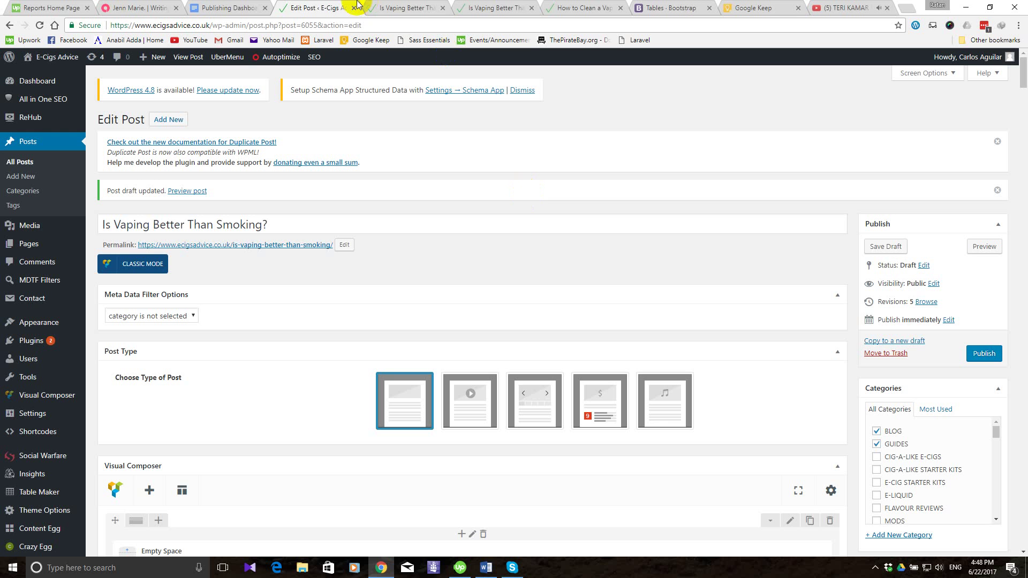
Open the preview of the vaping post at the By The Numbers: Vaping vs. Cigarettes table and reload the page.
left_click(399, 8)
scroll(349, 310, "down", 2)
scroll(333, 307, "up", 3)
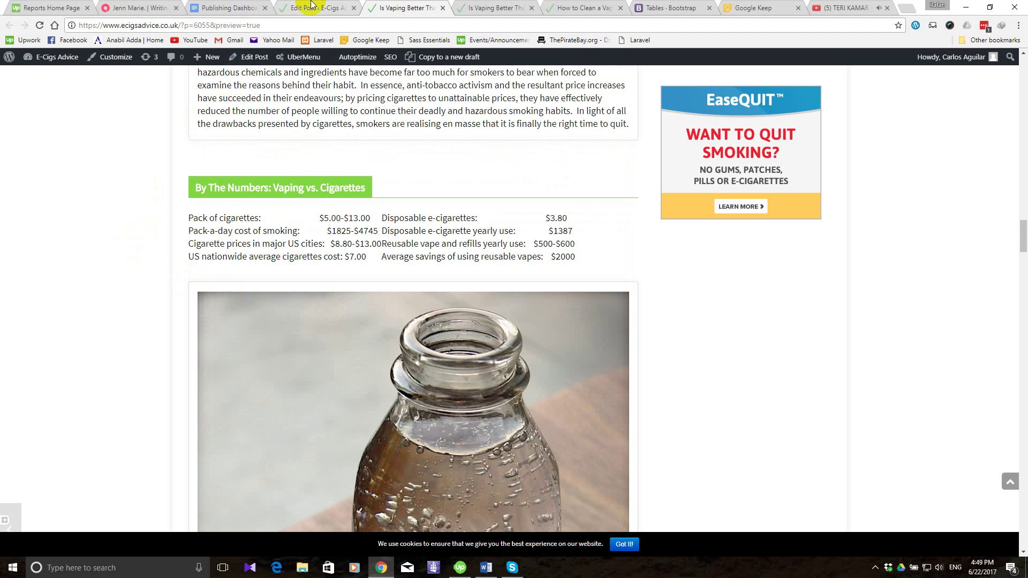
left_click(39, 25)
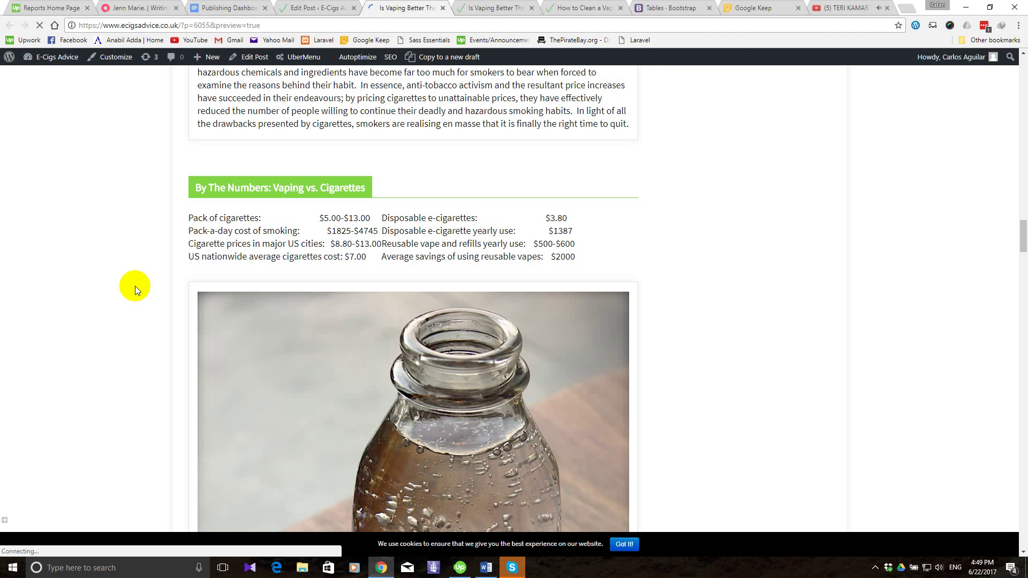
Switch to YouTube, play the suggested Akhiyan full video by Tony Kakkar, and return to the vaping post preview.
left_click(844, 6)
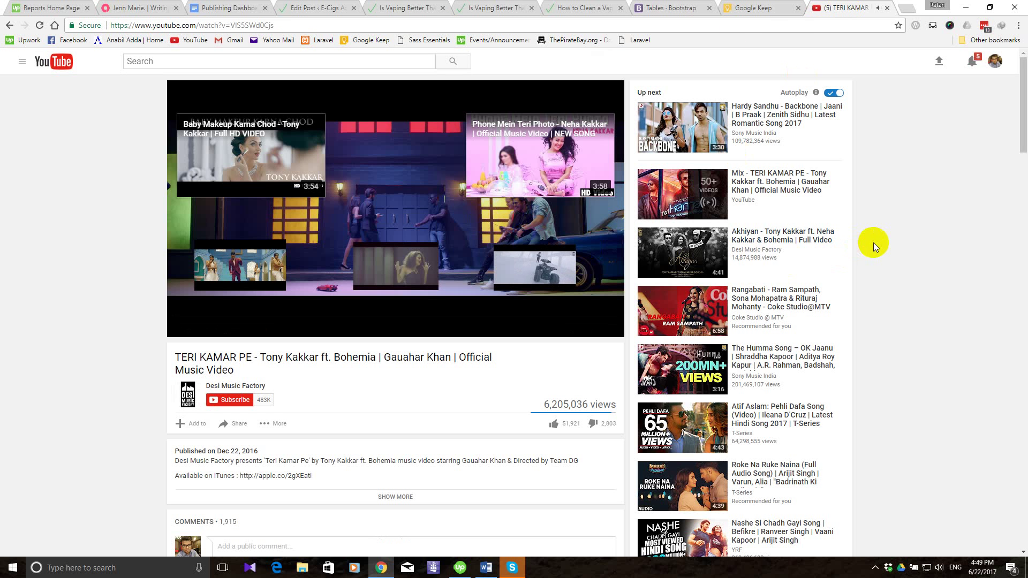
left_click(763, 239)
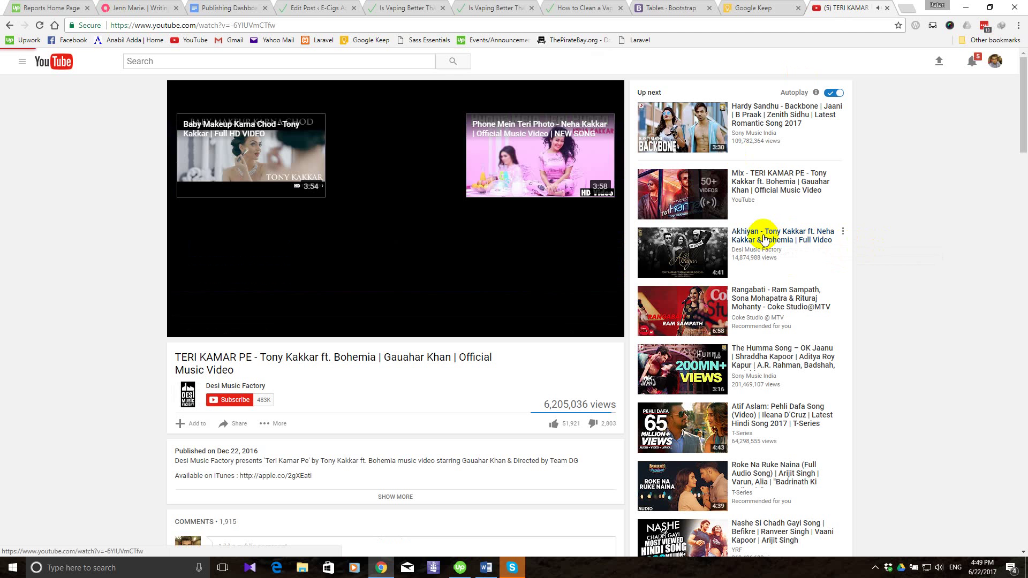
left_click(316, 8)
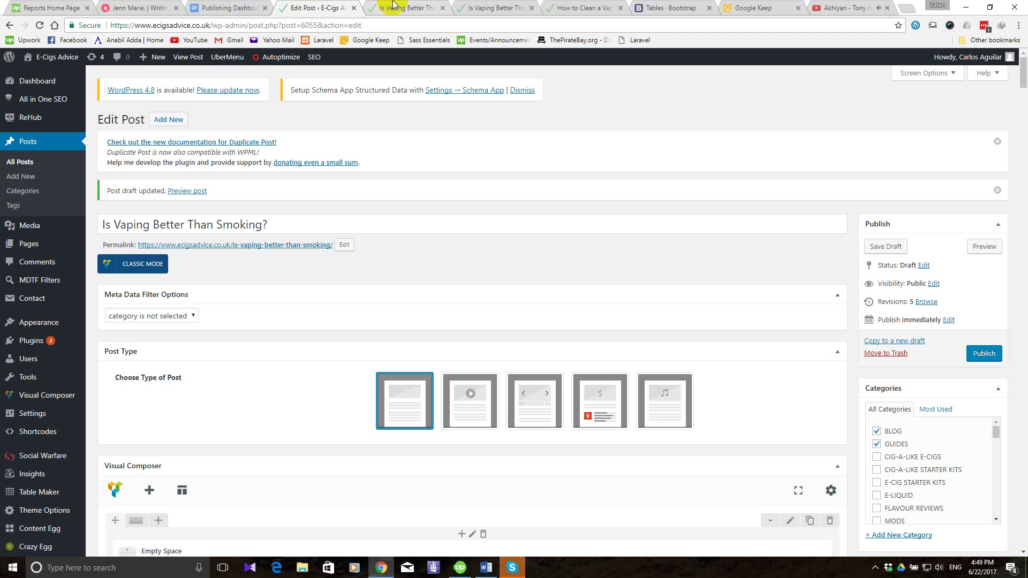
left_click(394, 6)
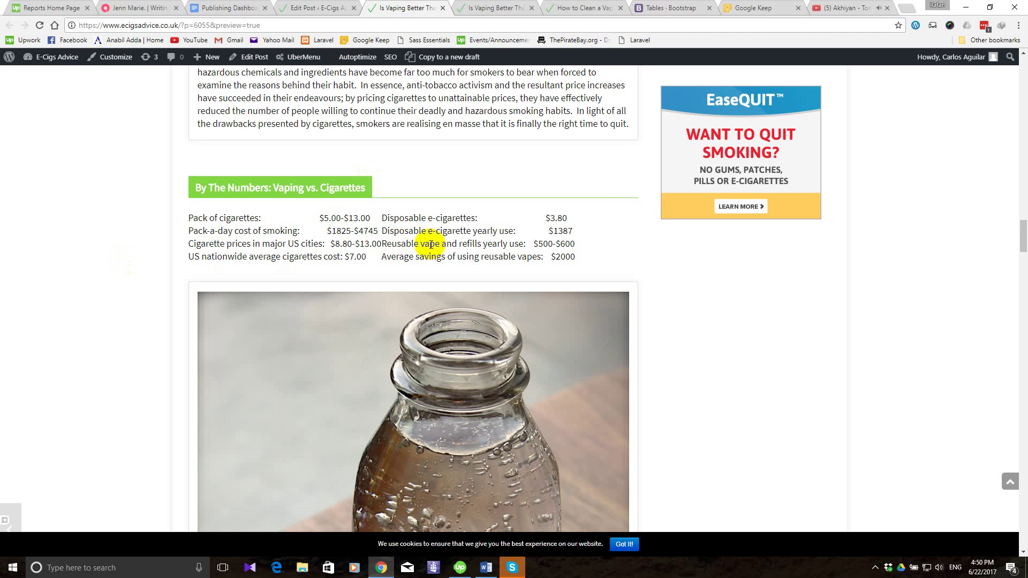
Inspect the comparison table and add an inline margin-left of 5px to the Pack of cigarettes cell.
right_click(413, 218)
left_click(447, 374)
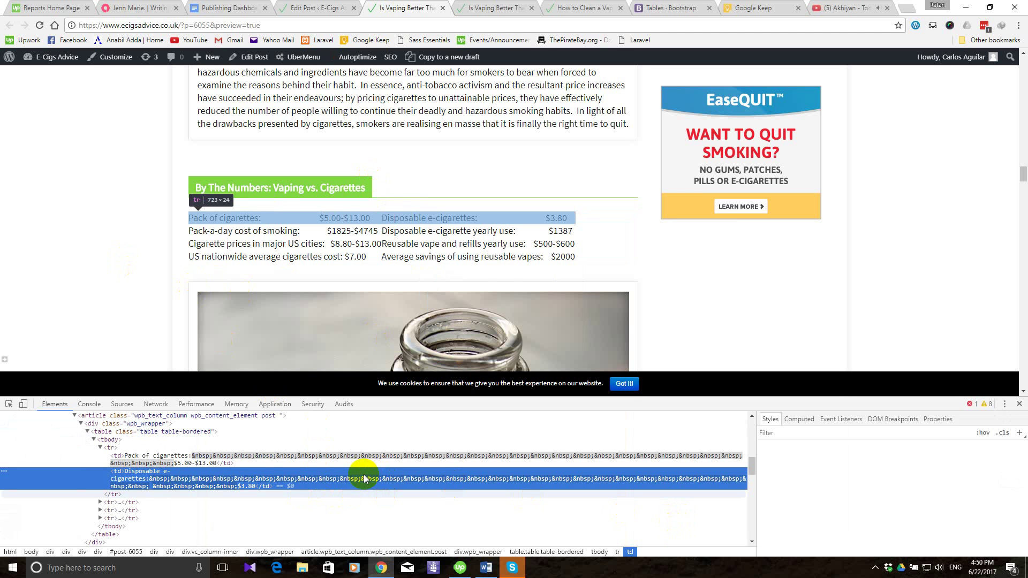
left_click(123, 460)
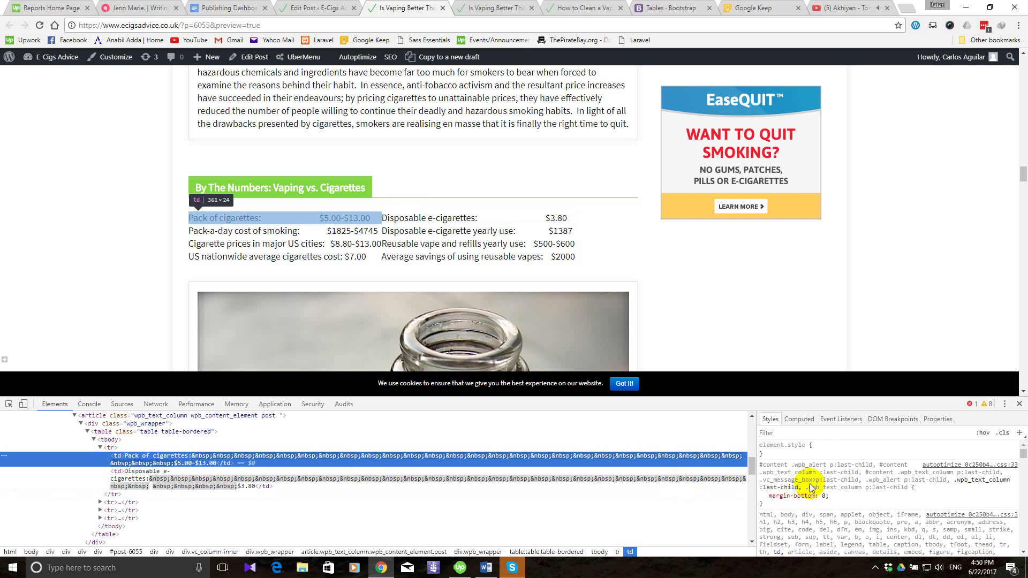
scroll(800, 477, "down", 3)
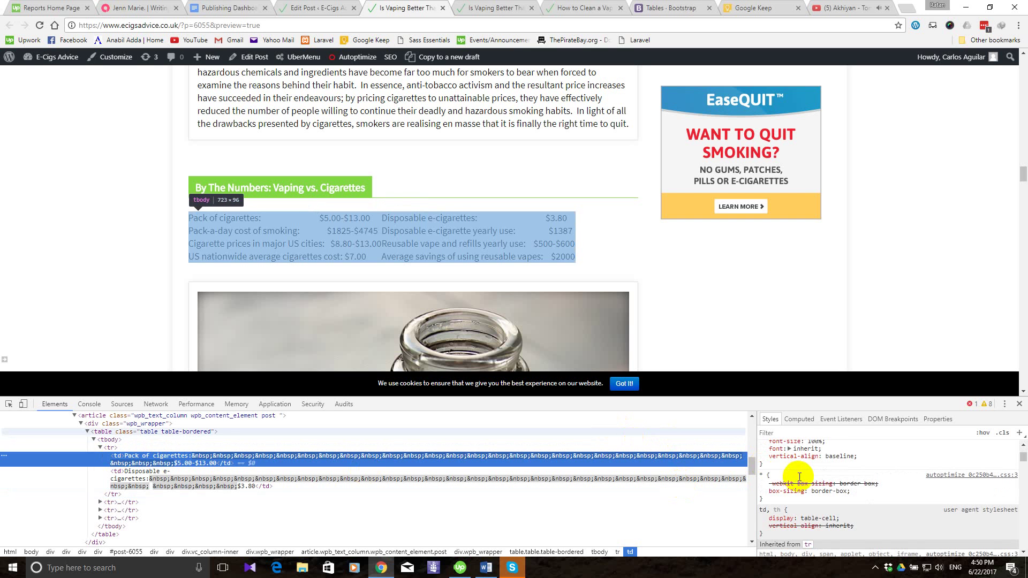
scroll(799, 477, "up", 2)
left_click(778, 453)
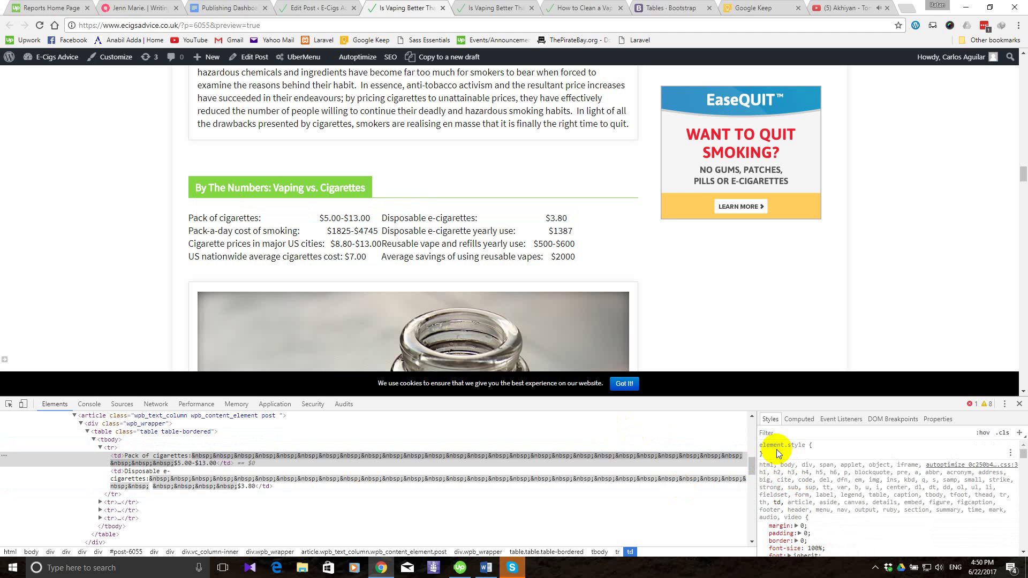
left_click(778, 452)
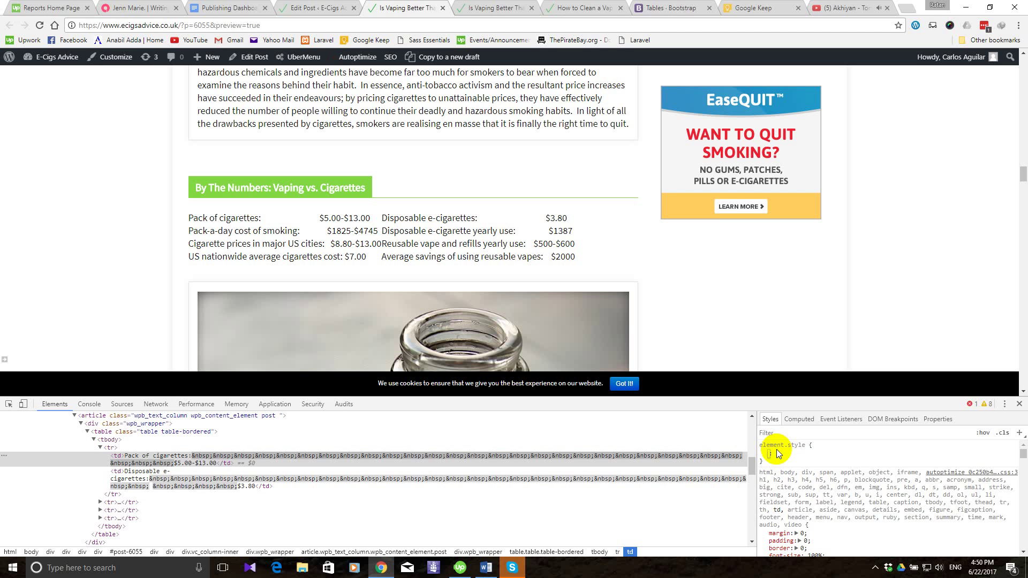
type("marg")
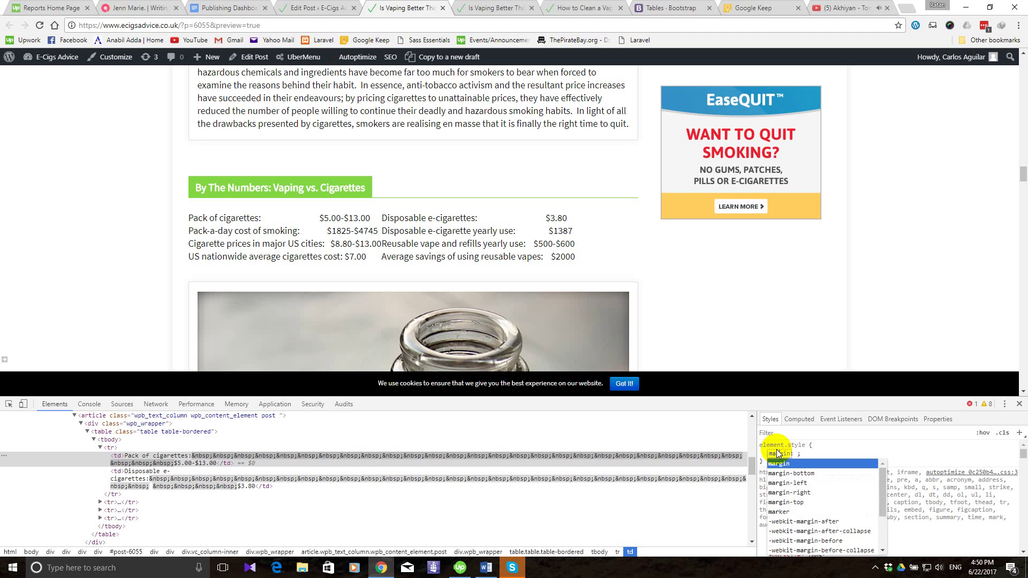
left_click(797, 483)
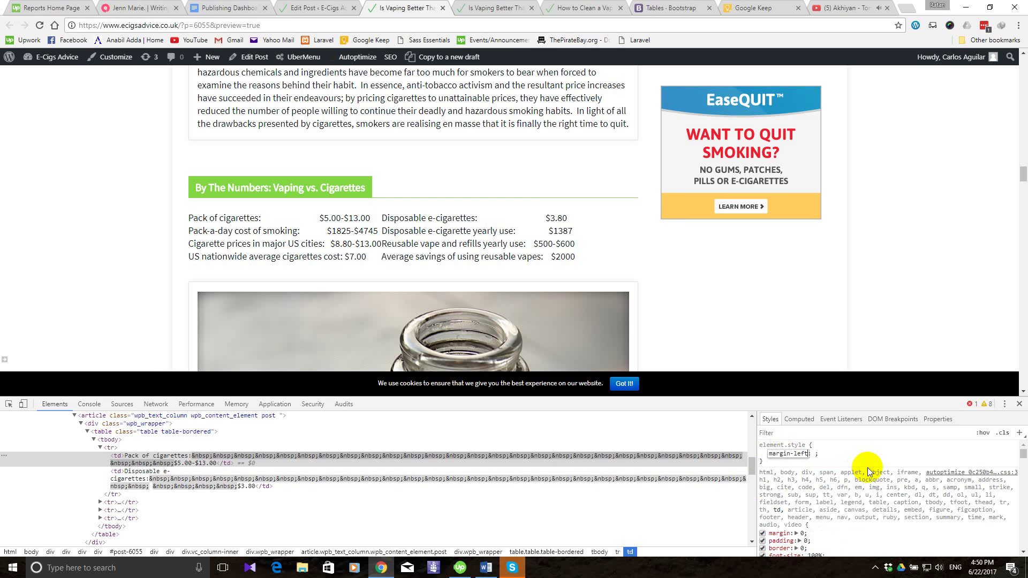
key("Tab")
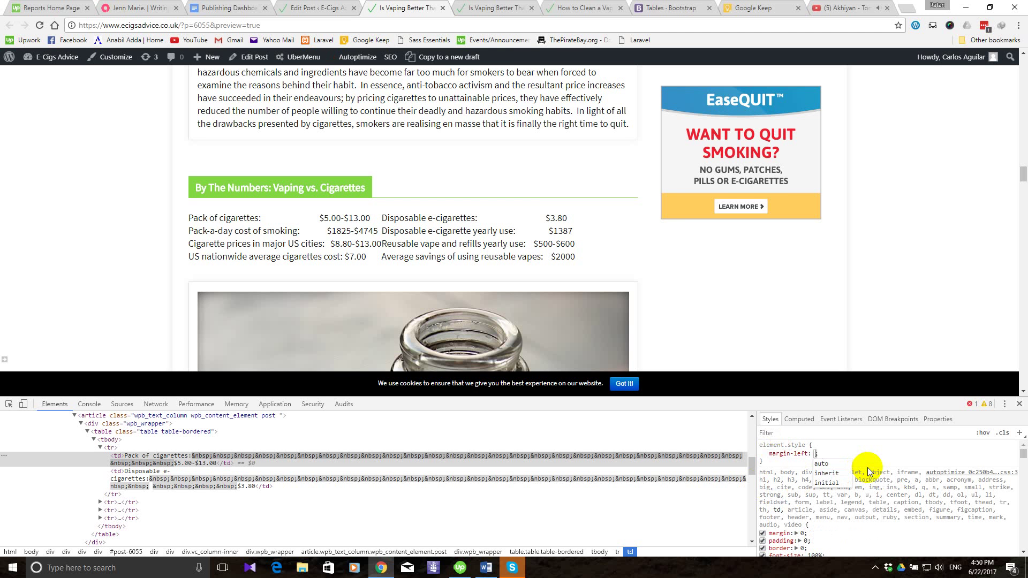
type("5px")
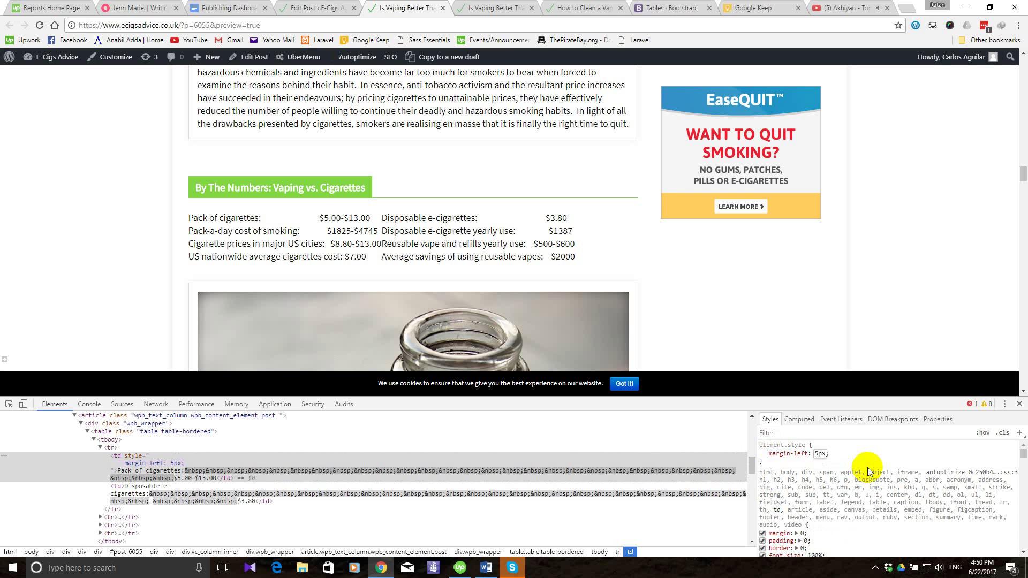
left_click(880, 459)
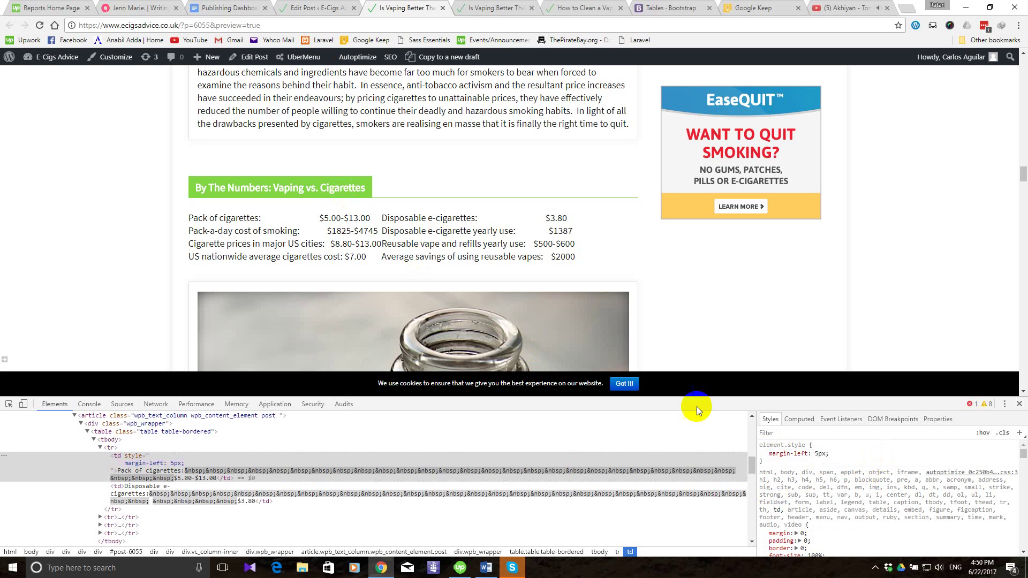
Increase the Pack of cigarettes cell's left margin to 19px and close the developer tools.
left_click(818, 454)
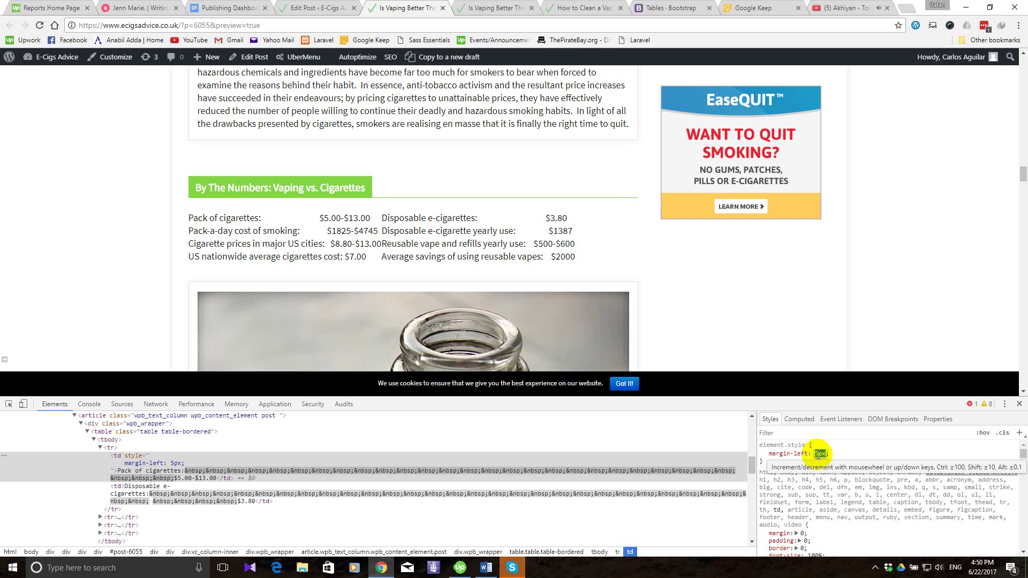
key("Up")
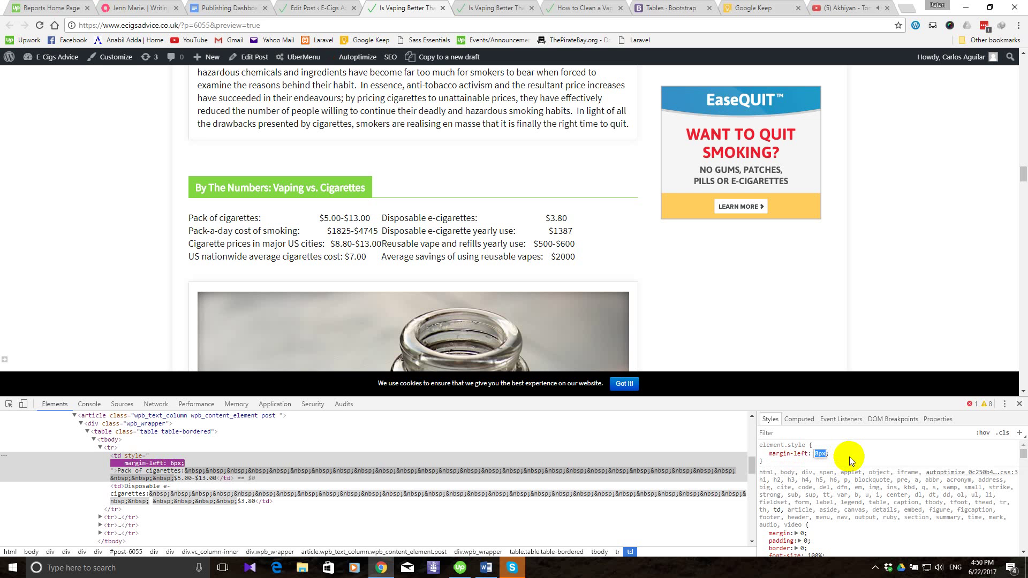
key("Up")
key("Up")
key("Up")
key("Up")
key("Up")
key("Up")
key("Up")
key("Up")
key("Up")
key("Up")
key("Up")
key("Up")
key("Up")
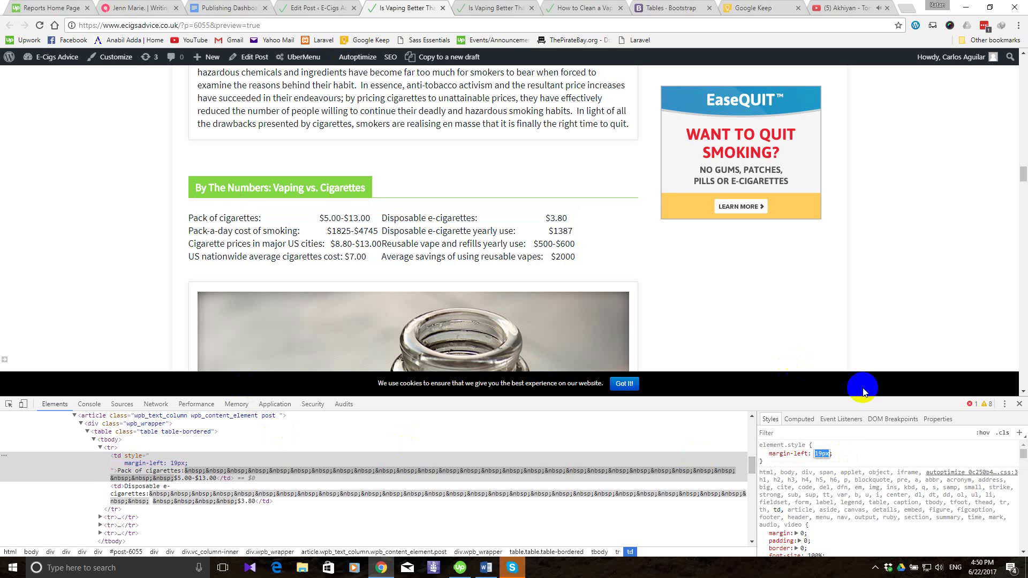
left_click(1019, 403)
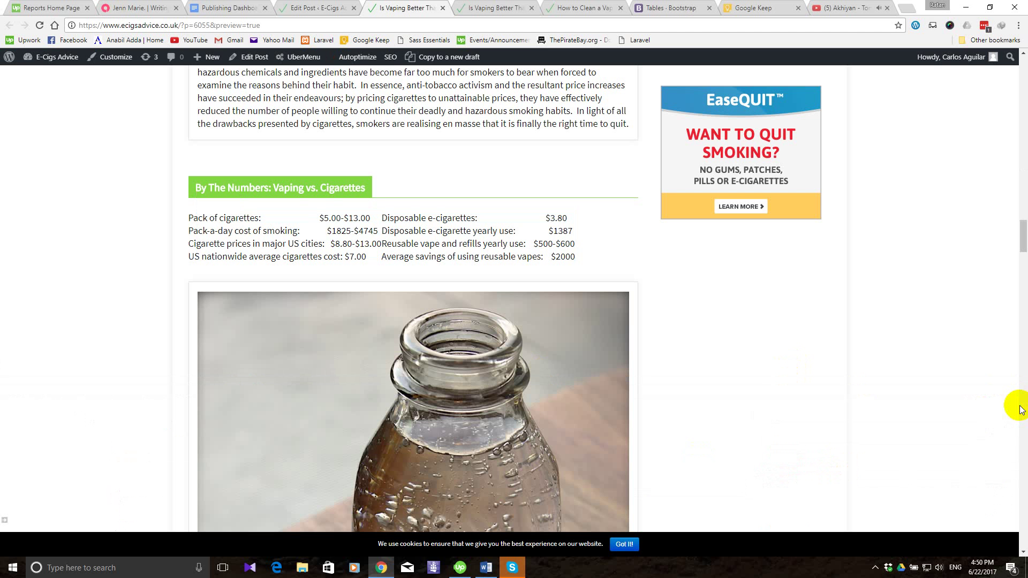
Inspect the Disposable e-cigarette yearly use cell in the comparison table and review the style rules applied to it.
scroll(316, 308, "down", 3)
scroll(316, 308, "up", 5)
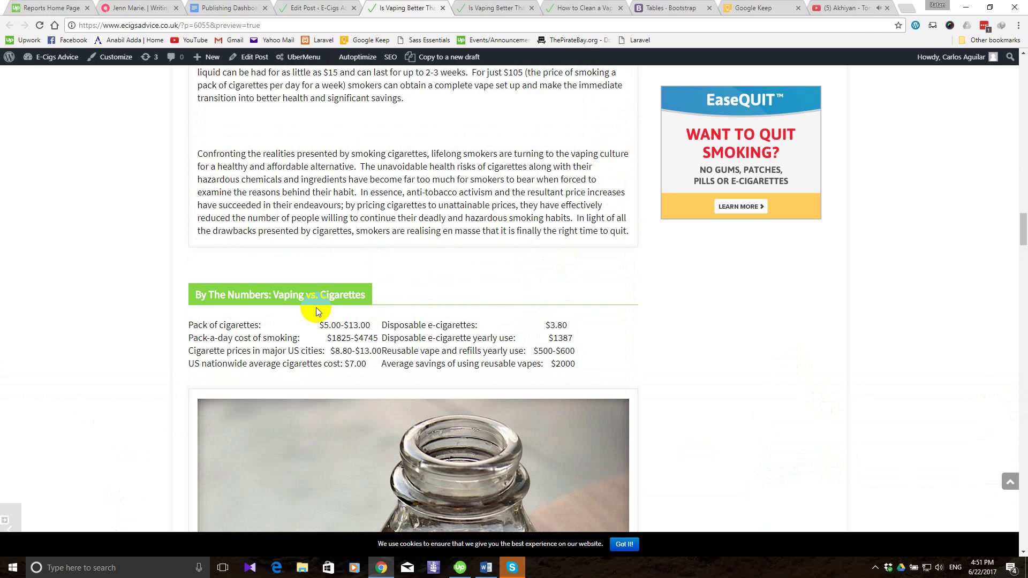
scroll(316, 310, "down", 1)
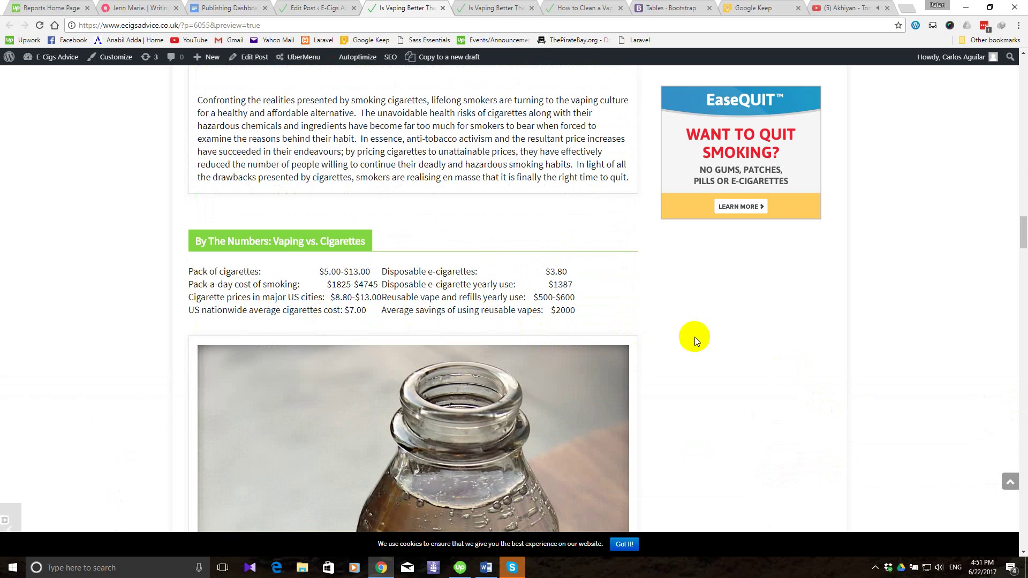
right_click(390, 285)
left_click(210, 348)
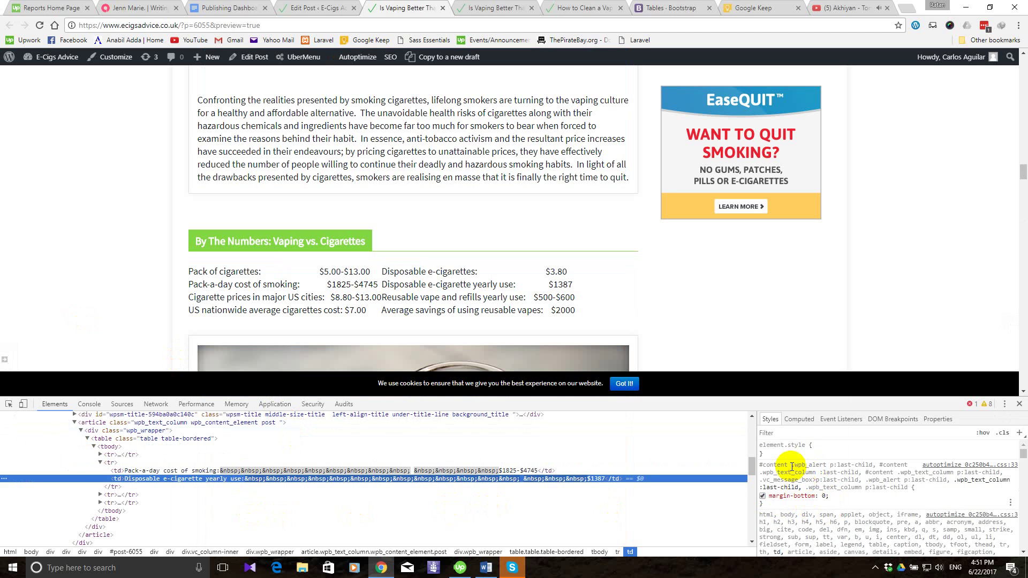
scroll(809, 506, "down", 2)
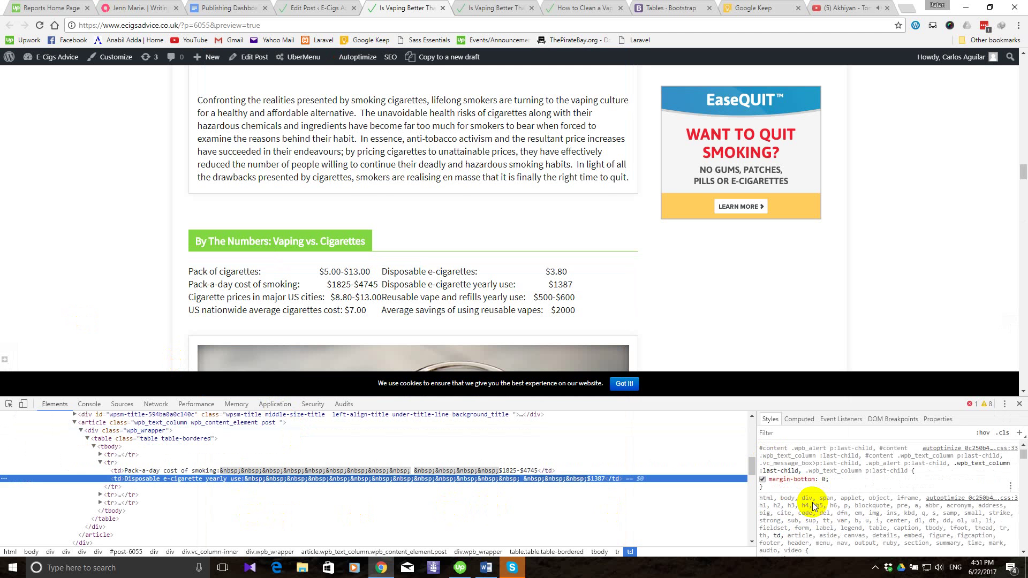
scroll(856, 520, "down", 2)
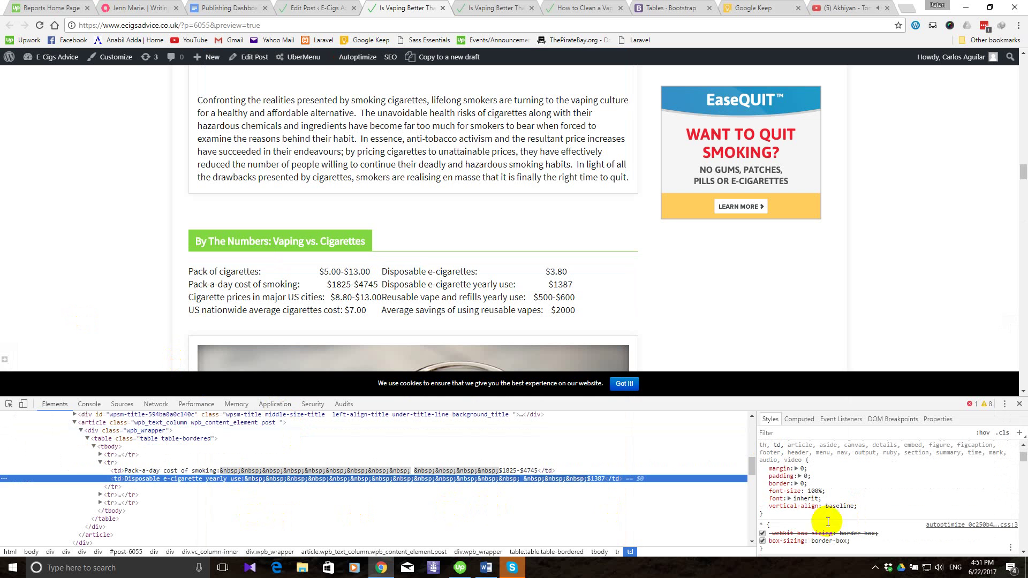
Add a margin of 5px to the shared html, body, div reset rule and check its effect on the page and table.
left_click(770, 513)
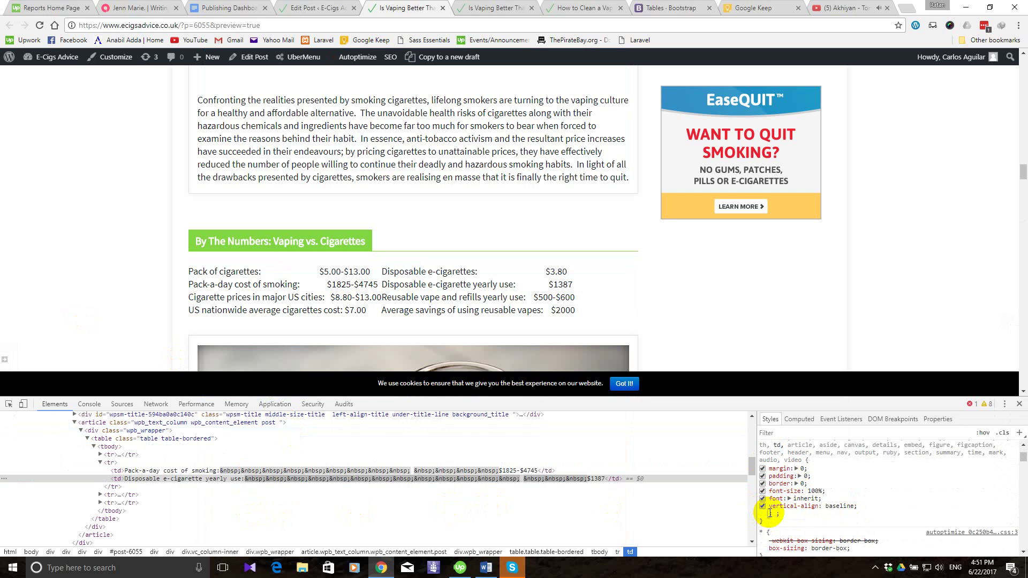
type("mar")
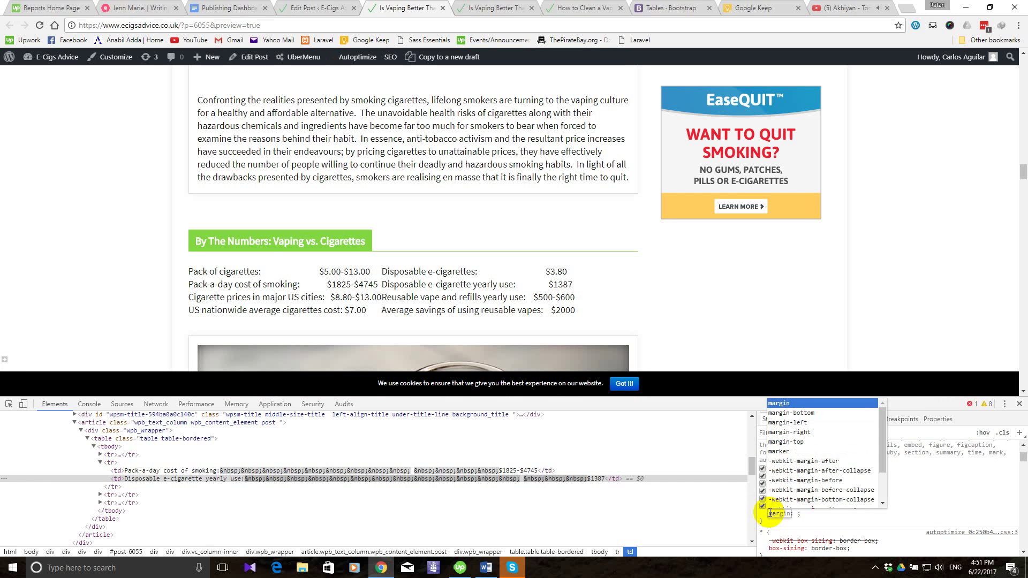
type("g")
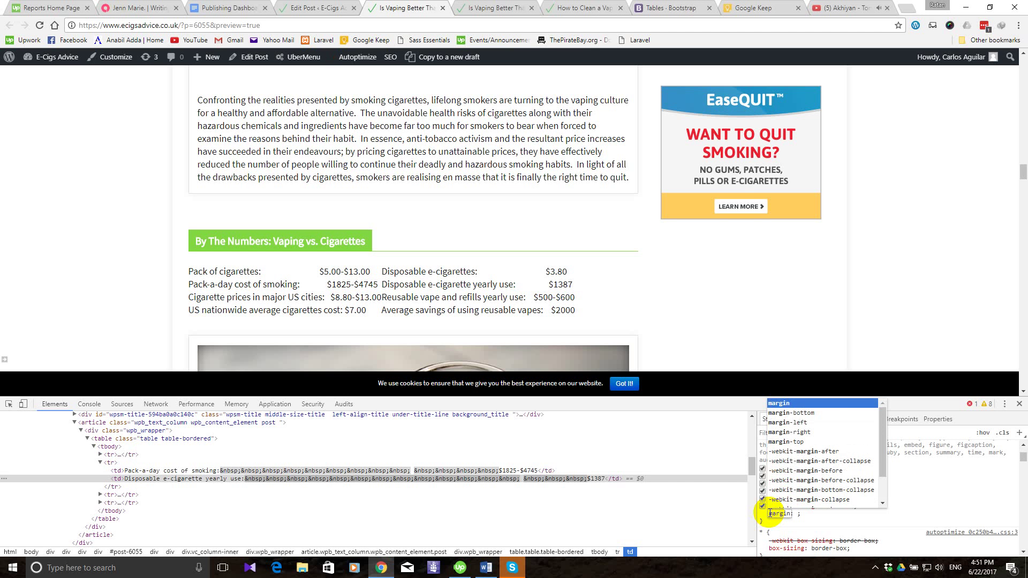
key("Tab")
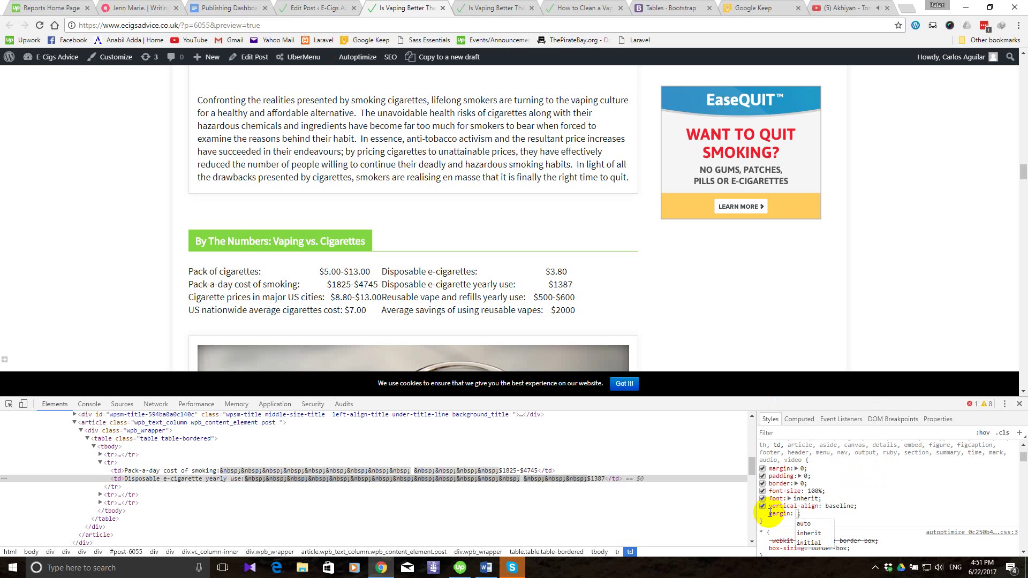
type("5")
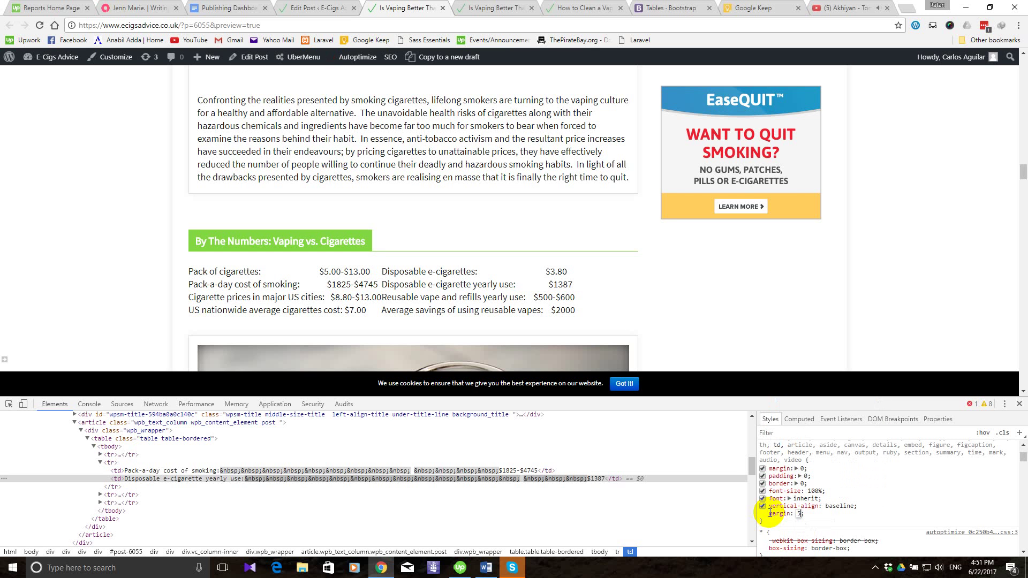
type("px")
scroll(406, 212, "up", 6)
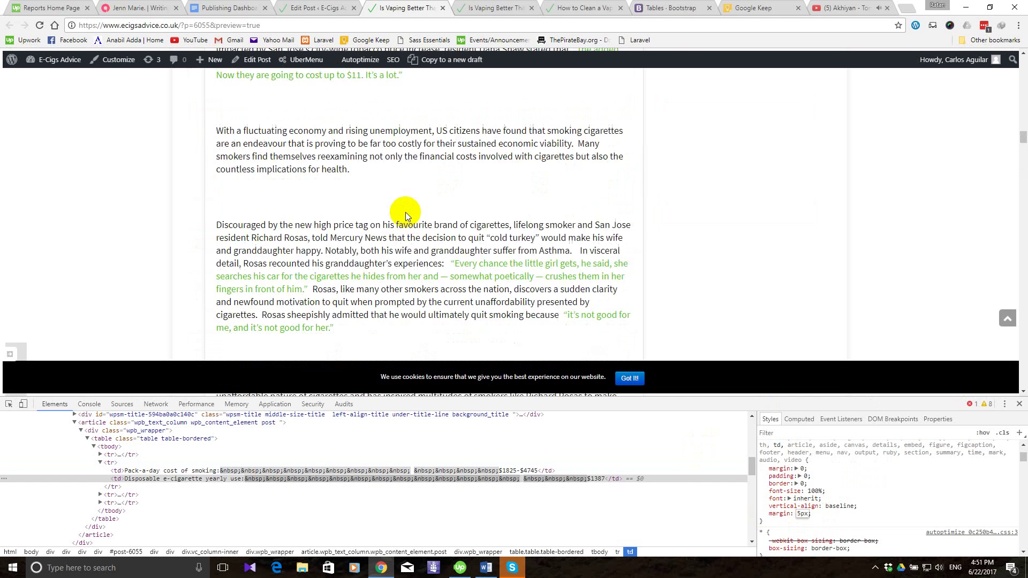
scroll(406, 212, "up", 5)
scroll(406, 212, "down", 14)
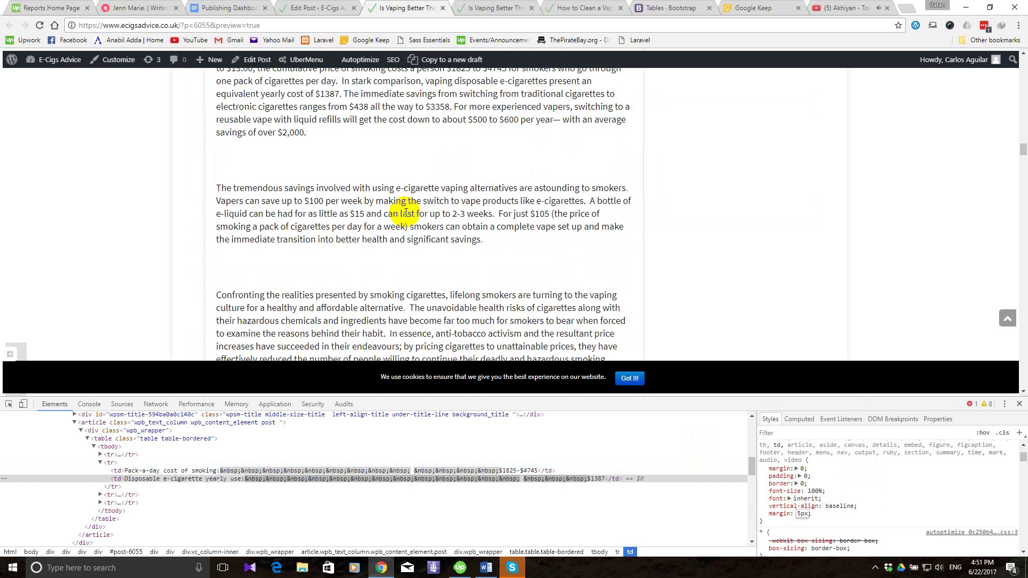
scroll(406, 212, "down", 8)
scroll(406, 212, "up", 3)
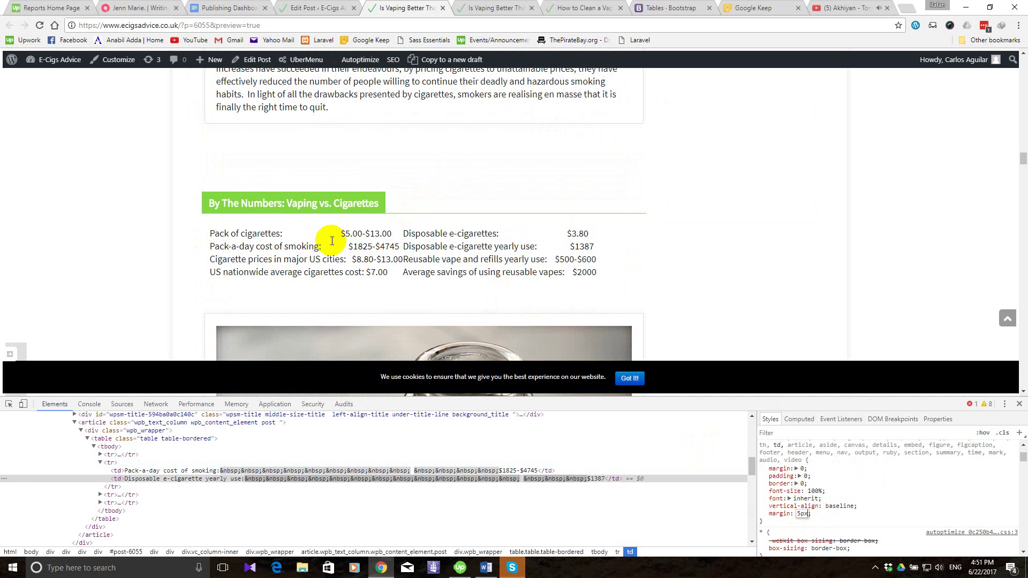
left_click(827, 525)
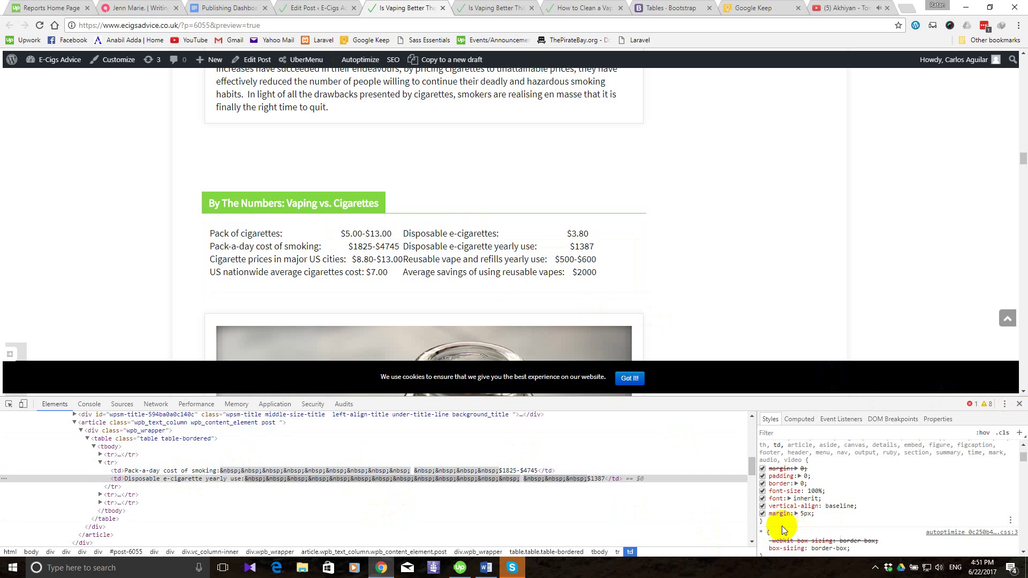
Disable the border: 0 declaration in the shared html, body, div reset rule.
left_click(763, 484)
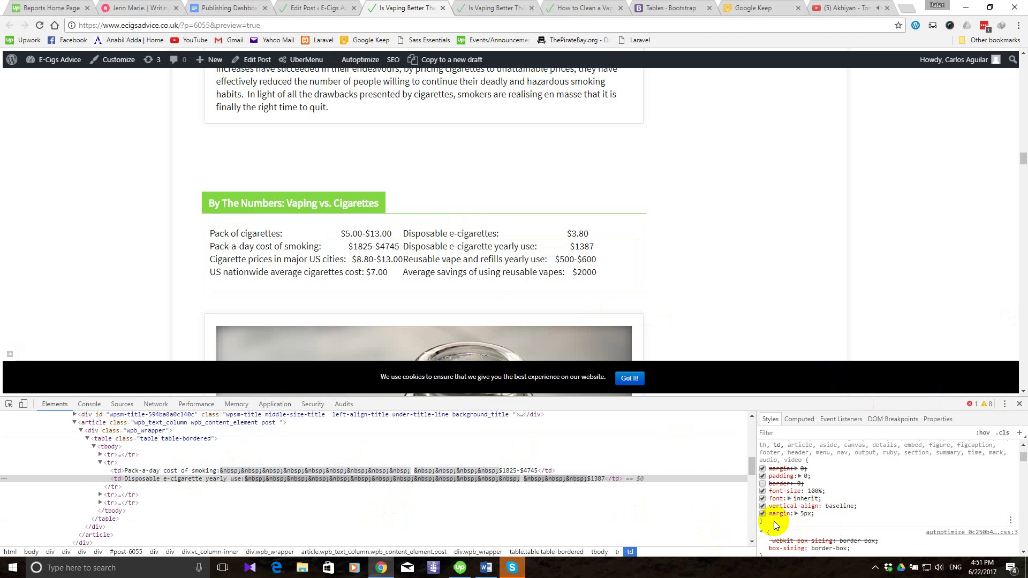
Close the developer tools and check the original By The Numbers table in the Word document.
left_click(1019, 404)
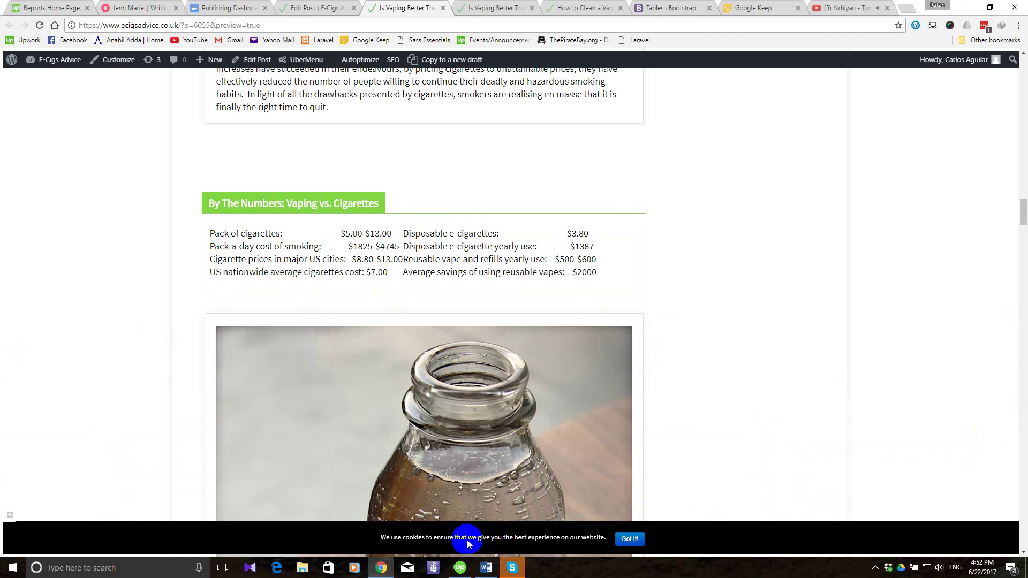
left_click(481, 563)
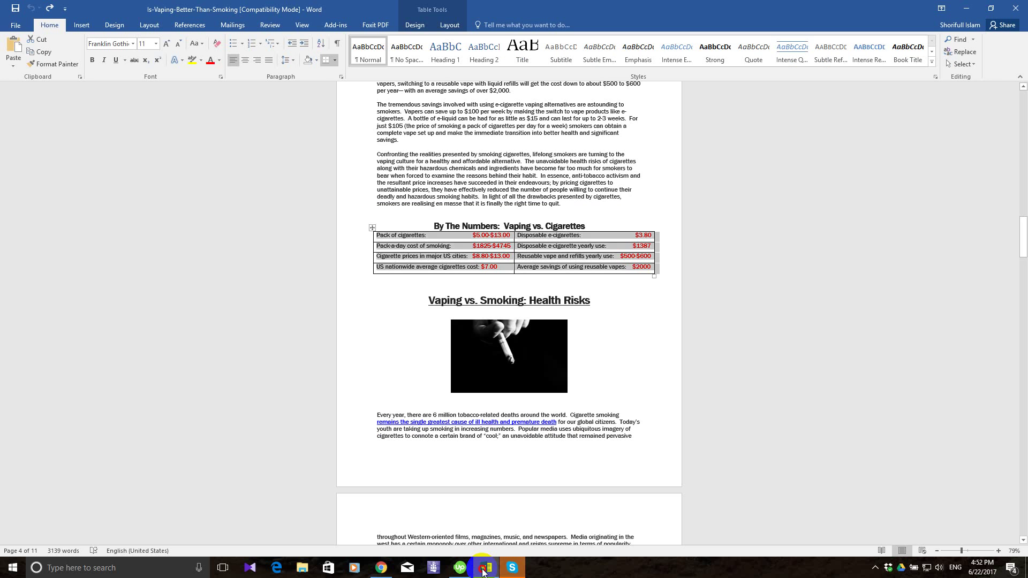
left_click(483, 570)
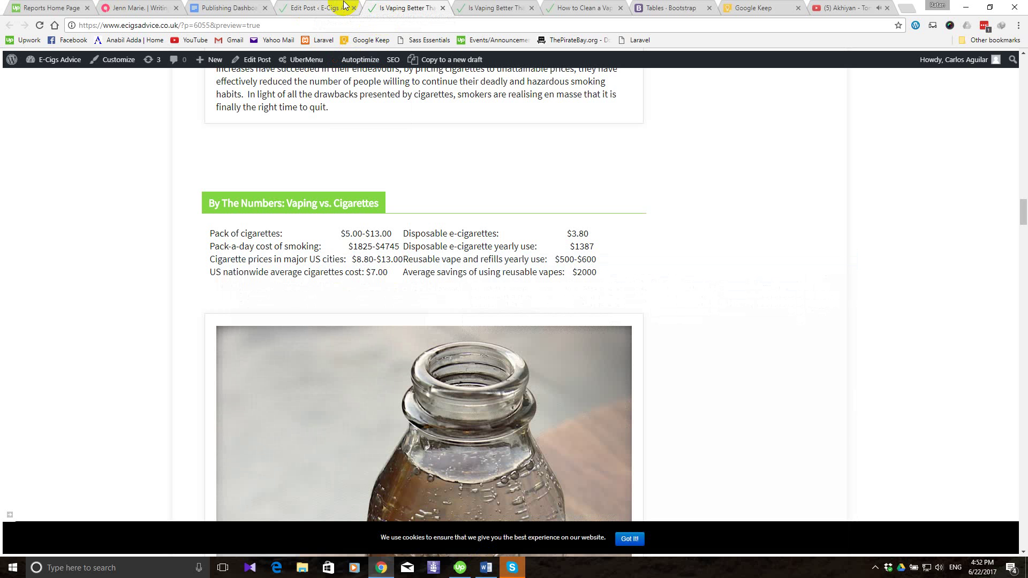
In the post editor, open the settings of the text block holding the By The Numbers: Vaping vs. Cigarettes table.
left_click(322, 7)
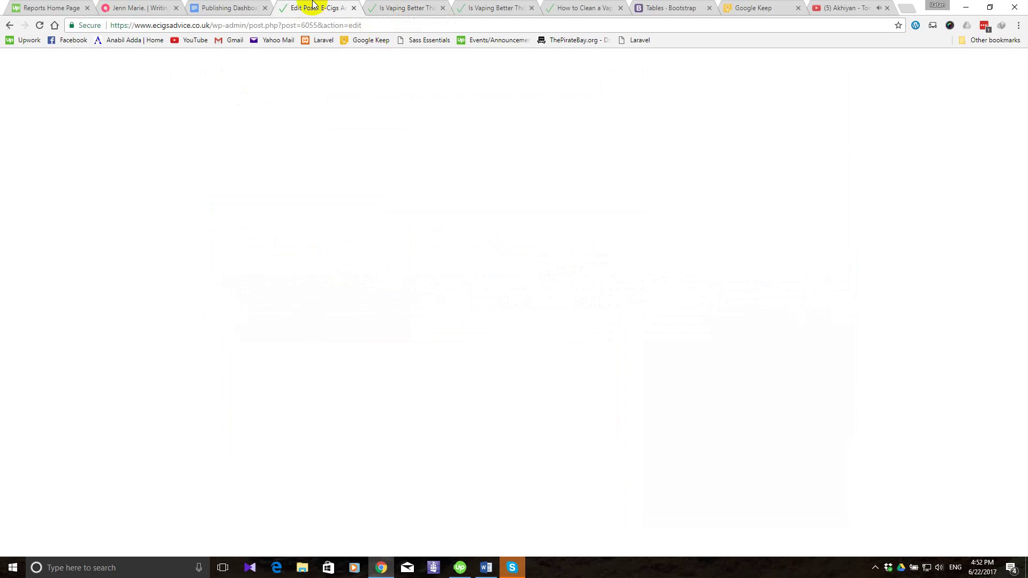
scroll(355, 339, "down", 20)
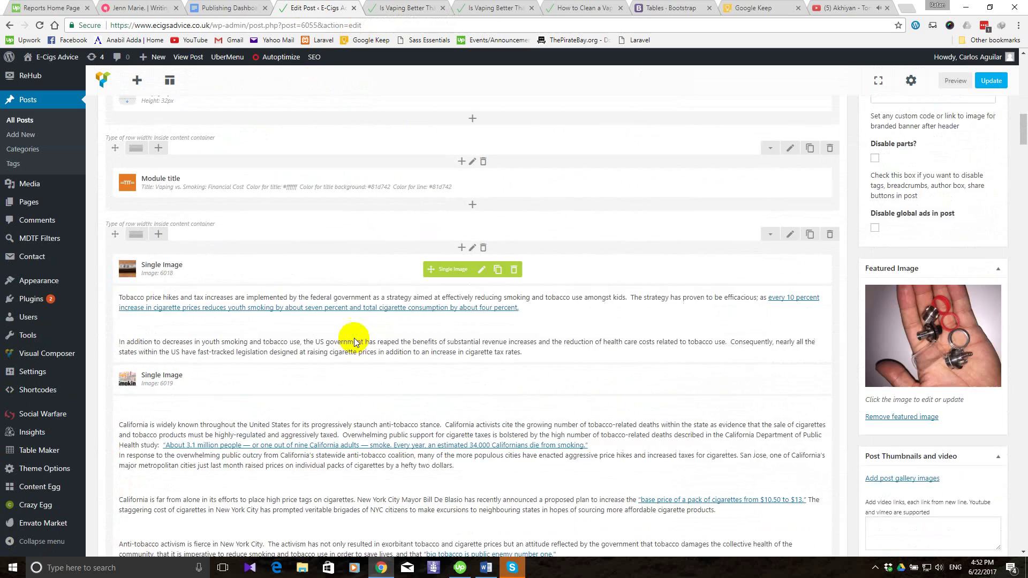
scroll(354, 339, "down", 15)
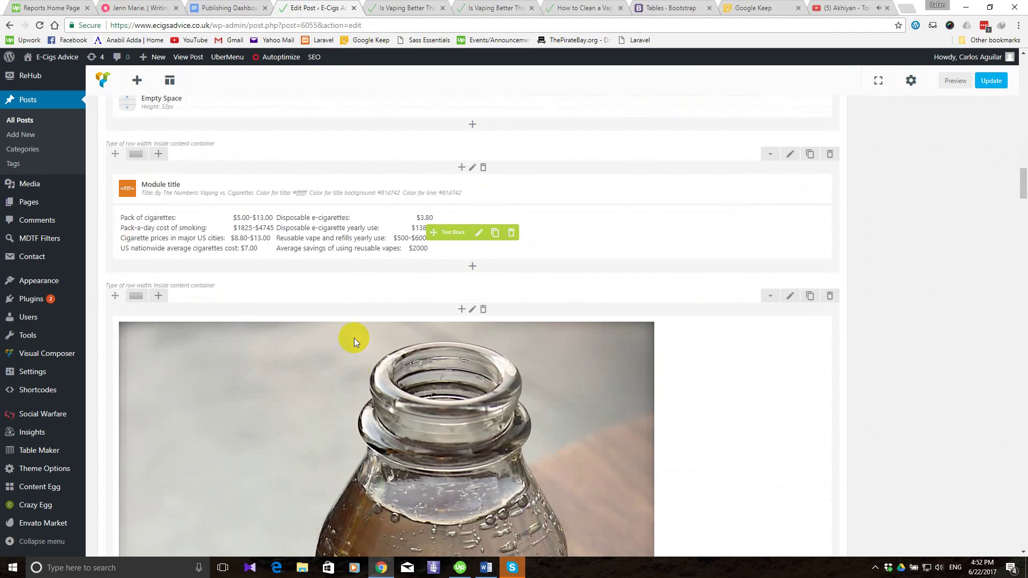
scroll(354, 341, "up", 3)
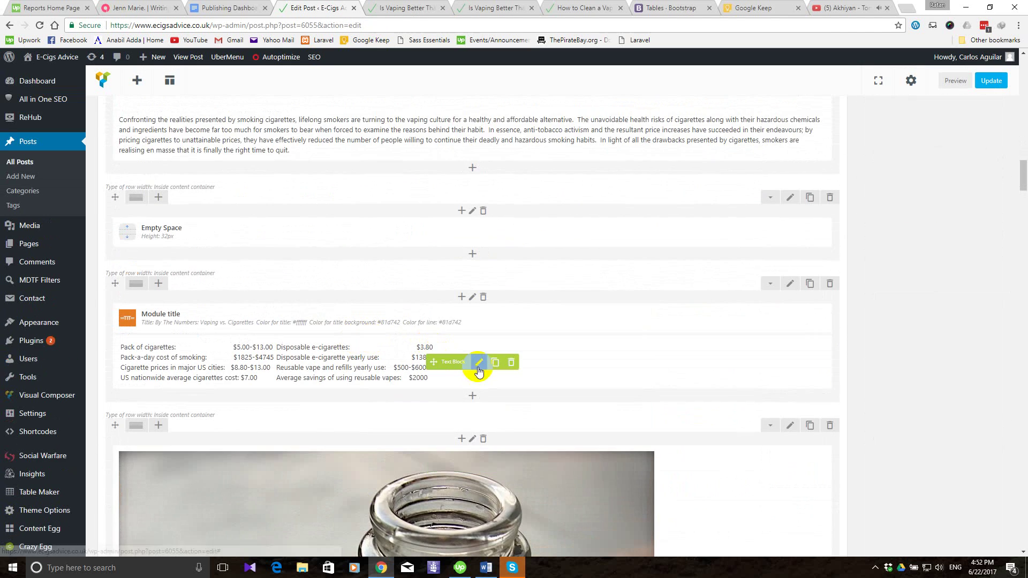
left_click(481, 368)
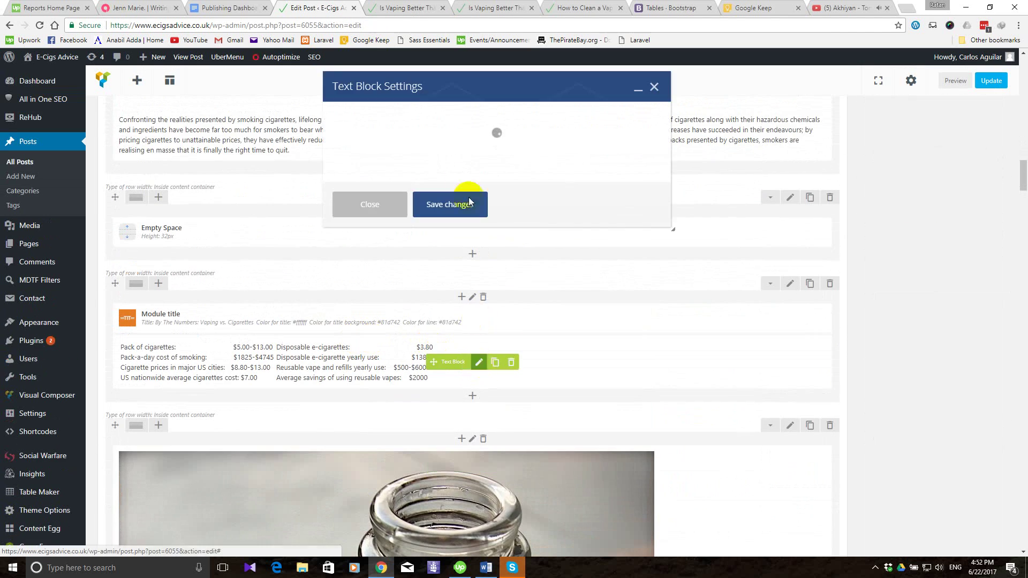
Glance at the Word document again, then display the text block's HTML source and review the table markup.
left_click(487, 569)
left_click(487, 569)
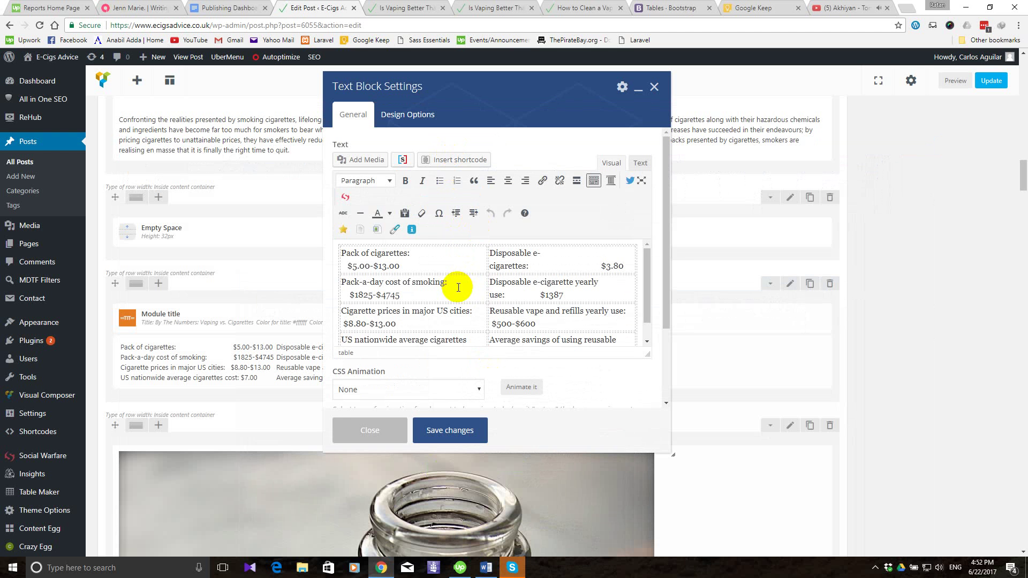
left_click(638, 162)
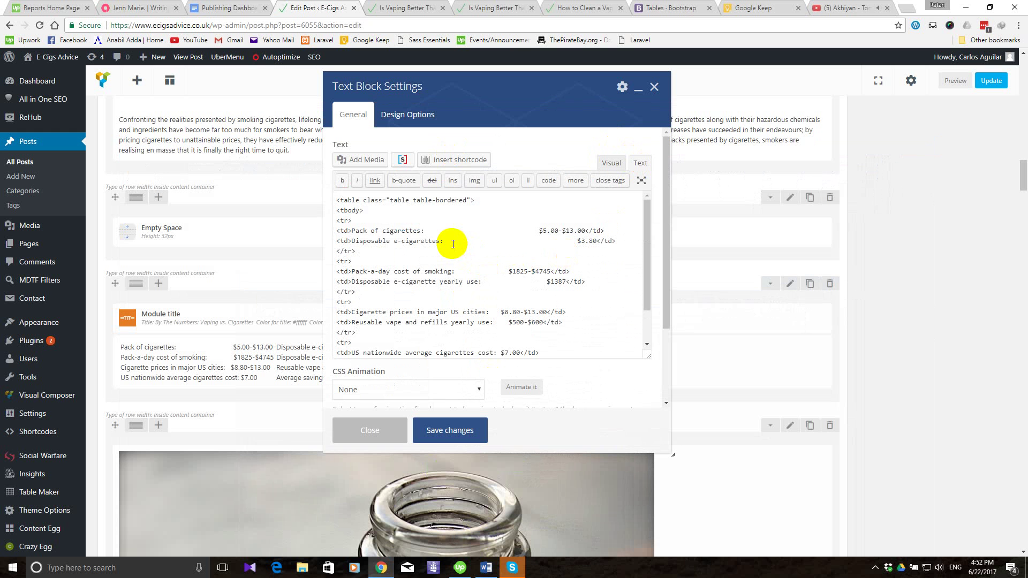
scroll(453, 245, "down", 5)
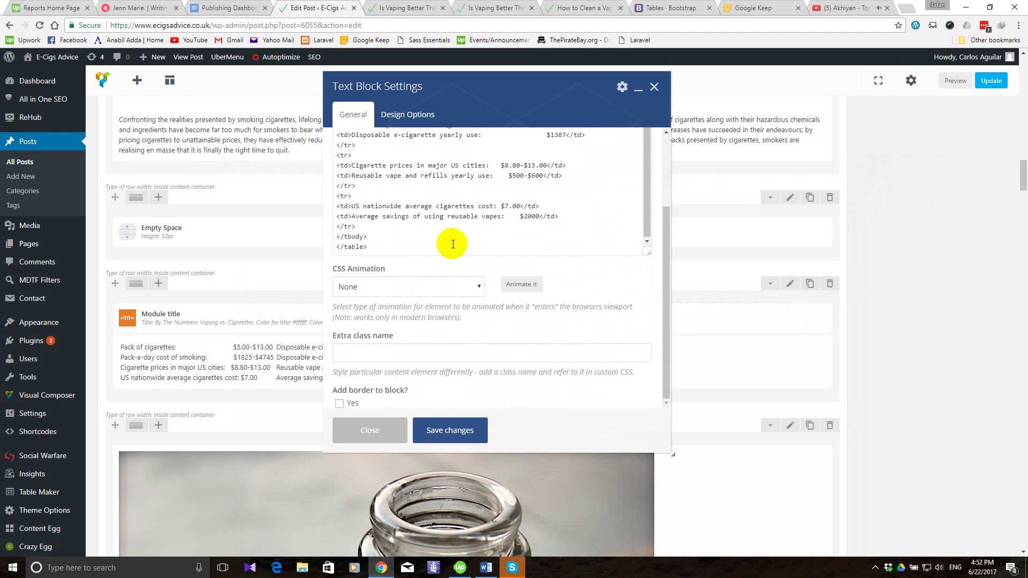
scroll(453, 244, "up", 5)
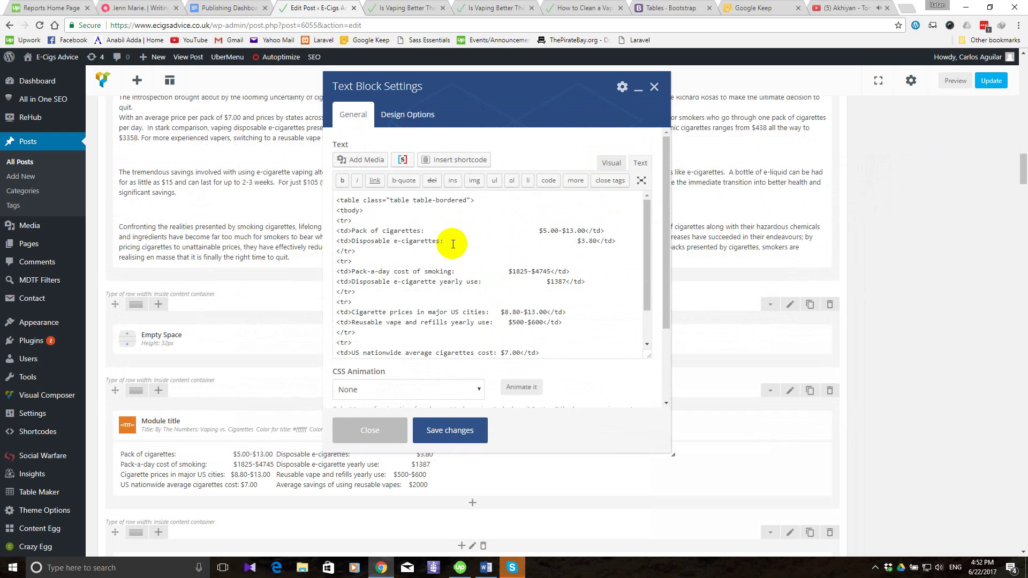
Delete the padding spaces before $5.00-$13.00 in the Pack of cigarettes cell's HTML, leaving a single space.
left_click(504, 235)
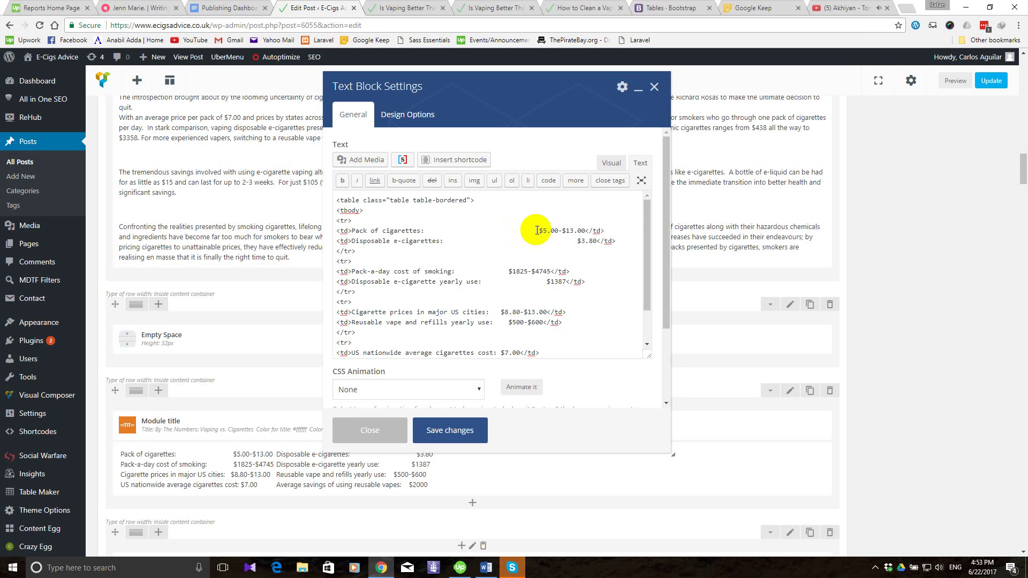
left_click(538, 231)
key("BackSpace")
key("BackSpace")
key("BackSpace")
key("BackSpace")
key("BackSpace")
key("BackSpace")
key("BackSpace")
key("BackSpace")
key("BackSpace")
key("BackSpace")
key("BackSpace")
key("BackSpace")
key("BackSpace")
key("BackSpace")
key("BackSpace")
key("BackSpace")
key("BackSpace")
key("BackSpace")
key("BackSpace")
key("BackSpace")
key("BackSpace")
key("BackSpace")
key("BackSpace")
key("BackSpace")
key("BackSpace")
key("BackSpace")
key("BackSpace")
key("BackSpace")
key("BackSpace")
Wrap $5.00-$13.00 in the Pack of cigarettes cell in a span with style="color:red;".
type("<span")
type(">")
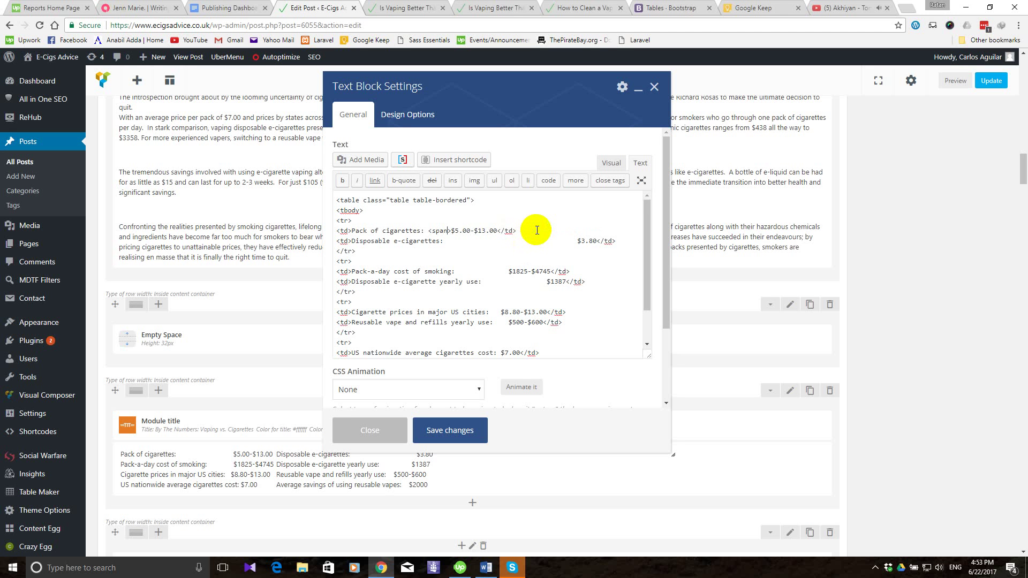
type(" c")
key("BackSpace")
type("style")
type("=")
type("\"\"")
type("color:")
type("red")
type(";\">")
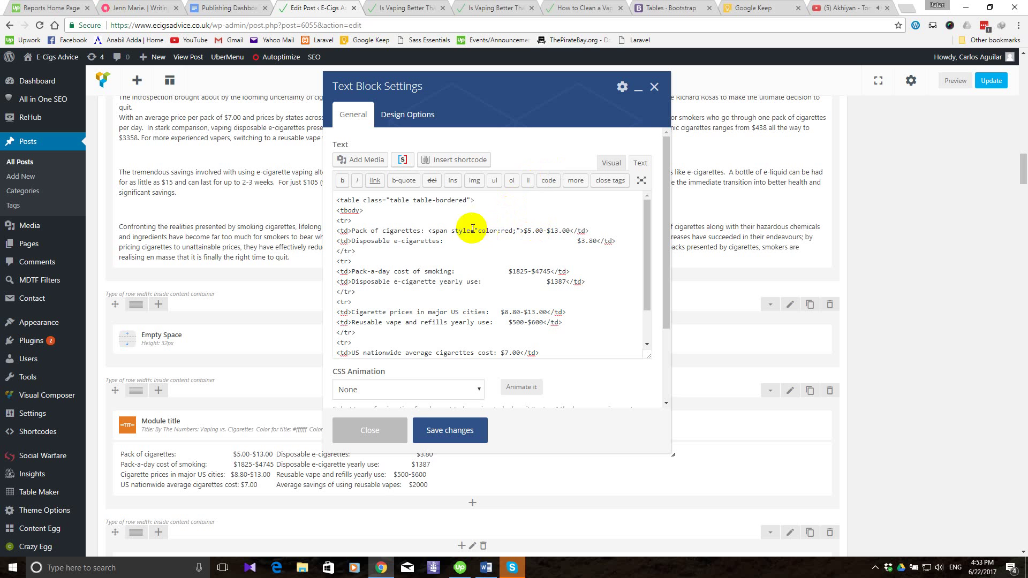
left_click(571, 231)
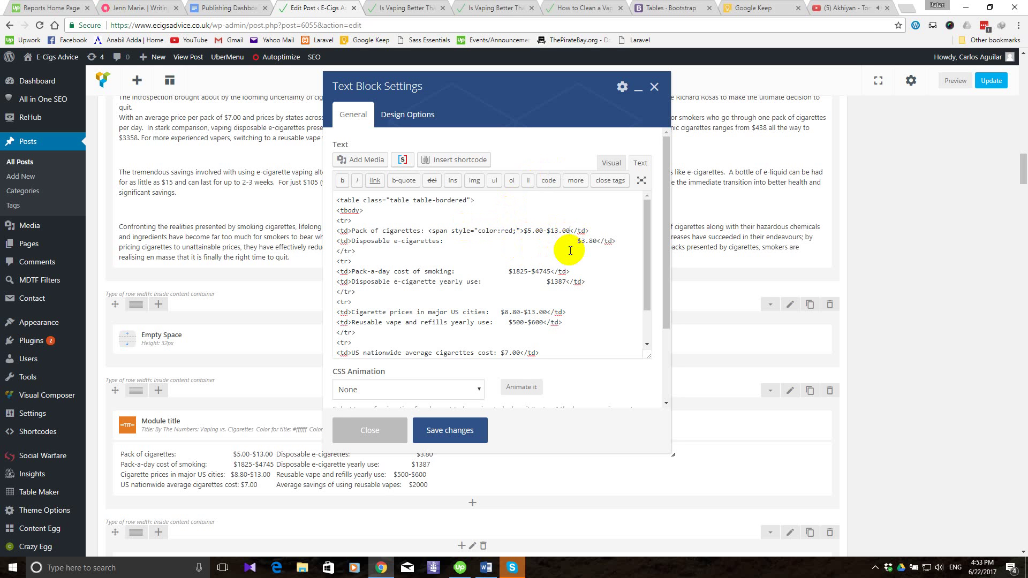
type("</span></")
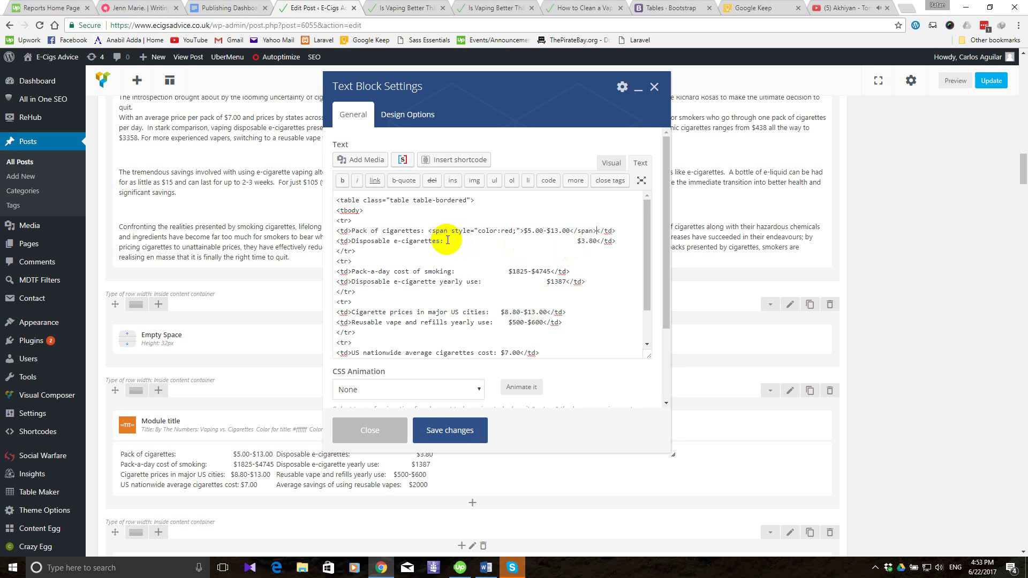
Copy the opening red span tag and use it to wrap $3.80 in the Disposable e-cigarettes cell, replacing the padding spaces.
left_click_drag(428, 231, 517, 234)
right_click(517, 234)
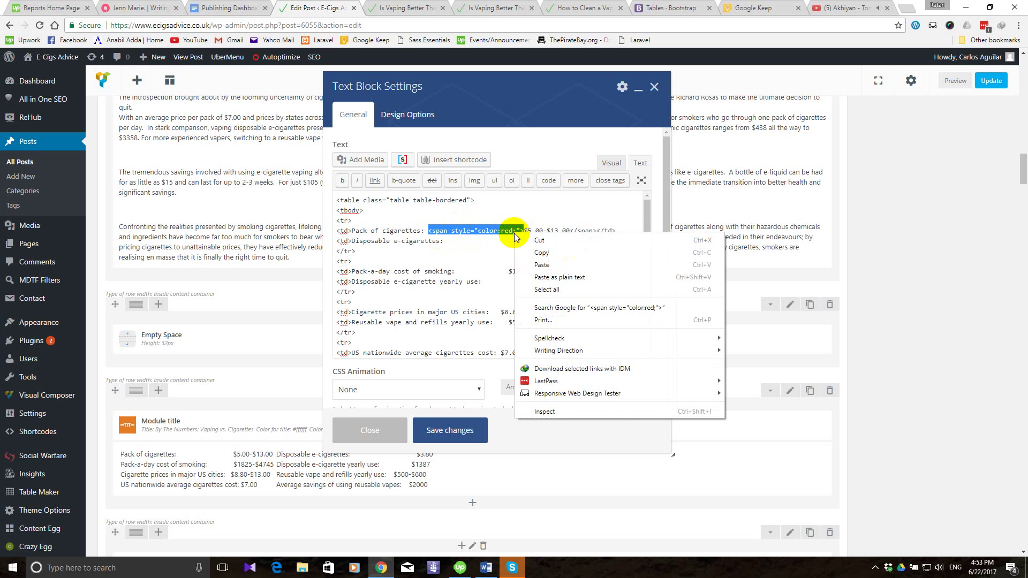
left_click(549, 257)
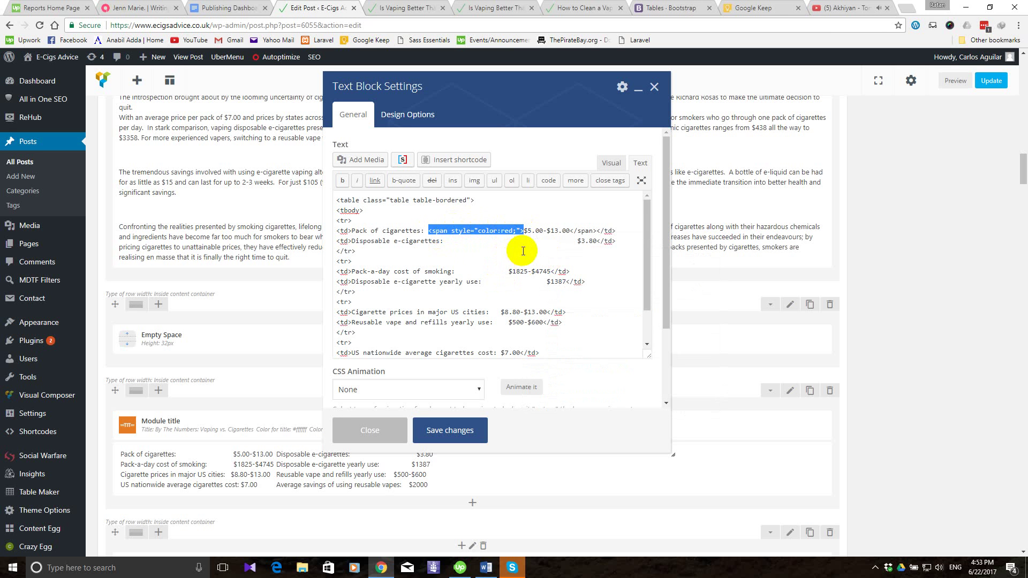
left_click(574, 241)
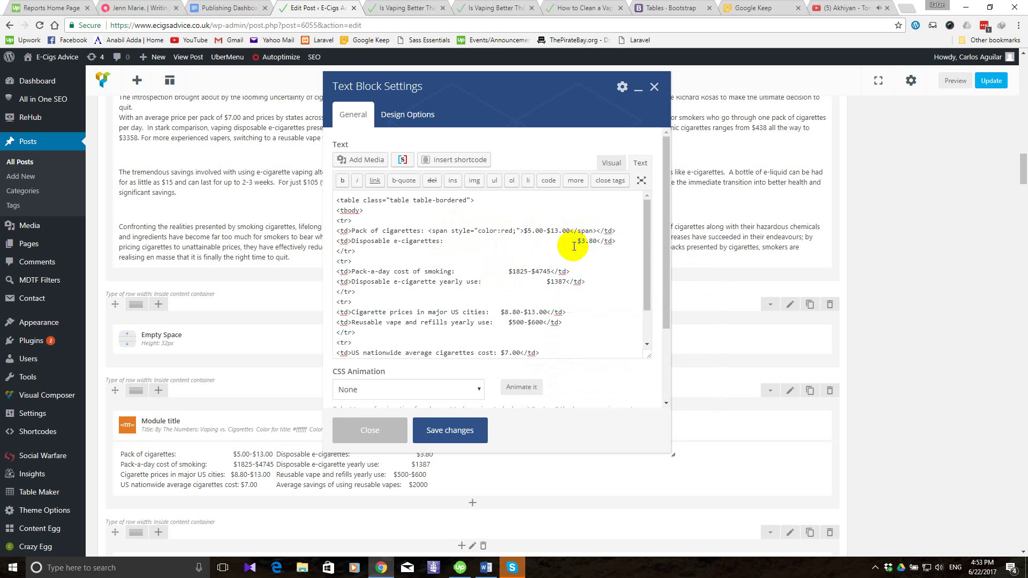
key("BackSpace")
key("BackSpace")
key("BackSpace")
key("BackSpace")
key("BackSpace")
key("BackSpace")
key("BackSpace")
key("BackSpace")
key("BackSpace")
key("BackSpace")
key("BackSpace")
key("BackSpace")
key("BackSpace")
key("BackSpace")
key("BackSpace")
key("BackSpace")
key("BackSpace")
key("BackSpace")
key("BackSpace")
key("BackSpace")
key("BackSpace")
key("BackSpace")
key("BackSpace")
key("BackSpace")
key("BackSpace")
key("BackSpace")
key("BackSpace")
key("ctrl+v")
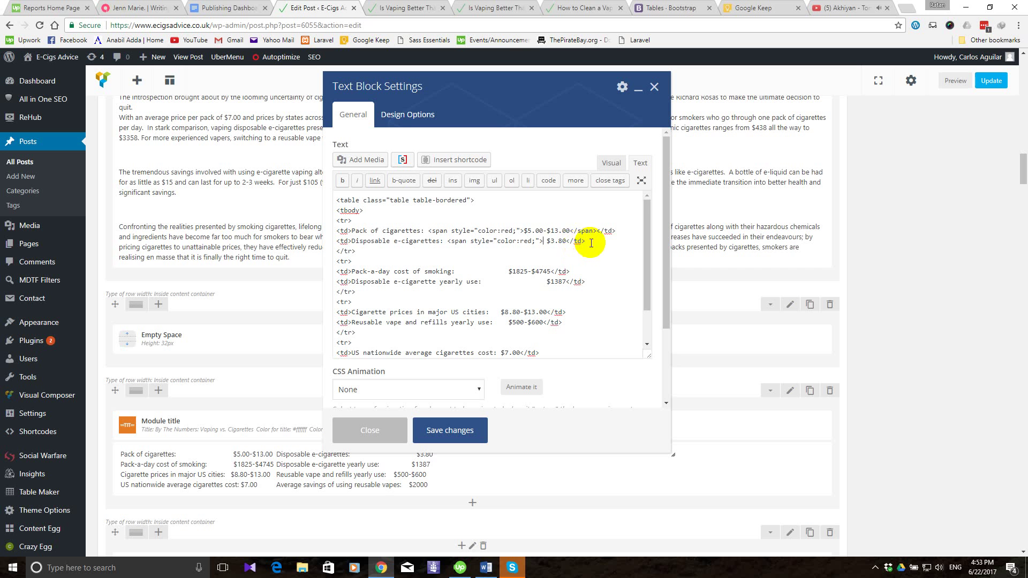
left_click(568, 242)
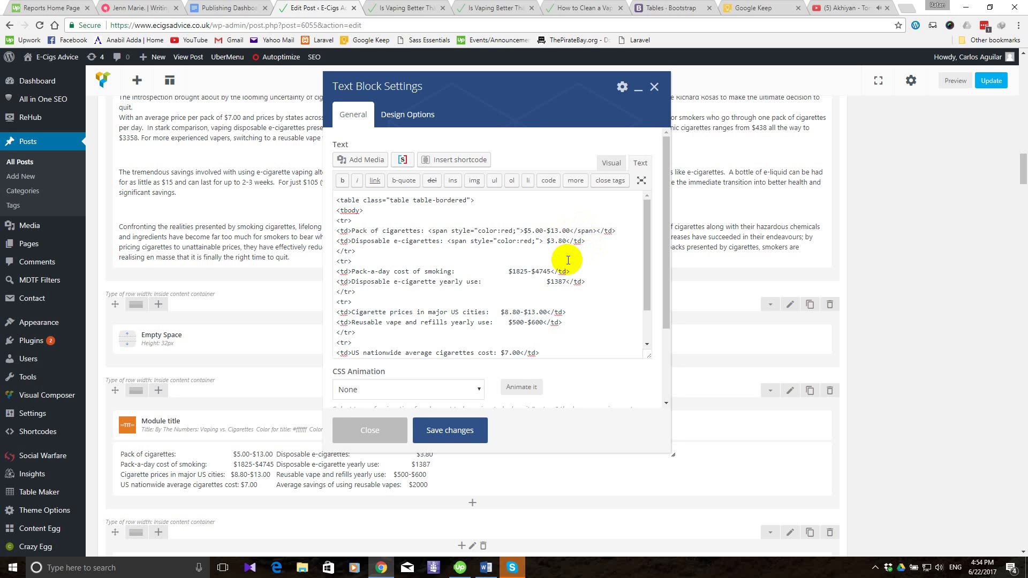
type("</span></")
Wrap $1825-$4745 in the Pack-a-day cost of smoking cell in the copied red span, replacing the padding spaces, and close the YouTube tab.
left_click(508, 274)
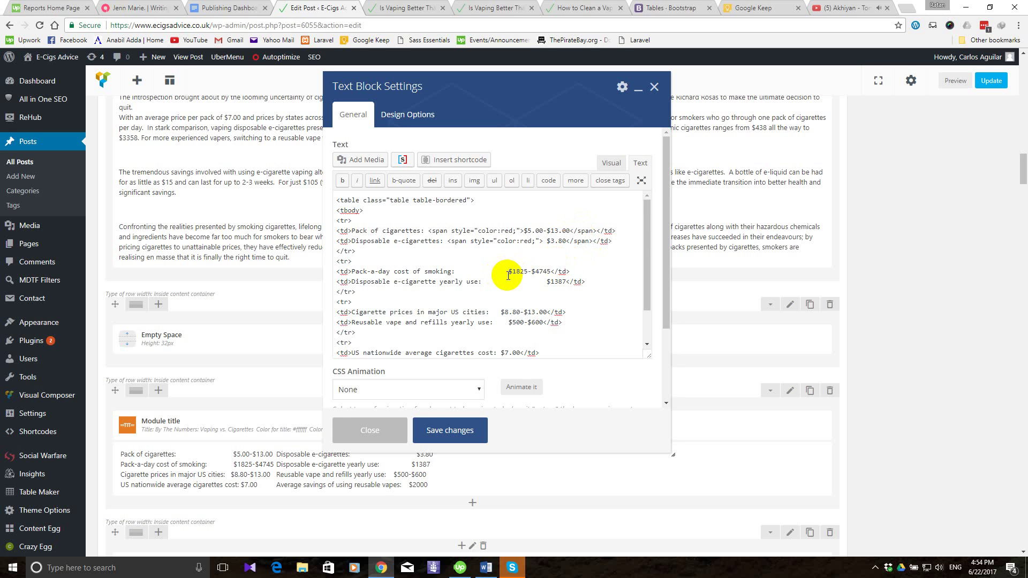
key("BackSpace")
key("BackSpace")
key("BackSpace")
key("BackSpace")
key("BackSpace")
key("BackSpace")
key("BackSpace")
key("BackSpace")
key("BackSpace")
key("BackSpace")
key("BackSpace")
key("BackSpace")
key("BackSpace")
key("ctrl+v")
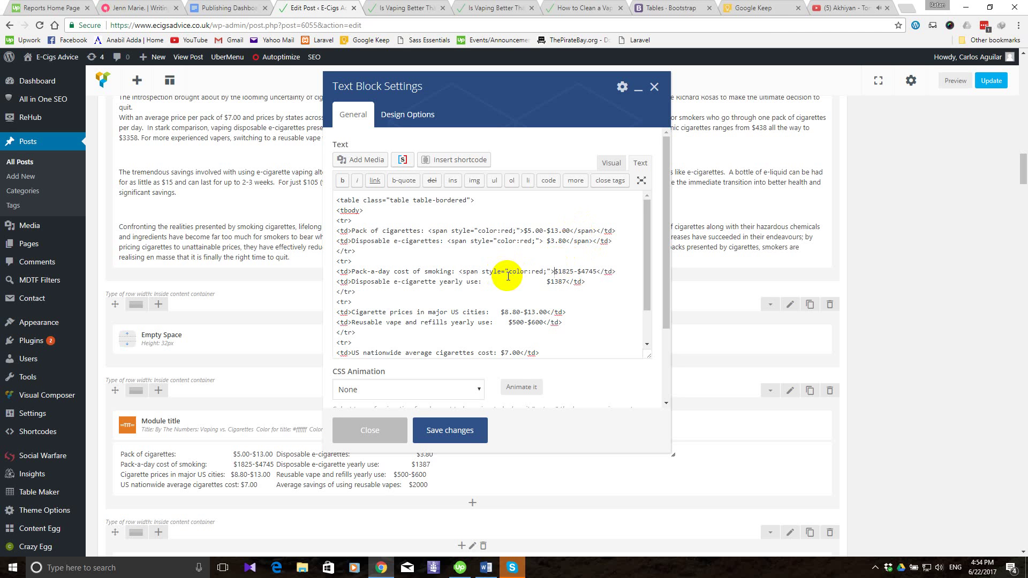
left_click(597, 271)
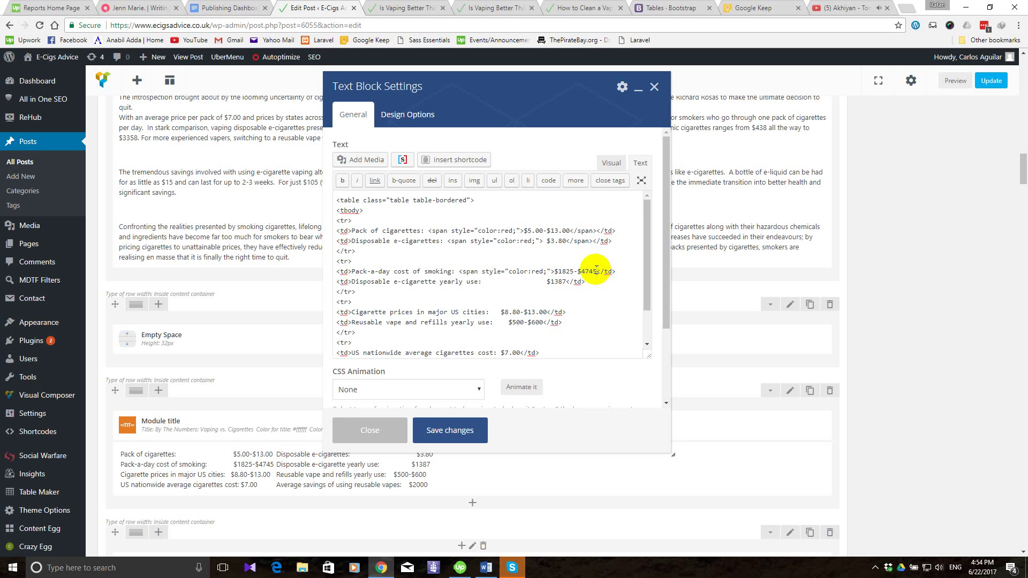
type("<")
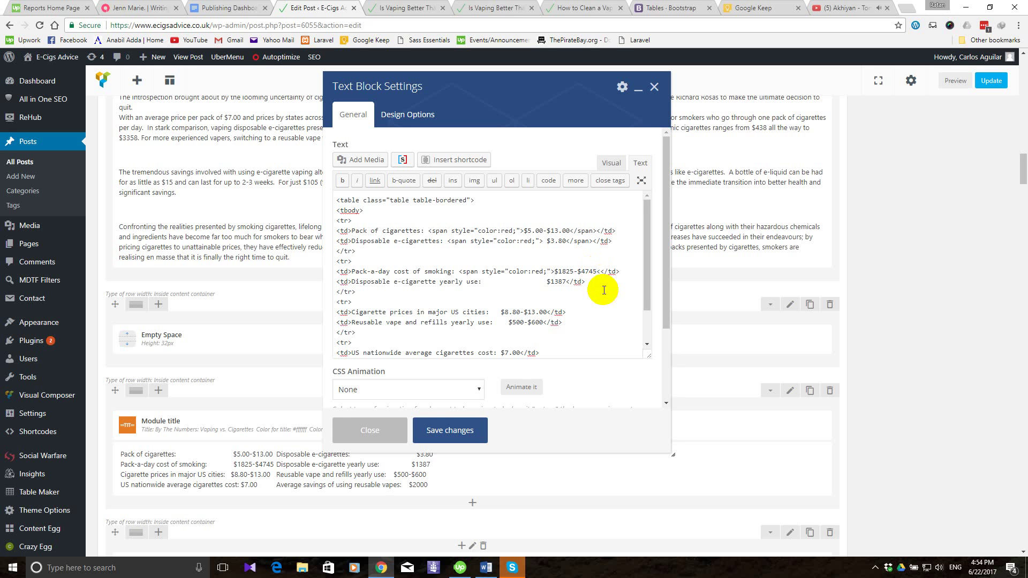
type("/span>")
key("Return")
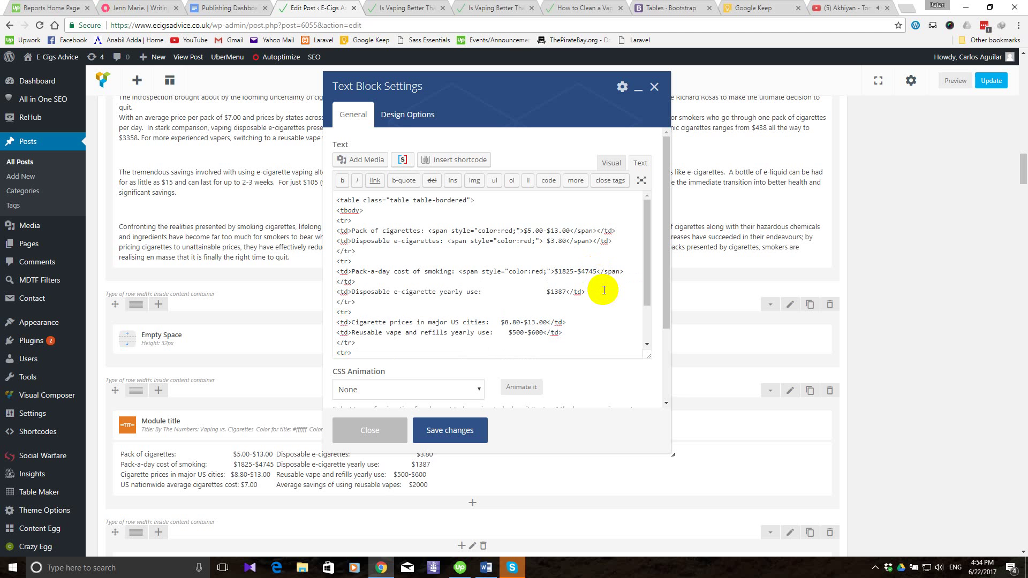
left_click(888, 9)
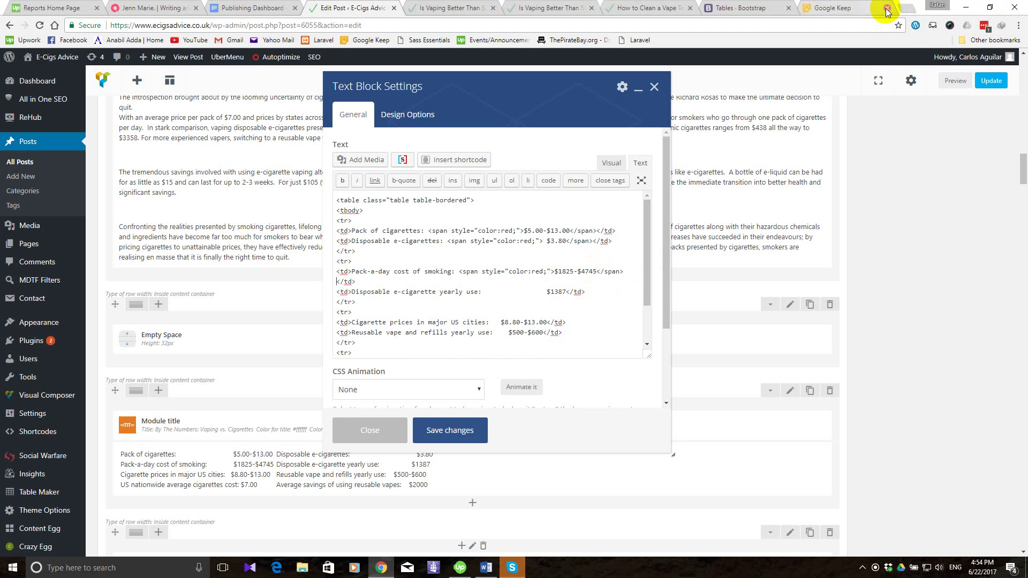
key("BackSpace")
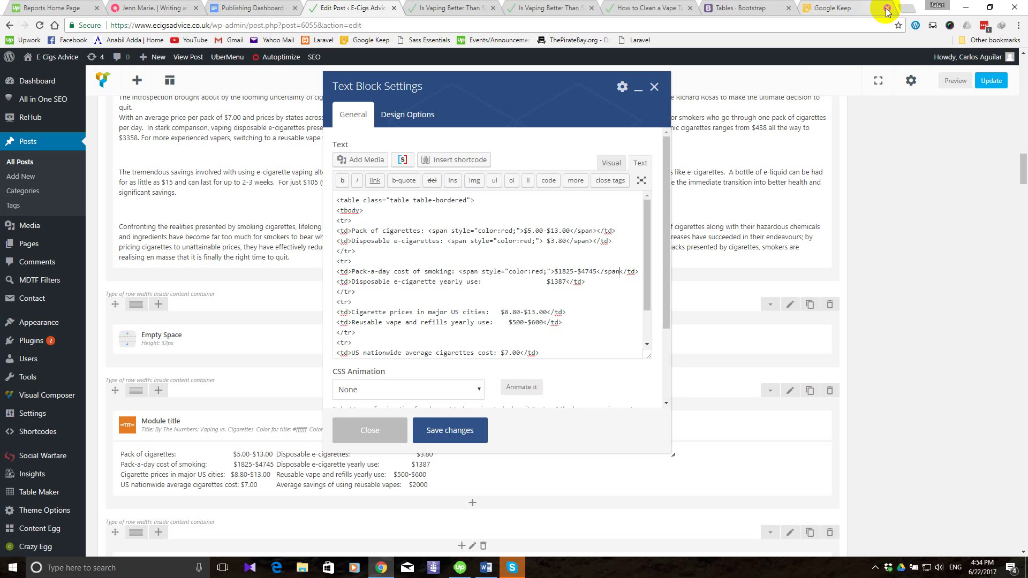
Wrap $1387 in the Disposable e-cigarette yearly use cell in the copied red span, replacing the padding spaces.
left_click(546, 282)
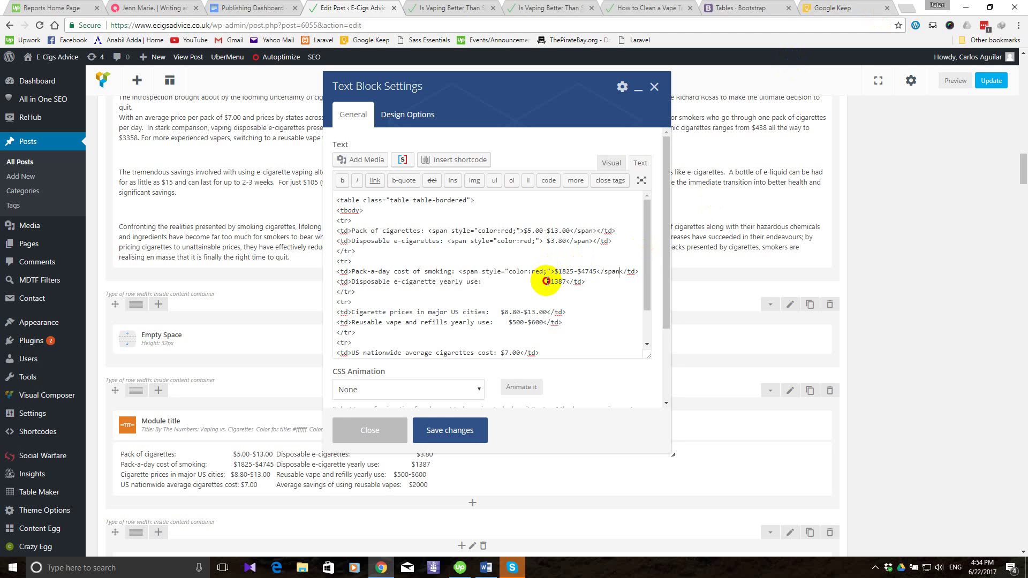
key("BackSpace")
key("BackSpace")
key("BackSpace")
key("BackSpace")
key("BackSpace")
key("BackSpace")
key("BackSpace")
key("BackSpace")
key("BackSpace")
key("BackSpace")
key("BackSpace")
key("BackSpace")
key("BackSpace")
key("BackSpace")
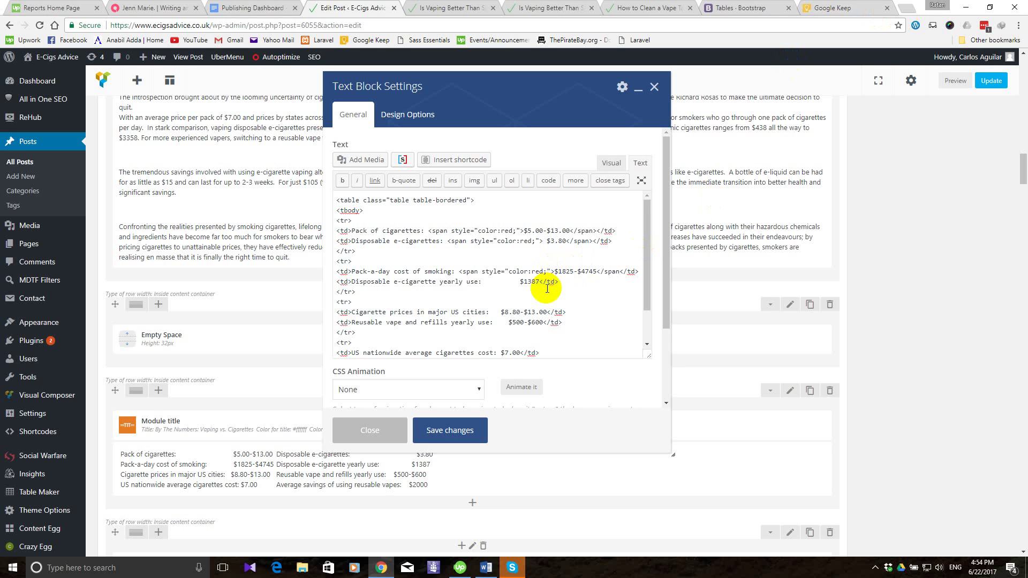
key("BackSpace")
key("BackSpace")
key("BackSpace")
key("ctrl+v")
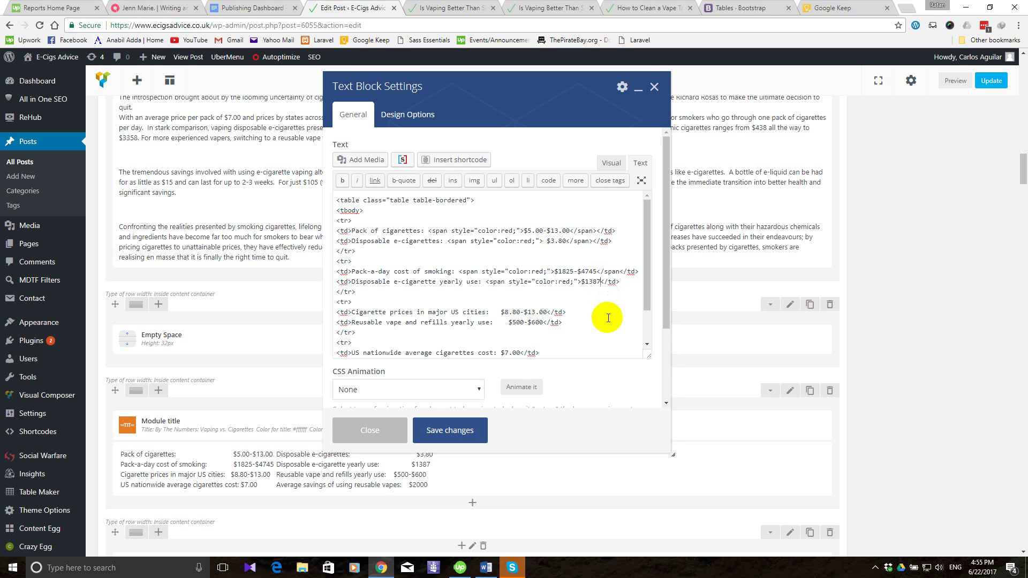
type("</span></")
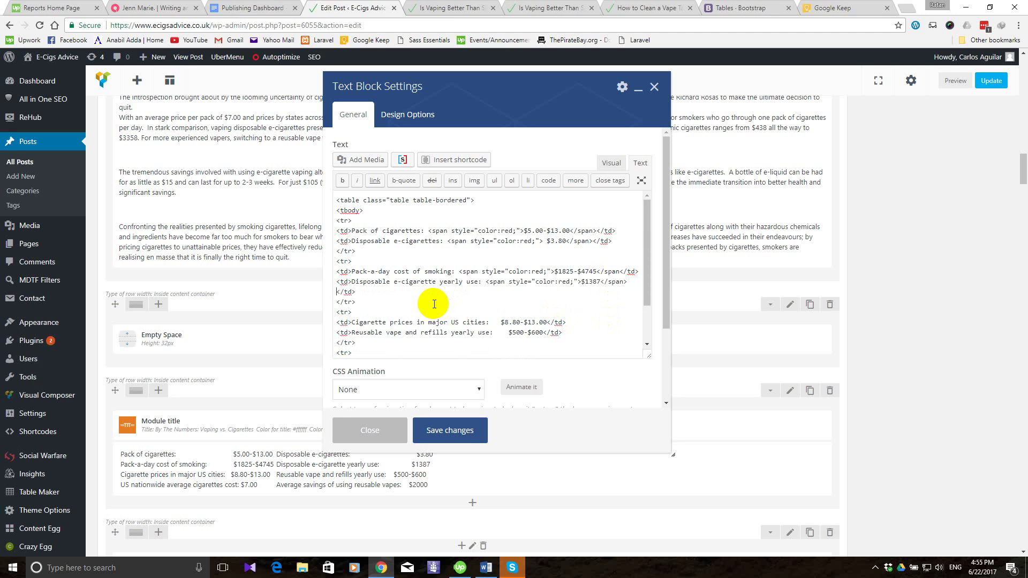
Wrap $8.80-$13.00 in the Cigarette prices in major US cities cell in the copied red span.
scroll(434, 304, "down", 2)
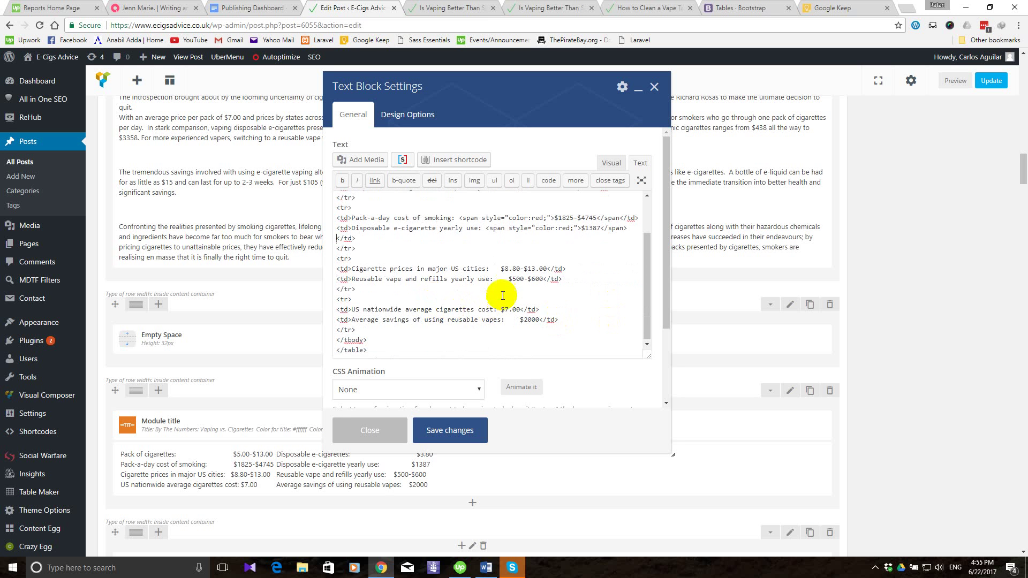
left_click(498, 269)
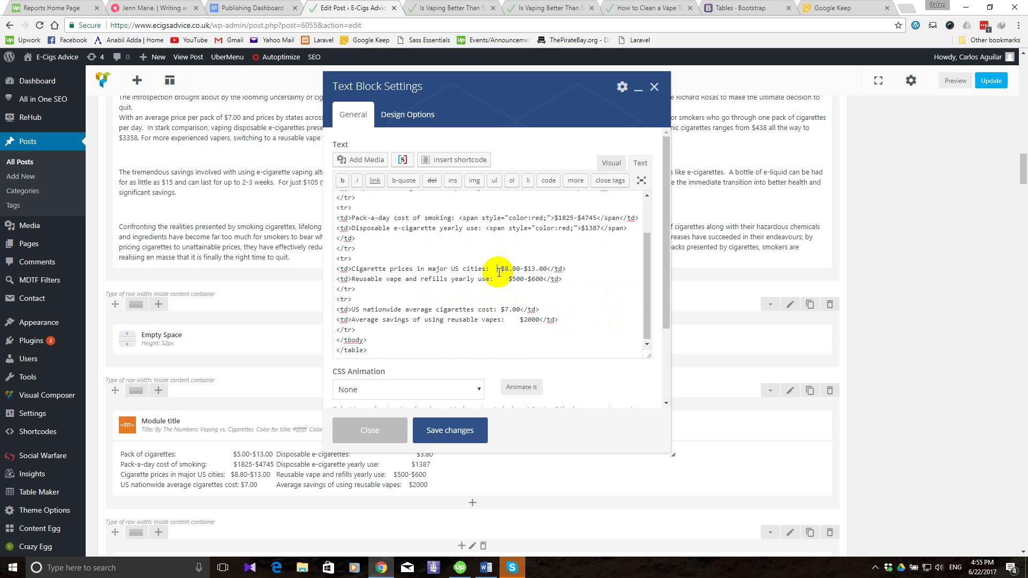
key("ctrl+v")
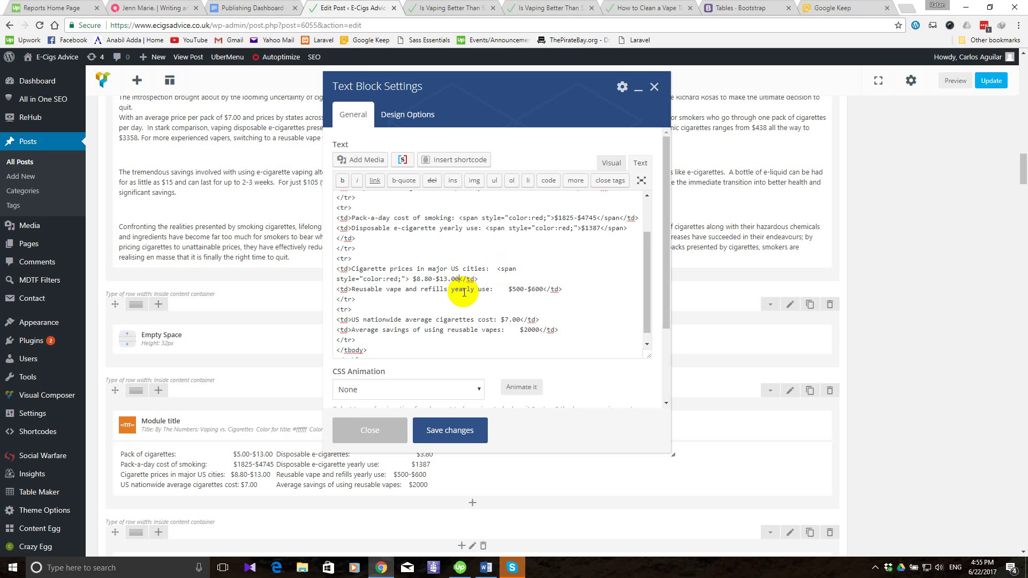
type("<")
key("BackSpace")
type("</span></")
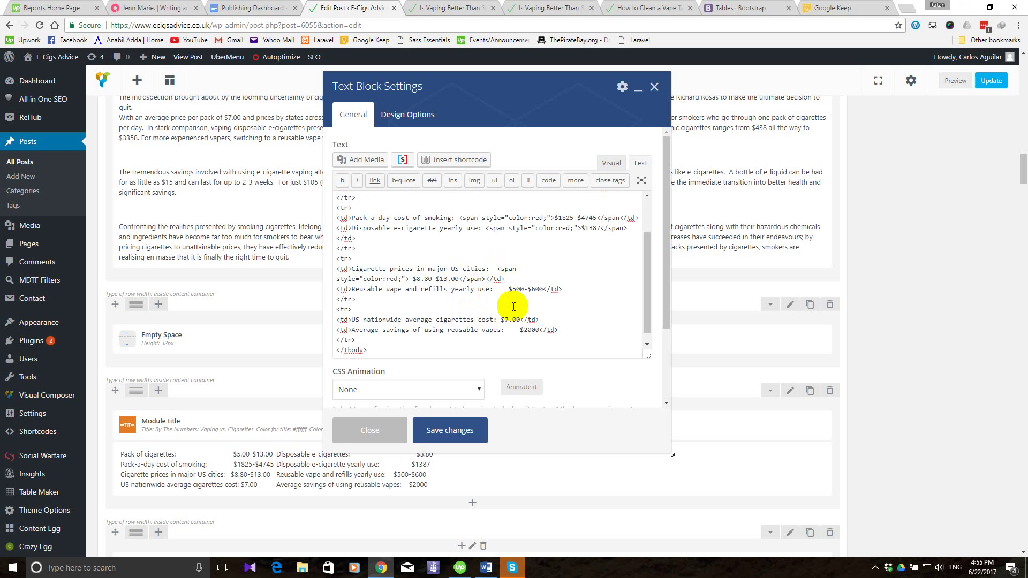
Wrap $500-$600 in the Reusable vape and refills yearly use cell in the copied red span, replacing the padding spaces.
key("BackSpace")
key("BackSpace")
key("BackSpace")
key("ctrl+v")
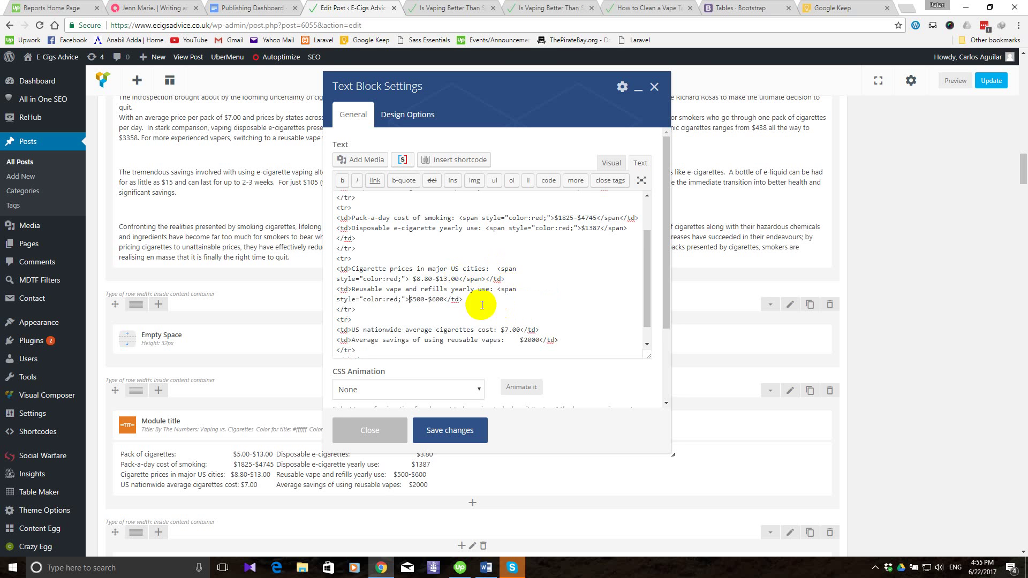
left_click(444, 299)
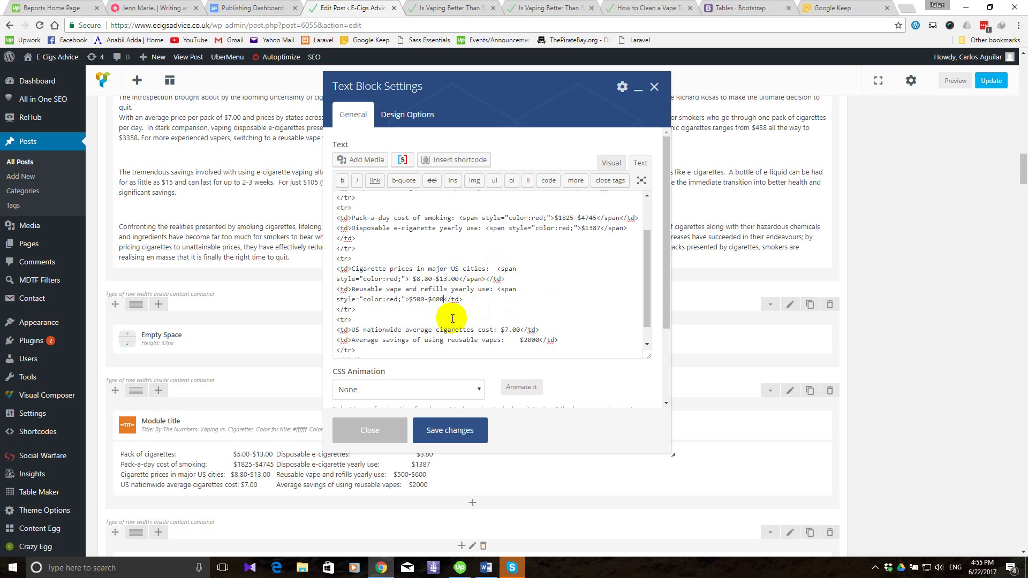
type("</span></")
Wrap $7.00 in the US nationwide average cigarettes cost cell in a span with style="color:red;".
scroll(453, 318, "down", 1)
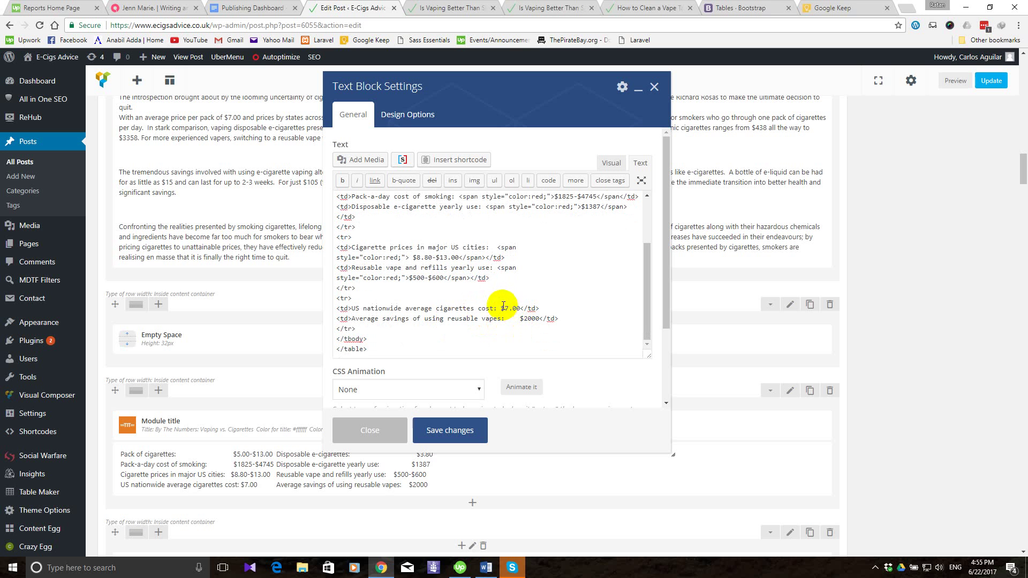
left_click(498, 308)
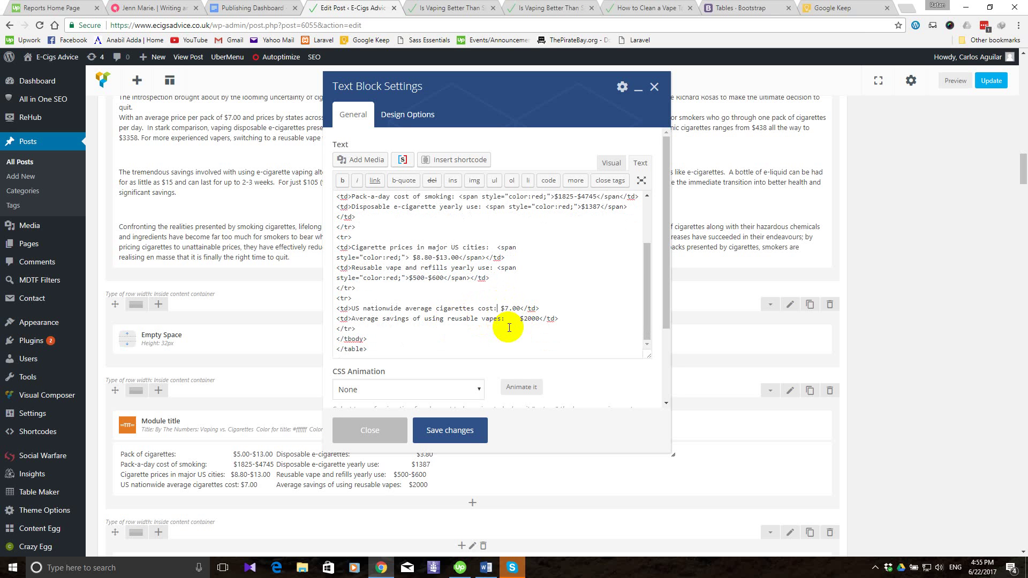
type("<span style=\"color:red;\">")
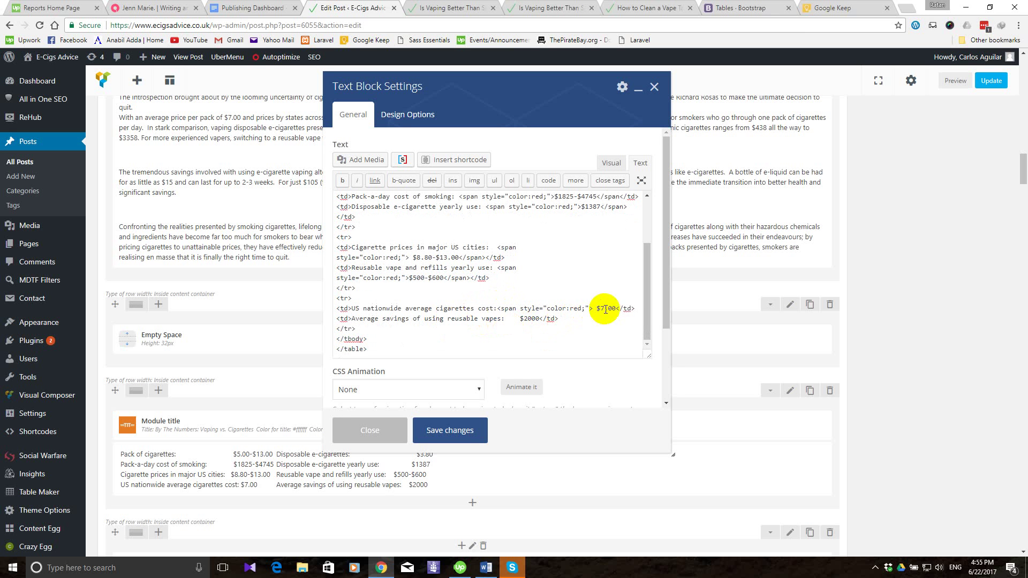
left_click(617, 309)
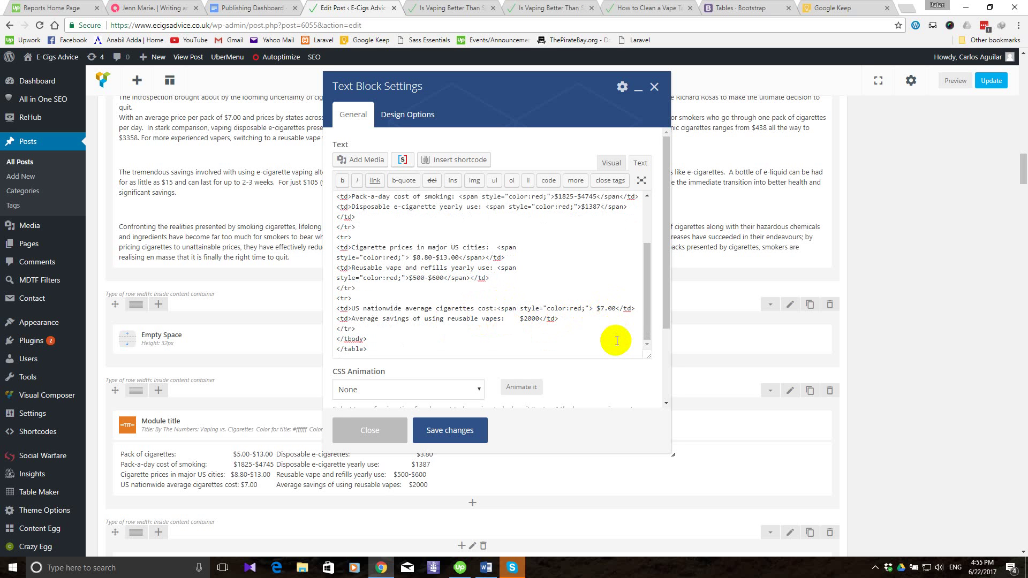
type("<")
type("/span")
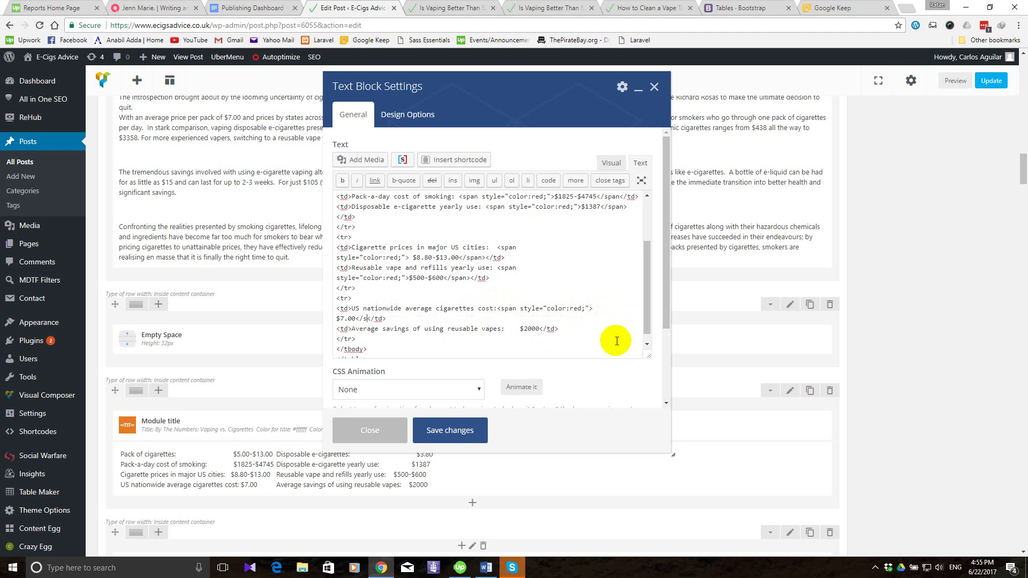
type(">")
Wrap $2000 in the Average savings of using reusable vapes cell in a red span, replacing the padding spaces.
scroll(617, 341, "down", 1)
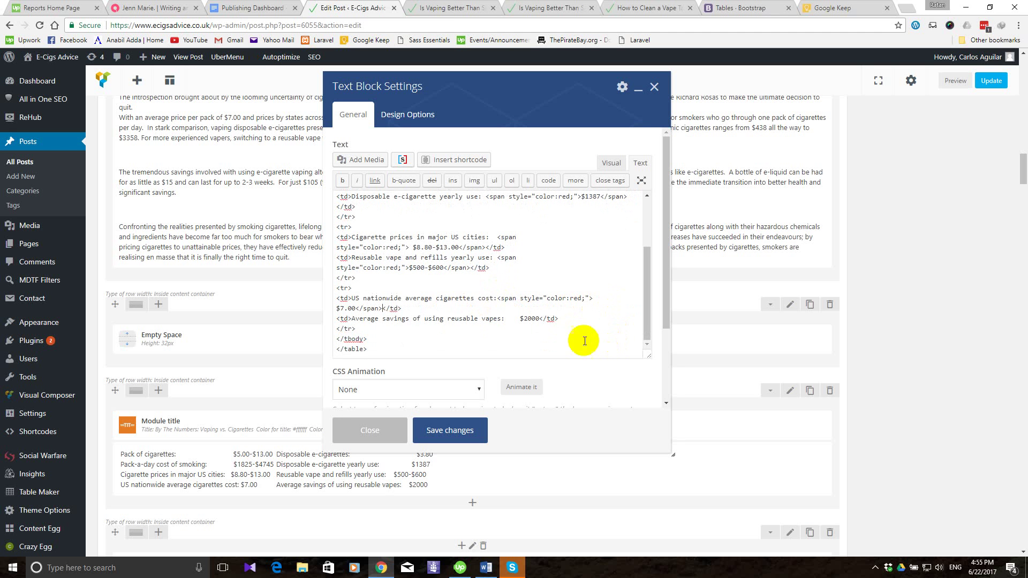
left_click(518, 319)
key("BackSpace")
key("BackSpace")
key("BackSpace")
type("<span style=\"color:red;\">")
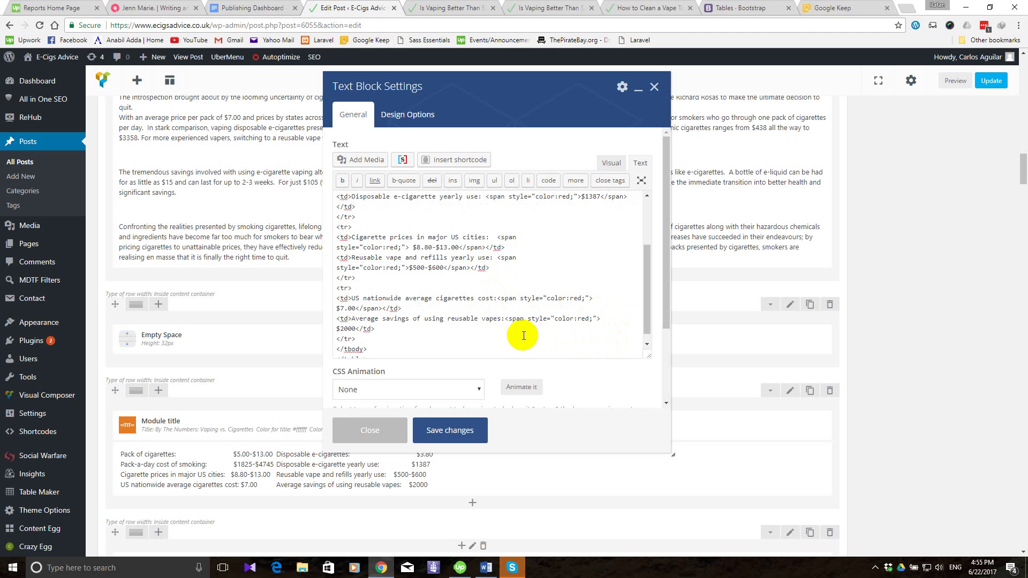
scroll(524, 336, "down", 1)
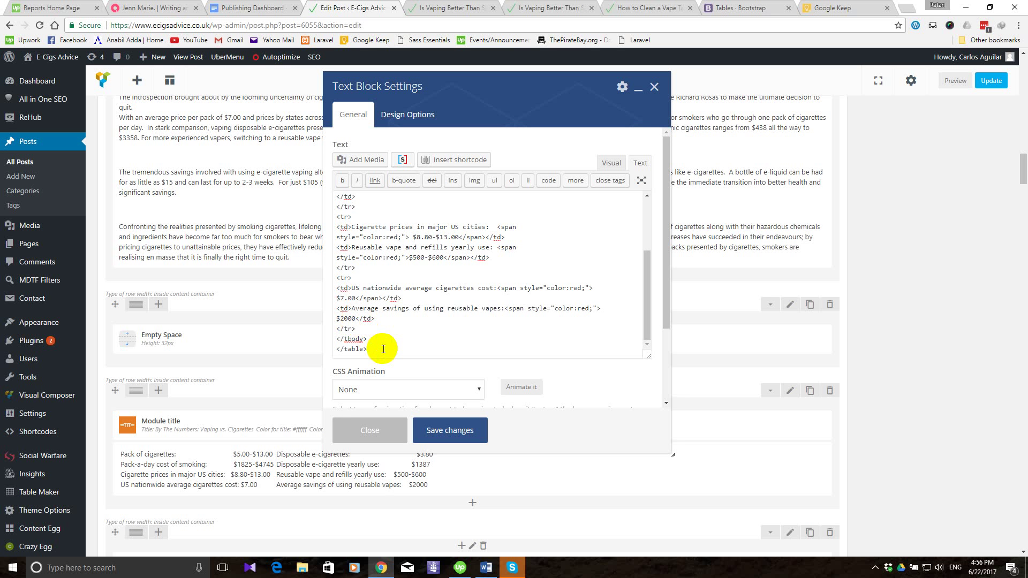
type("</span></")
Check the table in the visual view of the text block and save the block's changes.
scroll(384, 349, "down", 3)
scroll(507, 261, "up", 5)
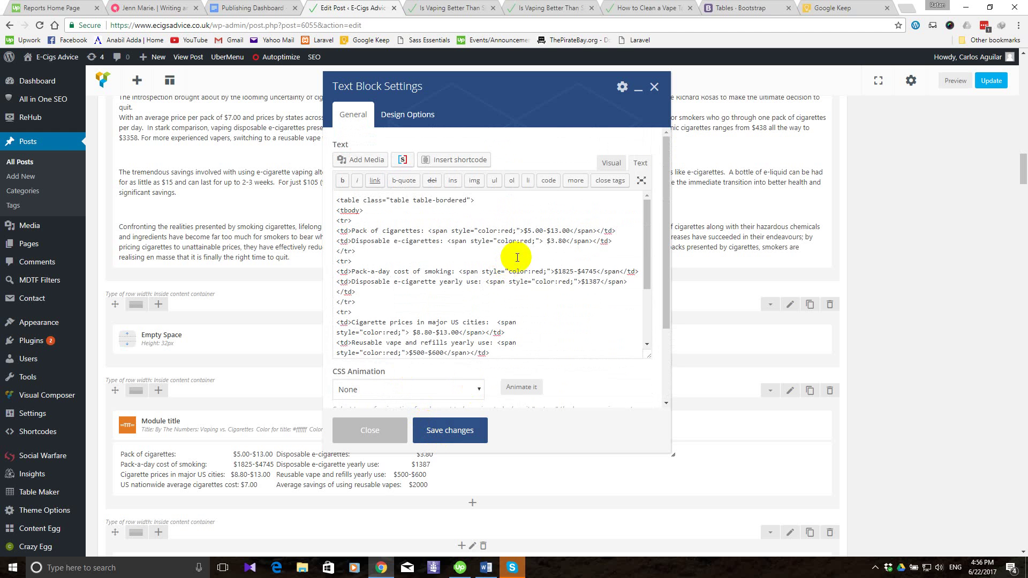
left_click(610, 163)
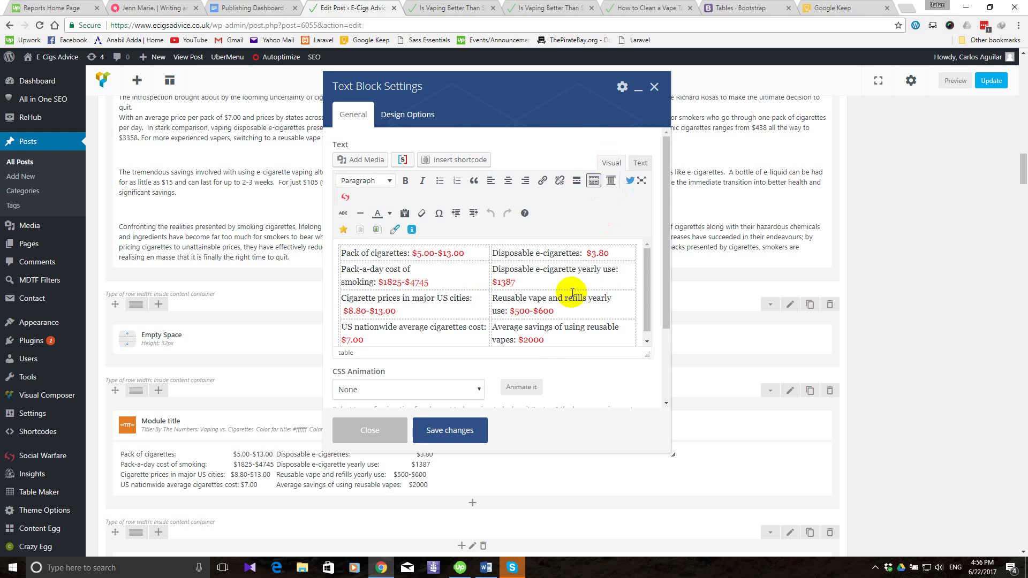
scroll(568, 386, "down", 2)
left_click(471, 430)
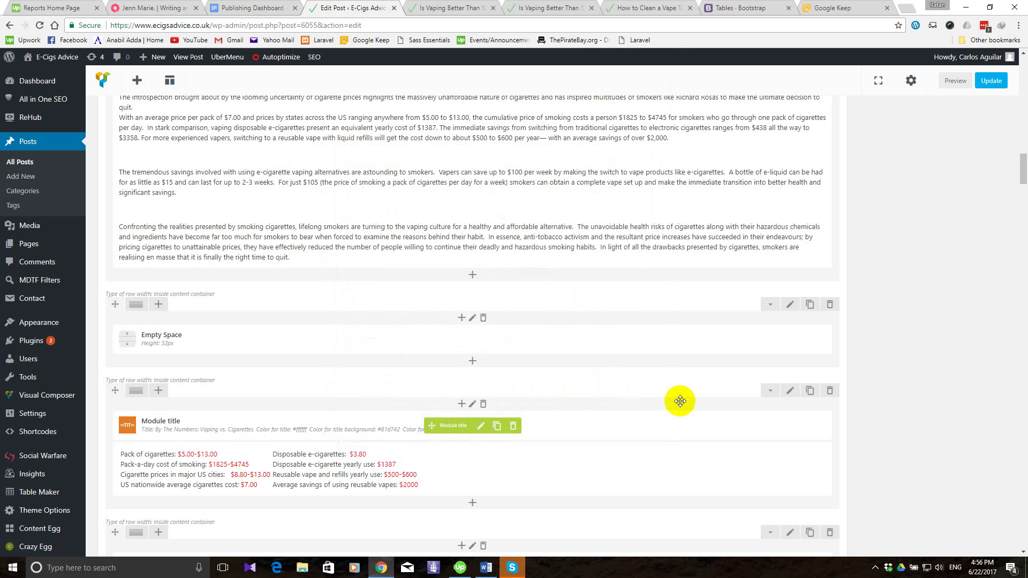
Reopen the table's text block for editing and look at the bordered table examples in the Bootstrap documentation.
mouse_move(328, 467)
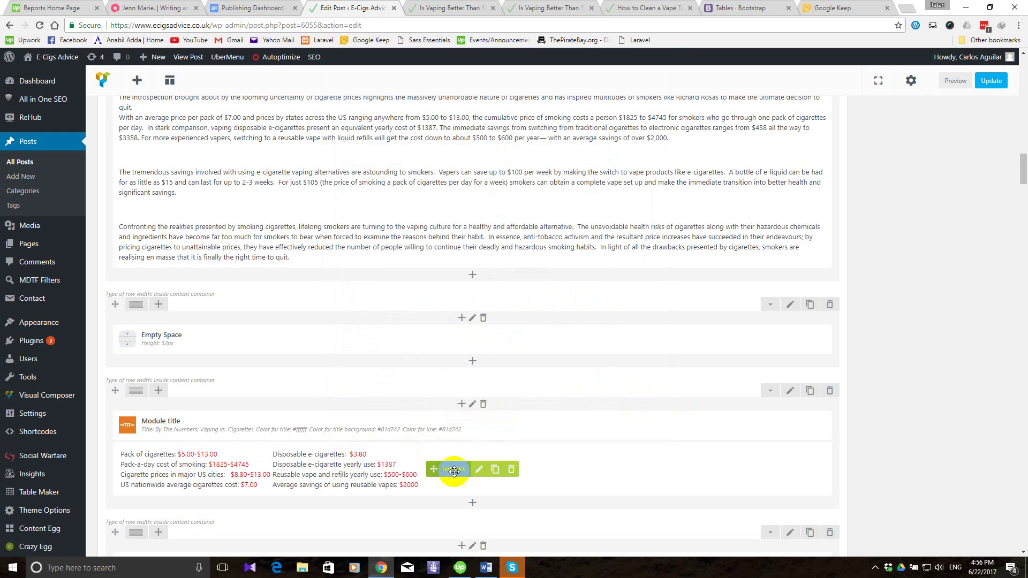
left_click(479, 472)
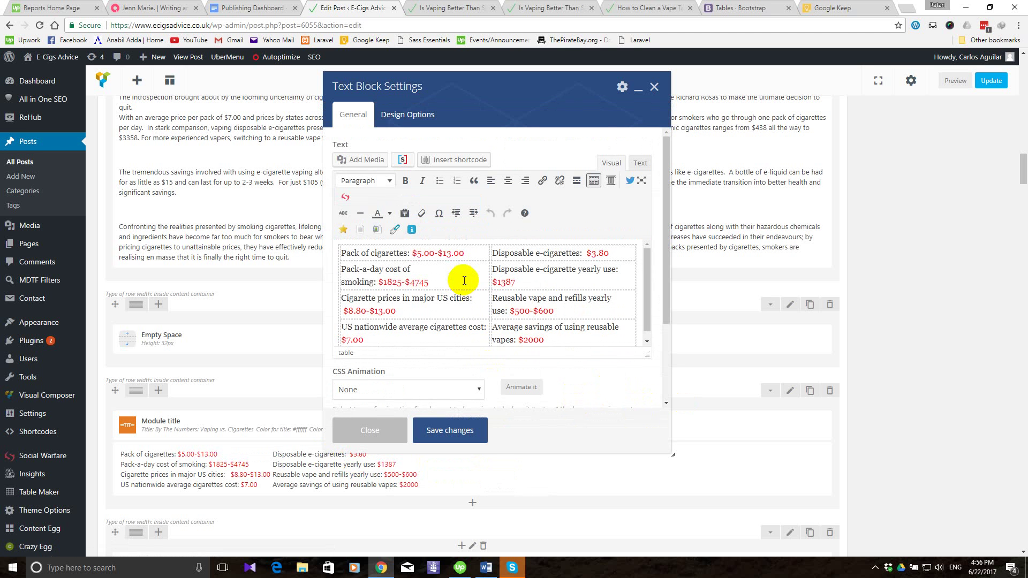
left_click(767, 7)
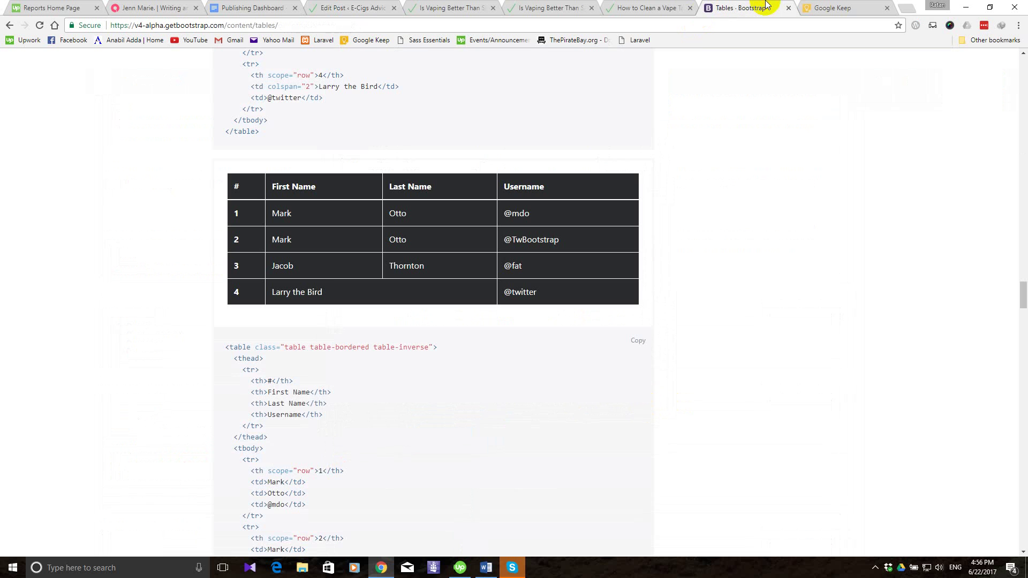
scroll(166, 316, "down", 8)
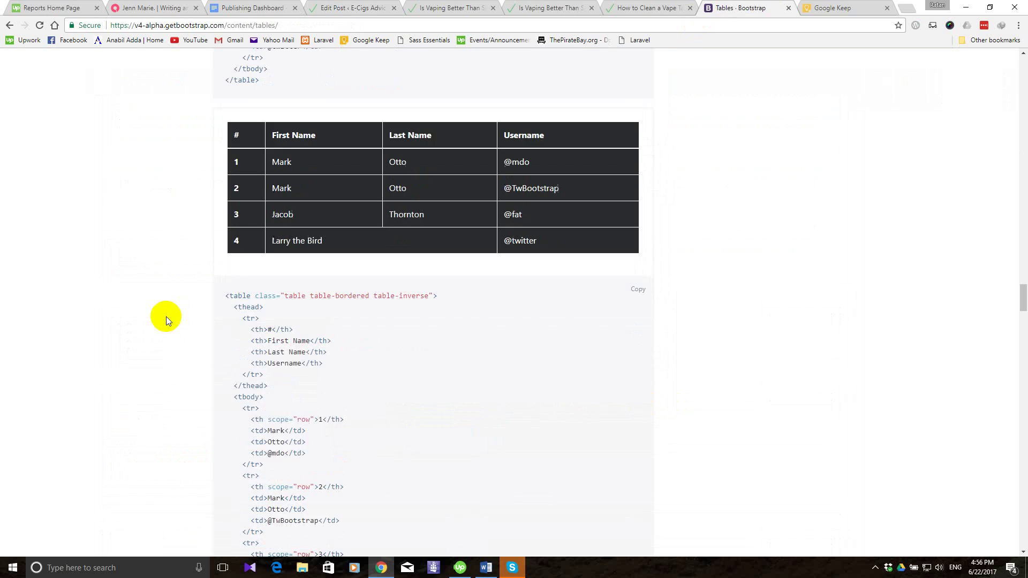
scroll(166, 317, "up", 7)
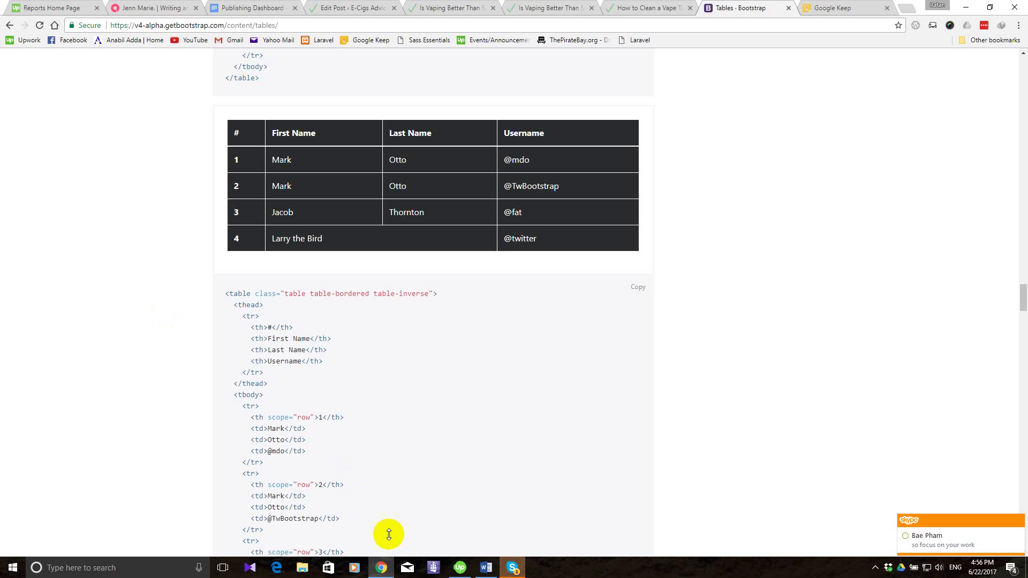
Switch to Skype, reply "yes, I am working" in the open chat, and return to the browser.
left_click(512, 568)
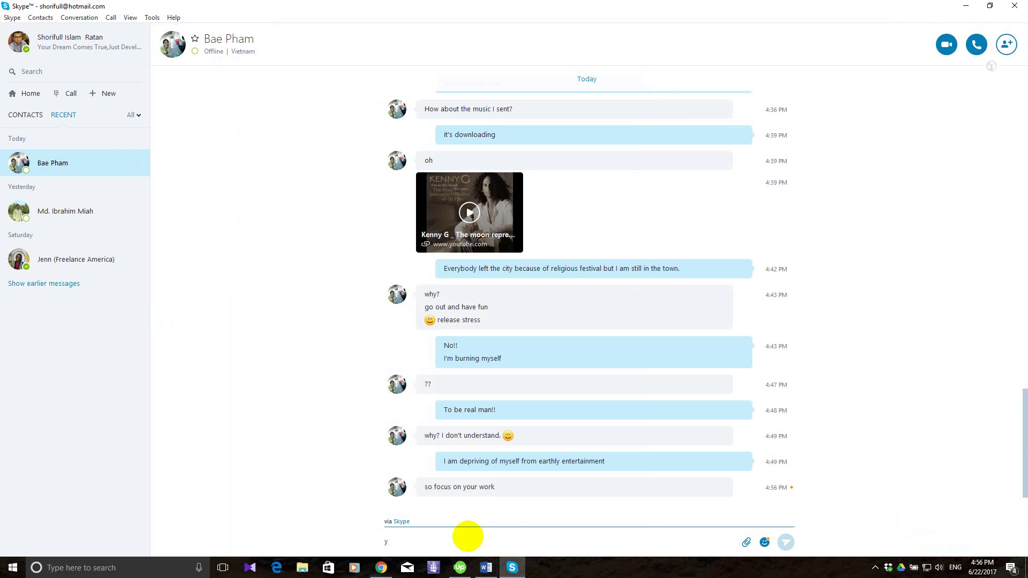
type("yes, I am workning")
key("Return")
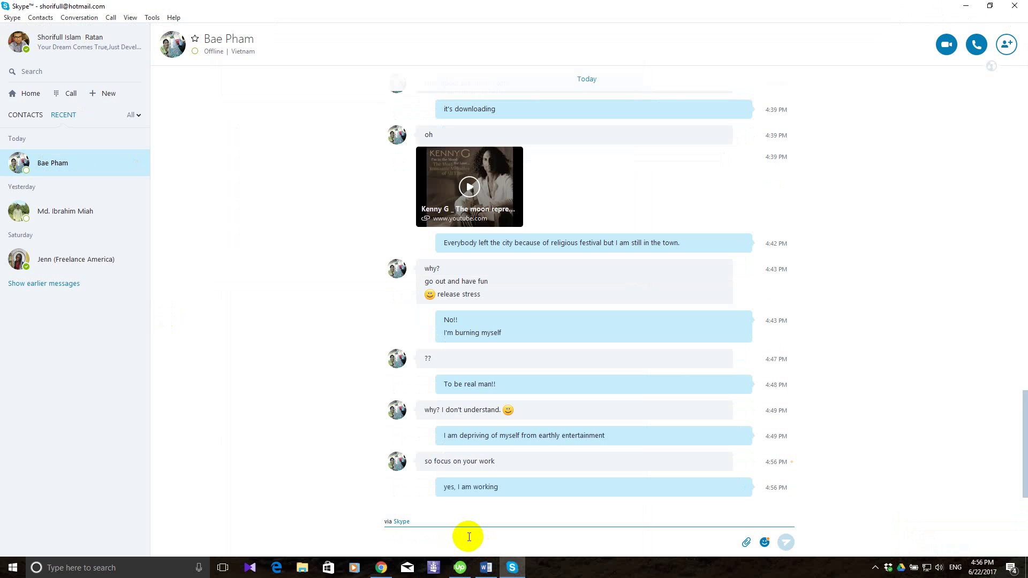
left_click(382, 566)
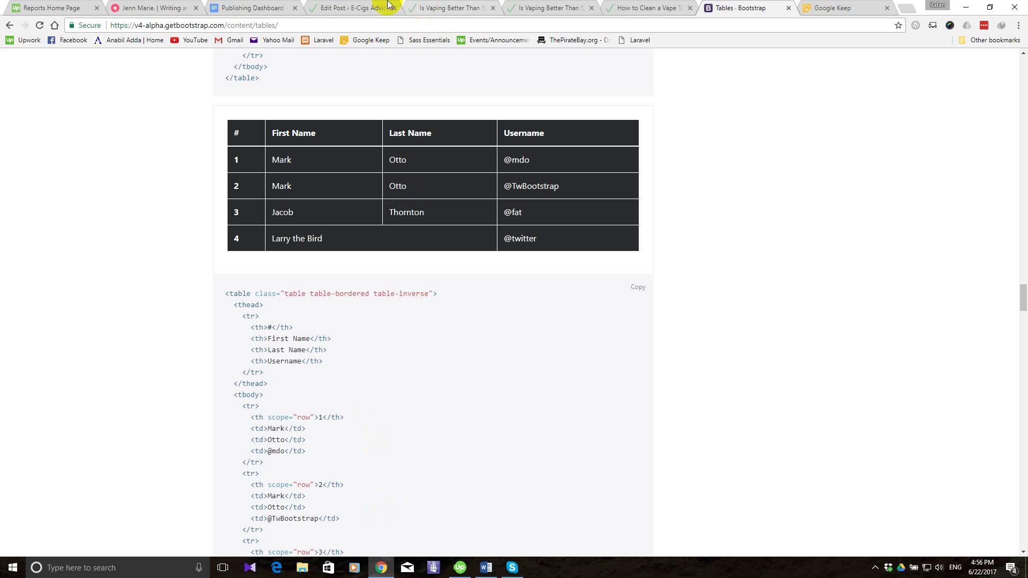
Return to the post being edited and show the HTML source of the vaping vs. cigarettes table.
left_click(364, 7)
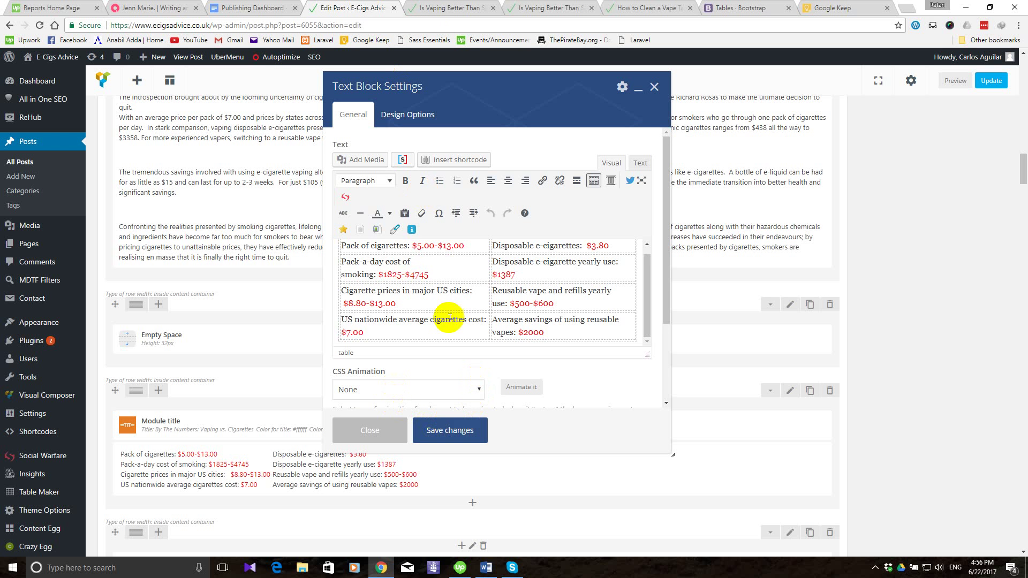
scroll(426, 294, "up", 1)
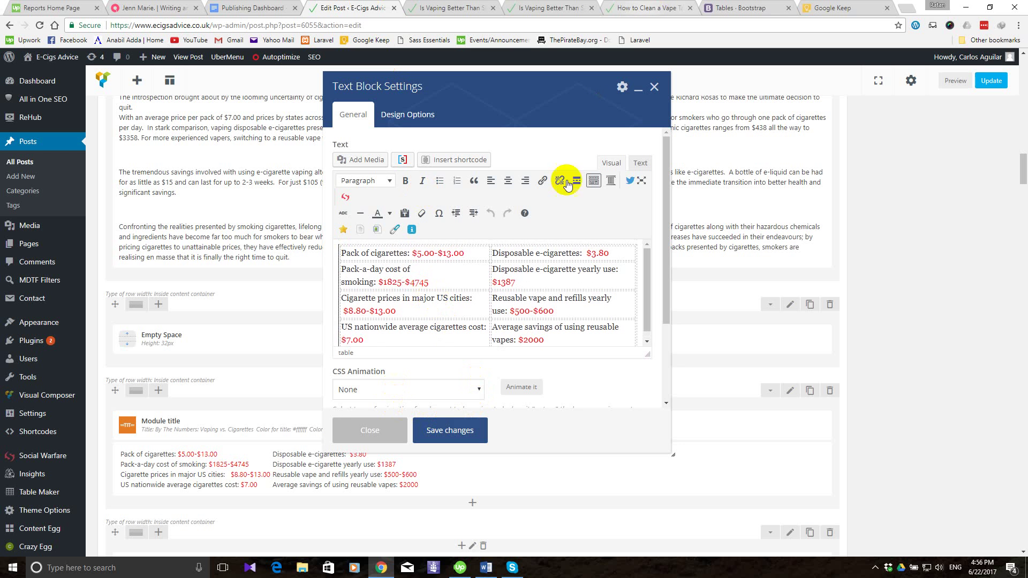
left_click(639, 163)
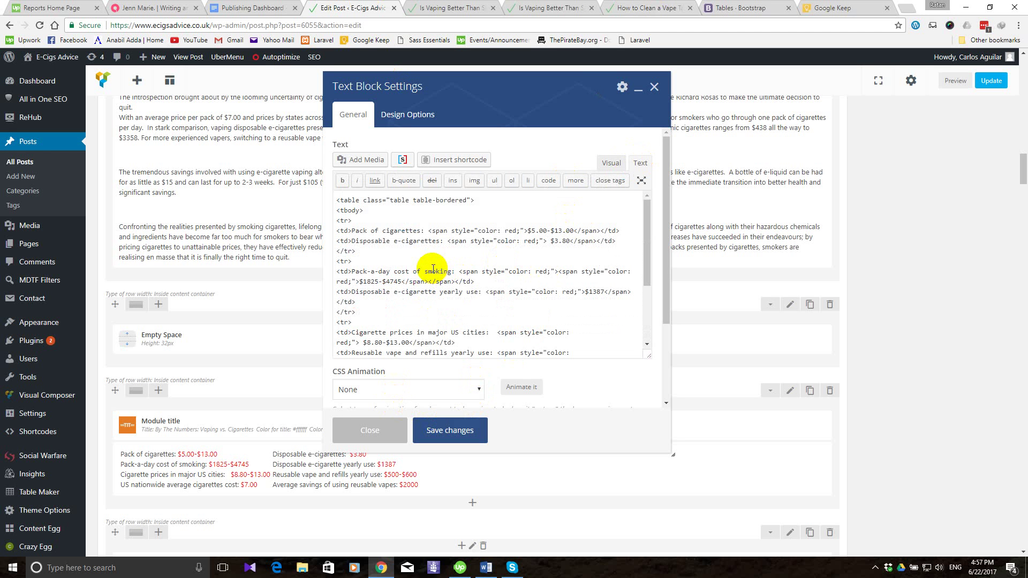
Switch to the Bootstrap tables documentation and compare the bordered, striped, table head, inverse and basic table examples with their class names.
left_click(640, 8)
left_click(744, 6)
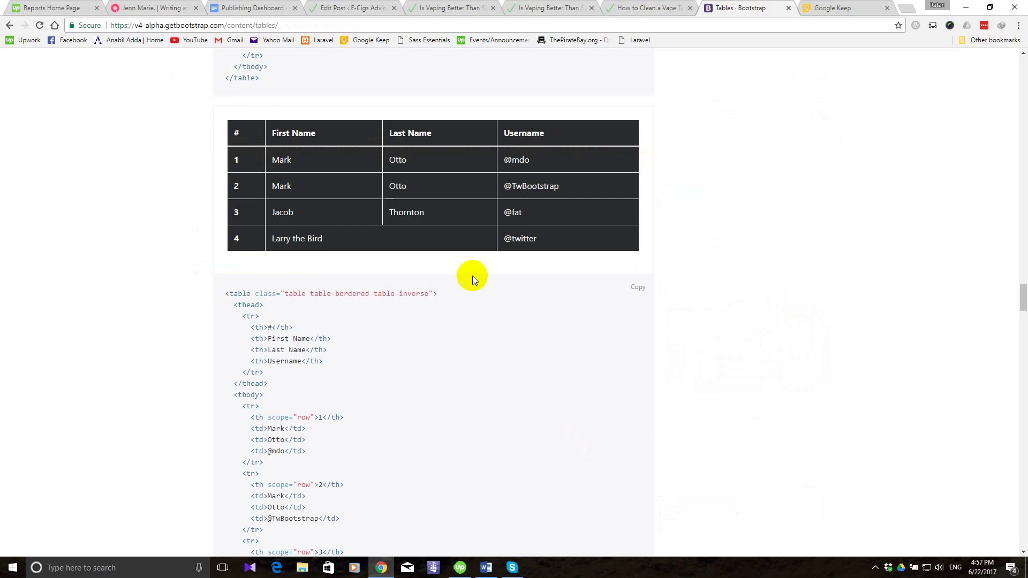
scroll(402, 287, "up", 4)
scroll(402, 287, "down", 1)
scroll(401, 290, "down", 5)
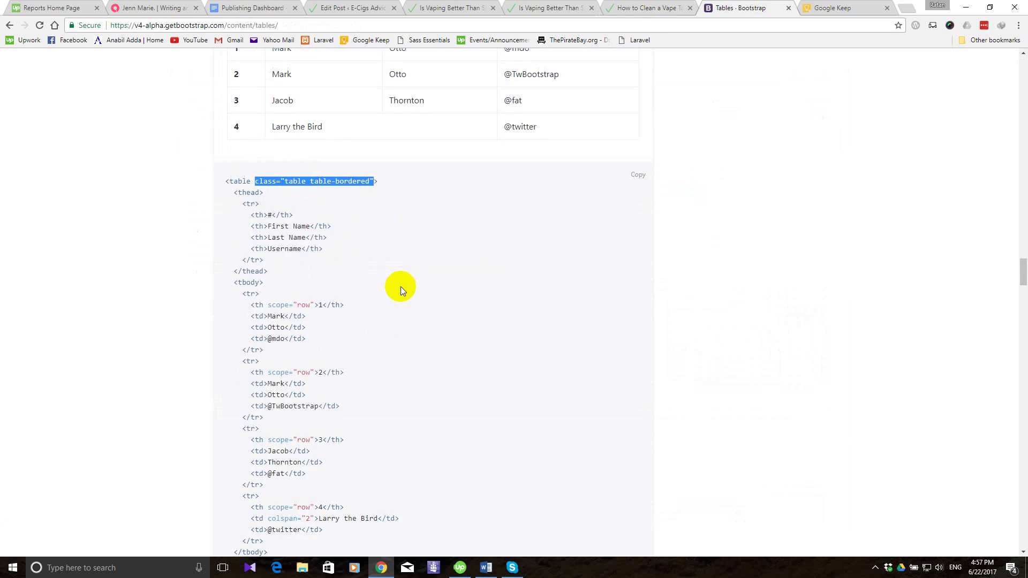
scroll(402, 290, "up", 20)
scroll(401, 288, "up", 20)
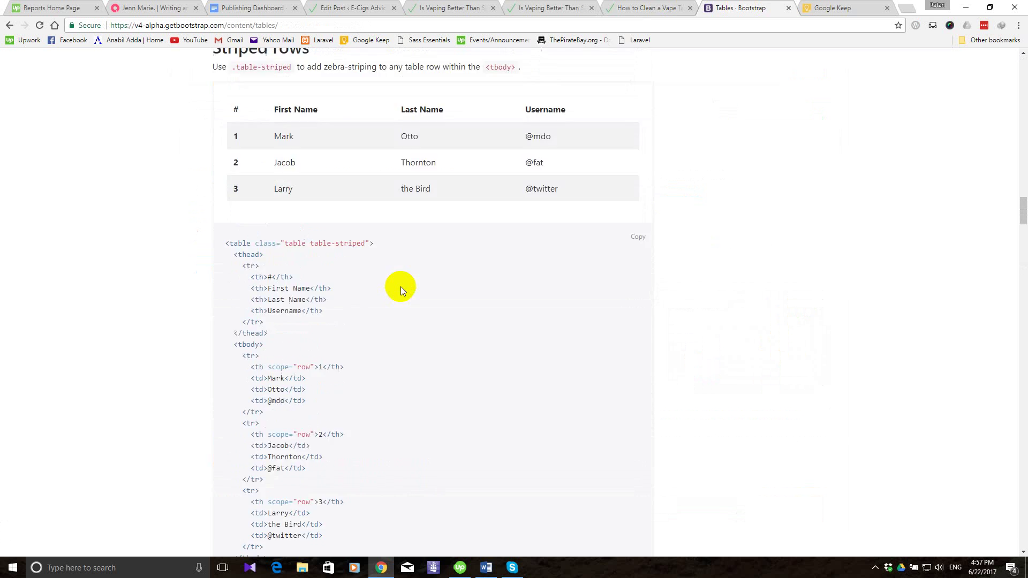
scroll(402, 289, "up", 3)
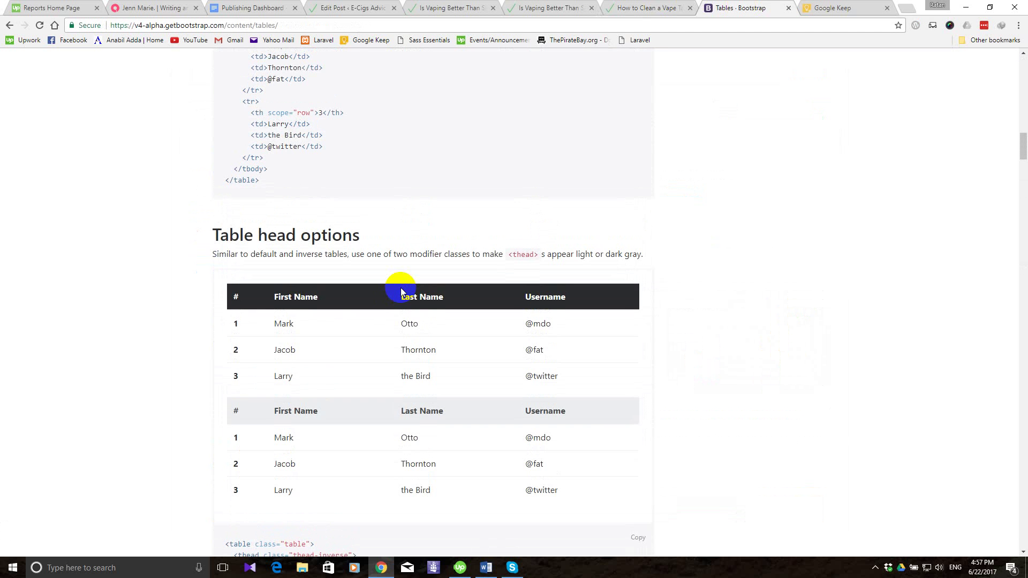
scroll(400, 291, "up", 4)
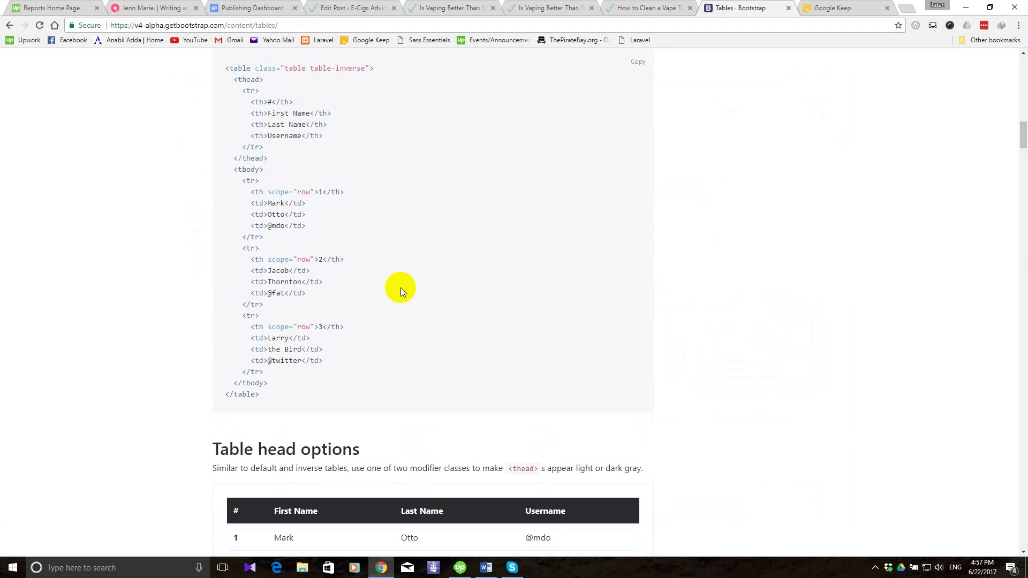
scroll(401, 291, "up", 3)
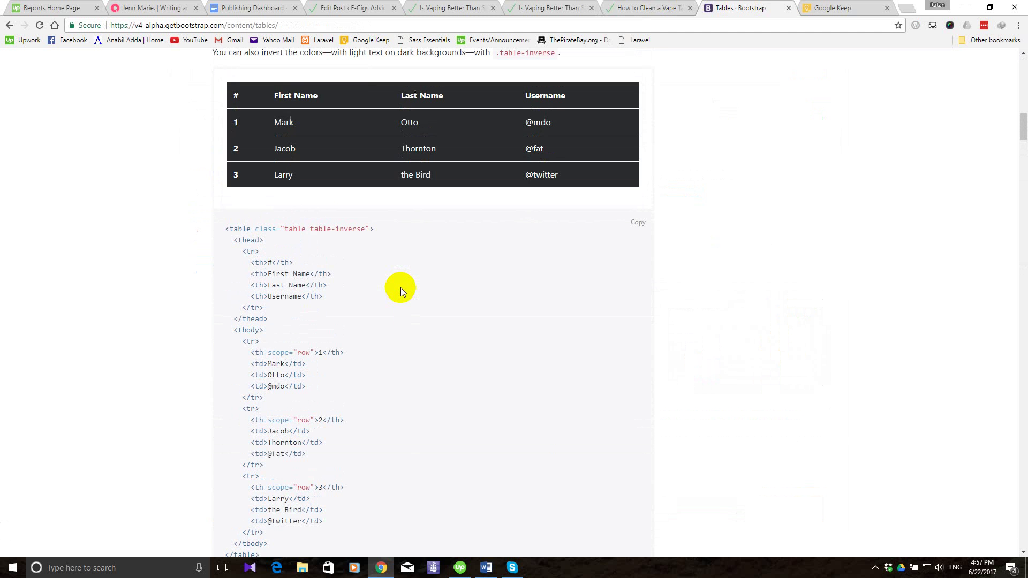
scroll(401, 287, "up", 3)
scroll(400, 288, "up", 5)
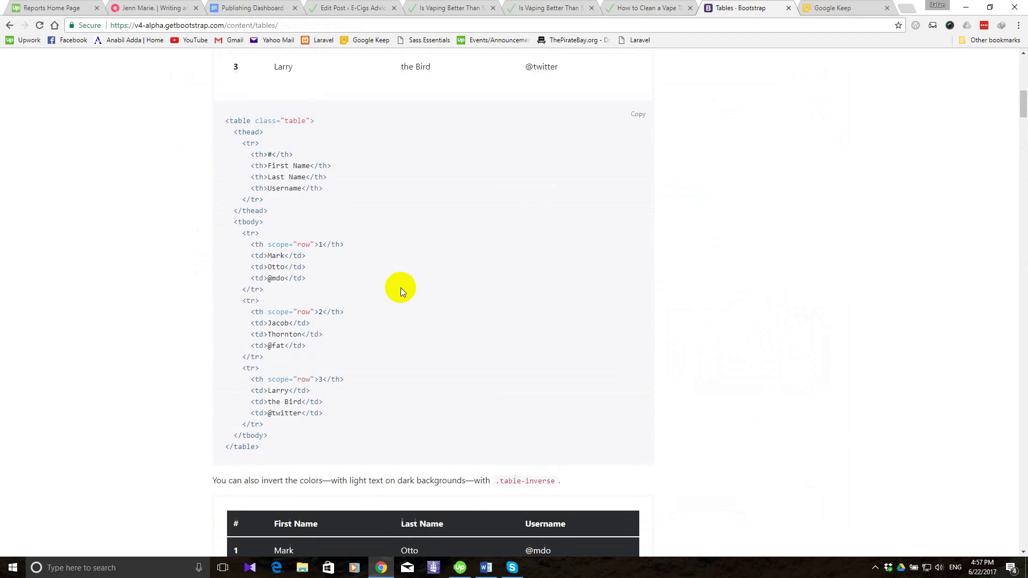
scroll(401, 288, "up", 10)
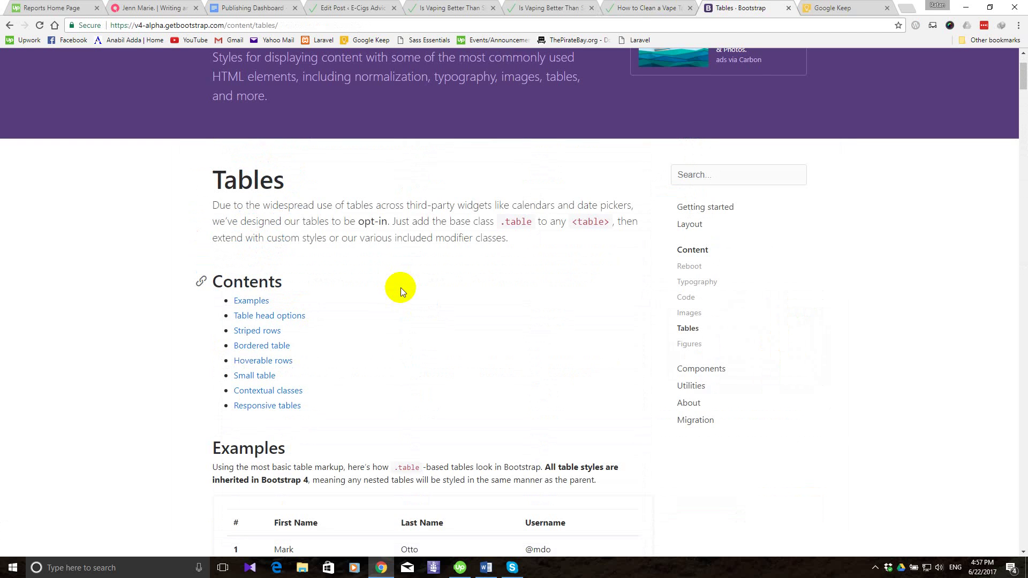
scroll(401, 287, "down", 8)
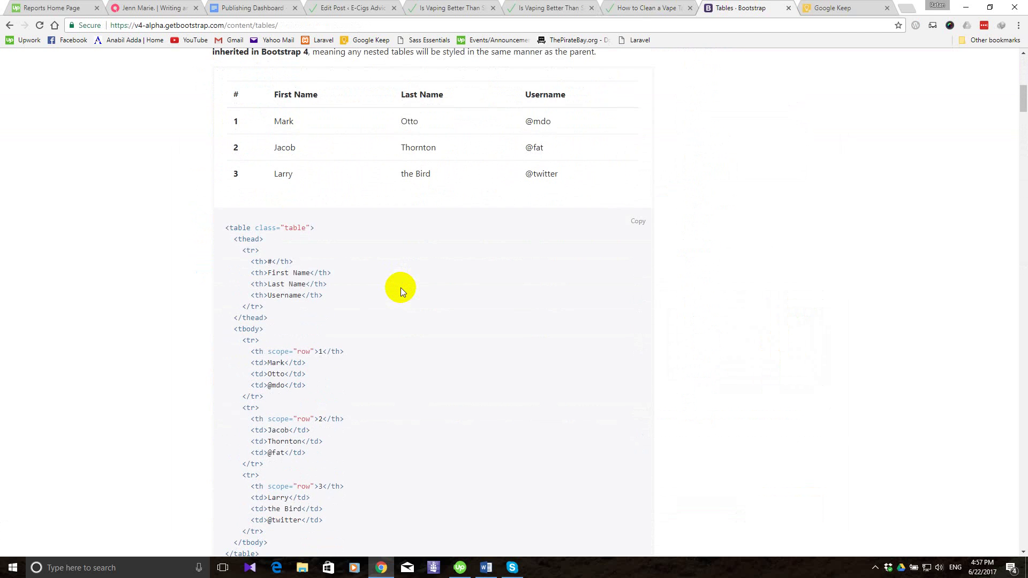
scroll(401, 288, "down", 2)
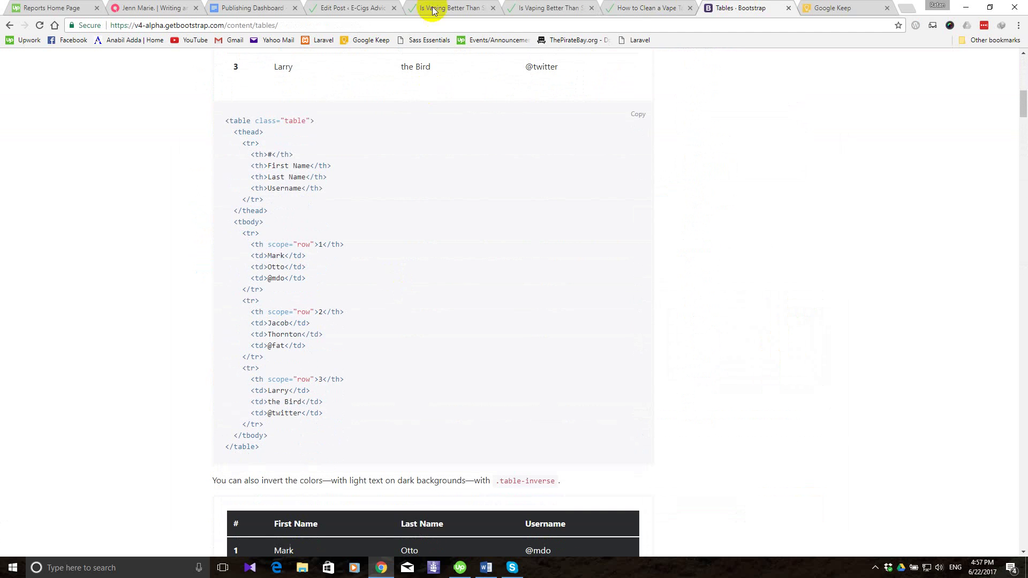
Return to the post being edited, reduce the table's class attribute to "table" in the HTML source, and save the text block's changes.
left_click(351, 7)
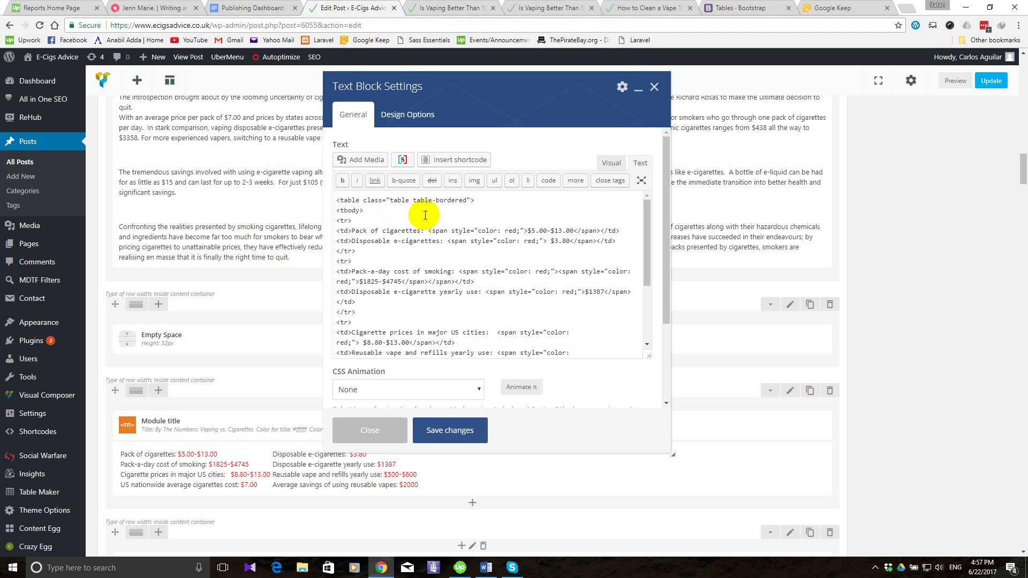
left_click_drag(413, 201, 470, 200)
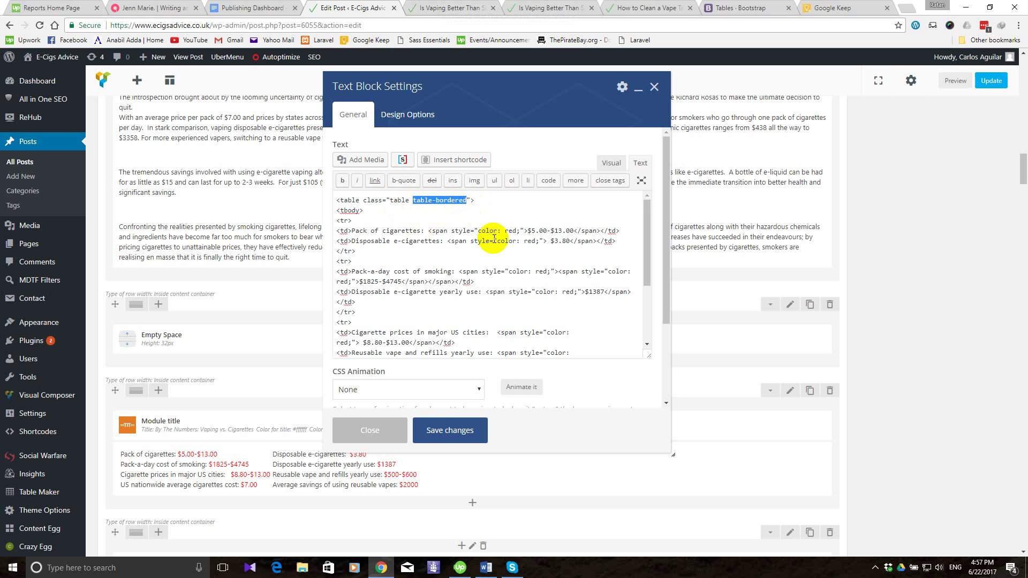
key("BackSpace")
key("BackSpace")
key("BackSpace")
type("e")
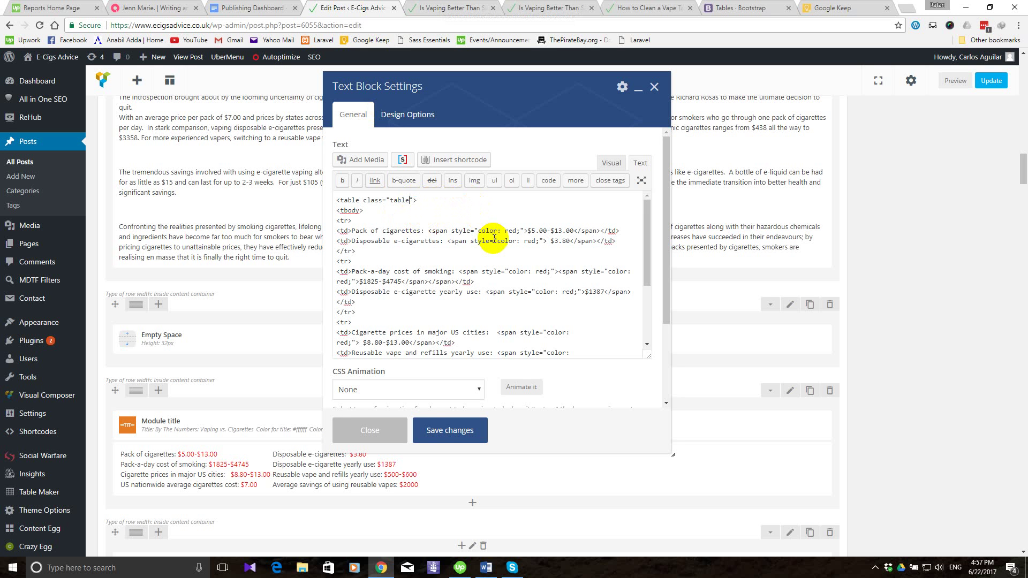
left_click(450, 435)
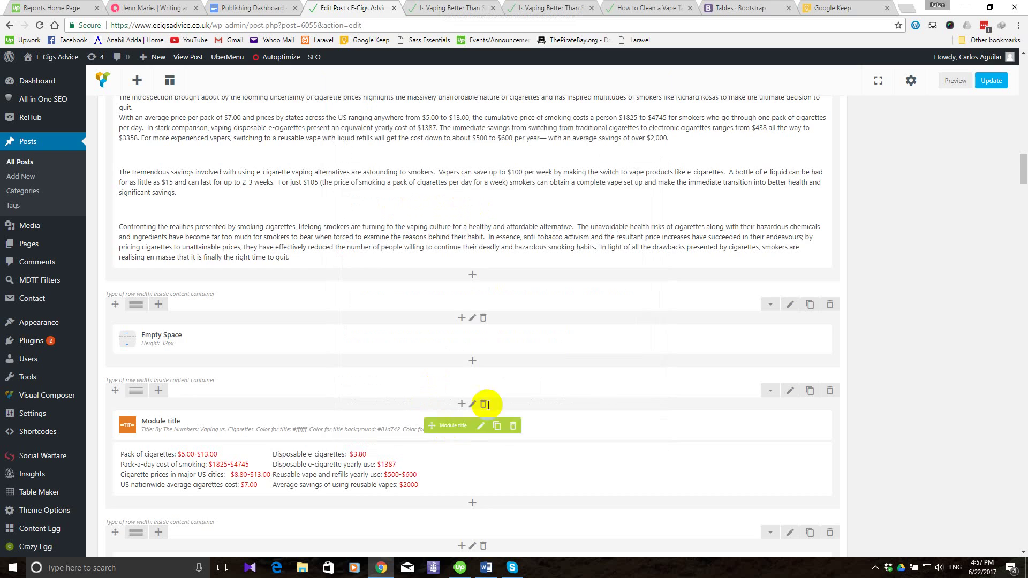
Save the post as a draft with the updated table block.
scroll(758, 304, "up", 5)
scroll(757, 302, "up", 15)
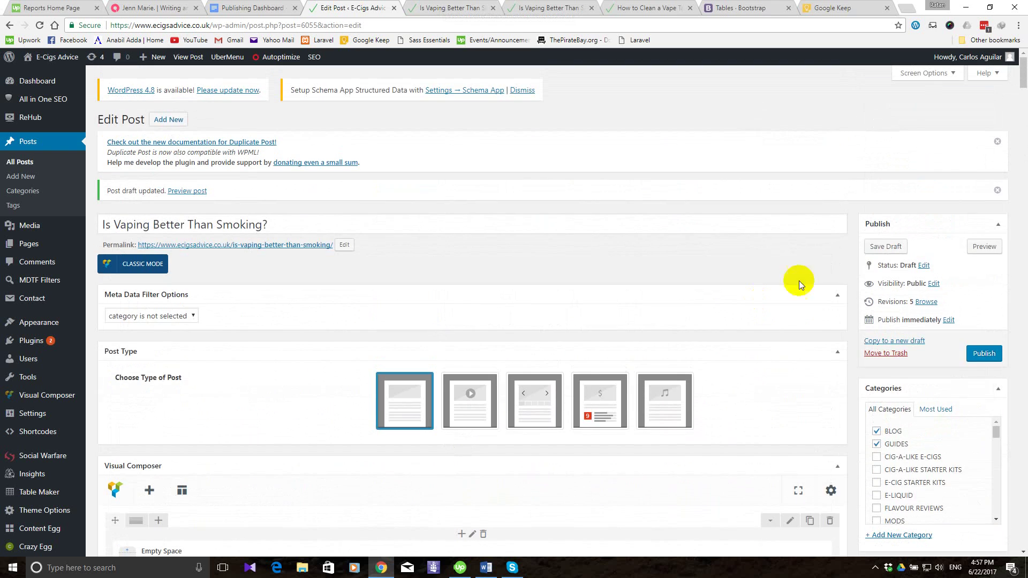
left_click(884, 247)
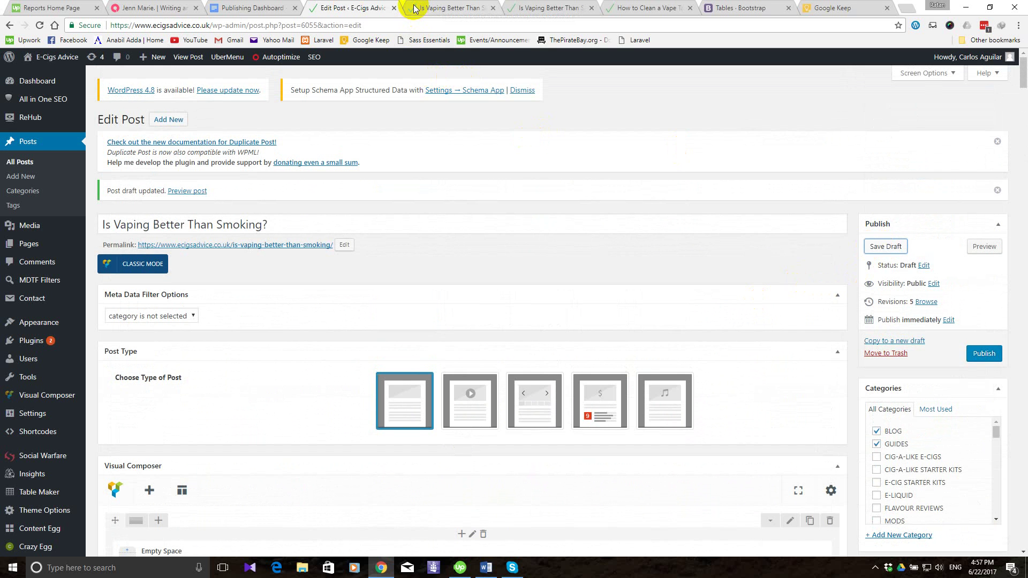
left_click(886, 247)
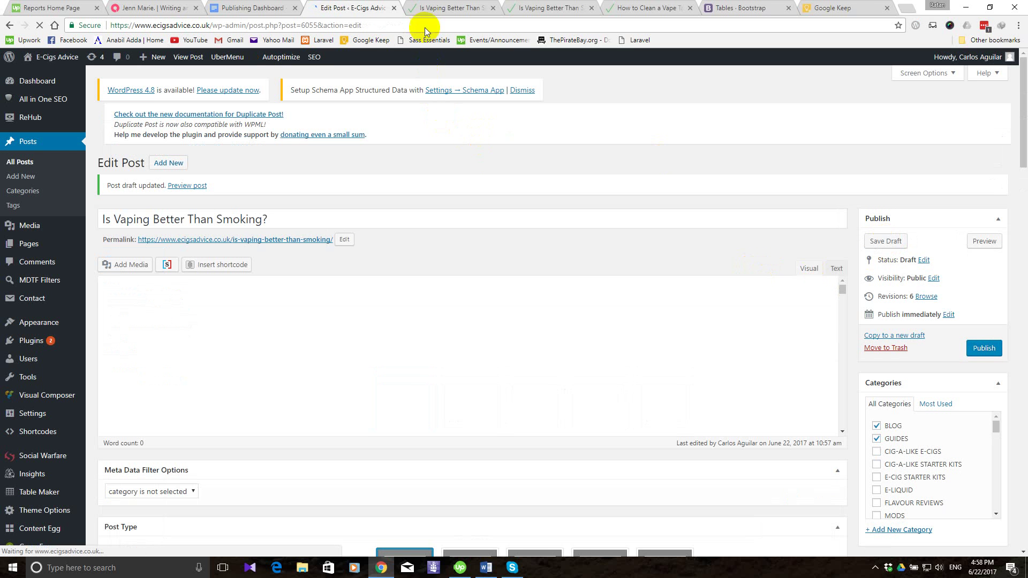
Check that the edited post has finished saving, then reload its preview page.
left_click(443, 5)
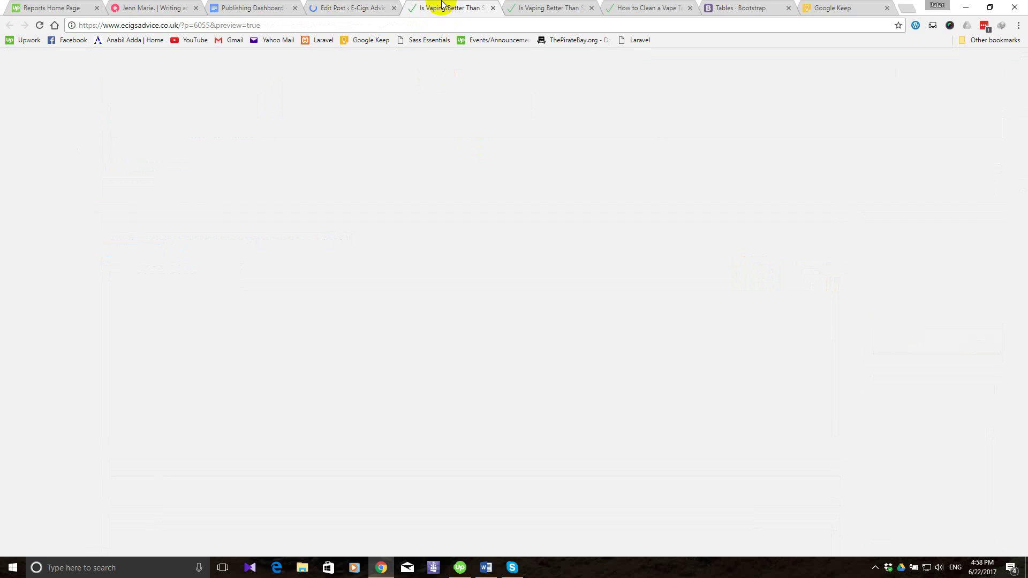
left_click(354, 6)
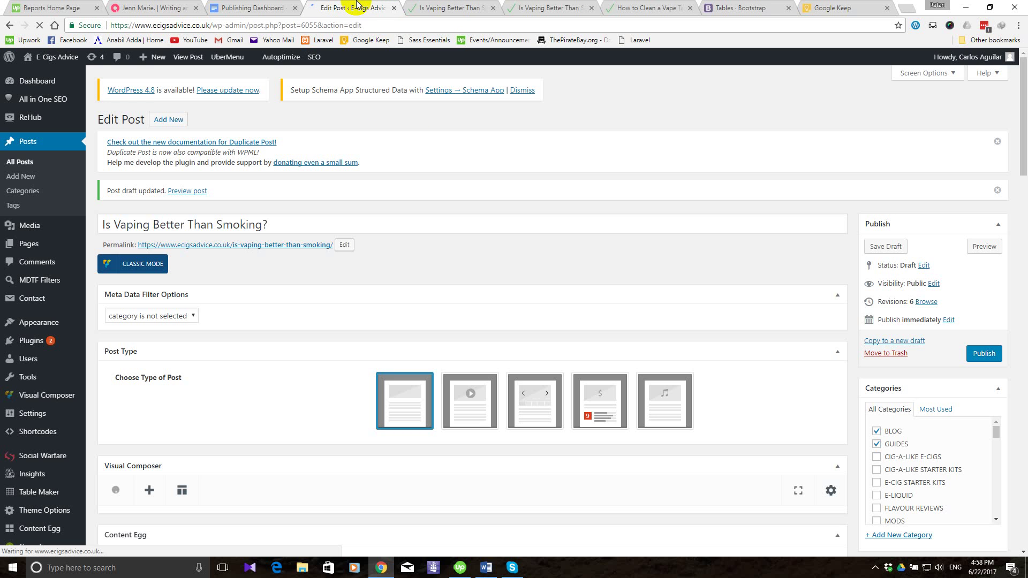
left_click(439, 6)
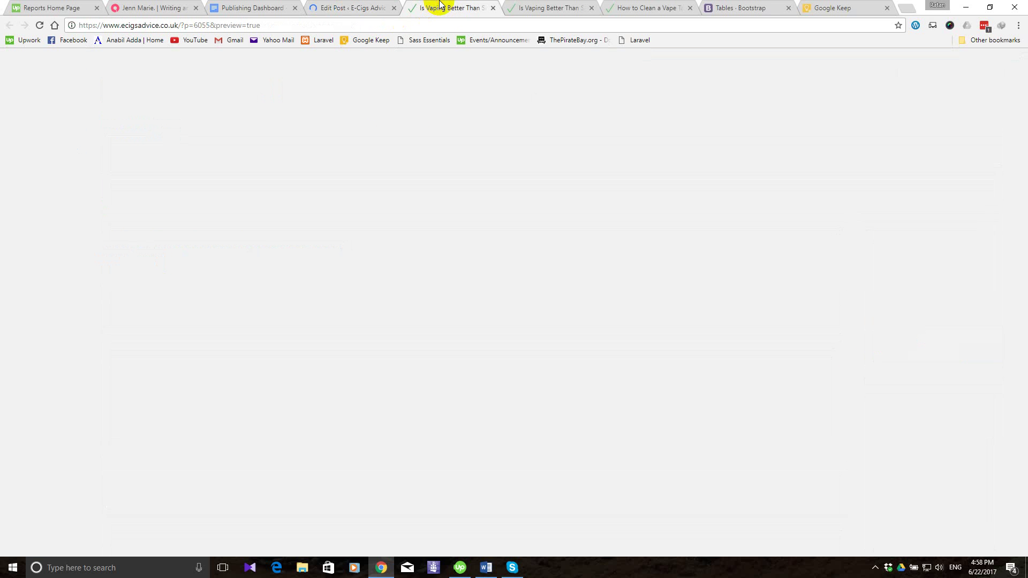
left_click(348, 7)
left_click(447, 5)
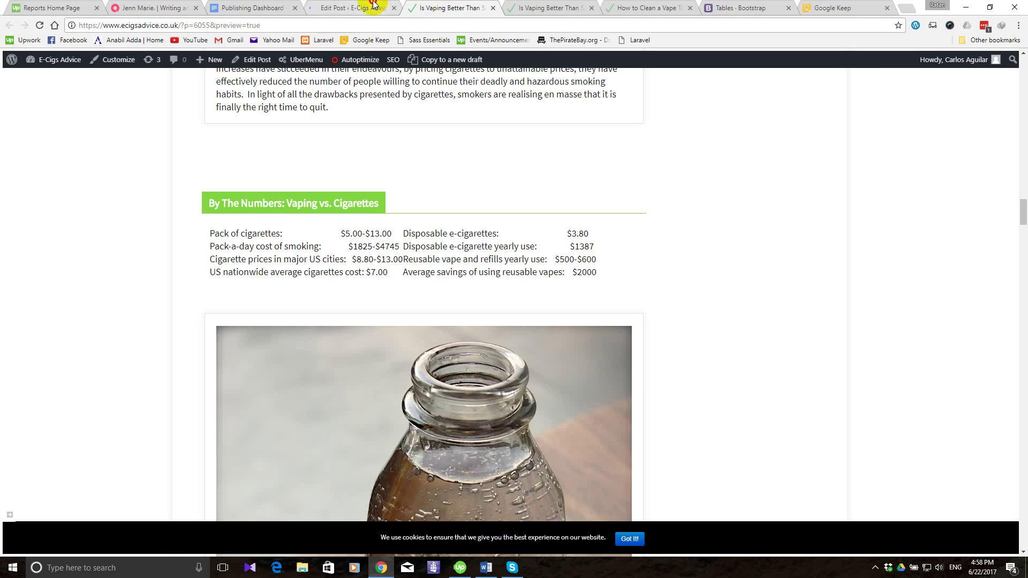
left_click(373, 7)
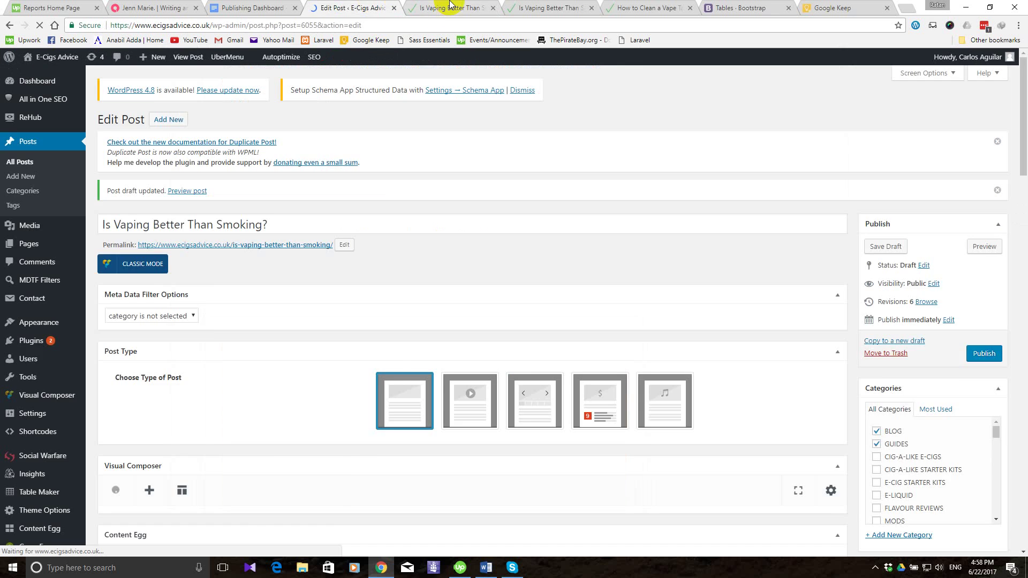
left_click(454, 8)
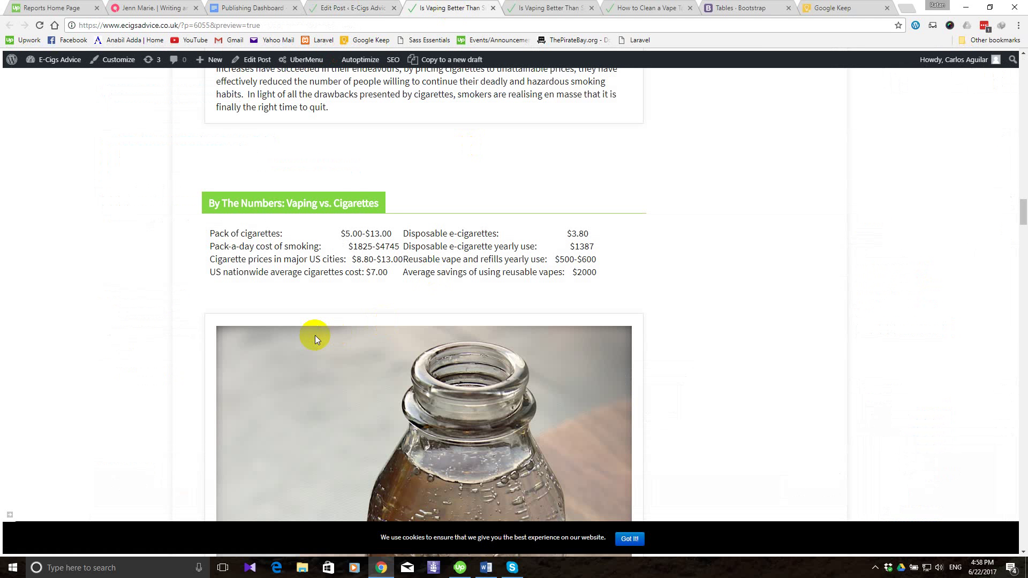
left_click(39, 25)
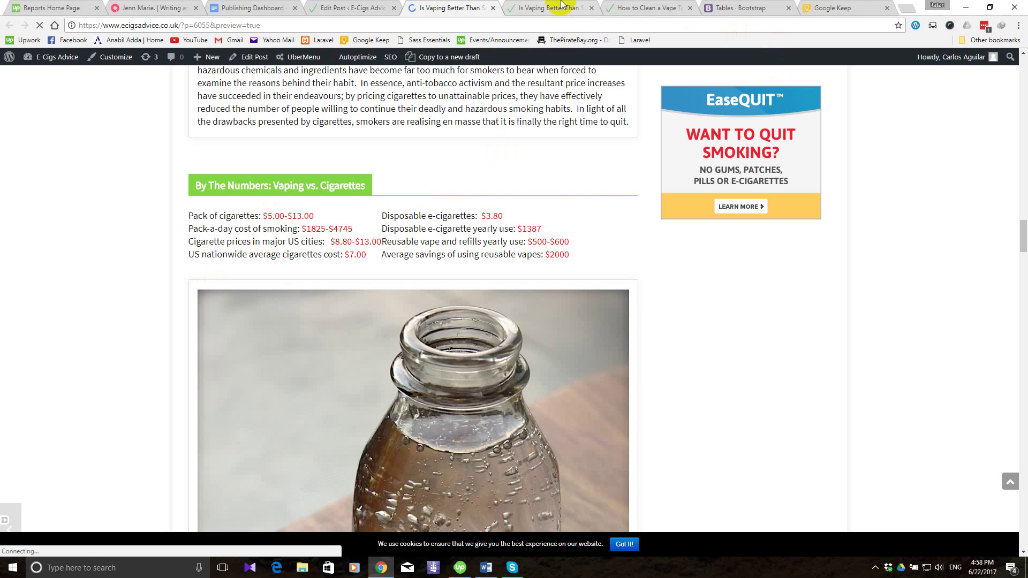
Look through the article in the preview and examine the layout of the "By The Numbers: Vaping vs. Cigarettes" table.
scroll(375, 235, "up", 10)
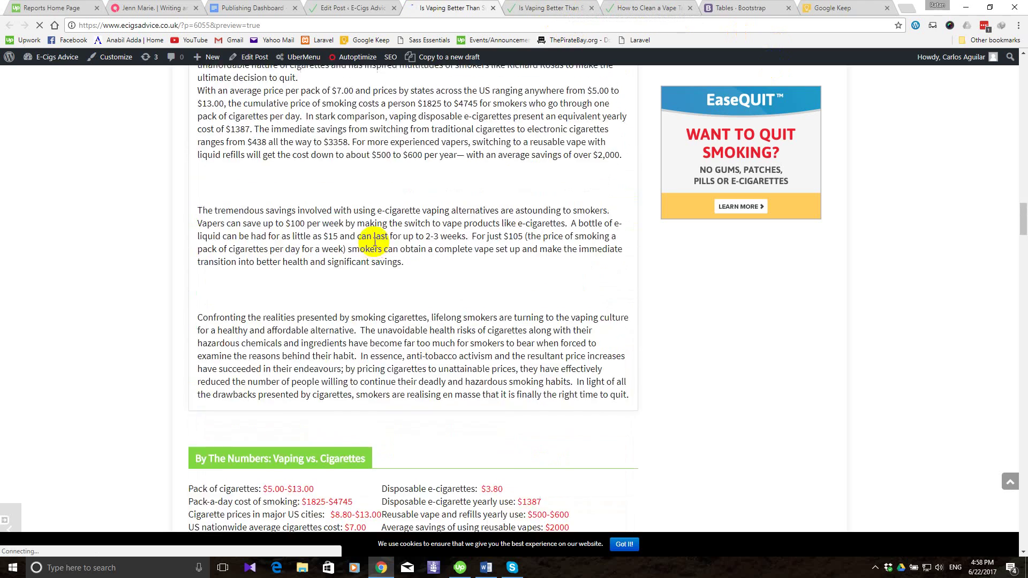
scroll(373, 242, "up", 15)
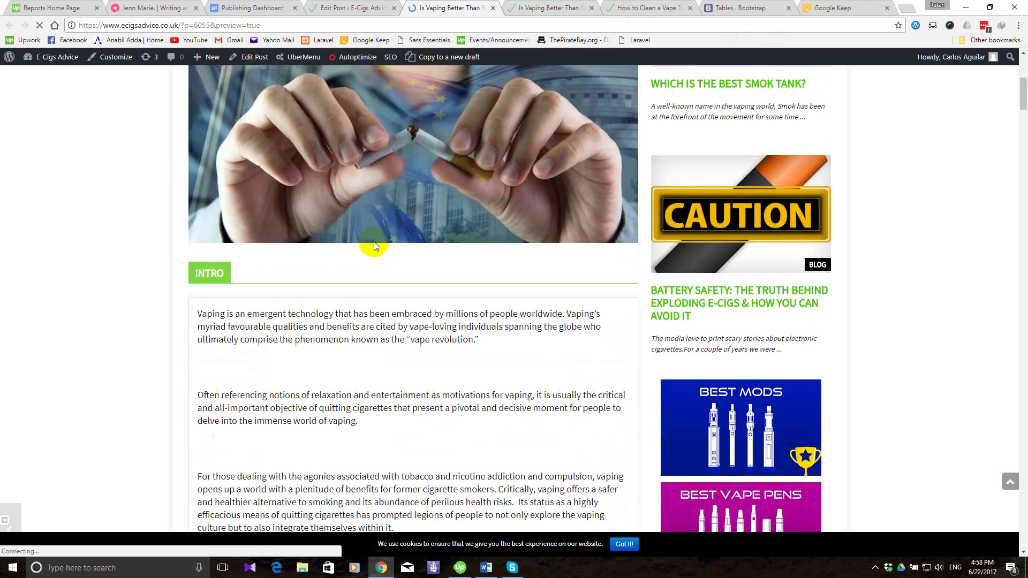
scroll(373, 242, "up", 3)
scroll(374, 243, "down", 20)
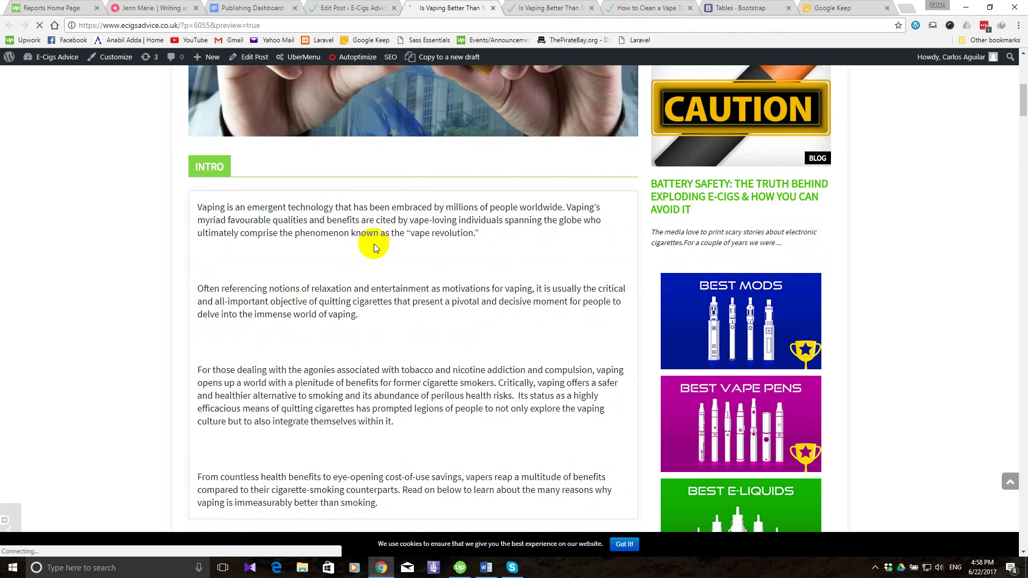
scroll(374, 243, "down", 15)
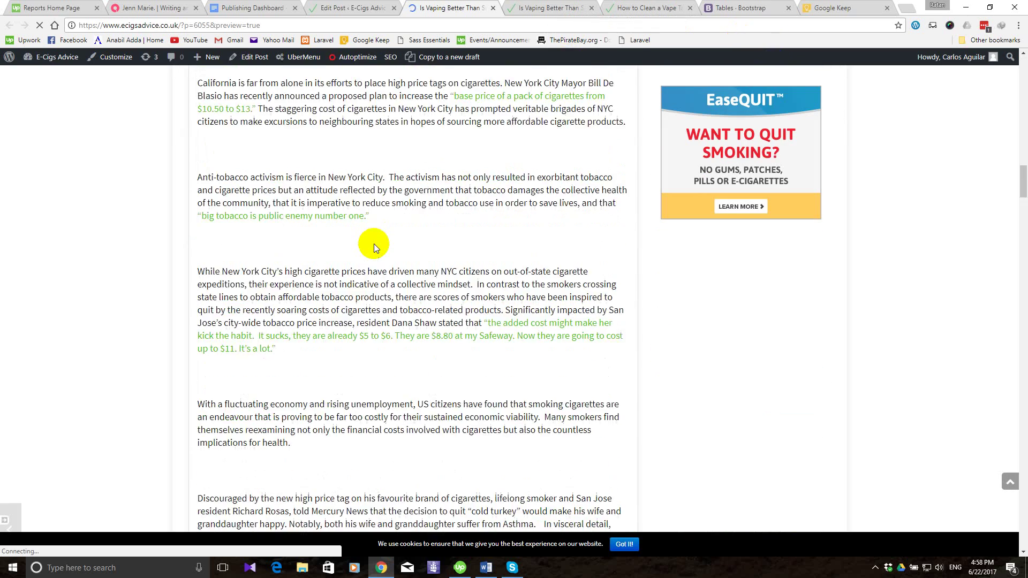
scroll(374, 243, "down", 15)
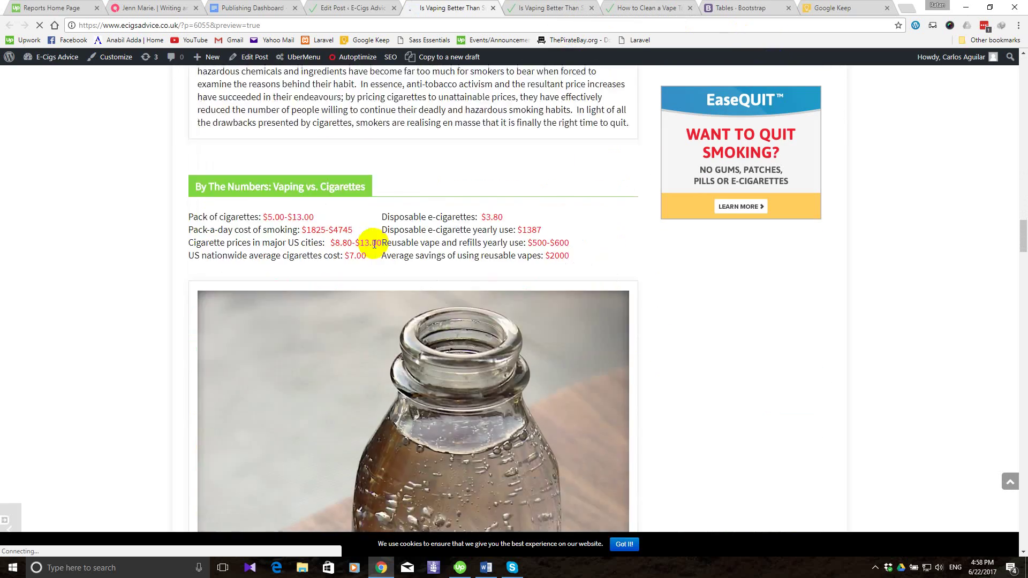
scroll(374, 243, "up", 2)
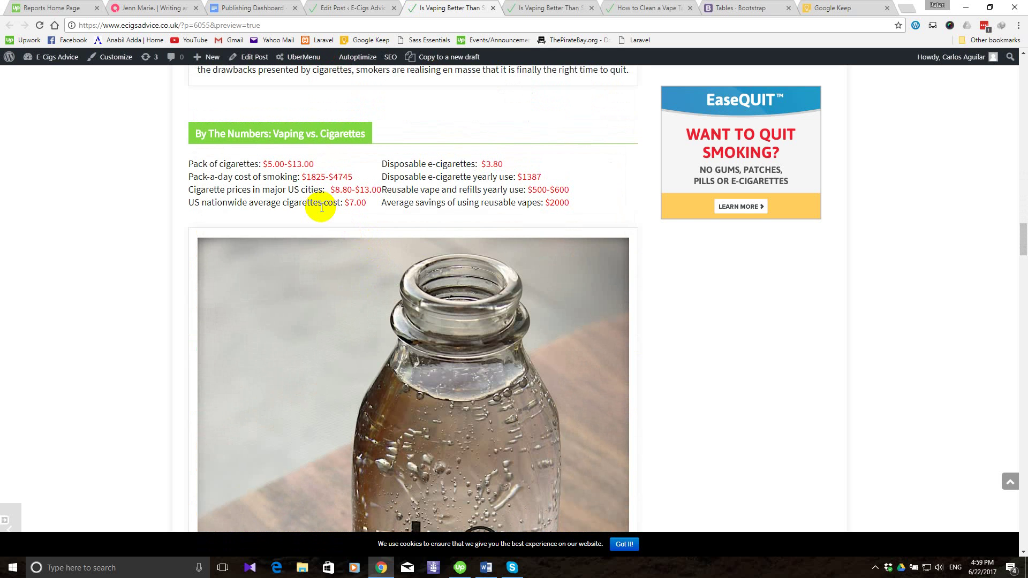
Return to the post being edited, reopen the vaping vs. cigarettes text block, and show the table's HTML source.
left_click(364, 7)
scroll(340, 316, "down", 6)
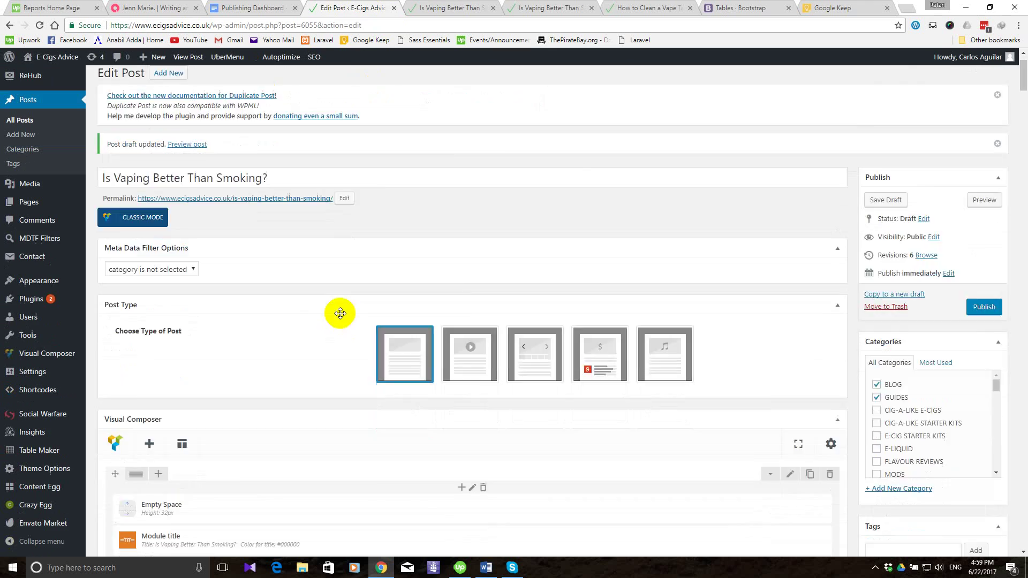
scroll(340, 318, "down", 15)
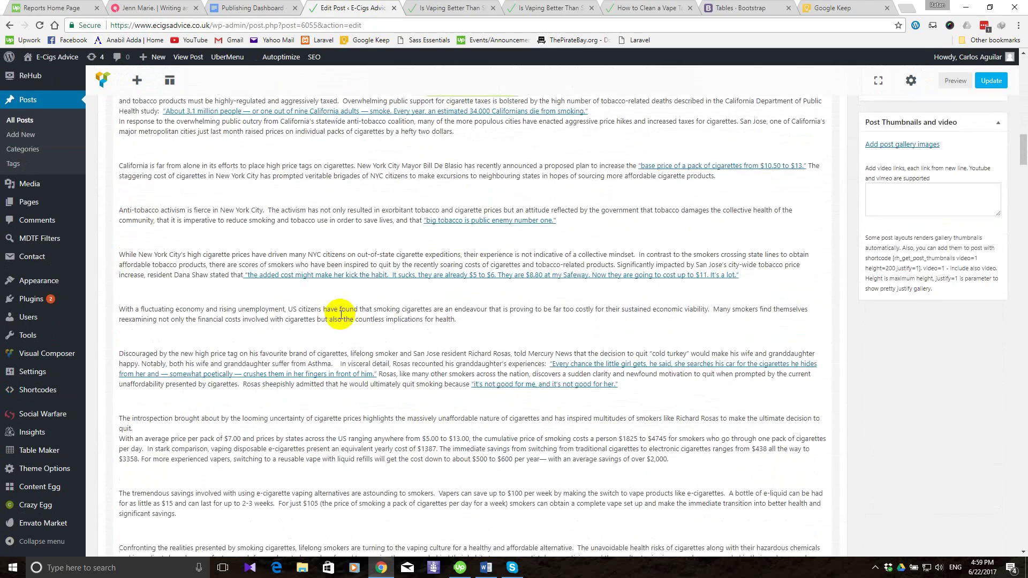
scroll(341, 318, "down", 3)
mouse_move(323, 248)
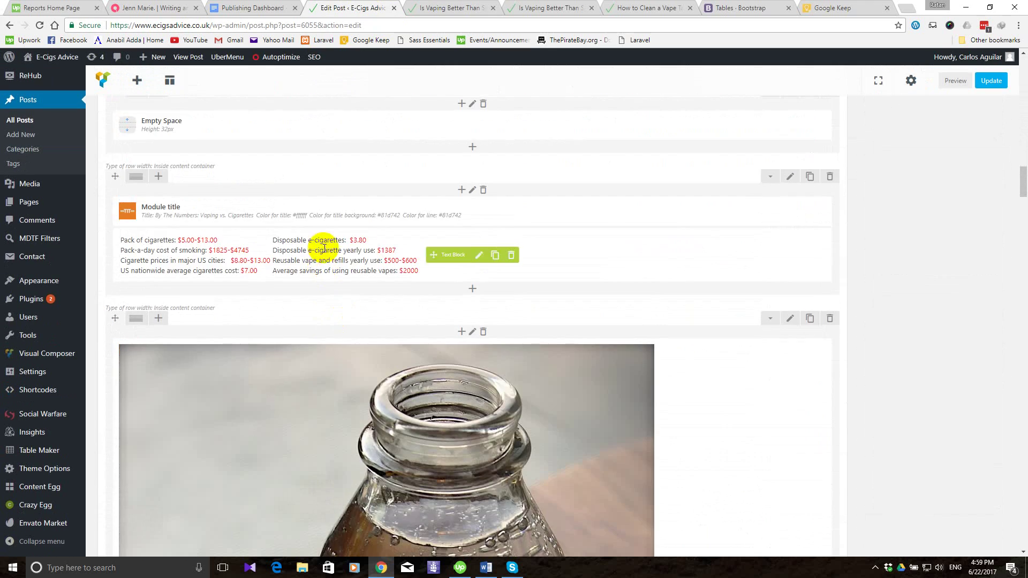
left_click(480, 256)
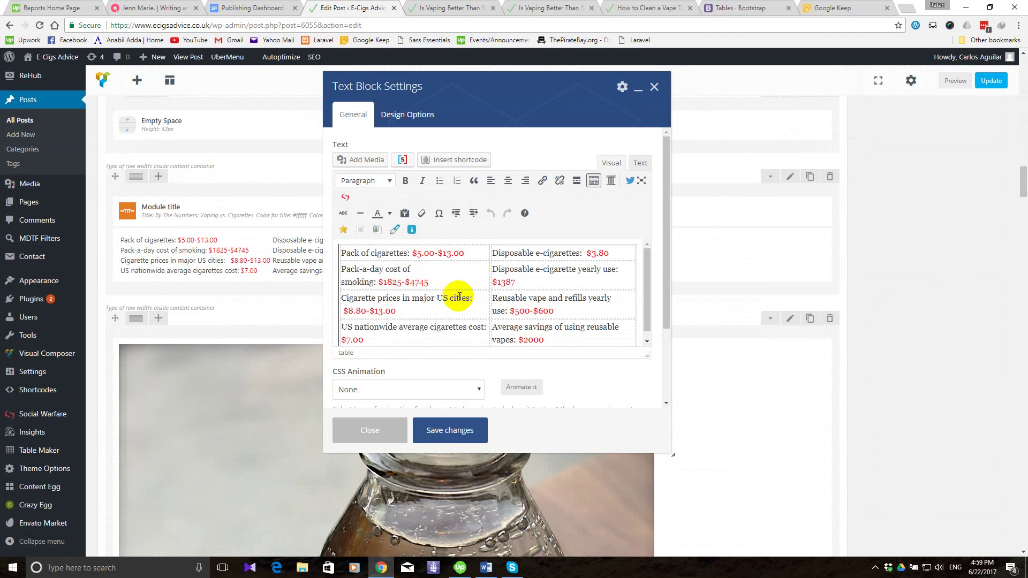
left_click(640, 163)
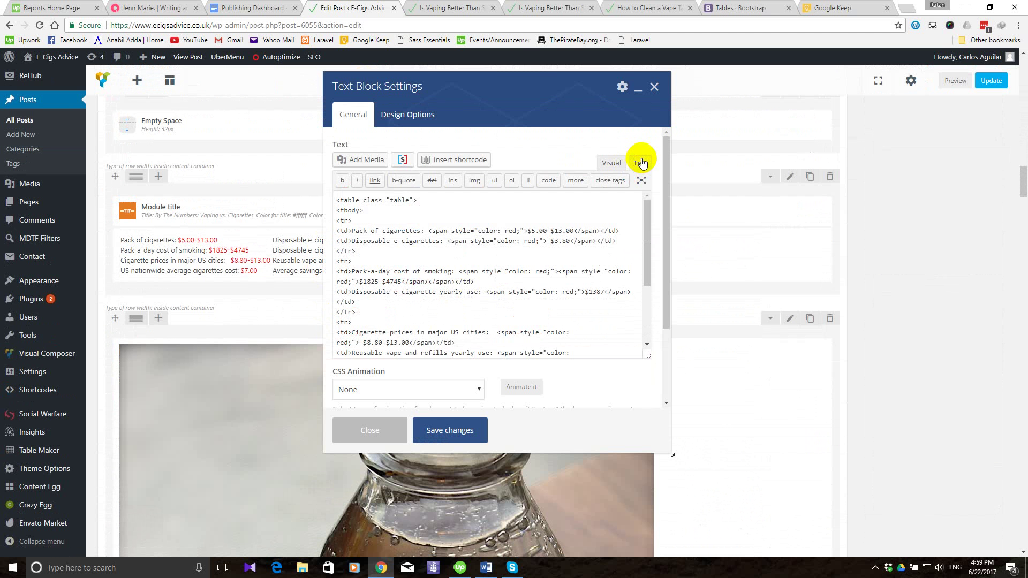
Remove the extra space before $8.80-$13.00 in the "Cigarette prices in major US cities" cell and save the text block.
left_click(612, 162)
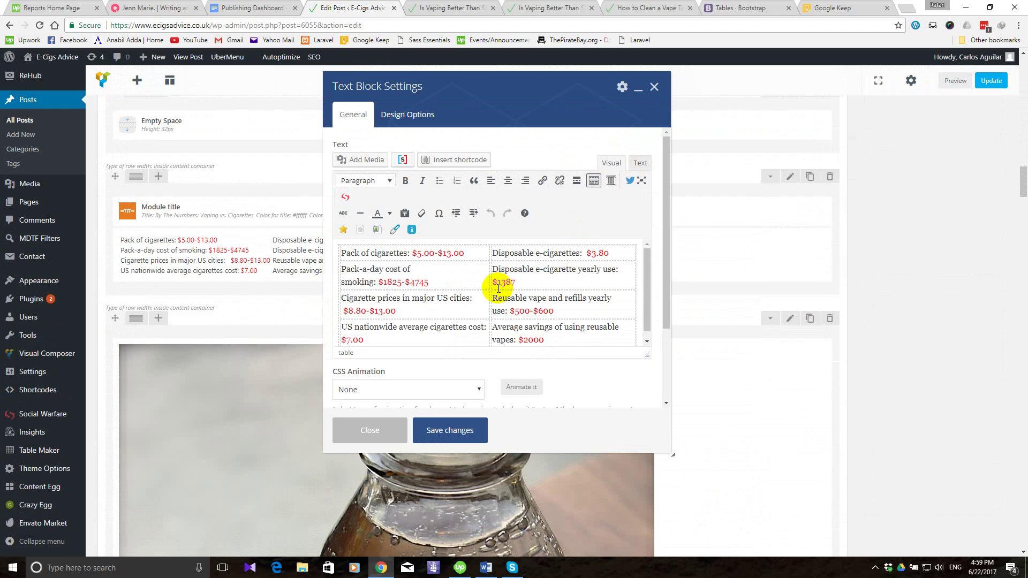
scroll(452, 300, "down", 1)
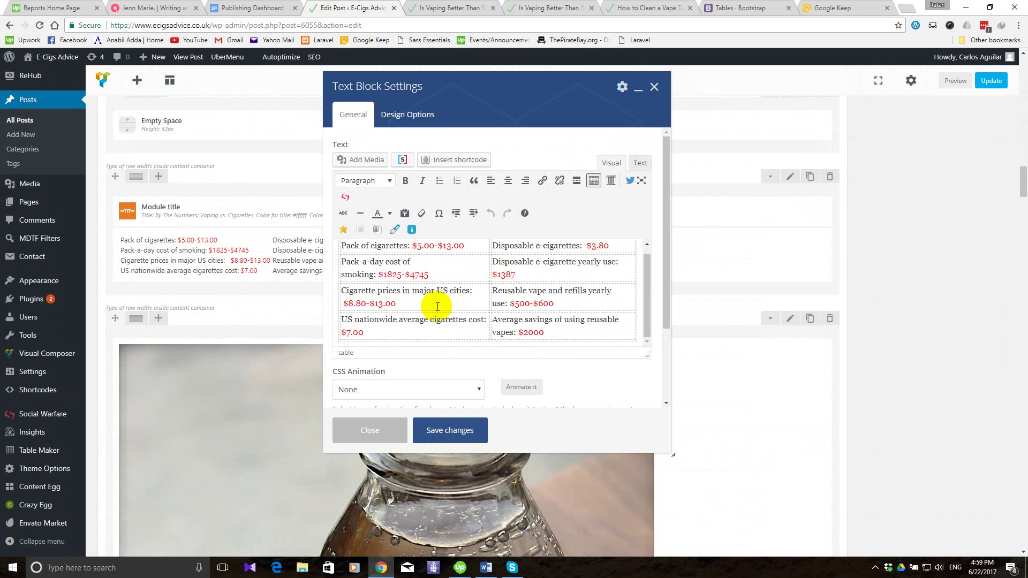
left_click(642, 164)
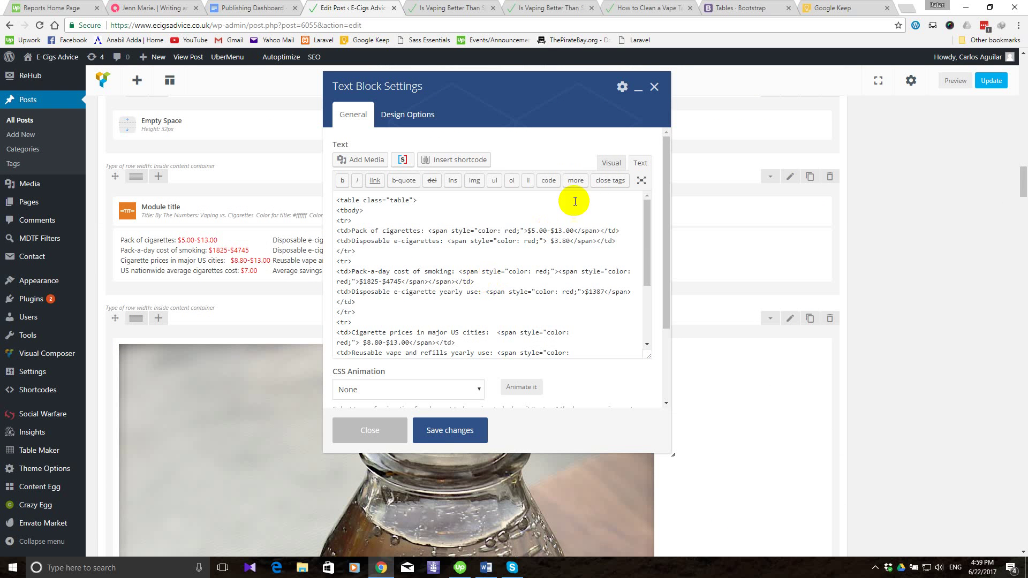
left_click(611, 162)
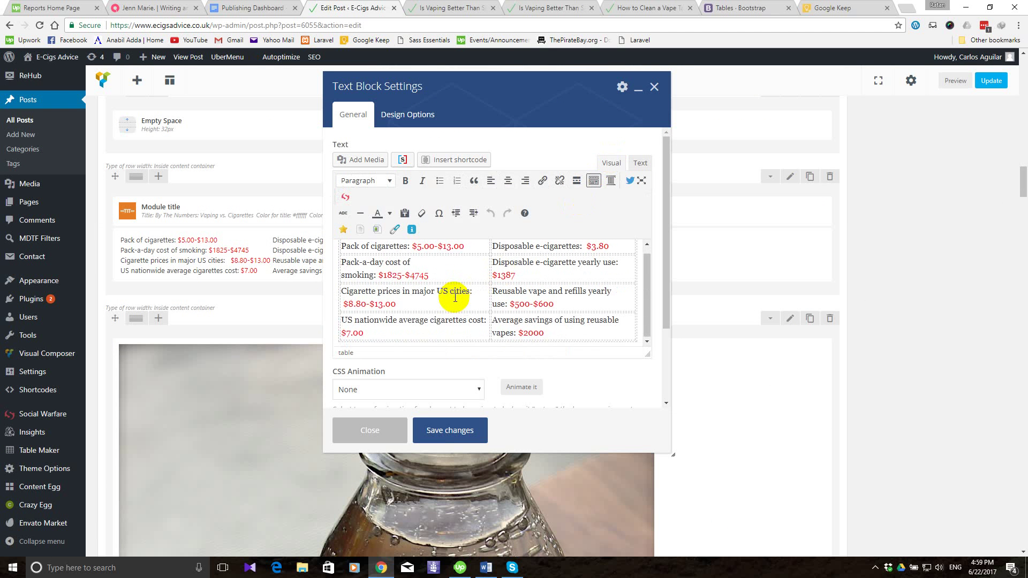
left_click(345, 304)
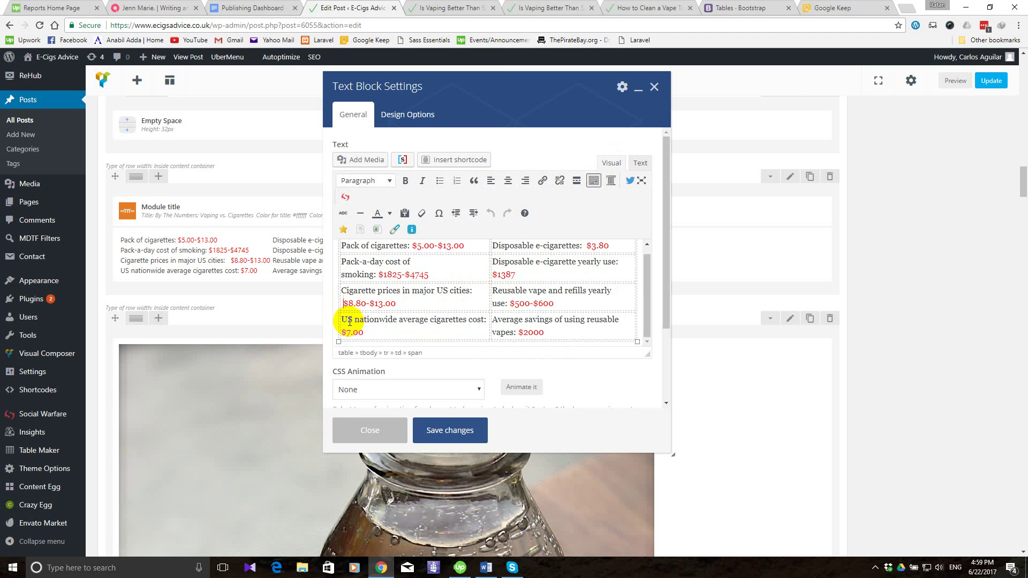
key("BackSpace")
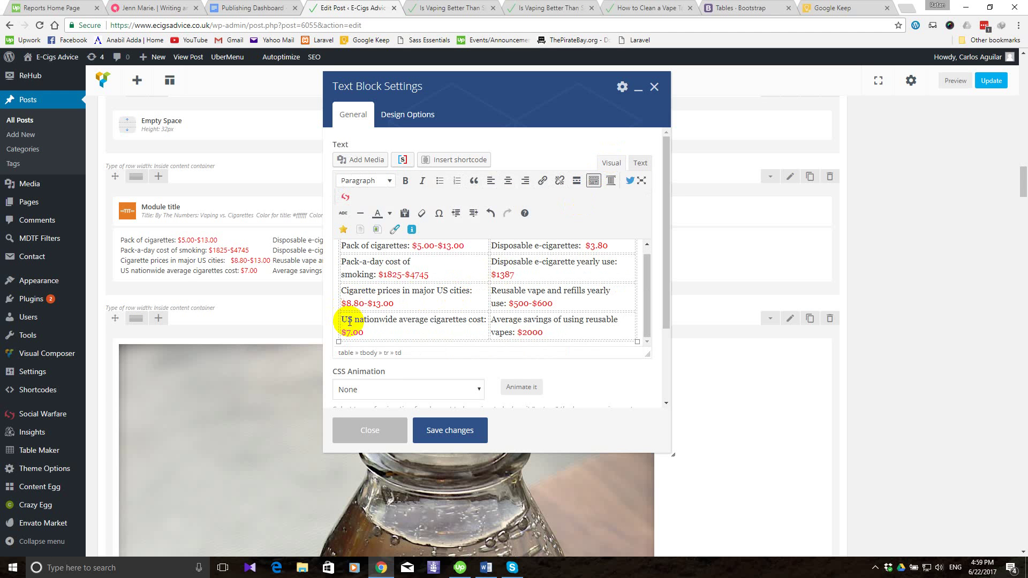
left_click(443, 427)
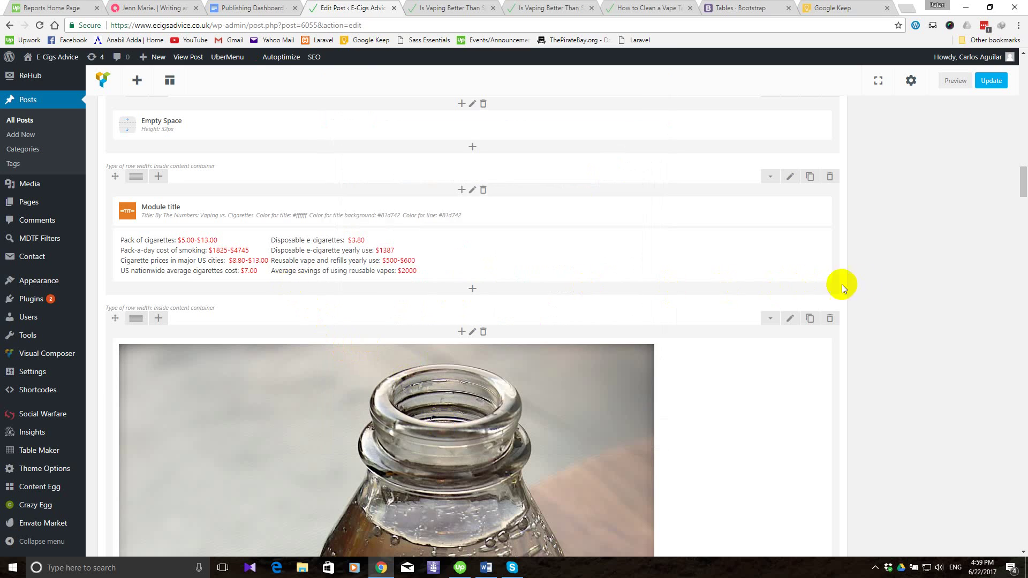
Reopen the vaping vs. cigarettes text block and examine the table's HTML source.
scroll(895, 284, "up", 5)
scroll(896, 284, "up", 7)
scroll(896, 284, "down", 11)
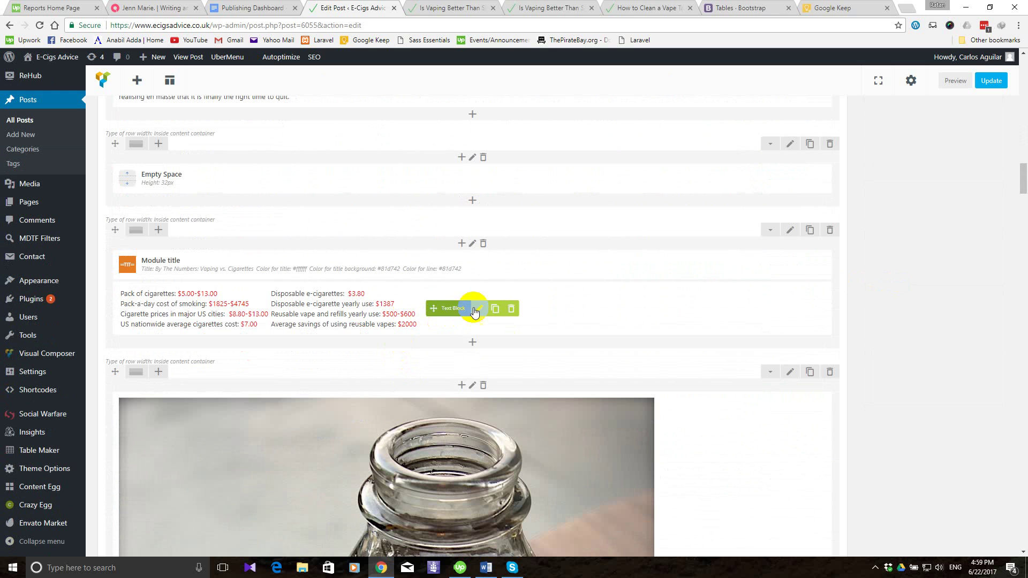
left_click(476, 309)
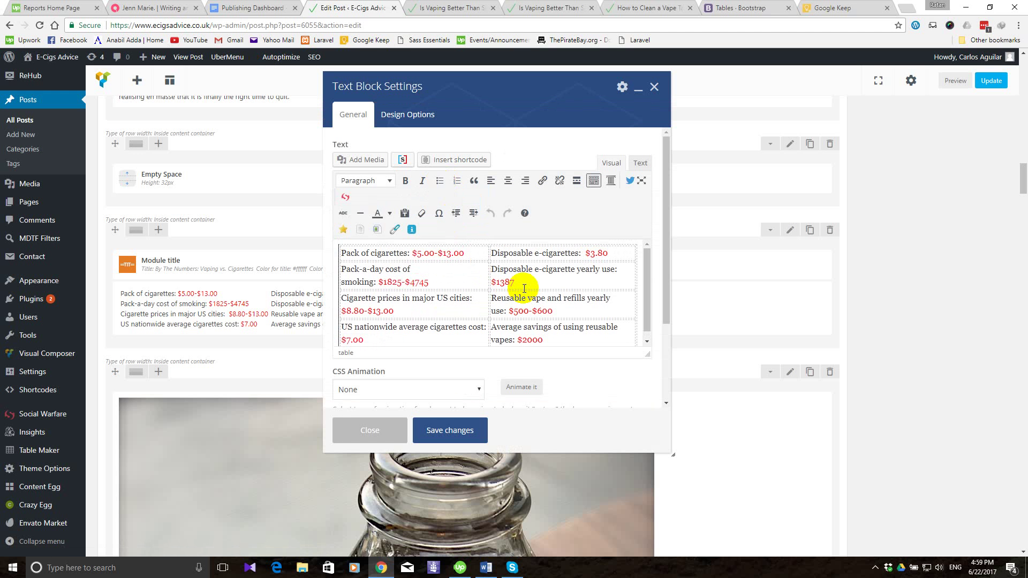
left_click(639, 163)
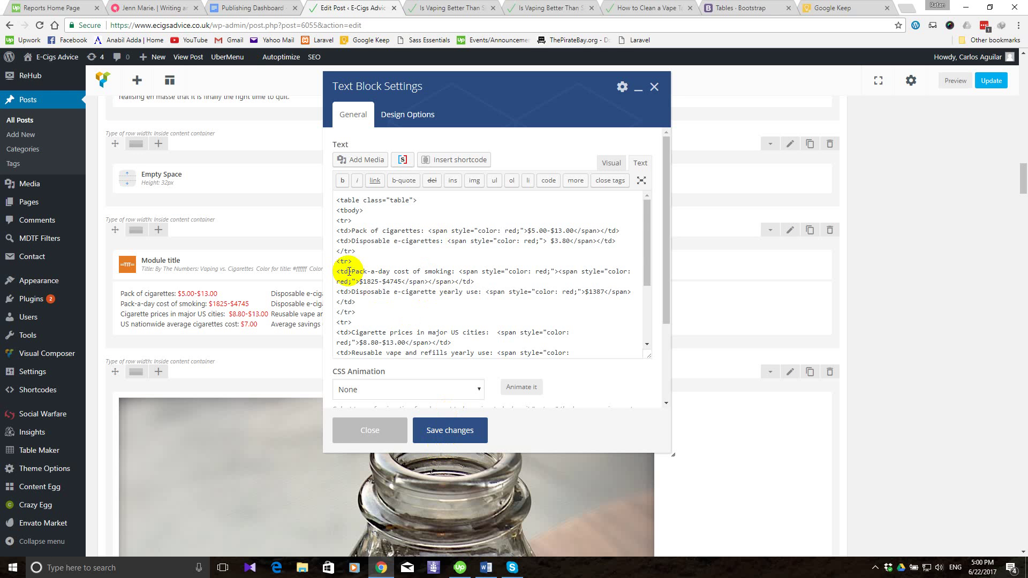
scroll(348, 272, "down", 3)
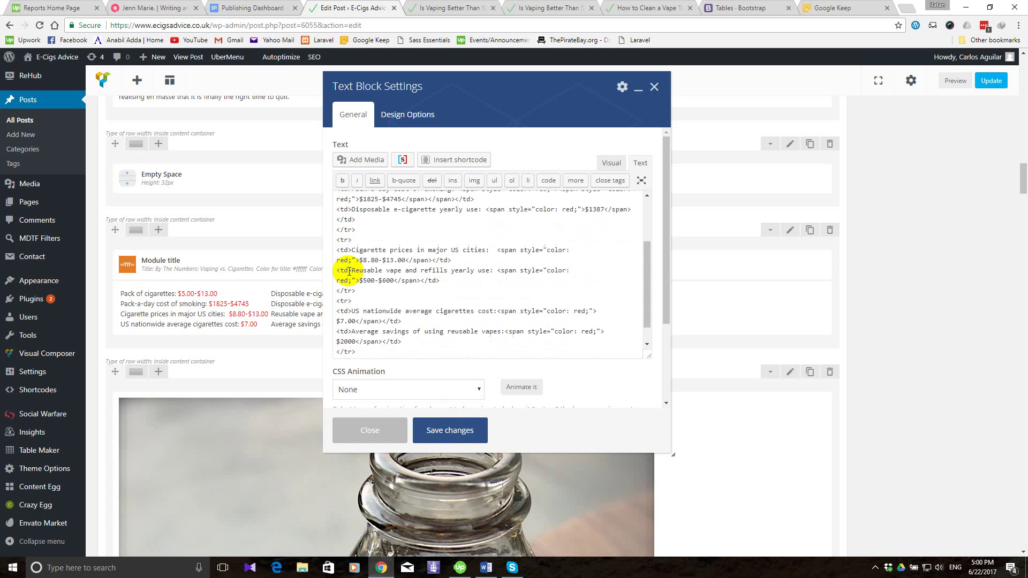
scroll(349, 272, "up", 5)
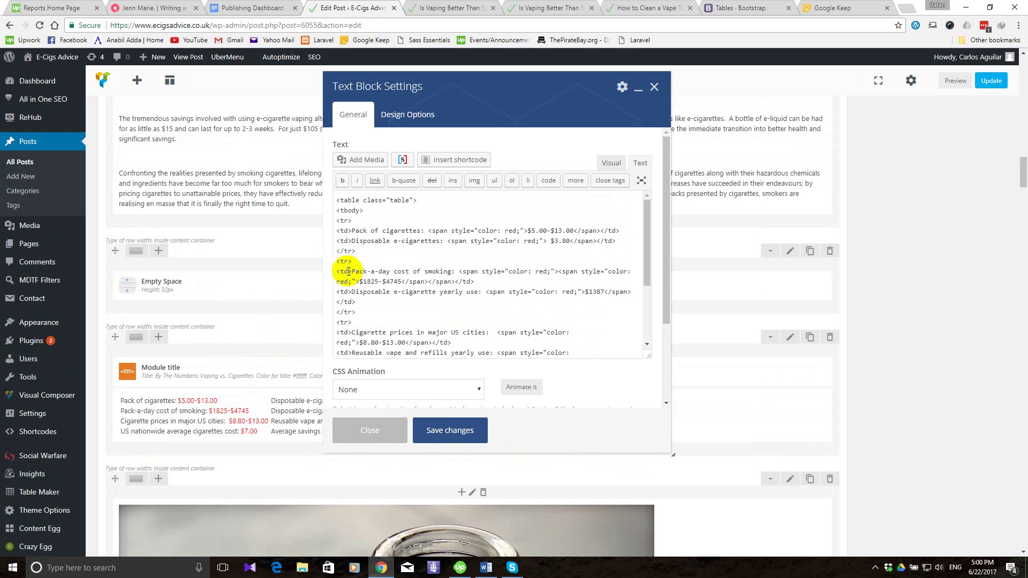
scroll(349, 272, "up", 1)
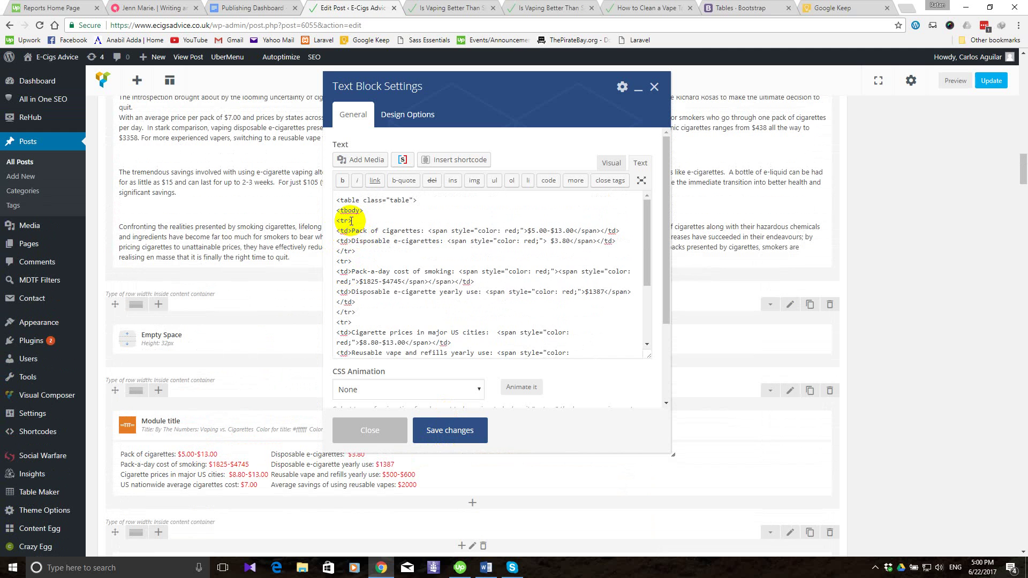
Look through the Bootstrap tables documentation from the basic table example to the bordered table's markup.
left_click(728, 8)
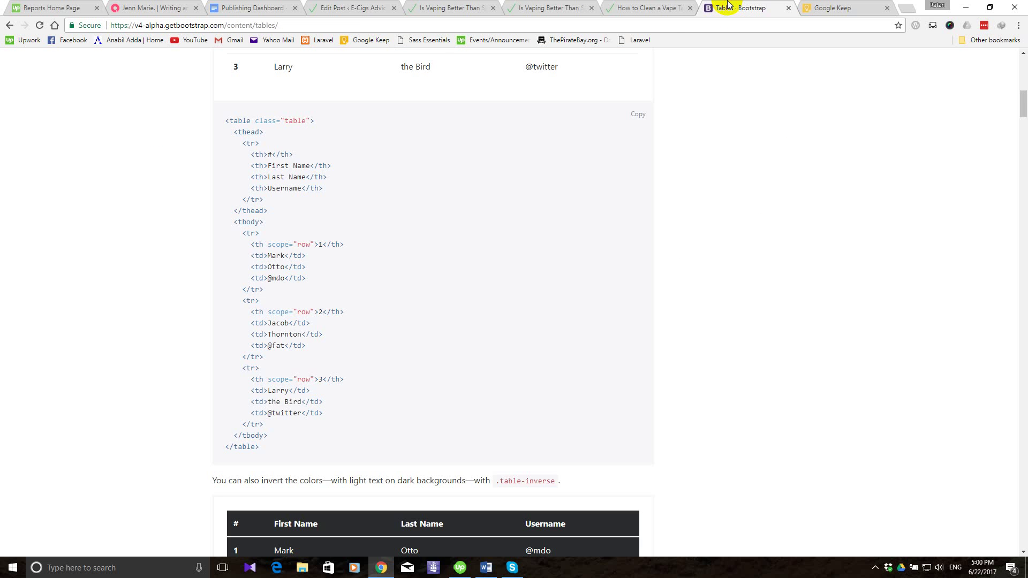
scroll(480, 271, "down", 10)
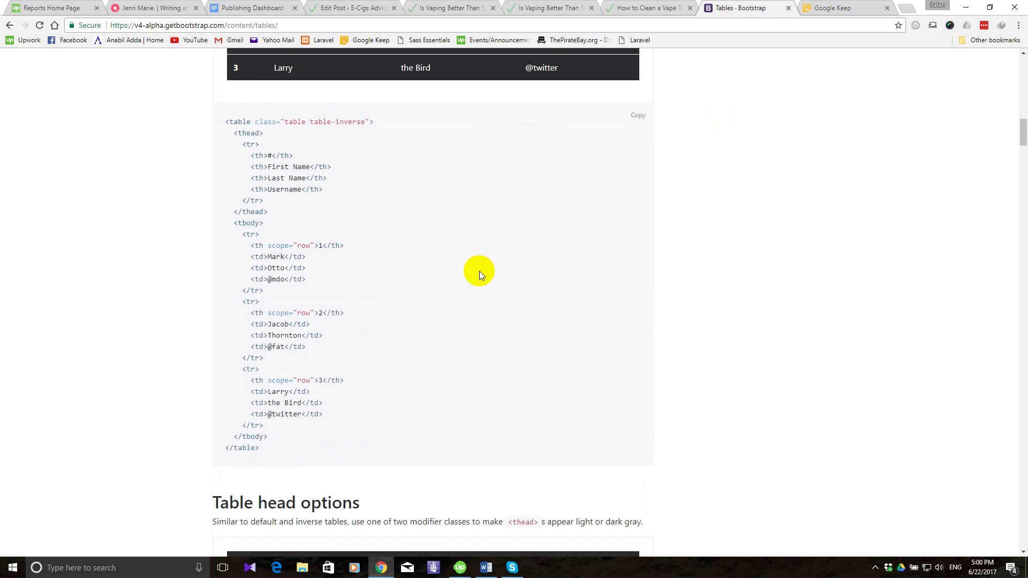
scroll(480, 271, "down", 20)
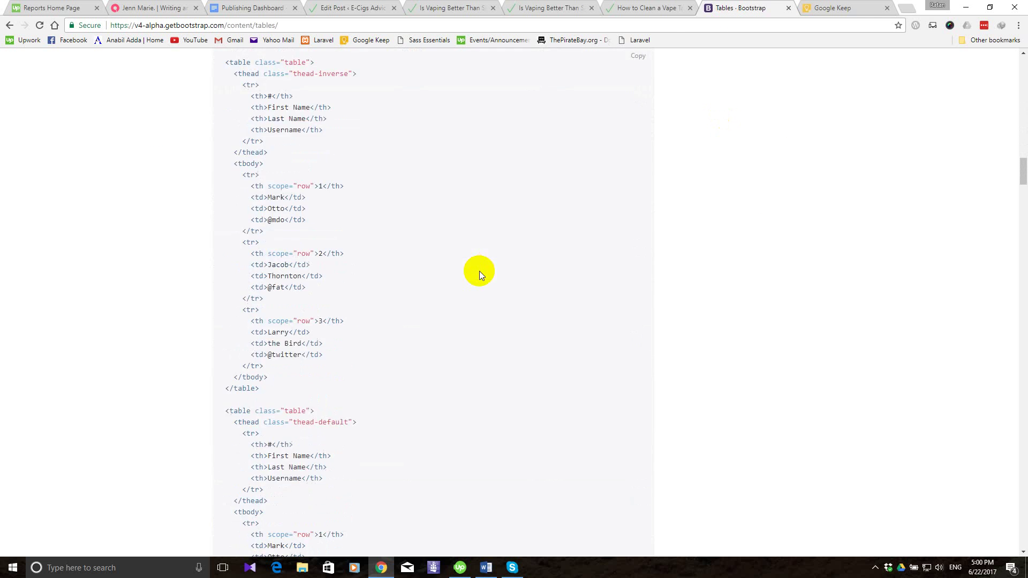
scroll(479, 271, "down", 20)
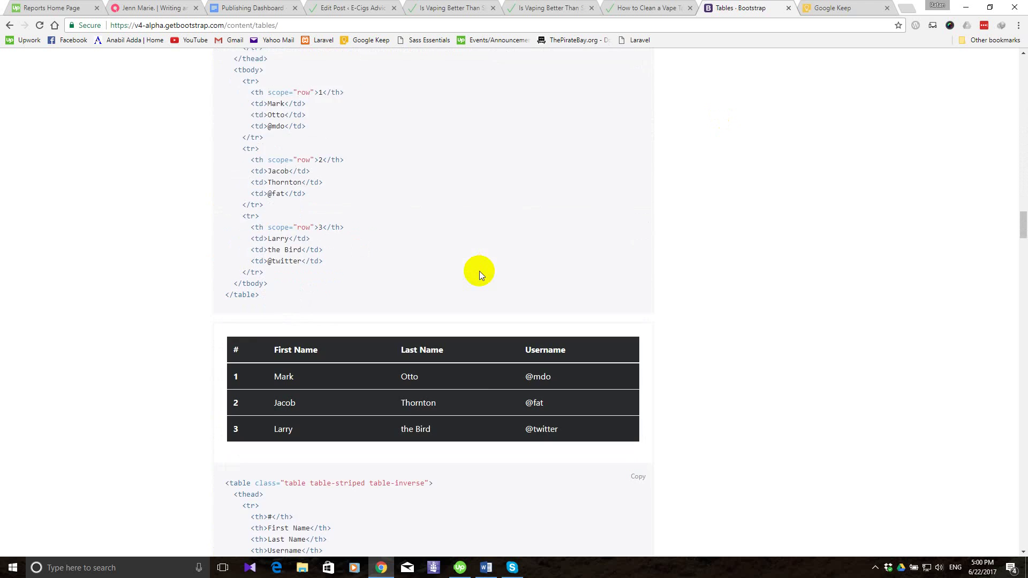
scroll(480, 271, "down", 10)
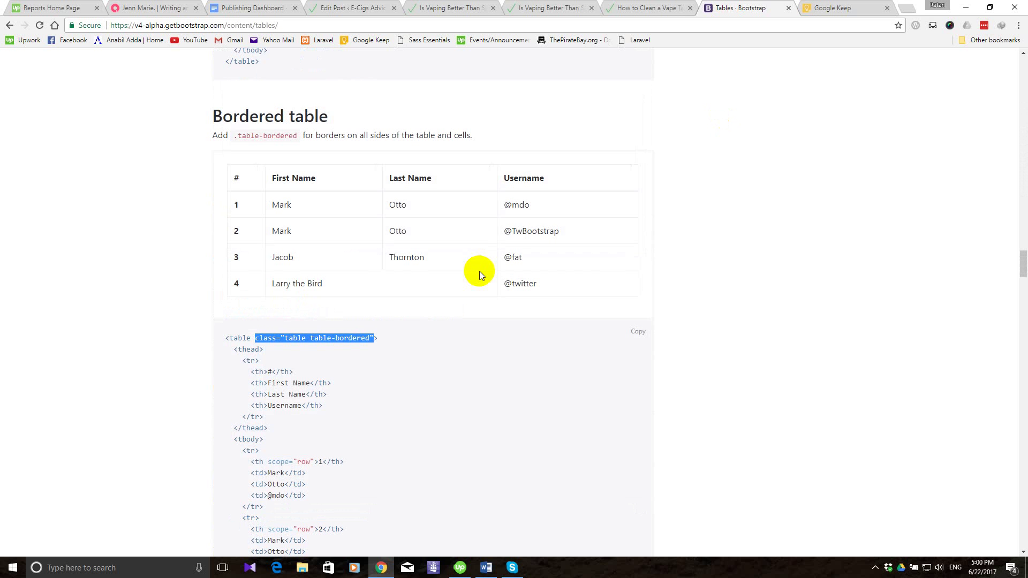
scroll(479, 271, "down", 6)
scroll(480, 271, "up", 2)
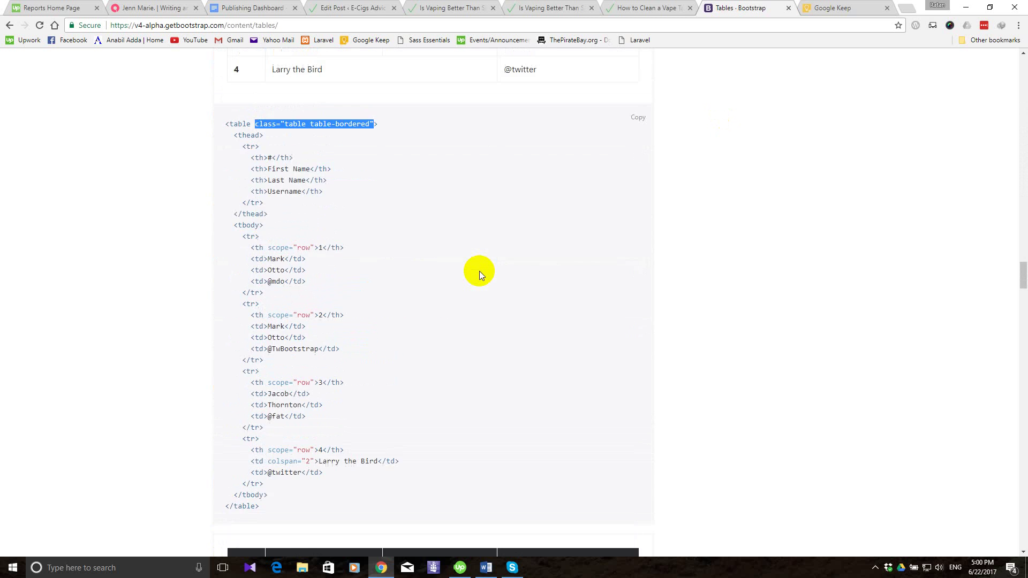
scroll(480, 271, "up", 3)
Open the page source of the "Is Vaping Better Than Smoking?" preview and search it for "bootstrap".
left_click(555, 7)
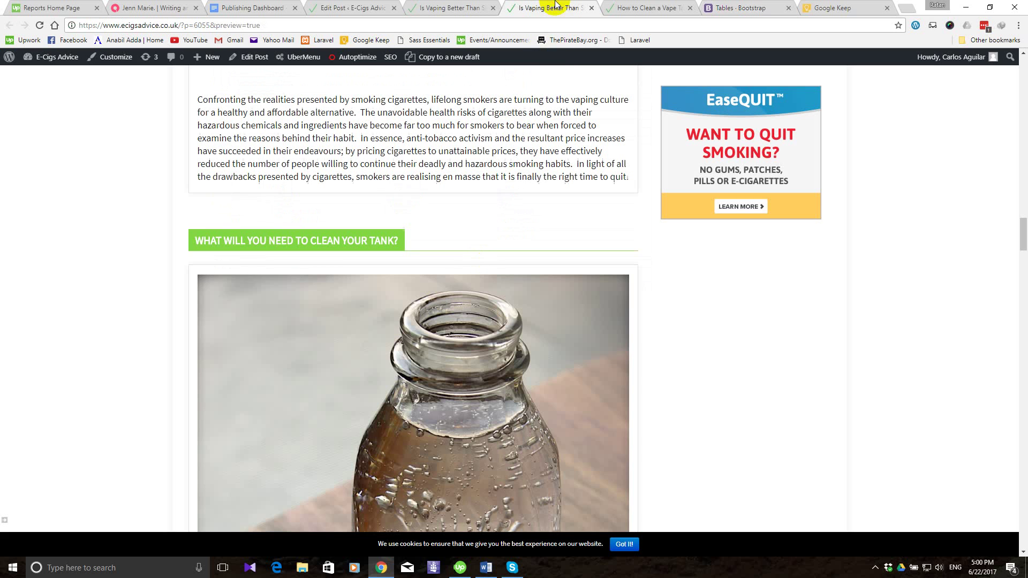
right_click(116, 184)
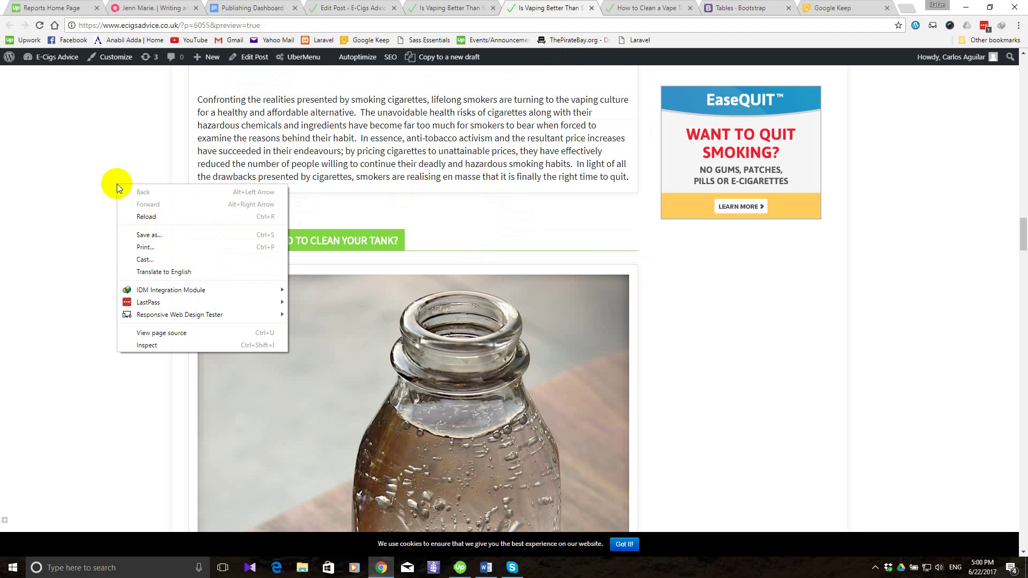
left_click(168, 335)
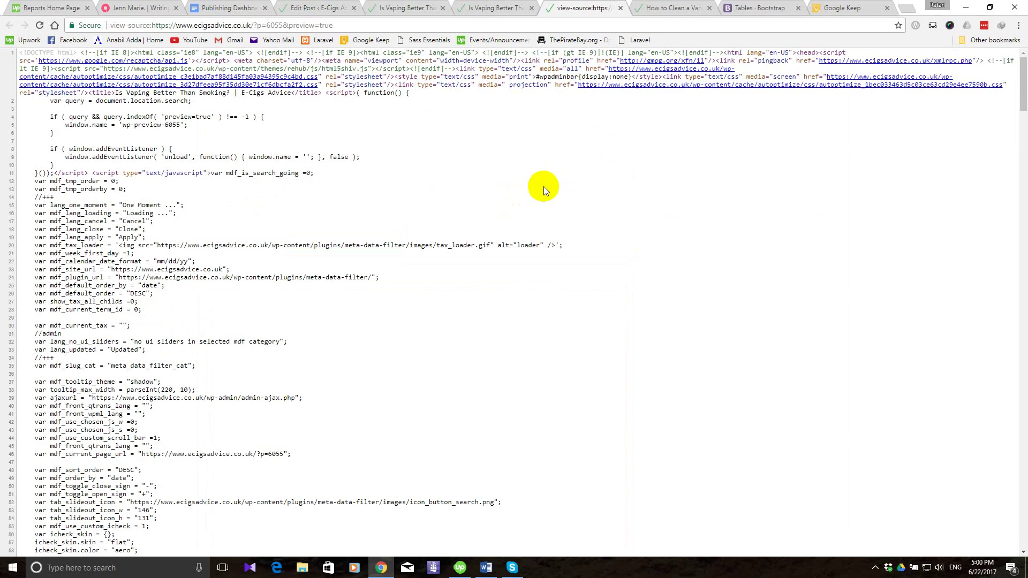
key("ctrl+f")
type("boo")
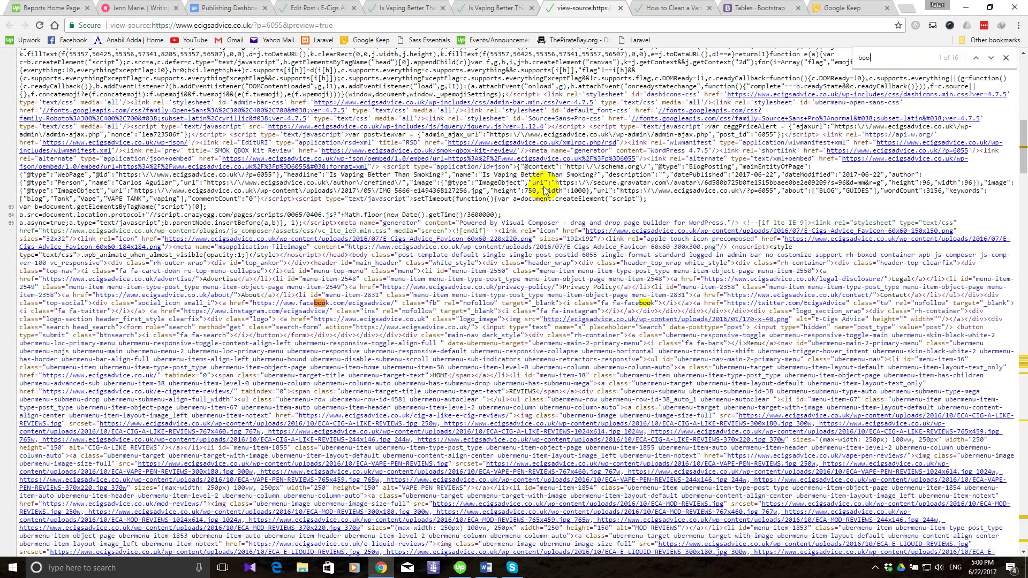
type("t")
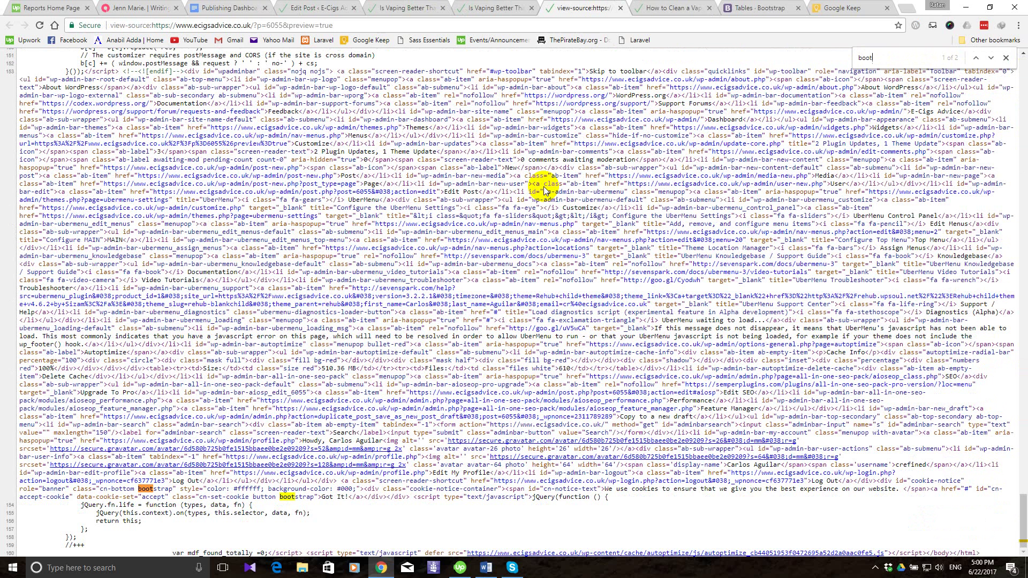
type("strap")
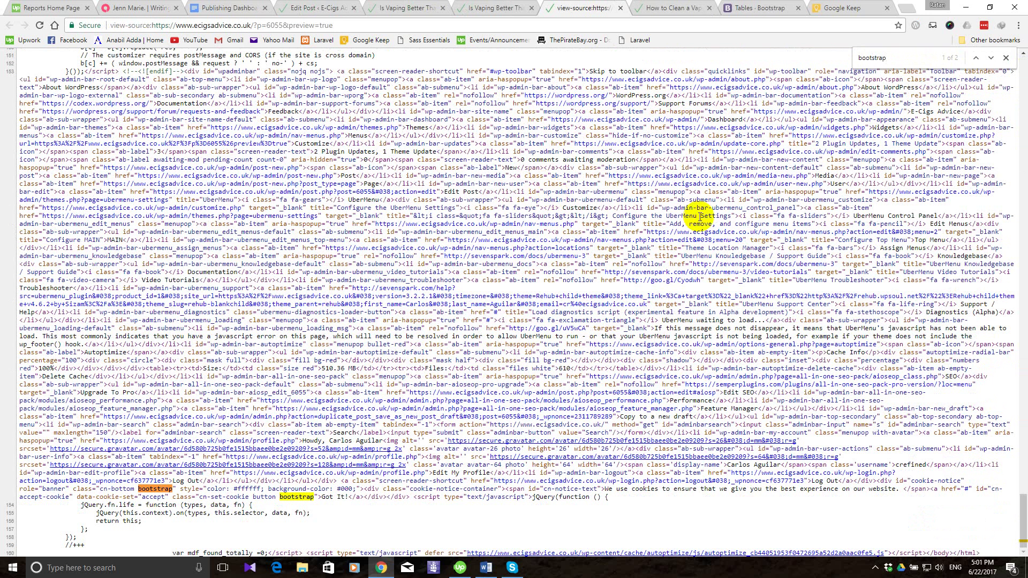
Go through the "bootstrap" matches, look over the surrounding page source, and close the source view.
left_click(989, 58)
left_click(990, 58)
left_click(990, 58)
left_click(989, 59)
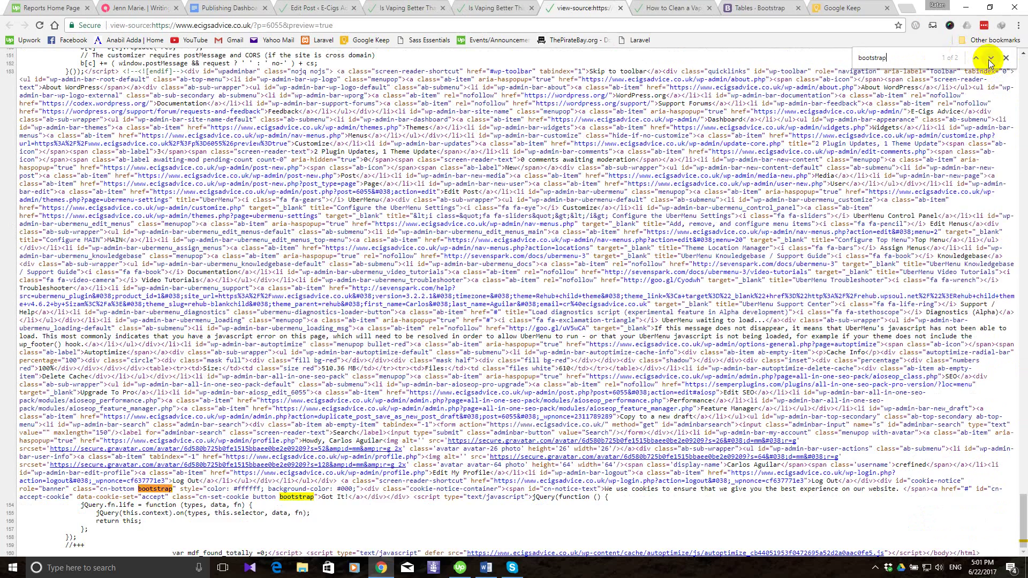
scroll(439, 379, "up", 5)
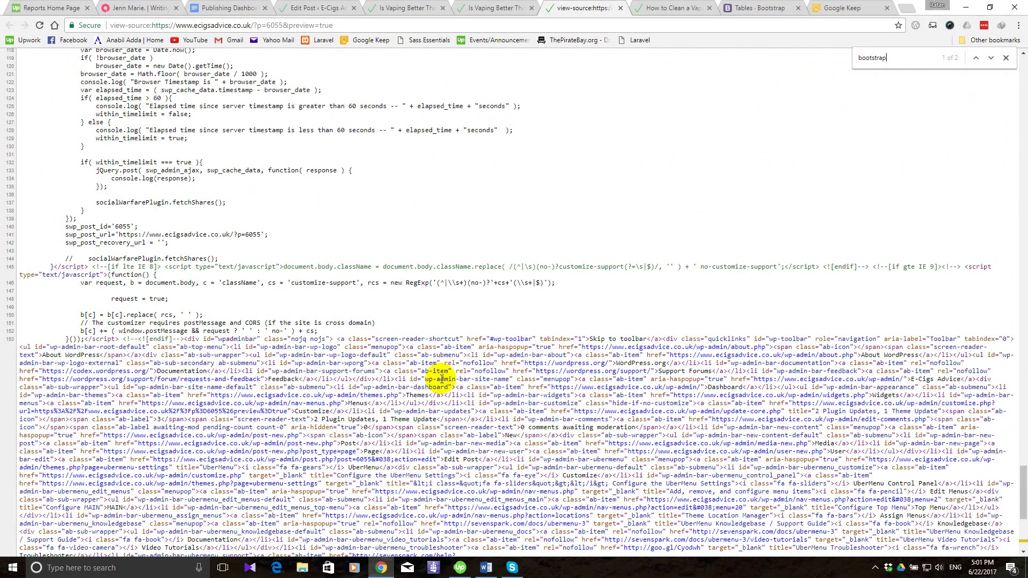
scroll(440, 379, "up", 15)
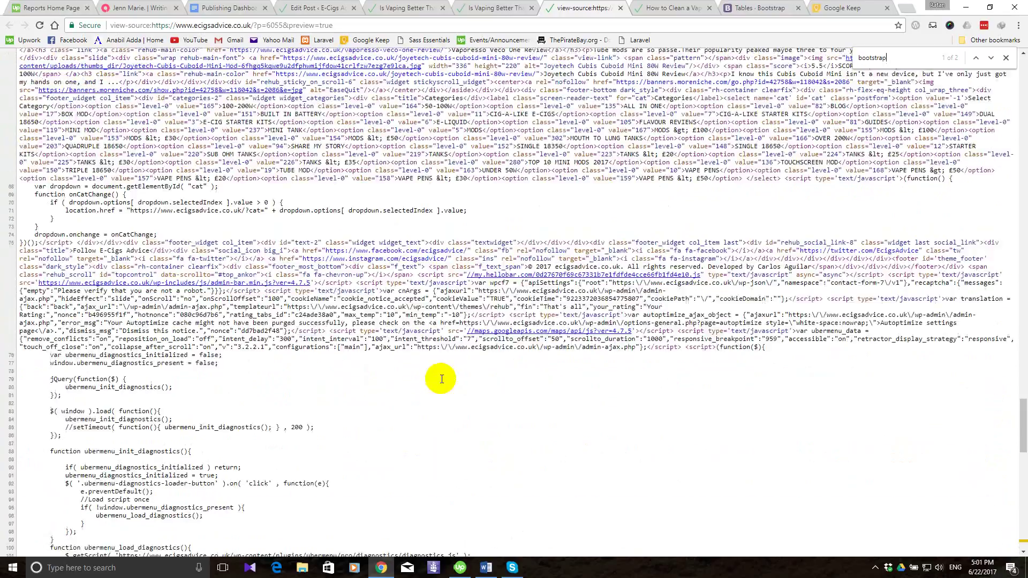
scroll(440, 379, "up", 8)
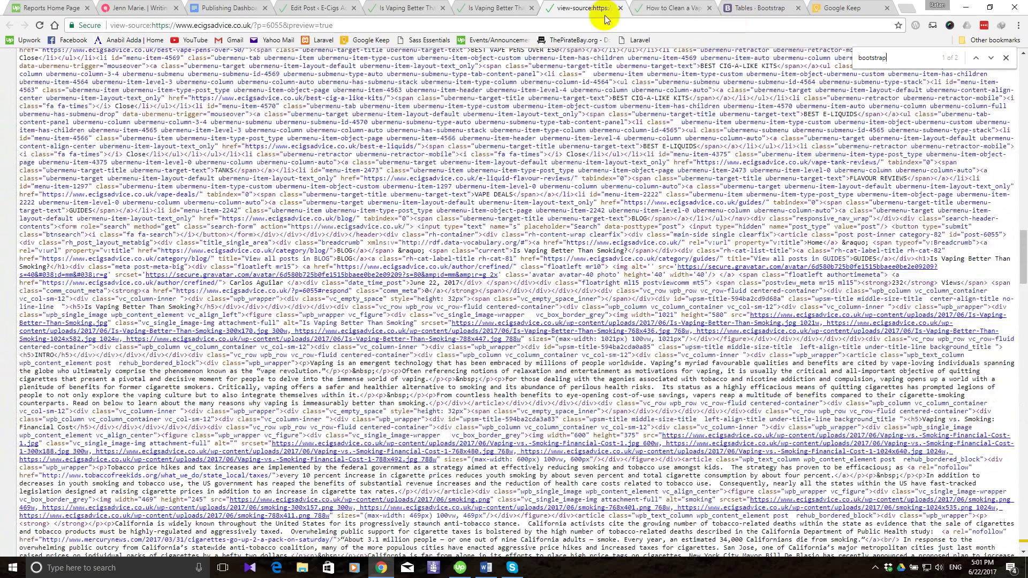
left_click(620, 11)
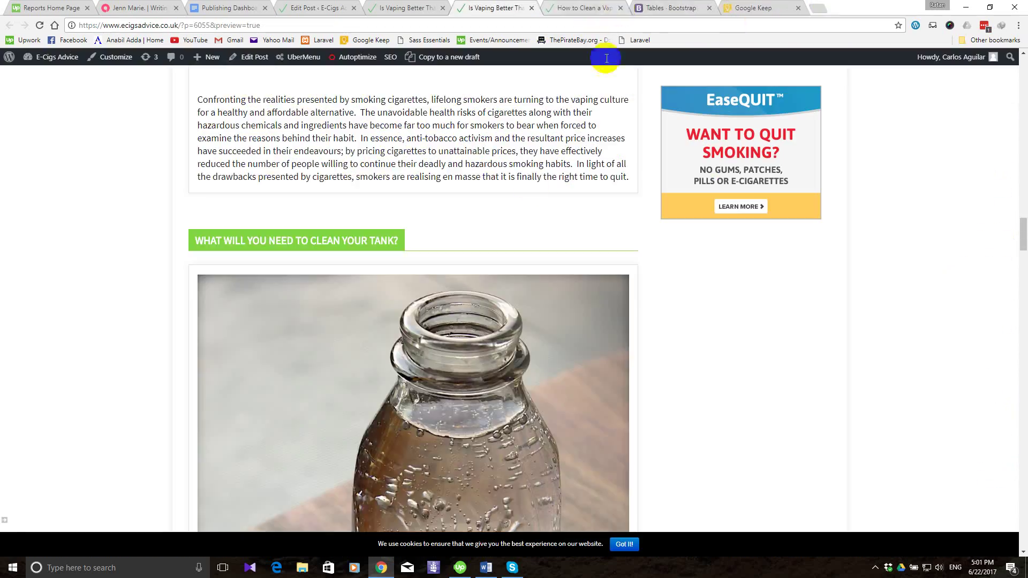
Look through the article preview from the tank cleaning section back up to the "Vaping vs. Smoking: Financial Cost" section.
scroll(447, 257, "down", 7)
scroll(431, 275, "up", 12)
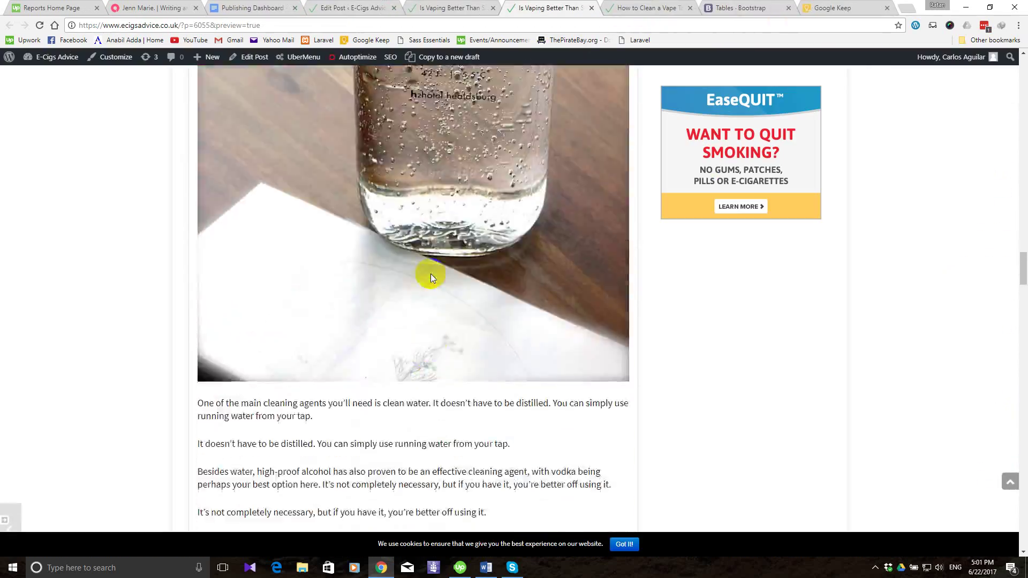
scroll(431, 275, "down", 4)
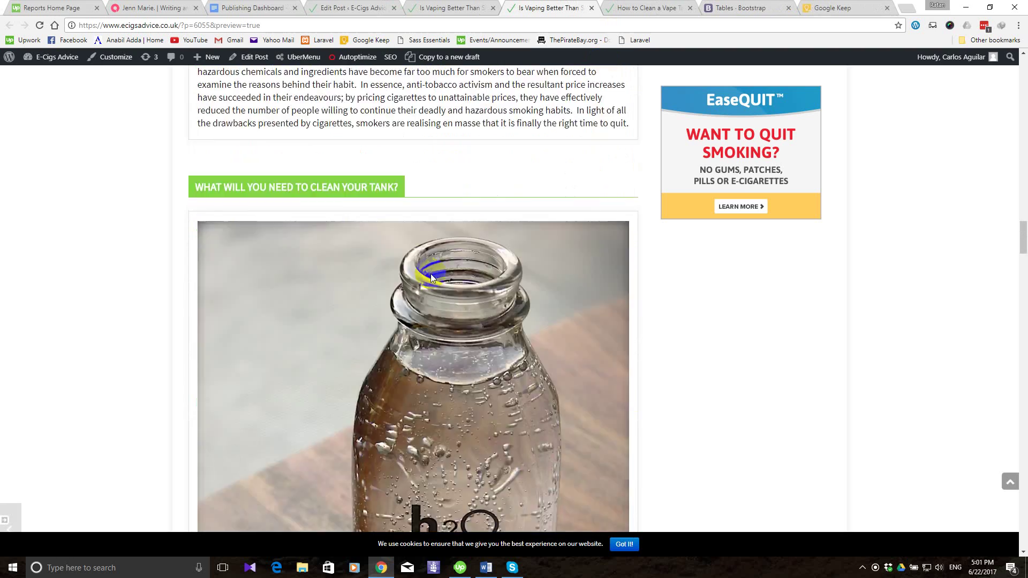
scroll(431, 274, "up", 20)
scroll(431, 276, "up", 3)
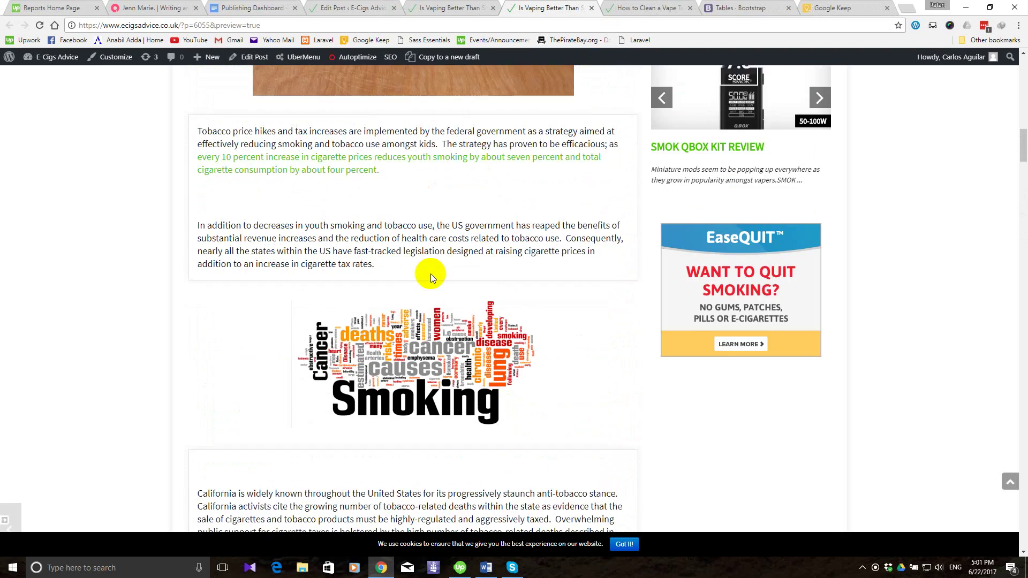
scroll(431, 273, "down", 1)
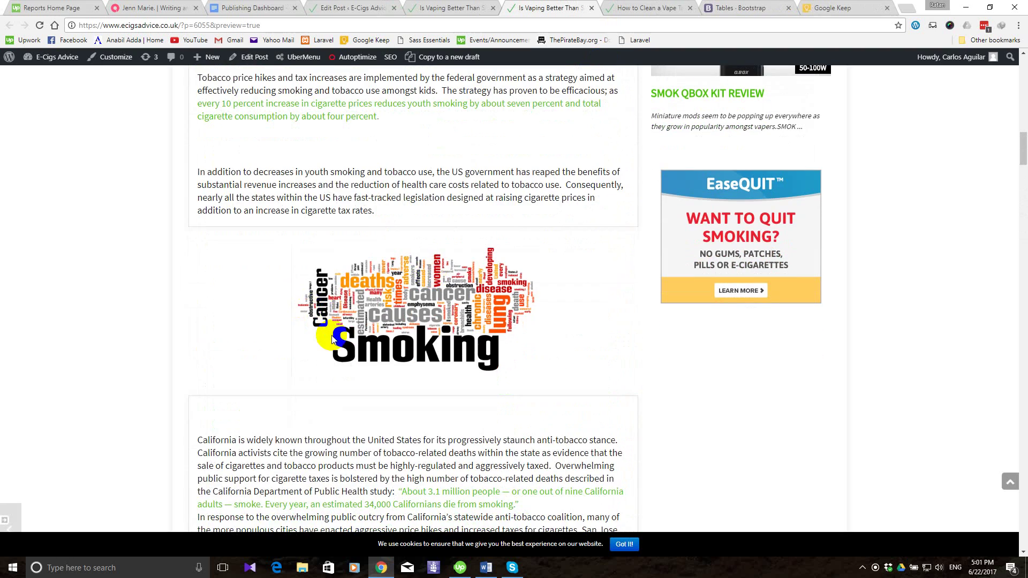
scroll(332, 339, "up", 4)
scroll(332, 335, "up", 2)
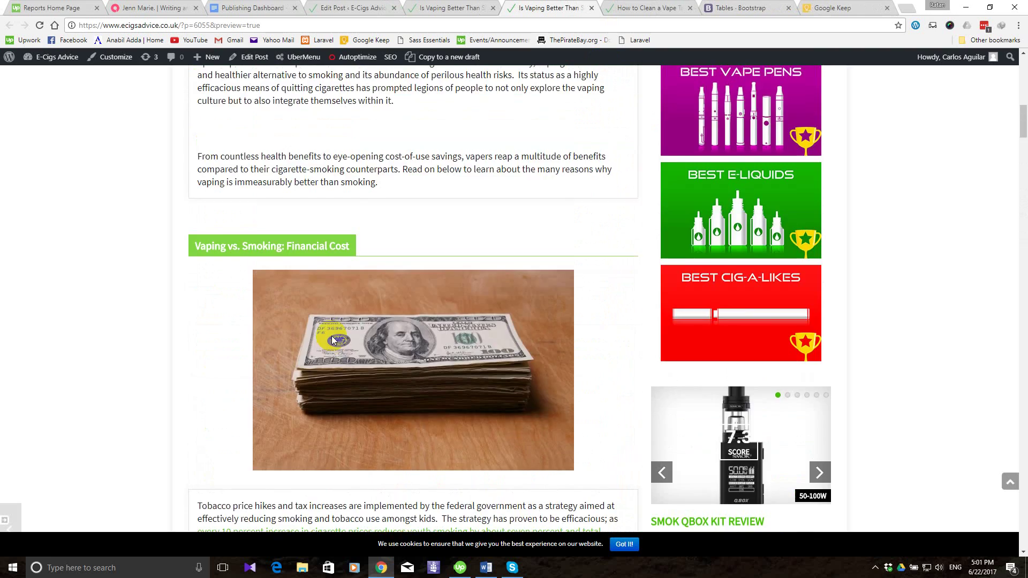
Look through the "Is Vaping Better Than Smoking?" preview, checking how the images sit relative to the bordered text sections.
scroll(332, 336, "down", 12)
scroll(332, 337, "down", 15)
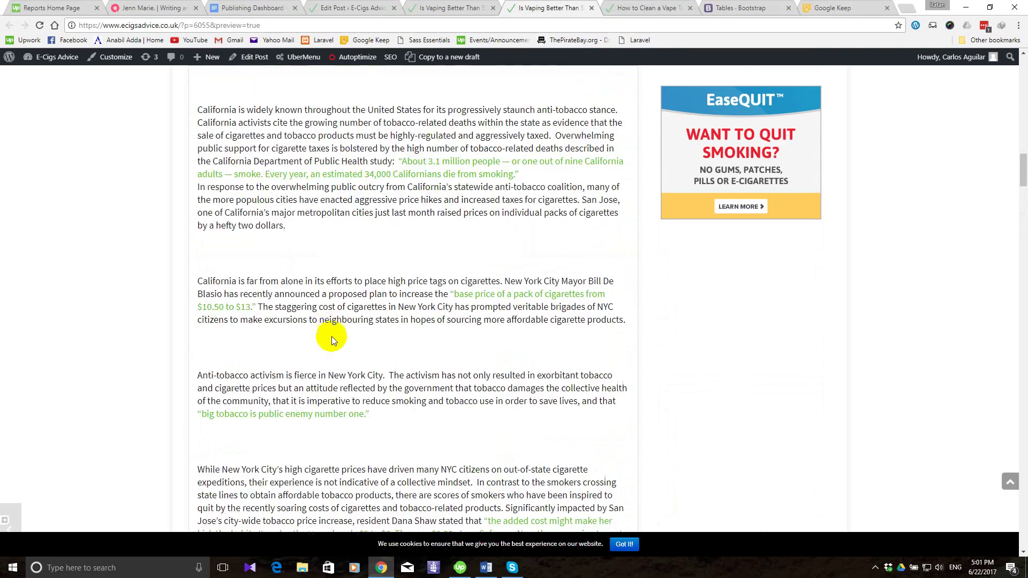
scroll(332, 336, "down", 11)
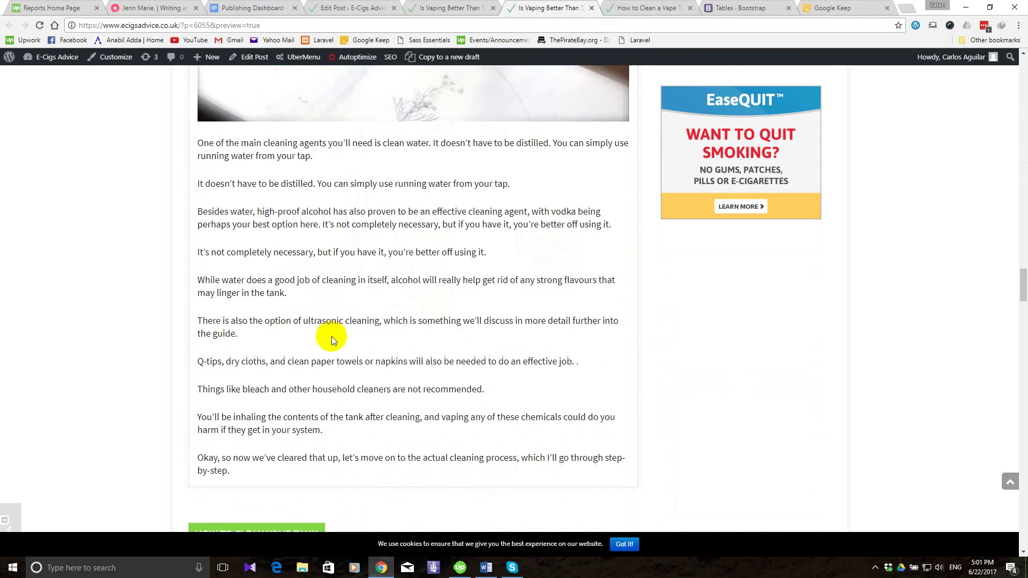
scroll(332, 336, "up", 6)
scroll(332, 337, "up", 15)
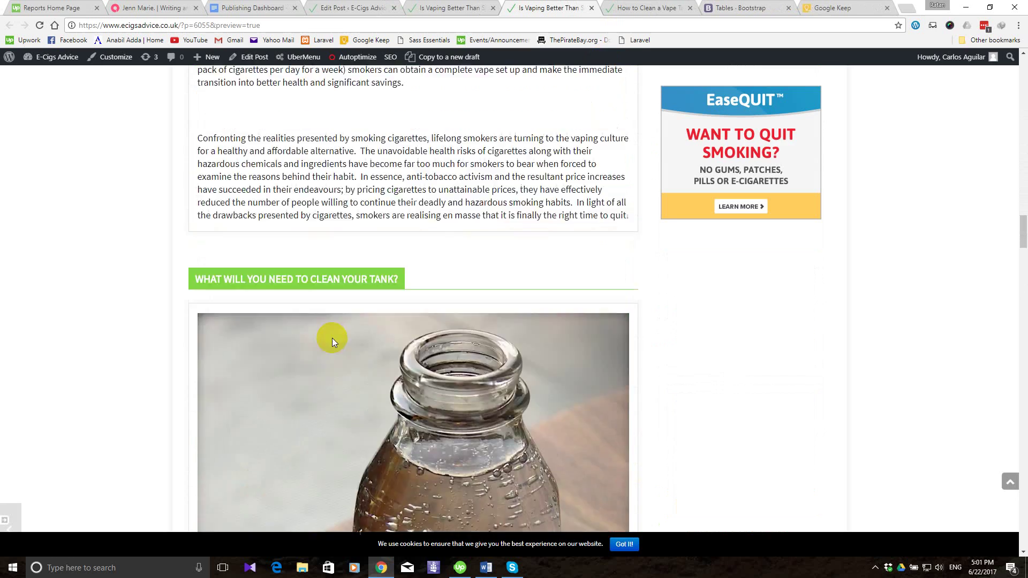
scroll(332, 338, "up", 20)
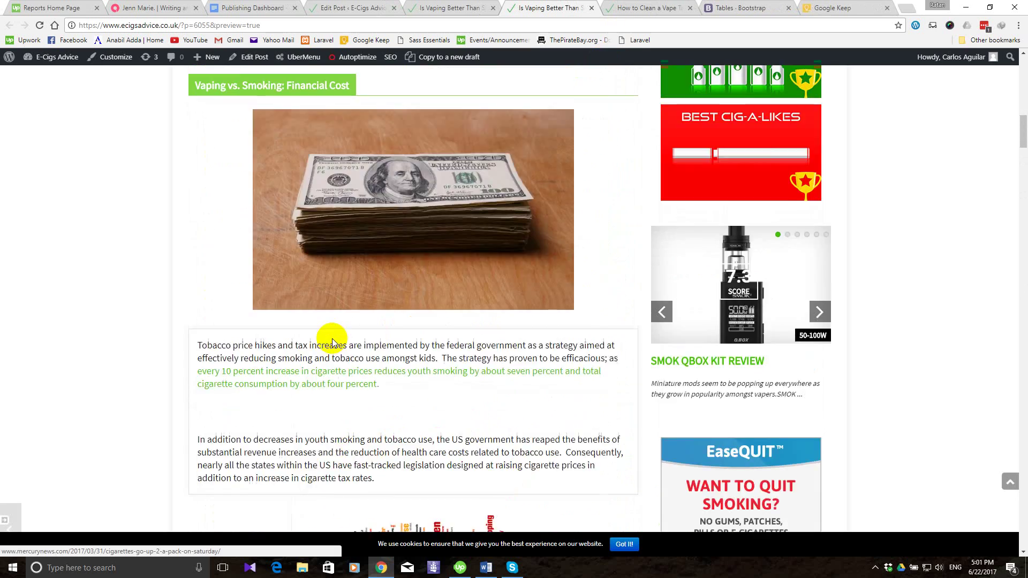
scroll(332, 340, "down", 6)
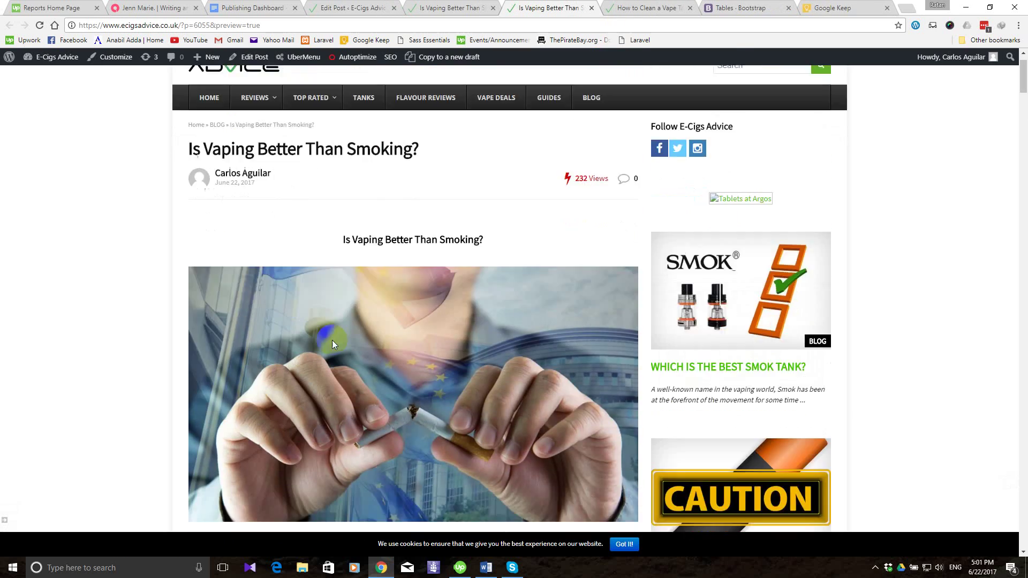
scroll(333, 341, "down", 8)
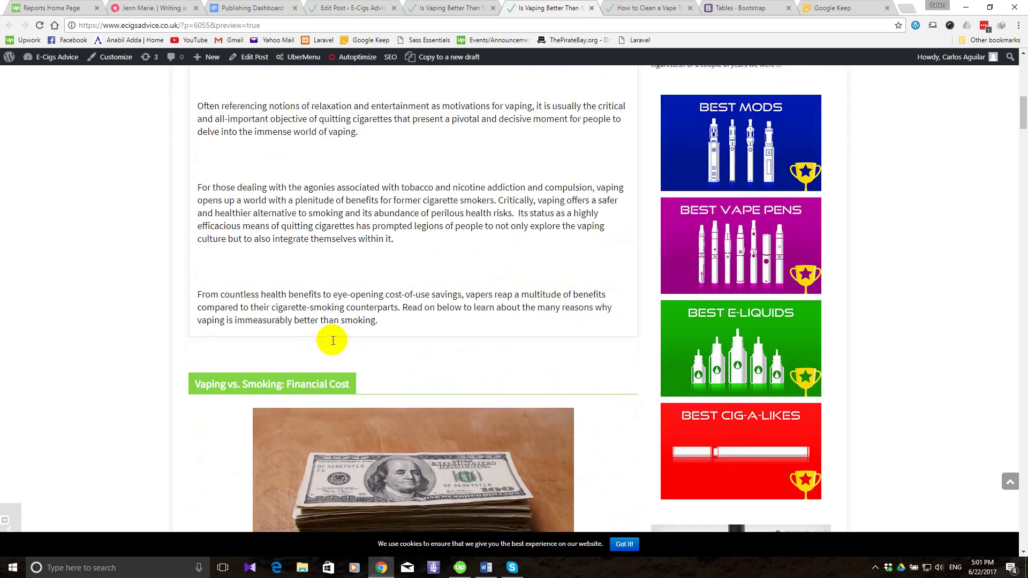
Switch to the "How to Clean a Vape Tank in 7 Simple Steps" article and examine how its images are placed within the text sections.
left_click(626, 8)
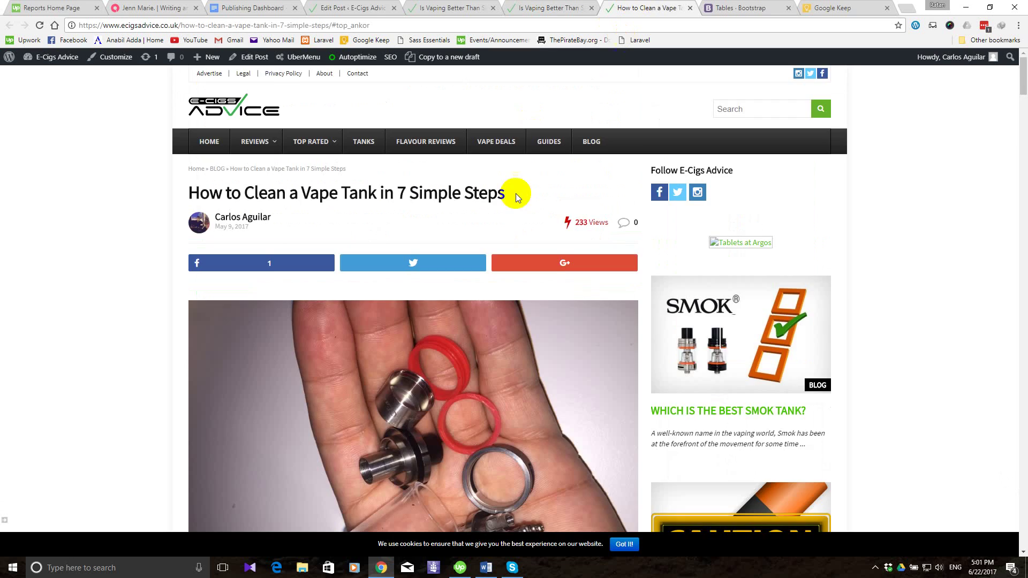
scroll(517, 215, "down", 10)
scroll(392, 278, "down", 13)
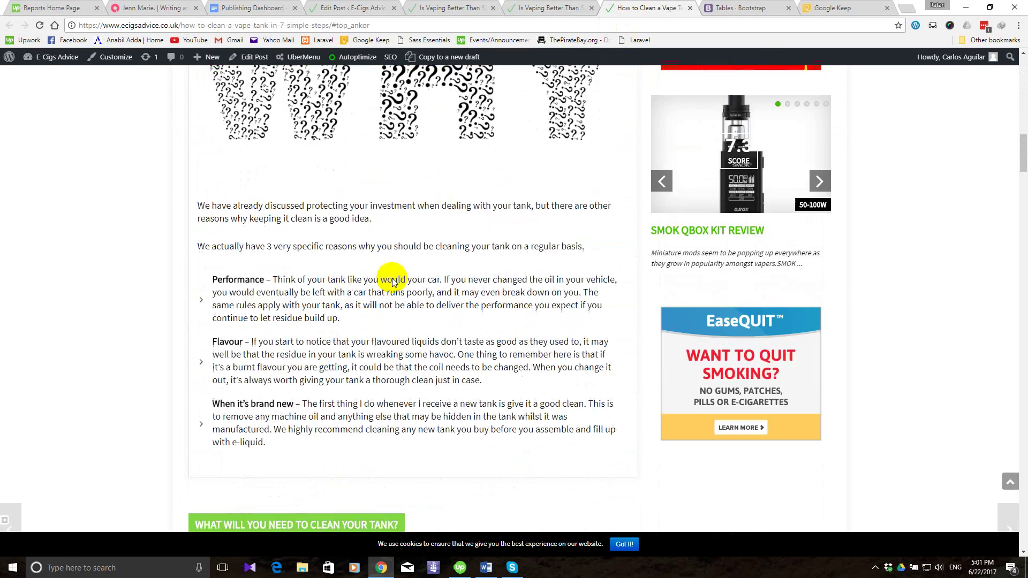
scroll(392, 278, "up", 5)
scroll(392, 278, "down", 5)
scroll(392, 278, "down", 8)
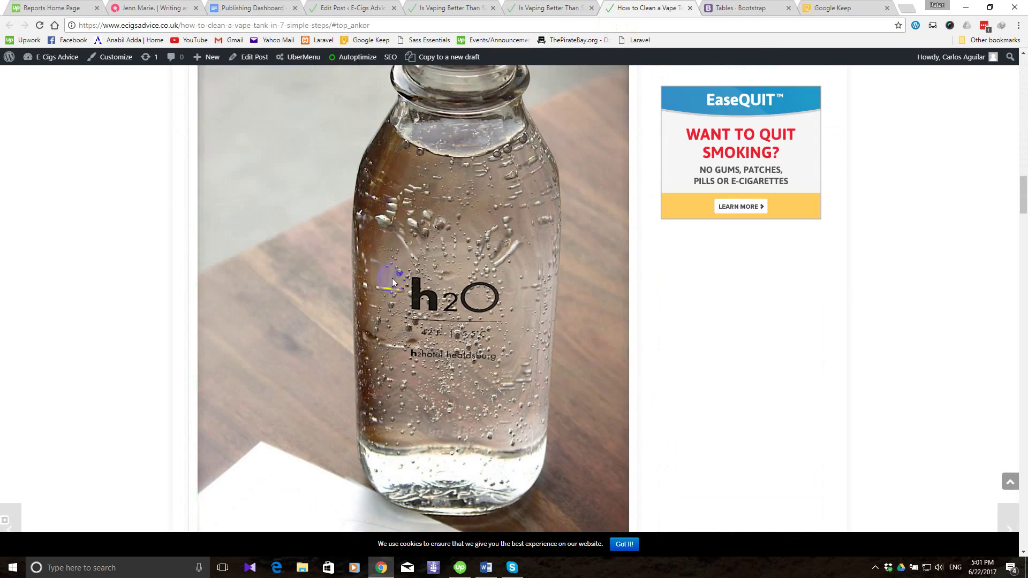
scroll(392, 283, "down", 8)
Compare both previews of the vaping article, examining the price table and the images in the "Vaping vs. Smoking: Financial Cost" section.
left_click(439, 7)
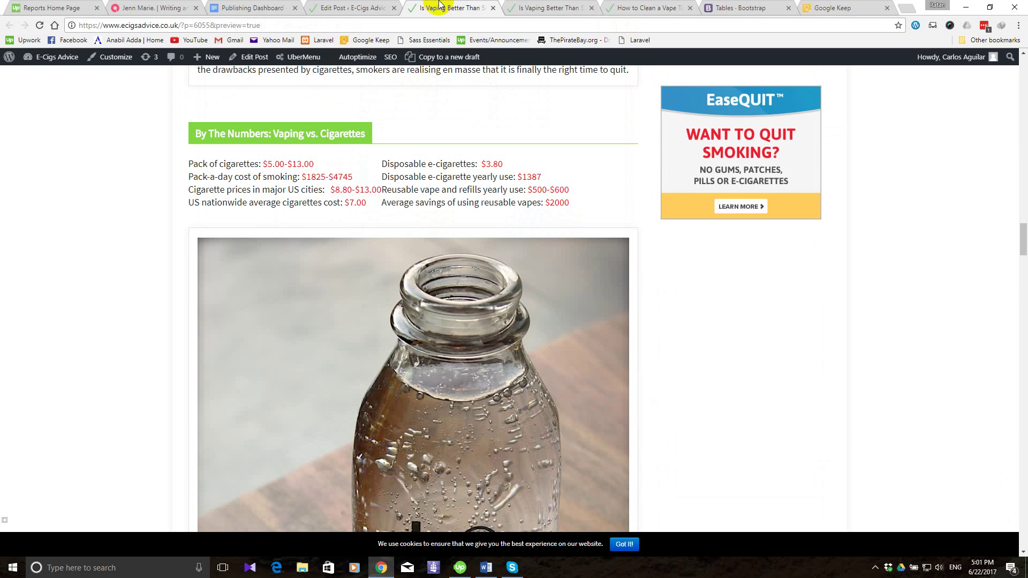
left_click(539, 8)
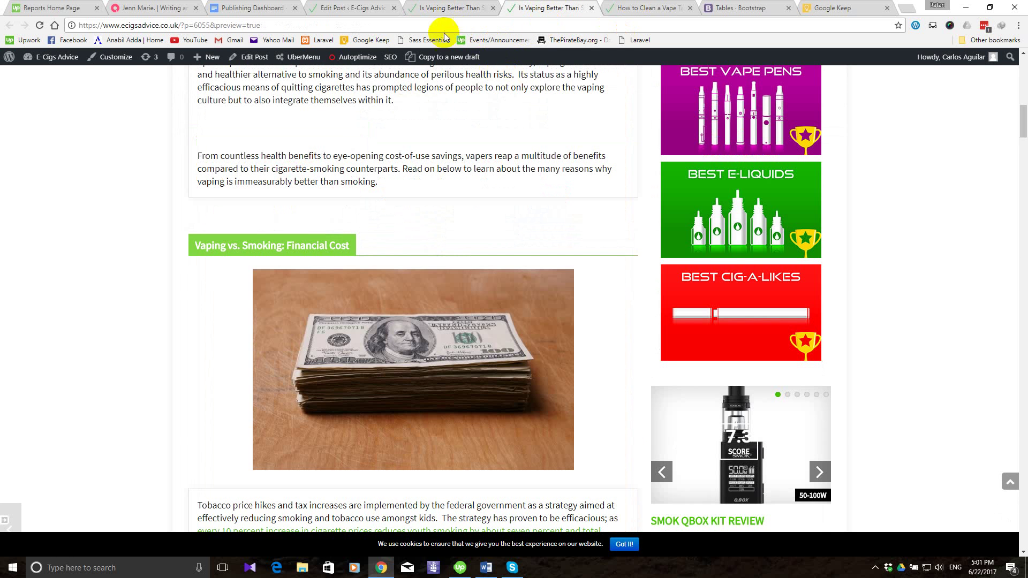
scroll(381, 184, "down", 5)
scroll(259, 240, "up", 3)
scroll(260, 240, "down", 1)
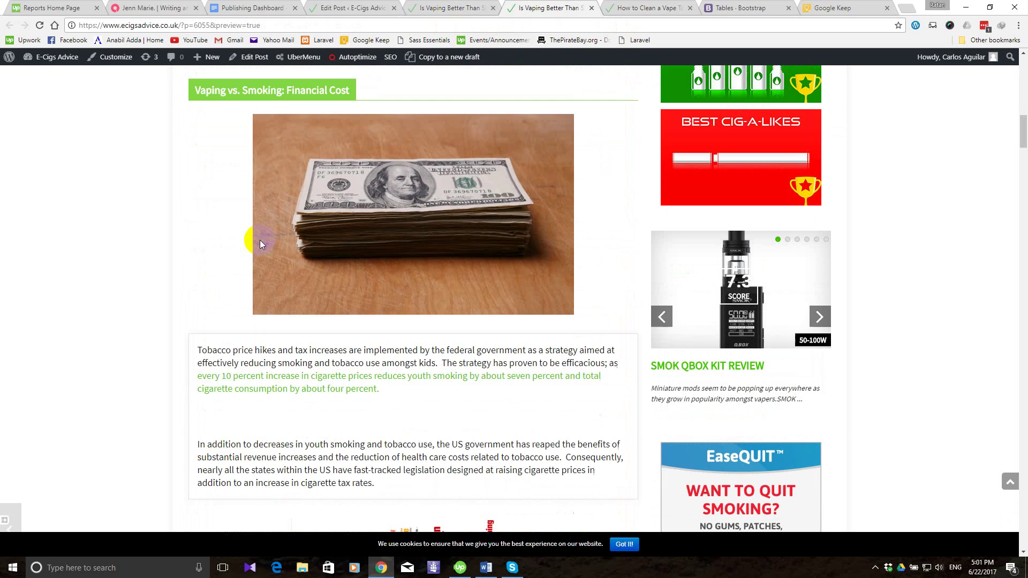
scroll(259, 240, "down", 2)
scroll(259, 240, "up", 1)
scroll(259, 239, "down", 2)
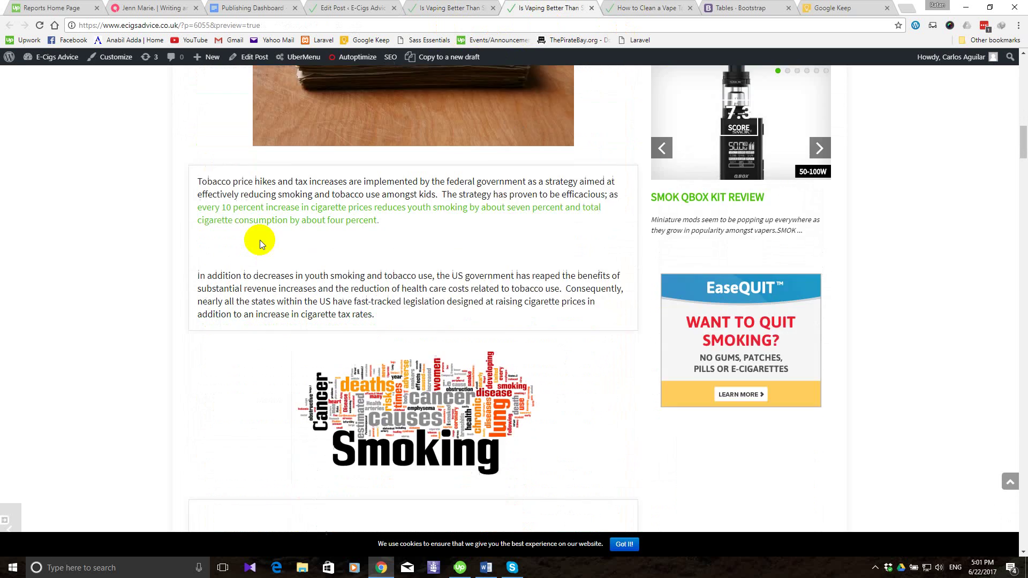
scroll(259, 239, "down", 6)
scroll(259, 240, "up", 4)
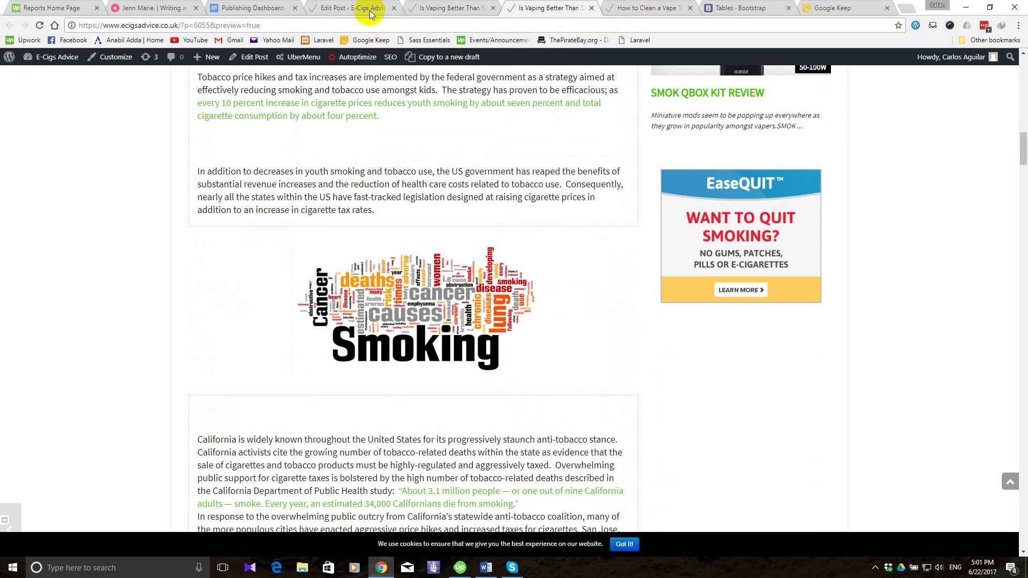
Save the price table's text block in the post editor and delete the smoking word cloud's Single Image element above the California text.
left_click(349, 6)
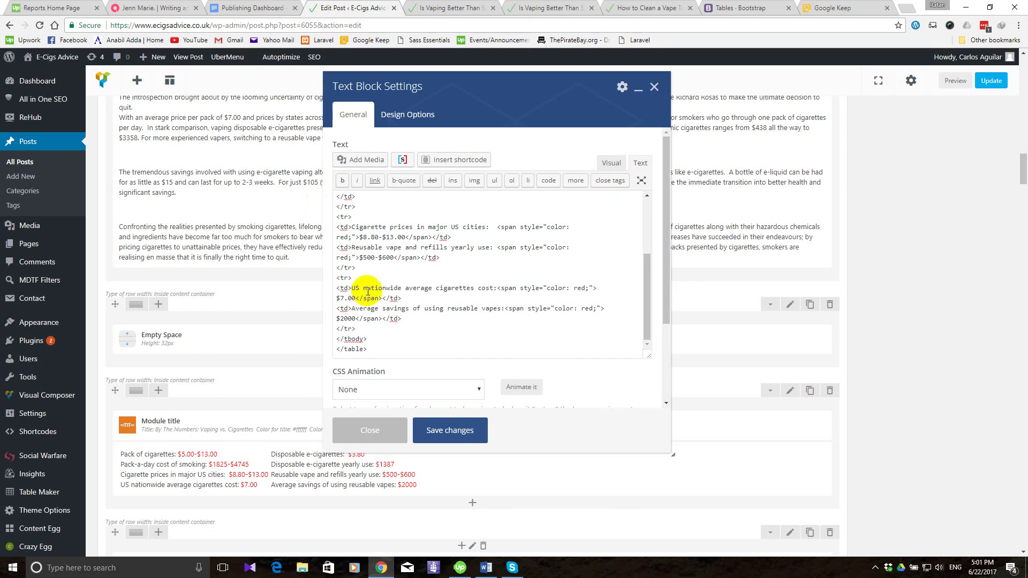
left_click(455, 435)
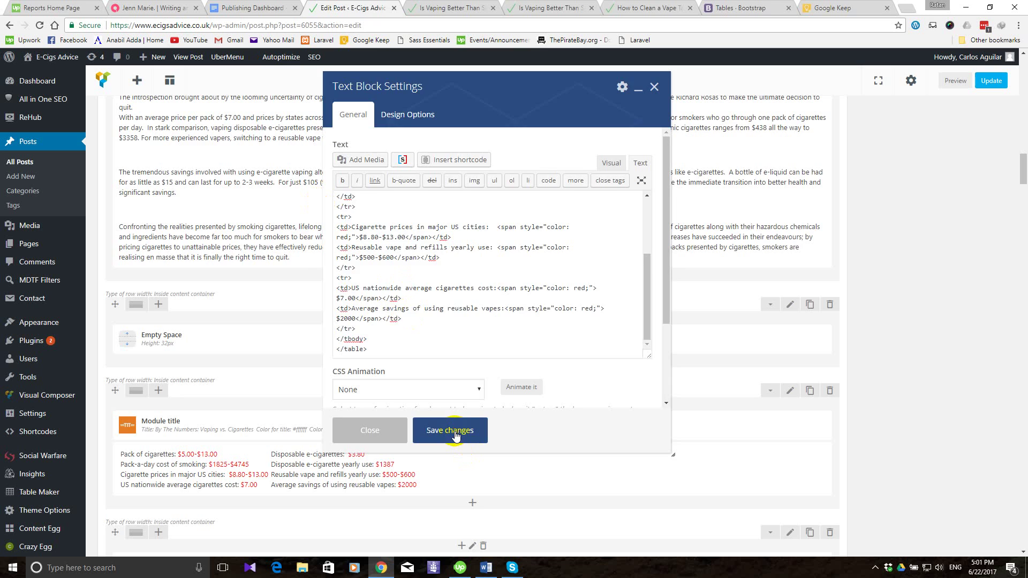
scroll(436, 423, "up", 15)
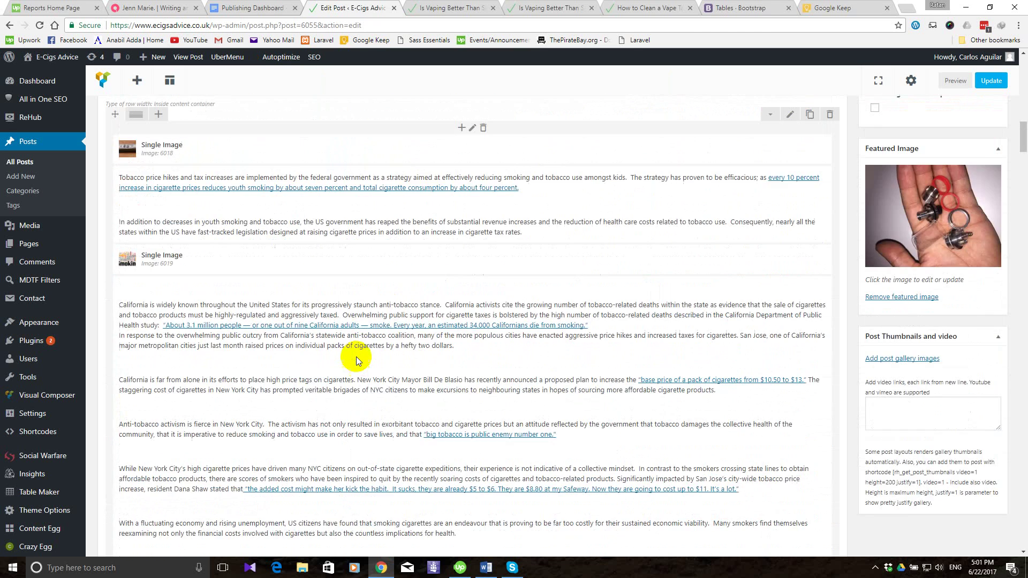
scroll(348, 357, "up", 2)
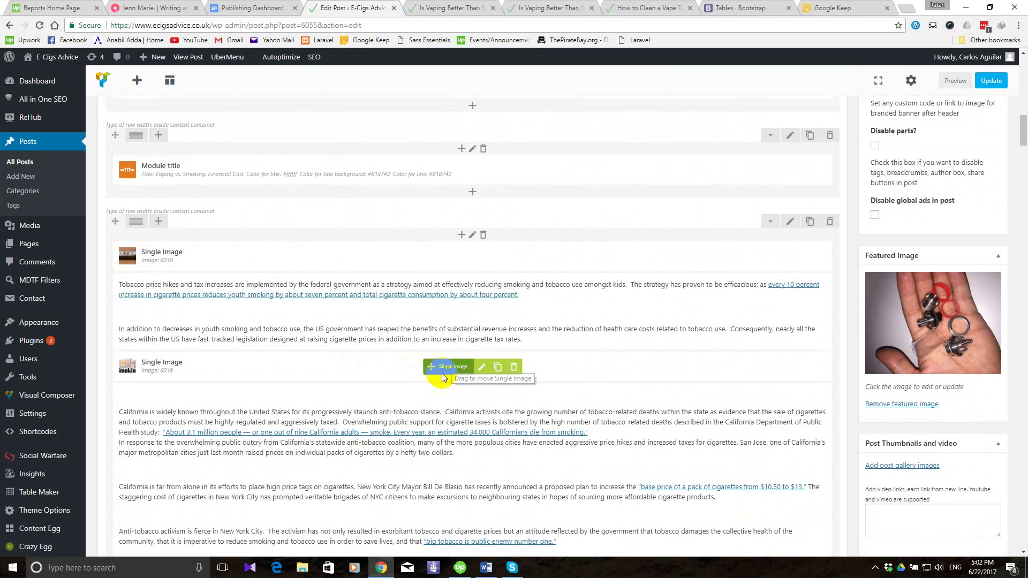
left_click(514, 369)
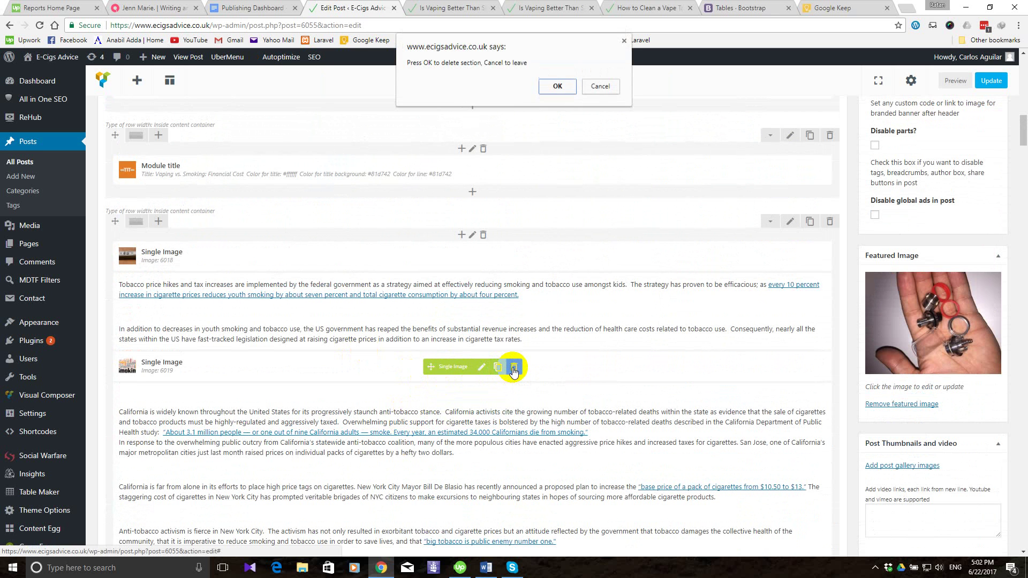
left_click(557, 89)
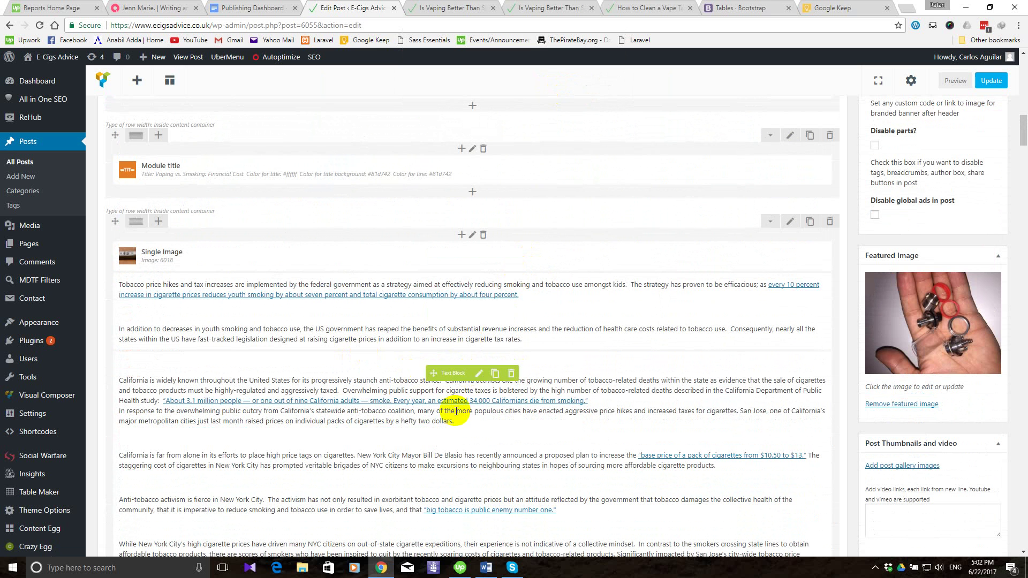
Insert smoking.png from the media library on the empty first line of the California text block.
left_click(479, 374)
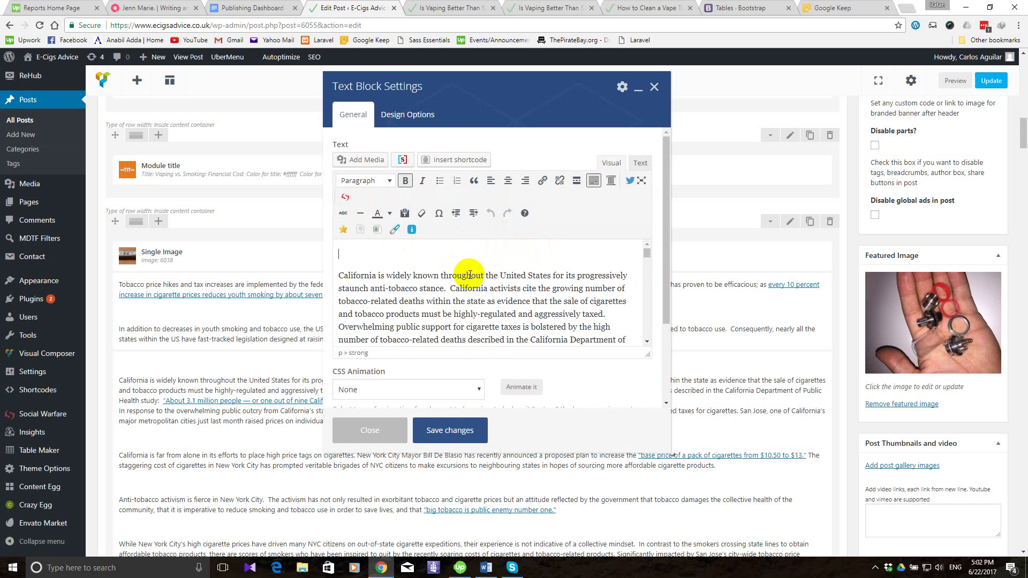
left_click(436, 6)
scroll(407, 54, "up", 4)
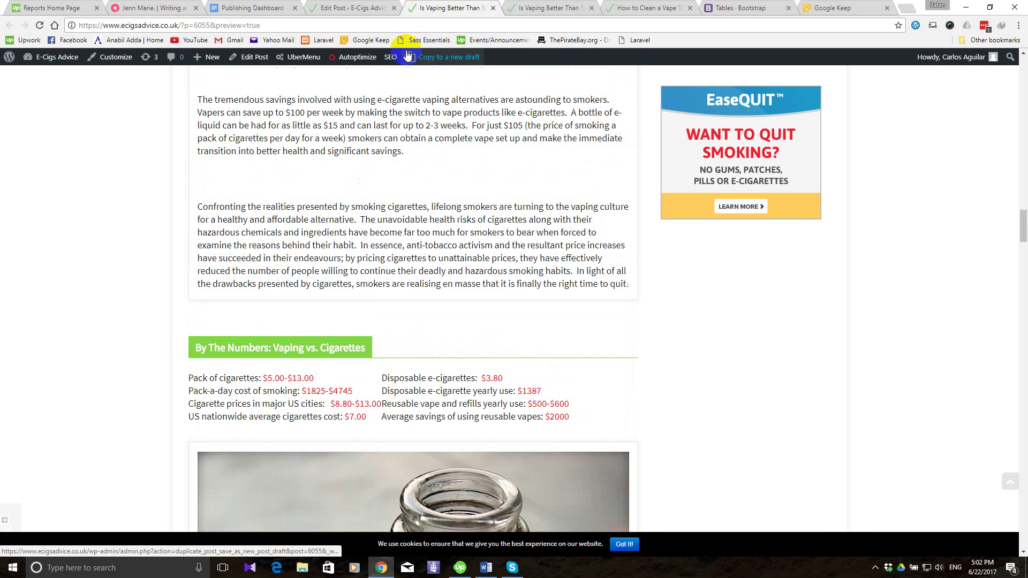
scroll(402, 156, "up", 20)
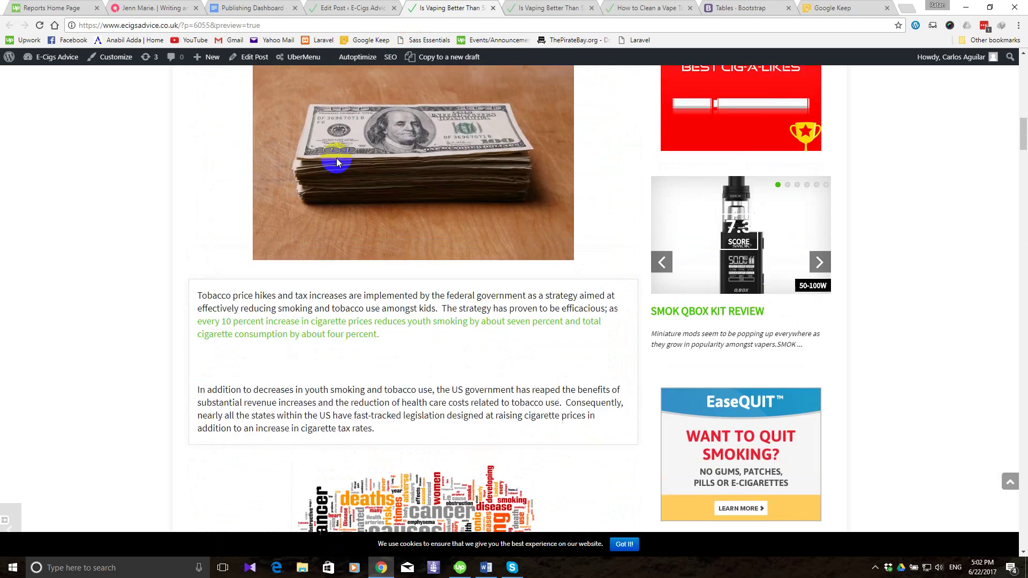
scroll(336, 159, "down", 4)
left_click(366, 6)
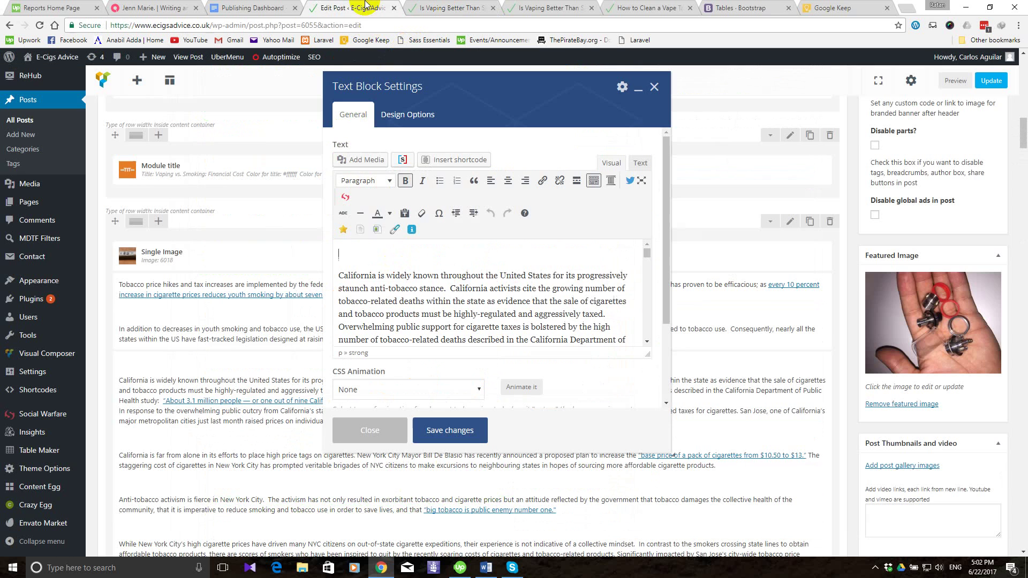
left_click(369, 160)
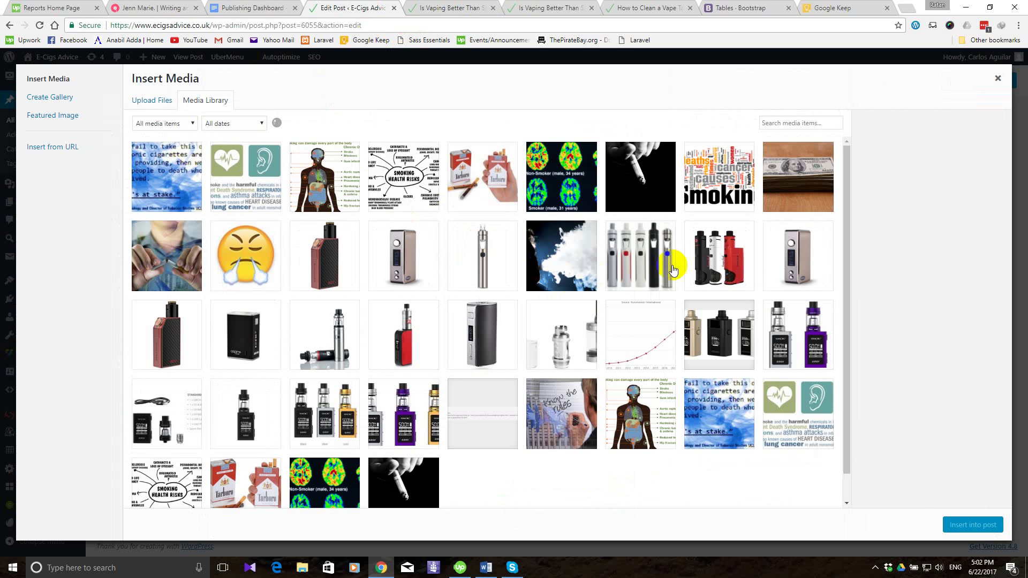
left_click(723, 193)
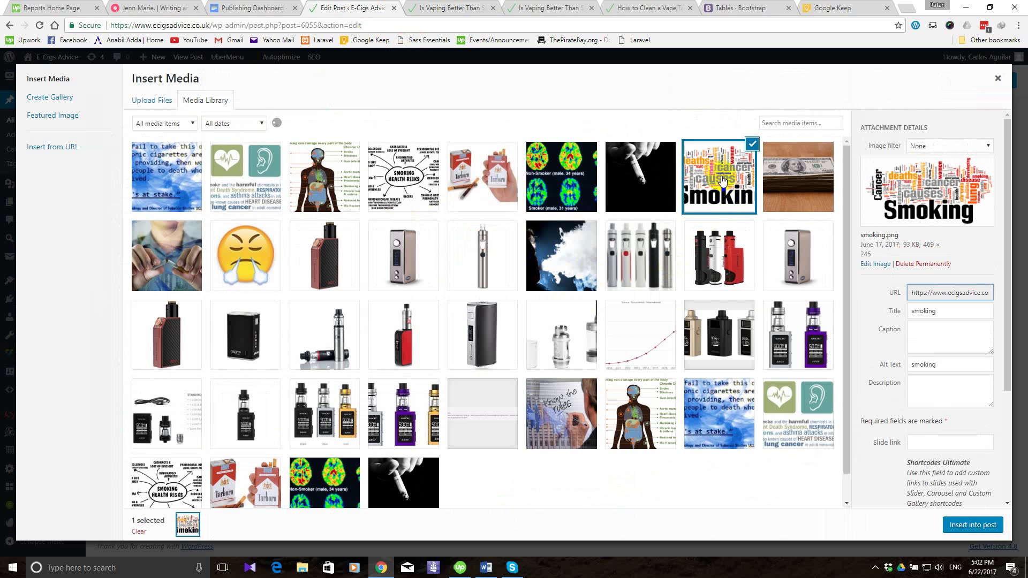
left_click(952, 529)
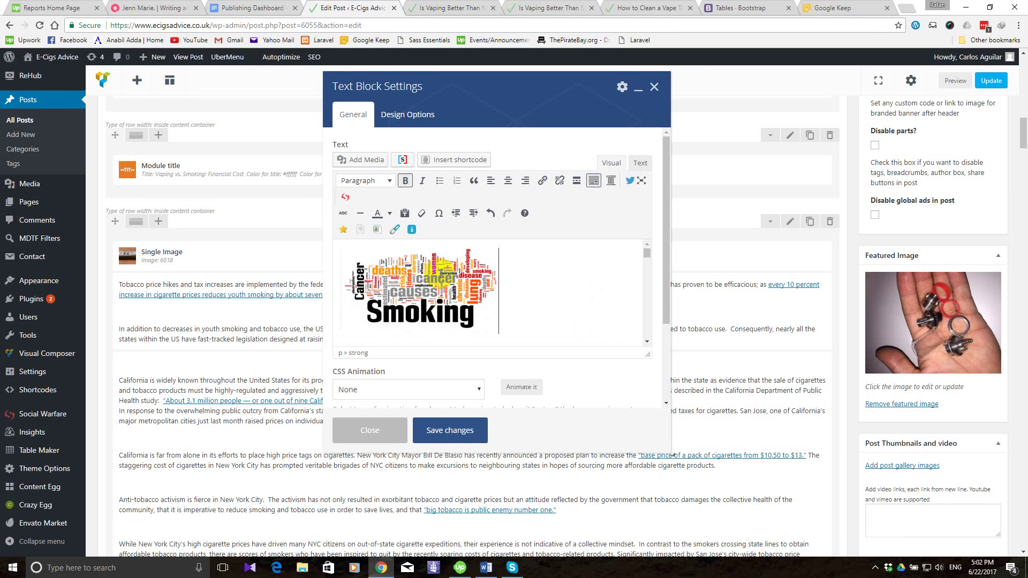
Center the smoking word cloud image in the California text block and save the block.
left_click(508, 181)
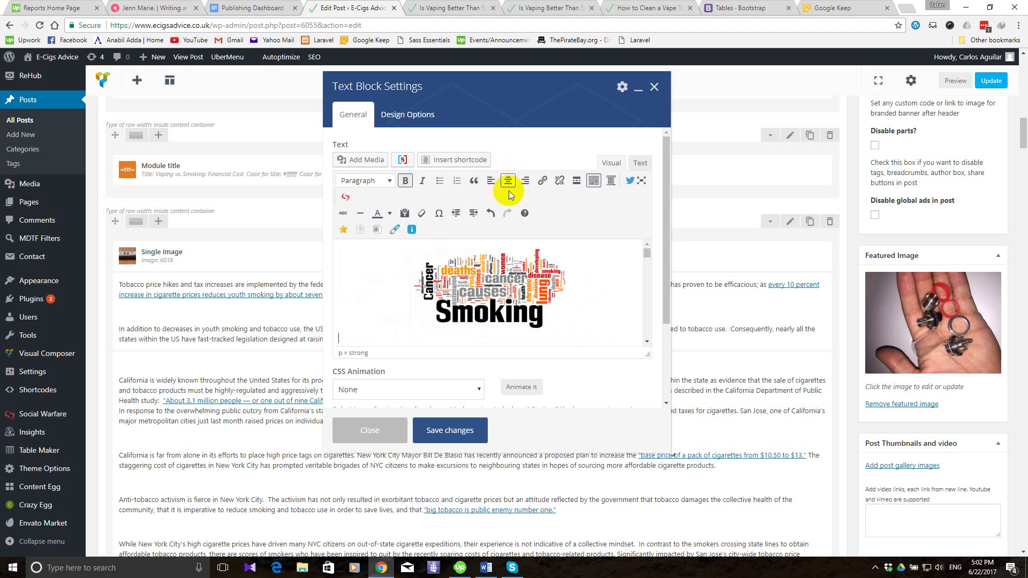
scroll(490, 322, "down", 3)
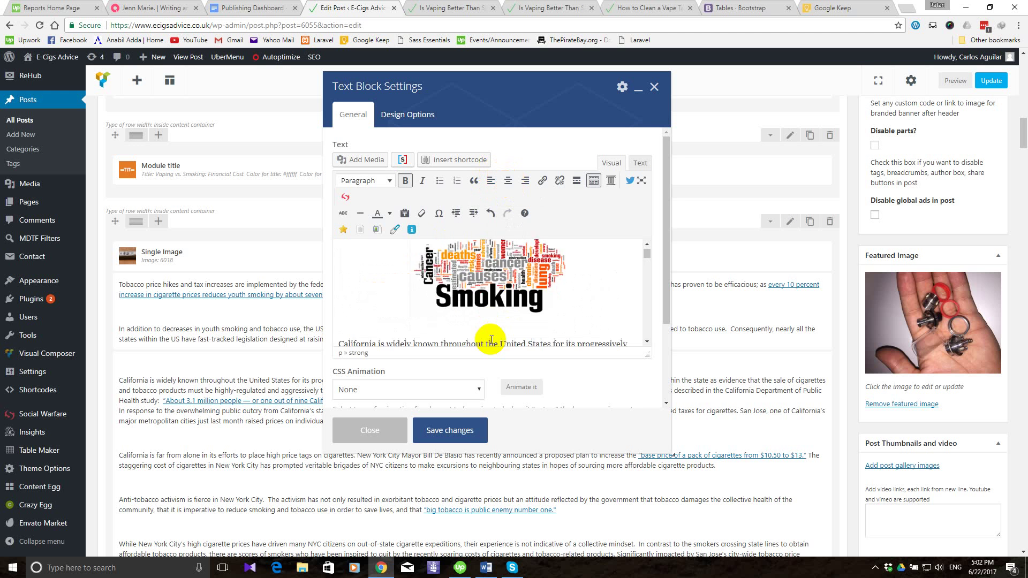
left_click(455, 433)
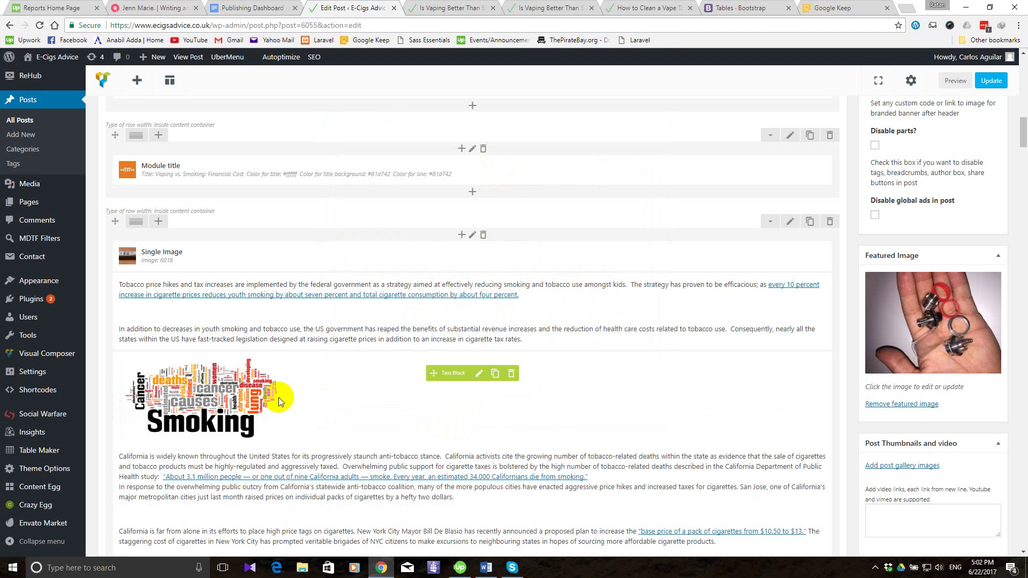
Delete the dollar bills' Single Image element above the tobacco price hikes text block.
scroll(278, 400, "up", 1)
scroll(273, 397, "down", 2)
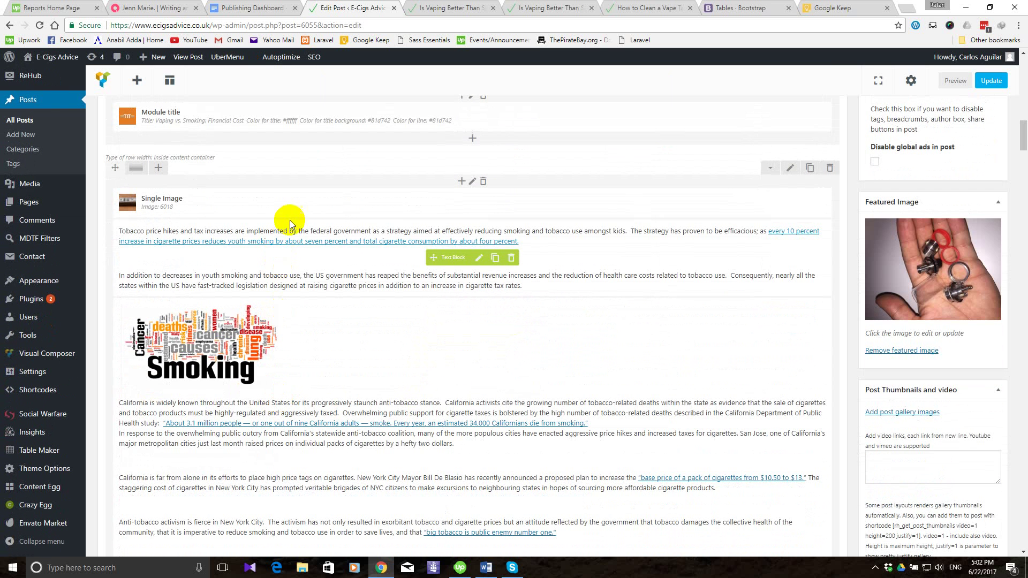
left_click(514, 203)
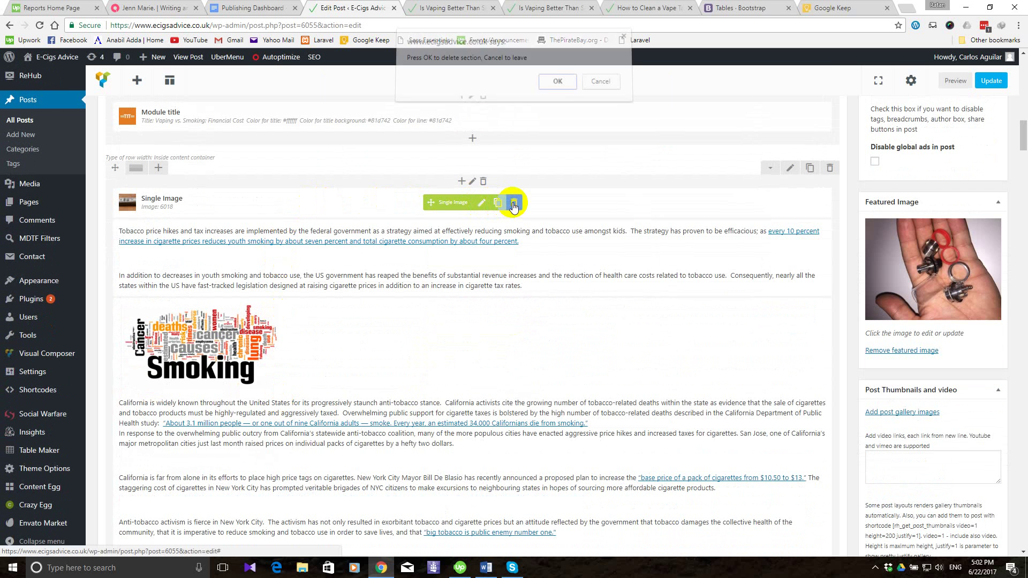
left_click(557, 87)
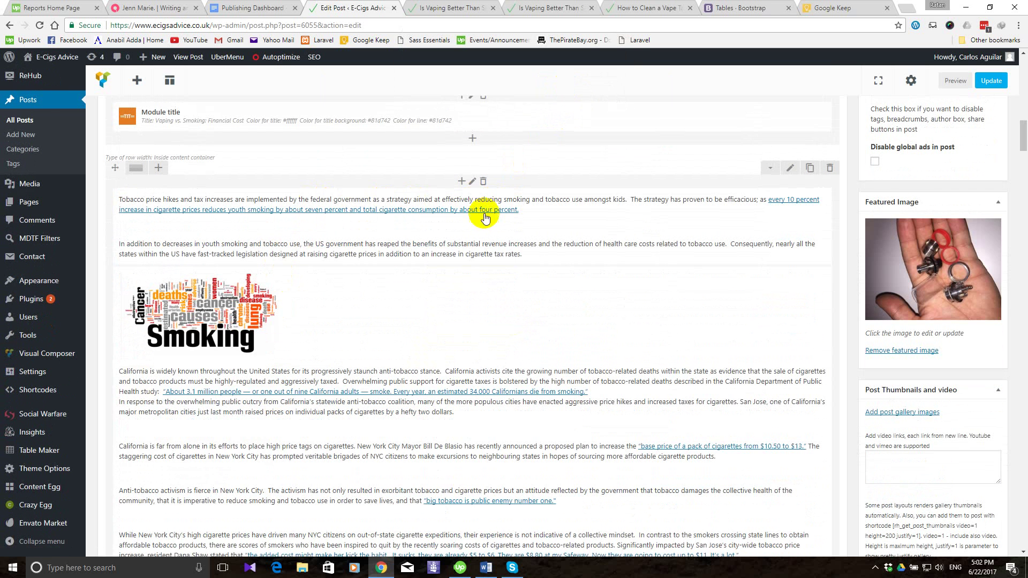
Insert Vaping-vs.-Smoking-Financial-Cost-1.jpg from the media library at the start of the tobacco price hikes text block, on its own line above the text.
left_click(479, 230)
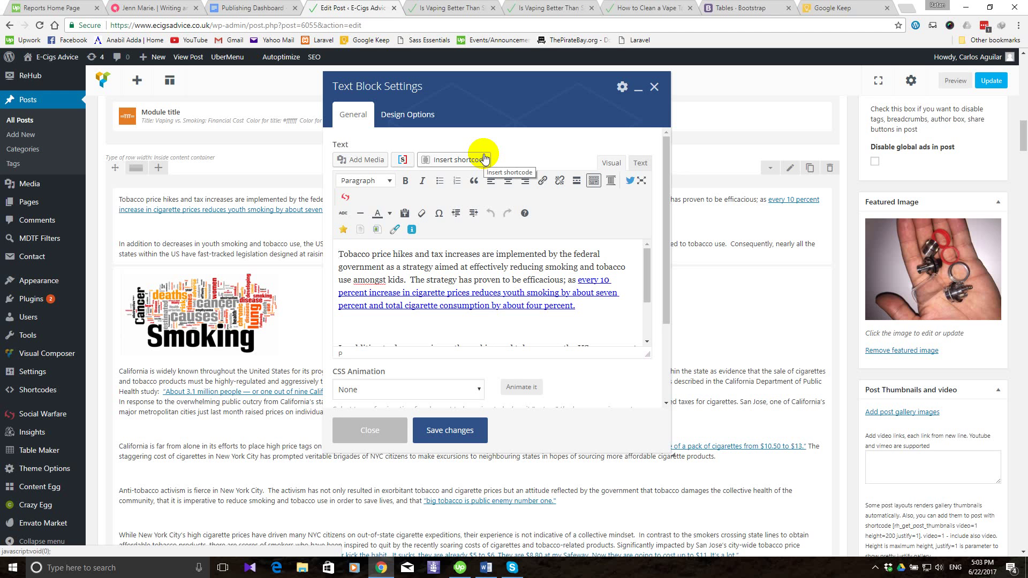
key("Return")
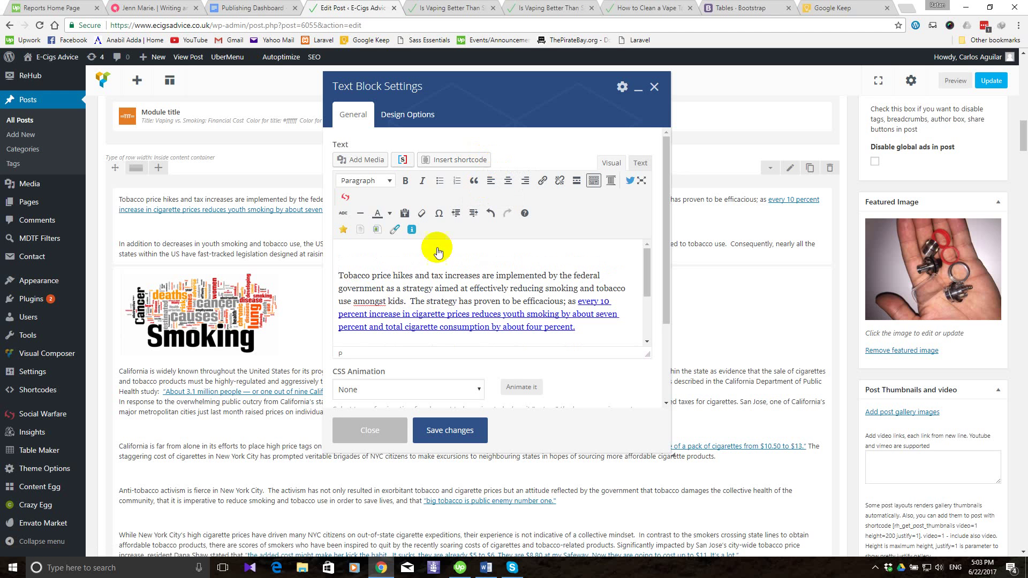
left_click(368, 255)
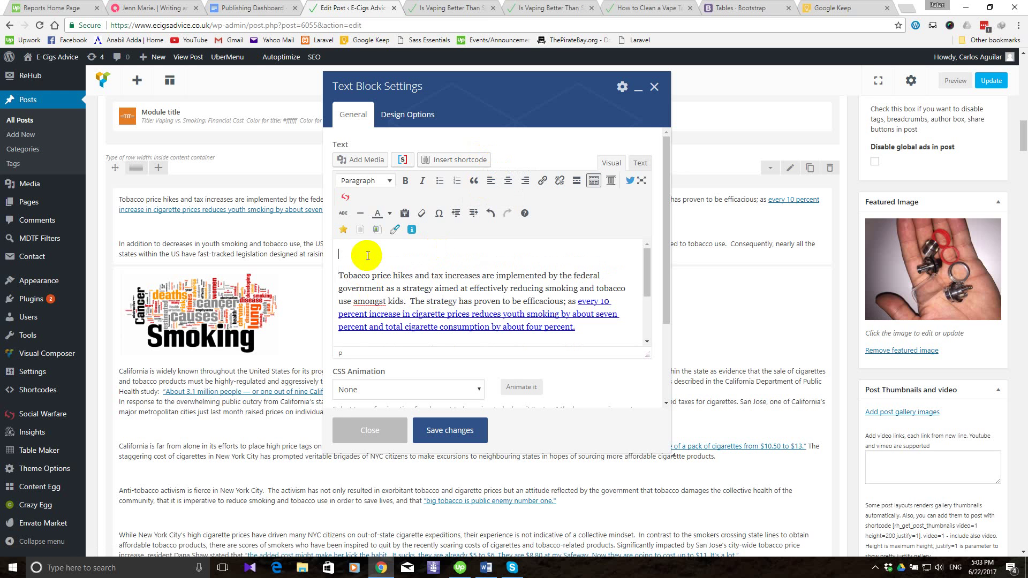
left_click(378, 160)
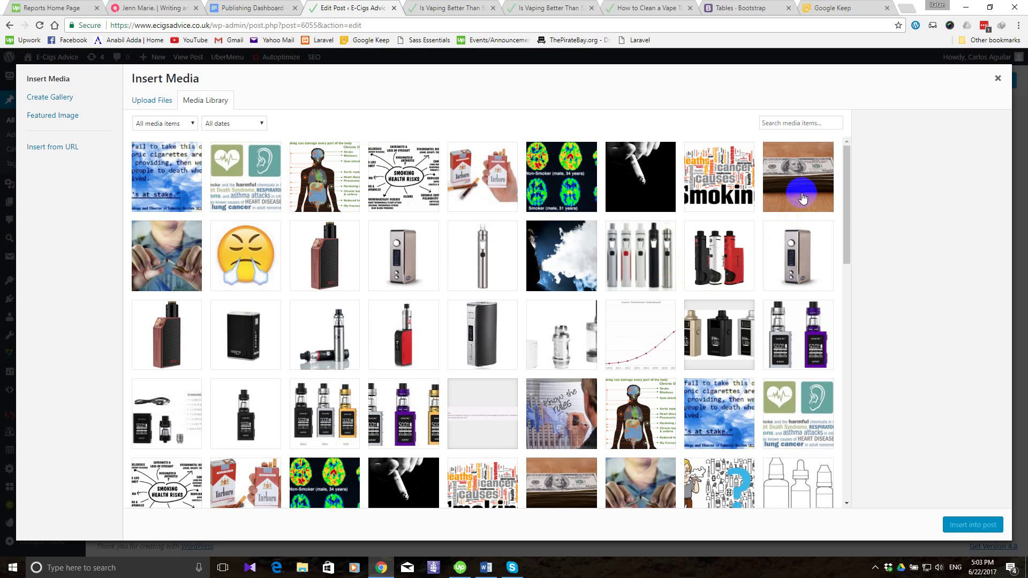
left_click(811, 180)
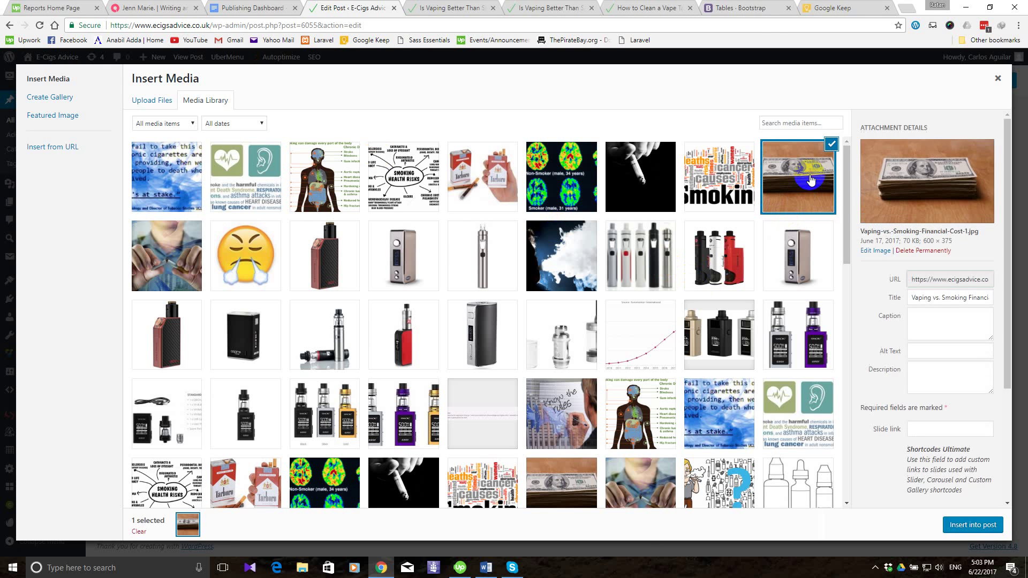
left_click(974, 525)
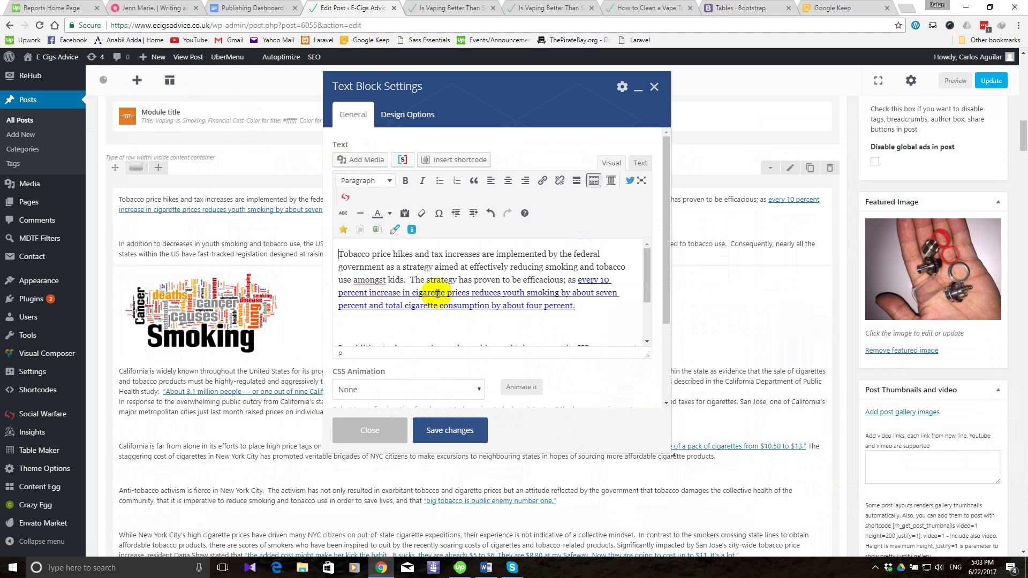
scroll(437, 293, "up", 2)
scroll(509, 252, "down", 2)
scroll(532, 287, "up", 2)
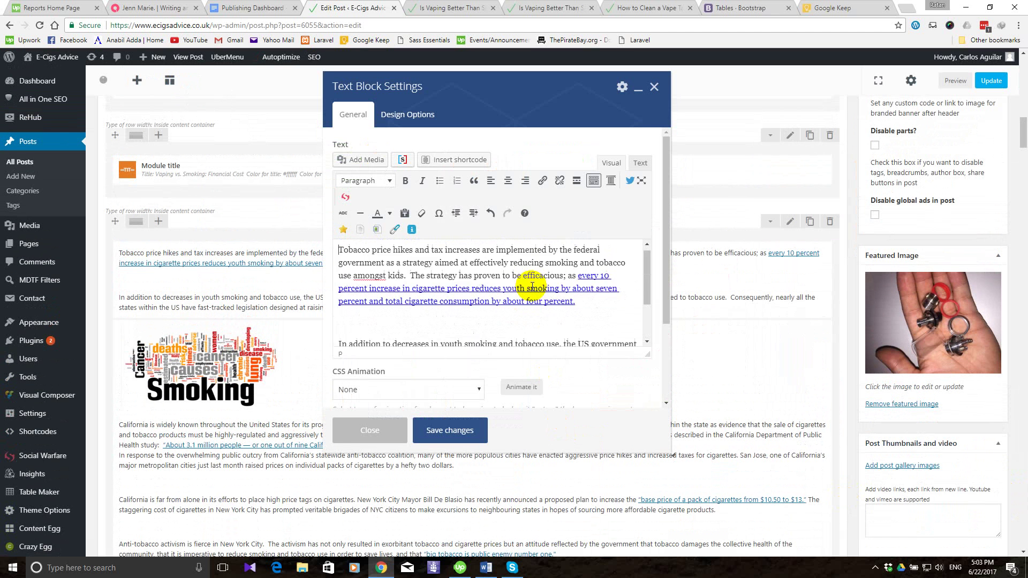
key("ctrl+v")
scroll(532, 287, "down", 2)
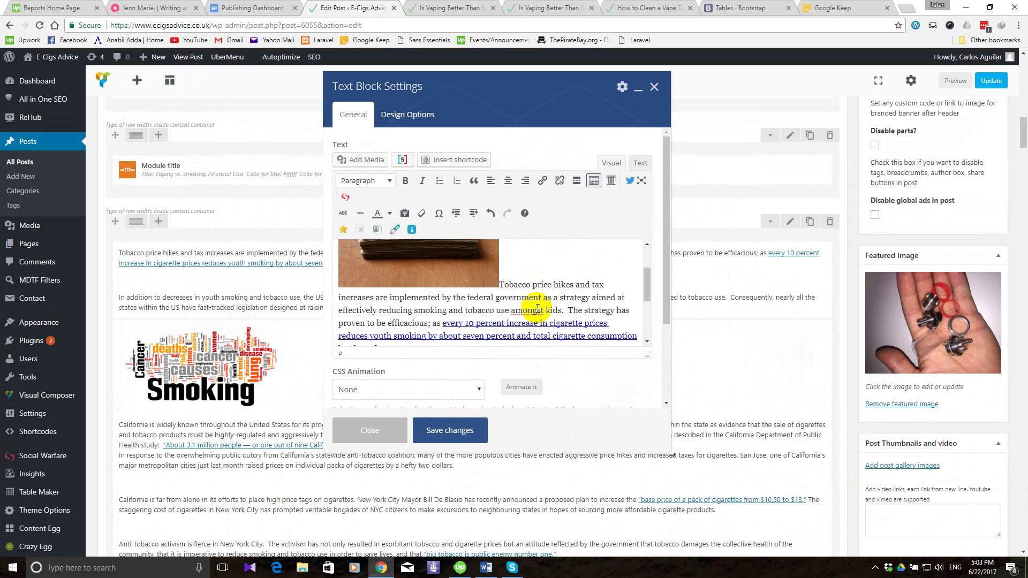
key("Return")
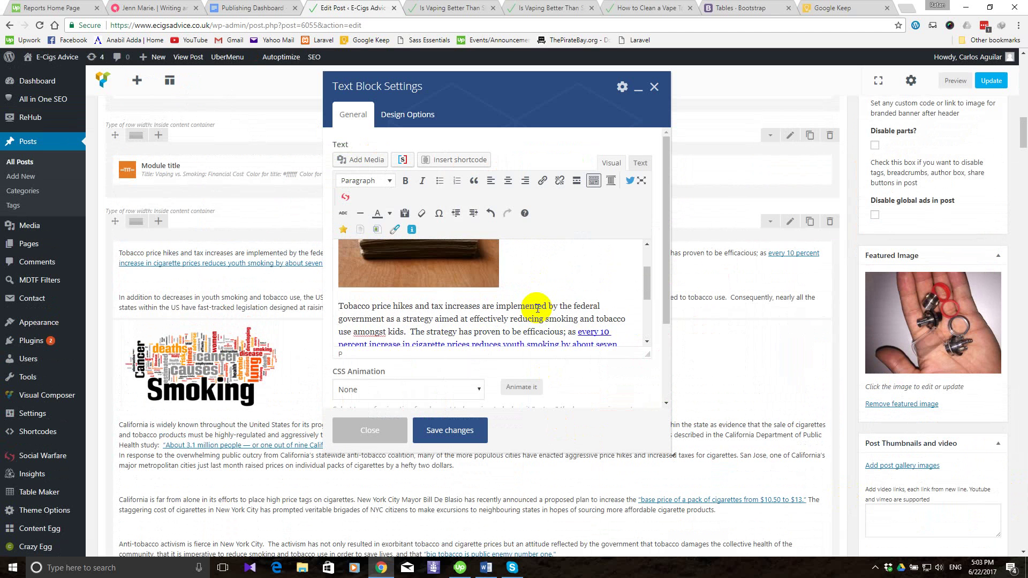
scroll(536, 307, "up", 3)
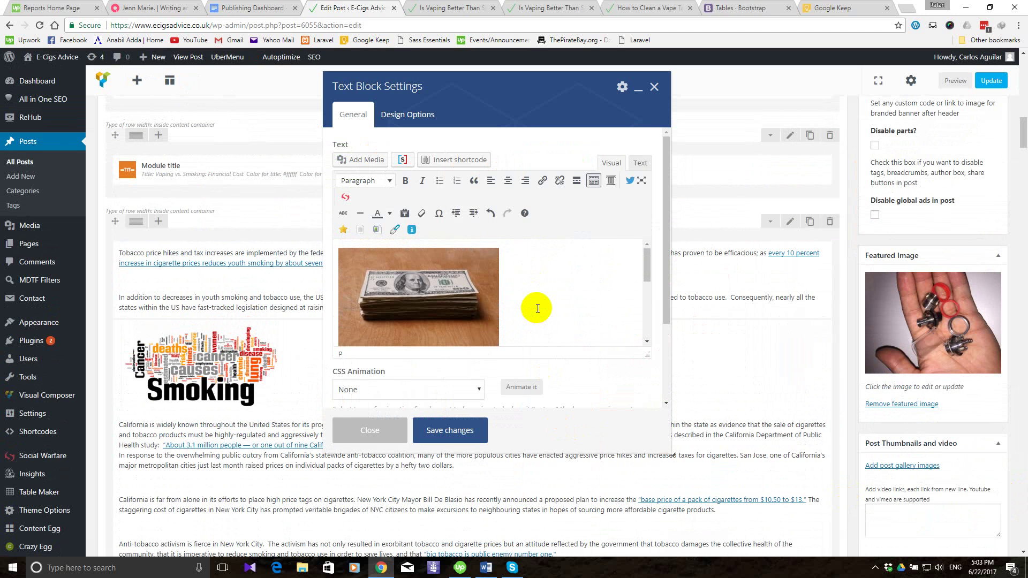
left_click(512, 180)
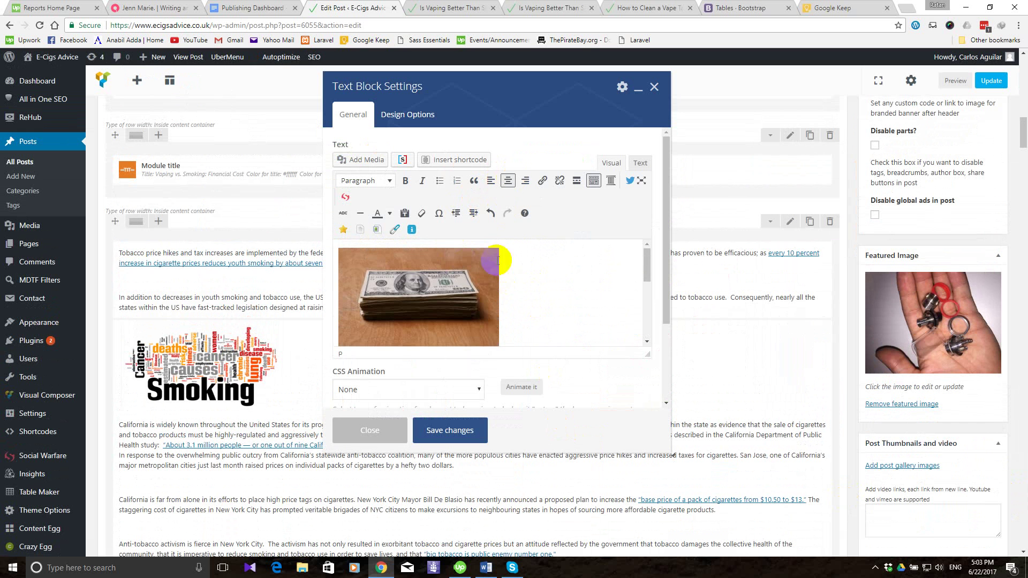
scroll(553, 287, "down", 2)
scroll(552, 286, "up", 2)
scroll(552, 287, "down", 2)
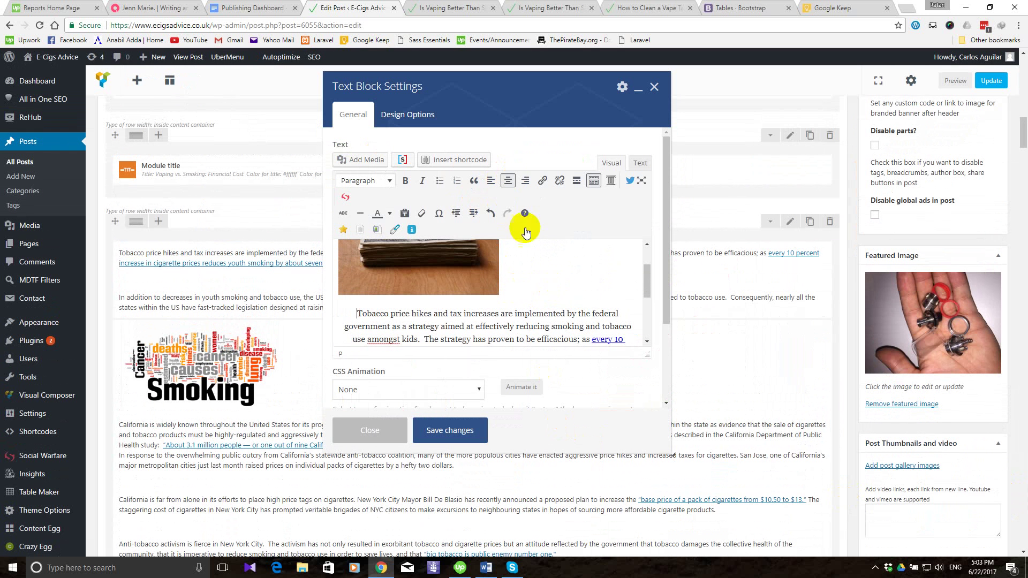
left_click(491, 180)
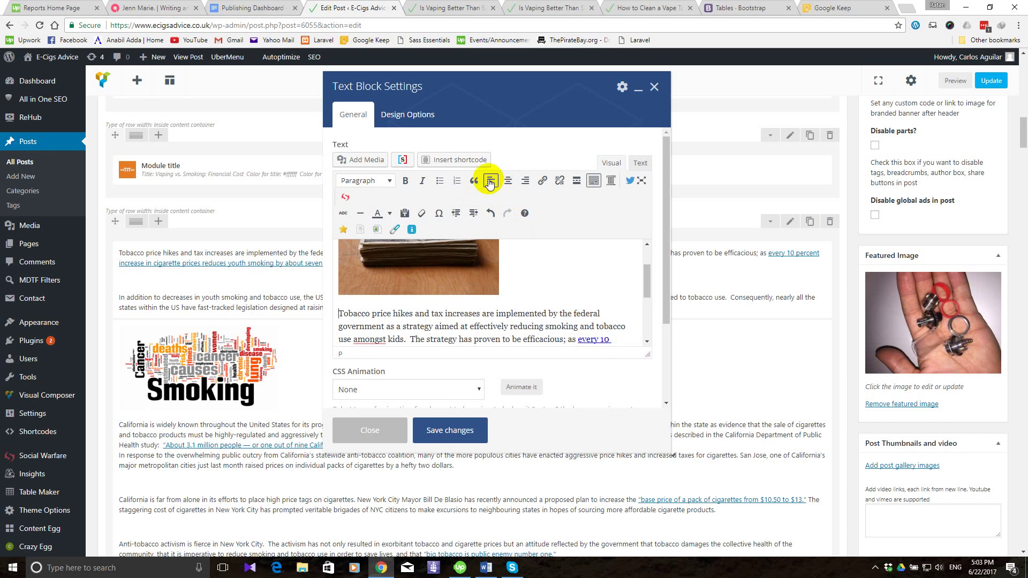
Center the dollar bills image in the tobacco price hikes text block and save the block.
left_click(468, 278)
left_click(513, 182)
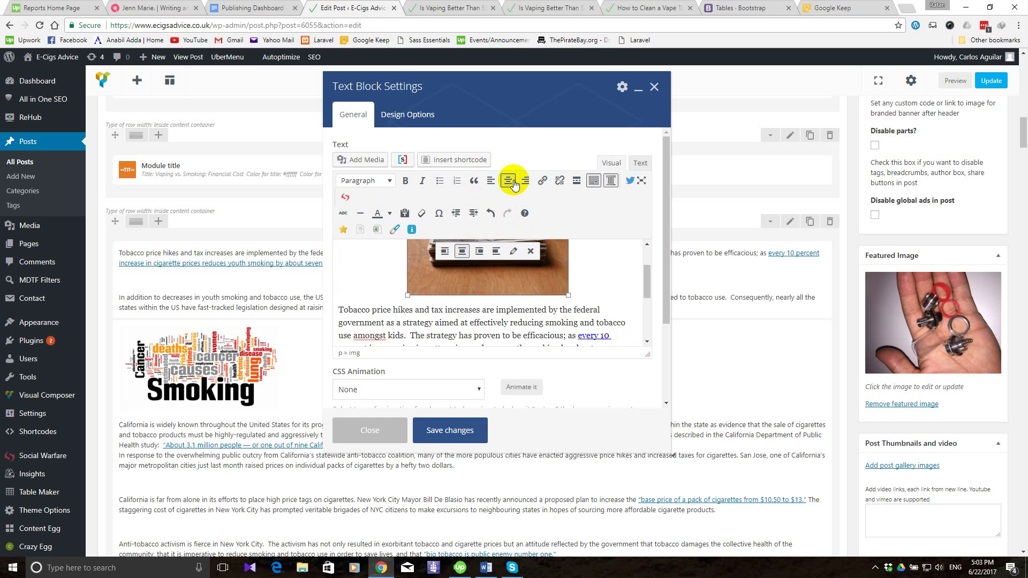
left_click(458, 430)
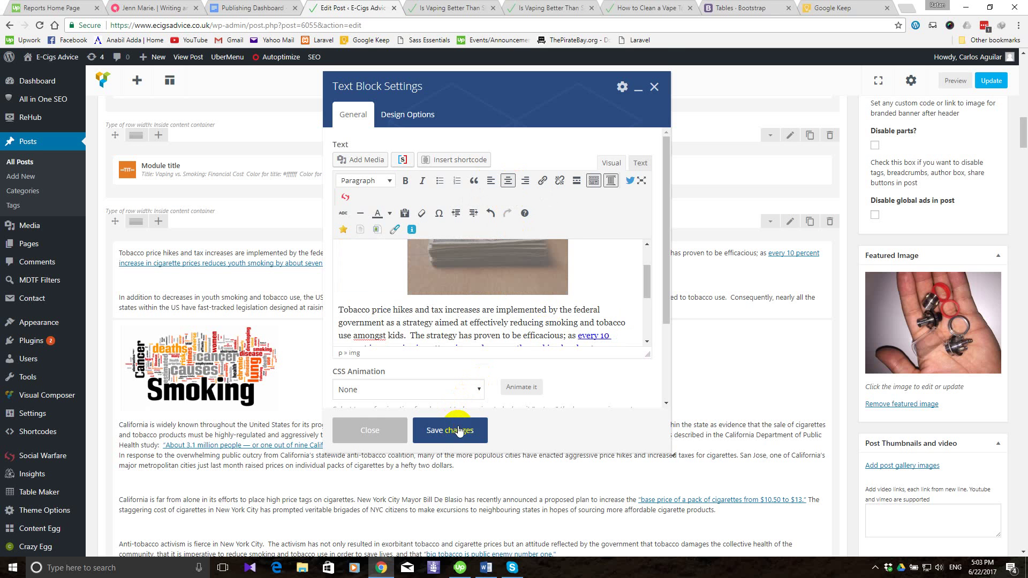
Save the post as a draft with the relocated images.
scroll(418, 407, "down", 4)
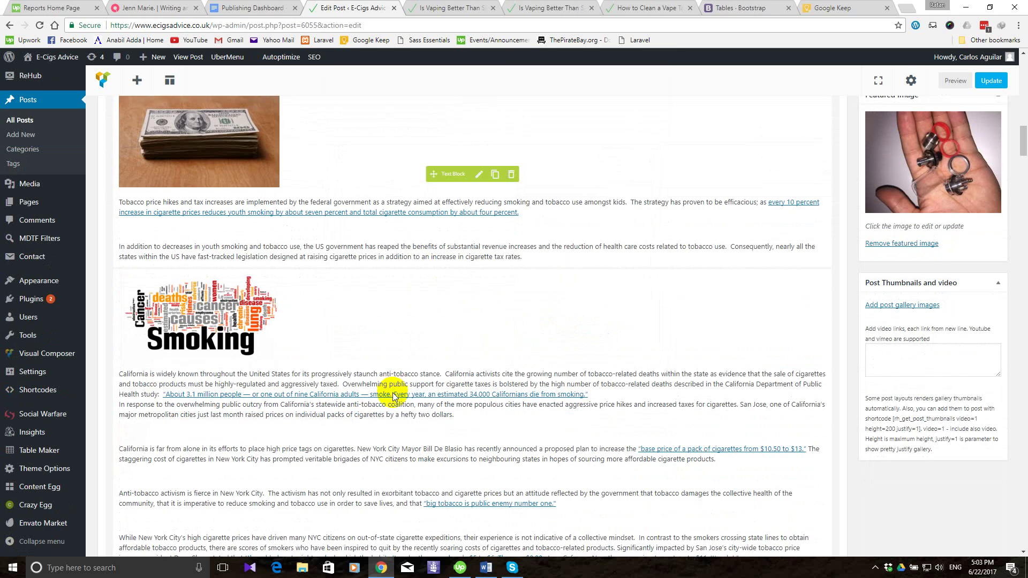
scroll(394, 393, "up", 5)
scroll(393, 394, "up", 15)
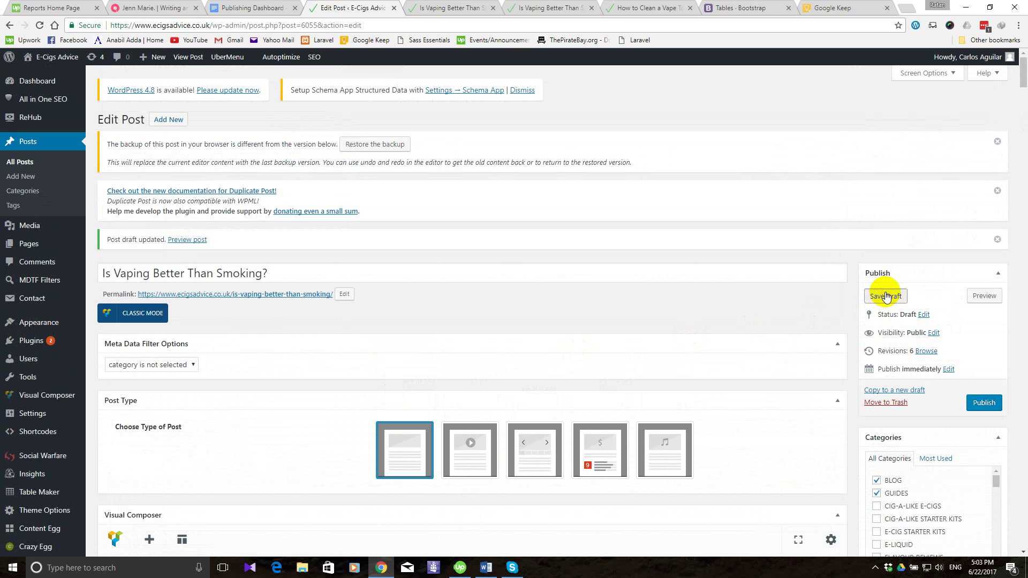
left_click(886, 296)
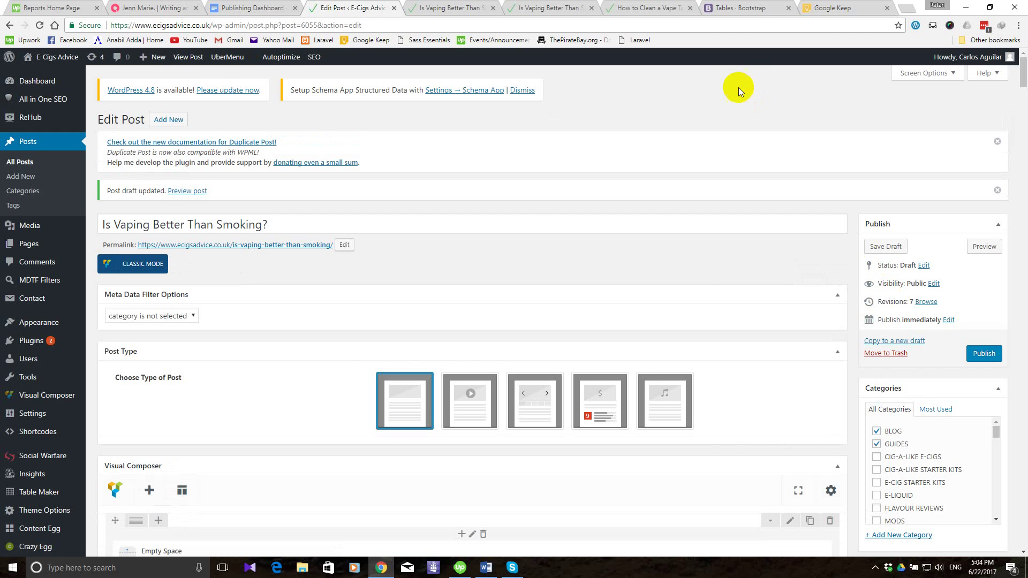
Reload the post preview and check the placement of the dollar bills and smoking word cloud images.
left_click(491, 11)
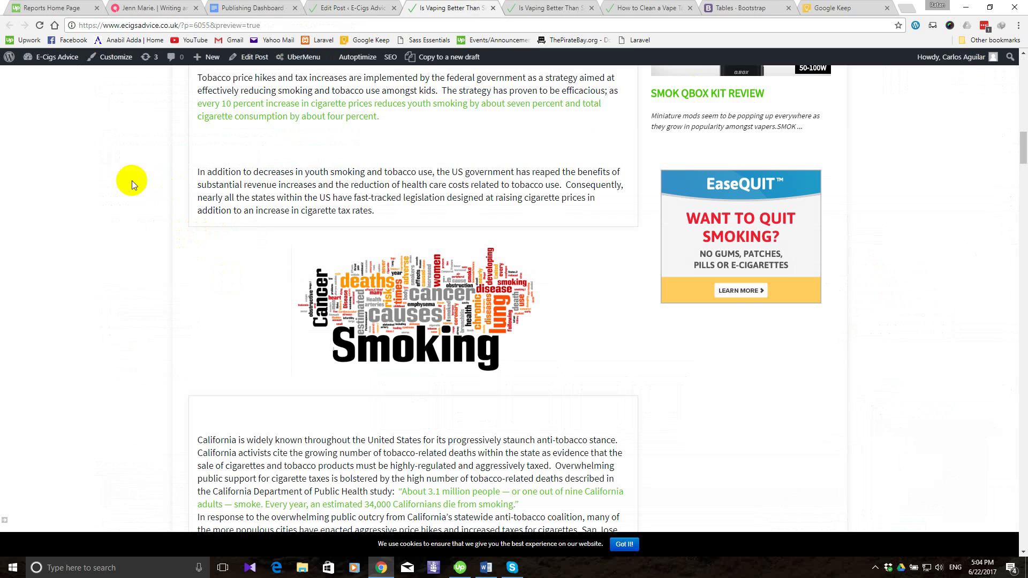
right_click(66, 140)
left_click(91, 173)
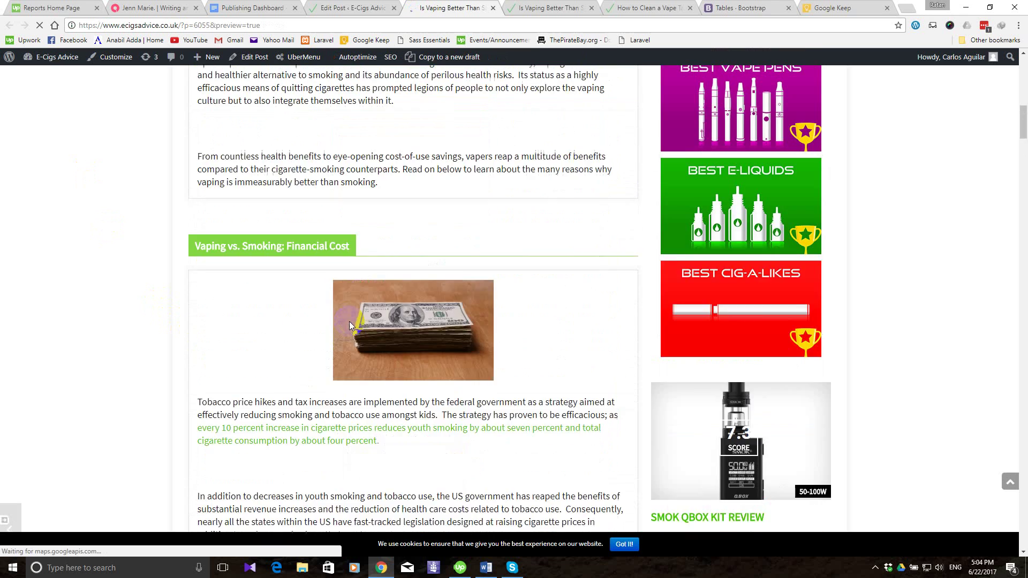
scroll(349, 322, "up", 1)
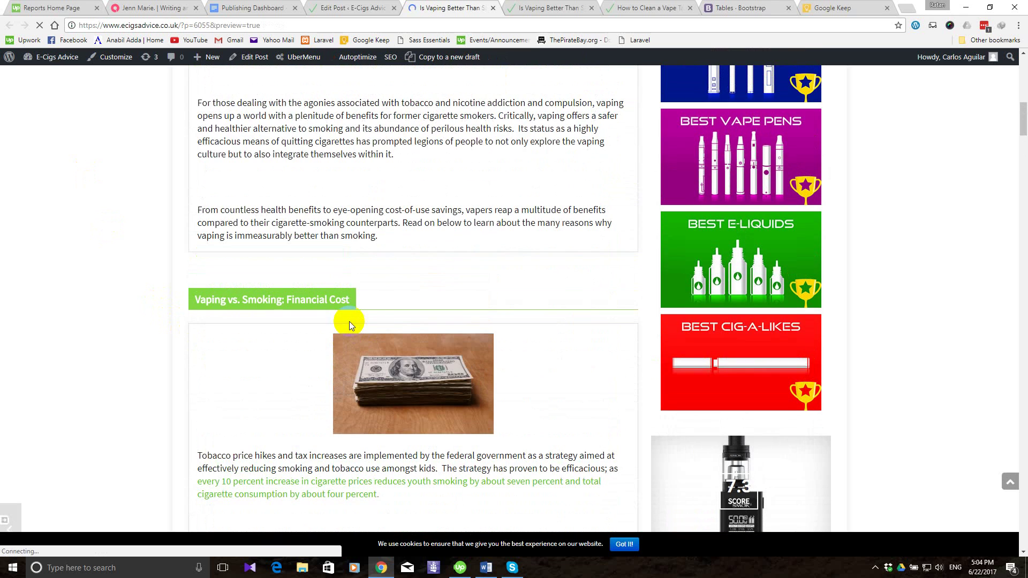
scroll(349, 321, "down", 13)
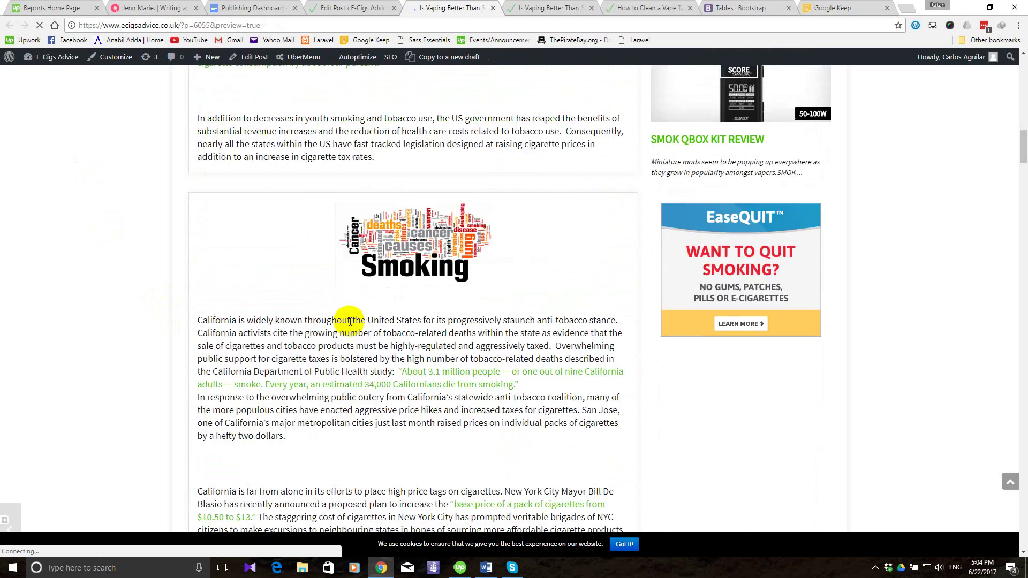
scroll(350, 322, "up", 5)
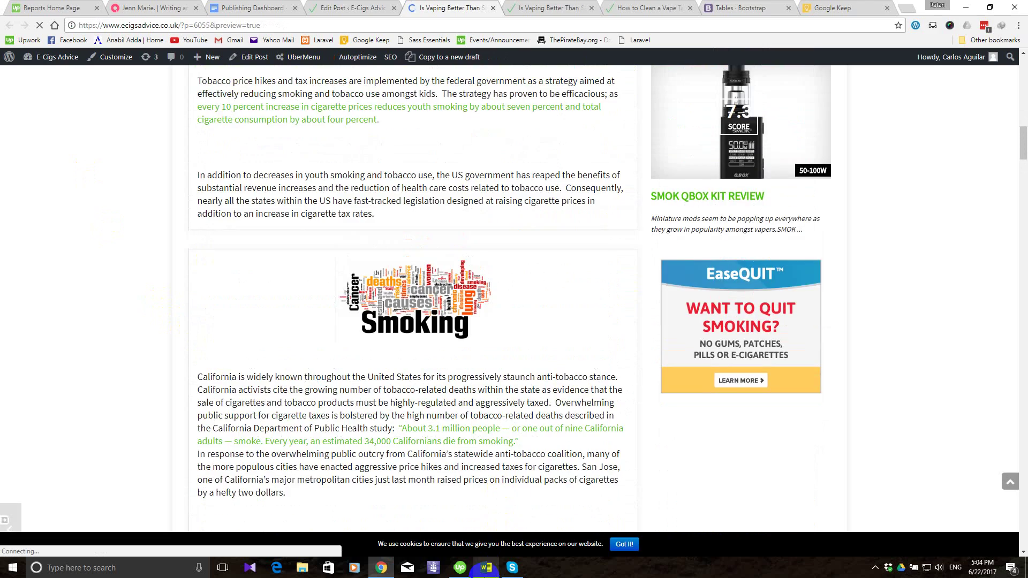
Compare the two images' size and placement in the preview with the original Word document.
left_click(486, 569)
scroll(584, 219, "up", 6)
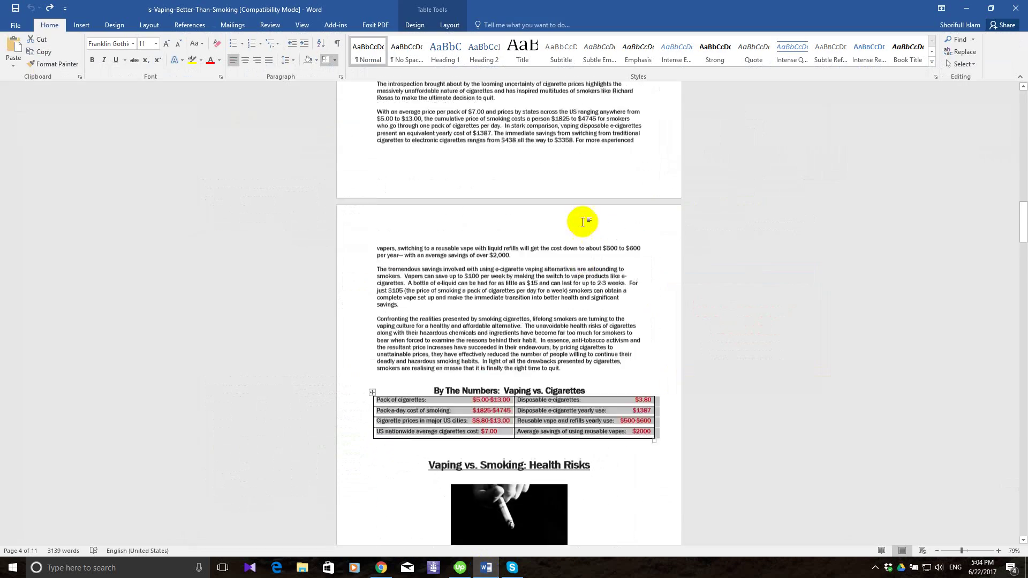
scroll(584, 220, "up", 18)
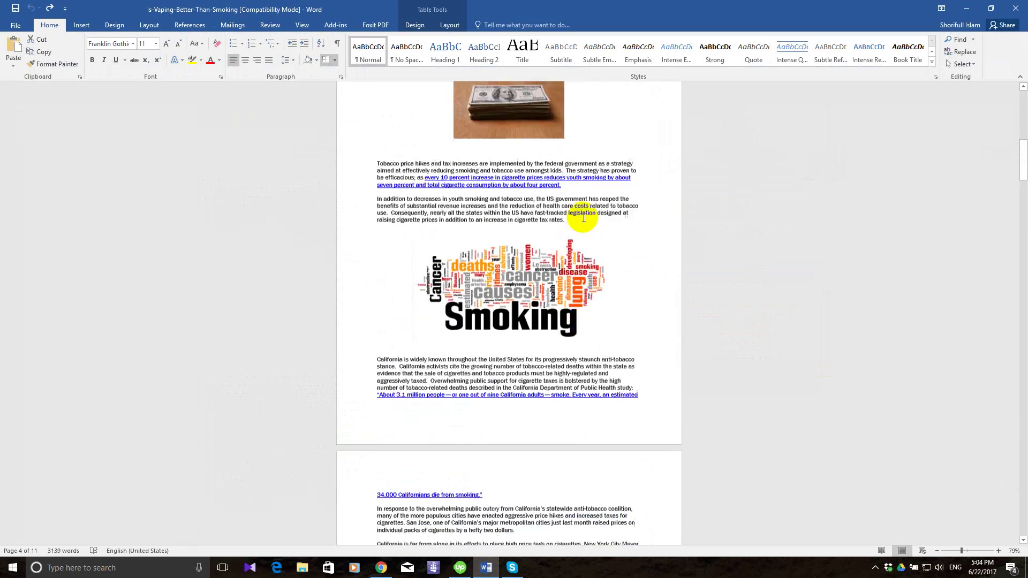
scroll(584, 218, "up", 2)
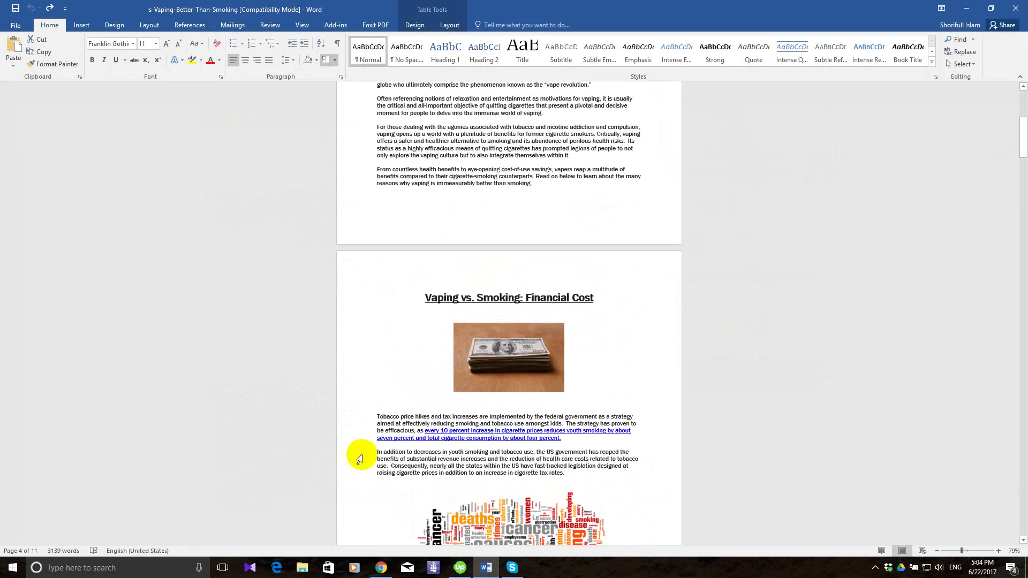
left_click(381, 569)
scroll(306, 333, "up", 5)
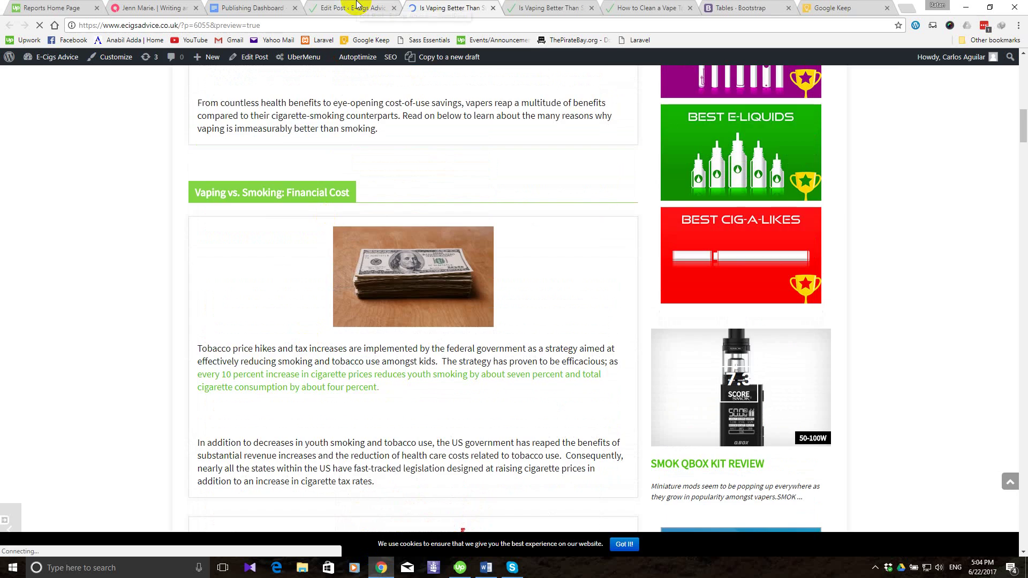
Return to the post editor, reopen the tobacco price hikes text block and select its dollar bills image.
left_click(357, 5)
scroll(241, 429, "down", 12)
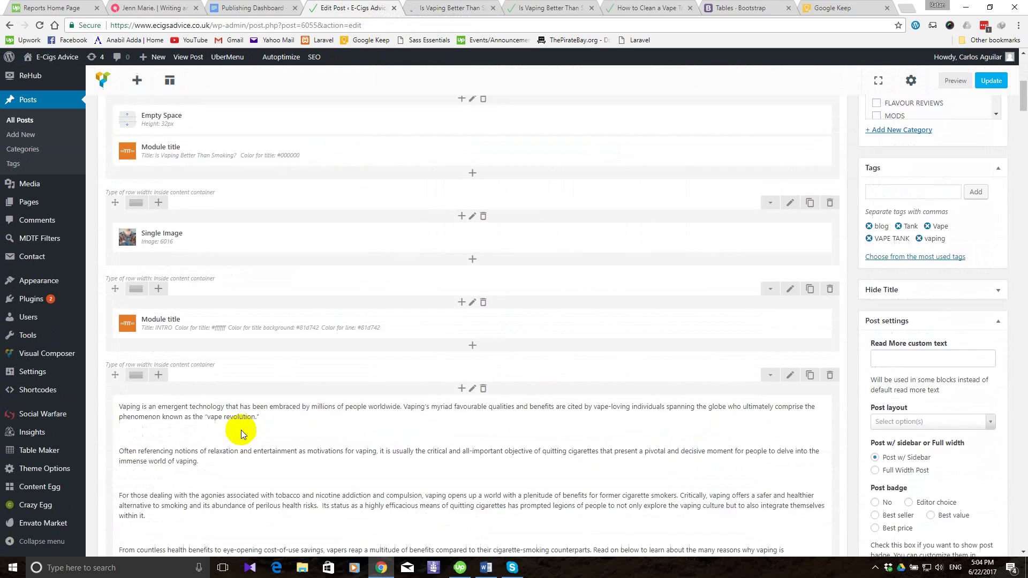
scroll(241, 430, "up", 5)
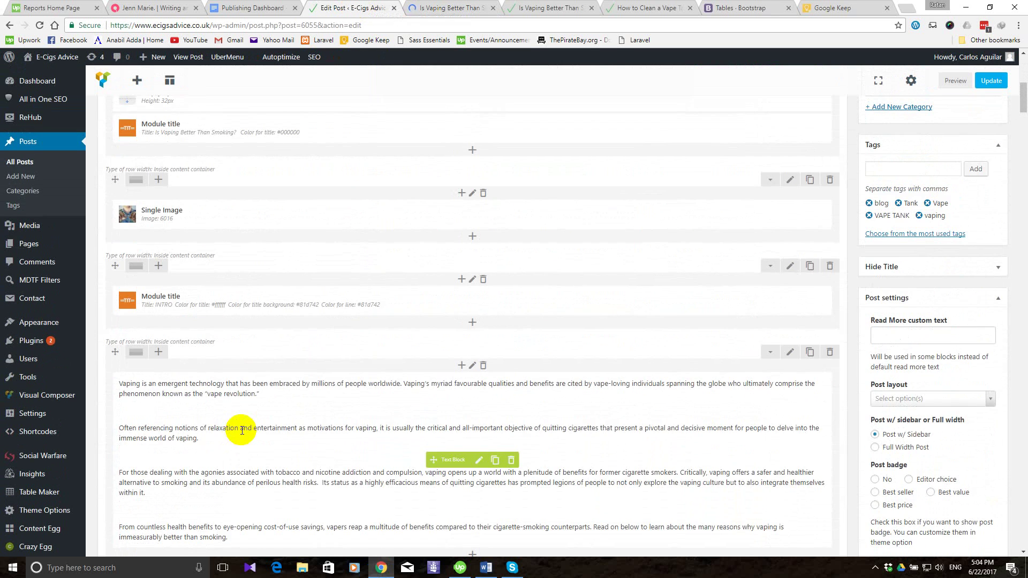
scroll(241, 431, "down", 8)
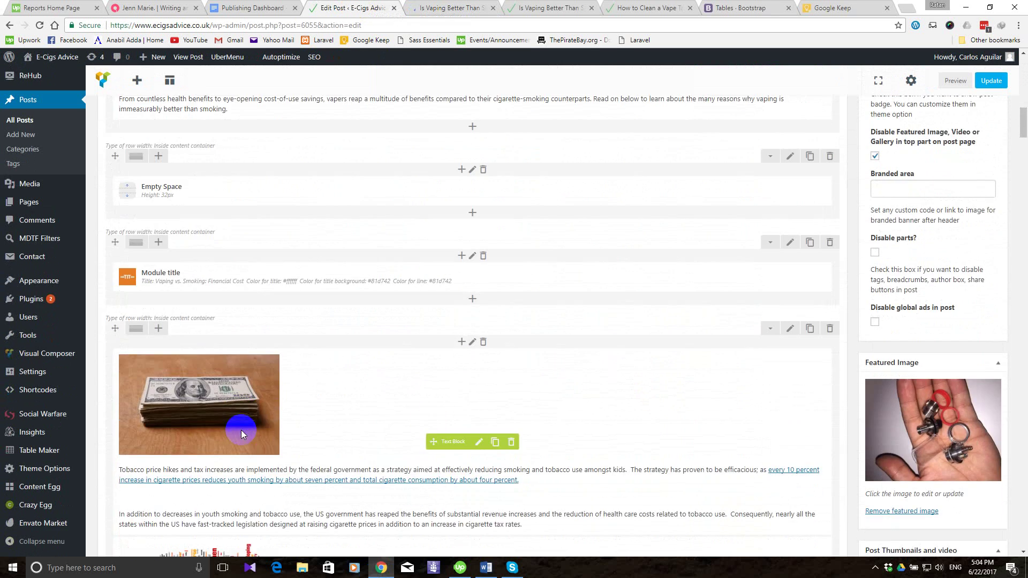
left_click(476, 442)
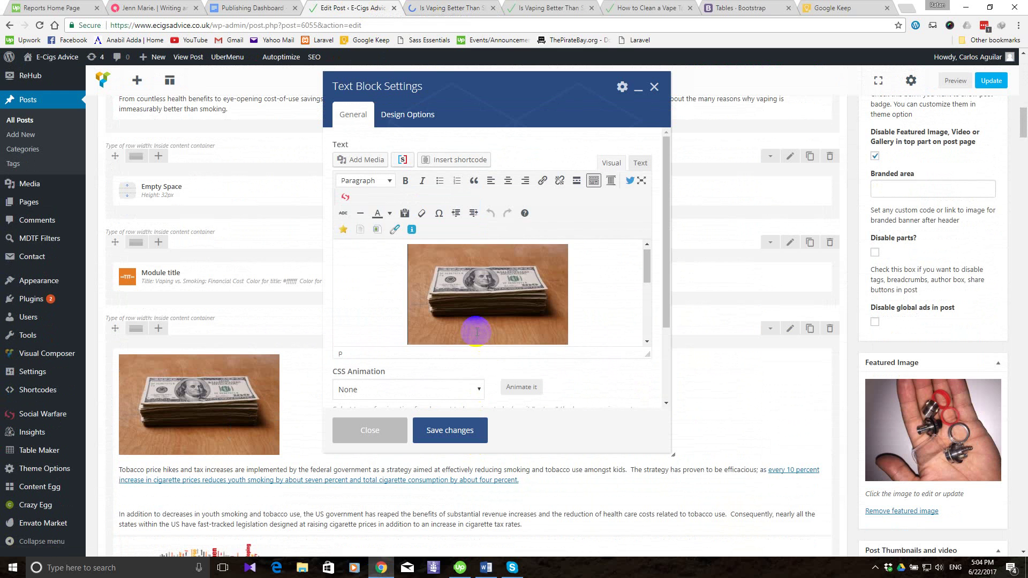
left_click(506, 282)
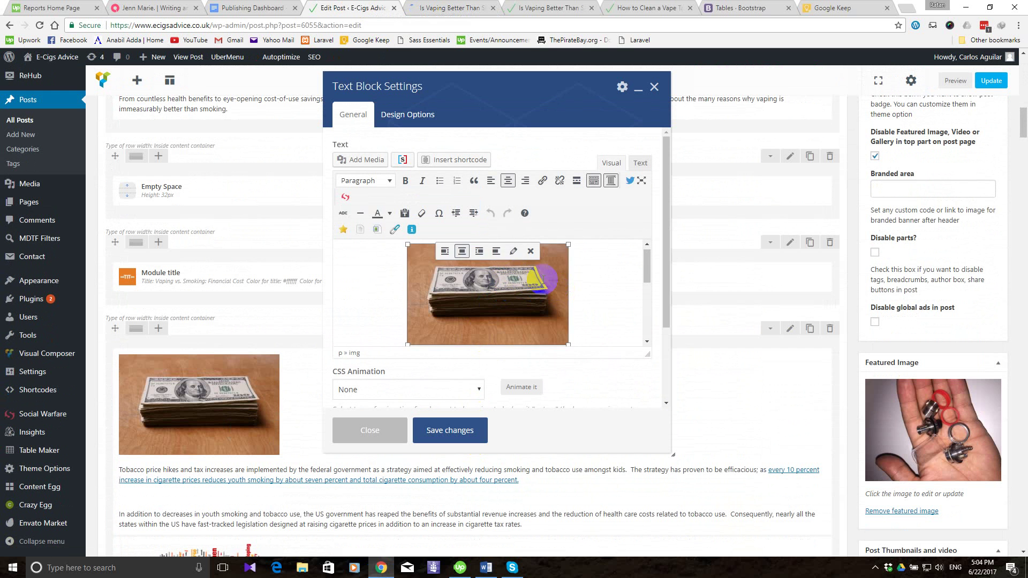
Enlarge the Text Block Settings window downward and bring the whole dollar bills image into view.
scroll(562, 276, "down", 1)
scroll(605, 316, "up", 1)
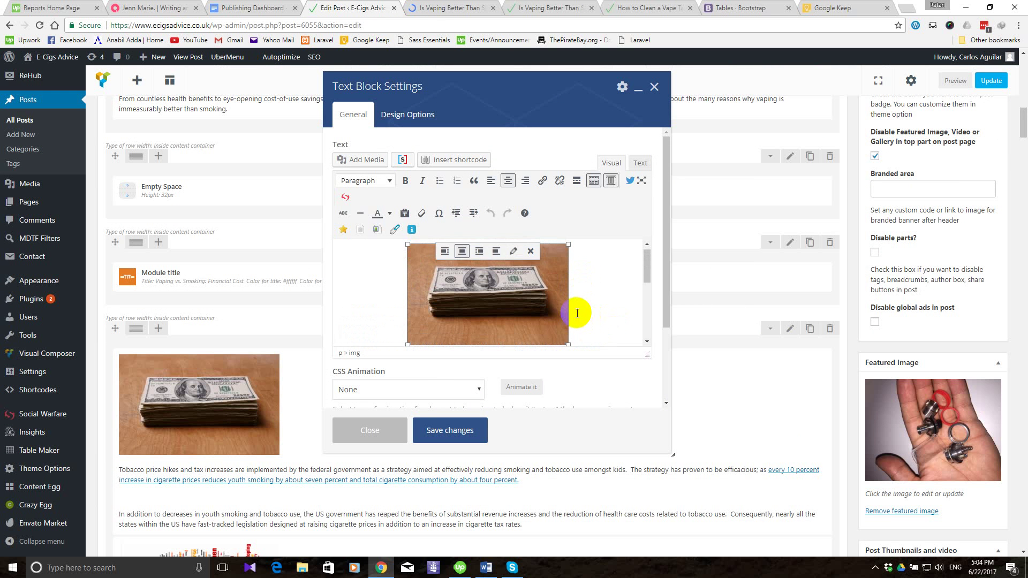
scroll(577, 313, "down", 1)
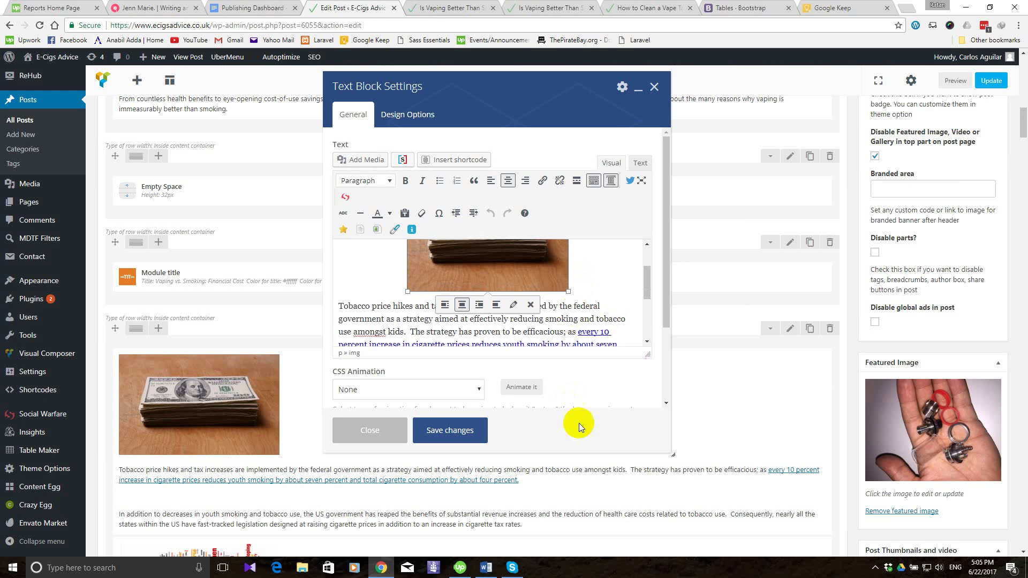
left_click_drag(672, 454, 687, 577)
scroll(578, 284, "up", 2)
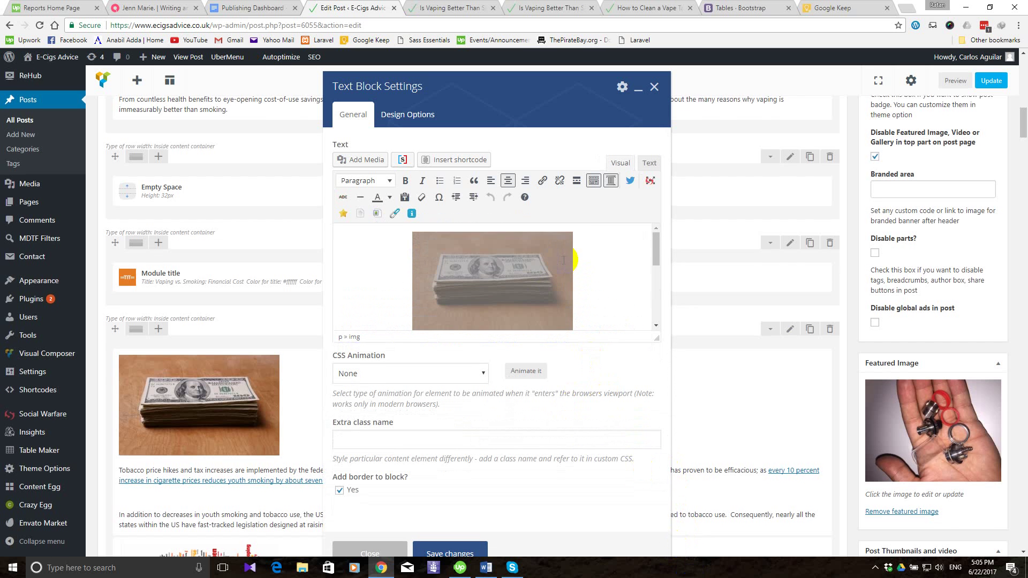
Change the dollar bills image's size class to size-full in the text block's HTML source and return to the visual view.
left_click(564, 260)
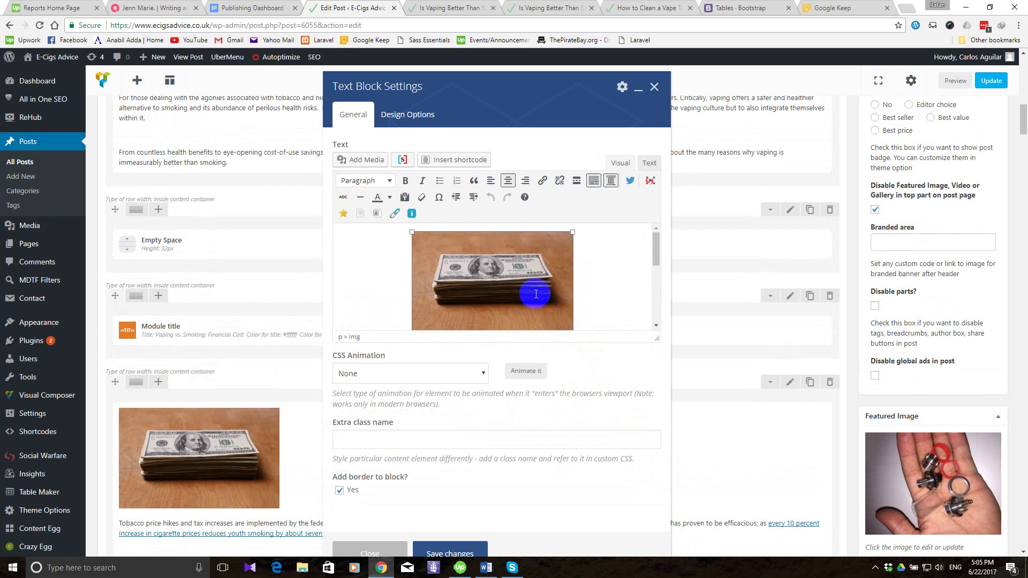
left_click(649, 163)
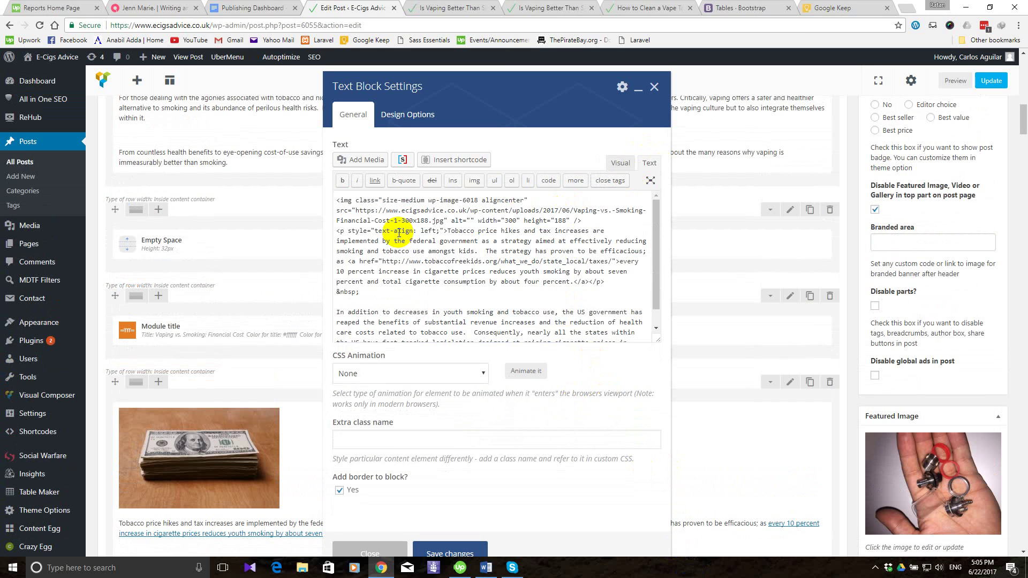
left_click_drag(423, 201, 402, 201)
type("full")
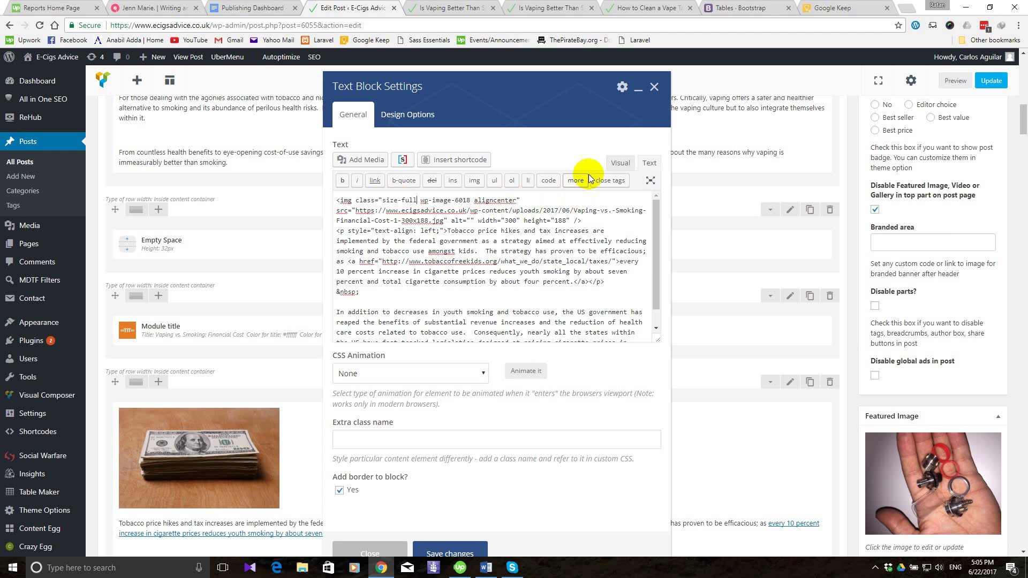
left_click(617, 163)
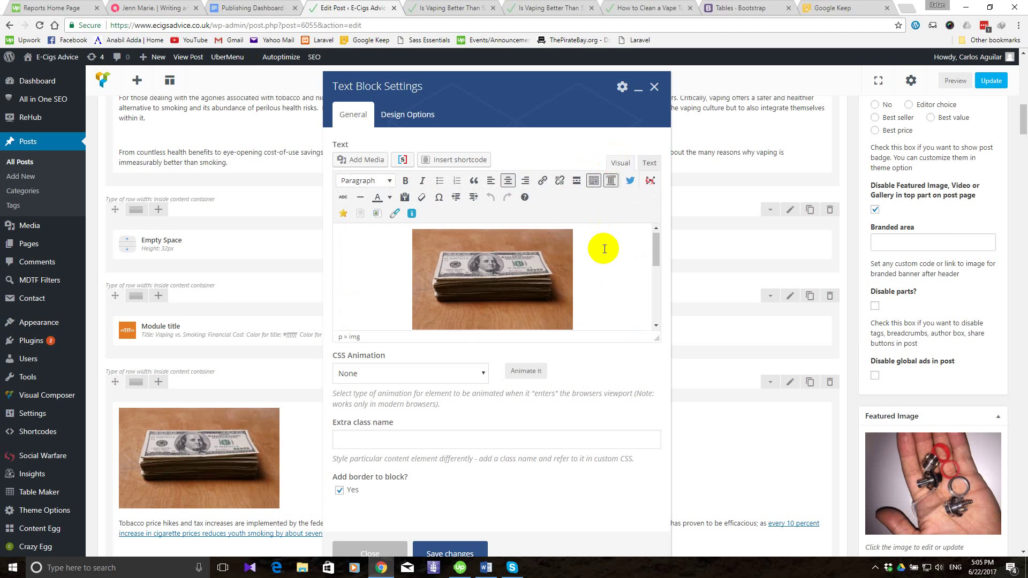
Look over the rest of the tobacco price hikes text and save the text block's changes.
scroll(602, 246, "down", 3)
scroll(604, 249, "up", 1)
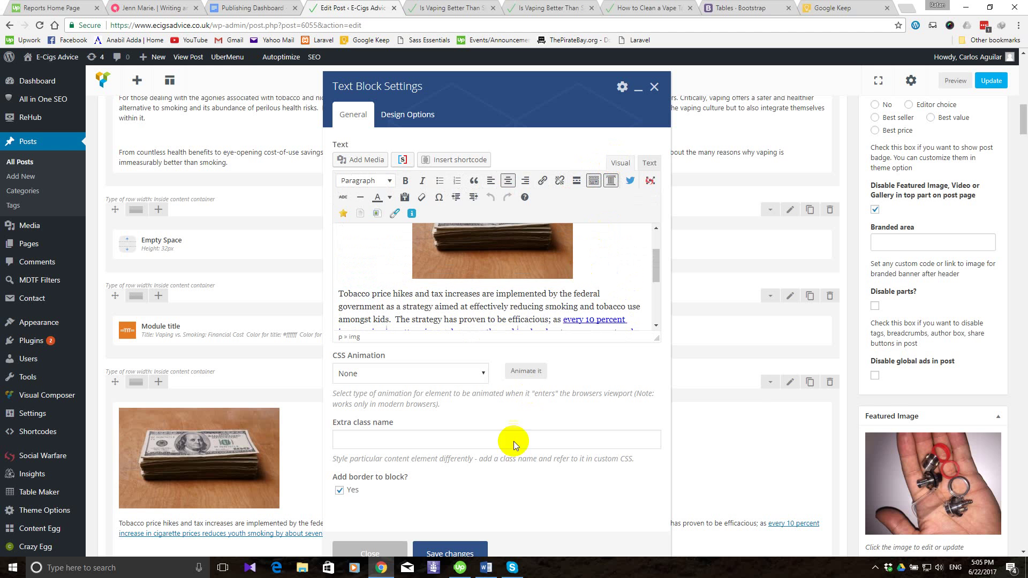
scroll(510, 452, "down", 4)
scroll(616, 311, "down", 4)
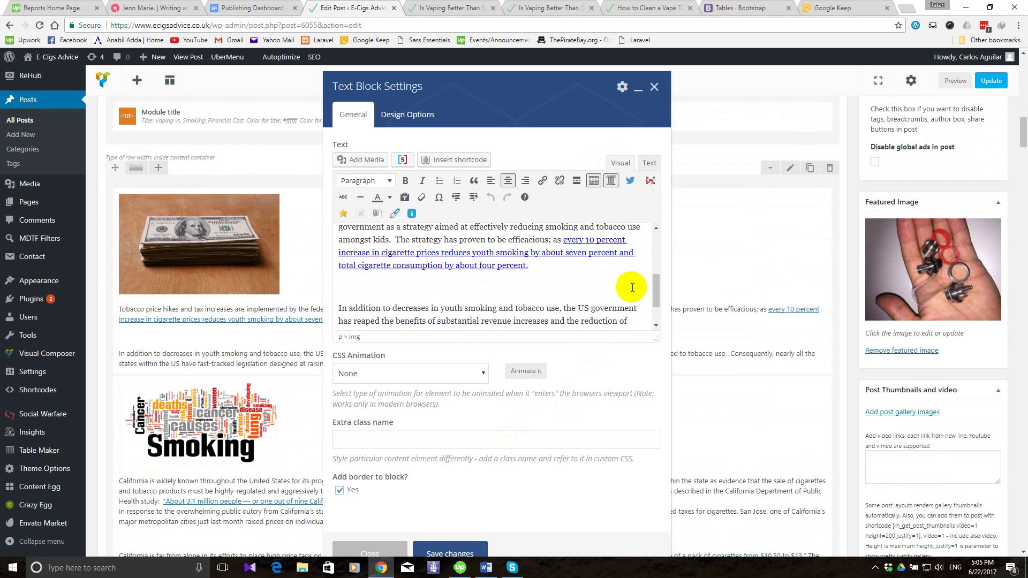
scroll(626, 381, "down", 3)
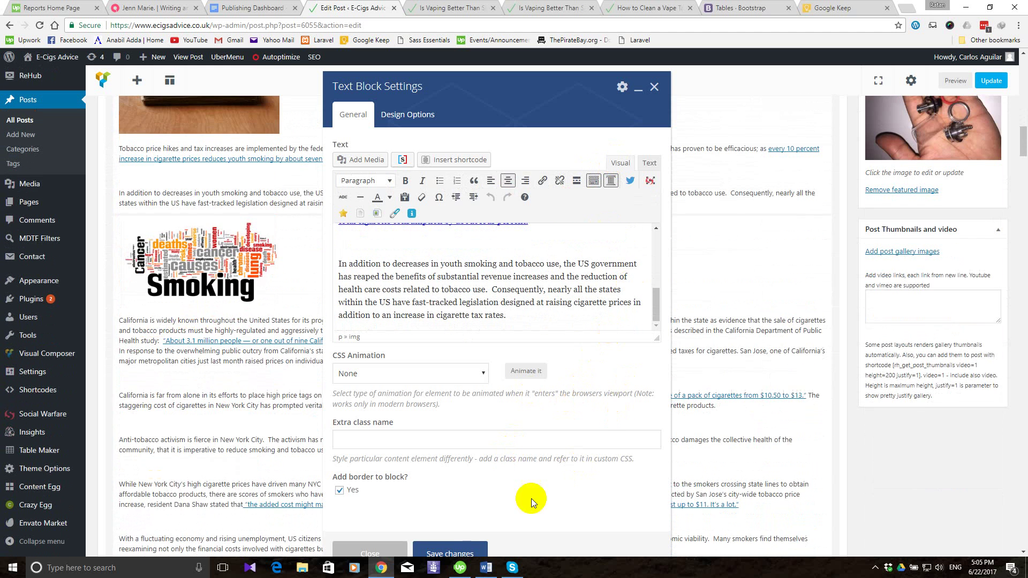
left_click(464, 556)
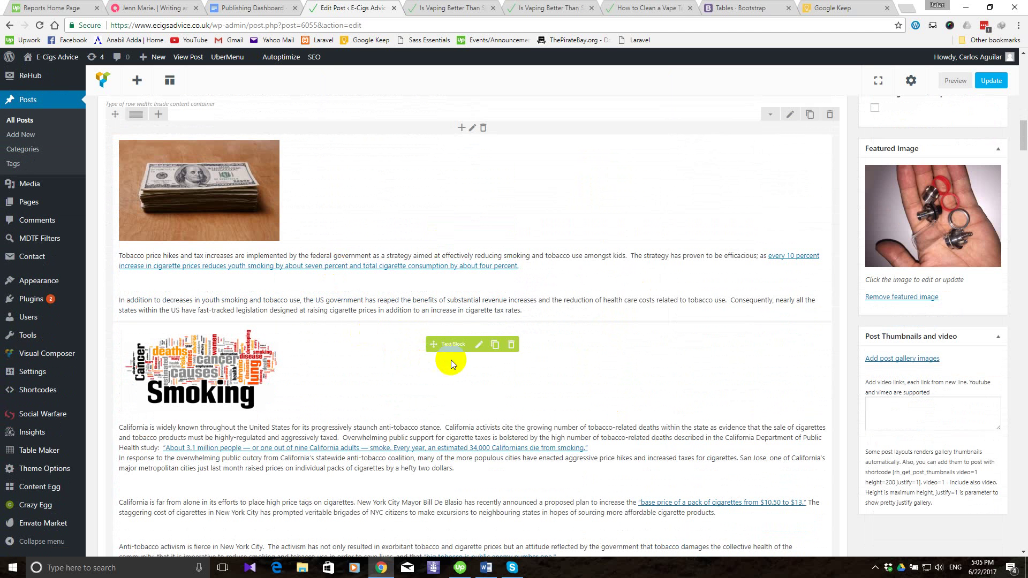
Open the smoking word cloud text block, set its image's size class to size-full in the HTML source, and save the changes.
left_click(480, 345)
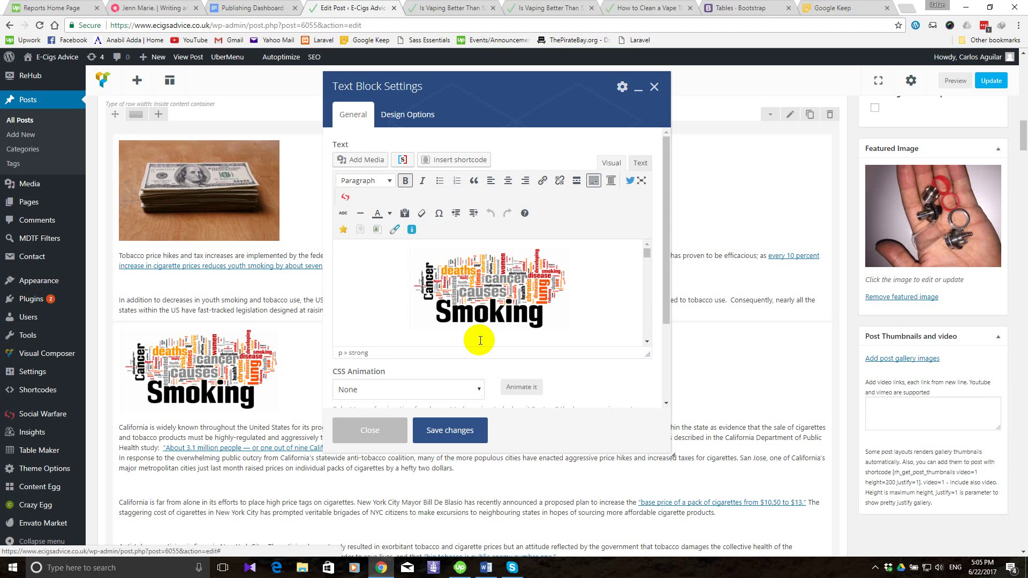
left_click(640, 162)
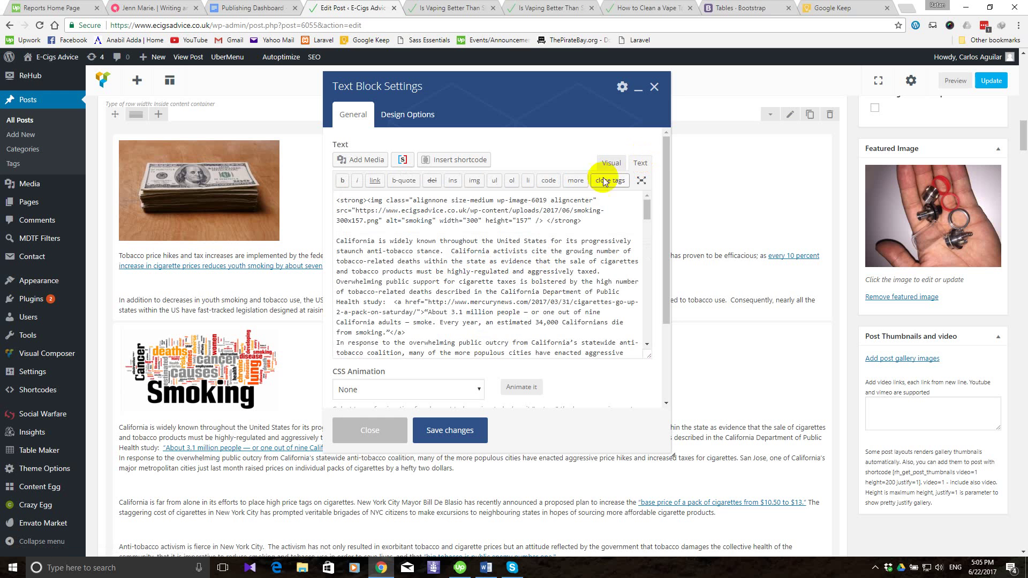
left_click_drag(494, 200, 472, 201)
type("full")
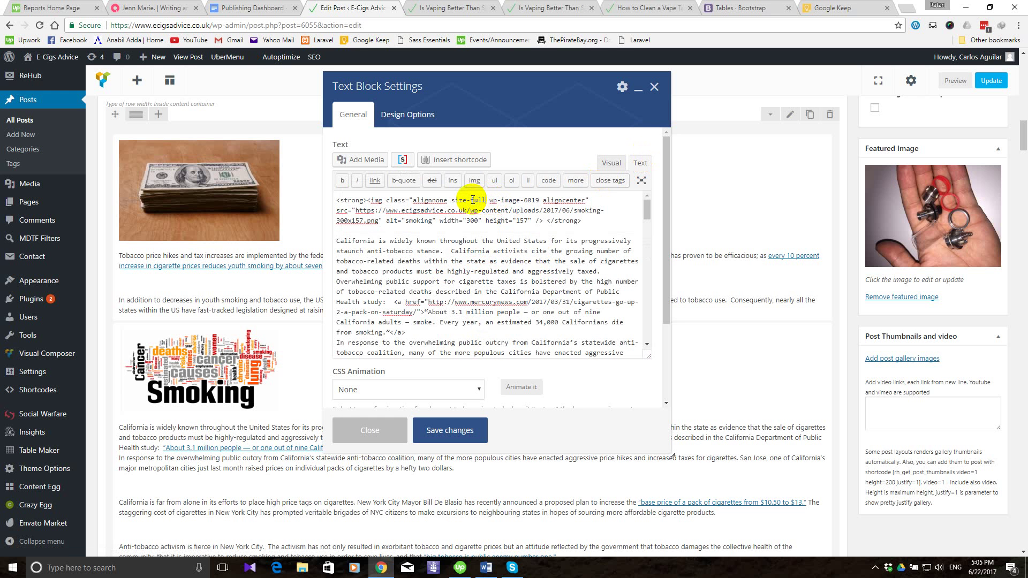
left_click(465, 432)
Save the post as a draft with the edited image classes.
scroll(349, 375, "up", 6)
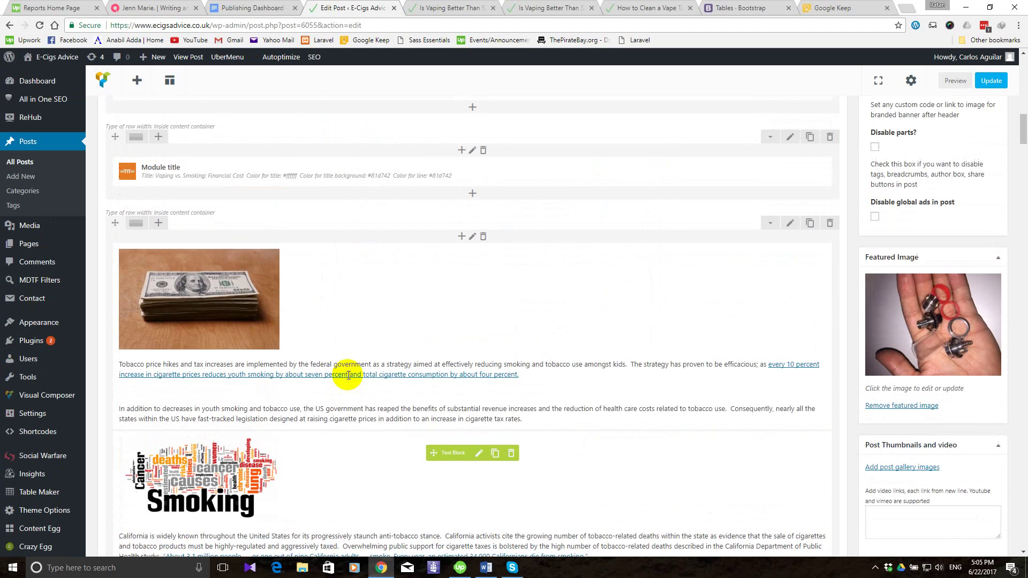
scroll(346, 374, "up", 5)
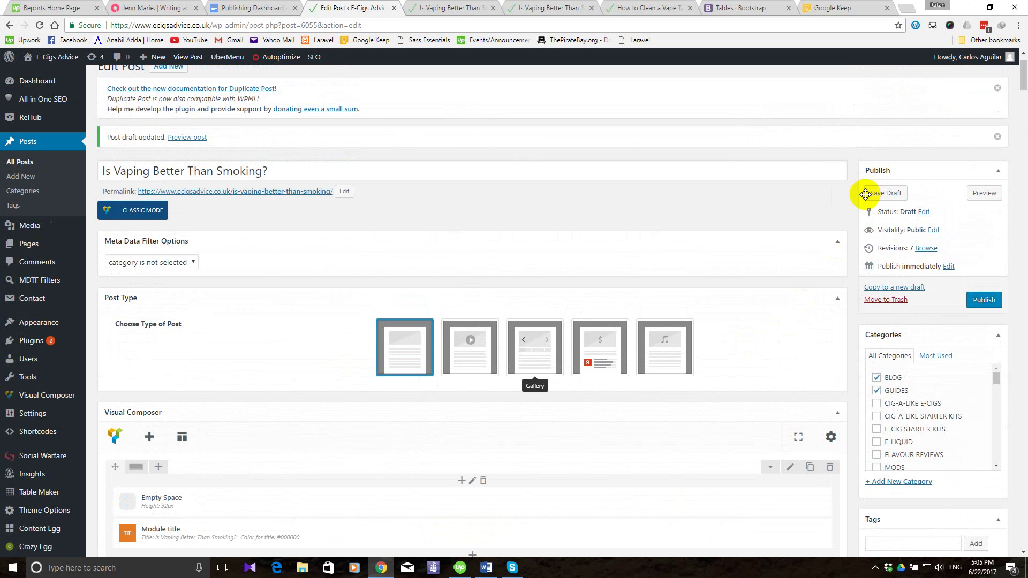
left_click(886, 193)
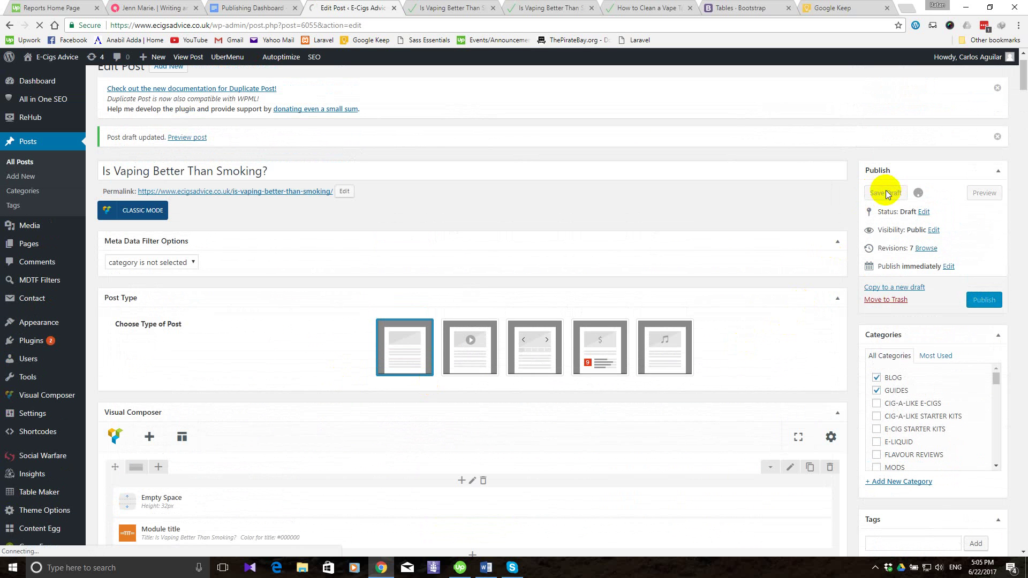
Switch to the post preview and find the dollar bills image under Vaping vs. Smoking: Financial Cost.
left_click(437, 6)
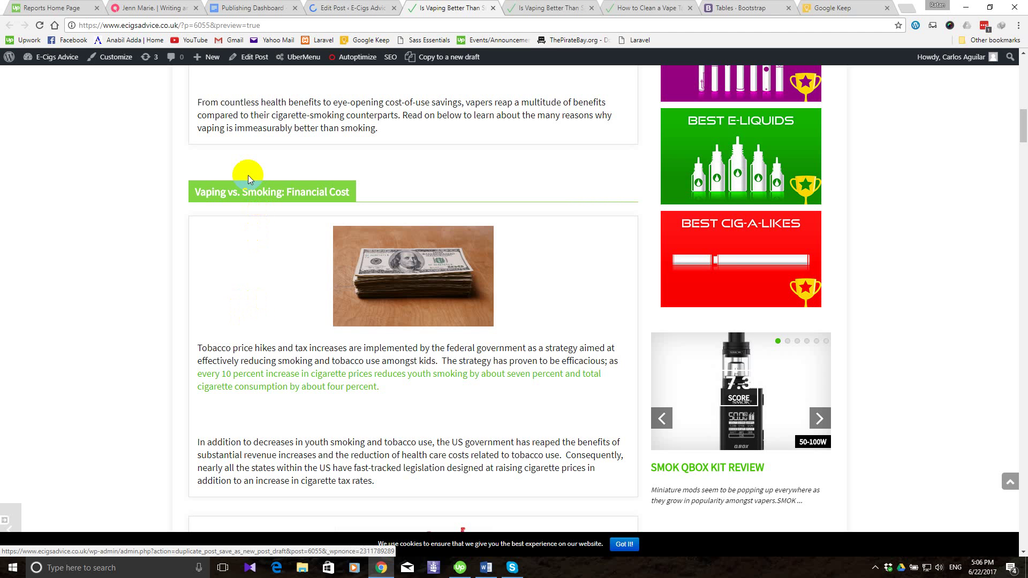
scroll(249, 175, "up", 10)
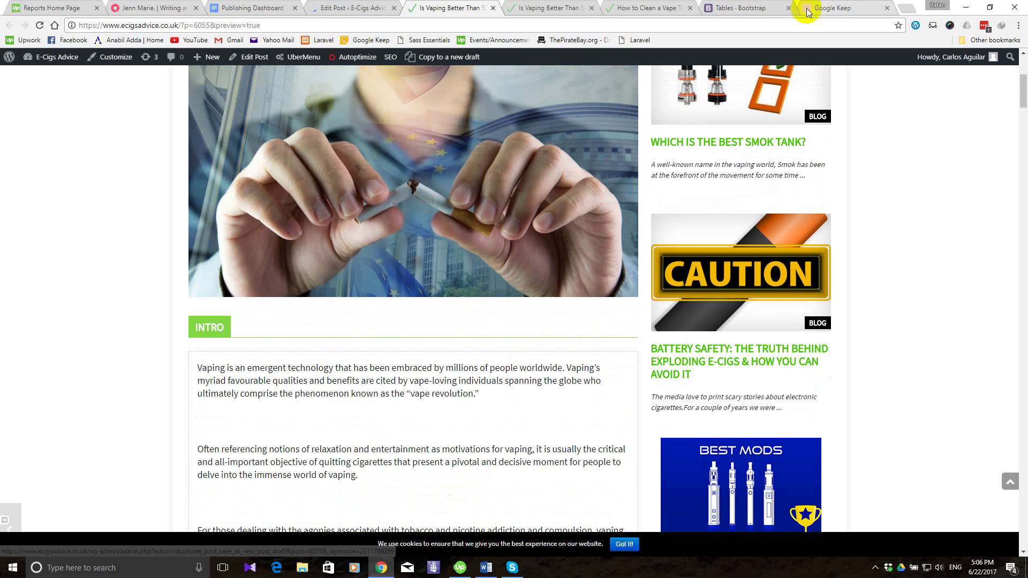
left_click(808, 11)
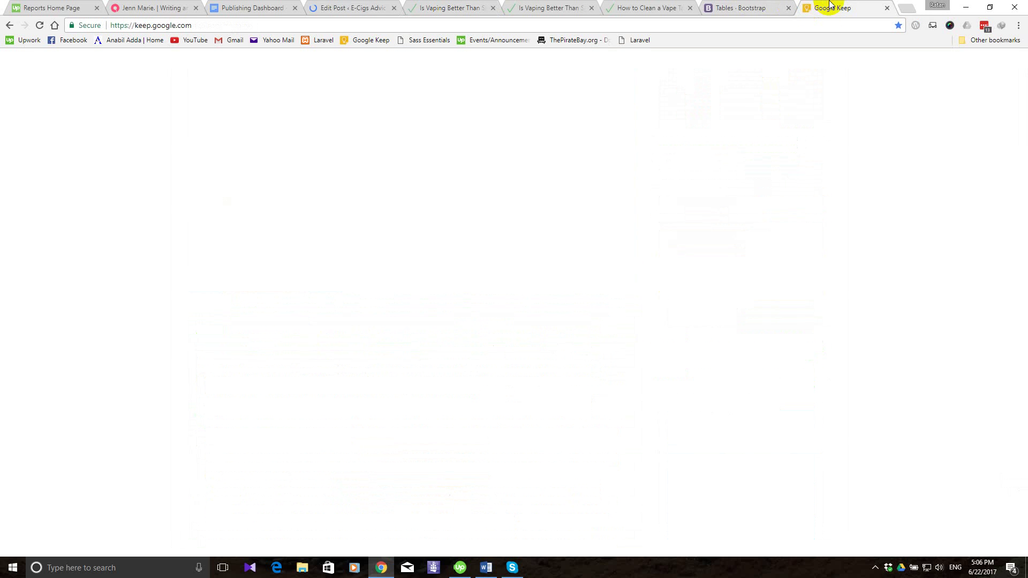
left_click(743, 5)
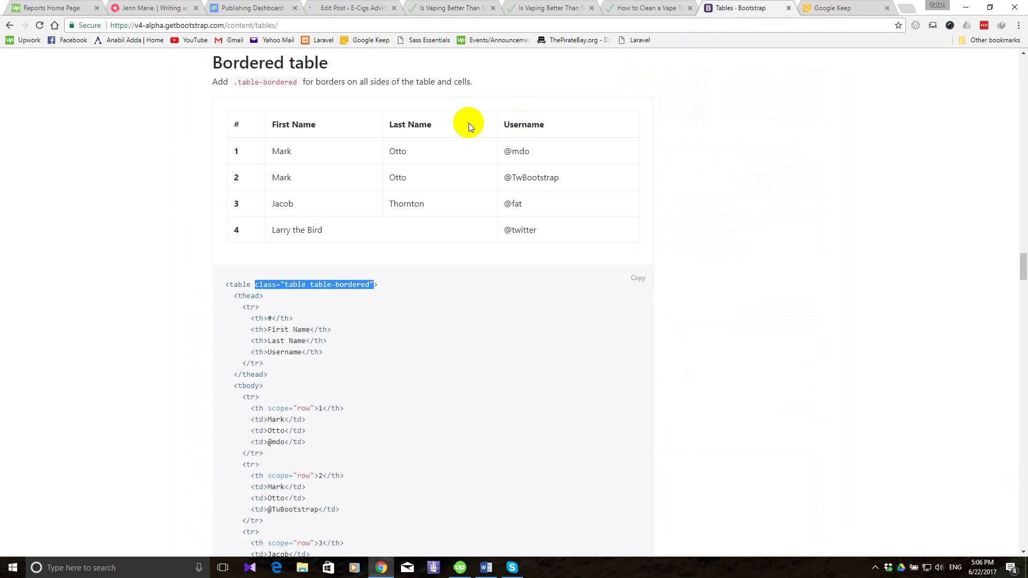
left_click(342, 7)
left_click(436, 8)
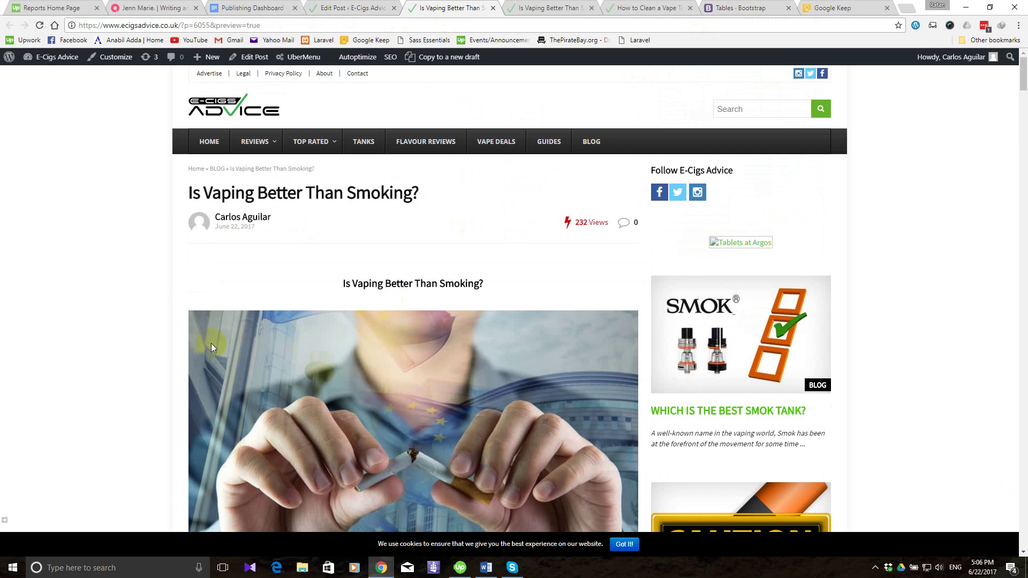
scroll(211, 343, "down", 15)
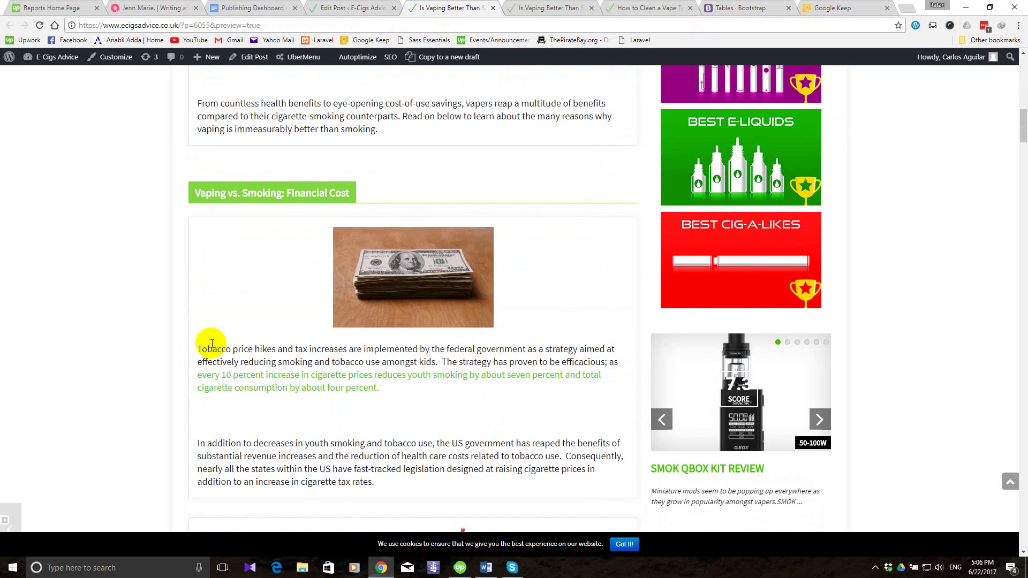
Reload the post preview and check both Financial Cost images and the article down to the By The Numbers section.
left_click(39, 25)
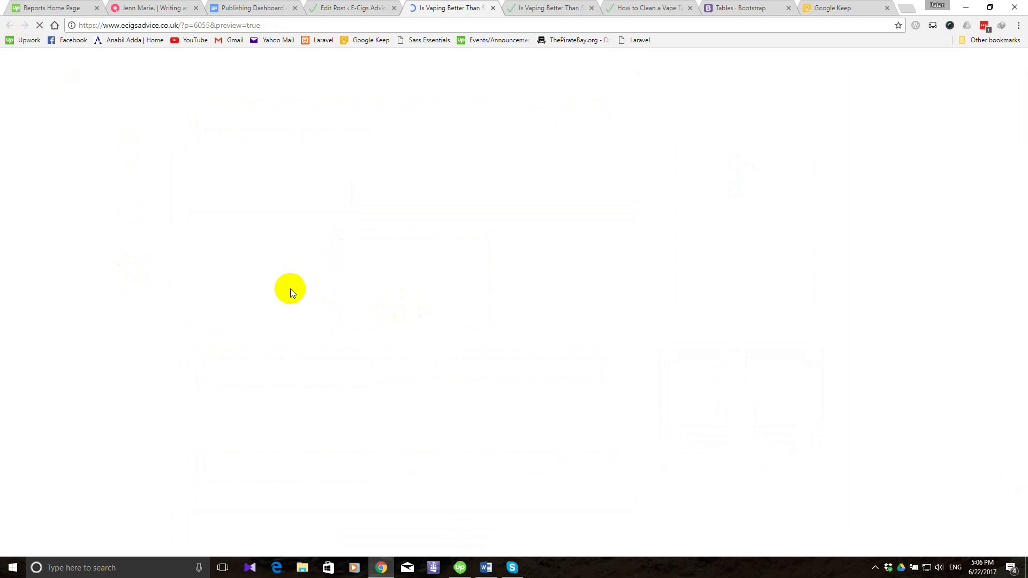
scroll(242, 316, "up", 1)
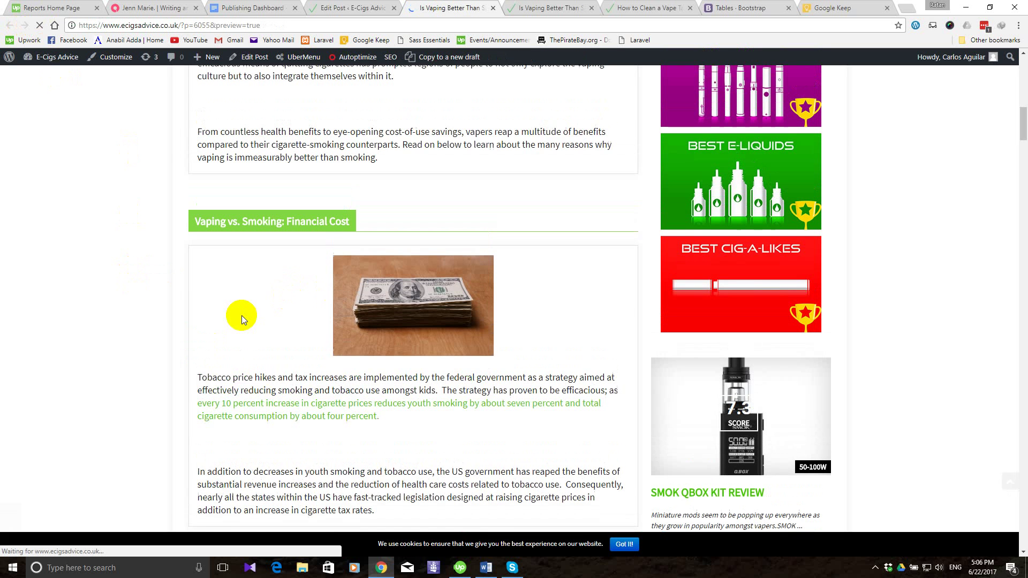
scroll(242, 316, "up", 1)
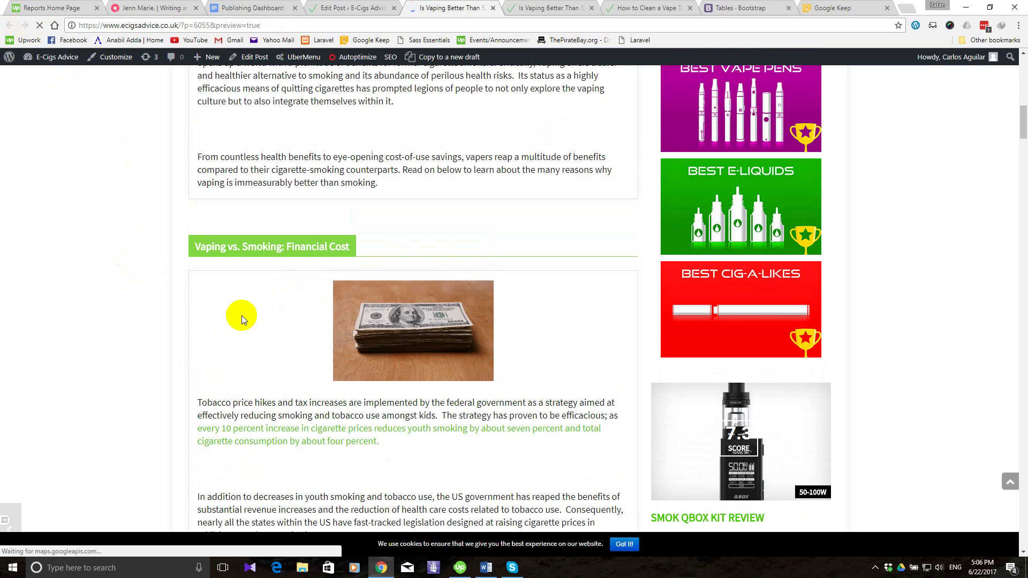
scroll(242, 316, "down", 4)
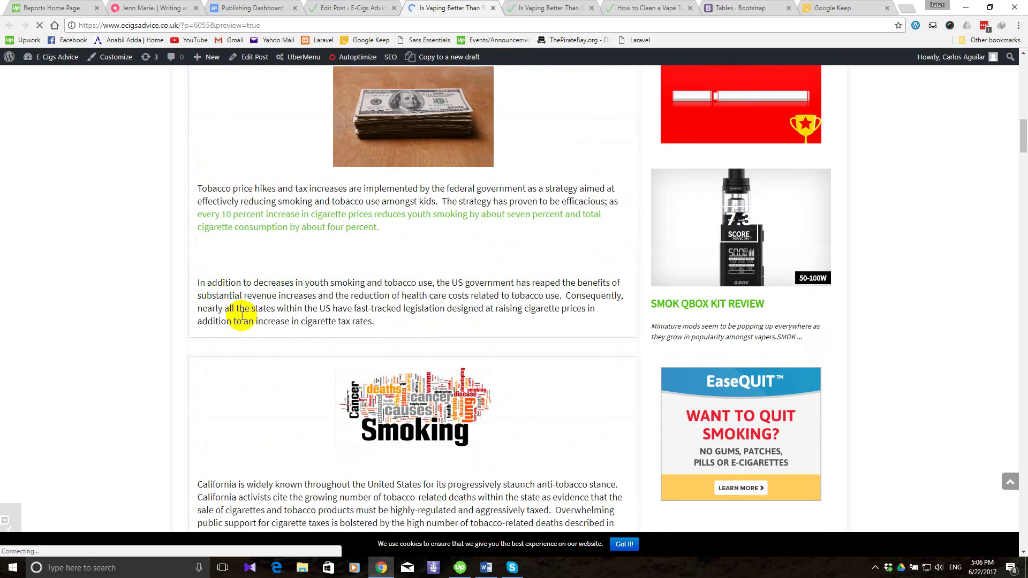
scroll(243, 316, "down", 7)
scroll(242, 316, "down", 20)
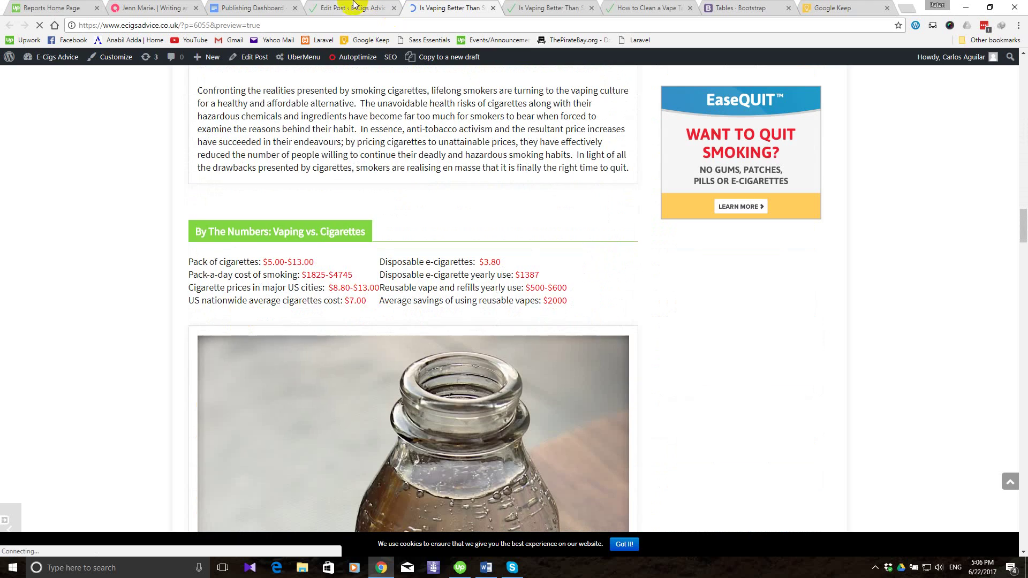
scroll(292, 257, "up", 15)
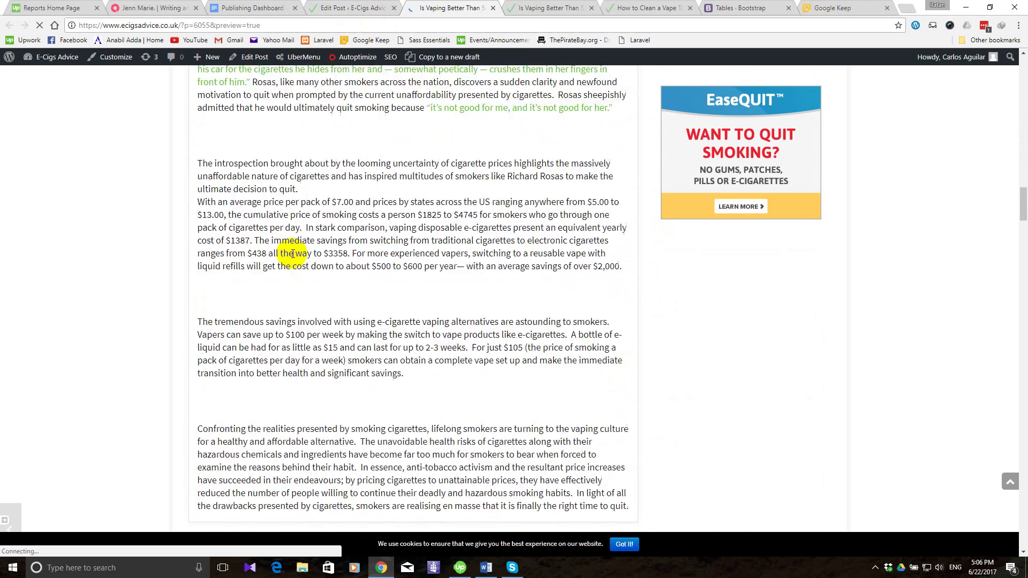
scroll(292, 257, "up", 8)
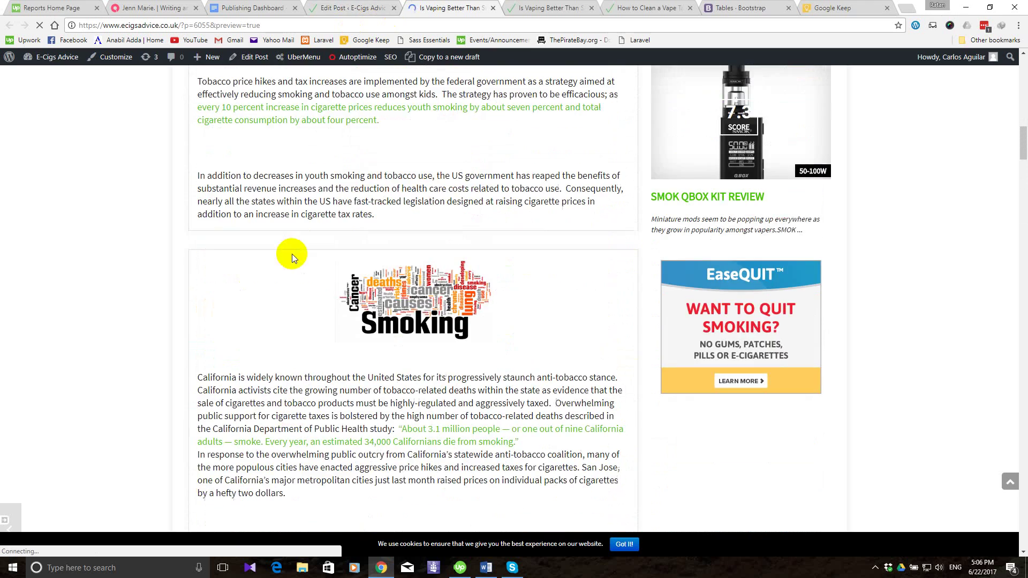
Review the previewed article again from the title through the Financial Cost section, examining image size and text layout.
left_click(367, 8)
left_click(453, 6)
scroll(367, 373, "up", 1)
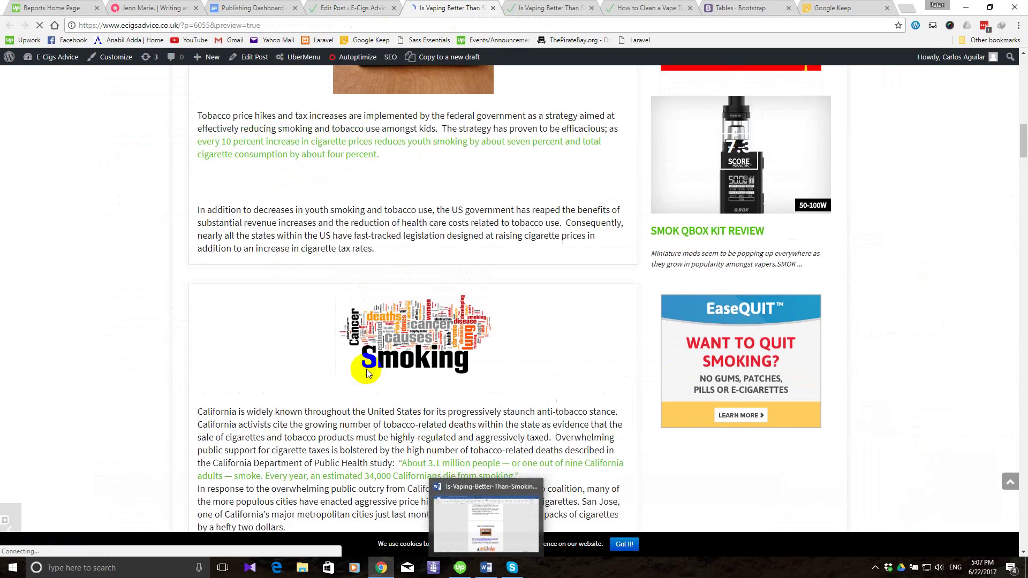
scroll(367, 373, "up", 15)
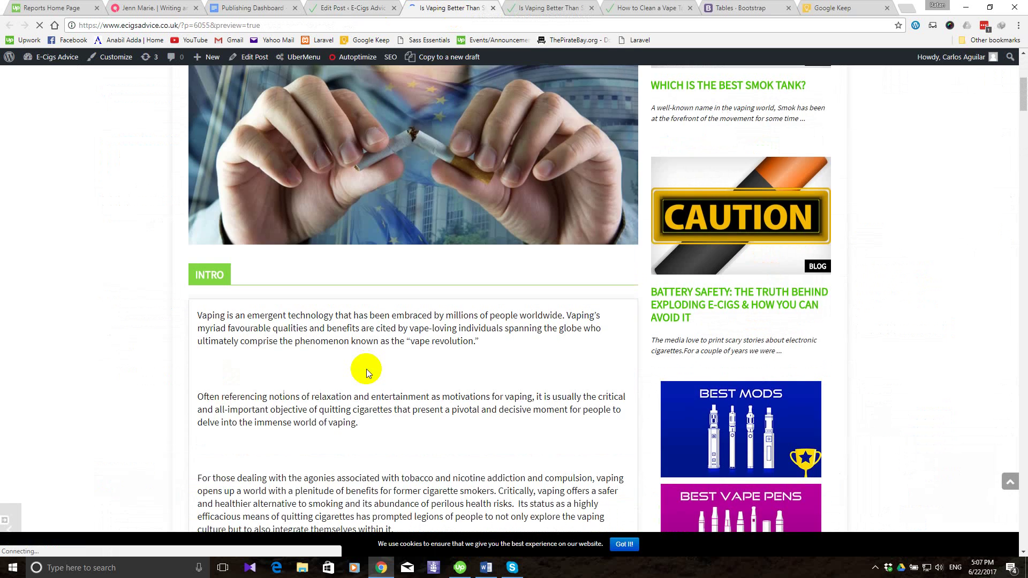
scroll(367, 368, "down", 9)
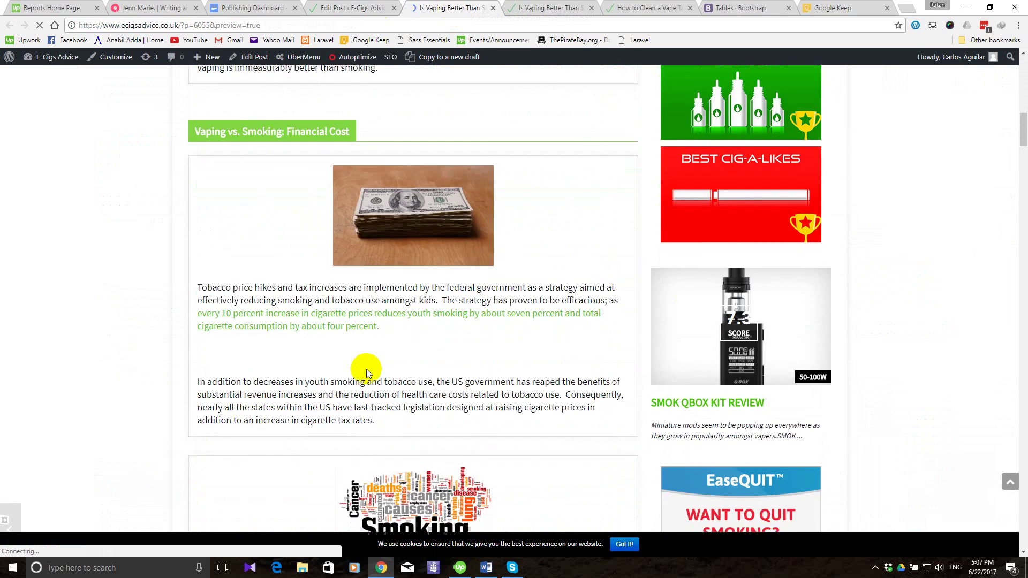
scroll(366, 373, "down", 6)
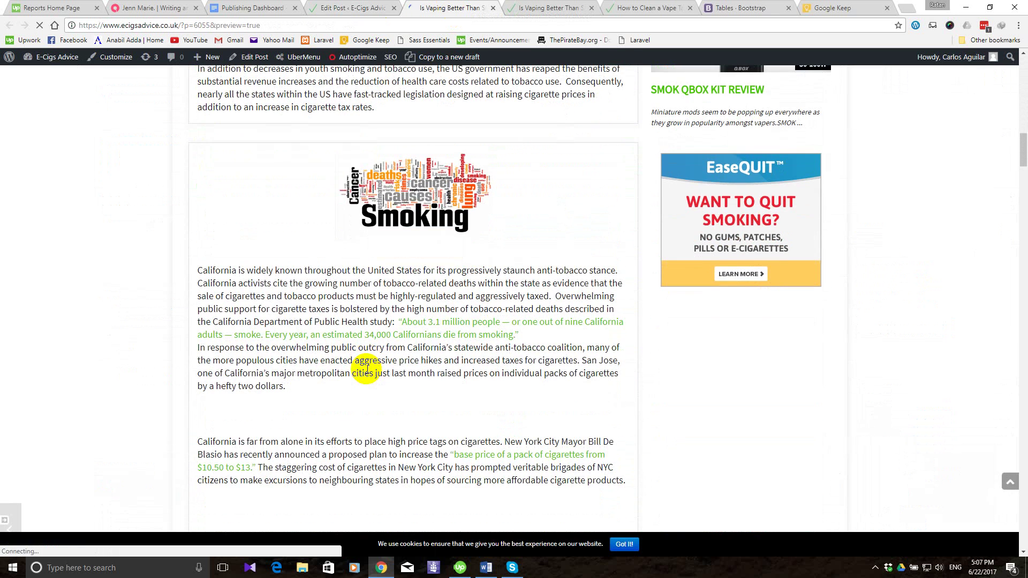
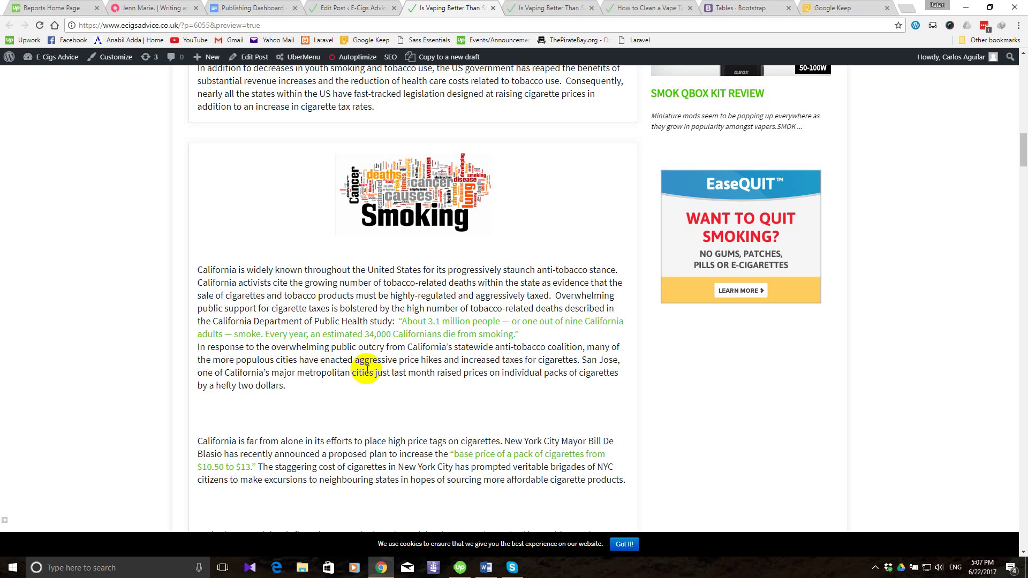
scroll(367, 369, "up", 15)
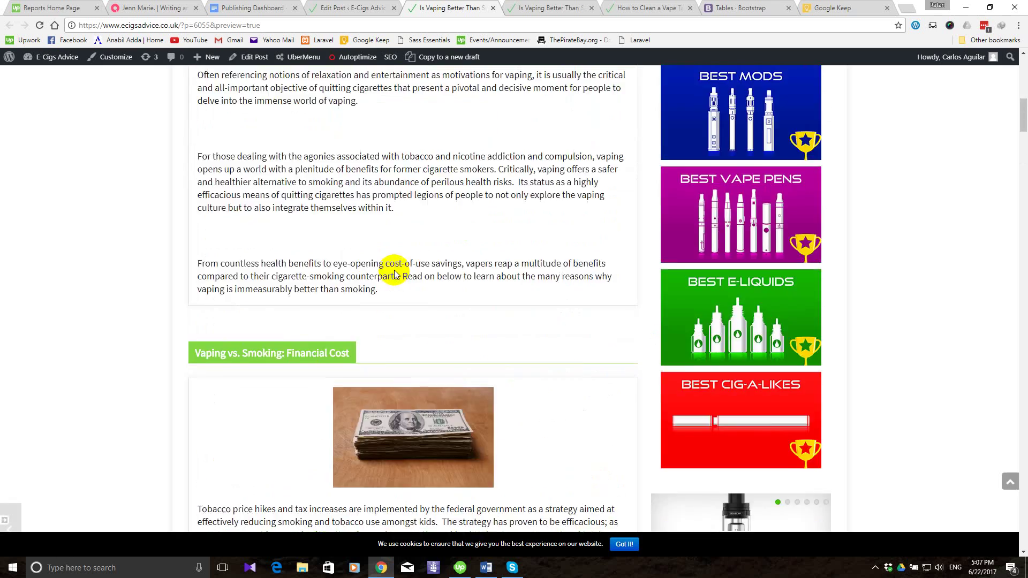
scroll(394, 270, "up", 3)
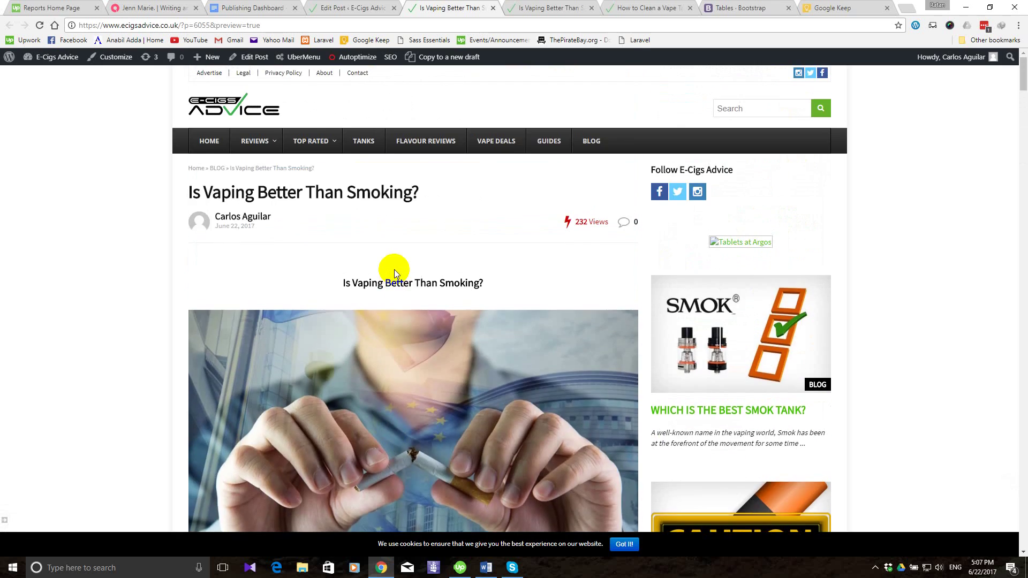
scroll(394, 269, "down", 15)
scroll(394, 269, "down", 20)
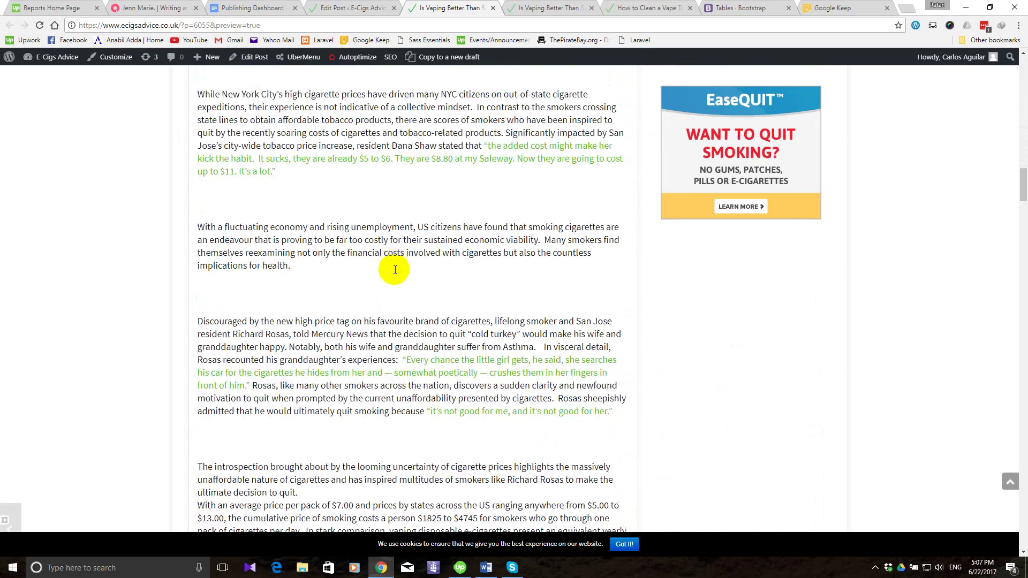
Review the previewed article from the Financial Cost text through the By The Numbers table to the h2O bottle image.
scroll(395, 269, "down", 5)
scroll(394, 269, "up", 12)
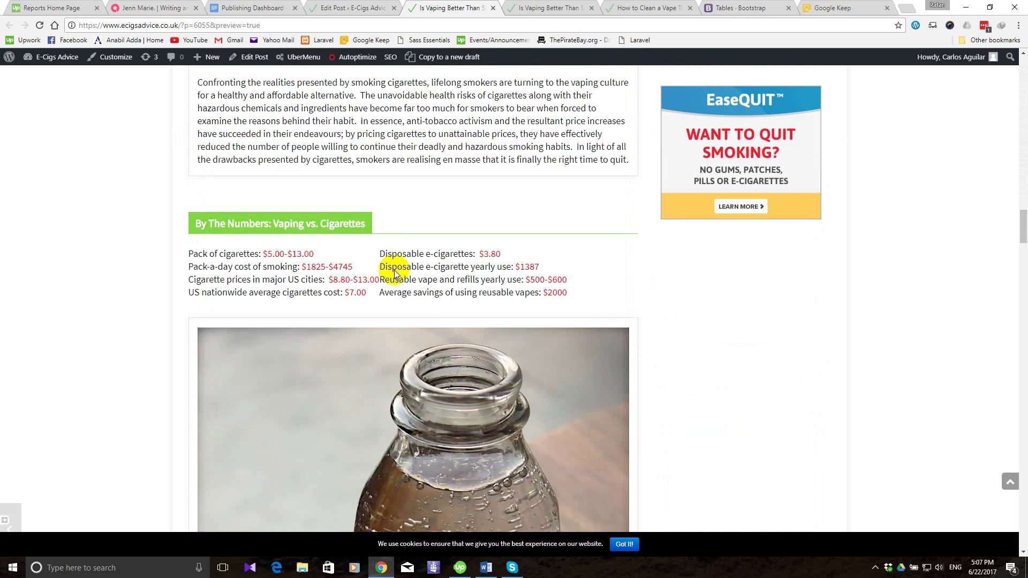
scroll(394, 269, "down", 7)
scroll(394, 270, "down", 9)
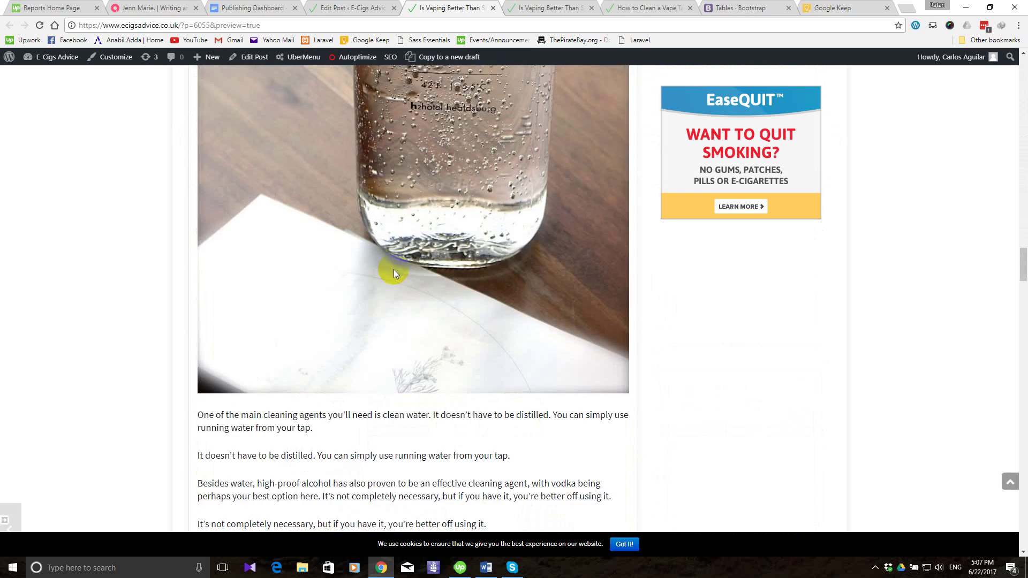
scroll(394, 270, "up", 4)
scroll(394, 270, "up", 3)
scroll(394, 270, "down", 5)
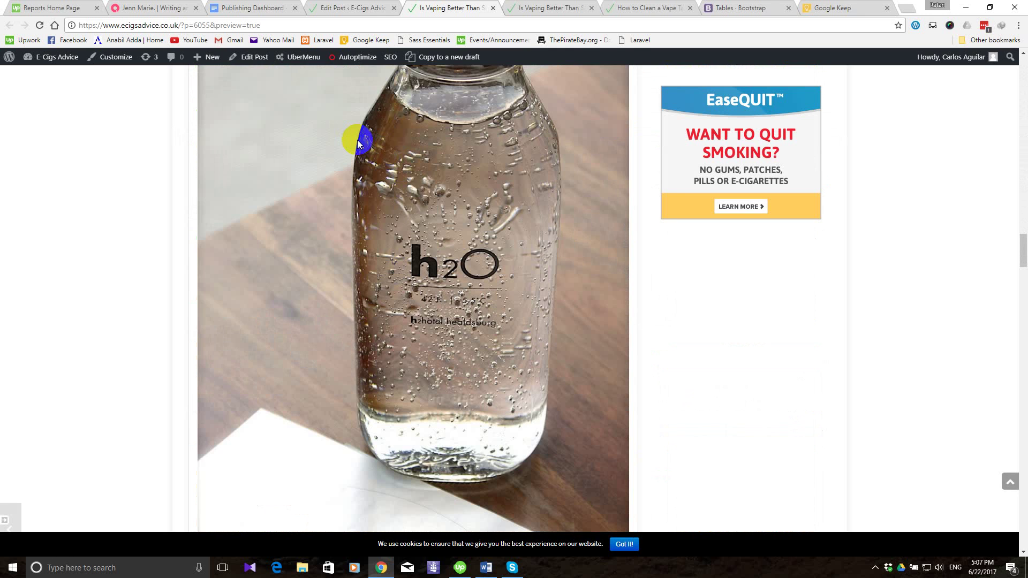
scroll(358, 141, "up", 6)
Return to the post editor, inspect the size-full class in the h2O bottle image's HTML, and save its text block.
left_click(335, 8)
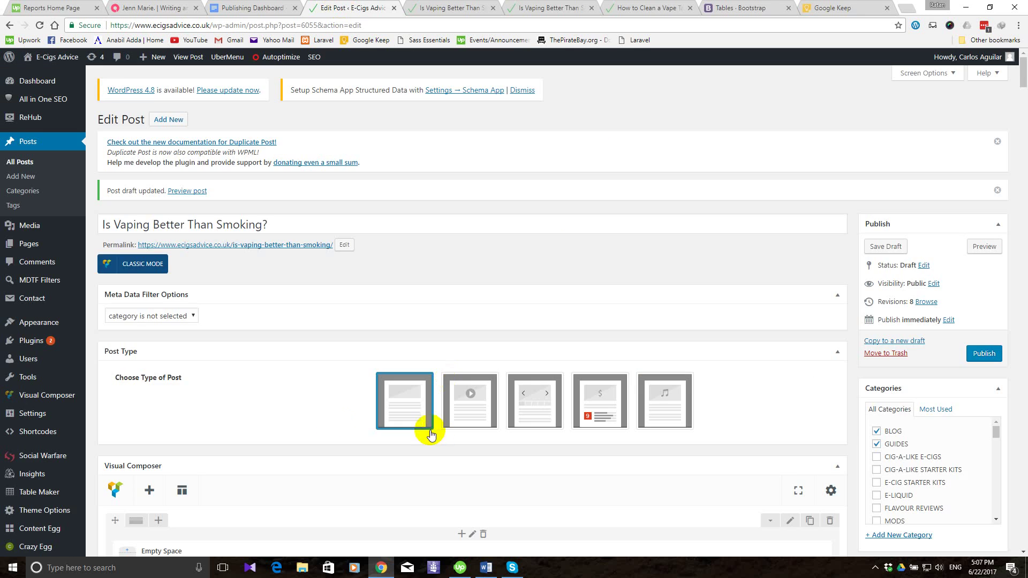
scroll(434, 420, "down", 20)
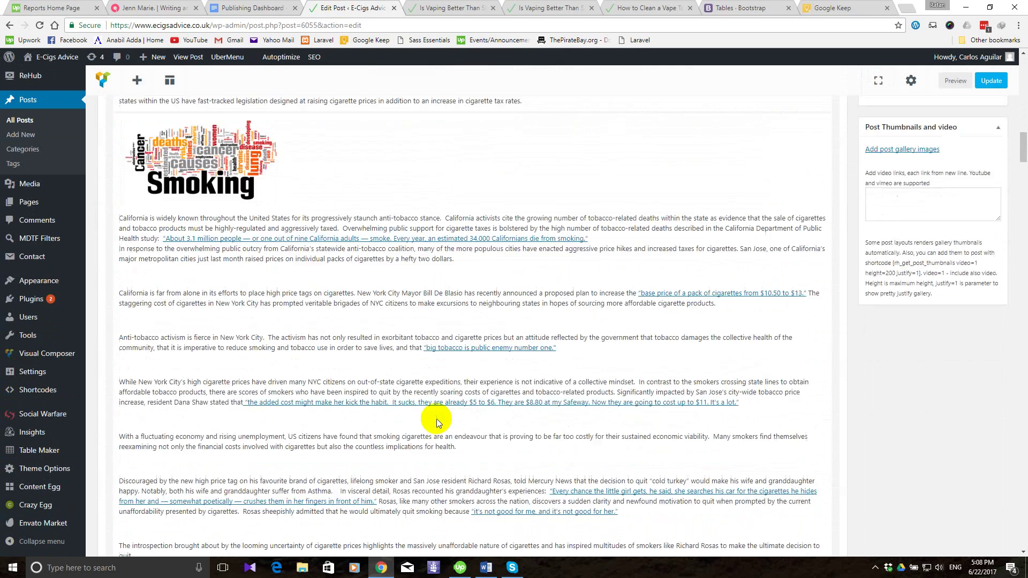
scroll(436, 419, "down", 15)
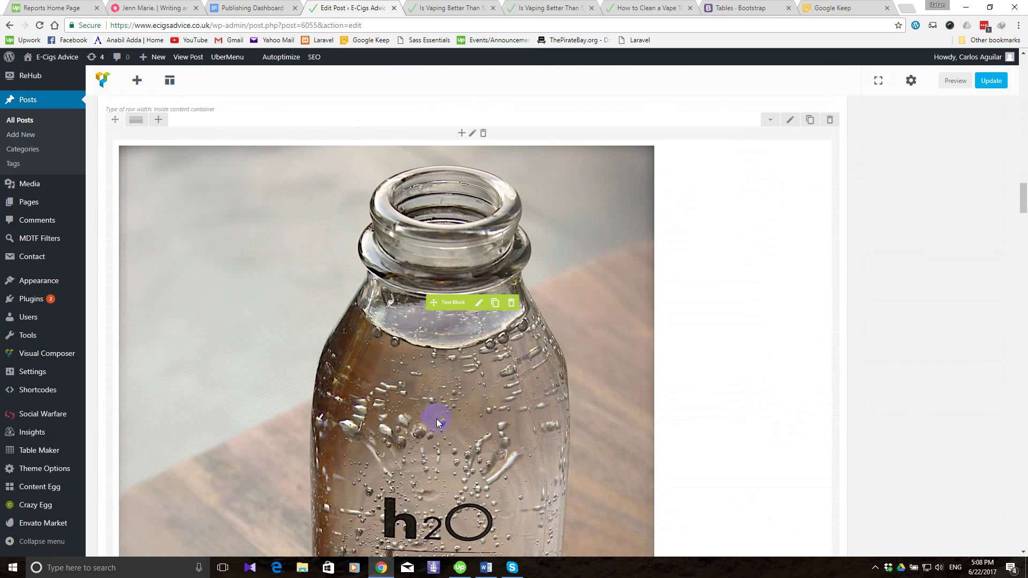
scroll(437, 423, "down", 1)
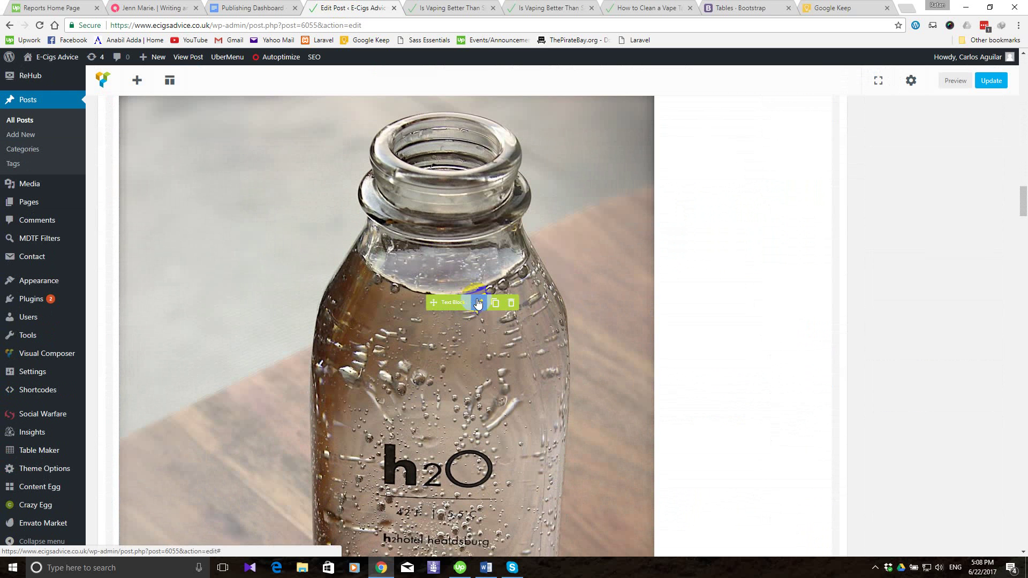
left_click(479, 303)
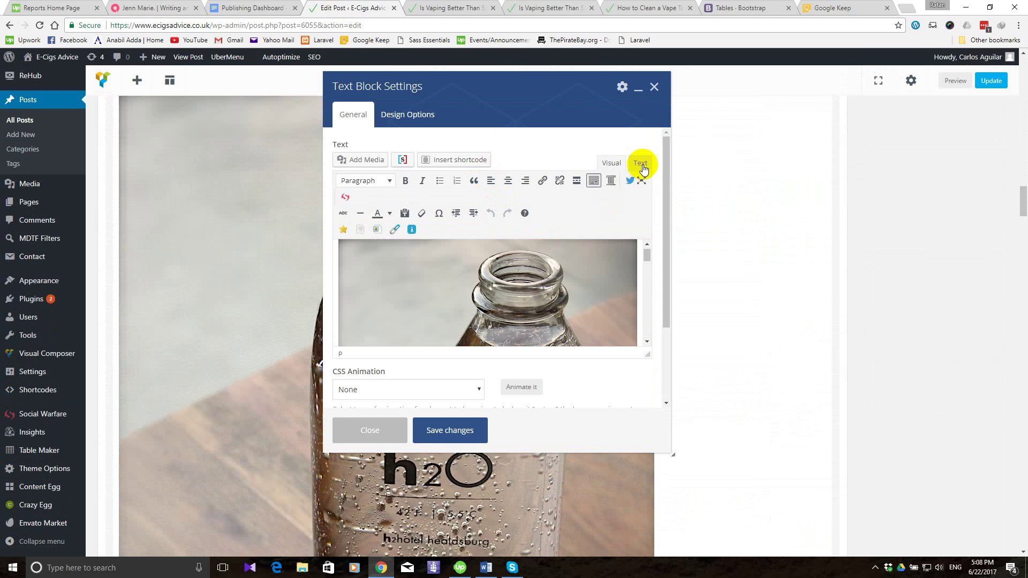
left_click(642, 163)
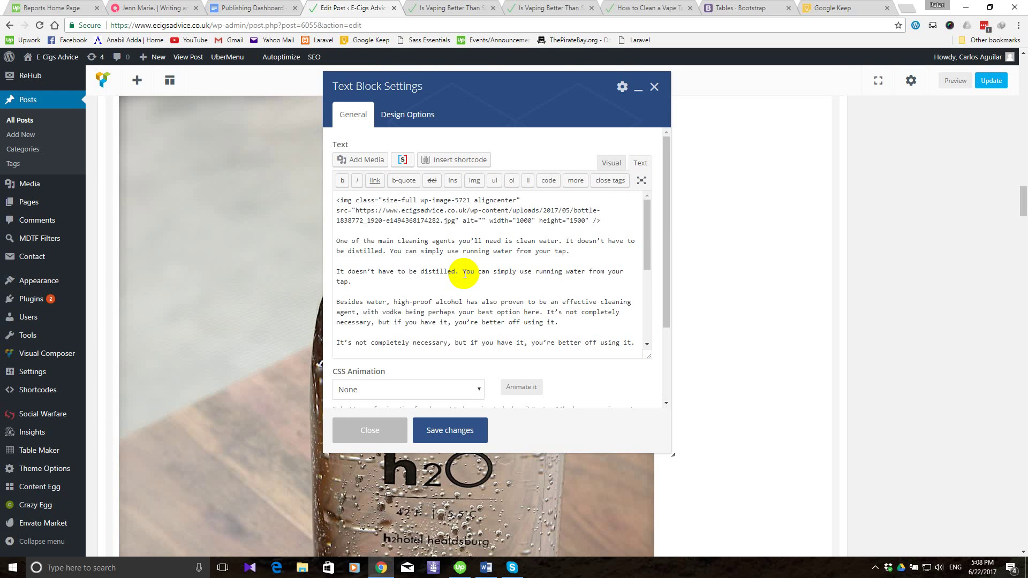
left_click(412, 200)
left_click_drag(412, 200, 381, 200)
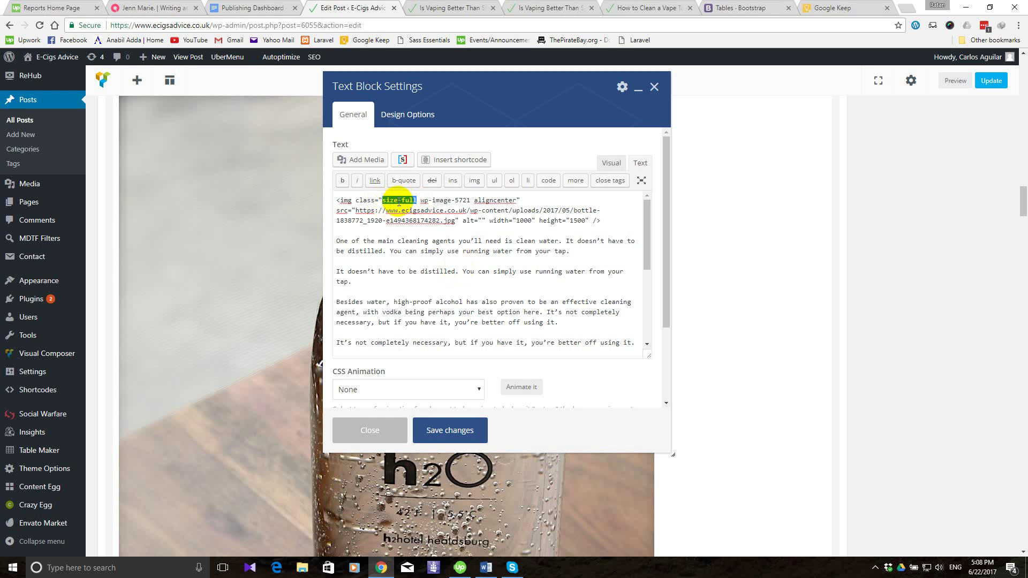
right_click(402, 199)
left_click(431, 215)
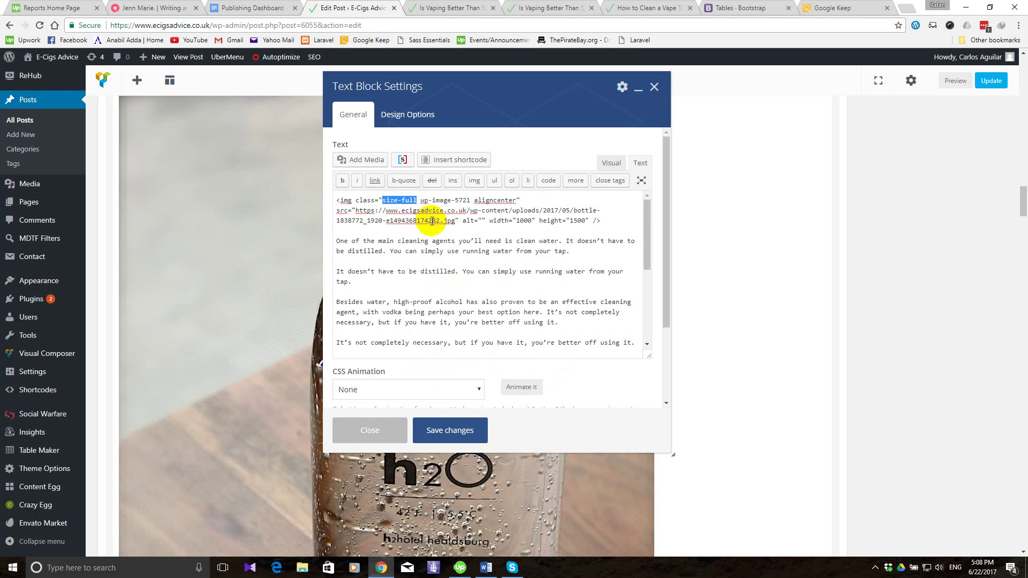
left_click(459, 430)
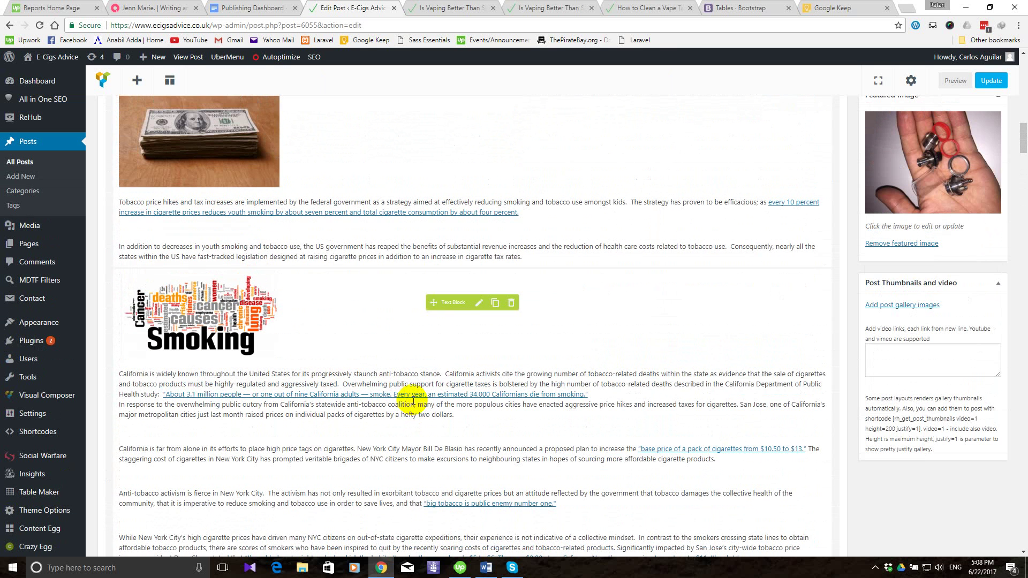
Remove the alignnone class from the smoking word cloud image's HTML and save the text block.
left_click(478, 304)
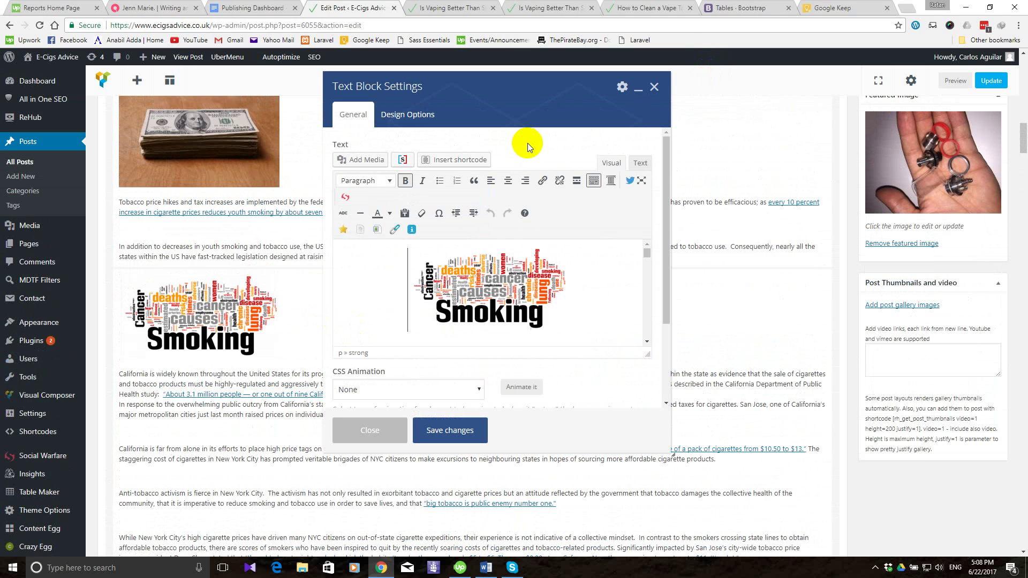
left_click(639, 162)
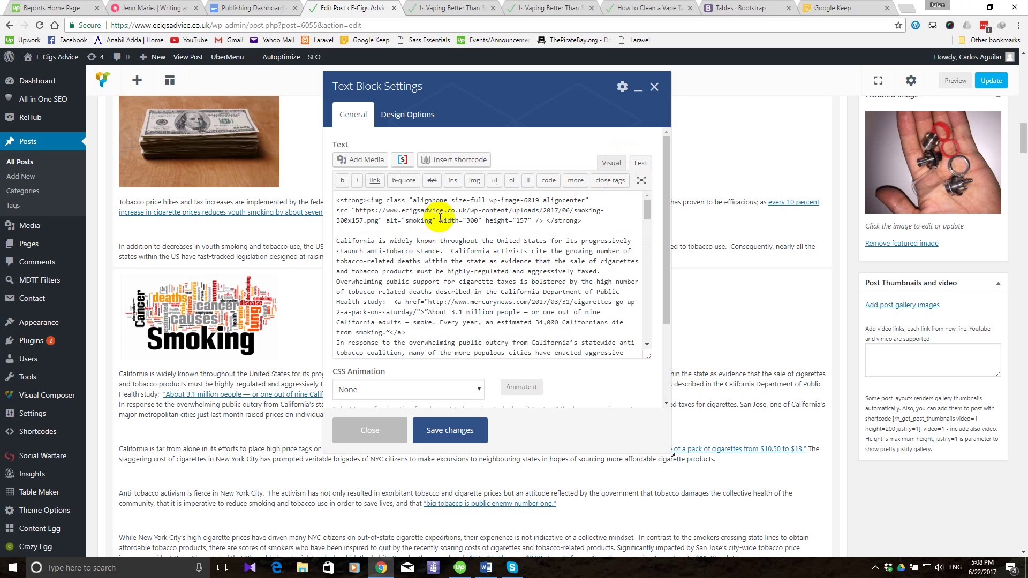
left_click(448, 200)
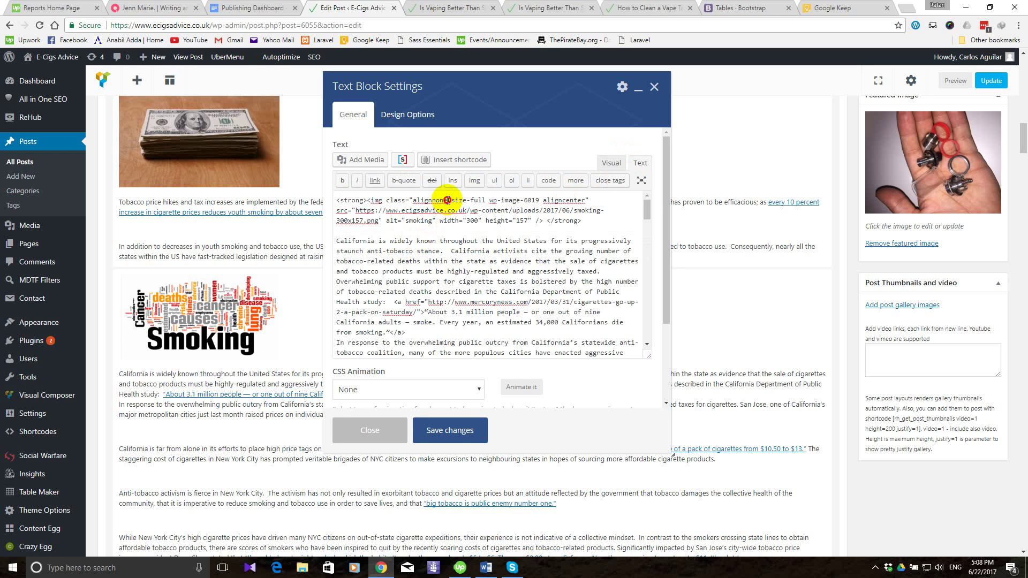
double_click(448, 200)
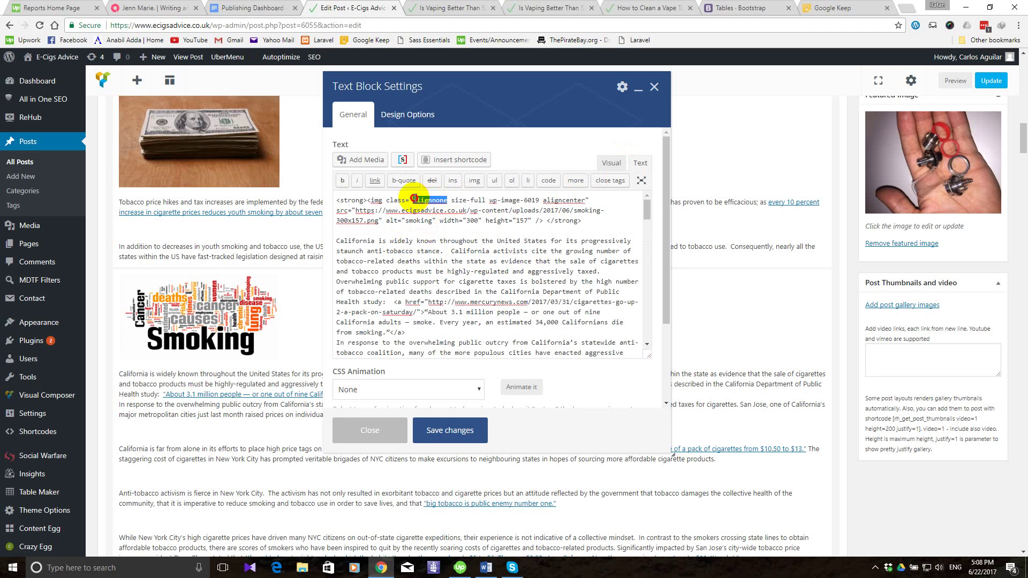
key("BackSpace")
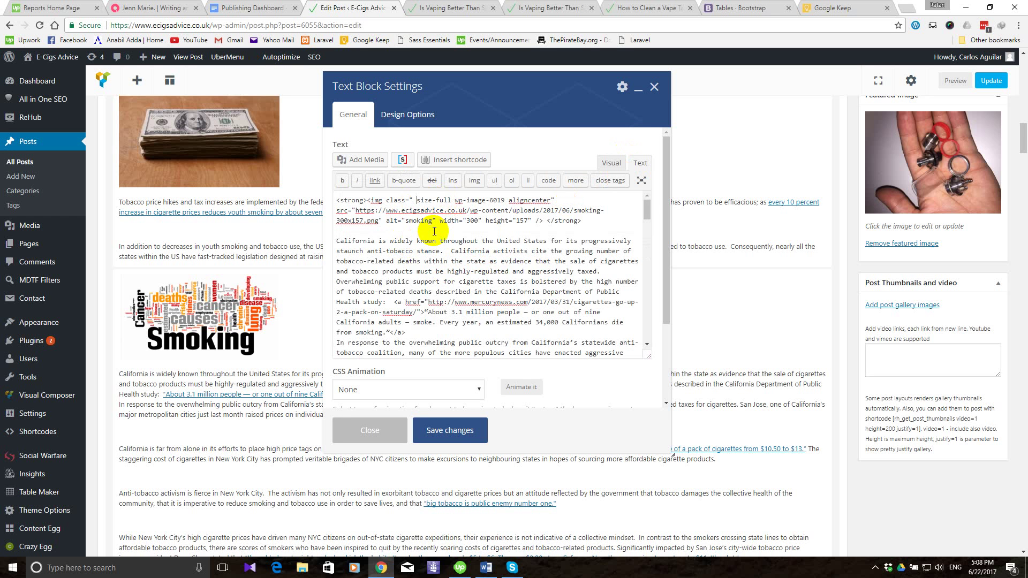
key("BackSpace")
left_click(458, 433)
Check the size-full class in the dollar bills image's HTML and save its text block.
scroll(333, 346, "up", 2)
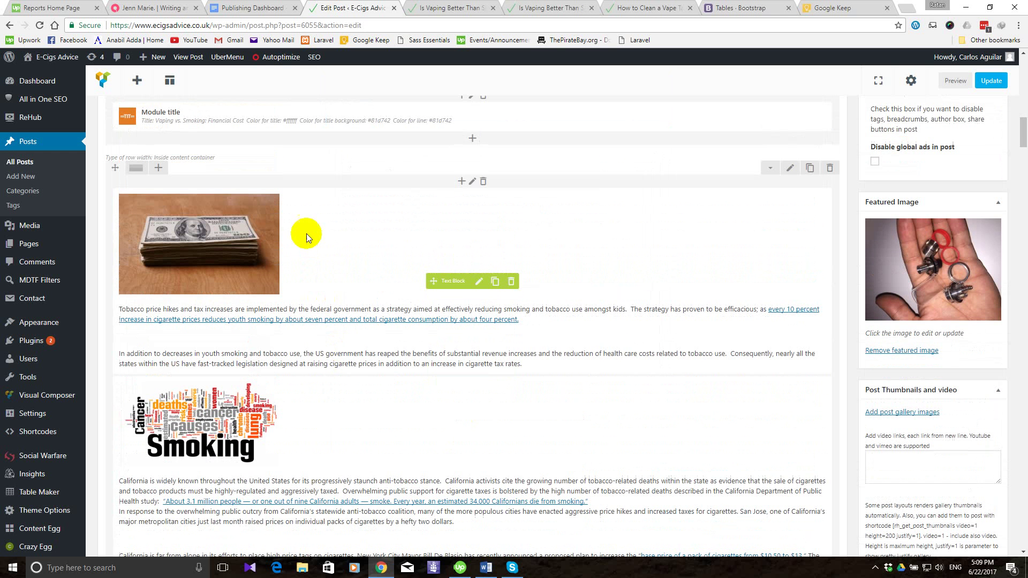
left_click(481, 281)
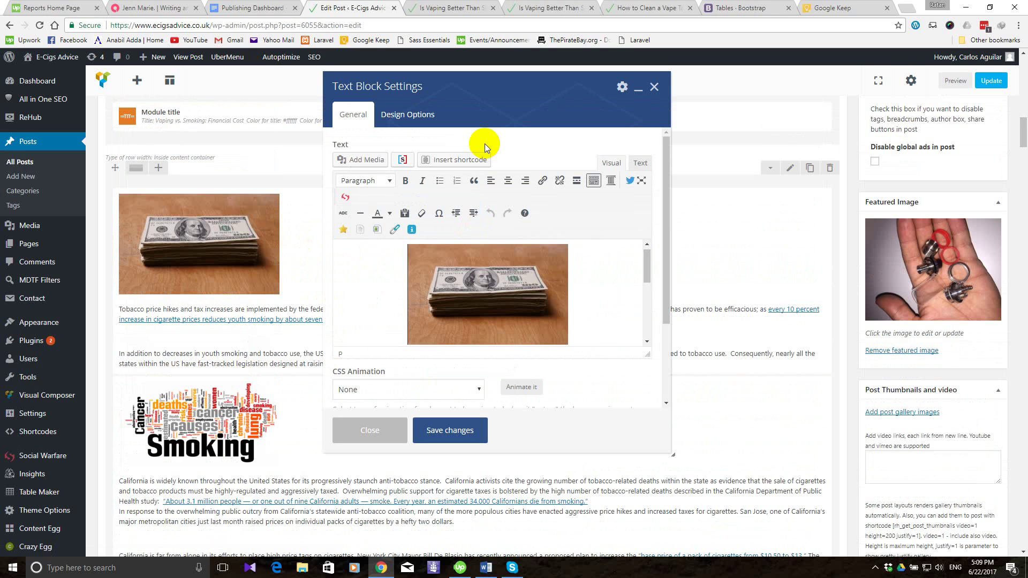
left_click(640, 161)
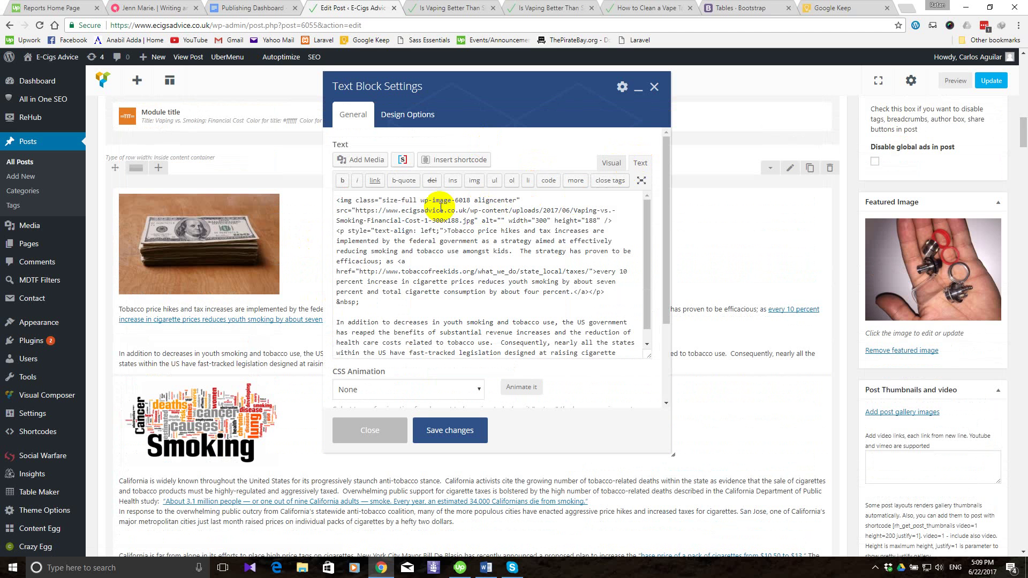
left_click_drag(419, 200, 385, 200)
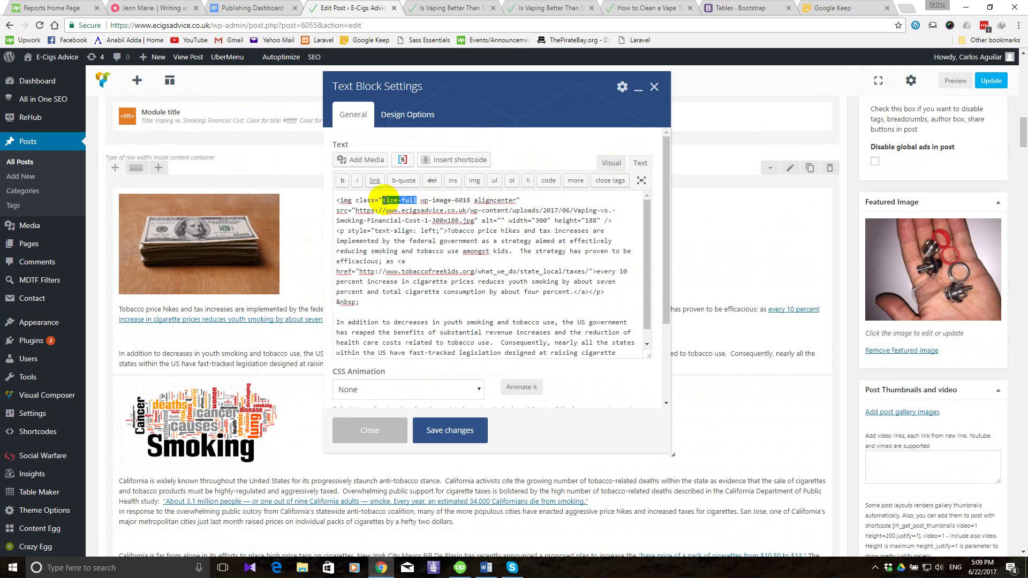
left_click(467, 433)
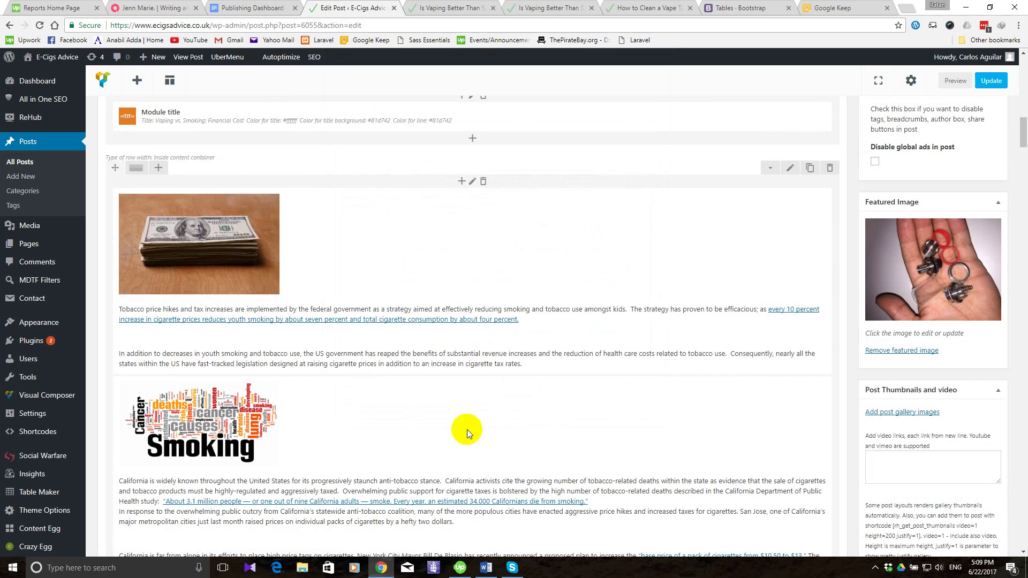
Open the By The Numbers table's text block as HTML and examine the markup of its rows and cells.
scroll(410, 378, "up", 15)
scroll(410, 378, "up", 5)
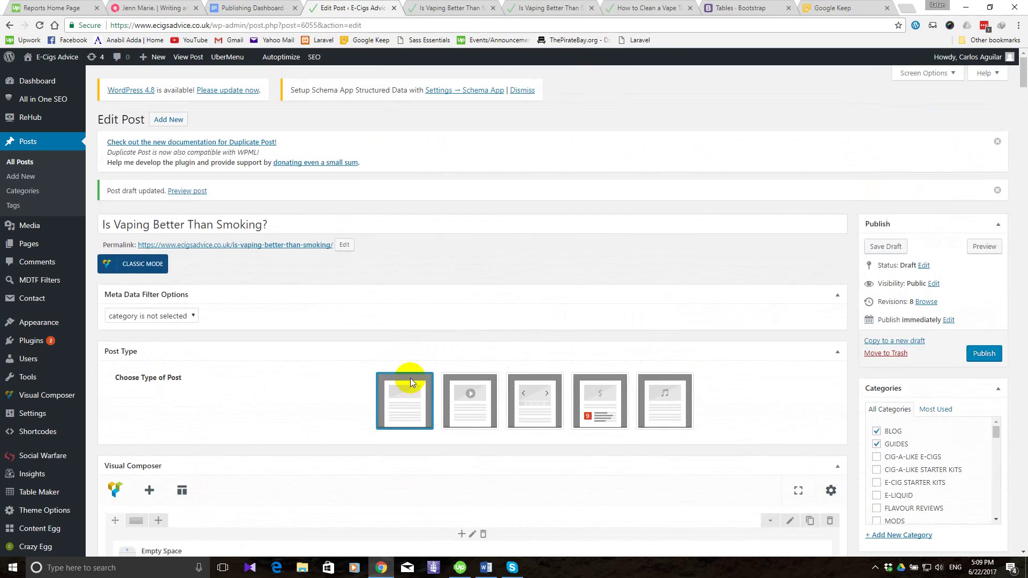
scroll(410, 378, "down", 15)
scroll(410, 378, "down", 20)
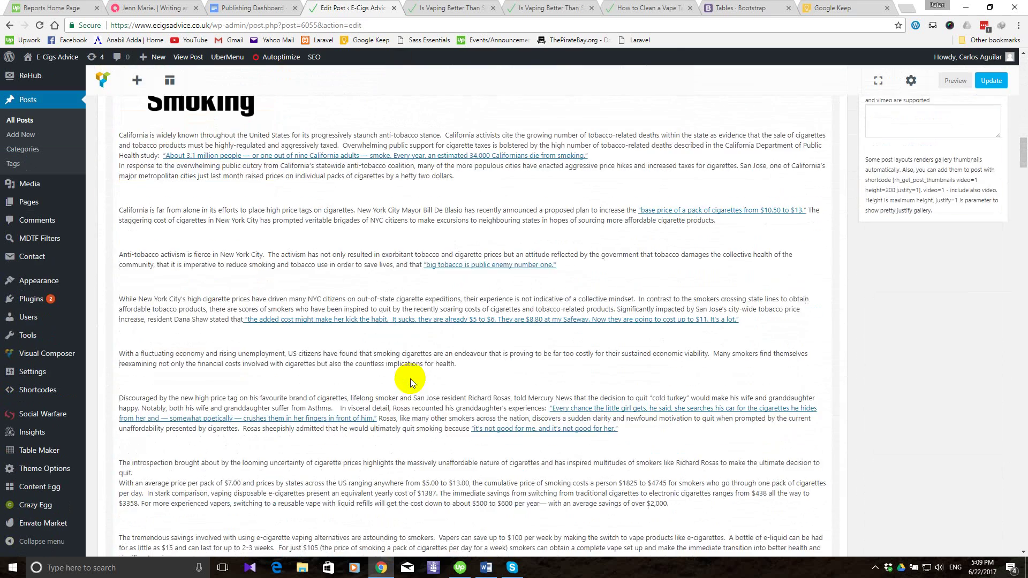
scroll(360, 371, "up", 6)
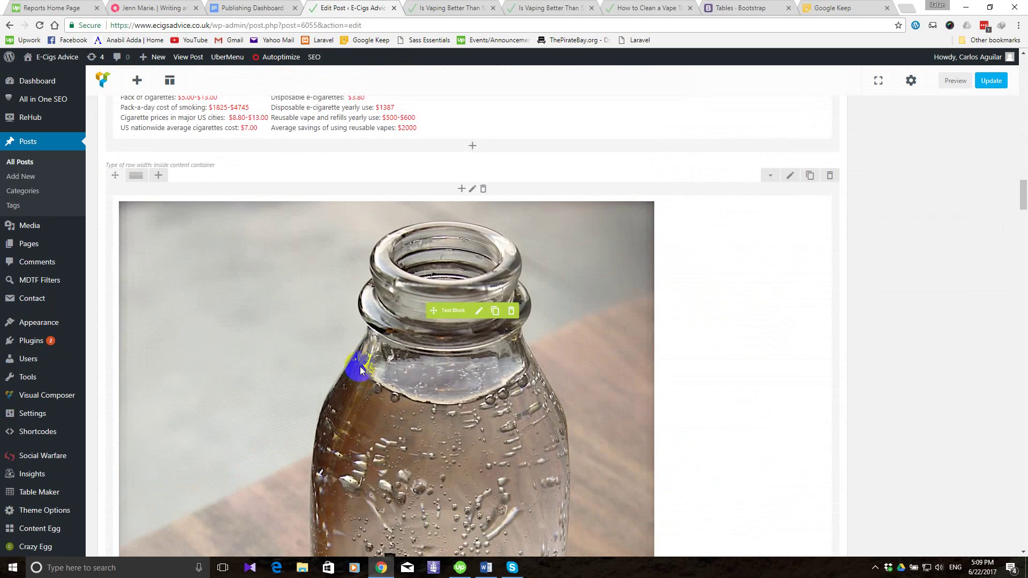
scroll(360, 371, "up", 2)
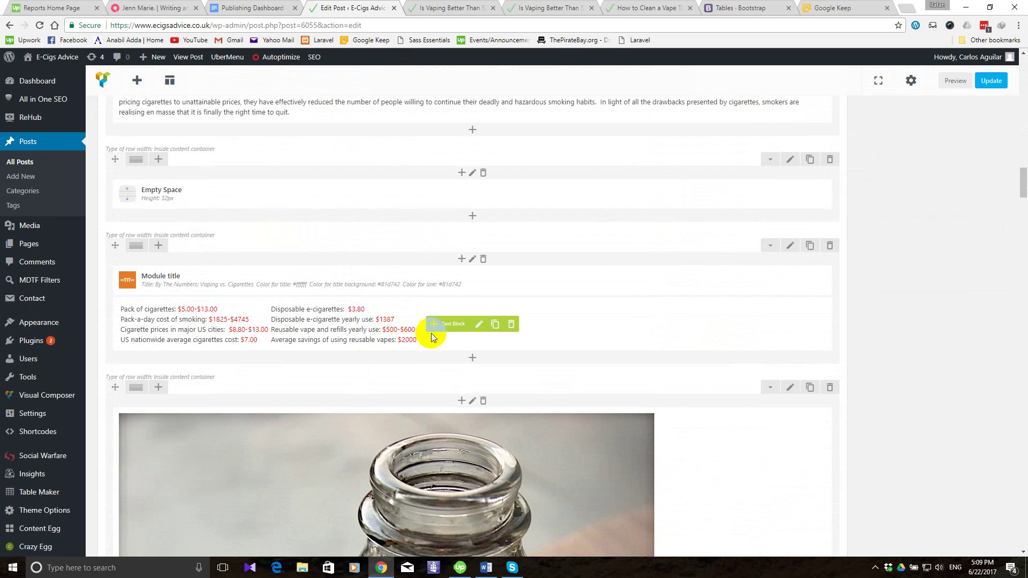
left_click(480, 324)
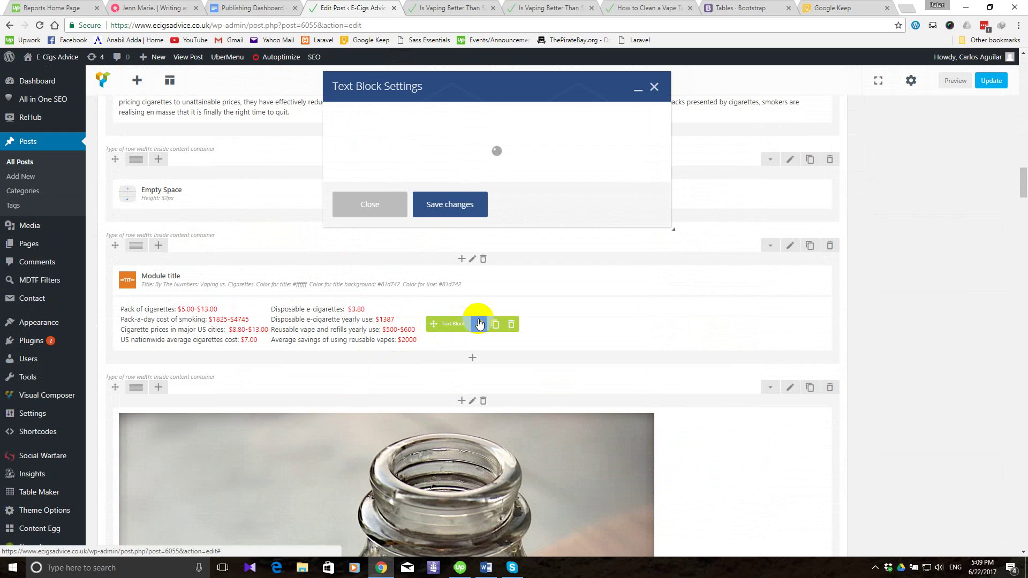
left_click(874, 568)
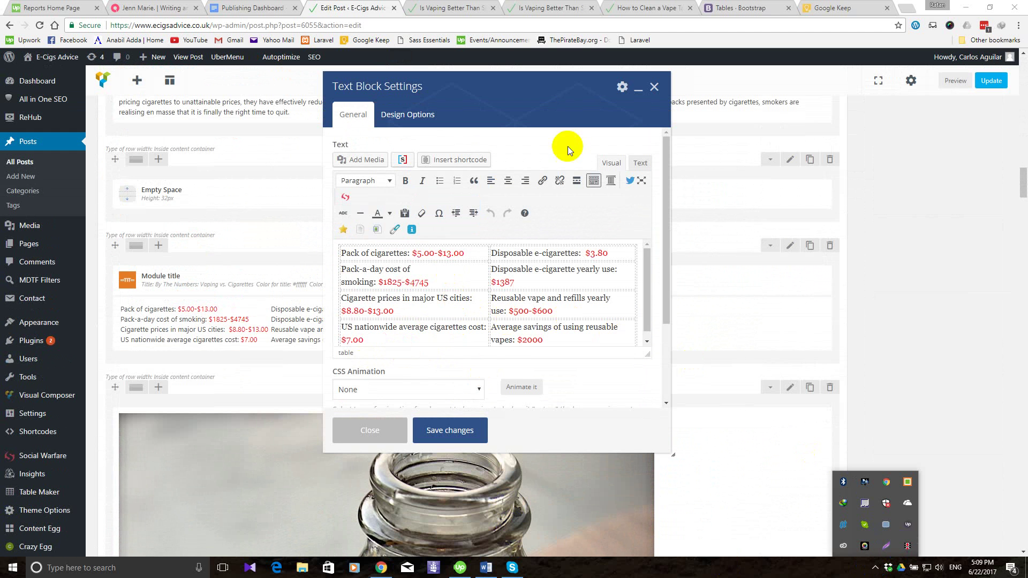
left_click(641, 163)
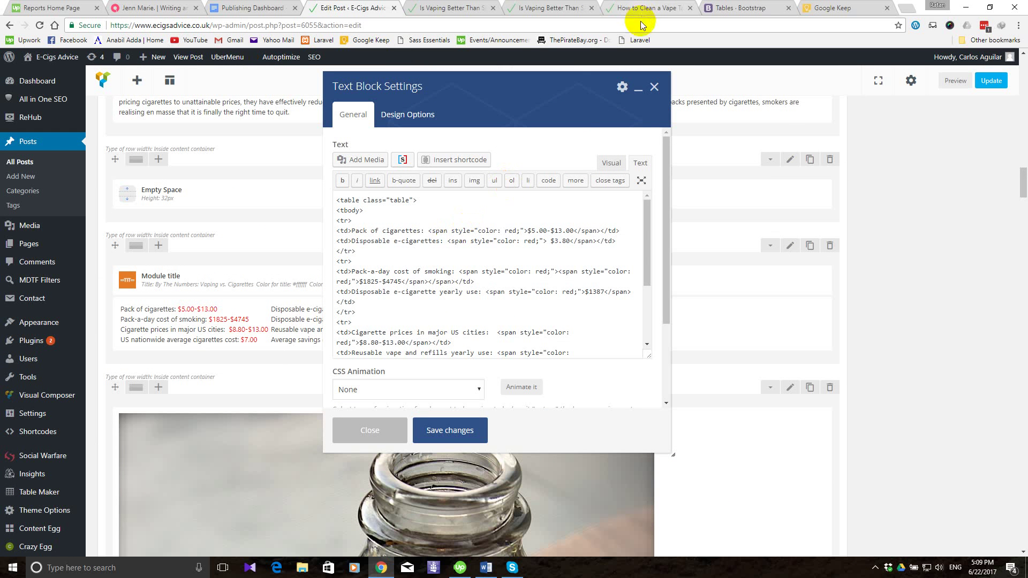
scroll(511, 238, "down", 3)
scroll(516, 244, "down", 1)
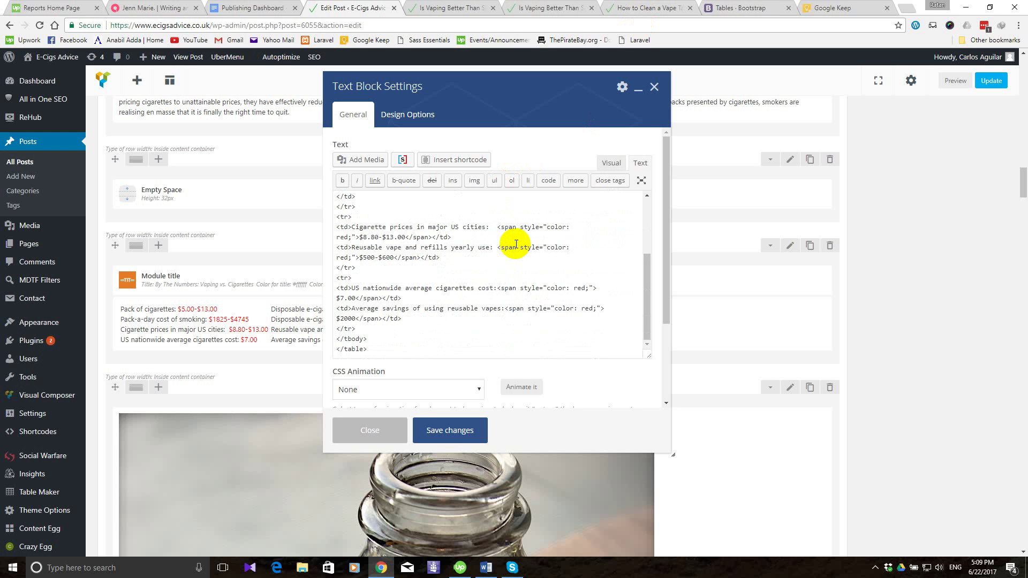
scroll(516, 244, "up", 6)
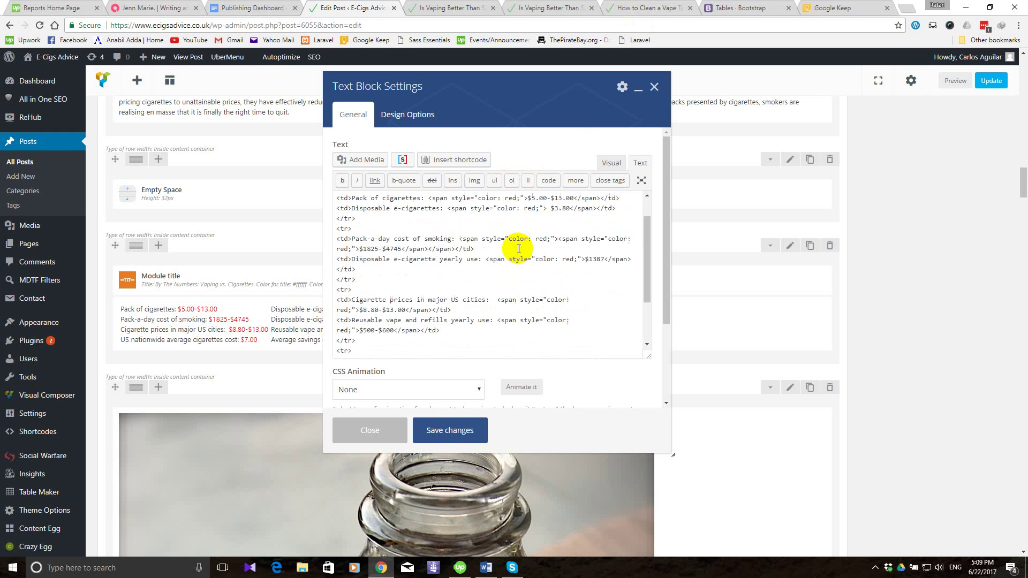
left_click(662, 7)
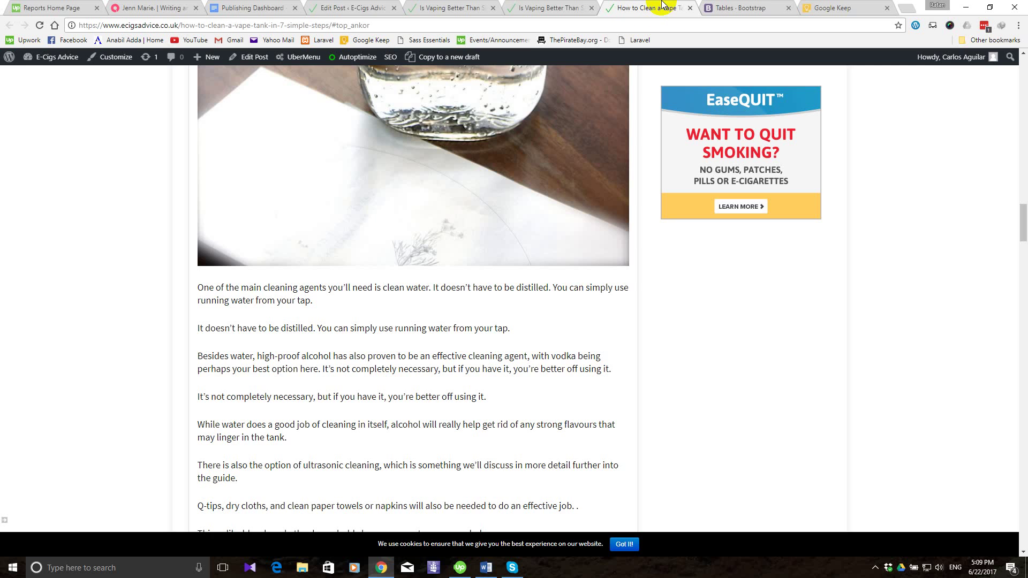
scroll(471, 170, "up", 5)
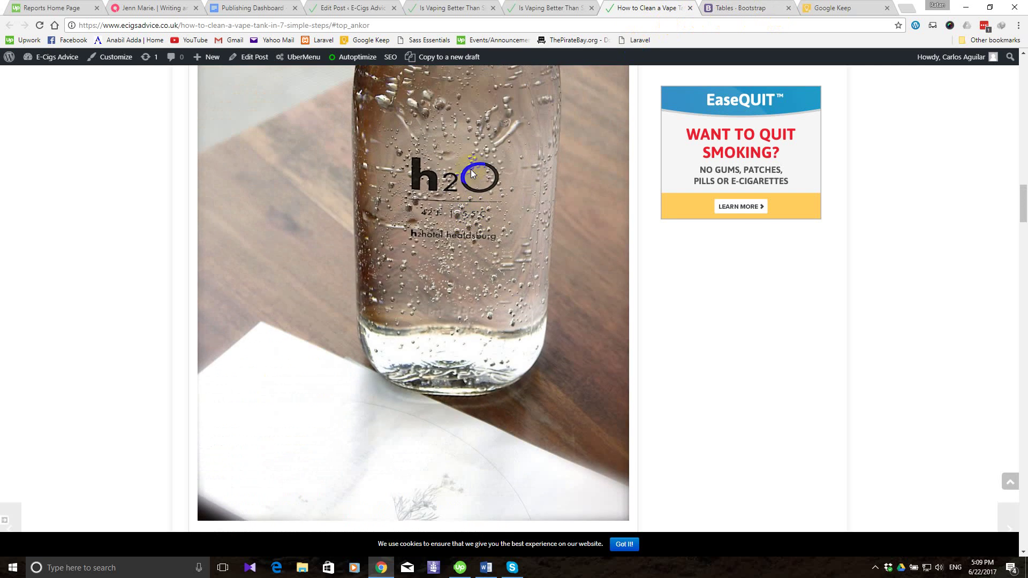
scroll(471, 169, "up", 8)
Search the web for "table css" in the Bootstrap tables tab and open the W3Schools CSS Styling Tables page.
left_click(749, 7)
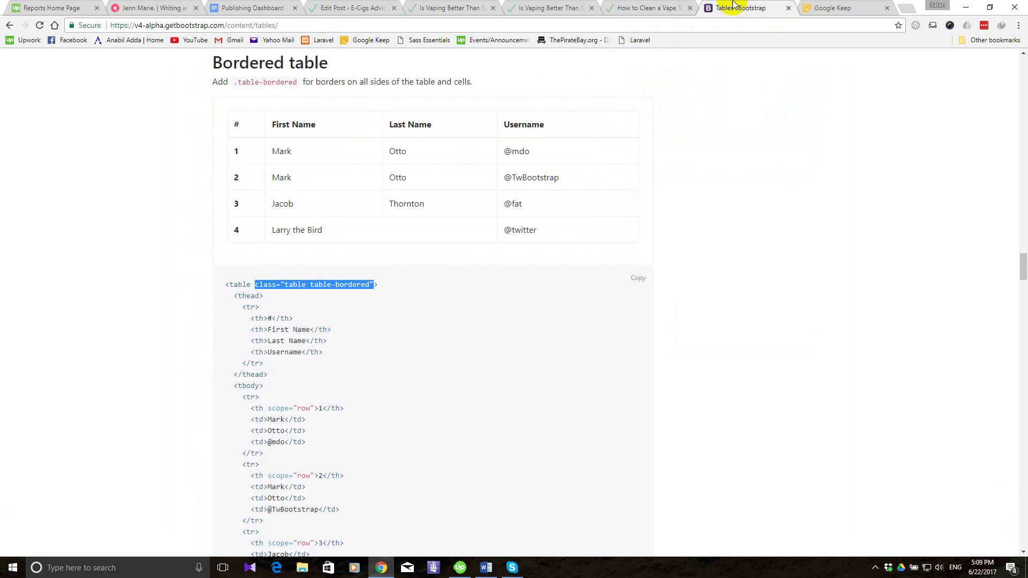
left_click(279, 24)
type("table css")
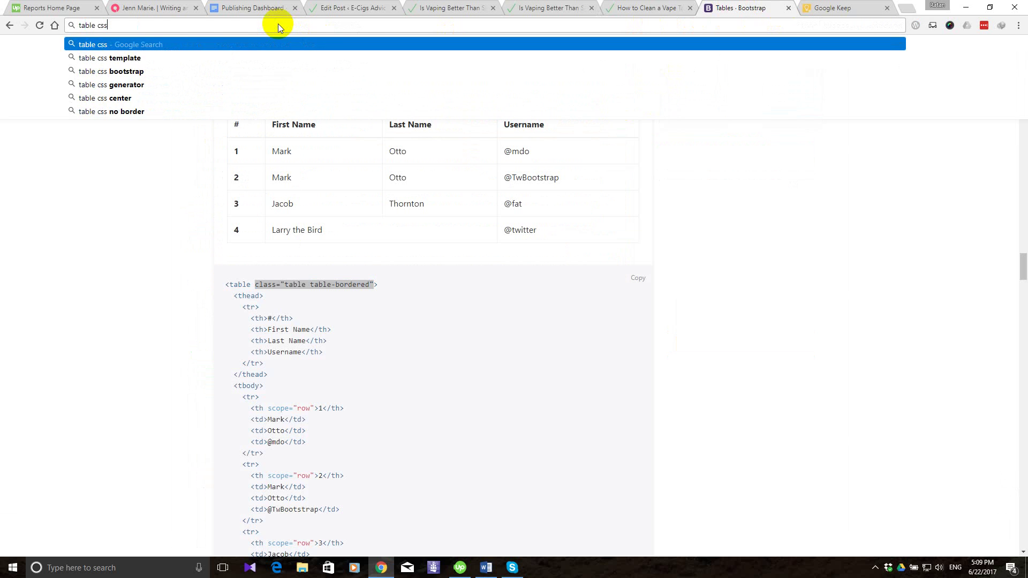
key("Return")
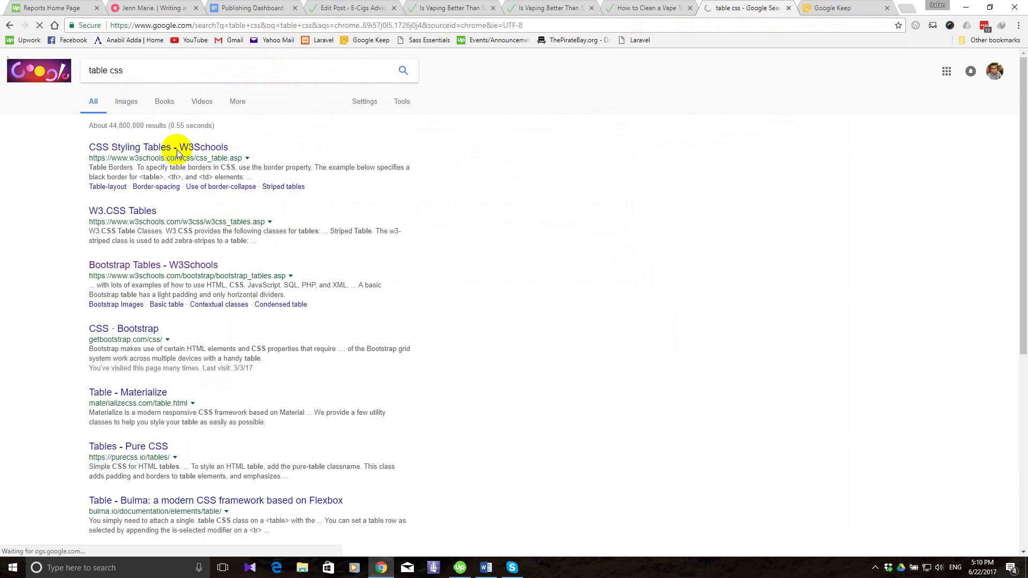
left_click(176, 147)
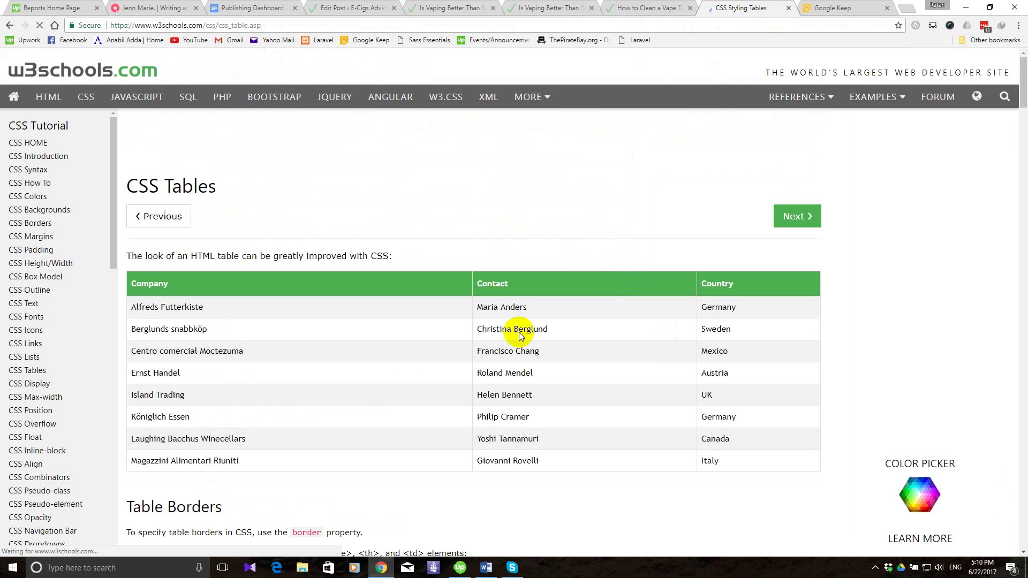
Copy the "table, th, td" rule with the 1px solid black border from the Table Borders example.
scroll(304, 406, "down", 8)
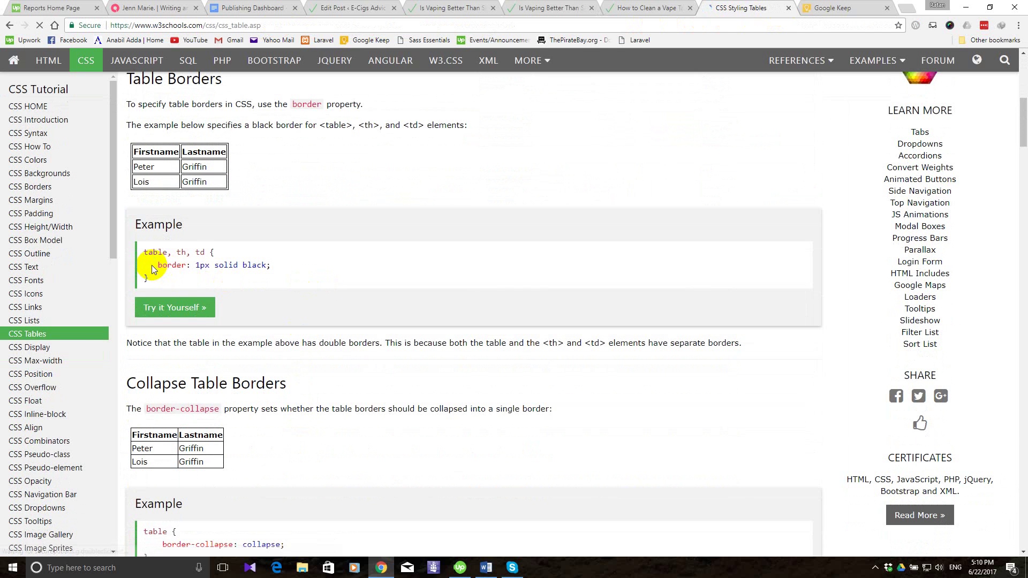
scroll(163, 269, "down", 1)
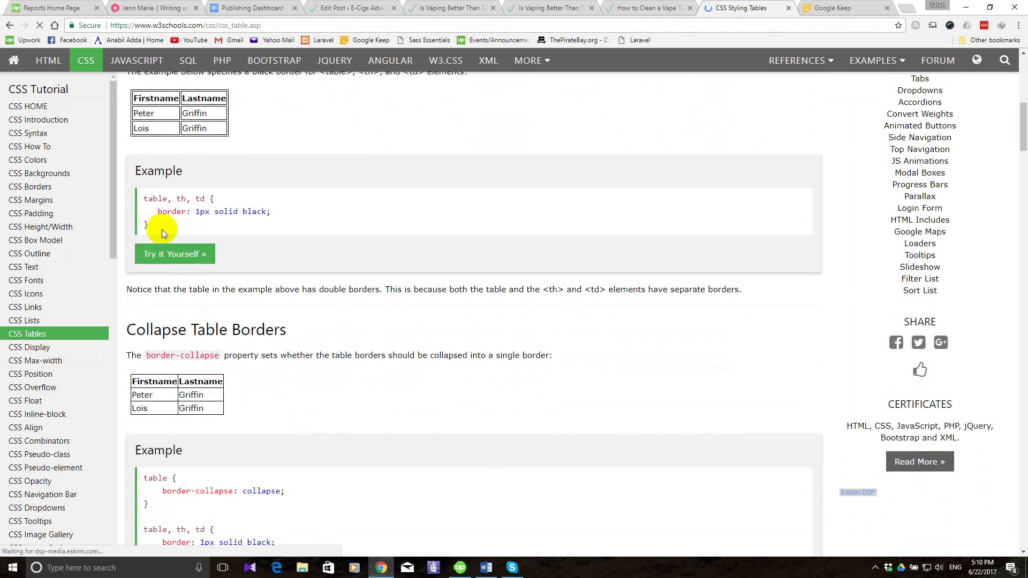
scroll(162, 229, "down", 1)
scroll(162, 230, "down", 1)
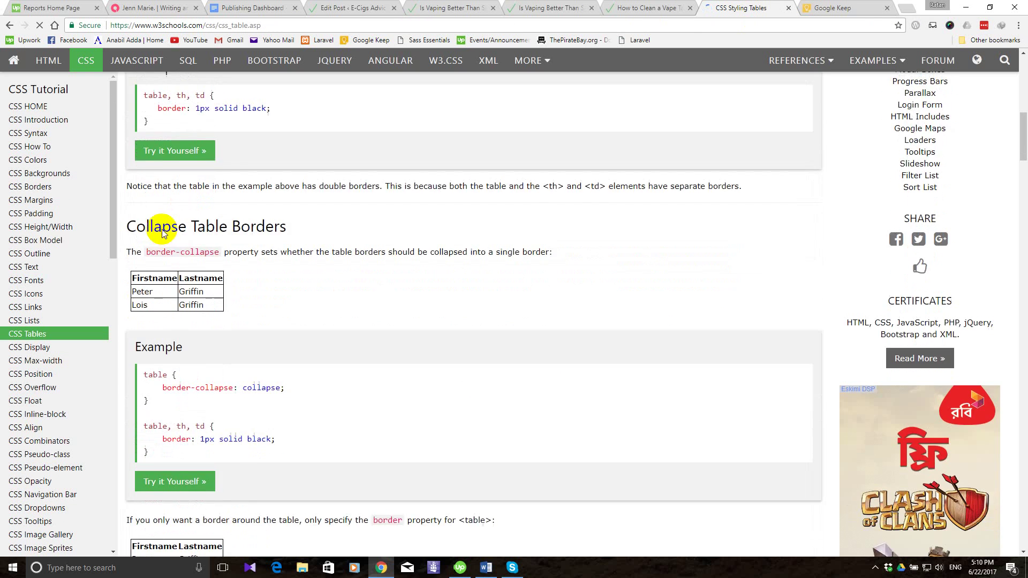
scroll(172, 223, "up", 4)
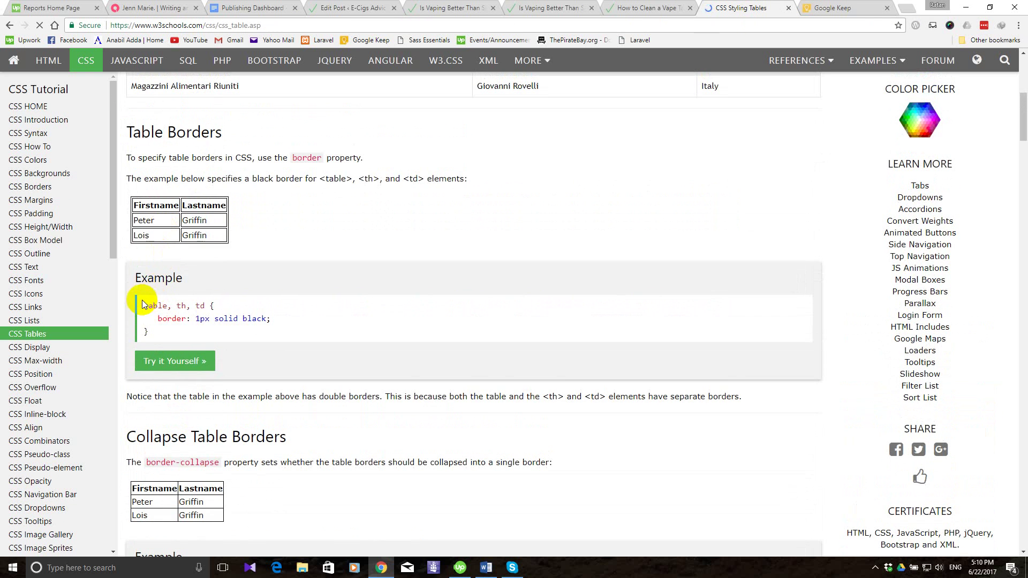
left_click_drag(144, 305, 168, 331)
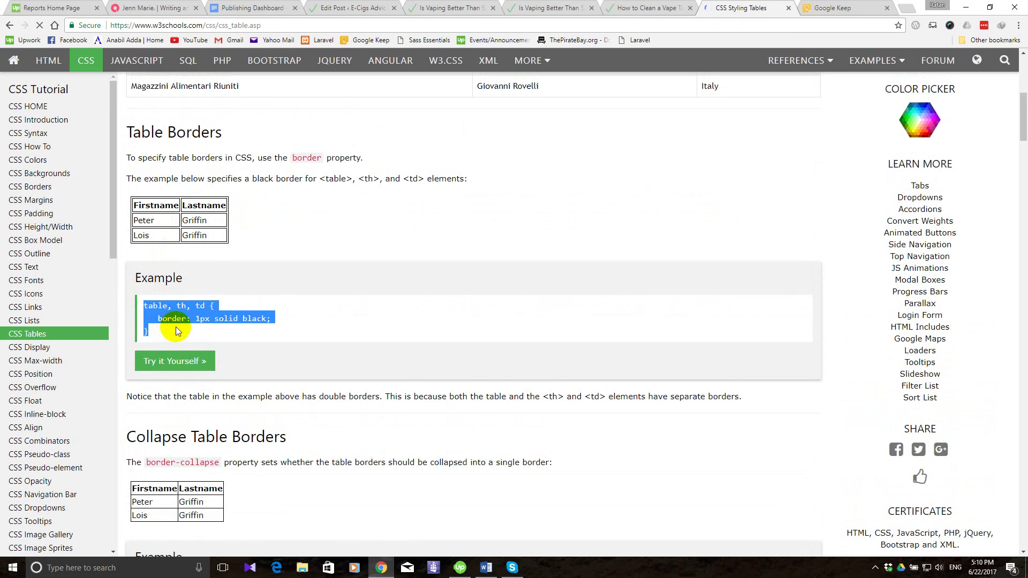
right_click(188, 315)
left_click(209, 321)
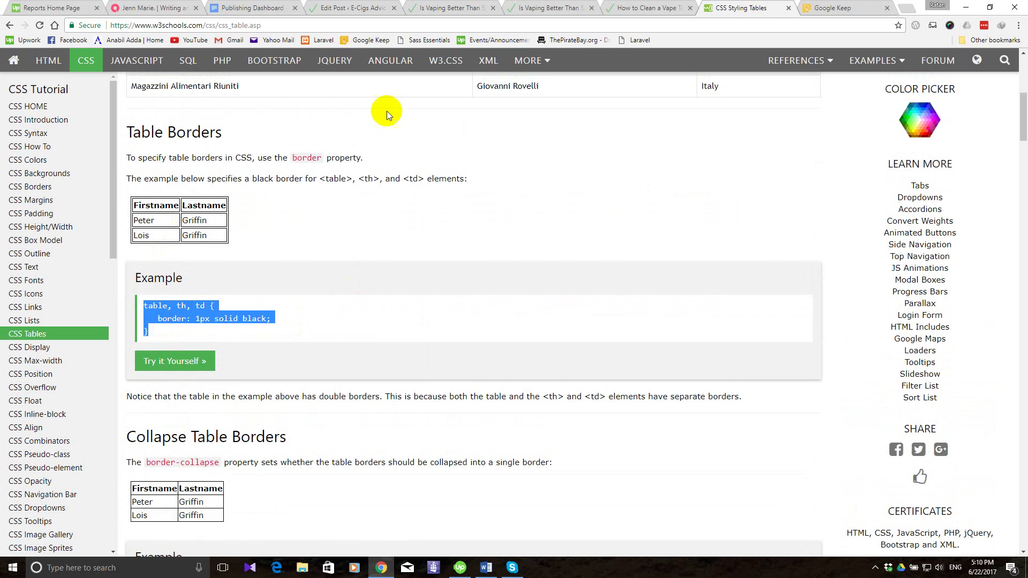
Return to the post editor and check the element settings options of the By The Numbers table's text block.
left_click(351, 8)
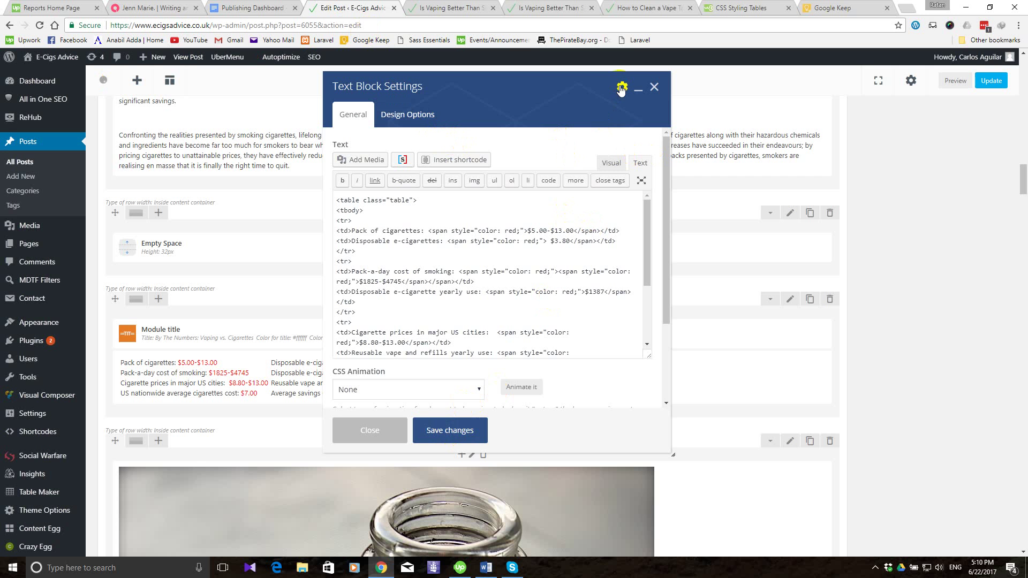
left_click(622, 97)
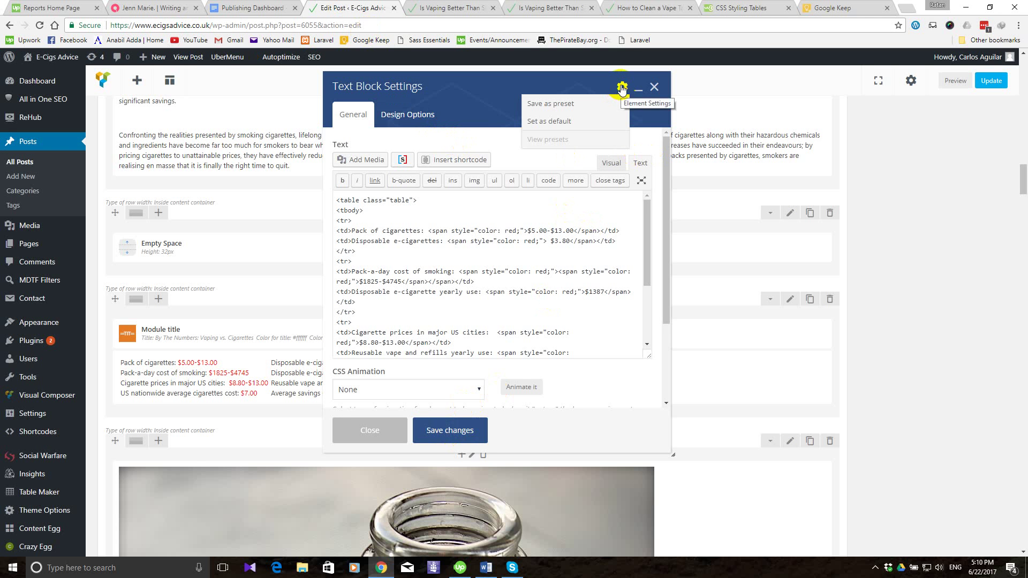
left_click(477, 122)
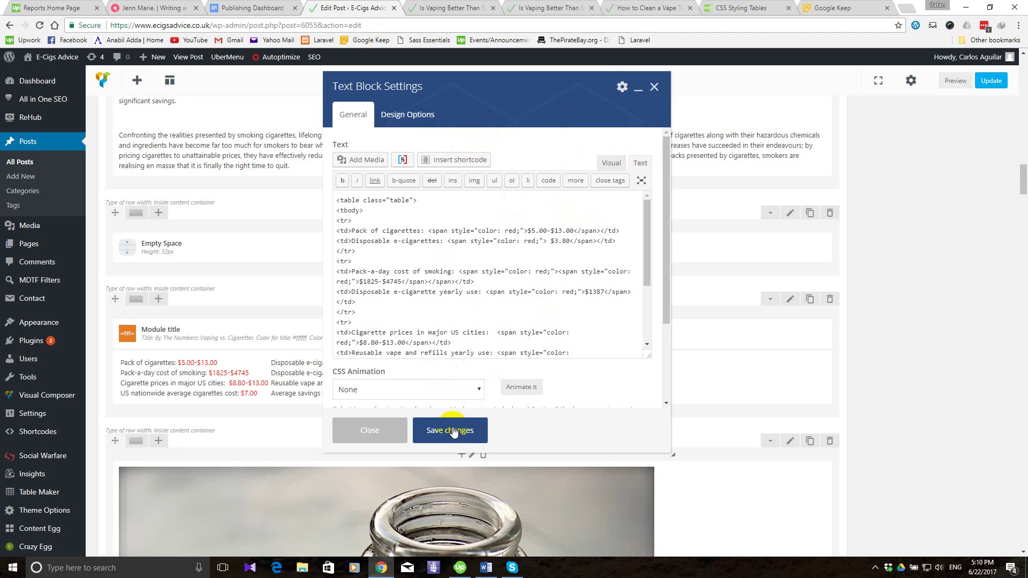
Save the text block containing the cigarette and vaping cost table.
left_click(452, 432)
scroll(583, 238, "up", 10)
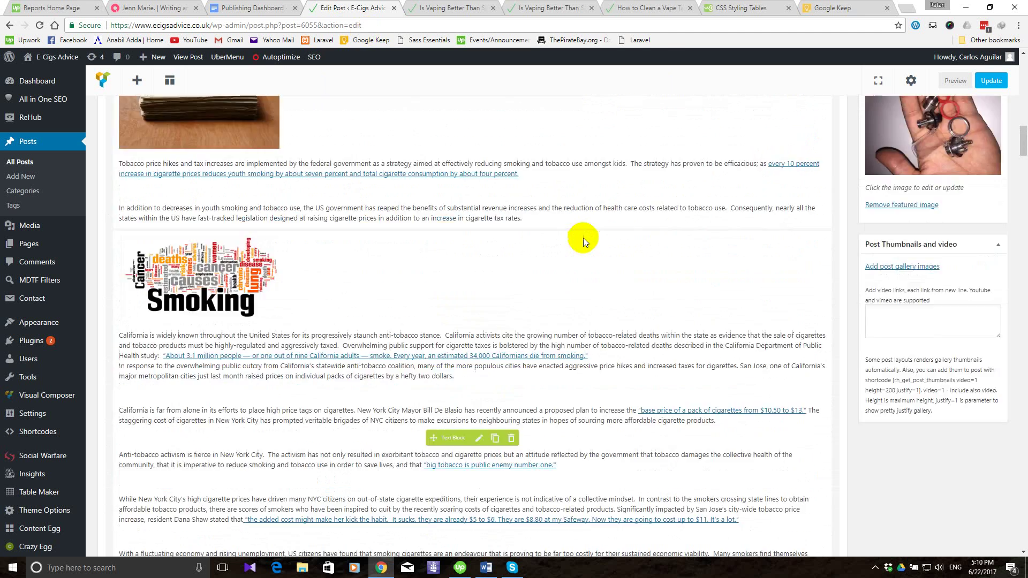
scroll(584, 238, "up", 15)
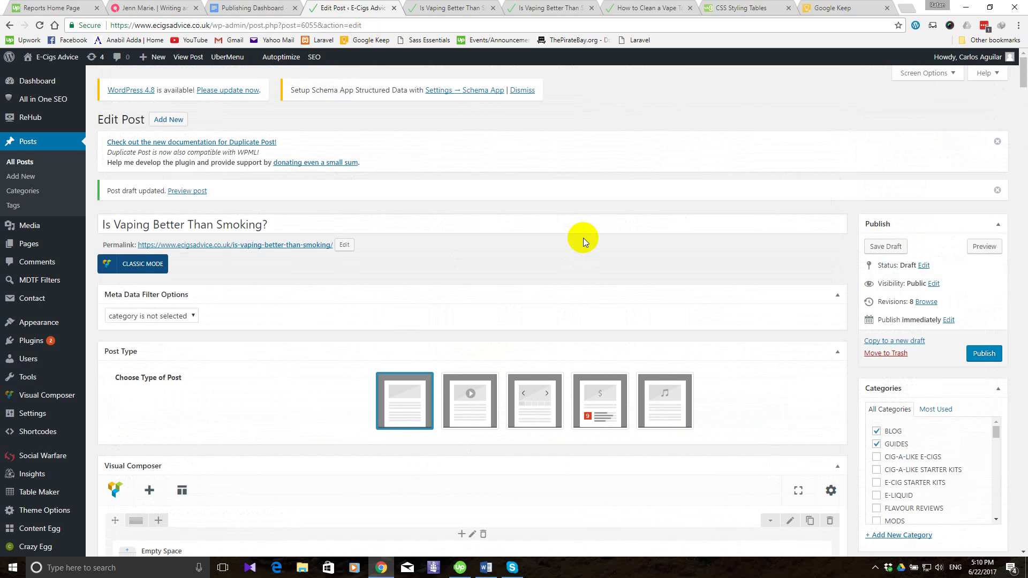
Add a custom CSS rule to the page settings giving table, th and td a 1px solid black border, and save it.
scroll(620, 225, "down", 3)
scroll(621, 229, "up", 1)
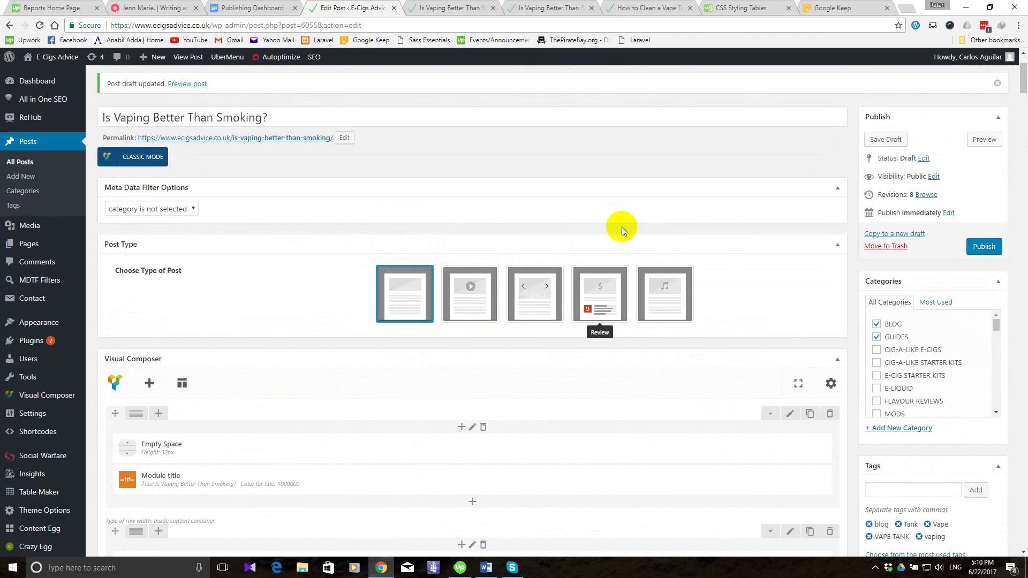
scroll(621, 230, "up", 2)
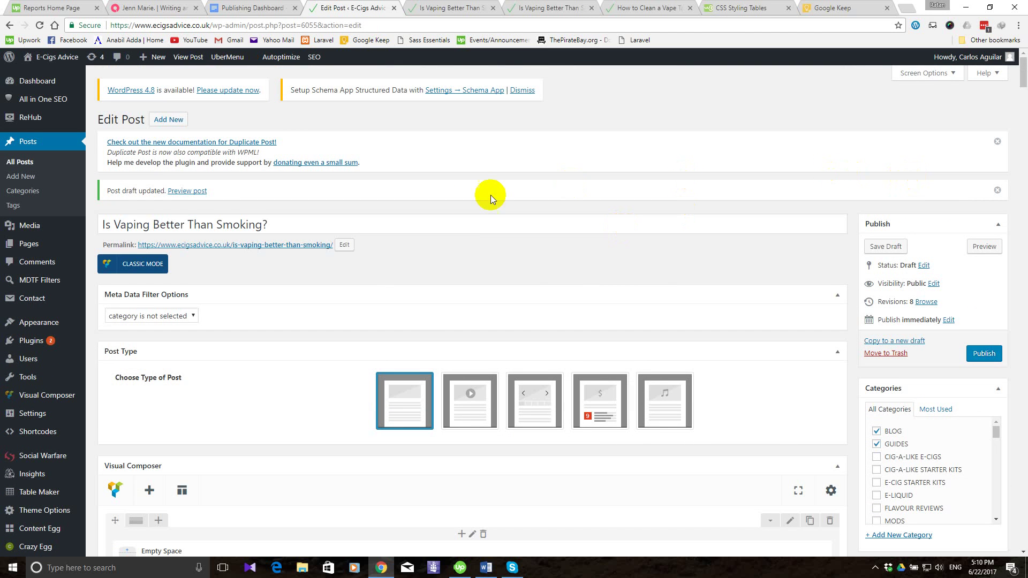
scroll(491, 198, "down", 2)
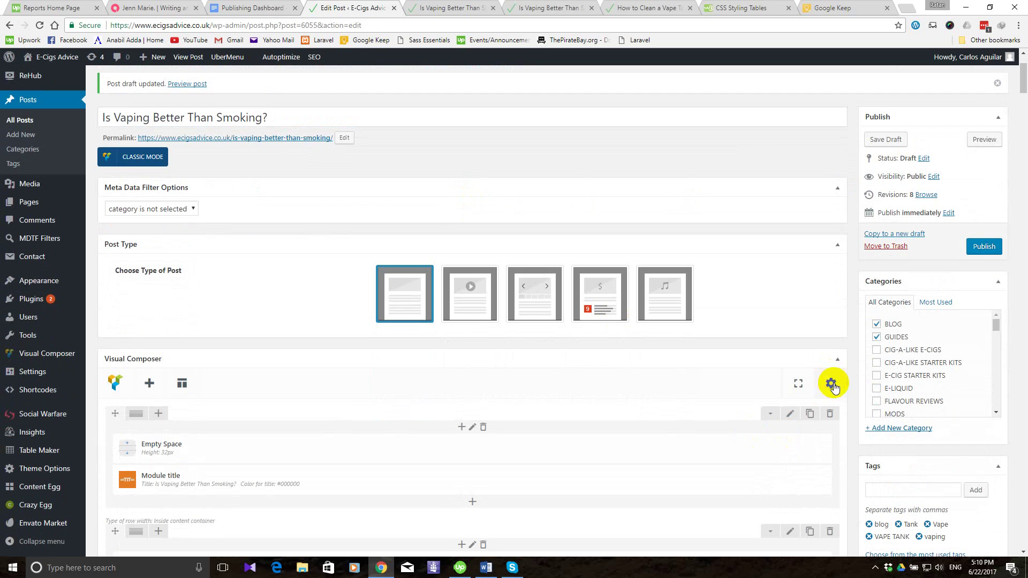
left_click(832, 385)
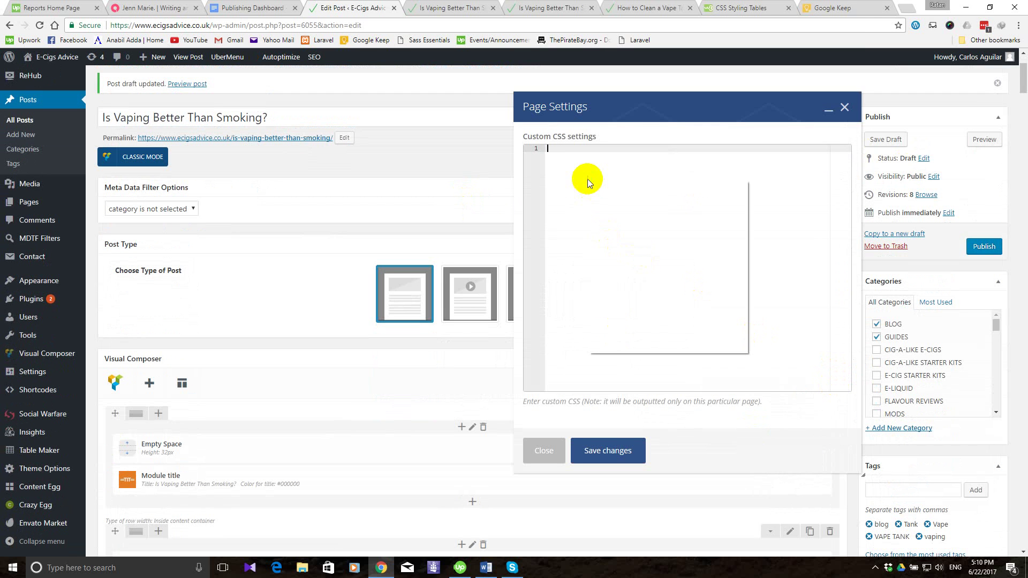
left_click(622, 240)
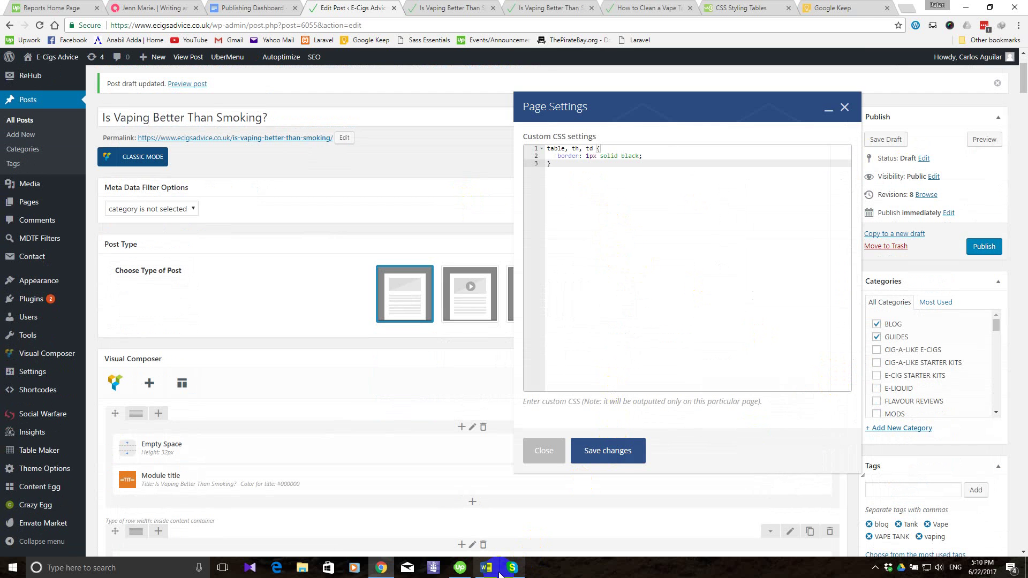
left_click(617, 451)
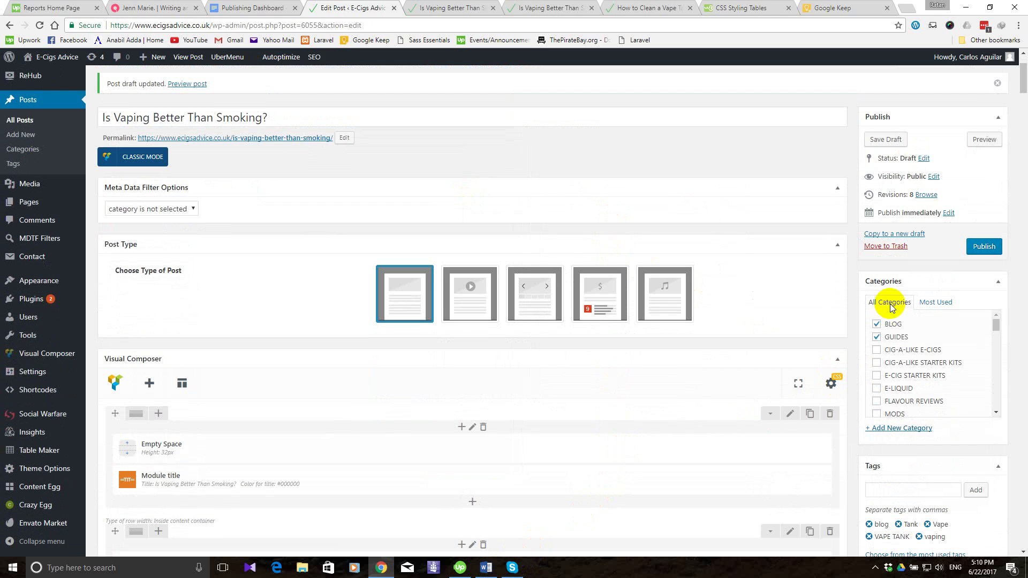
Save the post as a draft.
scroll(725, 226, "down", 1)
scroll(724, 227, "up", 3)
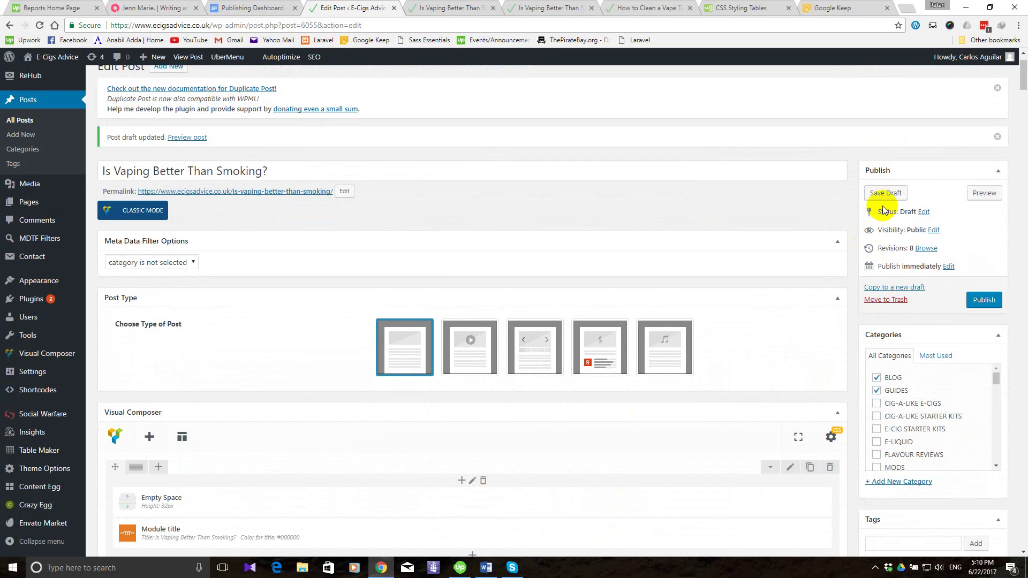
left_click(888, 195)
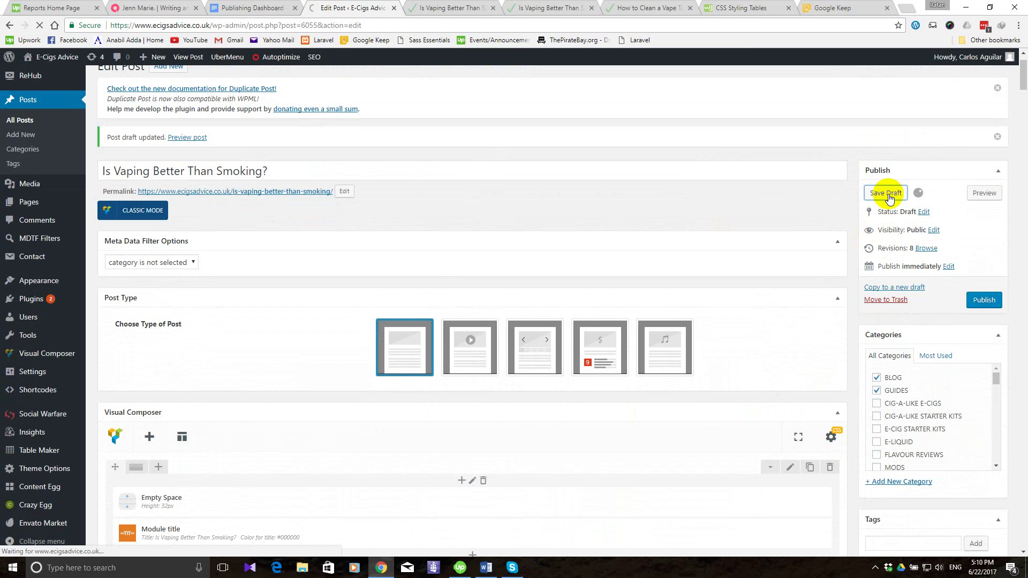
Review the border, border-collapse and width examples on the W3Schools CSS tables page.
left_click(739, 7)
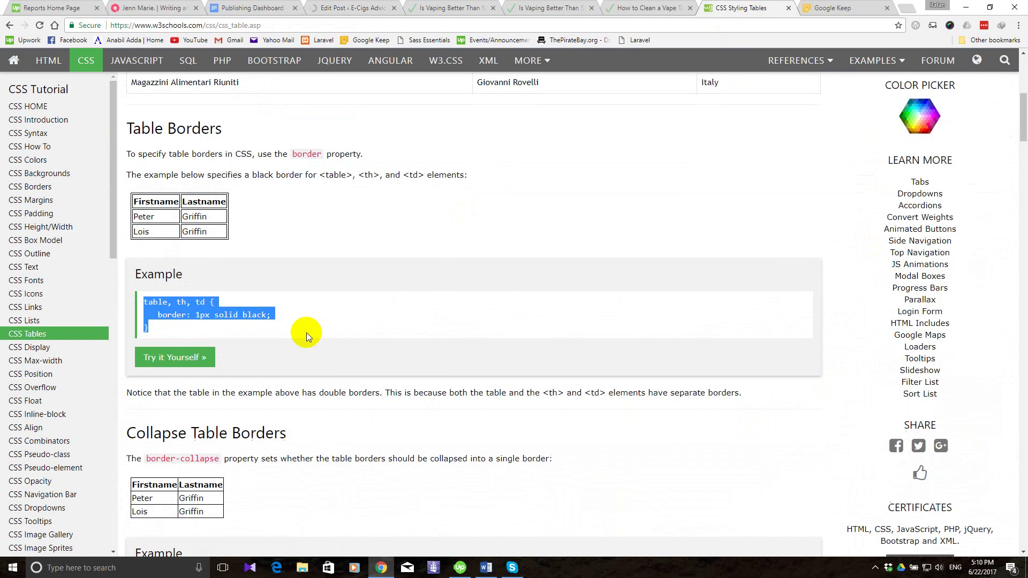
scroll(307, 332, "down", 6)
scroll(307, 336, "down", 8)
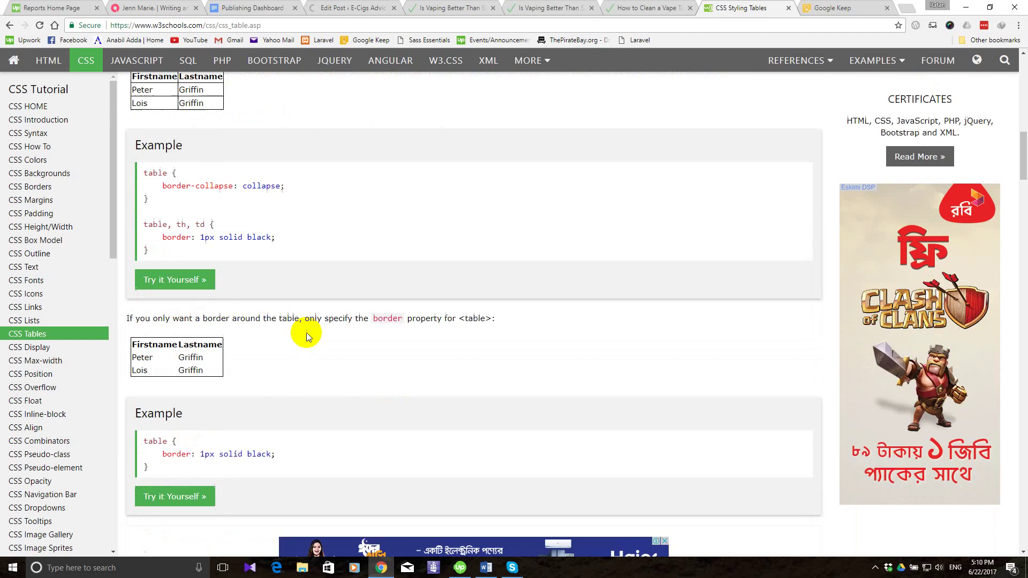
scroll(306, 336, "down", 2)
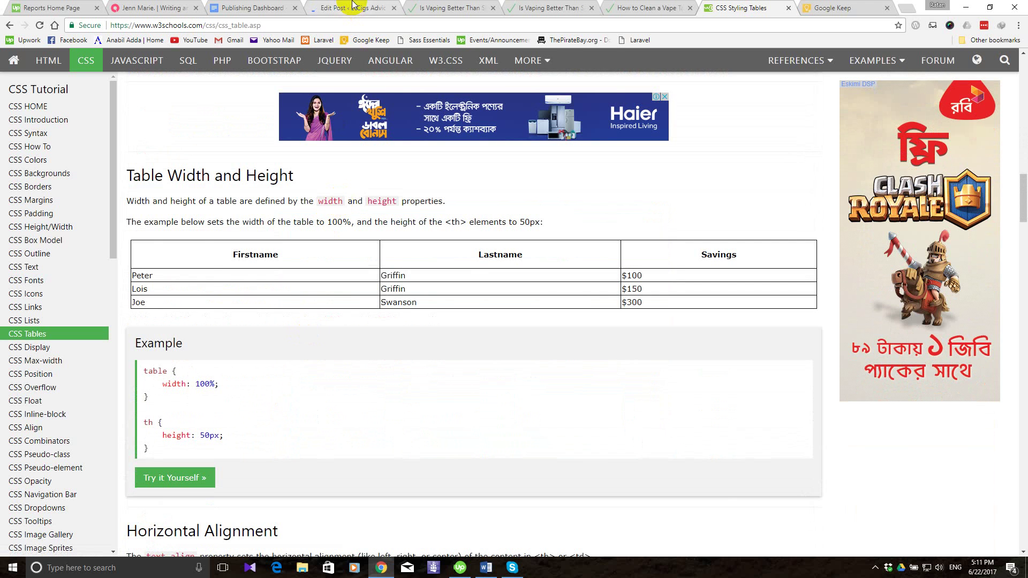
Reload the post preview and check the borders of the table under "By The Numbers: Vaping vs. Cigarettes".
left_click(428, 7)
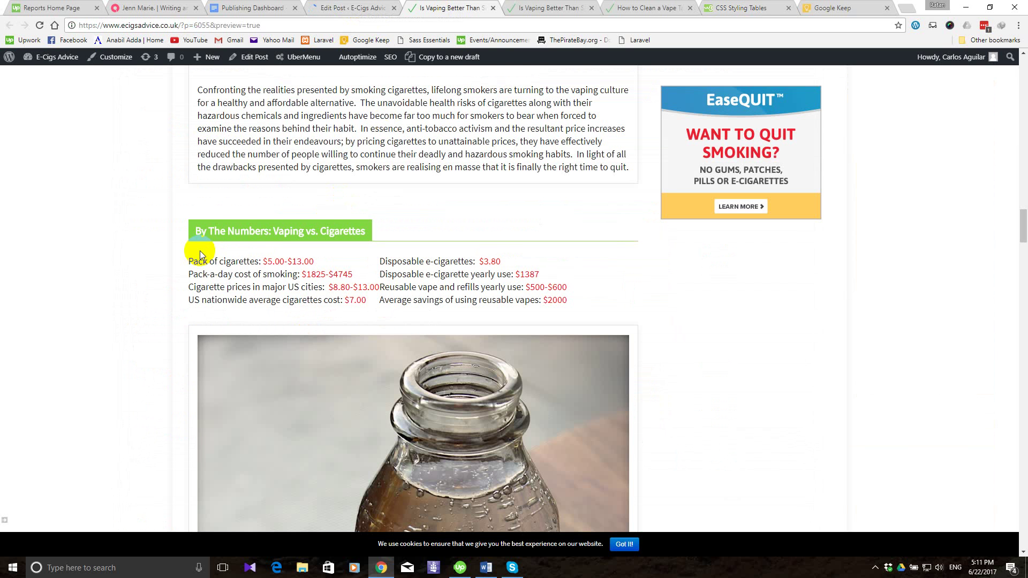
scroll(200, 251, "up", 10)
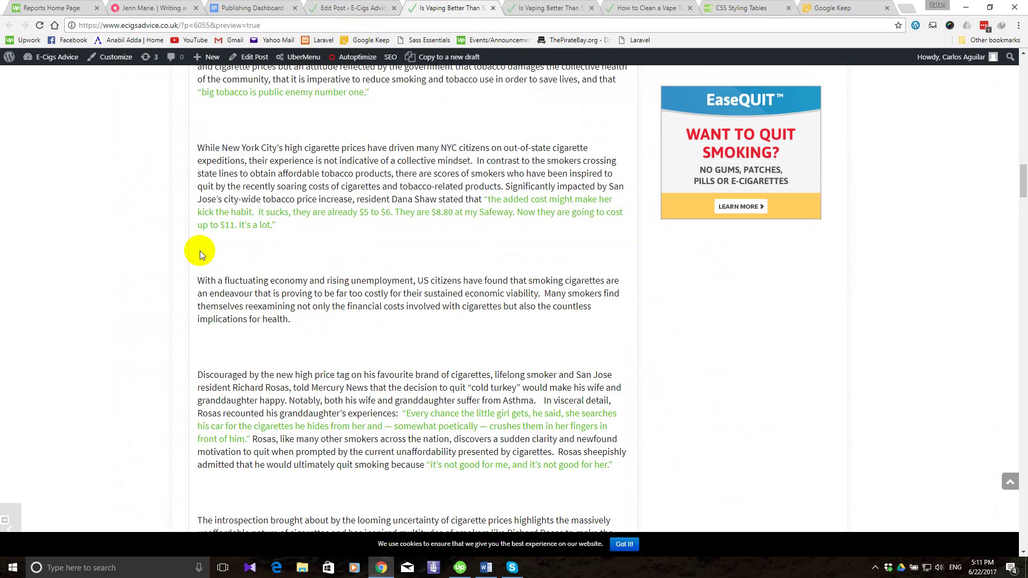
right_click(107, 194)
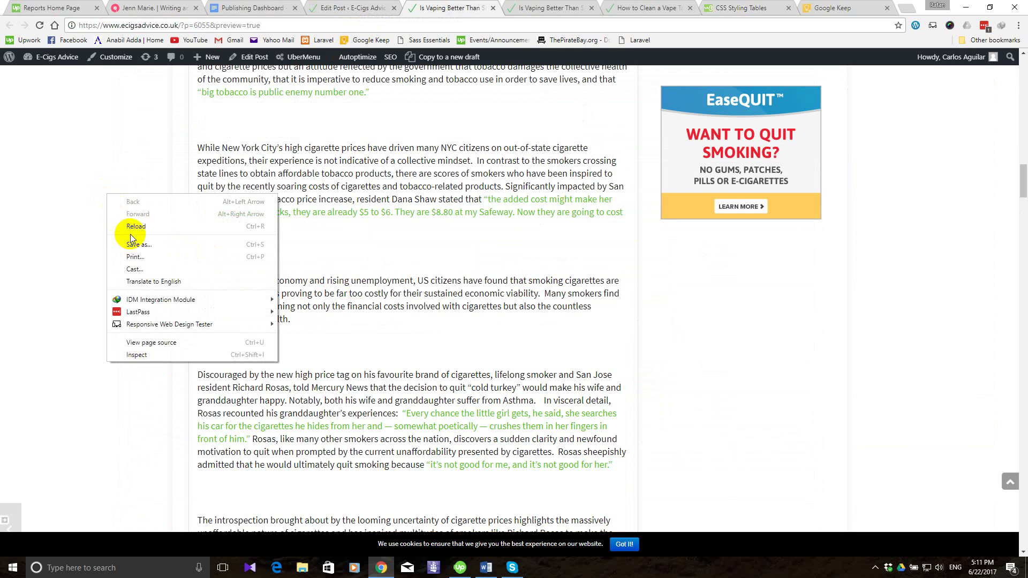
left_click(136, 227)
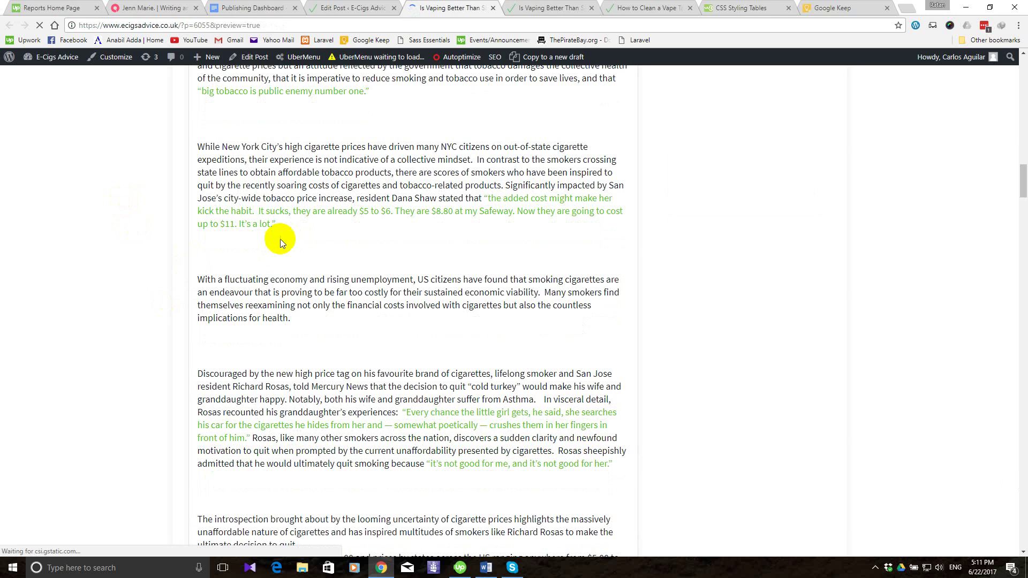
scroll(194, 240, "up", 5)
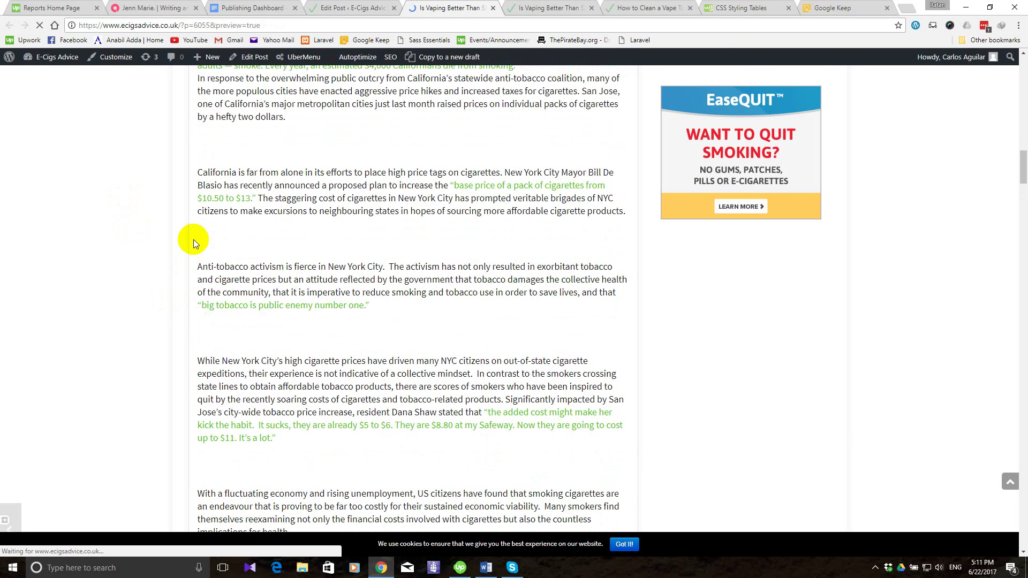
scroll(194, 239, "up", 10)
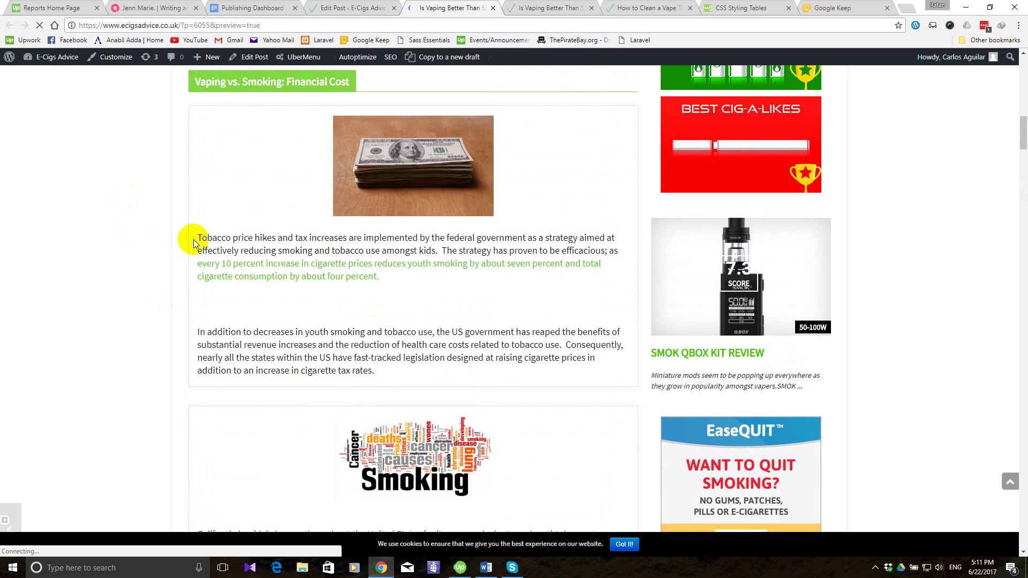
scroll(194, 239, "down", 5)
scroll(194, 239, "down", 20)
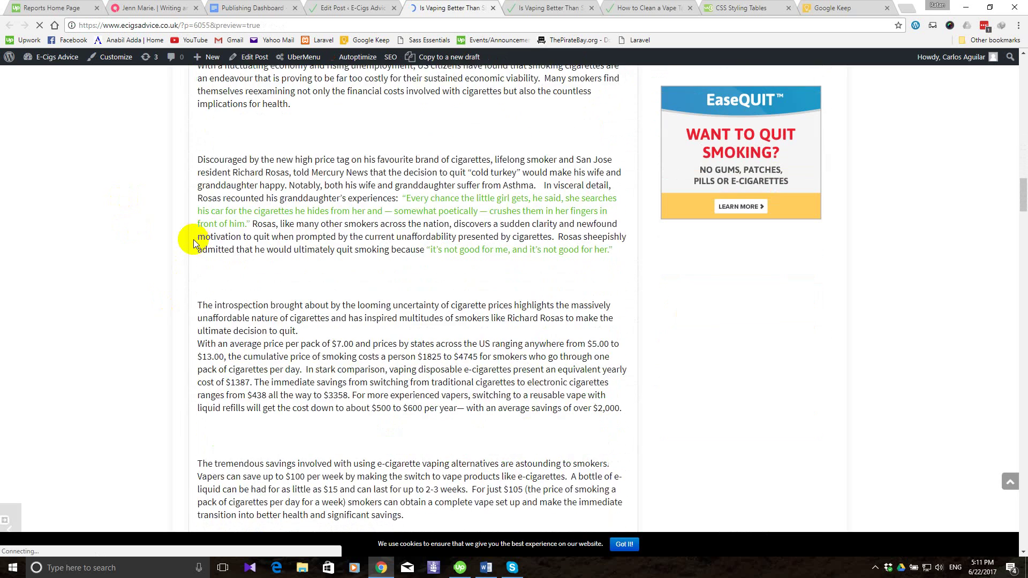
scroll(194, 241, "down", 5)
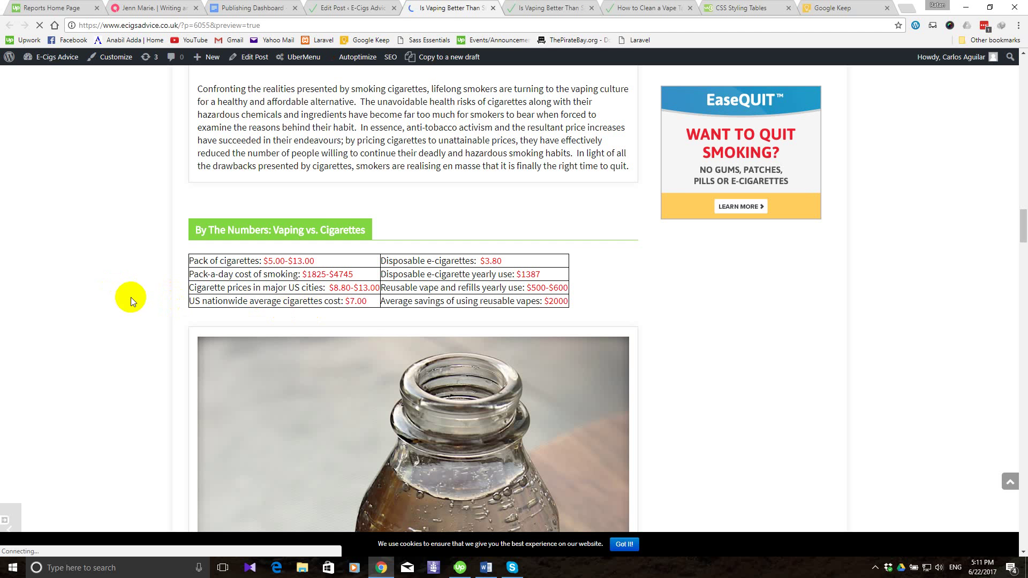
Set the table border colour to #333 in the page's custom CSS and add an empty line below that declaration.
left_click(340, 6)
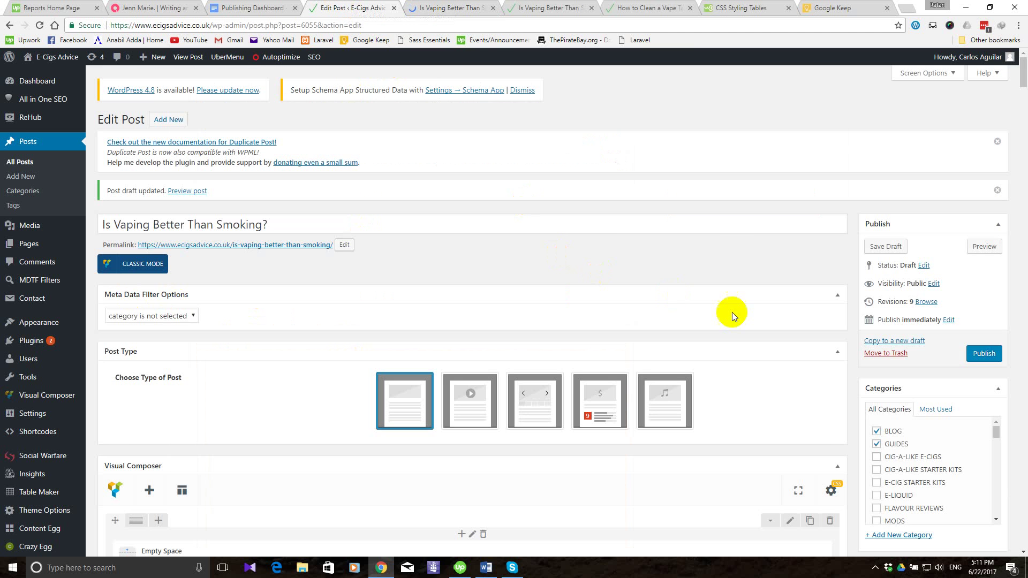
left_click(832, 488)
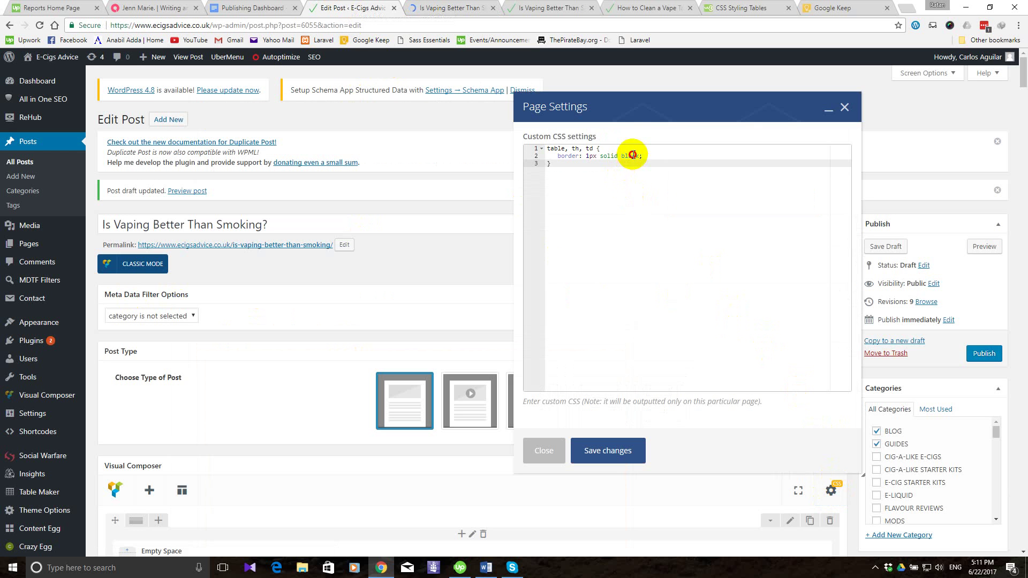
double_click(631, 156)
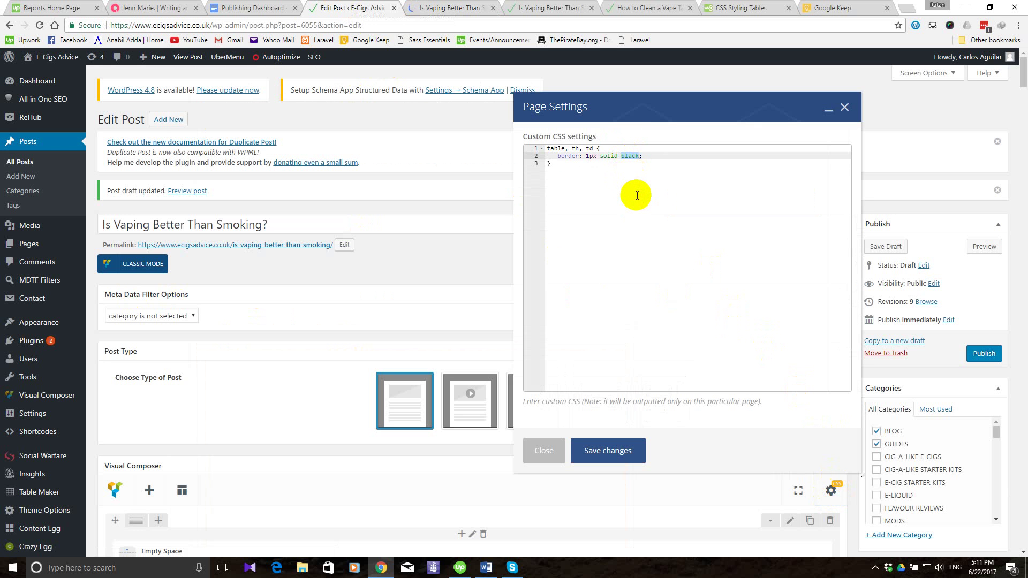
key("BackSpace")
left_click(645, 156)
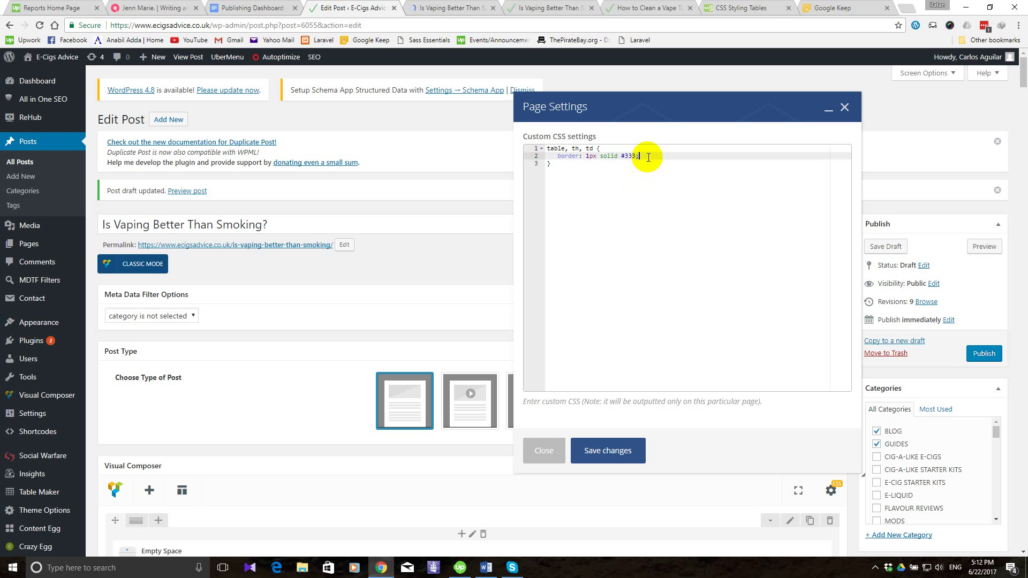
key("Return")
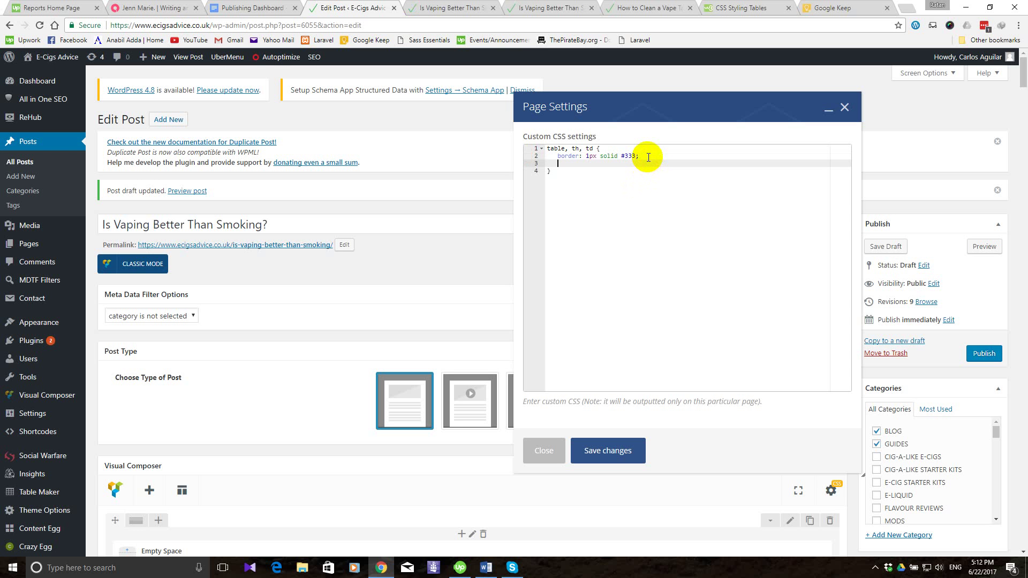
Copy the th, td rule with 15px padding and left text alignment from the W3Schools Table Padding example.
left_click(731, 7)
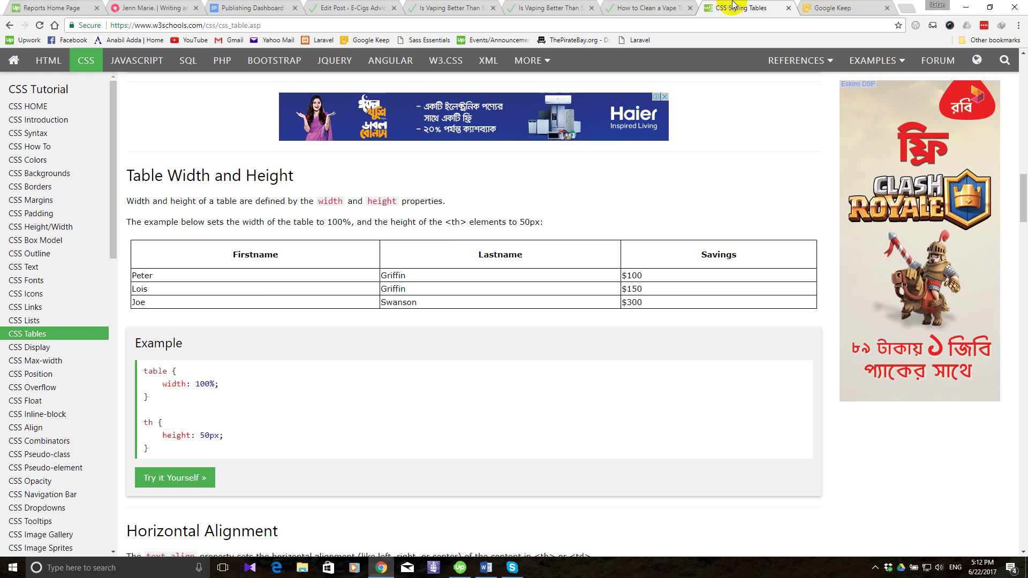
scroll(255, 311, "down", 3)
scroll(256, 311, "down", 2)
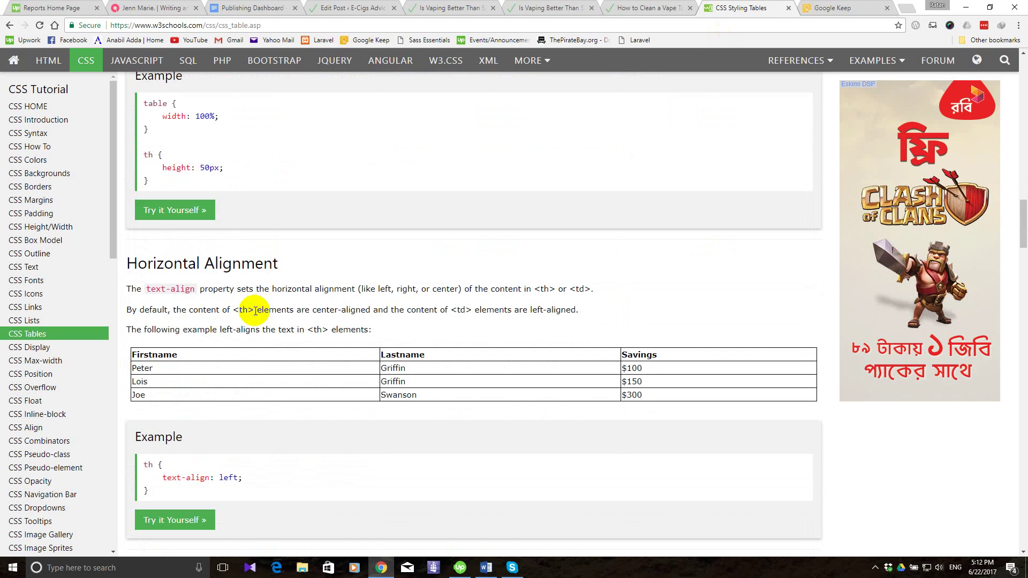
scroll(255, 311, "down", 5)
scroll(255, 311, "down", 4)
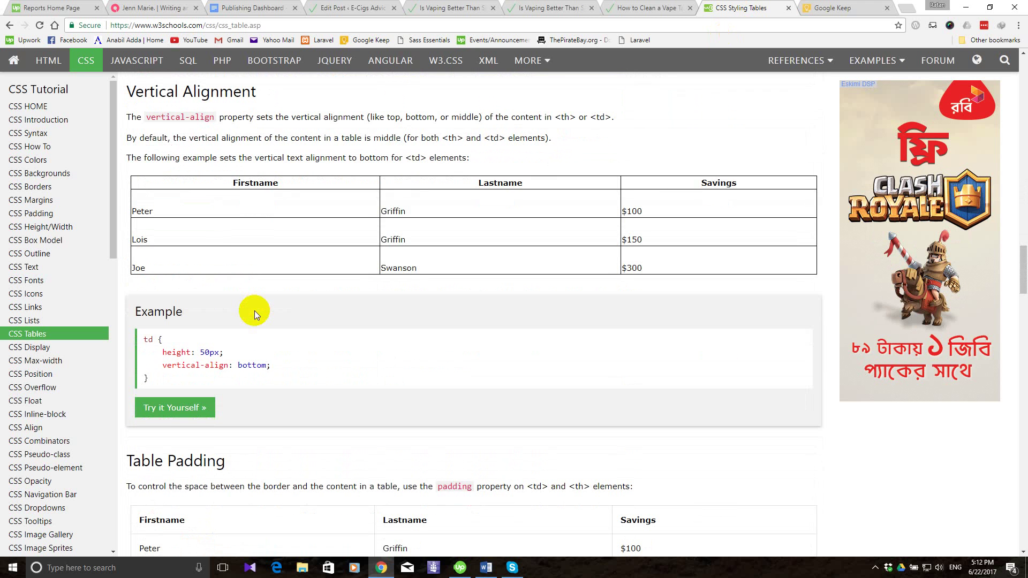
scroll(255, 311, "down", 7)
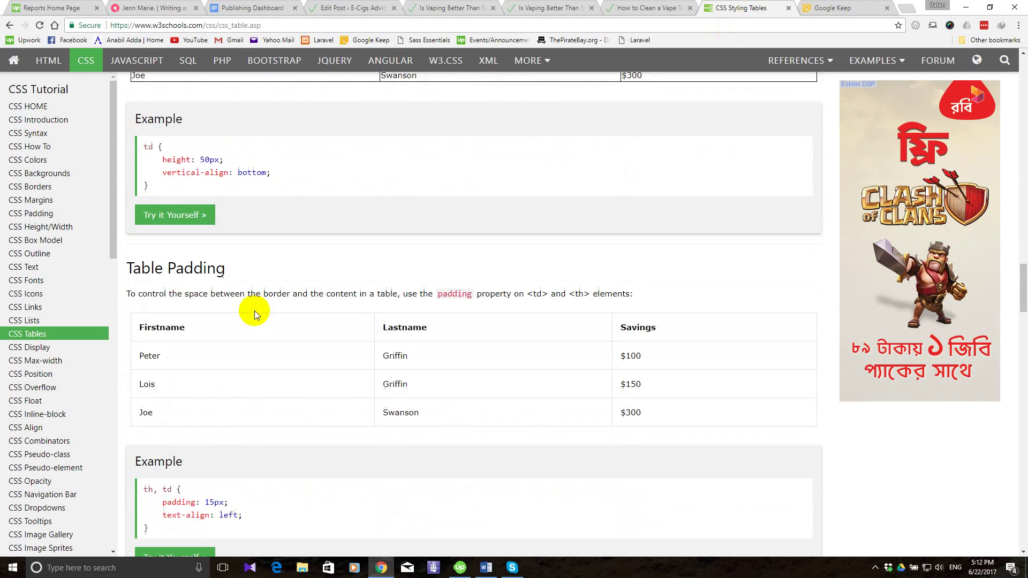
scroll(255, 310, "down", 2)
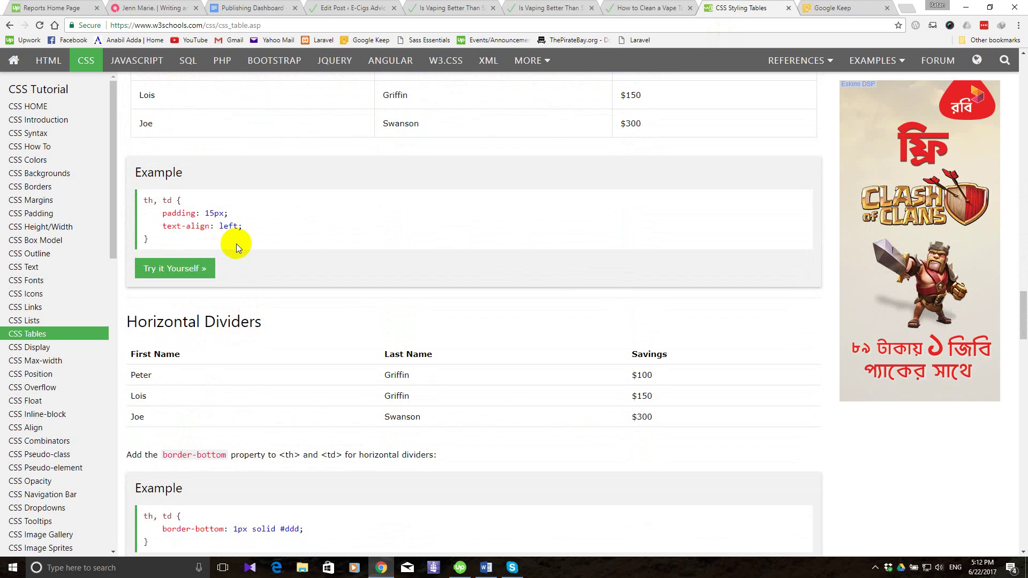
scroll(156, 233, "down", 1)
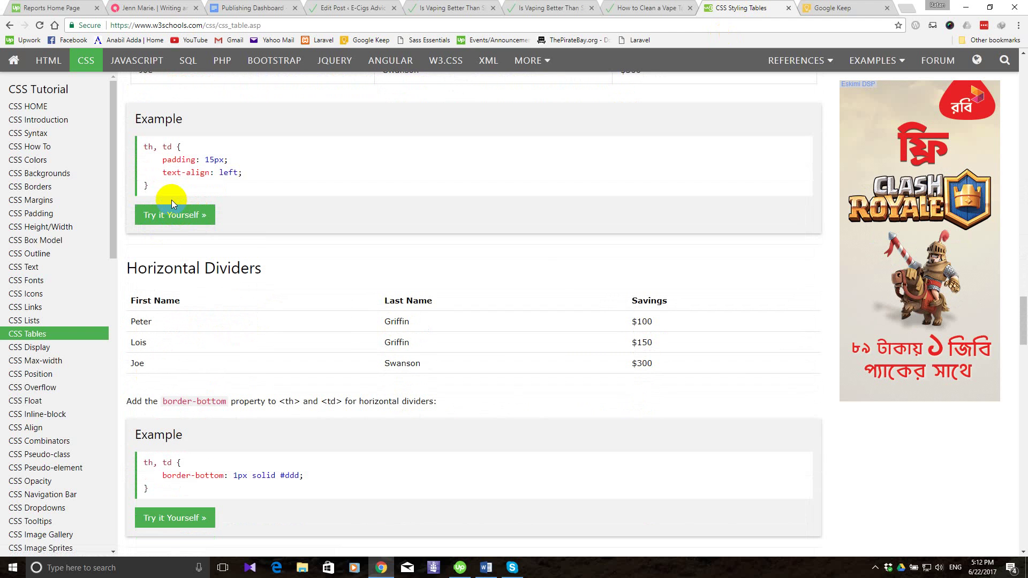
left_click_drag(144, 143, 169, 181)
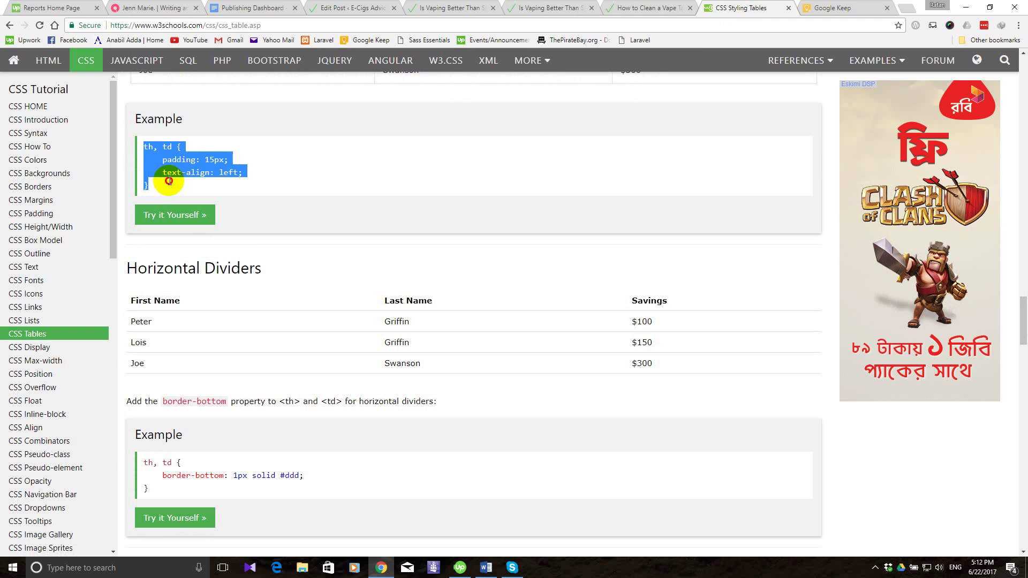
right_click(191, 170)
left_click(216, 177)
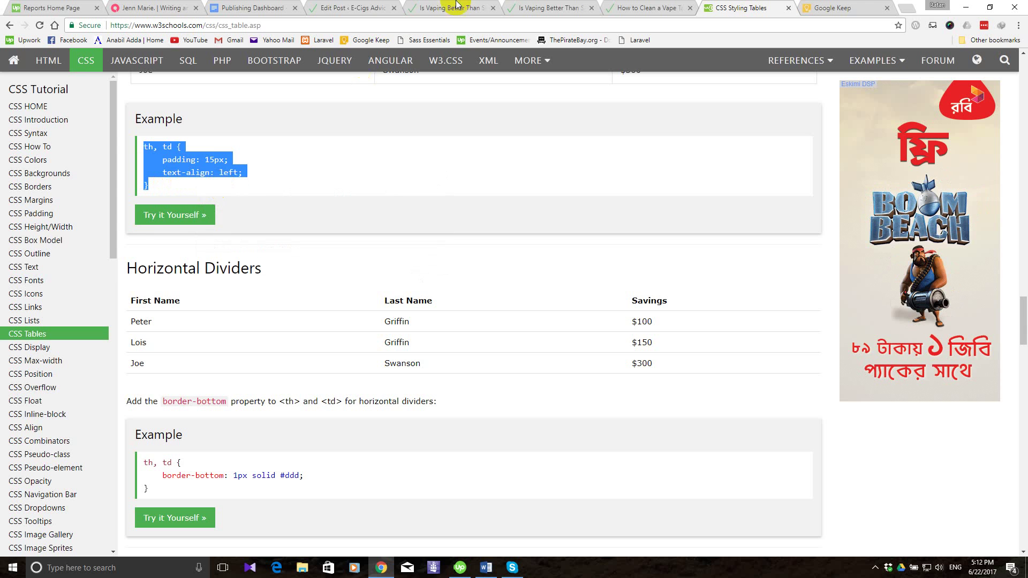
Paste the copied th, td rule below the table border rule in the post's custom CSS settings.
left_click(348, 8)
key("Return")
left_click(574, 178)
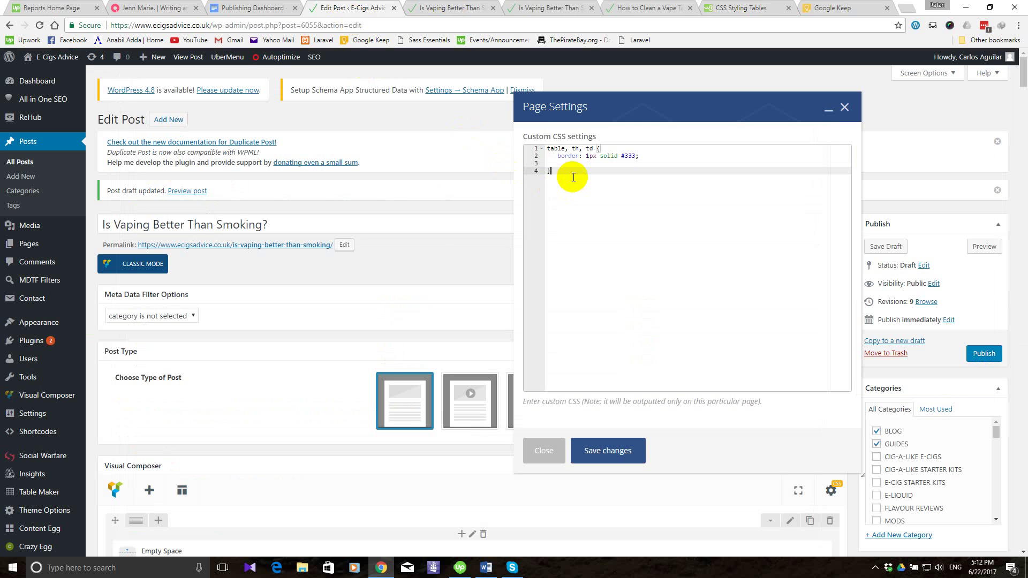
key("Return")
key("Return")
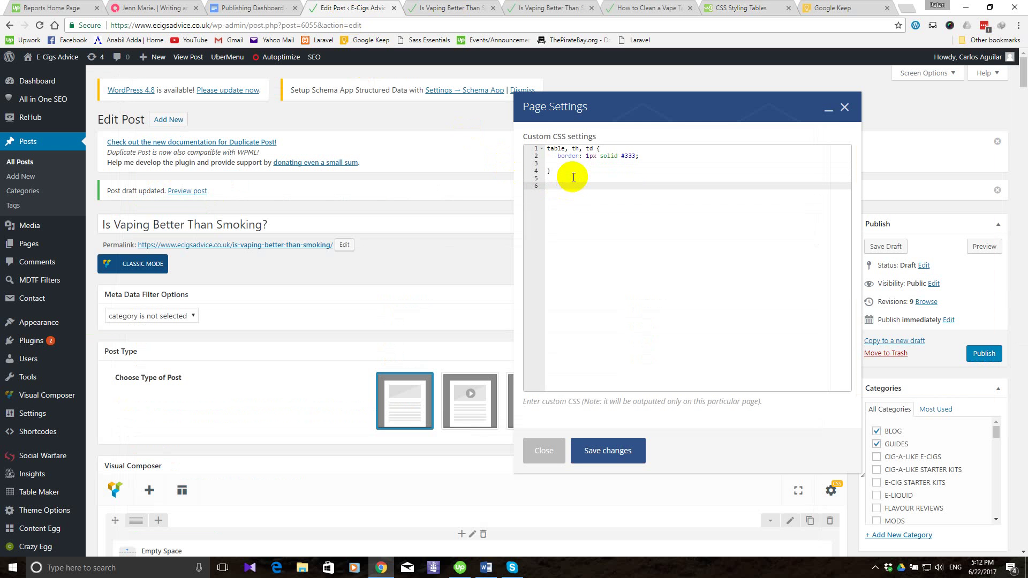
key("BackSpace")
key("ctrl+v")
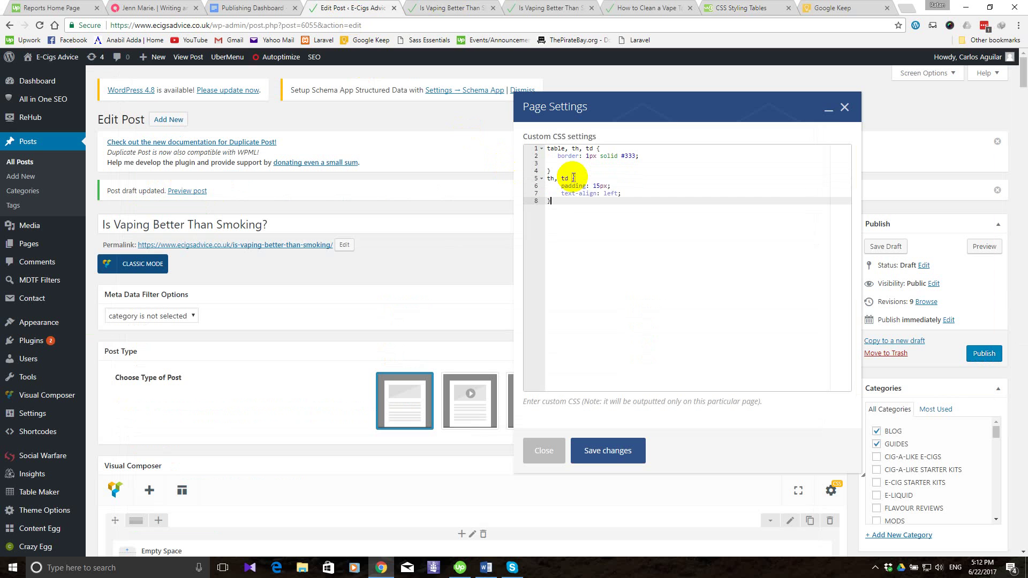
Set the th, td padding to 5px, save the custom CSS and save the post draft.
left_click_drag(596, 186, 593, 186)
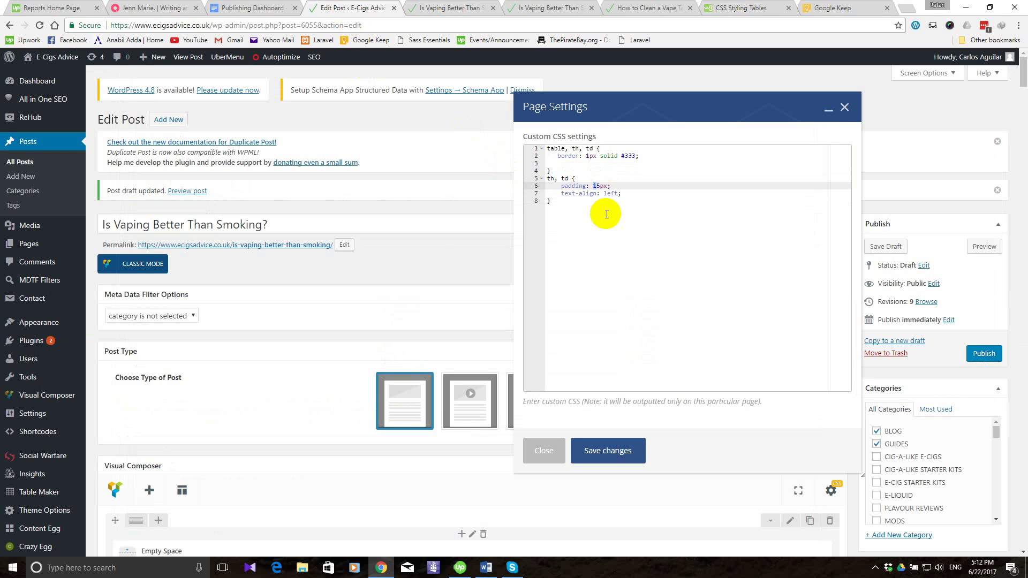
key("BackSpace")
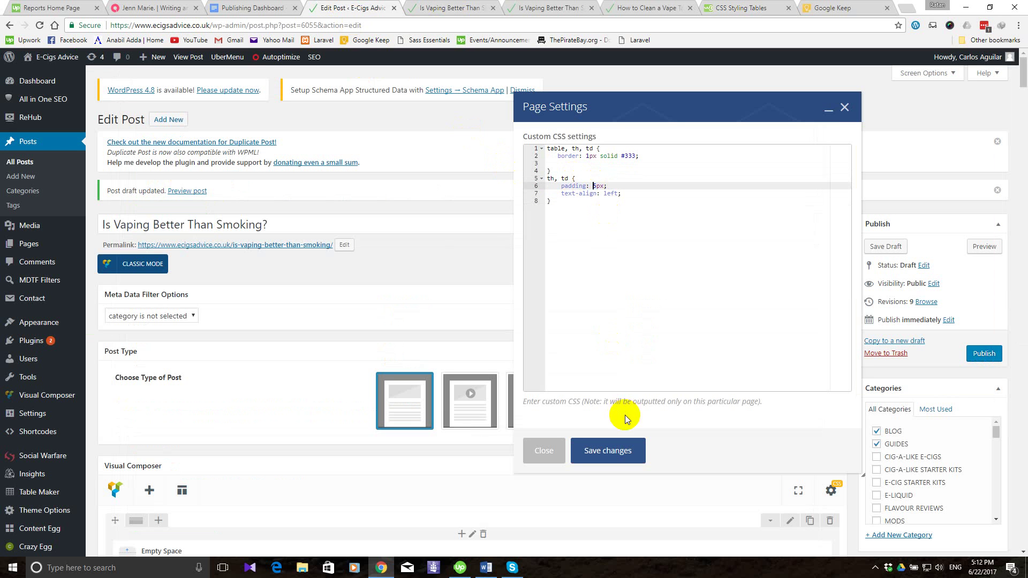
left_click(617, 449)
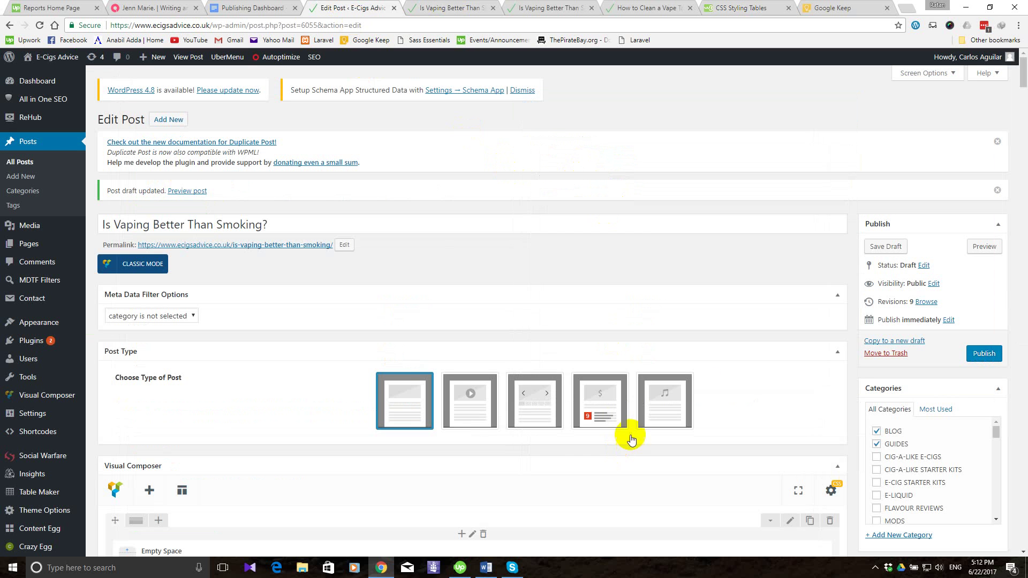
left_click(887, 248)
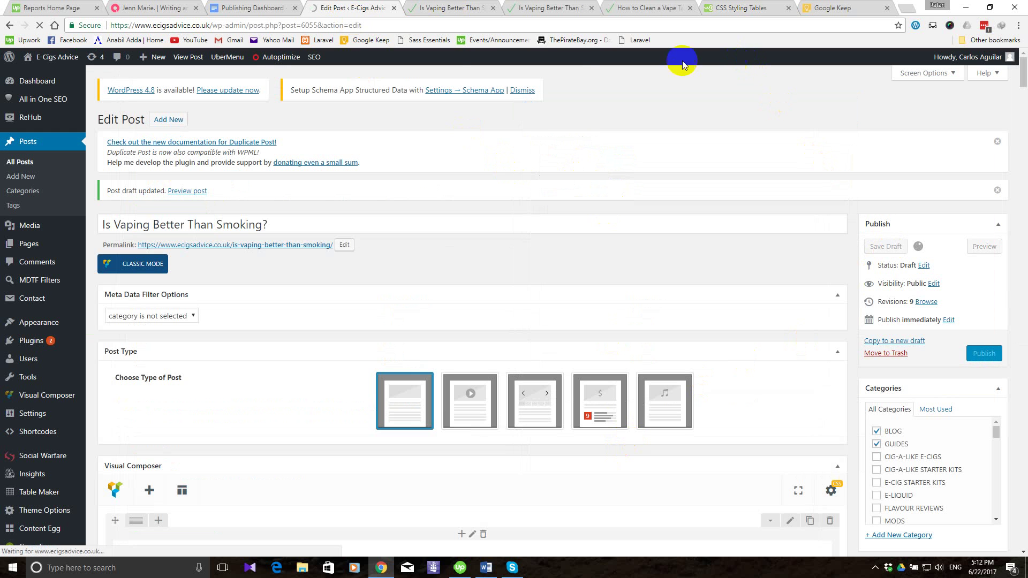
Reload the post preview and check the cell padding of the table under "By The Numbers: Vaping vs. Cigarettes".
left_click(439, 8)
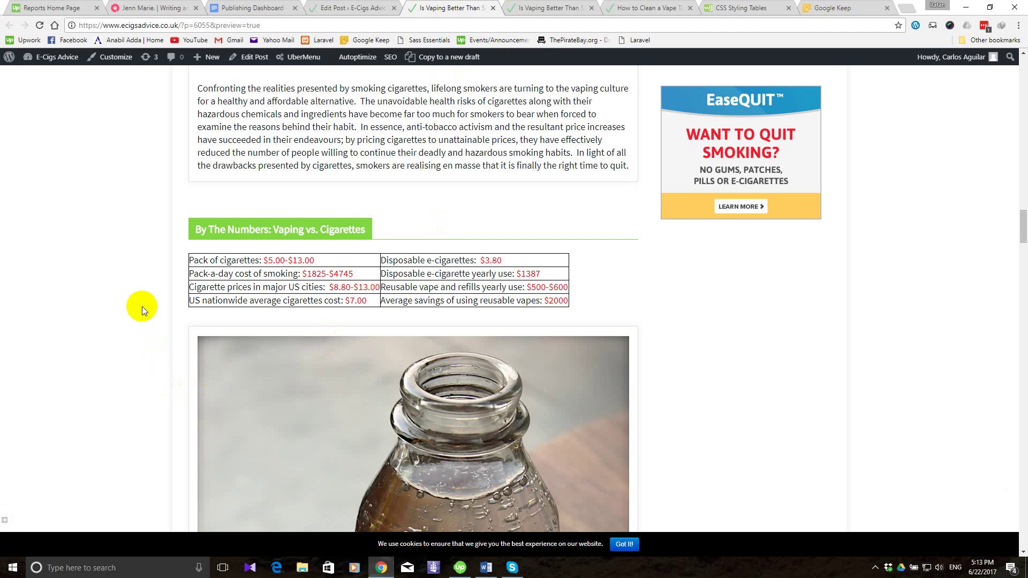
right_click(126, 214)
left_click(159, 249)
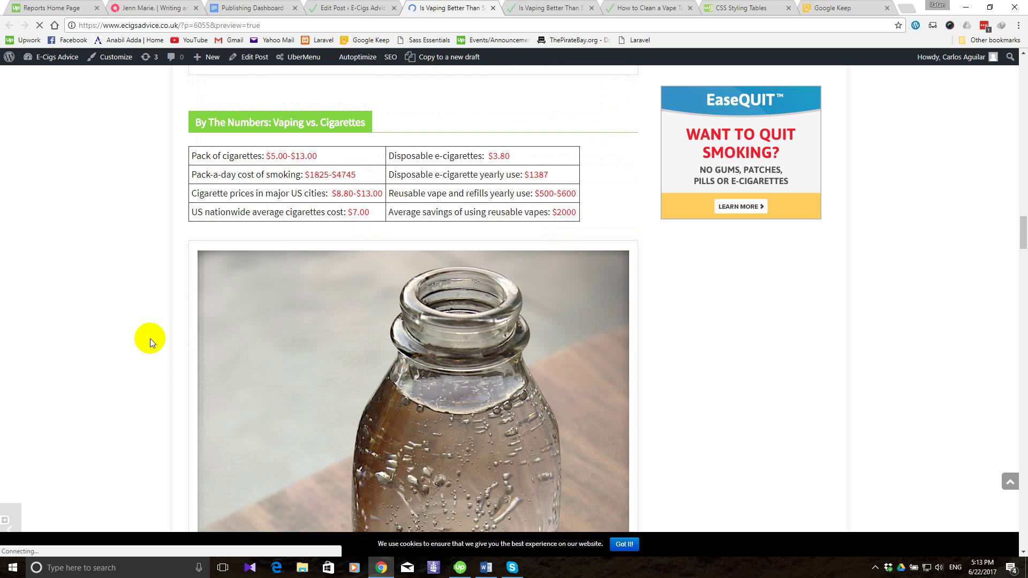
Switch to the Word document and copy the heading "Vaping vs. Smoking: Health Risks" below the price table.
left_click(486, 567)
scroll(429, 420, "down", 1)
scroll(427, 415, "up", 4)
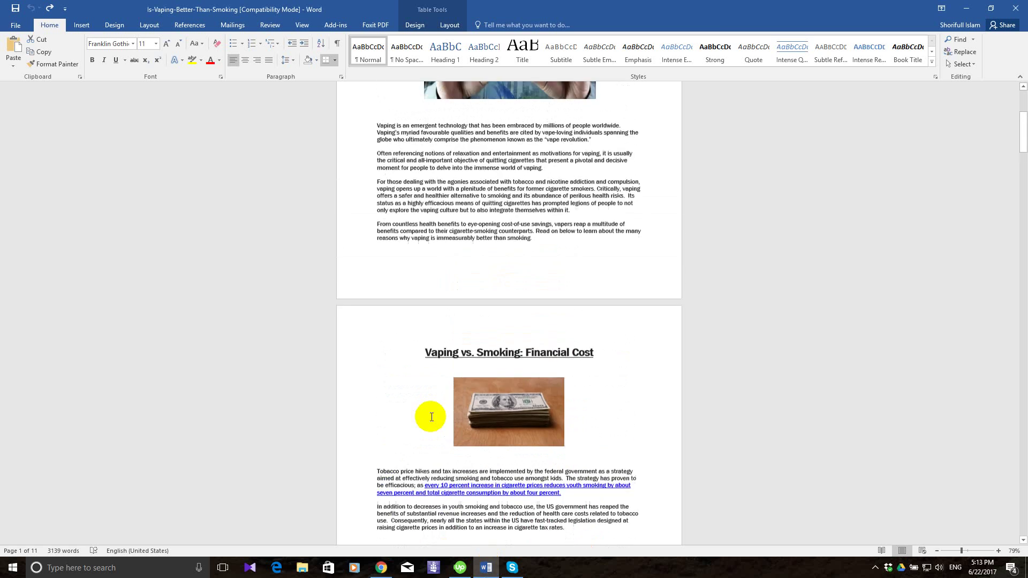
scroll(429, 418, "down", 10)
scroll(431, 417, "down", 20)
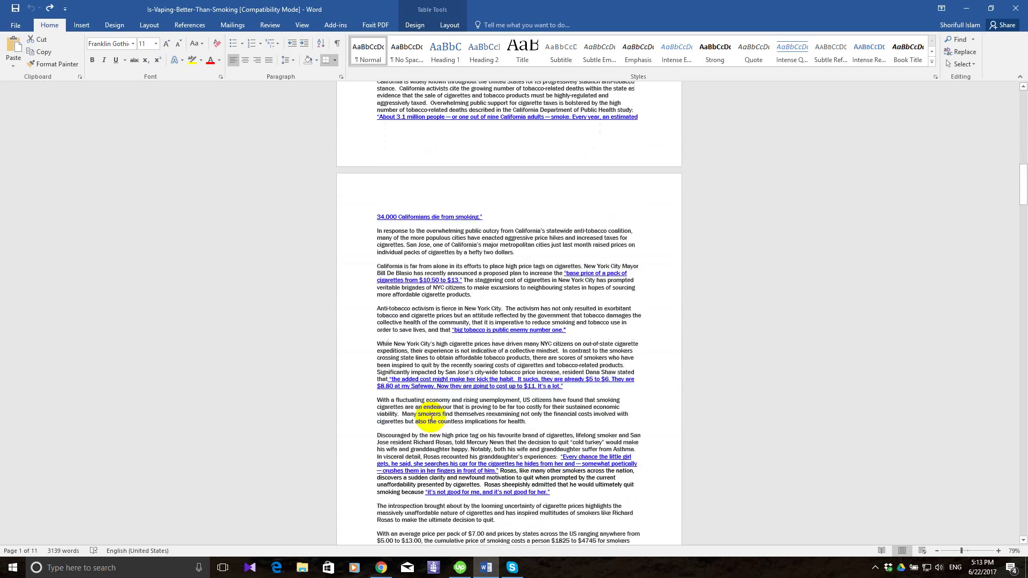
scroll(429, 416, "down", 4)
scroll(429, 415, "up", 4)
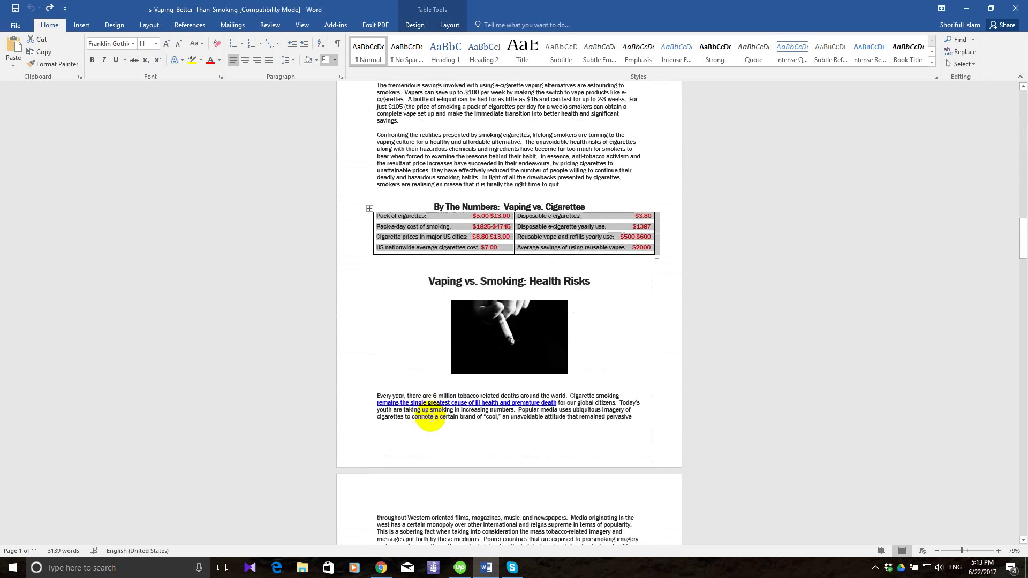
scroll(429, 415, "down", 8)
scroll(365, 322, "up", 1)
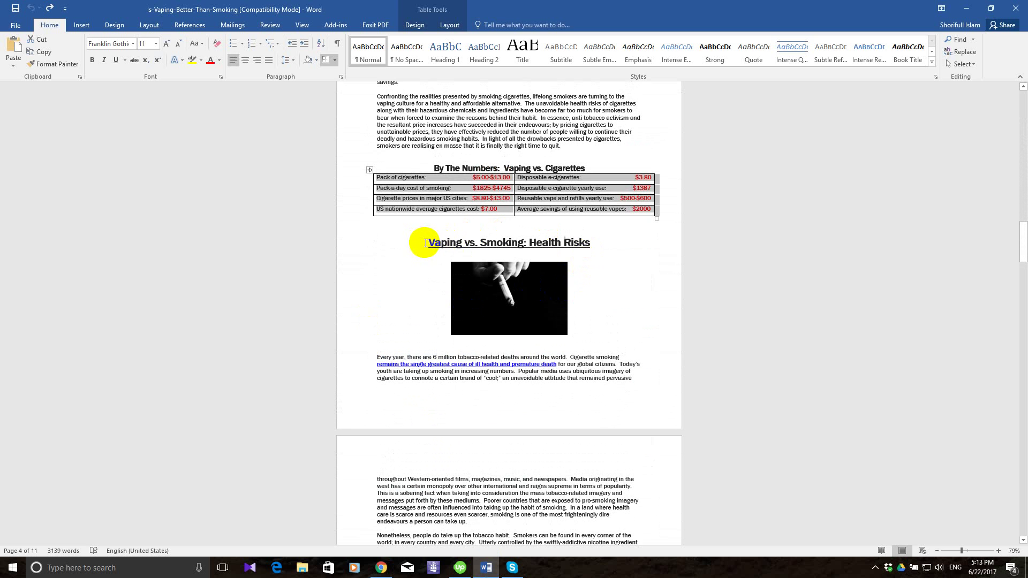
left_click_drag(428, 242, 588, 247)
right_click(575, 243)
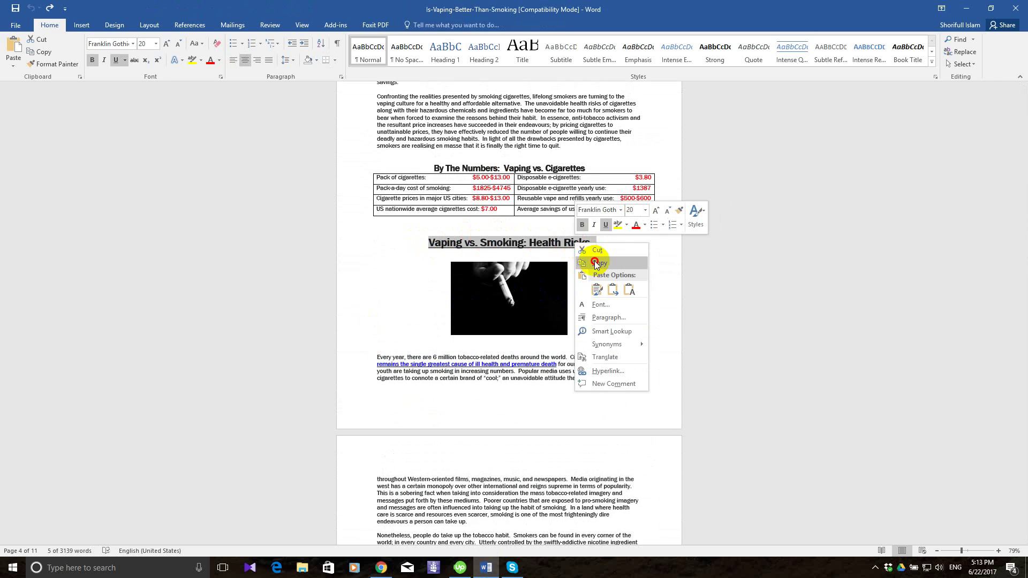
left_click(595, 262)
Back in Chrome's post editor, duplicate the "By The Numbers: Vaping vs. Cigarettes" module title and move the copy above the bottle image in the next row.
left_click(381, 568)
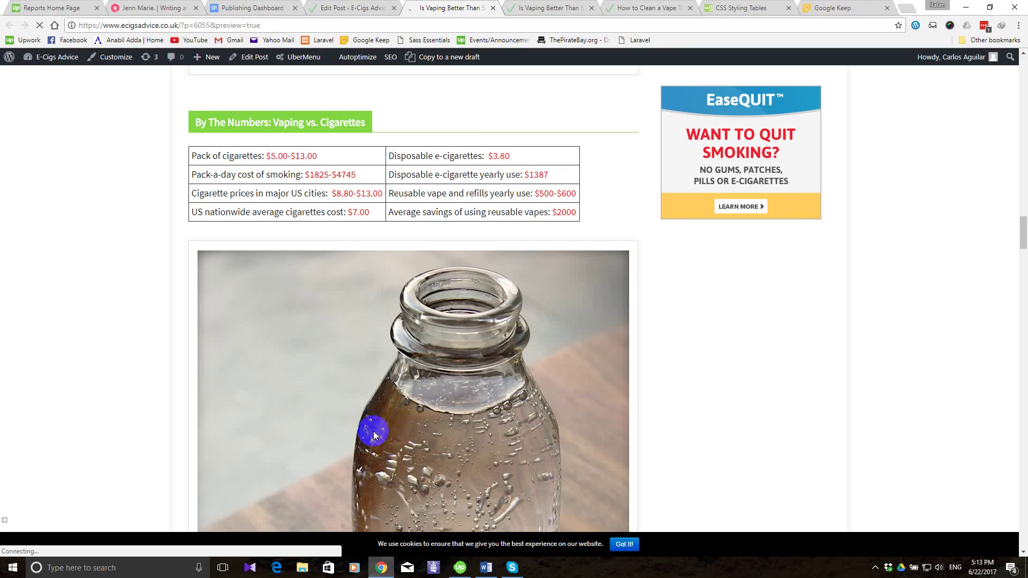
left_click(352, 4)
scroll(232, 279, "down", 10)
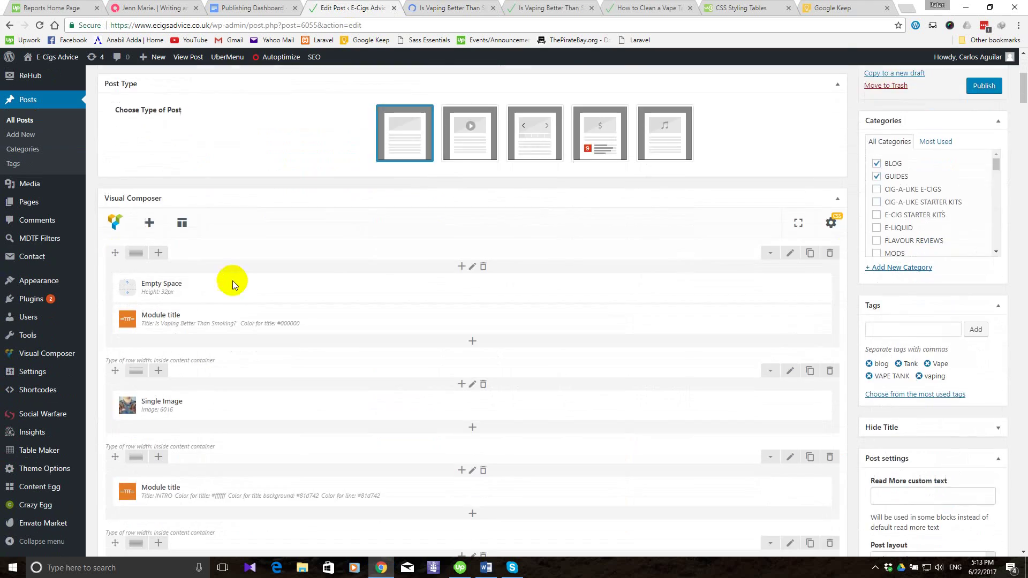
scroll(232, 281, "down", 20)
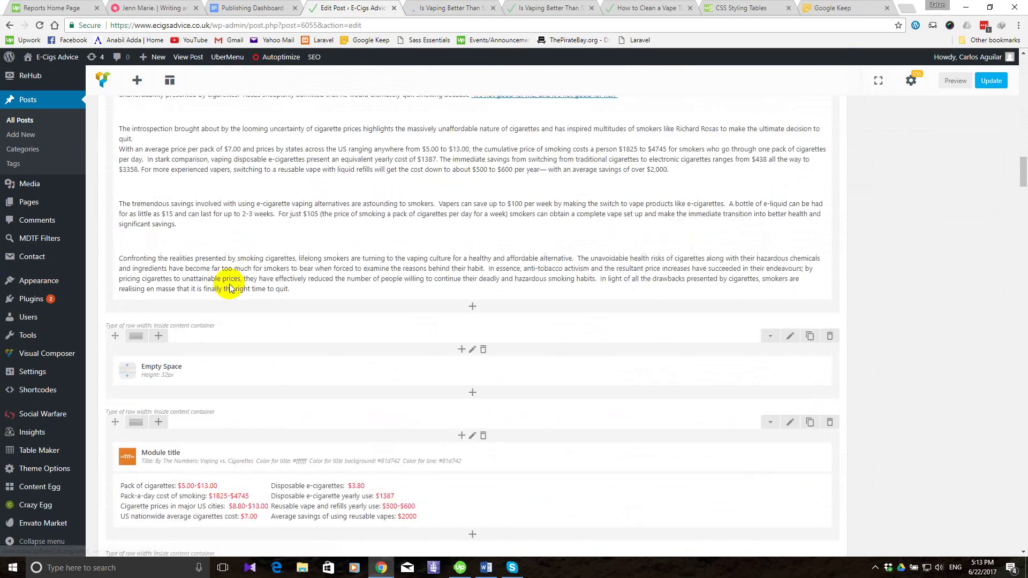
scroll(229, 284, "down", 2)
scroll(229, 284, "up", 3)
scroll(229, 284, "down", 6)
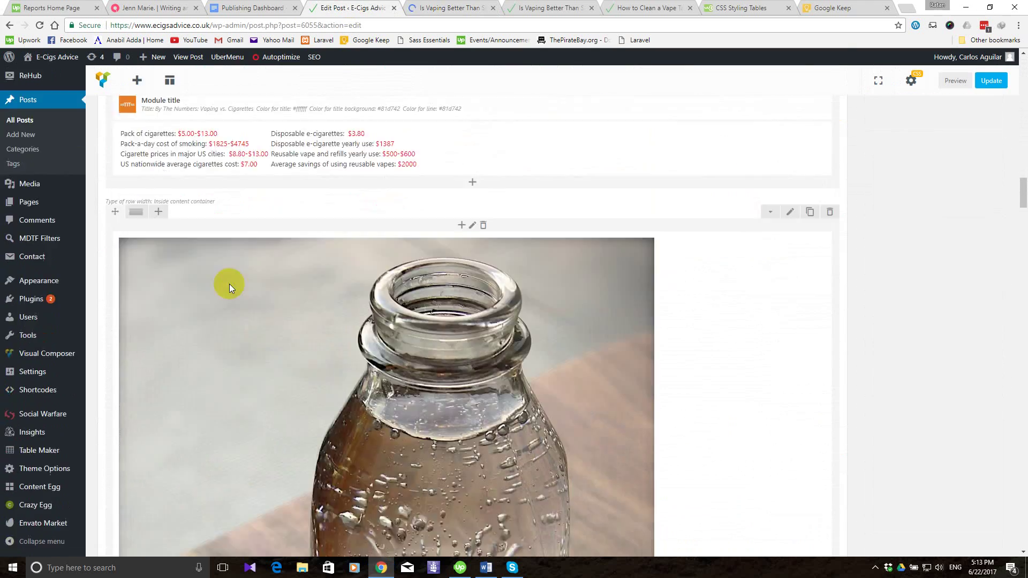
scroll(229, 284, "down", 10)
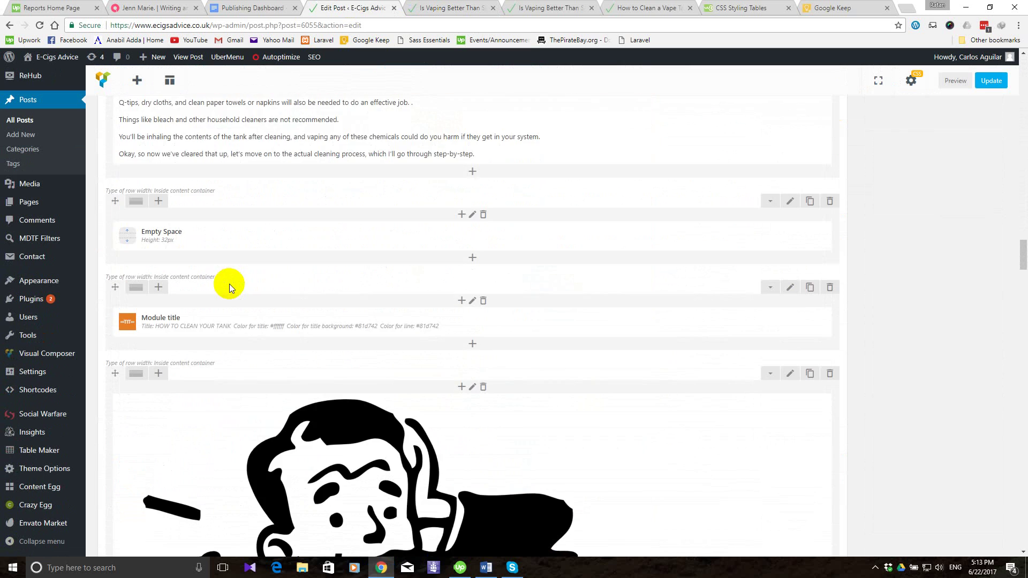
scroll(230, 283, "up", 10)
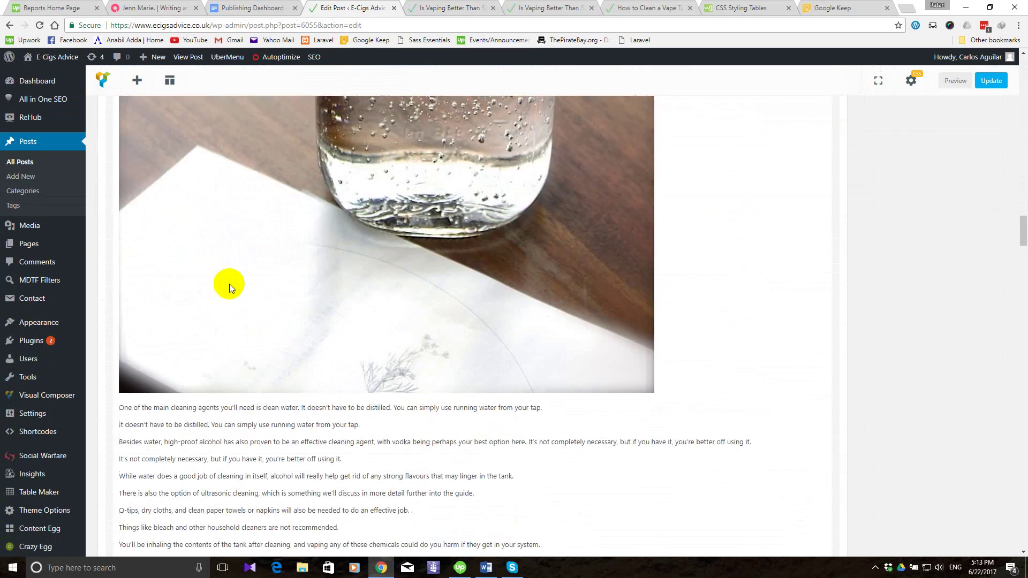
scroll(229, 284, "up", 10)
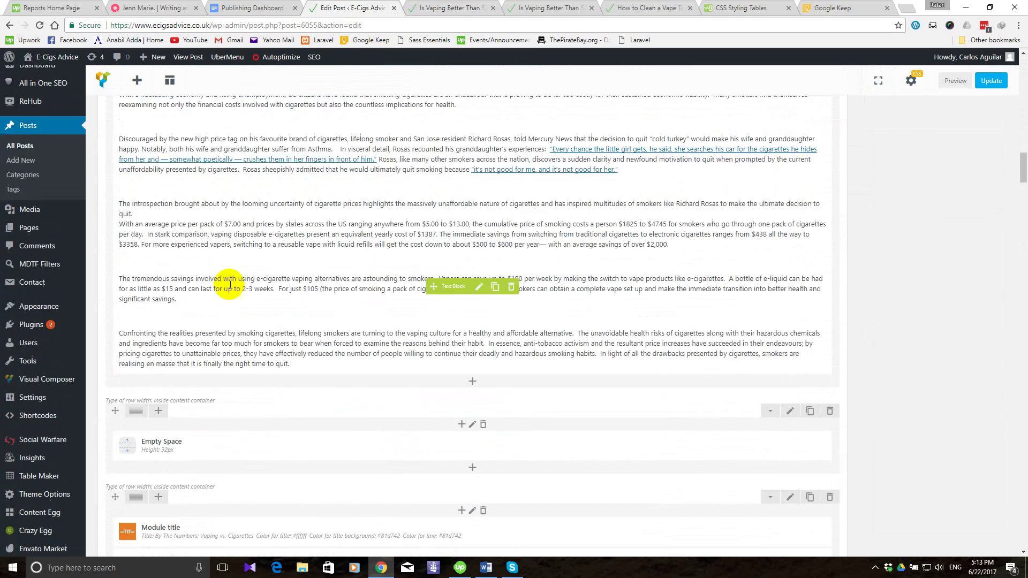
scroll(229, 284, "down", 5)
mouse_move(370, 335)
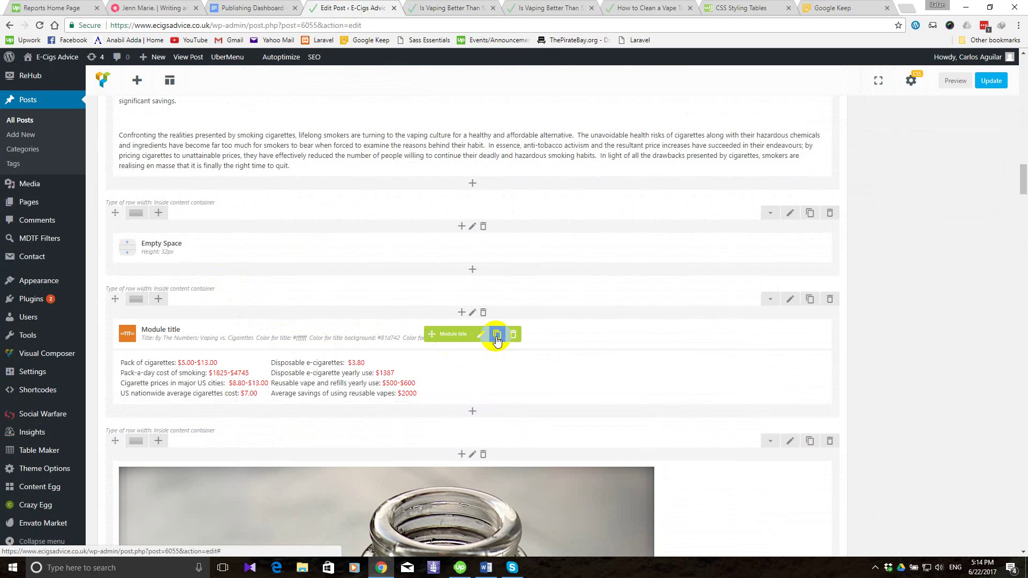
scroll(305, 370, "down", 4)
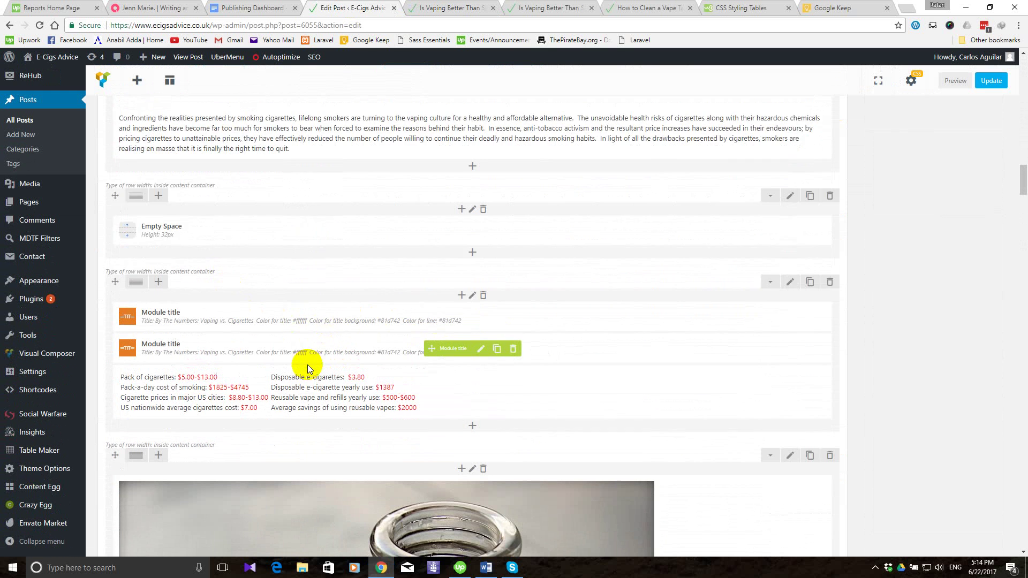
scroll(338, 345, "up", 2)
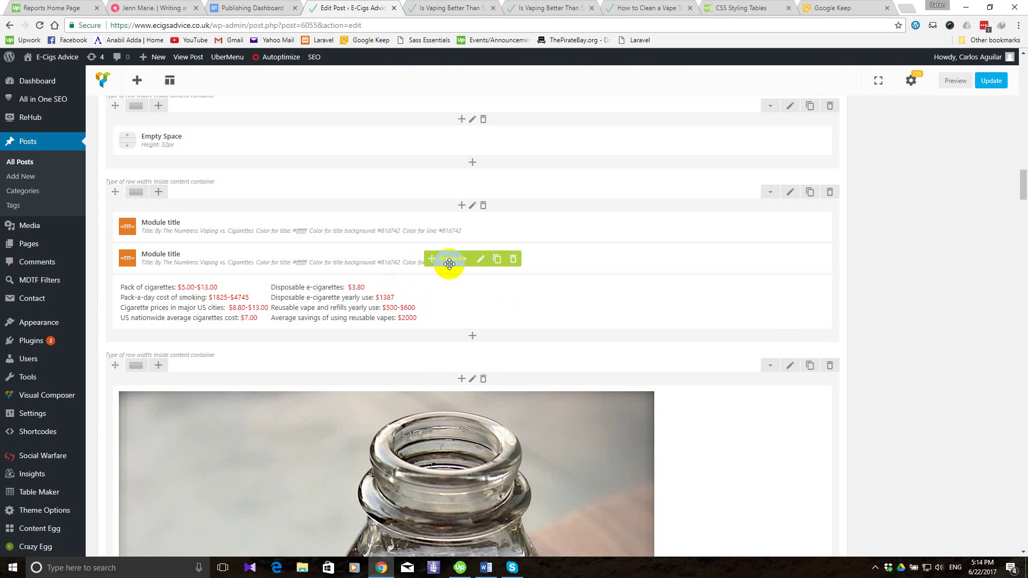
left_click_drag(456, 261, 393, 388)
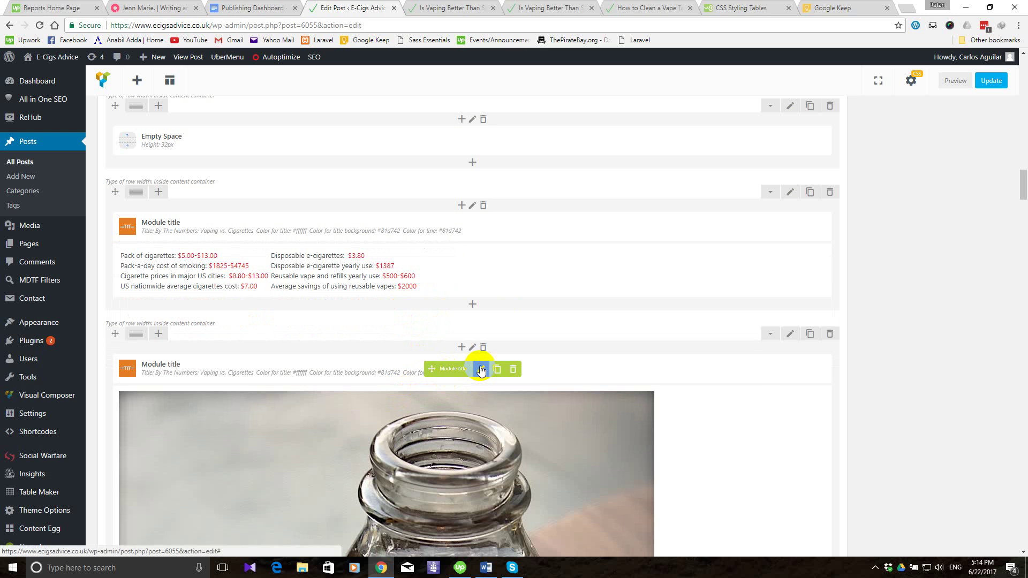
Change the title of the module above the bottle image to "Vaping vs. Smoking: Health Risks" and save it.
left_click(481, 370)
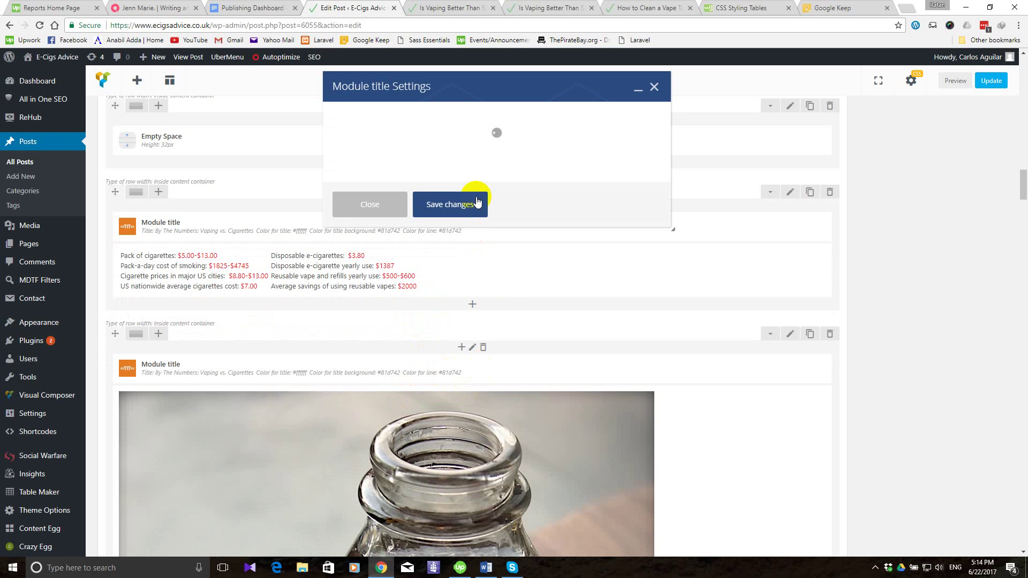
left_click_drag(487, 162, 328, 160)
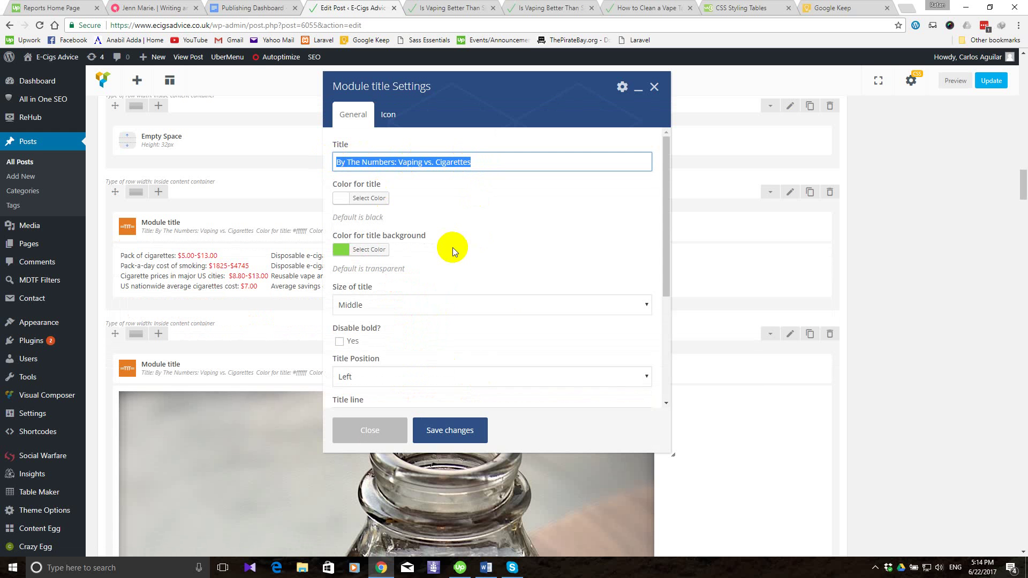
key("ctrl+v")
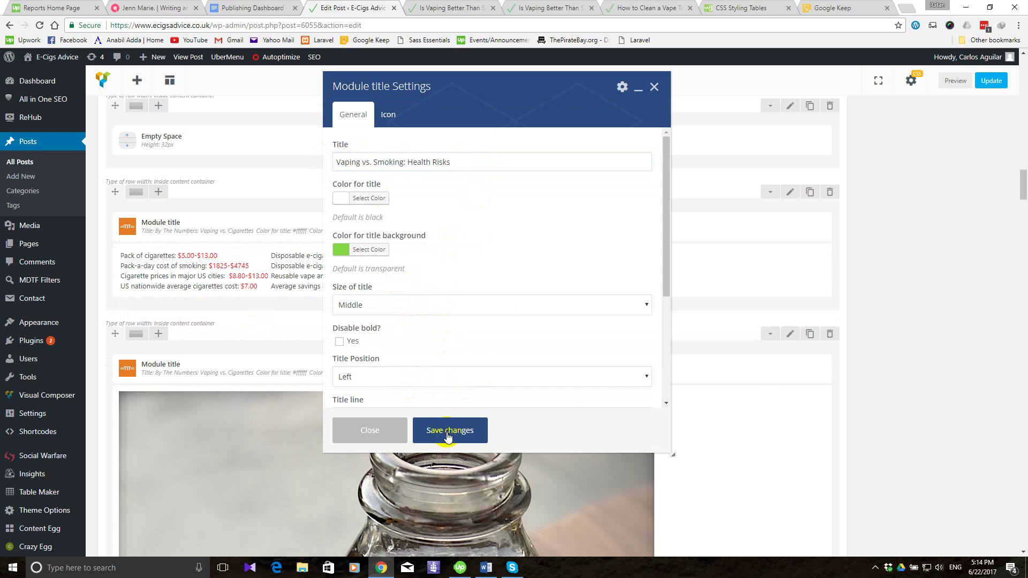
left_click(448, 436)
Open the text block below the Health Risks title for editing and remove the bottle image from it.
scroll(447, 444, "down", 3)
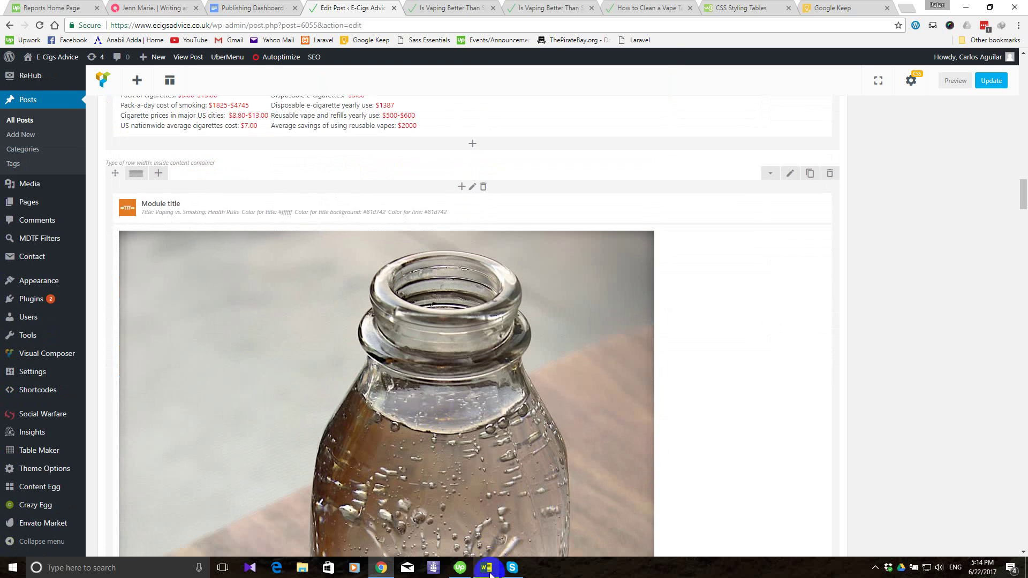
left_click(487, 571)
left_click(488, 573)
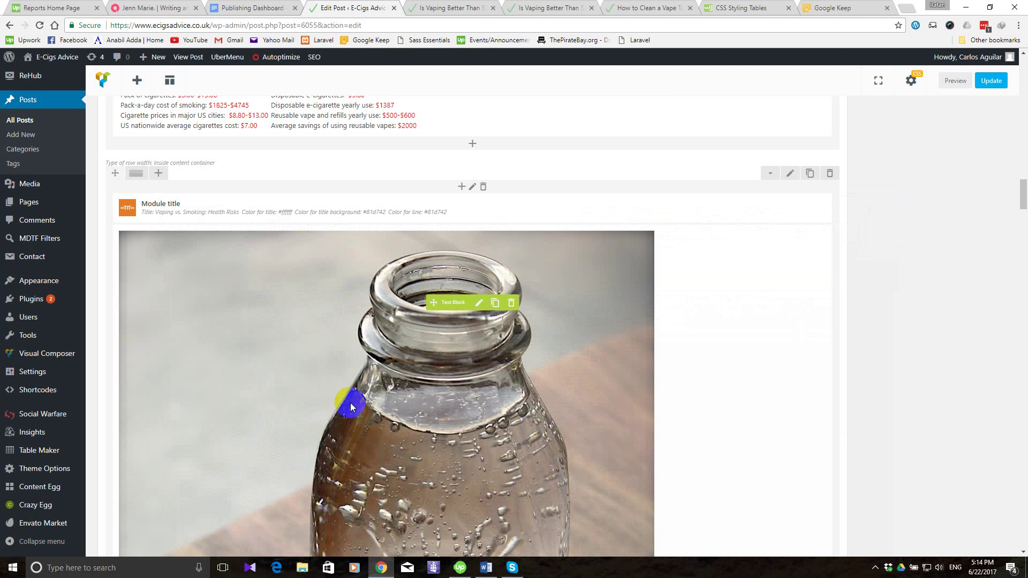
left_click(477, 304)
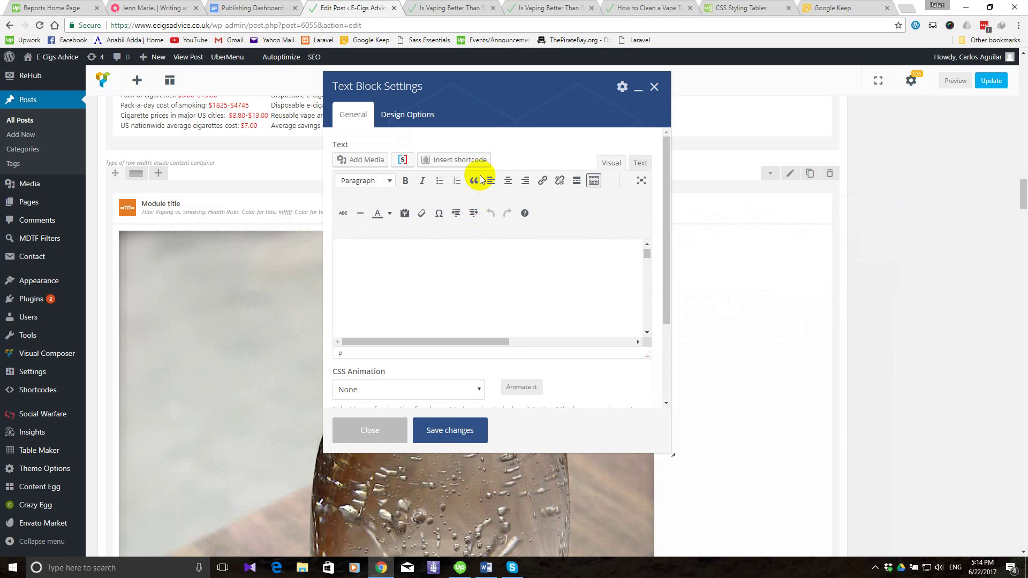
left_click(639, 161)
left_click(616, 166)
left_click(499, 292)
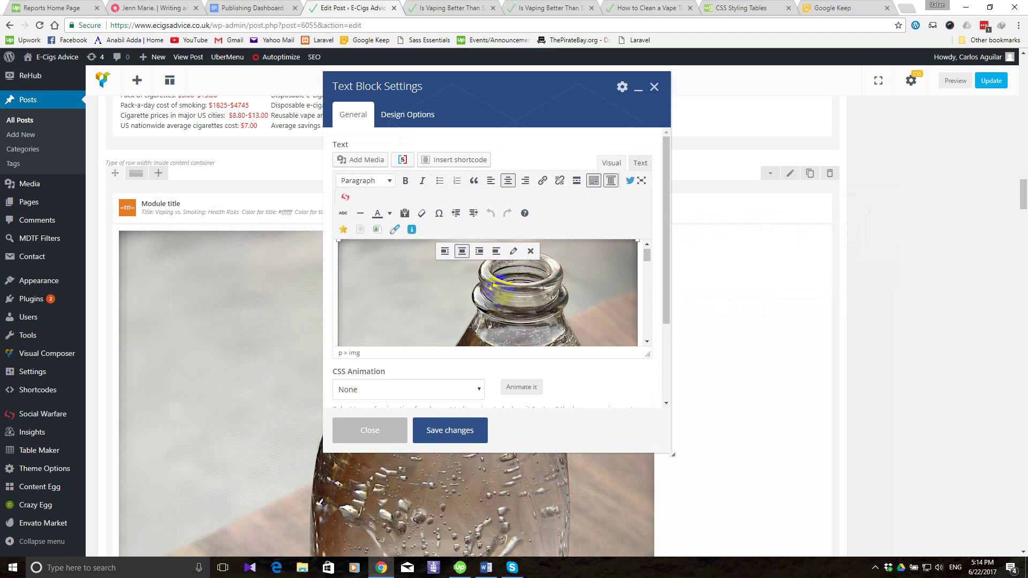
left_click(530, 252)
Add an empty line at the start of the Health Risks text block and insert Vaping-vs-Smoking-Health-Risks.jpg from the media library there.
scroll(484, 272, "up", 1)
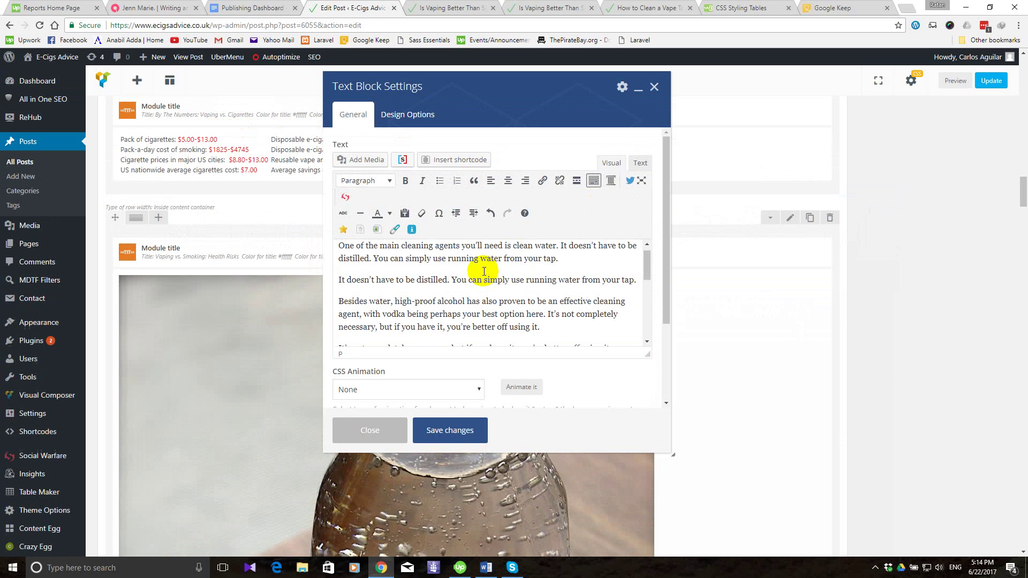
key("Return")
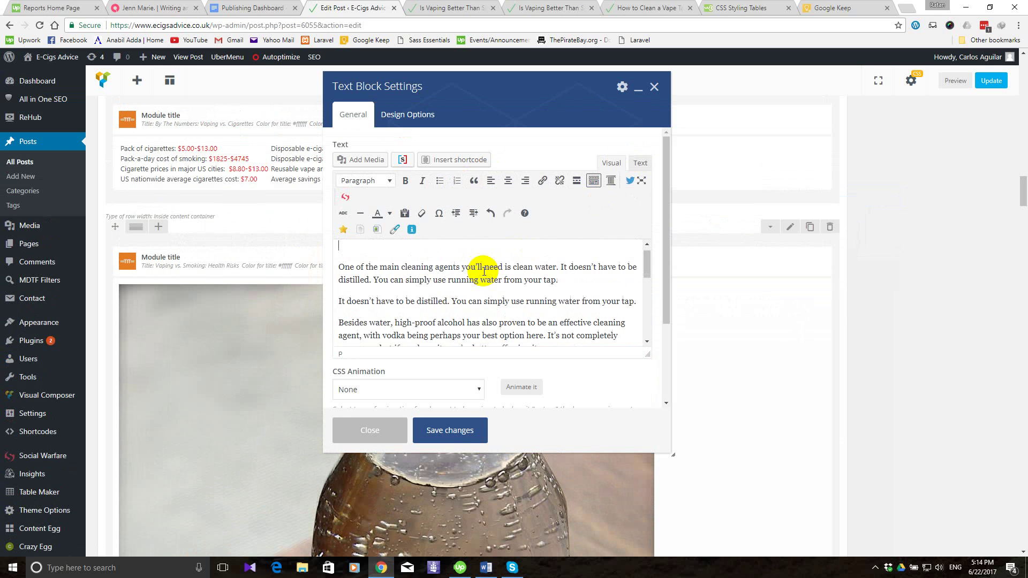
left_click(368, 163)
left_click(368, 163)
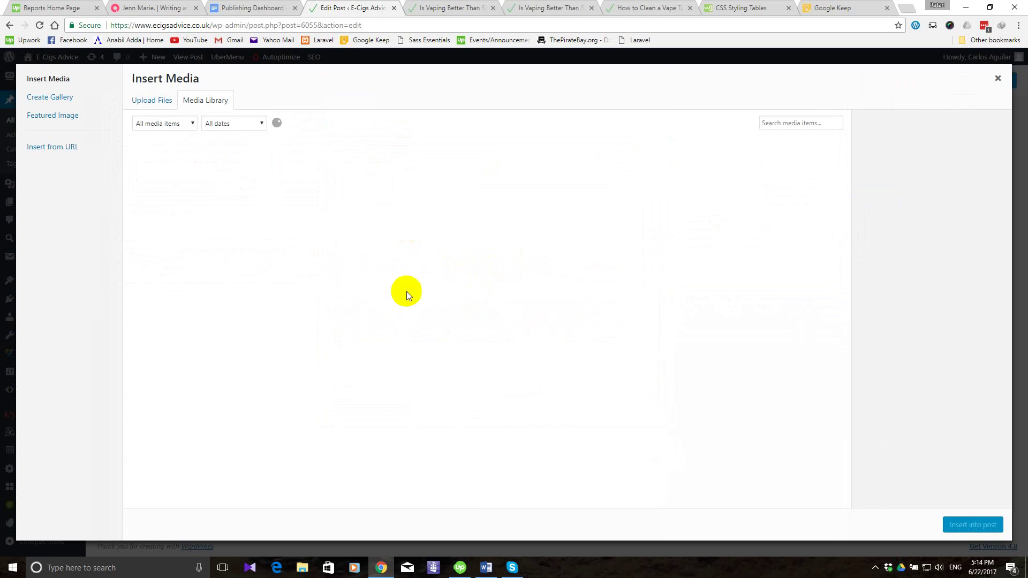
left_click(487, 568)
left_click(487, 568)
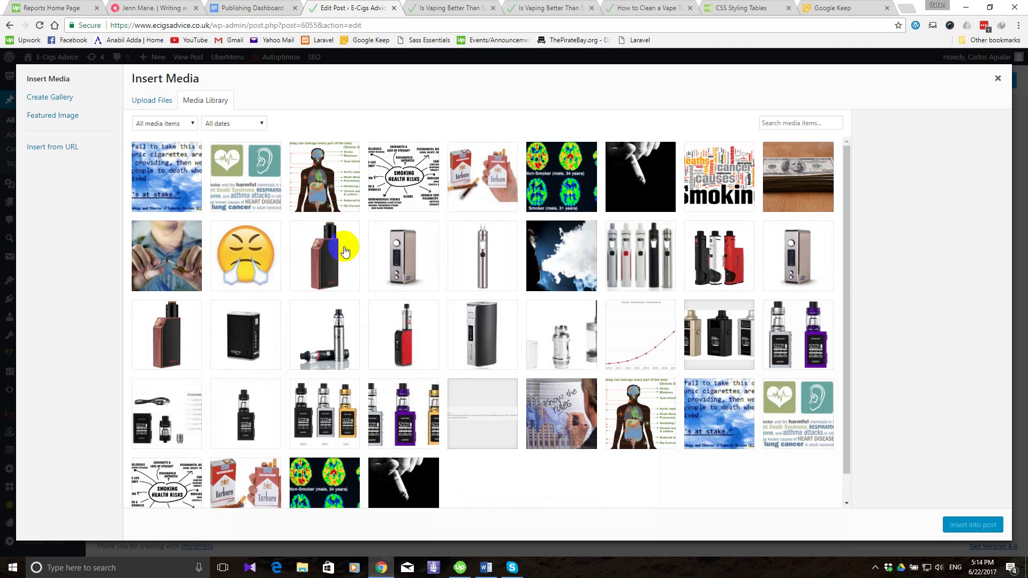
left_click(655, 185)
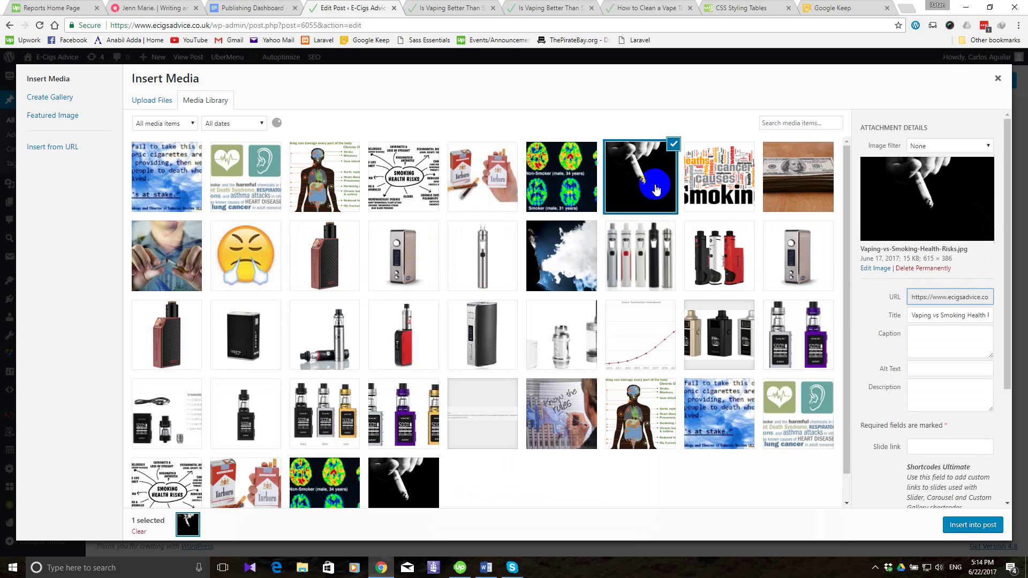
left_click(969, 525)
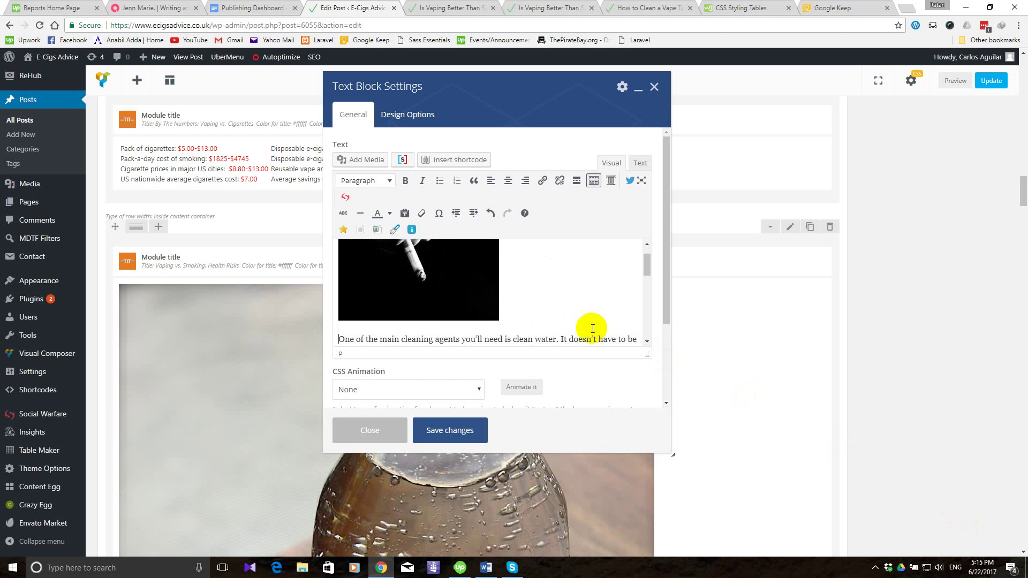
Center the cigarette image, change its size class to full in the HTML code, and save the text block.
left_click(470, 284)
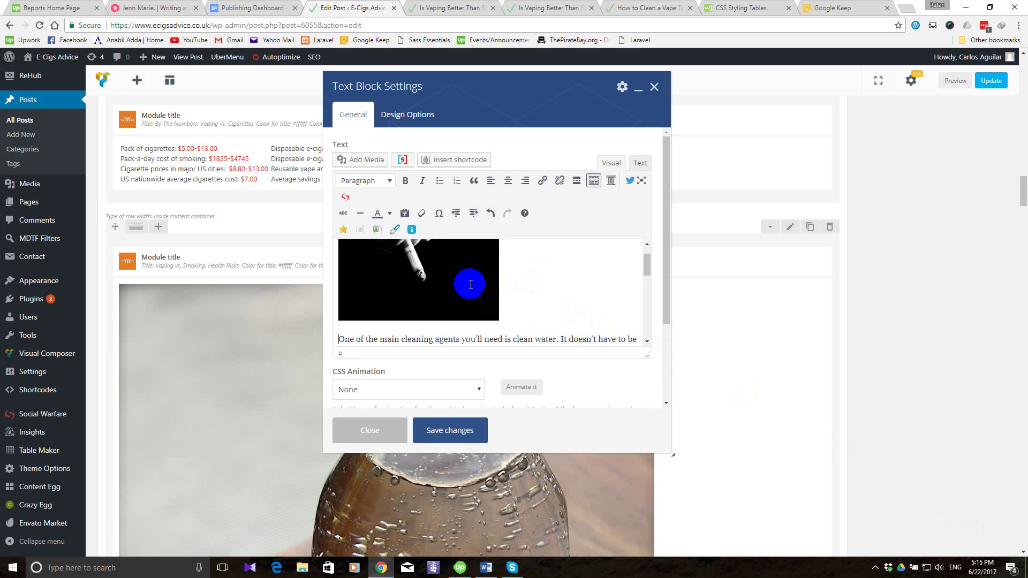
left_click(508, 181)
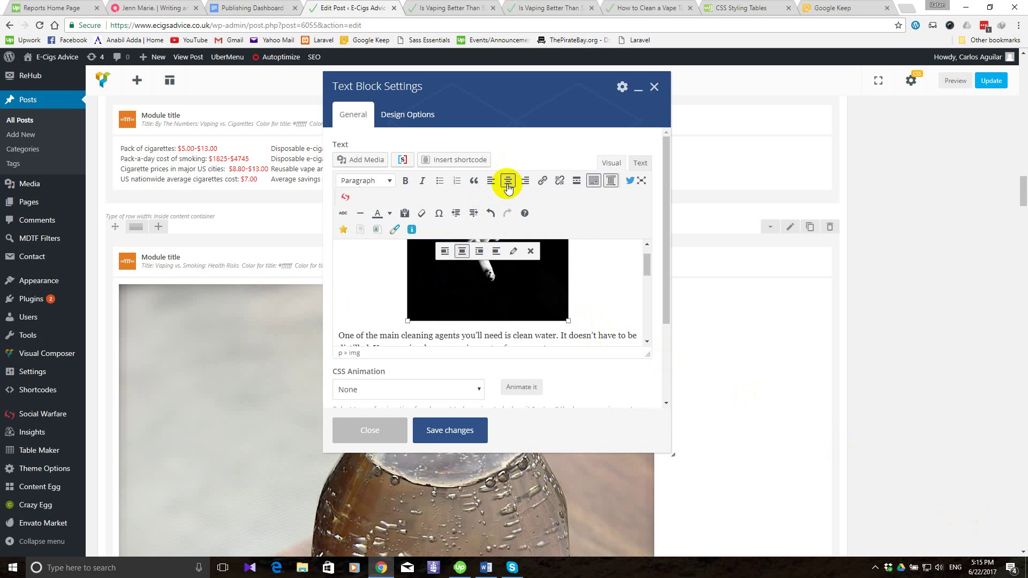
left_click(639, 163)
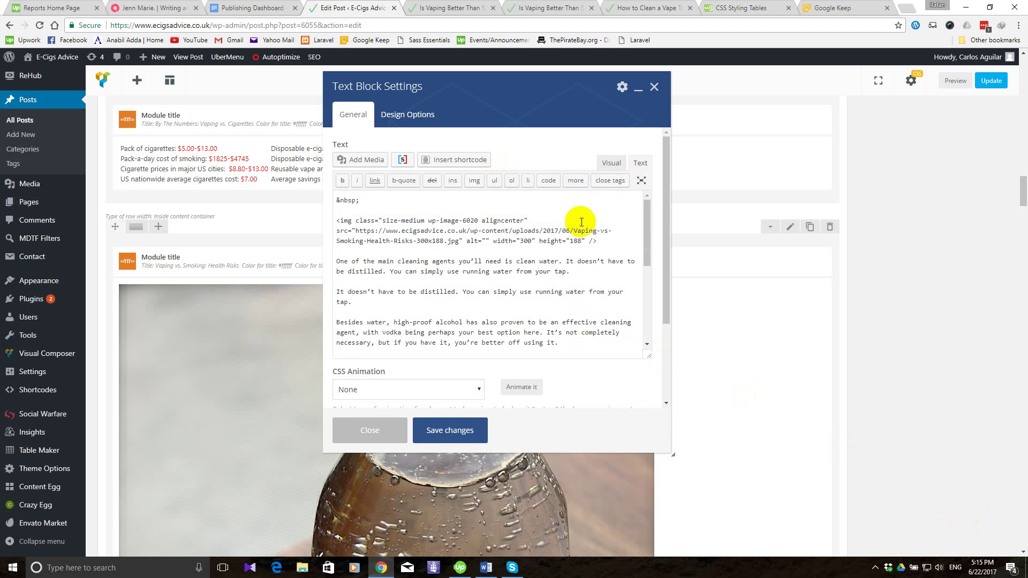
double_click(413, 221)
type("full")
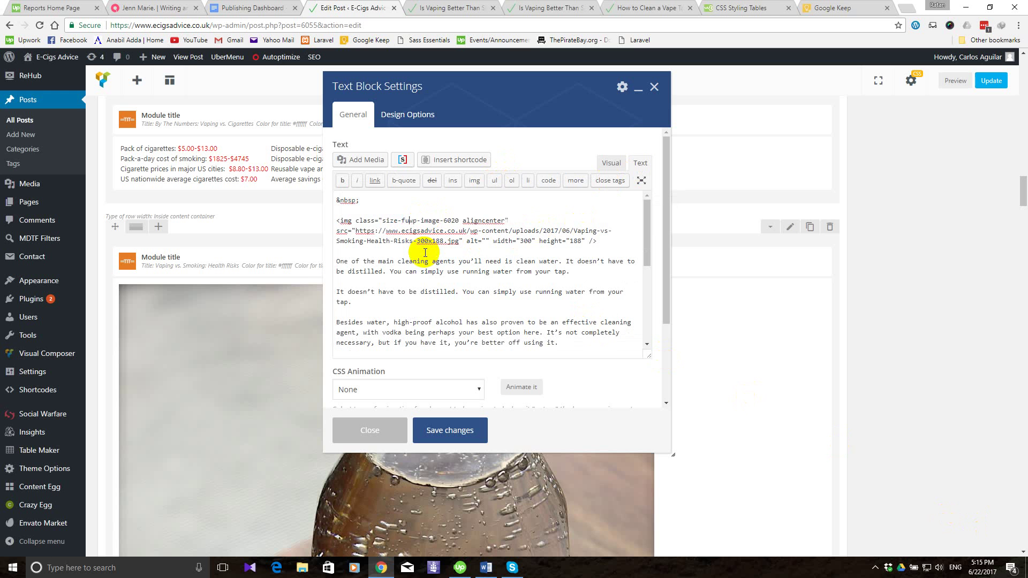
left_click(611, 163)
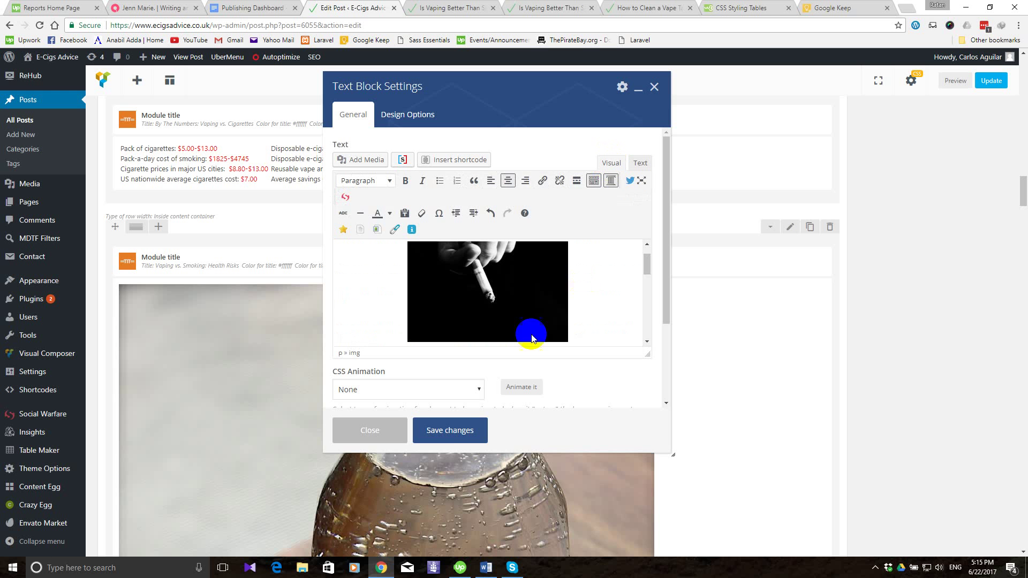
left_click(462, 432)
Reopen the Health Risks text block, and in the Word document copy the paragraphs from "Every year" down to the brain scan image.
scroll(355, 372, "down", 3)
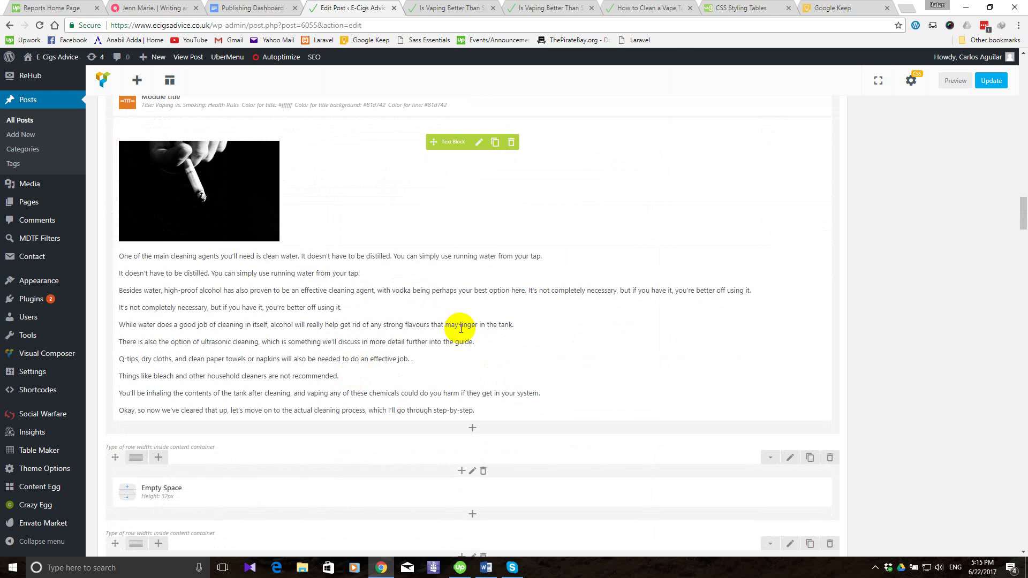
left_click(478, 151)
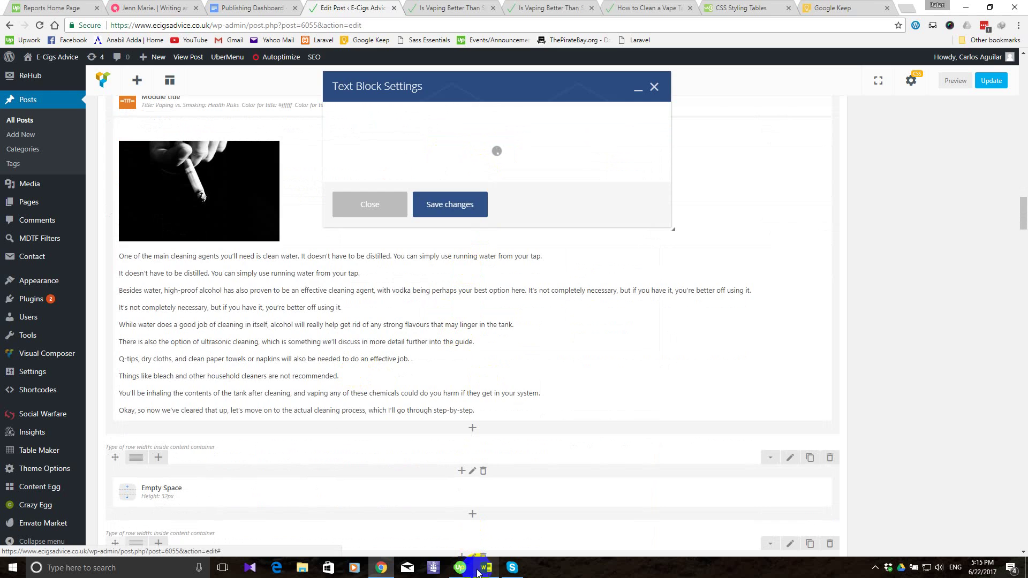
left_click(486, 568)
scroll(422, 412, "down", 10)
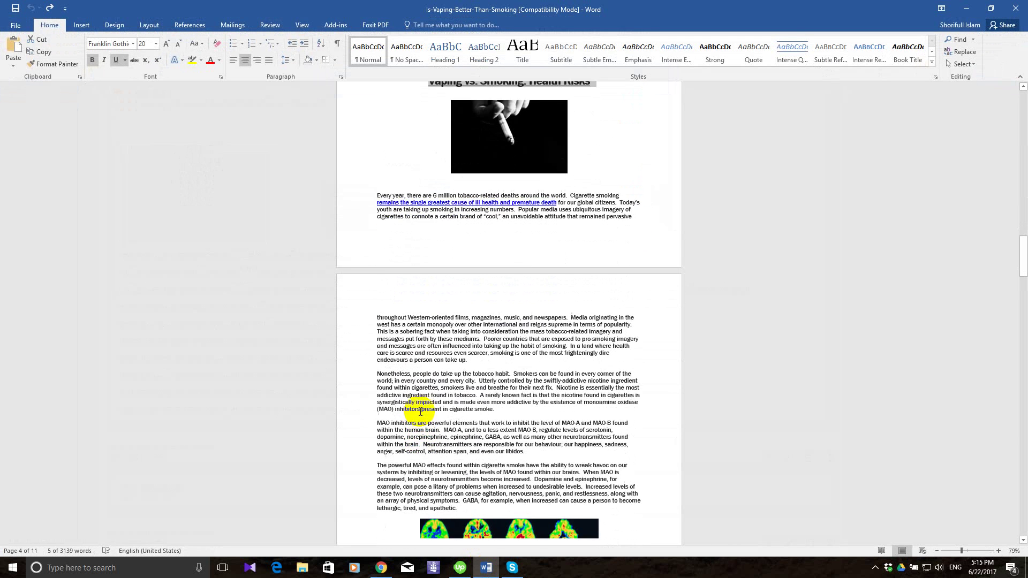
scroll(421, 412, "down", 1)
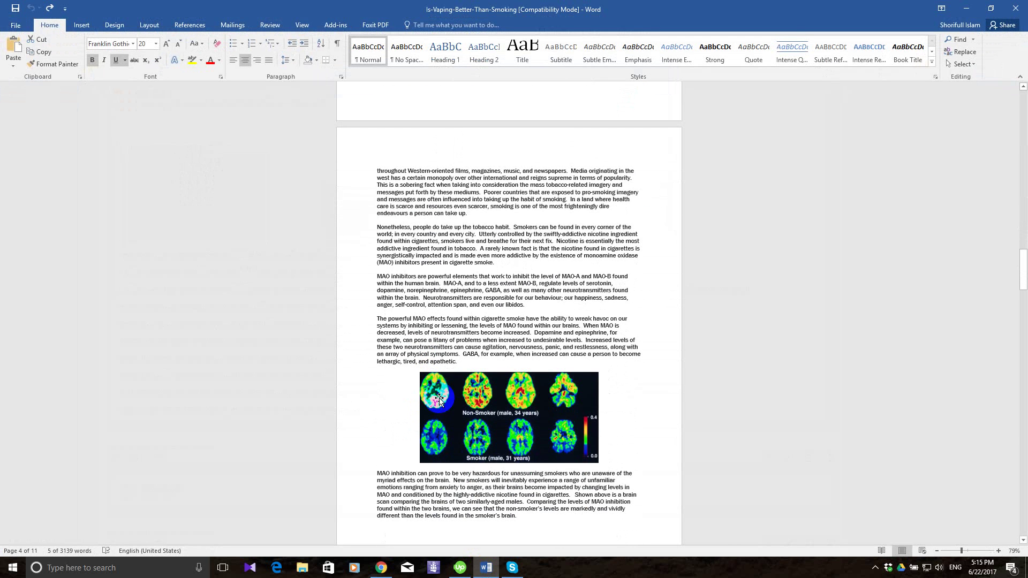
mouse_move(460, 362)
left_mouse_down()
mouse_move(413, 349)
mouse_move(385, 211)
mouse_move(378, 54)
mouse_move(450, 546)
mouse_move(379, 426)
left_mouse_up()
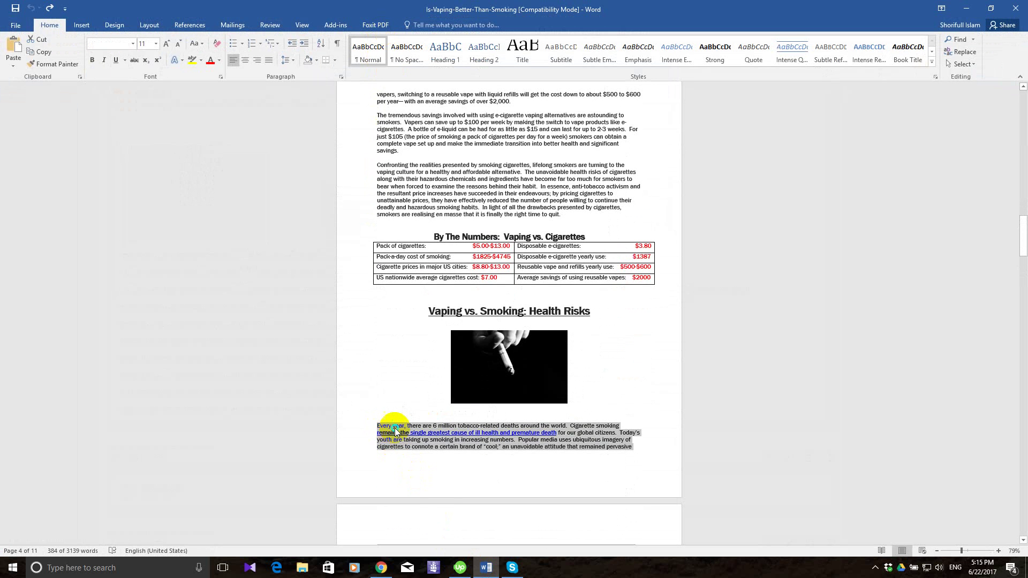
right_click(390, 427)
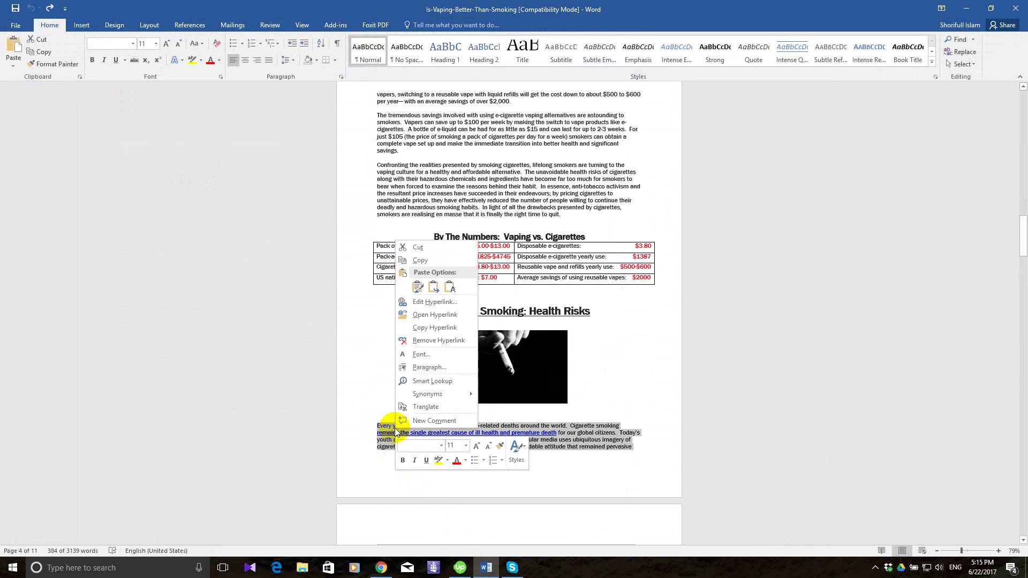
left_click(420, 261)
scroll(393, 349, "down", 10)
scroll(394, 349, "down", 5)
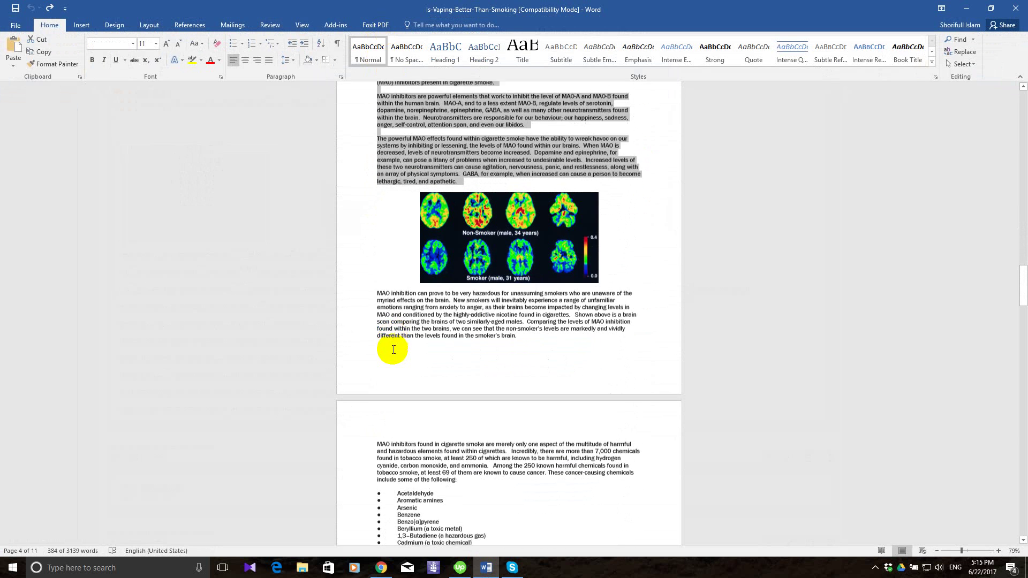
Back in Chrome, delete all the tank-cleaning paragraphs below the cigarette image in the text block.
left_click(381, 568)
left_click(465, 291)
key("ctrl+v")
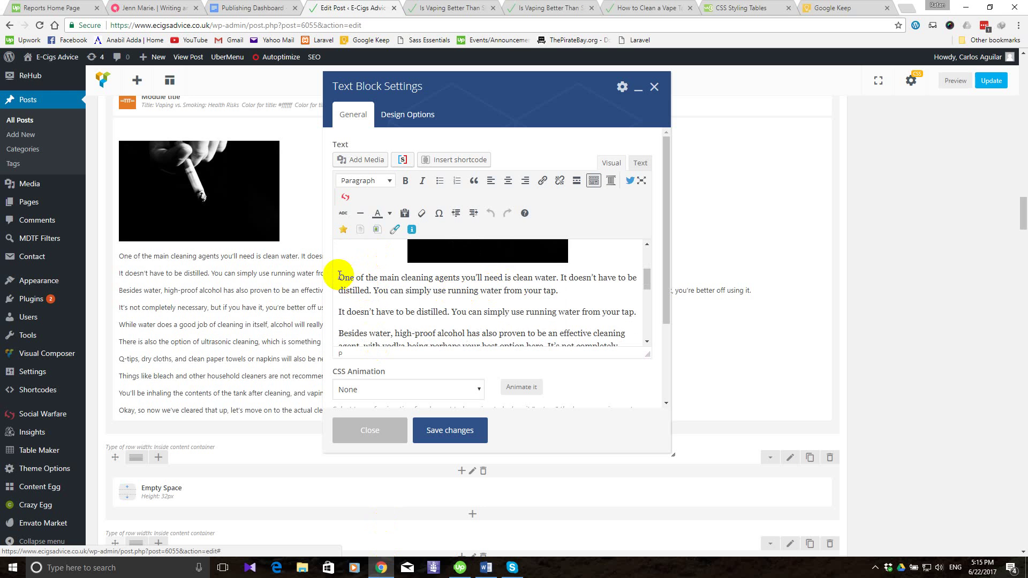
left_click_drag(339, 274, 551, 397)
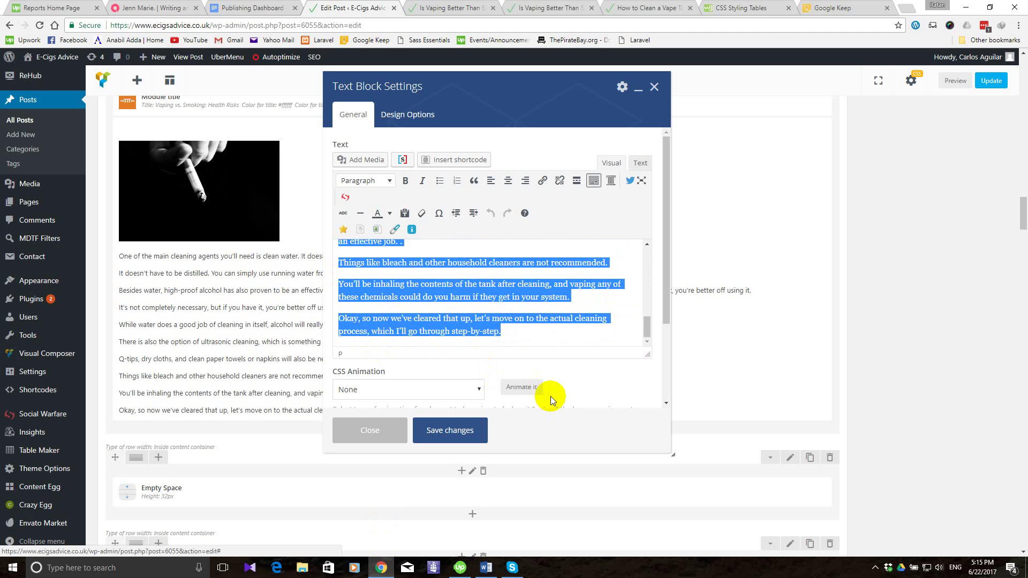
key("Delete")
scroll(548, 393, "down", 2)
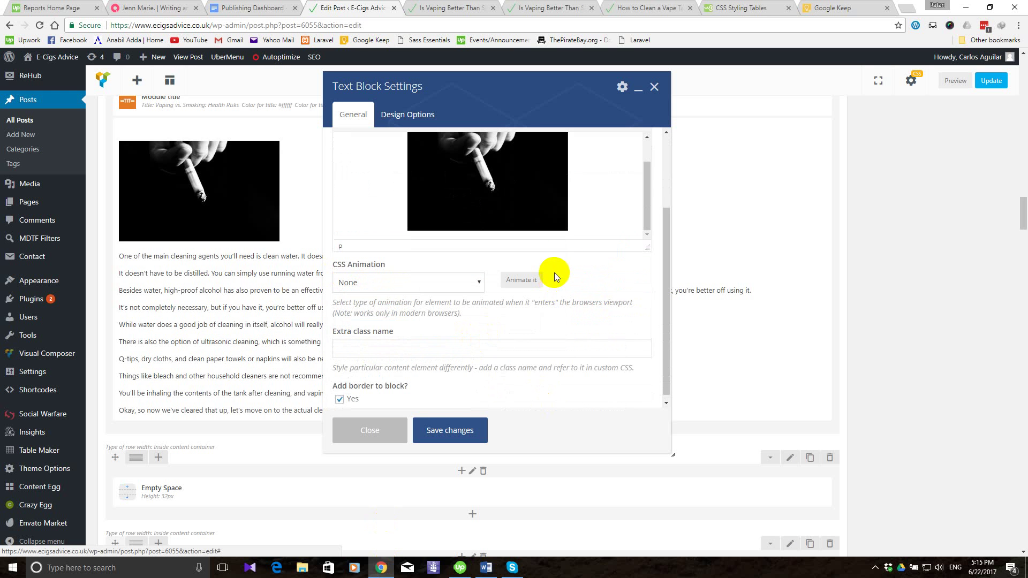
Paste the copied health risks paragraphs on a new line below the cigarette image and save the text block.
left_click(572, 231)
key("Return")
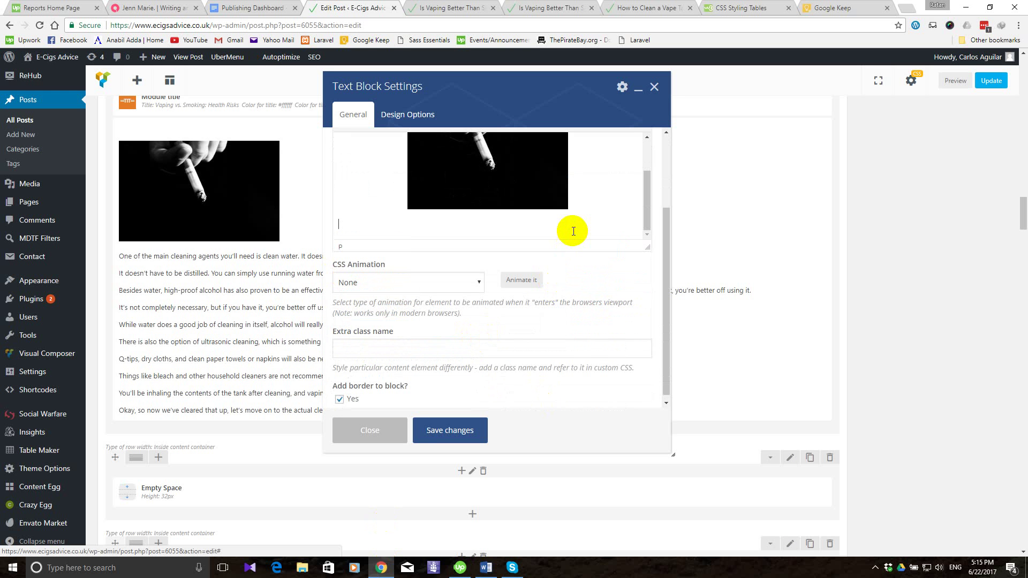
key("ctrl+v")
scroll(535, 230, "up", 5)
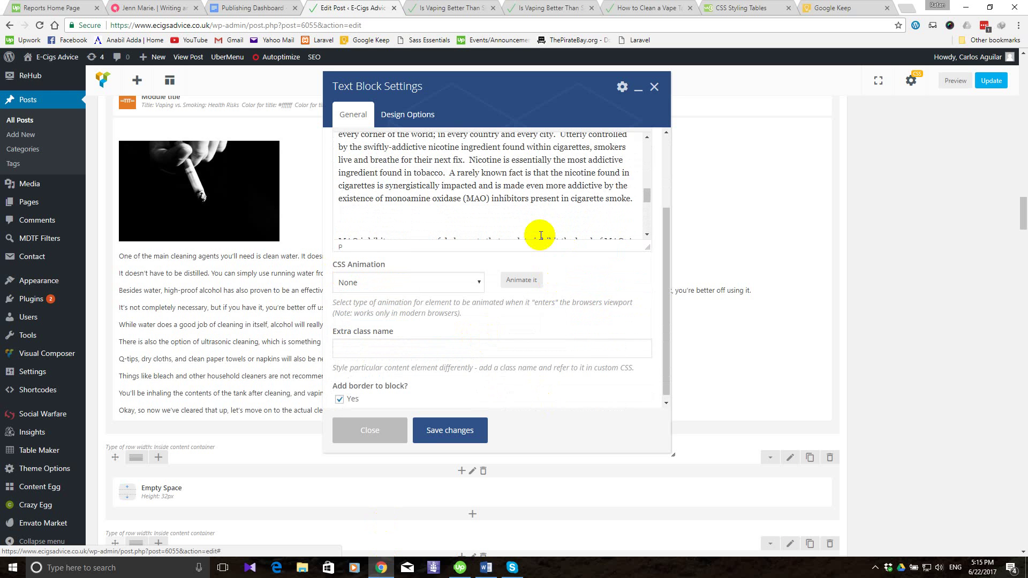
scroll(541, 235, "down", 6)
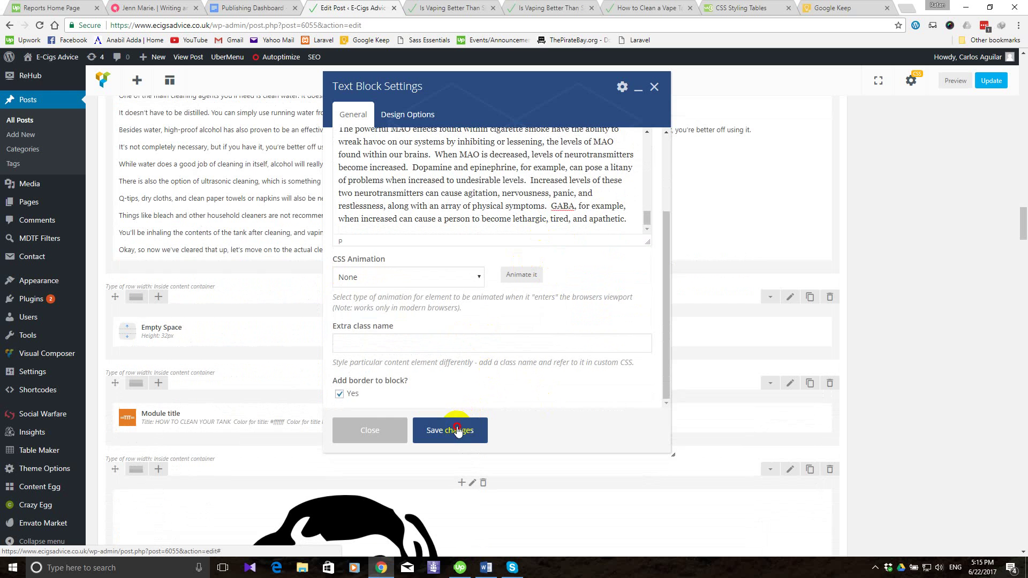
left_click(457, 430)
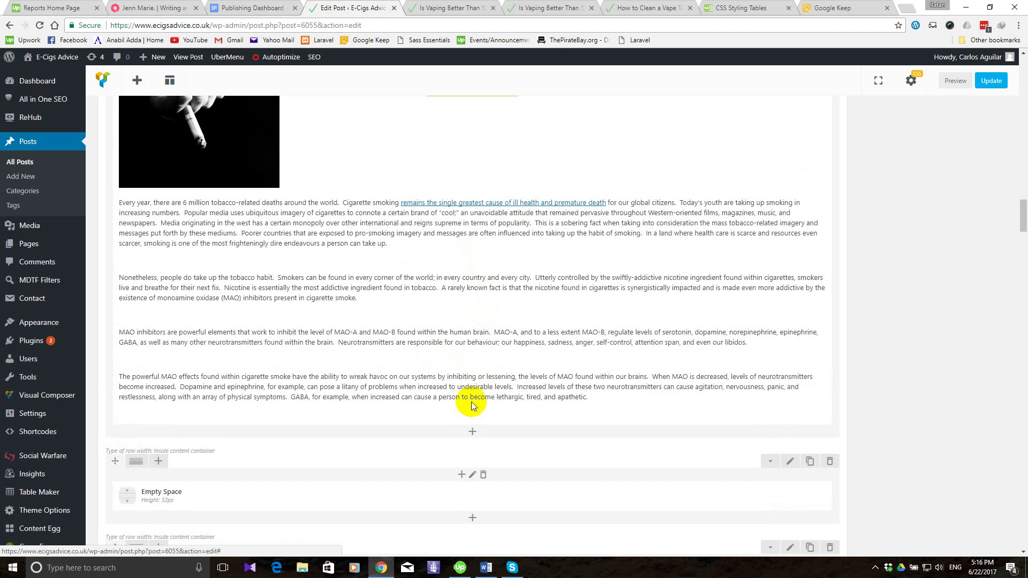
Reopen the Health Risks text block for editing and place the cursor on the empty line below its last paragraph.
scroll(469, 265, "up", 2)
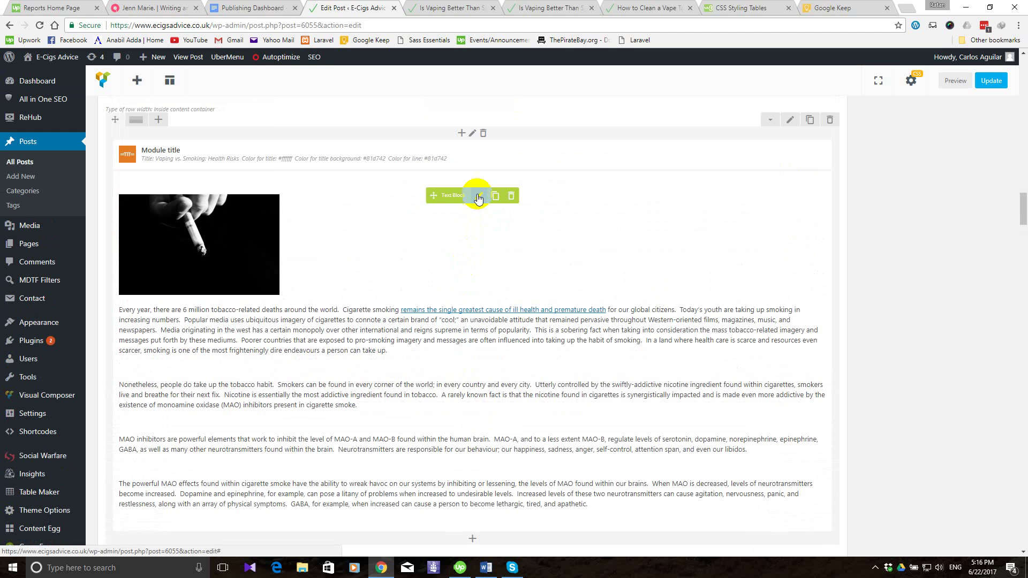
left_click(479, 196)
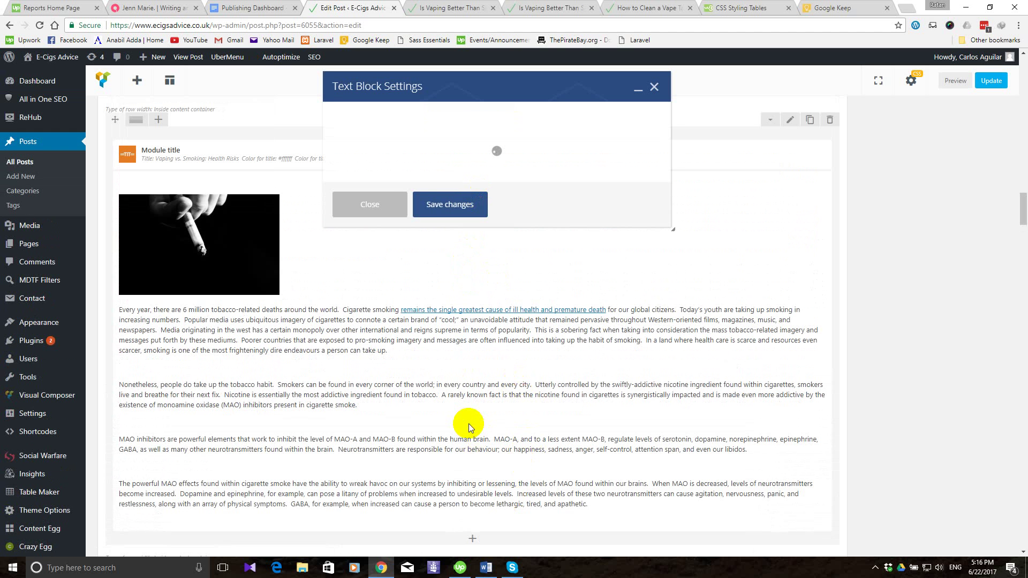
scroll(594, 303, "down", 2)
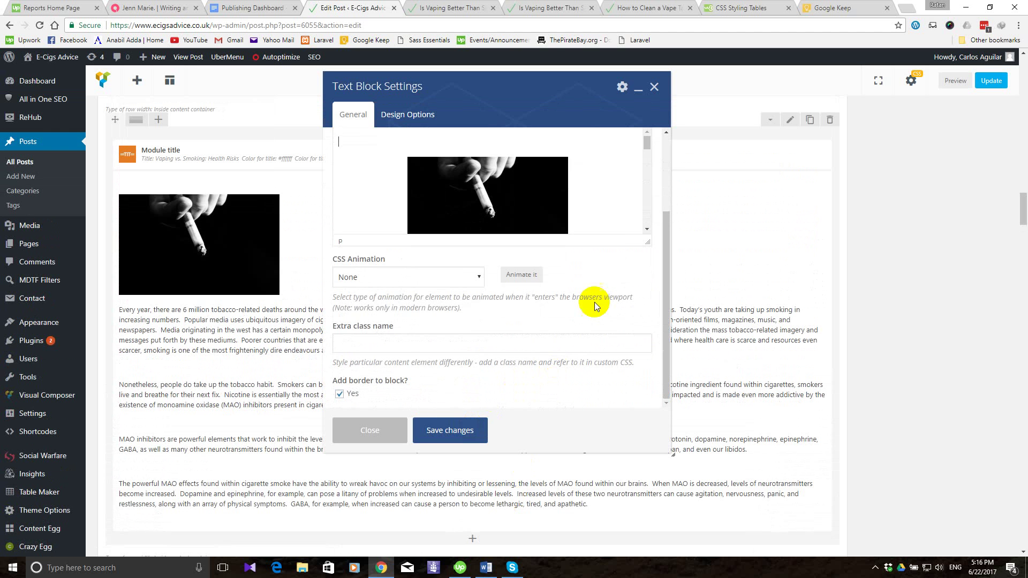
scroll(595, 302, "down", 1)
scroll(610, 175, "up", 2)
scroll(611, 239, "down", 4)
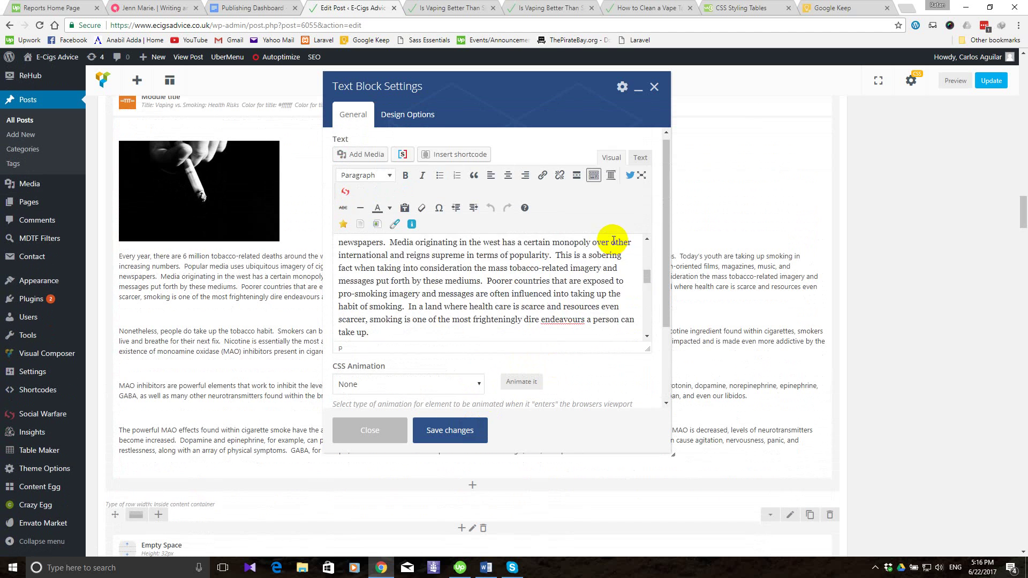
scroll(613, 241, "down", 5)
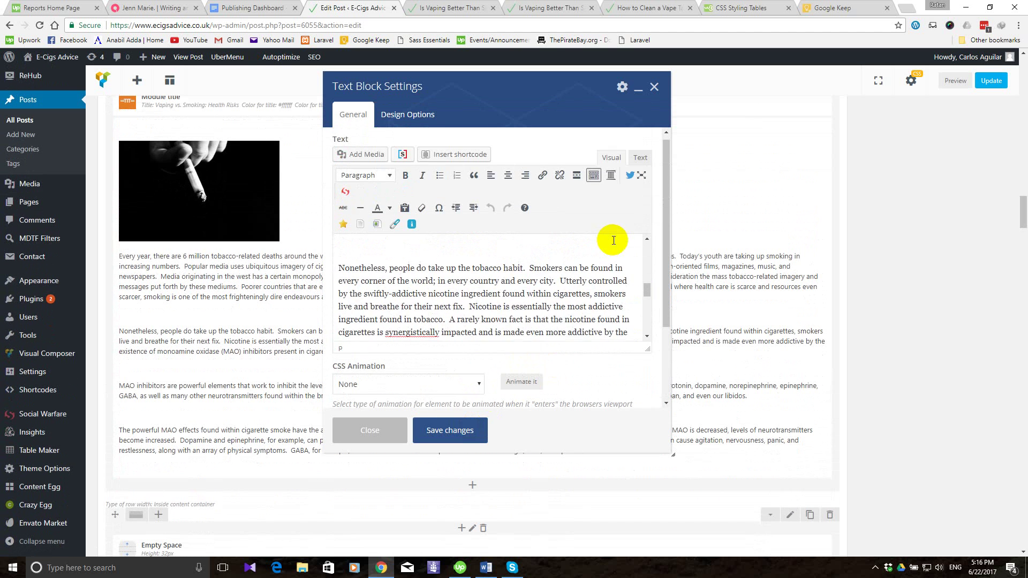
left_click(487, 568)
left_click(488, 569)
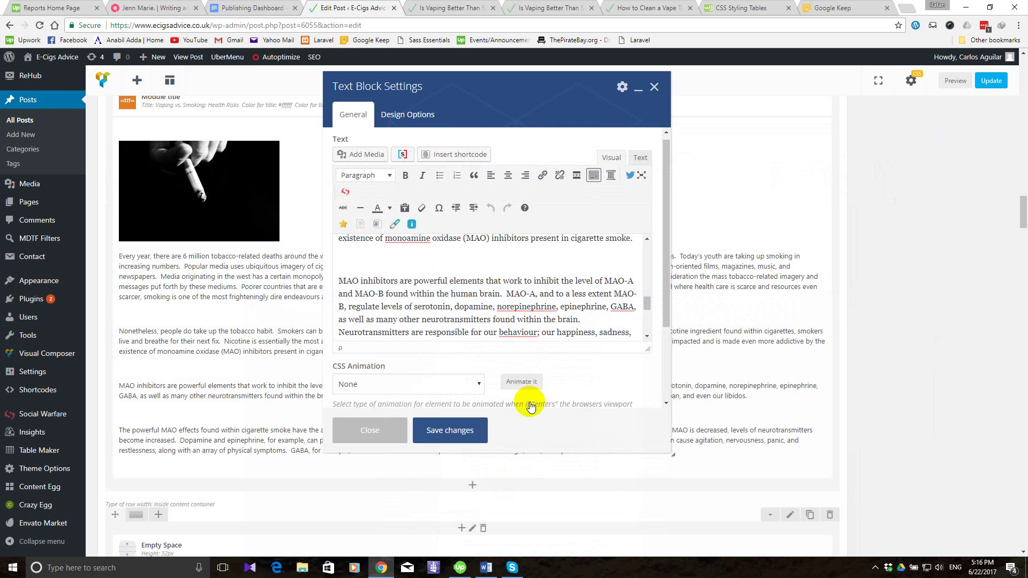
scroll(570, 322, "down", 4)
scroll(570, 321, "down", 1)
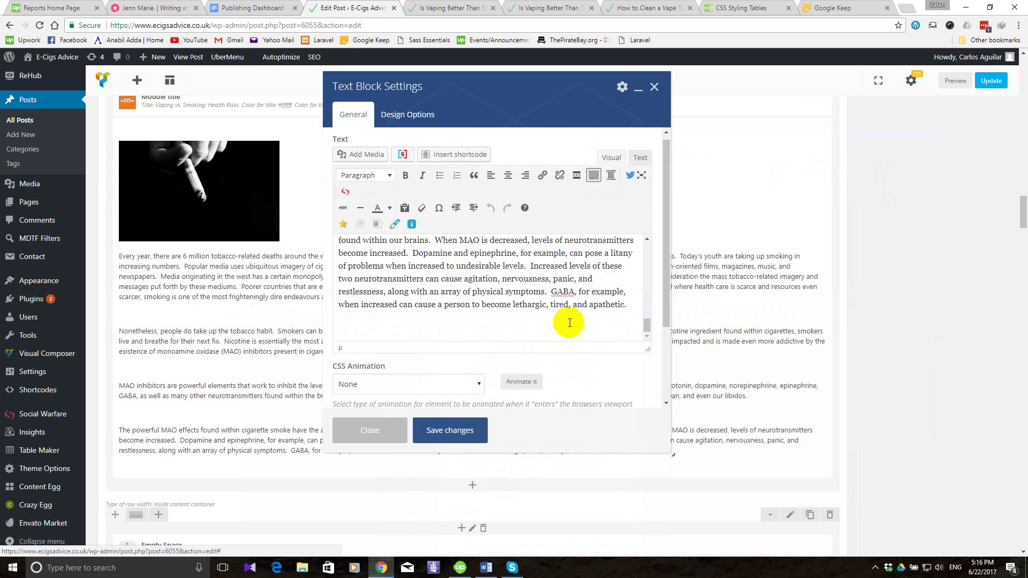
left_click(410, 324)
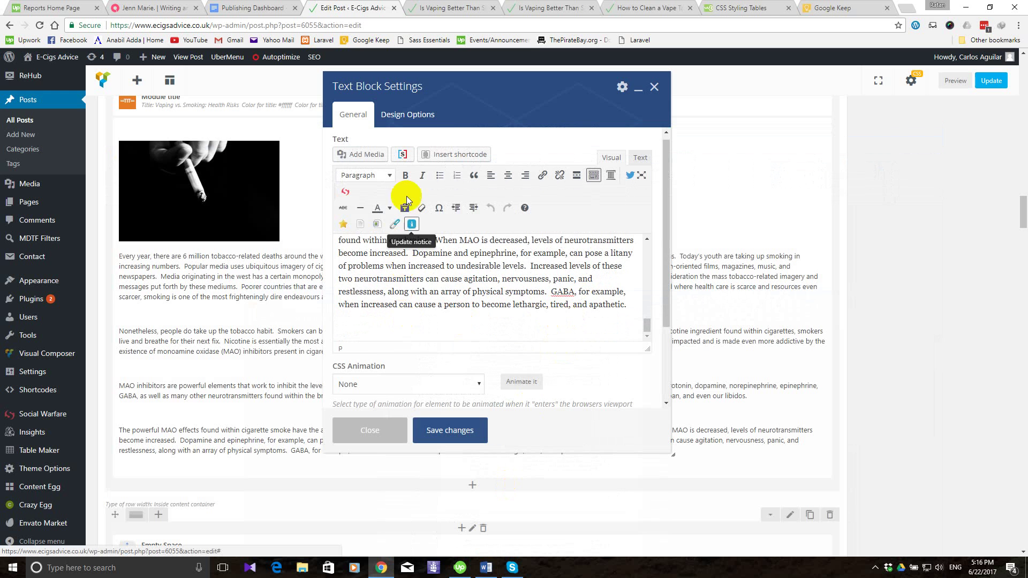
Insert the brain scan image smoker.png from the media library at the end of the text block.
left_click(370, 156)
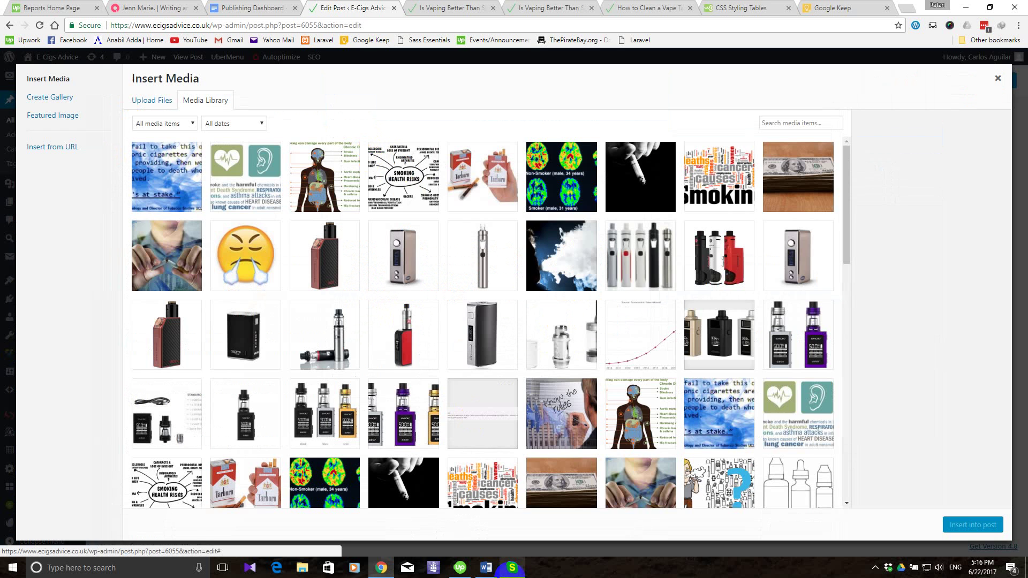
left_click(487, 569)
left_click(488, 570)
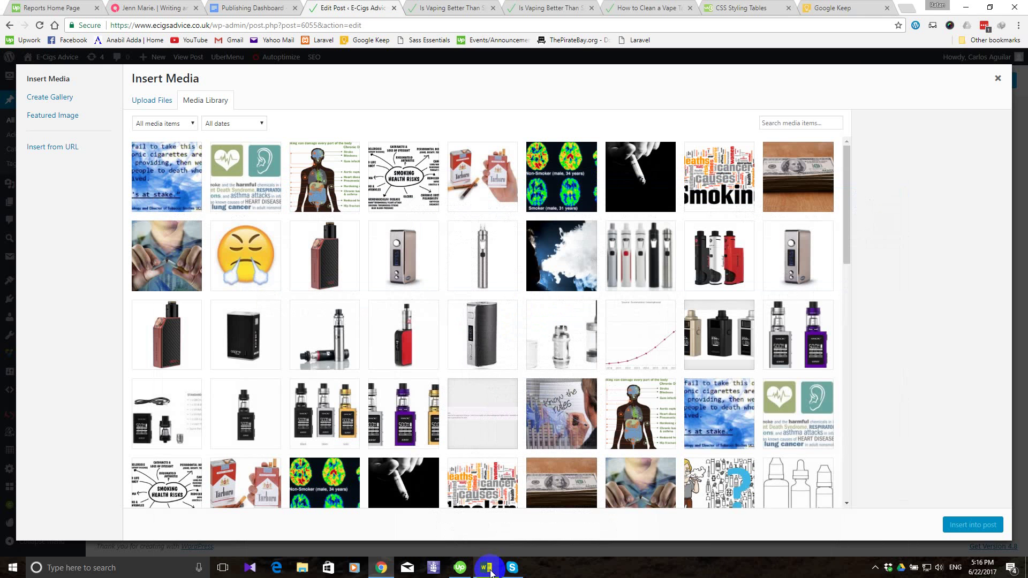
left_click(562, 183)
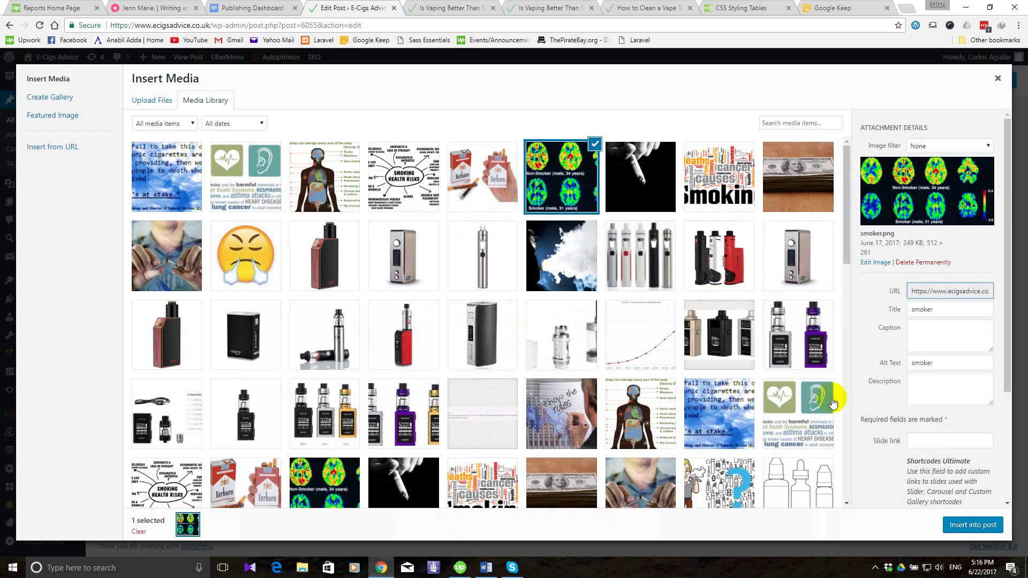
left_click(975, 527)
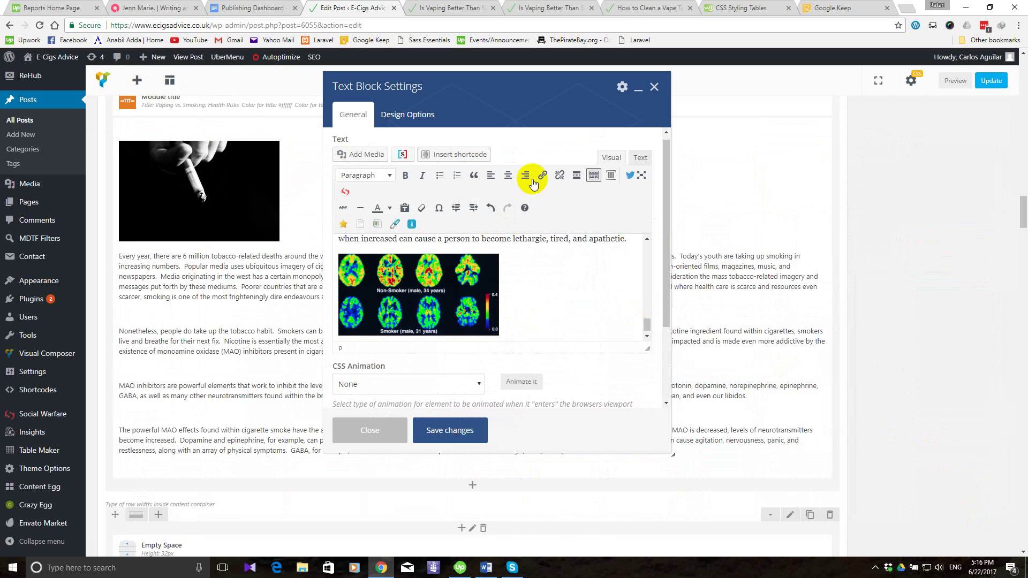
Center the brain scan image and, in its HTML code, remove alignnone, change size-medium to size-full, and delete the width and height attributes.
left_click(503, 173)
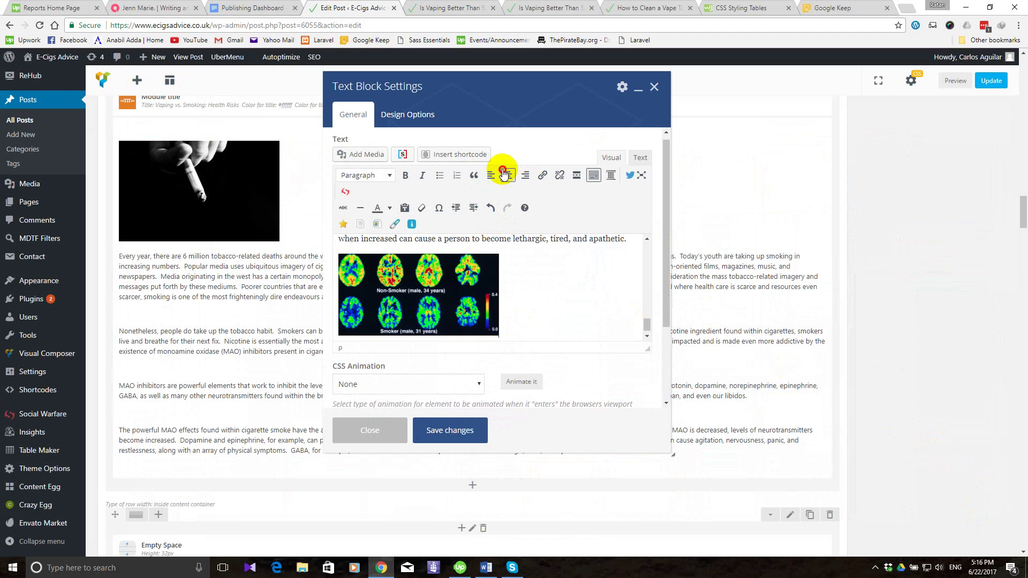
left_click(641, 161)
scroll(584, 215, "down", 10)
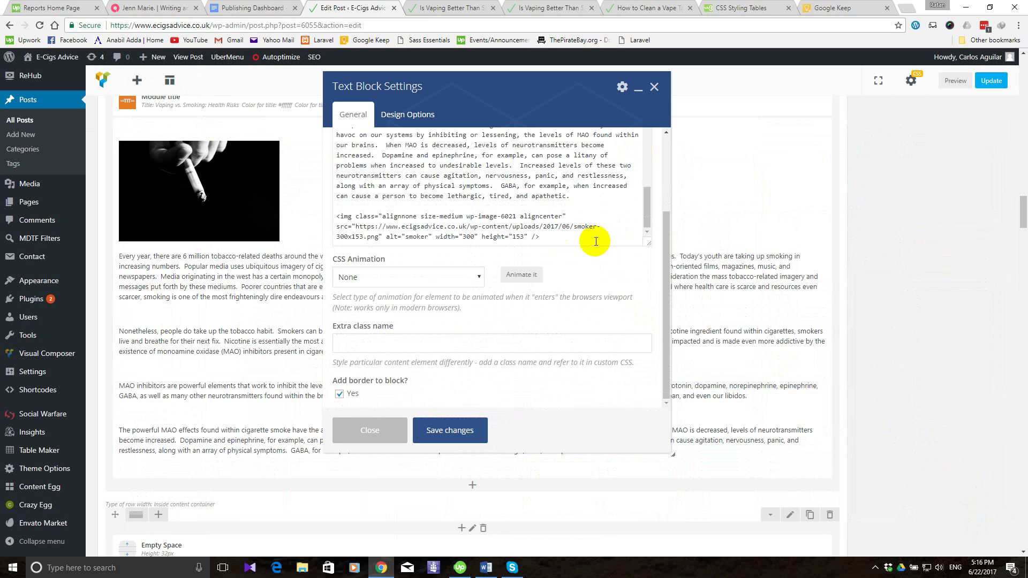
left_click(453, 214)
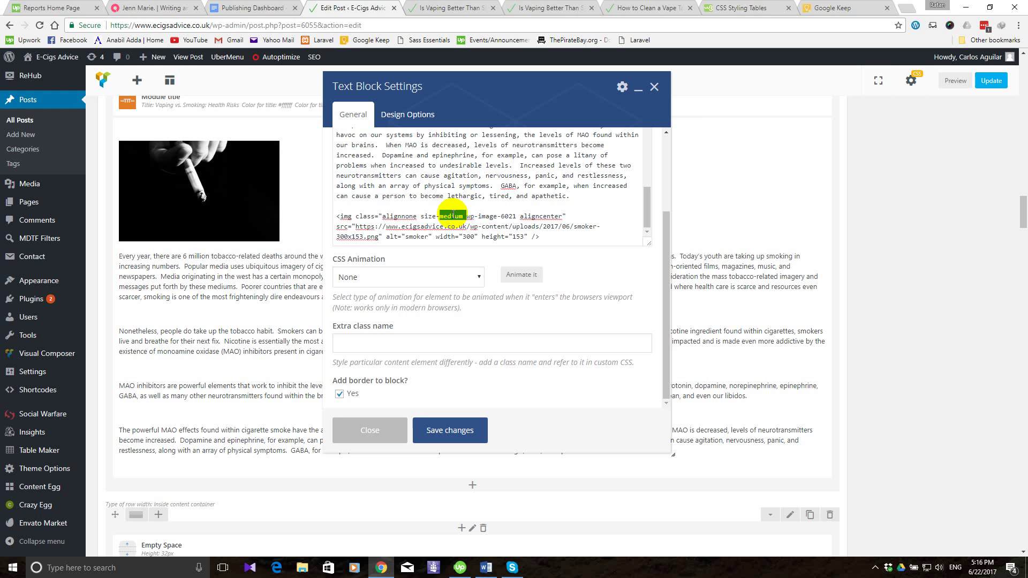
left_click_drag(419, 216, 387, 218)
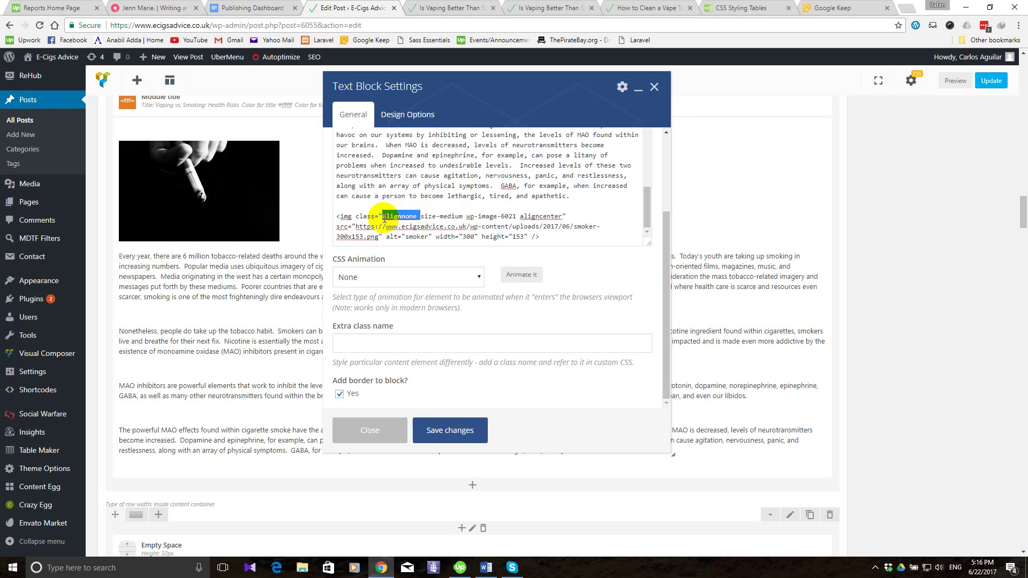
key("Delete")
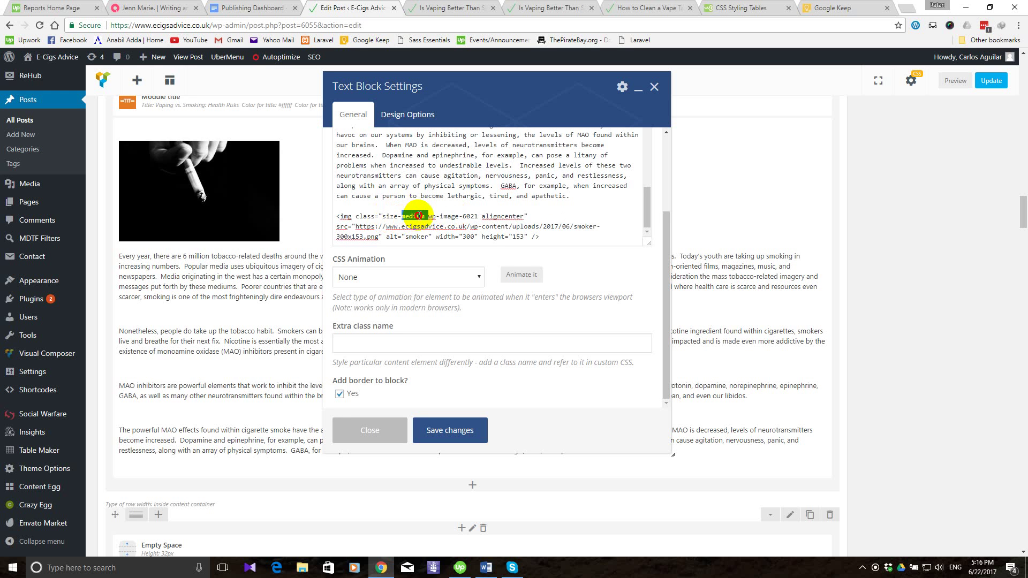
type("full")
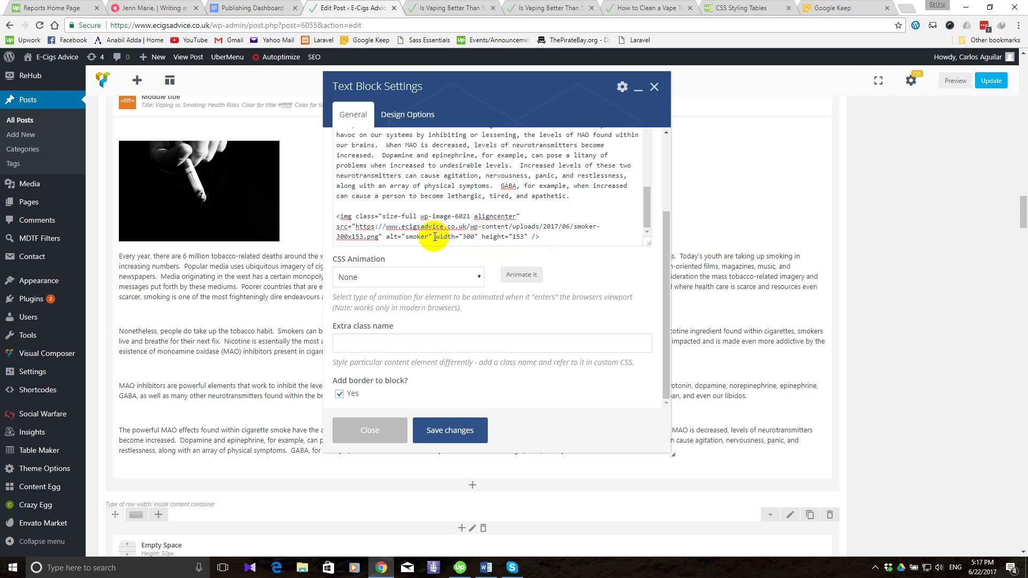
left_click_drag(434, 237, 526, 234)
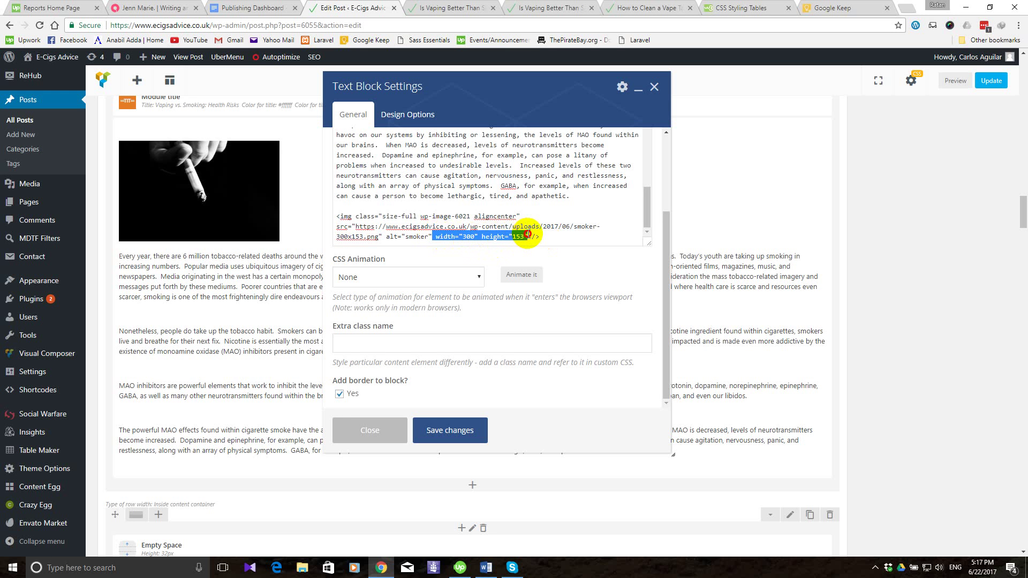
key("BackSpace")
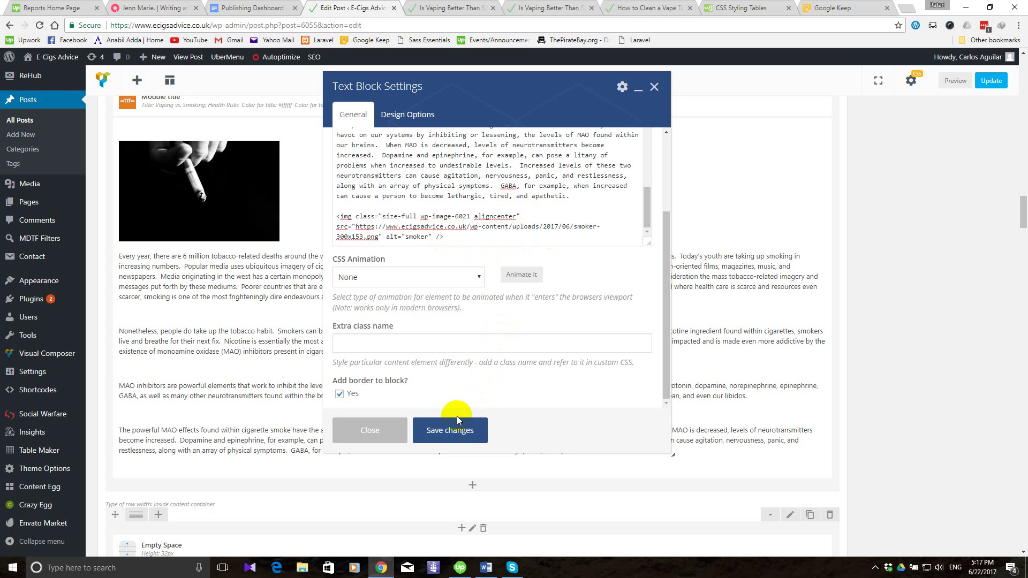
In the cigarette image's HTML code, delete the width and height attributes and set the alt text to "smoking-kills".
scroll(630, 154, "up", 6)
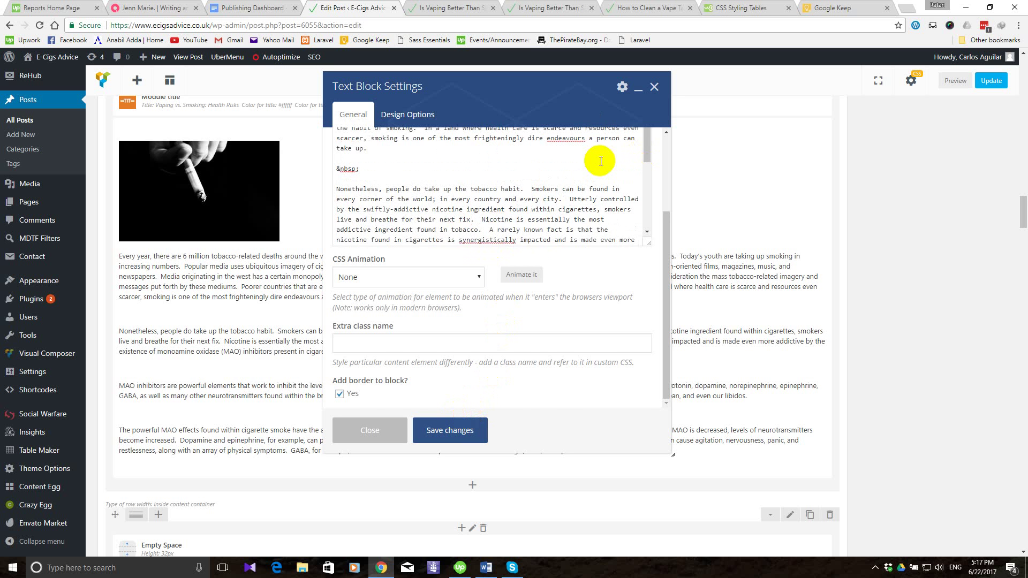
scroll(601, 162, "up", 10)
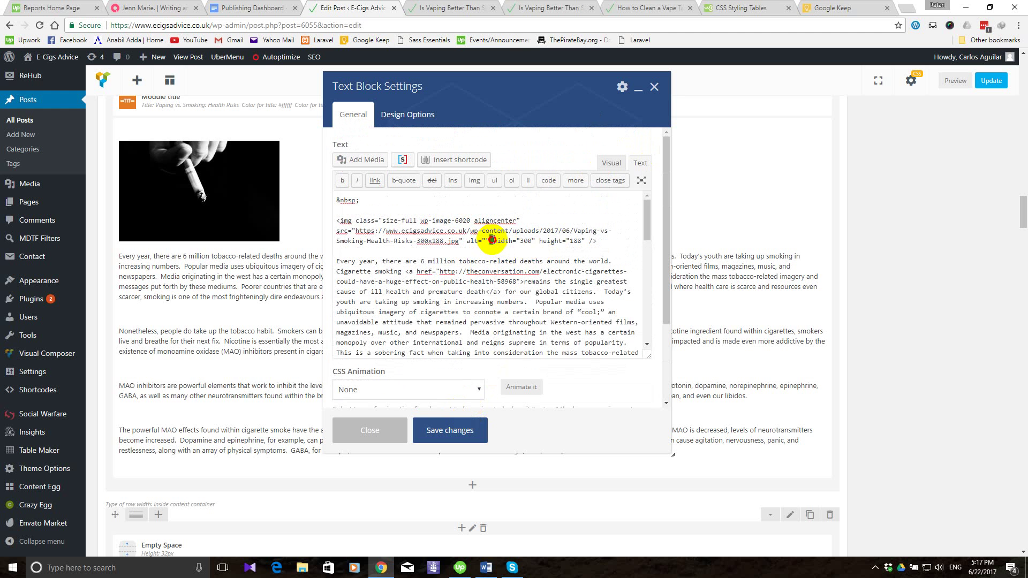
left_click_drag(492, 240, 582, 241)
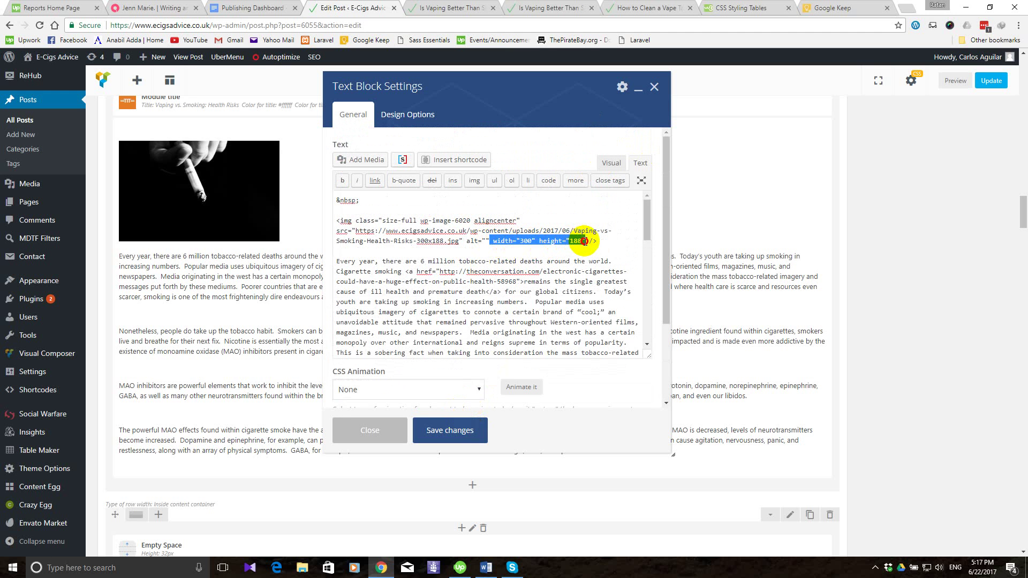
key("BackSpace")
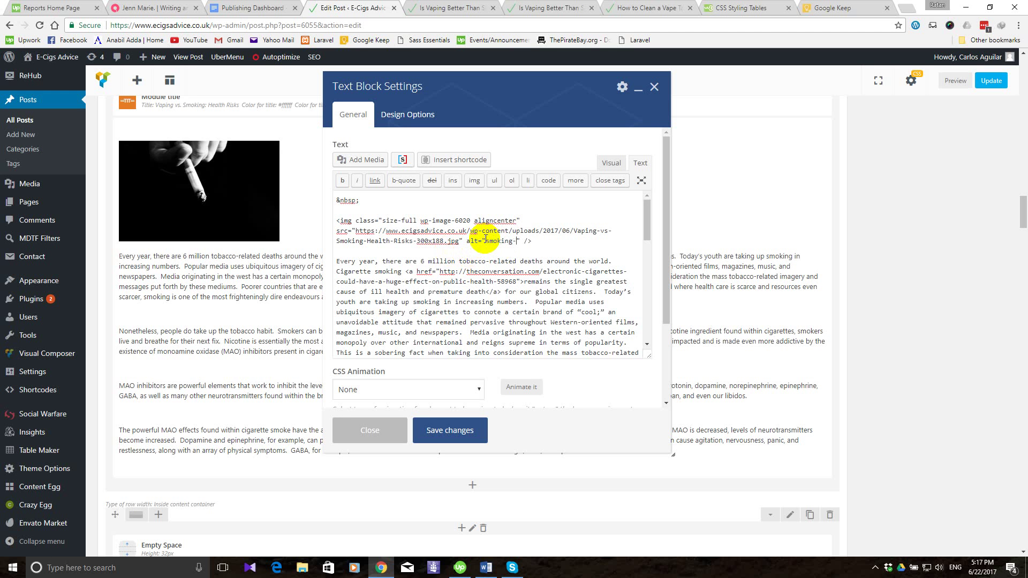
Look through the block's HTML code, return to the visual editor, and save the text block.
scroll(485, 239, "down", 3)
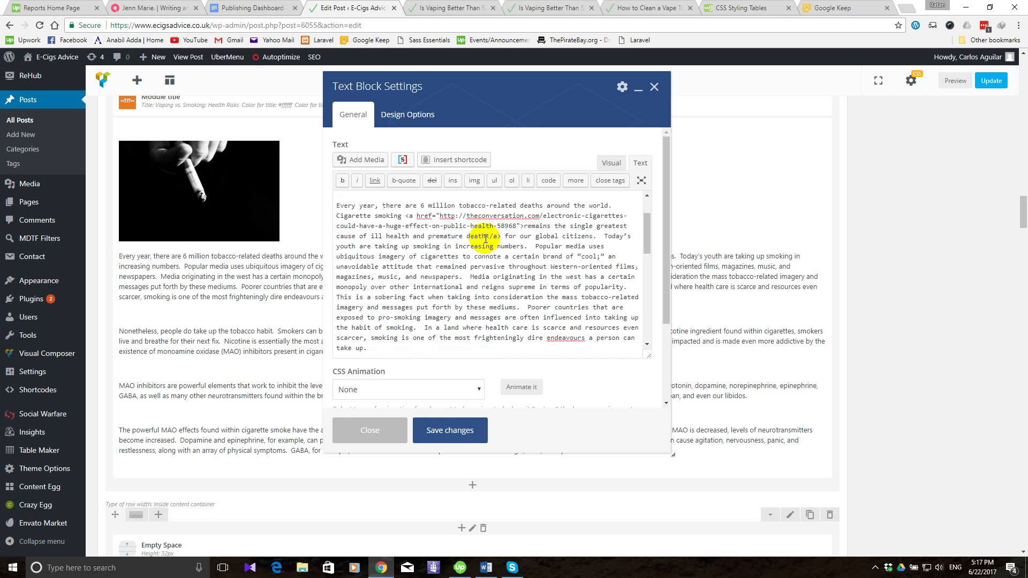
scroll(485, 239, "down", 3)
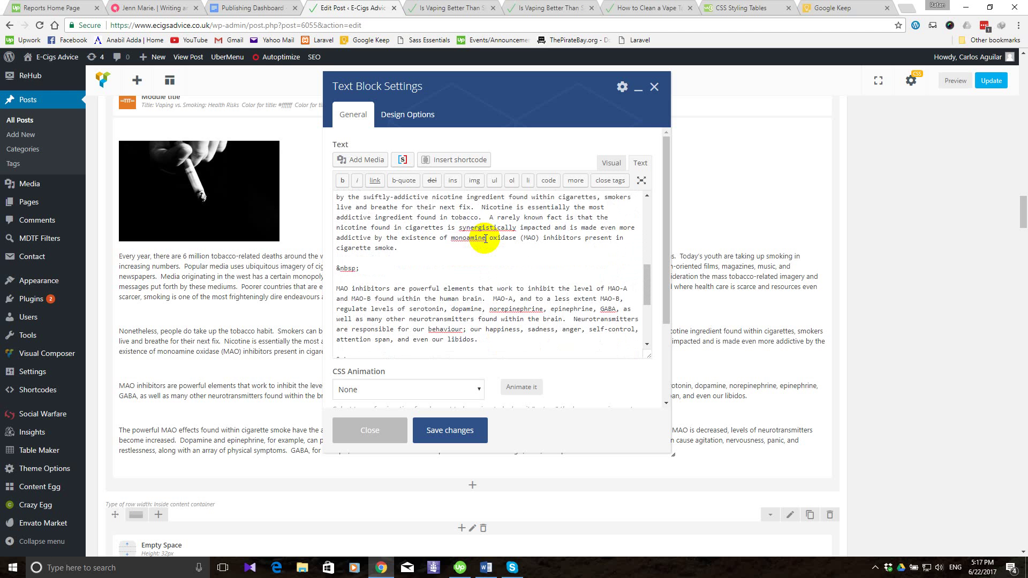
scroll(485, 239, "up", 3)
scroll(485, 239, "down", 2)
scroll(485, 238, "down", 6)
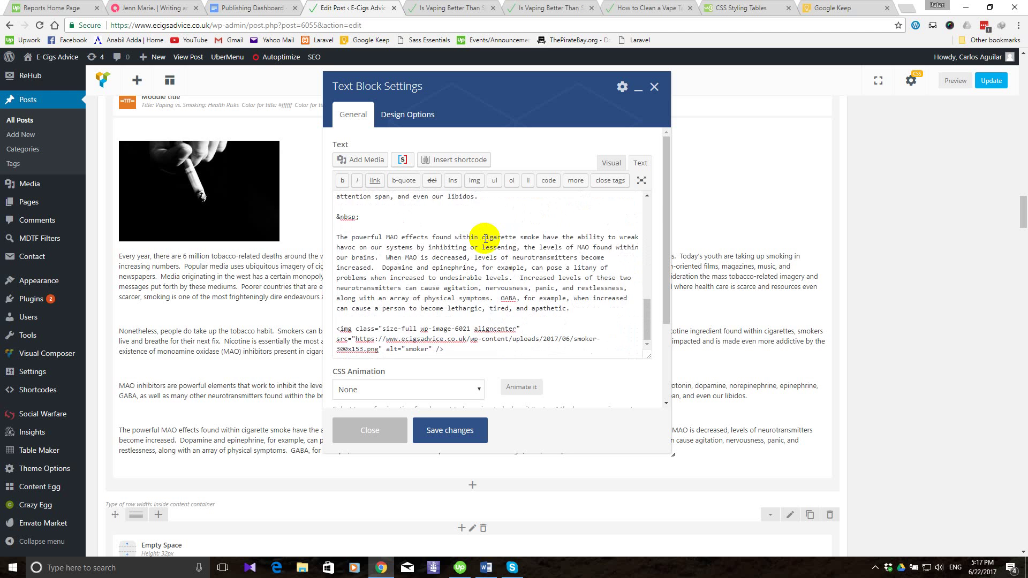
scroll(486, 239, "up", 10)
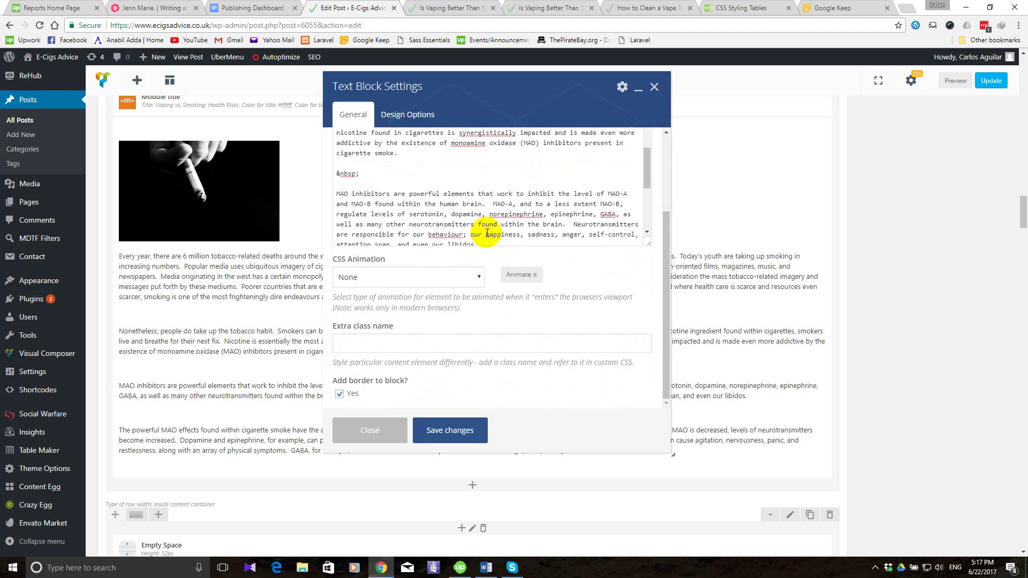
scroll(487, 233, "up", 6)
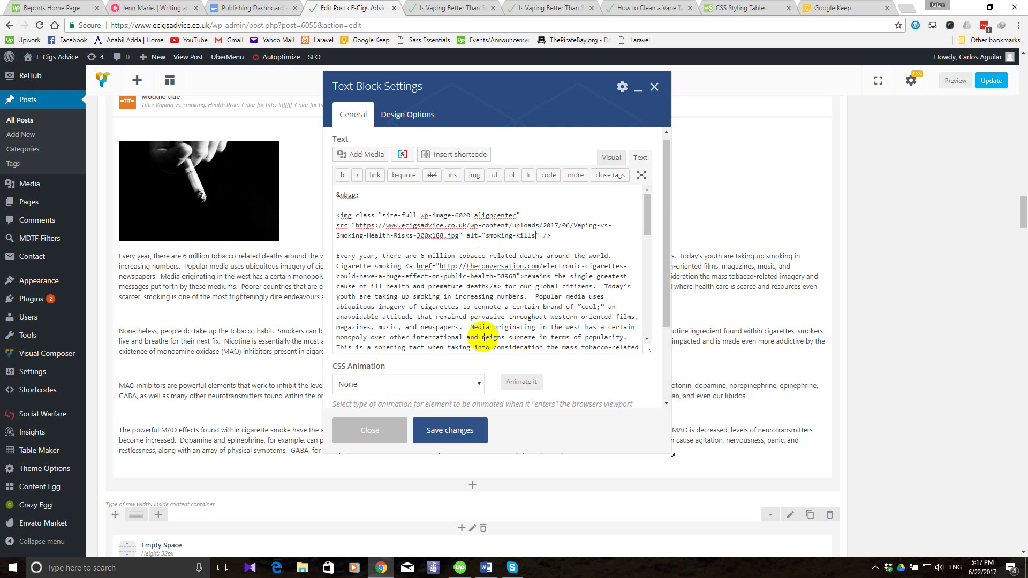
left_click(619, 158)
scroll(575, 282, "down", 2)
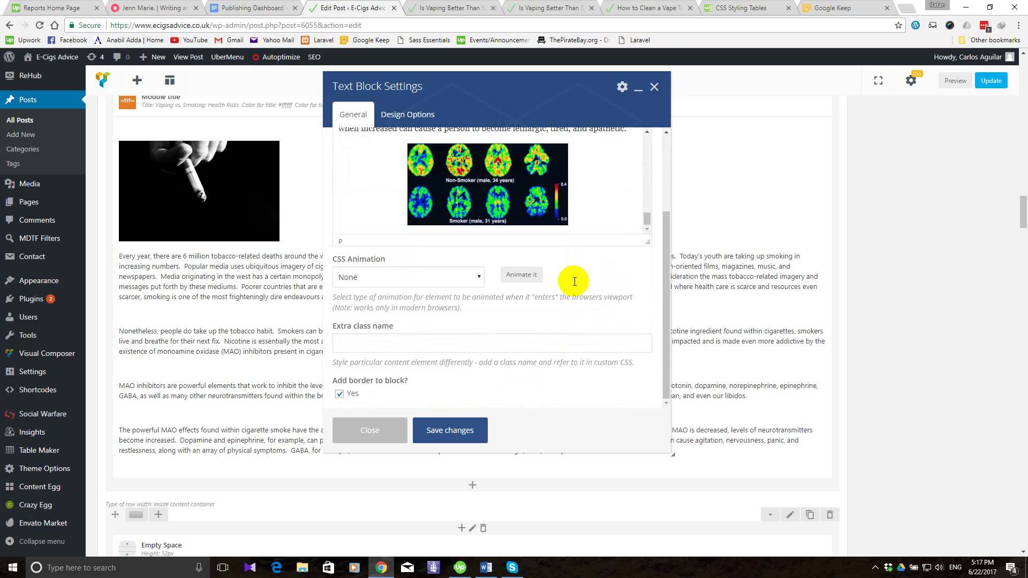
left_click(463, 429)
scroll(380, 423, "down", 7)
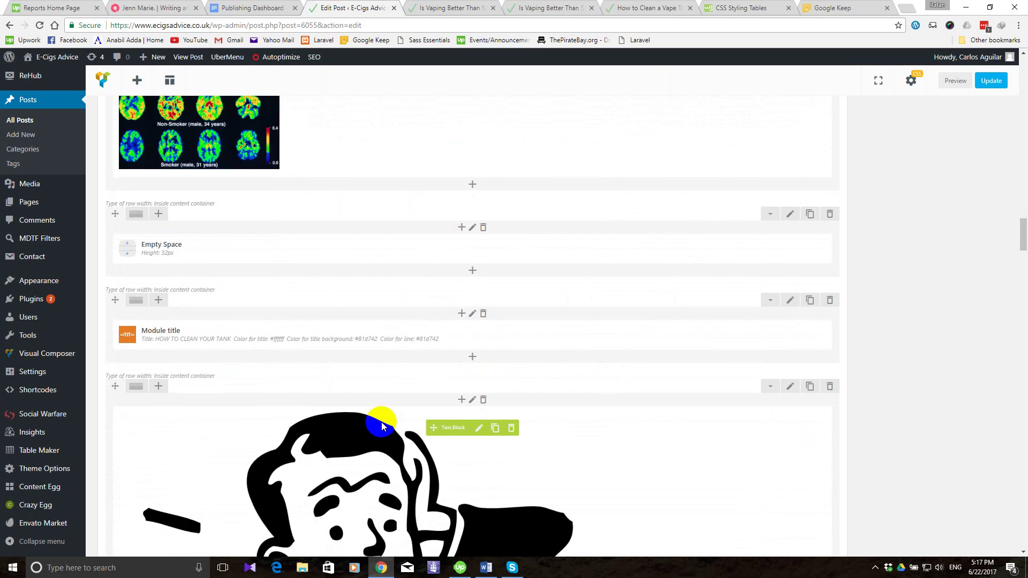
Open the Health Risks text block for editing, then switch to Word and copy the "MAO inhibition" paragraph below the brain scan image.
scroll(382, 427, "up", 2)
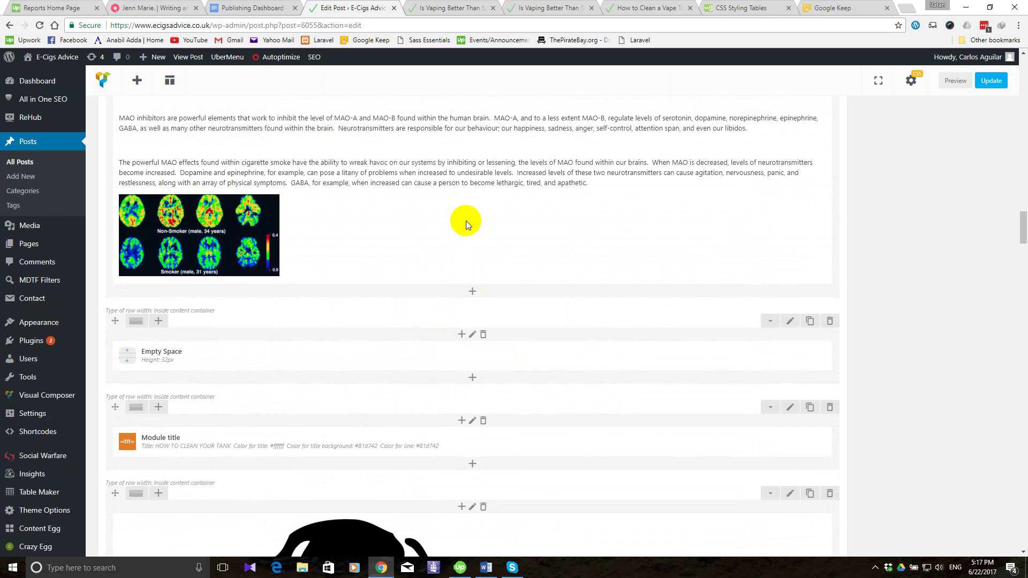
scroll(467, 209, "up", 5)
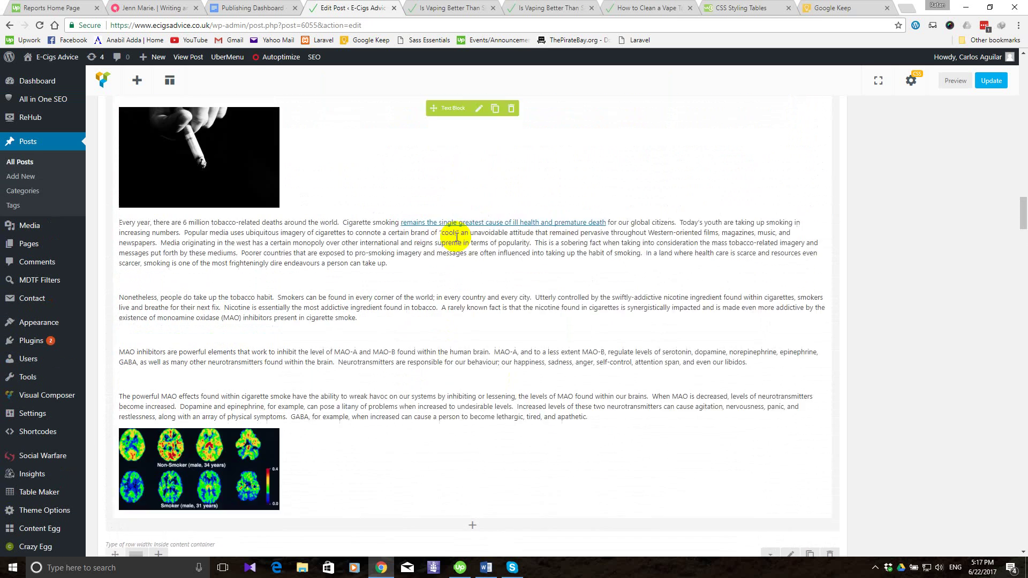
left_click(479, 141)
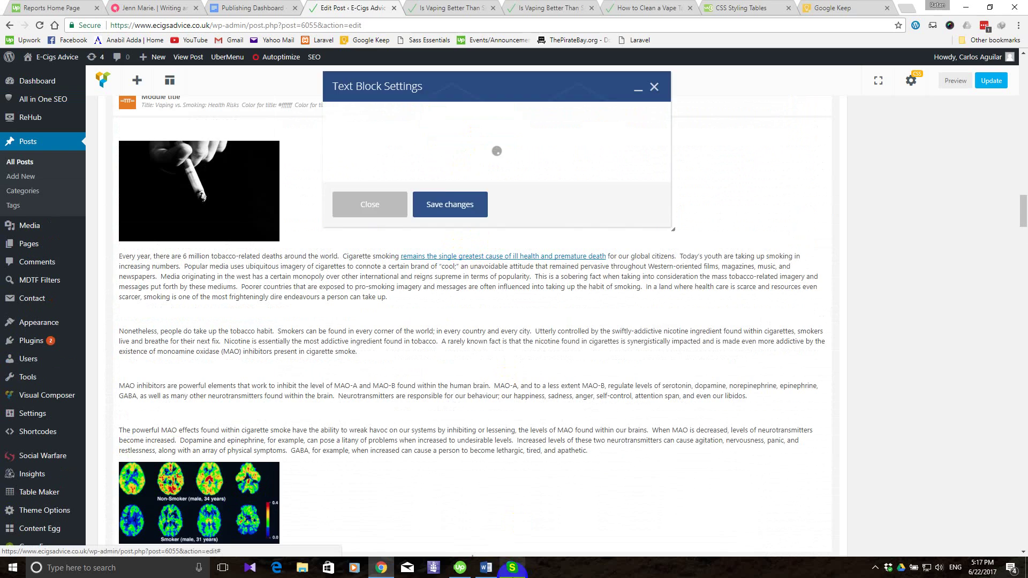
left_click(487, 569)
scroll(467, 401, "down", 4)
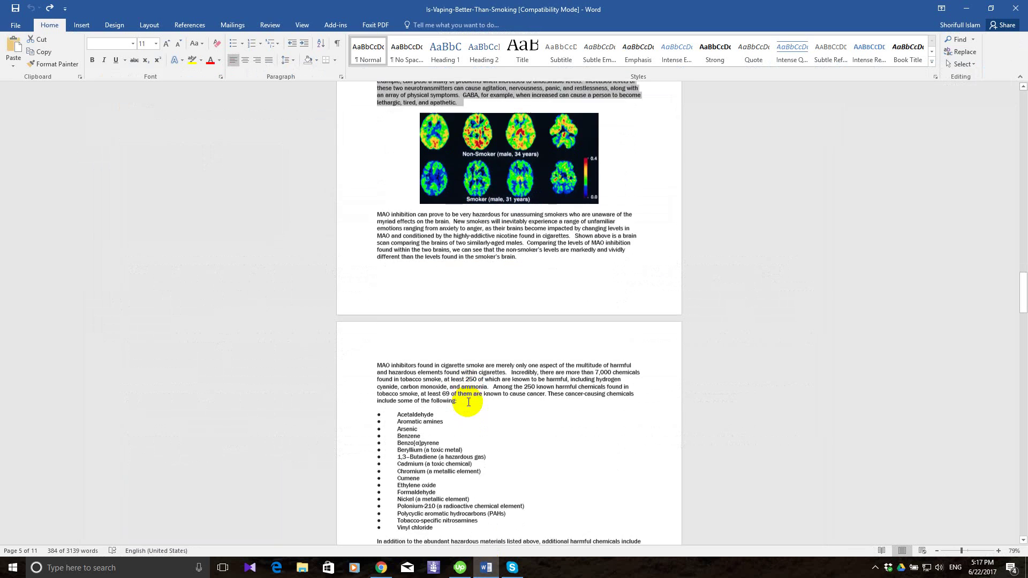
scroll(469, 401, "down", 3)
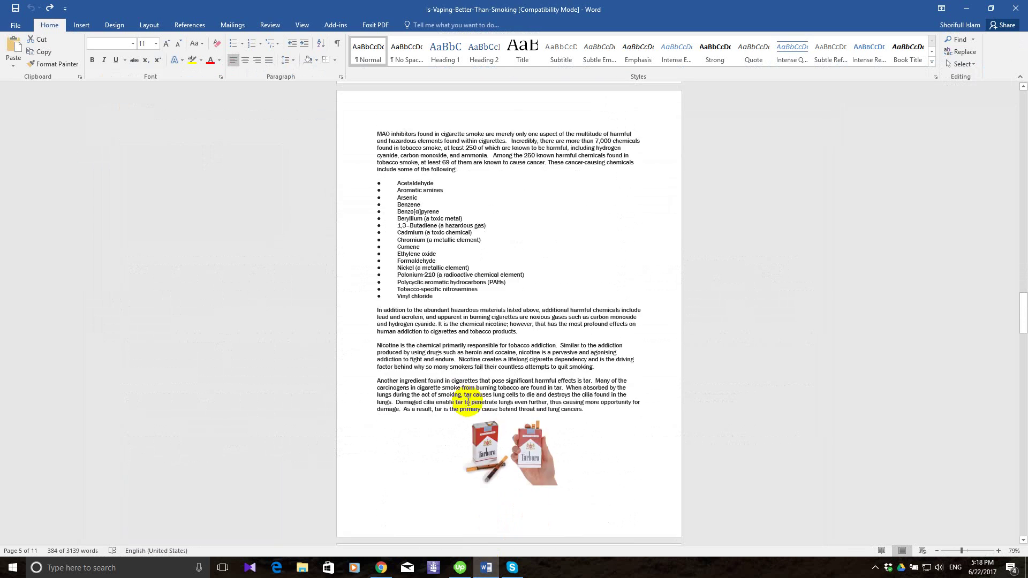
scroll(469, 402, "up", 10)
scroll(469, 402, "down", 3)
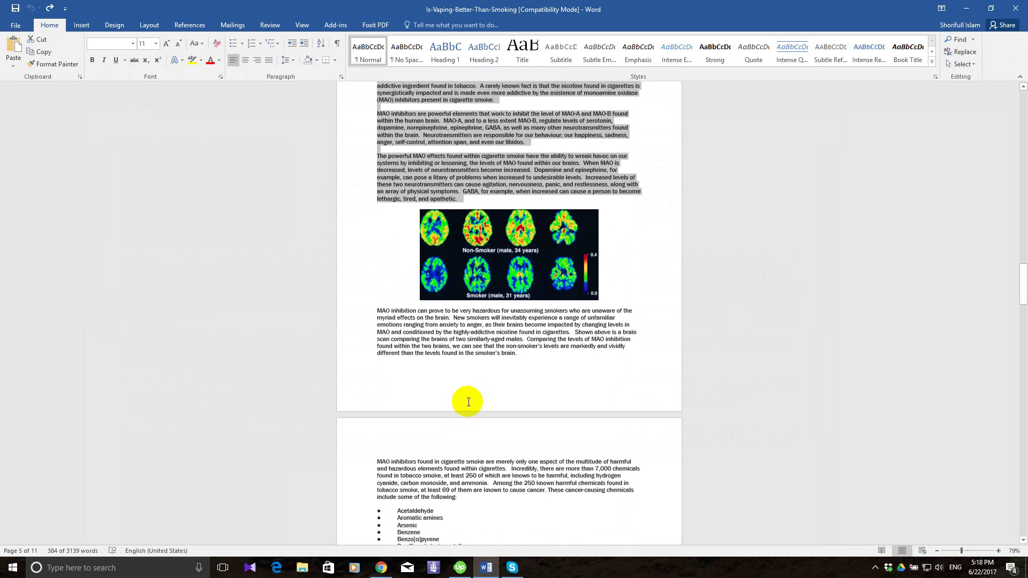
left_click_drag(521, 300, 369, 254)
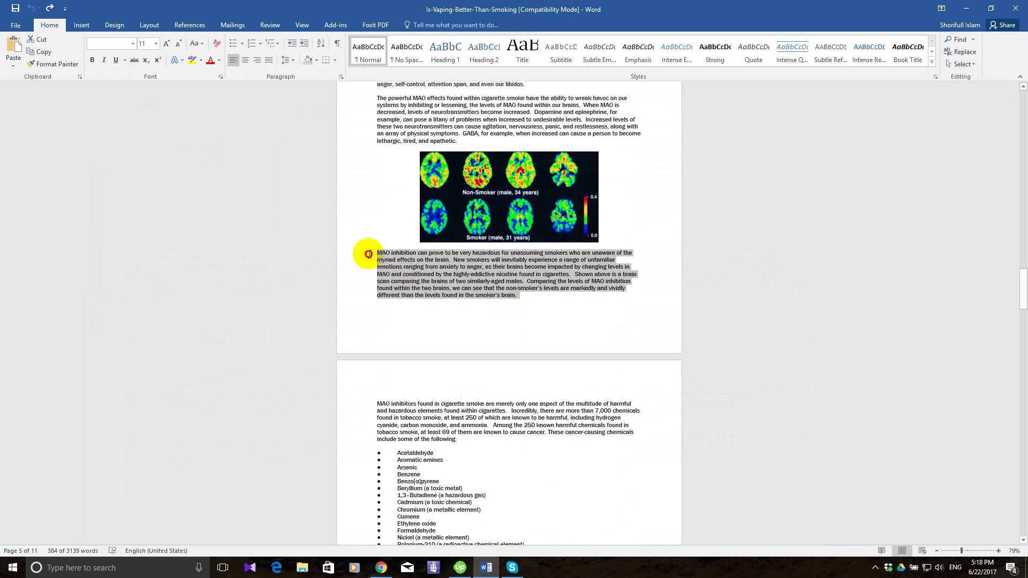
right_click(447, 272)
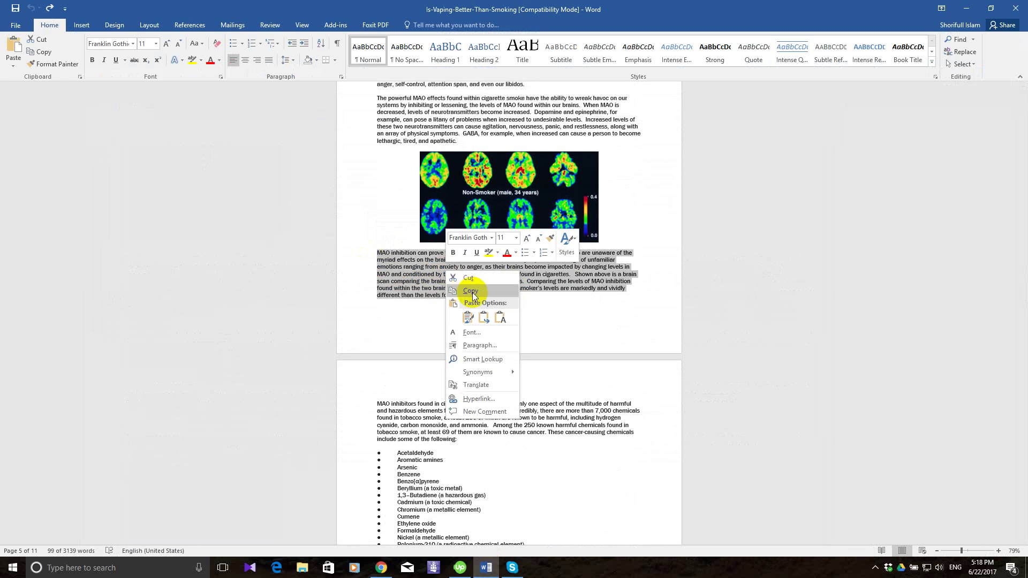
left_click(472, 292)
Back in Chrome, paste the copied MAO inhibition paragraph below the brain scan image in the text block and save the block.
left_click(381, 568)
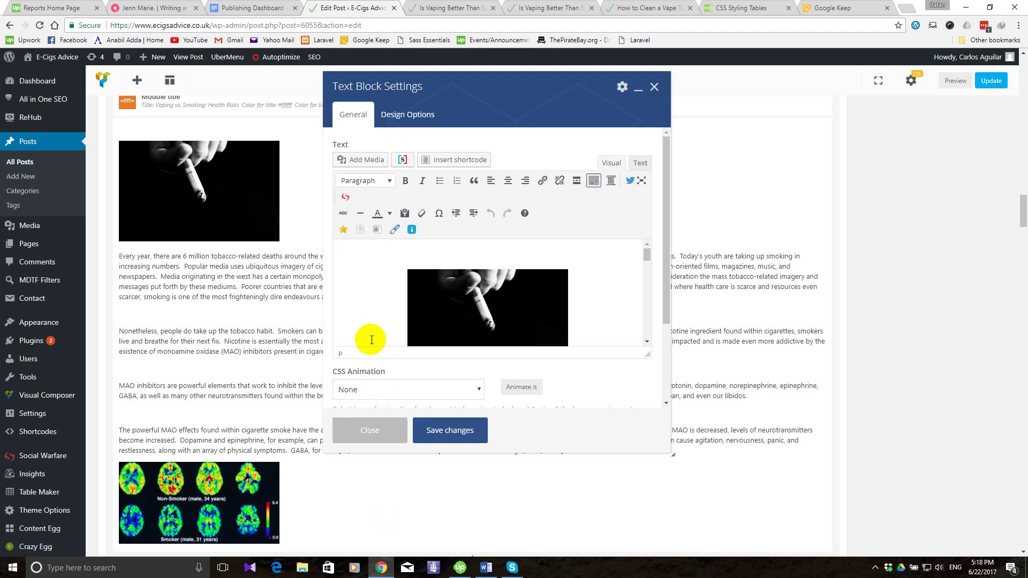
scroll(552, 276, "down", 15)
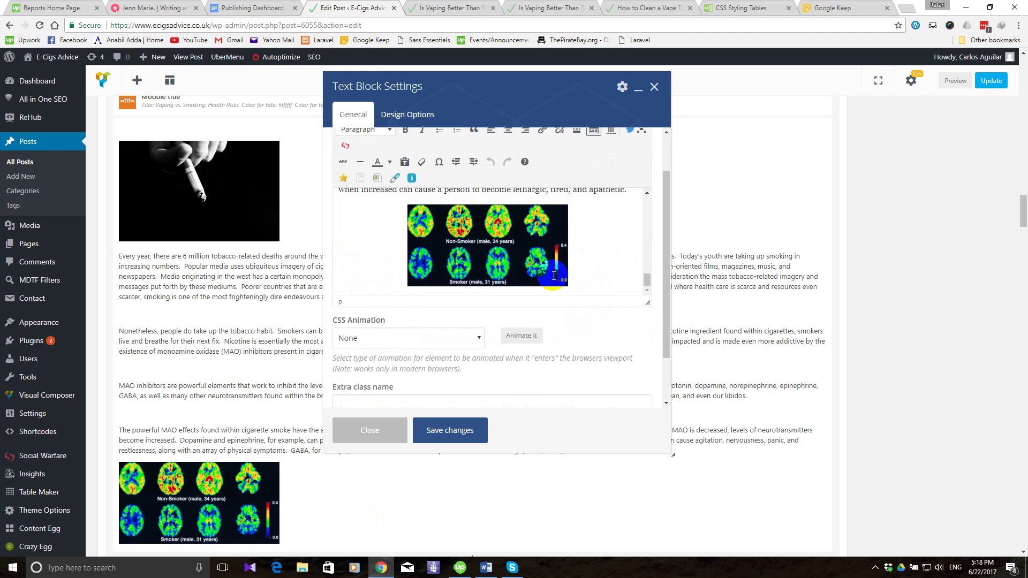
scroll(554, 275, "down", 1)
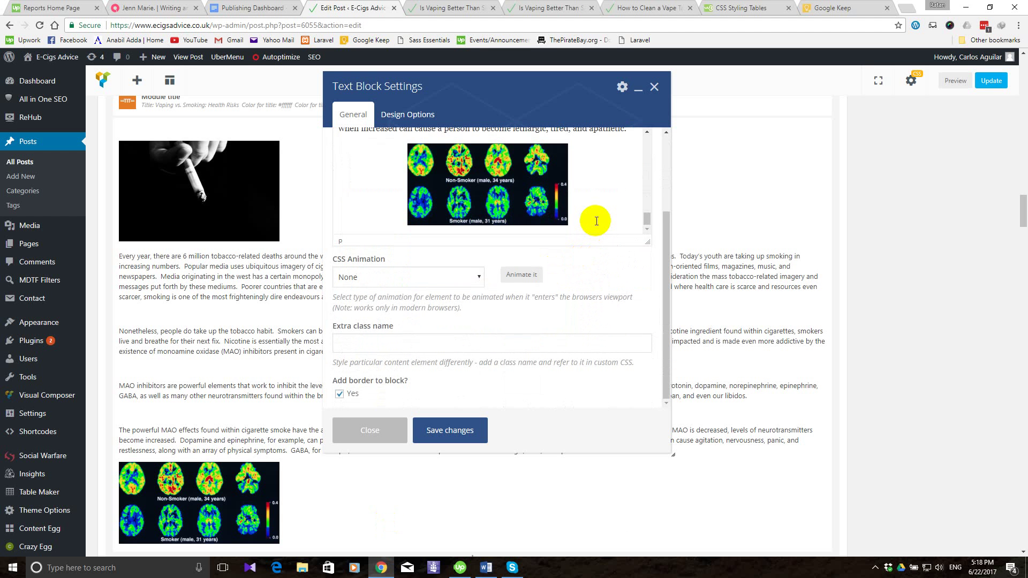
left_click(597, 223)
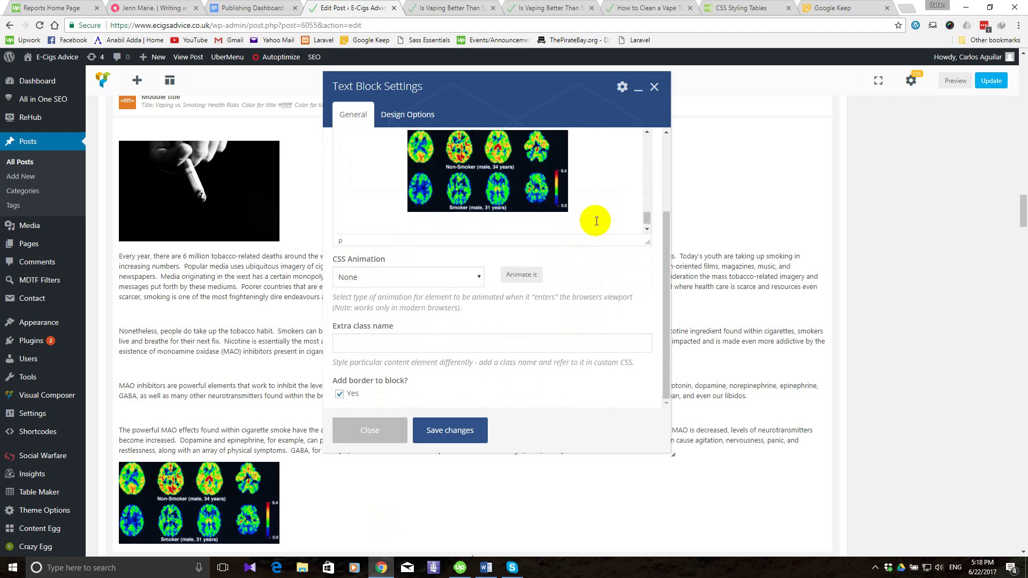
scroll(597, 221, "up", 5)
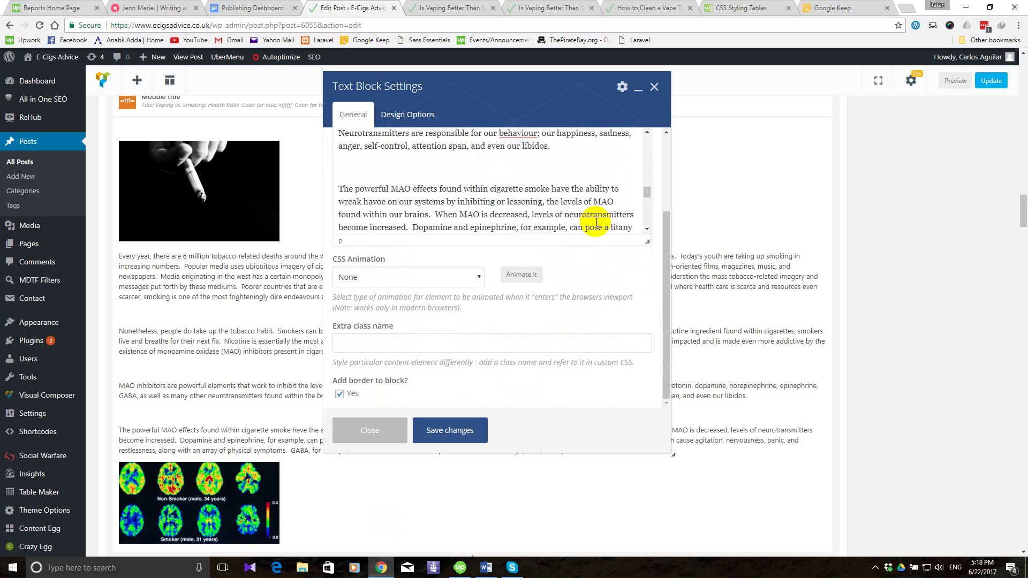
scroll(598, 222, "down", 5)
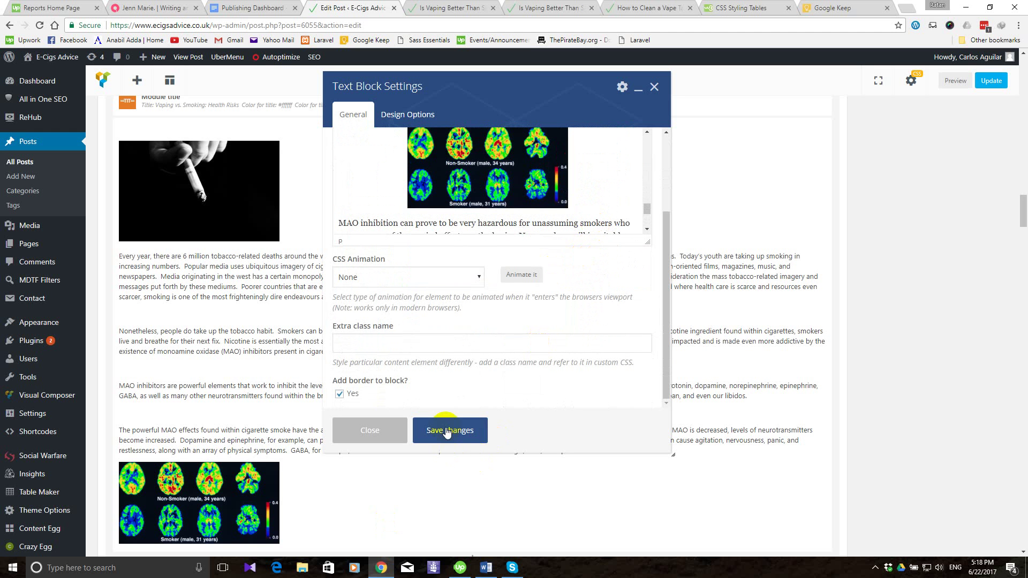
left_click(447, 431)
Save the post as a draft and reload its preview page.
scroll(446, 426, "up", 15)
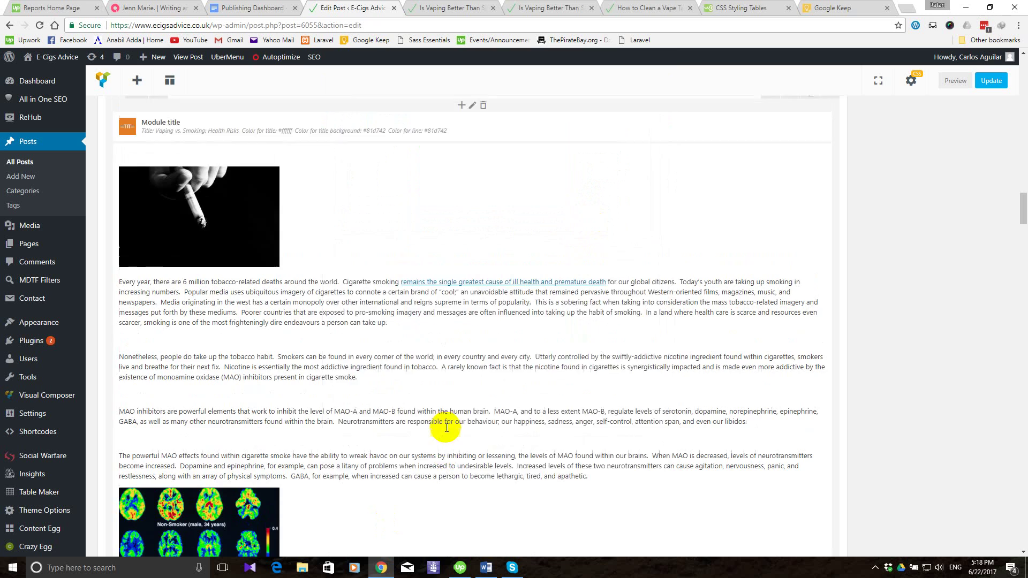
scroll(445, 425, "up", 20)
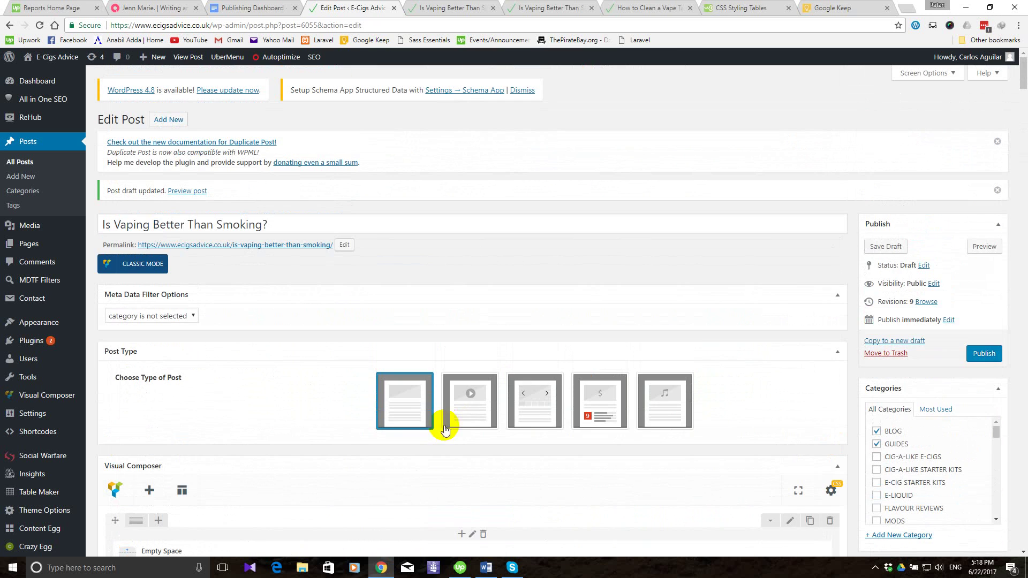
left_click(881, 248)
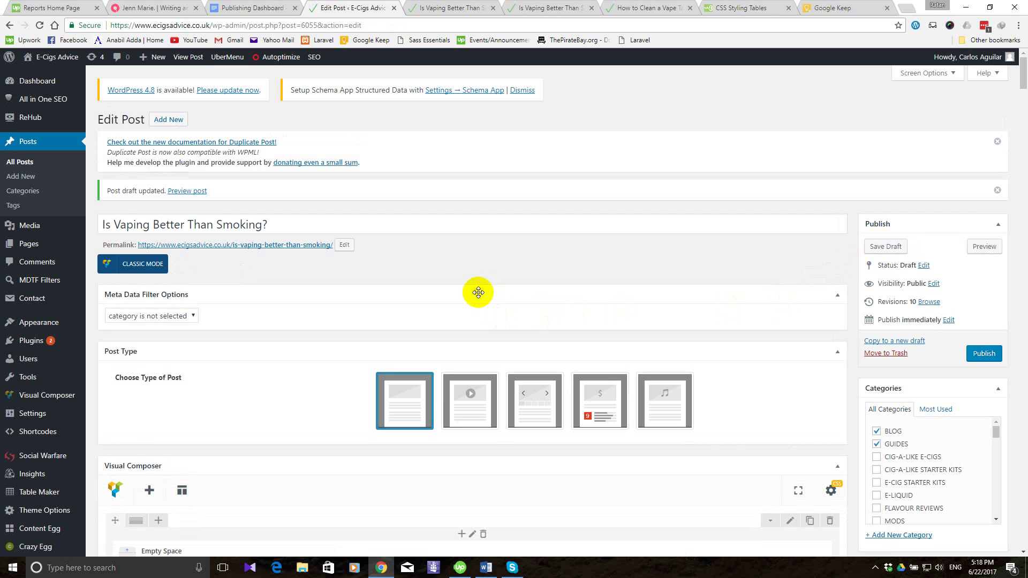
left_click(426, 9)
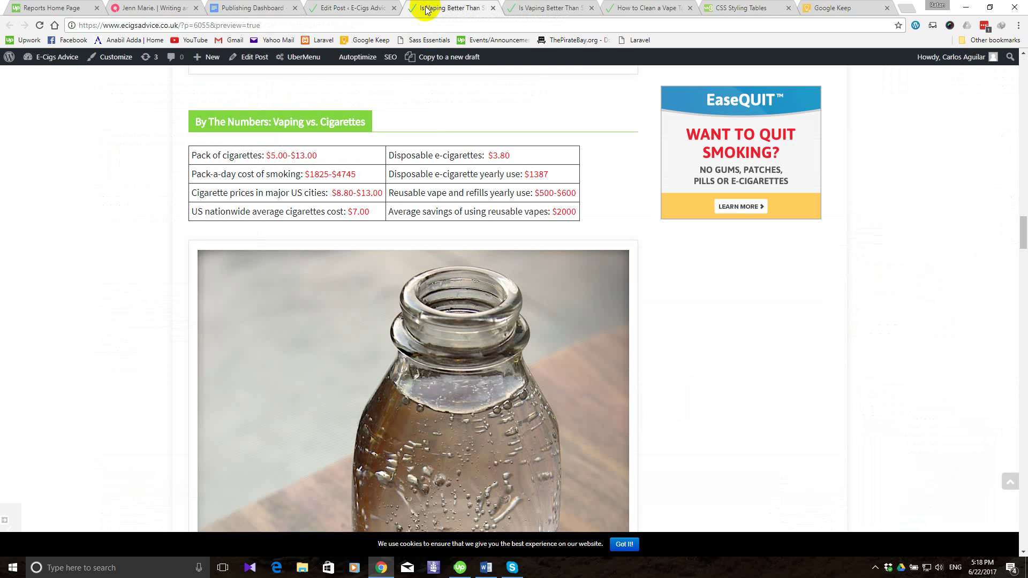
right_click(109, 128)
left_click(129, 157)
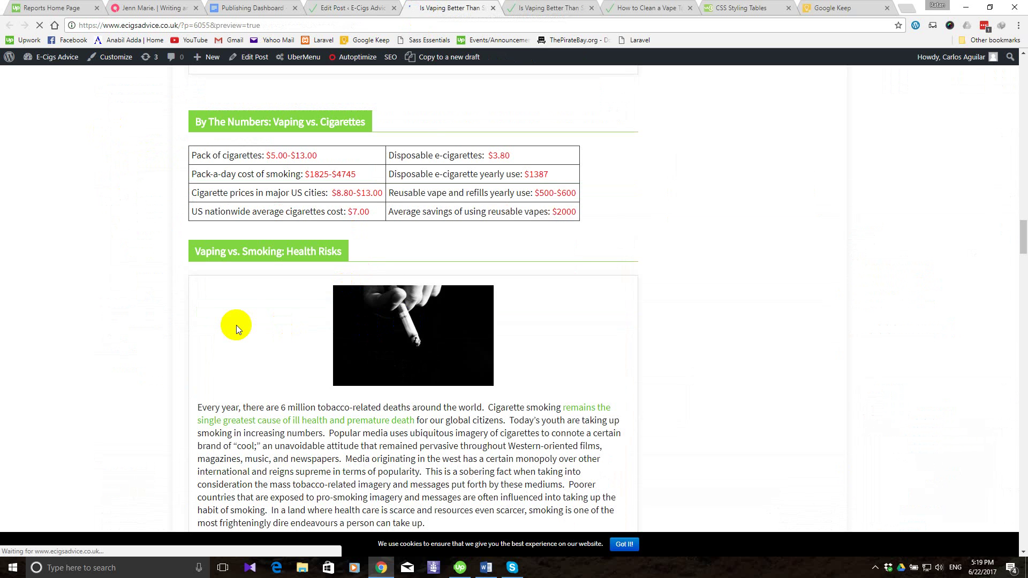
Review the preview from the Health Risks section through the tank cleaning steps to Ultrasonic Cleaning, and return to the post's beginning.
scroll(237, 326, "down", 4)
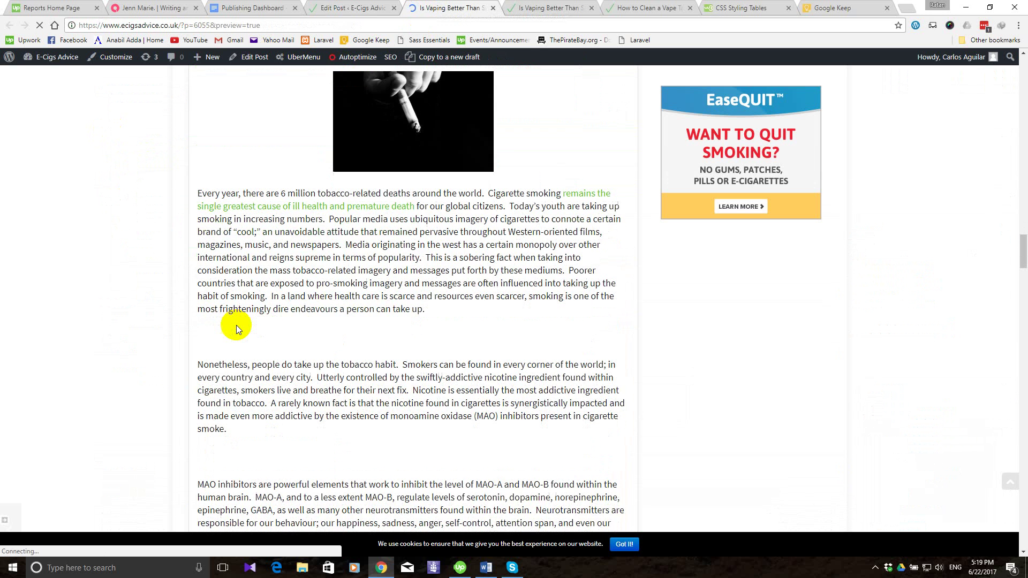
scroll(236, 325, "down", 10)
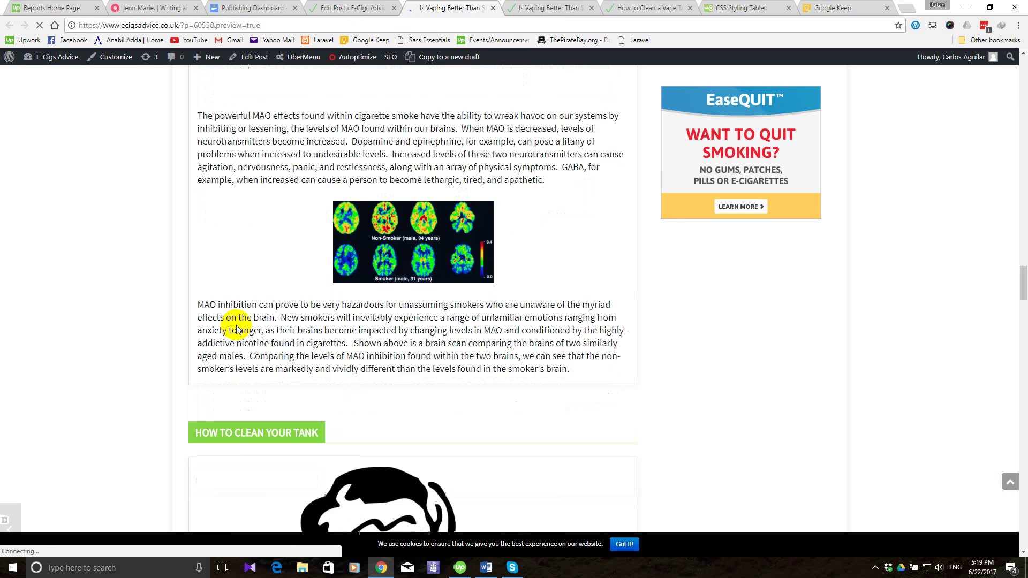
scroll(237, 329, "down", 10)
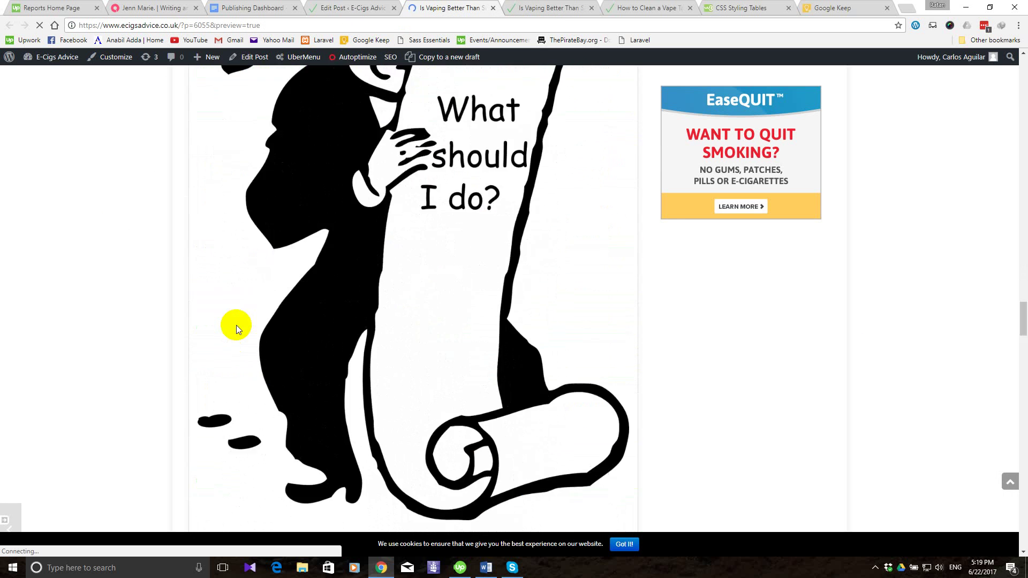
scroll(238, 329, "down", 13)
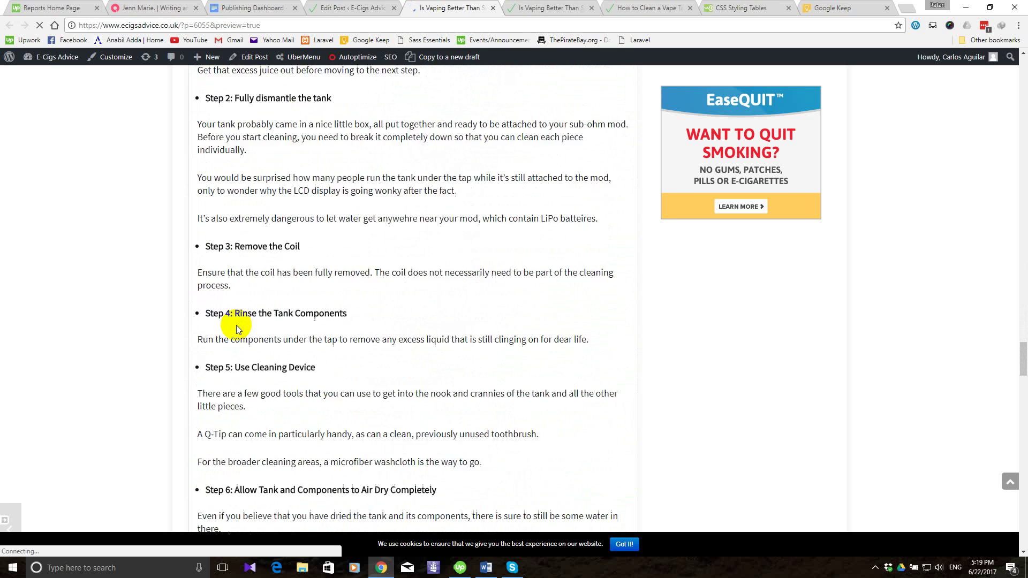
scroll(237, 329, "down", 14)
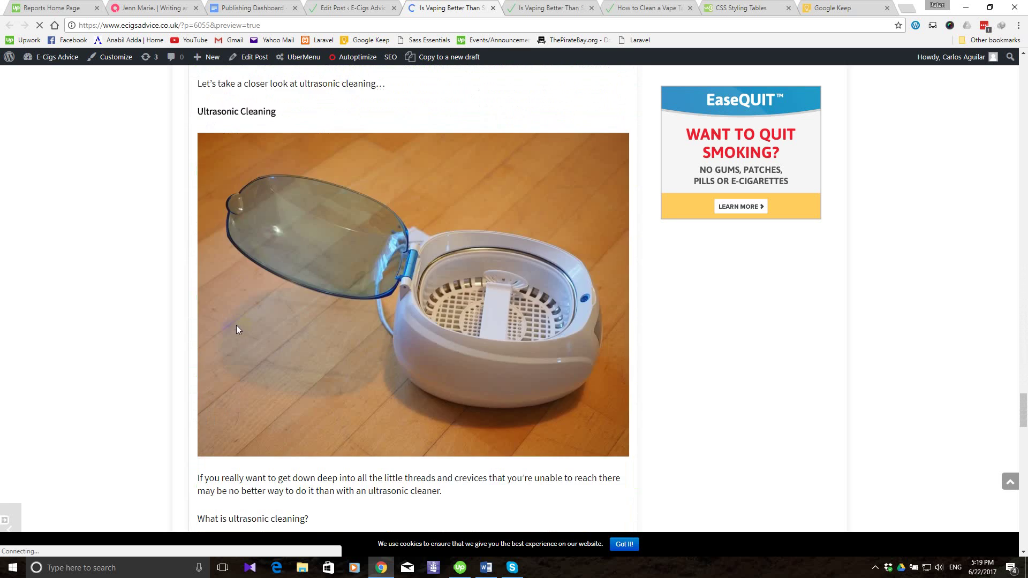
scroll(237, 326, "up", 13)
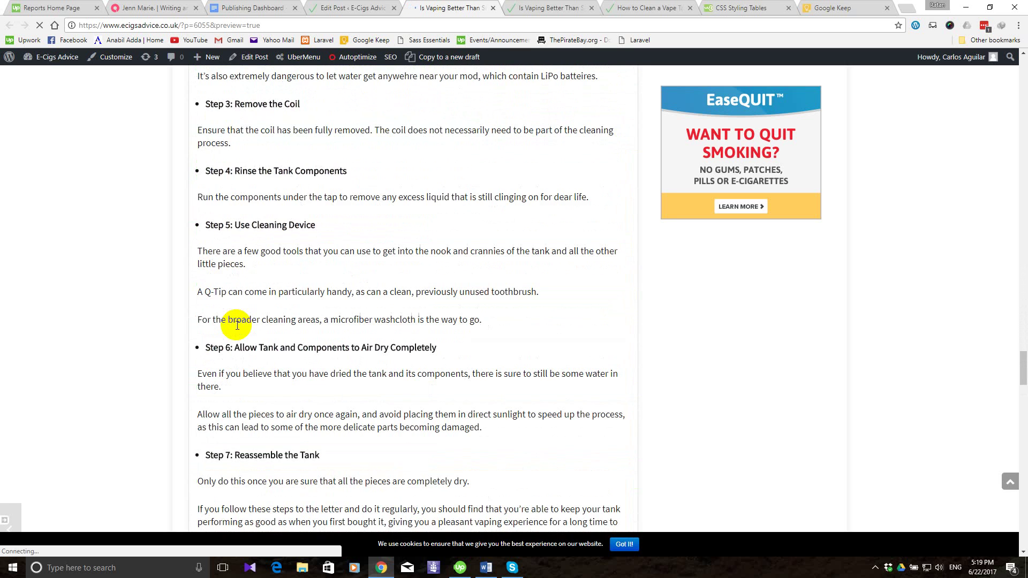
scroll(238, 326, "up", 11)
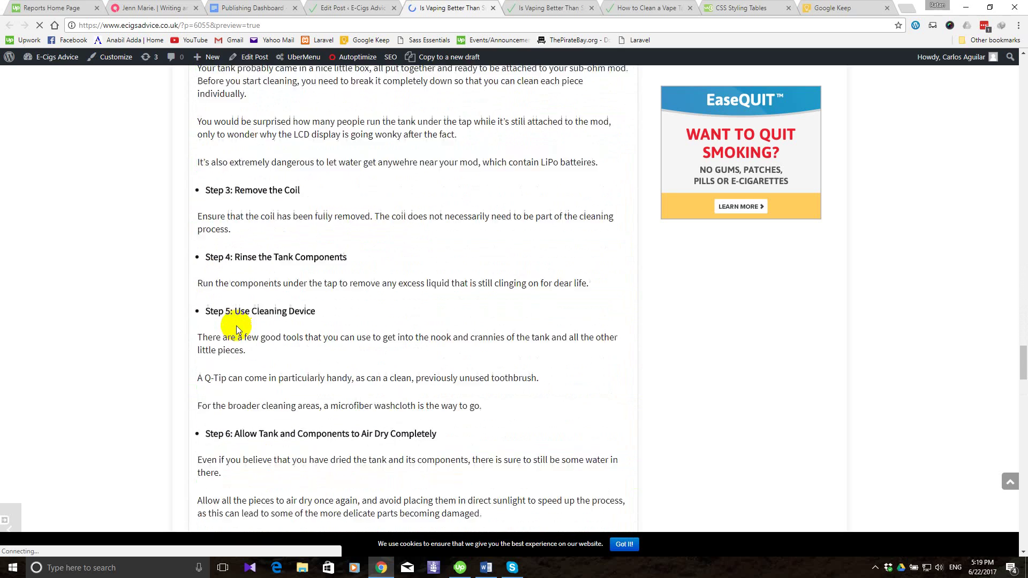
scroll(237, 327, "up", 20)
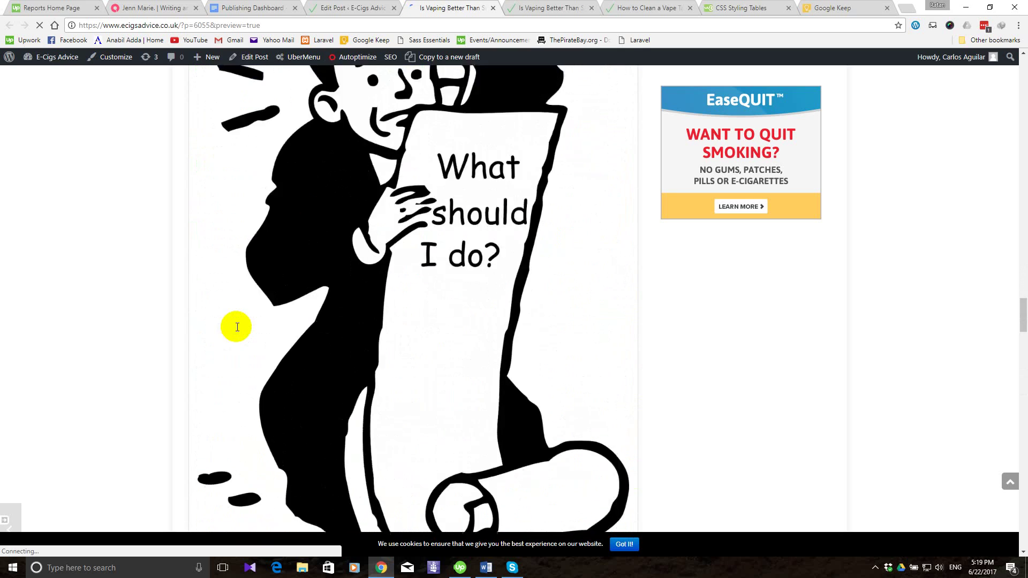
scroll(238, 327, "up", 20)
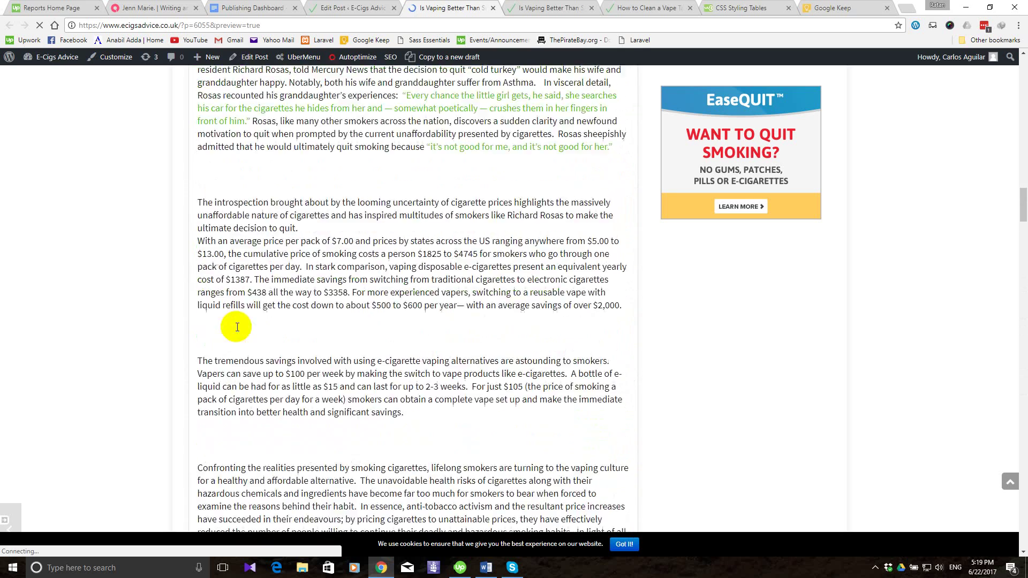
scroll(237, 327, "up", 20)
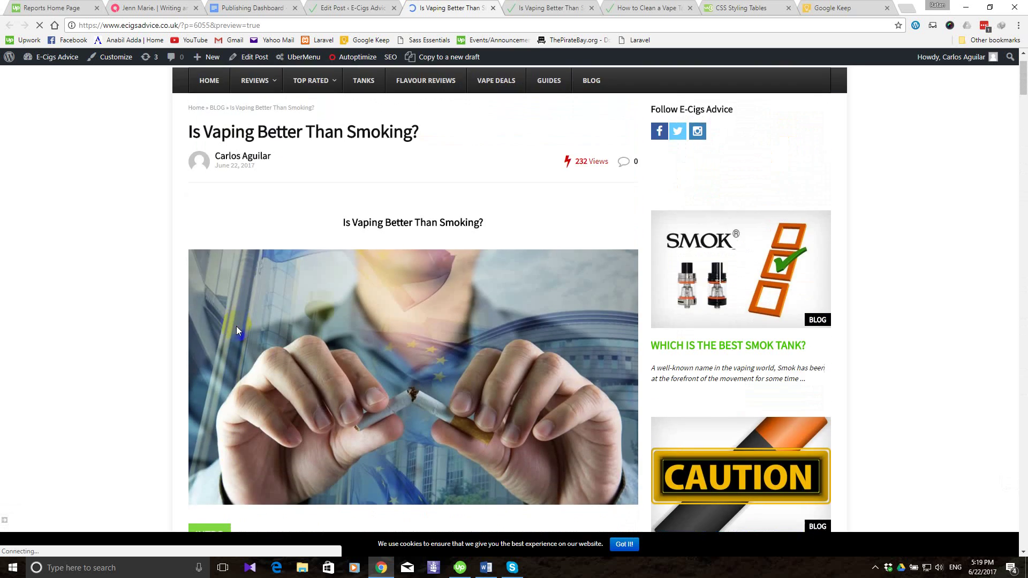
Check the previewed layout from the introduction through the Financial Cost, By The Numbers and Health Risks sections to the "How to Clean Your Tank" heading.
scroll(236, 326, "down", 12)
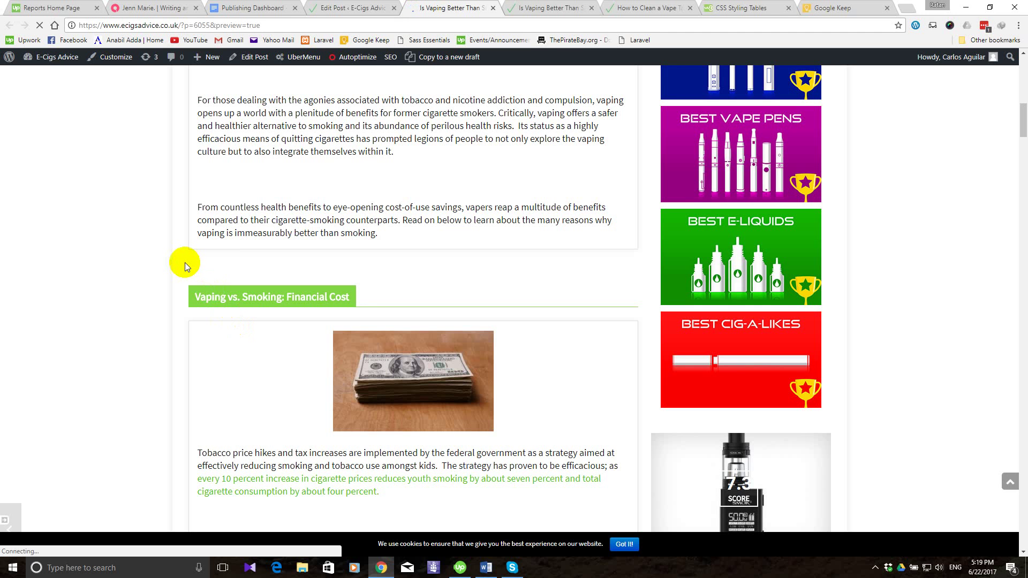
scroll(185, 262, "down", 2)
scroll(185, 263, "down", 10)
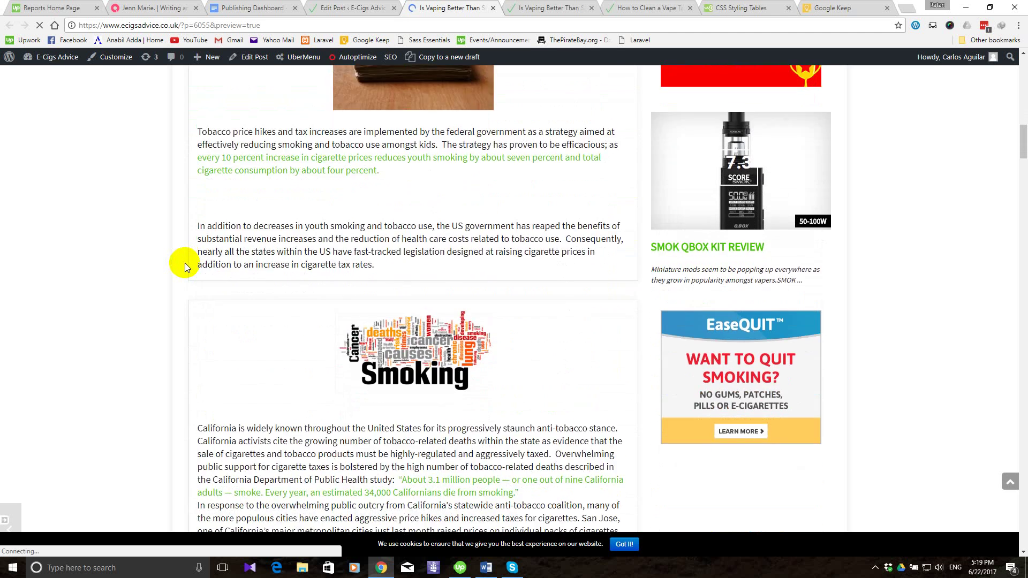
scroll(185, 263, "down", 10)
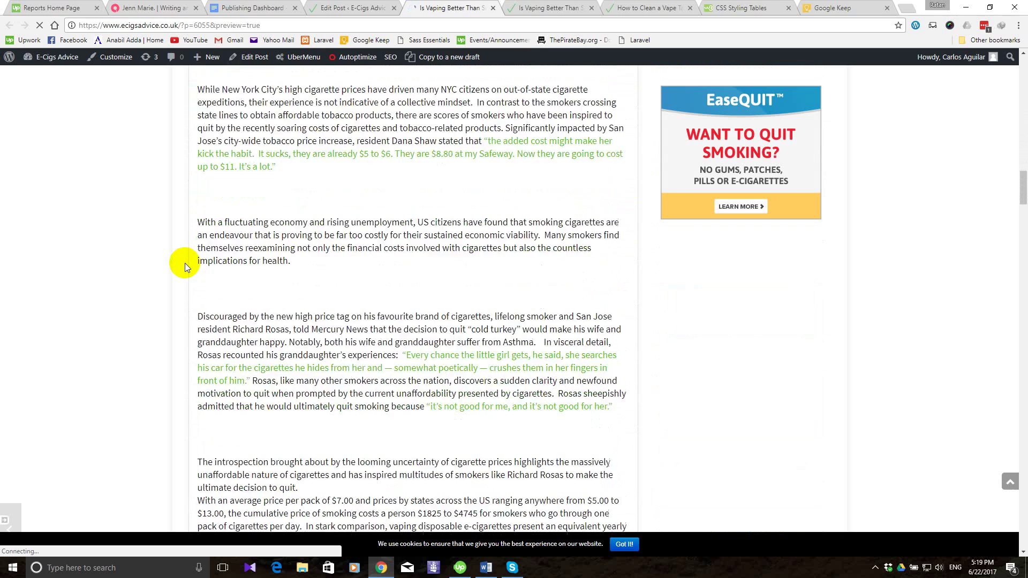
scroll(185, 263, "down", 5)
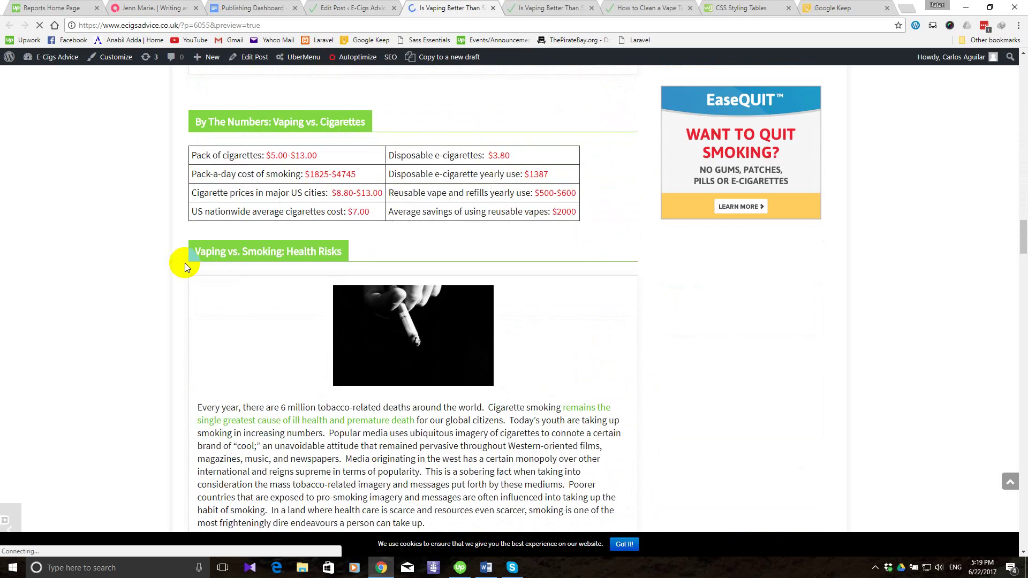
scroll(184, 262, "down", 3)
scroll(185, 262, "down", 10)
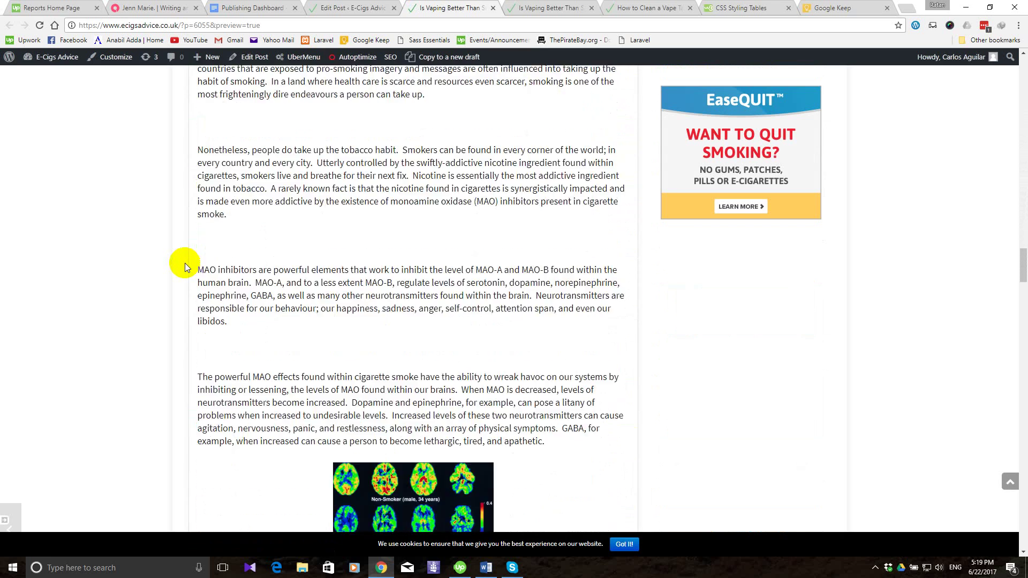
scroll(185, 262, "down", 9)
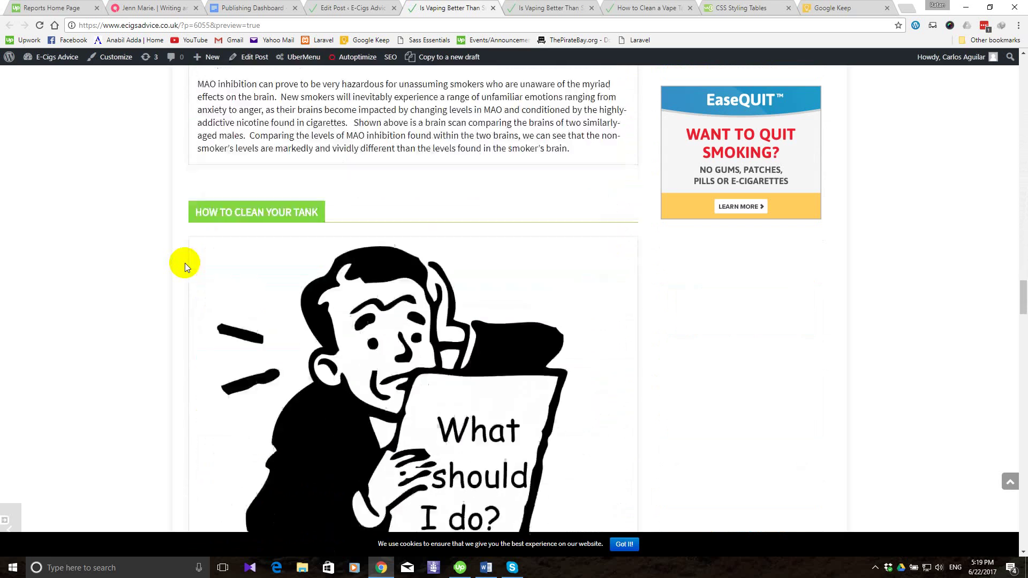
Inspect the brain scan image in the Health Risks preview and examine its alignment and img CSS rules.
scroll(185, 263, "up", 10)
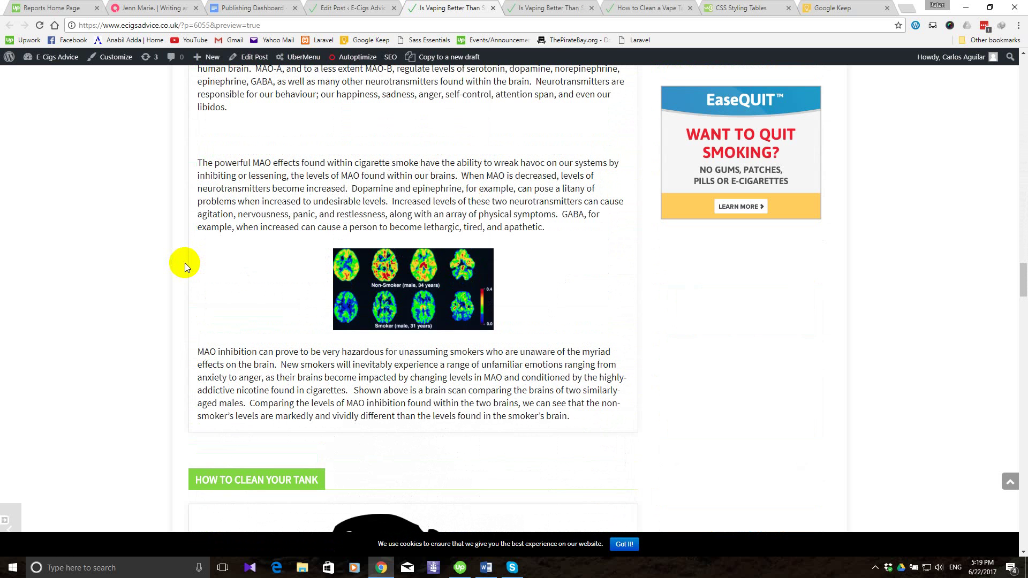
right_click(360, 295)
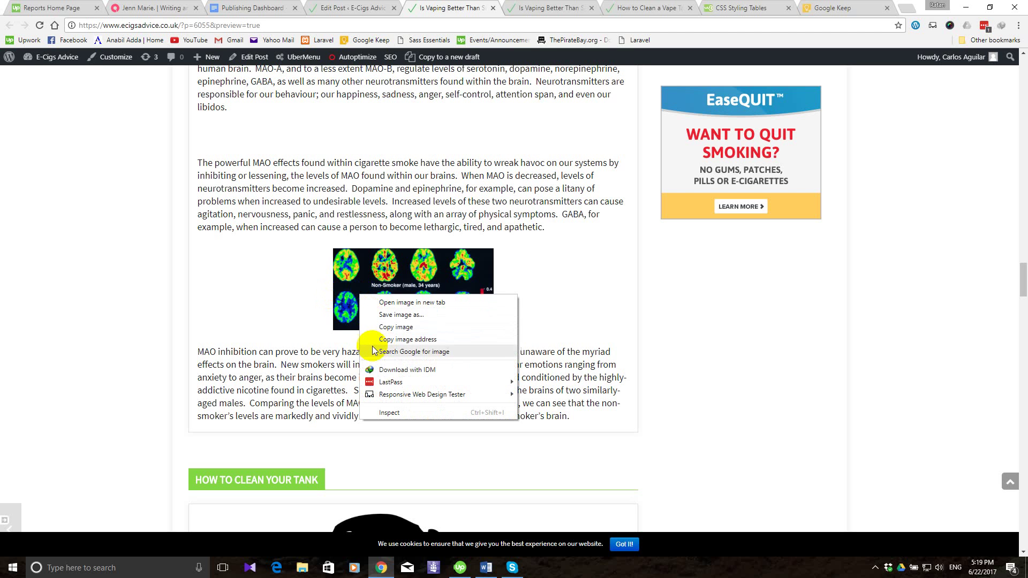
left_click(387, 411)
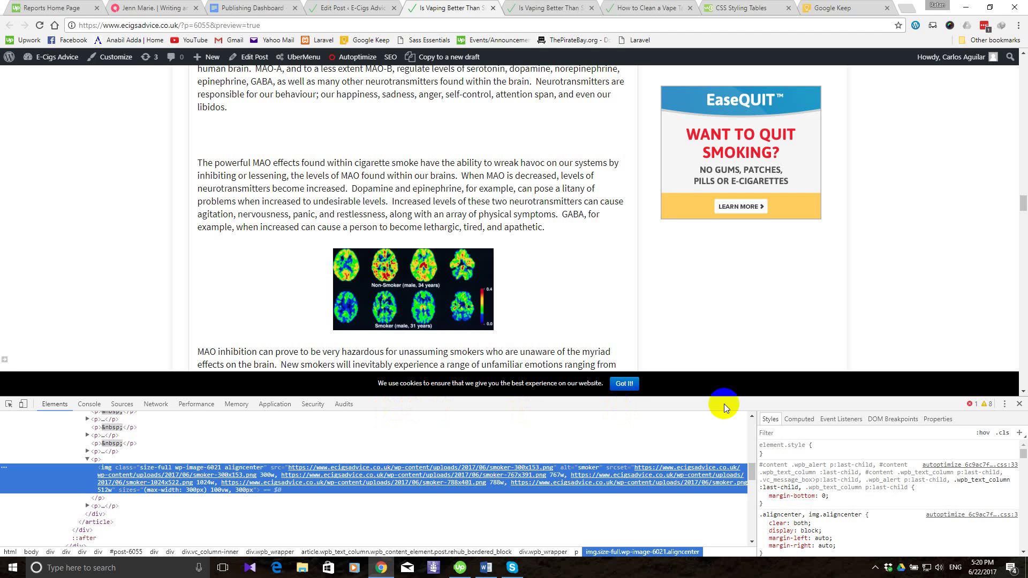
mouse_move(862, 552)
scroll(863, 551, "down", 3)
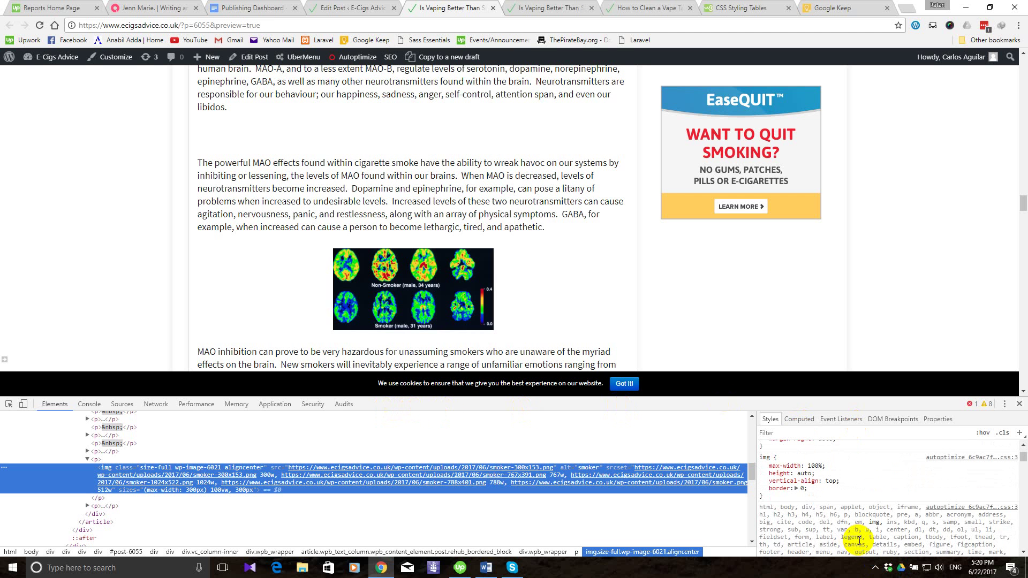
scroll(863, 538, "up", 2)
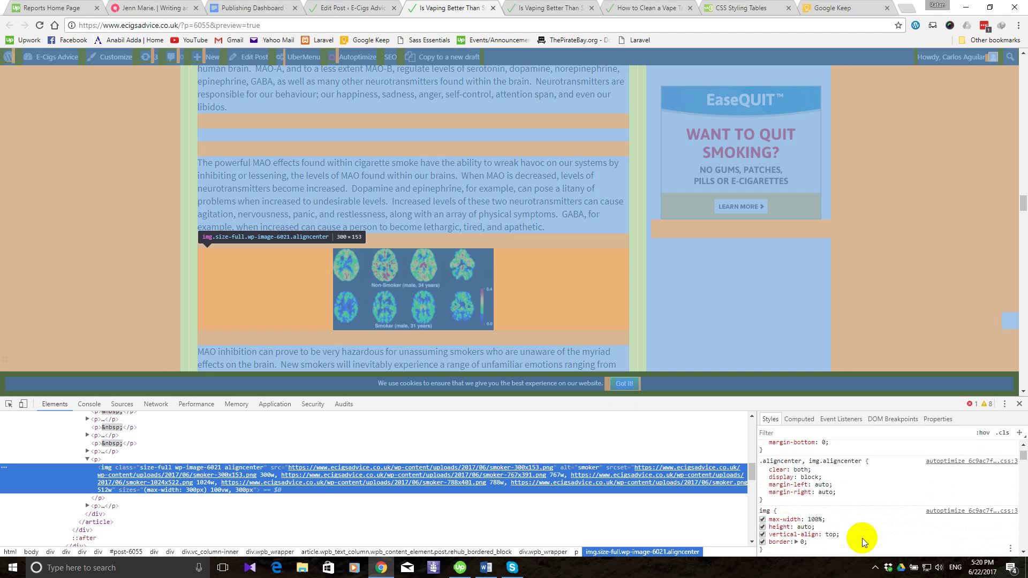
scroll(864, 542, "up", 2)
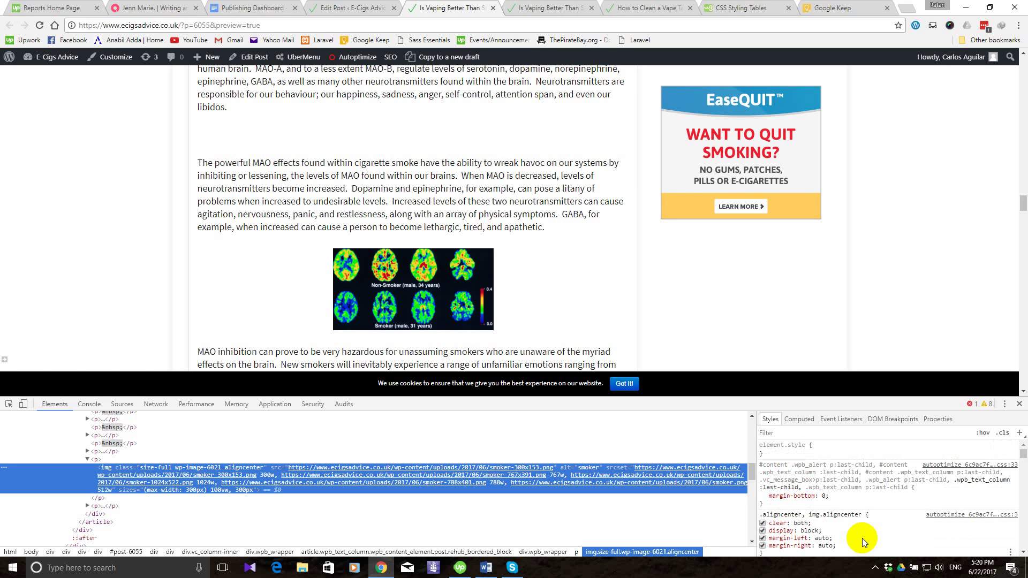
scroll(862, 542, "down", 1)
scroll(862, 542, "up", 1)
scroll(863, 542, "down", 2)
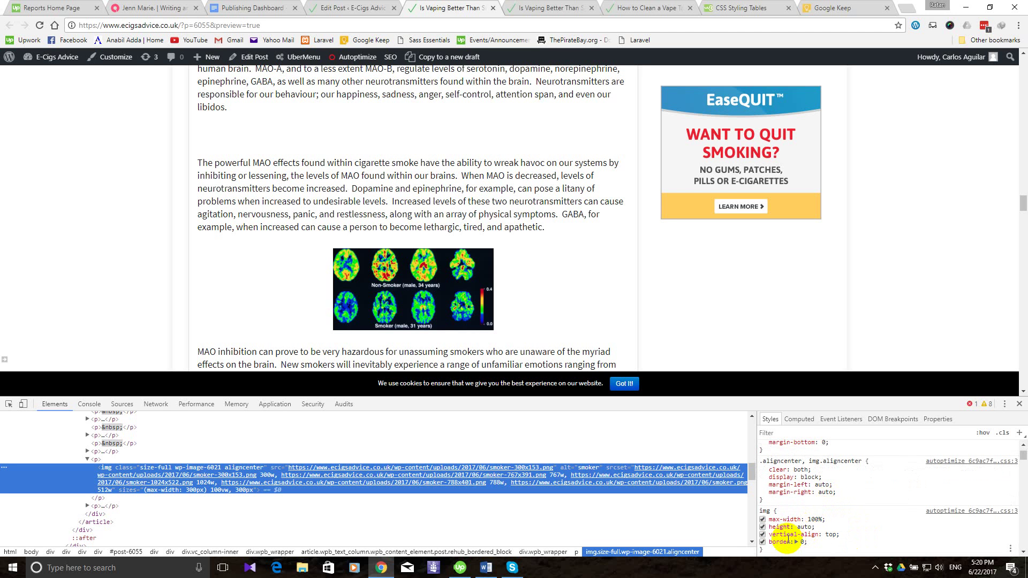
Temporarily disable the img rule's max-width and height declarations for the brain scan image, restoring each one.
left_click(763, 520)
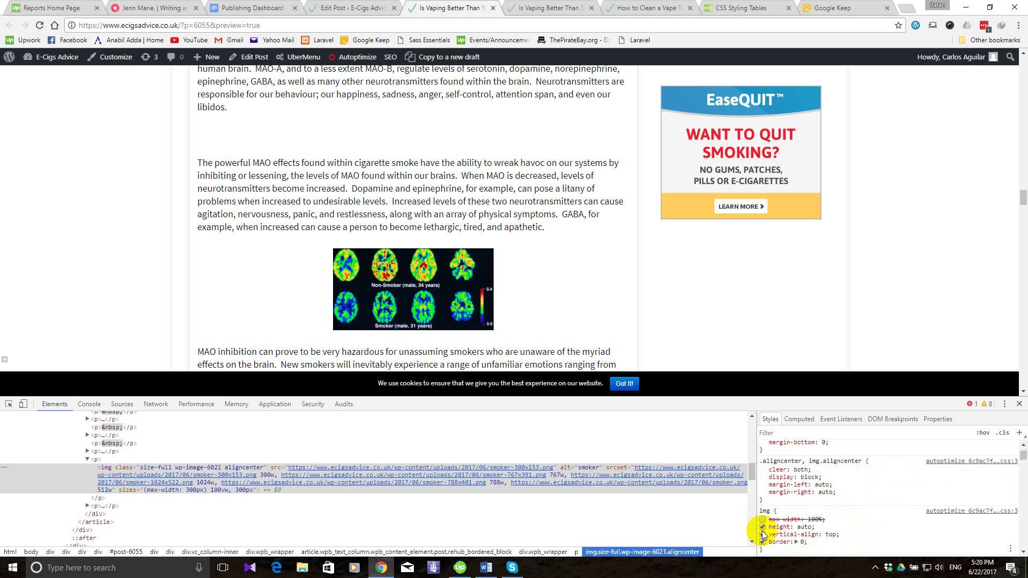
left_click(763, 527)
left_click(762, 528)
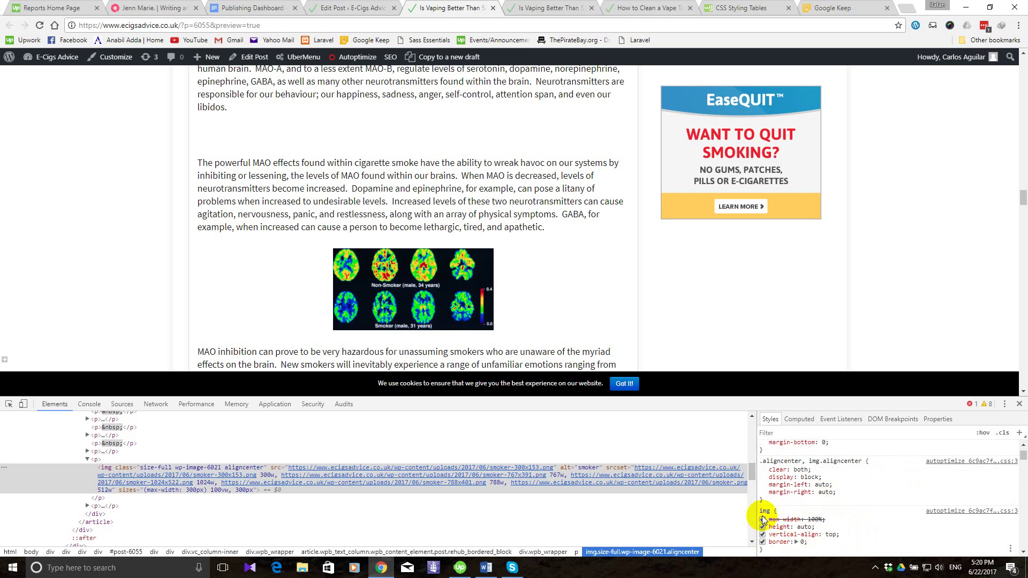
left_click(763, 520)
Look through the brain scan image's remaining and inherited CSS rules, and close the developer tools.
scroll(765, 521, "down", 3)
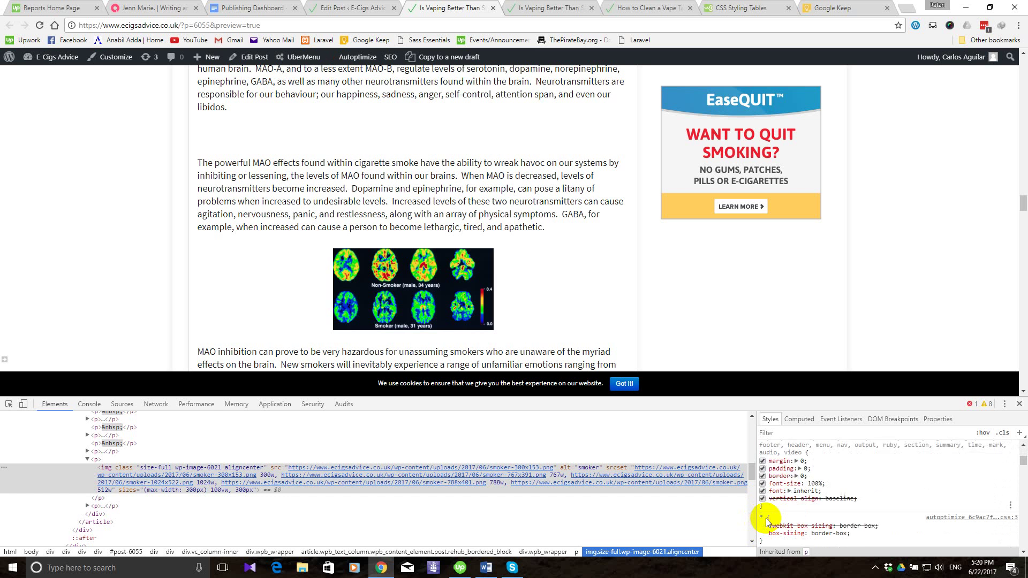
scroll(766, 521, "down", 5)
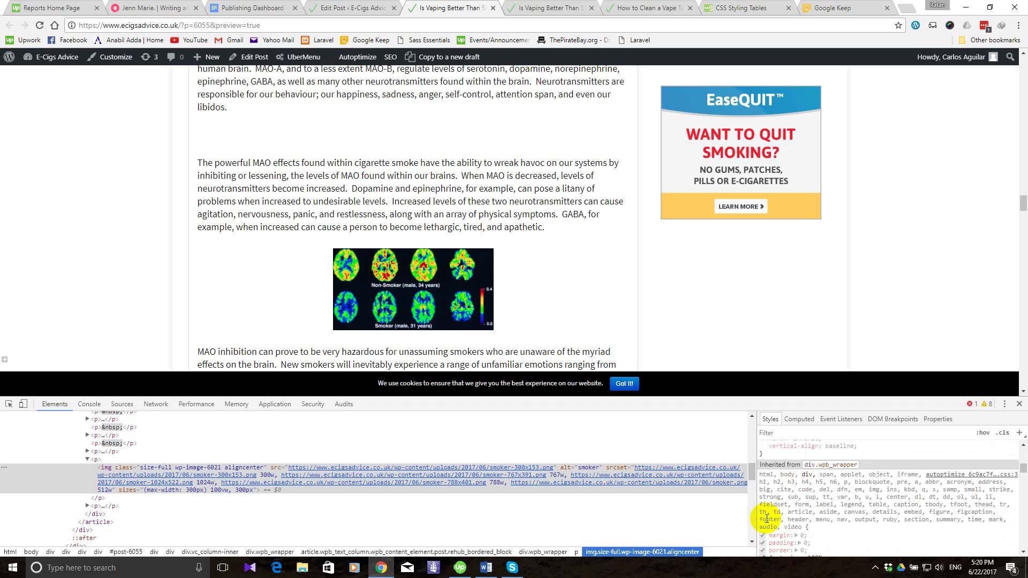
scroll(767, 519, "down", 2)
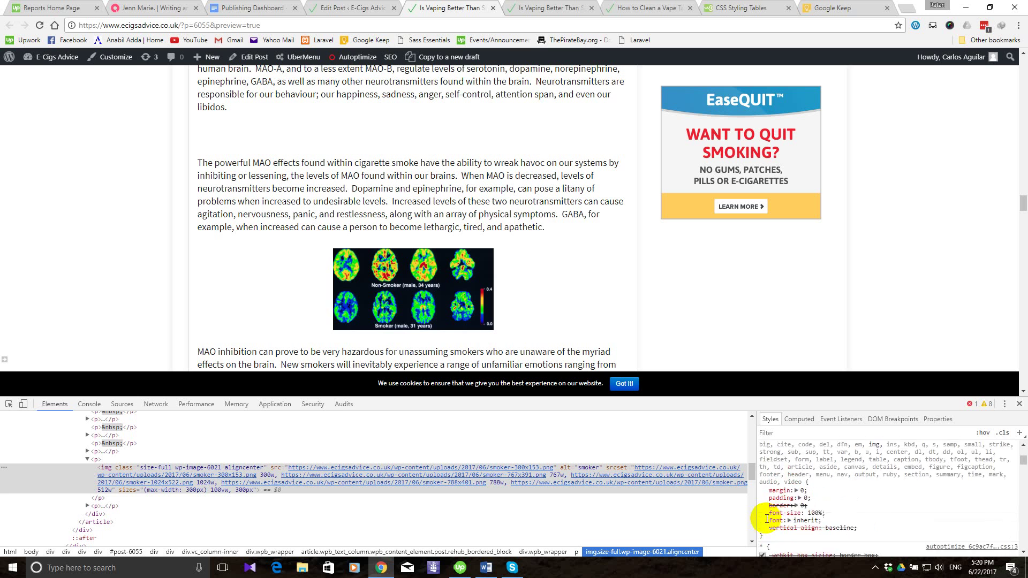
scroll(767, 520, "up", 1)
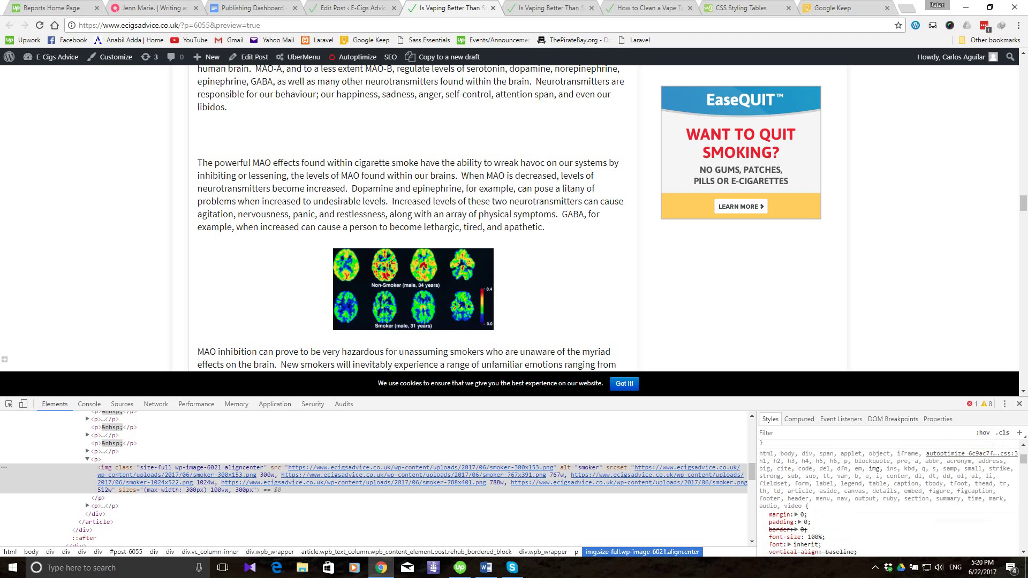
left_click(1018, 404)
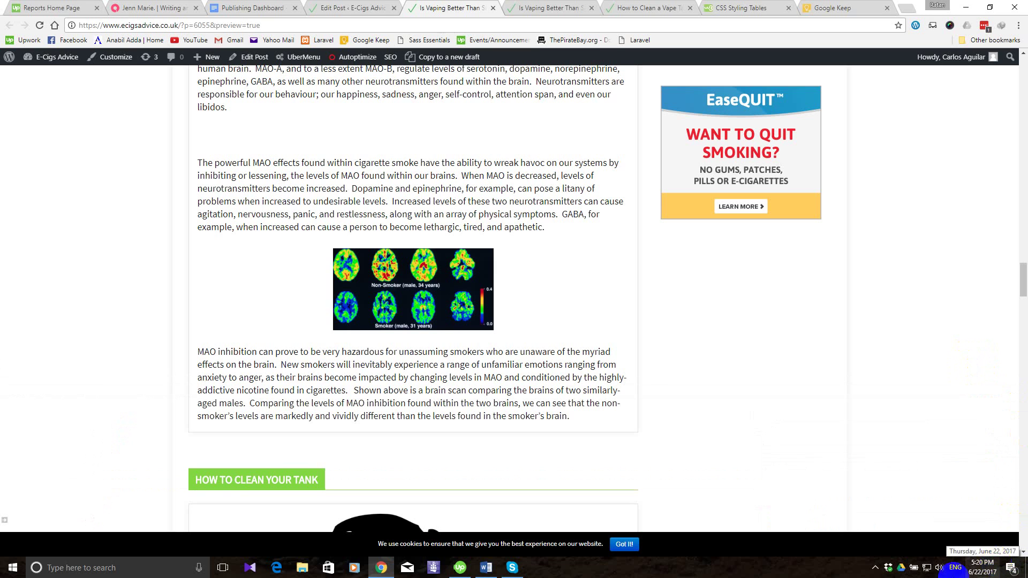
Review the preview from the post title and introduction through Financial Cost, By The Numbers and Health Risks to the "What should I do?" illustration.
scroll(474, 341, "up", 3)
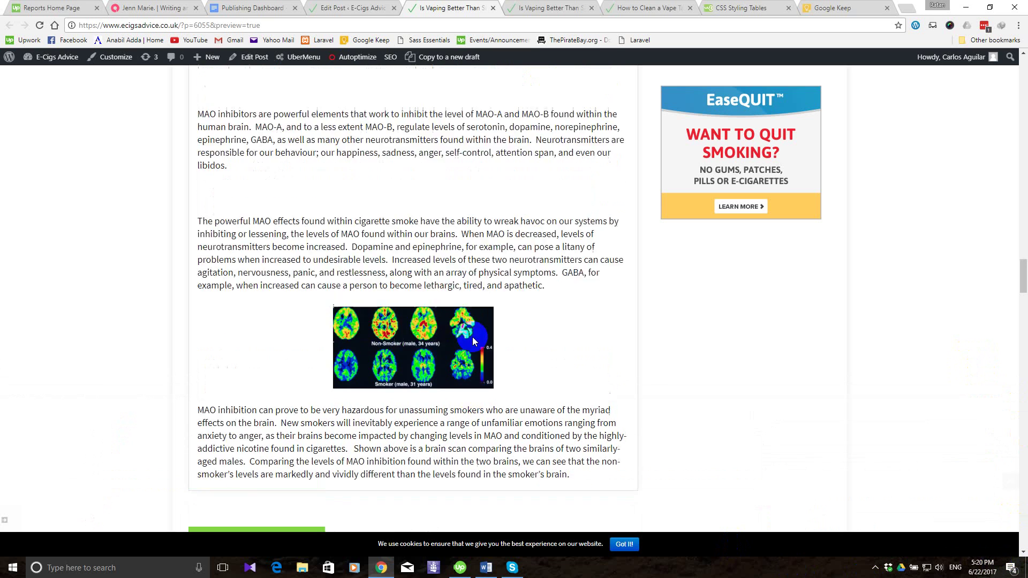
scroll(473, 338, "up", 20)
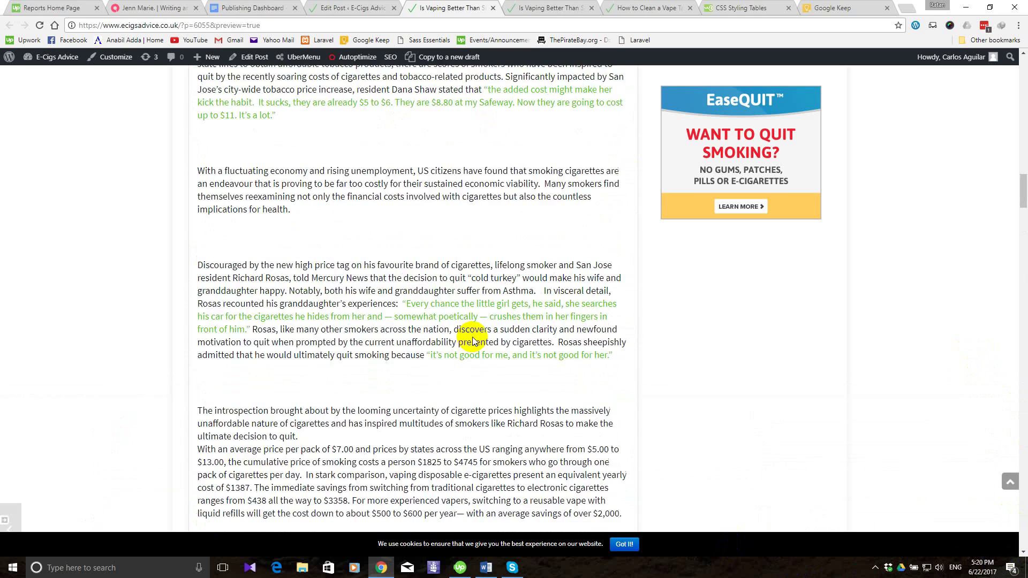
scroll(474, 338, "up", 20)
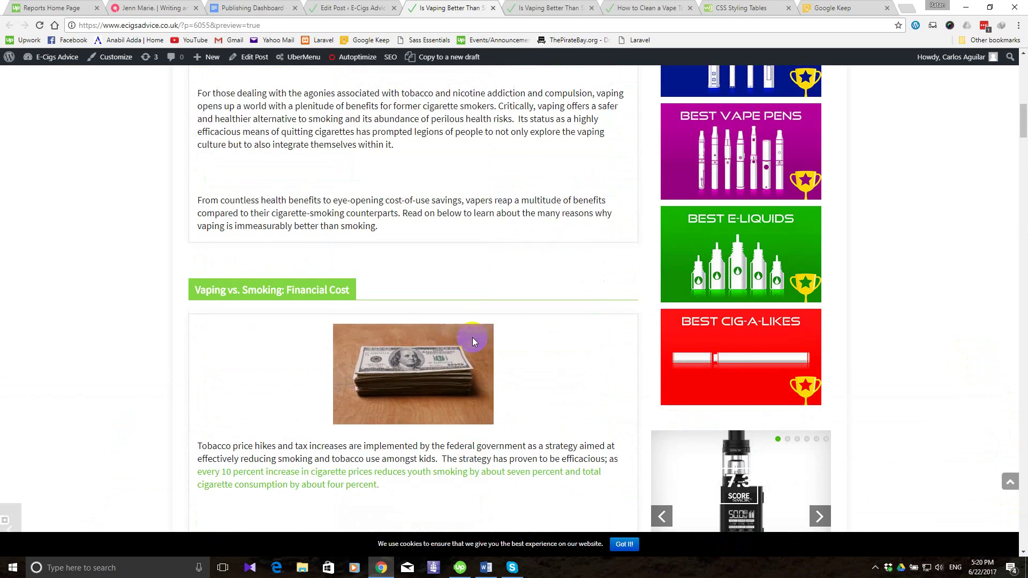
scroll(473, 339, "up", 7)
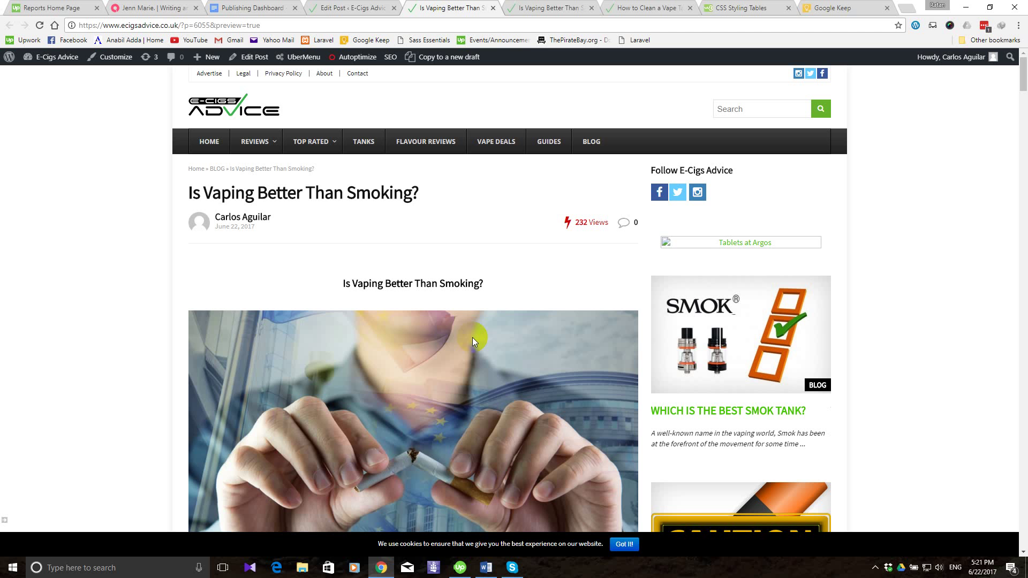
scroll(414, 332, "down", 13)
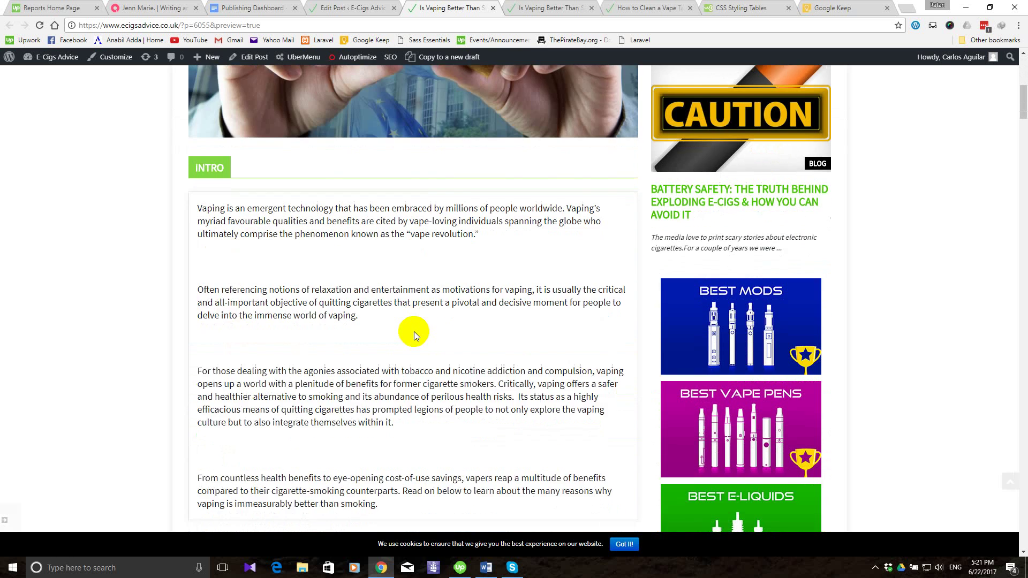
scroll(415, 335, "down", 15)
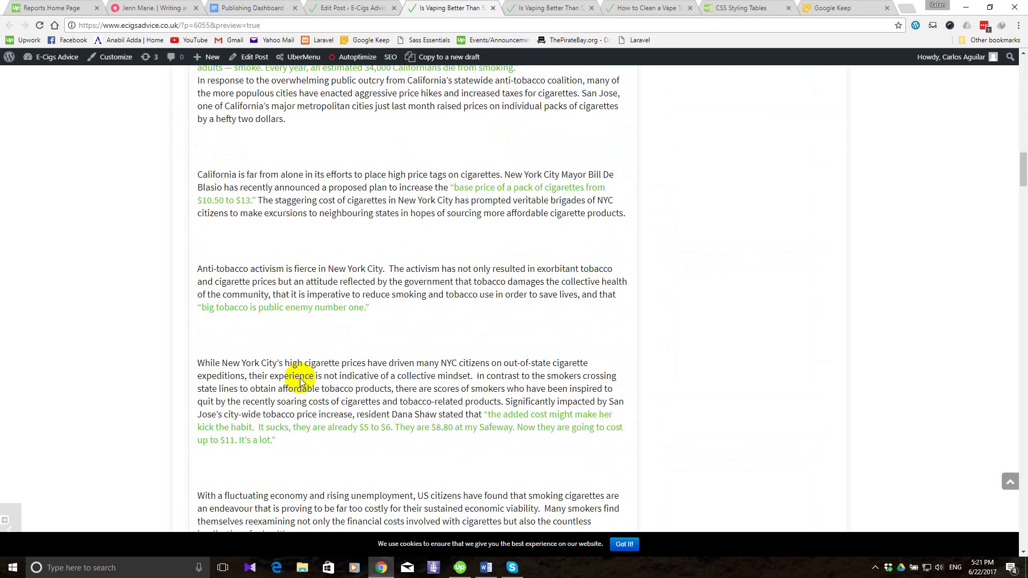
scroll(300, 379, "down", 15)
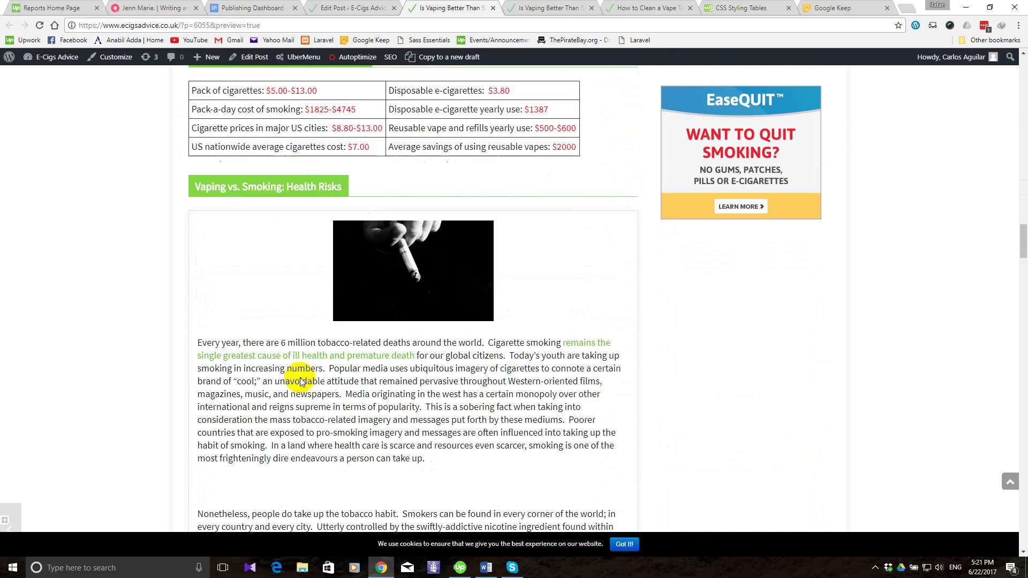
scroll(300, 377, "up", 4)
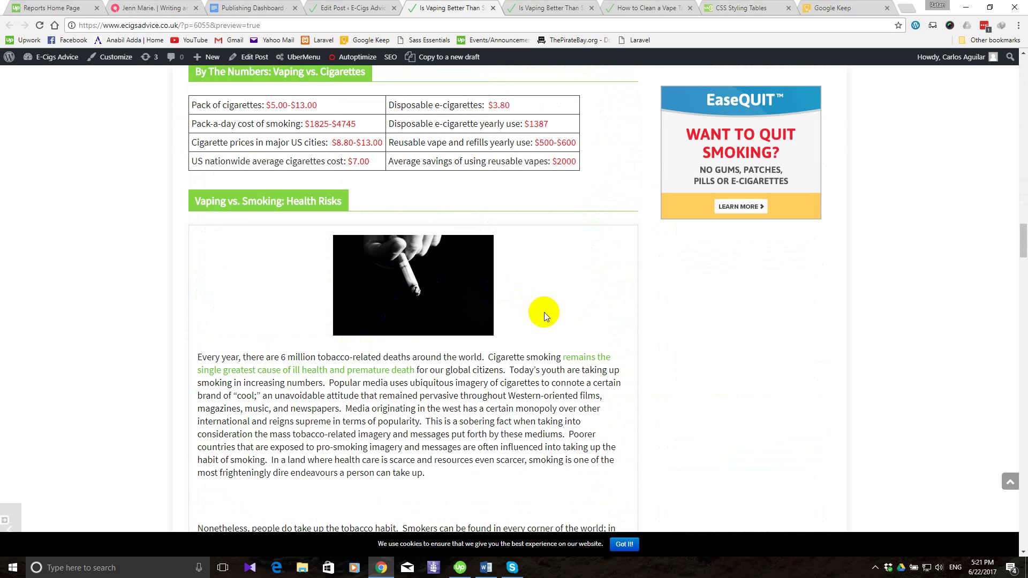
scroll(544, 313, "down", 2)
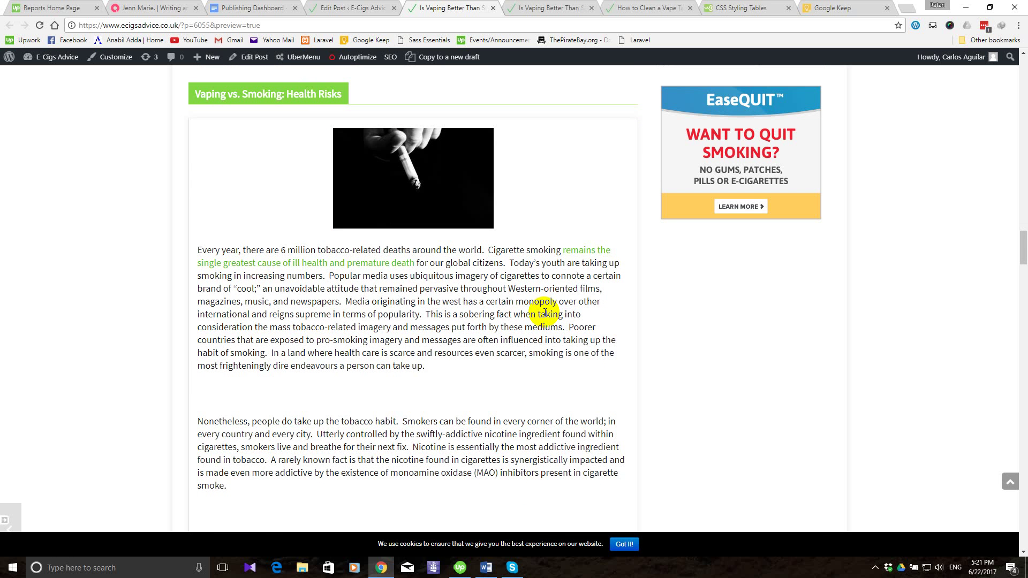
scroll(545, 313, "down", 7)
scroll(545, 313, "down", 5)
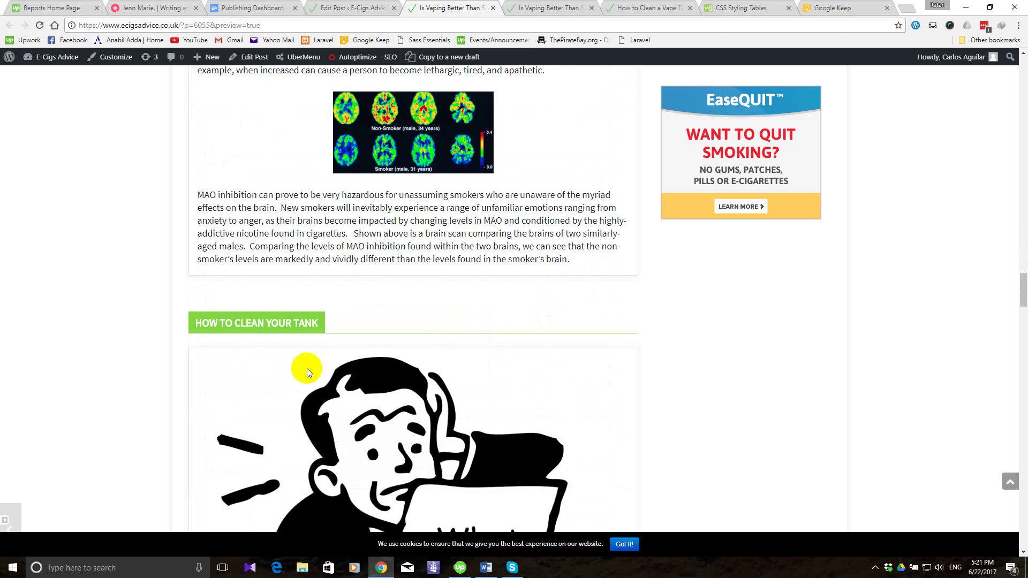
scroll(306, 368, "down", 5)
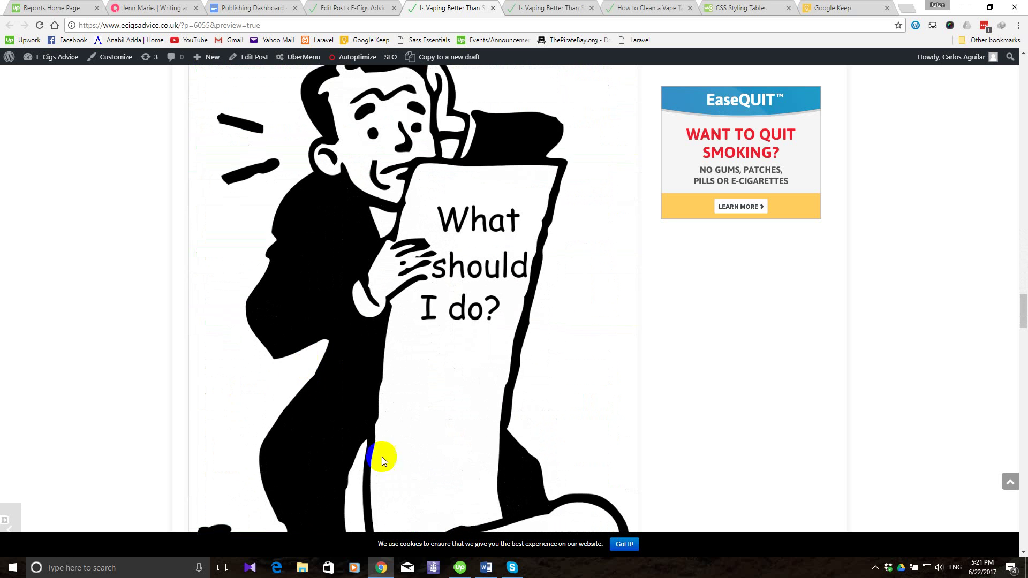
Switch to the Word document and look over the remaining content from the MAO inhibitors paragraph through the Conclusion to the Sources.
left_click(485, 569)
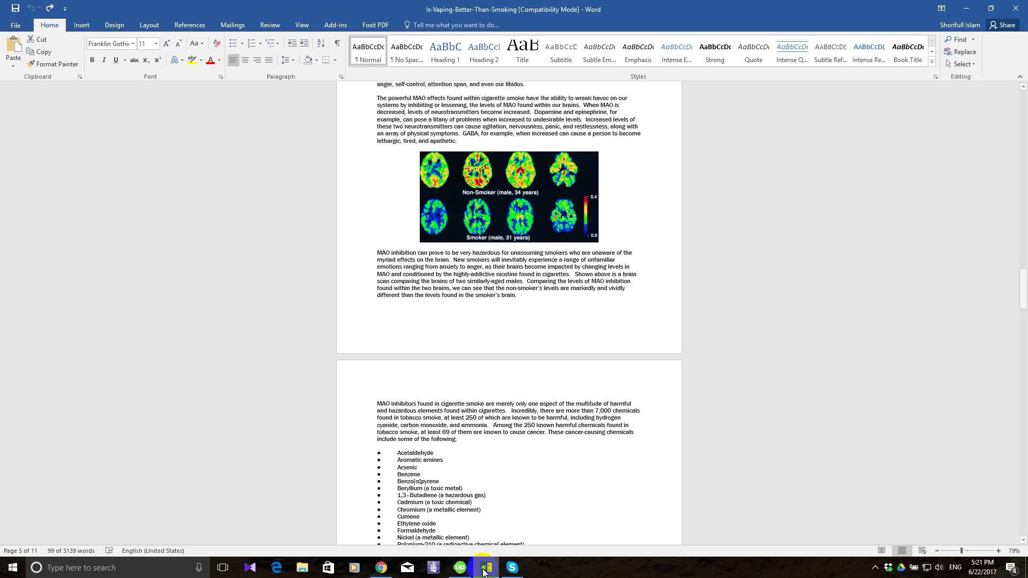
scroll(485, 396, "down", 8)
scroll(485, 395, "down", 20)
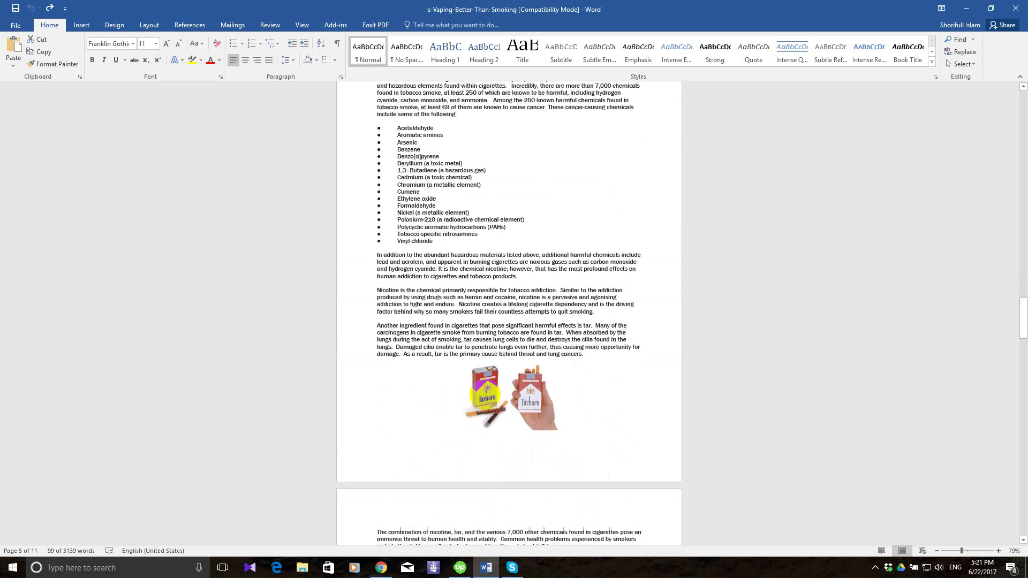
scroll(485, 396, "down", 19)
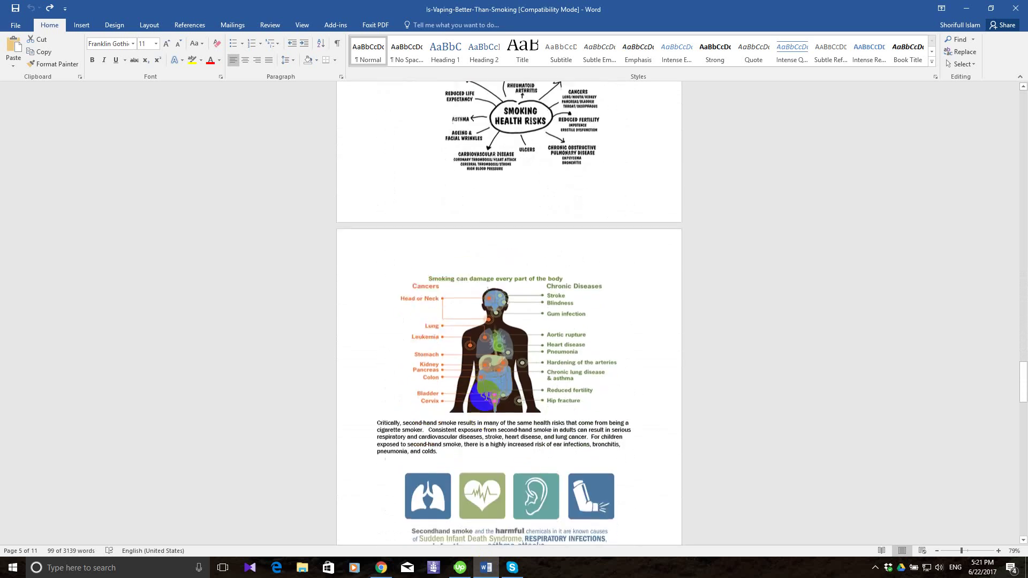
scroll(487, 396, "down", 18)
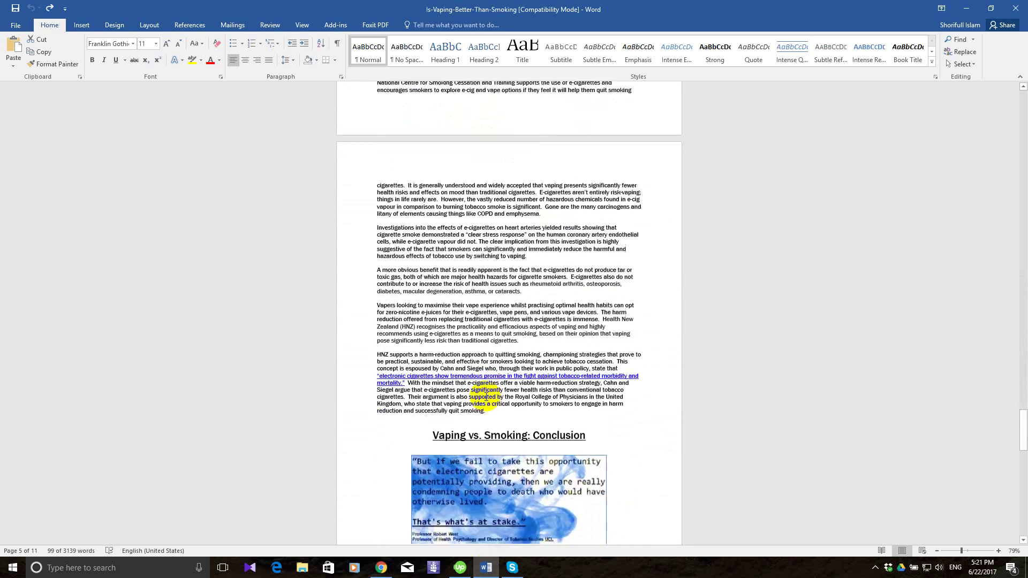
scroll(486, 397, "down", 17)
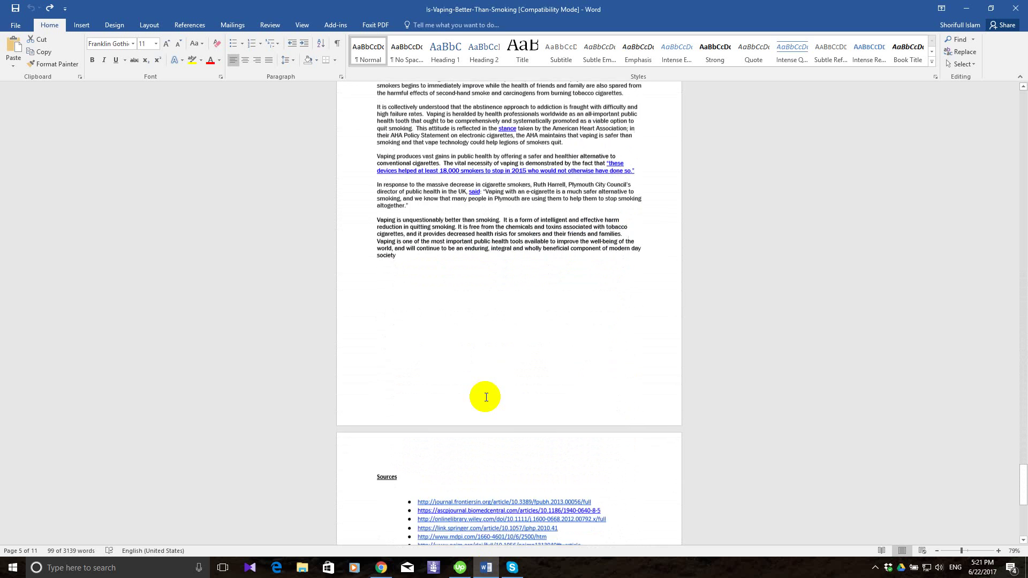
Return to Chrome and recheck the previewed By The Numbers table and Health Risks section down to the "How to Clean Your Tank" heading.
left_click(381, 568)
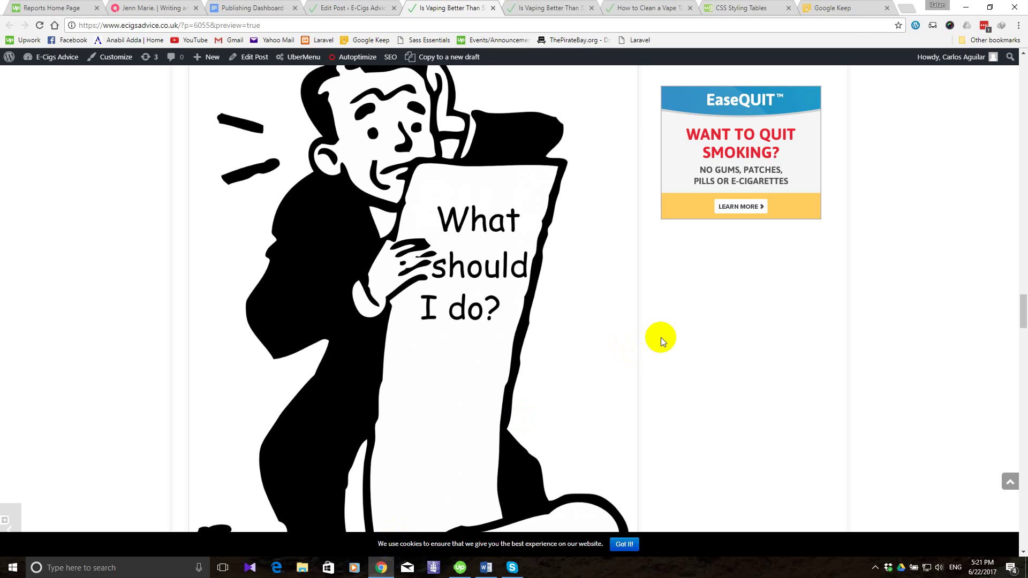
scroll(661, 338, "up", 10)
scroll(669, 387, "down", 7)
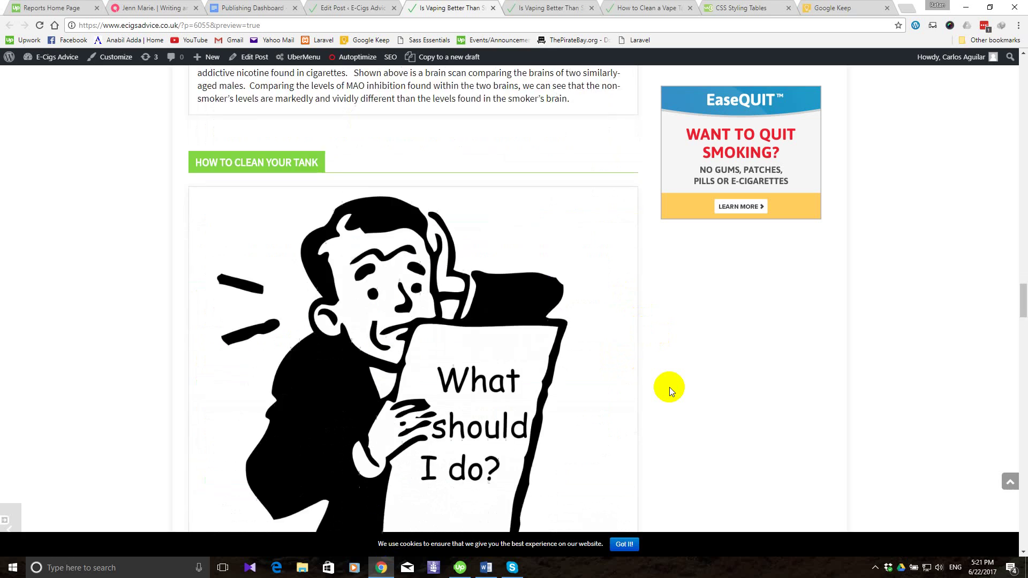
scroll(669, 387, "up", 20)
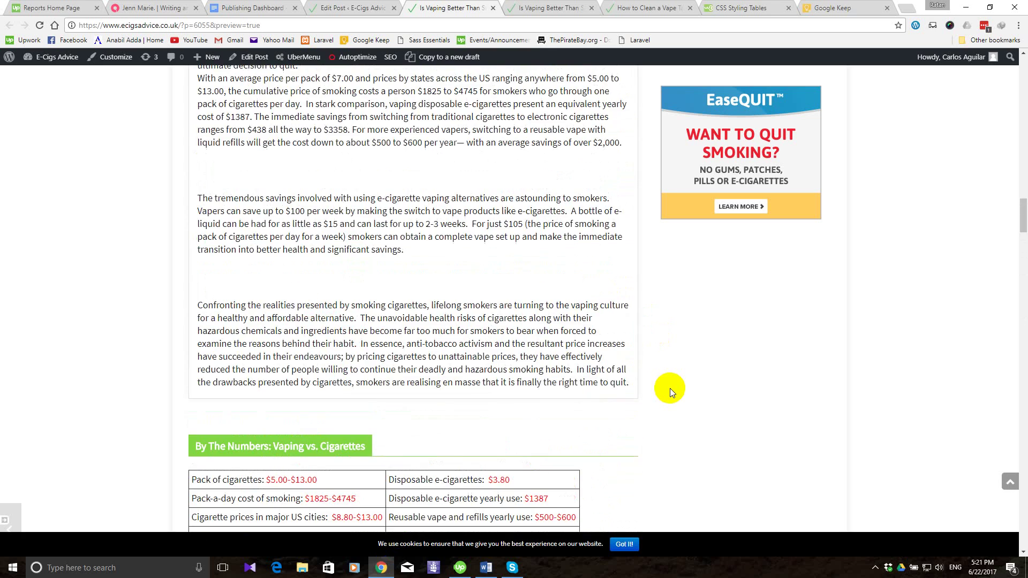
scroll(670, 388, "down", 8)
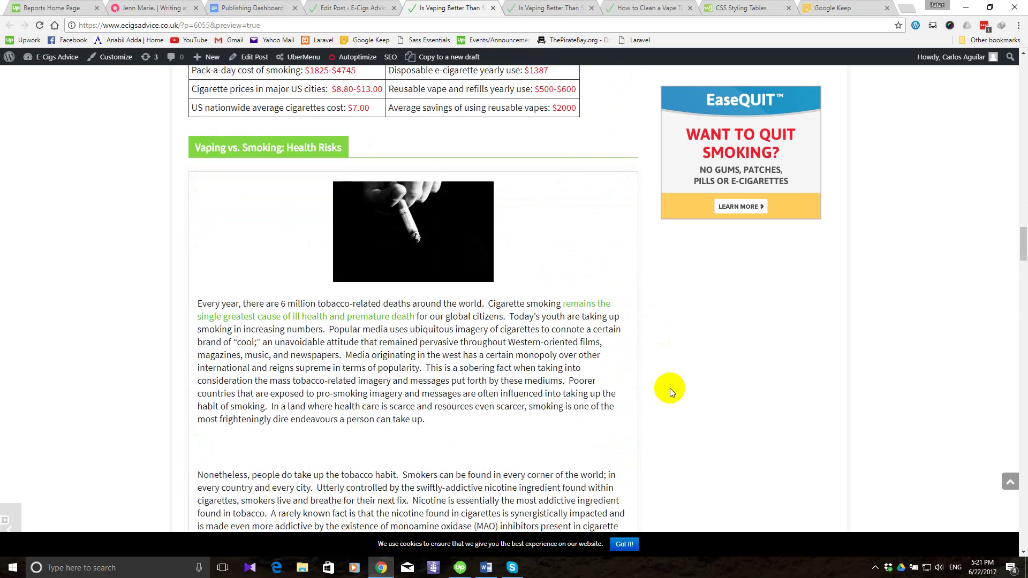
scroll(670, 388, "down", 19)
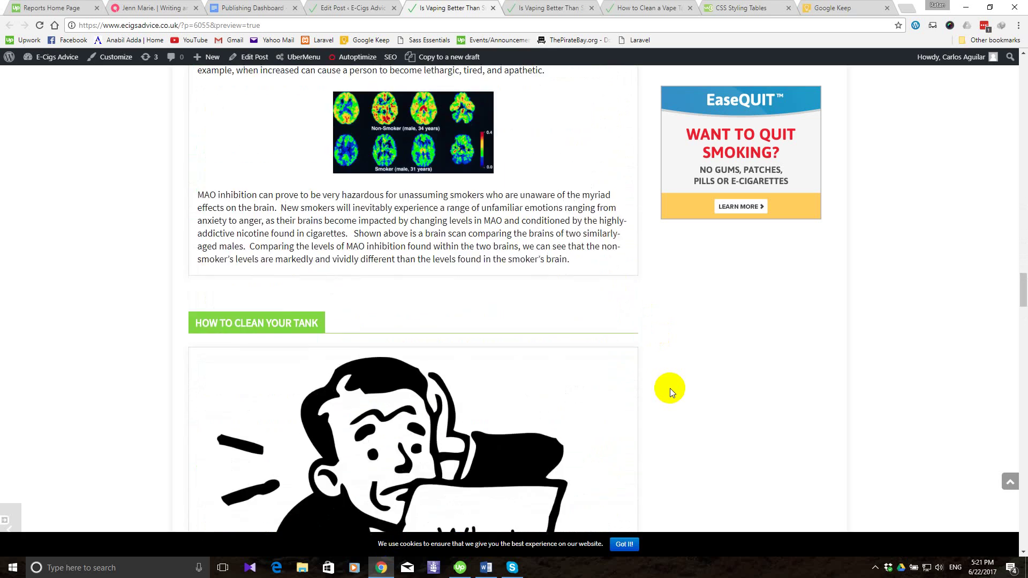
Look over the previewed tank-cleaning steps and glance at the published post on cleaning a vape tank.
scroll(670, 387, "down", 13)
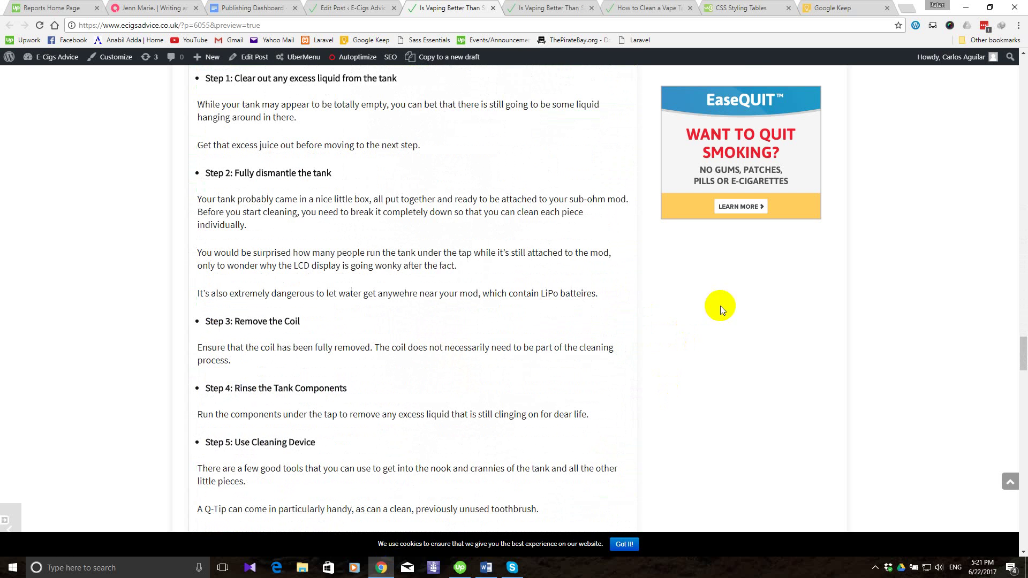
left_click(742, 7)
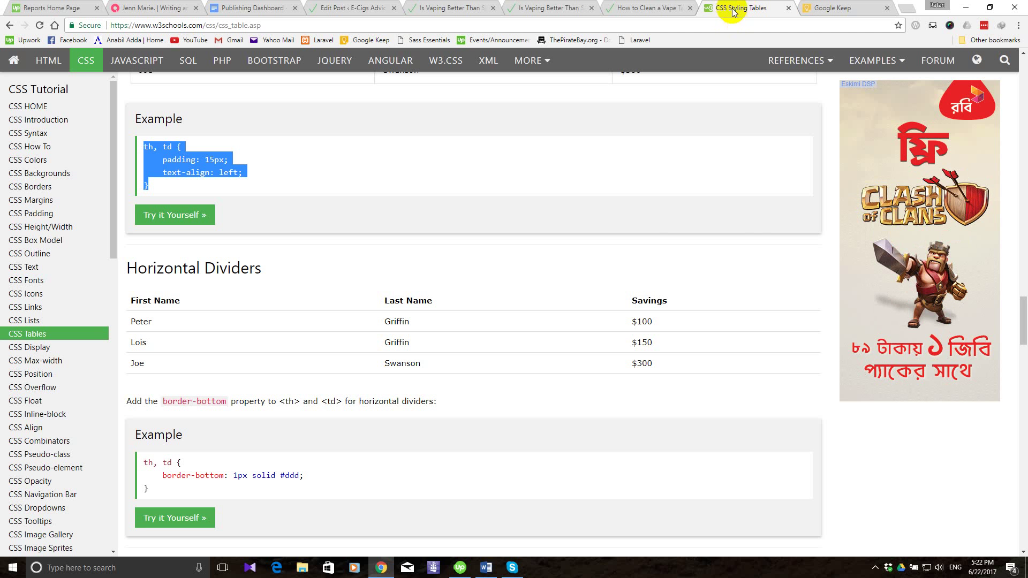
left_click(649, 7)
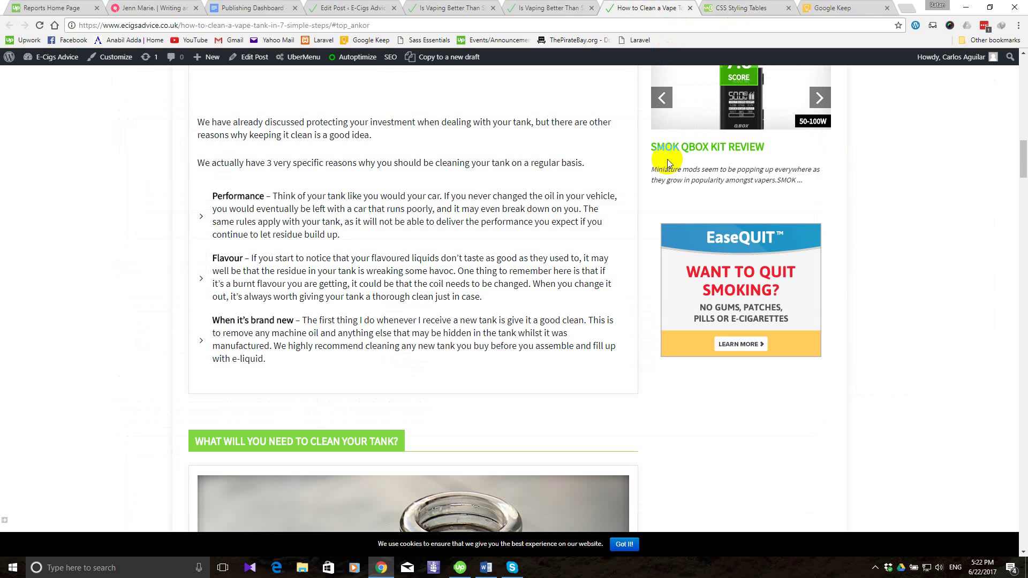
Replace the CSS tables reference page with YouTube and start the My Mix playlist.
left_click(750, 8)
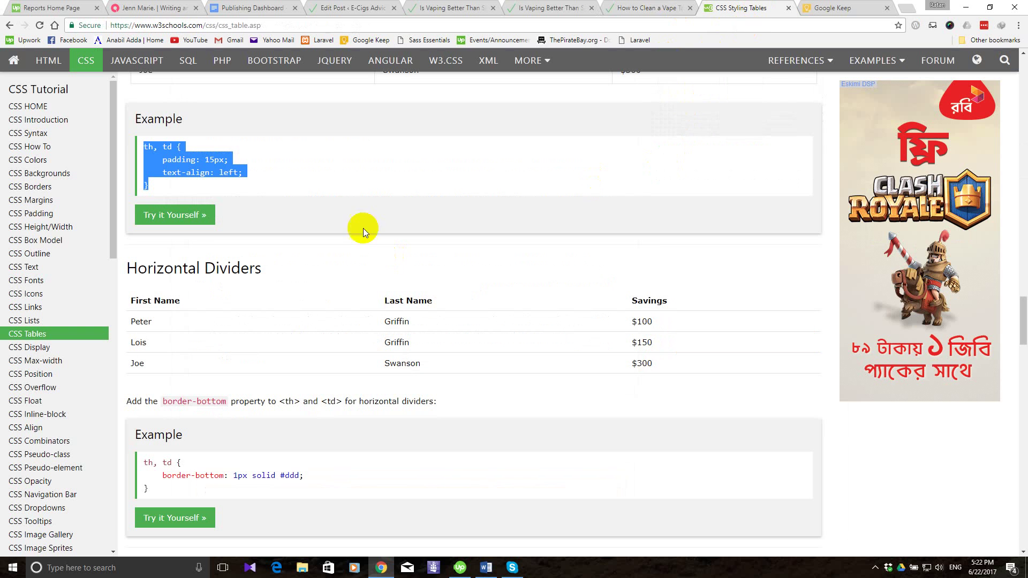
left_click(183, 39)
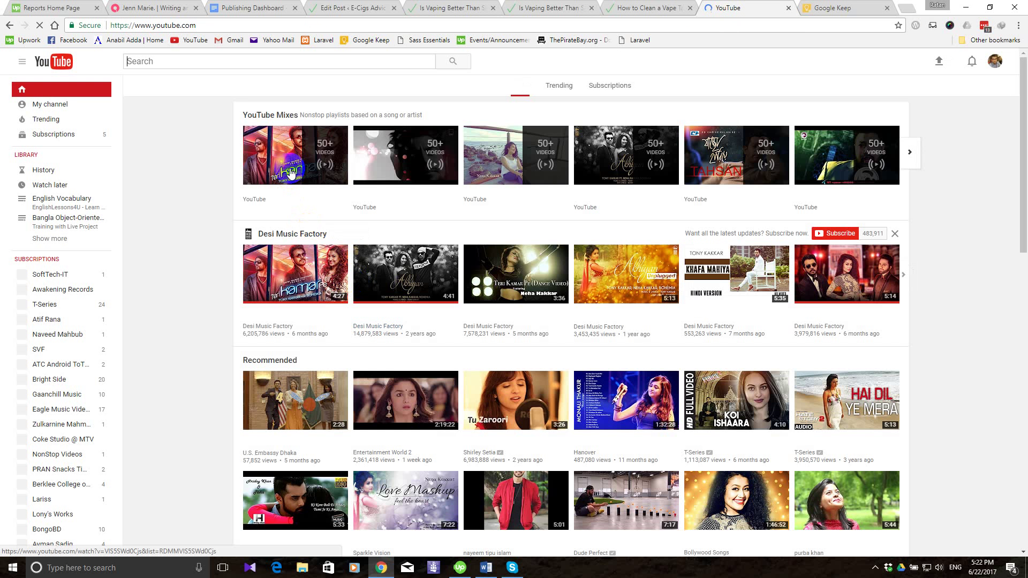
left_click(298, 185)
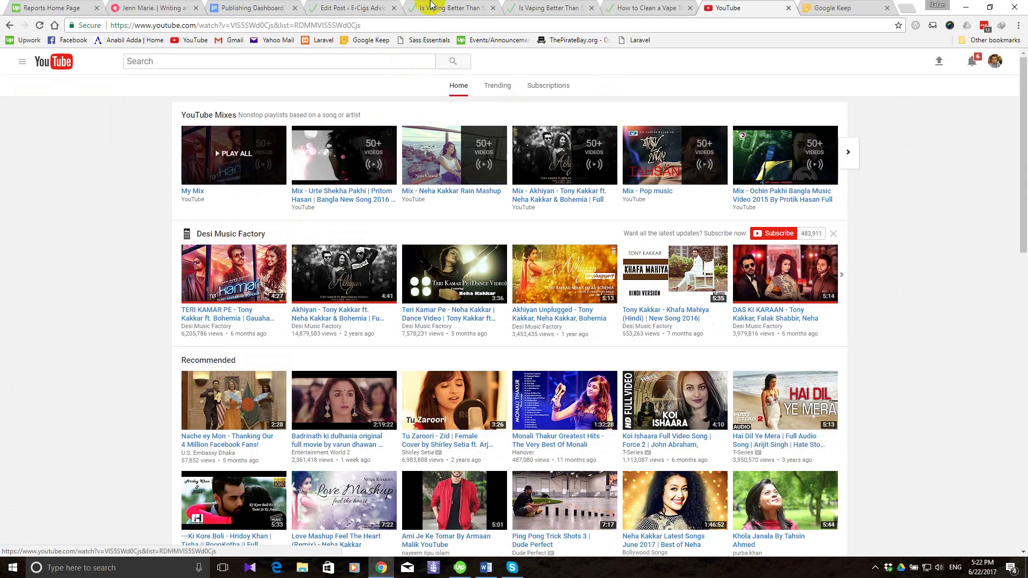
Return to the post preview and recheck it from the cost savings paragraphs through Health Risks to the "What should I do?" illustration.
left_click(431, 6)
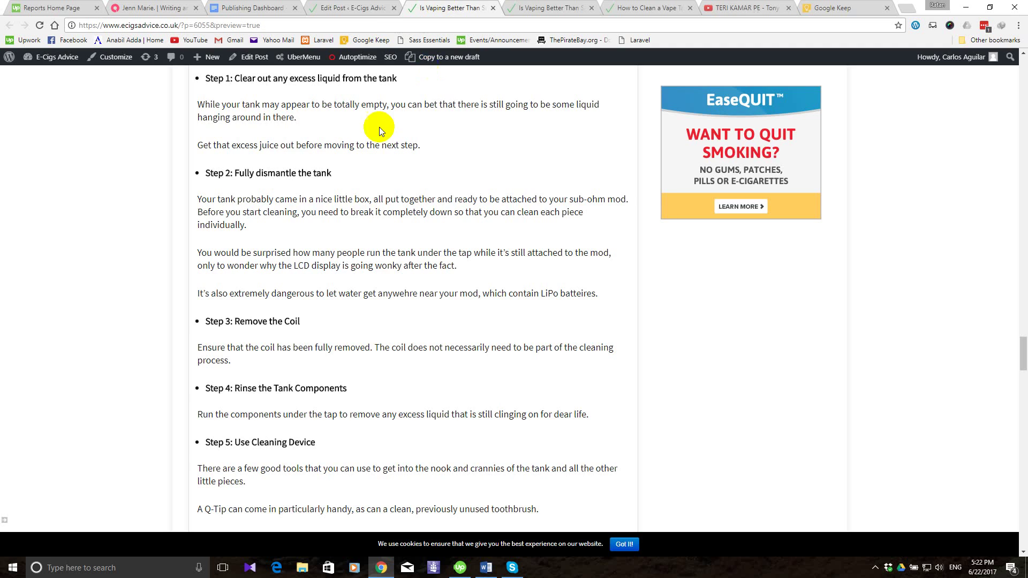
left_click(356, 5)
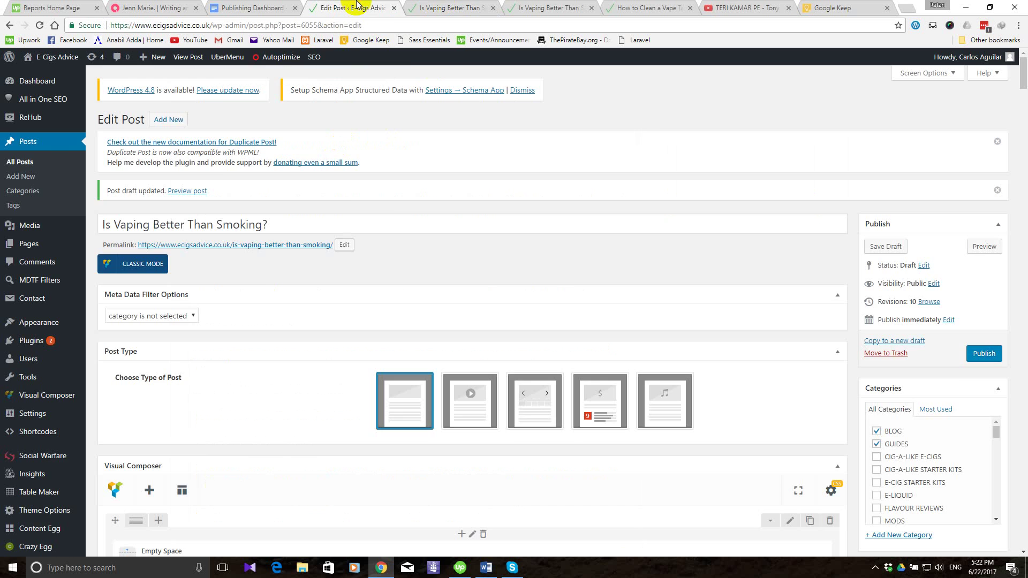
left_click(452, 6)
scroll(465, 185, "up", 20)
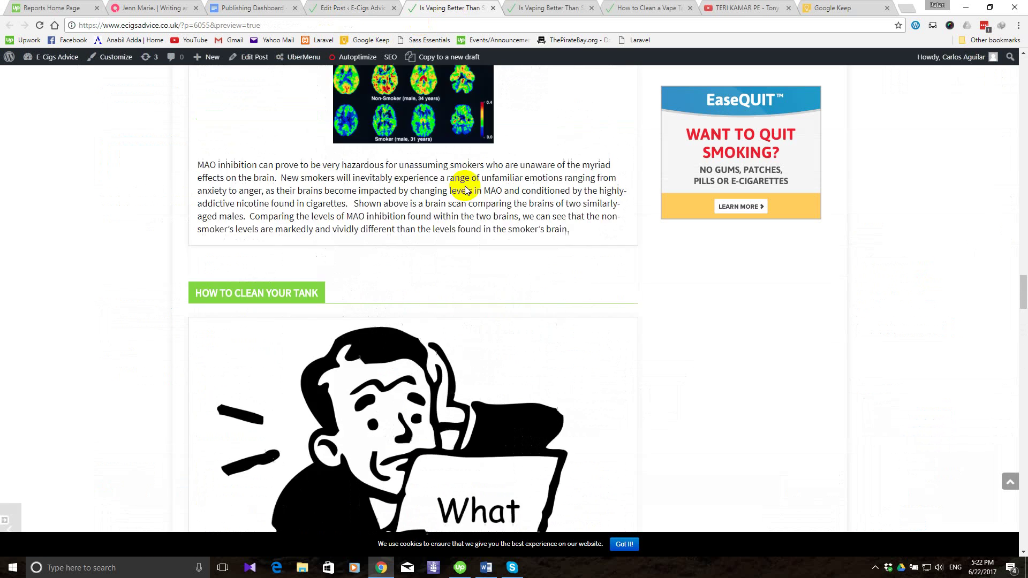
scroll(465, 185, "up", 10)
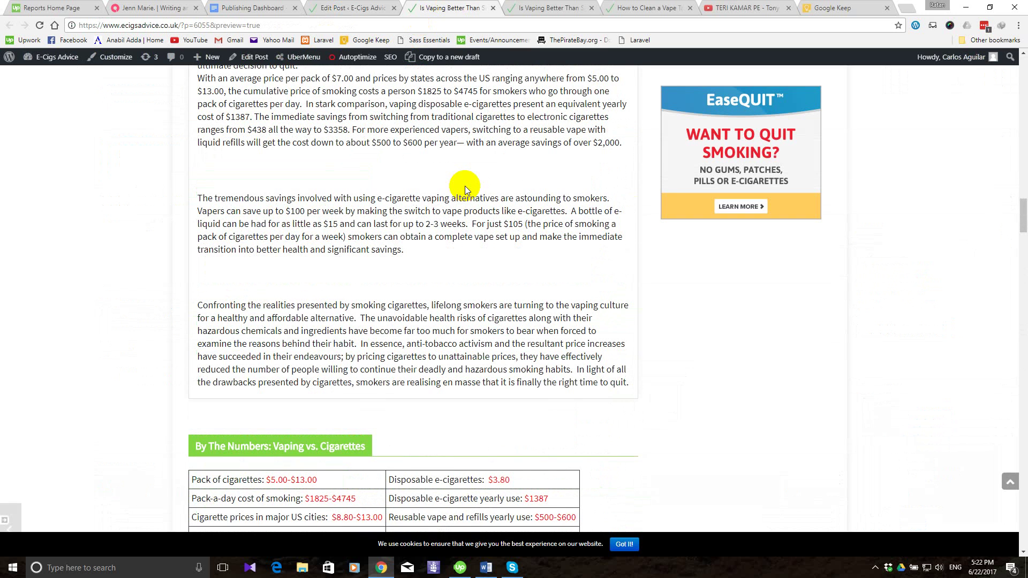
scroll(465, 186, "down", 14)
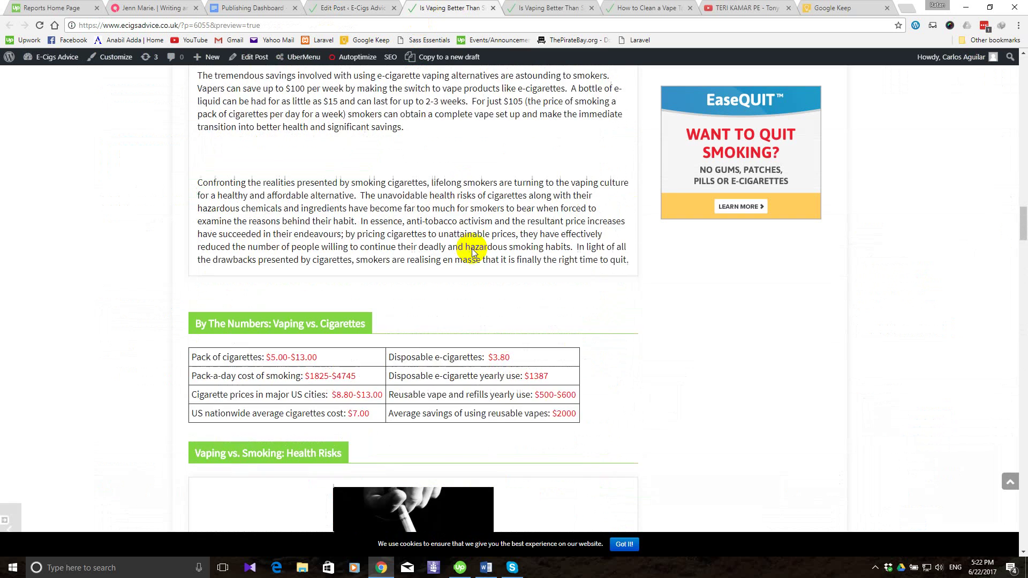
scroll(471, 248, "down", 10)
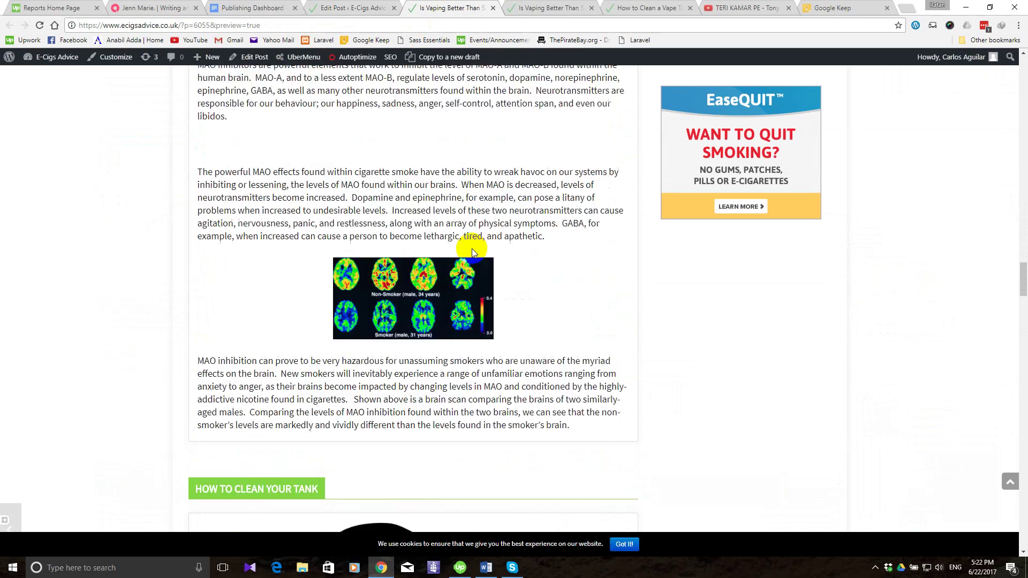
scroll(472, 249, "up", 12)
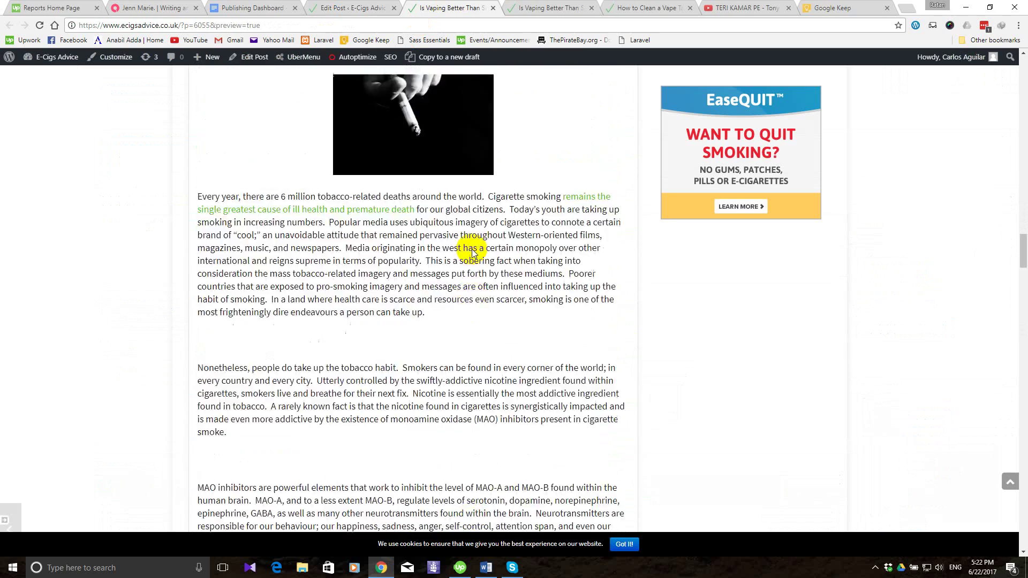
scroll(473, 252, "down", 15)
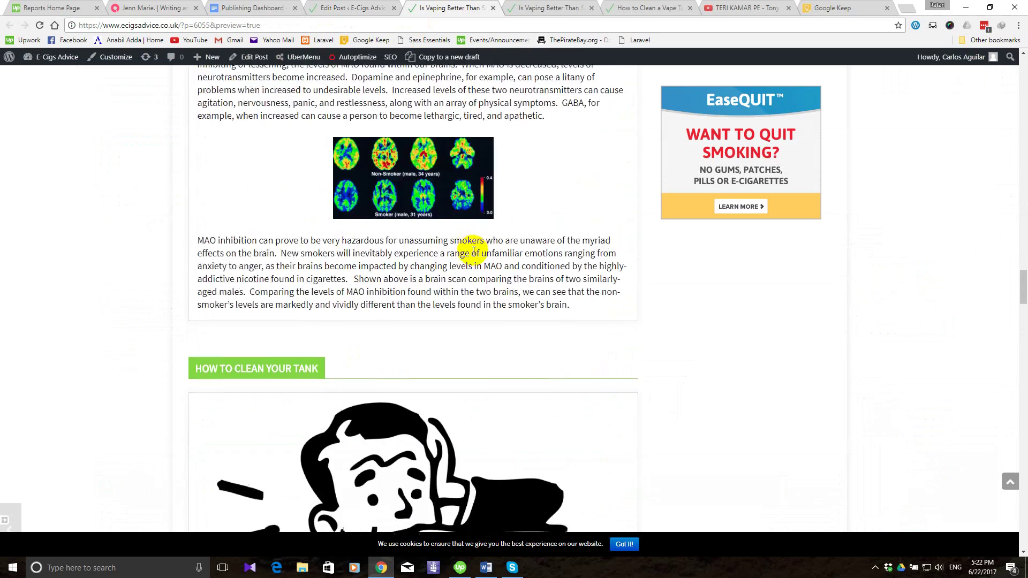
scroll(472, 252, "down", 4)
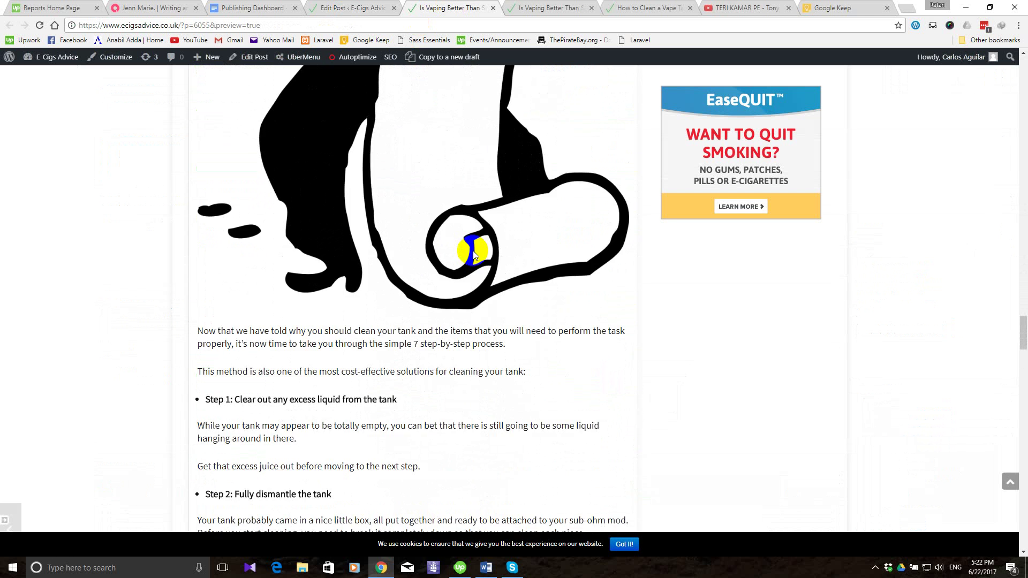
scroll(441, 267, "up", 3)
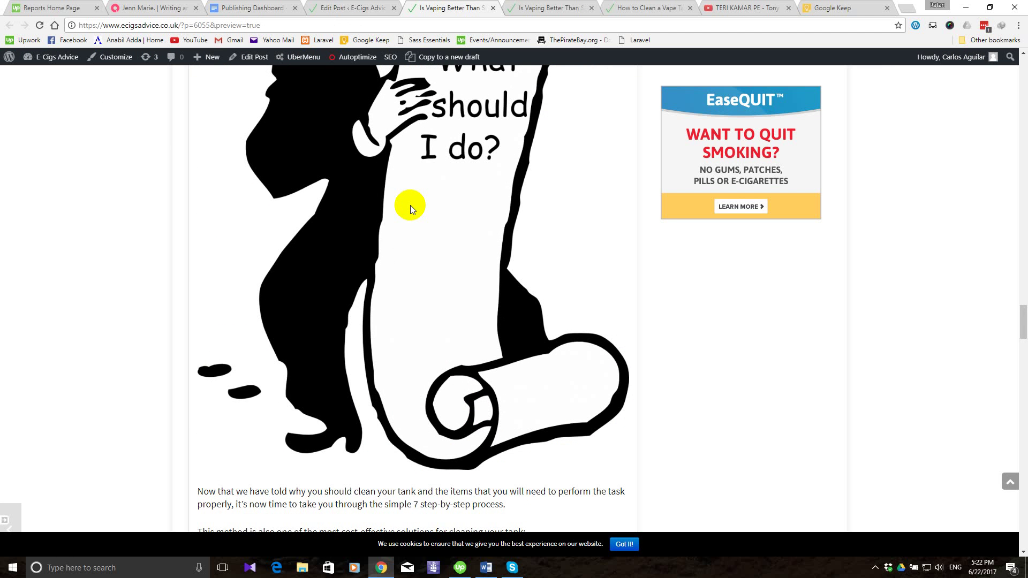
Compare the previewed brain scan and "What should I do?" illustration with the image in the Financial Cost section.
scroll(411, 205, "up", 10)
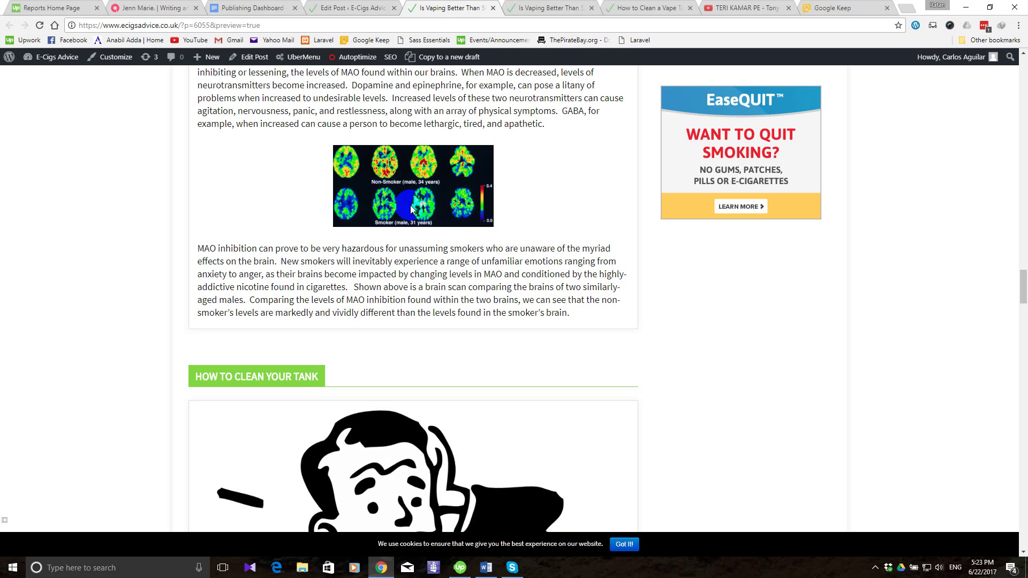
scroll(404, 191, "down", 10)
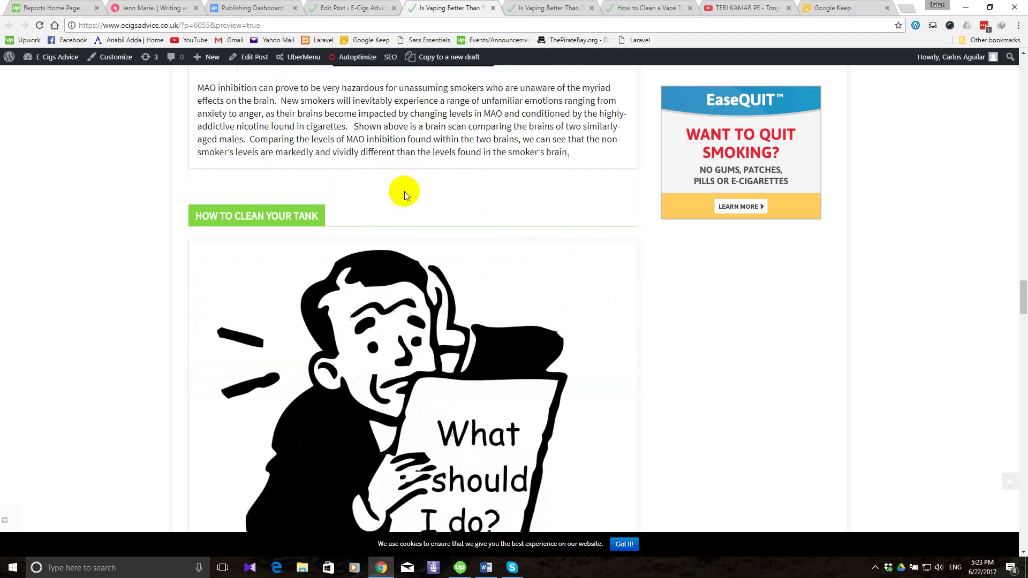
scroll(465, 410, "down", 12)
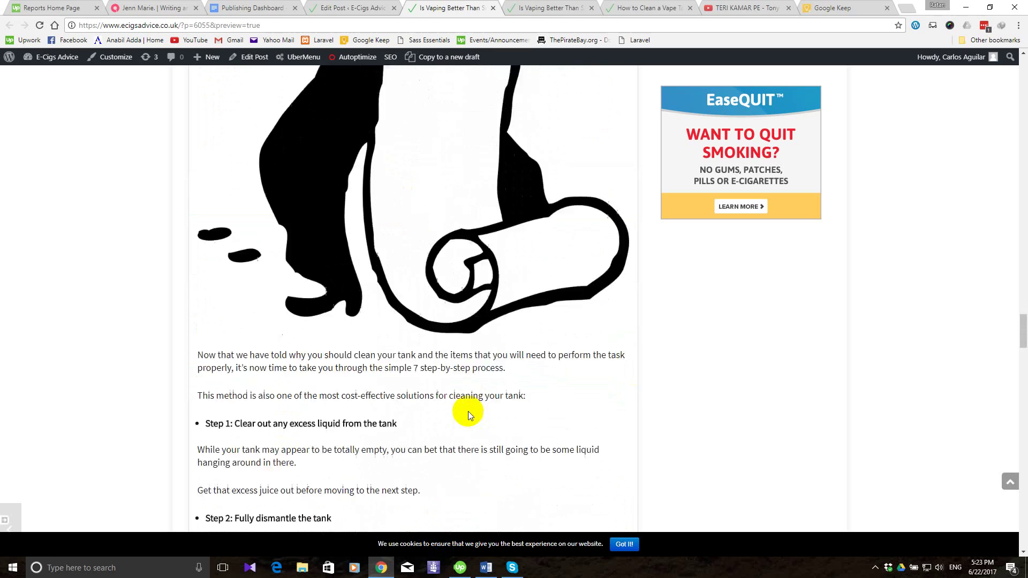
scroll(412, 411, "up", 20)
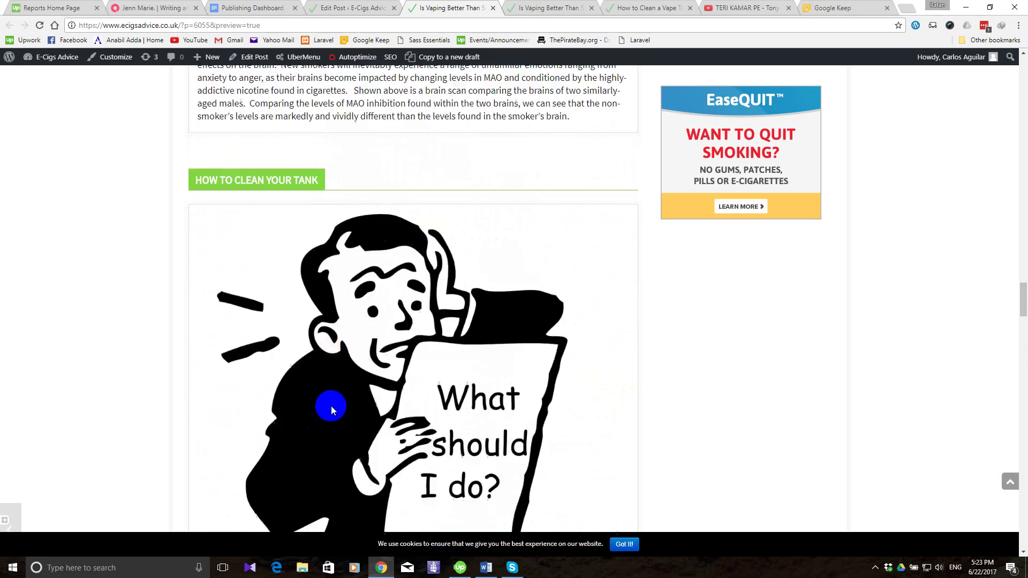
scroll(331, 407, "up", 20)
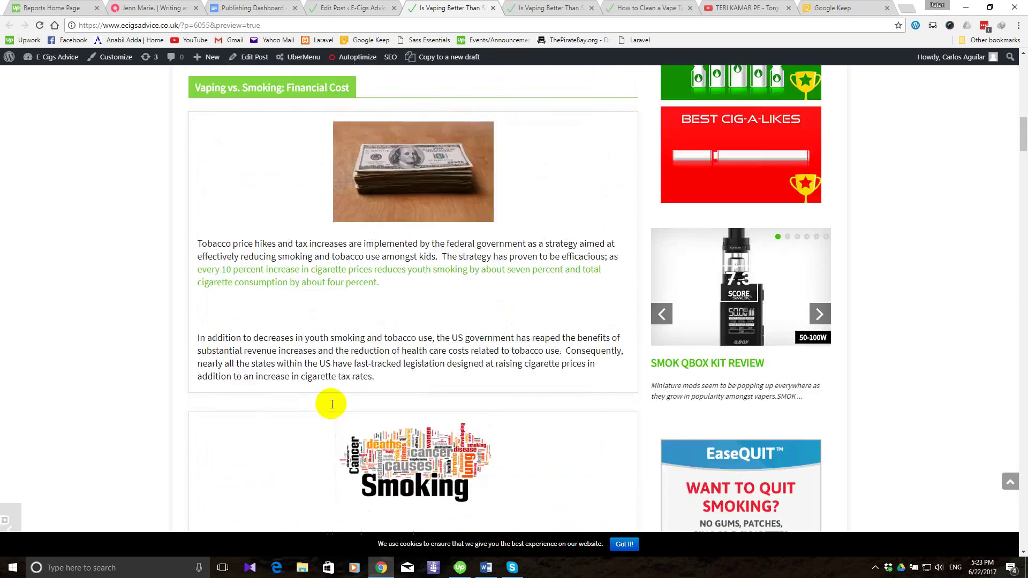
scroll(331, 407, "down", 20)
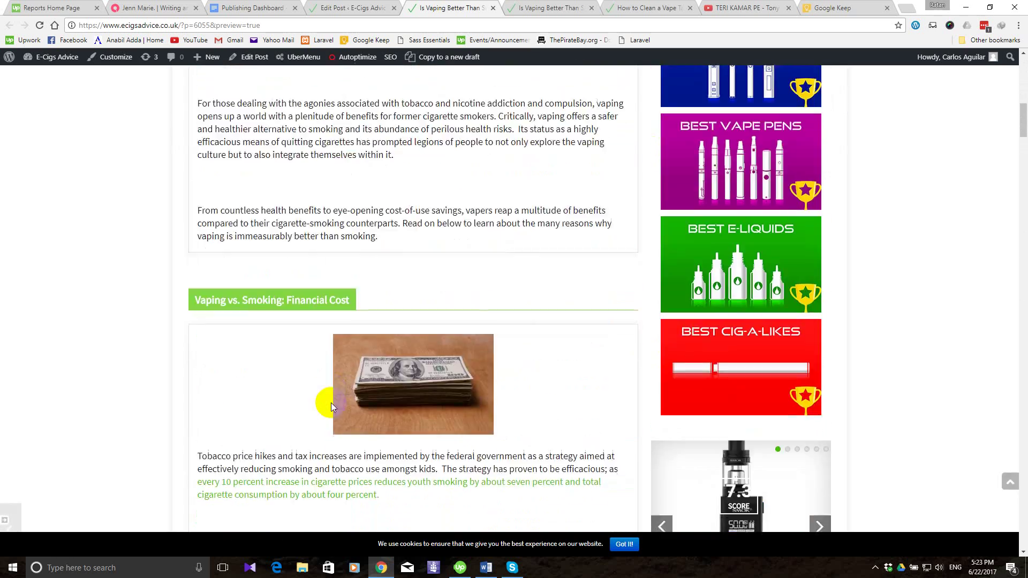
scroll(331, 402, "up", 2)
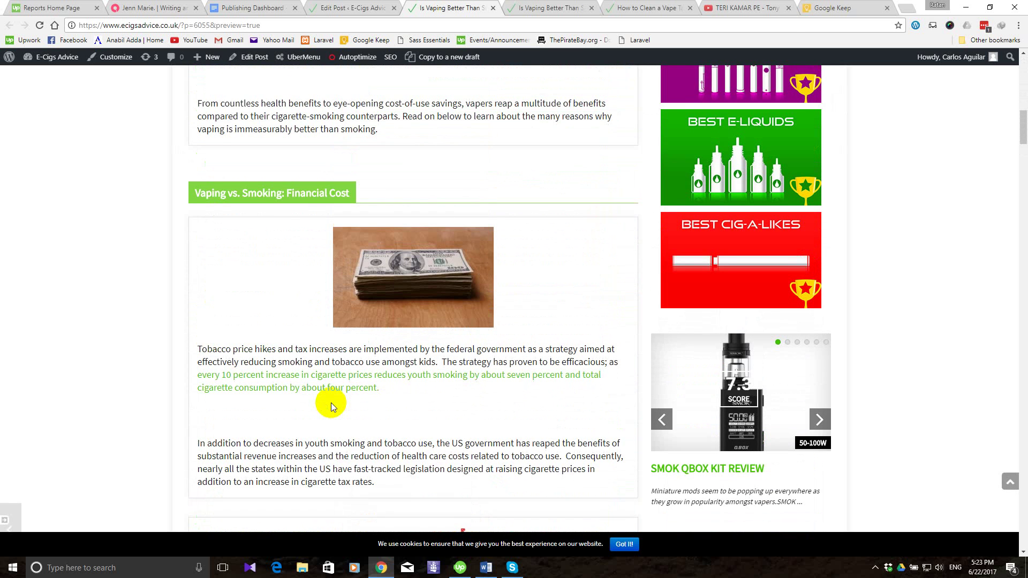
In the post editor, delete the width and height attributes from the dollar-bill image's HTML in the Financial Cost text block.
left_click(398, 291)
left_click(355, 8)
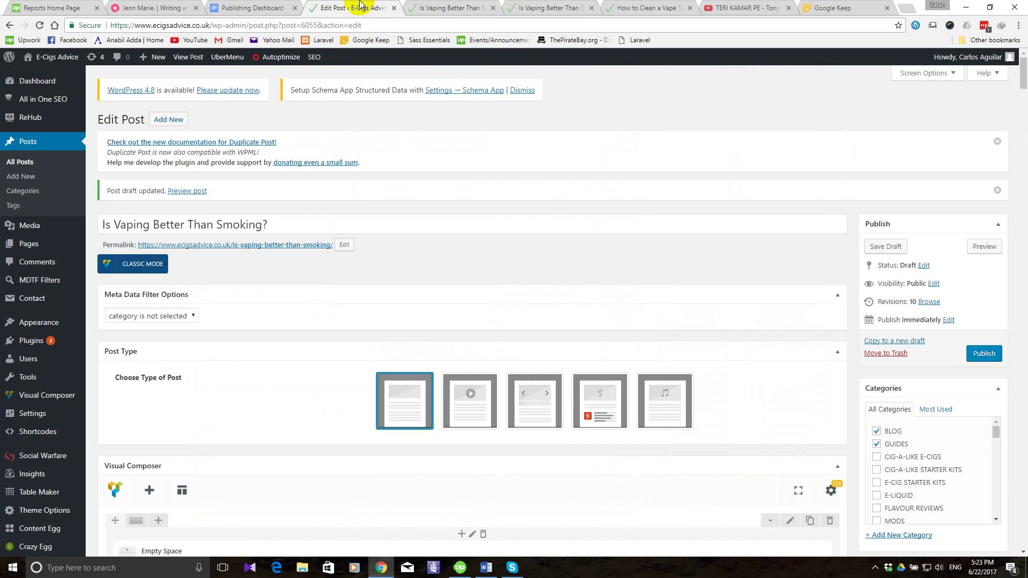
scroll(362, 246, "down", 20)
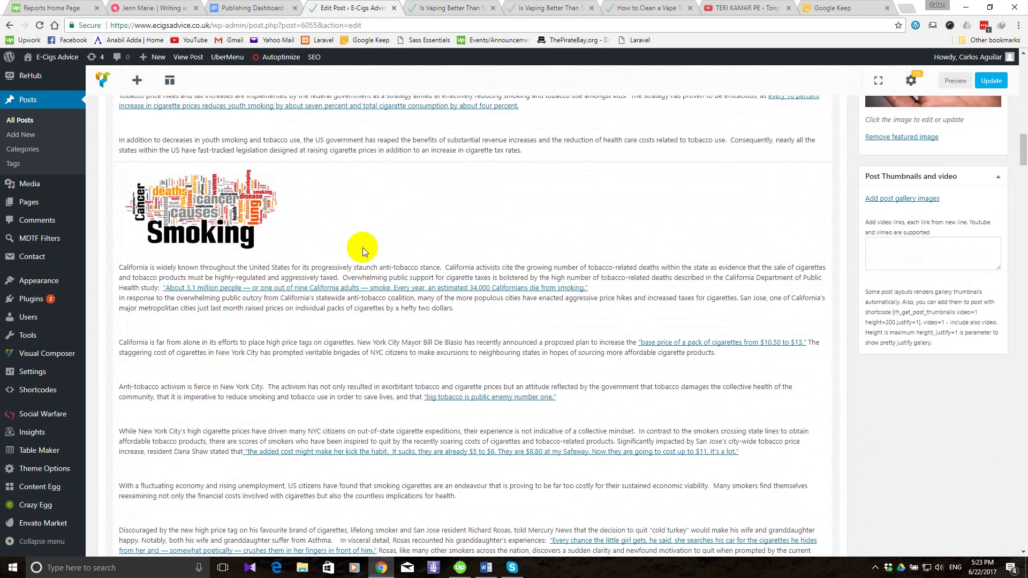
scroll(317, 224, "up", 3)
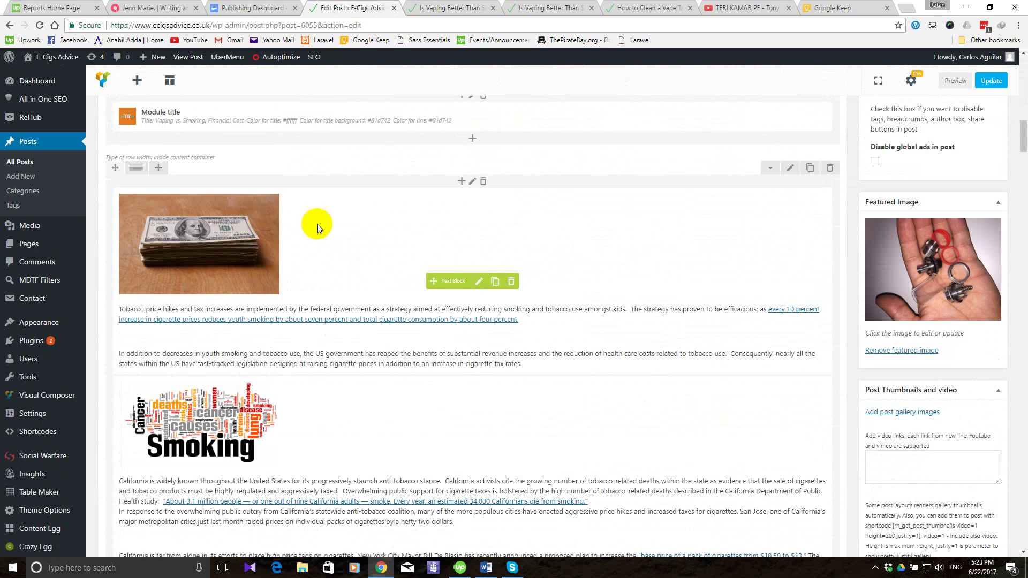
left_click(481, 282)
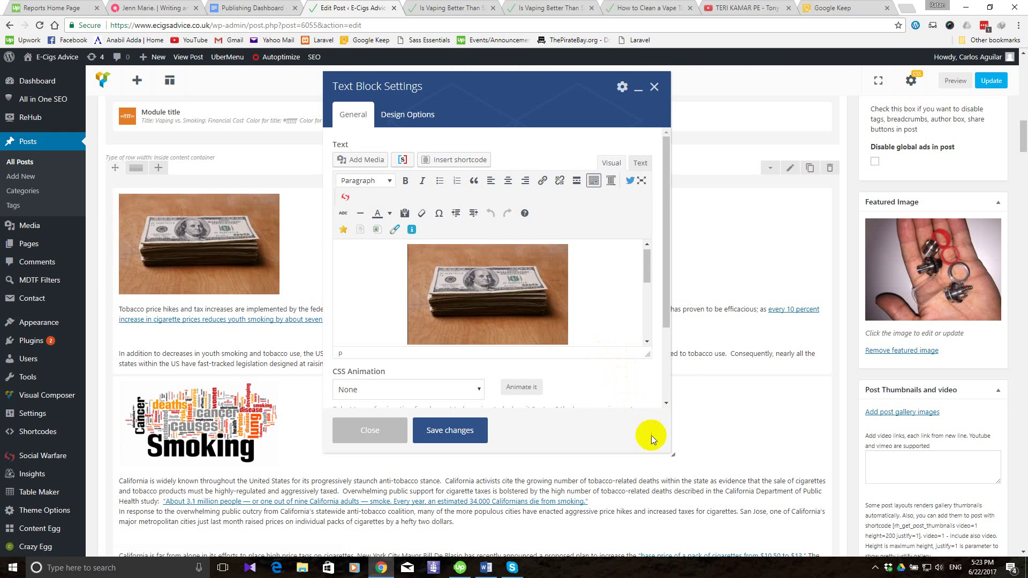
left_click(641, 164)
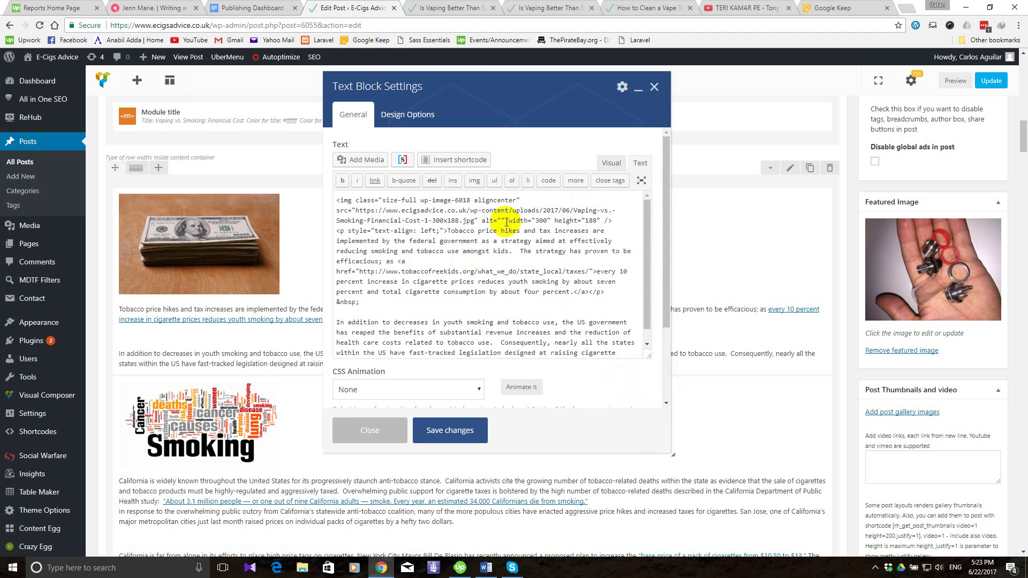
left_click_drag(507, 221, 601, 221)
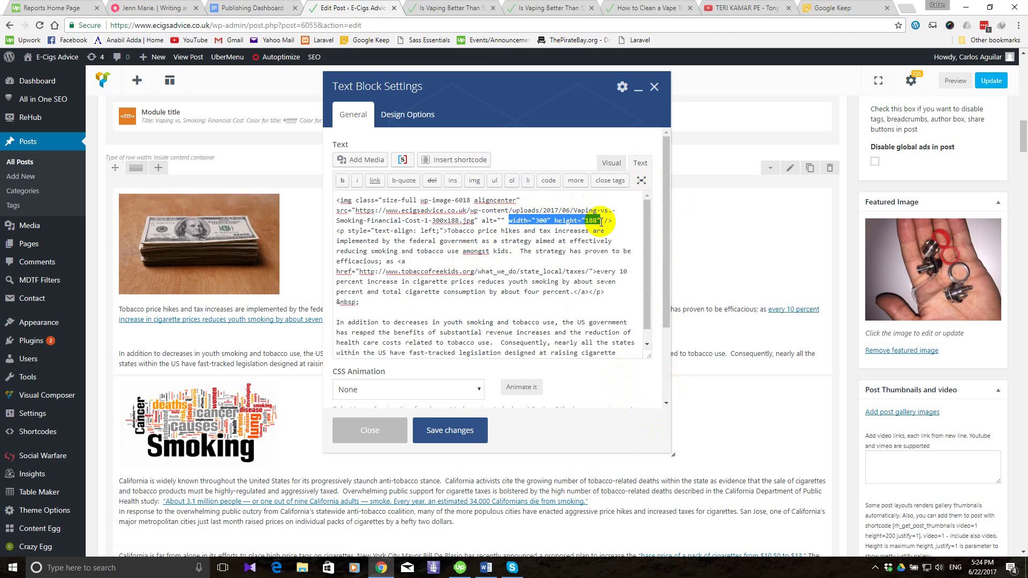
key("BackSpace")
key("BackSpace")
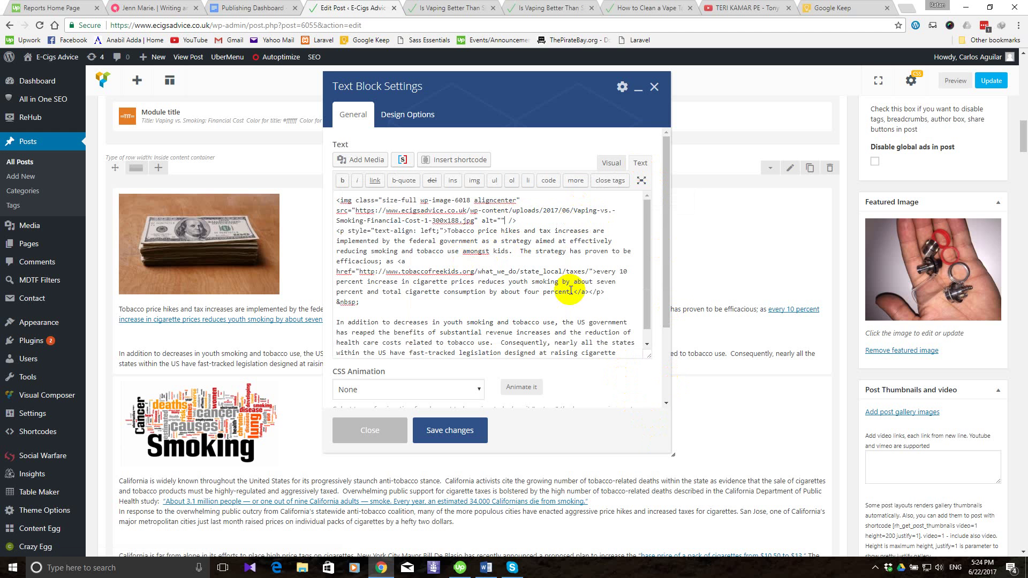
Check the remaining HTML and options of the Financial Cost text block and save its changes.
type(".")
scroll(571, 291, "down", 1)
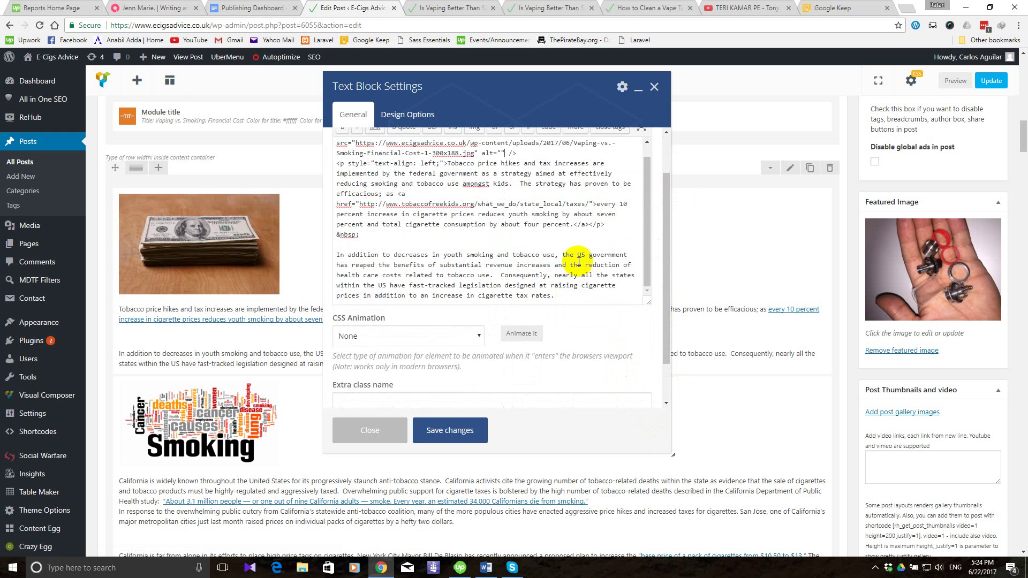
scroll(593, 231, "up", 3)
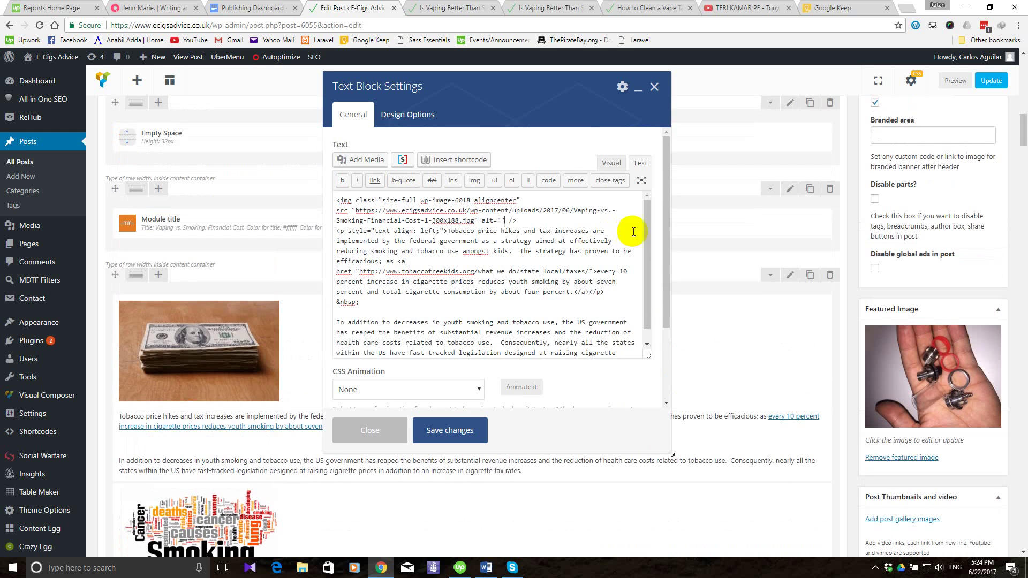
scroll(563, 273, "down", 1)
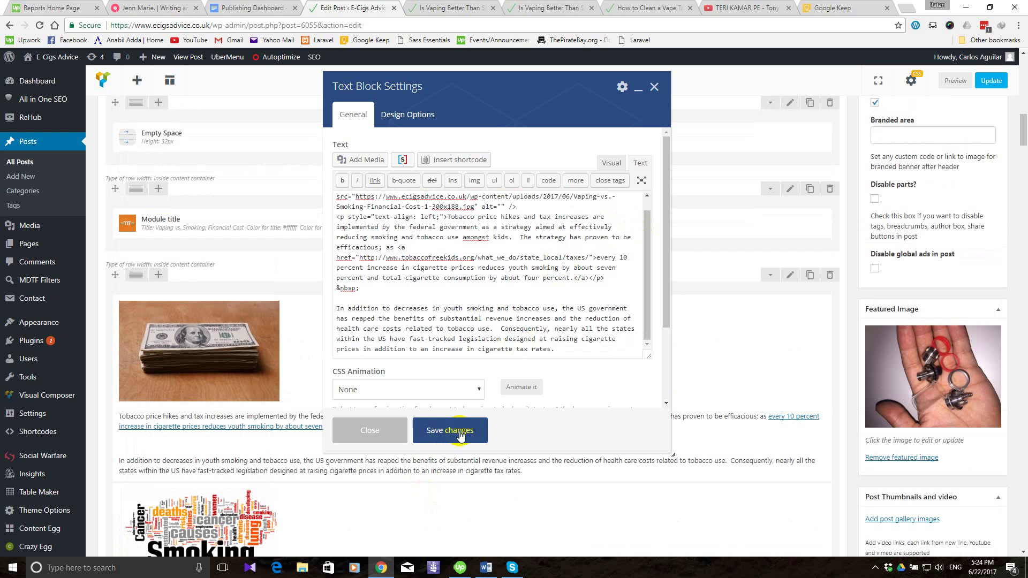
scroll(581, 294, "down", 5)
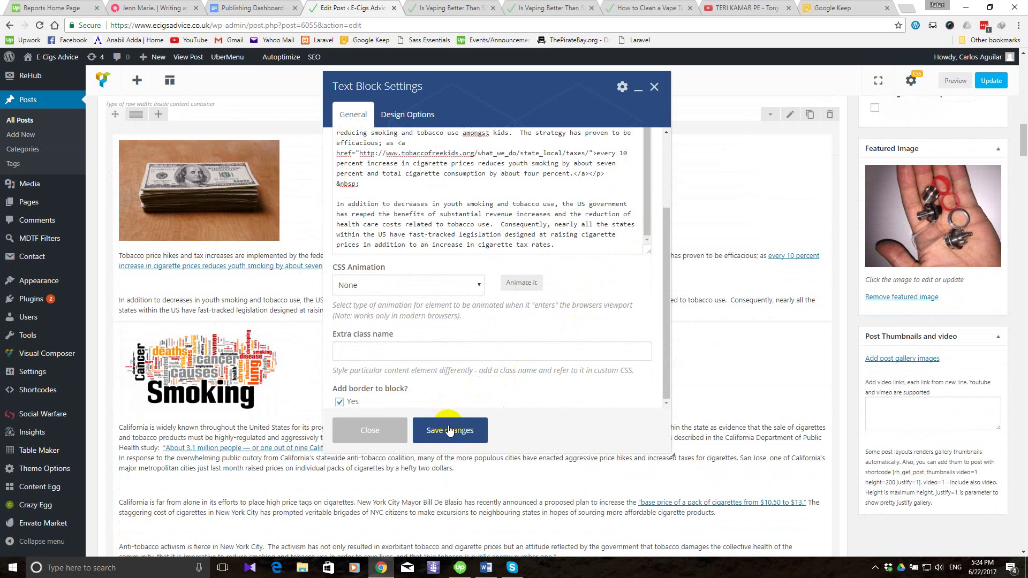
left_click(448, 431)
scroll(421, 383, "down", 2)
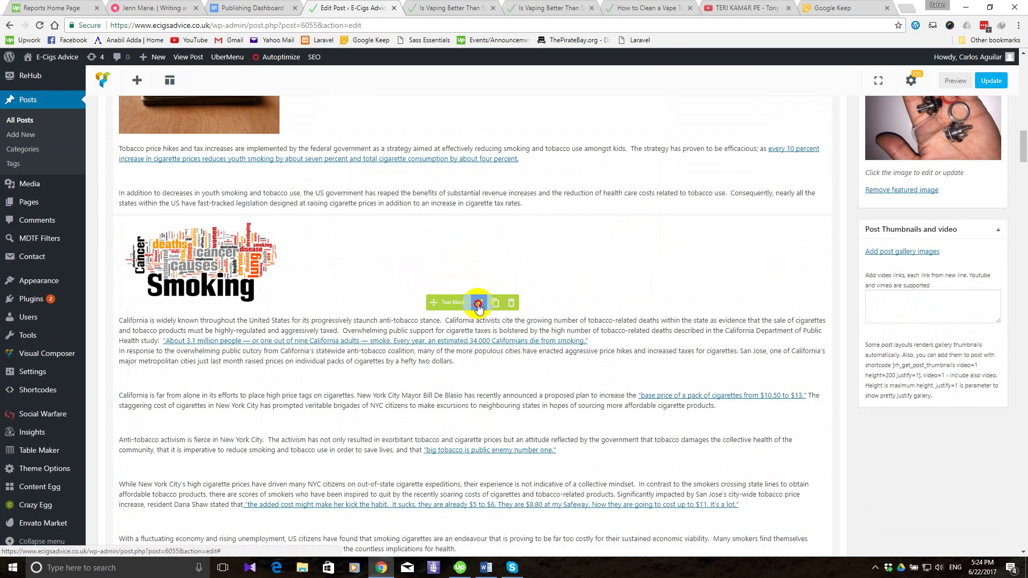
In the text block about California's anti-tobacco stance, delete the width and height attributes from the smoking word-cloud image's HTML.
left_click(478, 304)
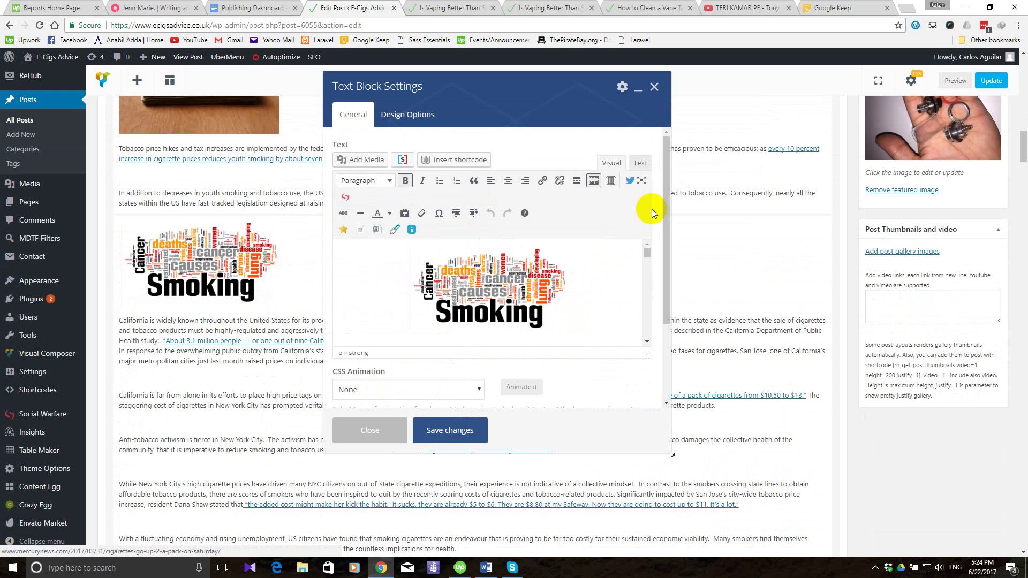
left_click(640, 163)
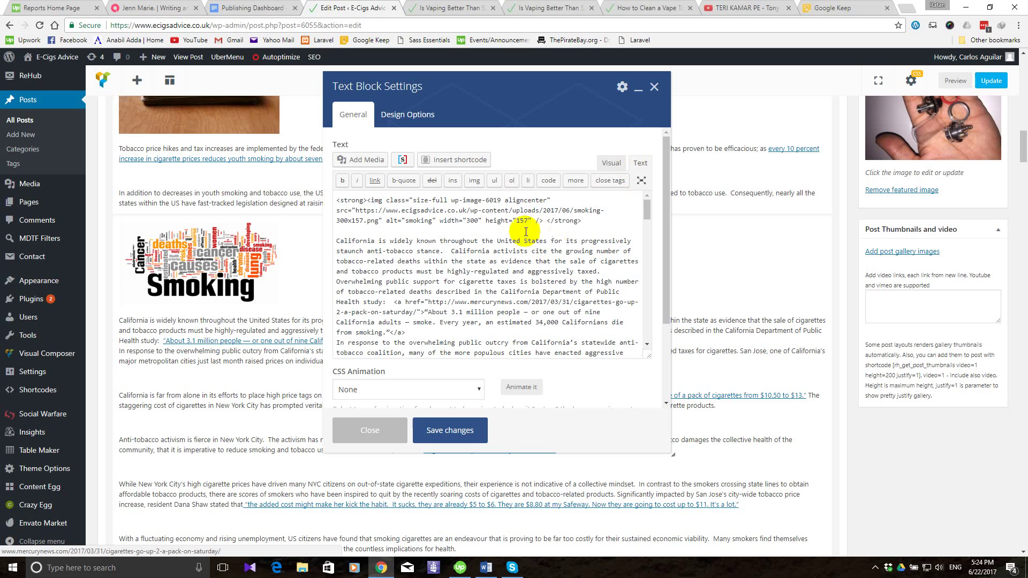
left_click(443, 221)
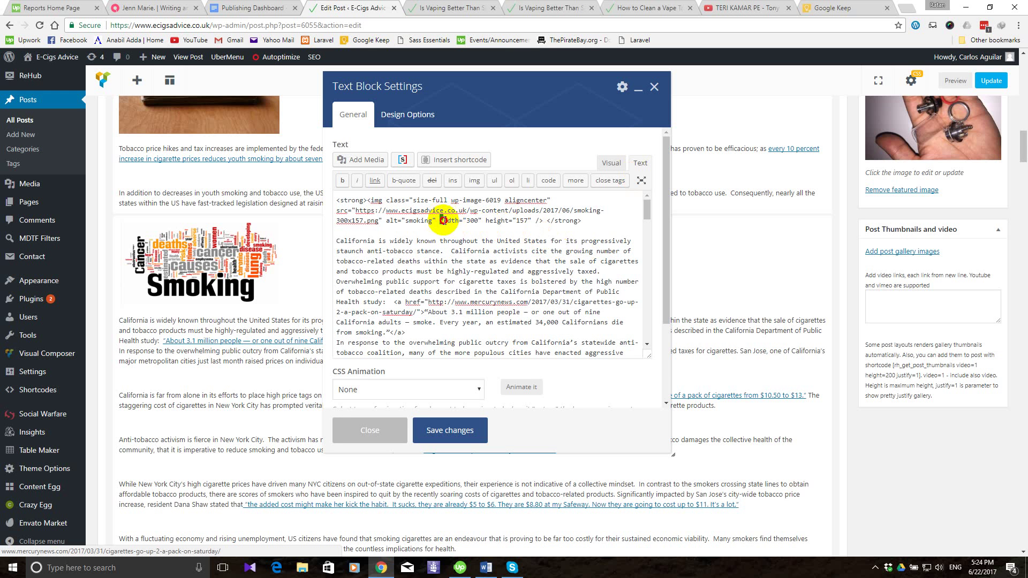
left_click_drag(444, 221, 531, 219)
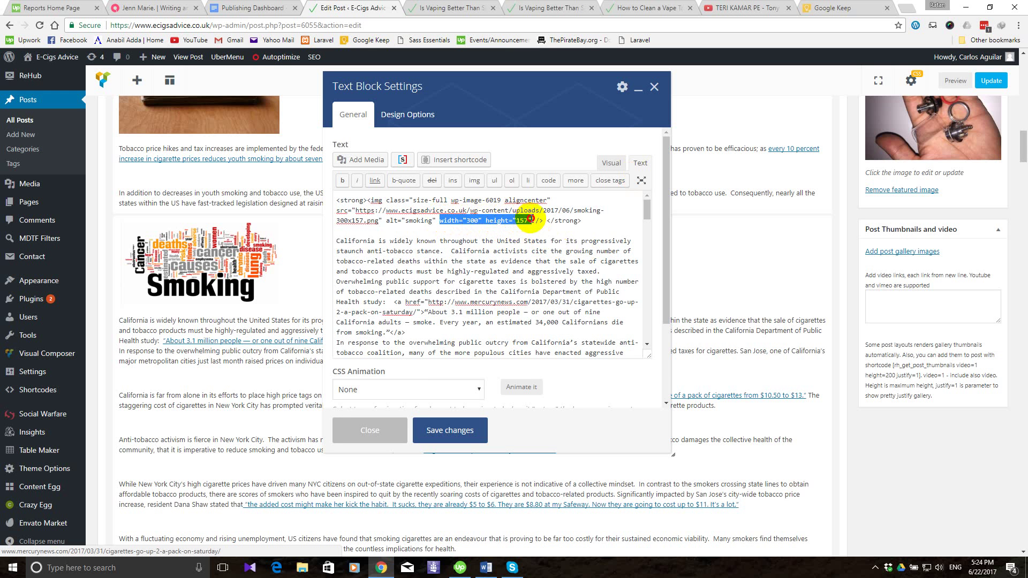
key("Delete")
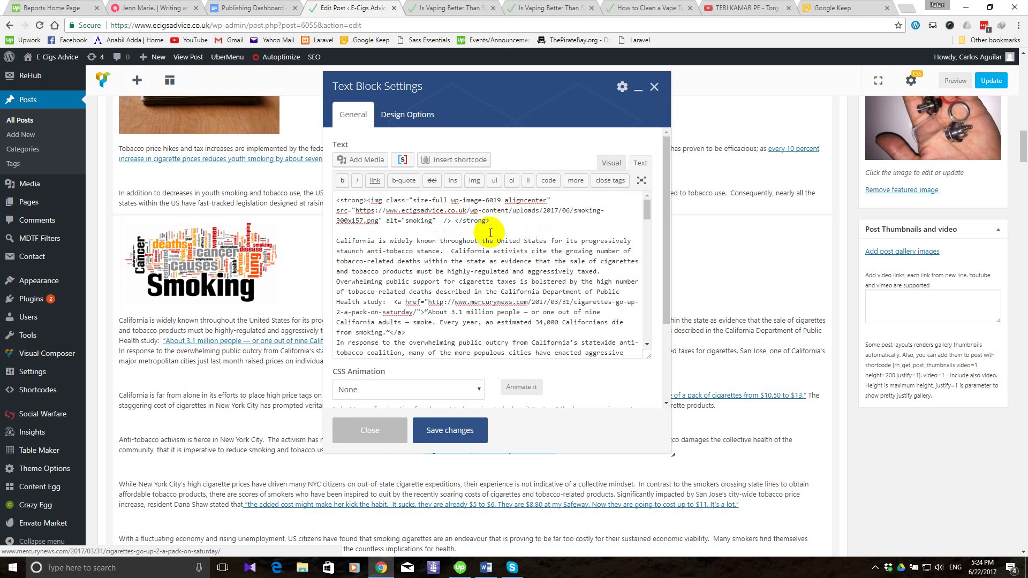
Remove the strong tags wrapped around the smoking word-cloud image and save the text block's changes.
left_click_drag(490, 221, 459, 221)
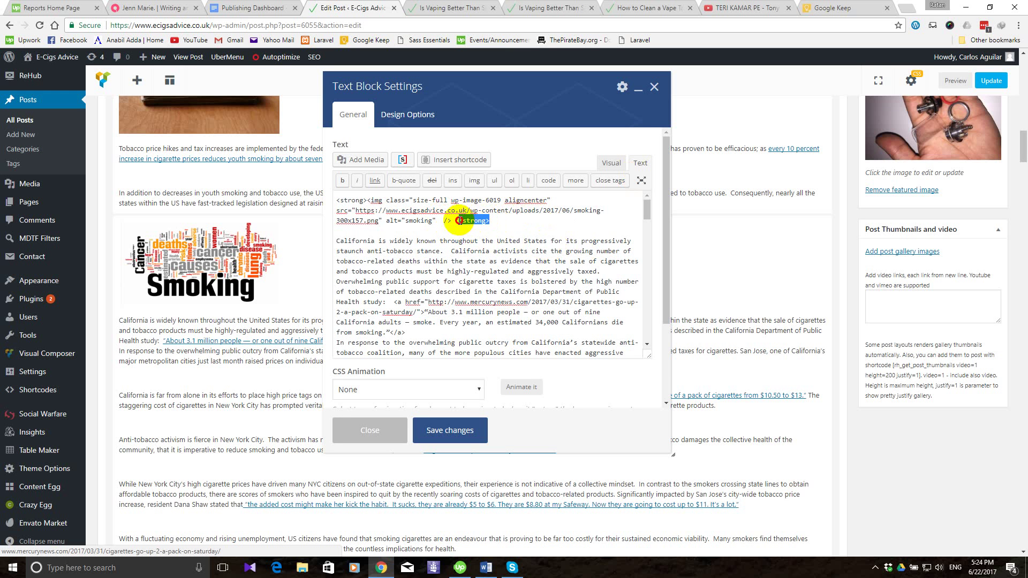
key("Delete")
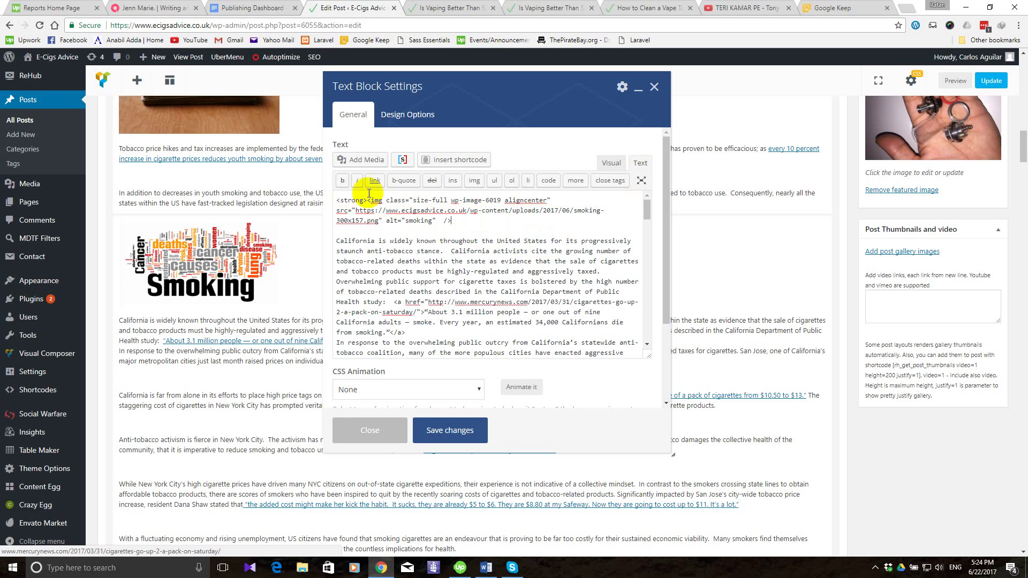
left_click_drag(368, 200, 337, 200)
key("Delete")
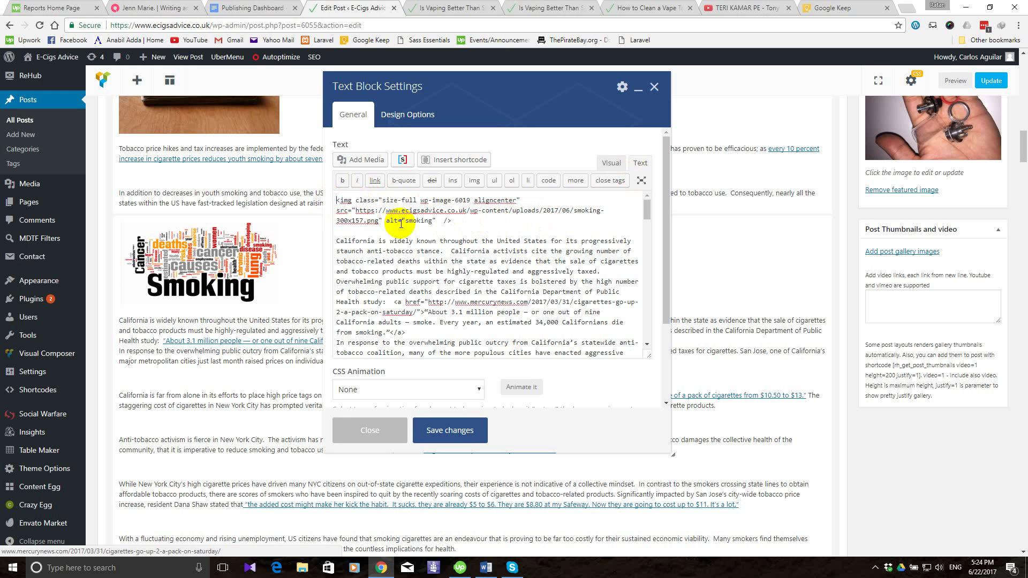
left_click(452, 432)
Check the post's blocks down to the Health Risks section and save the post as a draft.
scroll(413, 423, "down", 15)
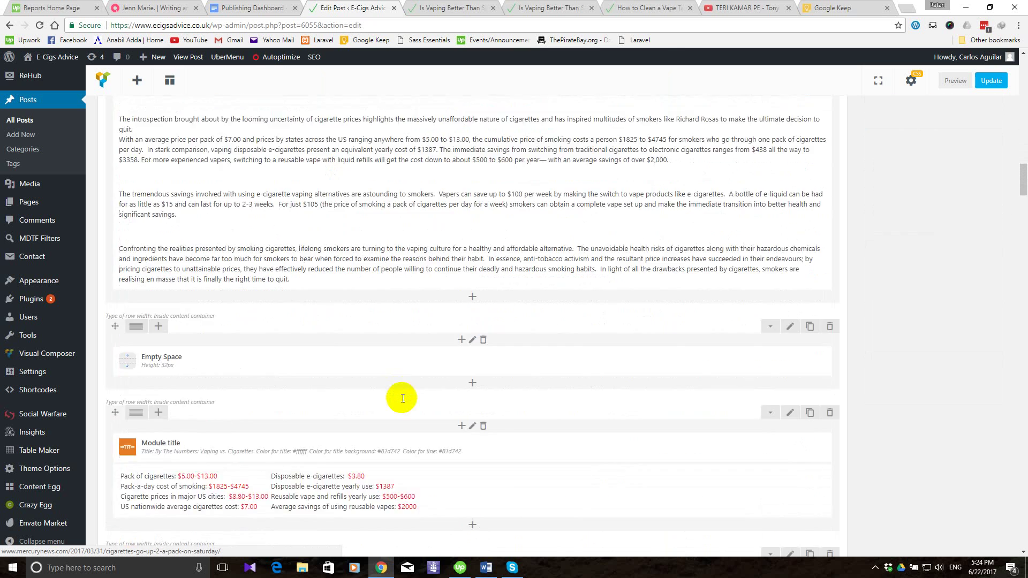
scroll(402, 398, "down", 7)
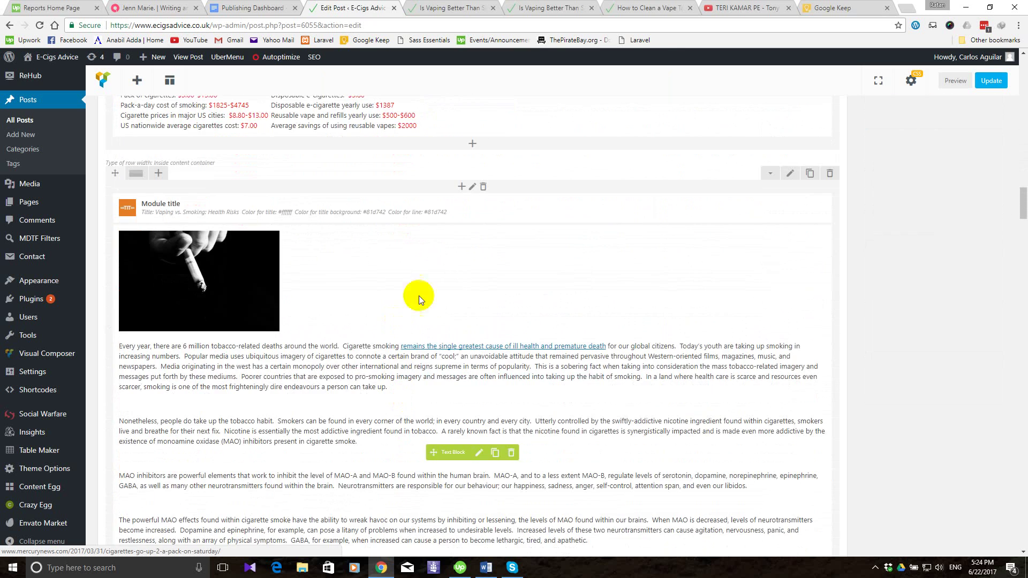
scroll(837, 214, "up", 20)
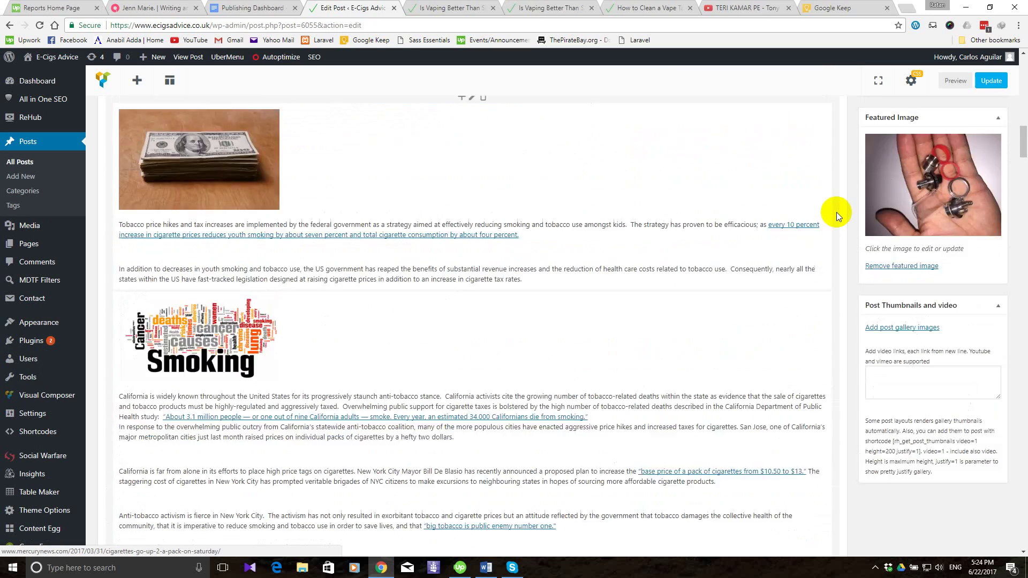
scroll(836, 214, "up", 10)
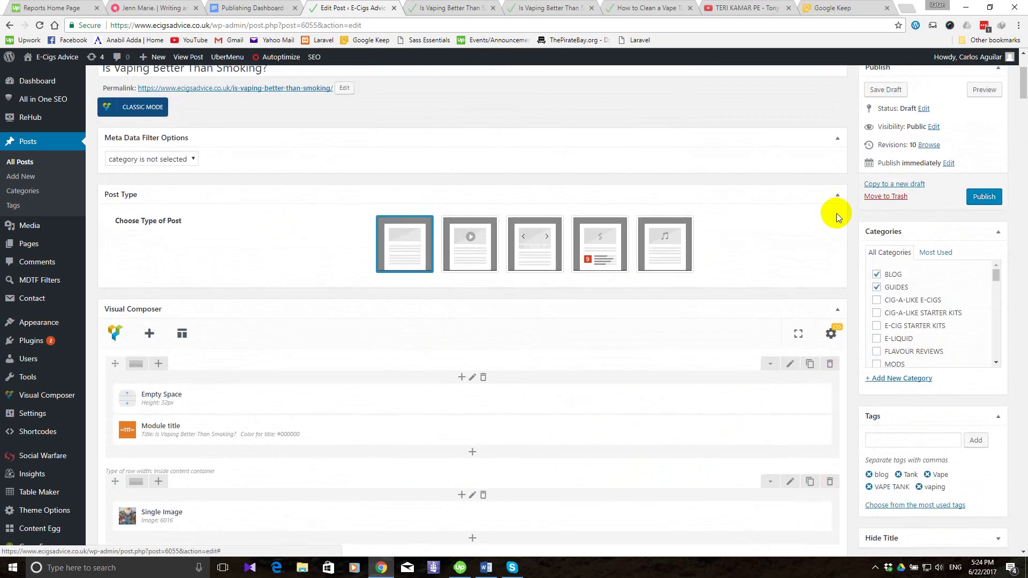
left_click(886, 246)
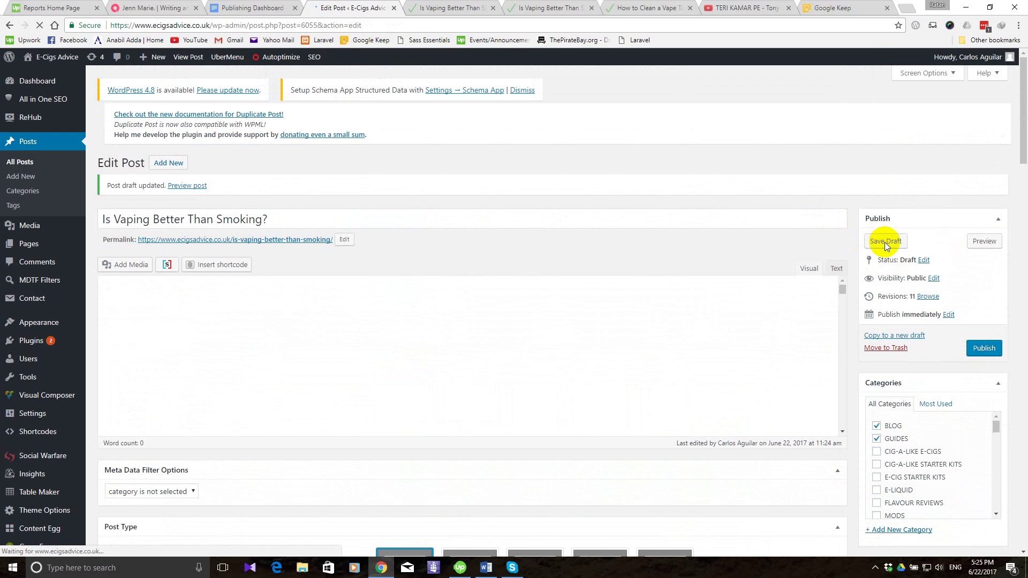
Load the music video in the open YouTube page, return to the post editor and raise the system volume to 60.
left_click(746, 14)
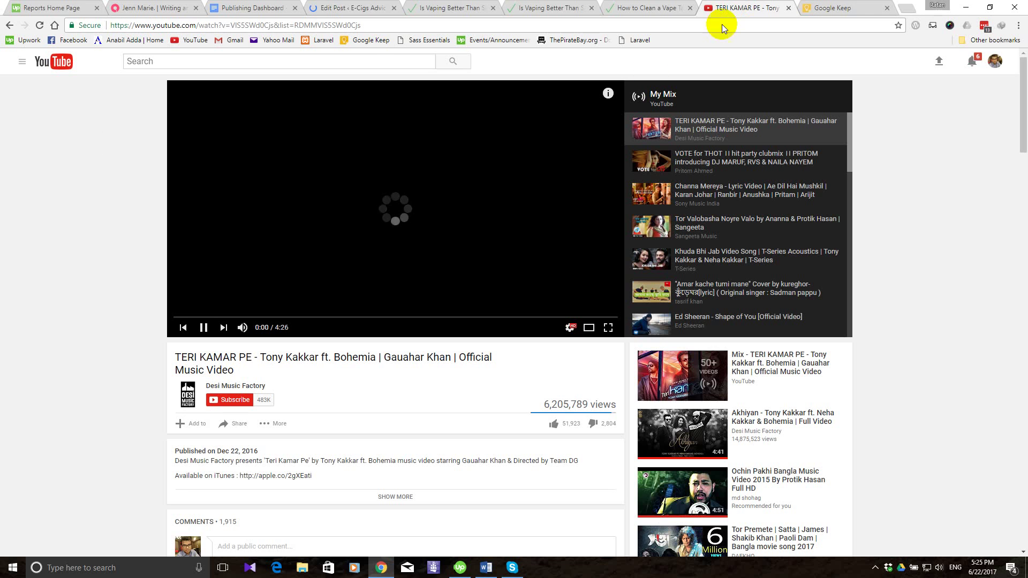
left_click(343, 6)
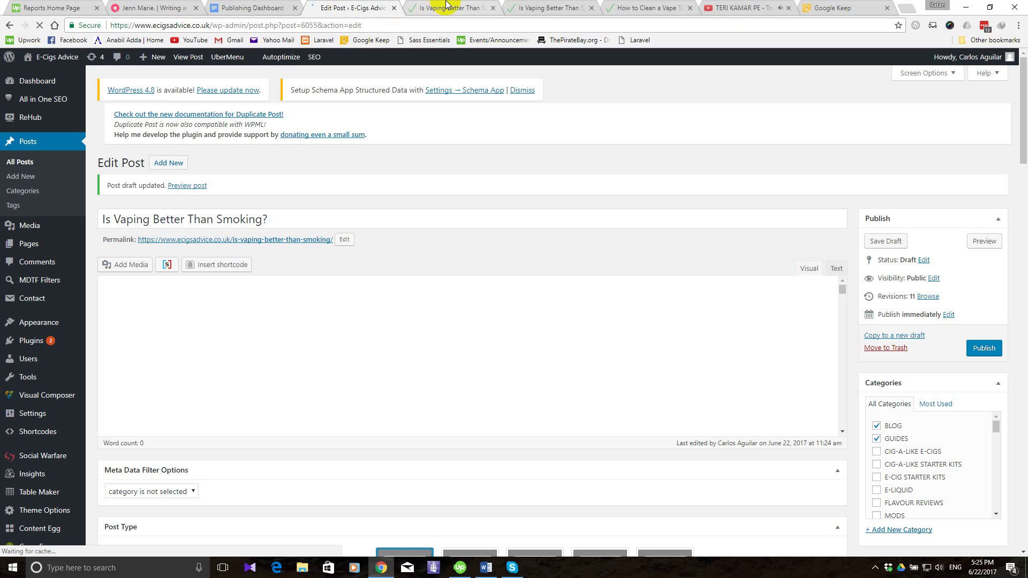
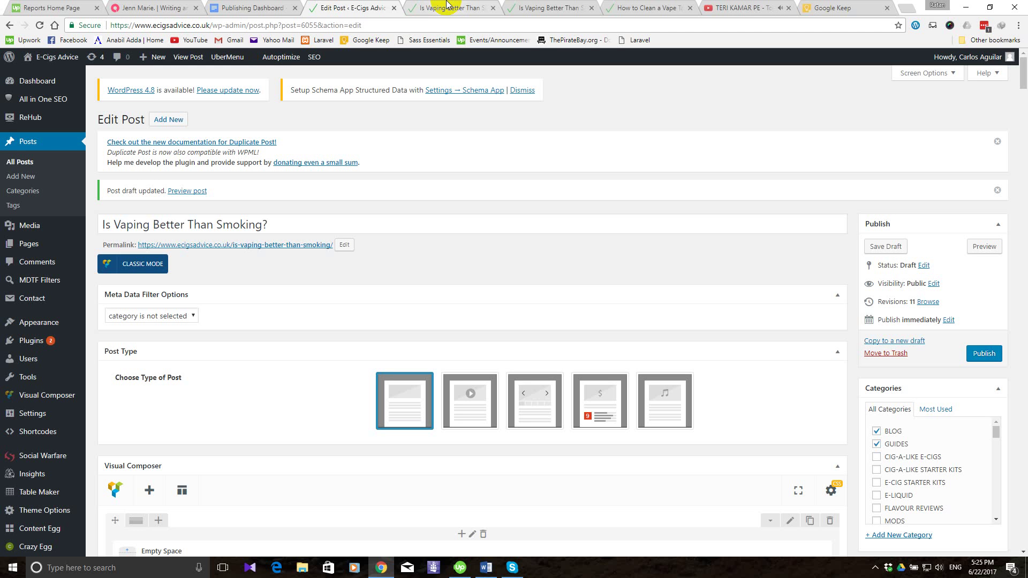
left_click(938, 572)
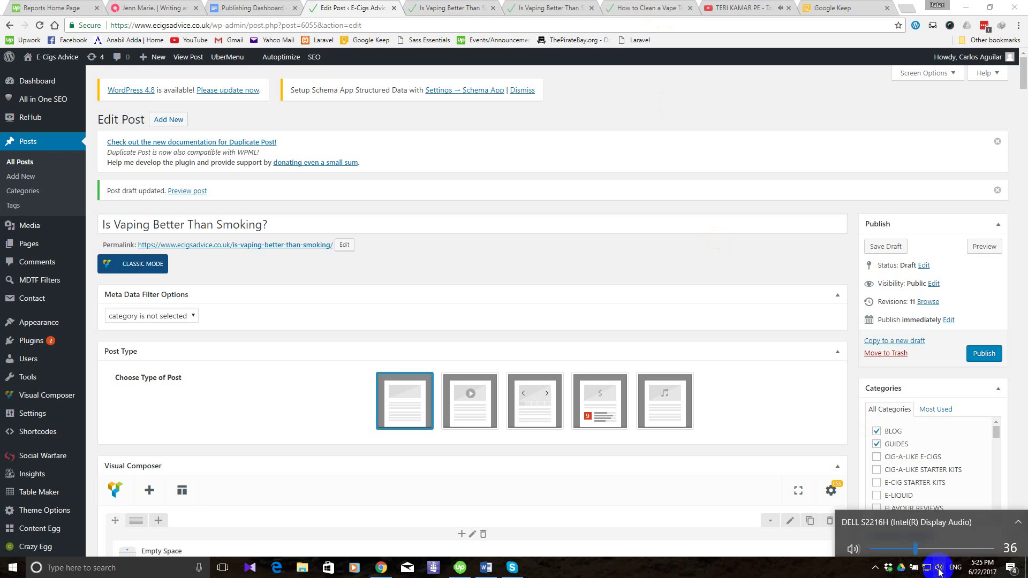
left_click(939, 571)
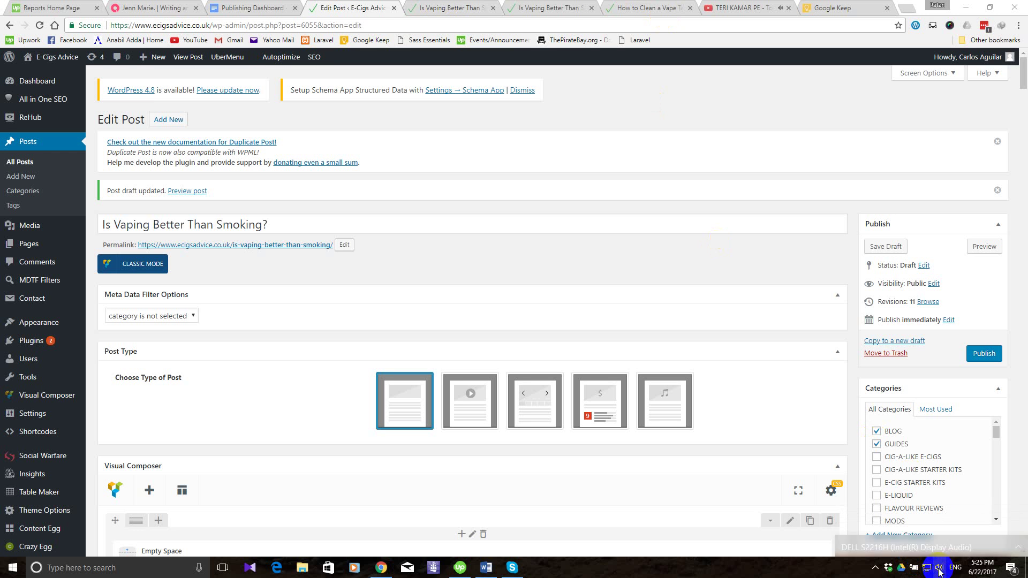
key("XF86AudioRaiseVolume")
key("XF86AudioRaiseVolume")
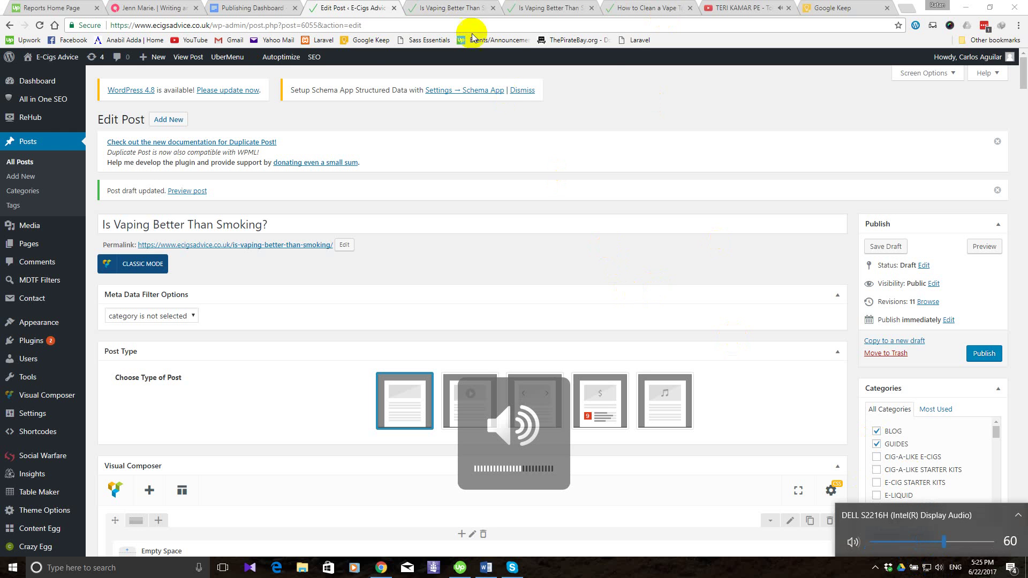
Compare the two open post previews, checking the second down to the "What should I do?" illustration, and close that outdated duplicate.
left_click(447, 7)
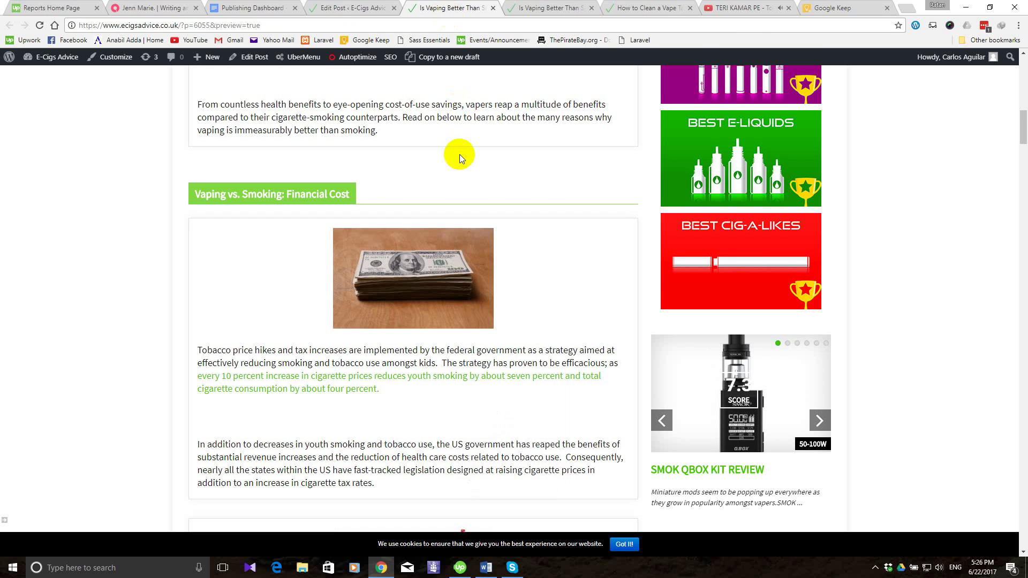
scroll(460, 154, "up", 5)
scroll(459, 154, "up", 8)
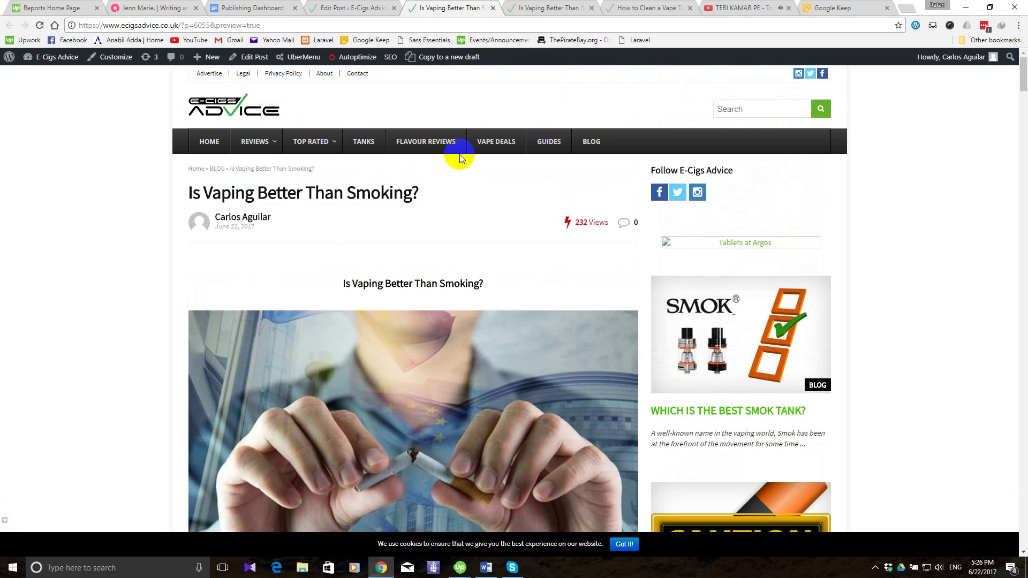
left_click(523, 6)
scroll(388, 170, "up", 10)
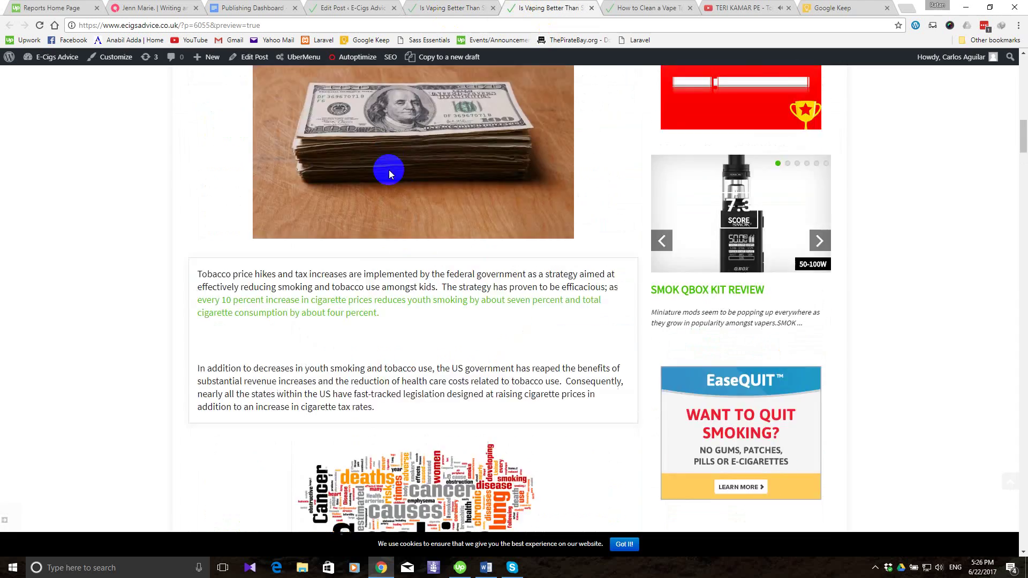
scroll(389, 170, "up", 9)
scroll(388, 170, "down", 14)
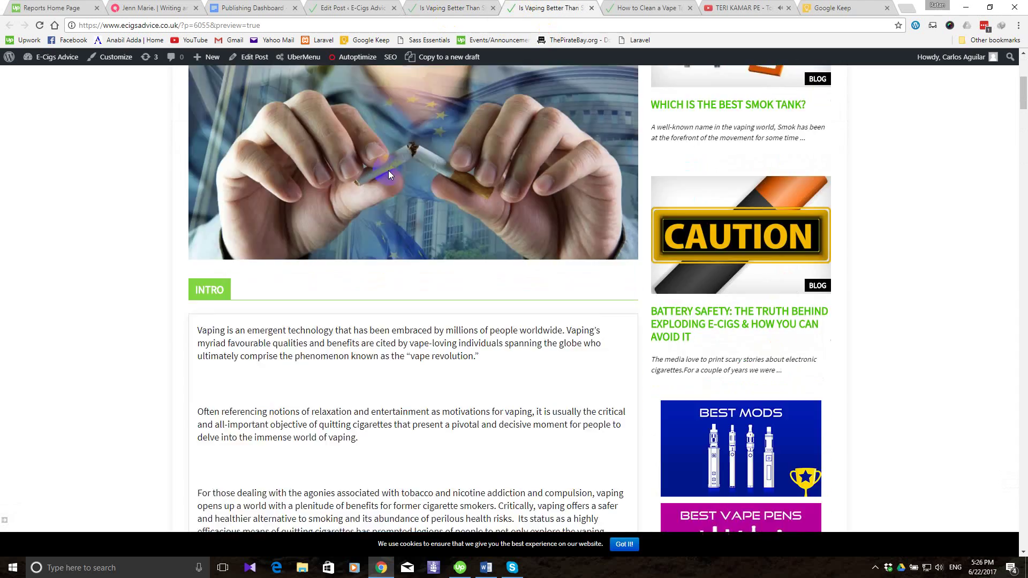
scroll(388, 170, "down", 20)
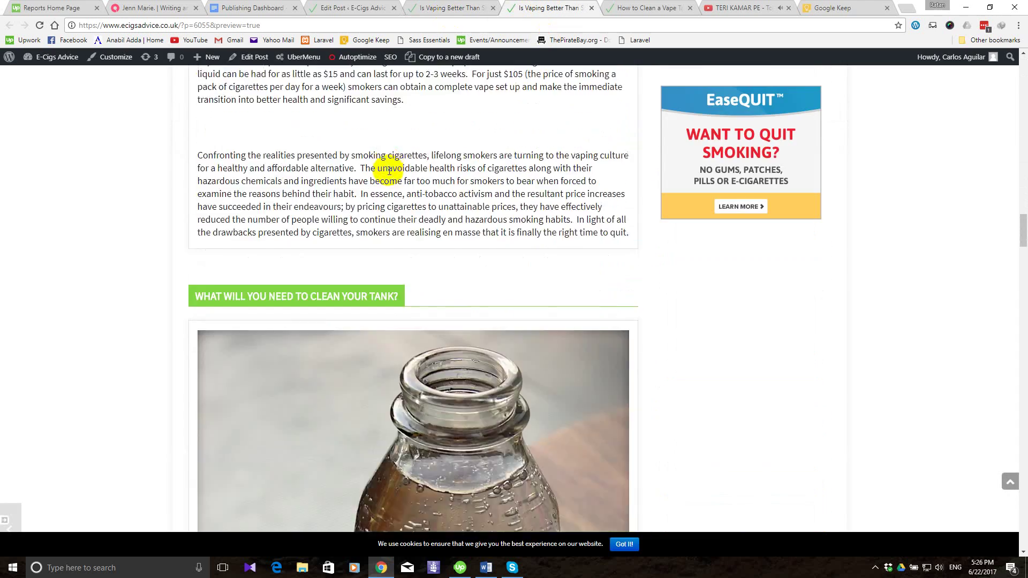
scroll(388, 171, "down", 15)
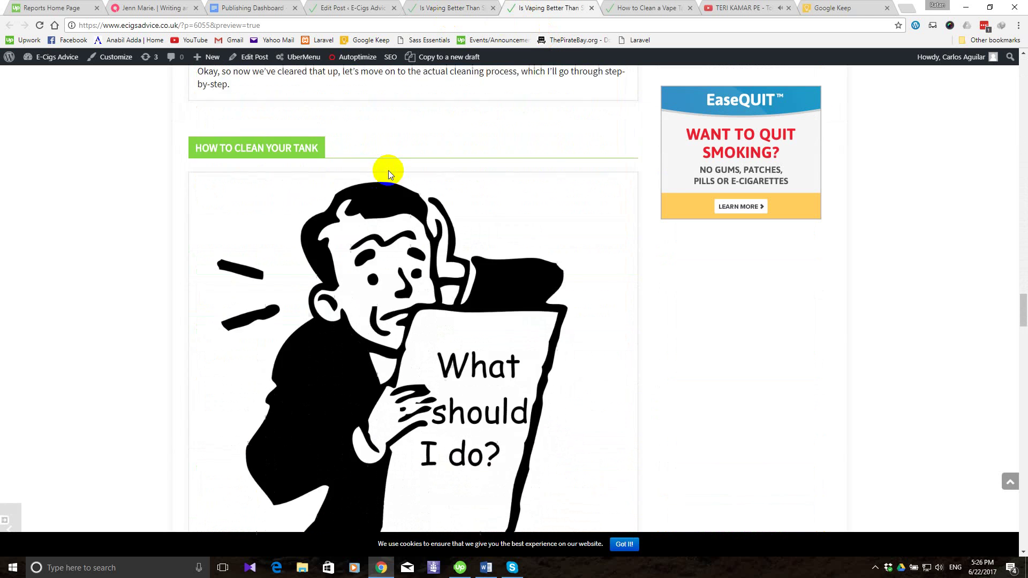
left_click(591, 8)
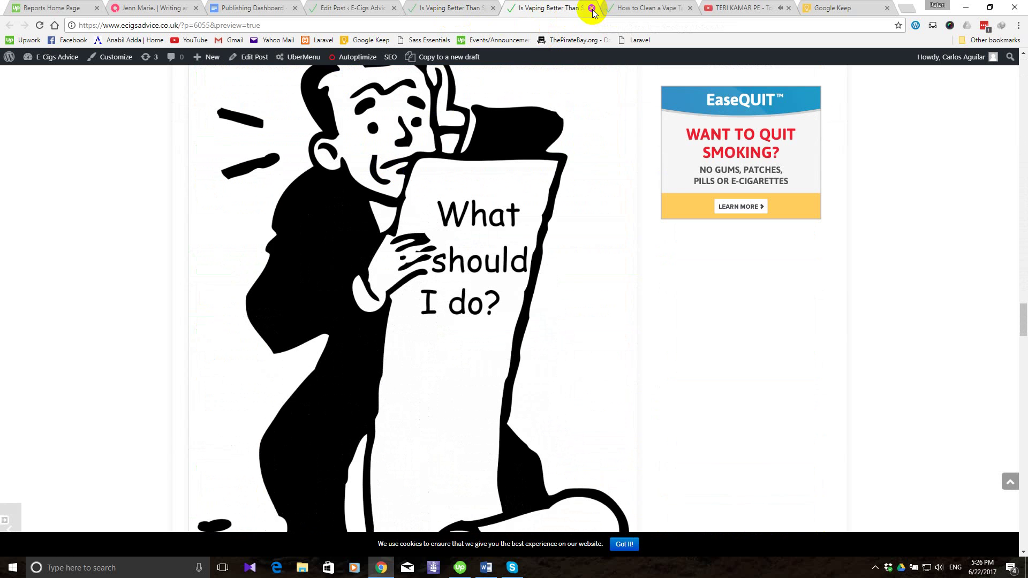
Review the remaining post preview from the headline through Health Risks to the "How to Clean Your Tank" section.
left_click(463, 6)
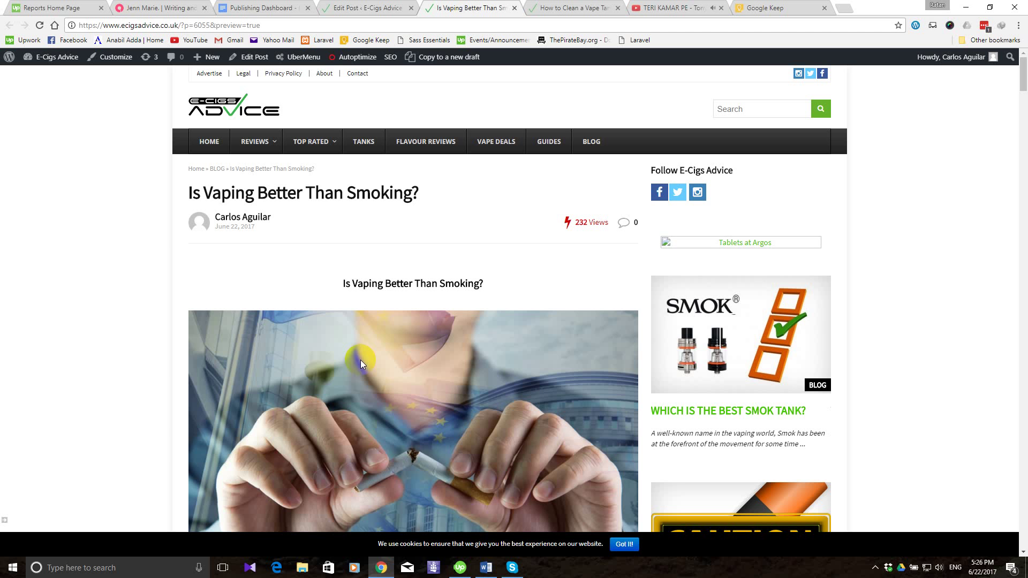
scroll(390, 249, "down", 15)
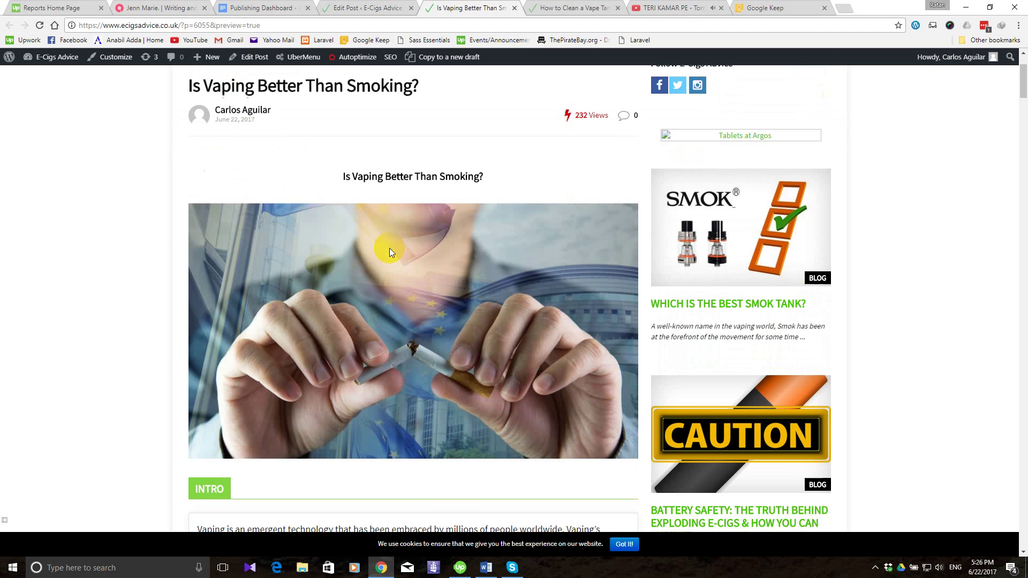
scroll(390, 249, "down", 20)
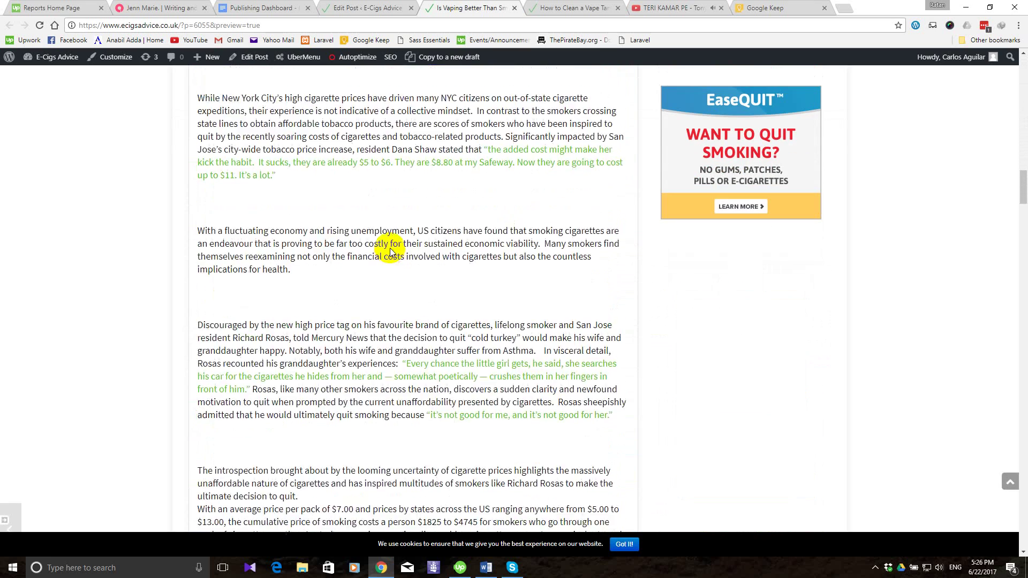
scroll(390, 249, "down", 15)
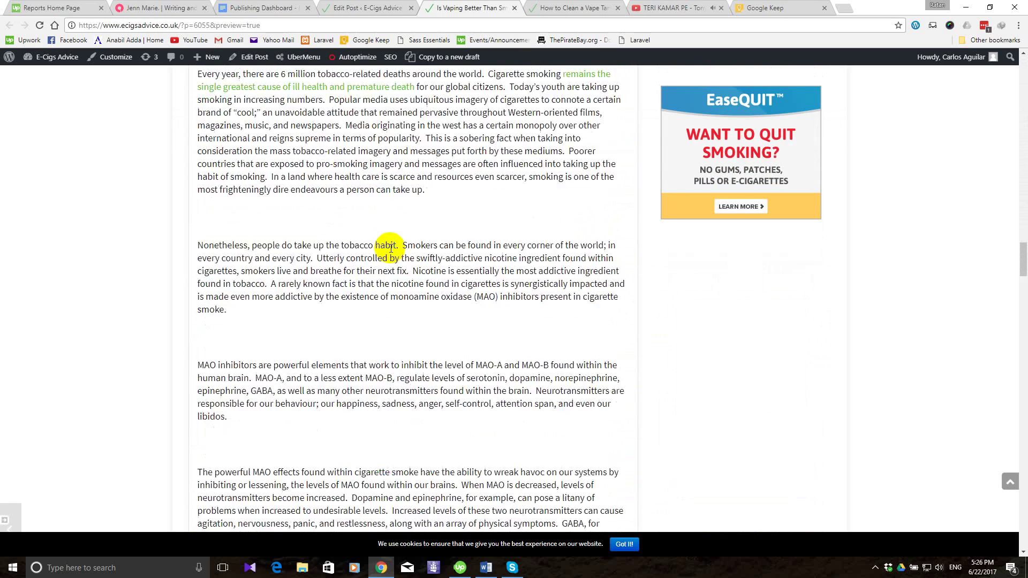
scroll(389, 248, "down", 4)
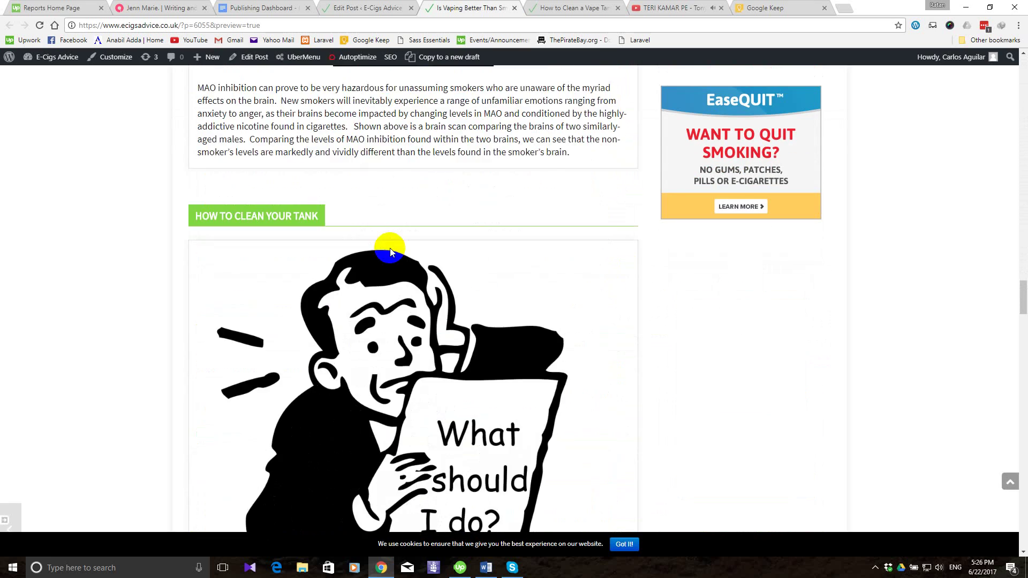
Review the Word document from Sources back to the MAO inhibitors chemical list, and compare it with the post preview's "How to Clean Your Tank" section.
left_click(486, 568)
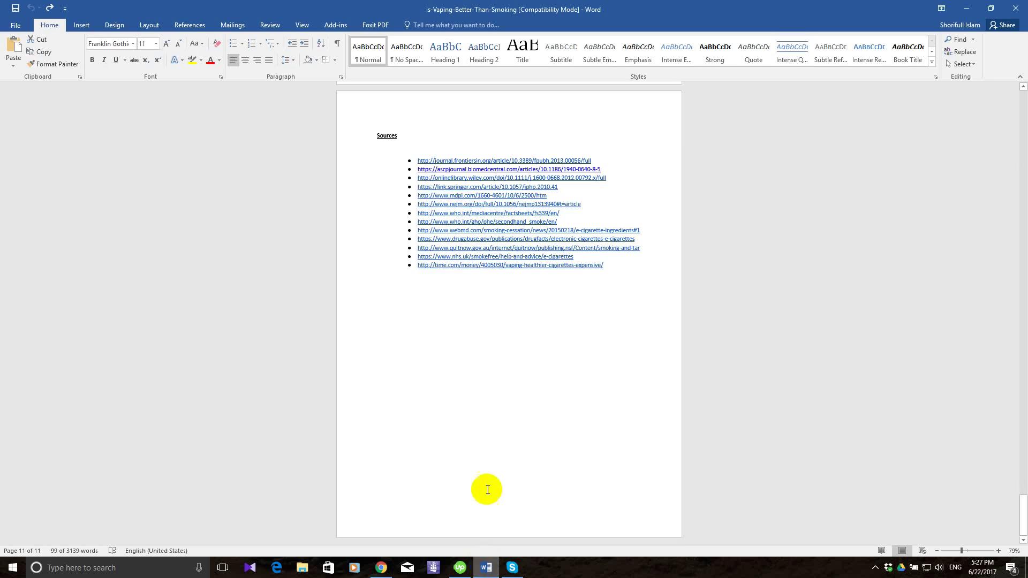
scroll(478, 376, "up", 10)
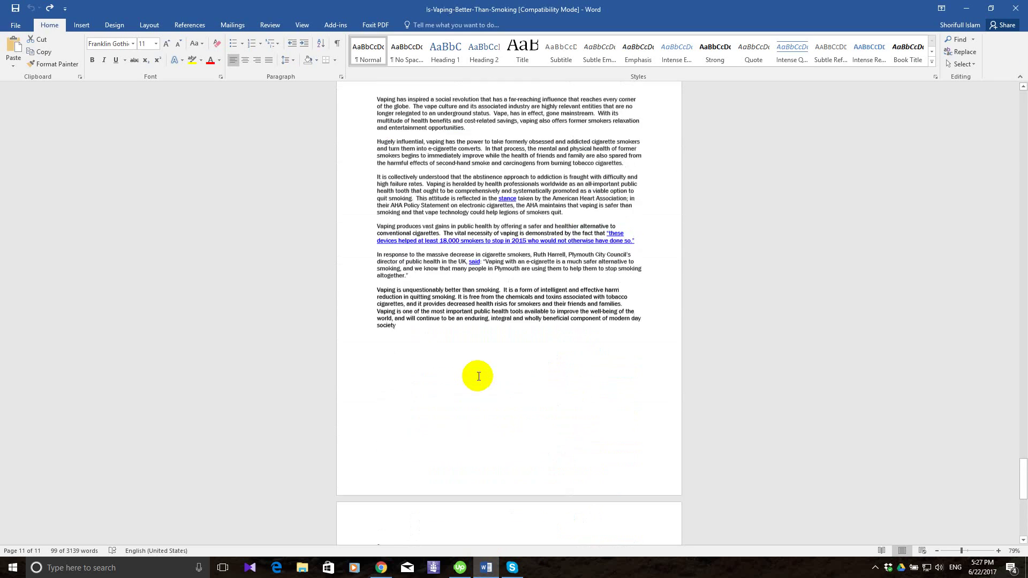
scroll(478, 376, "up", 20)
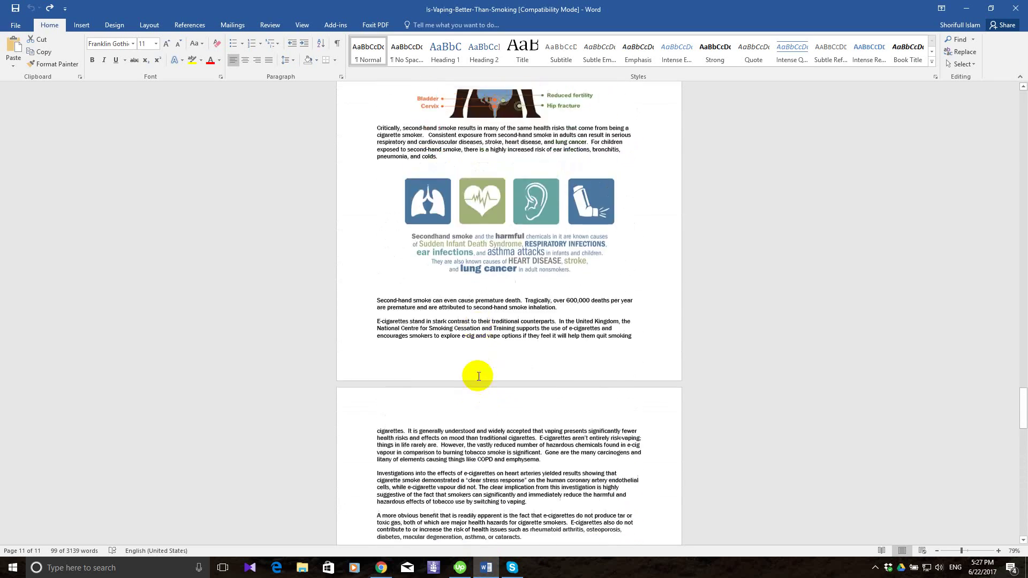
scroll(479, 377, "up", 20)
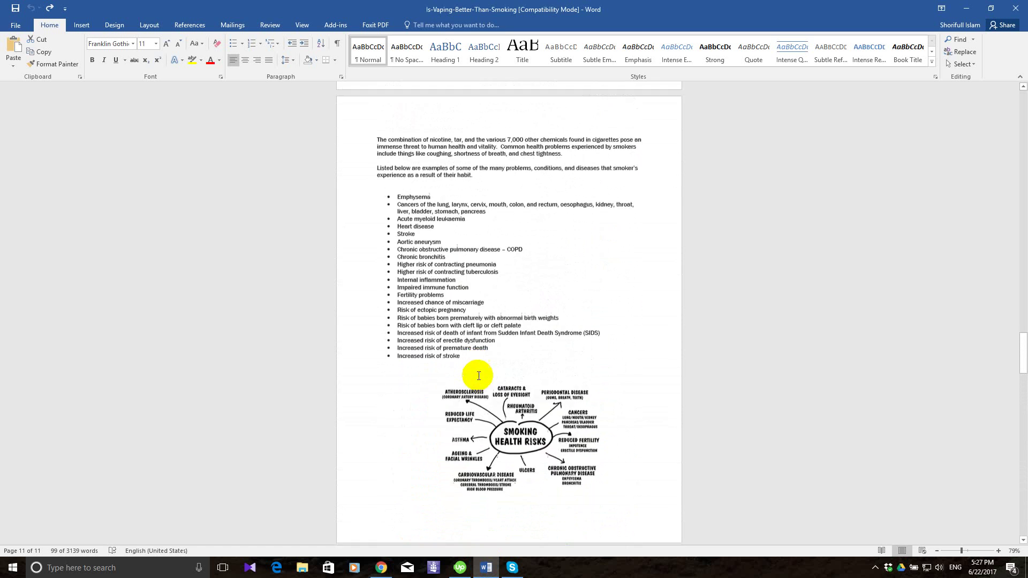
scroll(478, 376, "up", 7)
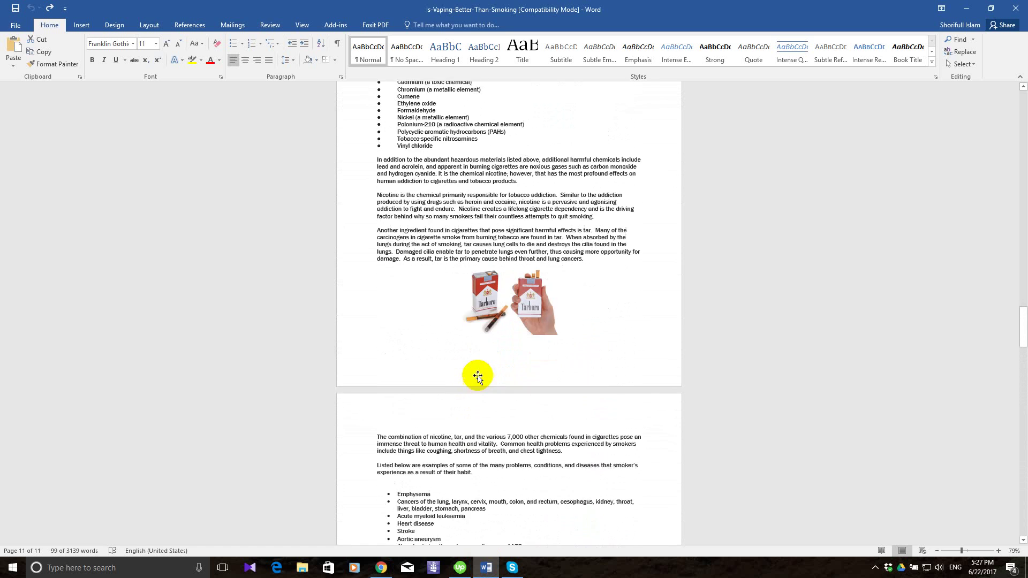
scroll(478, 377, "up", 7)
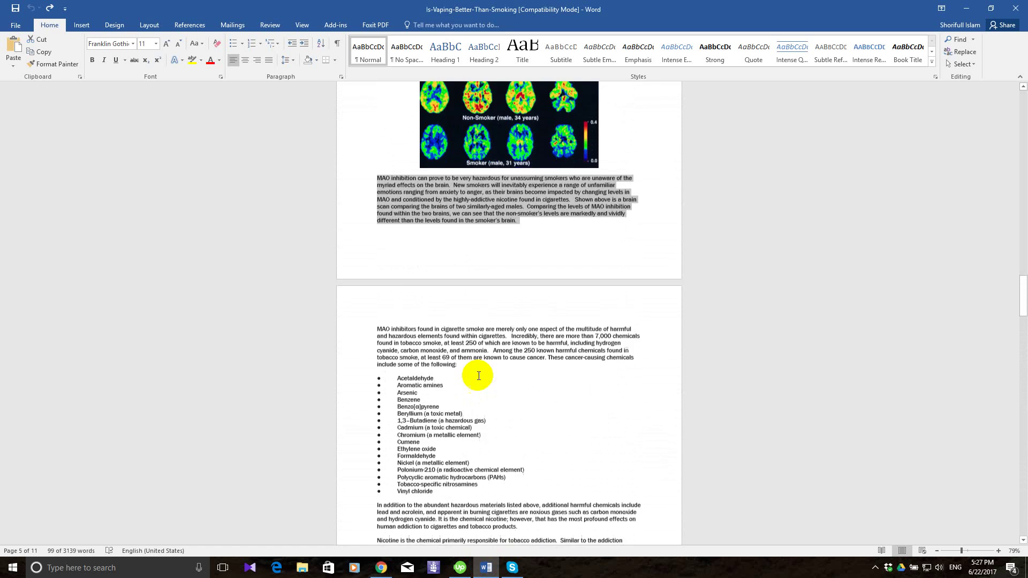
scroll(479, 377, "down", 2)
left_click(519, 330)
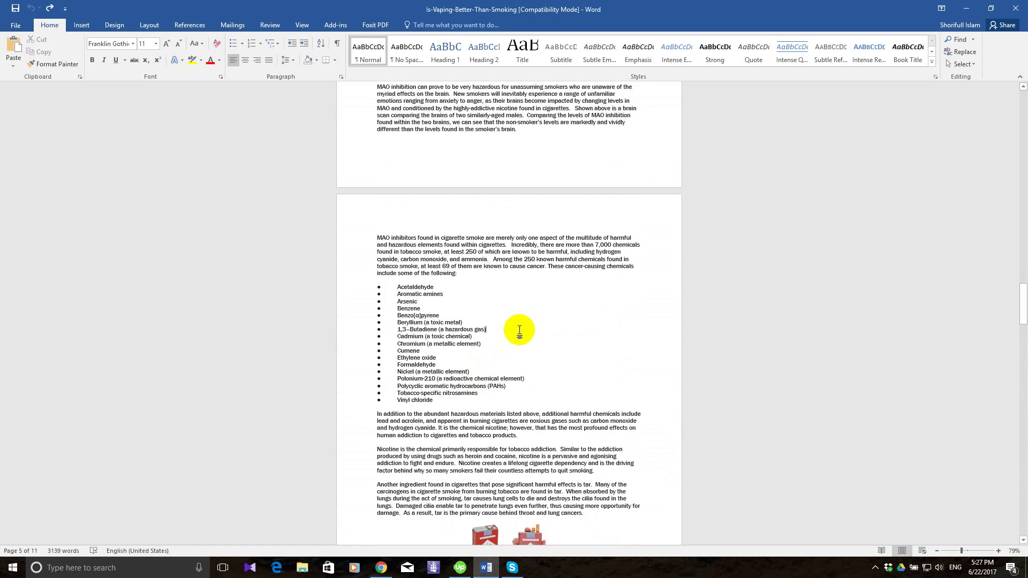
left_click(382, 568)
scroll(387, 280, "up", 3)
scroll(387, 280, "down", 10)
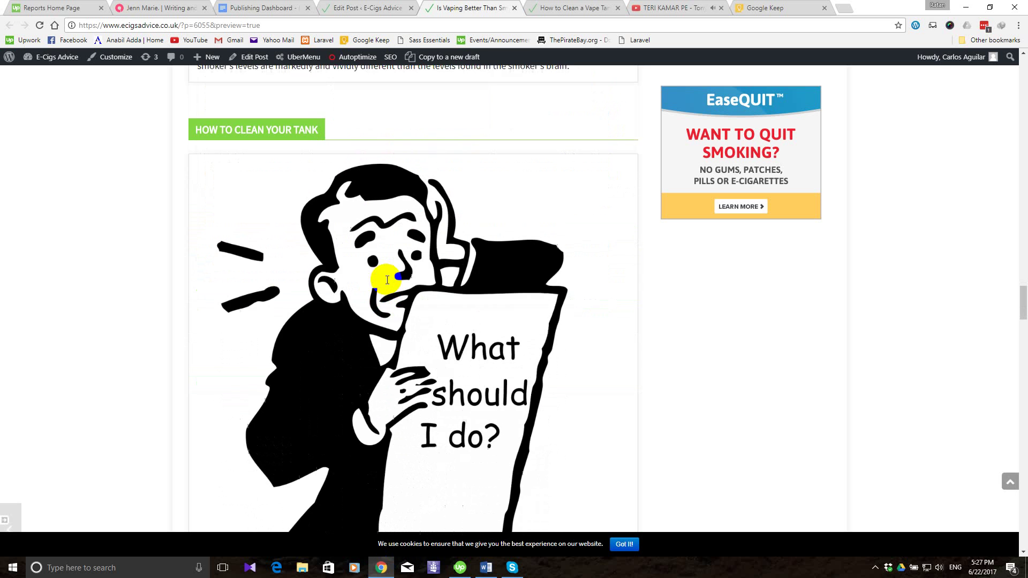
scroll(387, 280, "up", 5)
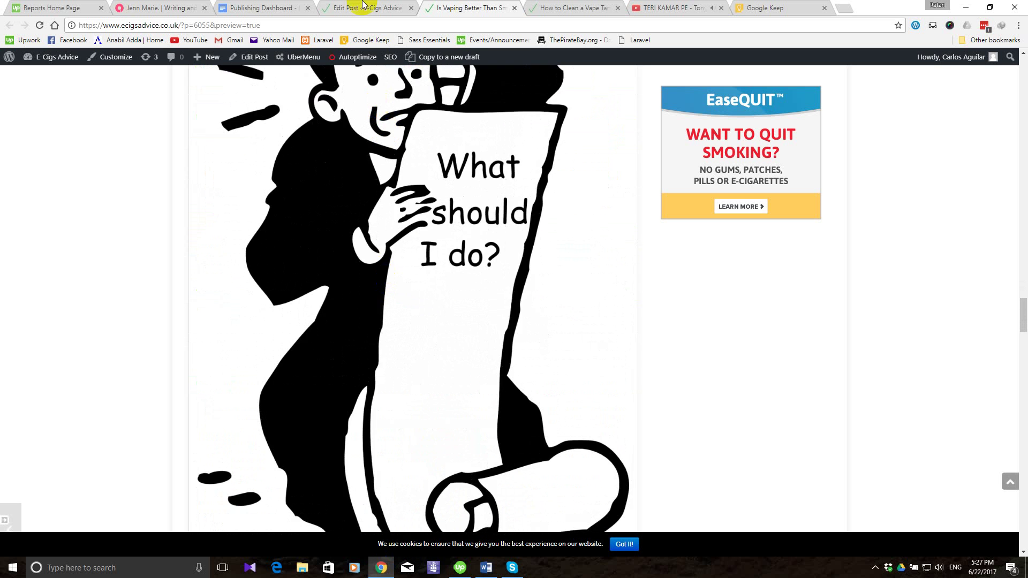
In the post editor, delete the "HOW TO CLEAN YOUR TANK" module title and the emptied row that held it.
left_click(364, 7)
scroll(325, 333, "down", 15)
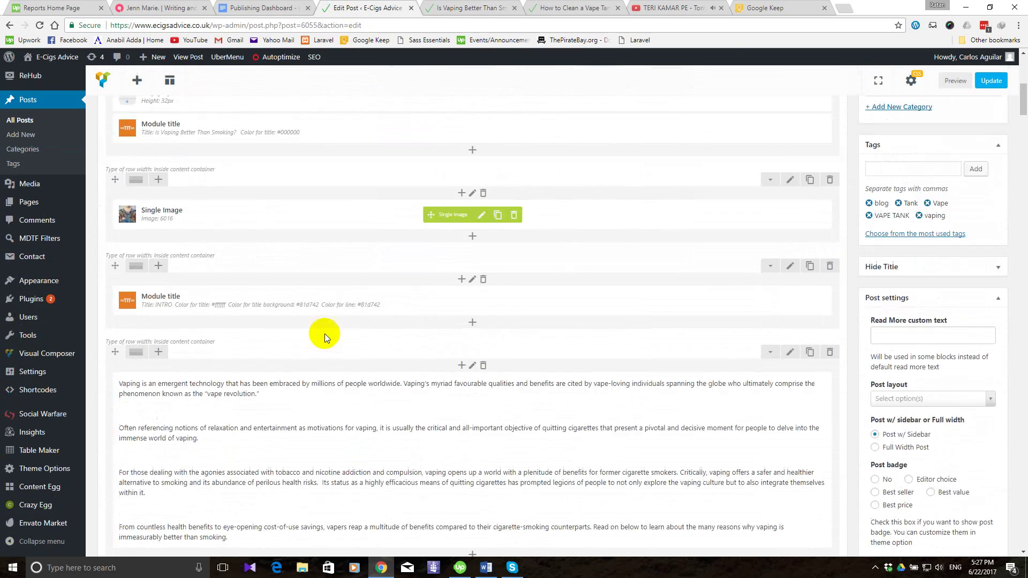
scroll(324, 337, "down", 20)
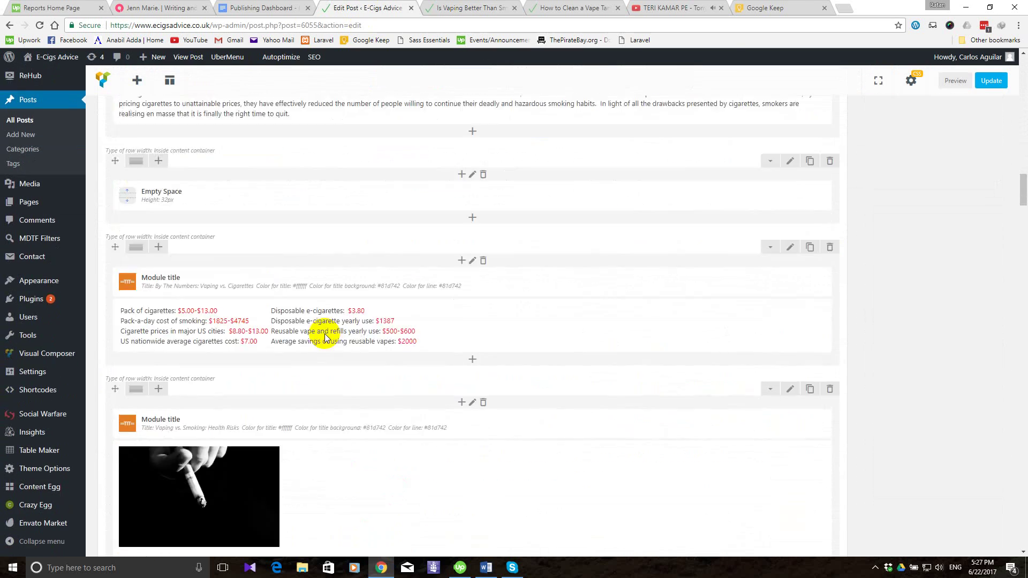
scroll(325, 337, "down", 10)
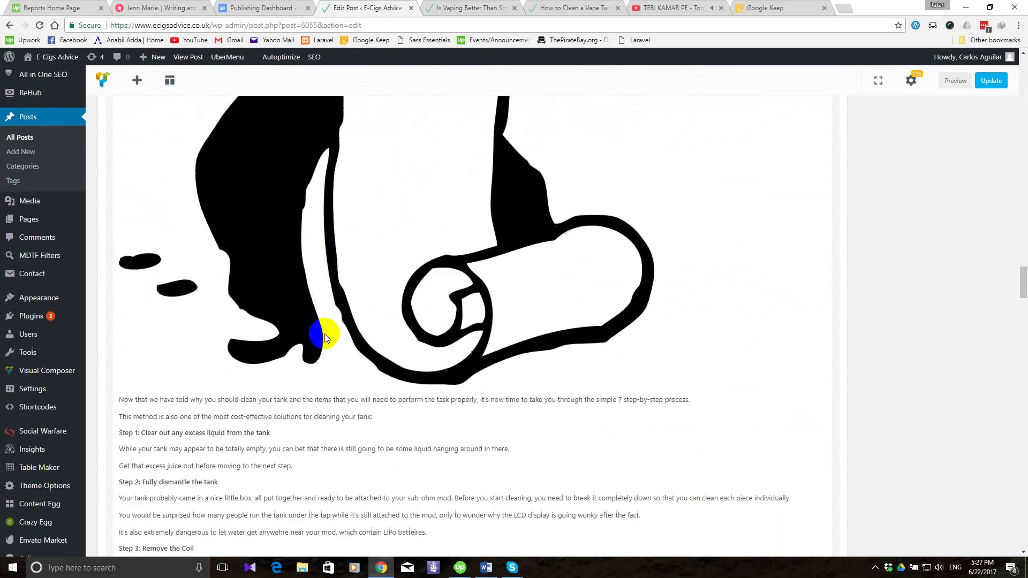
scroll(324, 338, "up", 8)
scroll(325, 337, "up", 3)
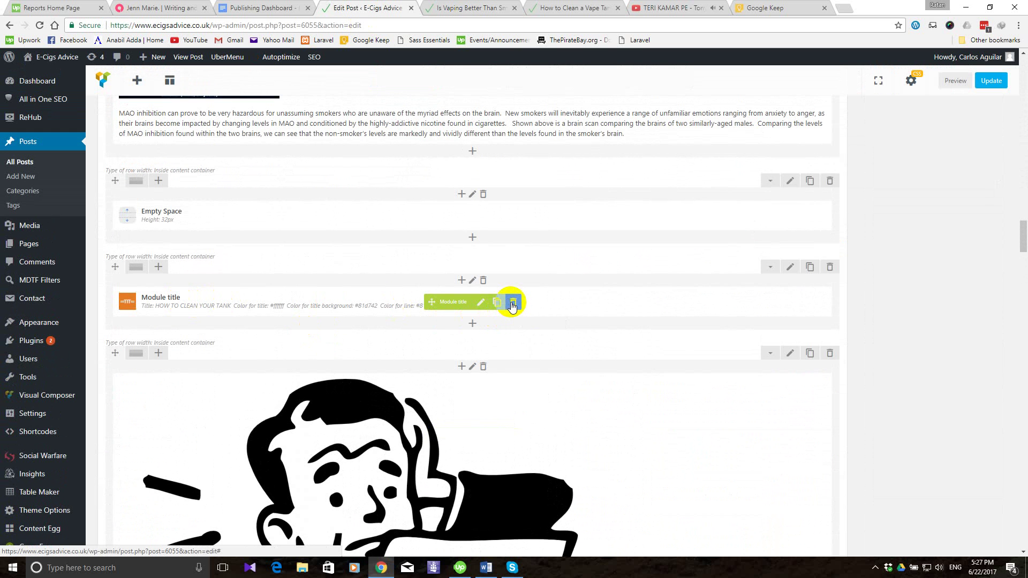
left_click(513, 302)
left_click(570, 87)
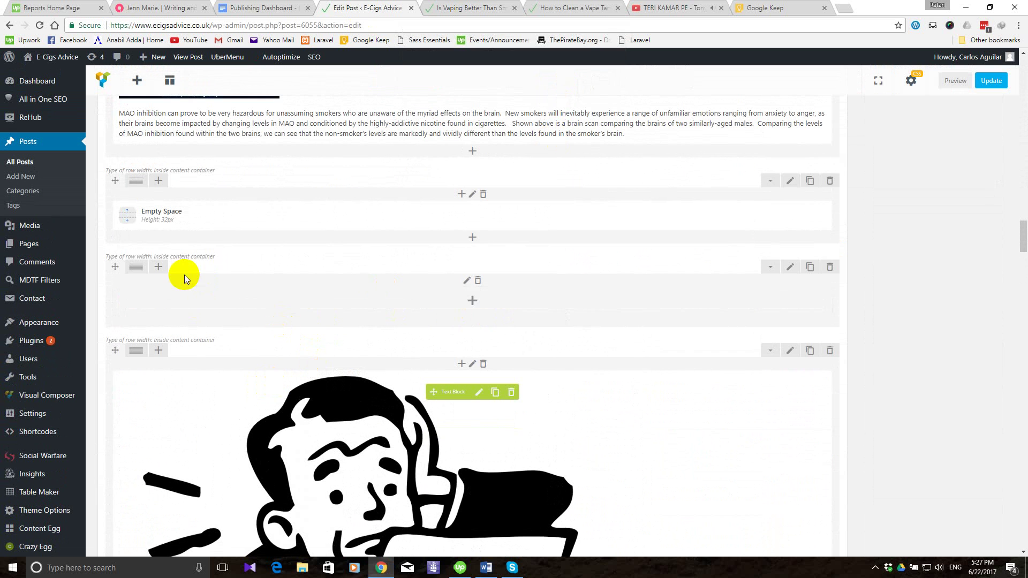
left_click(831, 267)
left_click(562, 87)
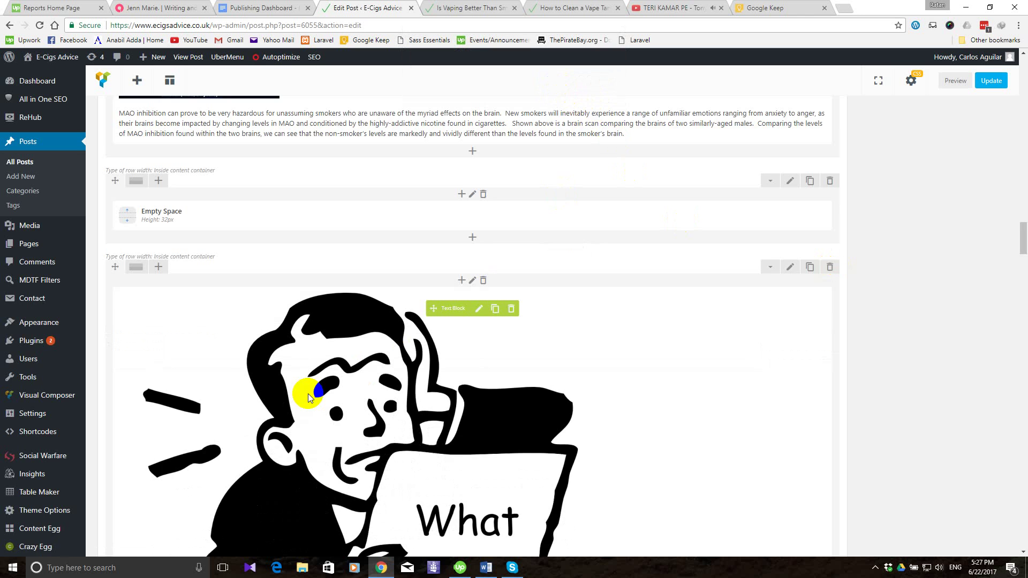
Open the settings of the text block with the "What should I do?" illustration and check its content down to Step 3.
scroll(307, 393, "down", 3)
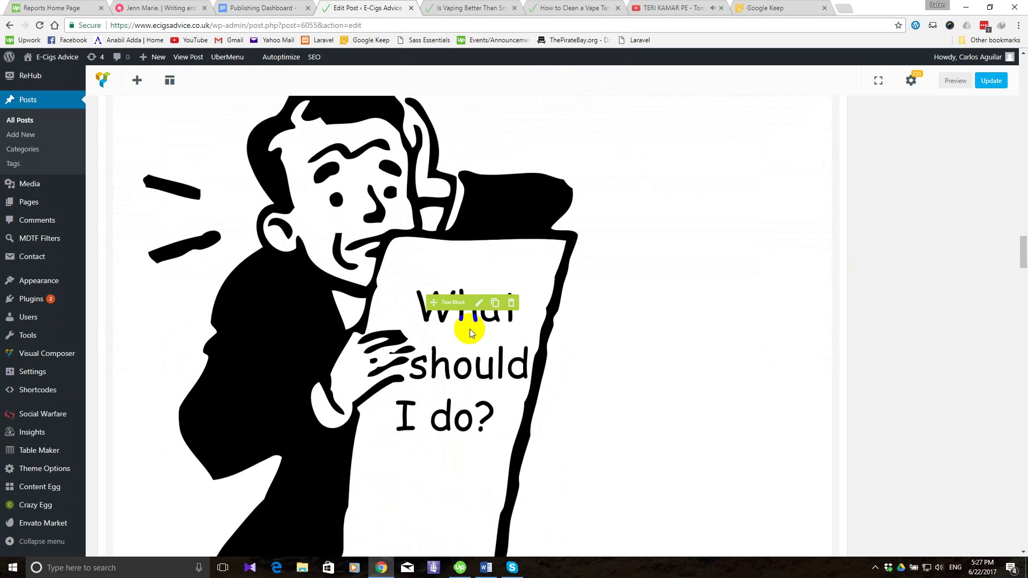
left_click(481, 303)
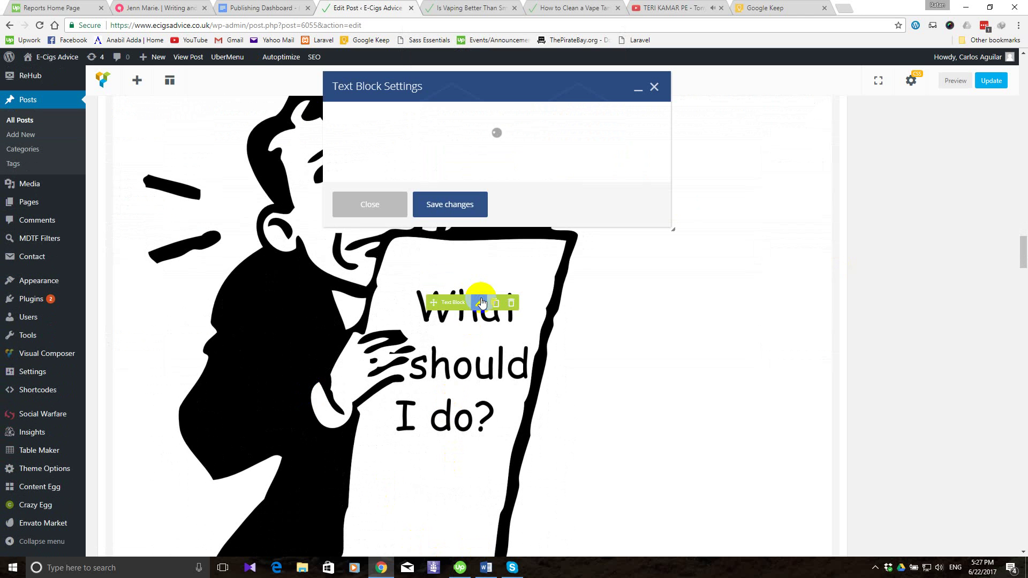
left_click(875, 568)
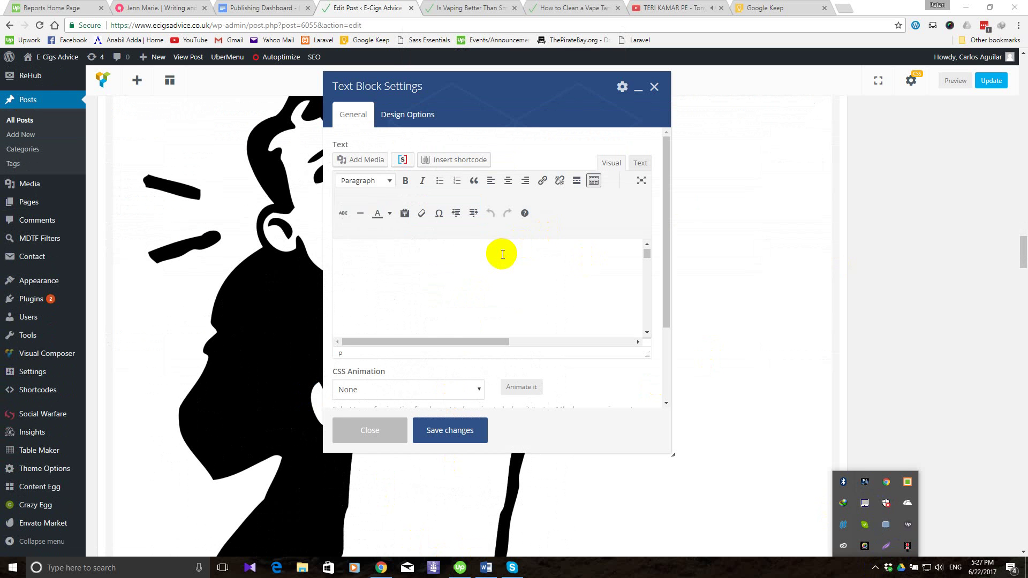
left_click(502, 254)
scroll(492, 257, "down", 10)
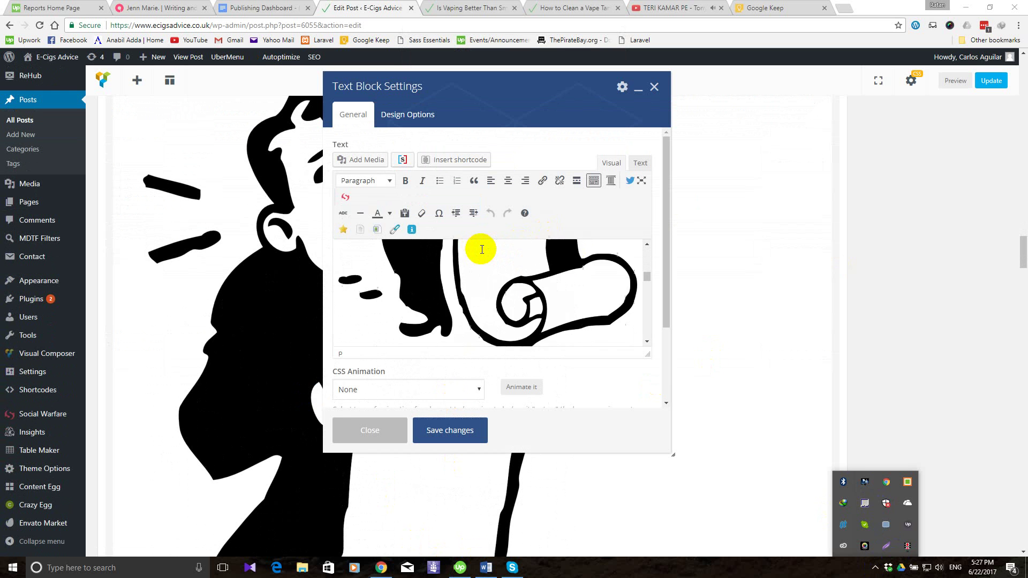
scroll(481, 250, "up", 1)
scroll(477, 247, "down", 3)
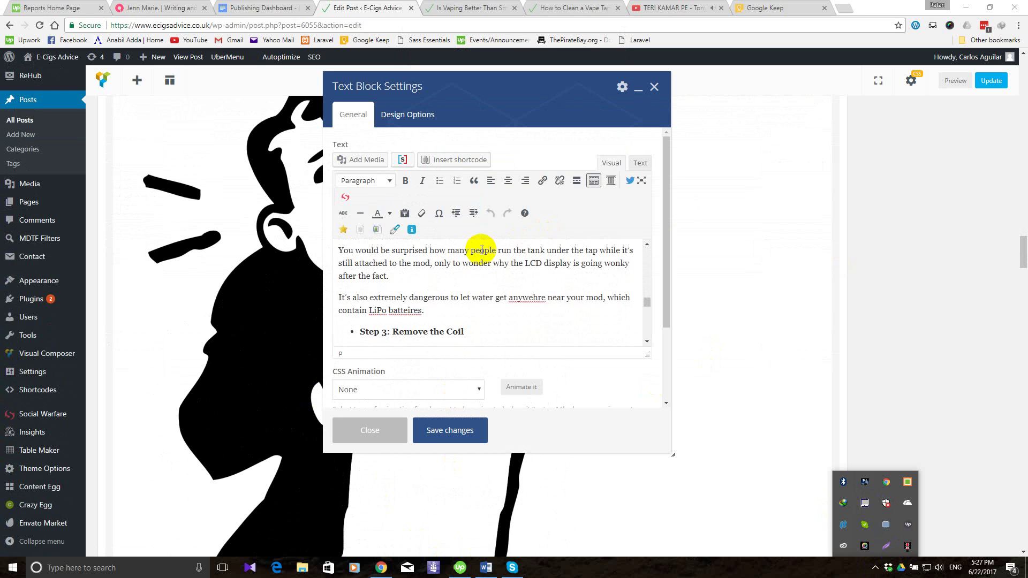
Examine the text block's HTML source from the image tag through Step 7 and its remaining block options.
left_click(641, 163)
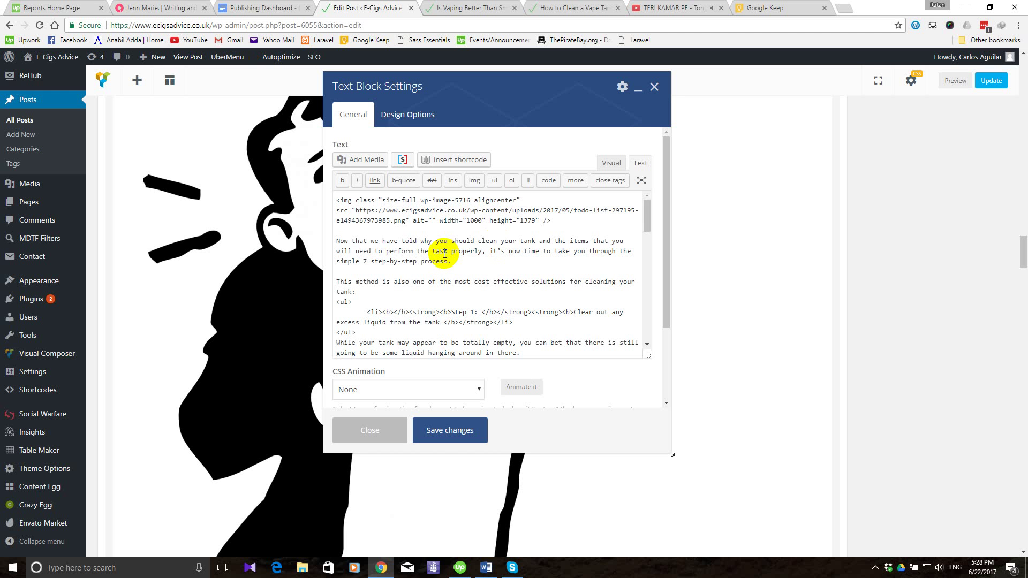
scroll(444, 255, "down", 10)
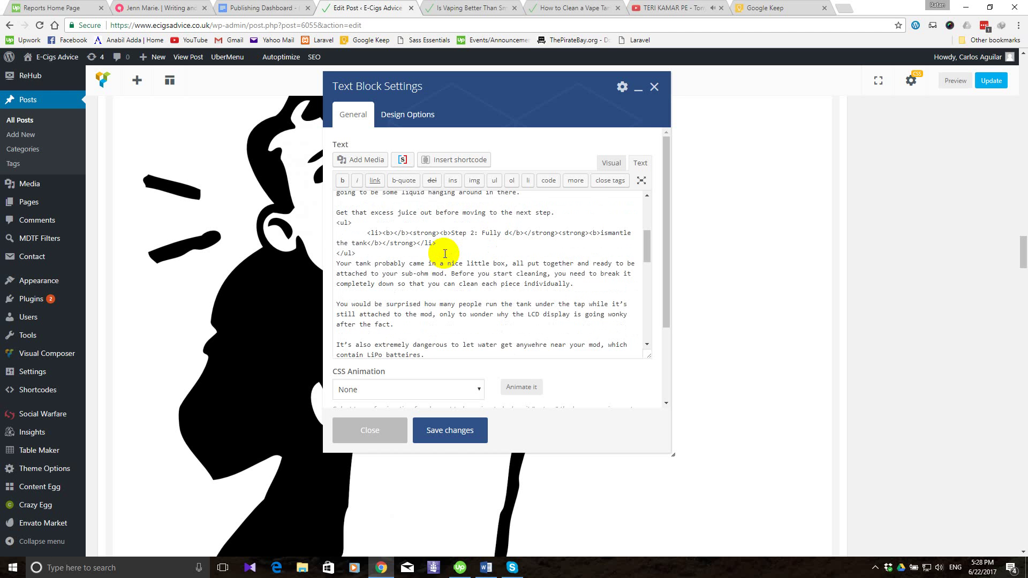
scroll(444, 254, "down", 5)
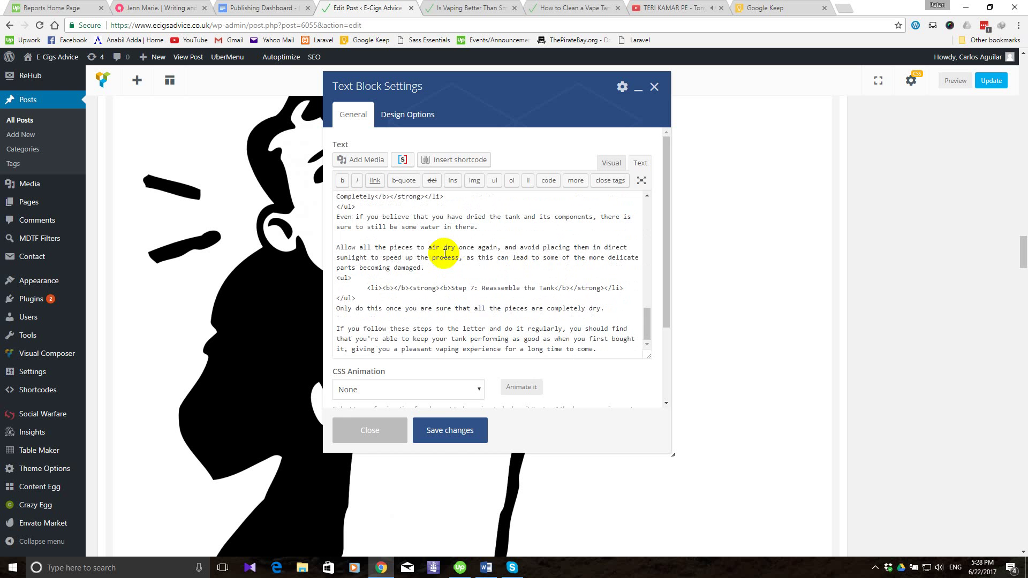
scroll(444, 254, "down", 3)
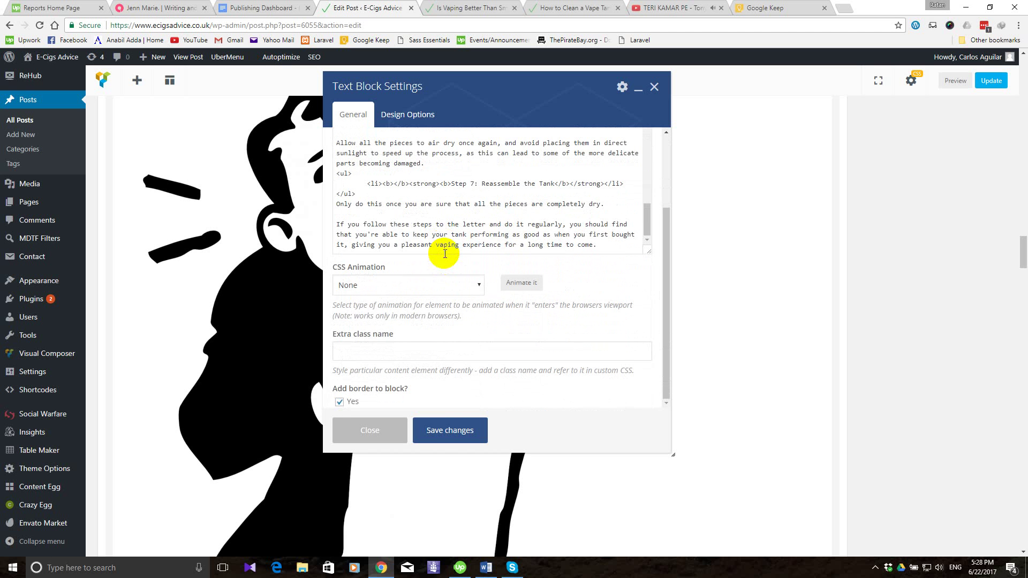
scroll(444, 254, "up", 10)
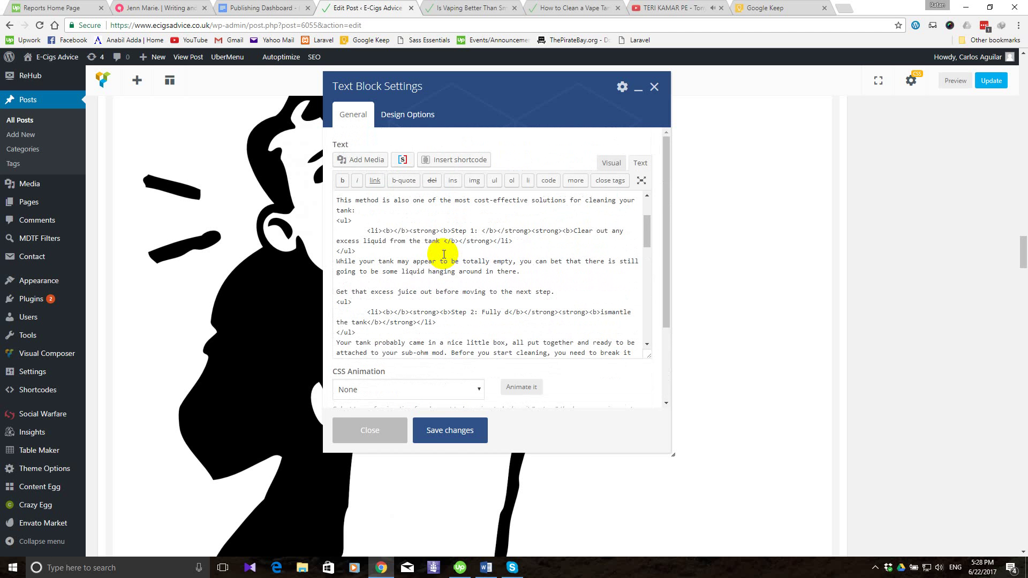
scroll(444, 255, "up", 10)
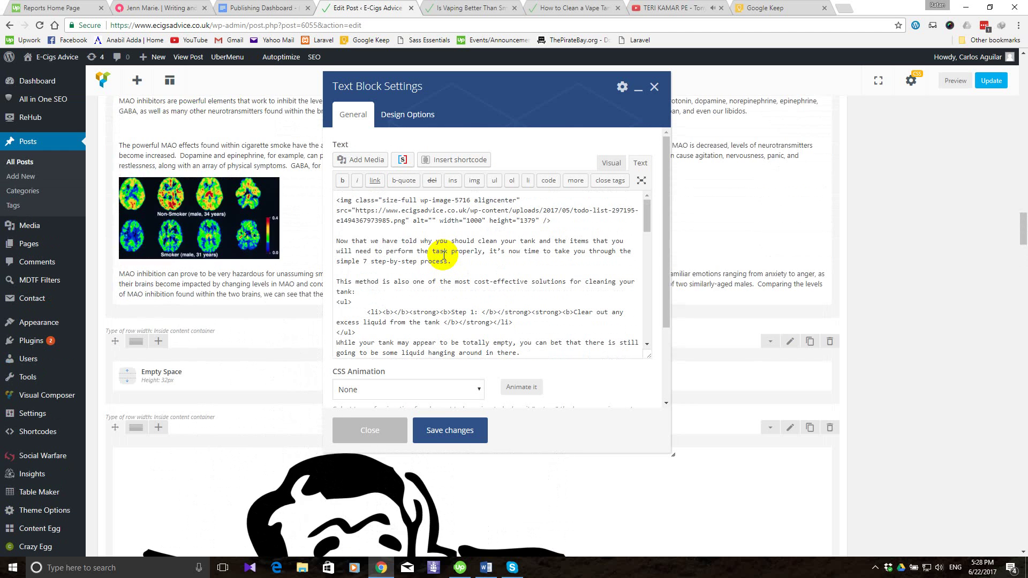
Examine the text block's formatted content from the illustration down to the bulleted heading "Step 7: Reassemble the Tank".
left_click(609, 159)
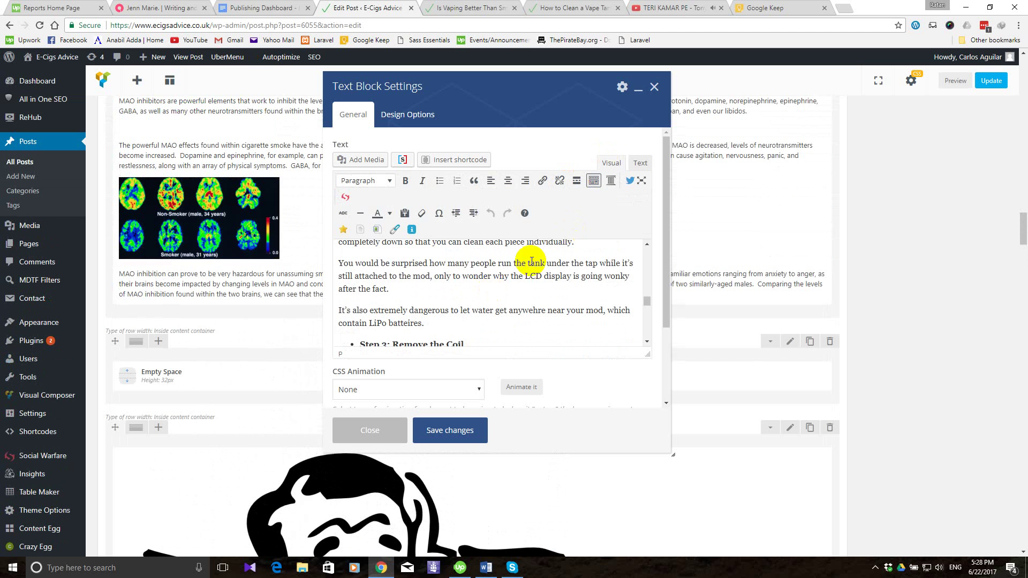
scroll(492, 300, "down", 6)
scroll(494, 316, "down", 3)
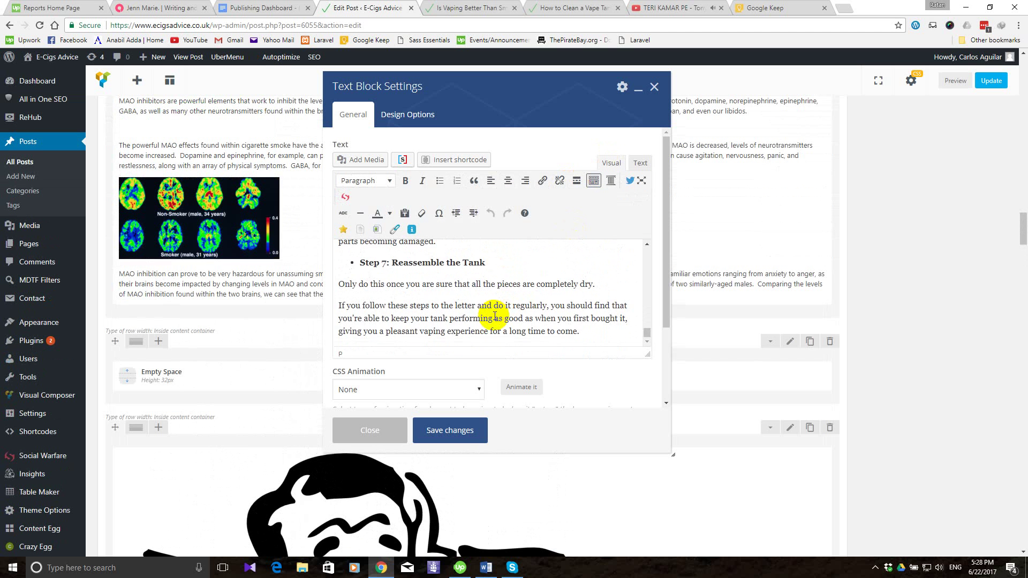
scroll(494, 316, "up", 12)
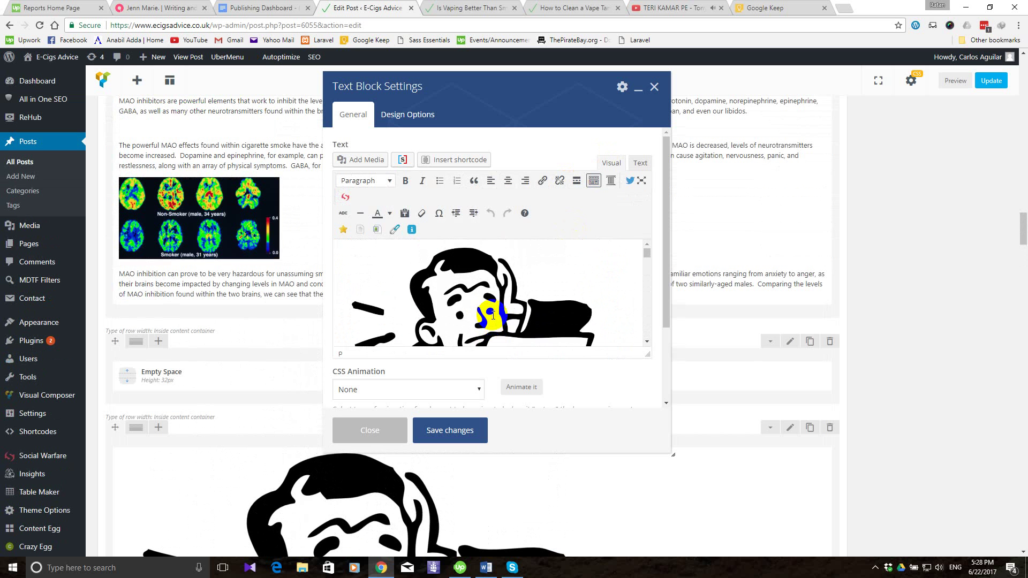
scroll(493, 316, "down", 5)
scroll(493, 315, "down", 10)
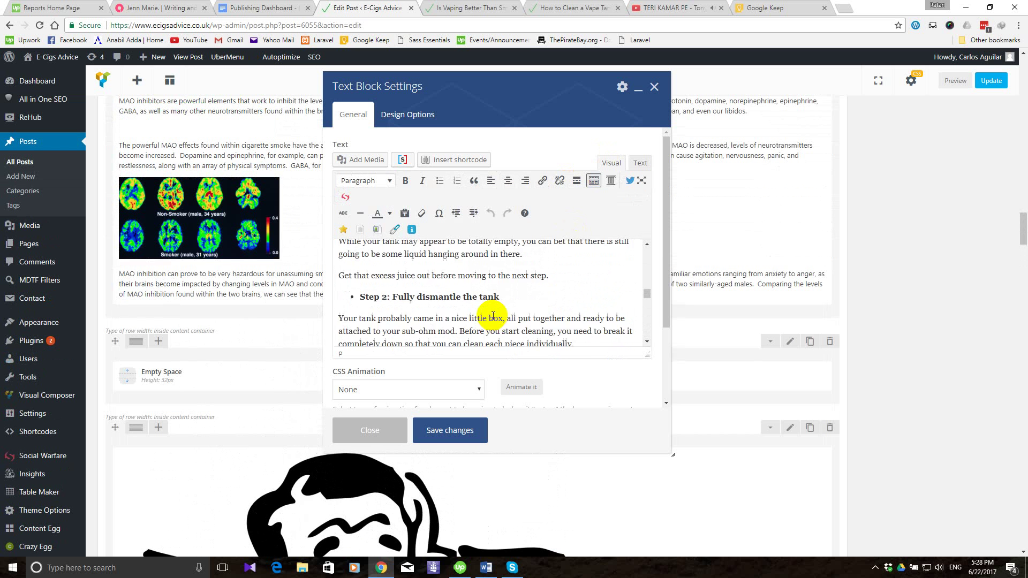
scroll(494, 316, "down", 1)
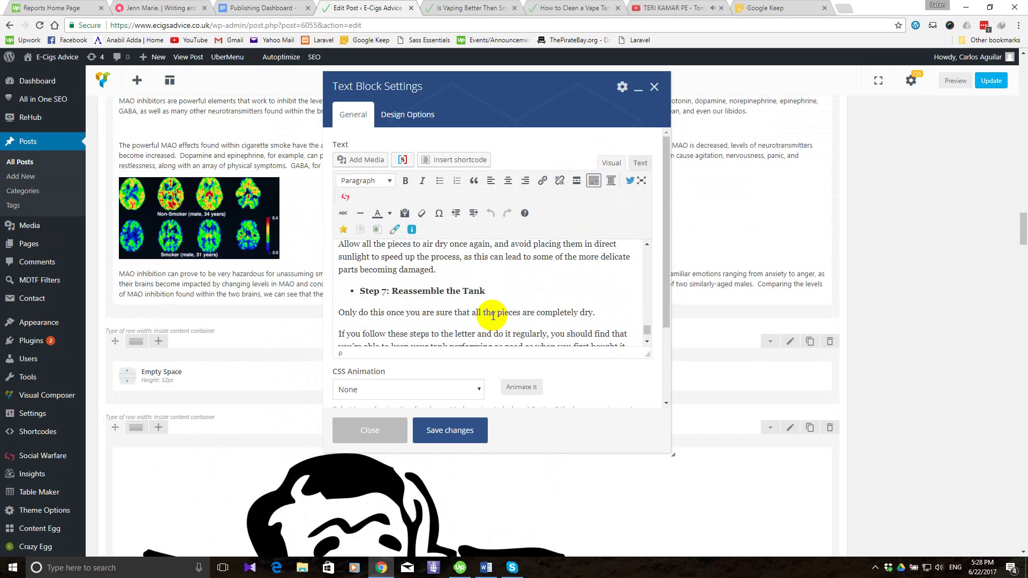
left_click(494, 294)
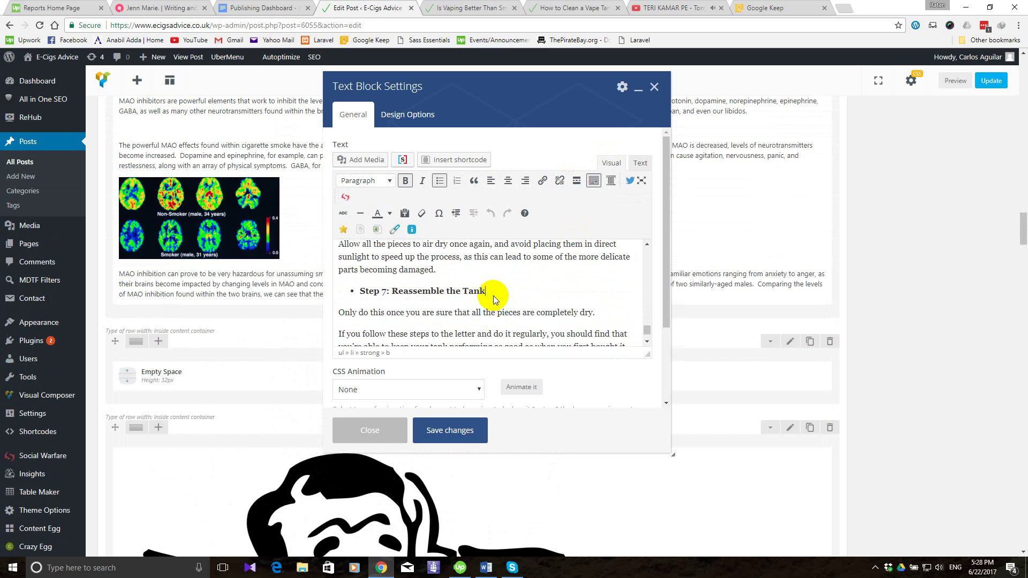
scroll(493, 298, "up", 20)
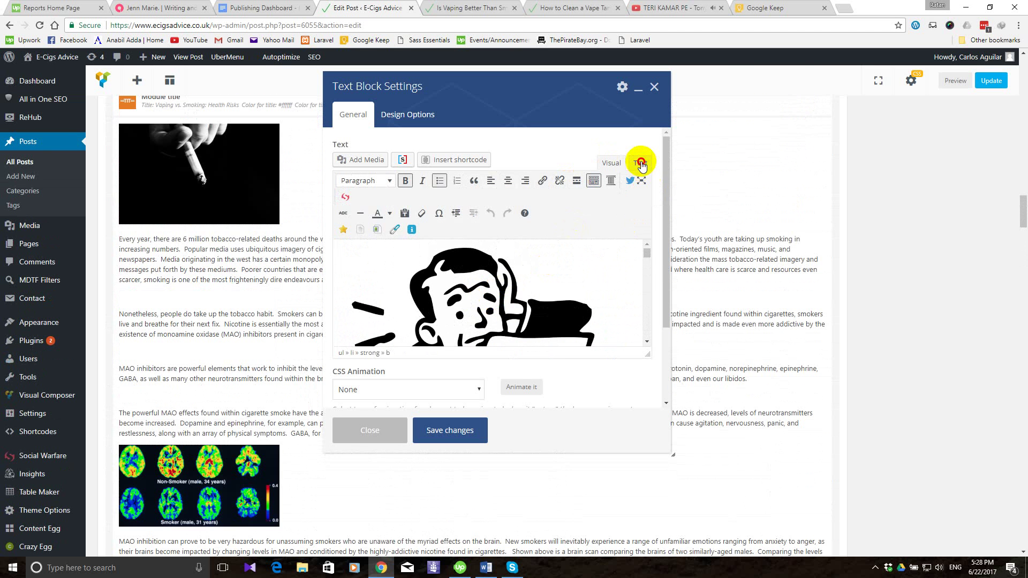
Check the width and height attributes of the illustration's image tag in the text block's HTML source.
left_click(640, 163)
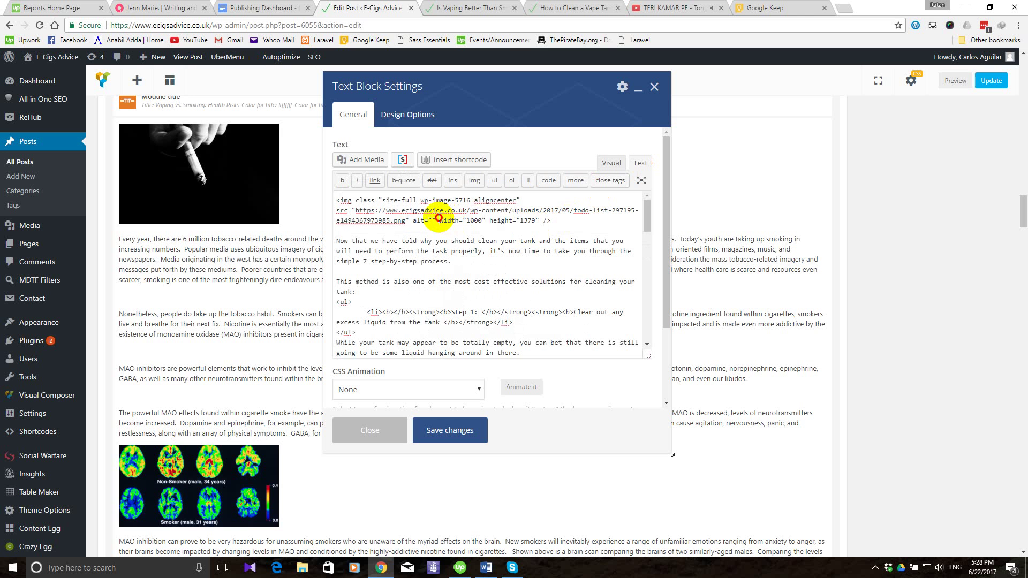
left_click_drag(440, 222, 537, 224)
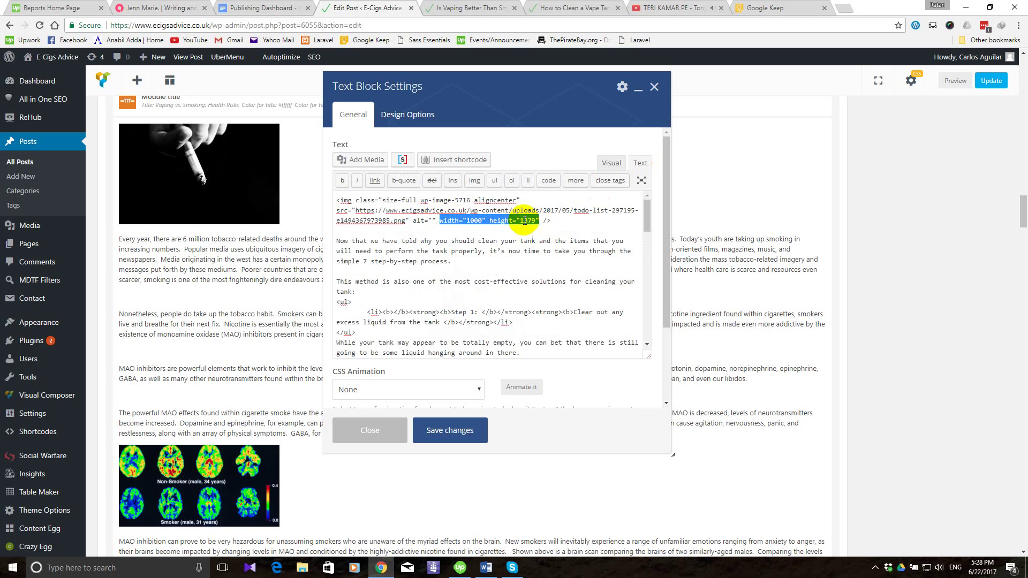
right_click(523, 219)
left_click(557, 240)
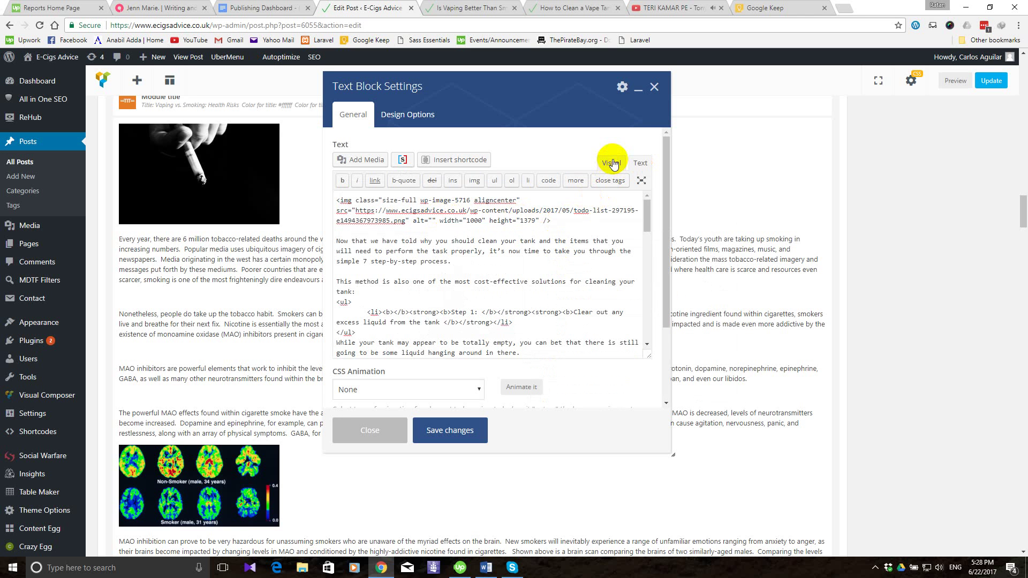
Clear all content from the text block, including the illustration and the tank-cleaning steps.
left_click(611, 164)
left_click(497, 294)
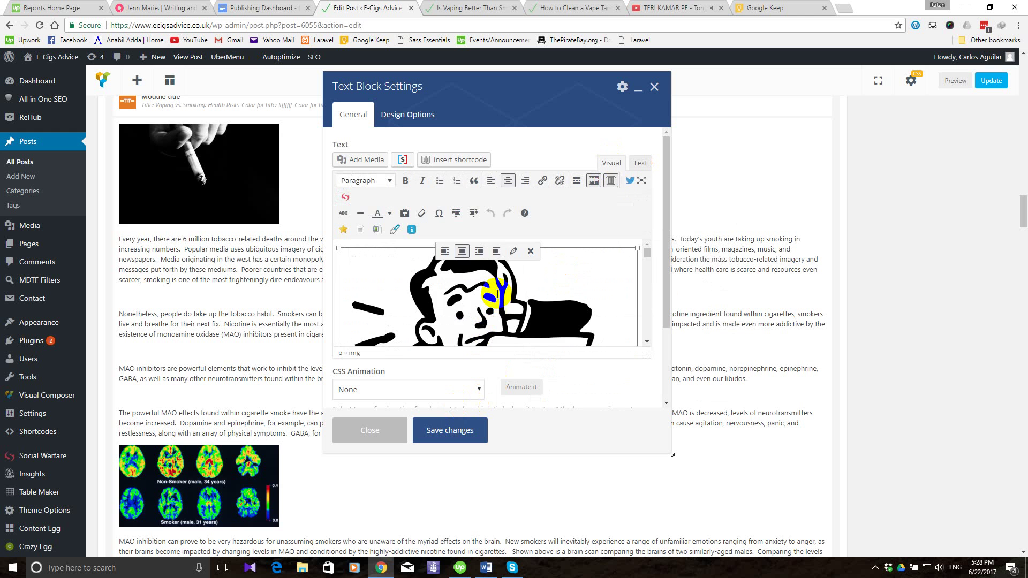
left_click(498, 294)
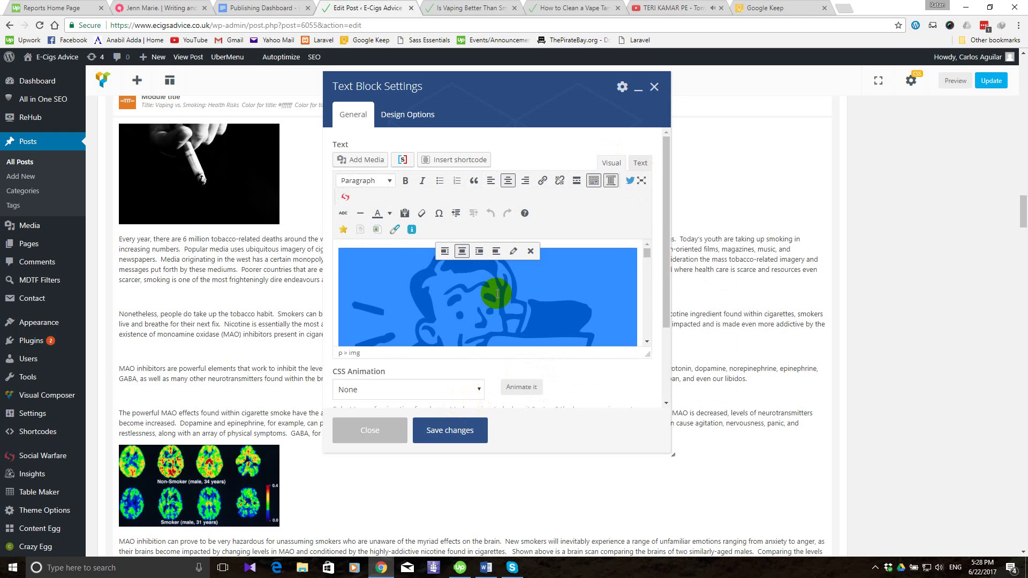
key("Delete")
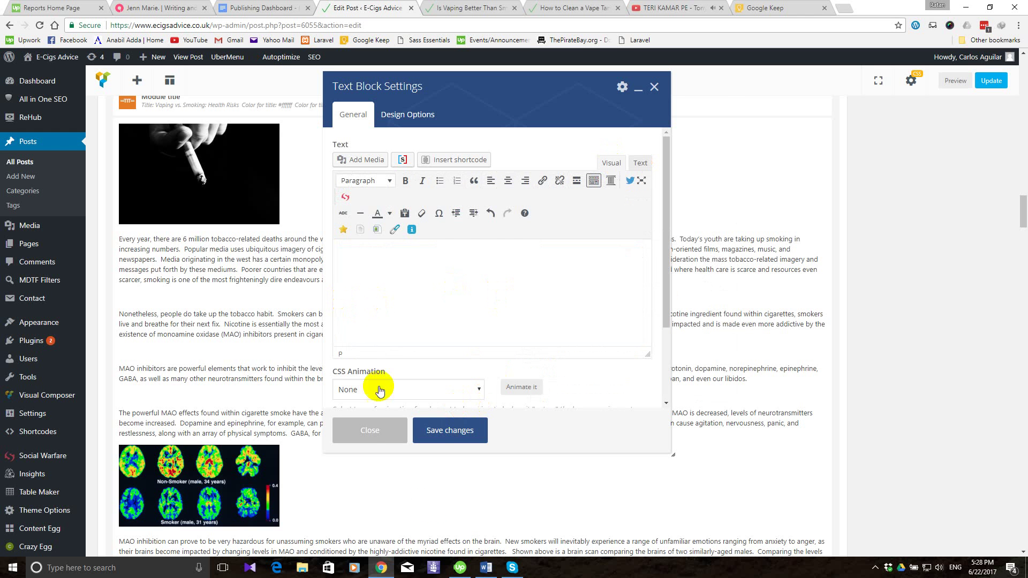
In the Word document, copy the text from "MAO inhibitors found in cigarette smoke" through the tar paragraph ending "throat and lung cancers.".
left_click(487, 567)
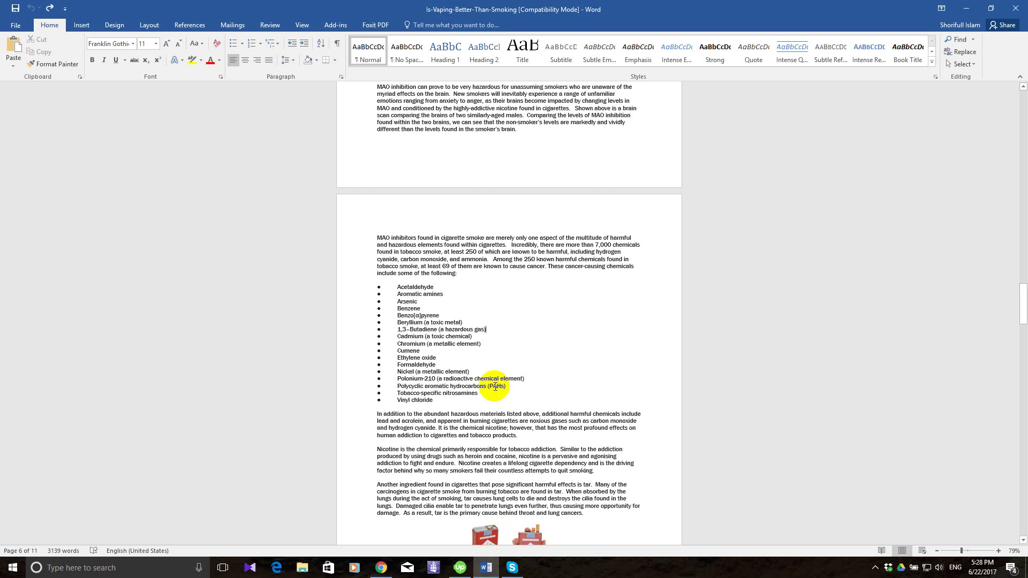
scroll(482, 401, "up", 2)
scroll(496, 386, "down", 3)
scroll(493, 389, "down", 2)
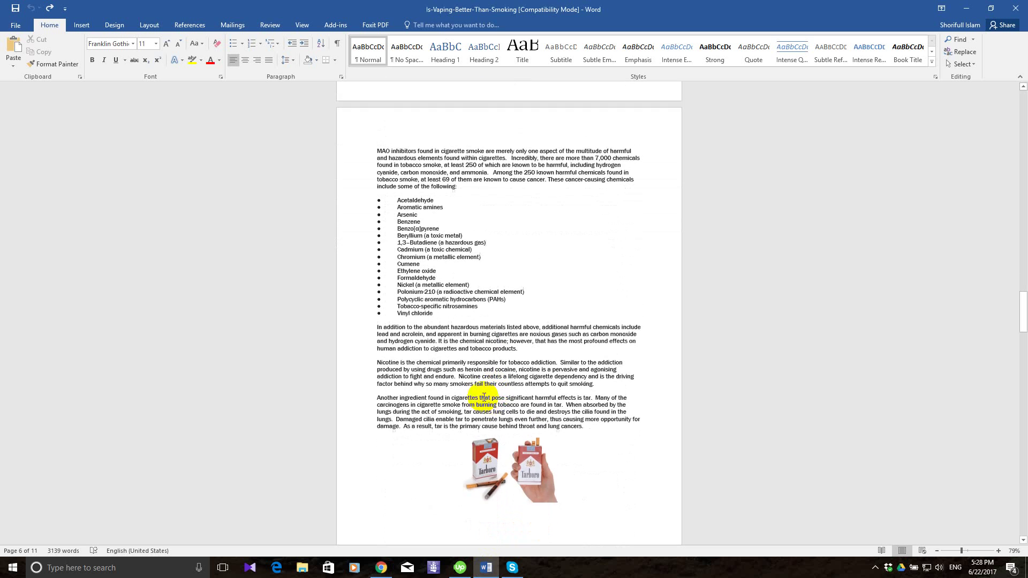
scroll(487, 393, "up", 2)
scroll(484, 398, "down", 2)
scroll(485, 398, "up", 5)
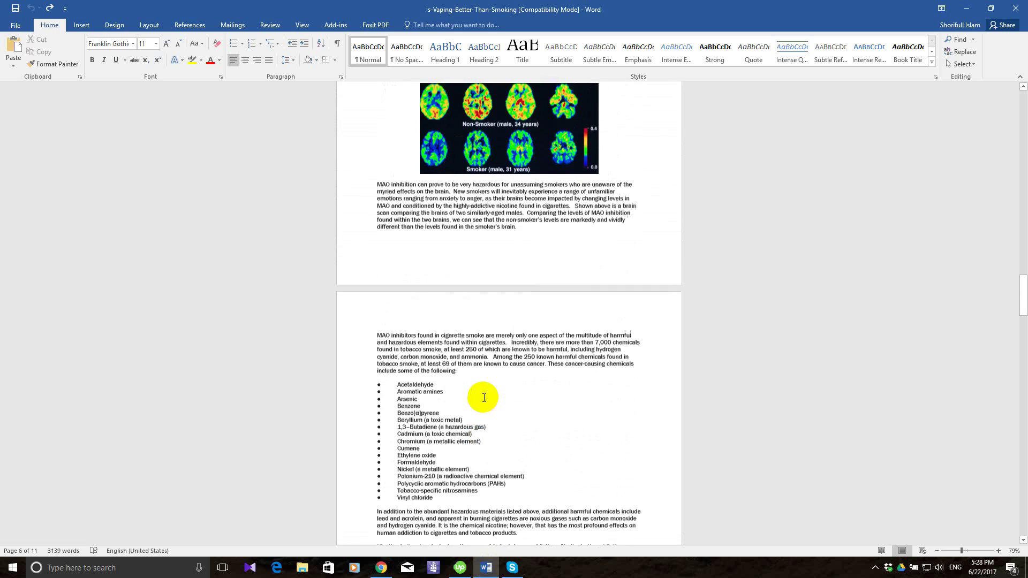
scroll(484, 398, "down", 3)
scroll(484, 397, "down", 3)
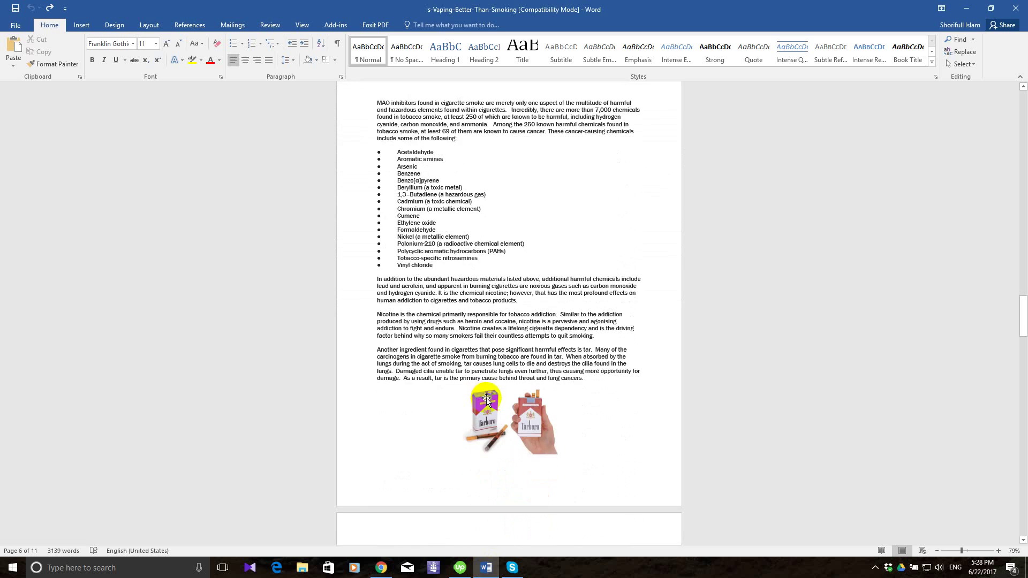
left_click_drag(587, 378, 409, 168)
scroll(399, 155, "up", 2)
right_click(421, 168)
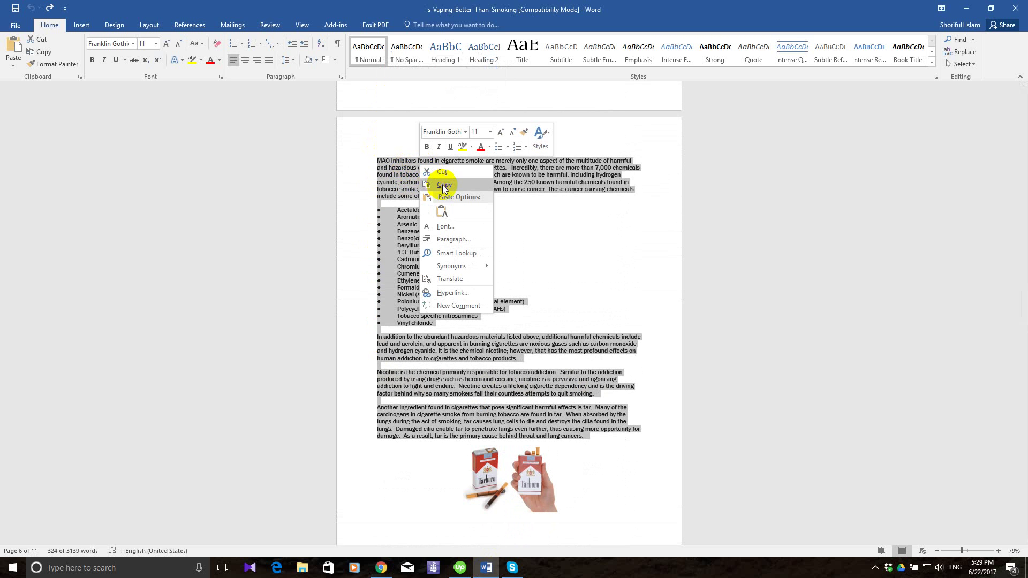
left_click(444, 196)
Back in the post editor, paste the copied section into the emptied text block and check its list and final paragraph.
left_click(378, 569)
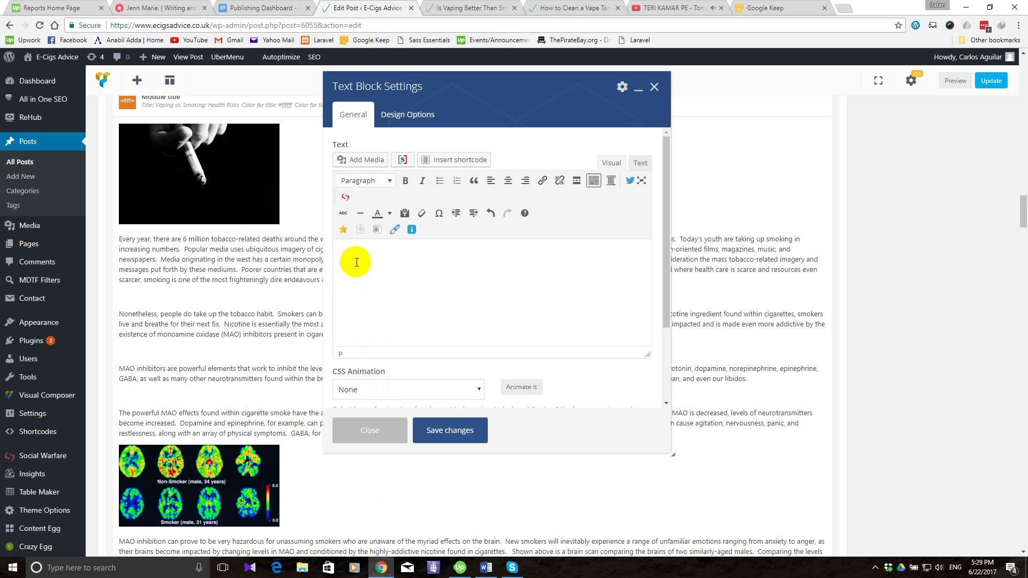
right_click(357, 261)
left_click(348, 257)
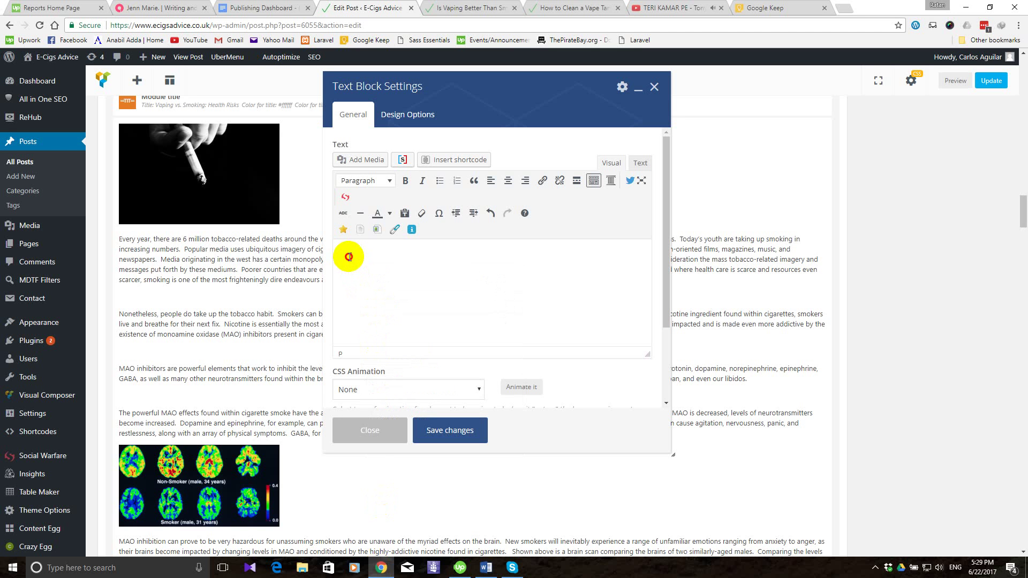
right_click(350, 258)
left_click(406, 287)
left_click(624, 41)
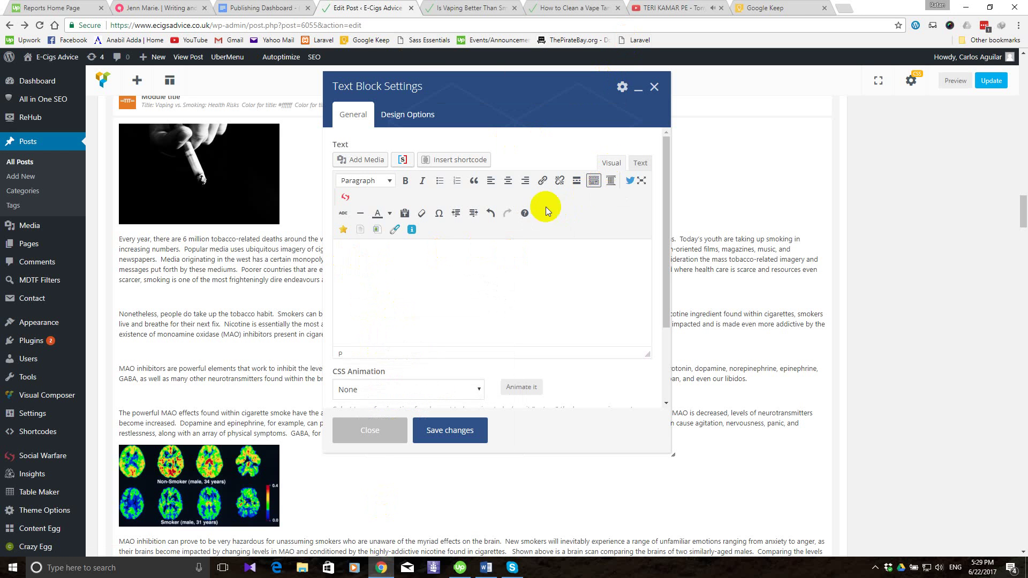
left_click(393, 264)
key("ctrl+v")
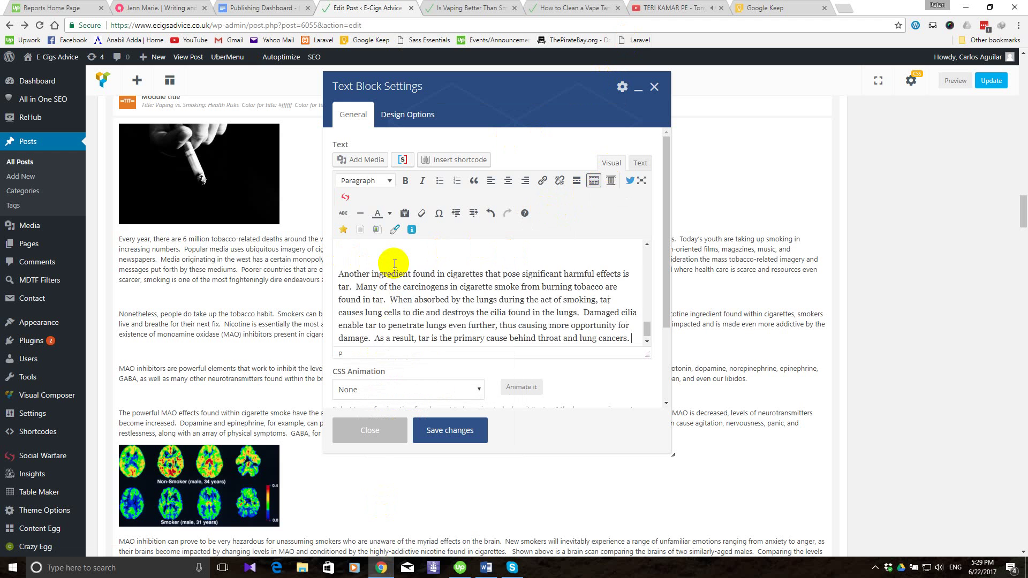
scroll(394, 263, "up", 10)
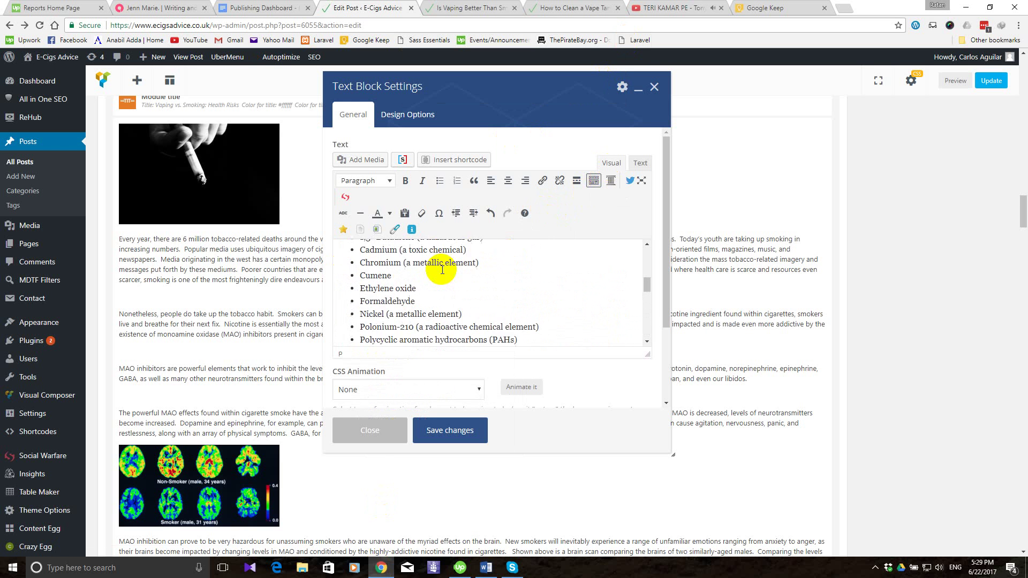
scroll(442, 270, "up", 5)
scroll(442, 270, "down", 10)
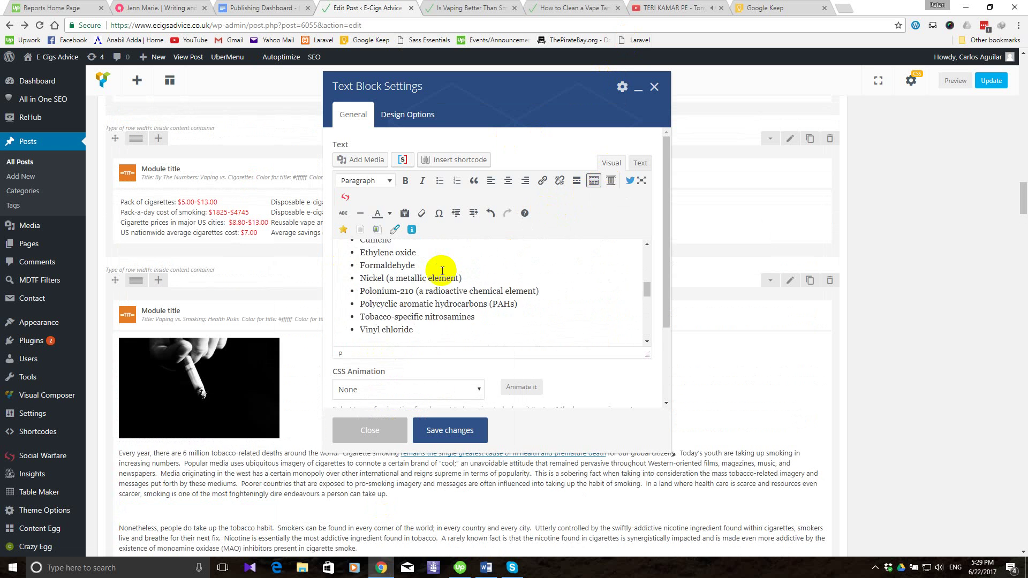
scroll(443, 270, "down", 1)
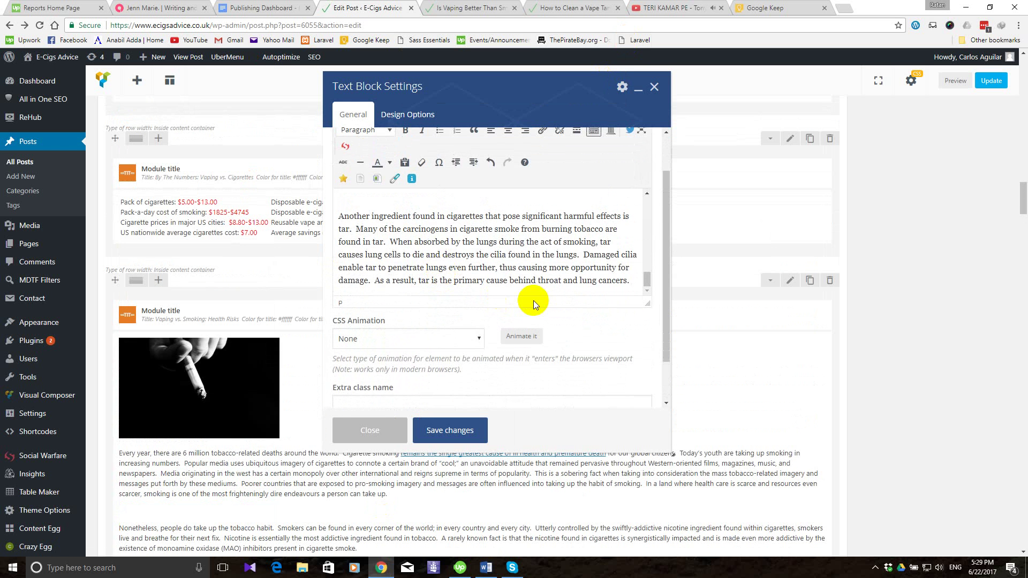
Add an empty line after the text block's tar paragraph and open the media library for inserting an image there.
left_click(487, 569)
key("ctrl+a")
left_click(487, 569)
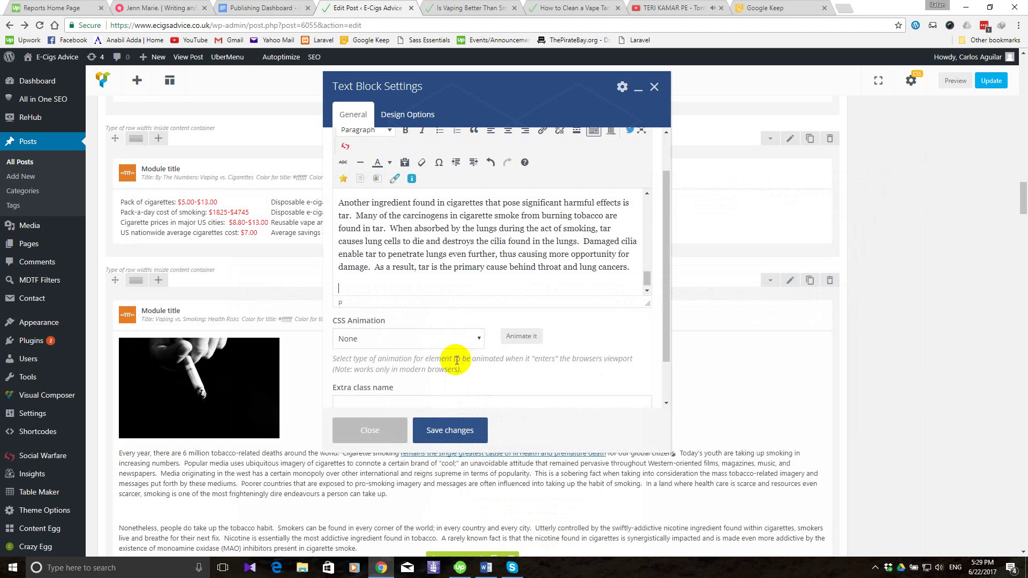
scroll(429, 170, "up", 5)
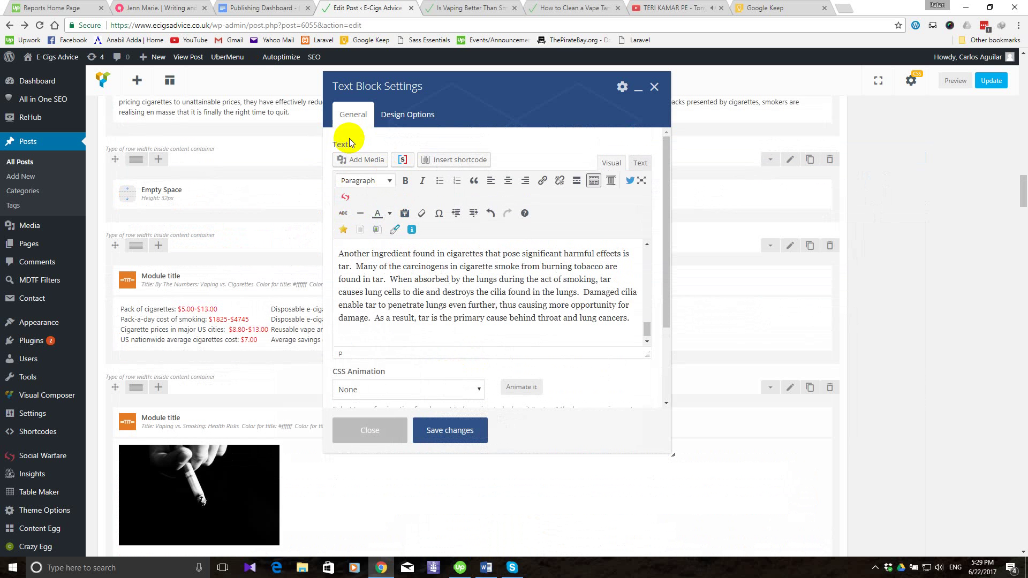
left_click(362, 160)
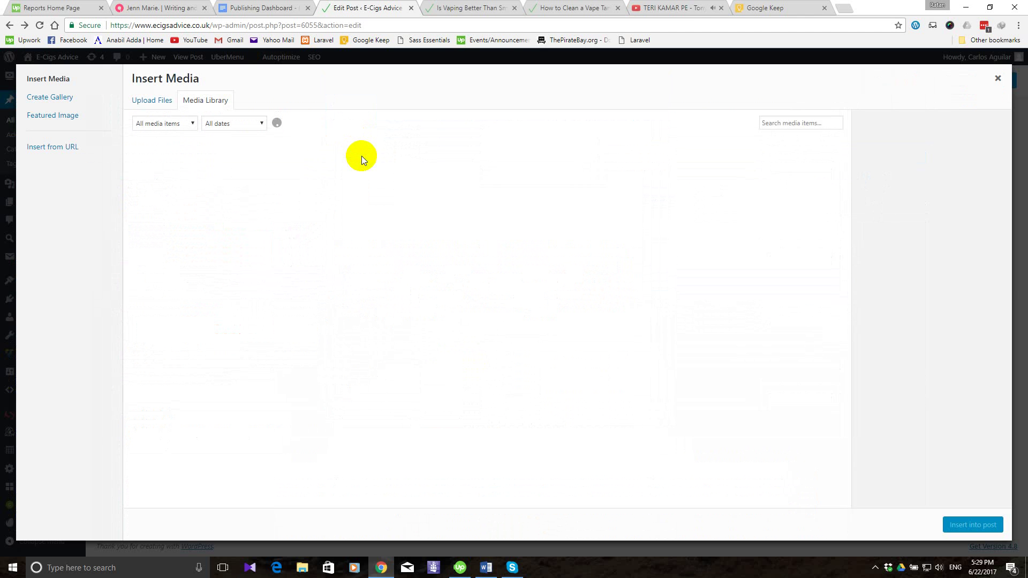
left_click(678, 6)
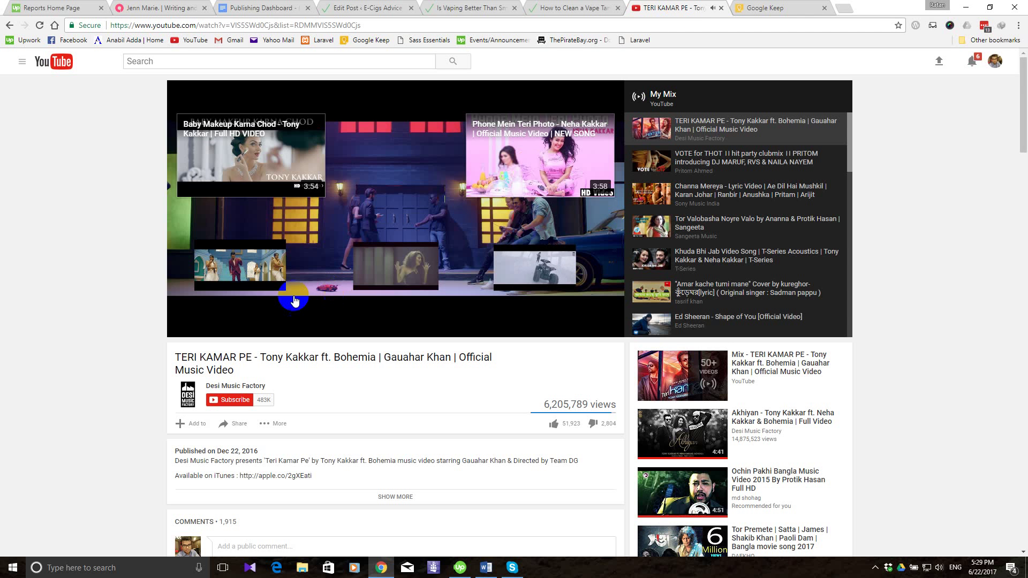
left_click(178, 318)
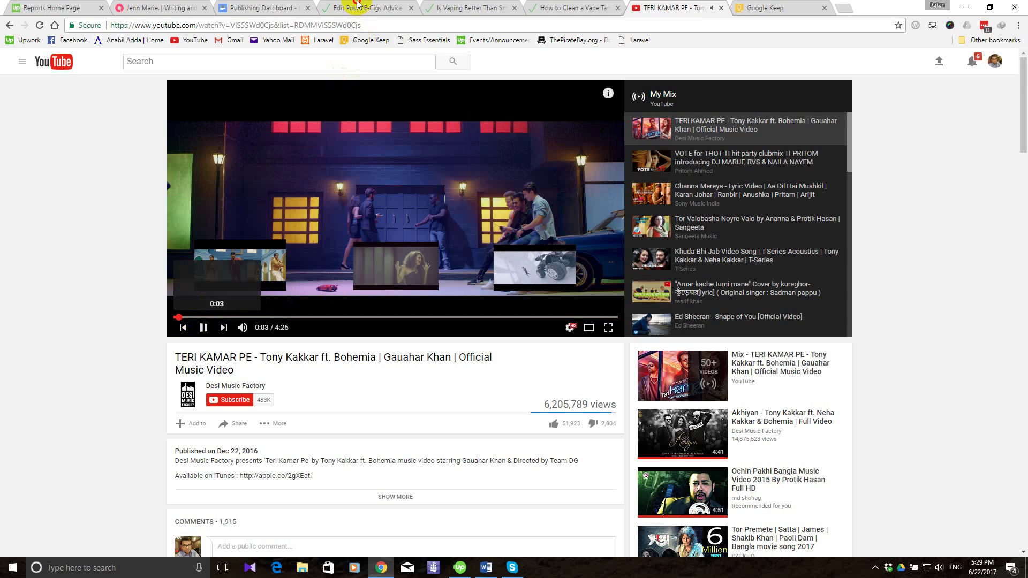
left_click(357, 7)
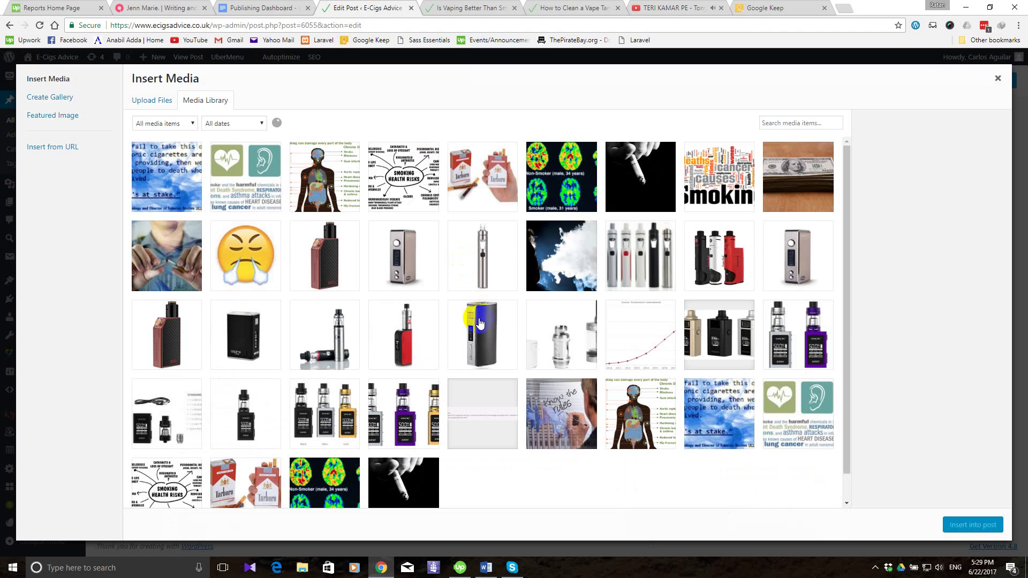
Insert Taboro.jpg from the media library at the end of the text block and centre it.
left_click(496, 185)
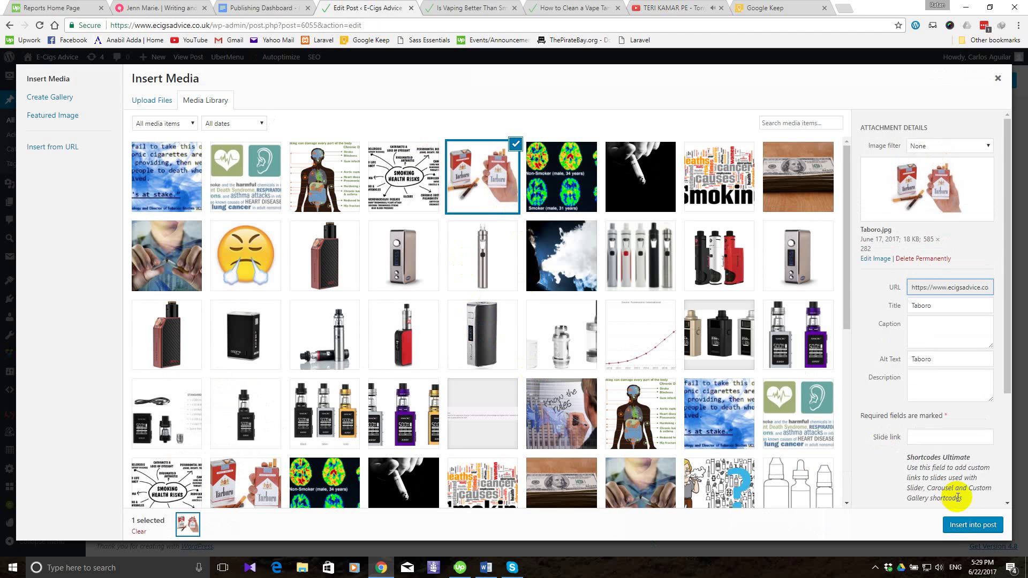
left_click(961, 529)
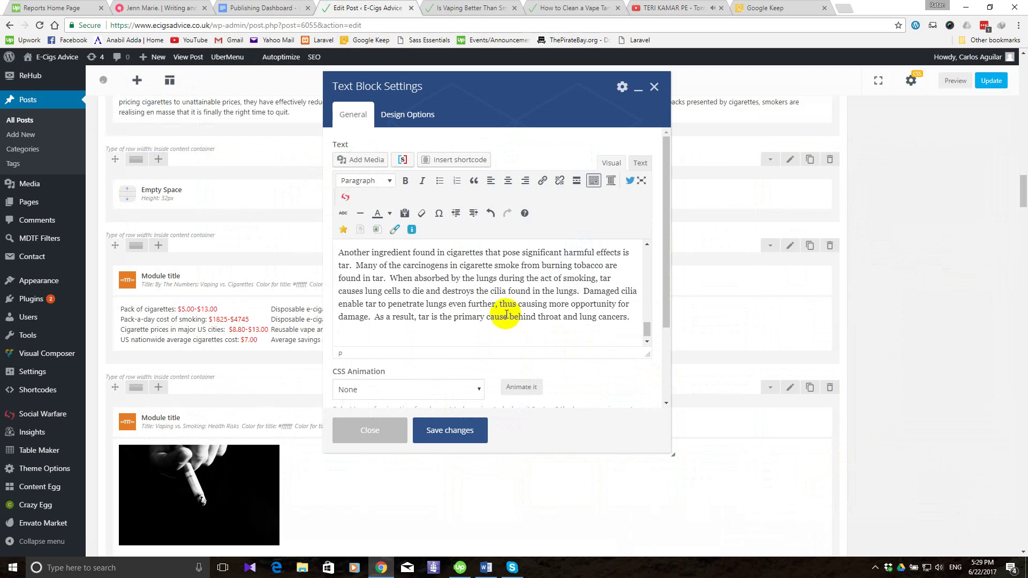
scroll(506, 315, "down", 1)
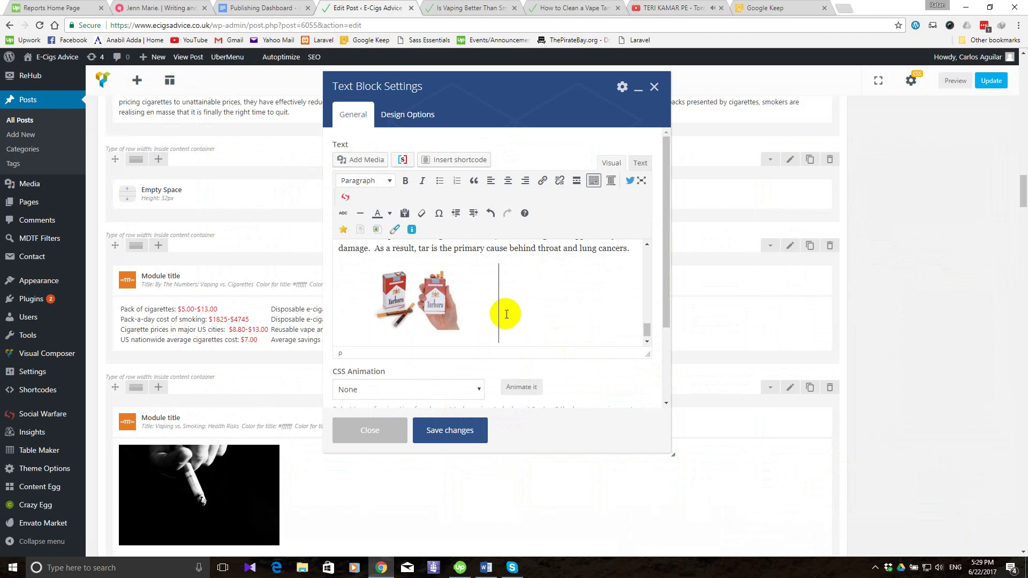
left_click(442, 294)
left_click(509, 180)
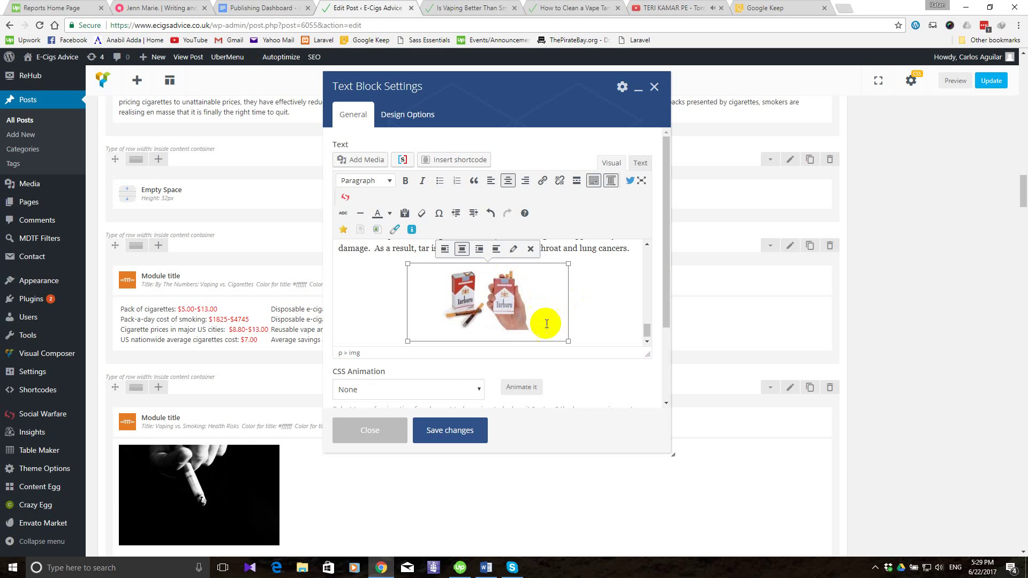
Enlarge the cigarette-pack image to about 331 by 160 pixels.
left_click_drag(568, 341, 582, 355)
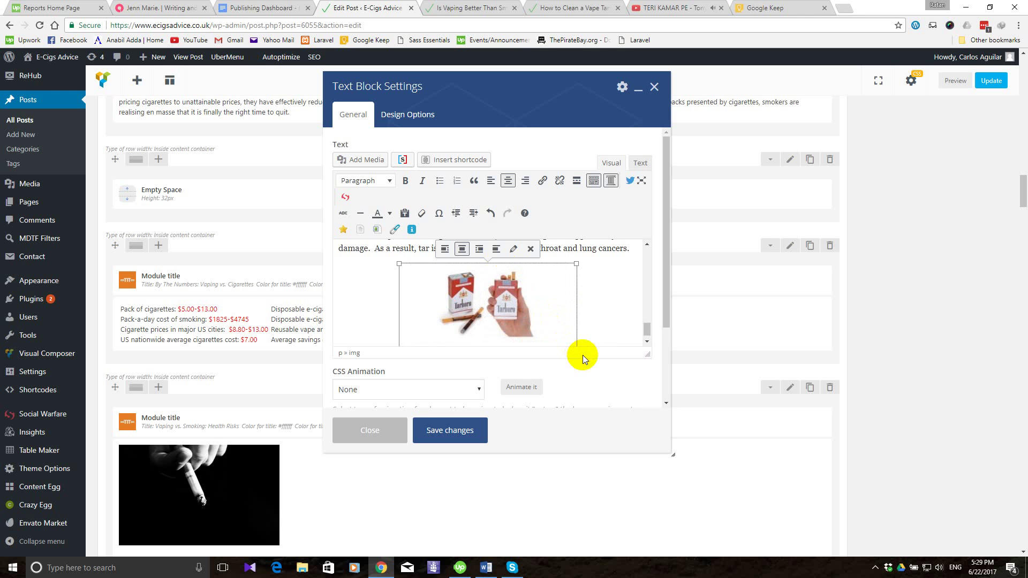
left_click(597, 312)
scroll(594, 315, "up", 3)
scroll(595, 315, "down", 3)
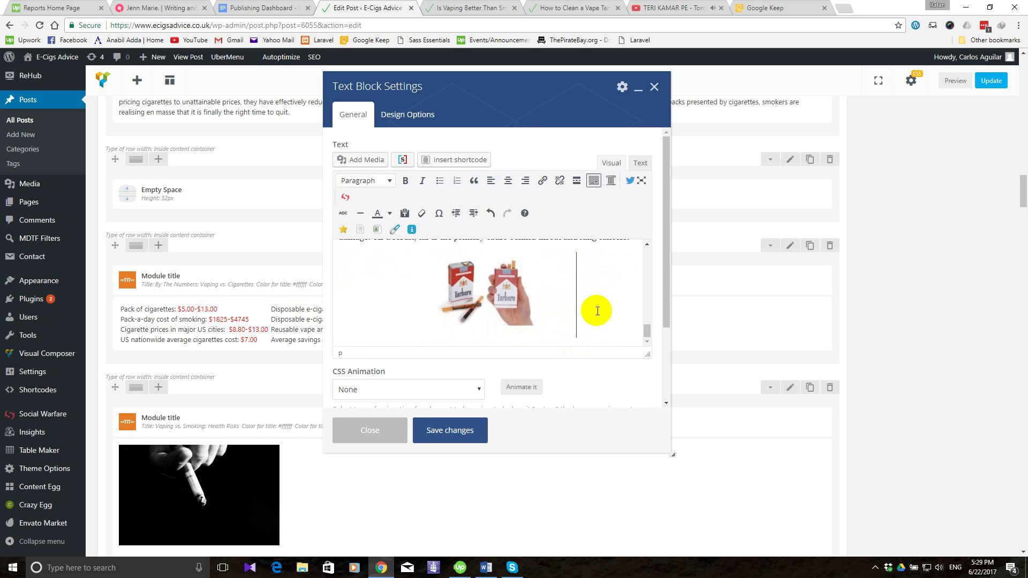
Show the text block's HTML source and locate the Taboro image tag at its end.
left_click(513, 309)
left_click(640, 163)
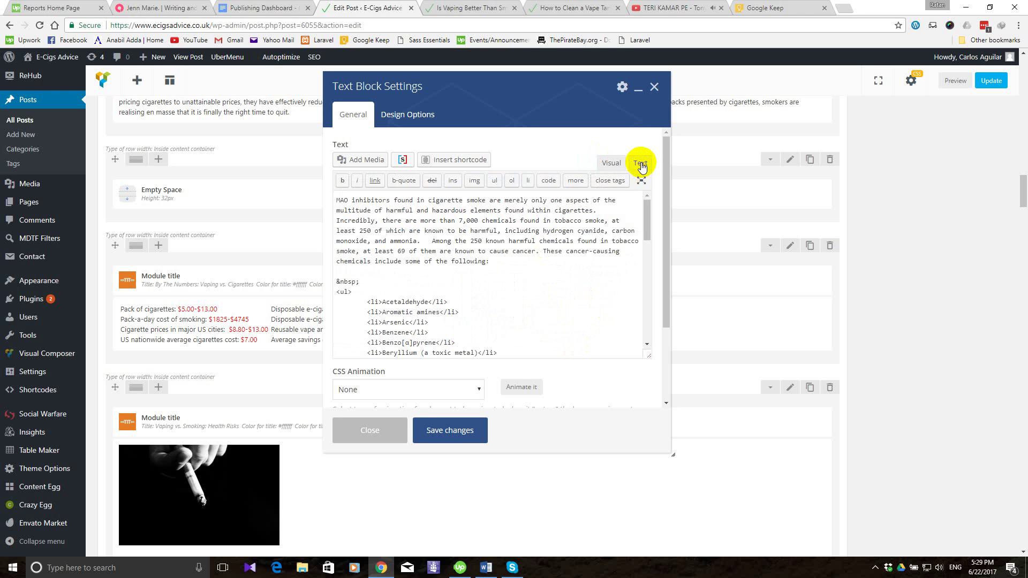
scroll(567, 308, "down", 5)
scroll(566, 308, "down", 6)
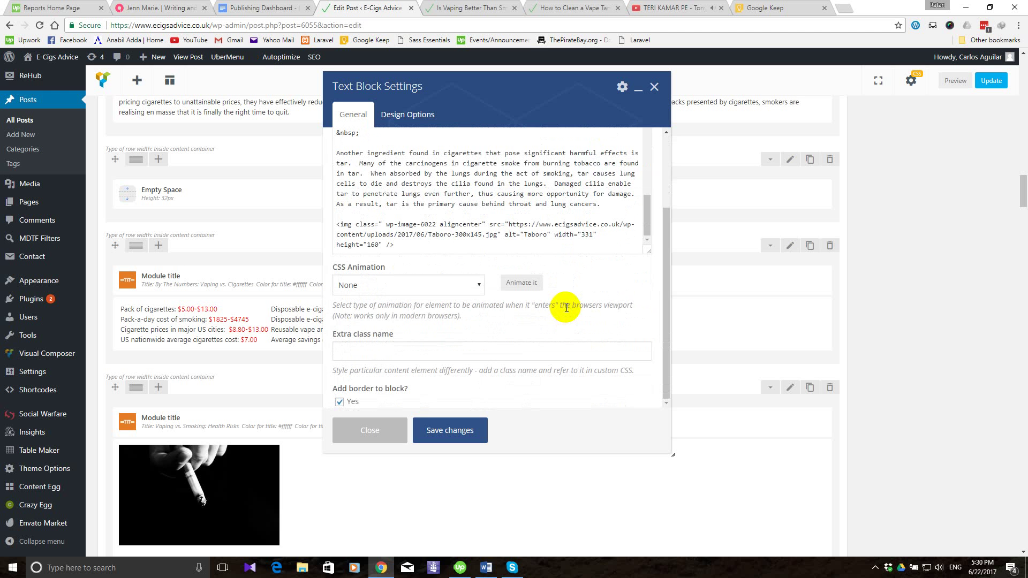
scroll(545, 265, "up", 2)
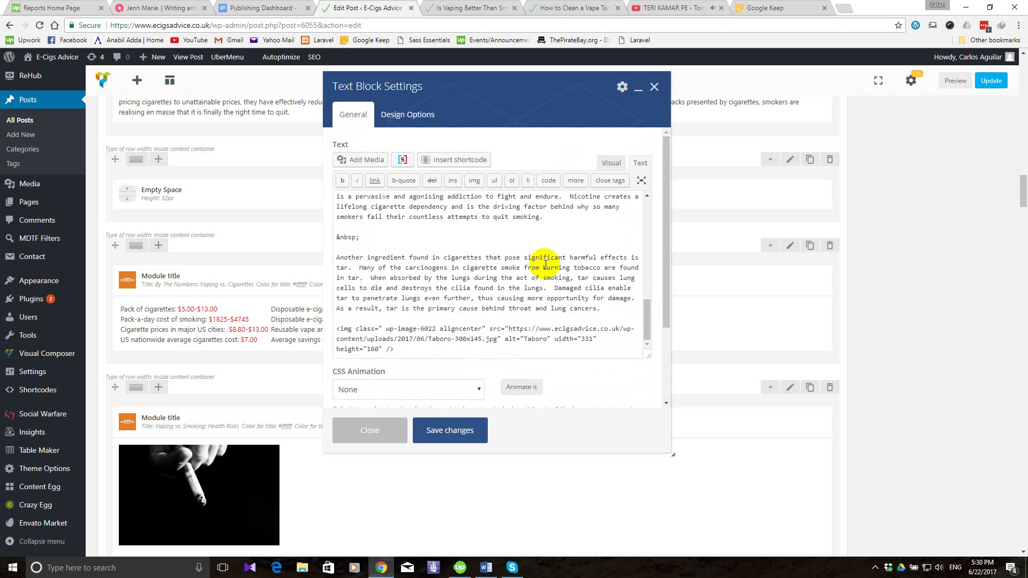
scroll(548, 257, "down", 2)
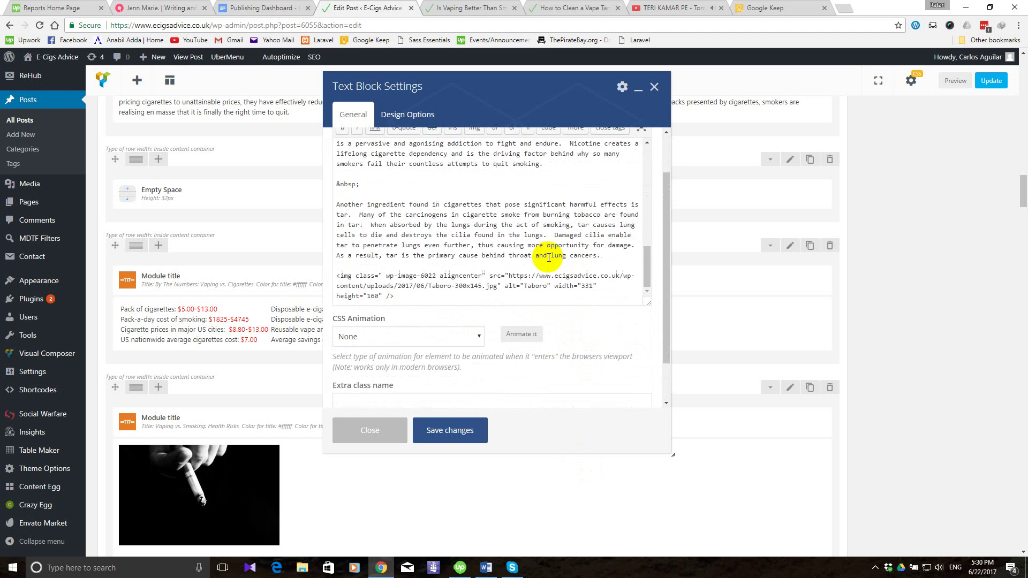
scroll(548, 257, "up", 3)
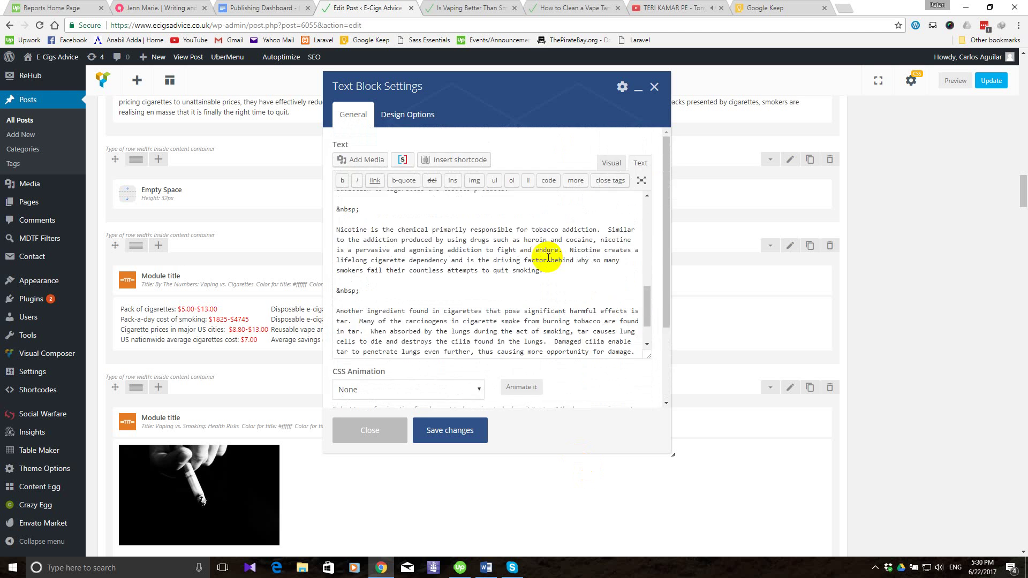
Check the original dimensions of Taboro.jpg in the media library.
left_click(375, 161)
left_click(506, 185)
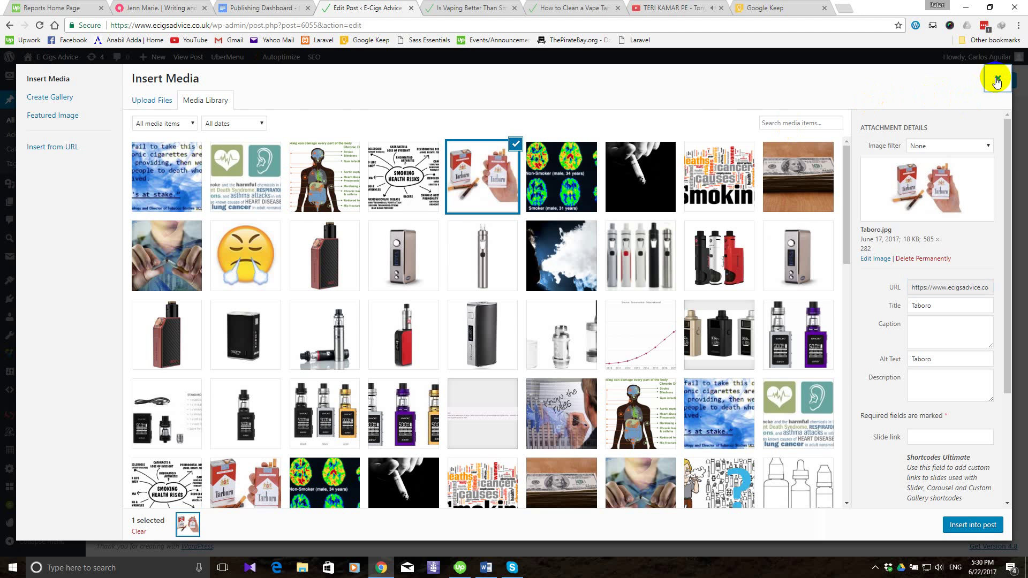
left_click(997, 81)
Set the Taboro image tag's width to 585 and height to 282 in the HTML source.
scroll(576, 282, "down", 5)
scroll(576, 282, "down", 1)
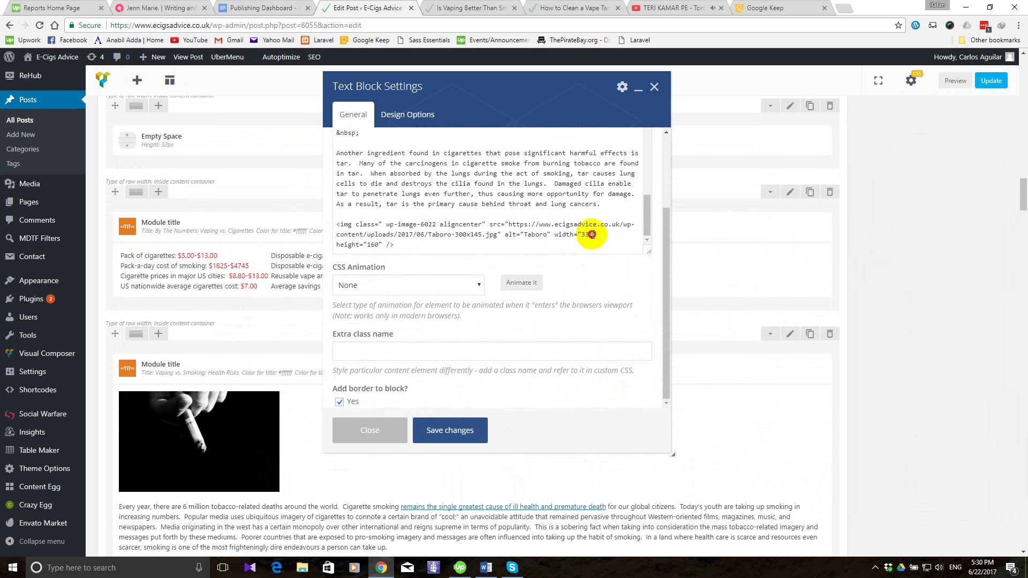
left_click_drag(592, 234, 587, 234)
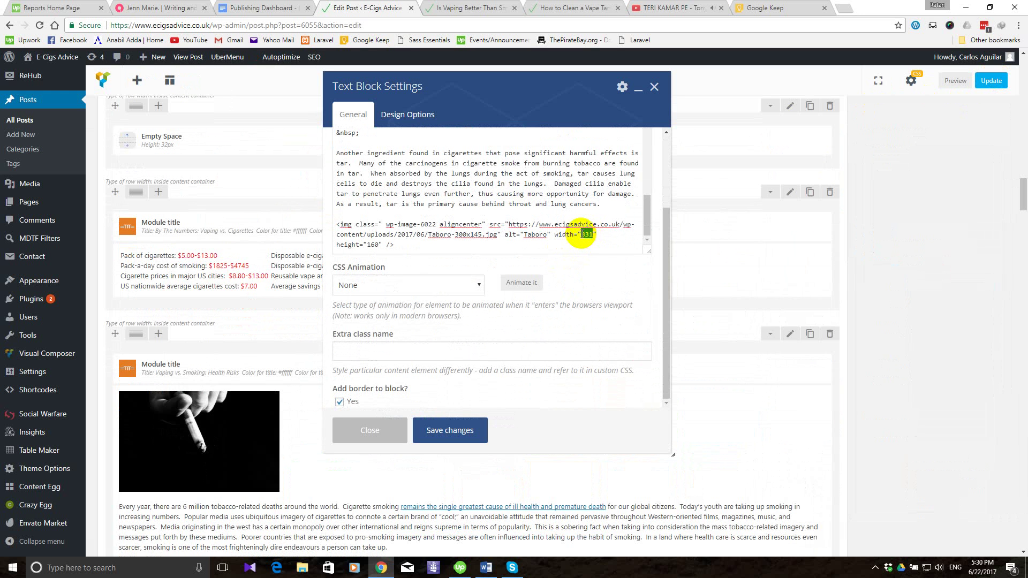
type("285")
double_click(371, 245)
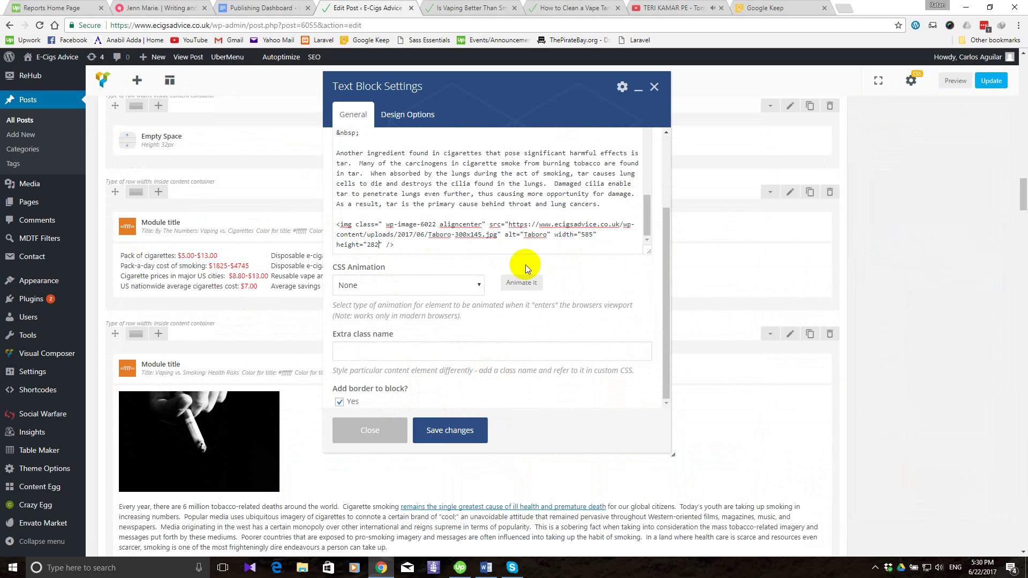
Return the text block to the visual editor, review its content and save the changes.
scroll(639, 167, "up", 10)
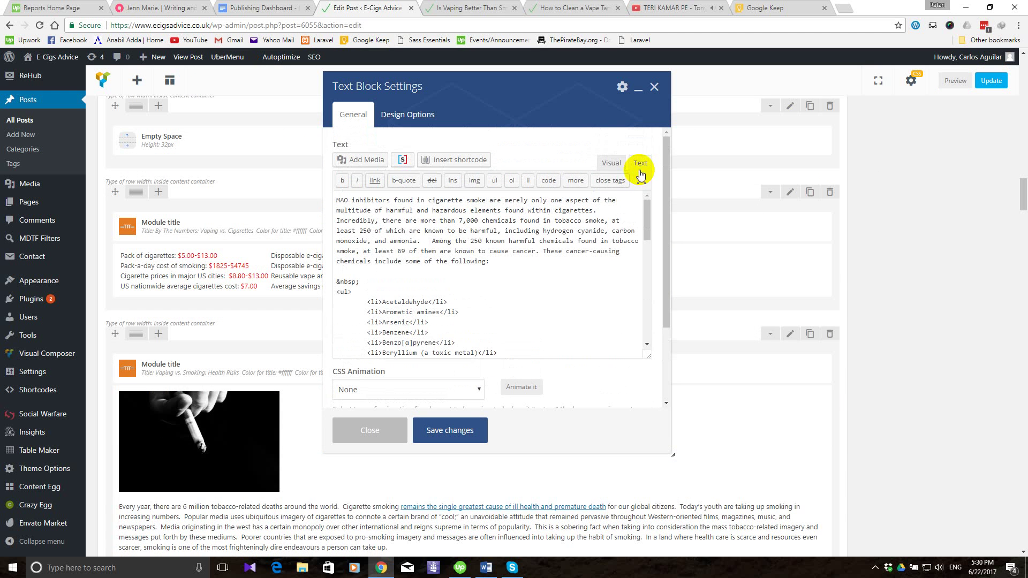
left_click(617, 162)
scroll(594, 279, "up", 8)
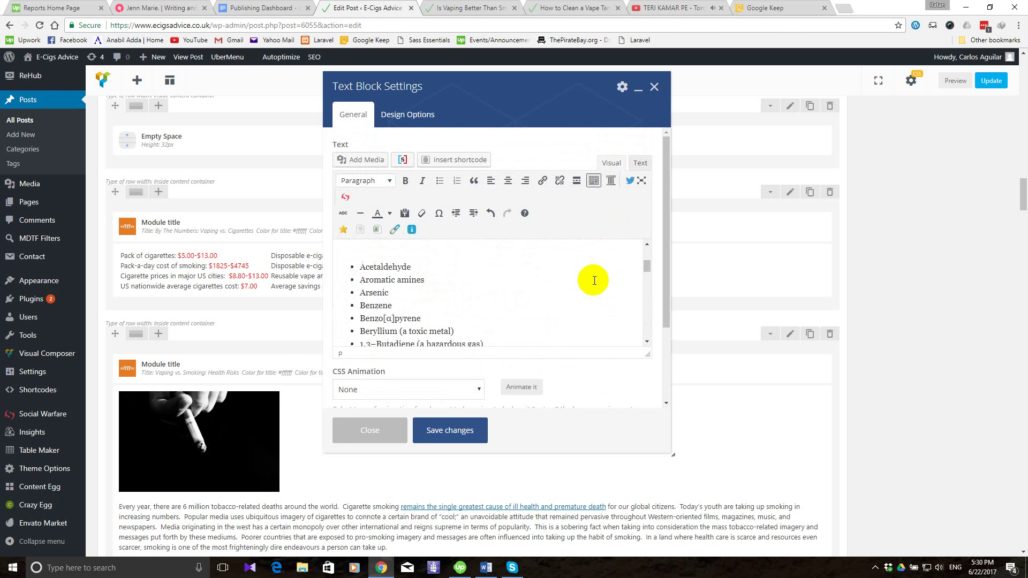
scroll(593, 281, "down", 10)
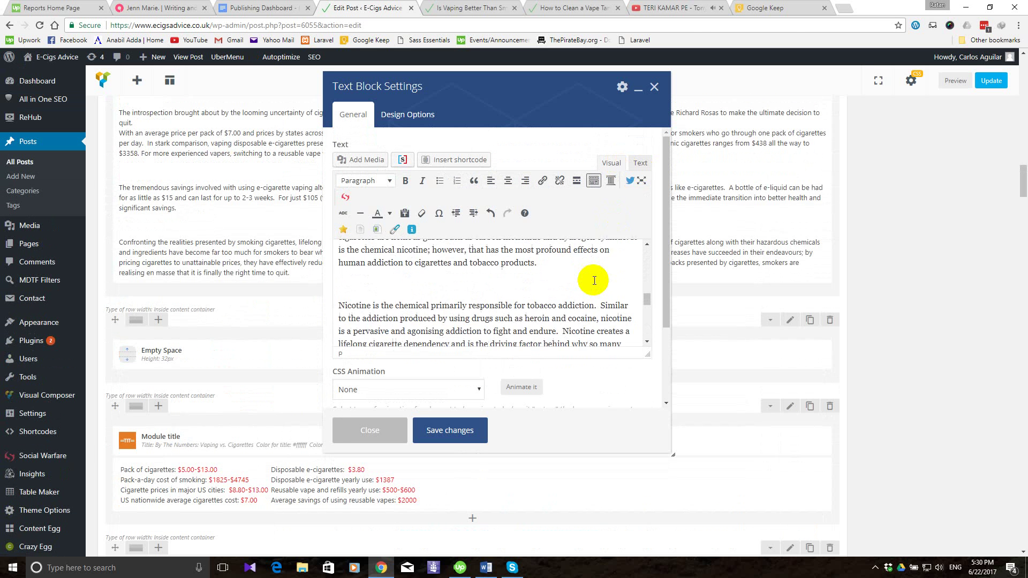
left_click(459, 432)
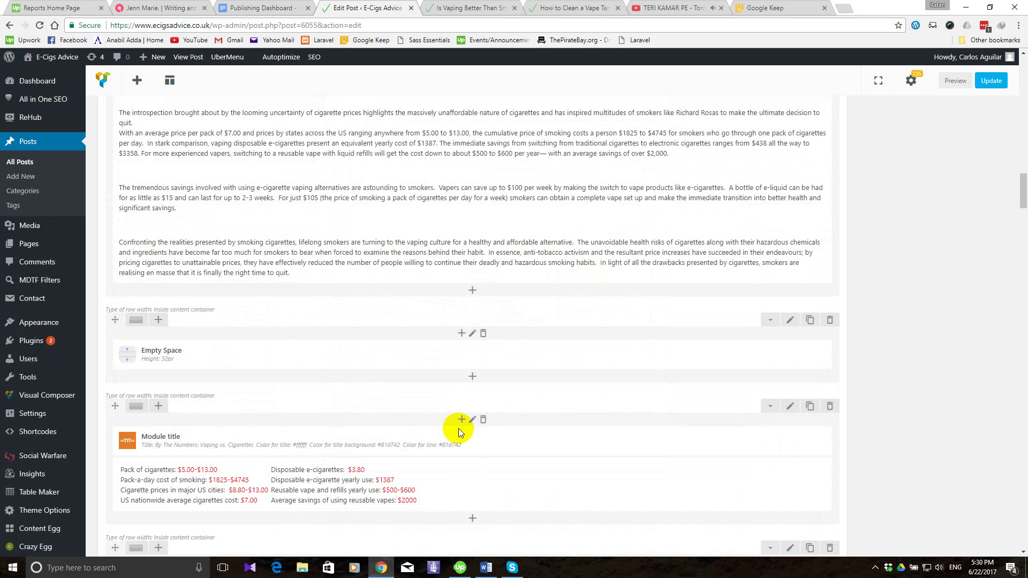
In the text block starting with the smoking photo, add width 500 and height 300 to the smoking-kills image tag and return to the visual editor.
scroll(458, 428, "down", 10)
scroll(458, 429, "down", 10)
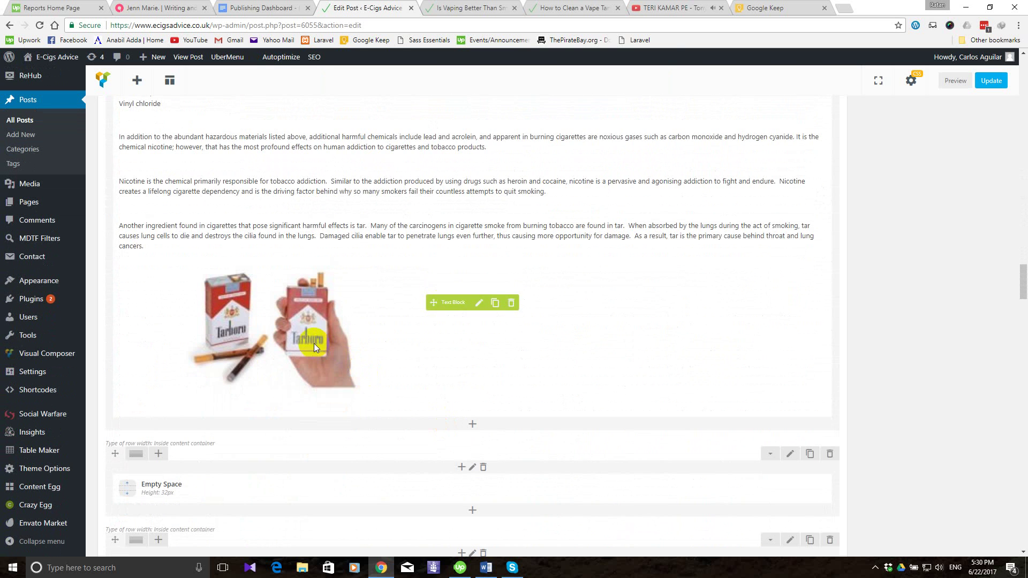
scroll(343, 337, "up", 12)
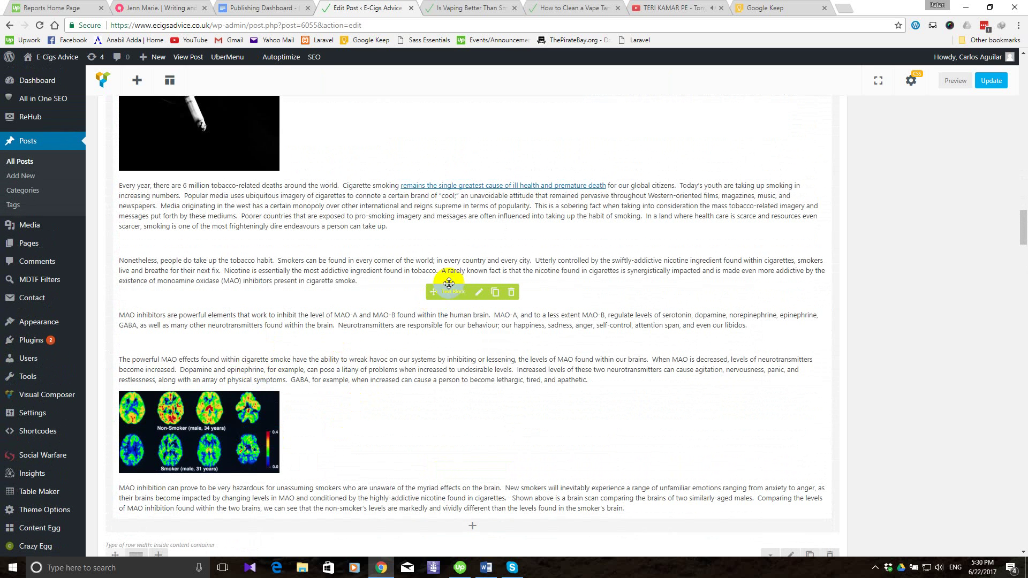
left_click(484, 293)
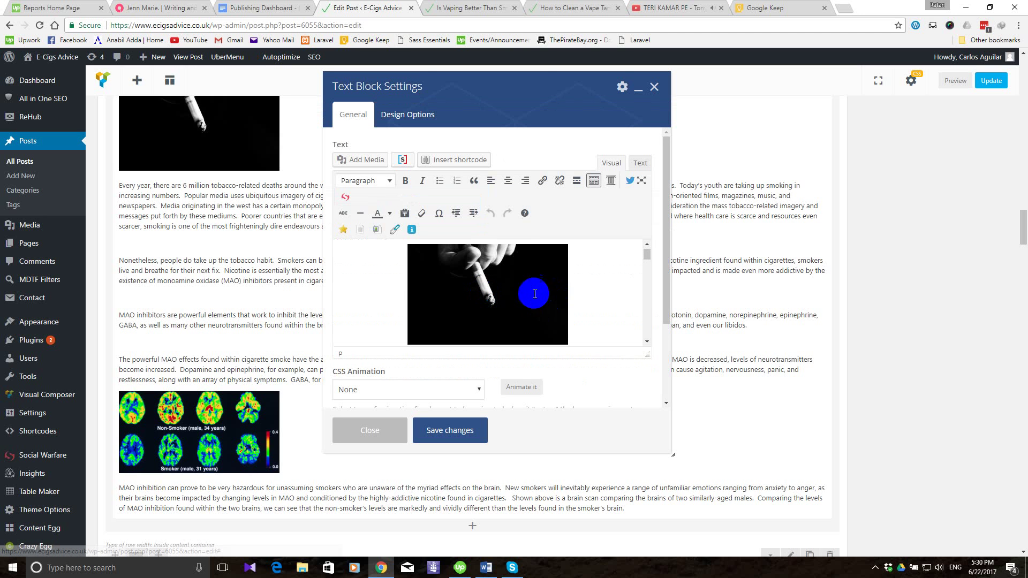
scroll(510, 288, "up", 1)
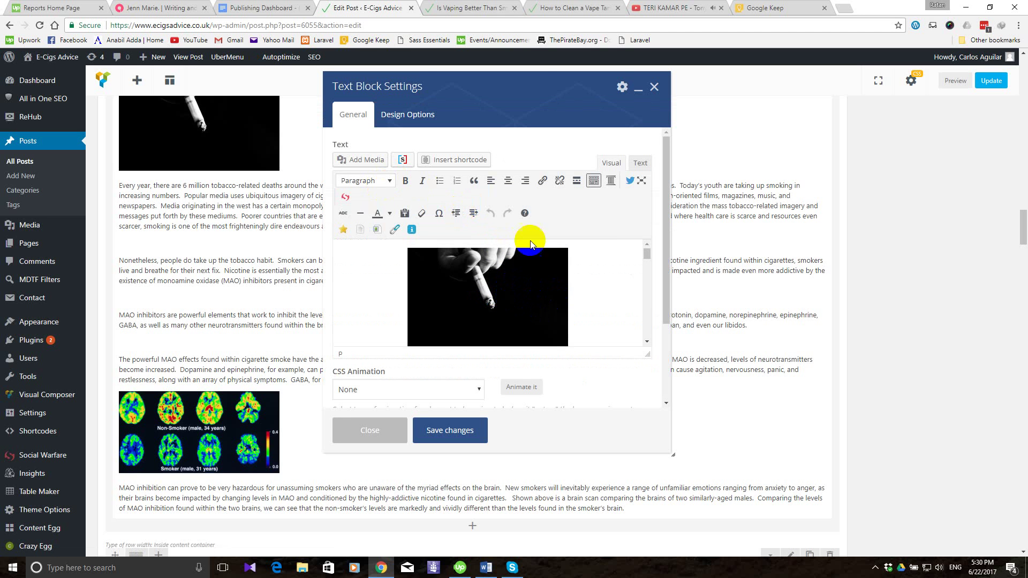
left_click(648, 166)
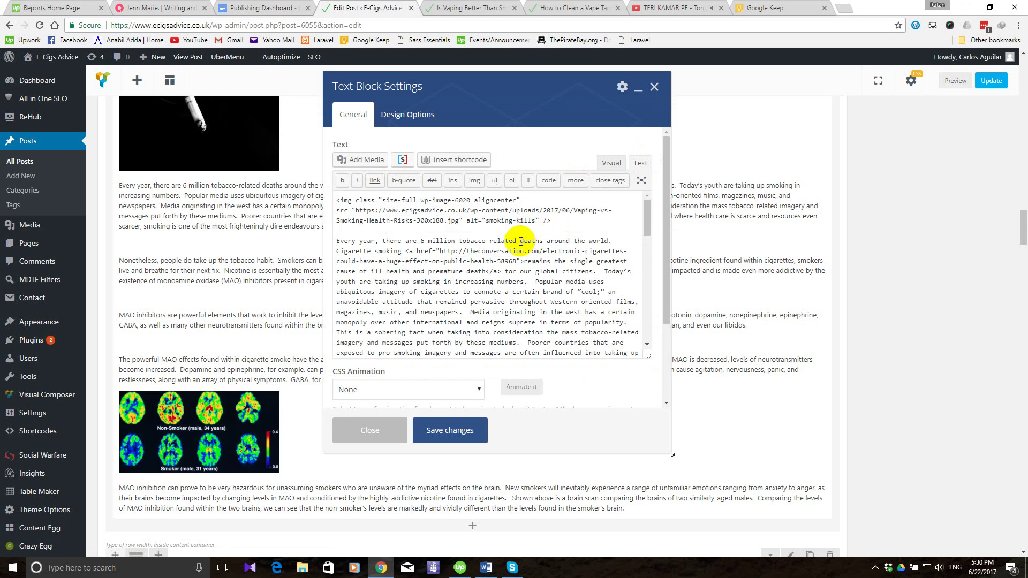
left_click(540, 220)
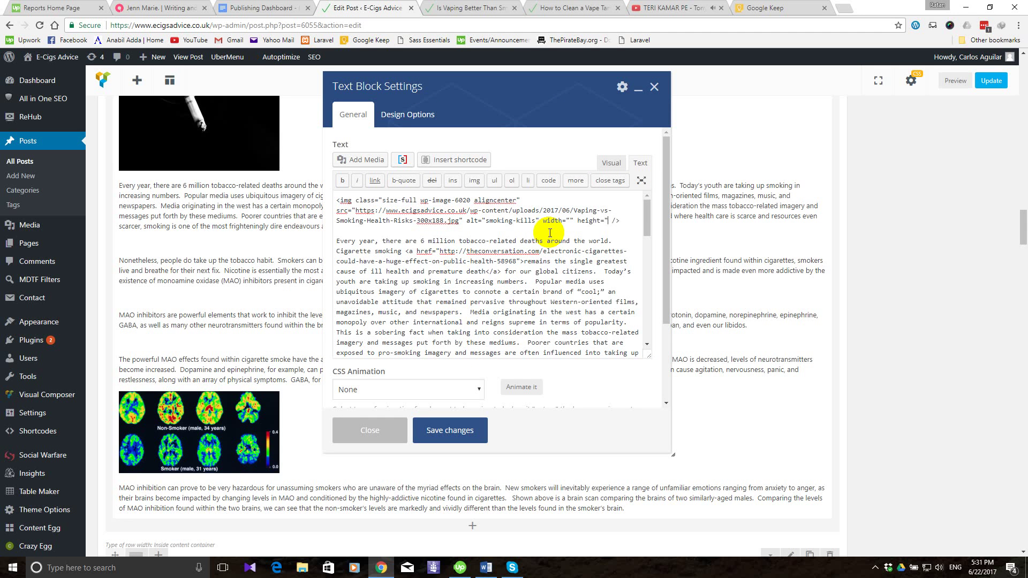
left_click(566, 219)
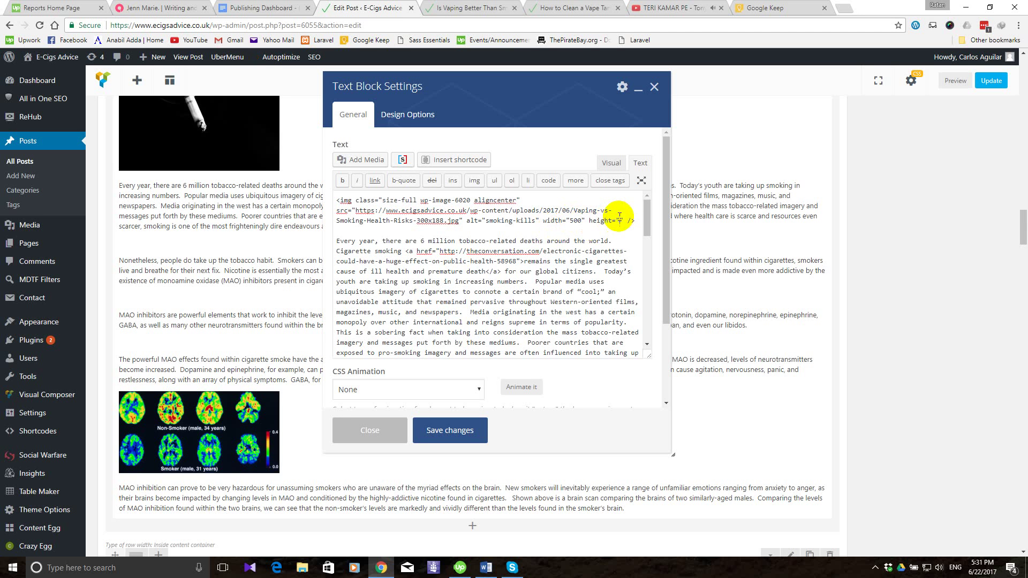
type("300")
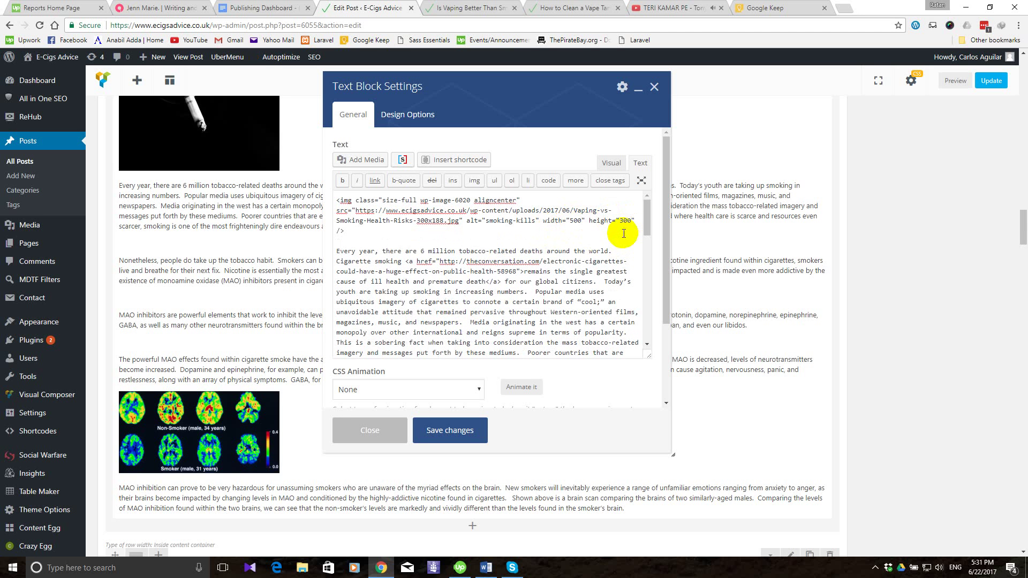
left_click(612, 163)
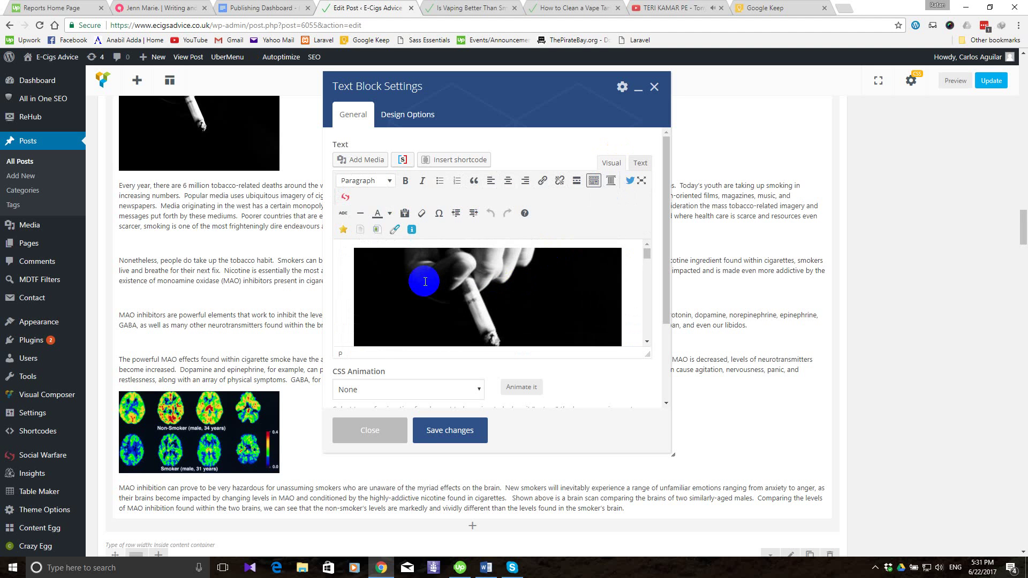
Check the original dimensions of Vaping-vs-Smoking-Health-Risks.jpg in the media library and compare them with the image tag in the HTML source.
left_click(364, 161)
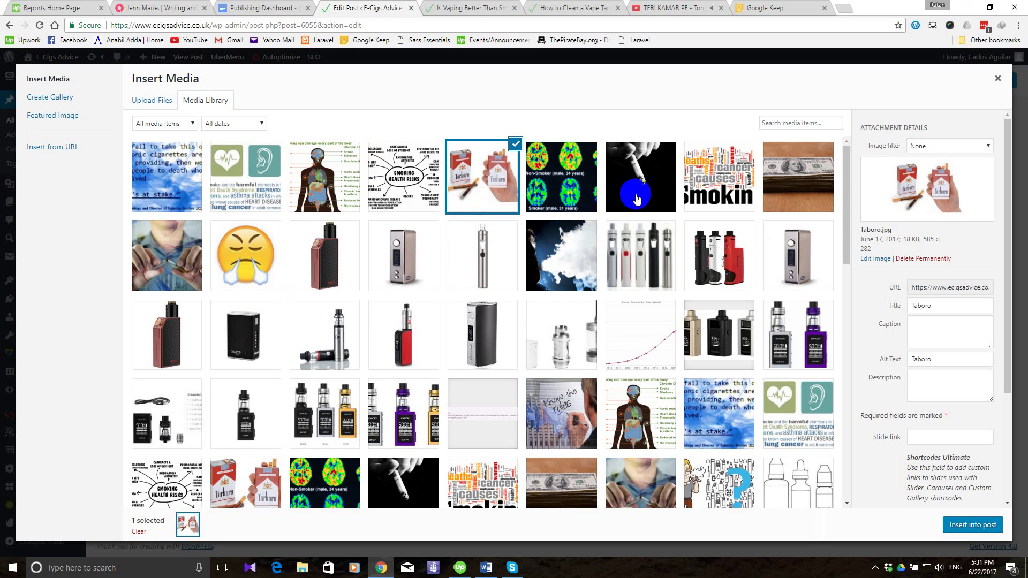
left_click(645, 182)
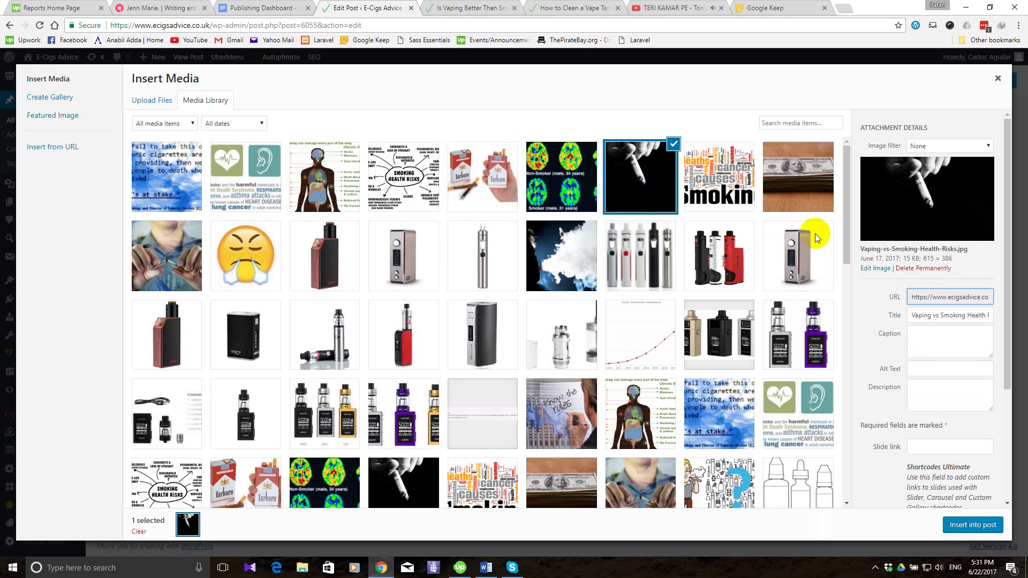
left_click(998, 80)
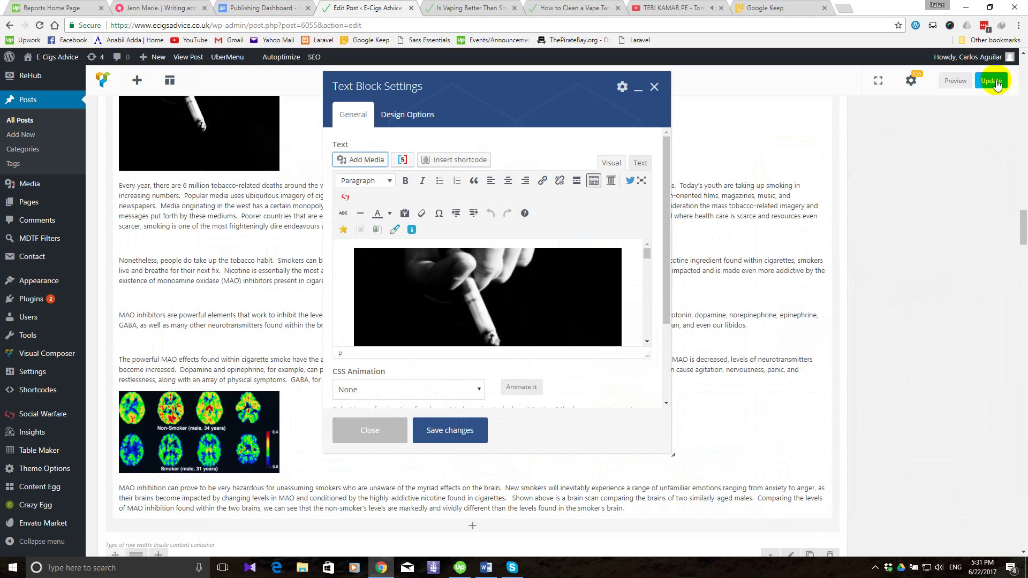
left_click(641, 163)
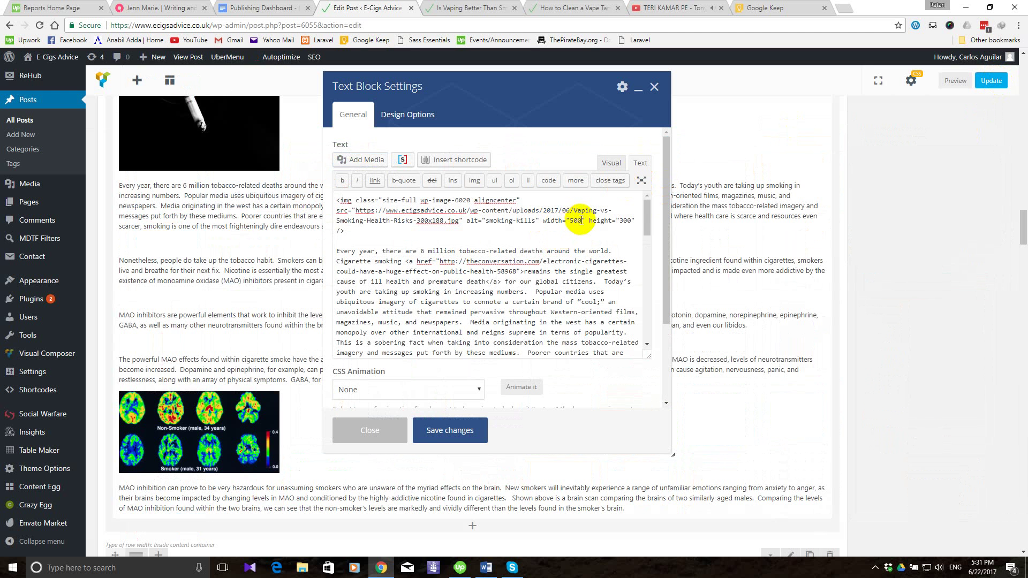
left_click(373, 163)
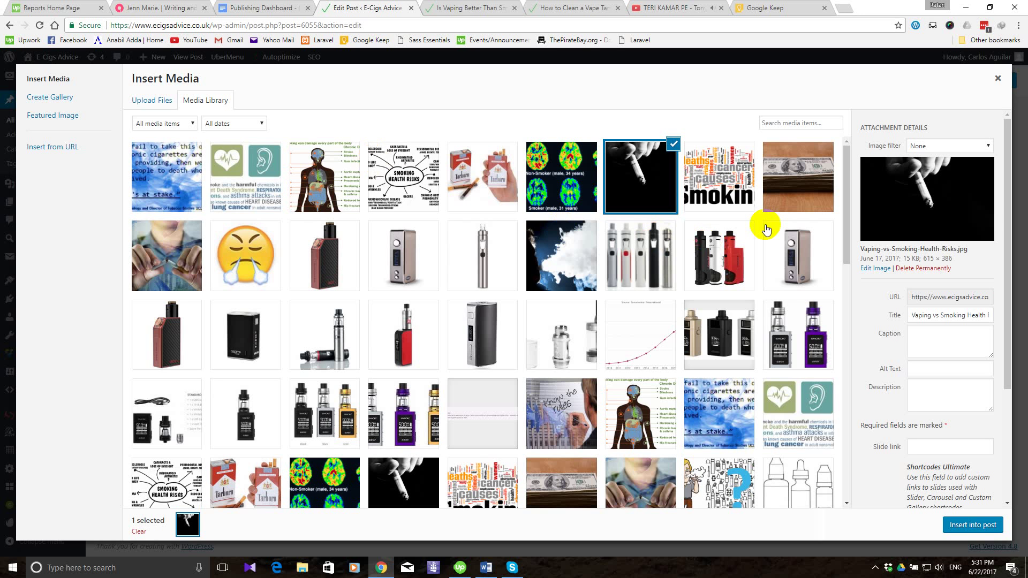
left_click(998, 79)
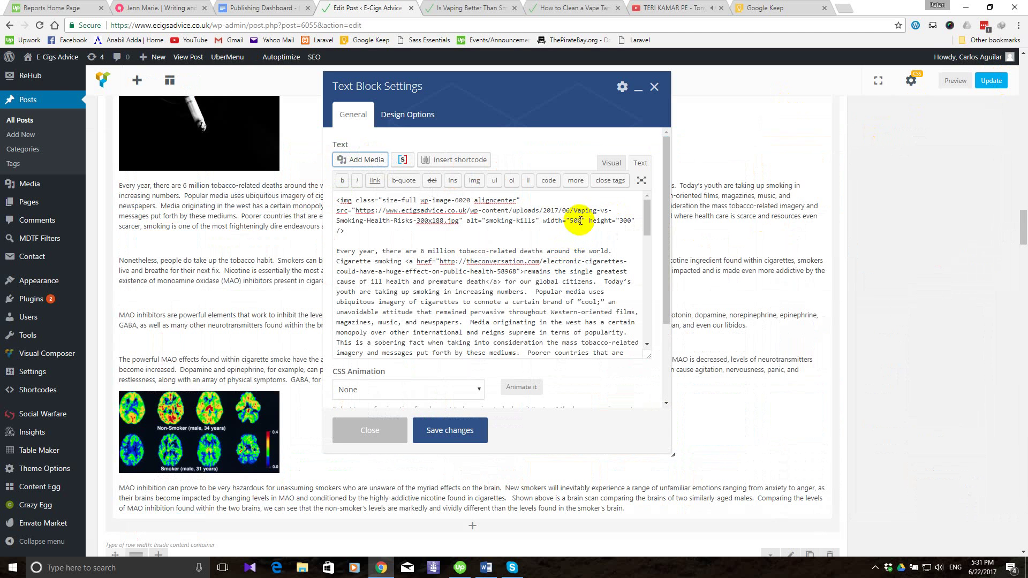
Set the smoking-kills image tag's width to 615 and height to 386, and return to the visual editor.
left_click(577, 219)
double_click(577, 220)
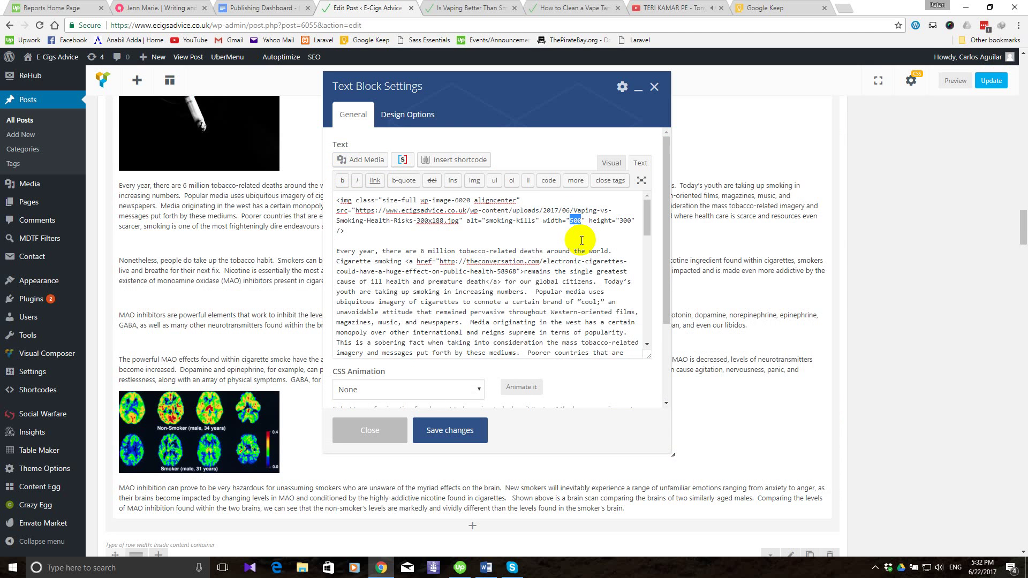
type("615")
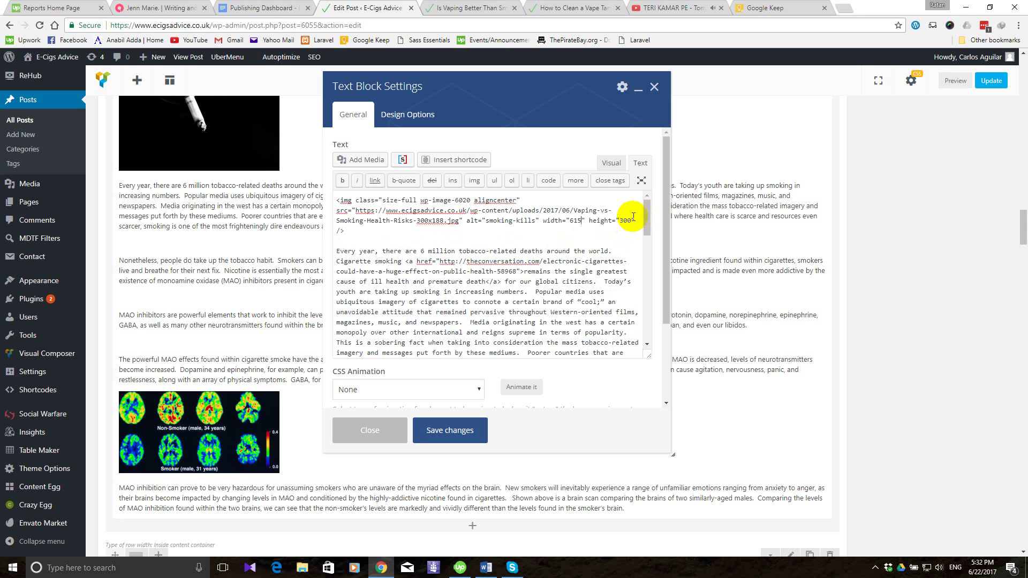
left_click(628, 219)
double_click(627, 220)
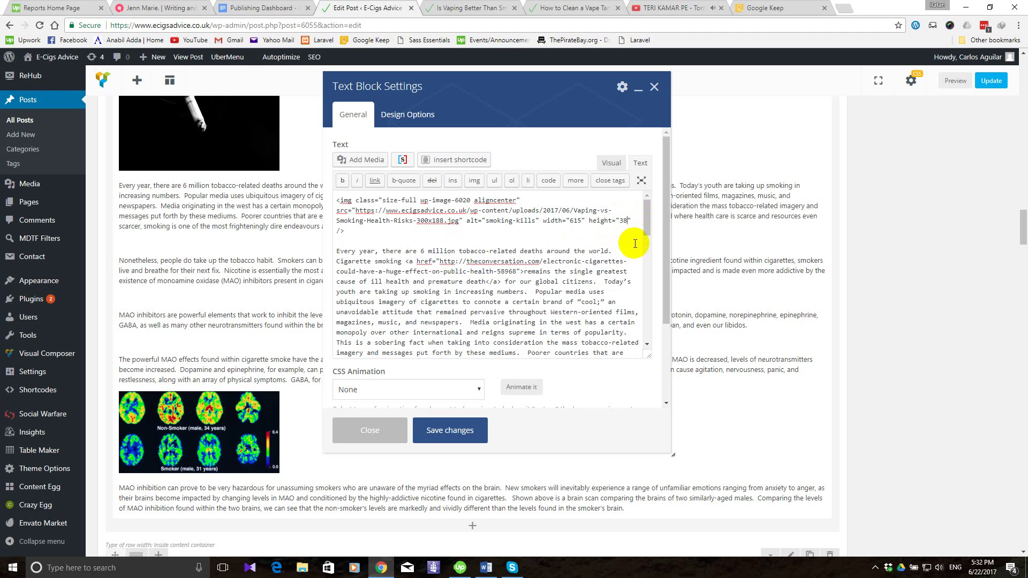
type("386")
left_click(612, 164)
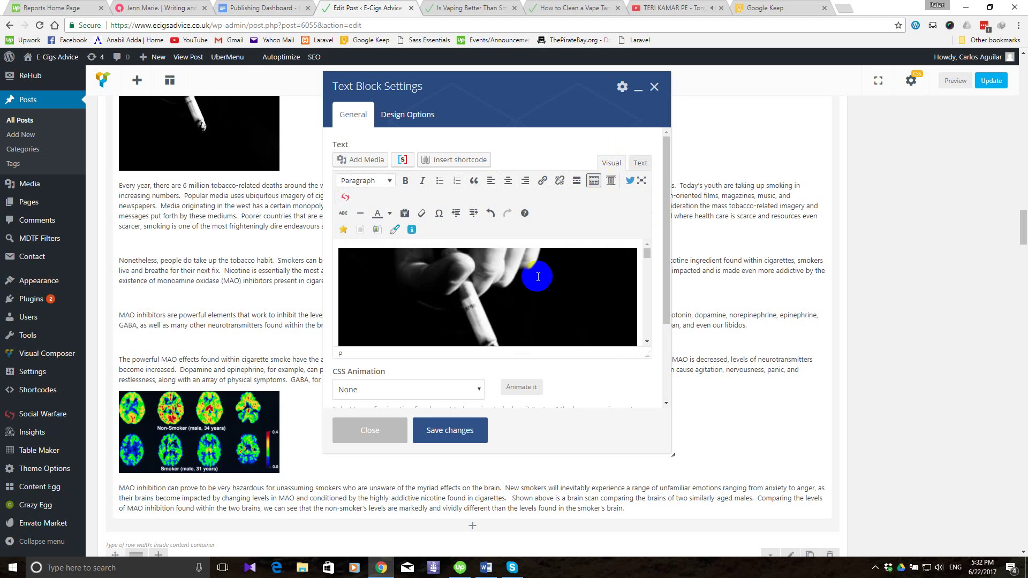
Find the brain-scan image in the text block and examine its image tag in the HTML source.
scroll(538, 276, "down", 5)
scroll(539, 276, "down", 10)
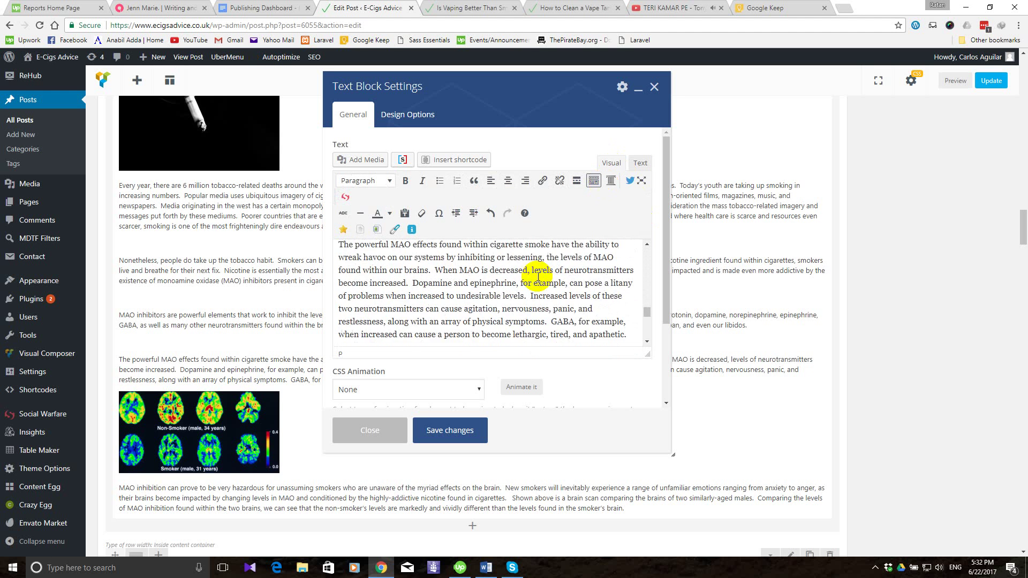
scroll(538, 278, "up", 2)
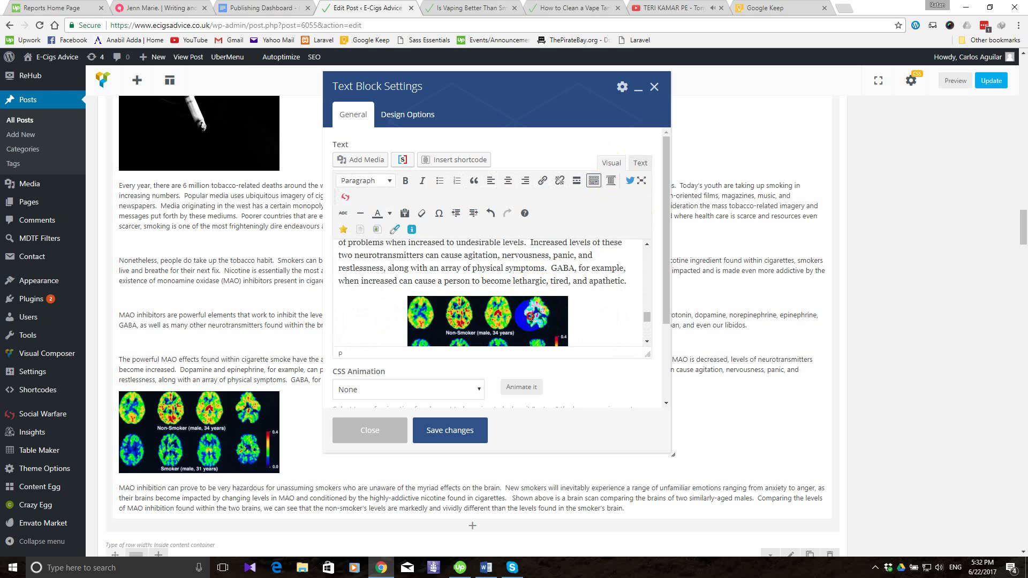
left_click(531, 316)
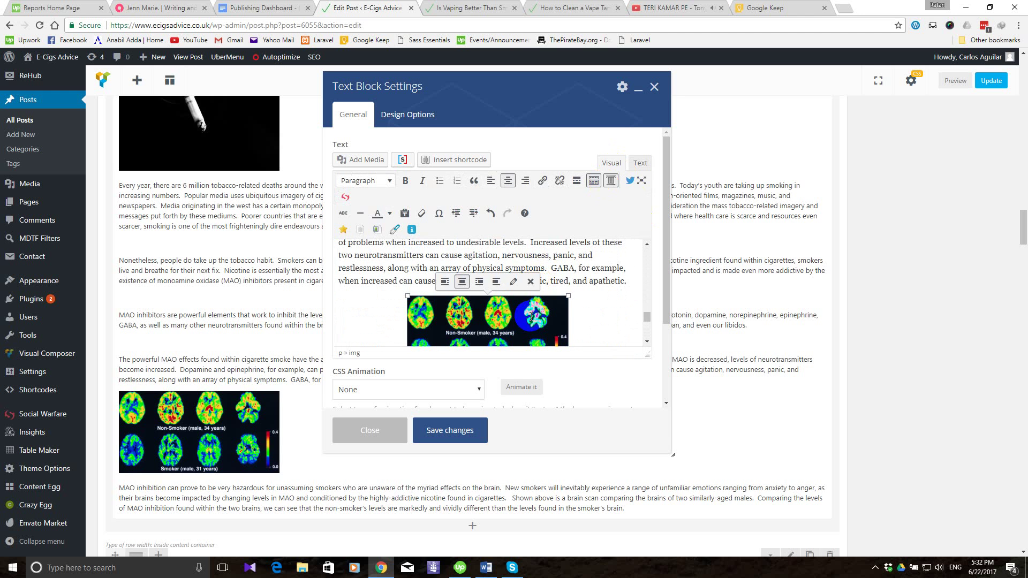
left_click(637, 165)
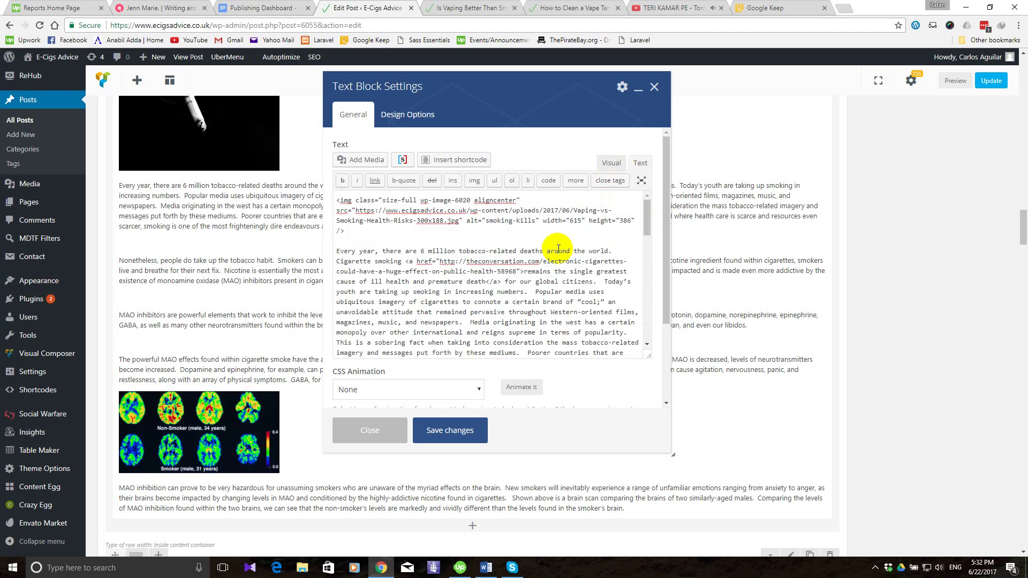
scroll(558, 249, "down", 6)
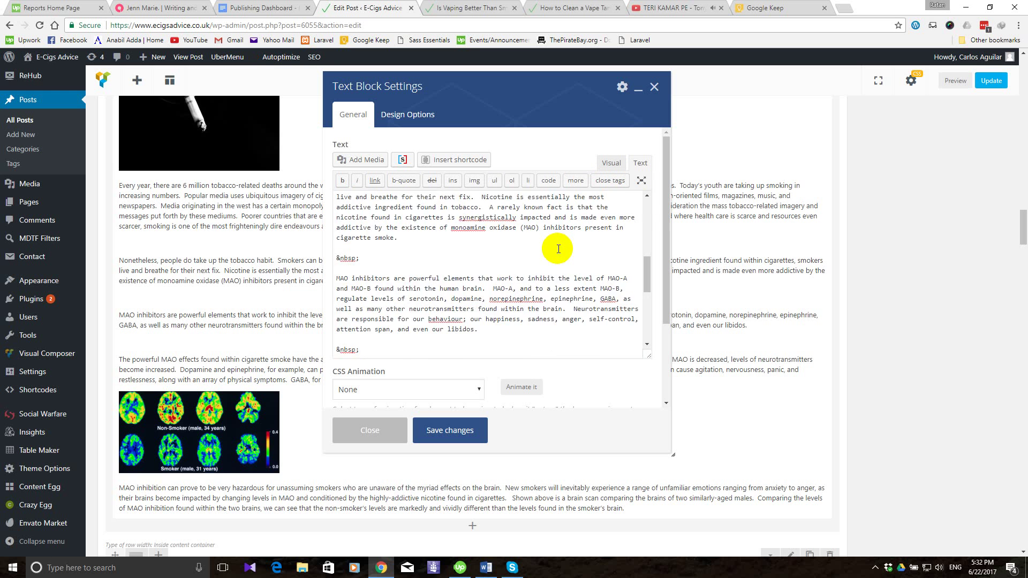
scroll(559, 249, "down", 2)
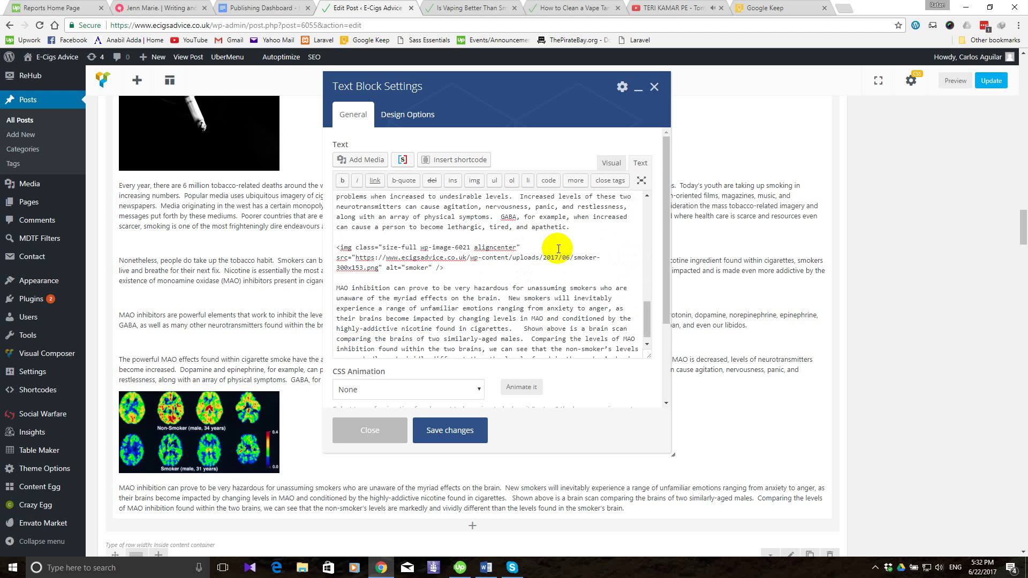
scroll(559, 249, "up", 15)
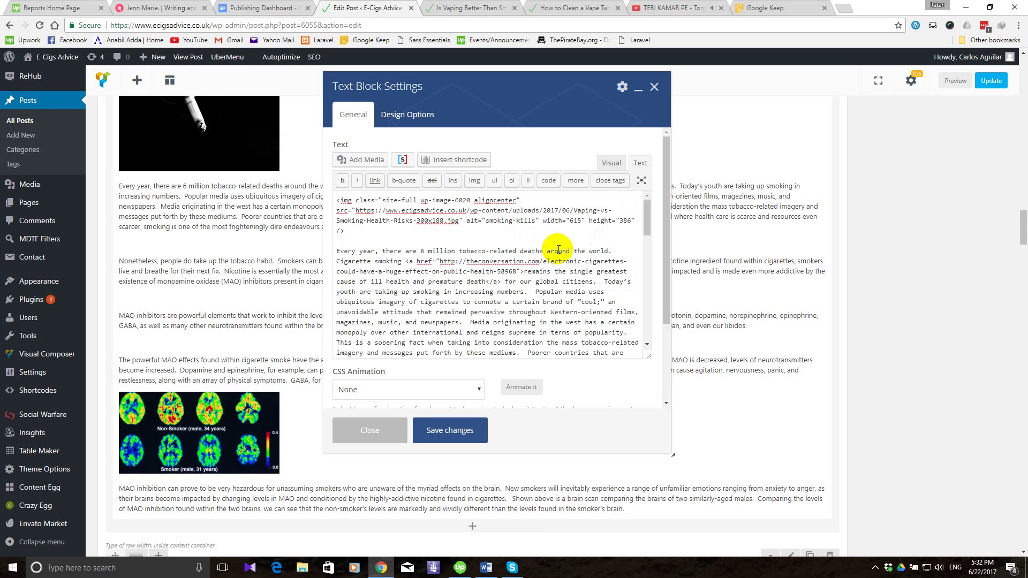
Copy the width 615 and height 386 attributes from the smoking-kills image tag into the smoker image tag.
left_click_drag(543, 221, 636, 222)
key("ctrl+c")
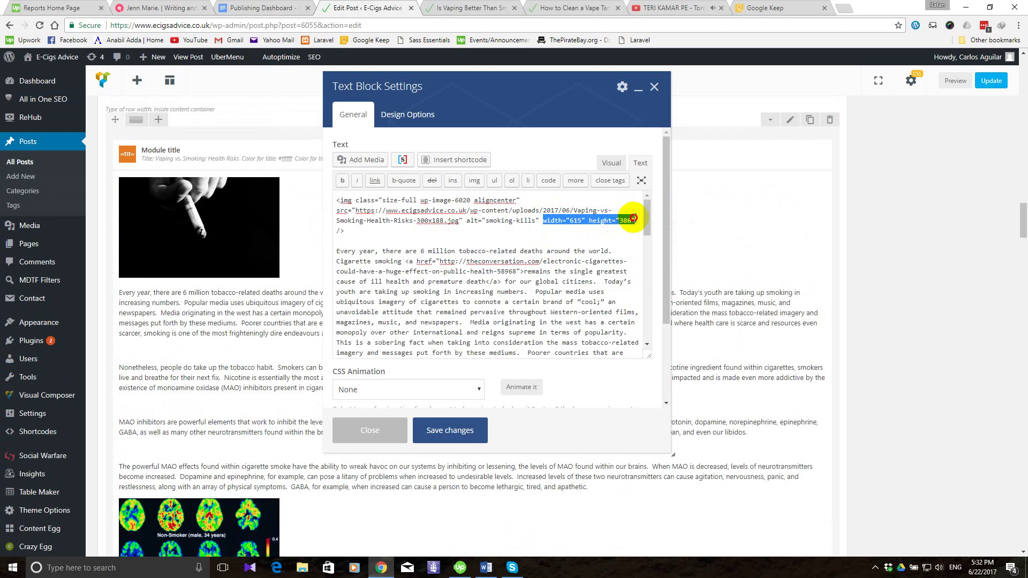
right_click(624, 222)
left_click(650, 241)
scroll(573, 267, "down", 10)
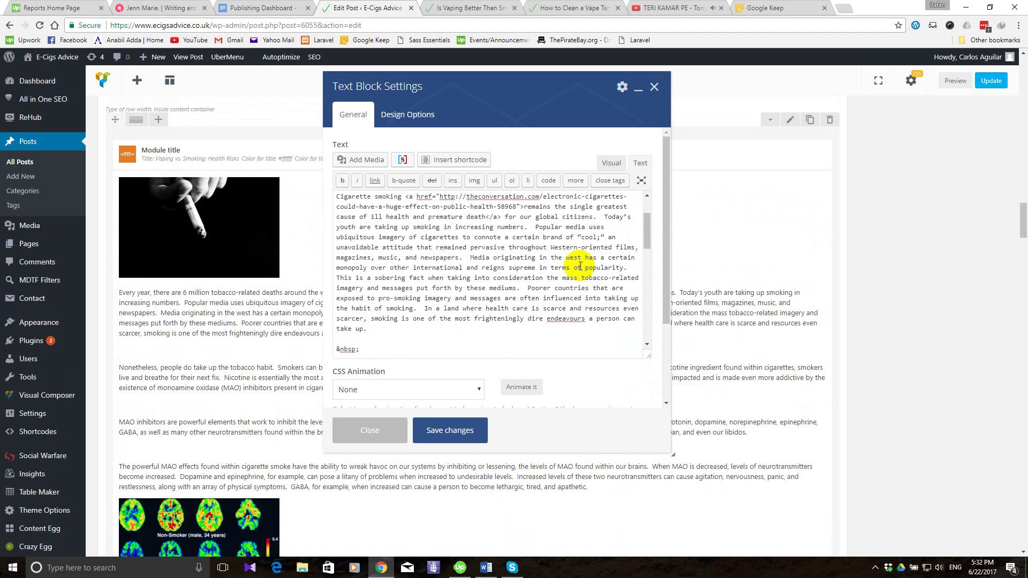
scroll(573, 266, "down", 2)
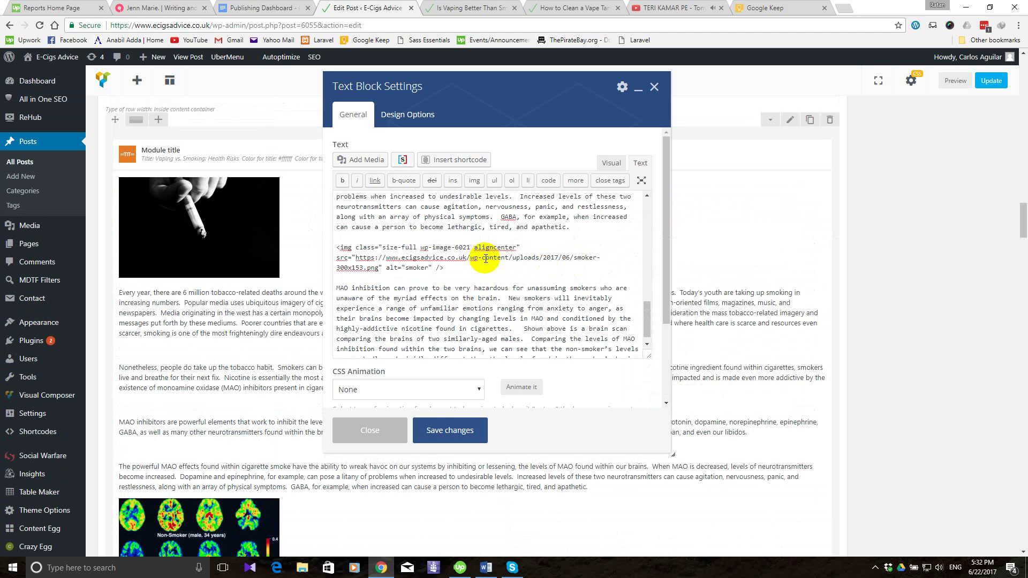
left_click(436, 269)
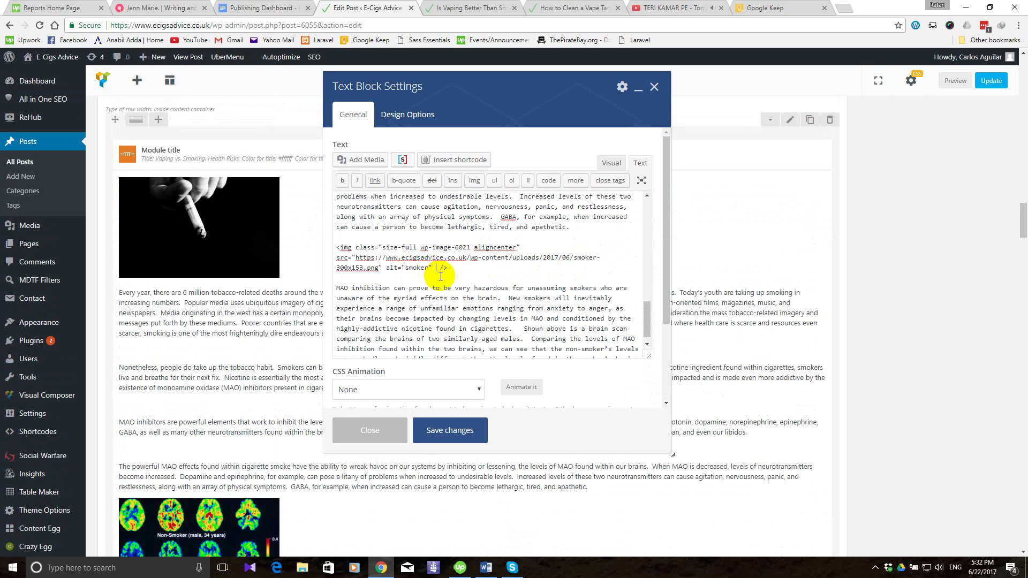
key("ctrl+v")
scroll(440, 275, "up", 2)
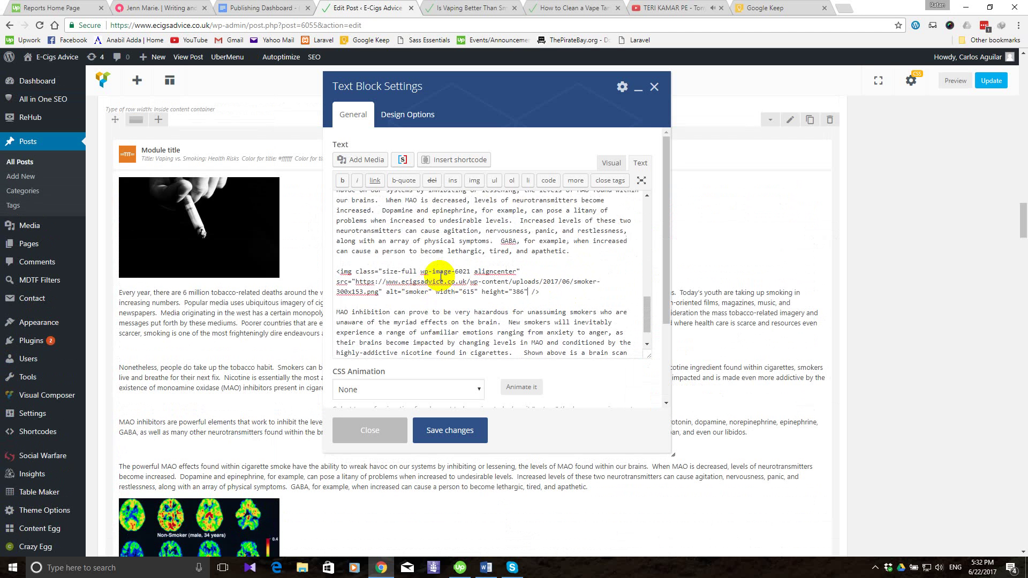
Check the original dimensions of smoker.png in the media library without inserting it.
left_click(362, 159)
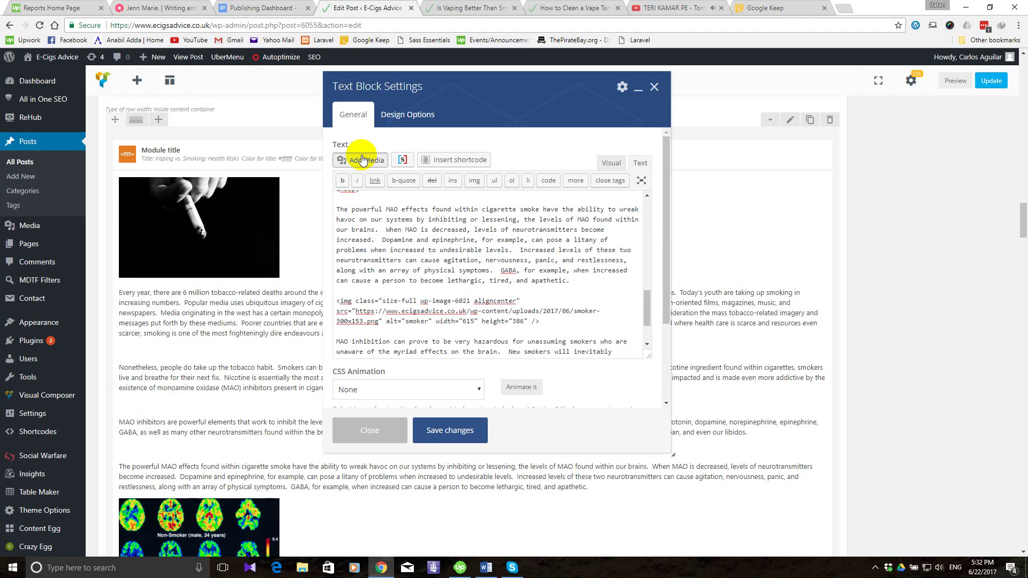
left_click(552, 198)
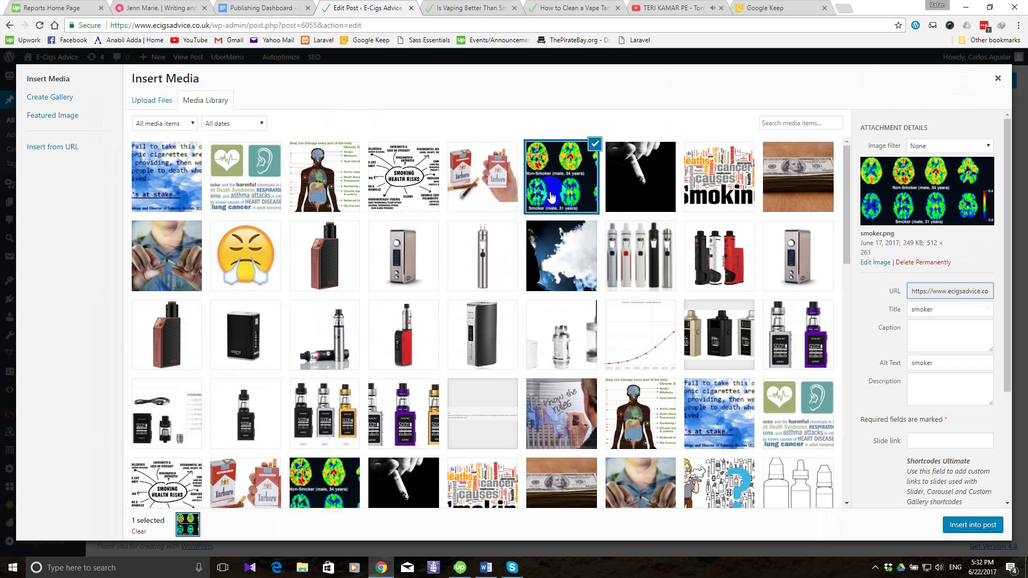
left_click(997, 78)
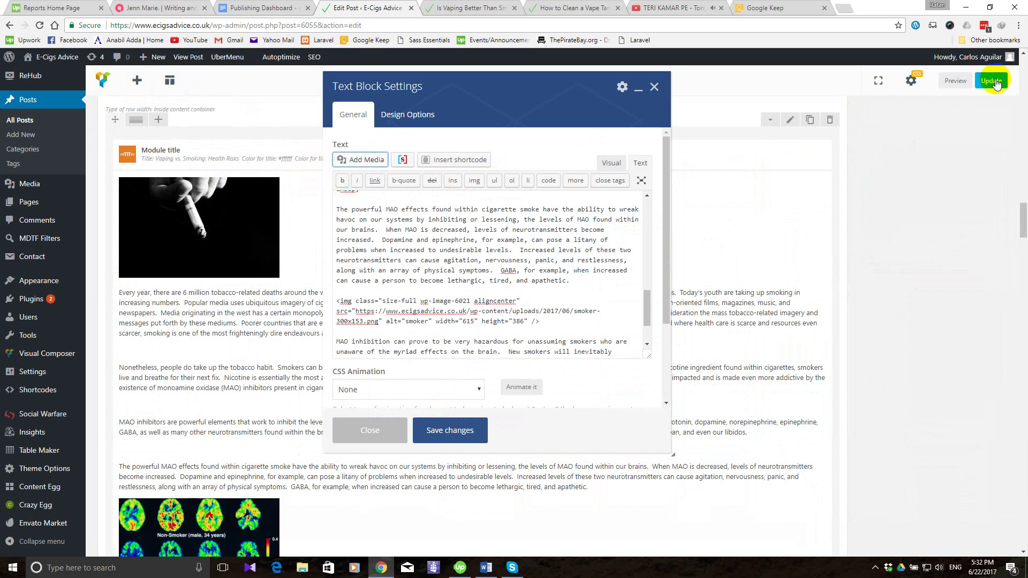
Set the smoker image tag's width to 512 and height to 261, and review the block's HTML source.
left_click(471, 321)
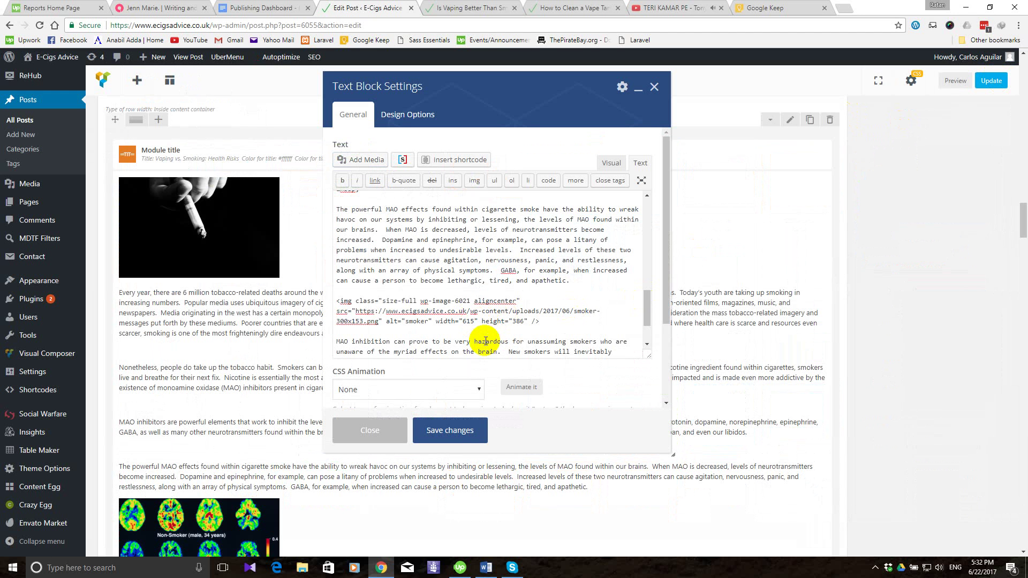
key("BackSpace")
key("BackSpace")
key("BackSpace")
type("512")
key("BackSpace")
key("BackSpace")
key("BackSpace")
type("261")
scroll(486, 341, "down", 10)
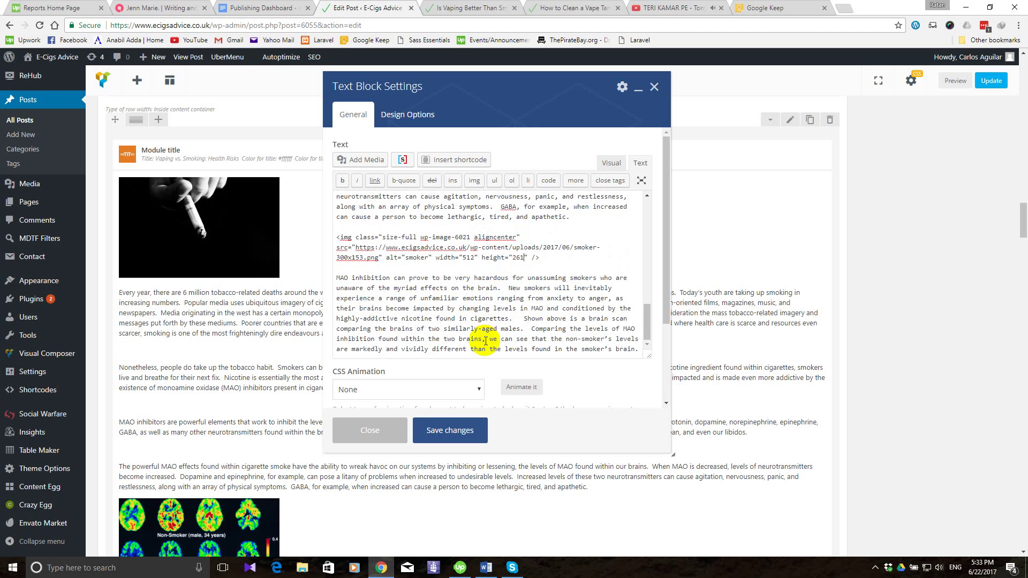
scroll(485, 341, "up", 6)
scroll(486, 341, "up", 3)
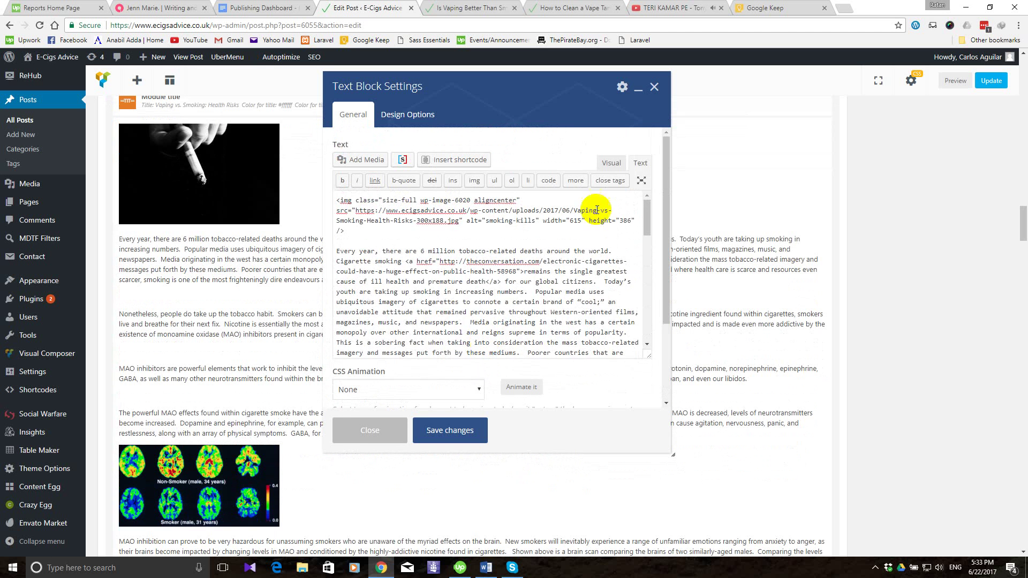
Return the text block to the visual editor, review it to the end and save the changes.
left_click(611, 163)
left_click(597, 282)
scroll(598, 282, "down", 10)
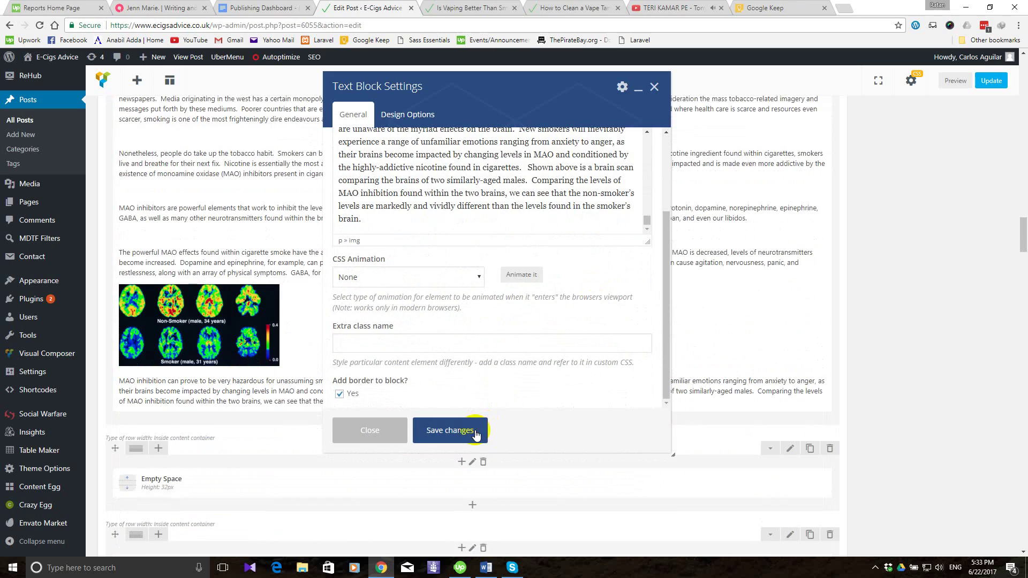
left_click(475, 432)
Open the settings of the text block that starts with the smoking word-cloud image.
scroll(410, 420, "up", 6)
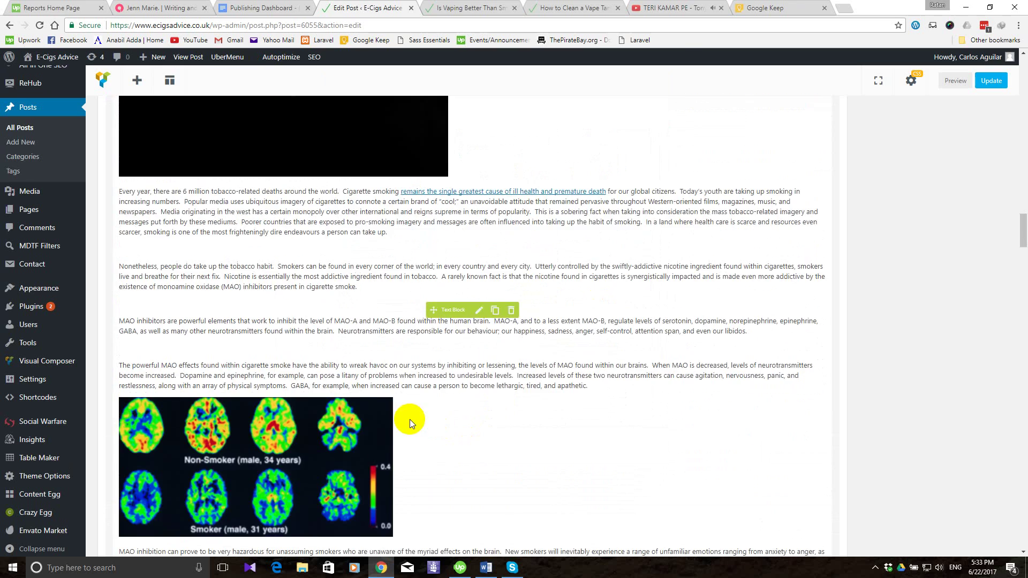
scroll(409, 419, "up", 15)
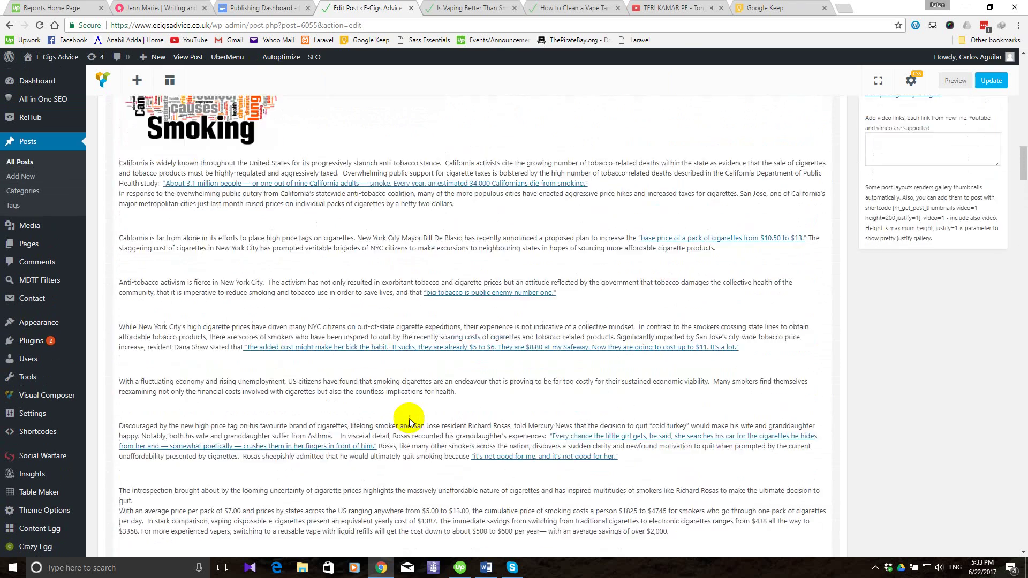
scroll(409, 419, "down", 2)
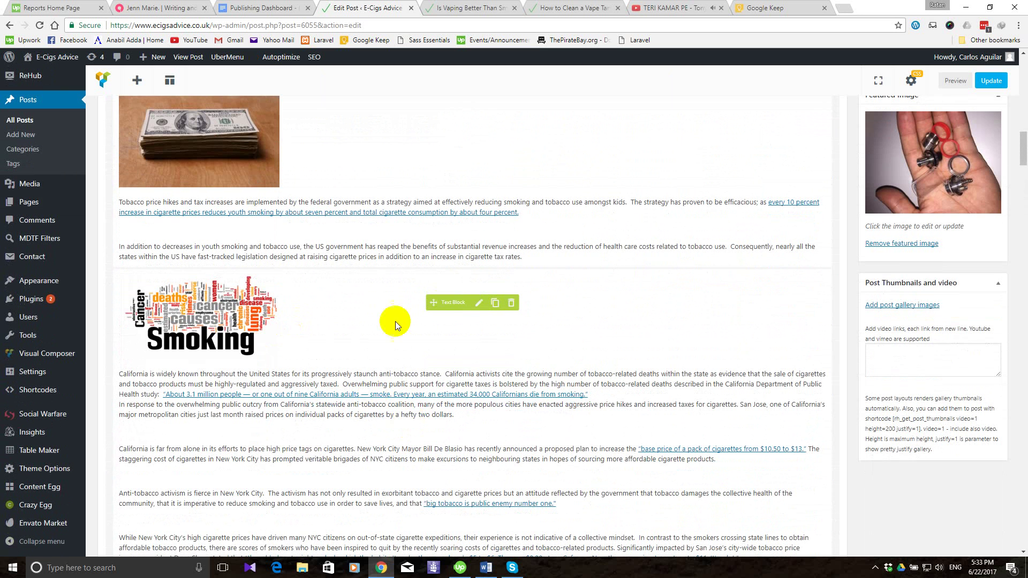
left_click(477, 303)
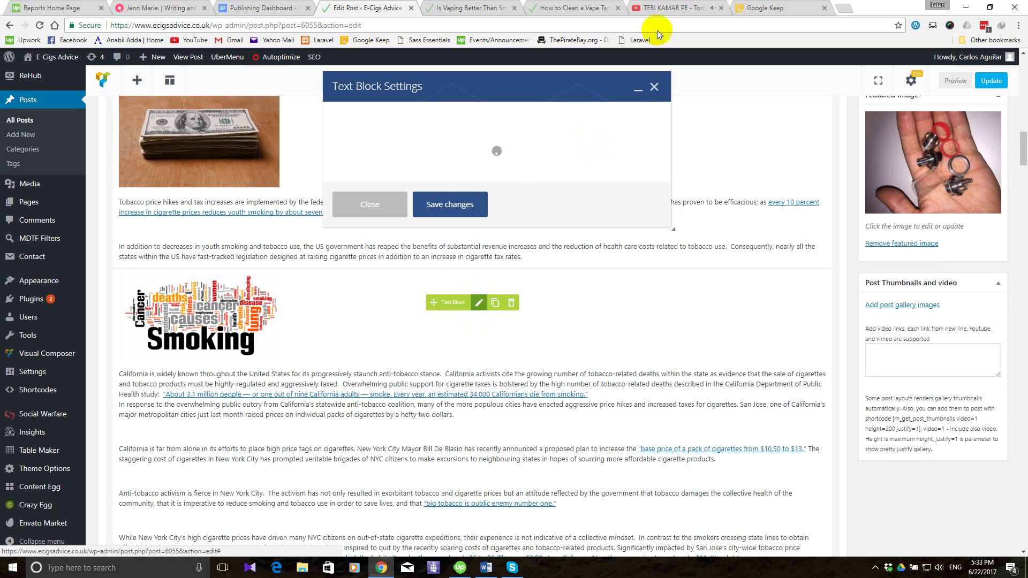
Switch to YouTube, play the suggested video "Akhiyan - Tony Kakkar ft. Neha Kakkar & Bohemia" and return to the post editor.
left_click(661, 8)
scroll(842, 449, "down", 2)
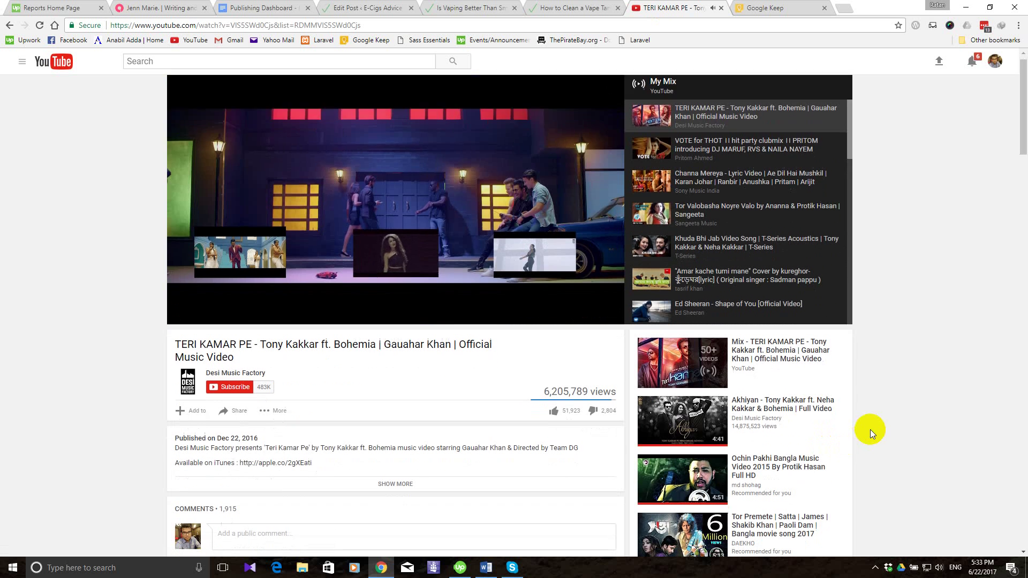
left_click(822, 309)
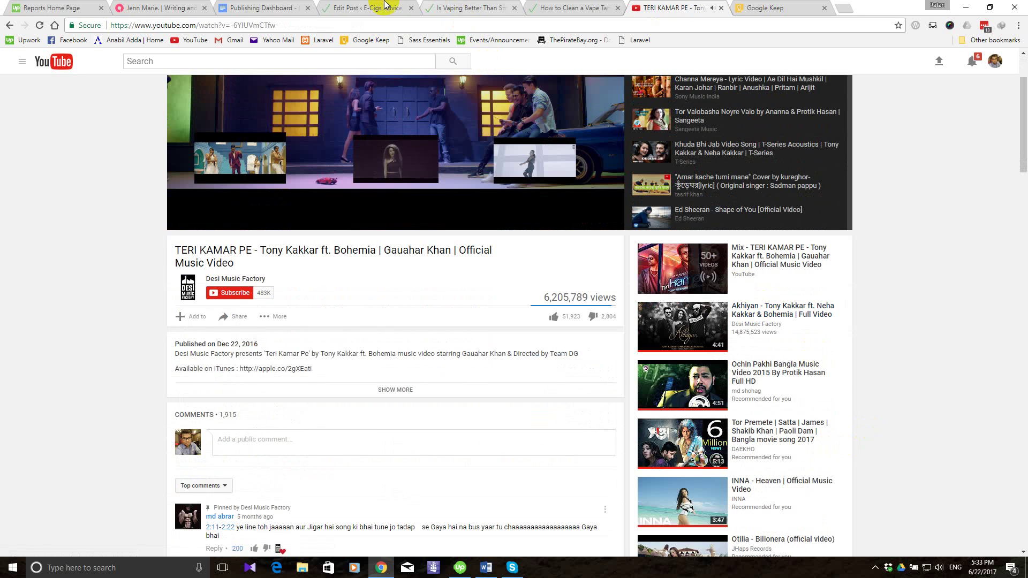
left_click(376, 7)
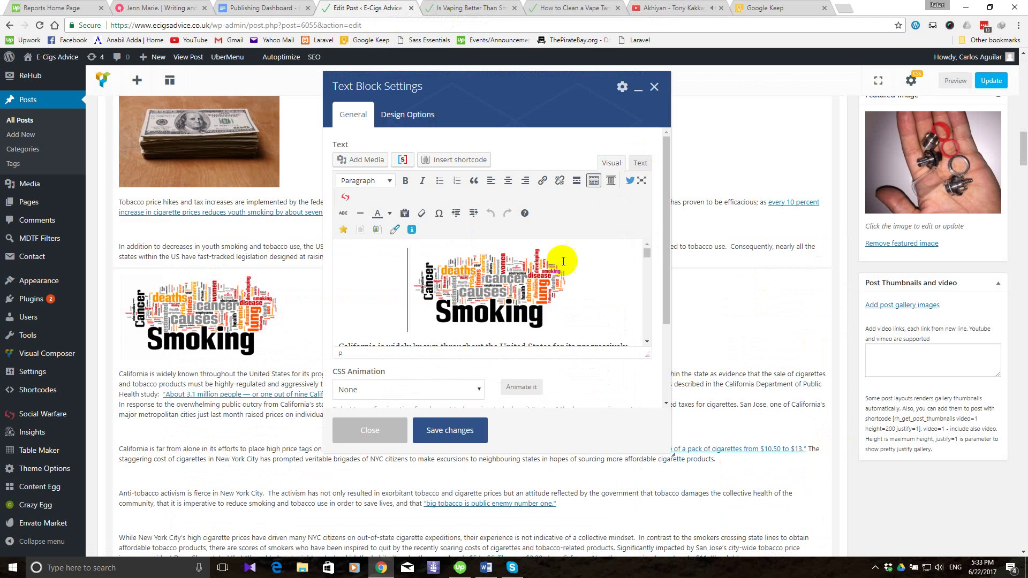
Add the copied width 615 and height 386 attributes to the smoking image tag in the text block's HTML source.
left_click(645, 163)
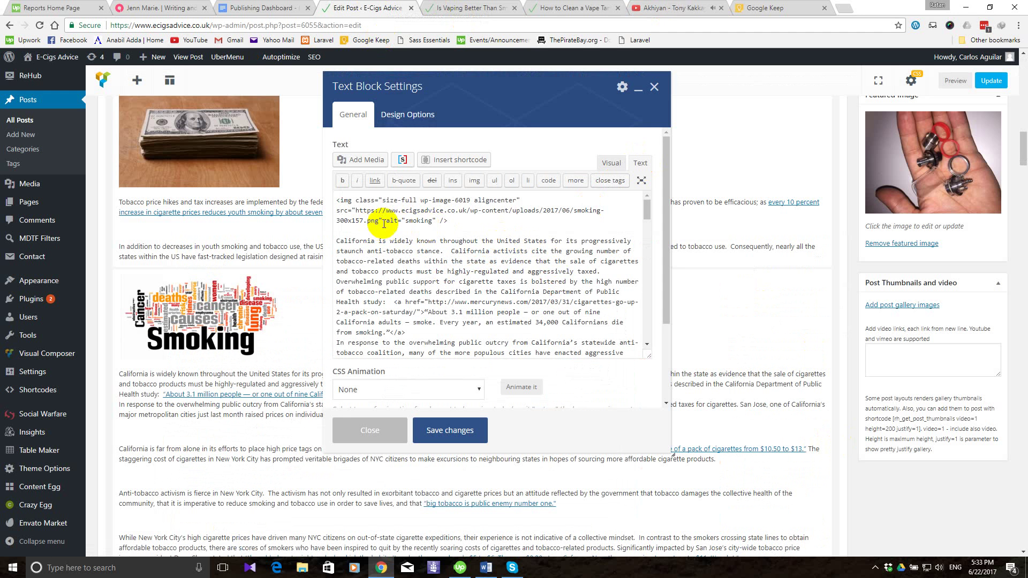
left_click(435, 218)
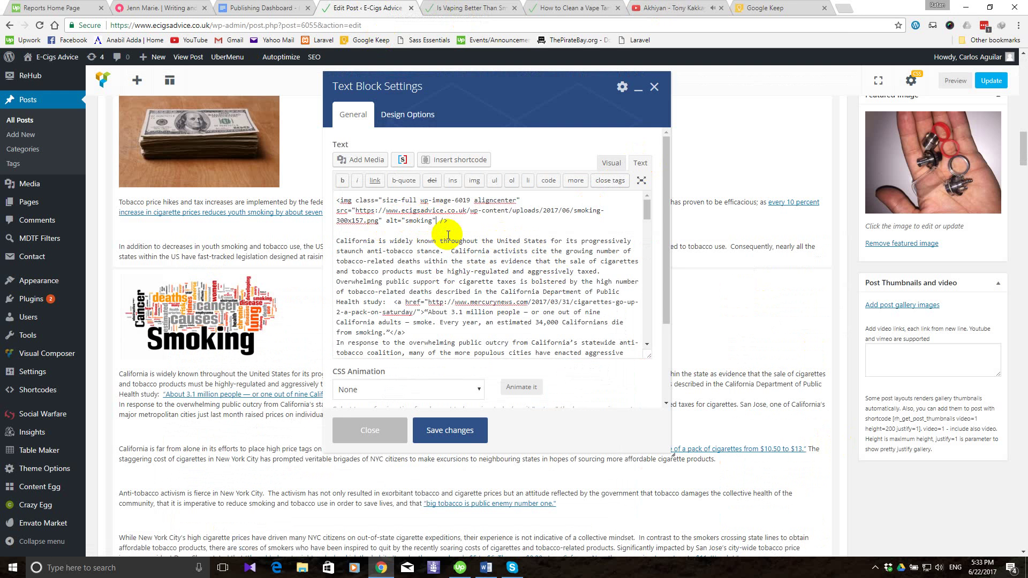
key("ctrl+v")
Check the original dimensions of smoking.png in the media library without inserting it.
left_click(364, 160)
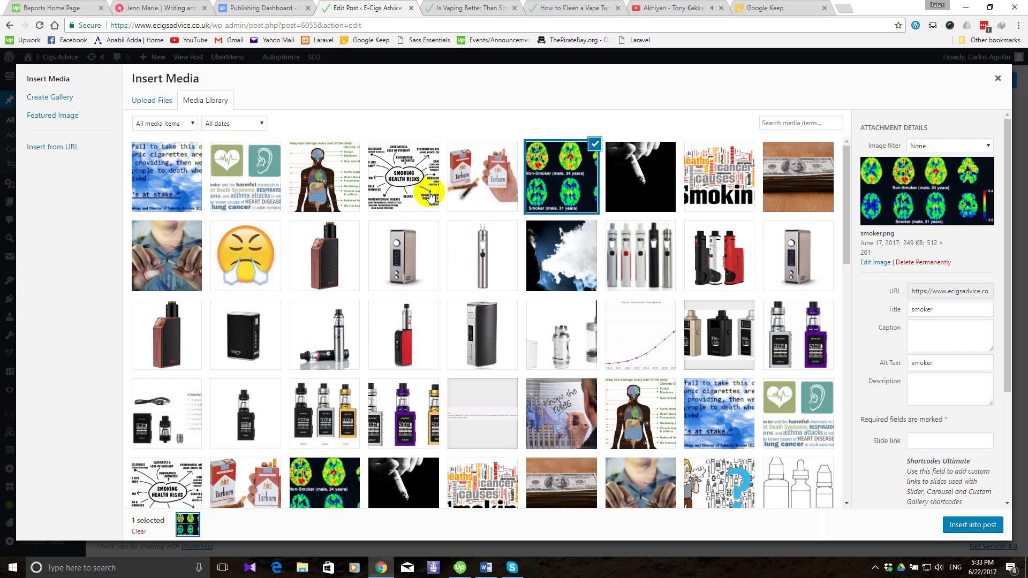
left_click(732, 188)
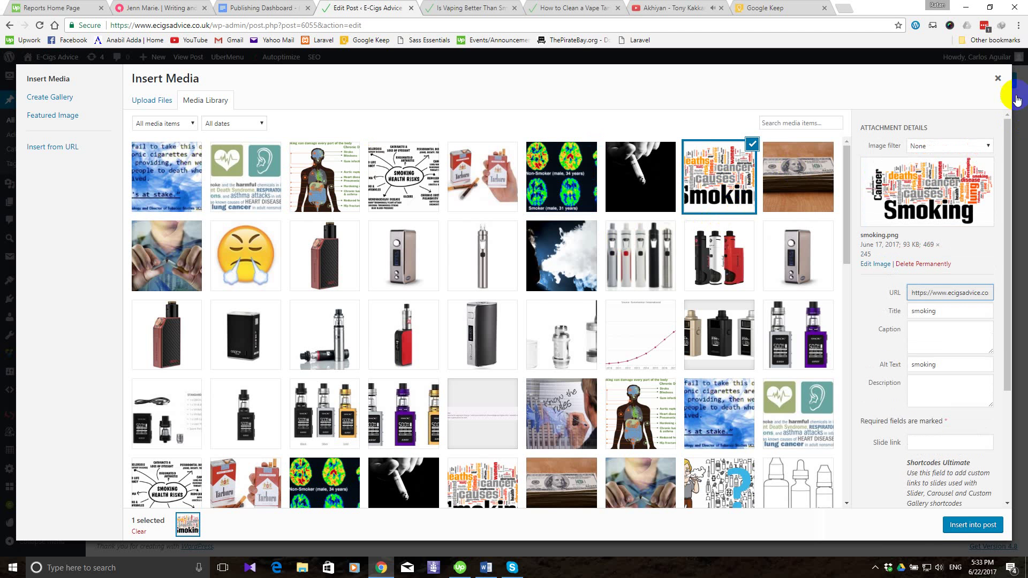
left_click(999, 78)
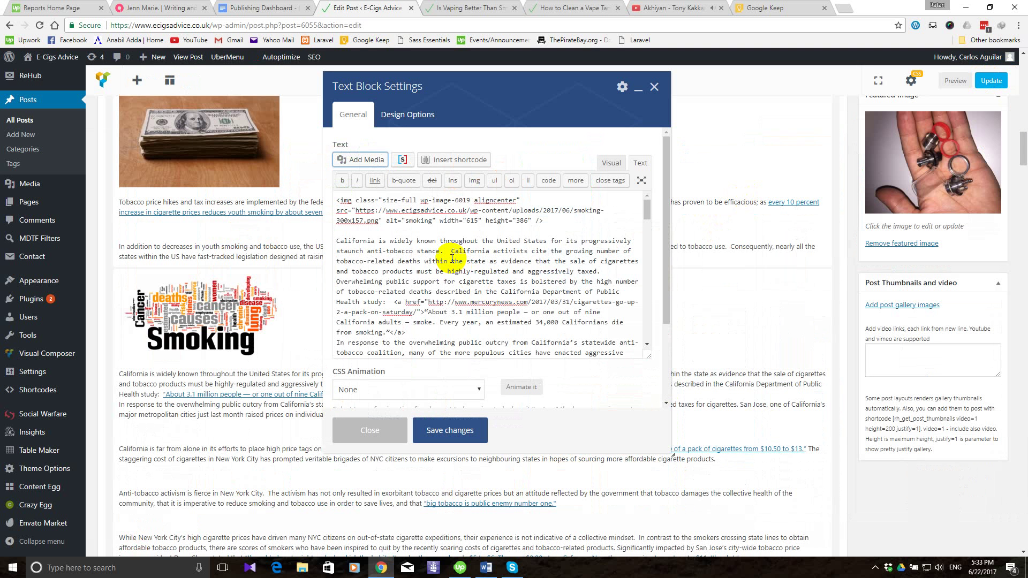
Look through the full HTML source of the smoking text block for any further image tags.
scroll(477, 225, "up", 1)
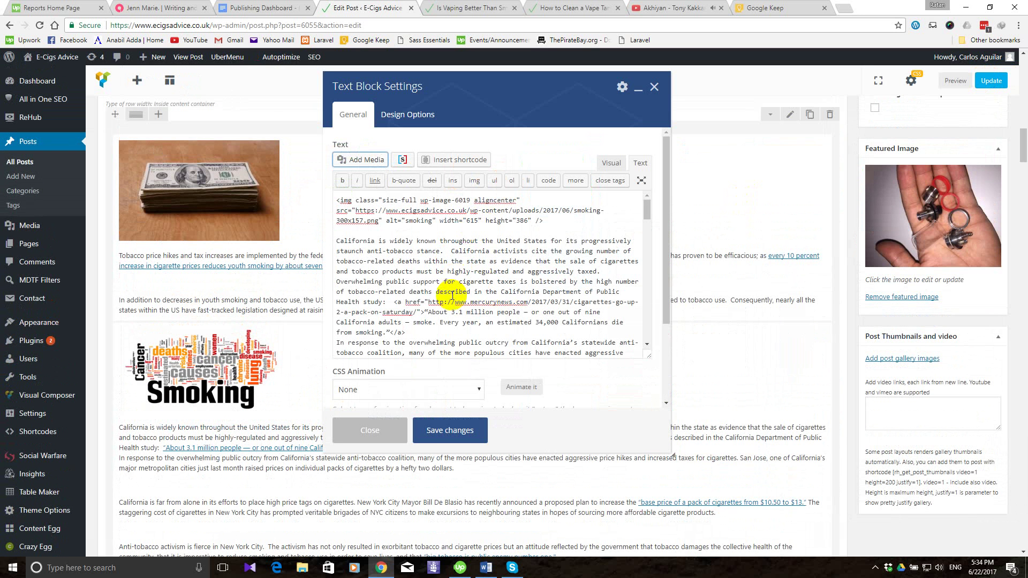
scroll(454, 298, "down", 5)
scroll(454, 301, "down", 8)
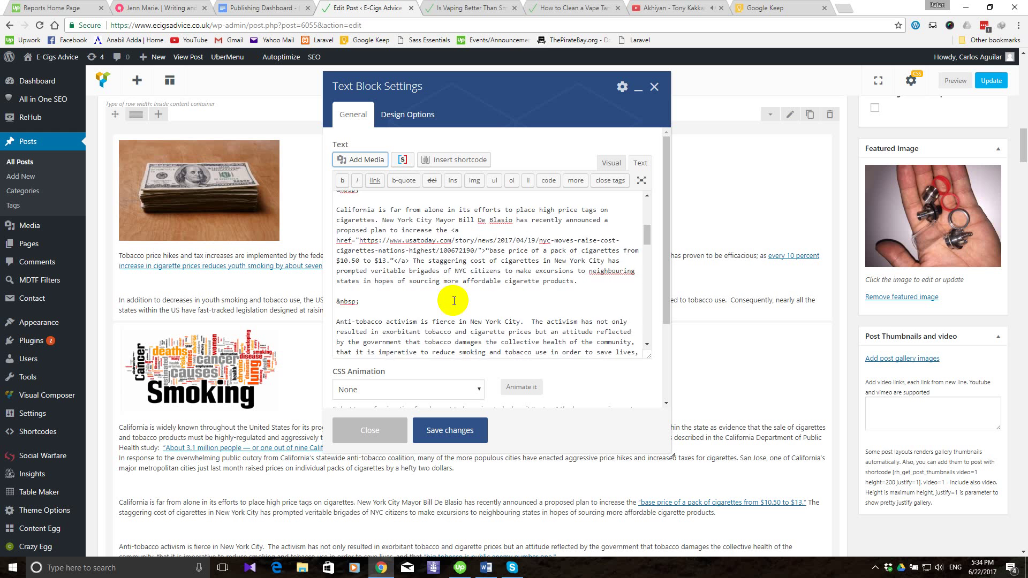
scroll(454, 301, "down", 8)
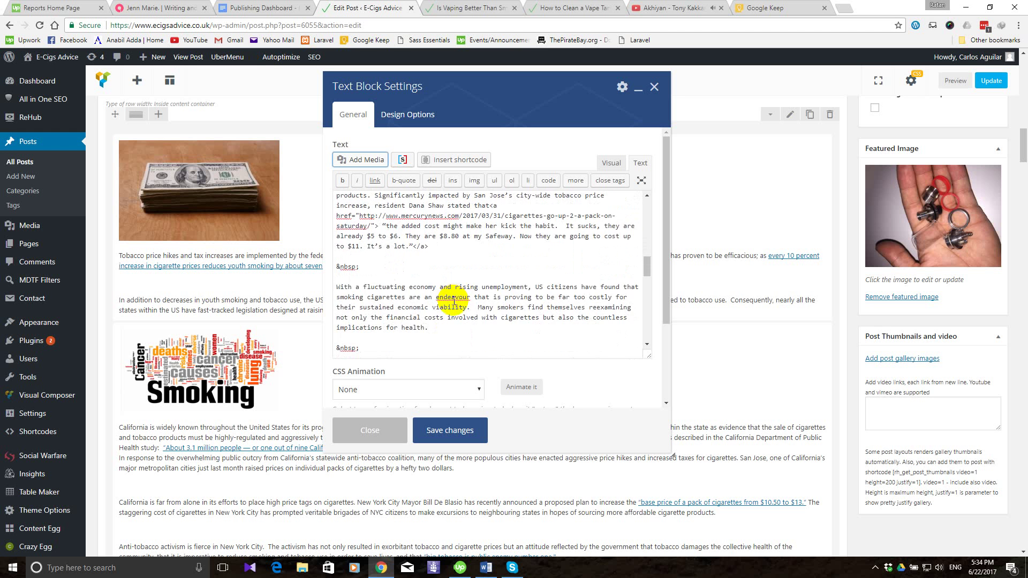
scroll(454, 301, "down", 10)
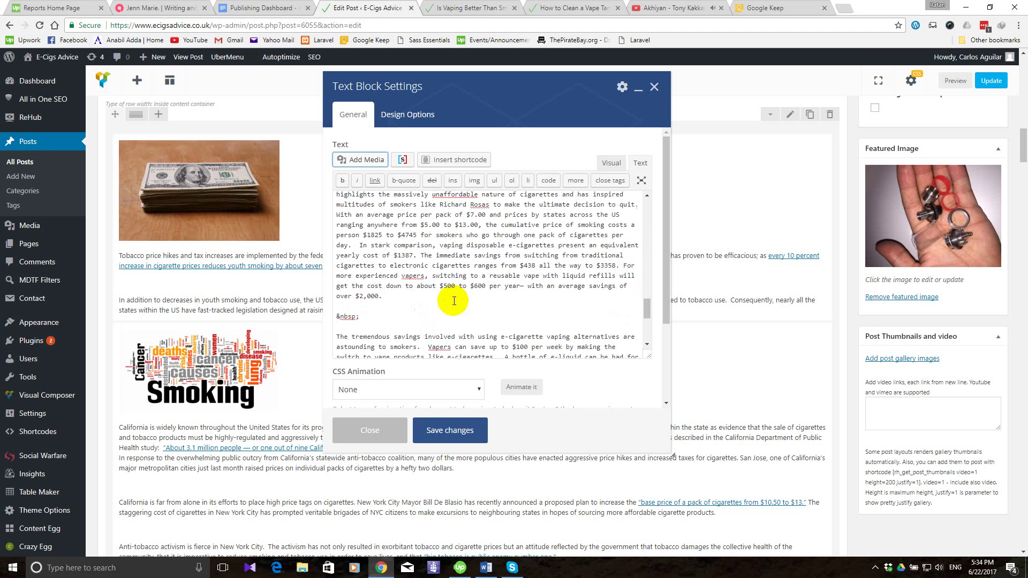
scroll(454, 301, "up", 10)
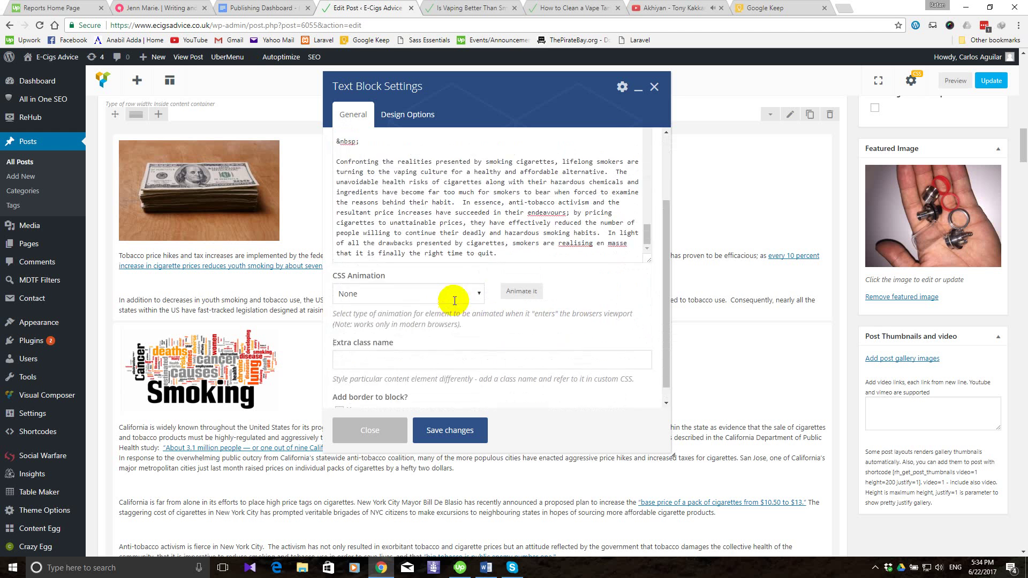
scroll(454, 301, "up", 2)
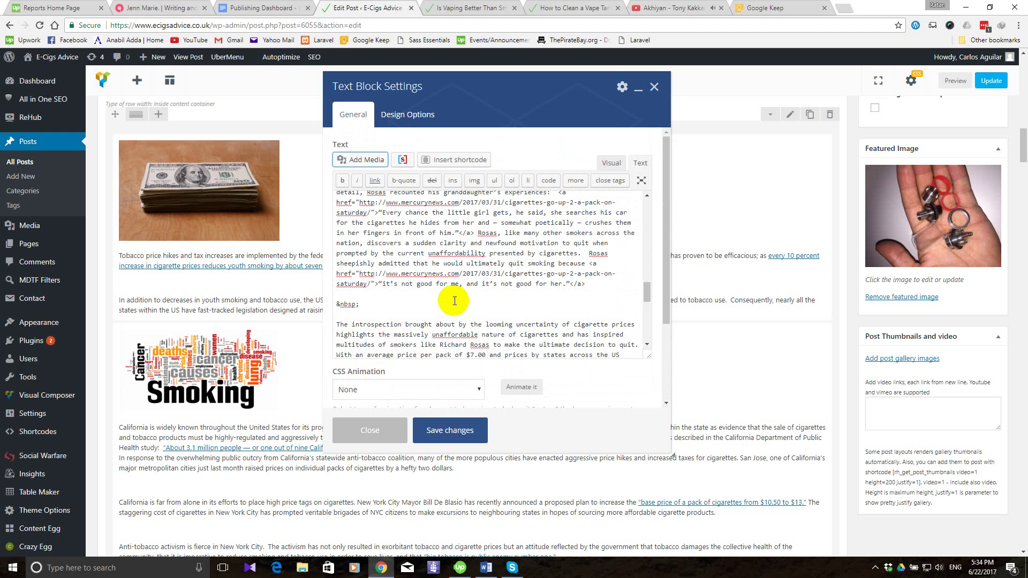
scroll(454, 301, "up", 6)
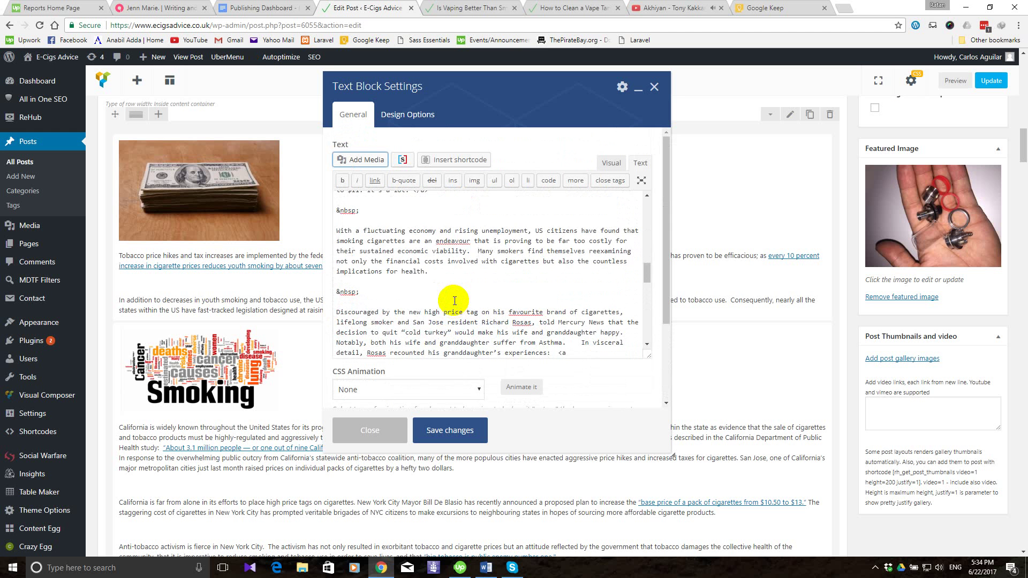
scroll(454, 301, "up", 5)
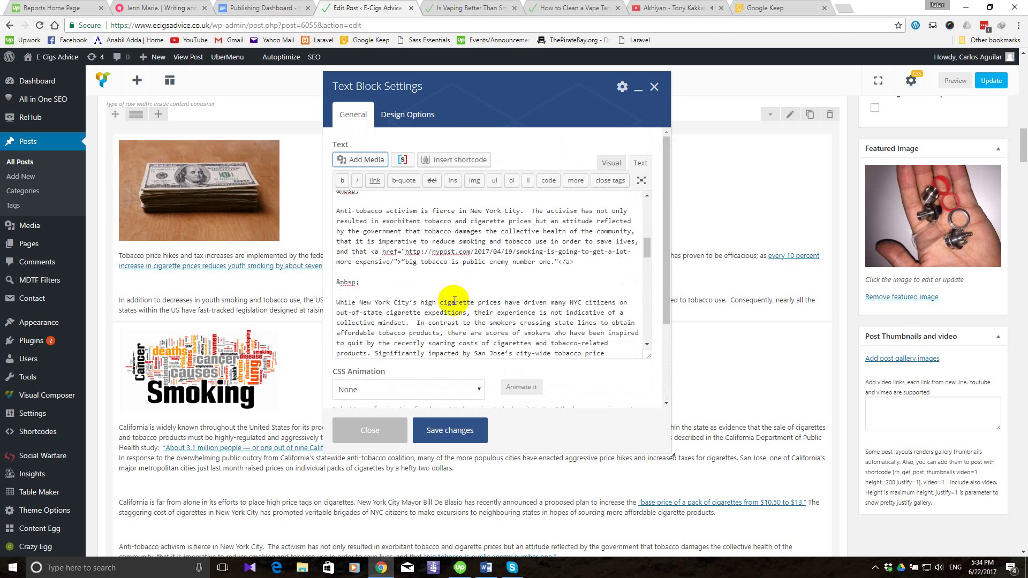
scroll(454, 301, "up", 2)
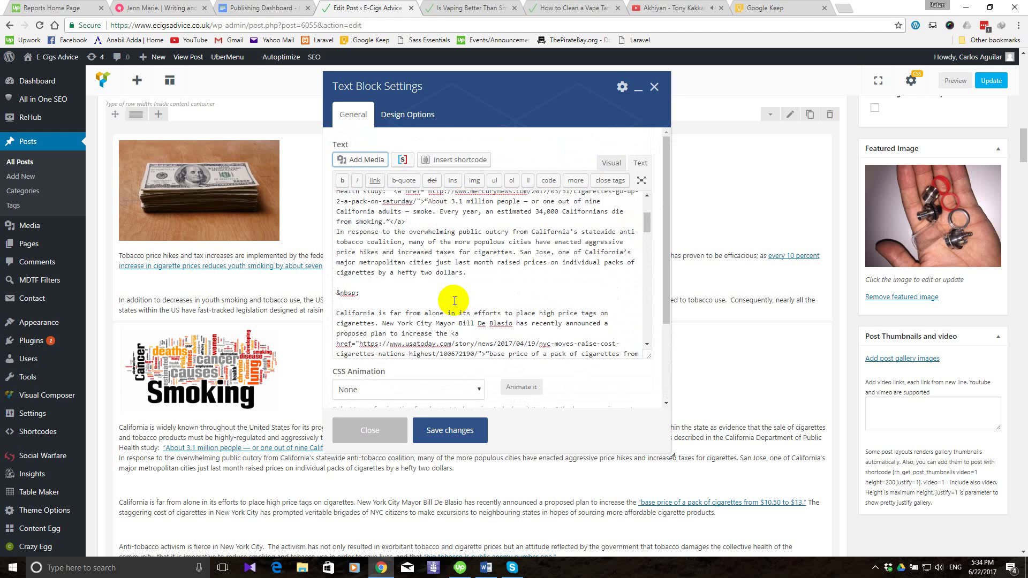
scroll(455, 301, "up", 4)
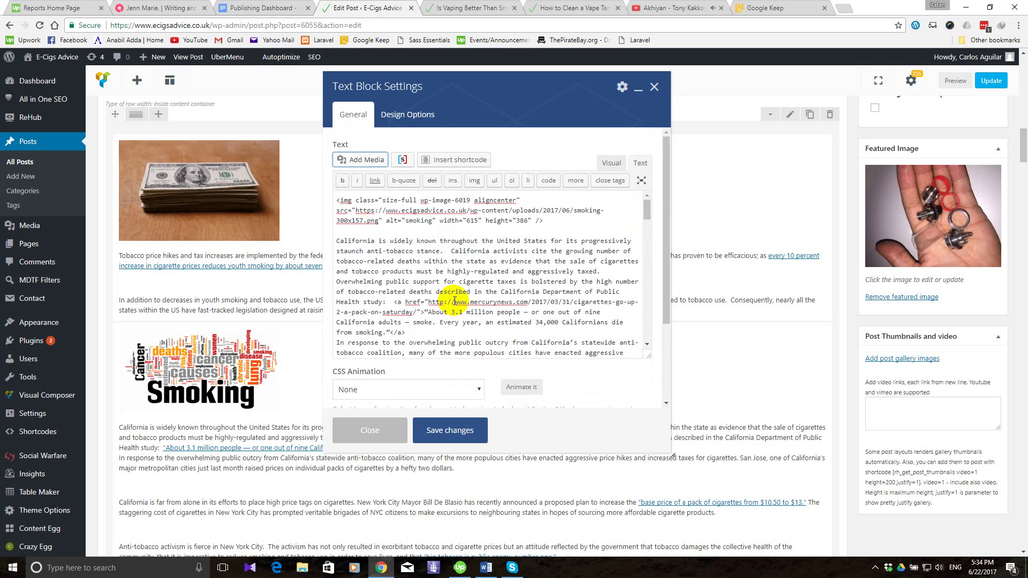
scroll(454, 301, "down", 4)
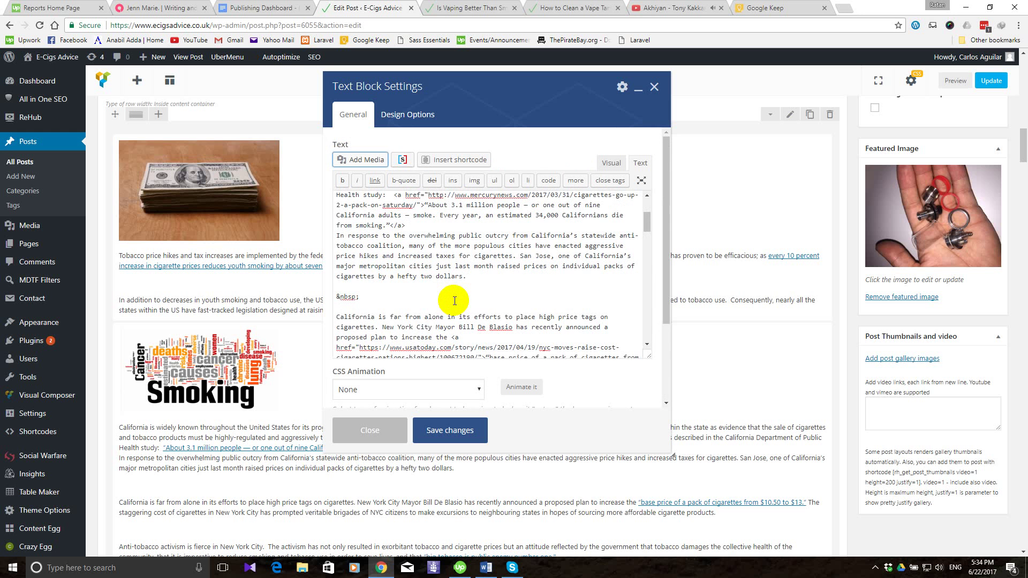
scroll(454, 301, "up", 6)
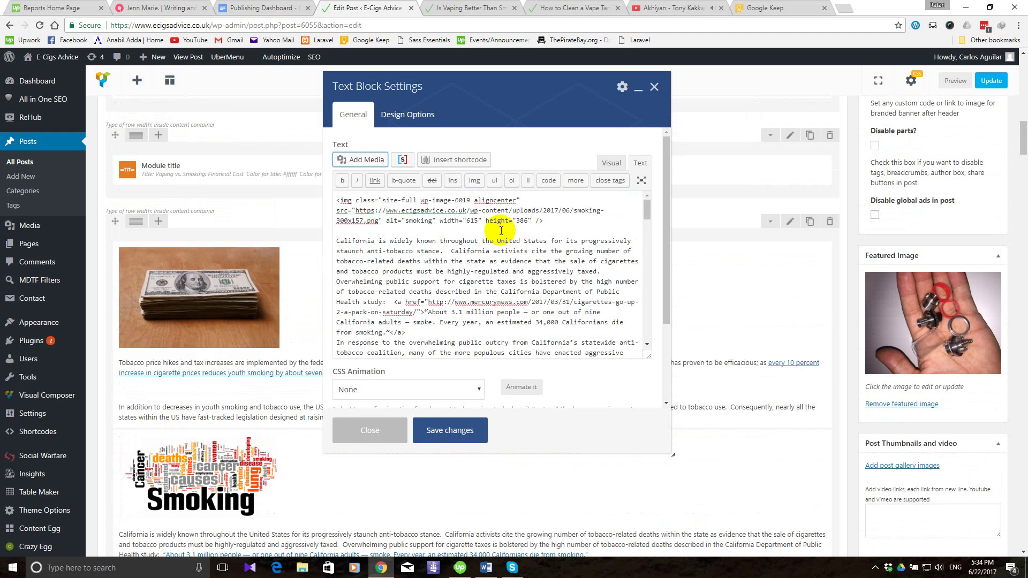
Set the smoking image tag's width to 469 and height to 245 in the HTML source.
left_click(480, 221)
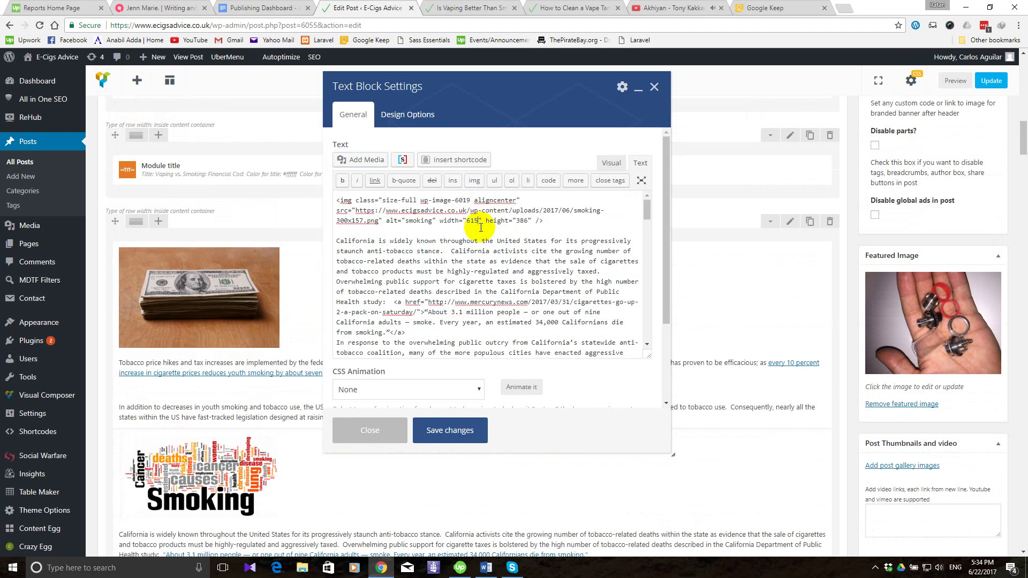
key("BackSpace")
key("BackSpace")
key("BackSpace")
type("469")
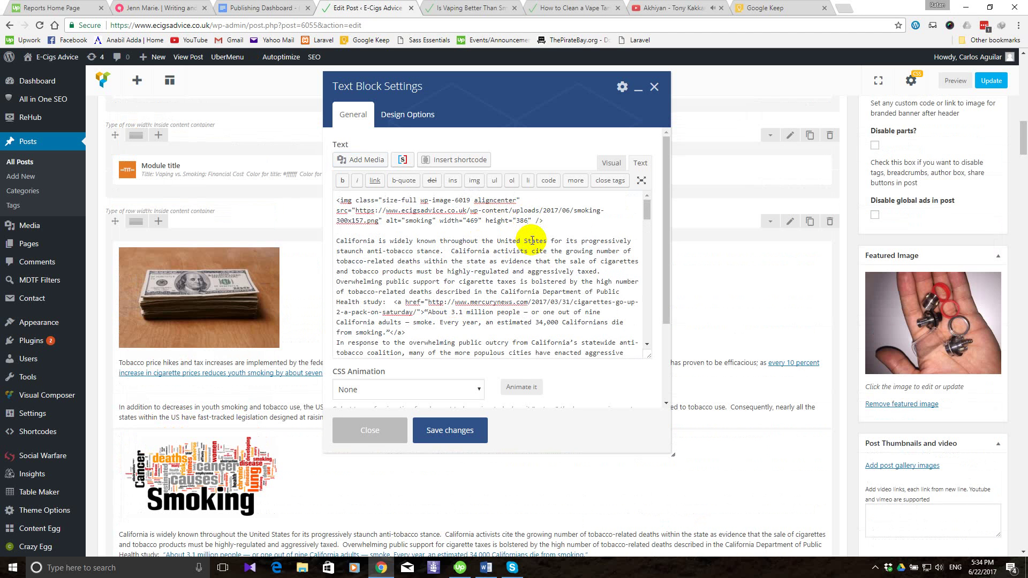
key("BackSpace")
key("BackSpace")
key("BackSpace")
type("245")
Preview the smoking text block in visual mode and save its changes.
left_click(610, 162)
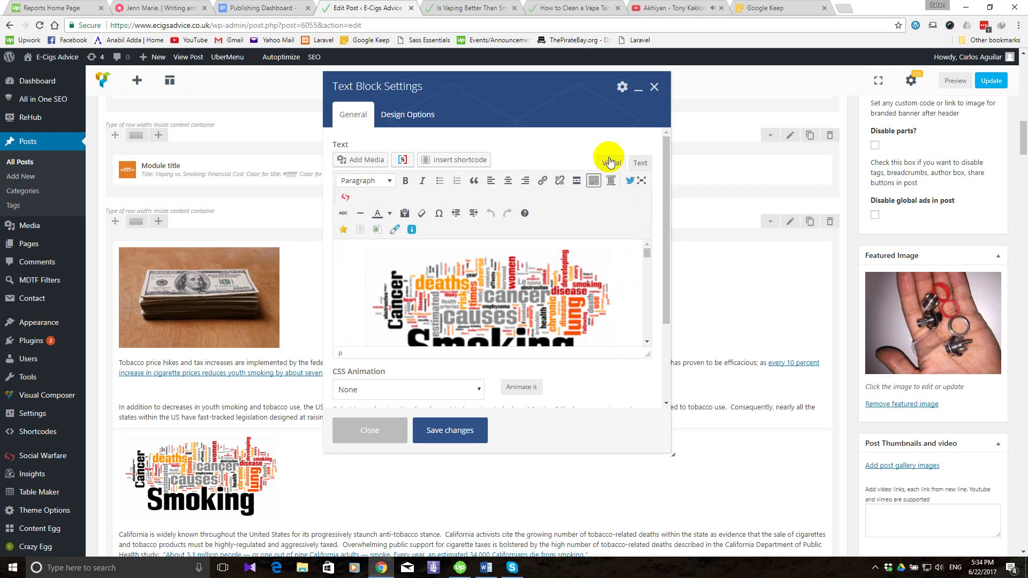
scroll(568, 264, "down", 3)
scroll(568, 265, "down", 15)
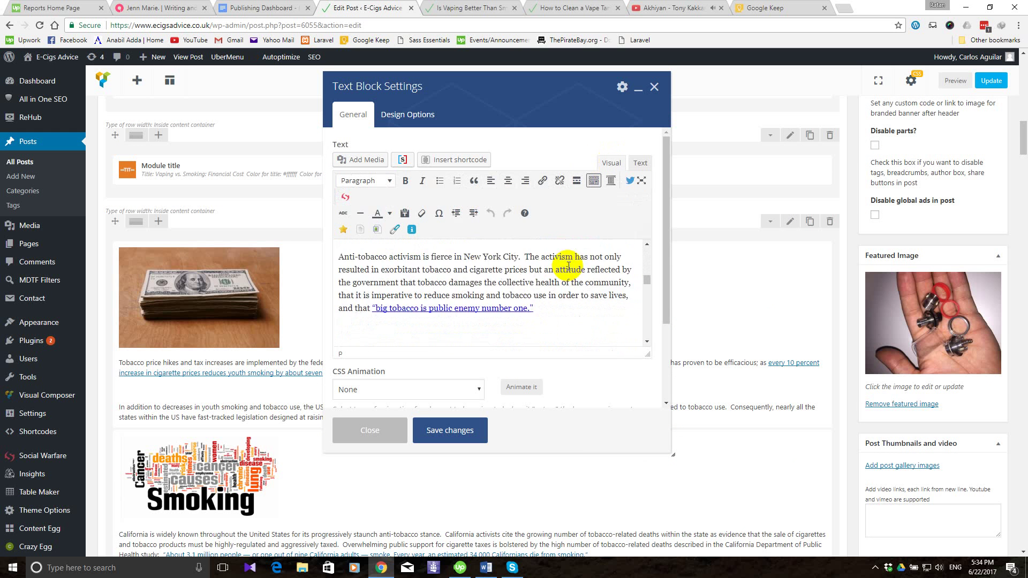
left_click(458, 435)
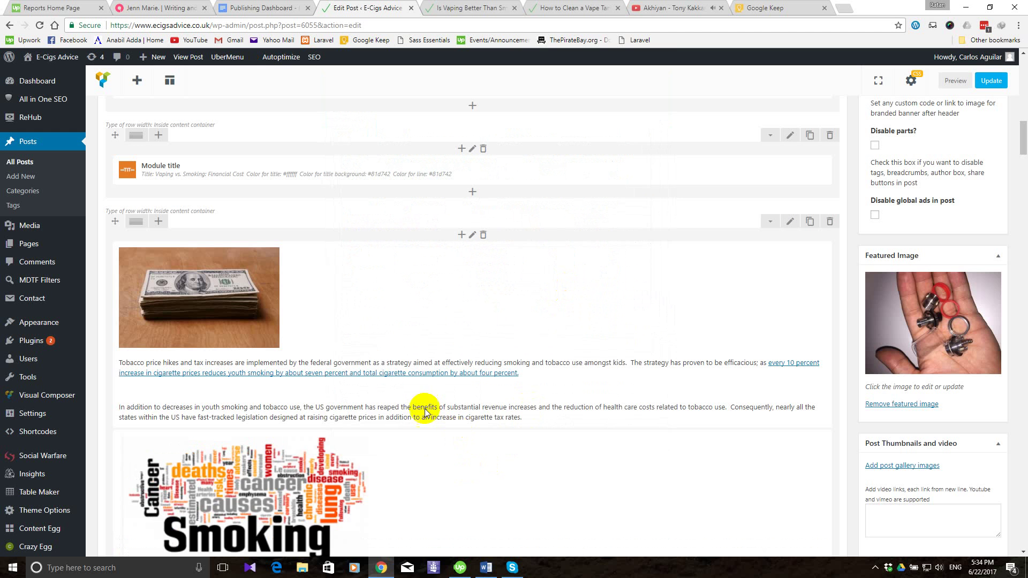
In the dollar-bills text block's HTML source, add width 615 and height 386 to the image tag and set its alt text to "dollar".
scroll(297, 278, "up", 3)
scroll(297, 275, "down", 2)
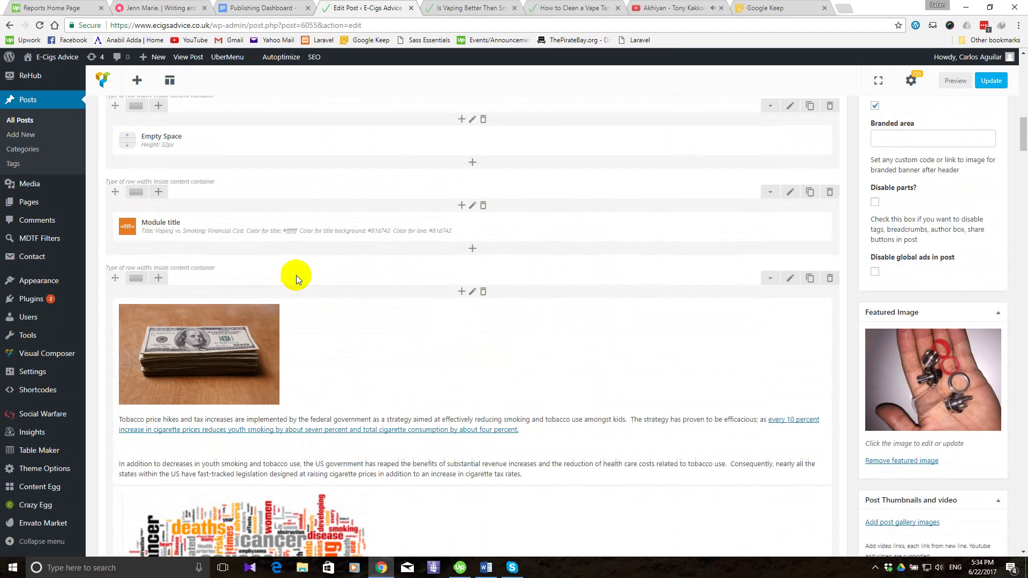
left_click(478, 389)
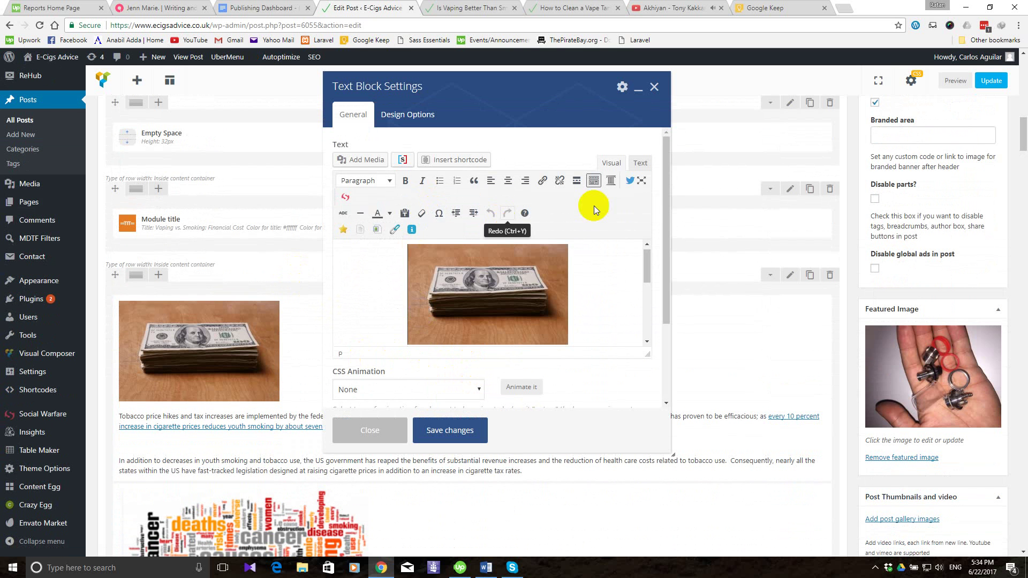
left_click(640, 162)
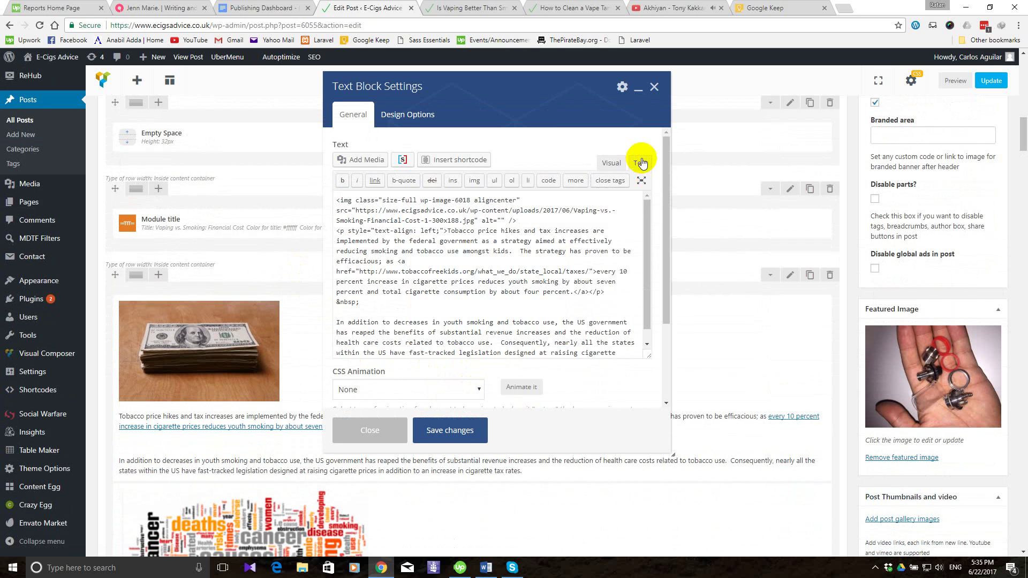
left_click(504, 220)
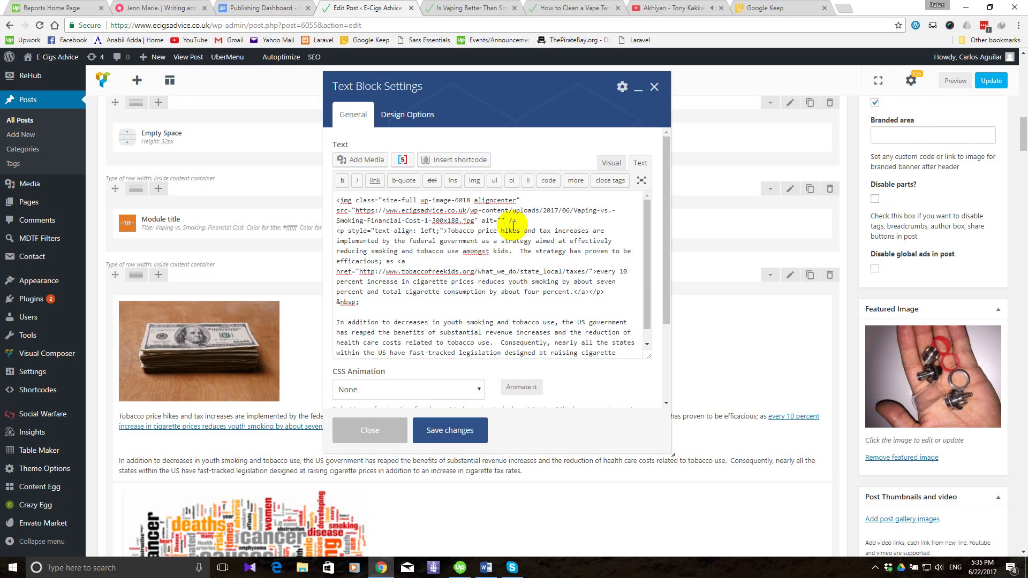
type("width=\"615\" height=\"386\"")
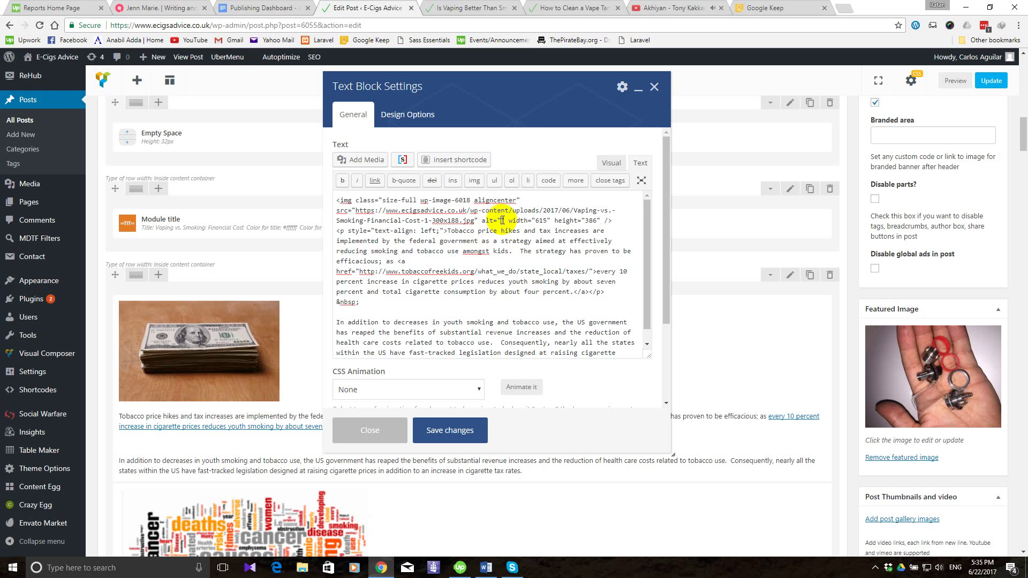
left_click(503, 221)
type("dollar")
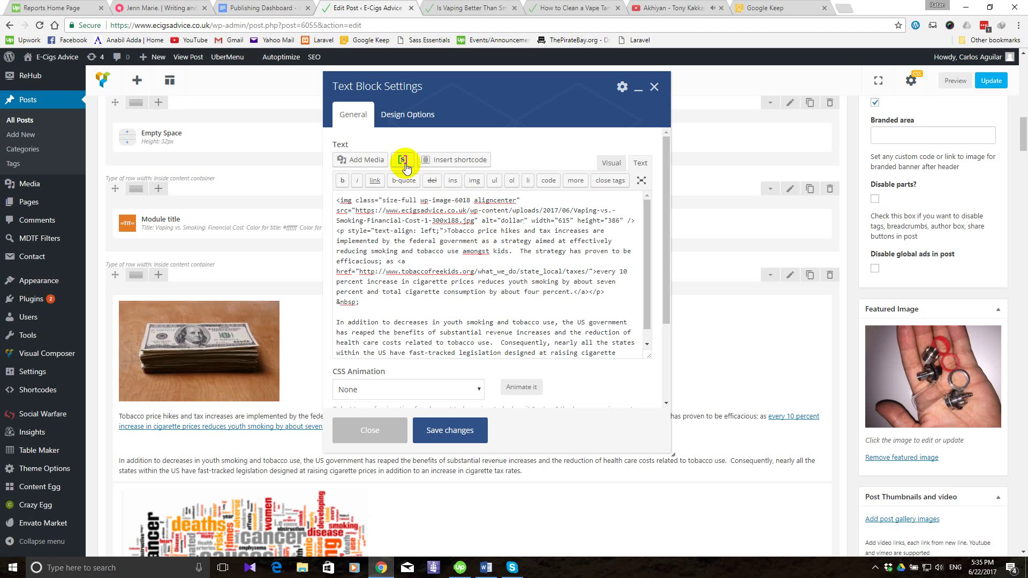
Check the original dimensions of Vaping-vs.-Smoking-Financial-Cost-1.jpg in the media library without inserting it.
left_click(369, 157)
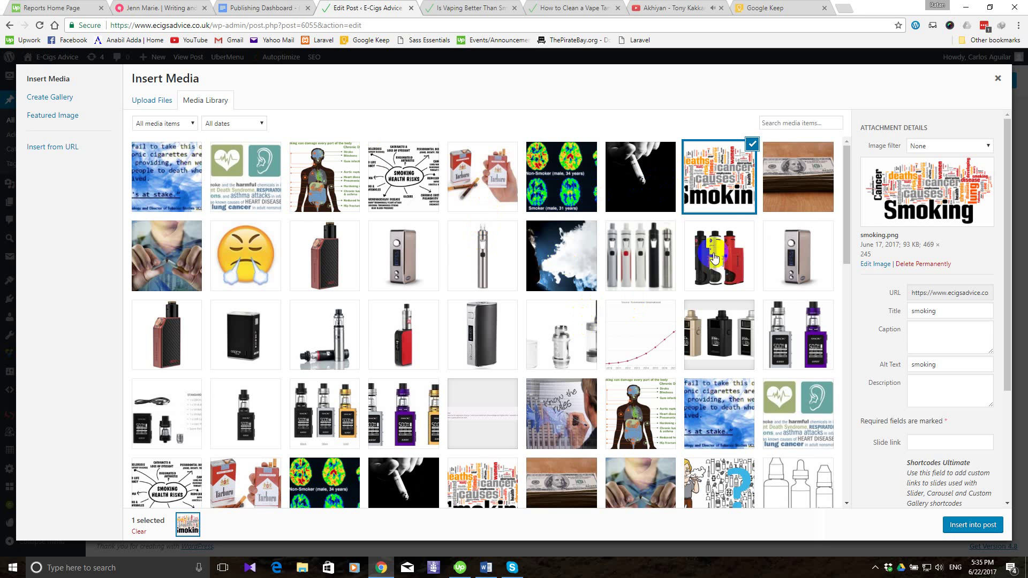
left_click(791, 179)
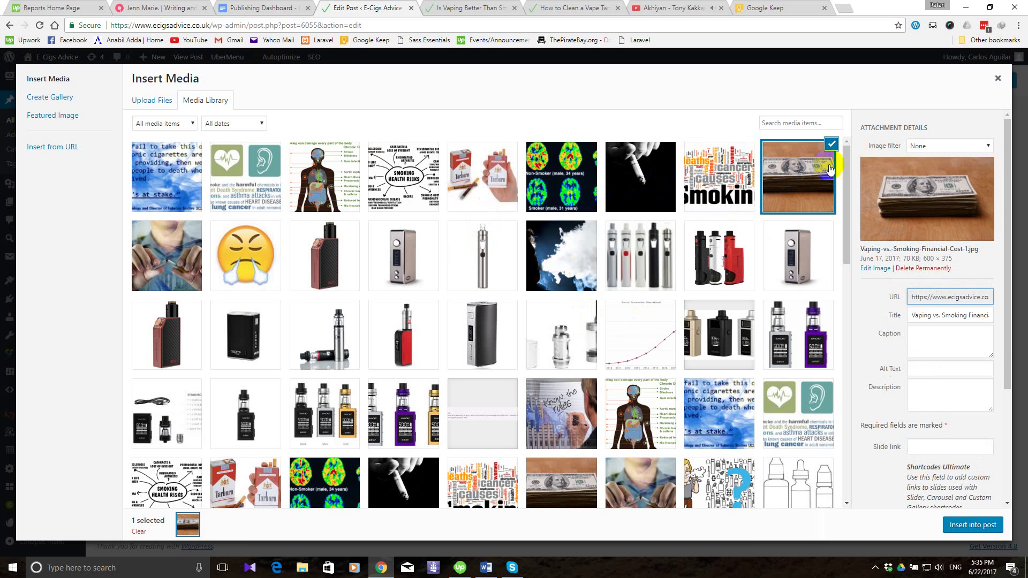
left_click(997, 80)
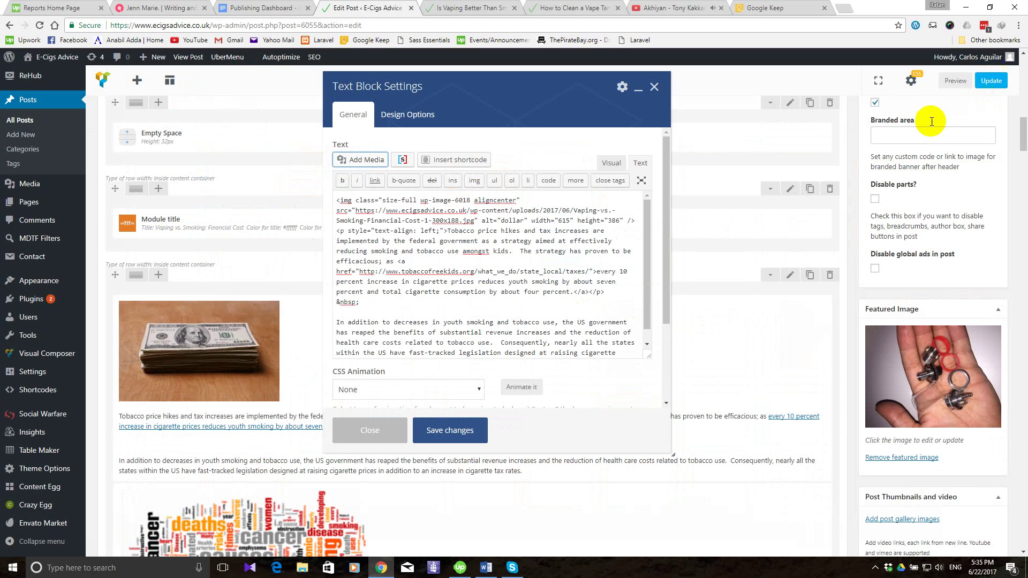
Set the dollar image tag's width to 600 and height to 375, and save the text block.
left_click(570, 220)
key("BackSpace")
key("BackSpace")
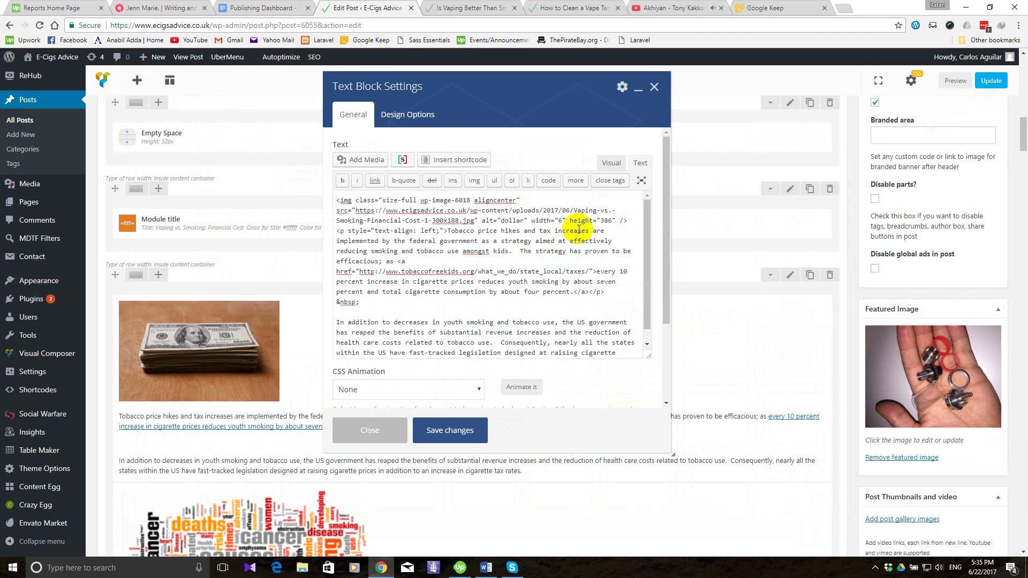
type("00")
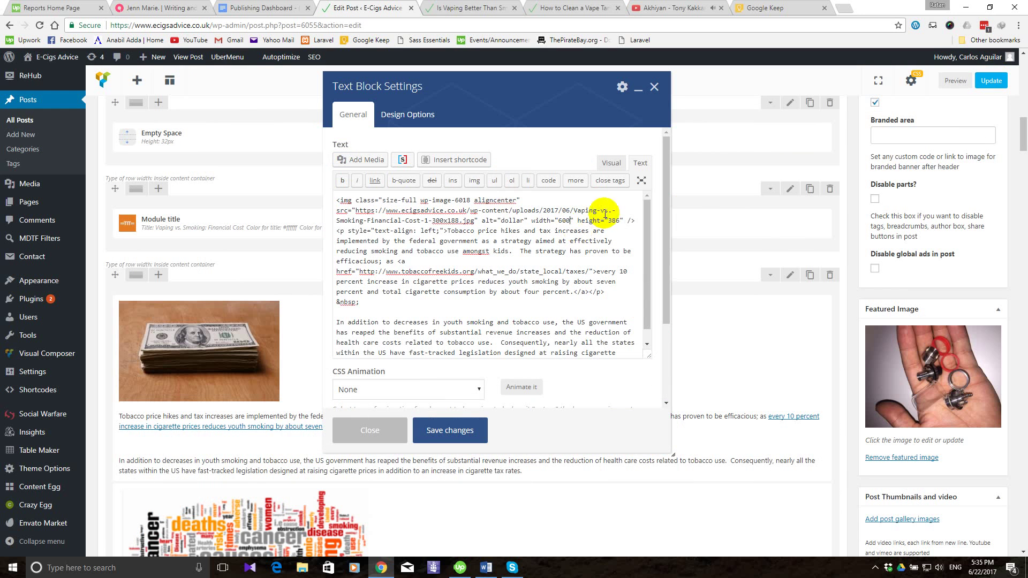
left_click(619, 221)
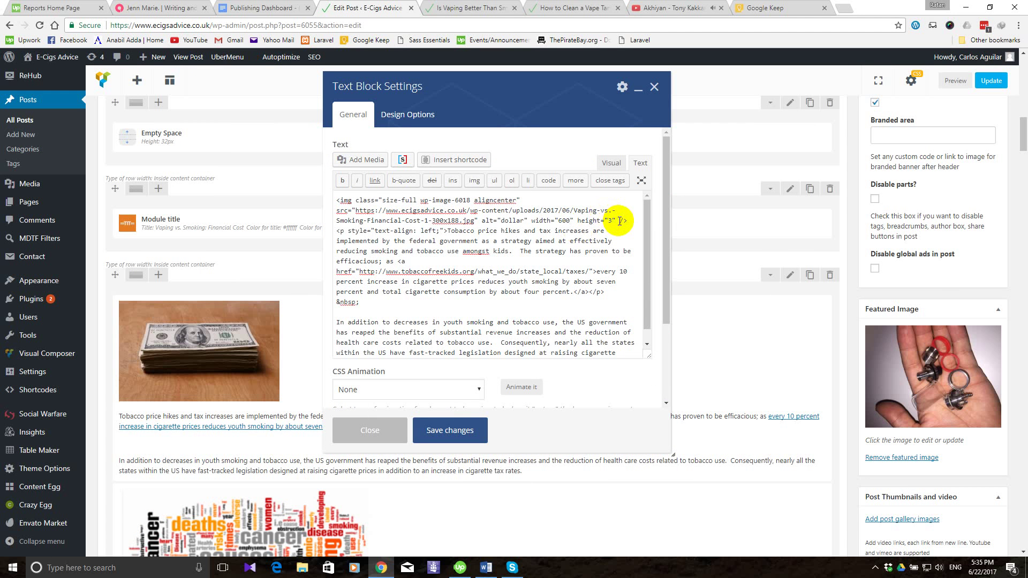
type("75")
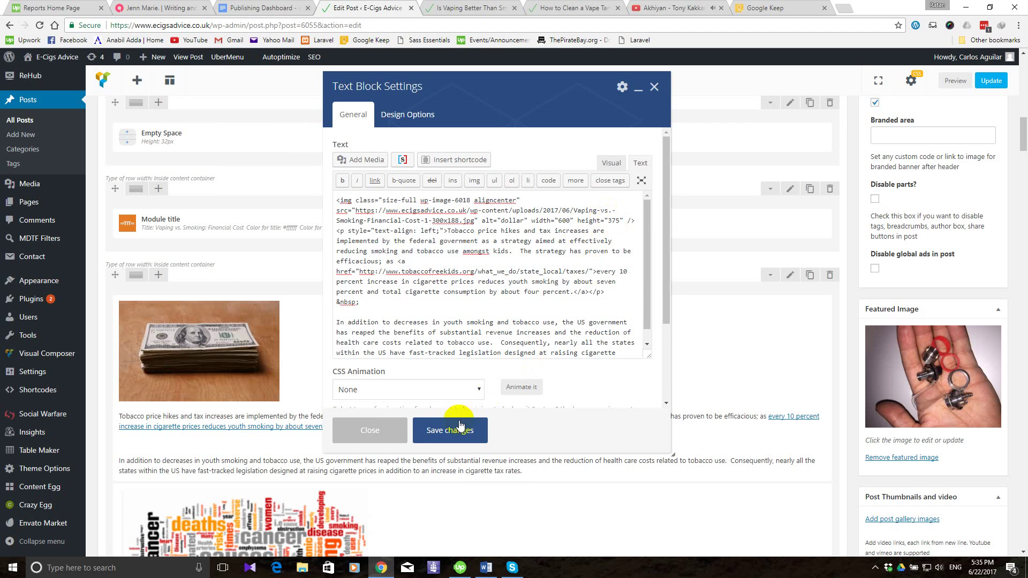
left_click(454, 431)
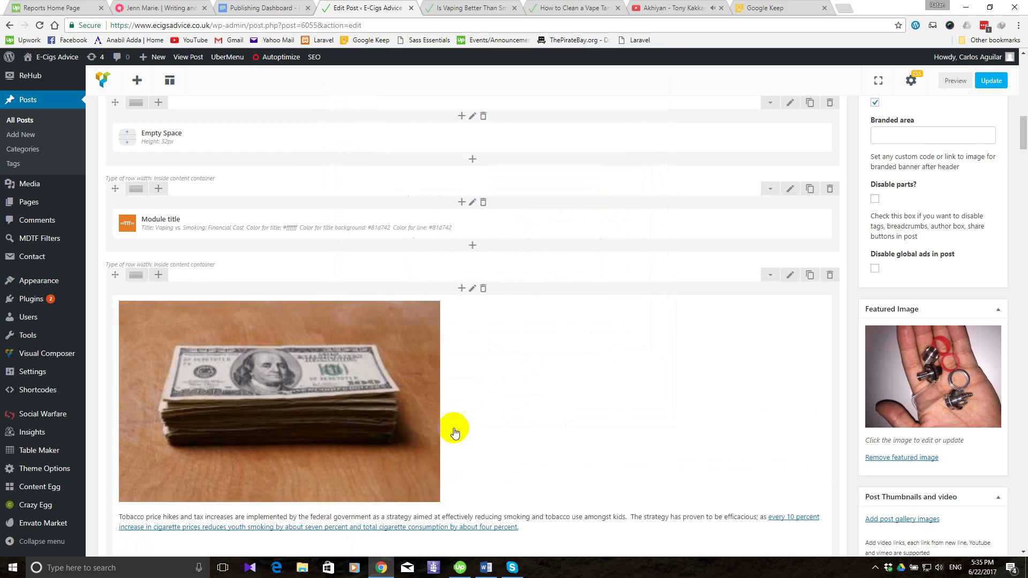
Look over the remaining content blocks of the post and return to the start of the edit page.
scroll(453, 430, "down", 15)
scroll(454, 430, "down", 20)
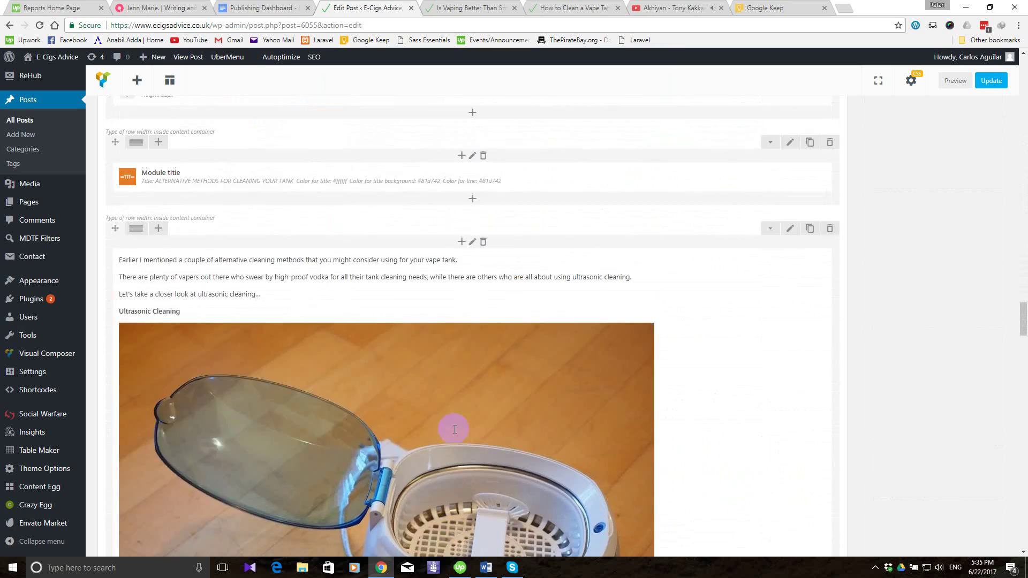
scroll(454, 430, "up", 15)
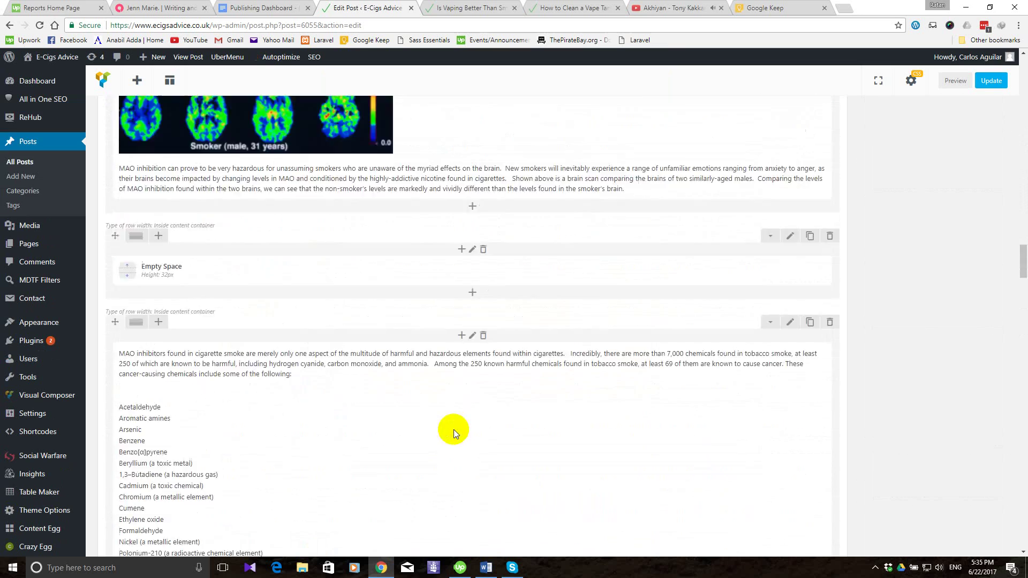
scroll(454, 429, "up", 20)
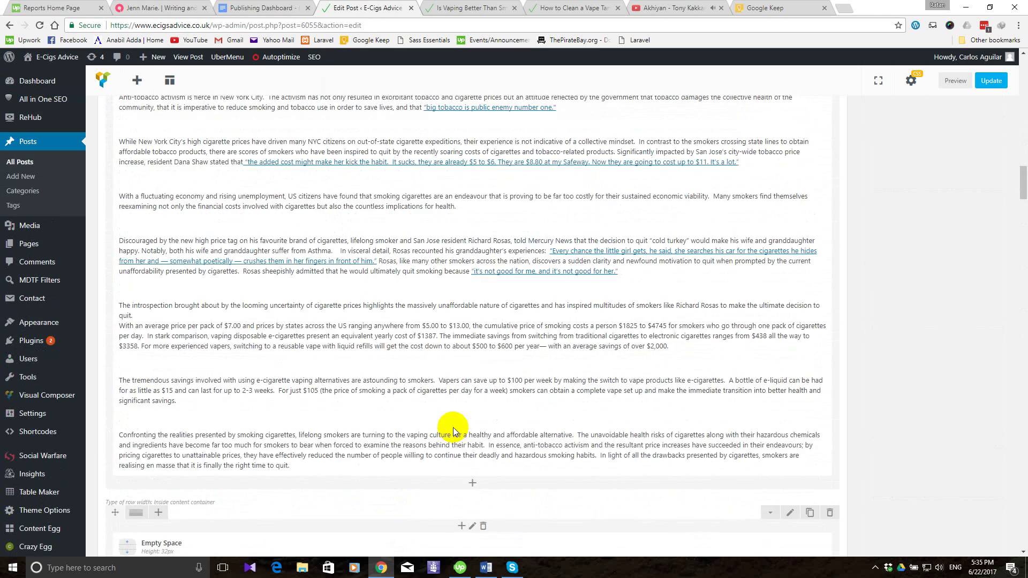
scroll(458, 429, "up", 3)
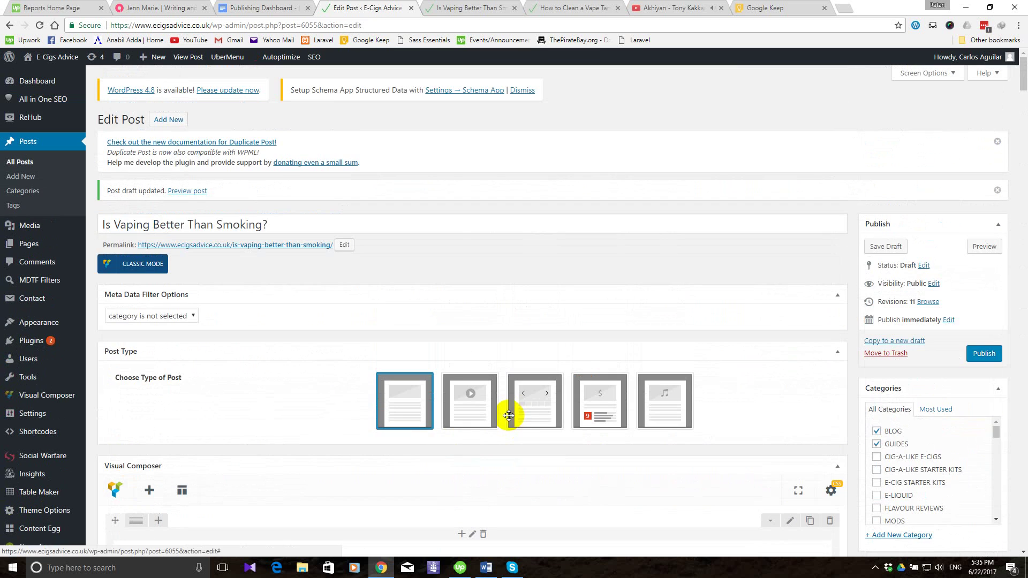
Save the post draft and reload its preview page.
left_click(882, 247)
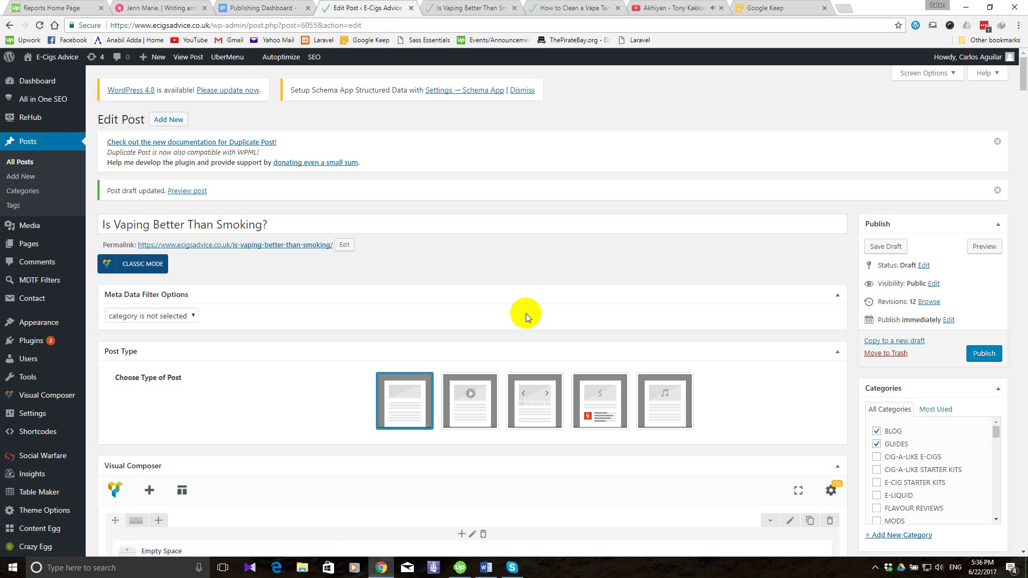
left_click(457, 7)
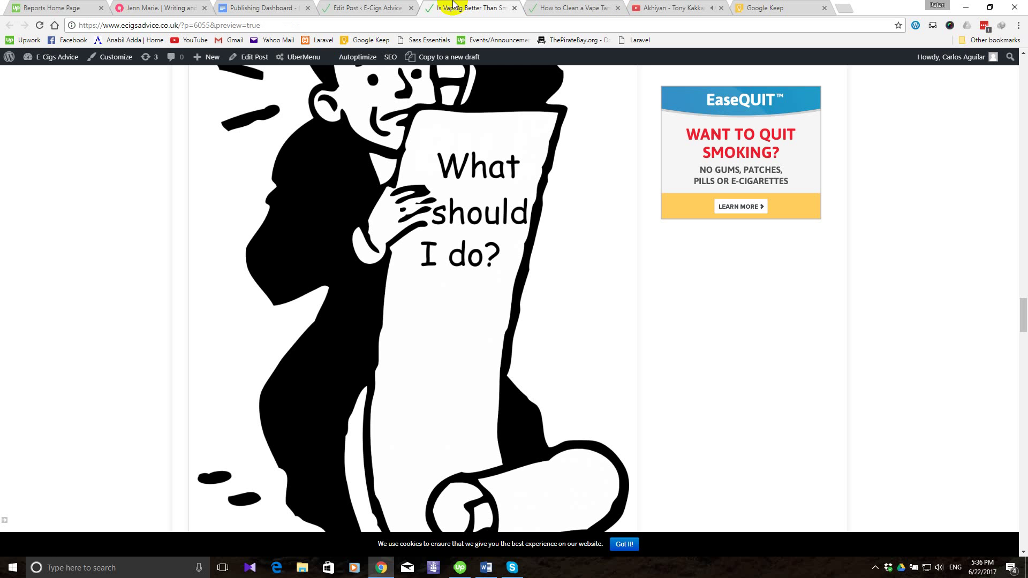
left_click(40, 25)
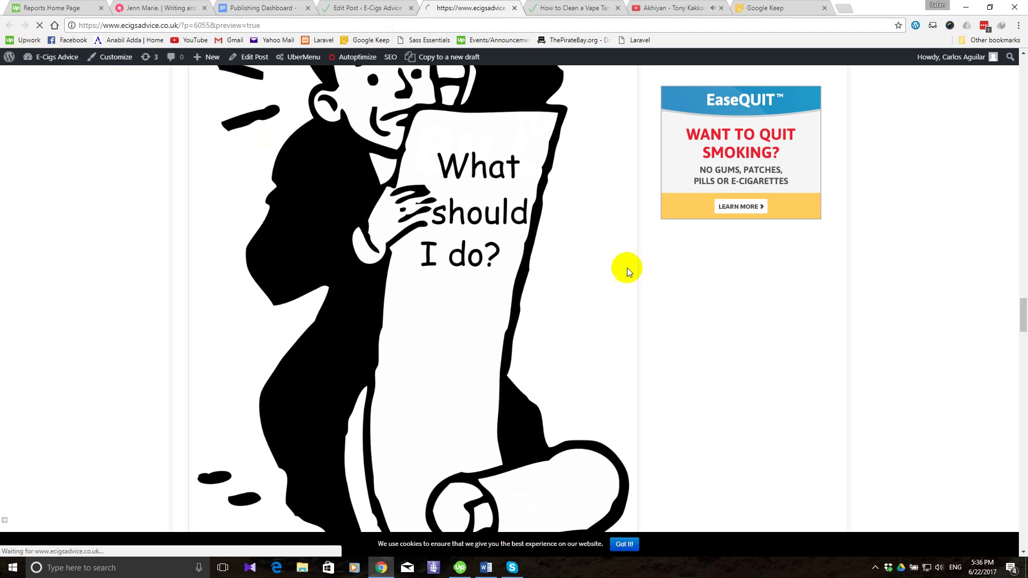
Examine the image sizes throughout the previewed article and find the leftover tank-cleaning sections that still need new content.
scroll(595, 328, "up", 20)
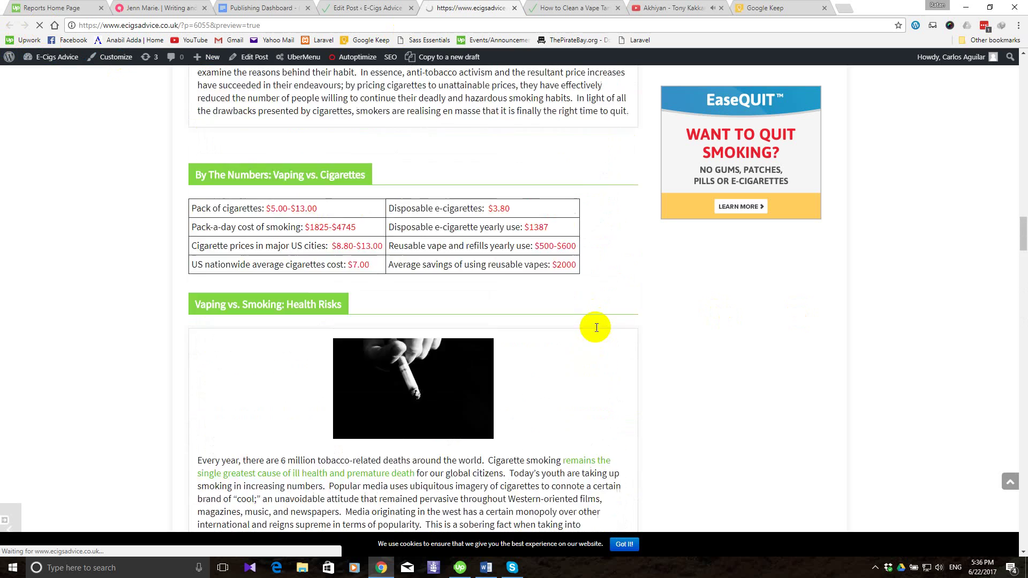
scroll(596, 329, "up", 2)
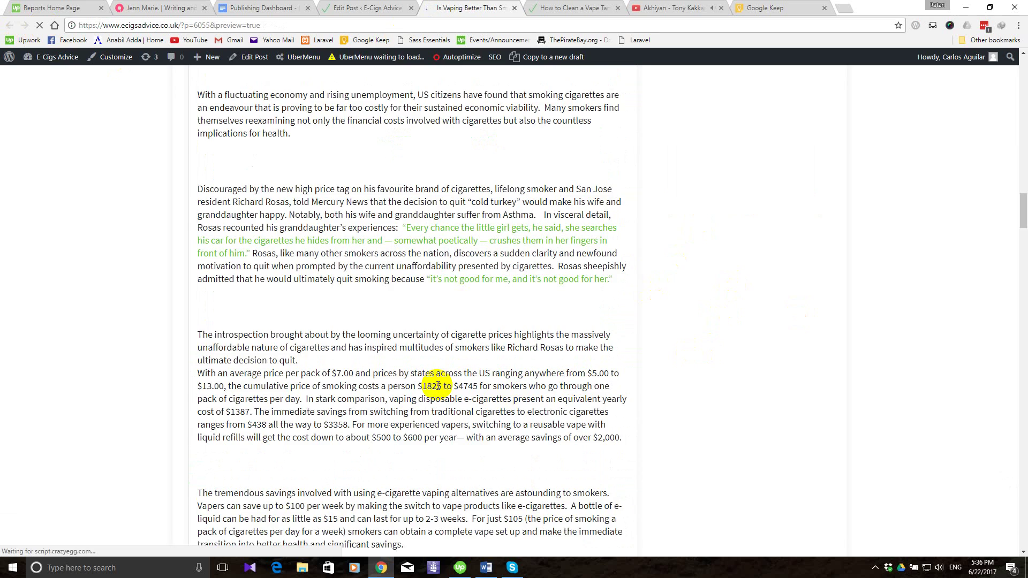
scroll(438, 386, "up", 12)
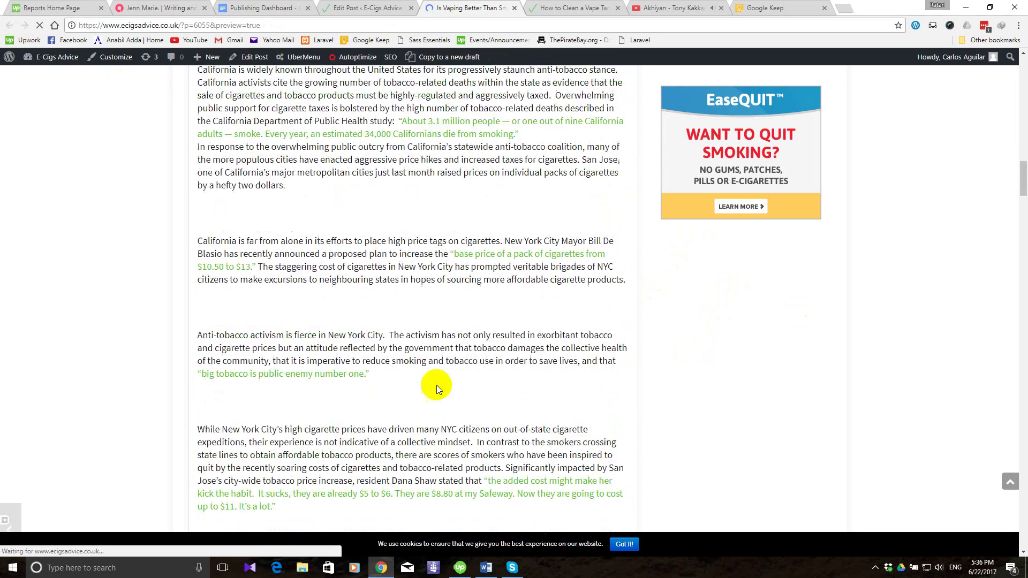
scroll(436, 384, "up", 15)
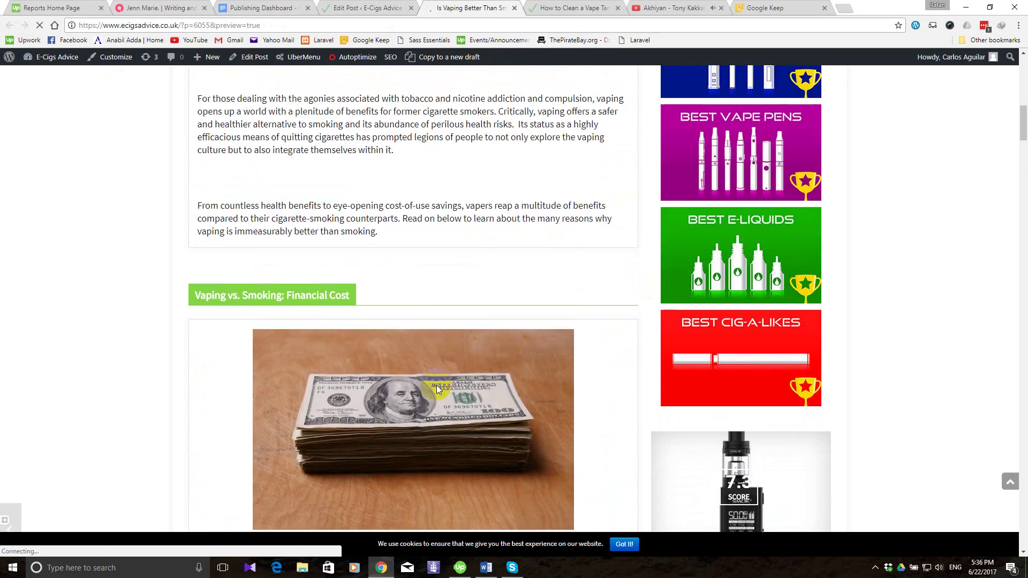
scroll(436, 385, "up", 10)
scroll(436, 385, "down", 8)
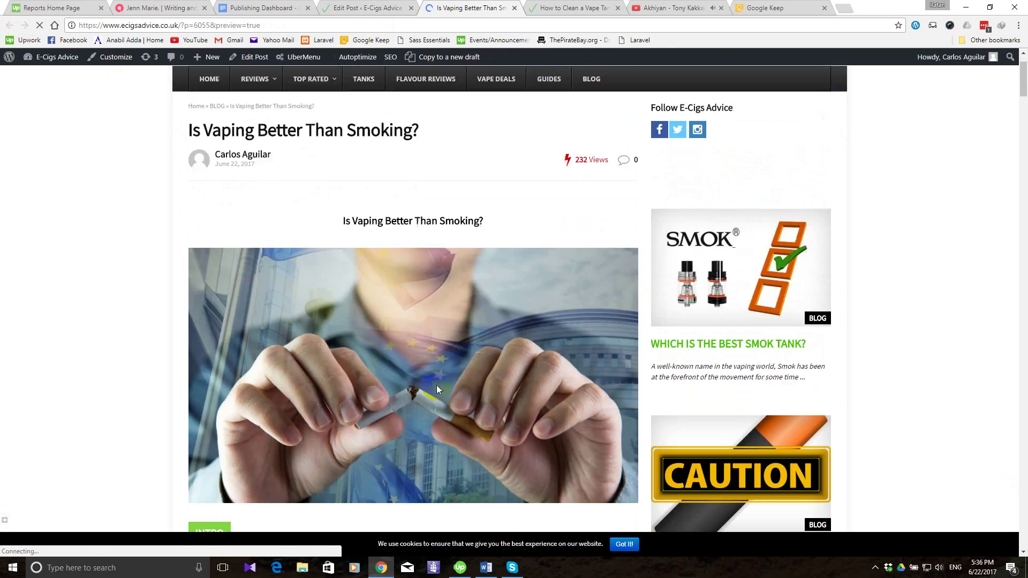
scroll(437, 385, "down", 20)
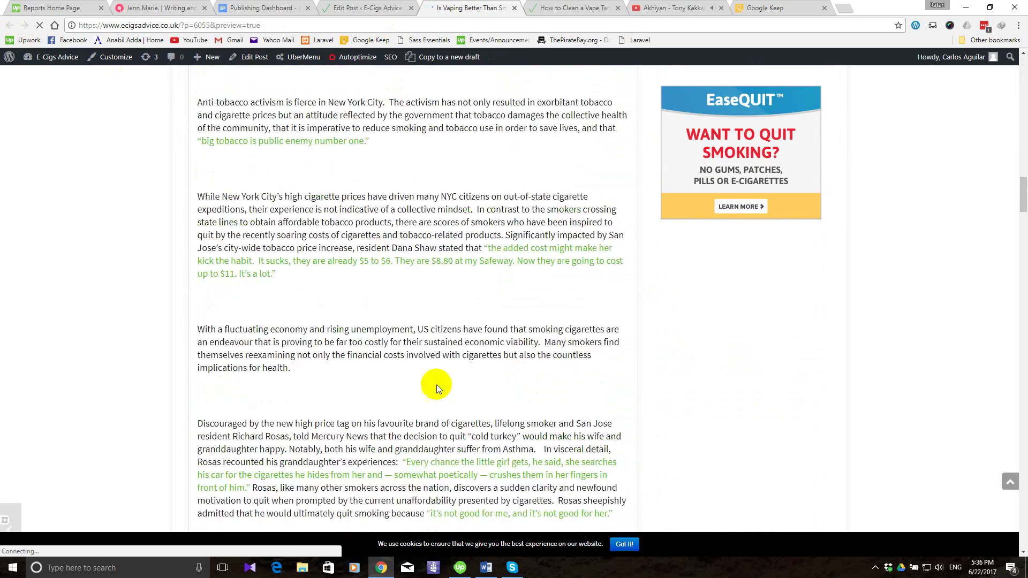
scroll(437, 384, "down", 18)
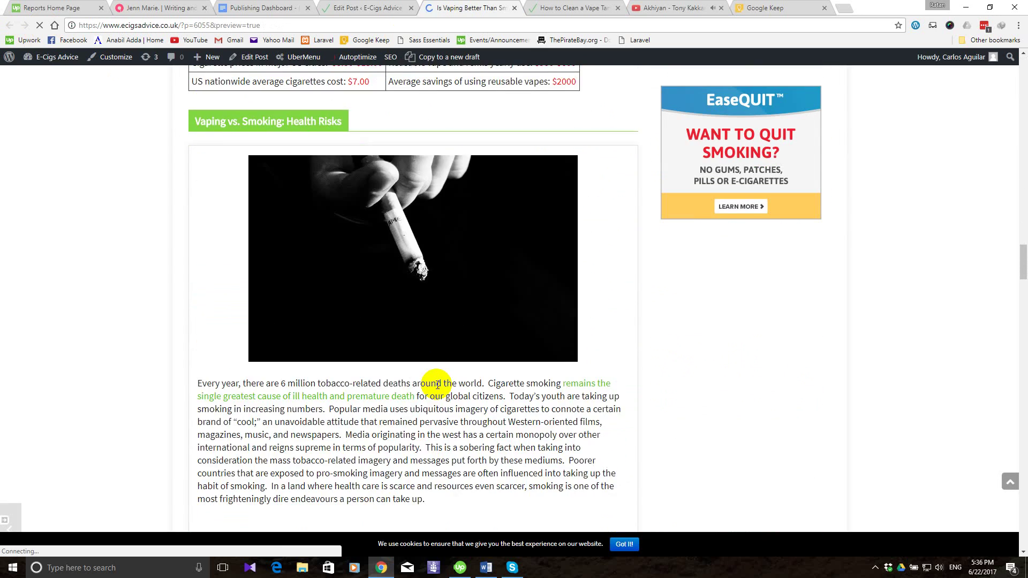
scroll(437, 384, "down", 13)
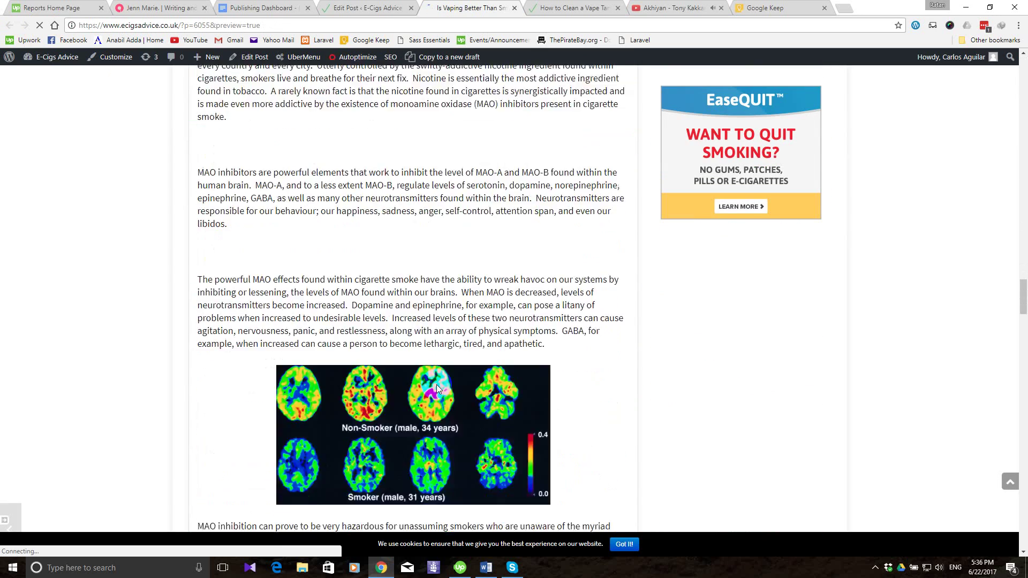
scroll(436, 384, "down", 13)
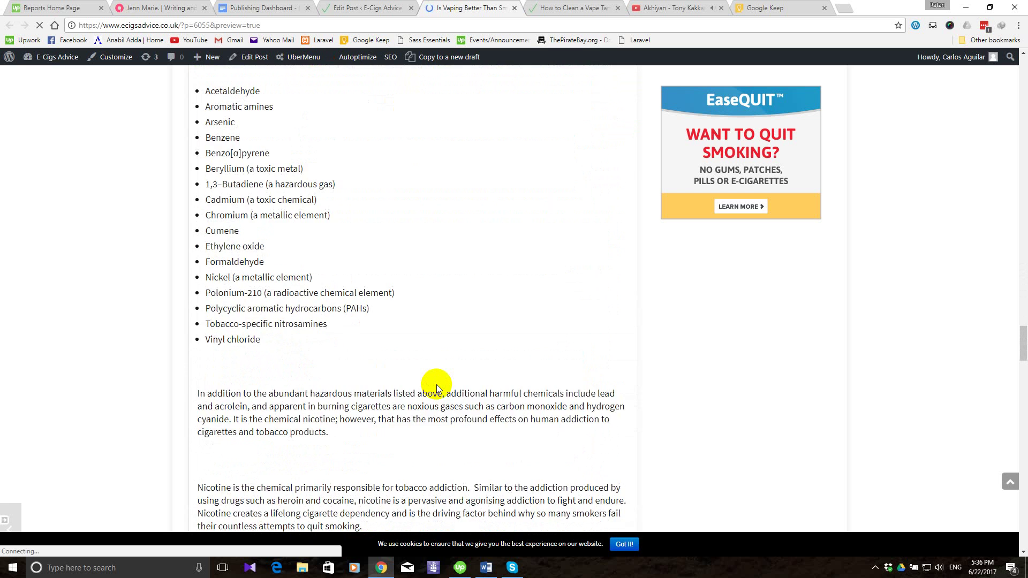
scroll(436, 384, "up", 3)
scroll(436, 384, "down", 10)
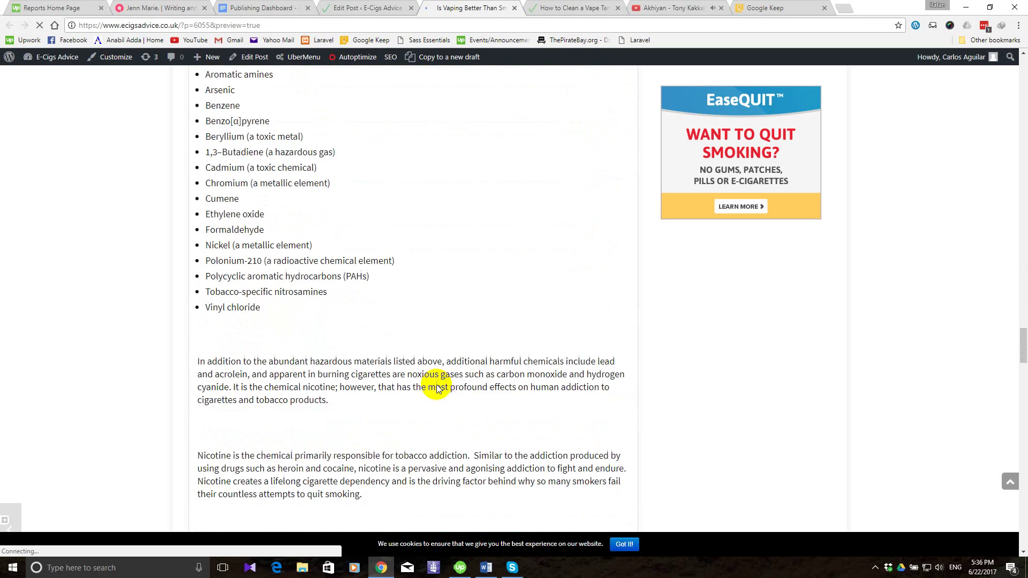
scroll(436, 385, "down", 2)
scroll(436, 385, "up", 2)
scroll(436, 384, "down", 3)
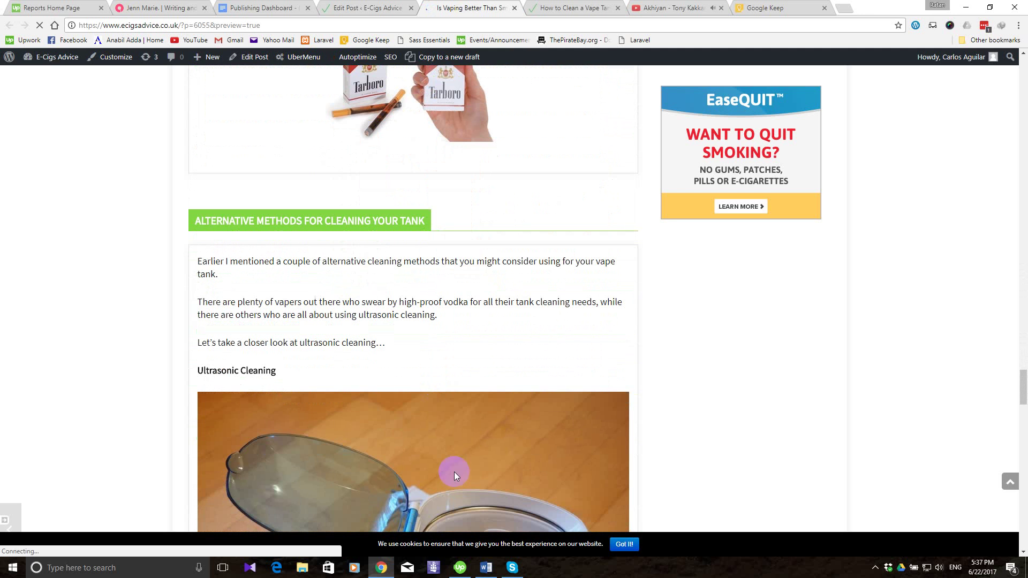
In the Is-Vaping-Better-Than-Smoking Word document, copy the text from "The combination of nicotine, tar" through the list item "Increased risk of stroke".
left_click(487, 567)
scroll(542, 455, "down", 5)
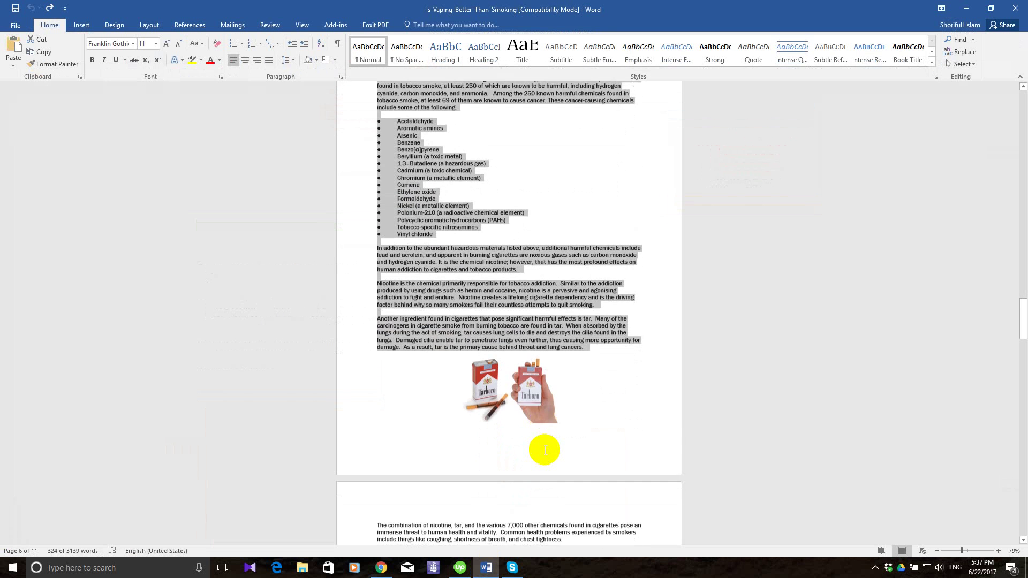
scroll(415, 419, "down", 5)
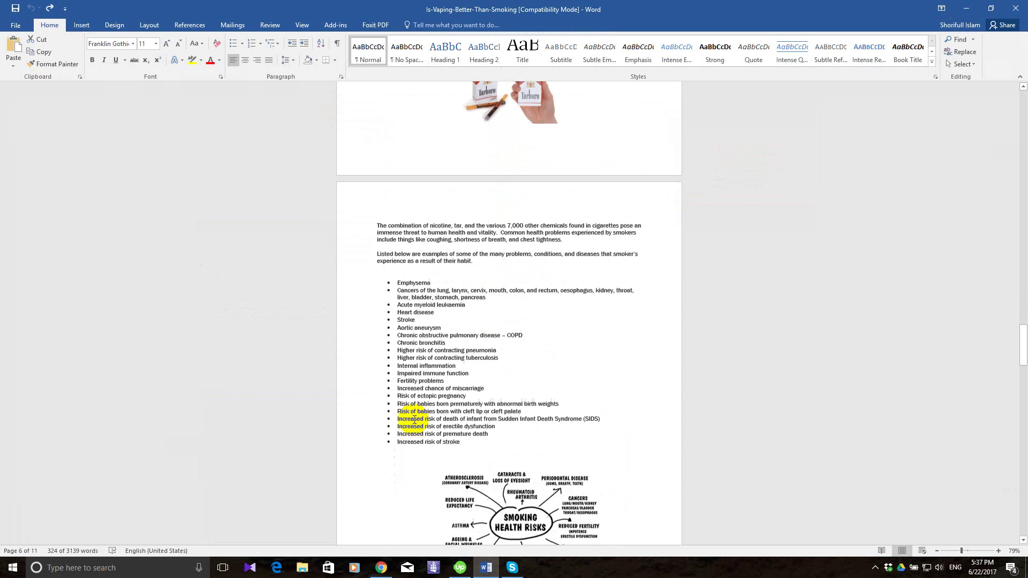
scroll(410, 418, "up", 1)
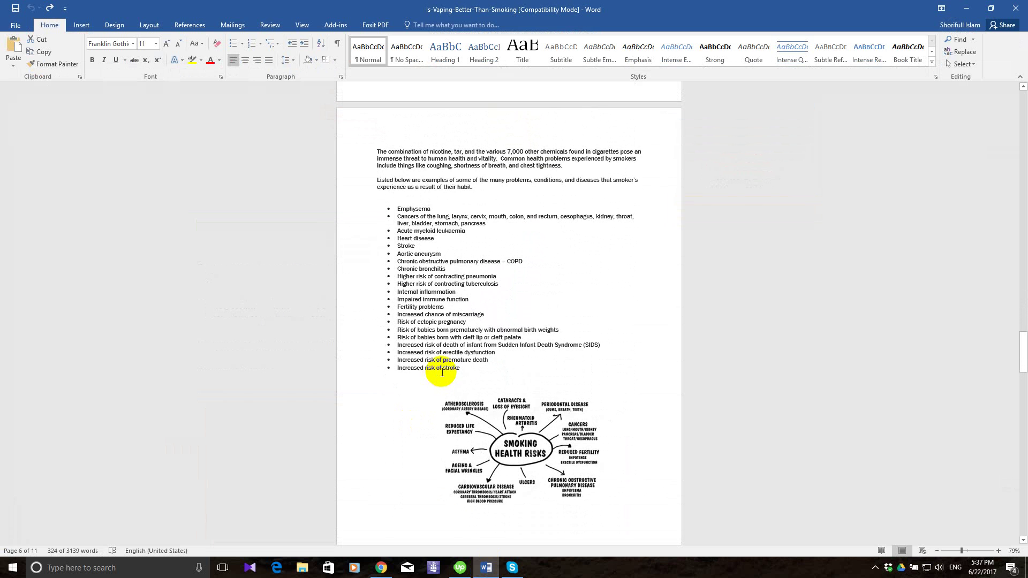
scroll(428, 360, "up", 1)
scroll(459, 365, "down", 1)
mouse_move(480, 372)
left_mouse_down()
mouse_move(386, 321)
mouse_move(370, 153)
left_mouse_up()
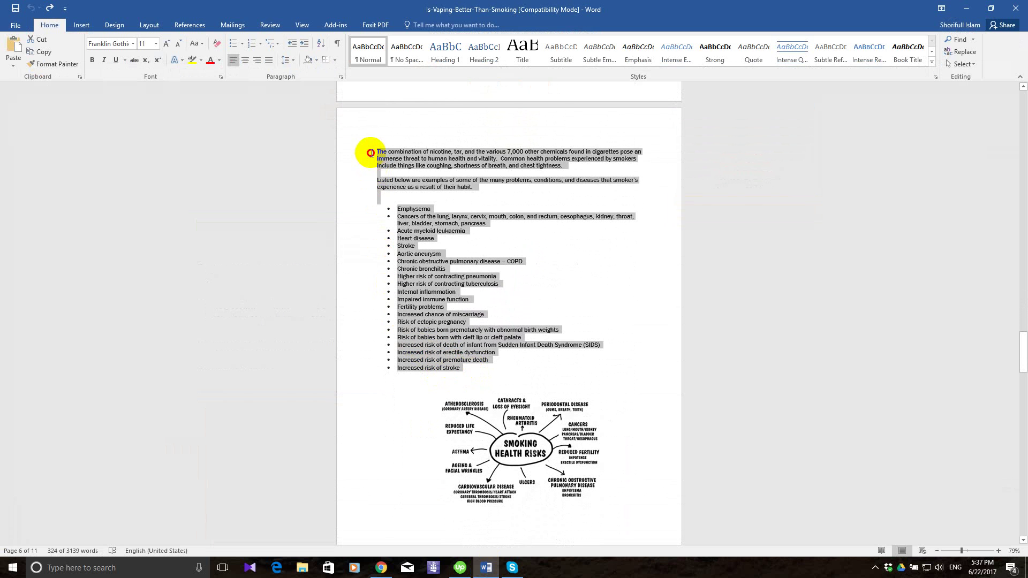
right_click(415, 154)
left_click(429, 172)
scroll(520, 185, "up", 4)
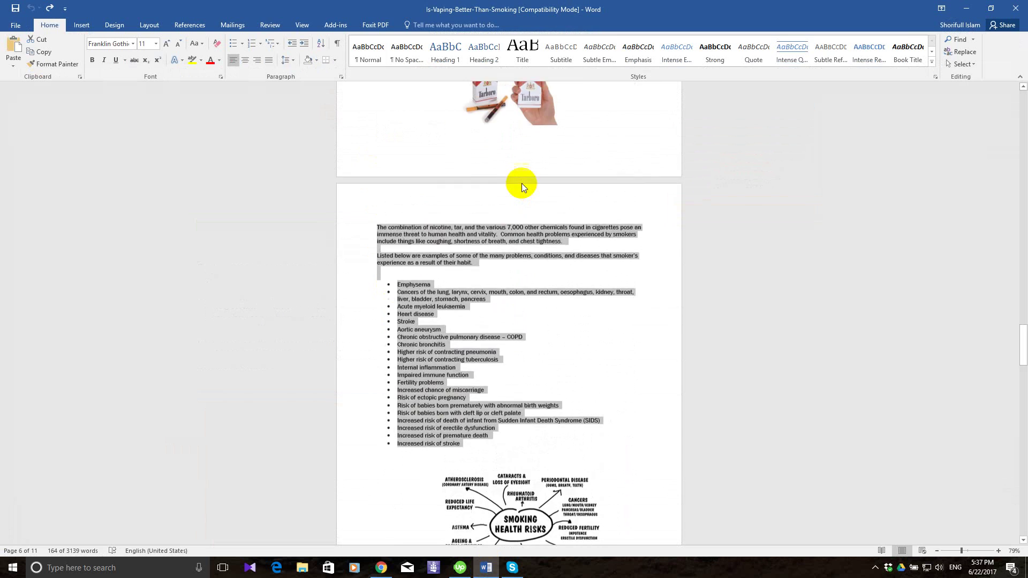
Back in the browser's post editor, delete the row holding the "ALTERNATIVE METHODS FOR CLEANING YOUR TANK" module title.
left_click(381, 568)
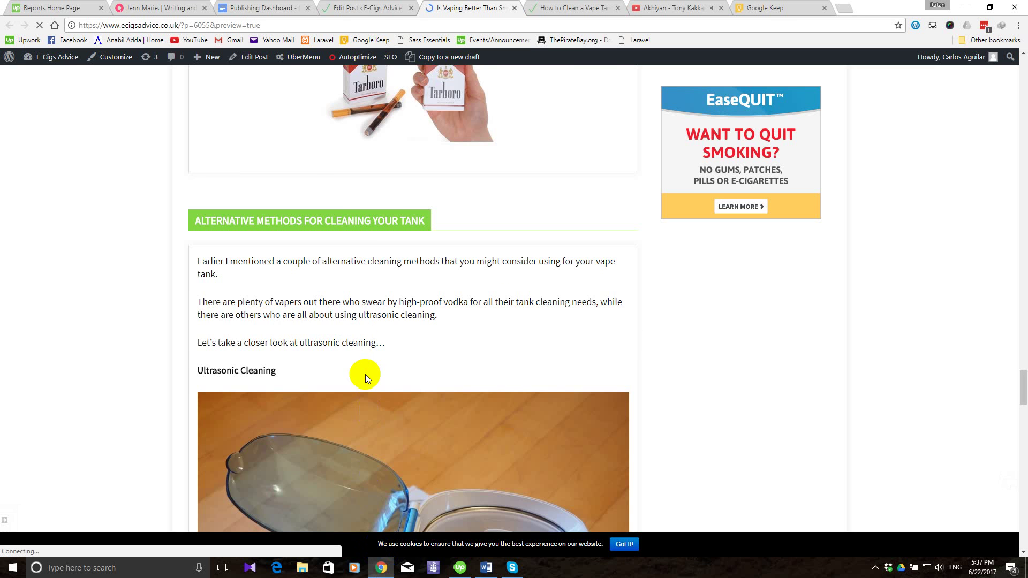
scroll(365, 374, "up", 2)
left_click(370, 8)
scroll(351, 368, "down", 15)
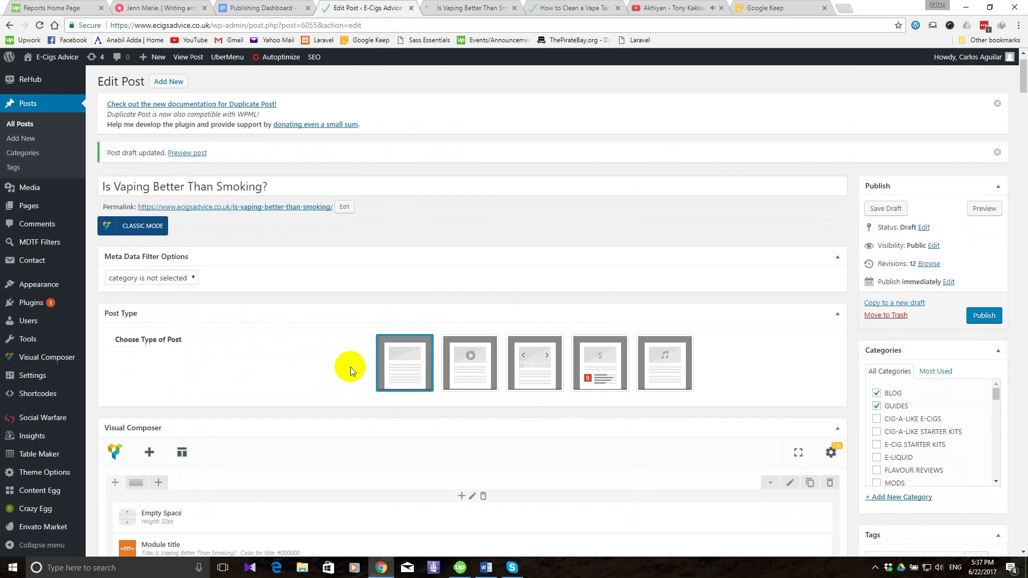
scroll(351, 367, "down", 20)
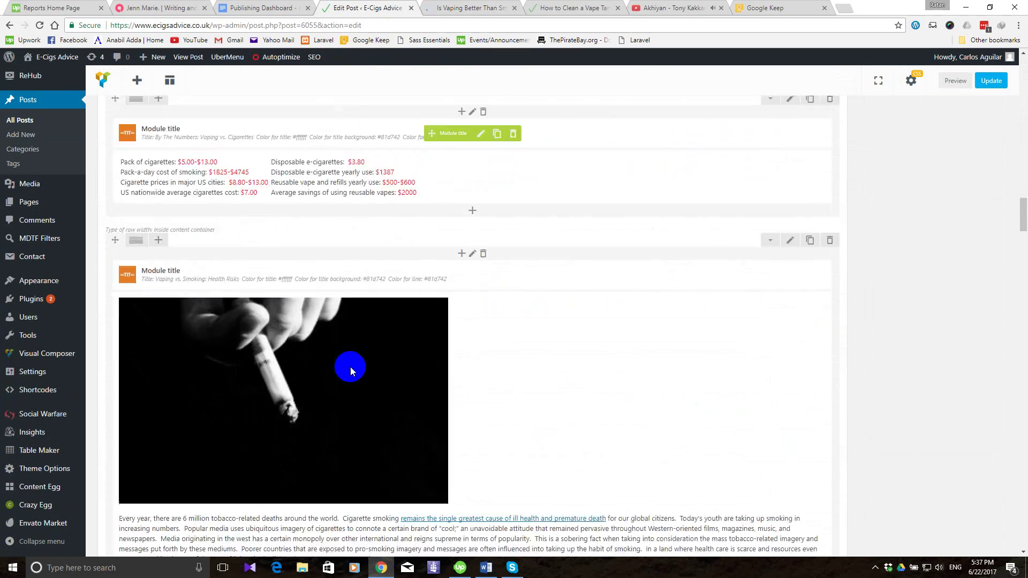
scroll(350, 367, "down", 20)
scroll(350, 367, "down", 20)
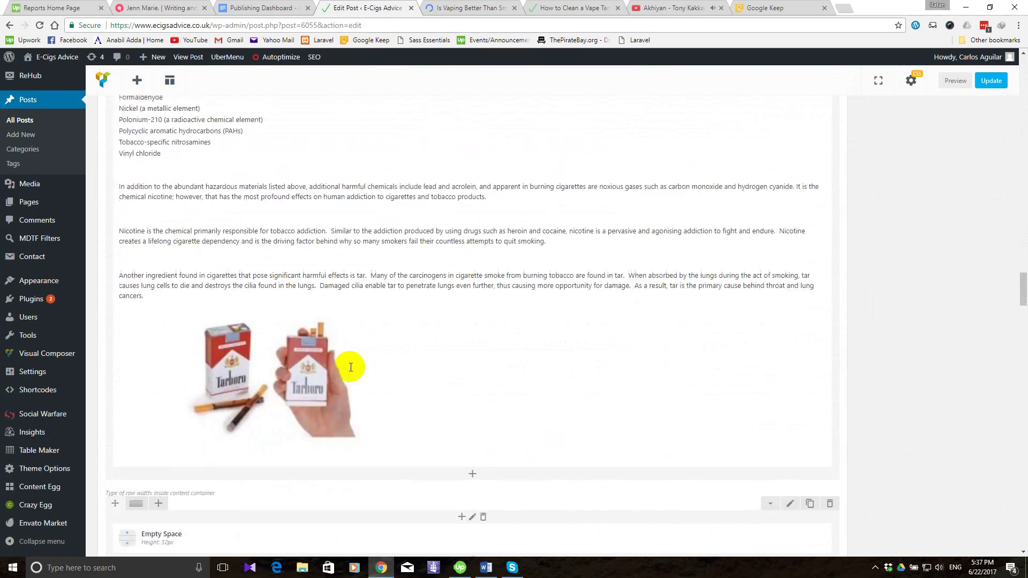
scroll(351, 367, "down", 15)
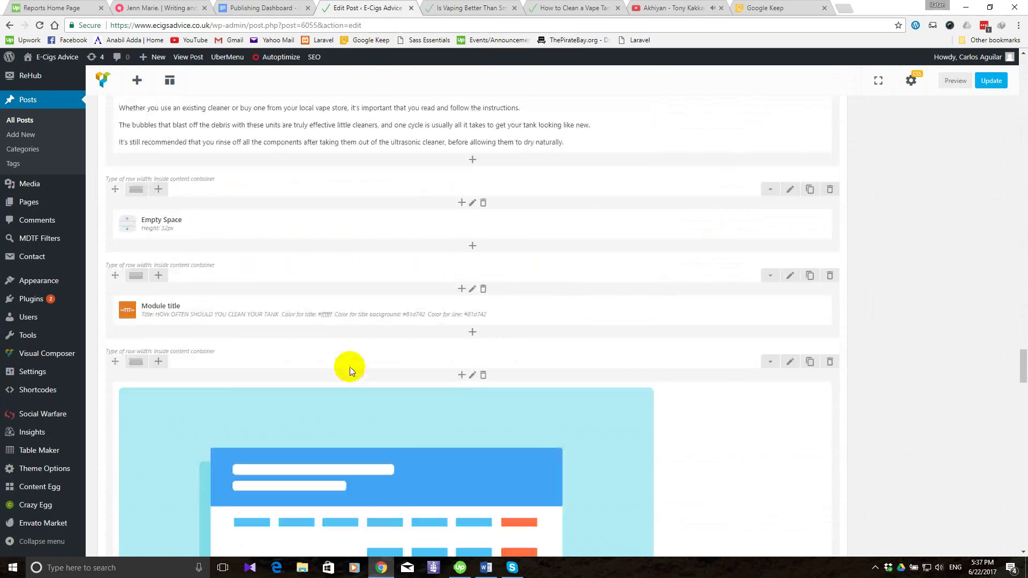
scroll(350, 369, "up", 6)
scroll(349, 367, "up", 18)
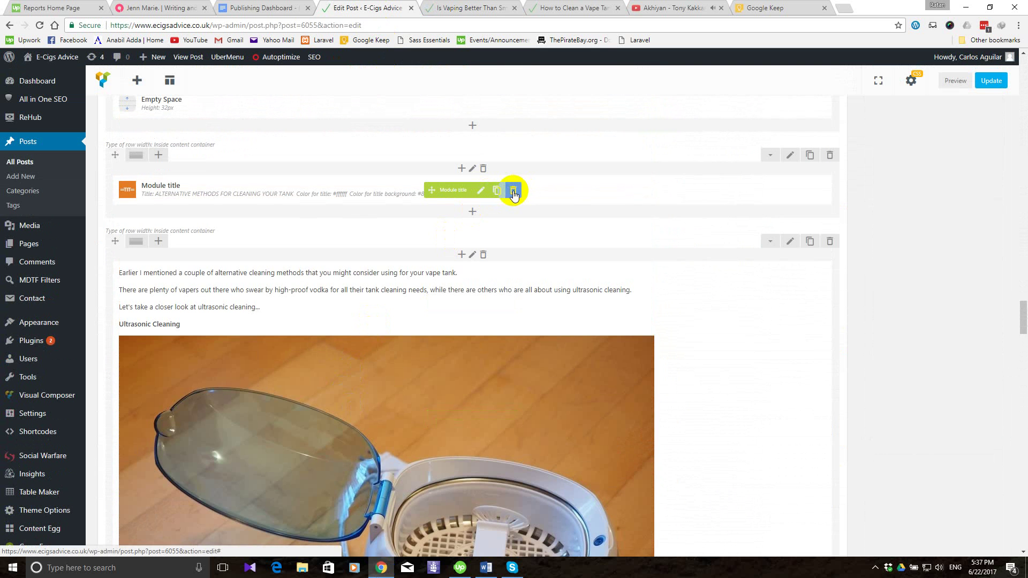
left_click(513, 192)
left_click(555, 86)
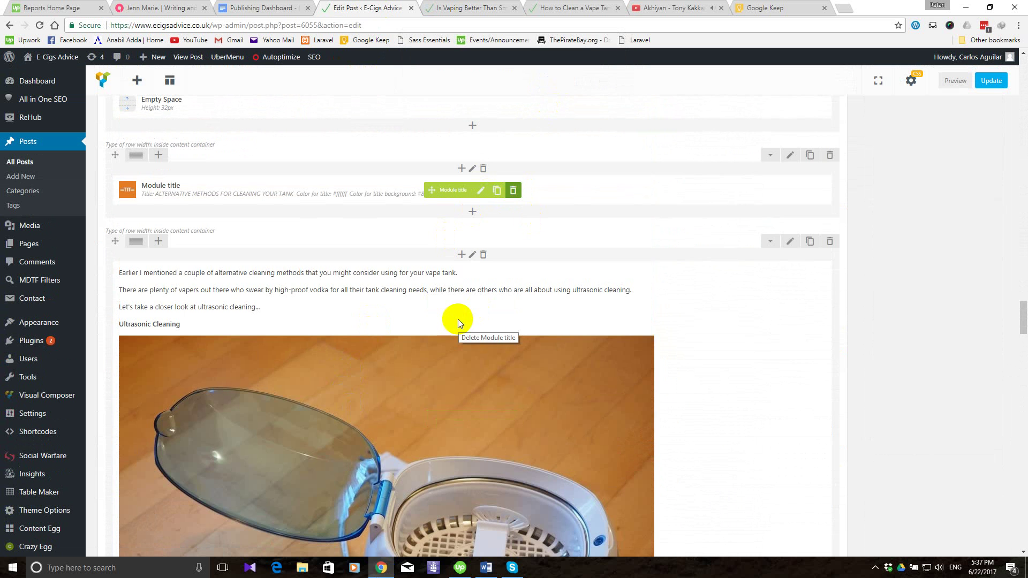
left_click(830, 157)
left_click(556, 86)
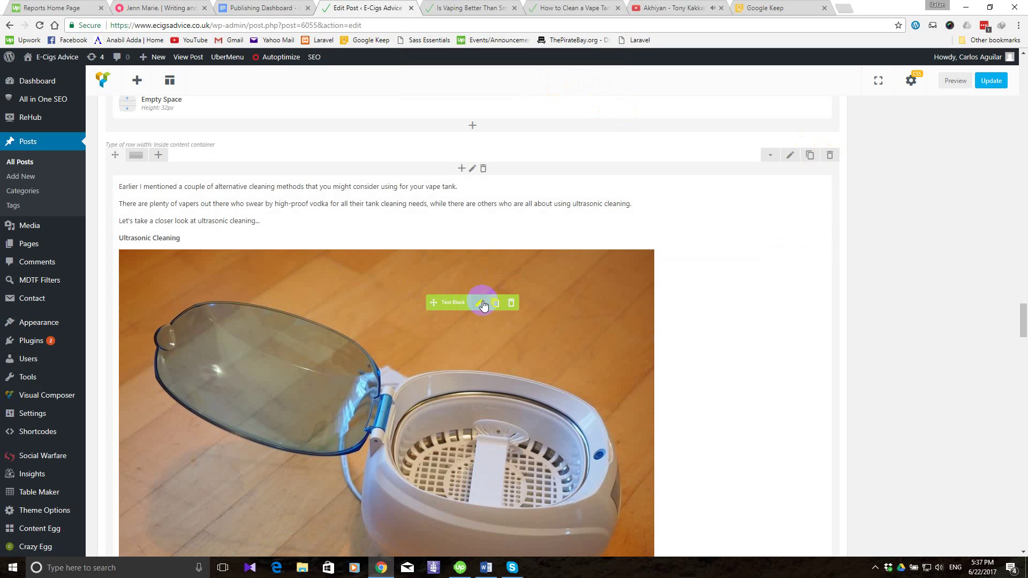
Replace all content of the ultrasonic cleaning text block with the copied passage and list of smoking-related health problems.
left_click(480, 303)
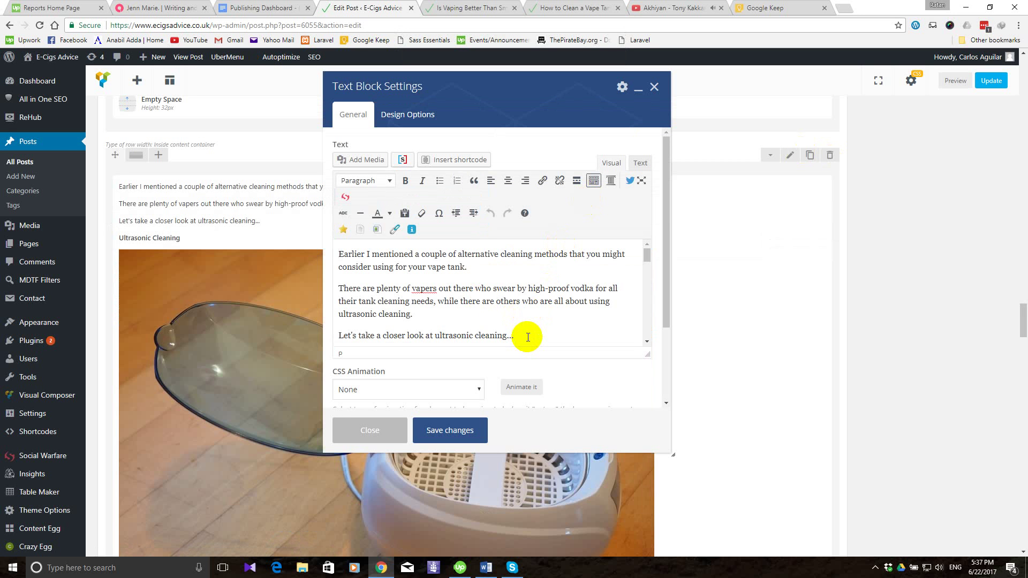
key("ctrl+a")
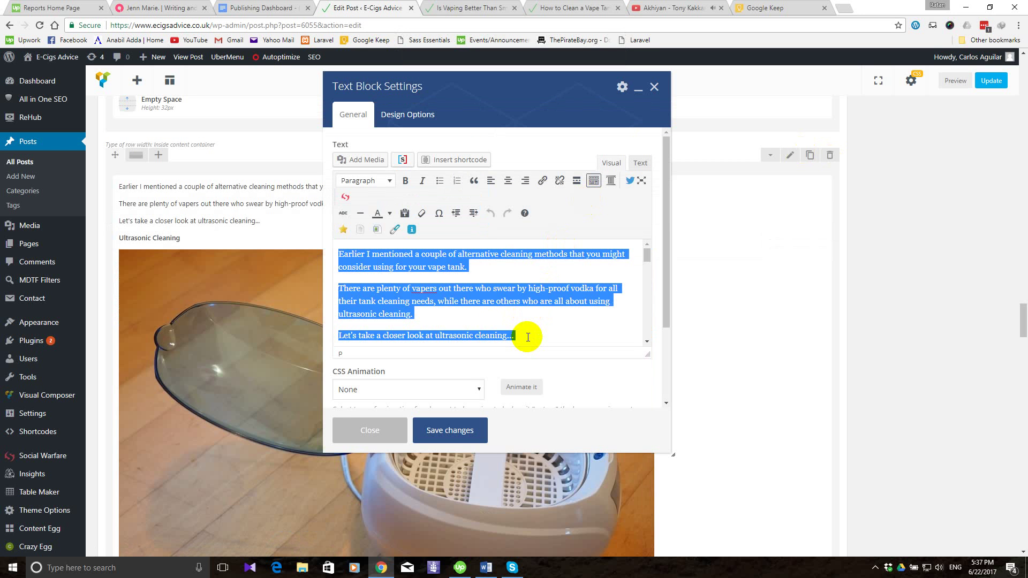
key("ctrl+x")
right_click(396, 267)
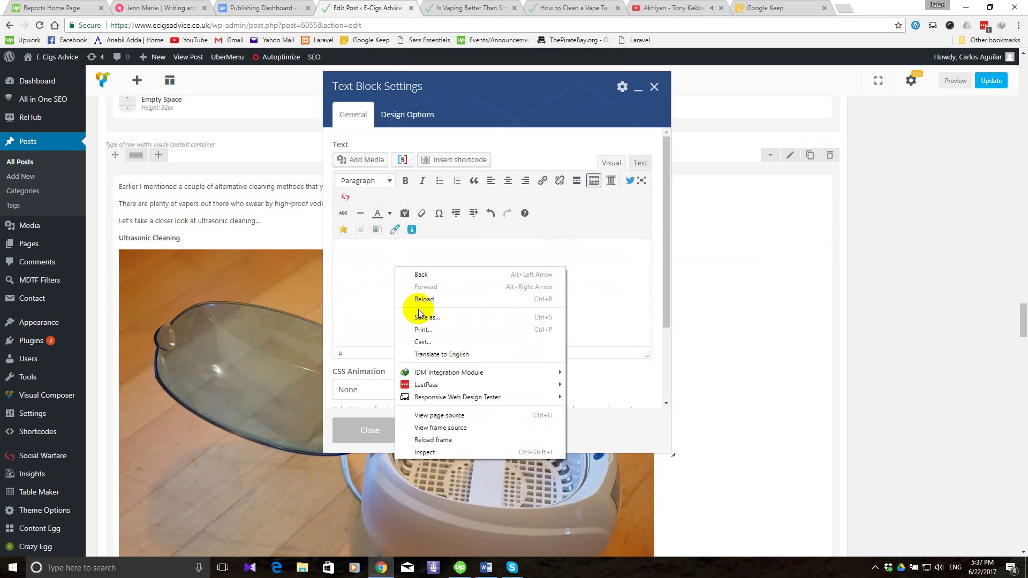
left_click(342, 258)
right_click(349, 255)
left_click(343, 248)
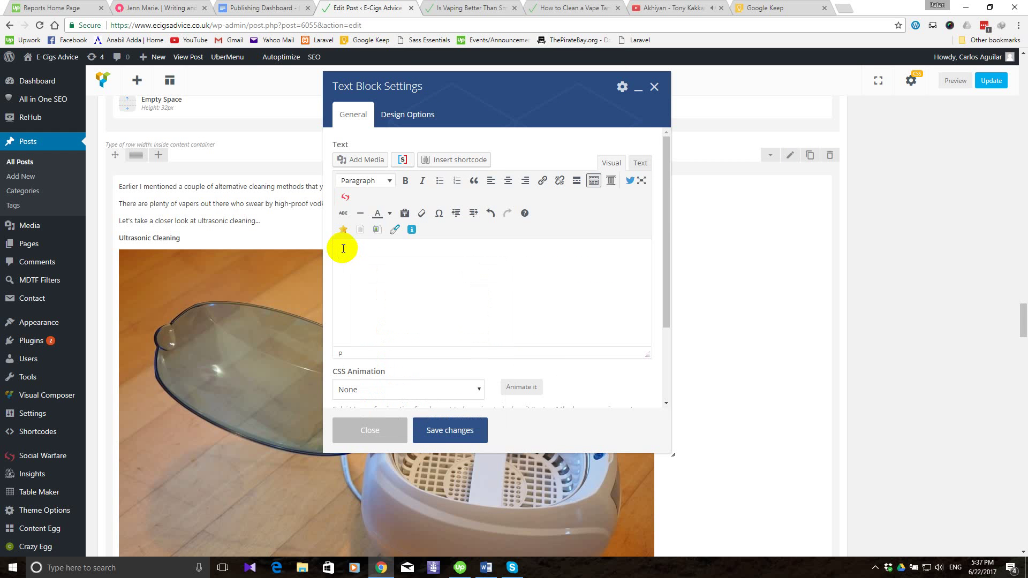
key("ctrl+v")
scroll(437, 268, "up", 5)
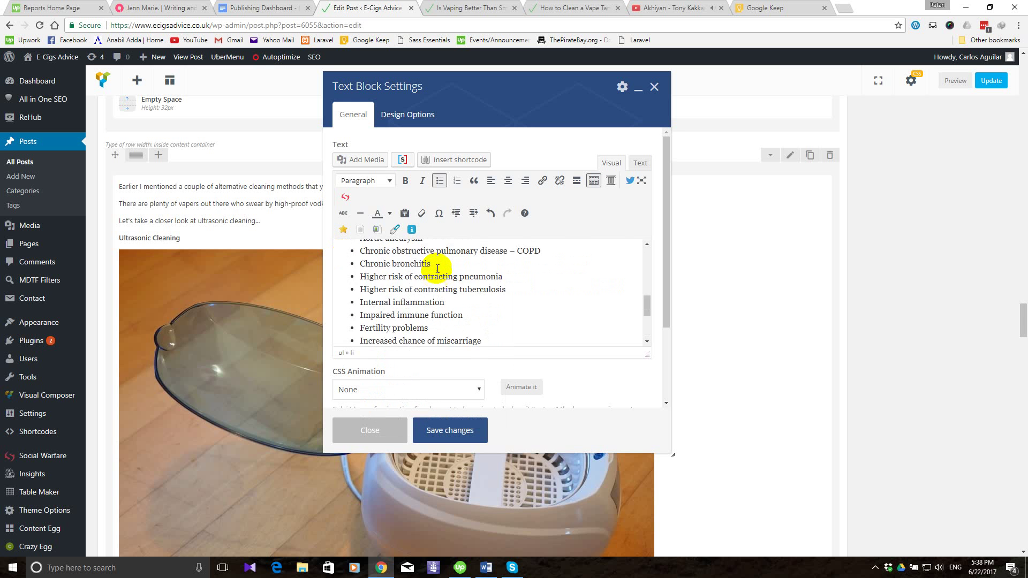
scroll(438, 268, "up", 5)
scroll(432, 265, "down", 10)
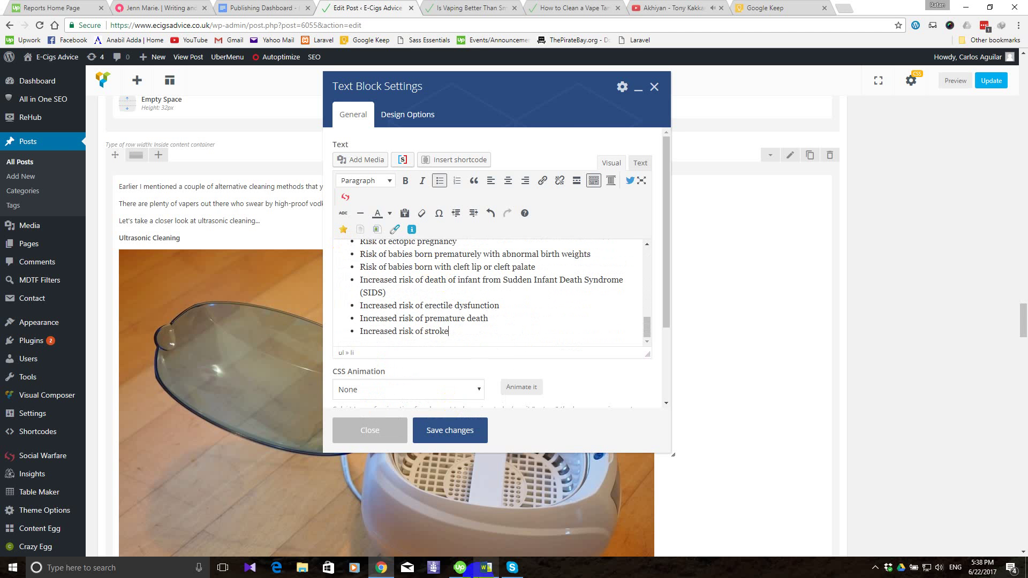
Check the Word document for the image following the stroke list item, then add blank lines after that item in the browser's text block.
left_click(481, 571)
scroll(503, 431, "down", 12)
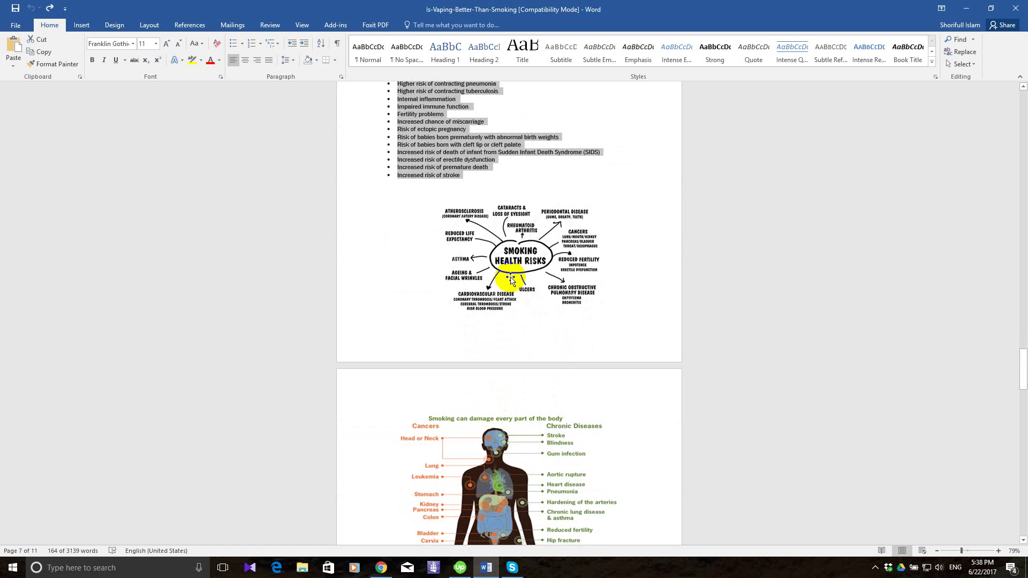
left_click(511, 279)
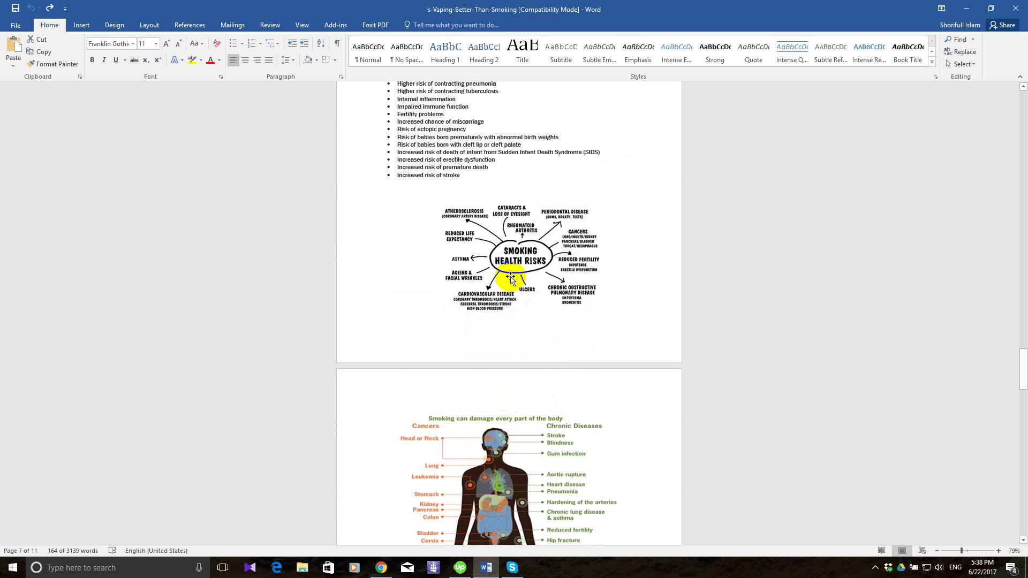
left_click(381, 567)
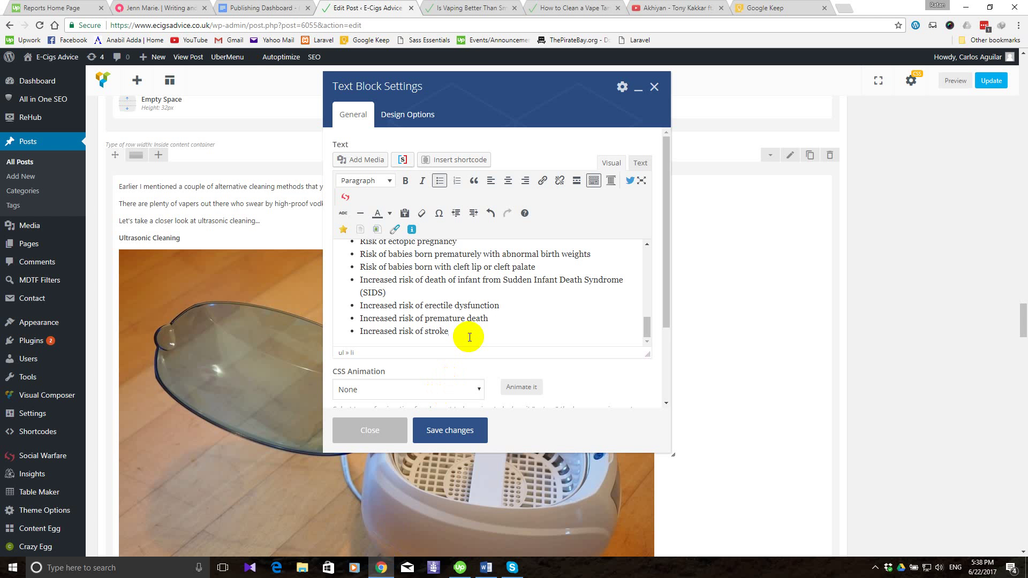
key("Return")
key("Return")
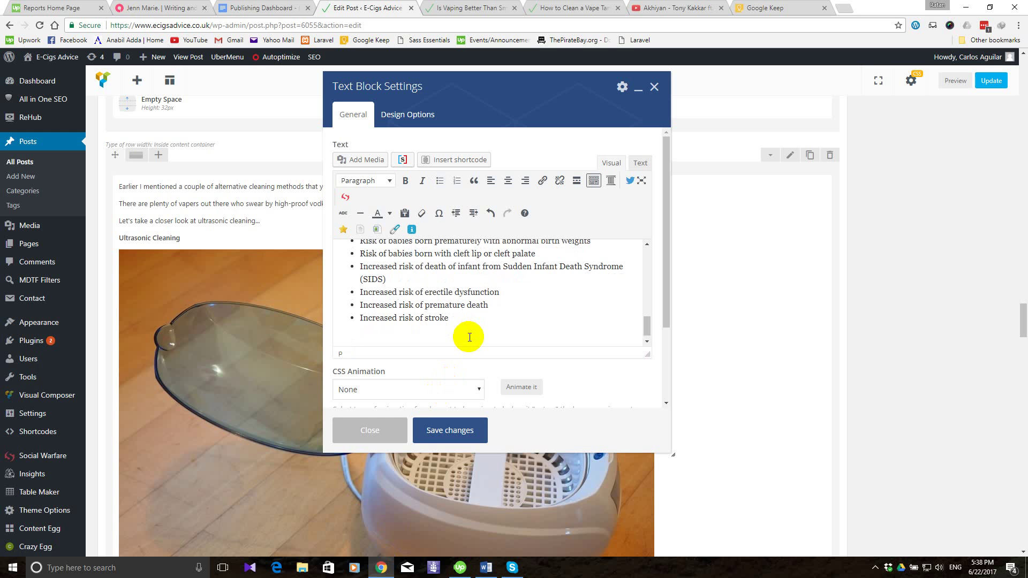
key("Return")
key("BackSpace")
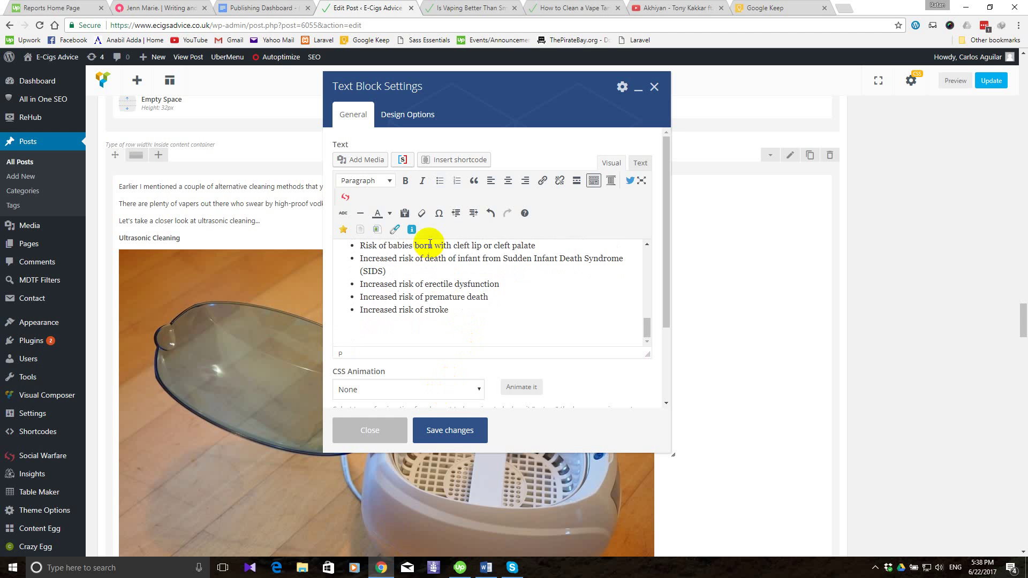
Insert smoking-health-risks.png from the media library below the list in the text block and center it.
left_click(365, 163)
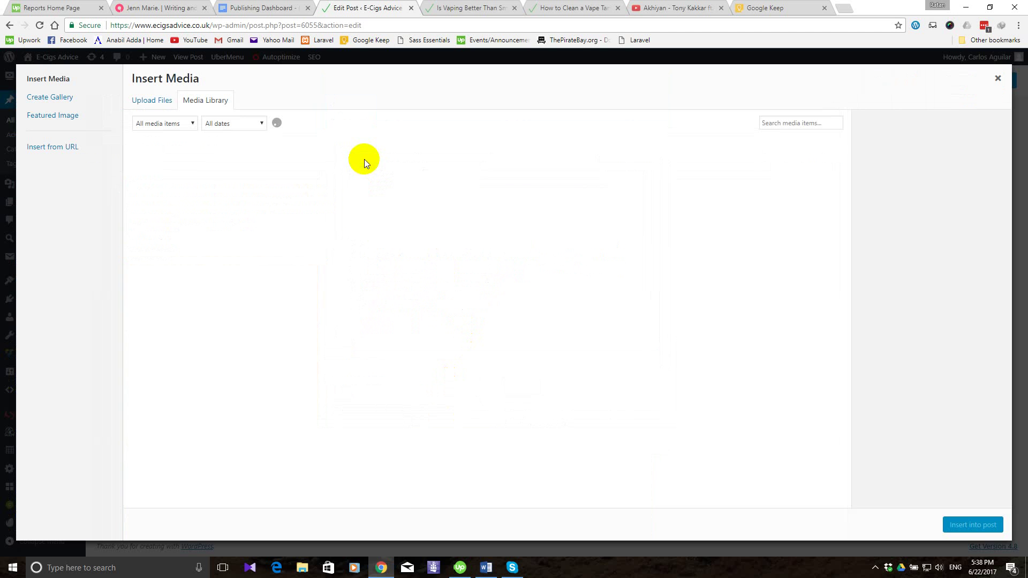
left_click(486, 569)
left_click(486, 569)
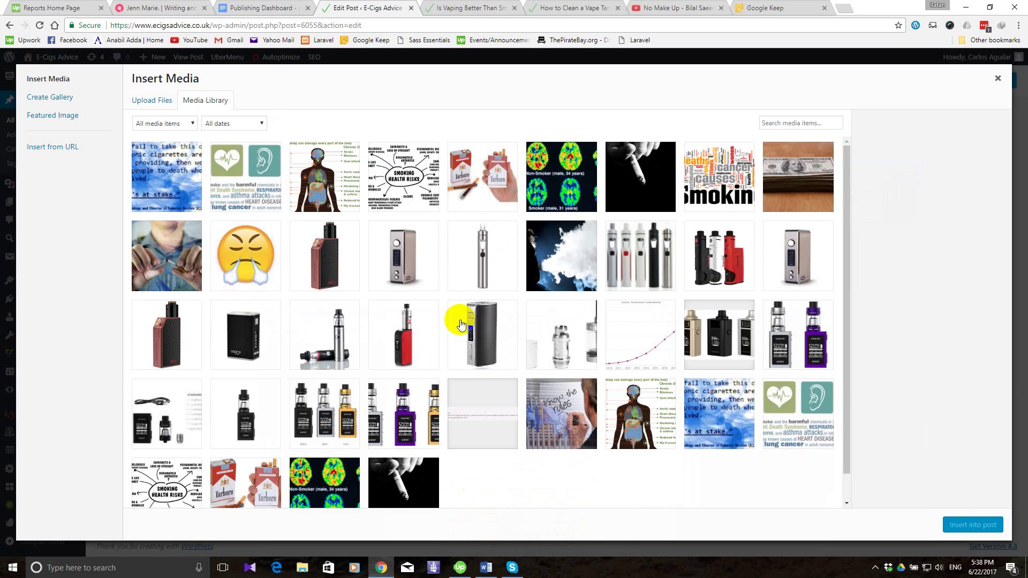
left_click(412, 194)
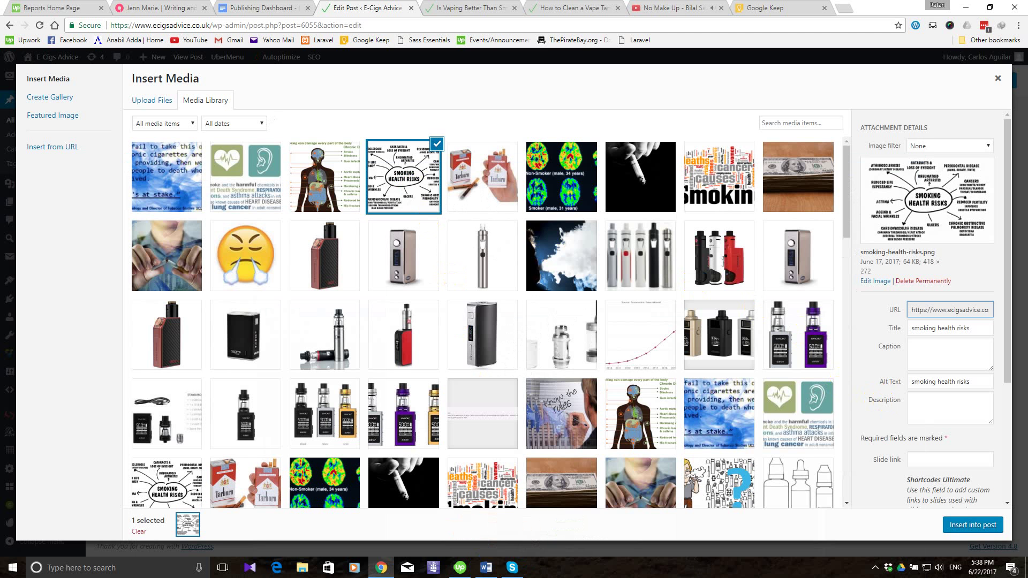
left_click(979, 527)
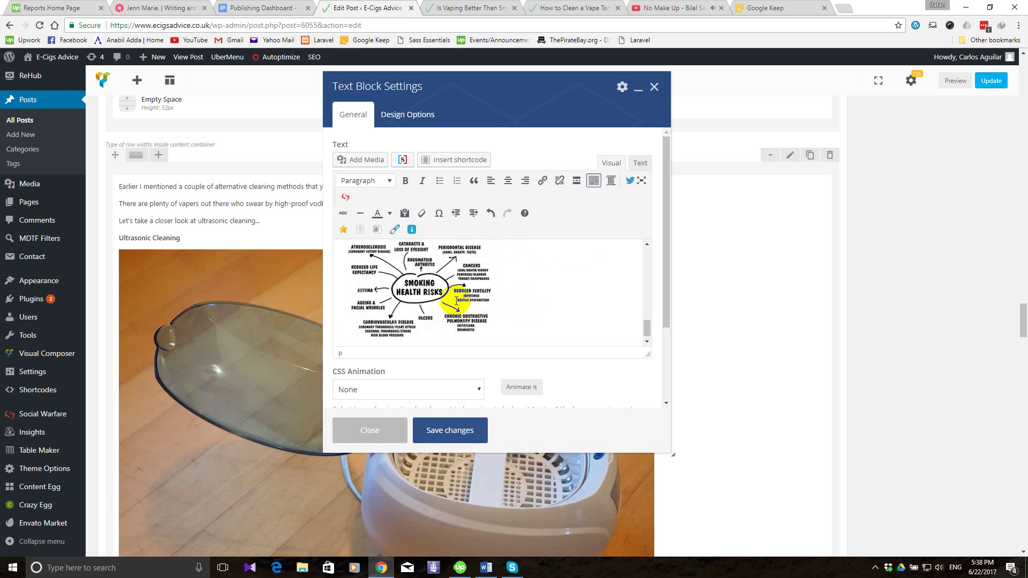
left_click(455, 298)
left_click(506, 181)
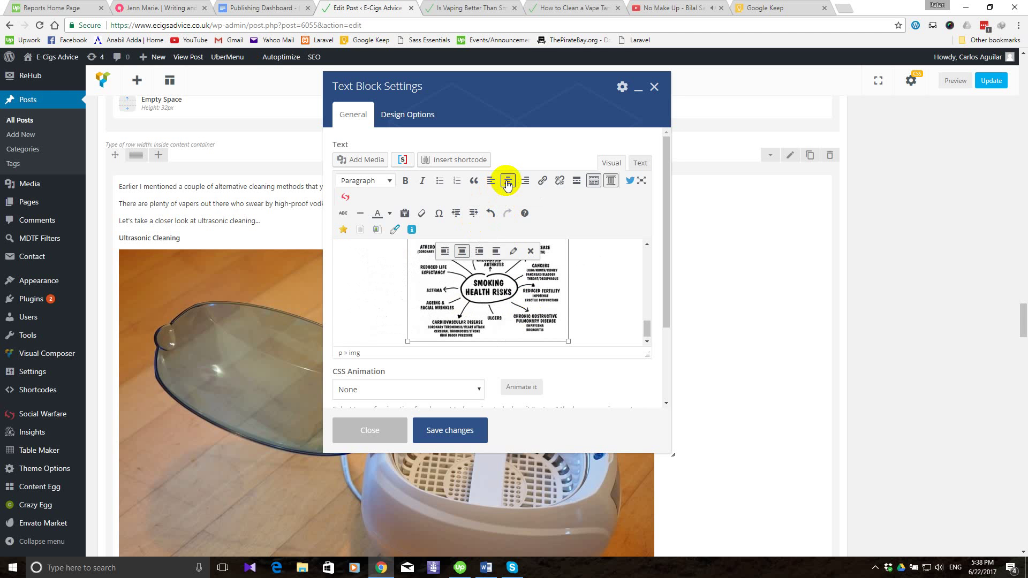
In the smoking health risks image's HTML, change the size class to full, set the width to 418, adjust the height, and save the text block.
left_click(642, 163)
scroll(499, 289, "down", 10)
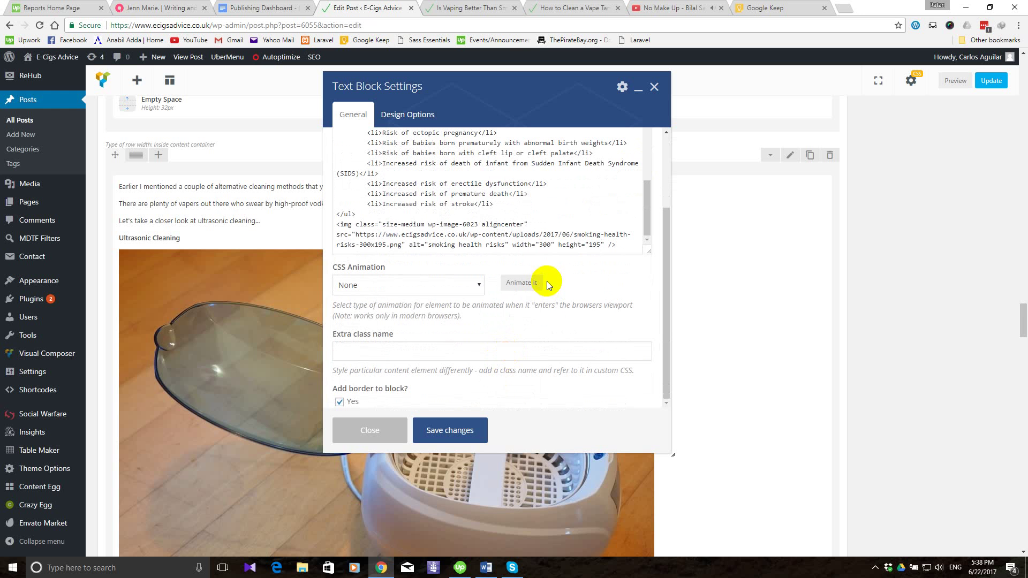
left_click(554, 245)
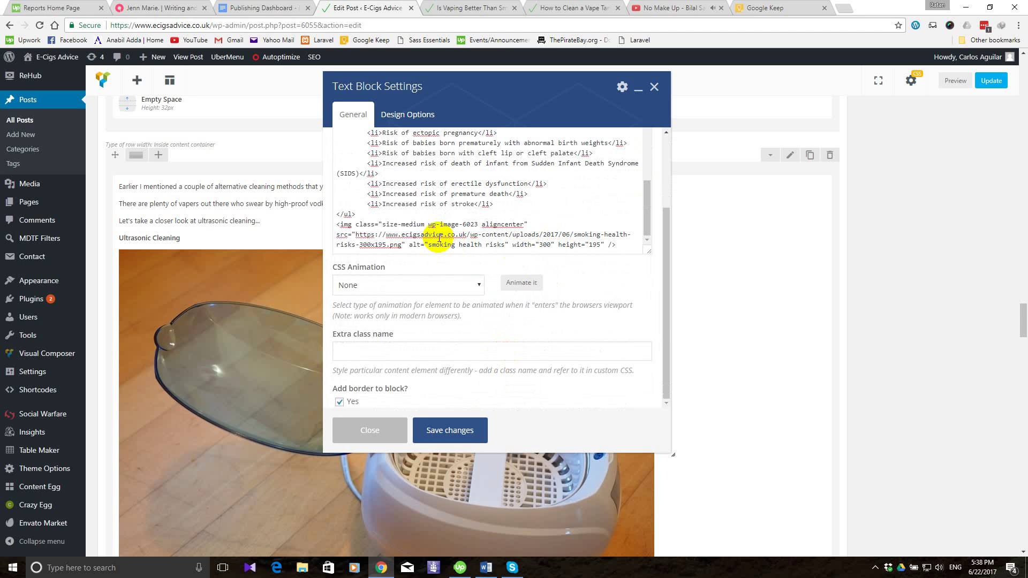
left_click(418, 224)
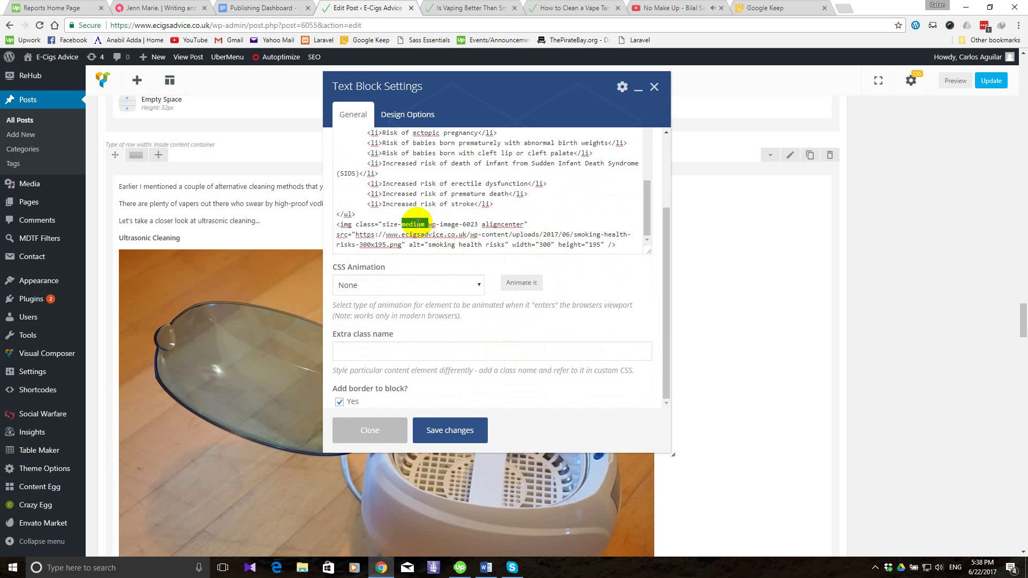
type("full")
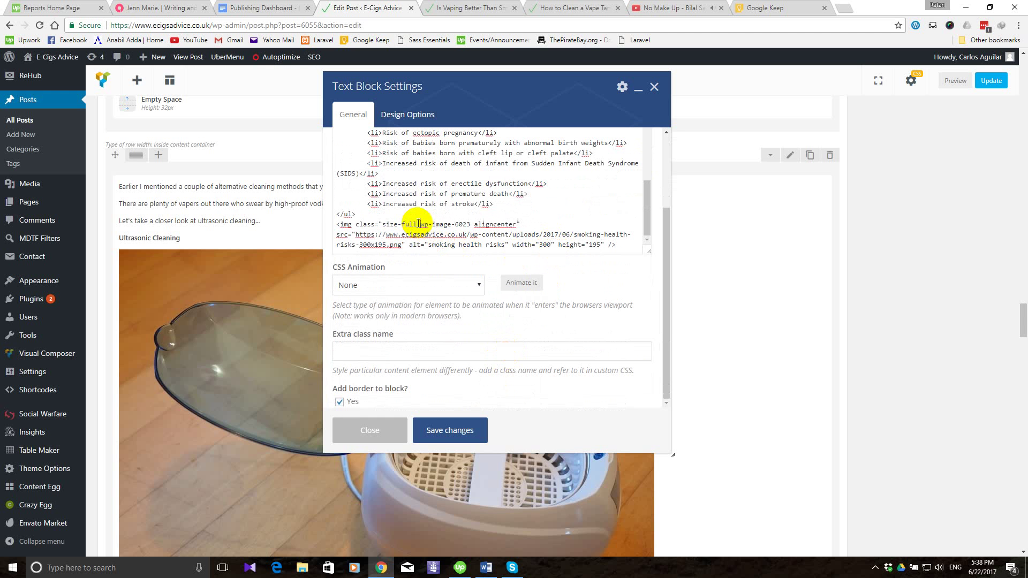
left_click(554, 245)
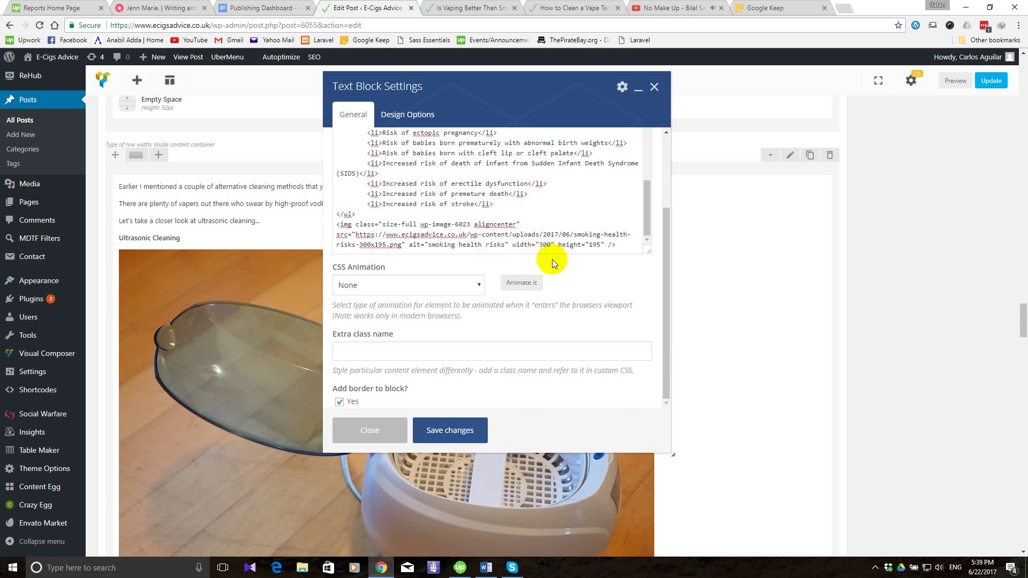
key("BackSpace")
key("BackSpace")
key("BackSpace")
type("418")
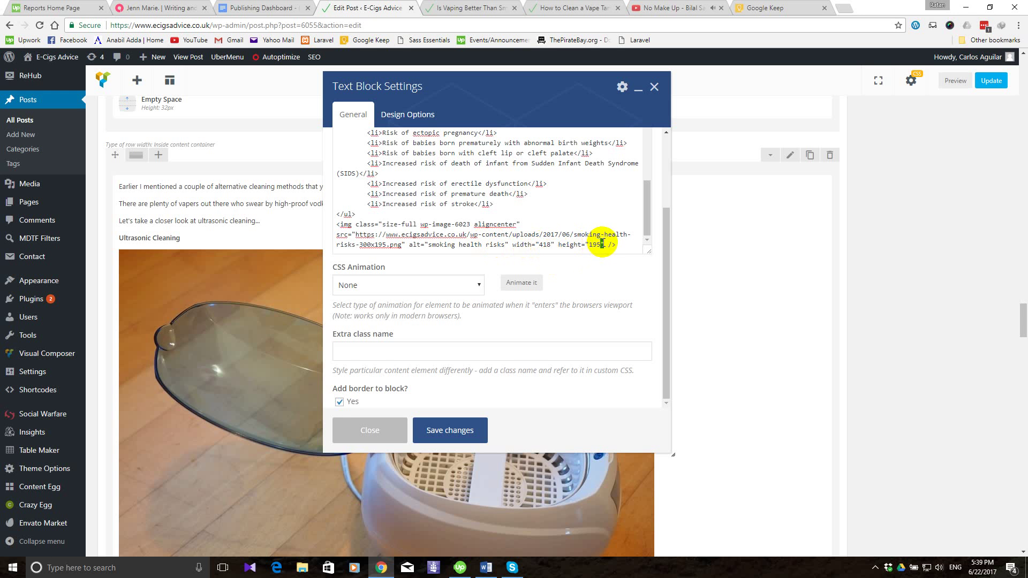
left_click(598, 245)
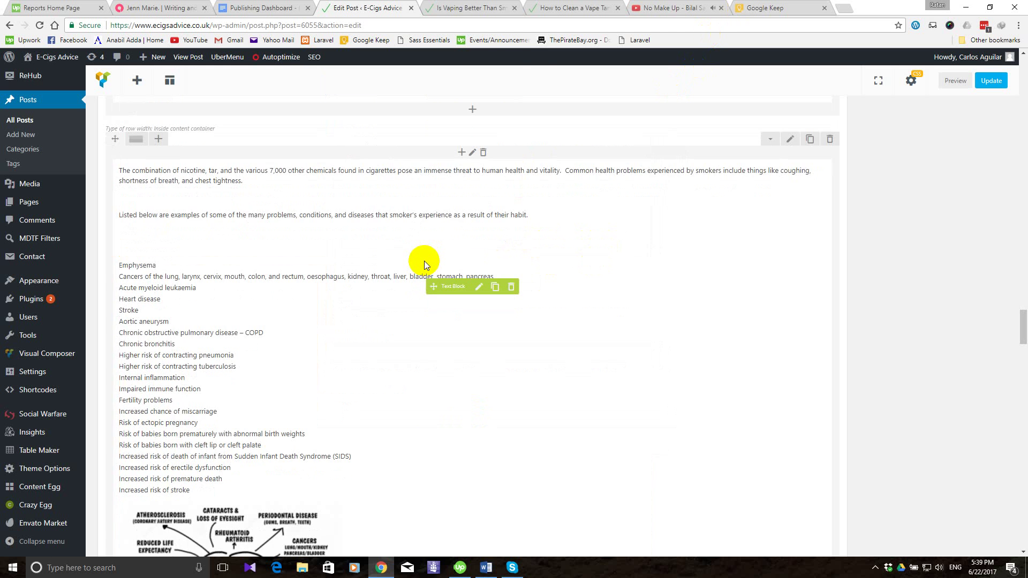
Check the updated rows in the post editor, close the YouTube tab, and save the post as a draft.
scroll(424, 262, "down", 8)
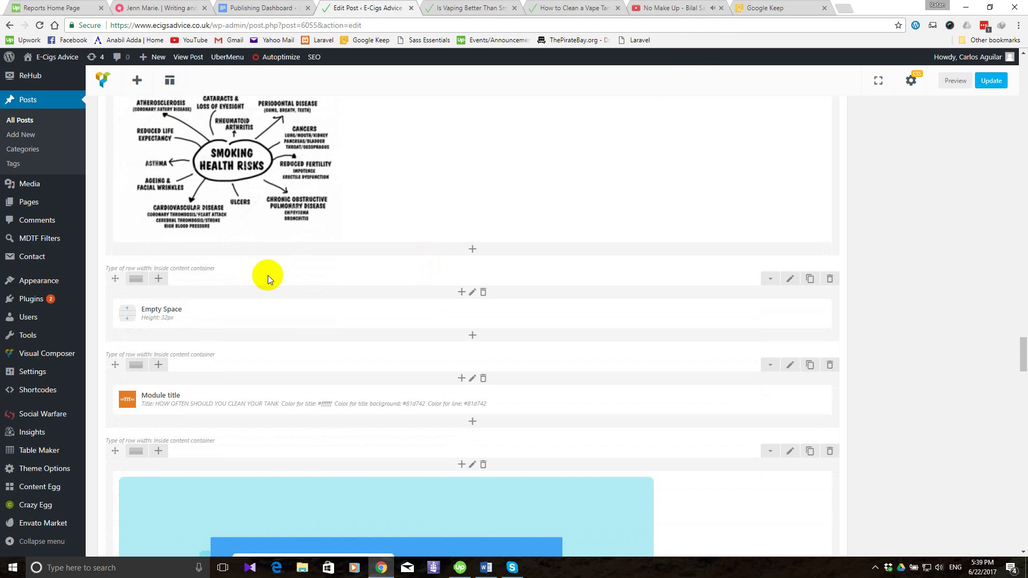
scroll(268, 275, "up", 10)
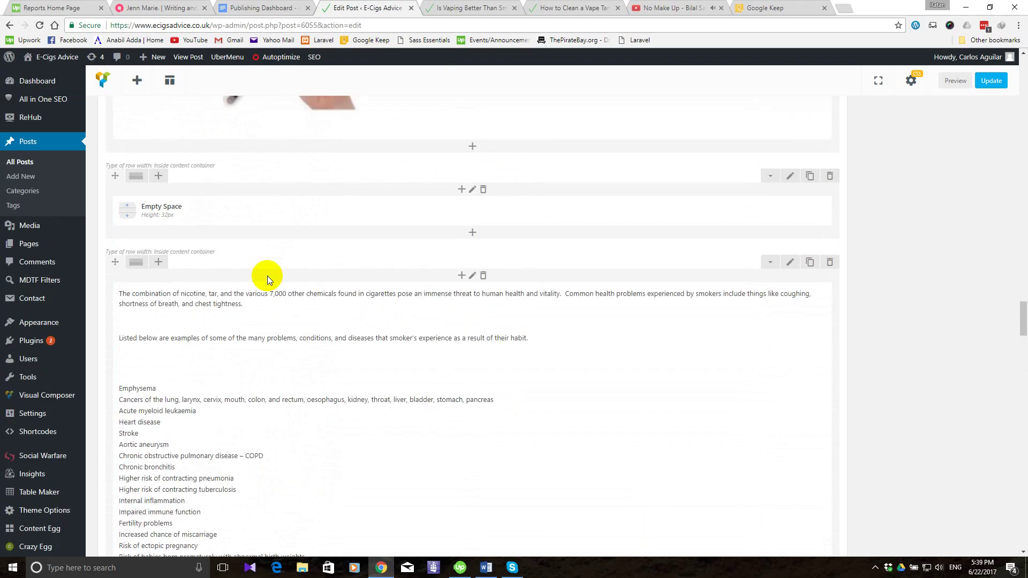
scroll(268, 275, "down", 4)
scroll(267, 275, "up", 8)
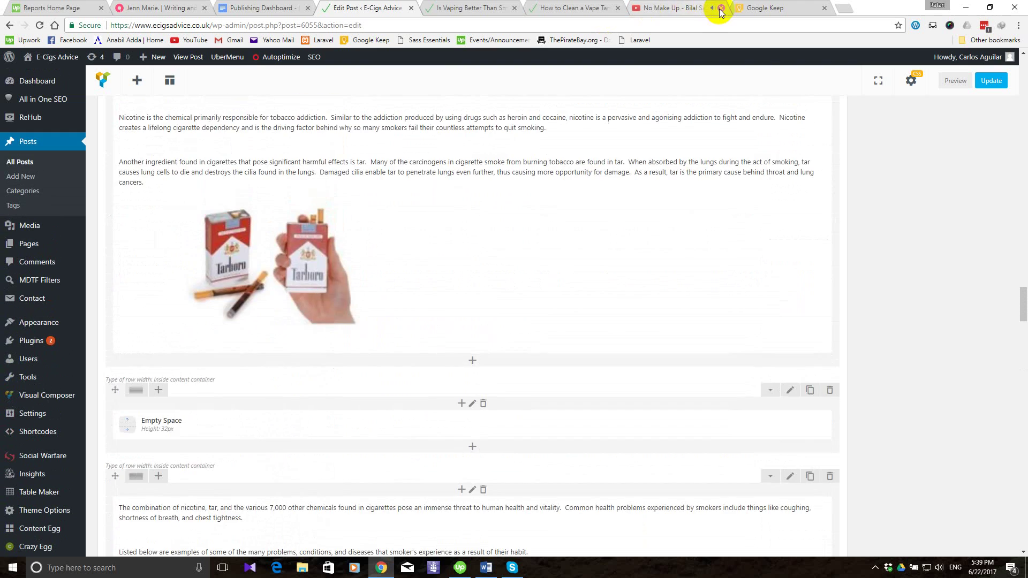
left_click(721, 8)
scroll(907, 201, "up", 14)
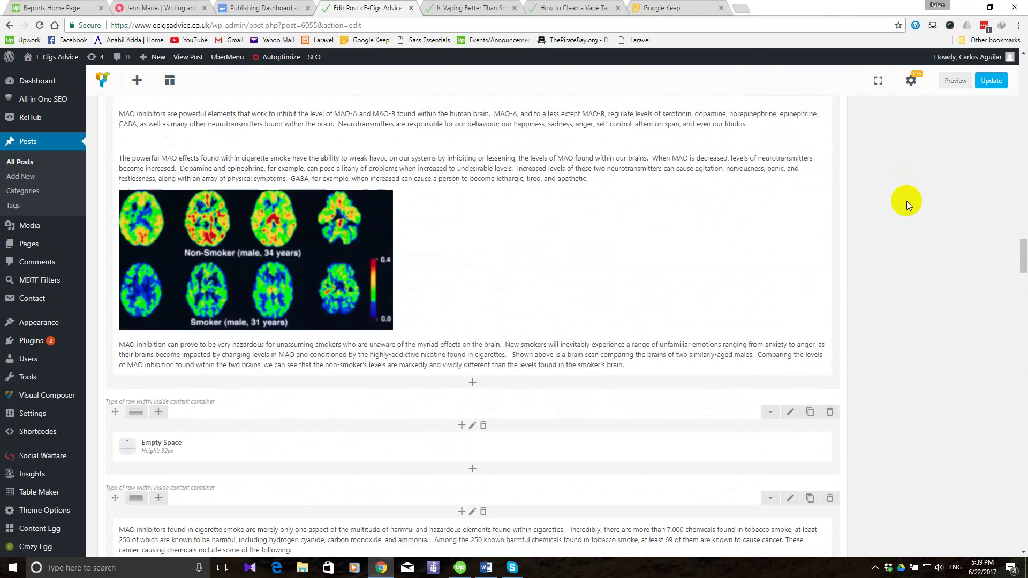
scroll(908, 200, "down", 20)
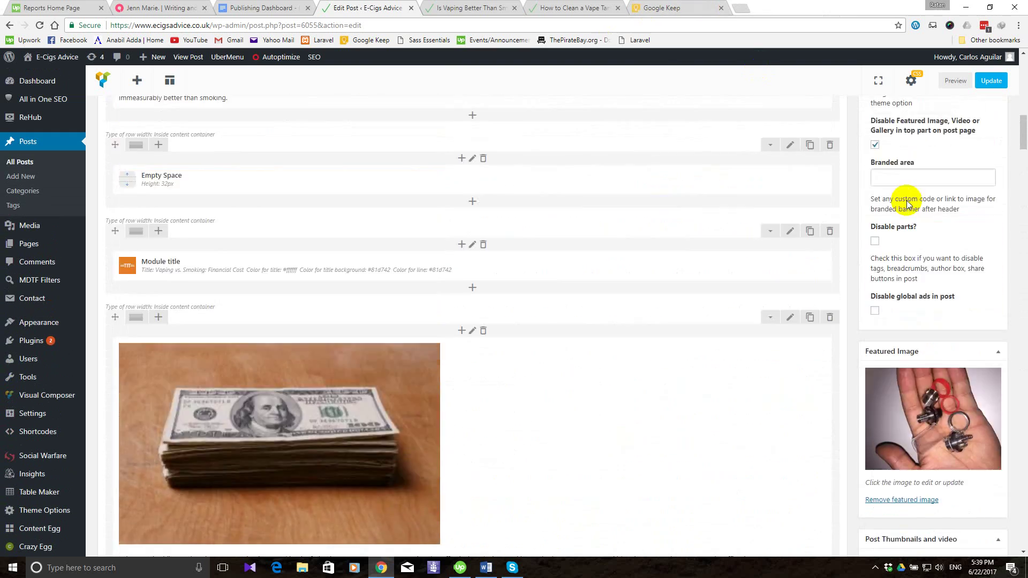
scroll(907, 200, "up", 20)
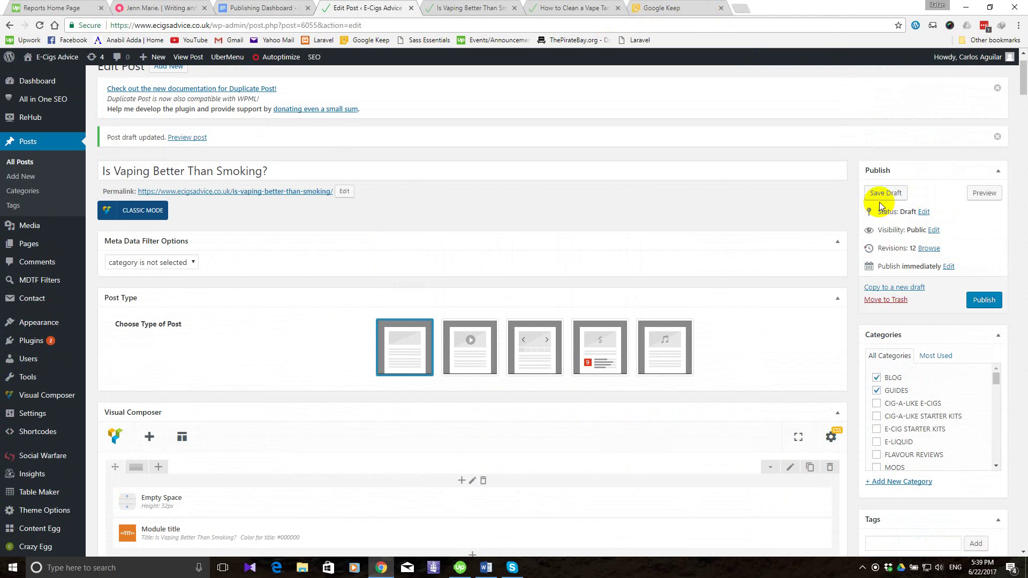
left_click(887, 198)
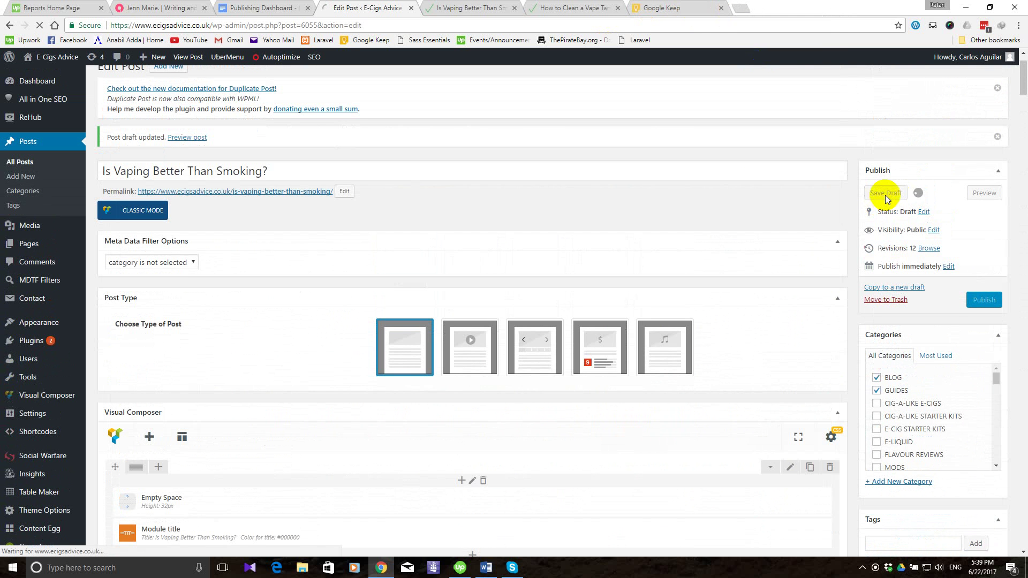
left_click(861, 569)
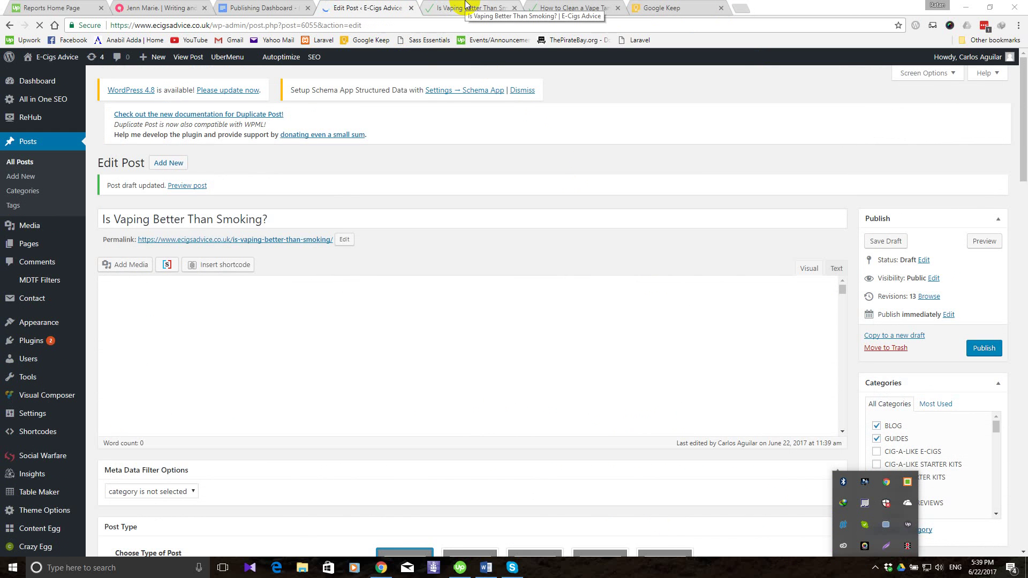
Examine the previewed article from the cigarette pack image up to its title and back down through the cigarette price sections.
left_click(466, 6)
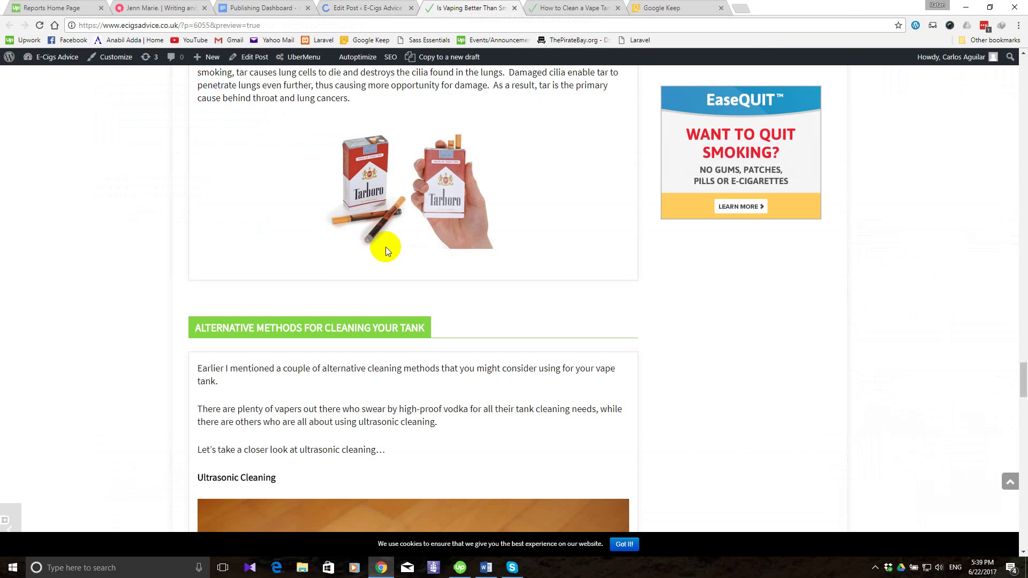
scroll(320, 297, "up", 15)
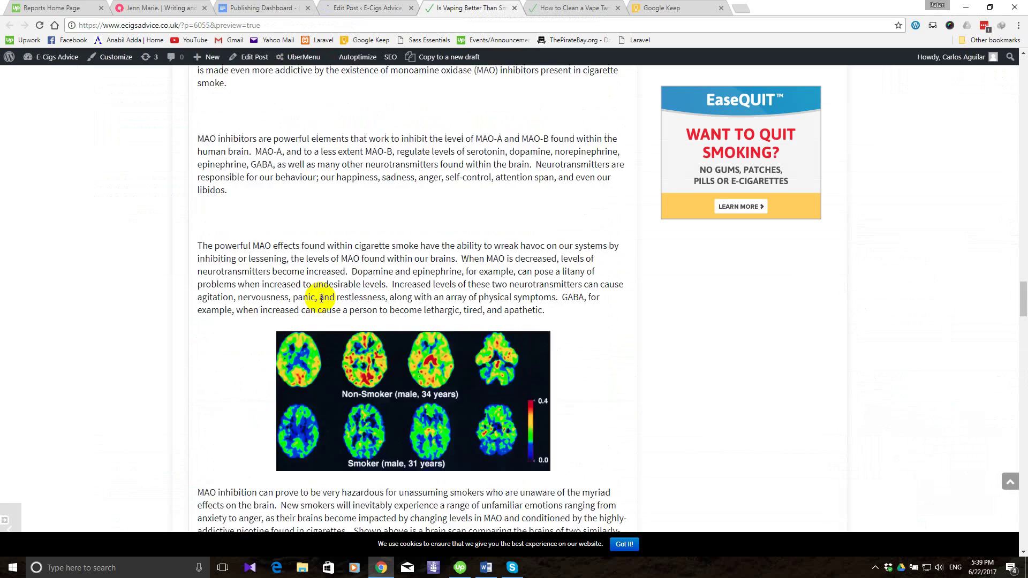
scroll(321, 298, "up", 9)
scroll(320, 297, "down", 6)
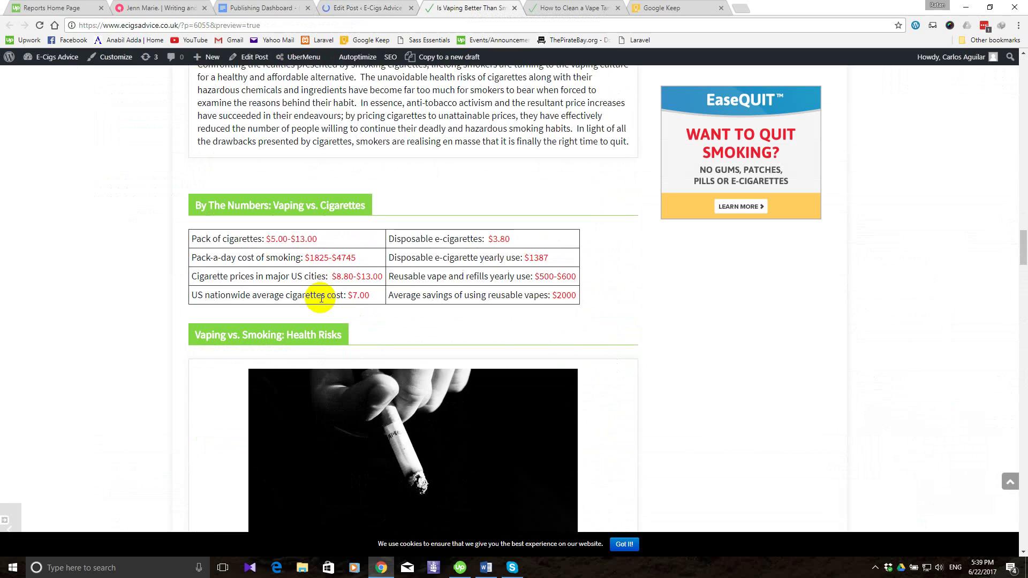
scroll(321, 298, "up", 15)
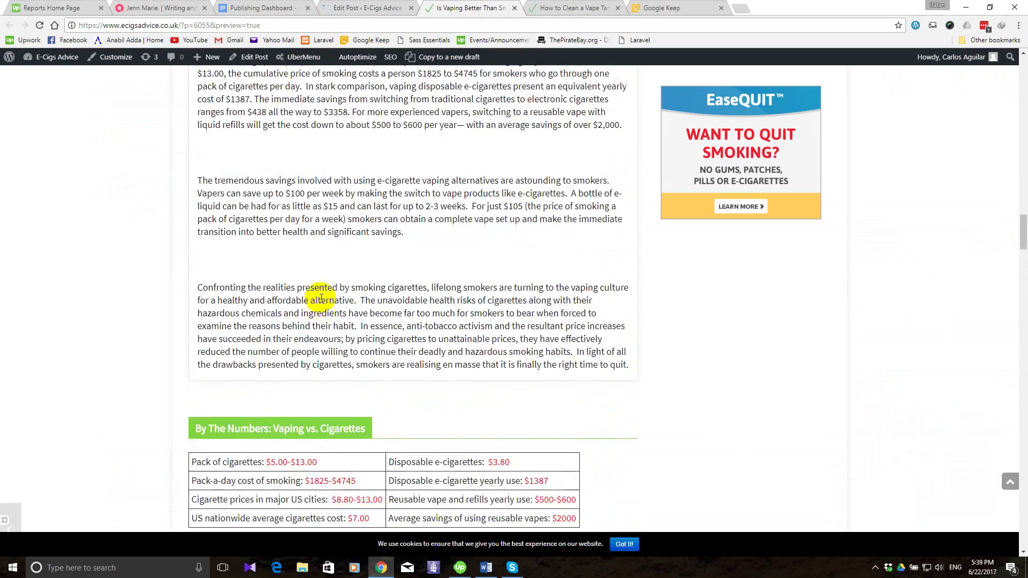
scroll(321, 298, "up", 15)
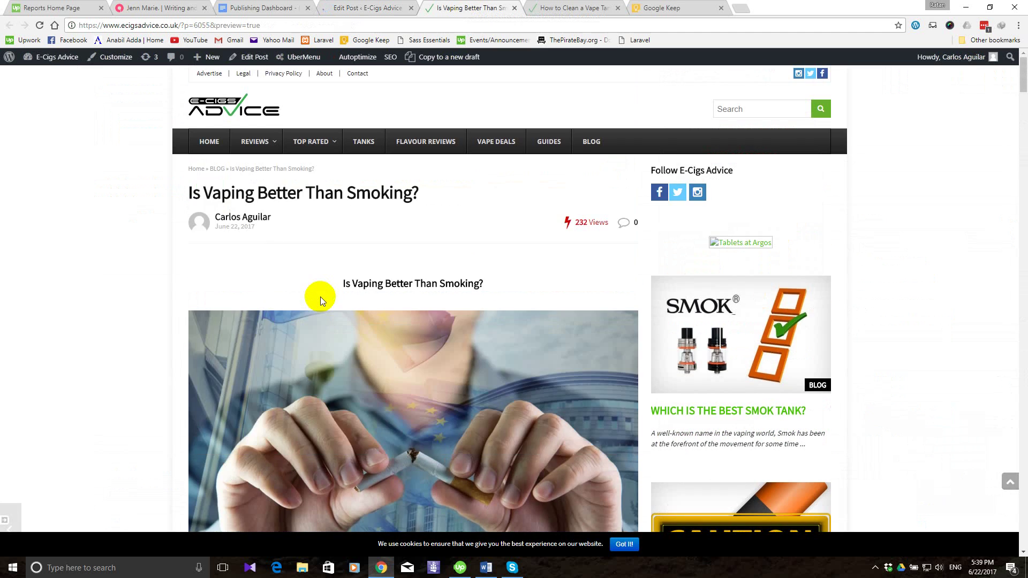
scroll(320, 297, "down", 15)
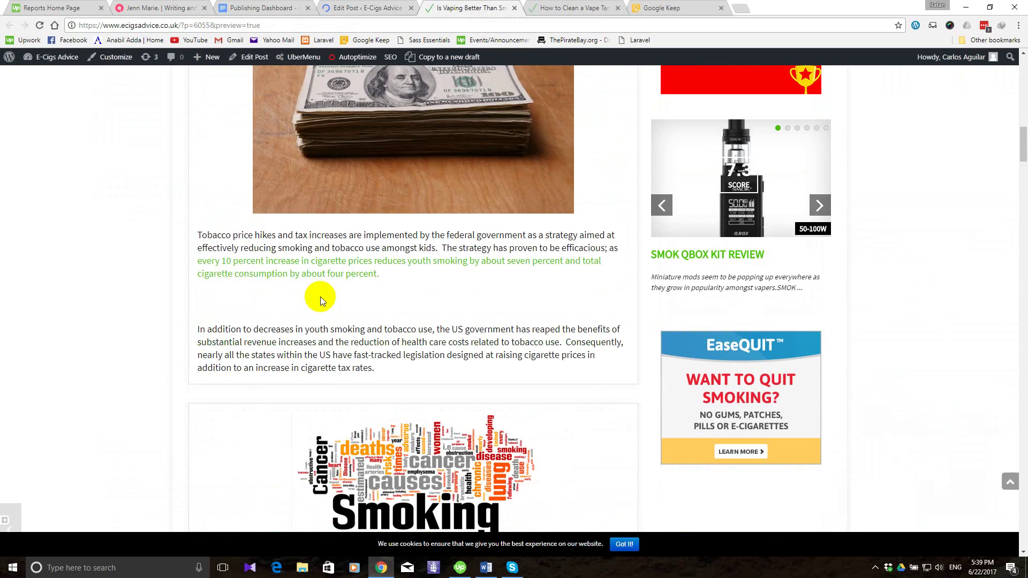
scroll(320, 297, "down", 10)
scroll(321, 294, "down", 5)
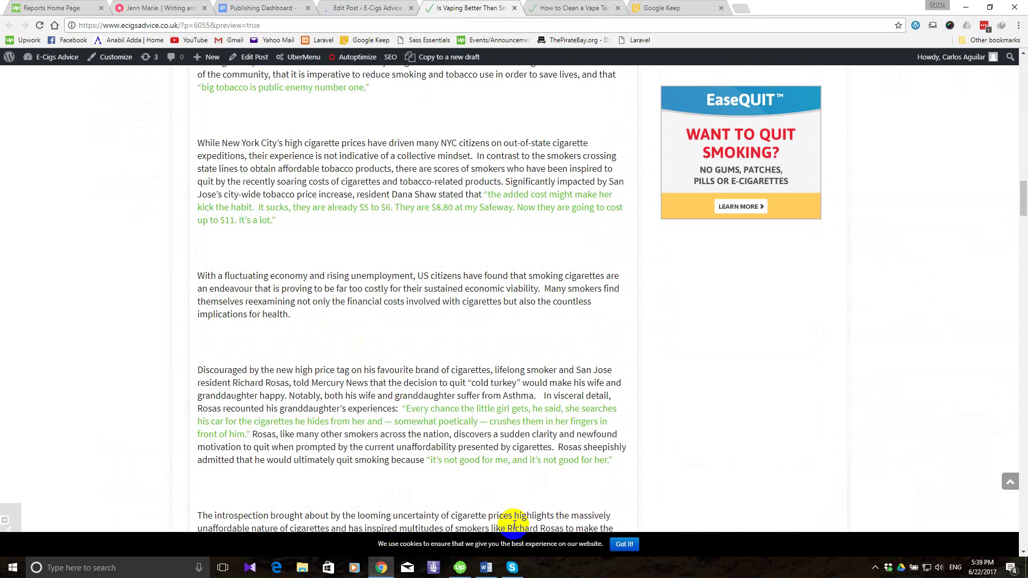
In the Word document, review the remaining text and images from the Smoking Health Risks diagram through the closing paragraphs.
left_click(497, 571)
scroll(568, 404, "down", 5)
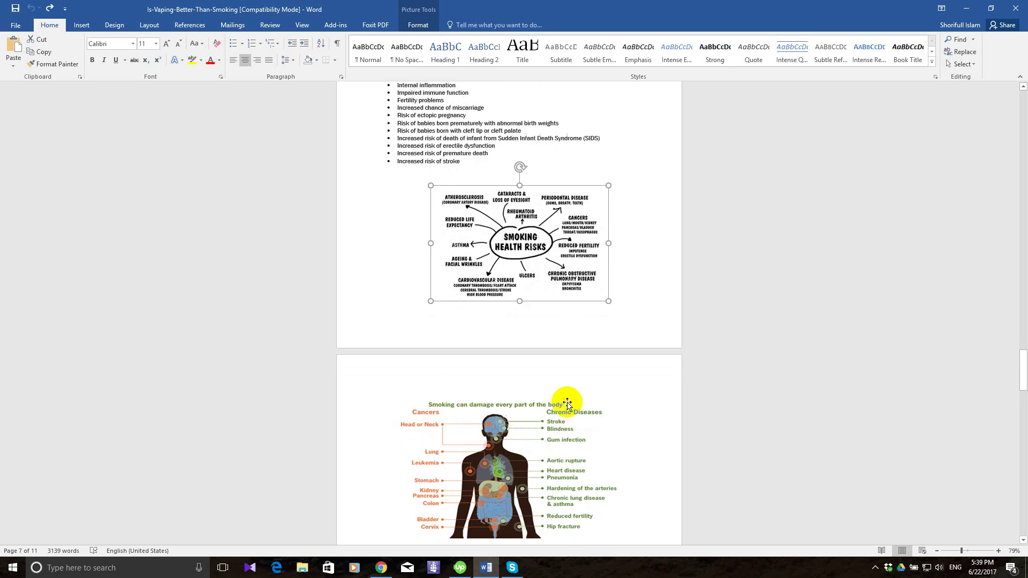
scroll(568, 405, "down", 15)
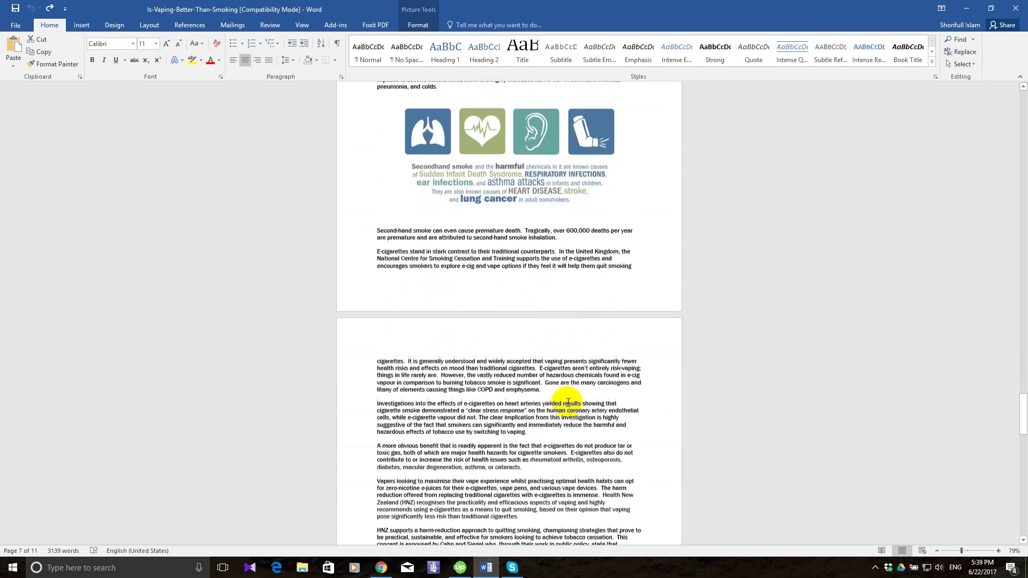
scroll(568, 403, "down", 15)
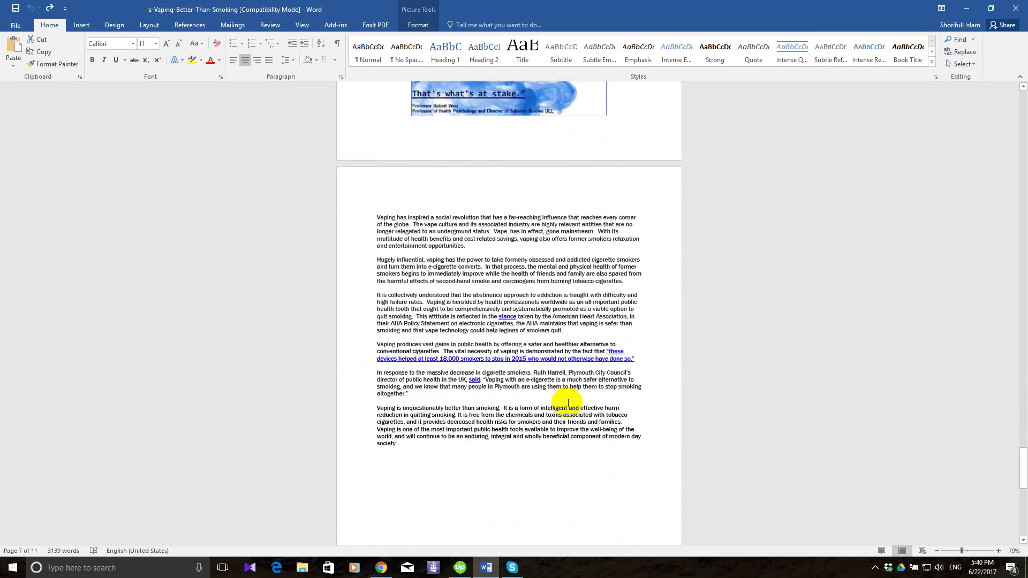
In the Word document, review the closing paragraphs and go back to the "Smoking can damage every part of the body" diagram and second-hand smoke section.
scroll(568, 404, "down", 6)
scroll(569, 404, "up", 20)
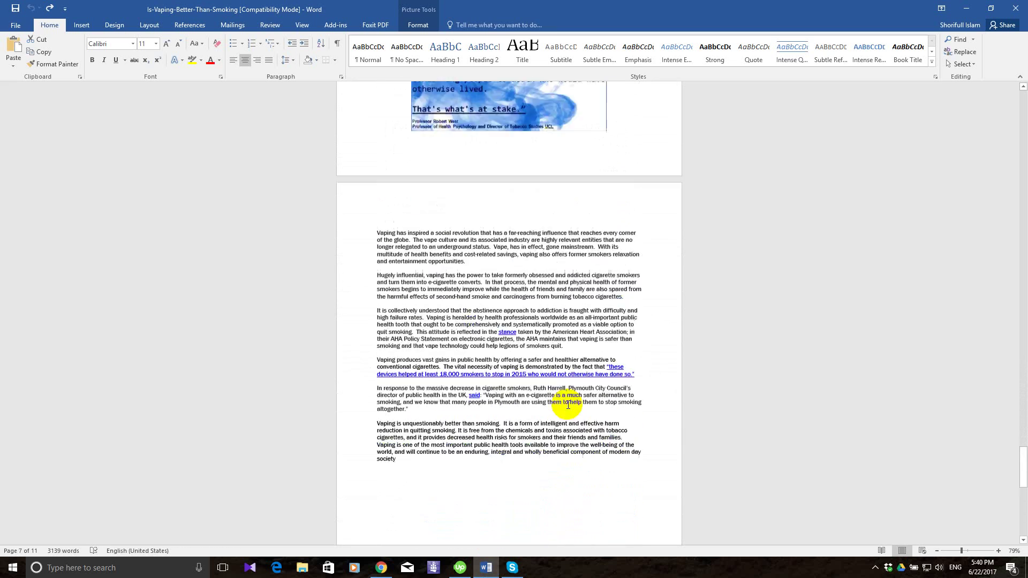
scroll(568, 404, "up", 15)
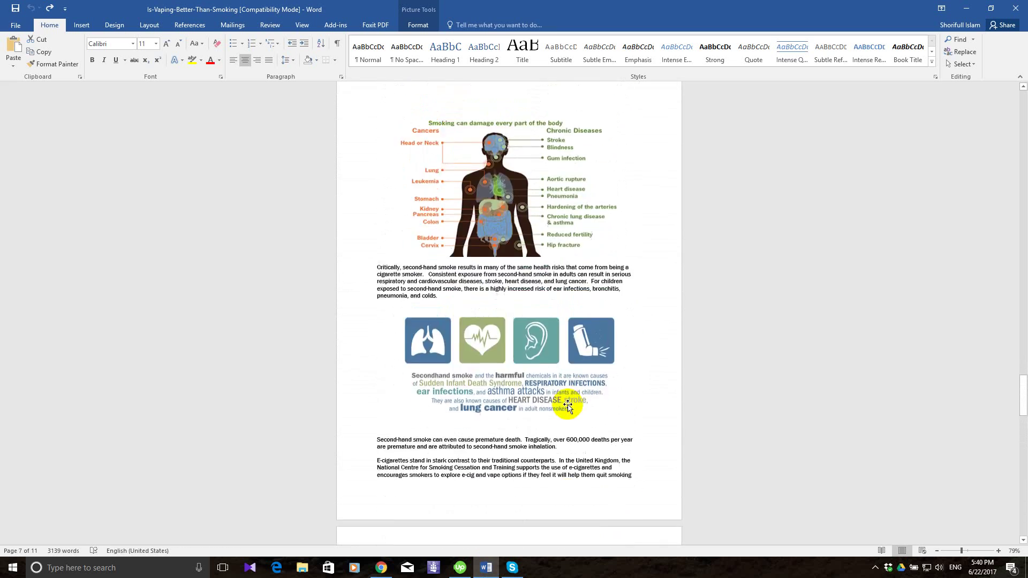
scroll(567, 405, "up", 7)
scroll(565, 404, "down", 6)
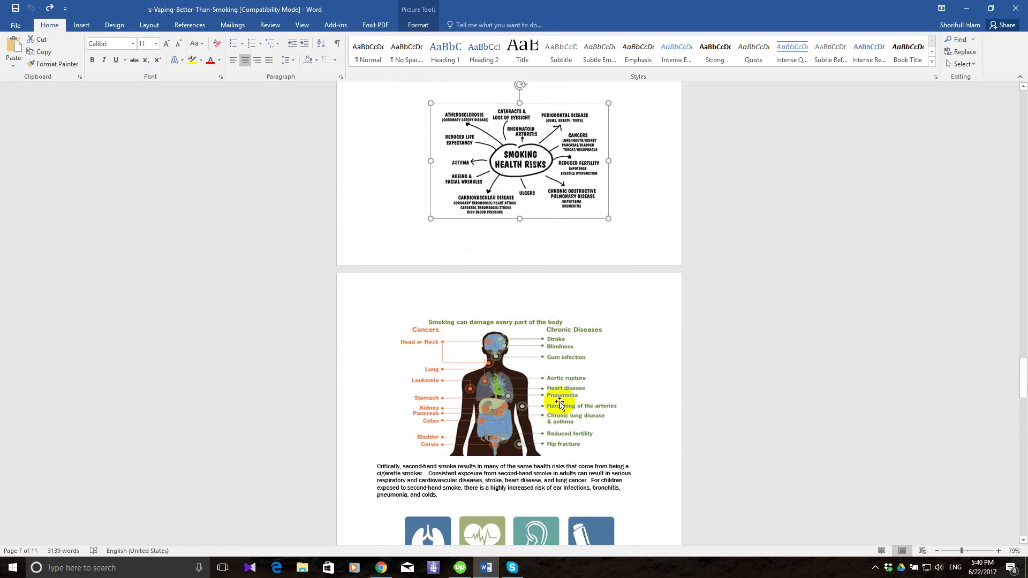
left_click(534, 380)
scroll(478, 413, "down", 3)
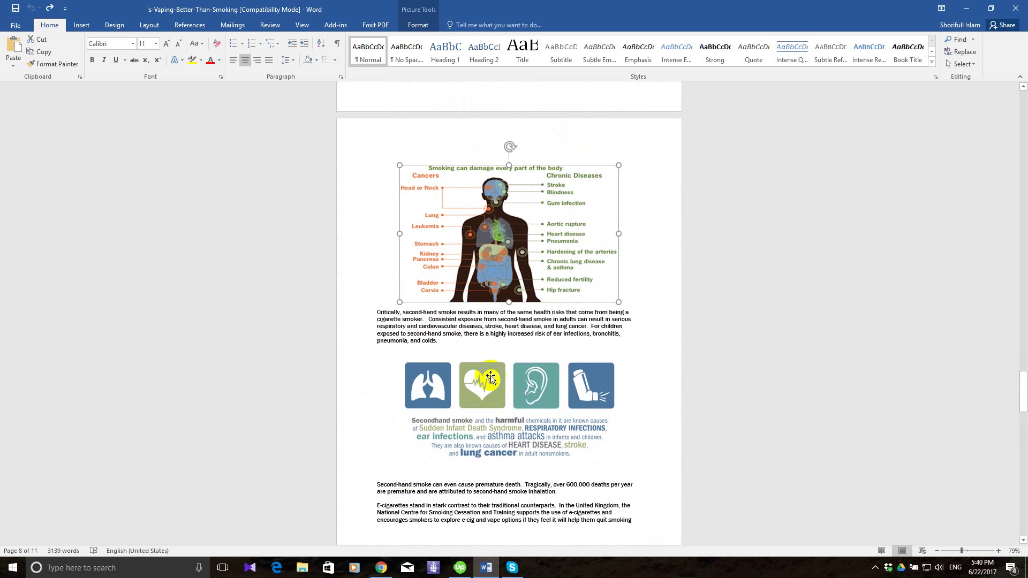
left_click(494, 377)
left_click(508, 278)
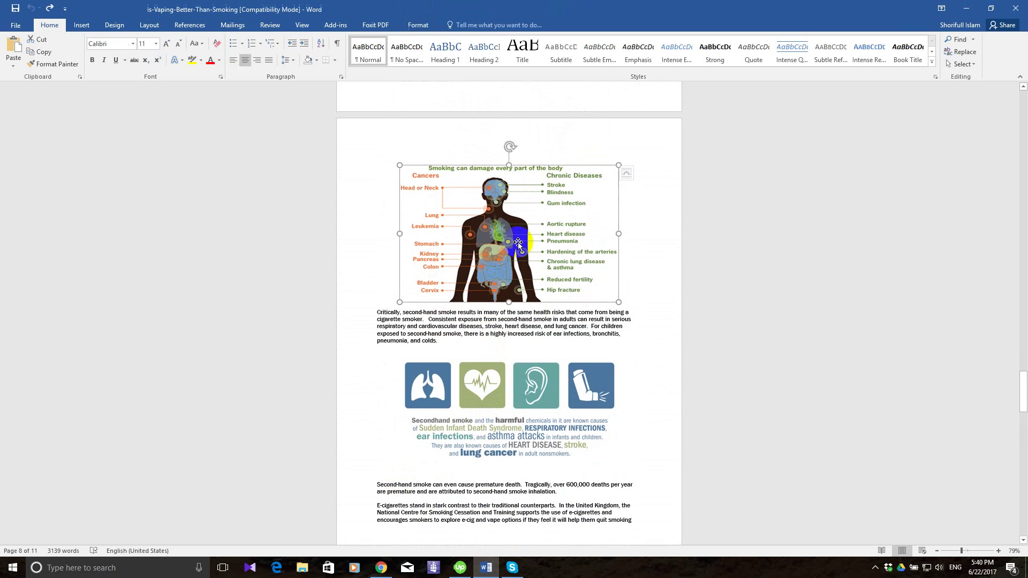
In the browser's post editor, delete the "HOW OFTEN SHOULD YOU CLEAN YOUR TANK" module title and its emptied row.
left_click(381, 567)
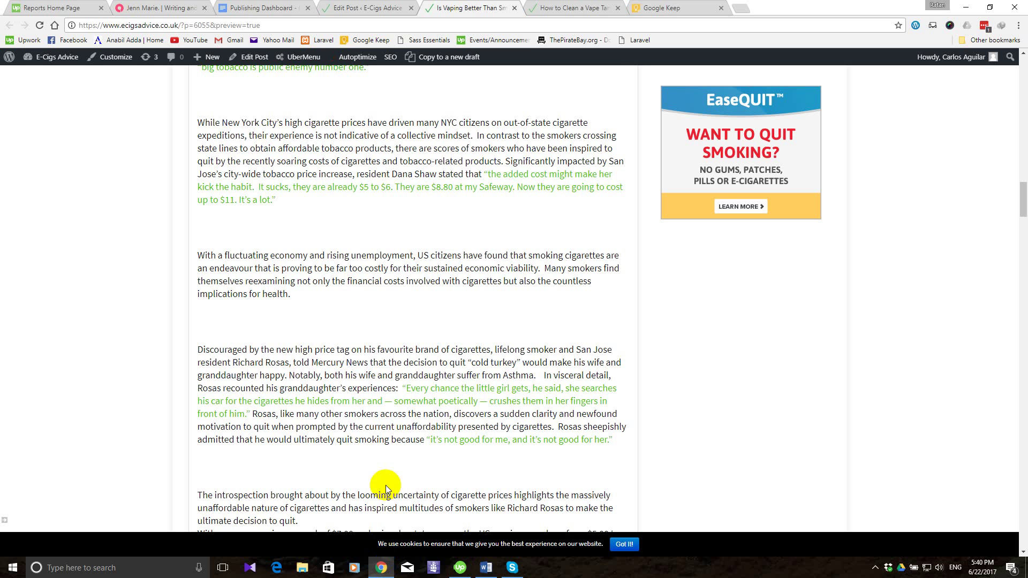
scroll(349, 273, "down", 5)
scroll(349, 276, "down", 20)
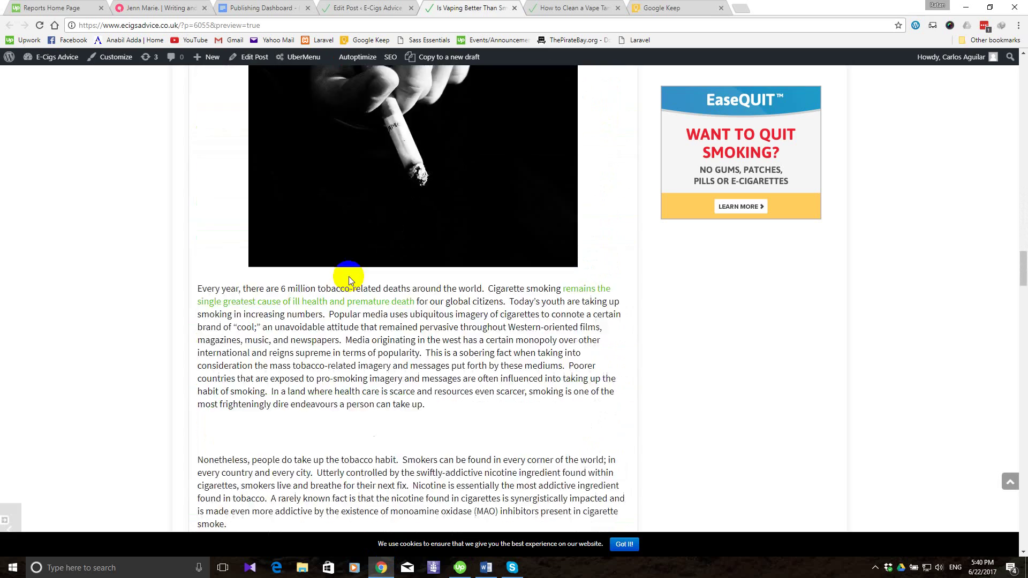
left_click(348, 7)
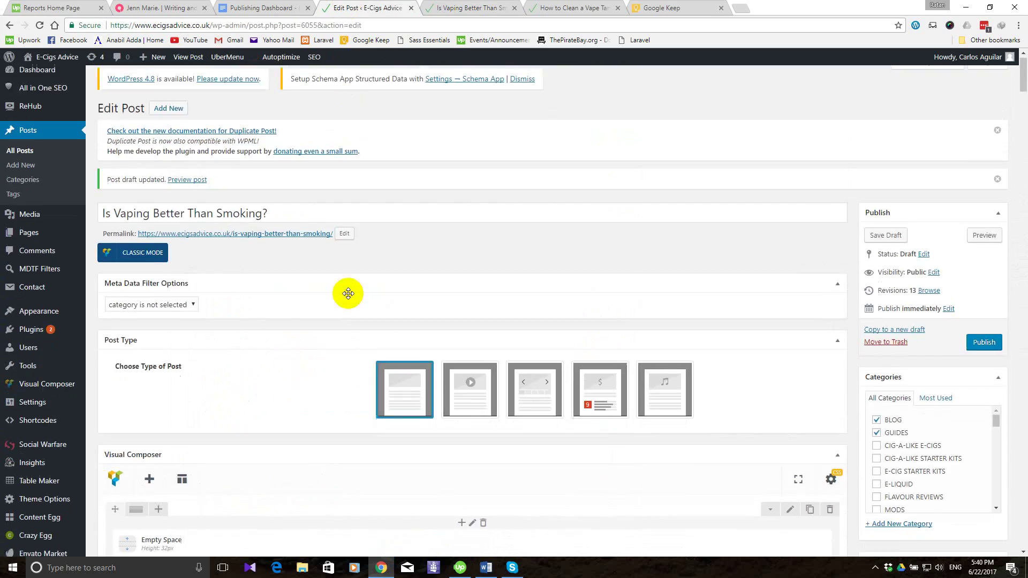
scroll(348, 294, "down", 10)
scroll(349, 294, "down", 20)
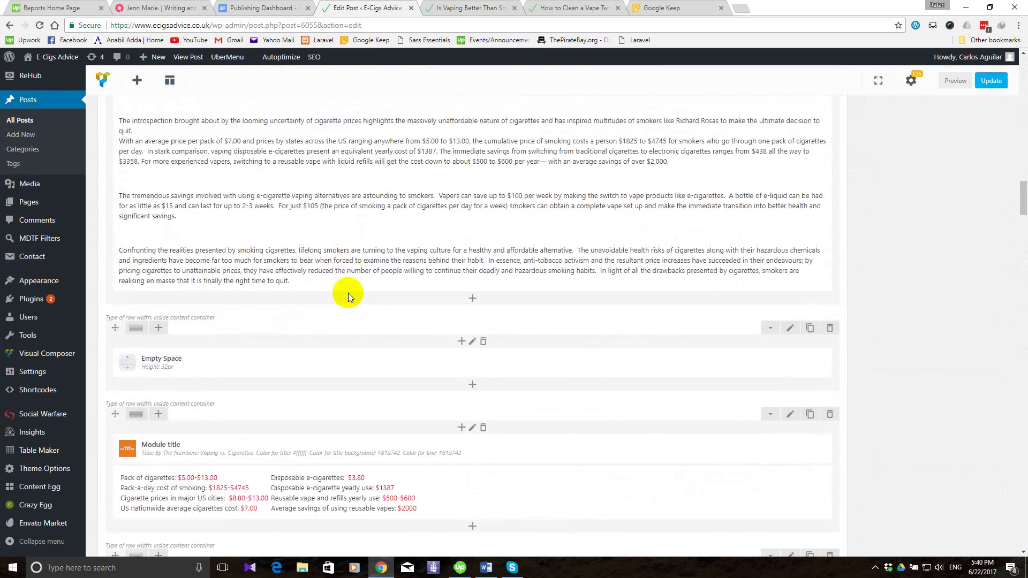
scroll(348, 293, "down", 15)
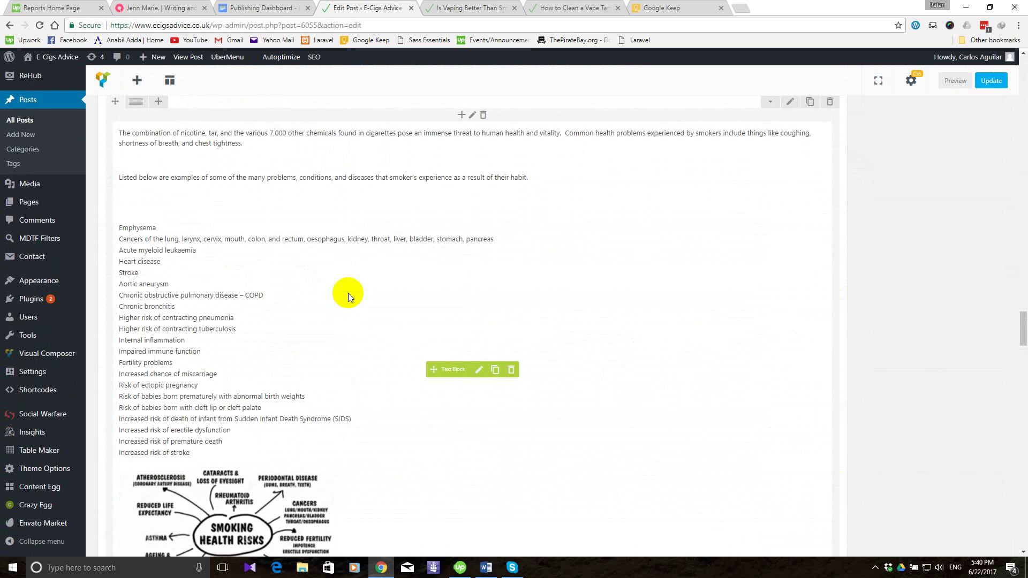
scroll(348, 294, "down", 7)
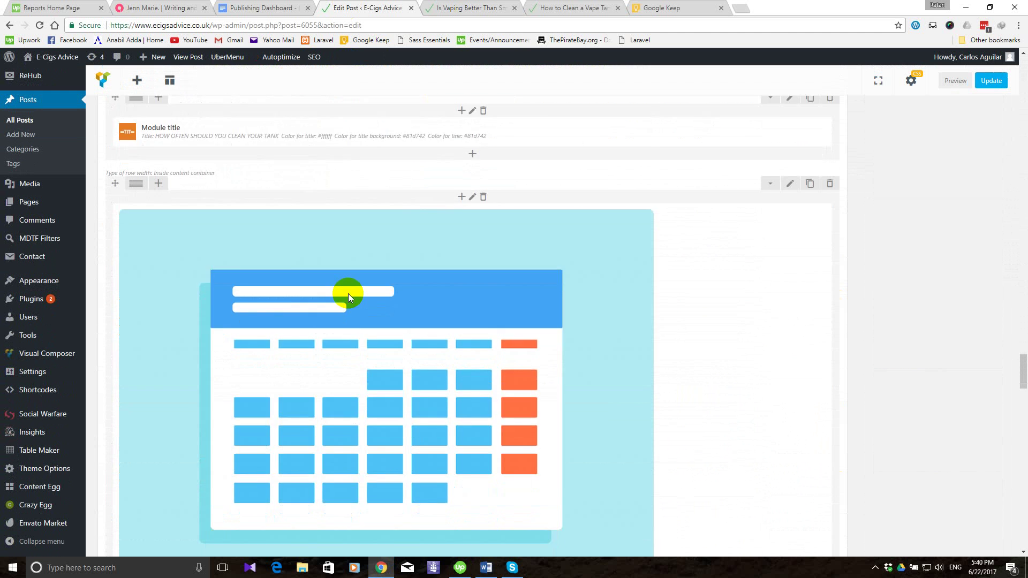
scroll(348, 294, "up", 3)
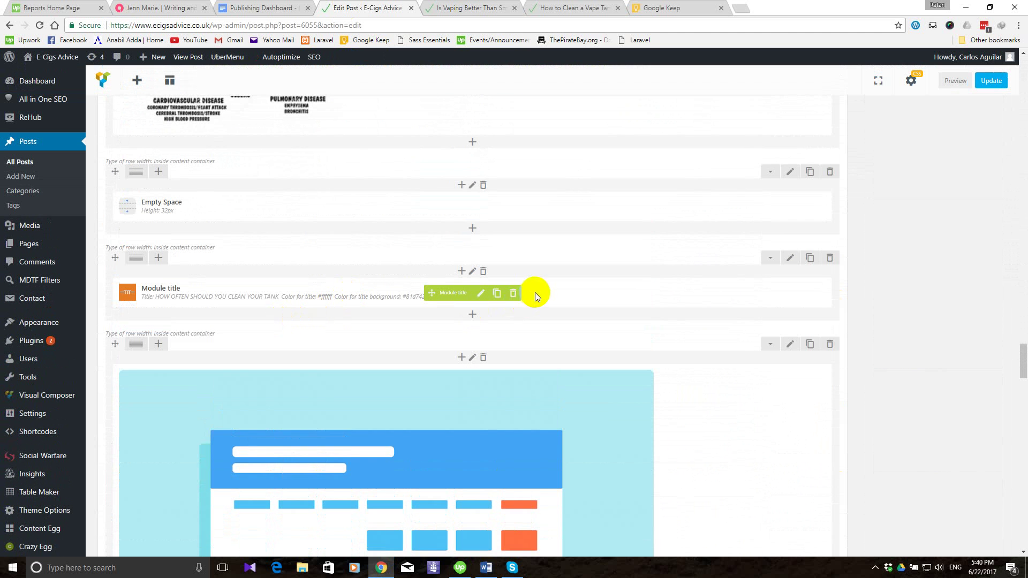
left_click(513, 294)
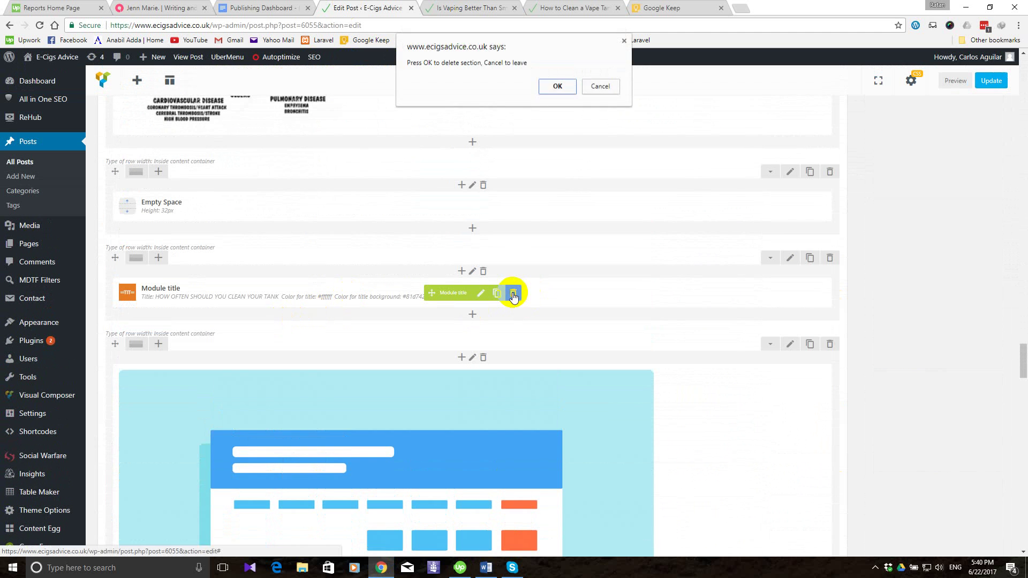
left_click(556, 86)
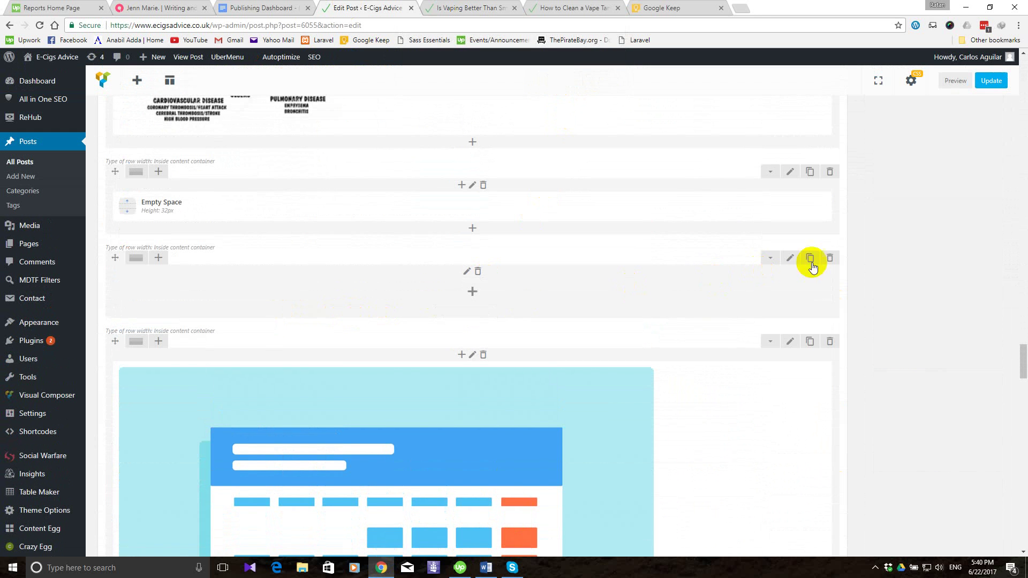
left_click(831, 257)
left_click(557, 86)
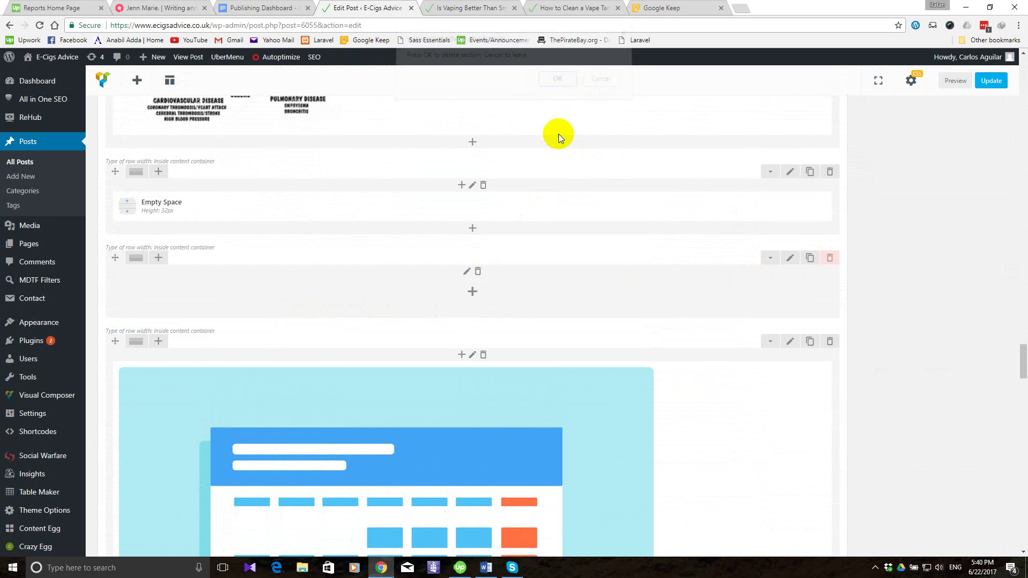
Open the calendar text block's settings and remove its calendar image and all the leftover tank-cleaning text.
scroll(360, 399, "down", 1)
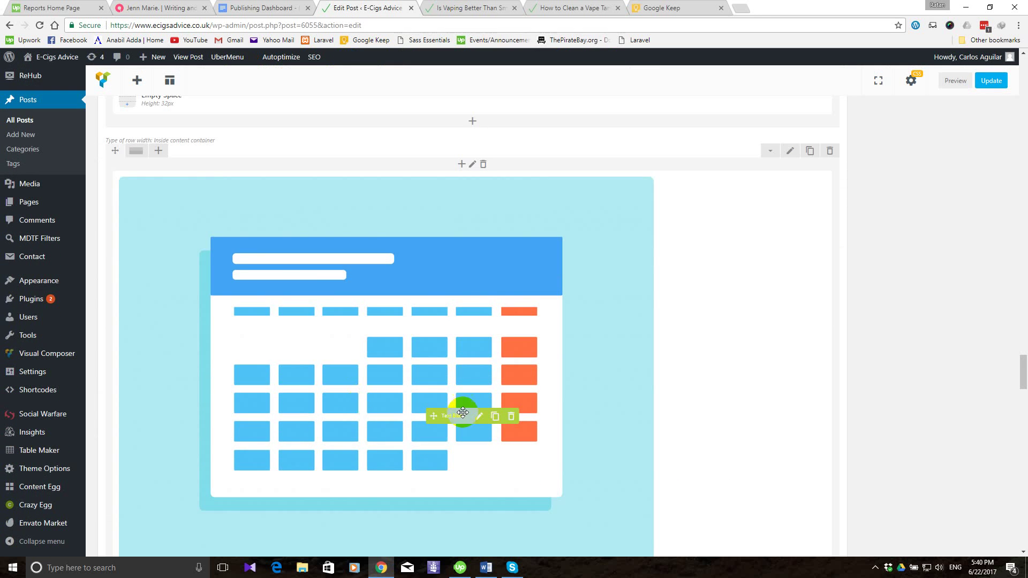
left_click(475, 416)
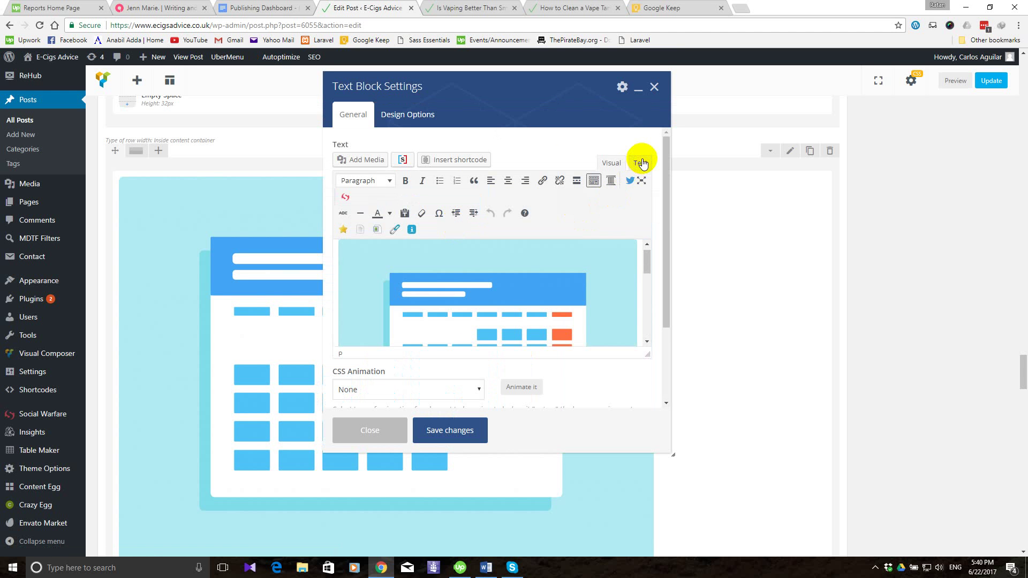
left_click(641, 163)
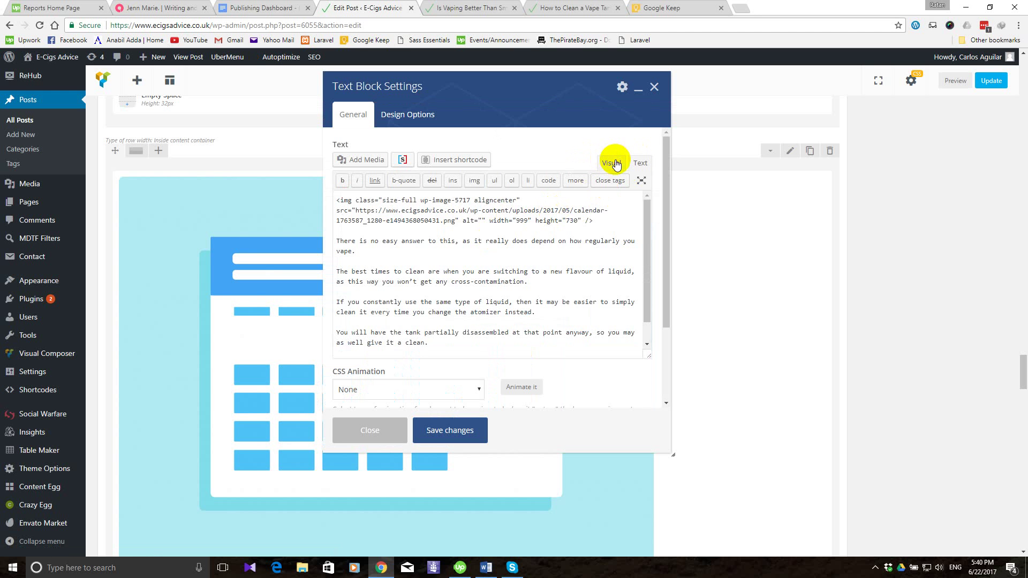
left_click(616, 164)
left_click(489, 297)
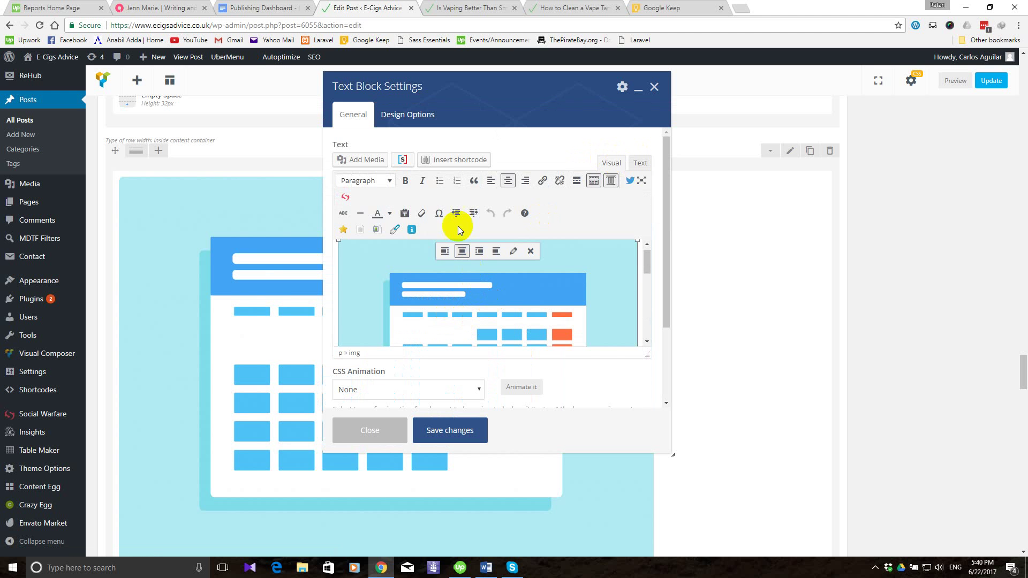
left_click(530, 251)
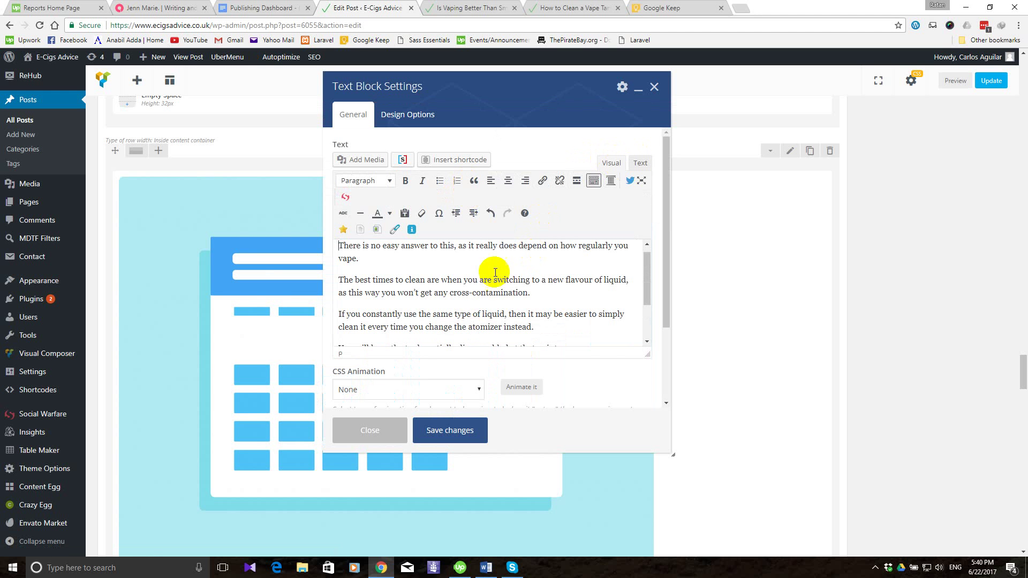
key("Return")
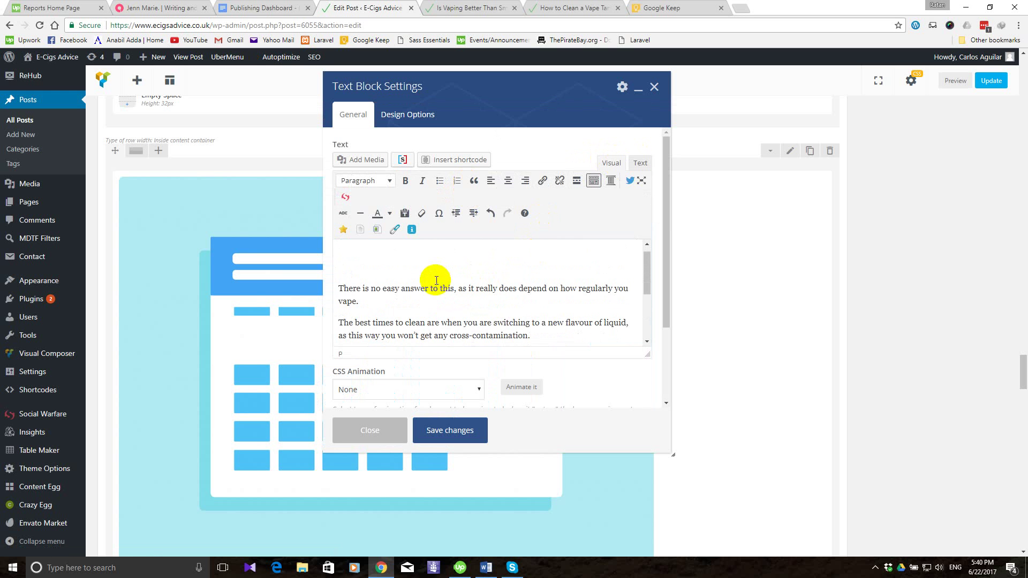
key("ctrl+a")
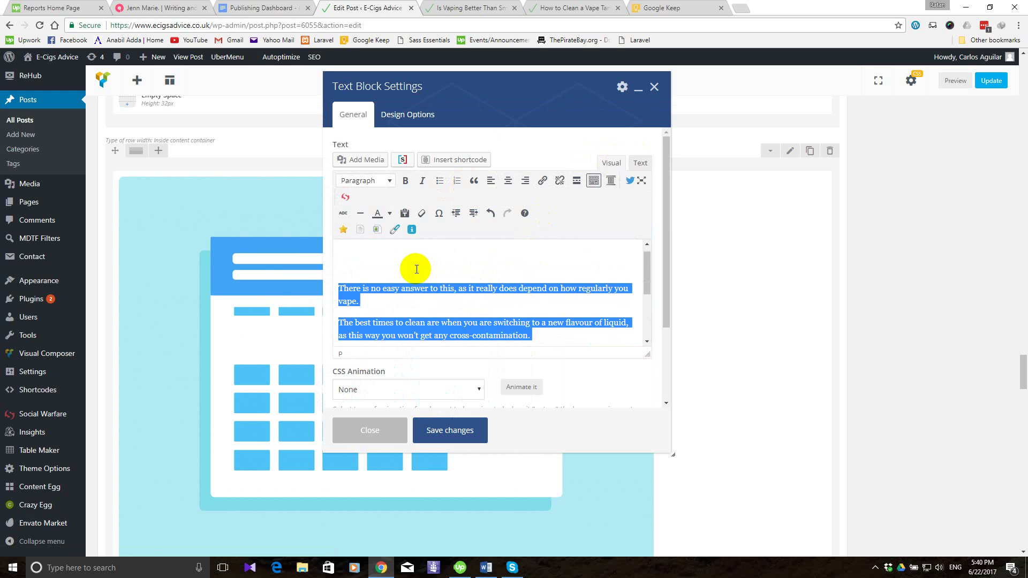
key("BackSpace")
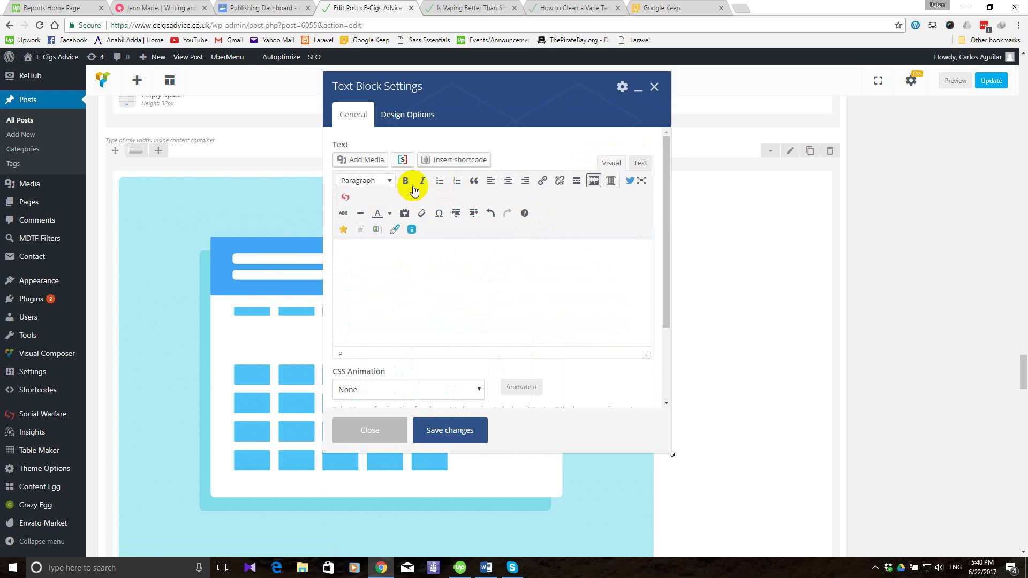
Insert smoking-can-damage.png from the media library into the emptied text block and centre it.
left_click(366, 164)
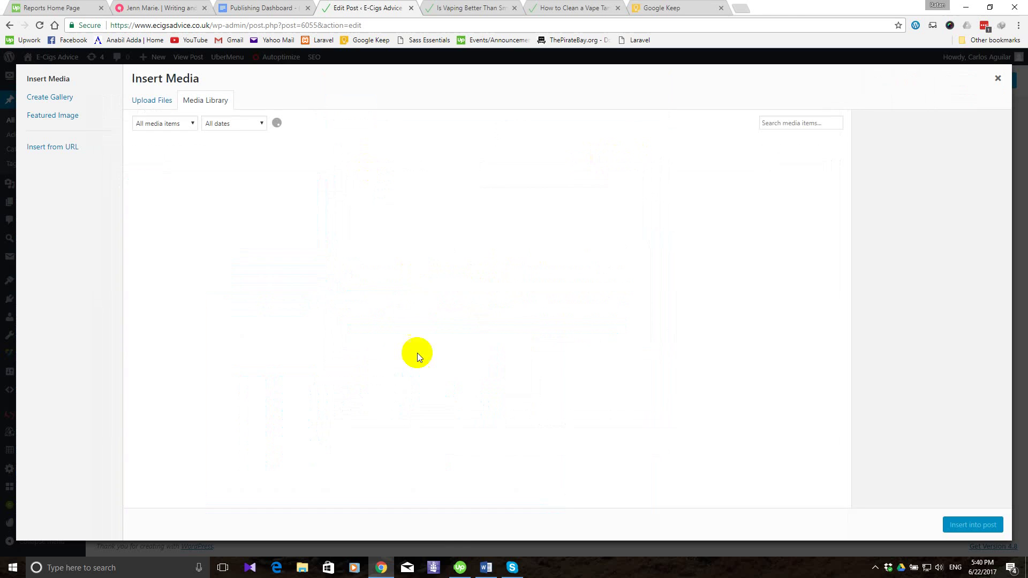
left_click(485, 568)
left_click(483, 568)
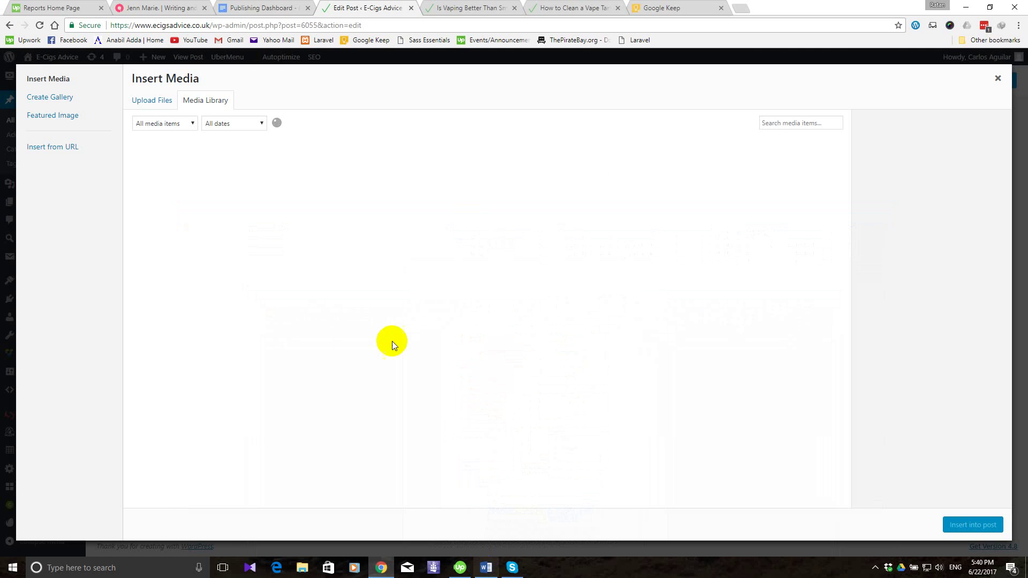
left_click(298, 210)
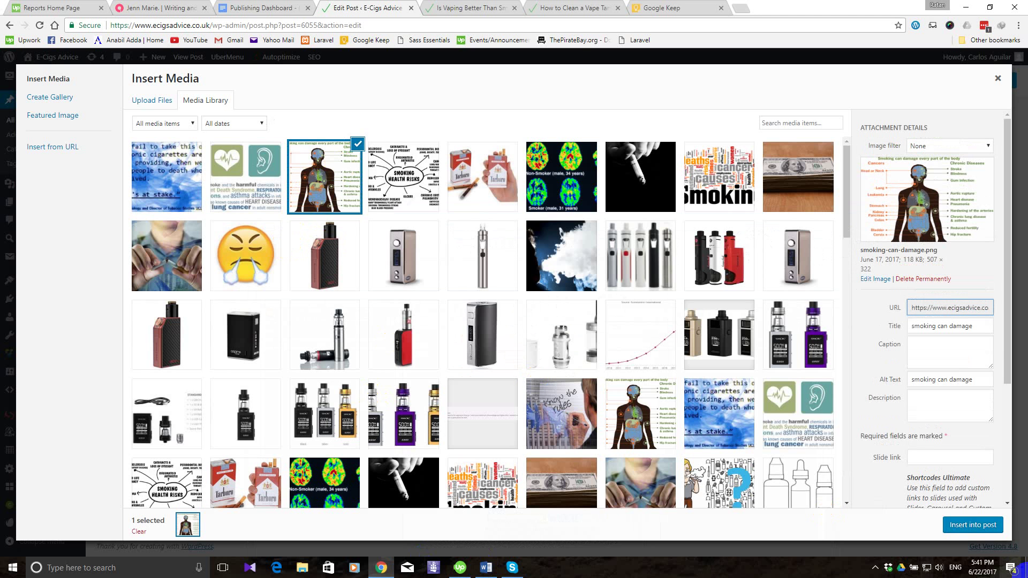
left_click(961, 525)
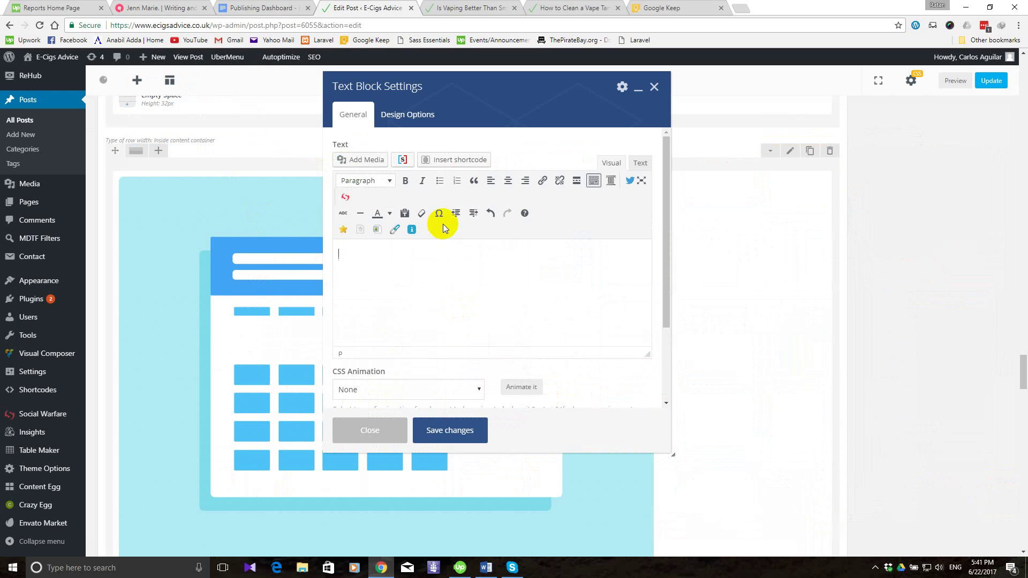
left_click(508, 182)
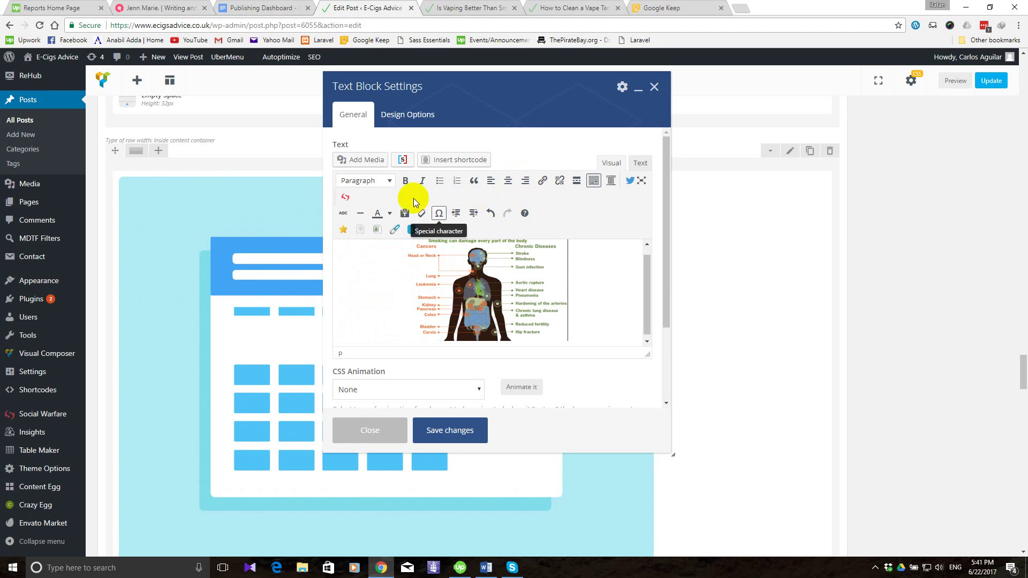
In the smoking damage image's HTML, set the width to 507 and the height to 322.
left_click(640, 165)
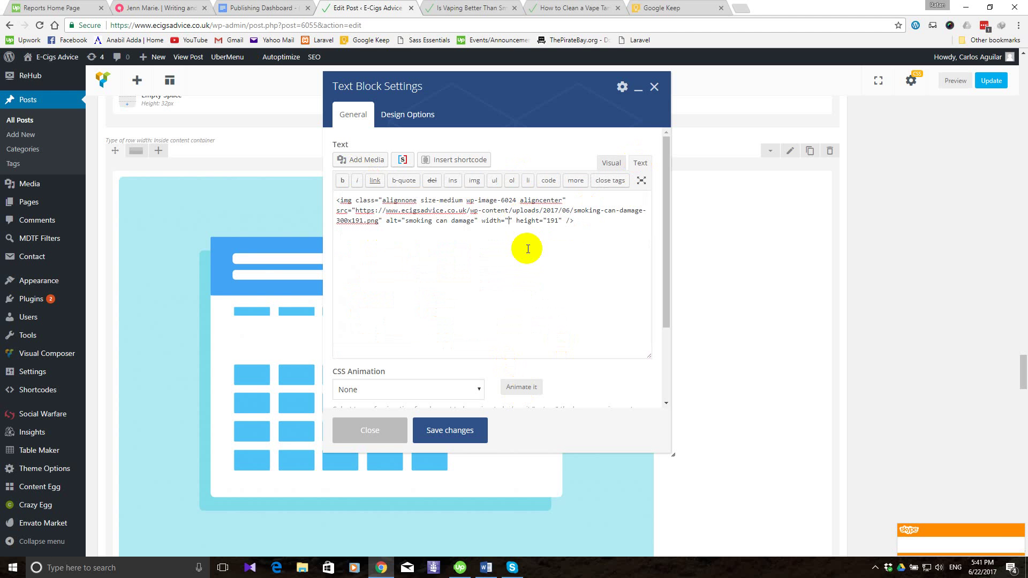
type("7")
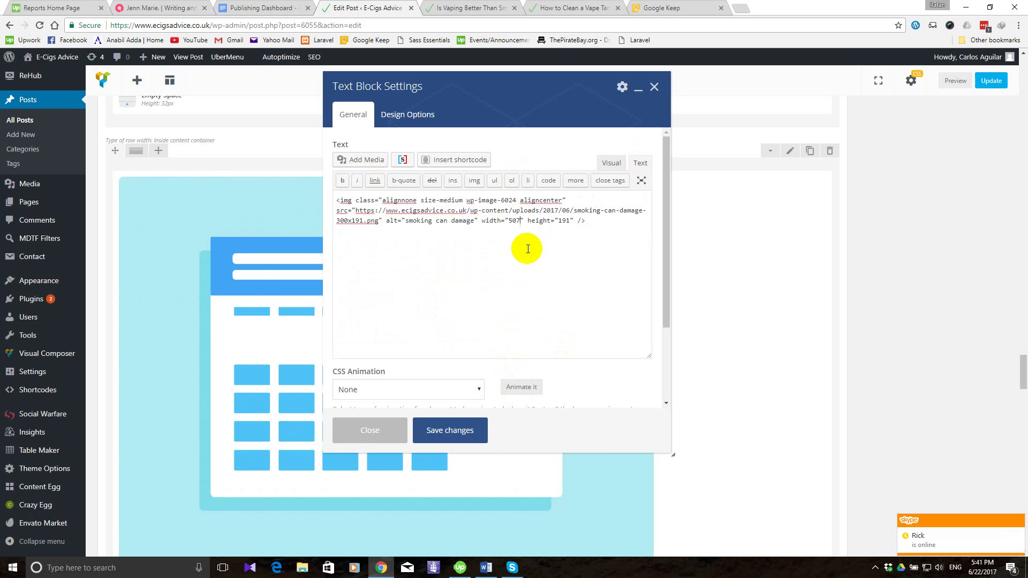
left_click(571, 220)
key("BackSpace")
key("BackSpace")
key("BackSpace")
type("322")
Return the text block to visual editing and start a new paragraph below the smoking damage image.
left_click(608, 162)
scroll(593, 251, "down", 5)
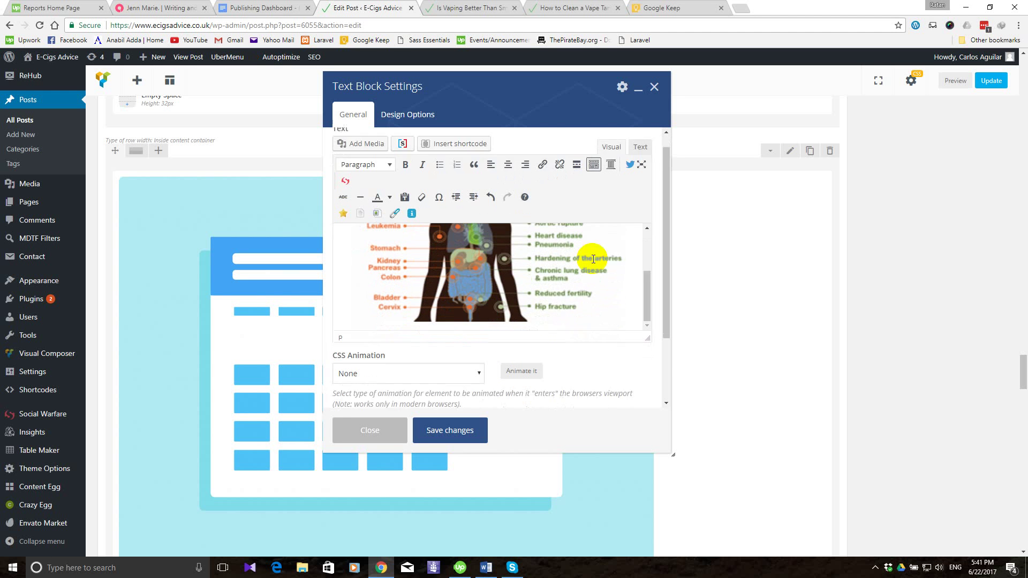
scroll(576, 294, "up", 5)
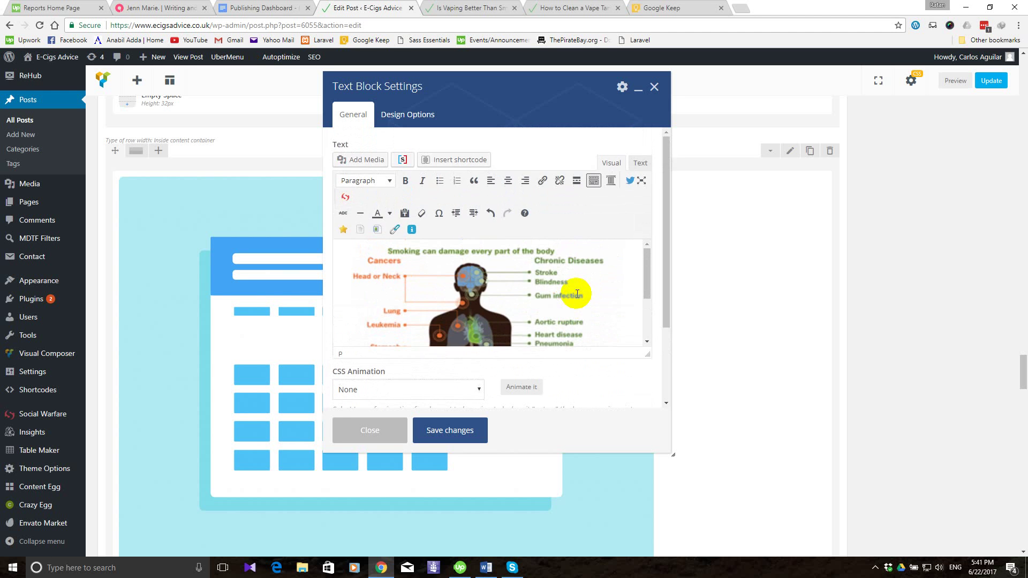
scroll(577, 294, "down", 2)
scroll(578, 293, "down", 1)
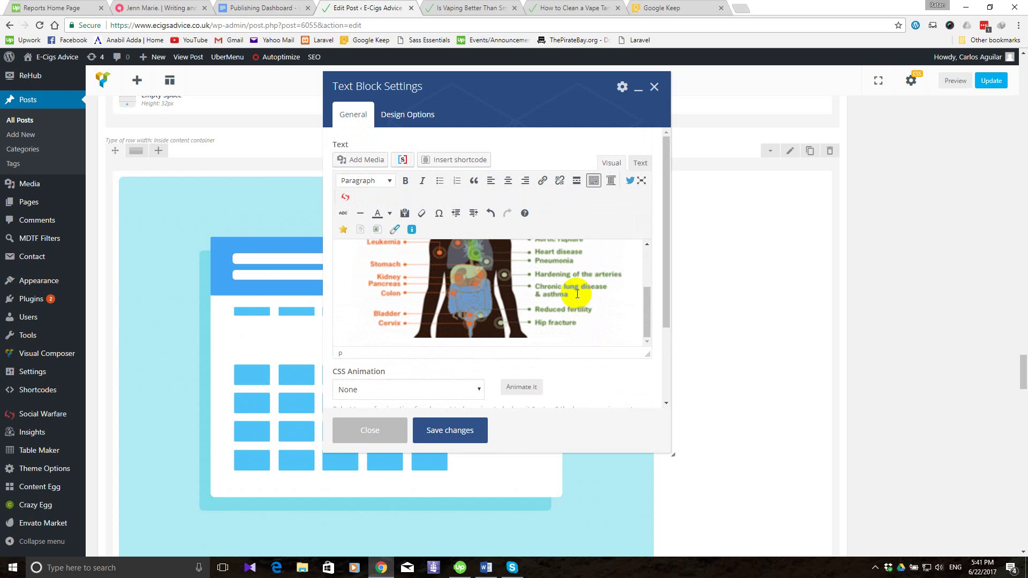
left_click(585, 330)
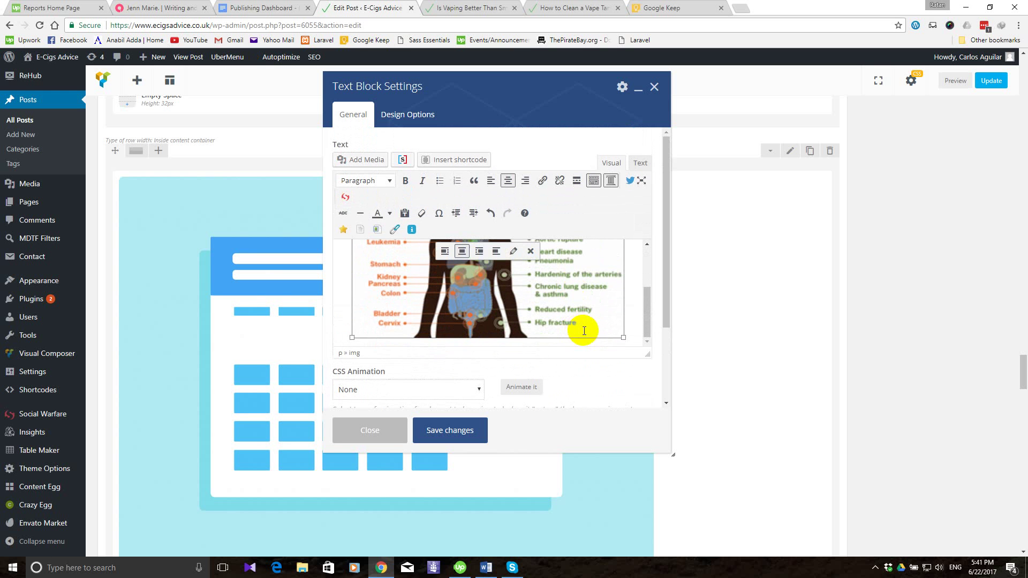
left_click(632, 325)
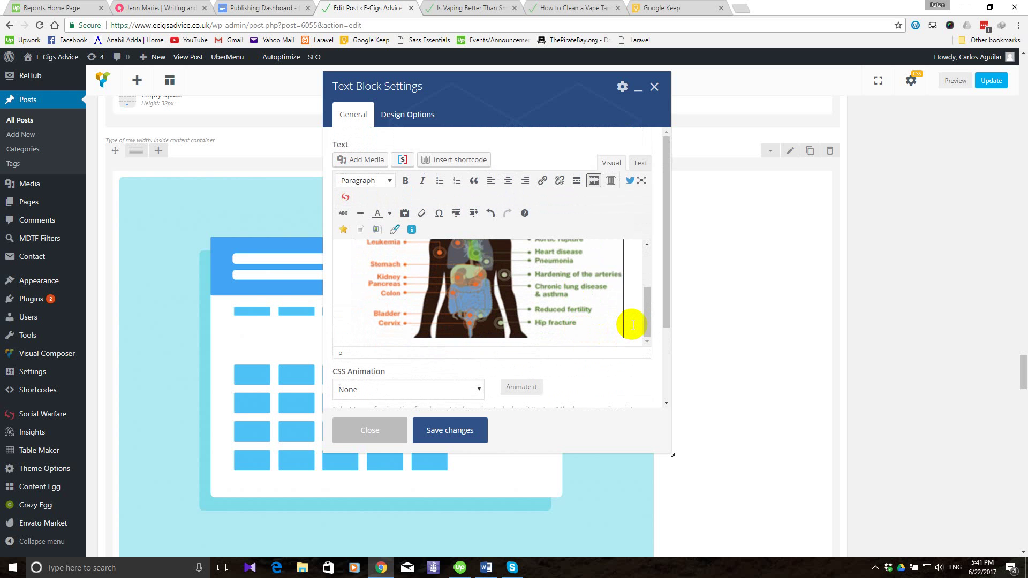
scroll(632, 325, "down", 1)
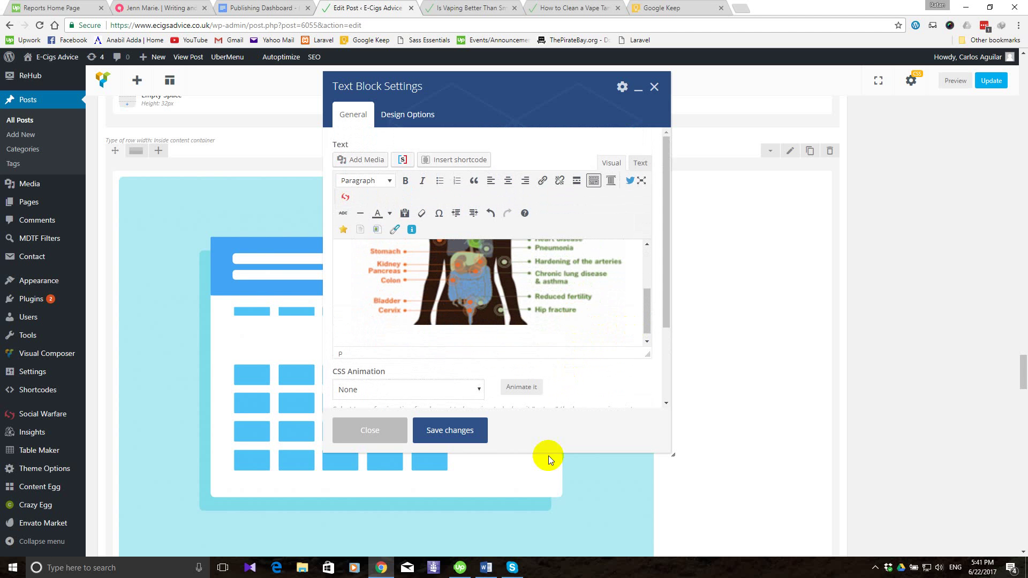
Copy the "Critically, second-hand smoke results in" paragraph from the Word document and paste it below the smoking damage image in the browser's text block.
left_click(487, 568)
scroll(420, 348, "down", 2)
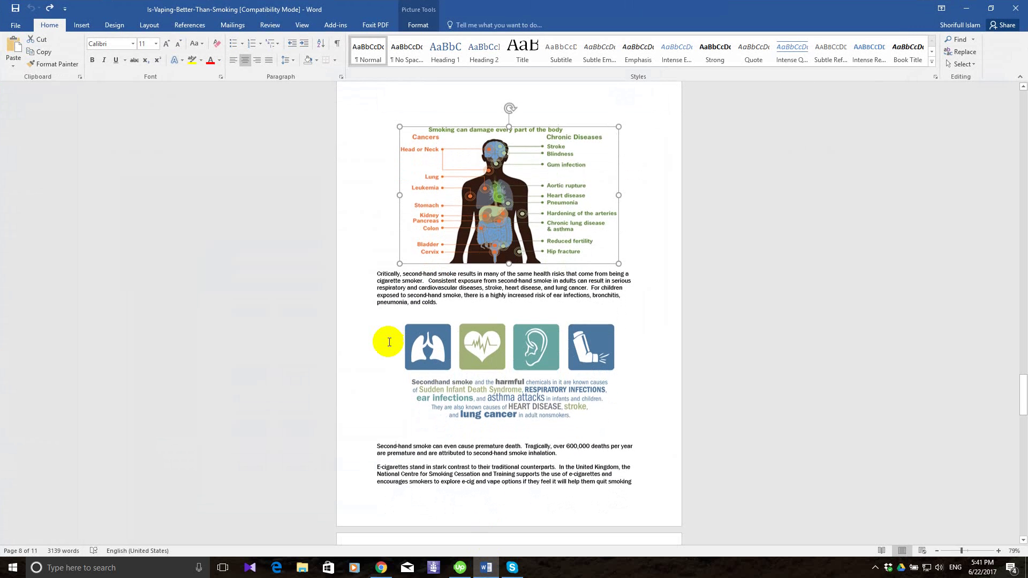
left_click_drag(445, 303, 378, 276)
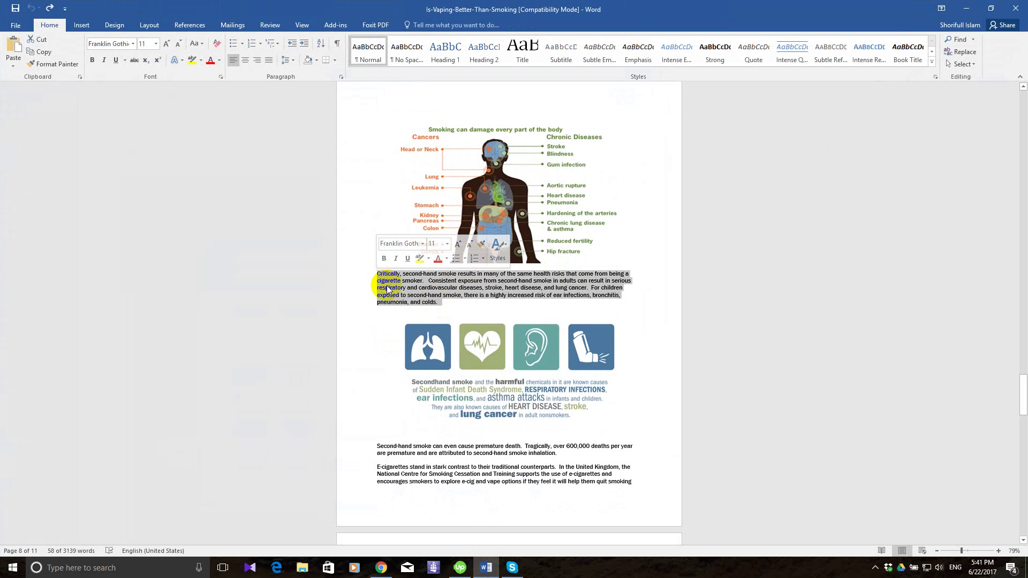
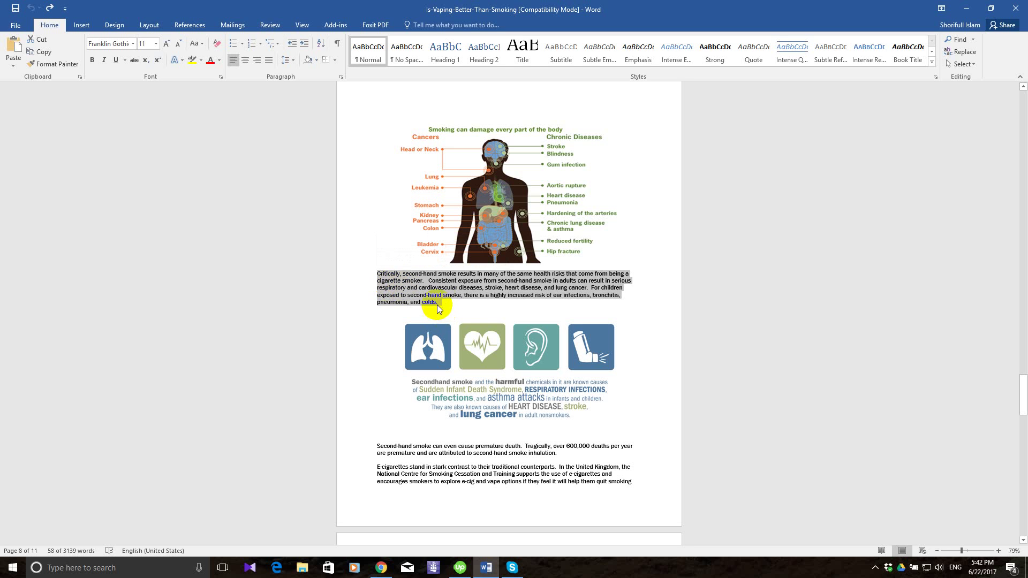
right_click(438, 285)
left_click(459, 302)
left_click(377, 570)
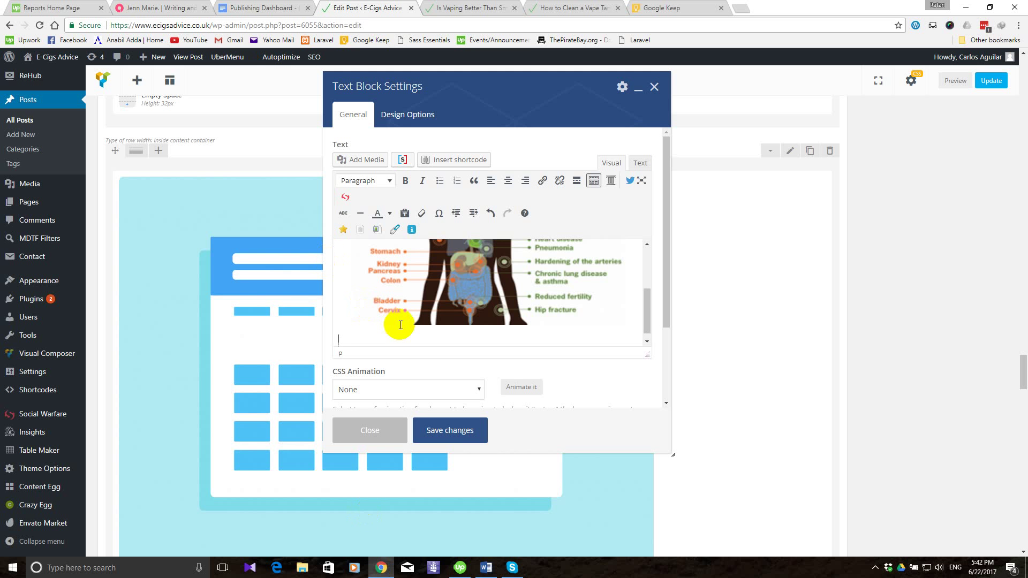
key("ctrl+v")
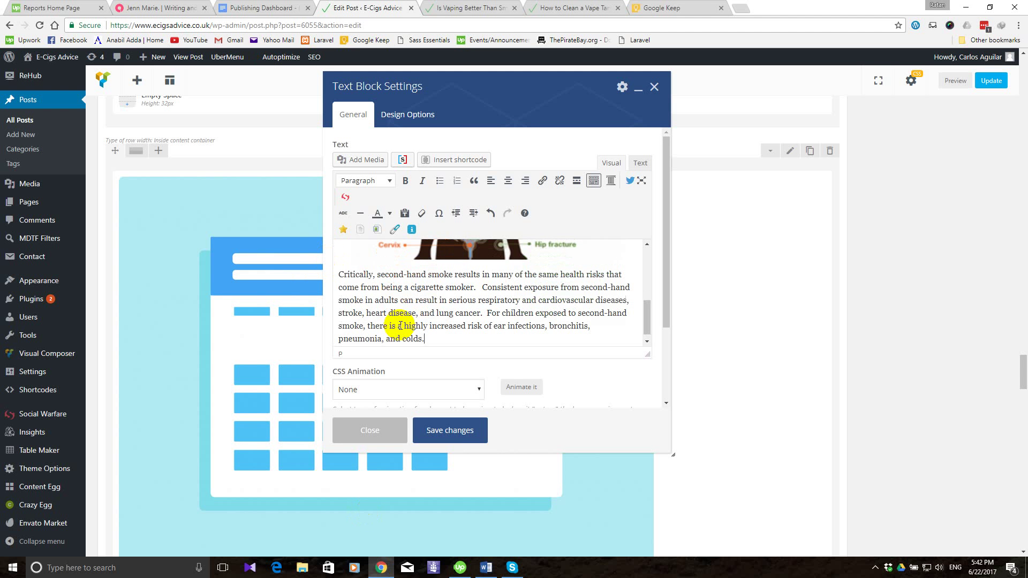
Insert lung-cancers.jpg from the media library on a new line below the pasted paragraph and centre it.
key("Return")
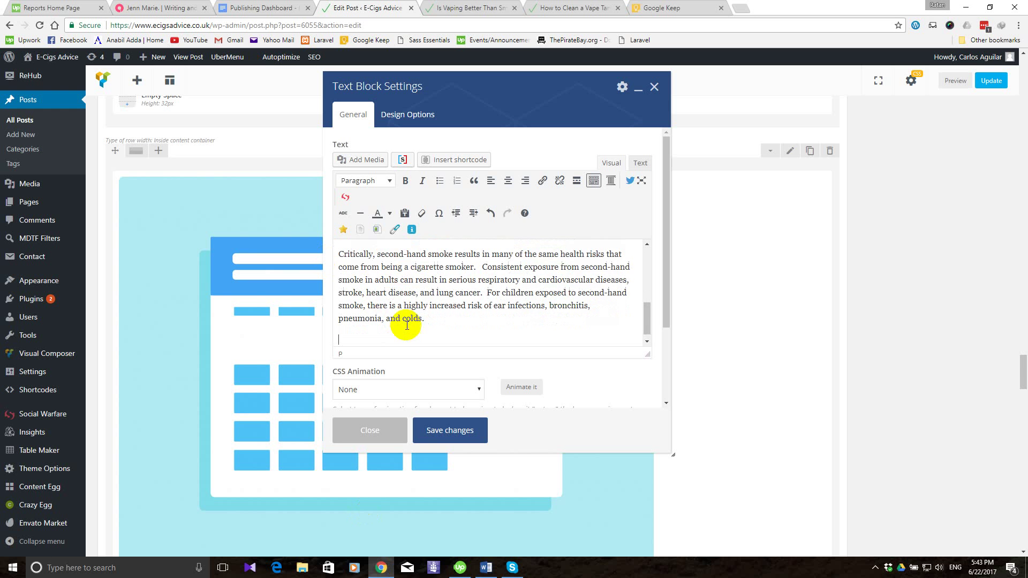
left_click(360, 158)
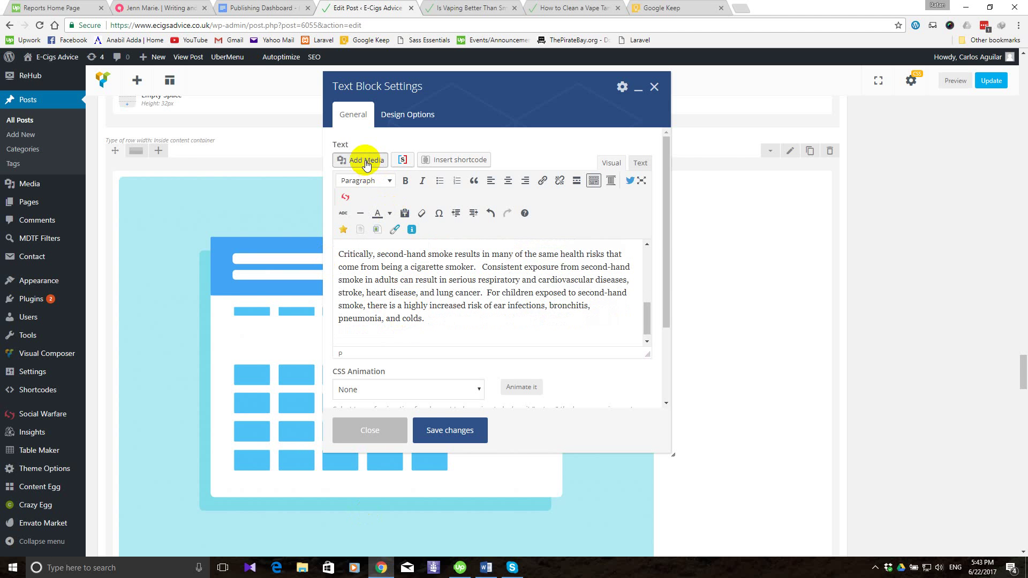
left_click(255, 166)
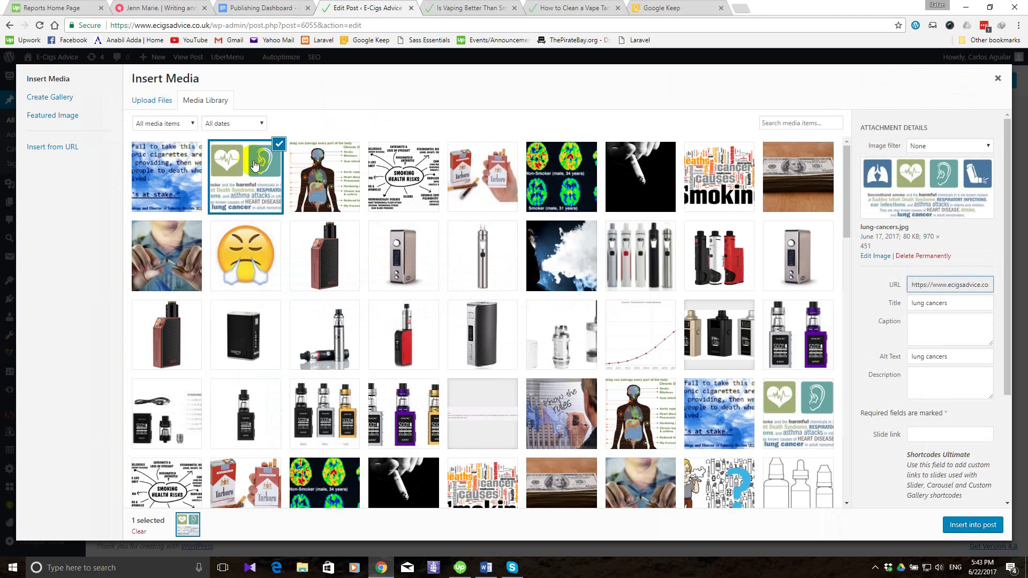
left_click(973, 526)
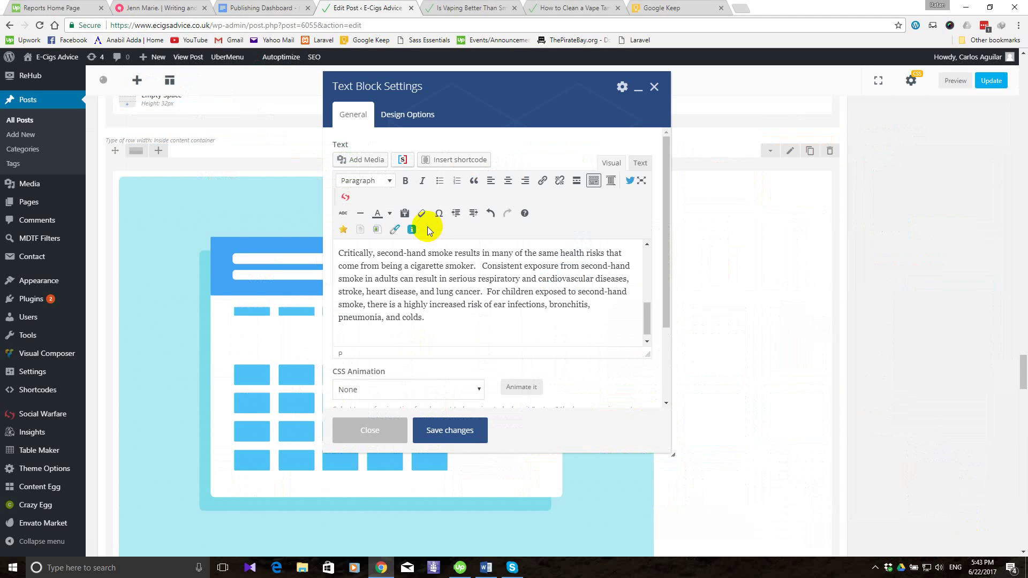
scroll(420, 252, "down", 2)
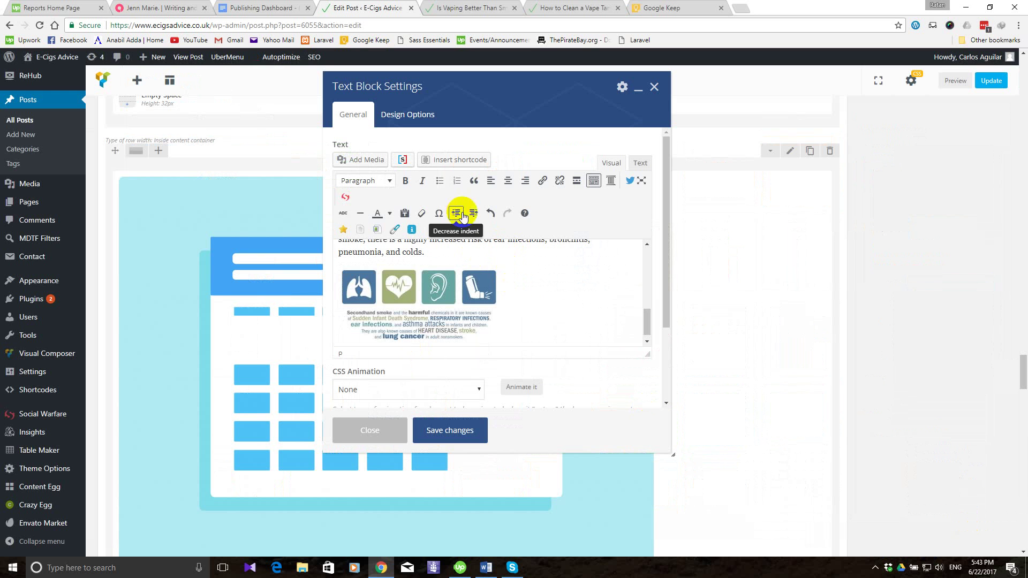
left_click(508, 180)
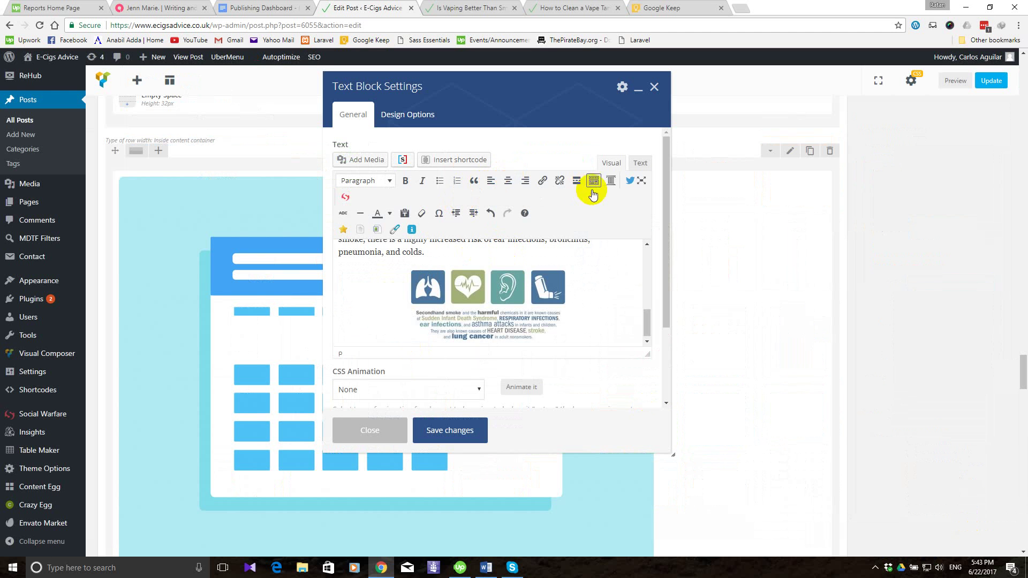
Show the text block's HTML code with the lung cancers image tag, and minimise the browser and Word windows.
left_click(641, 163)
scroll(616, 276, "down", 2)
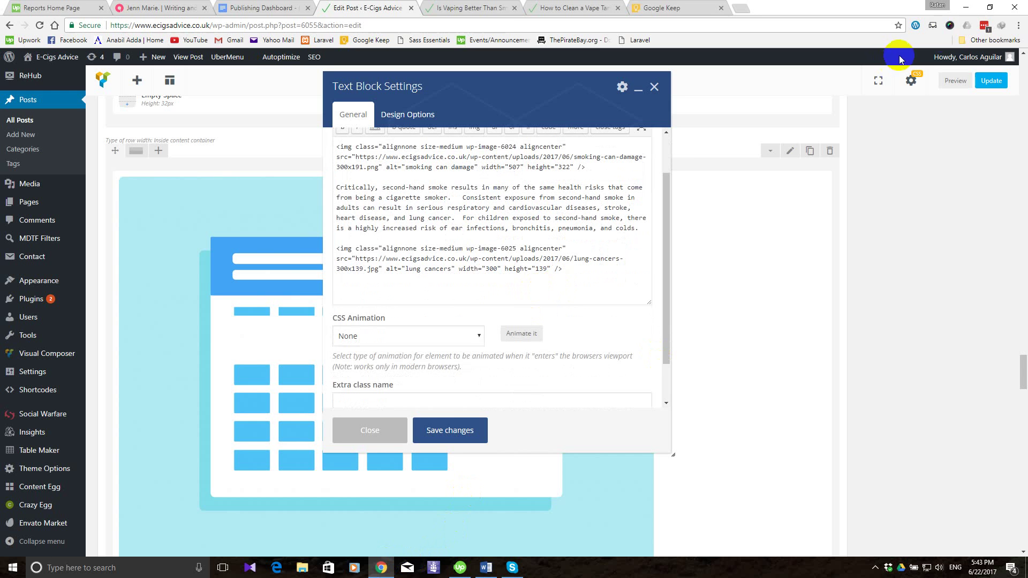
left_click(965, 8)
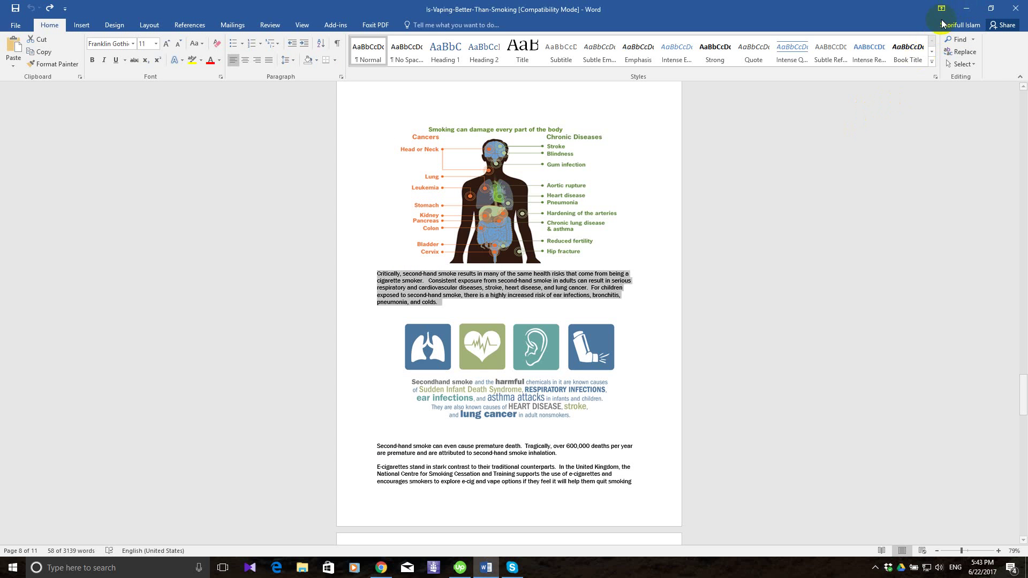
left_click(966, 8)
left_click(461, 222)
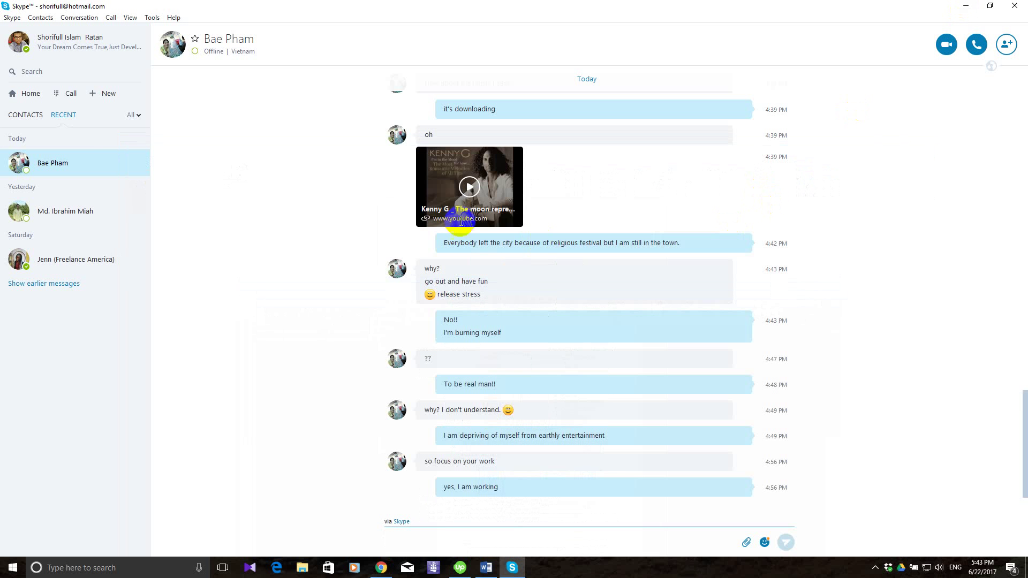
left_click(469, 187)
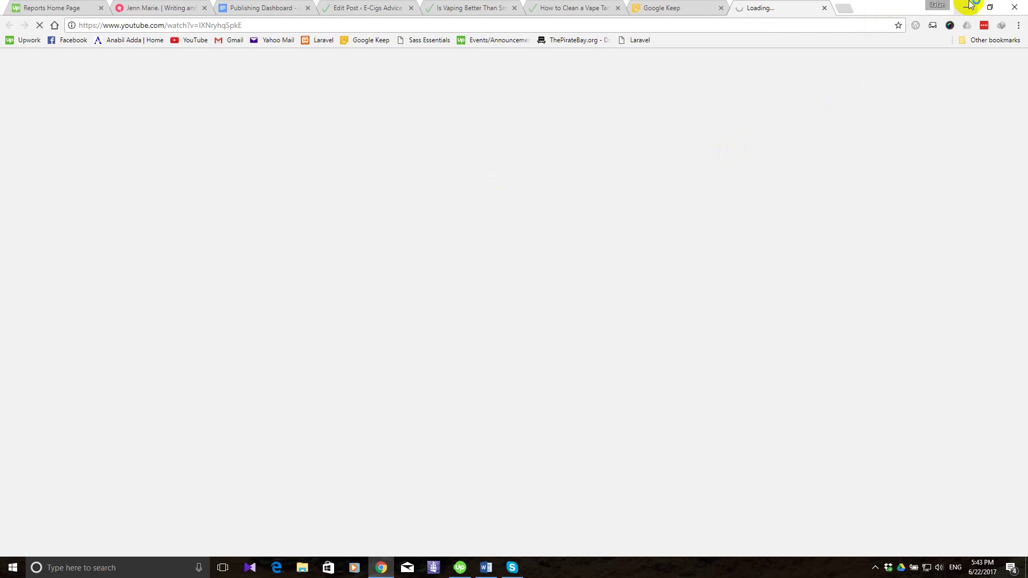
left_click(967, 7)
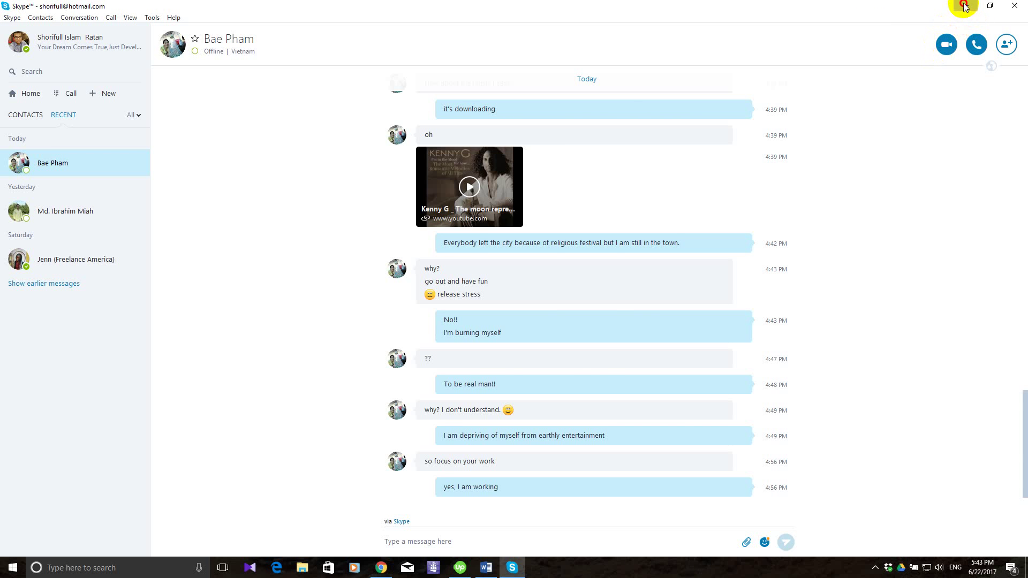
Minimise Skype to reach the desktop and open the Is-Vaping-Better-Than-Smoking_files folder.
left_click(966, 7)
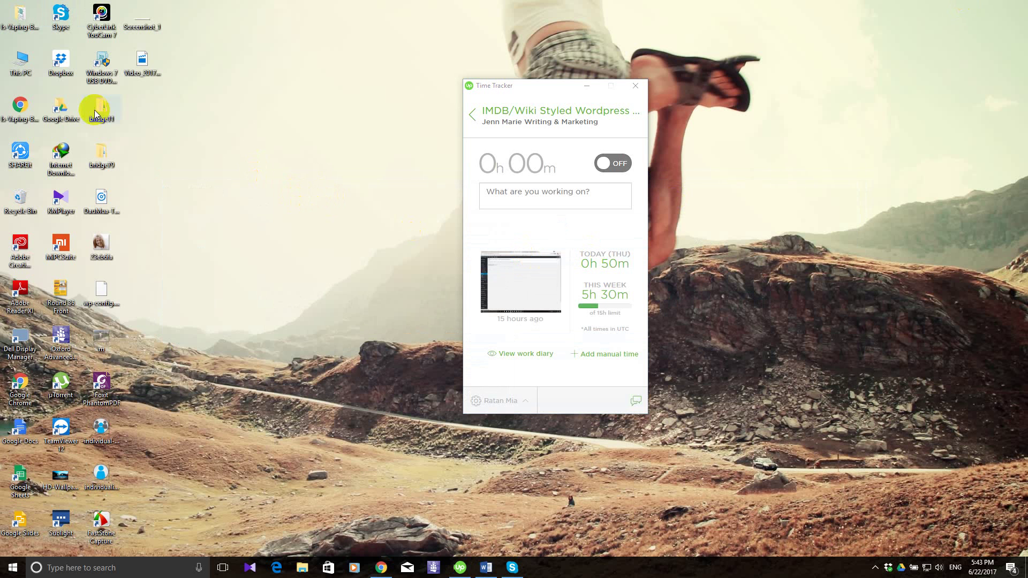
left_click(21, 14)
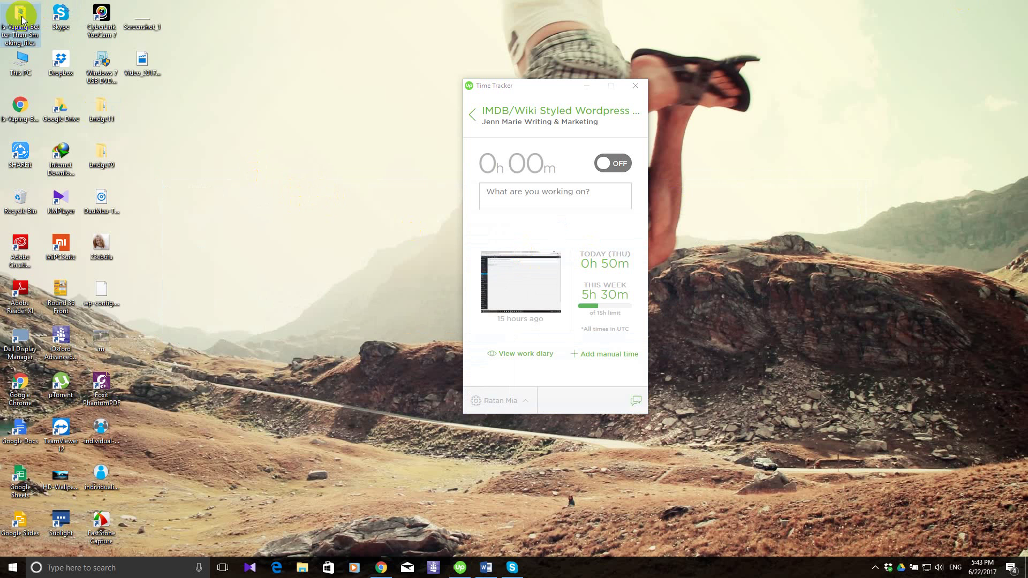
right_click(269, 89)
left_click(299, 116)
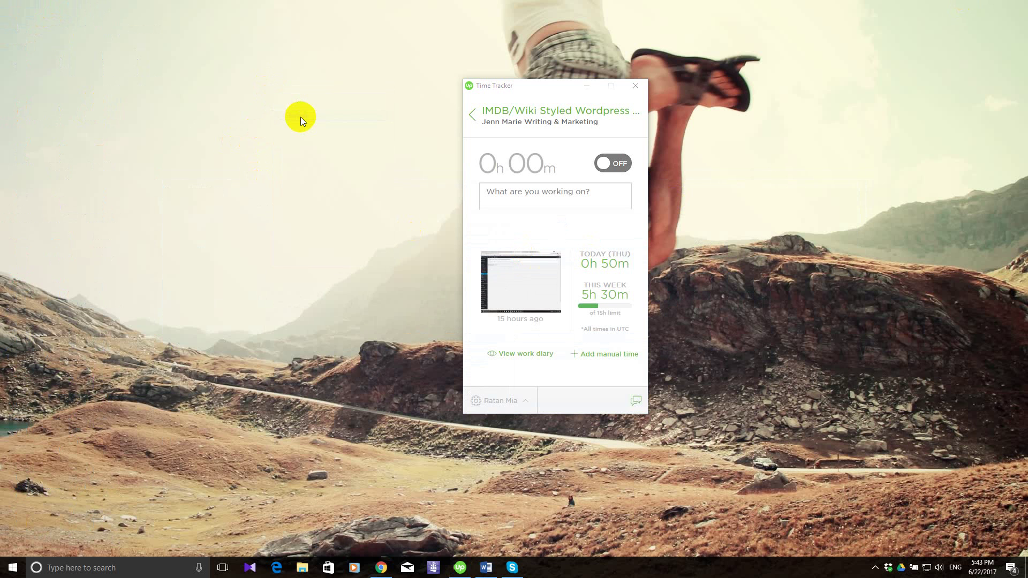
key("Return")
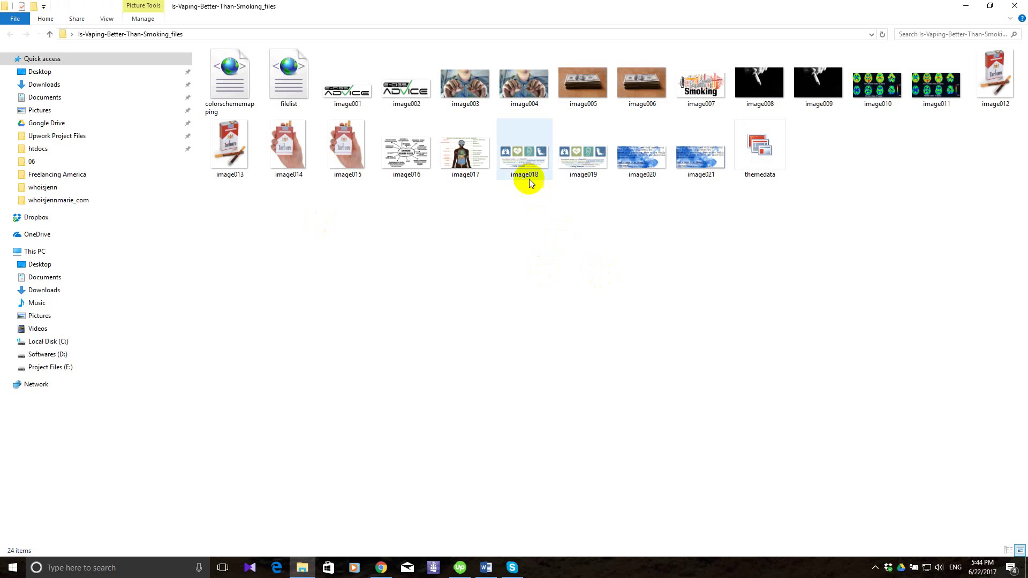
Look up the pixel dimensions of image018 in its file properties.
left_click(523, 163)
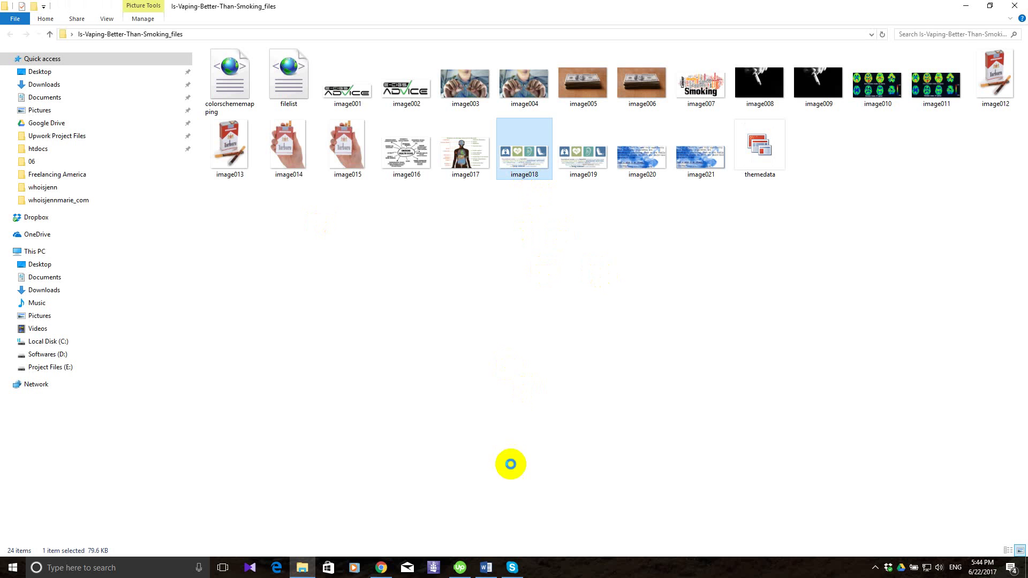
key("shift+F10")
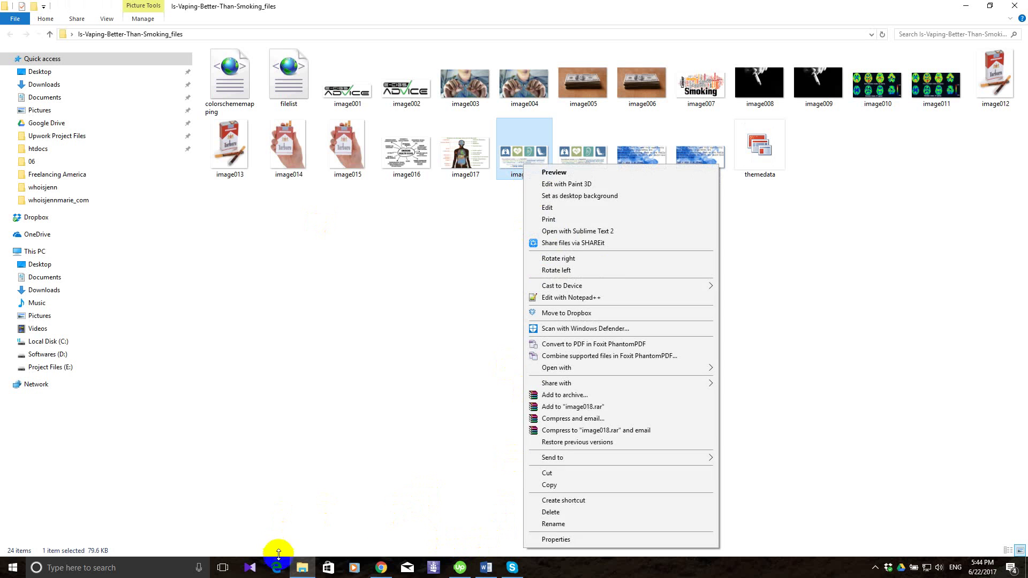
left_click(552, 538)
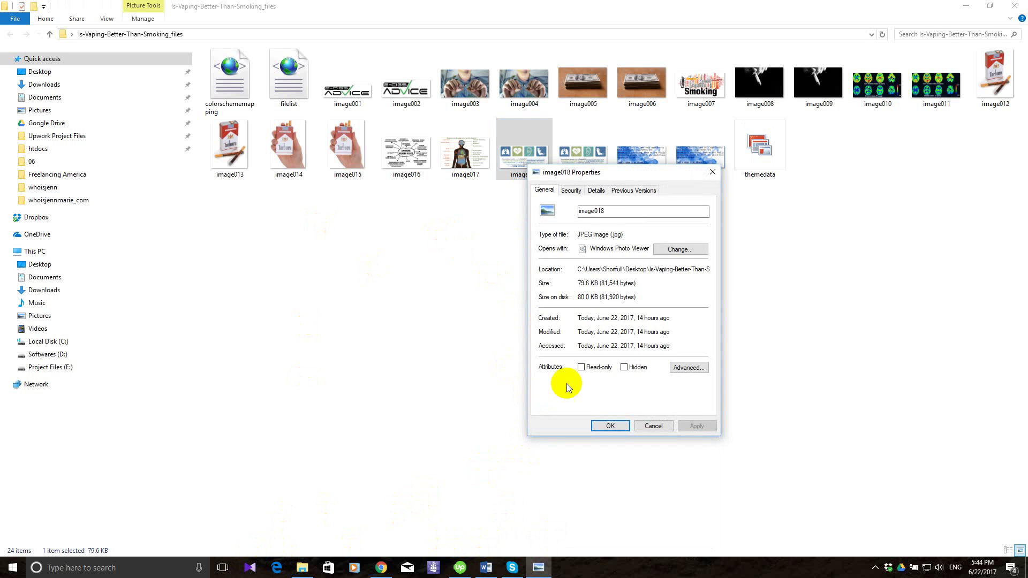
left_click(596, 192)
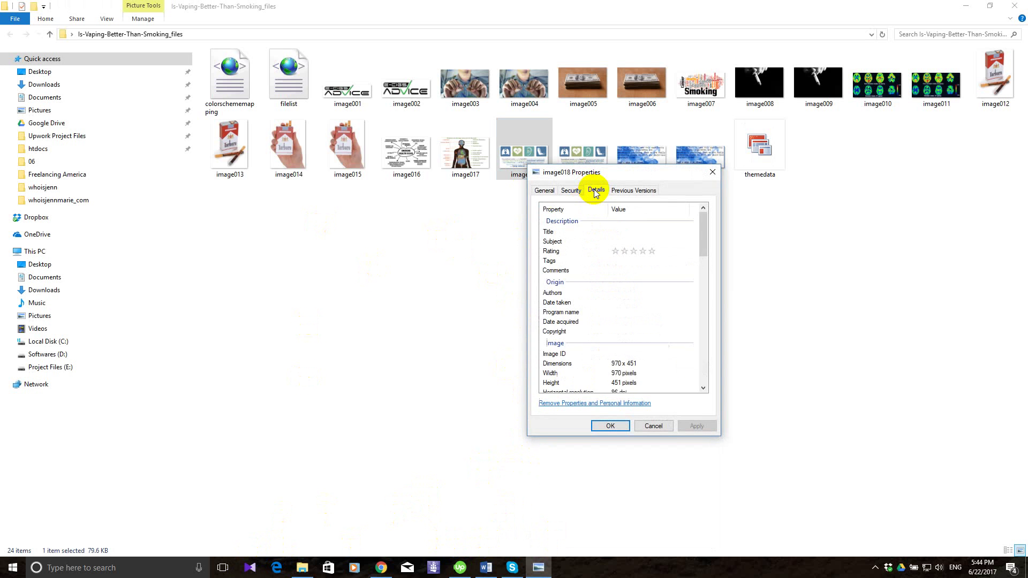
left_click(713, 172)
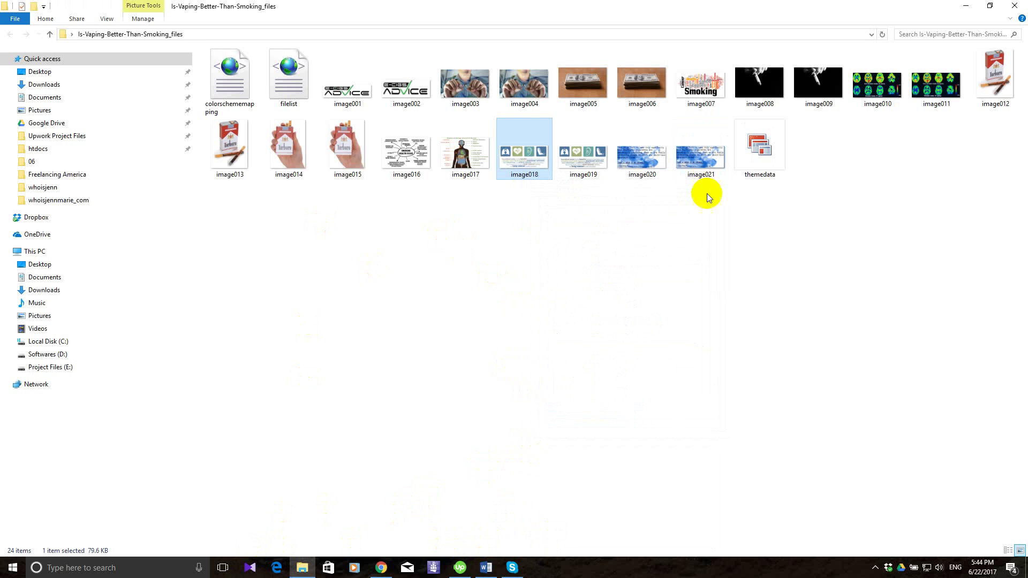
right_click(528, 163)
left_click(471, 314)
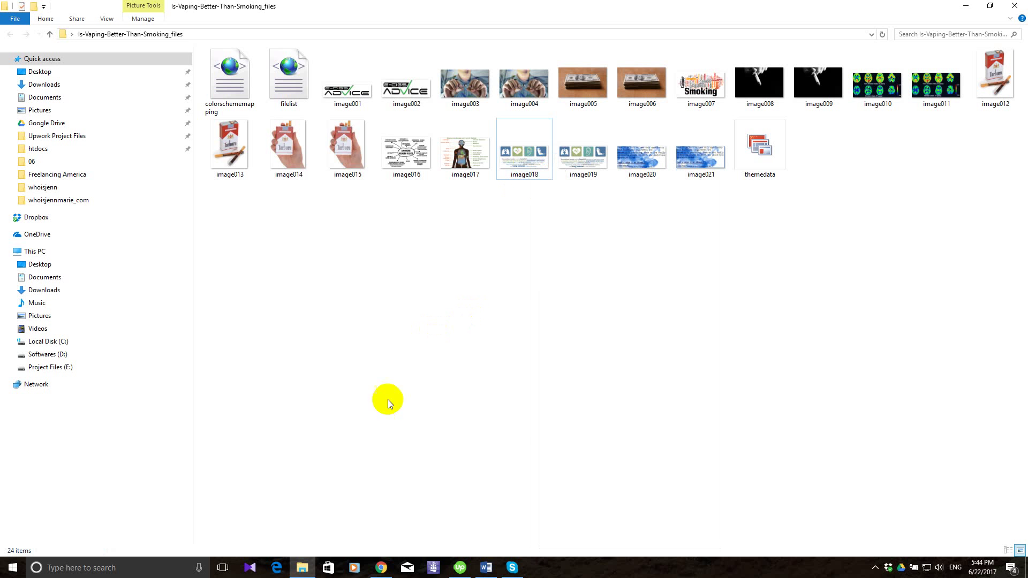
Return to the post editor in Chrome and clear the width value in the lung cancers image tag.
left_click(382, 567)
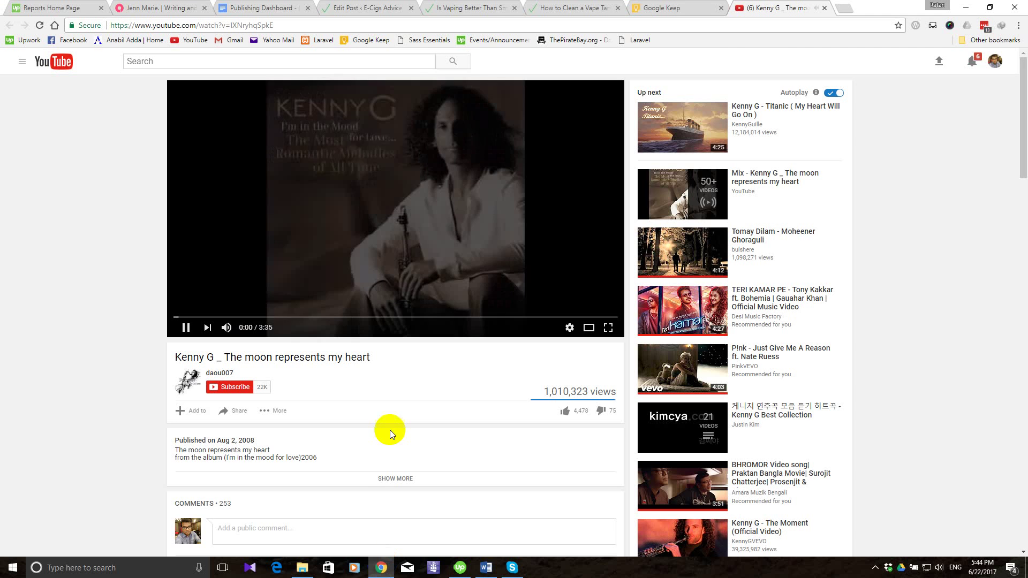
left_click(374, 5)
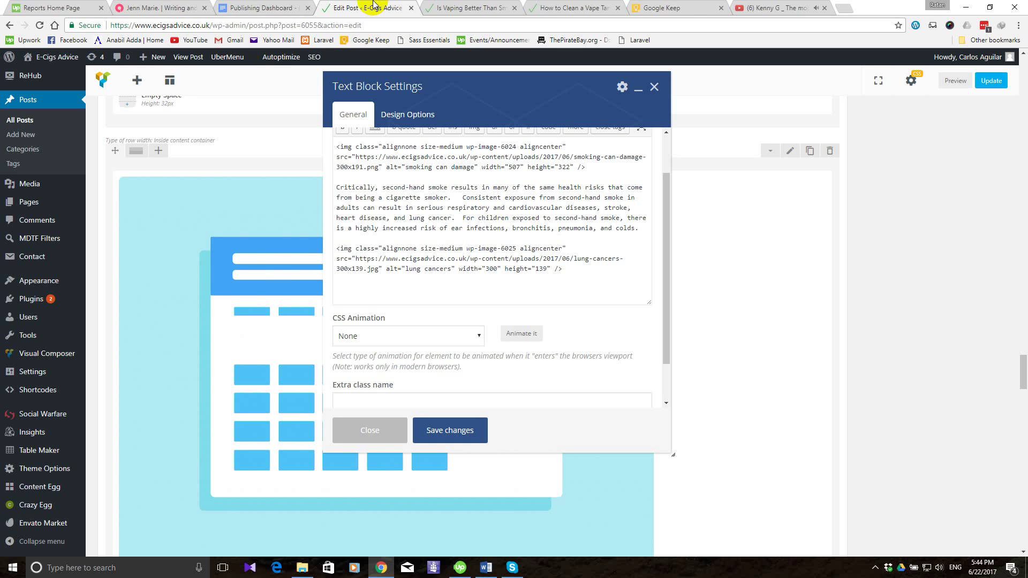
left_click(497, 268)
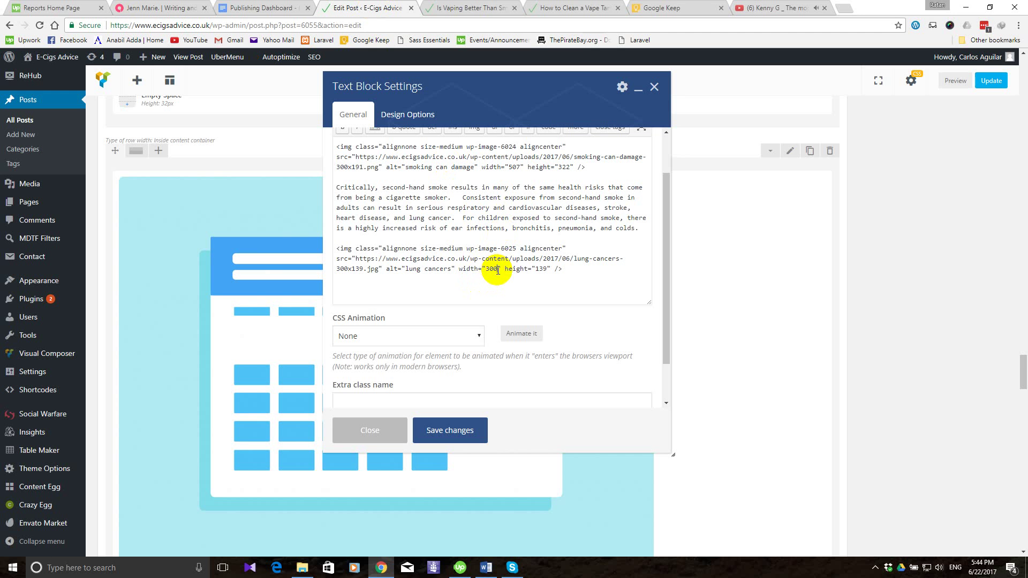
key("BackSpace")
key("BackSpace")
key("BackSpace")
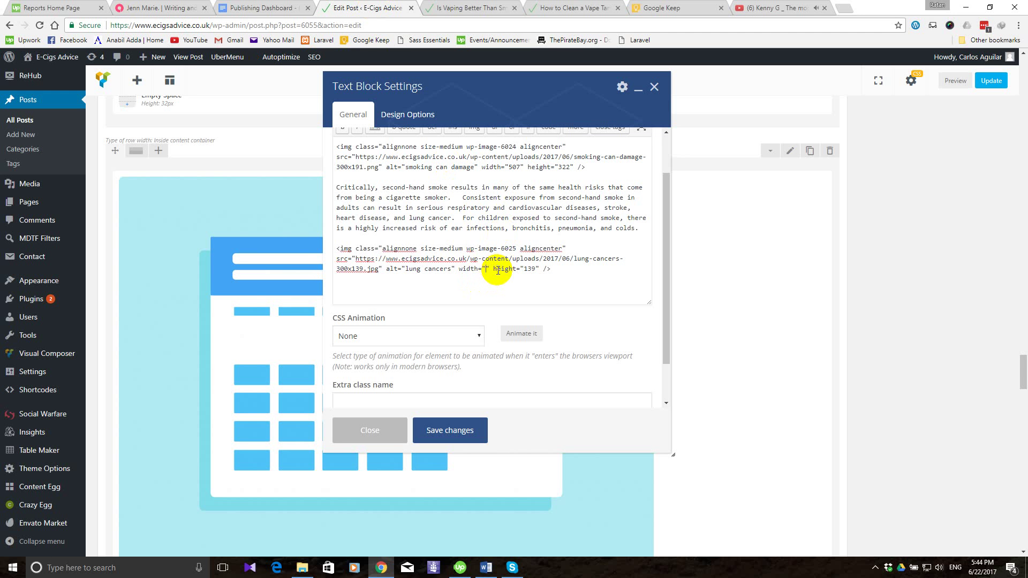
type("50")
key("BackSpace")
key("BackSpace")
Minimise the browser and open image018 from the article's image folder with Adobe Photoshop CC 2014.
left_click(975, 7)
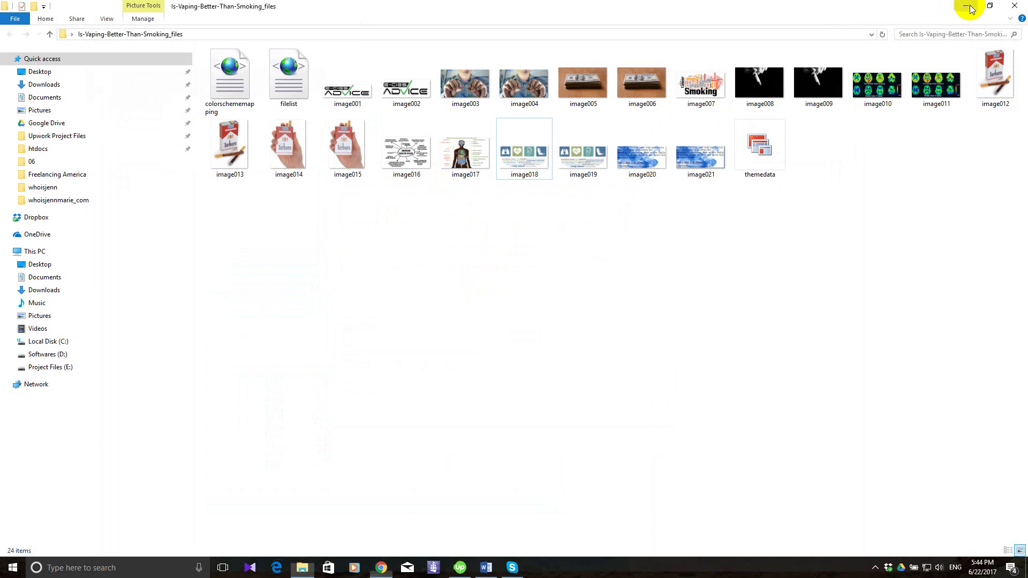
left_click(525, 163)
right_click(525, 162)
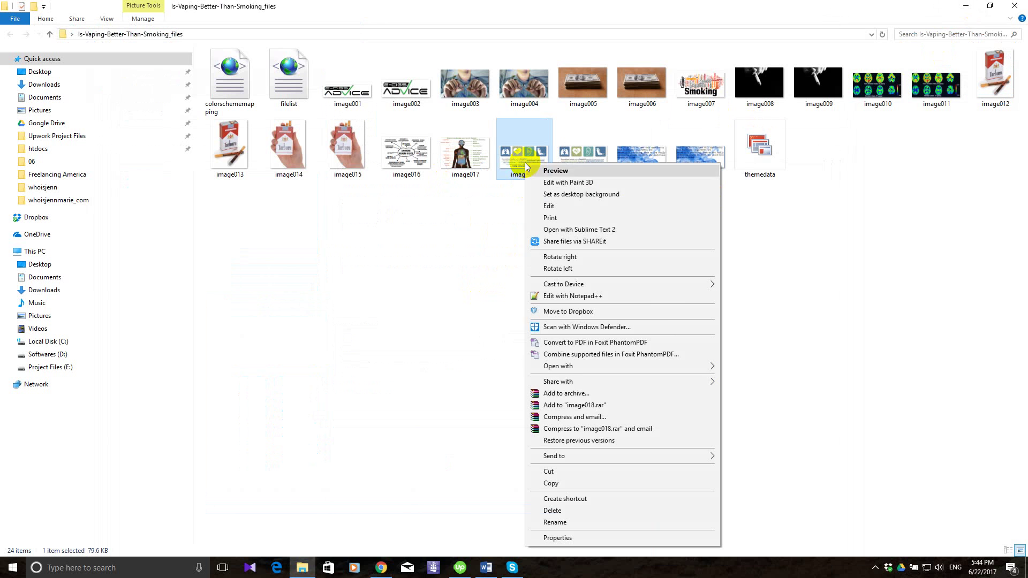
left_click(441, 352)
right_click(517, 154)
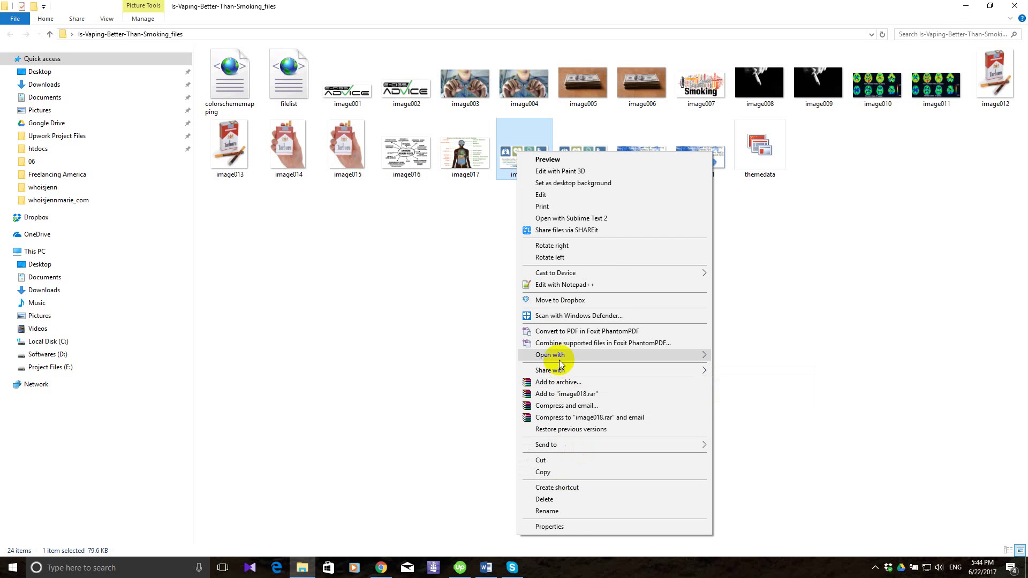
mouse_move(561, 360)
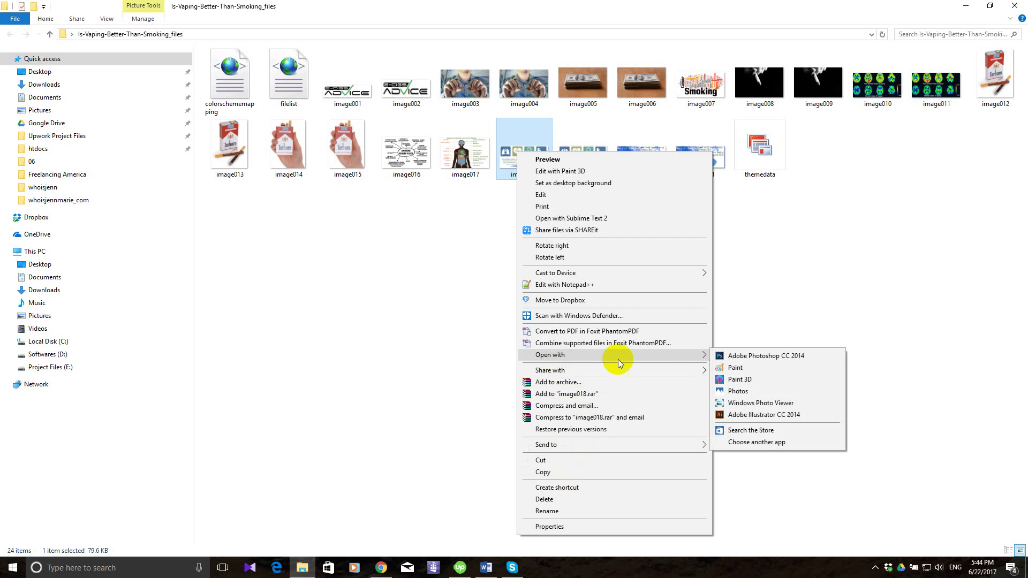
left_click(742, 355)
Switch to Chrome and look through the article preview from the brain scan section up to its title.
left_click(380, 568)
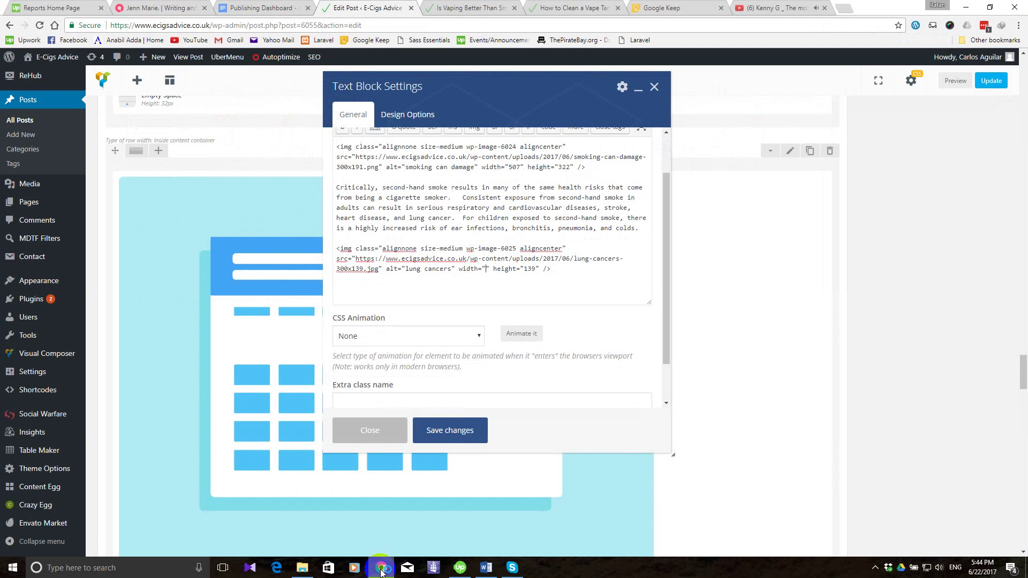
left_click(447, 8)
scroll(375, 330, "up", 15)
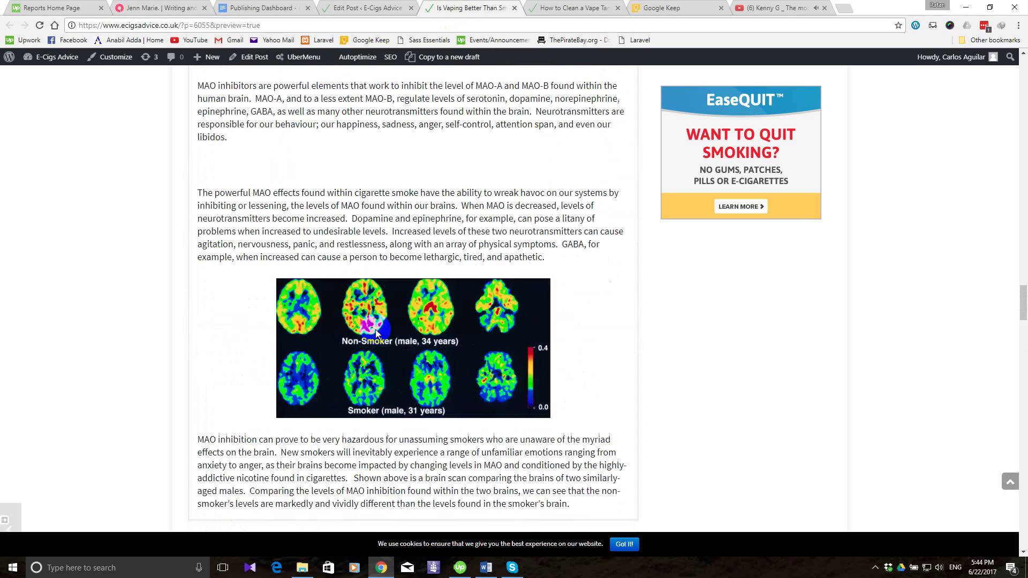
scroll(375, 329, "up", 15)
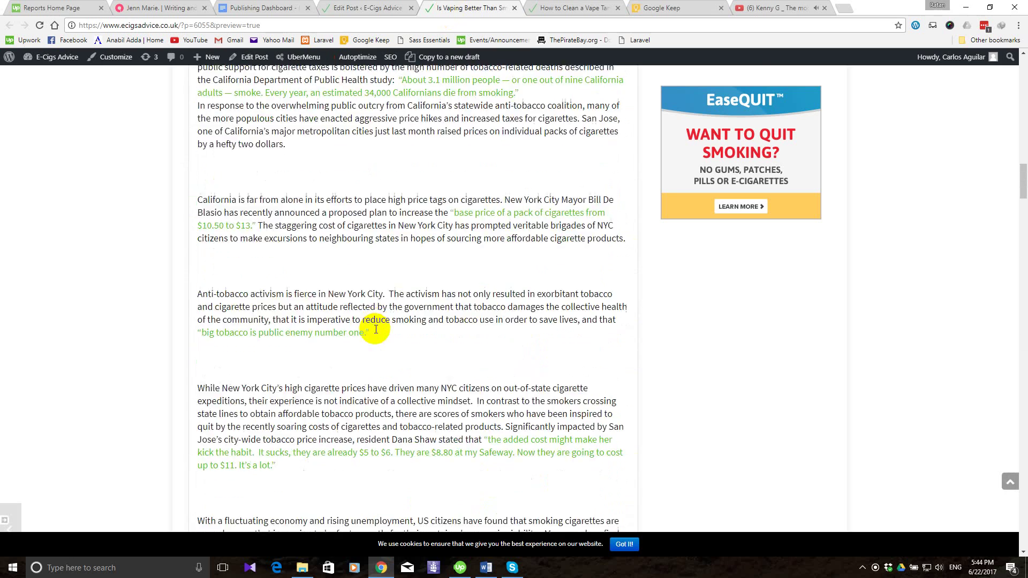
scroll(375, 330, "up", 10)
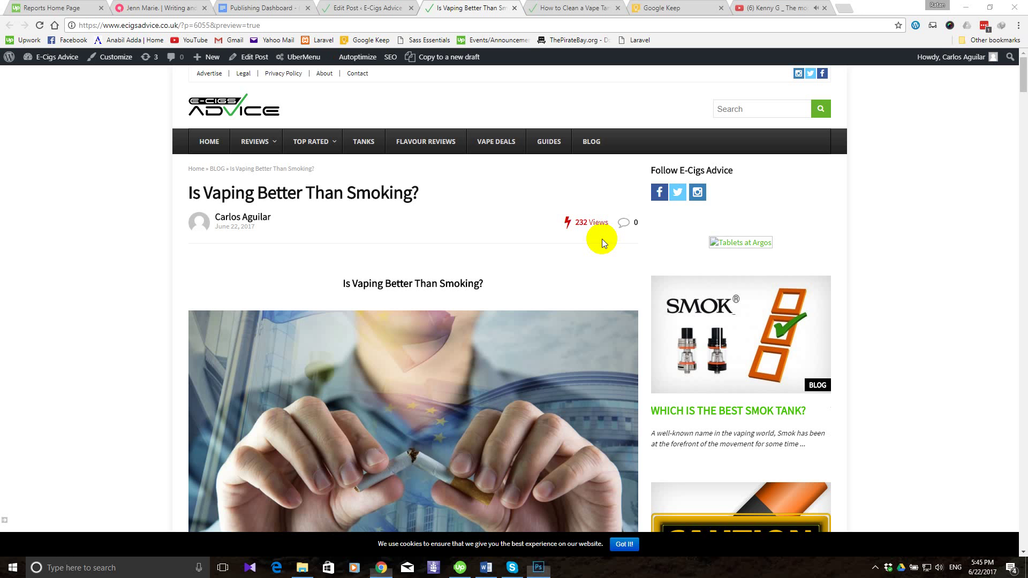
left_click(602, 239)
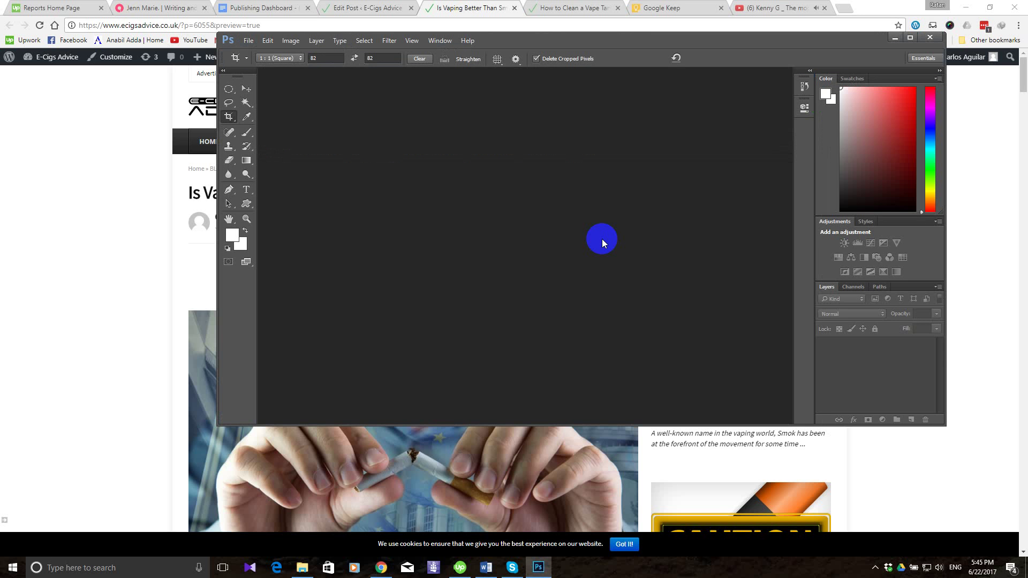
left_click(43, 319)
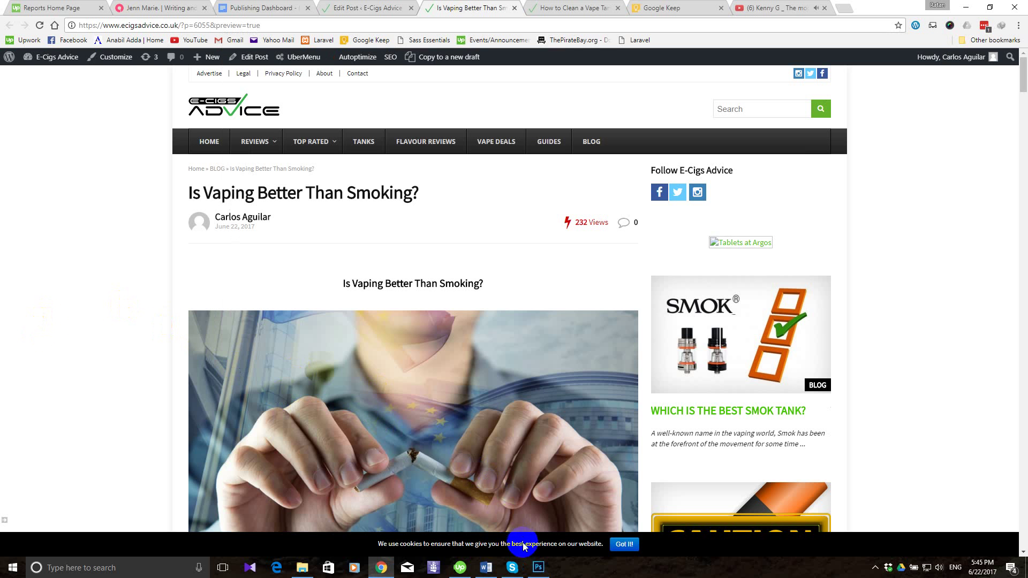
Switch to Photoshop and enter a 600-pixel width for image018 in the Image Size dialog to find its proportional height.
left_click(536, 572)
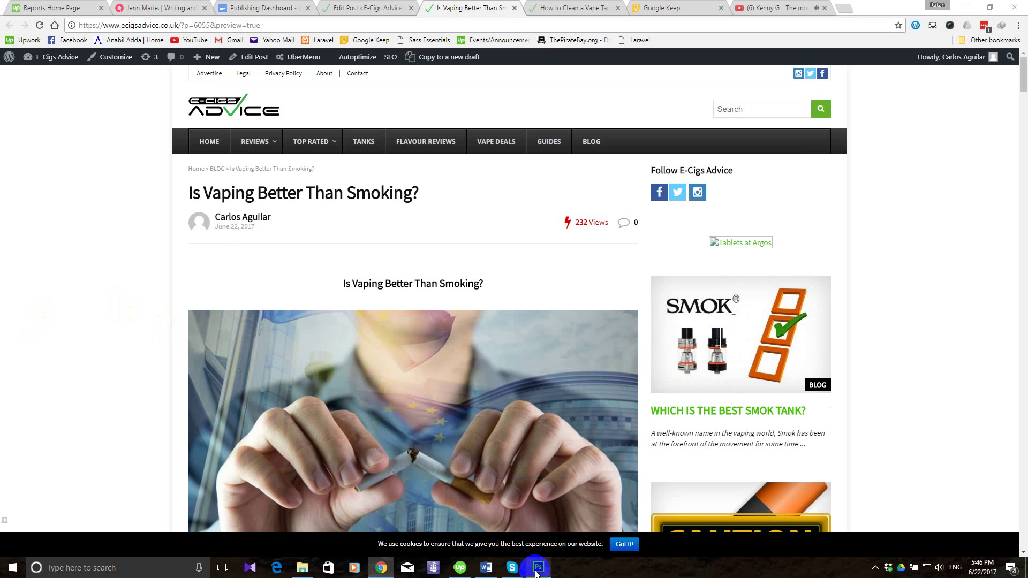
left_click(444, 238)
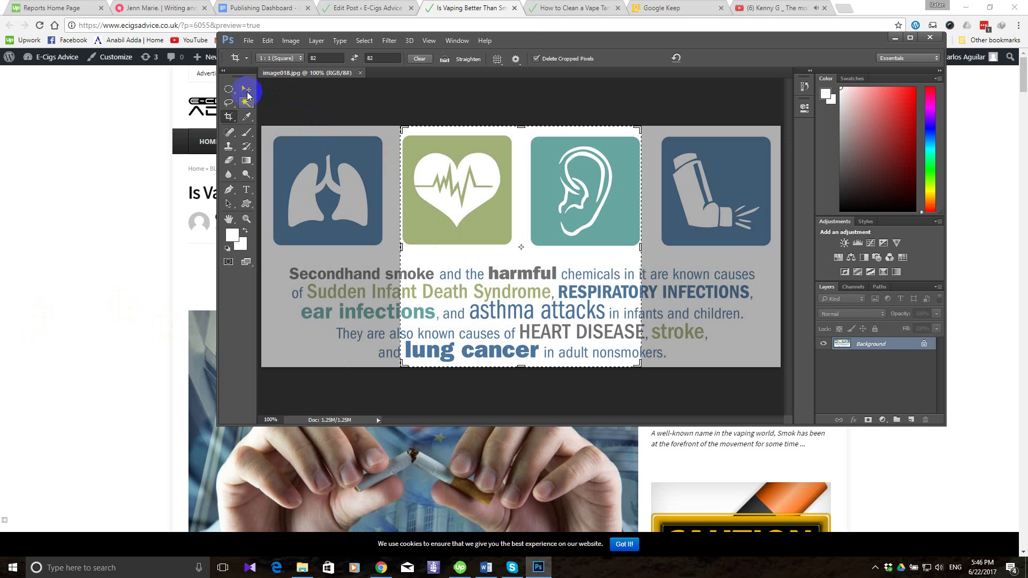
left_click(245, 89)
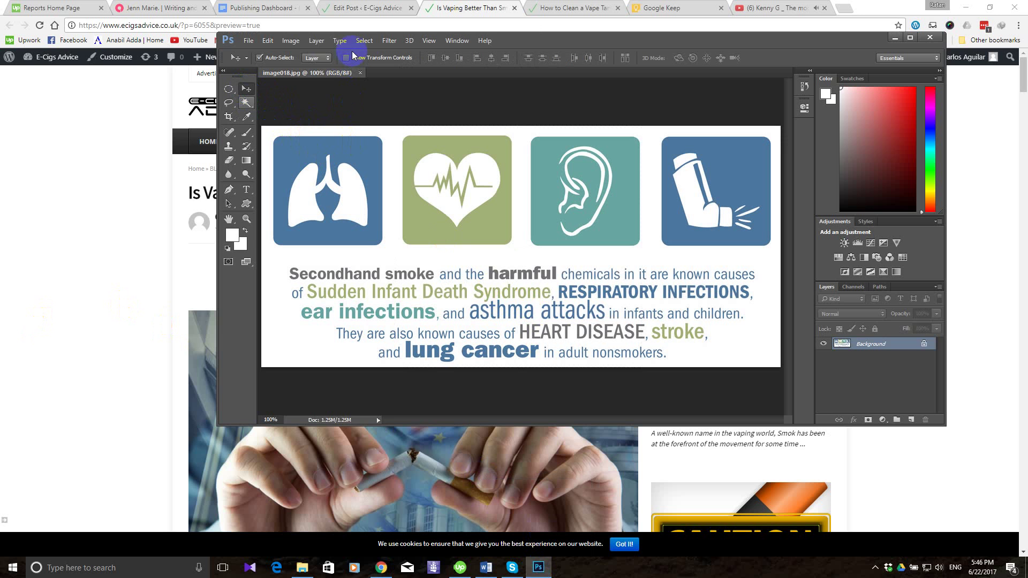
left_click(291, 42)
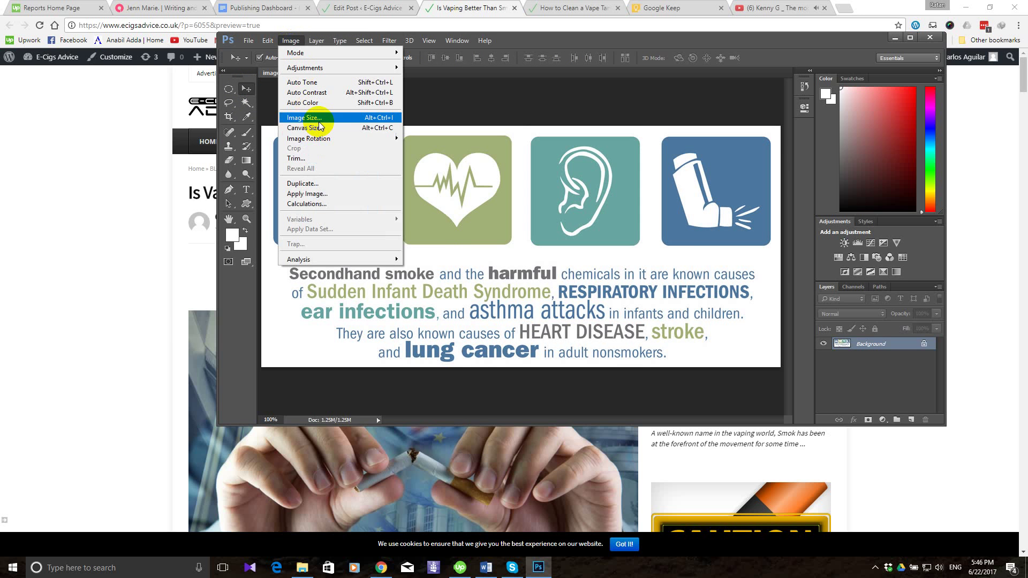
left_click(556, 133)
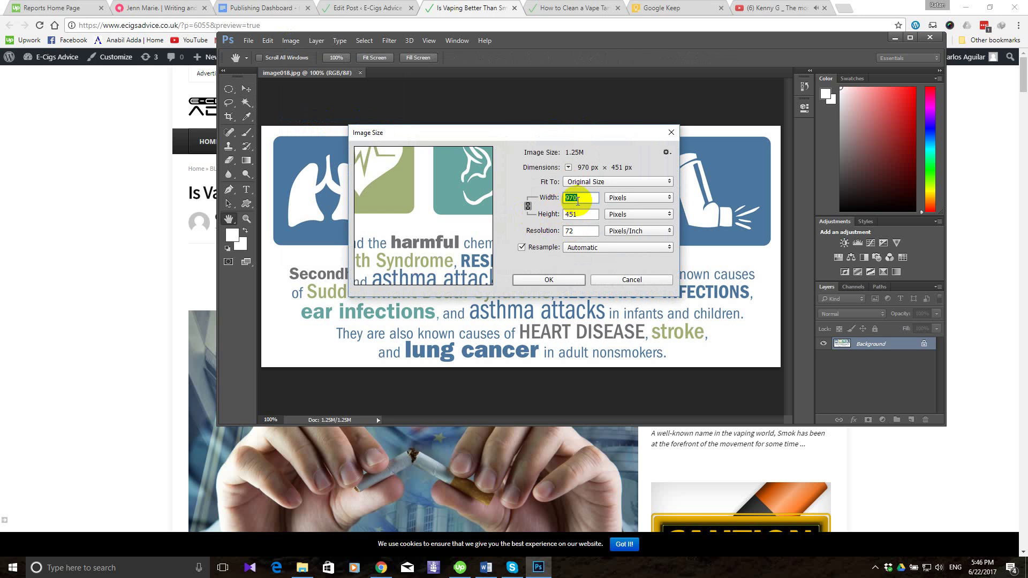
type("500")
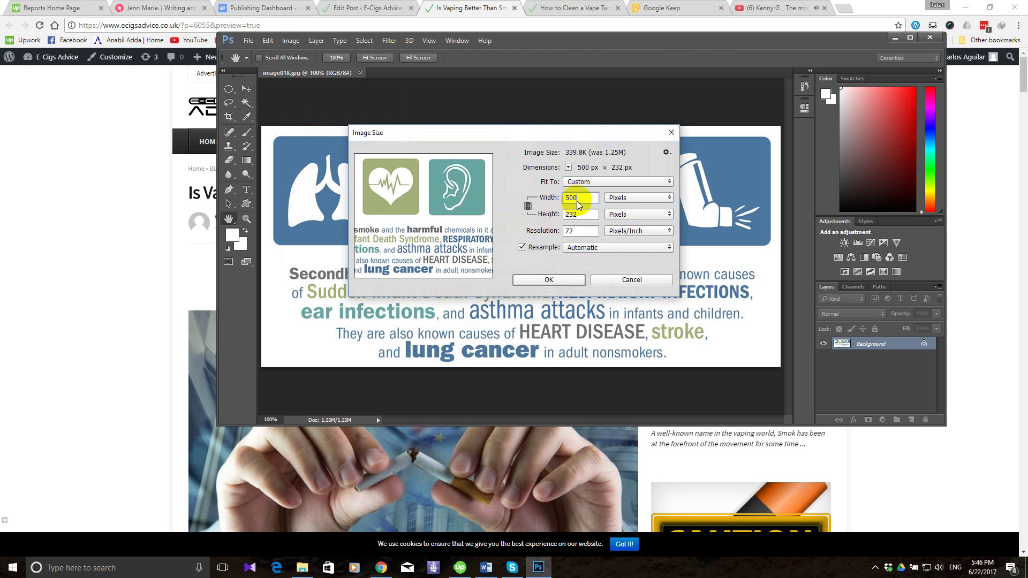
key("BackSpace")
key("BackSpace")
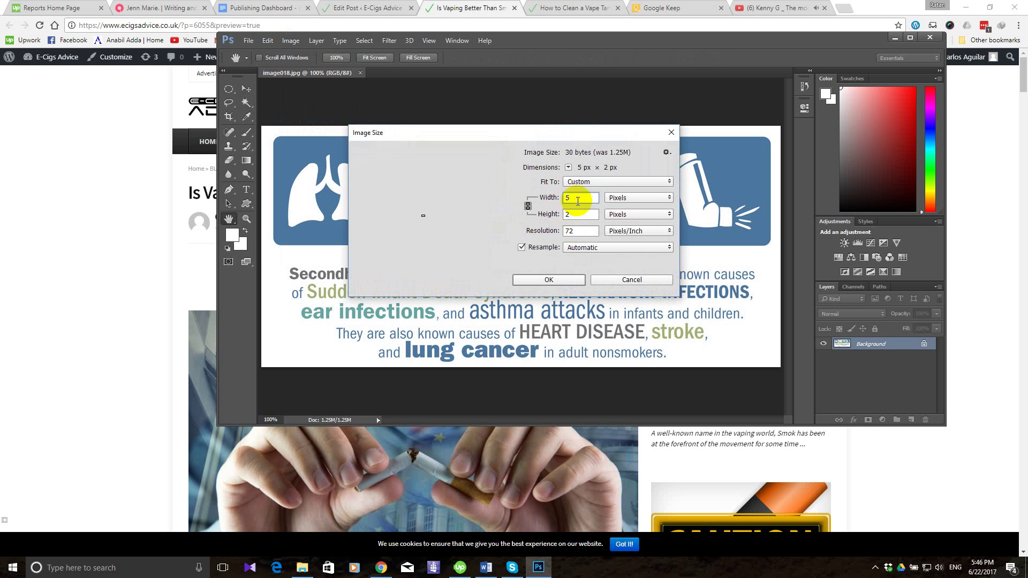
type("600")
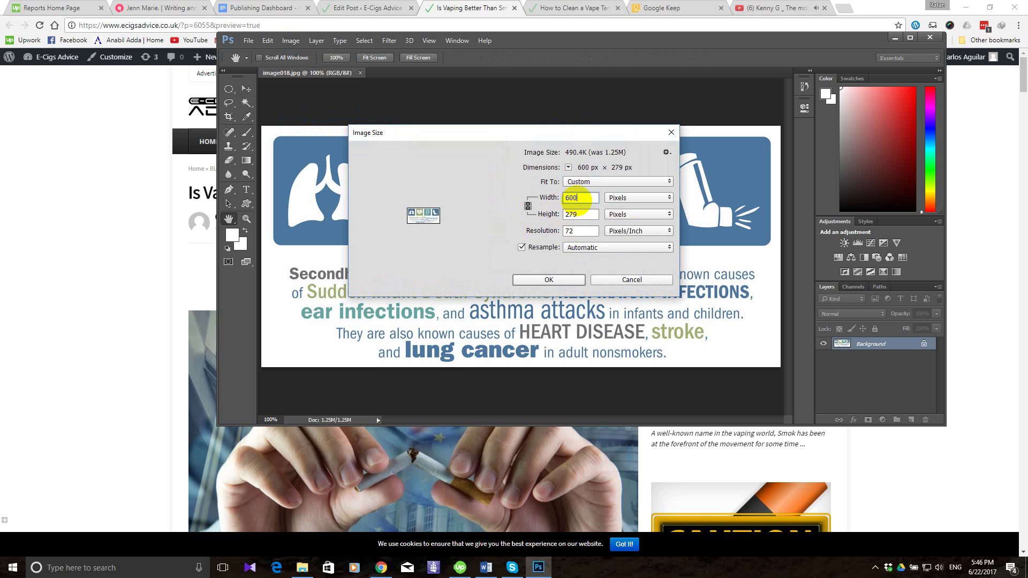
Back in the post editor, set the lung cancers image tag to width 600 and height 279, and save the text block.
left_click(146, 246)
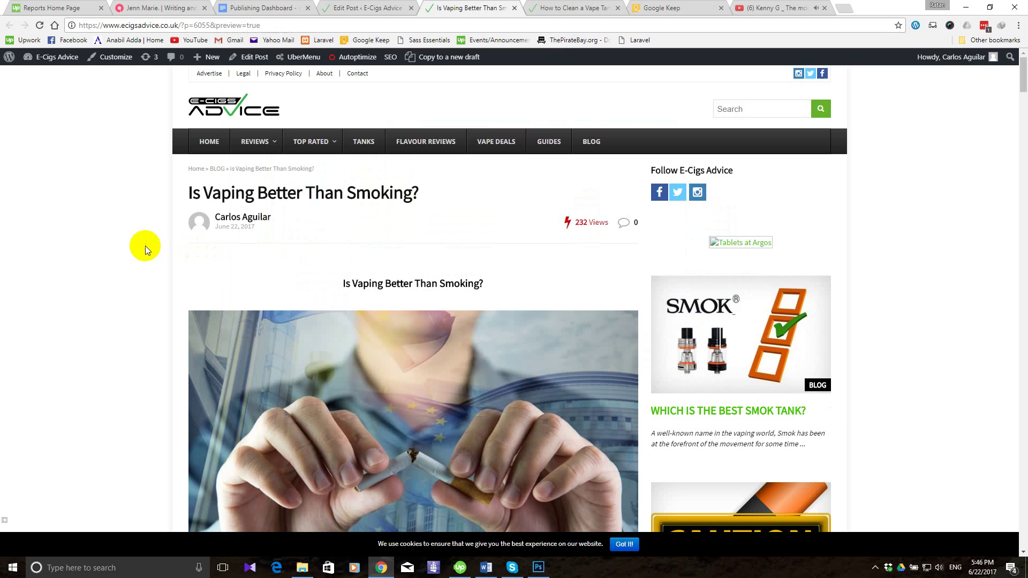
left_click(364, 8)
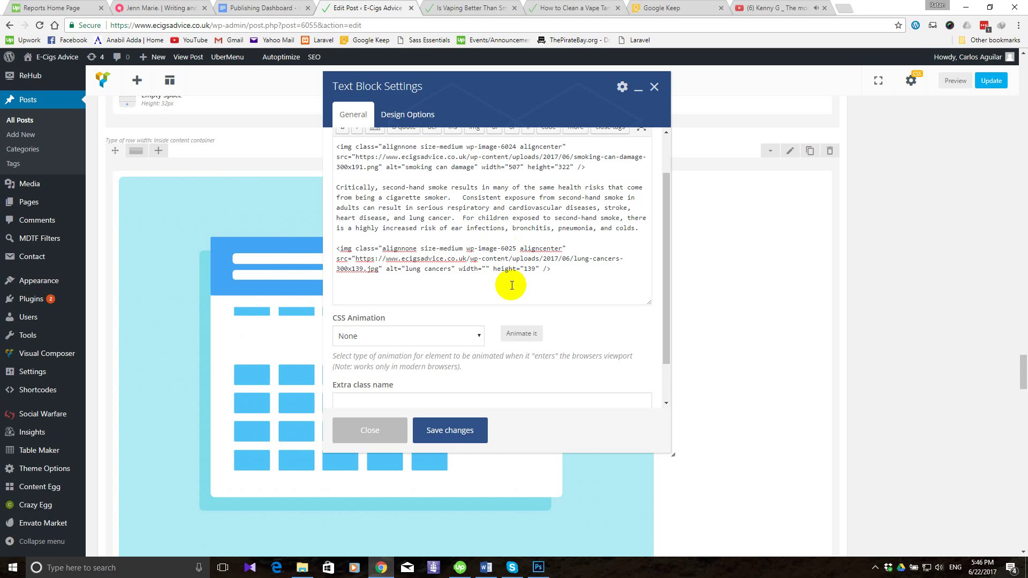
type("600")
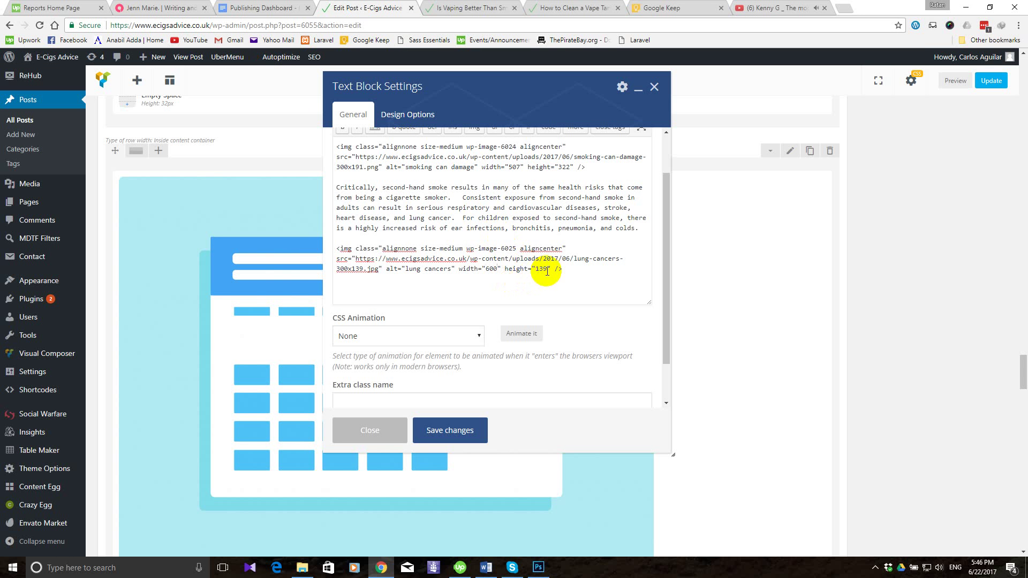
key("BackSpace")
key("BackSpace")
key("BackSpace")
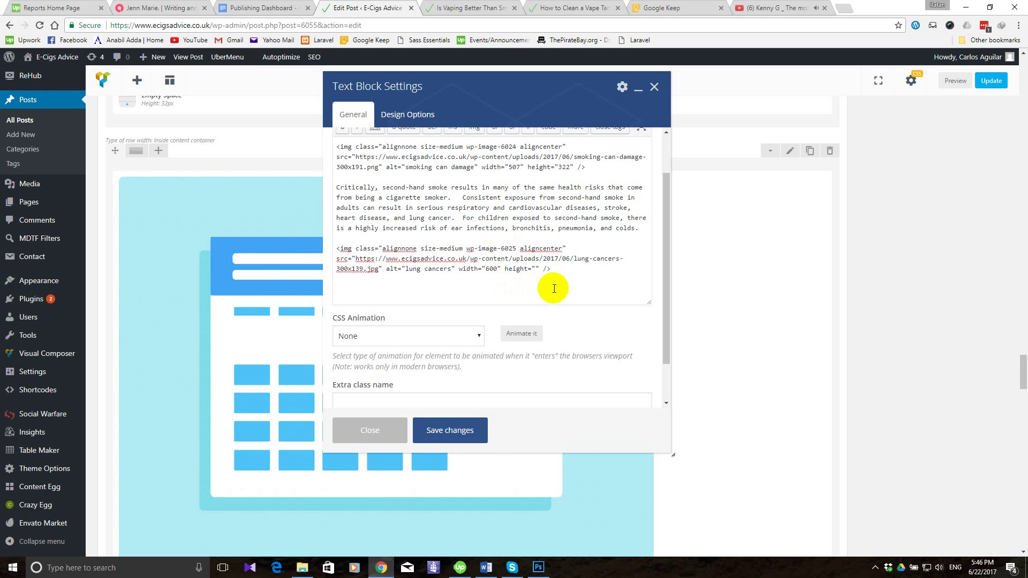
type("279")
left_click(473, 426)
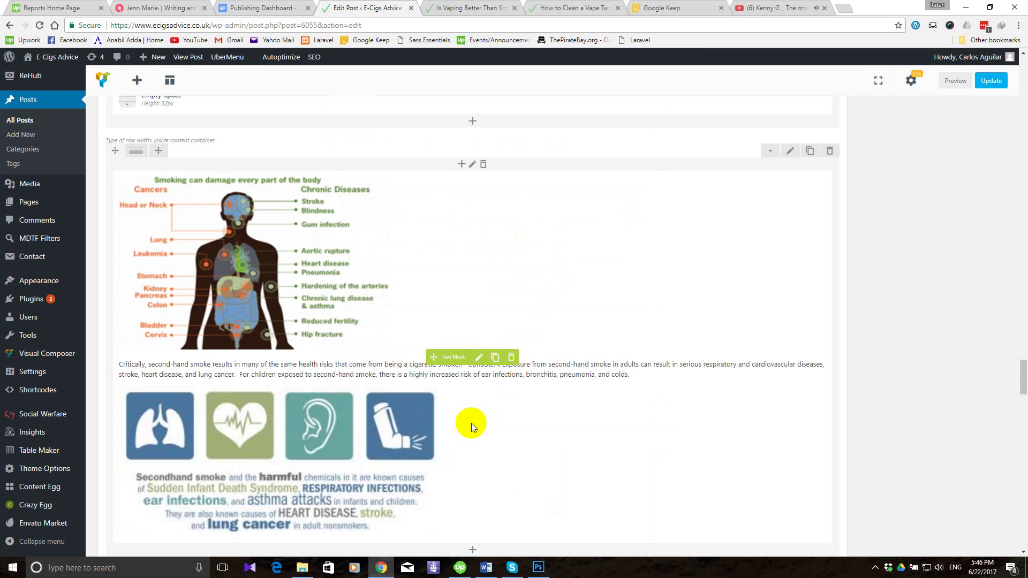
scroll(421, 390, "down", 2)
scroll(454, 343, "up", 1)
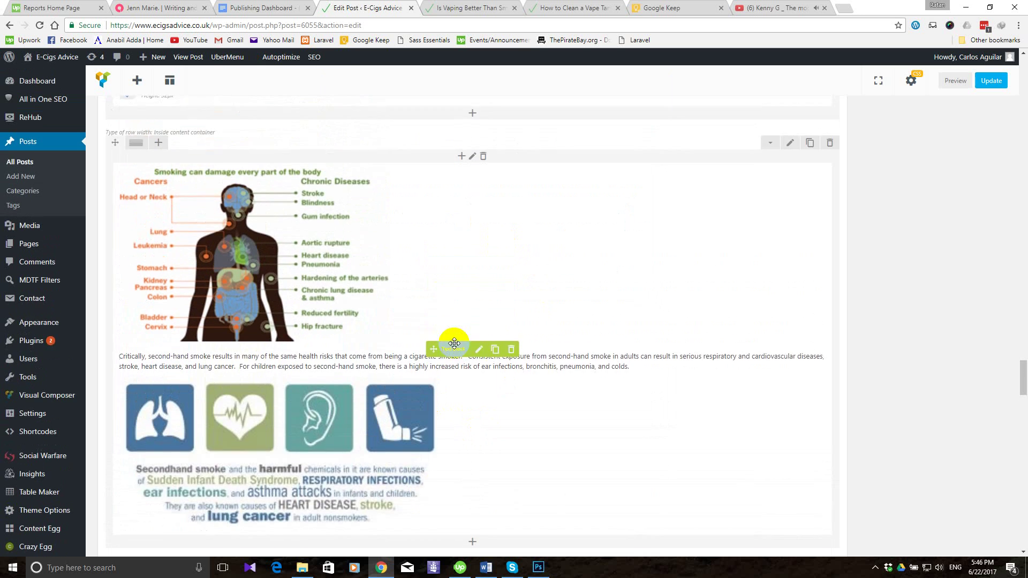
scroll(454, 348, "down", 2)
In Word, copy the text from "Second-hand smoke can even cause premature death" up to the "Vaping vs. Smoking: Conclusion" heading, and return to the browser.
left_click(487, 570)
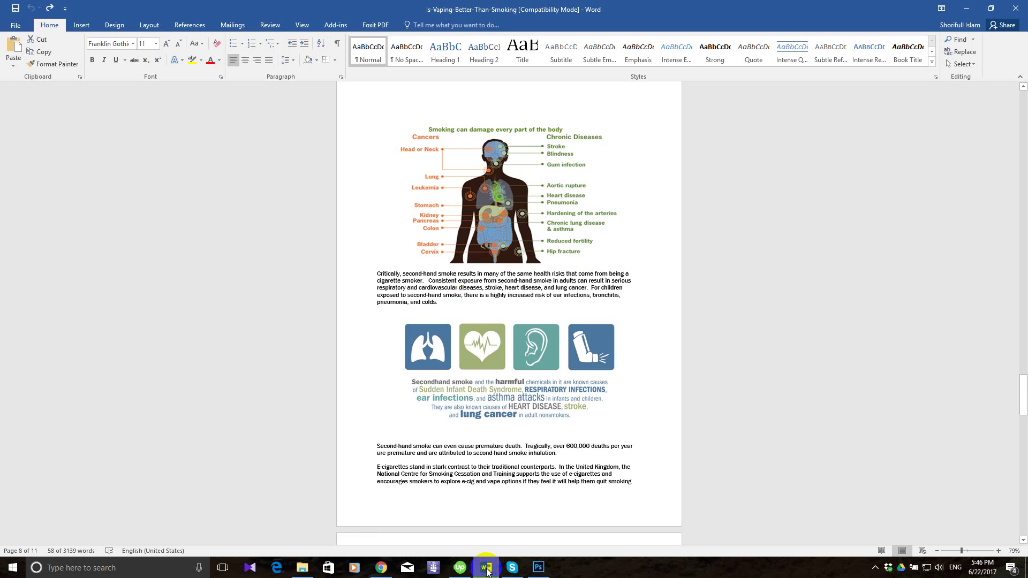
scroll(498, 452, "down", 4)
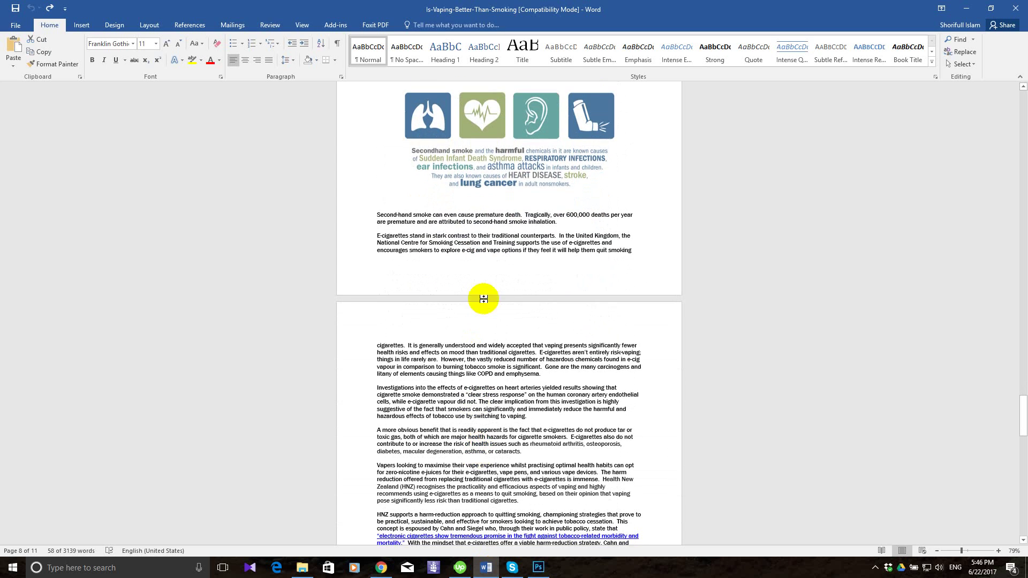
scroll(491, 264, "down", 2)
scroll(485, 361, "down", 2)
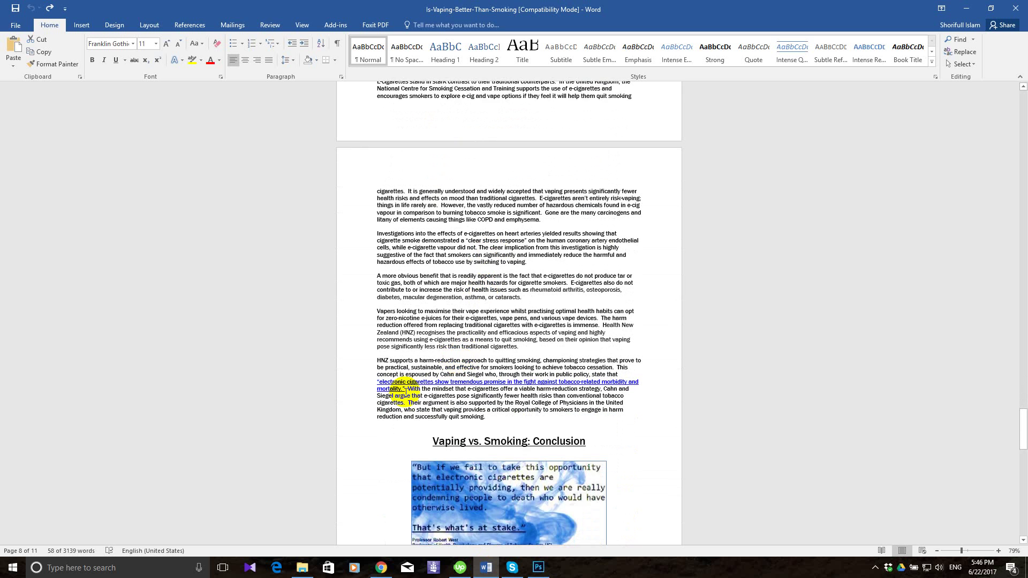
mouse_move(485, 361)
left_mouse_down()
mouse_move(379, 318)
mouse_move(392, 31)
mouse_move(445, 573)
mouse_move(425, 516)
mouse_move(402, 287)
mouse_move(375, 268)
mouse_move(411, 269)
left_mouse_up()
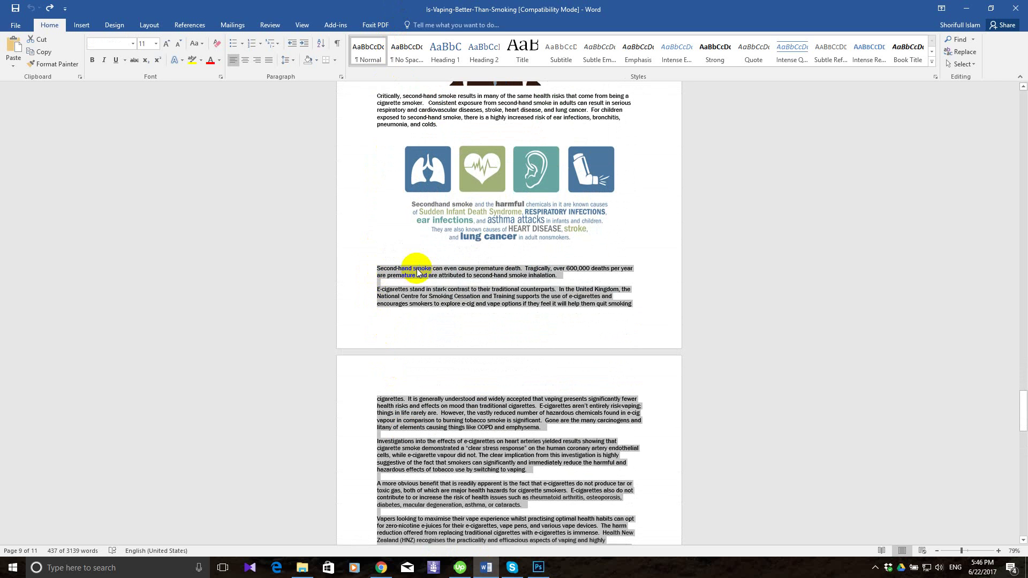
right_click(411, 269)
left_click(432, 286)
scroll(432, 286, "down", 1)
scroll(432, 286, "down", 15)
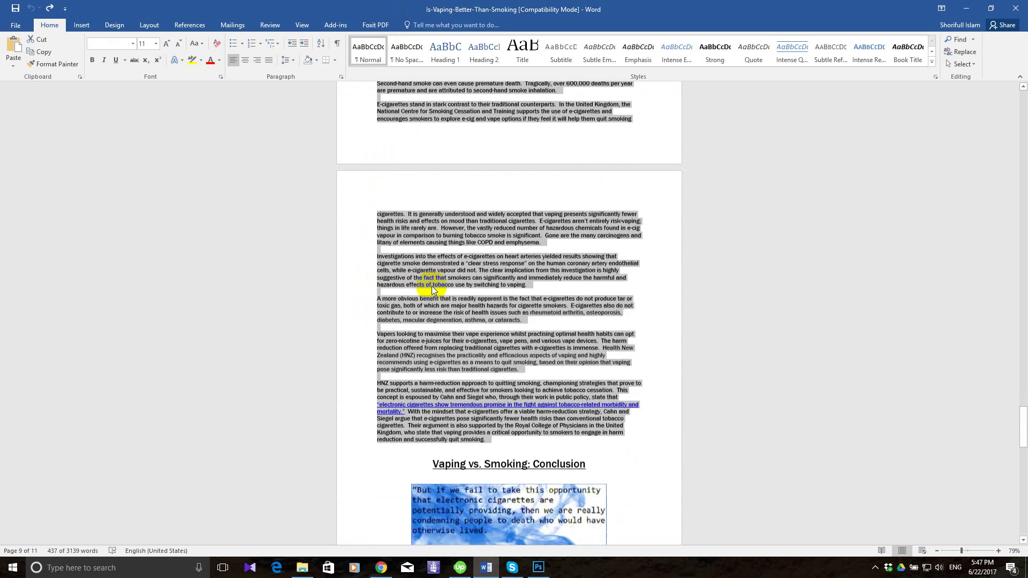
scroll(433, 286, "down", 4)
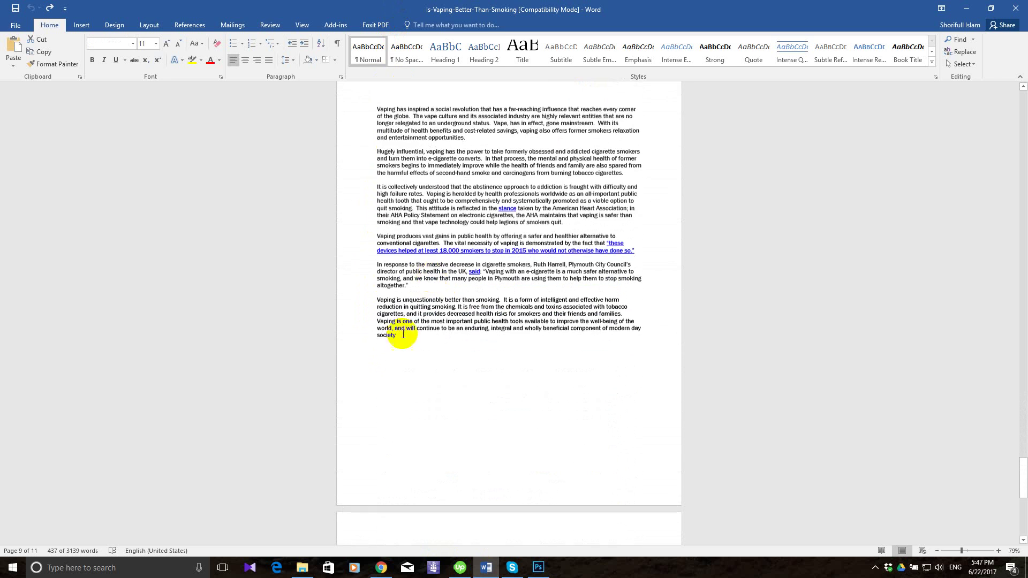
left_click(379, 568)
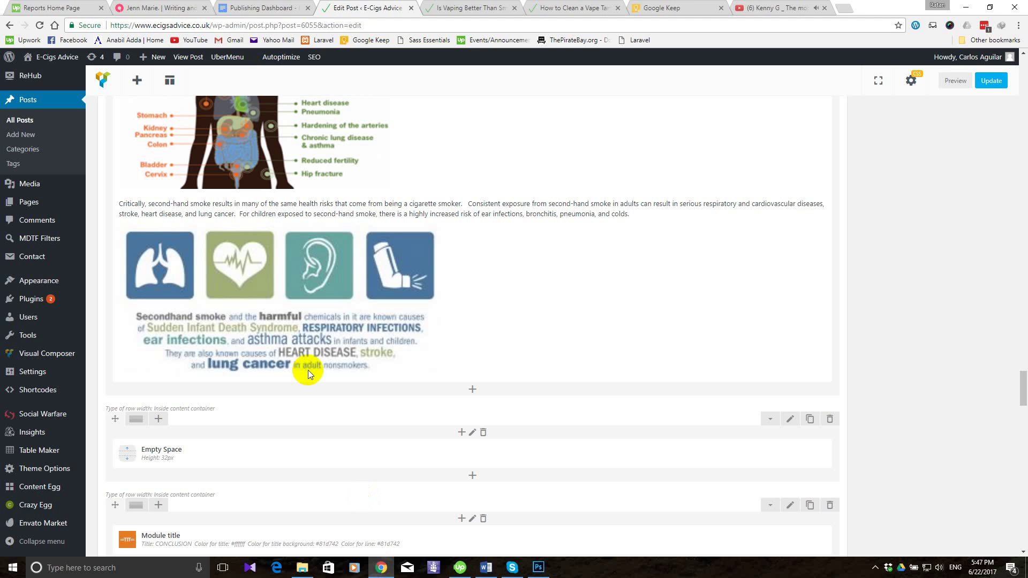
Open the text block with the second-hand smoke infographic and paste the copied Word text on a new line below that image.
mouse_move(448, 319)
left_click(476, 198)
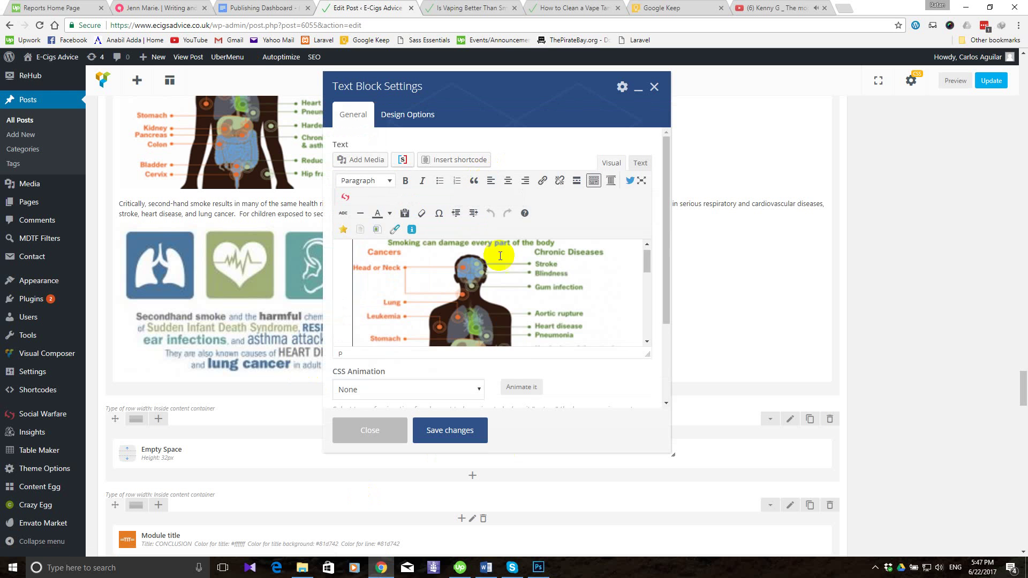
scroll(593, 281, "down", 3)
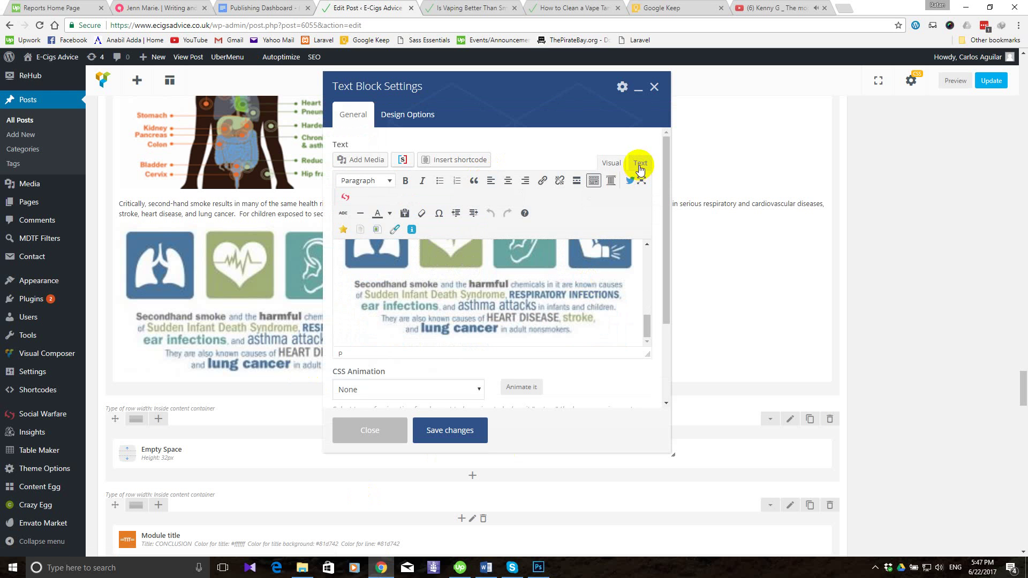
scroll(526, 289, "down", 2)
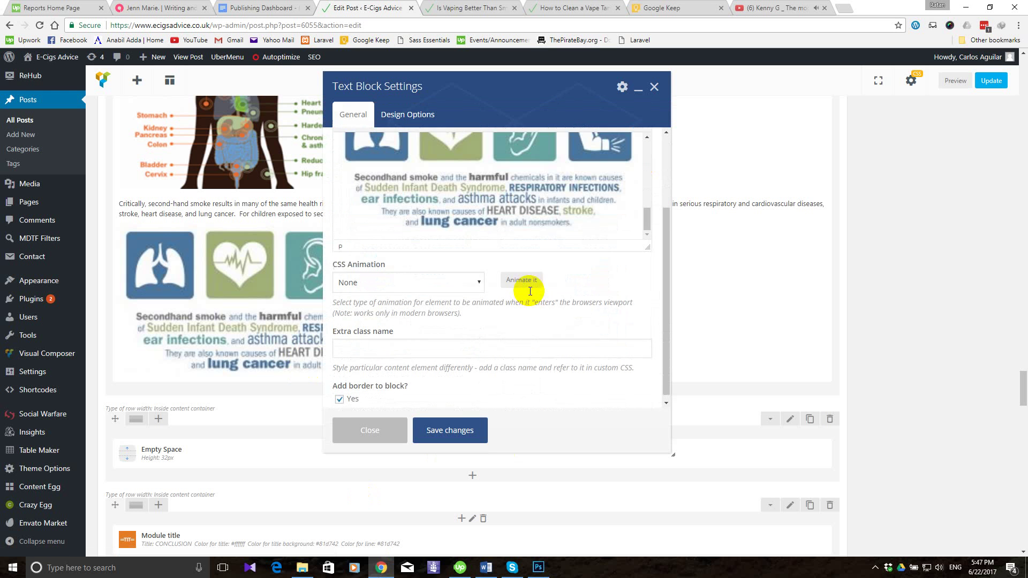
left_click(574, 224)
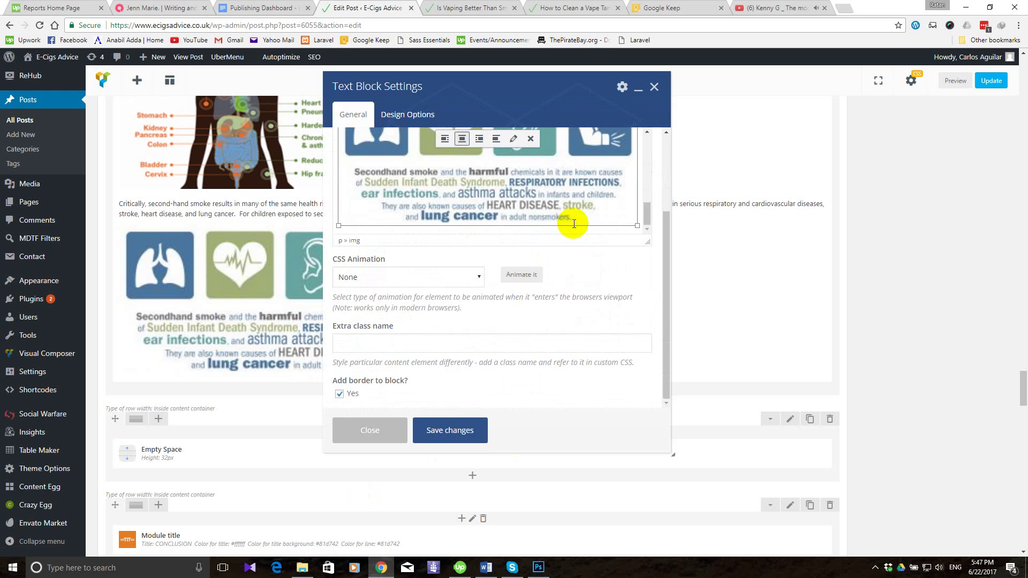
left_click(639, 209)
key("Return")
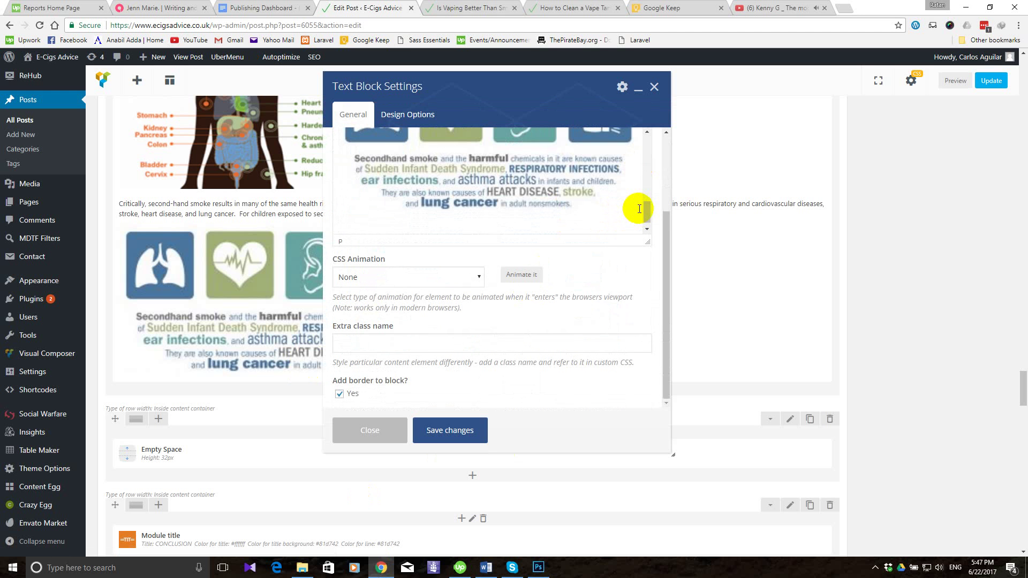
key("Return")
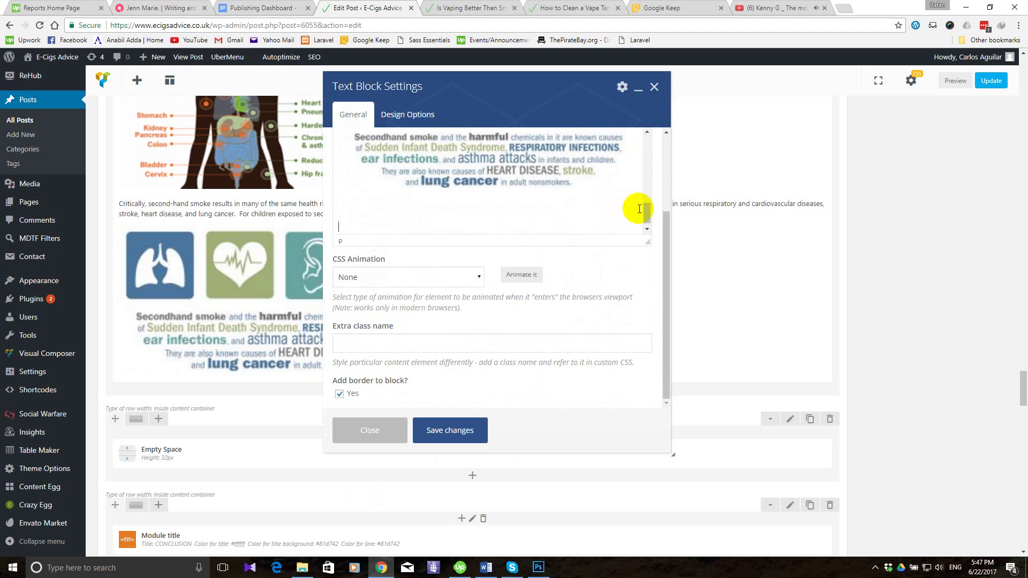
key("ctrl+v")
Check the pasted second-hand smoke and e-cigarette paragraphs in the editor, and save the text block.
scroll(639, 208, "up", 10)
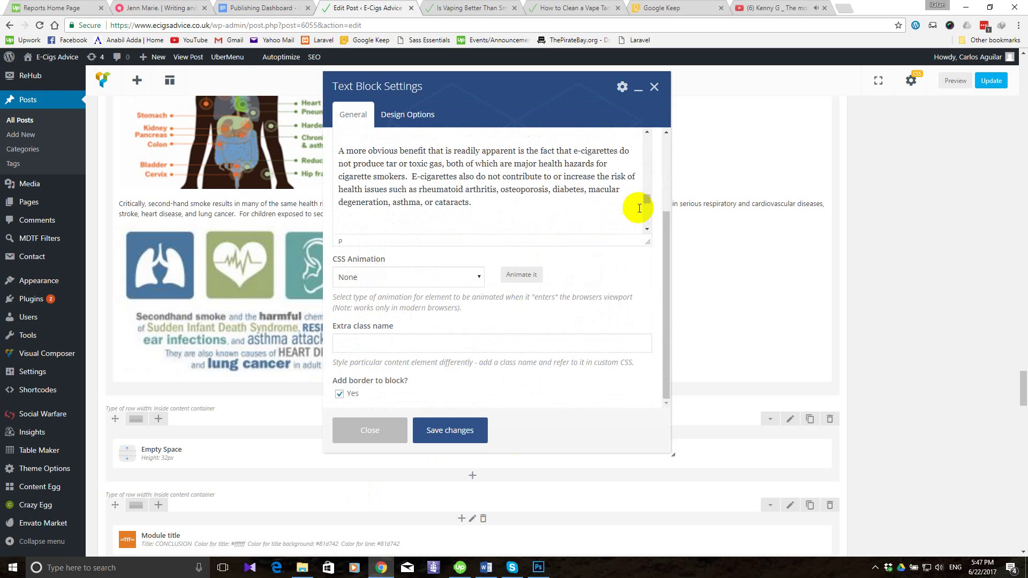
scroll(639, 209, "up", 10)
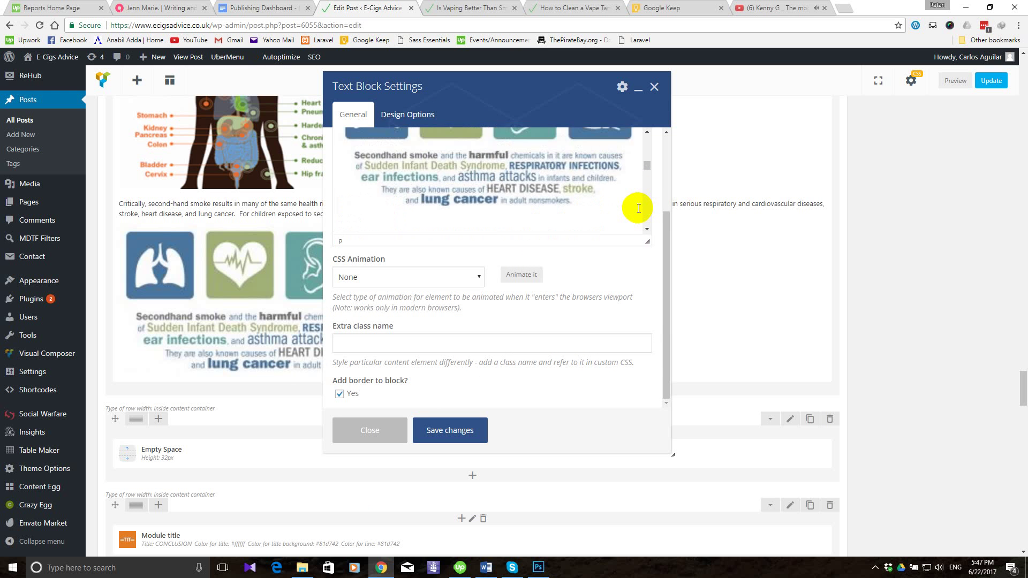
scroll(639, 209, "down", 5)
scroll(560, 260, "down", 5)
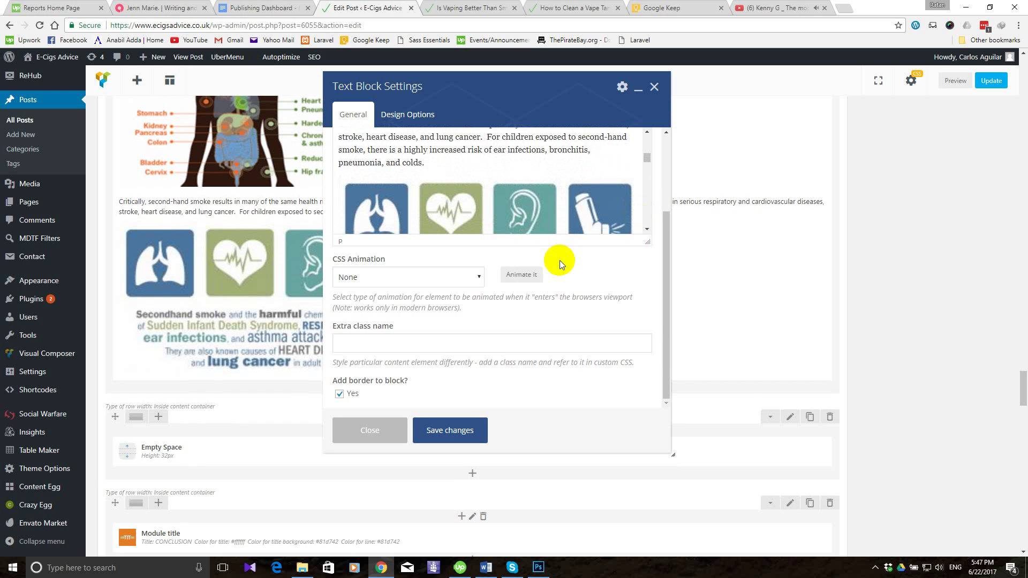
scroll(560, 260, "up", 2)
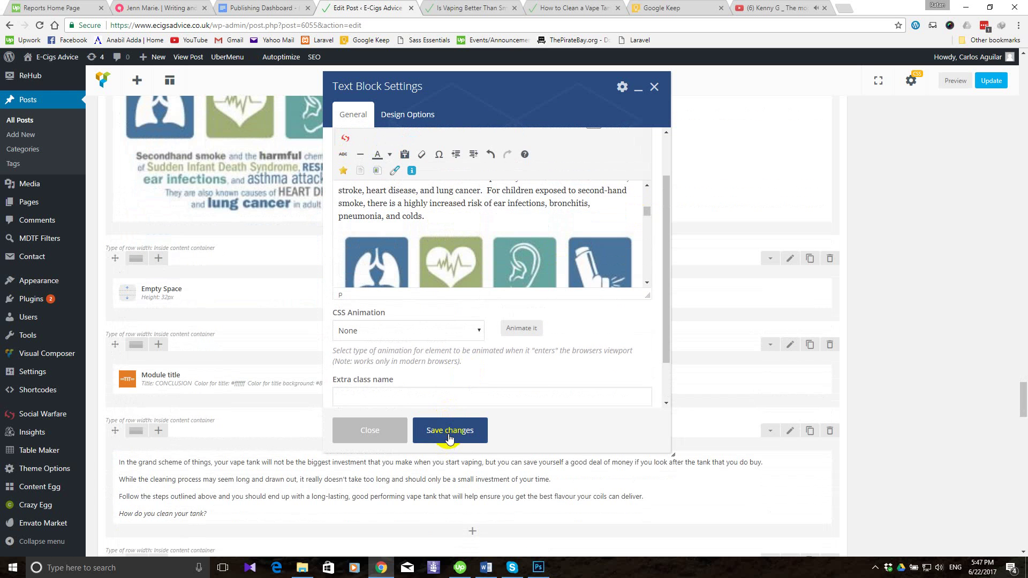
left_click(450, 435)
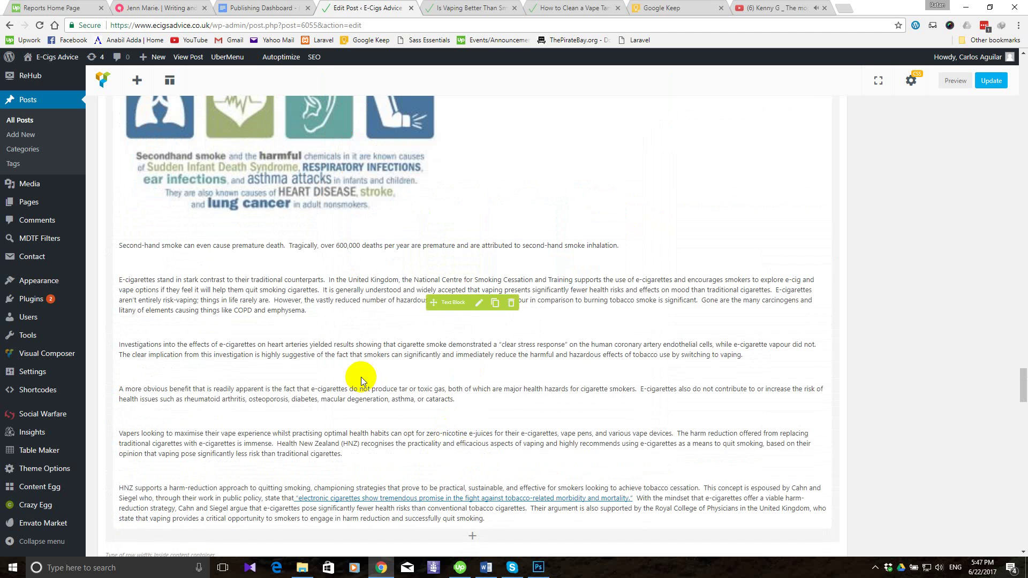
Locate the conclusion section of the post, copy the heading "Vaping vs. Smoking: Conclusion" from the Word document, and return to Chrome.
scroll(361, 418, "down", 10)
scroll(267, 349, "up", 2)
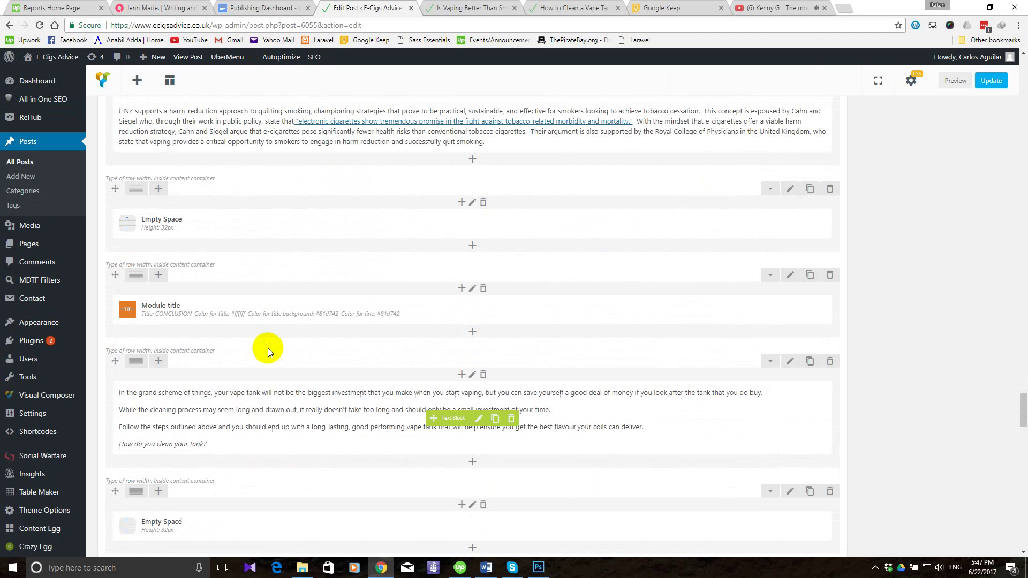
scroll(247, 333, "down", 1)
scroll(207, 330, "up", 3)
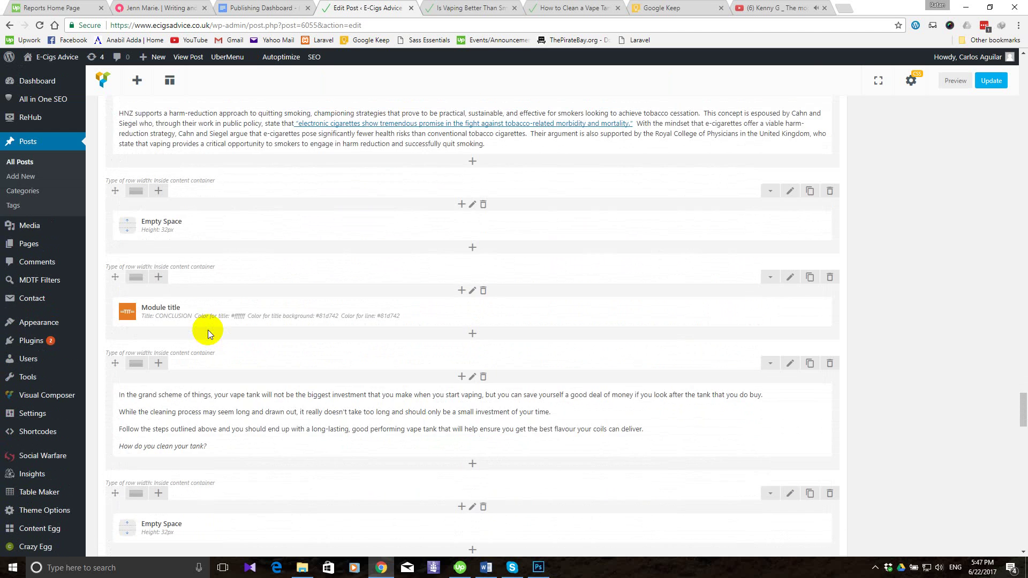
scroll(310, 312, "down", 2)
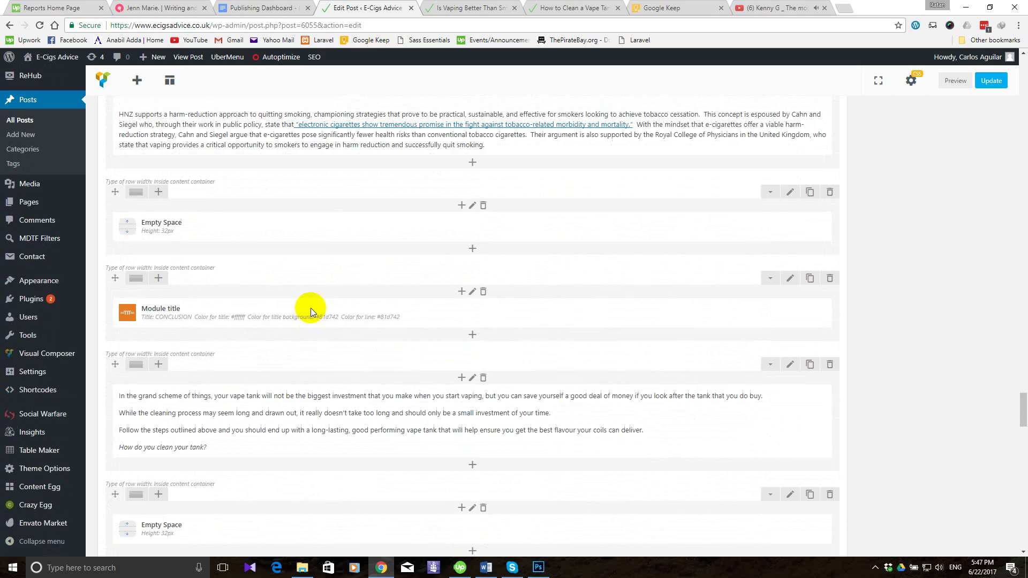
left_click(486, 567)
scroll(487, 348, "down", 3)
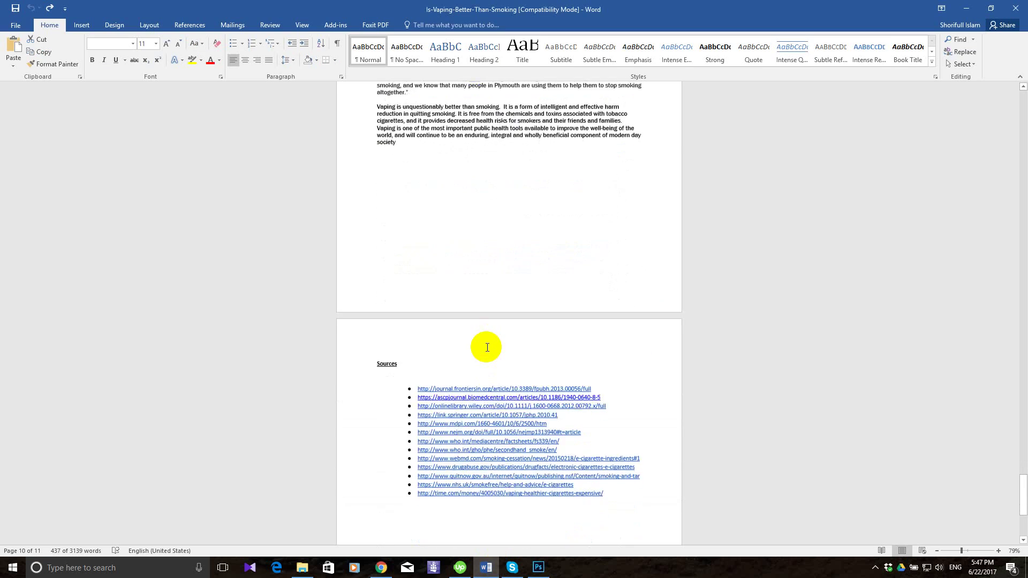
scroll(487, 347, "up", 6)
scroll(488, 345, "up", 2)
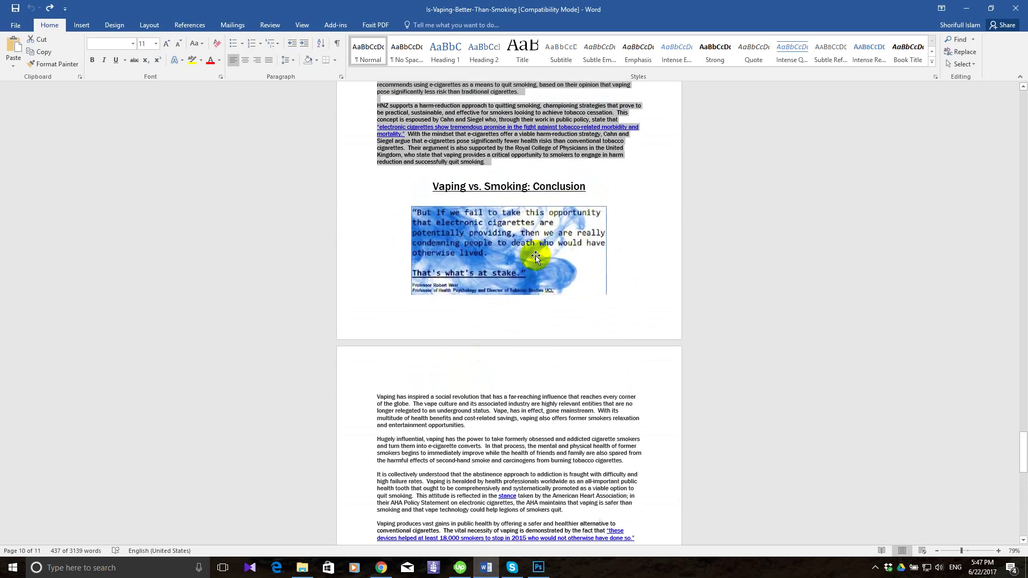
left_click(582, 186)
left_click_drag(581, 186, 429, 187)
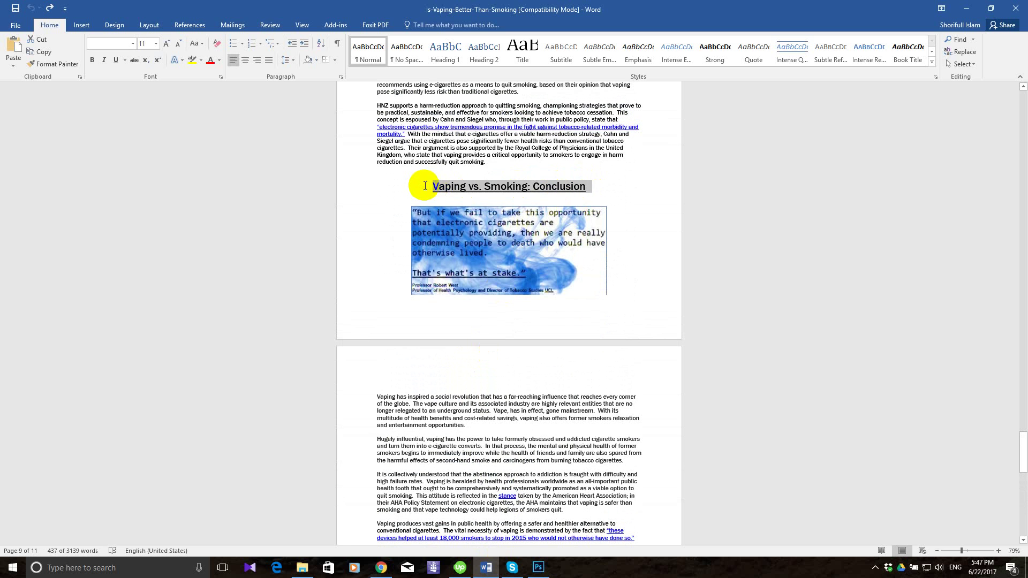
right_click(461, 190)
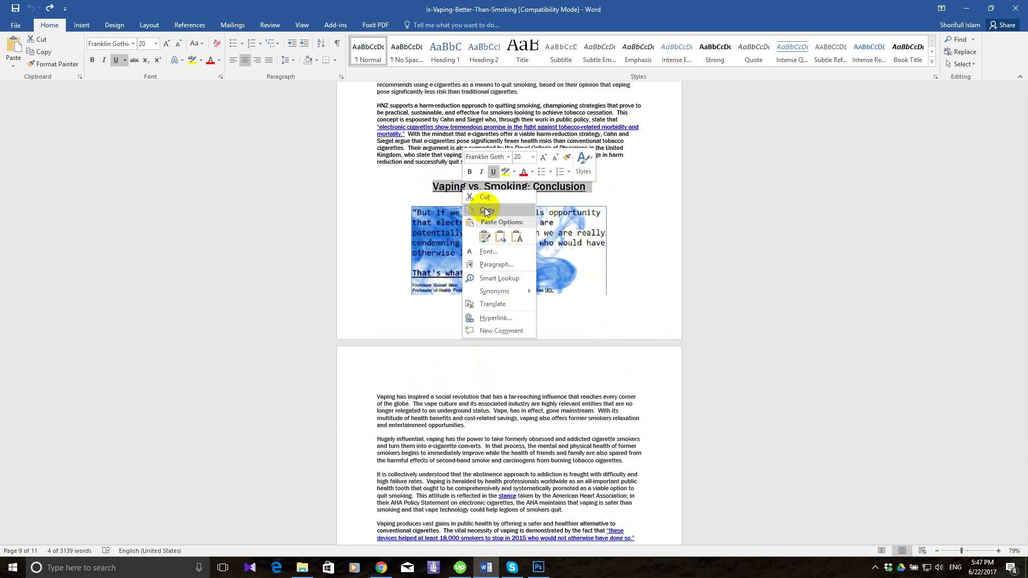
left_click(485, 207)
left_click(381, 567)
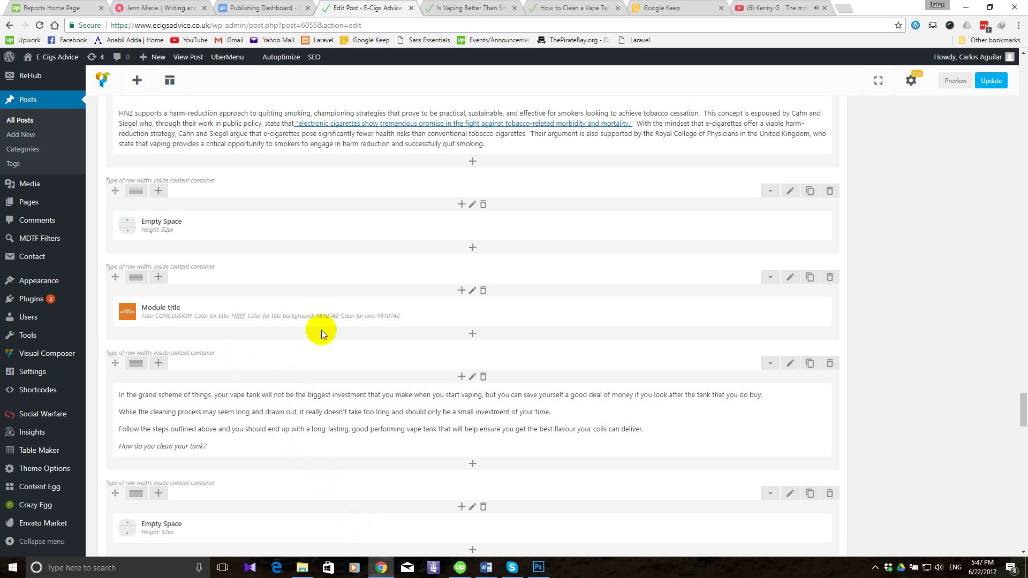
Replace the CONCLUSION module title with "Vaping vs. Smoking: Conclusion" and save the module.
left_click(480, 313)
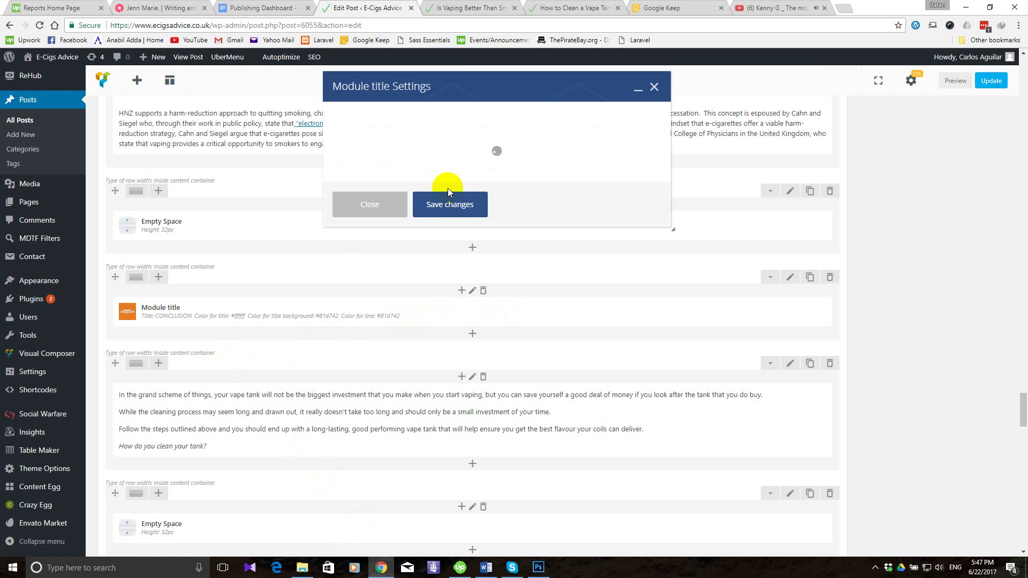
left_click(399, 165)
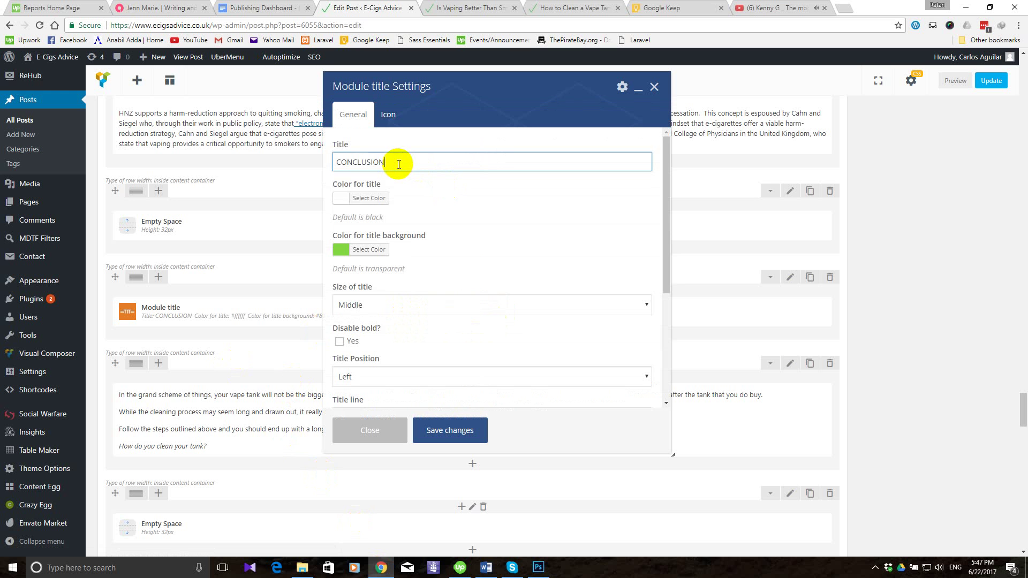
key("ctrl+a")
key("ctrl+v")
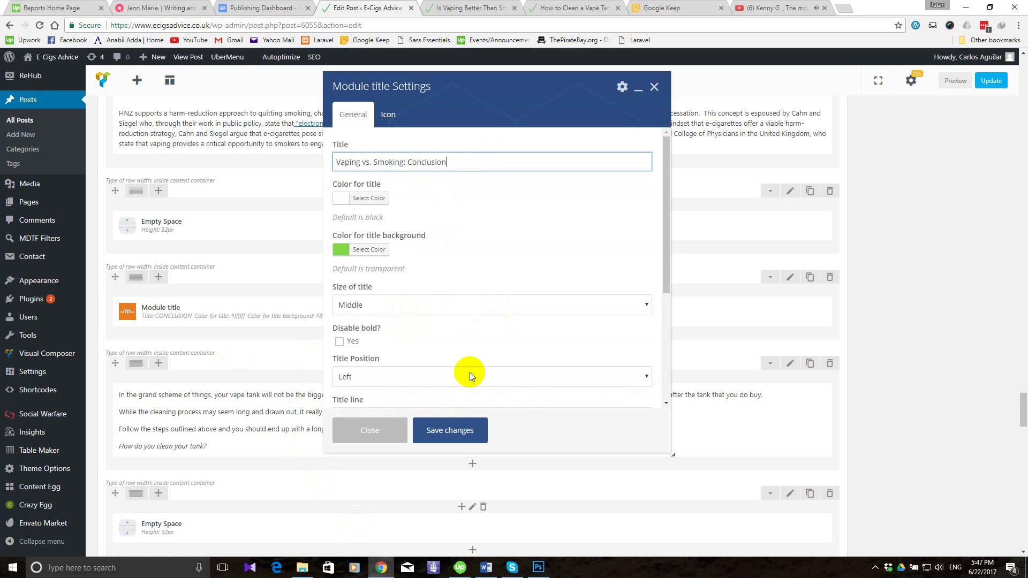
left_click(449, 434)
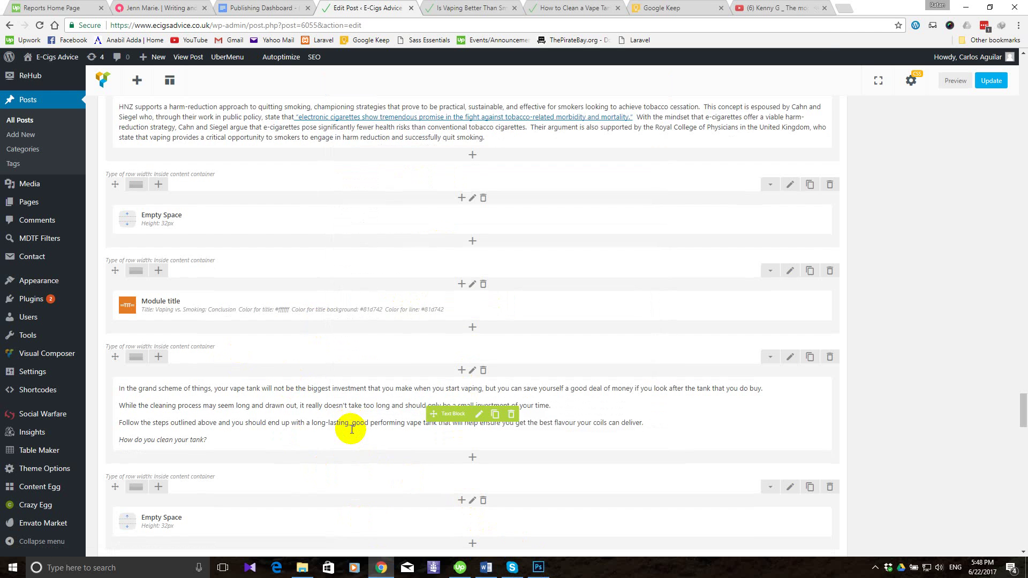
Clear the leftover vape tank text from the text block under the conclusion title and open the media library for it.
scroll(351, 429, "down", 2)
left_click(480, 314)
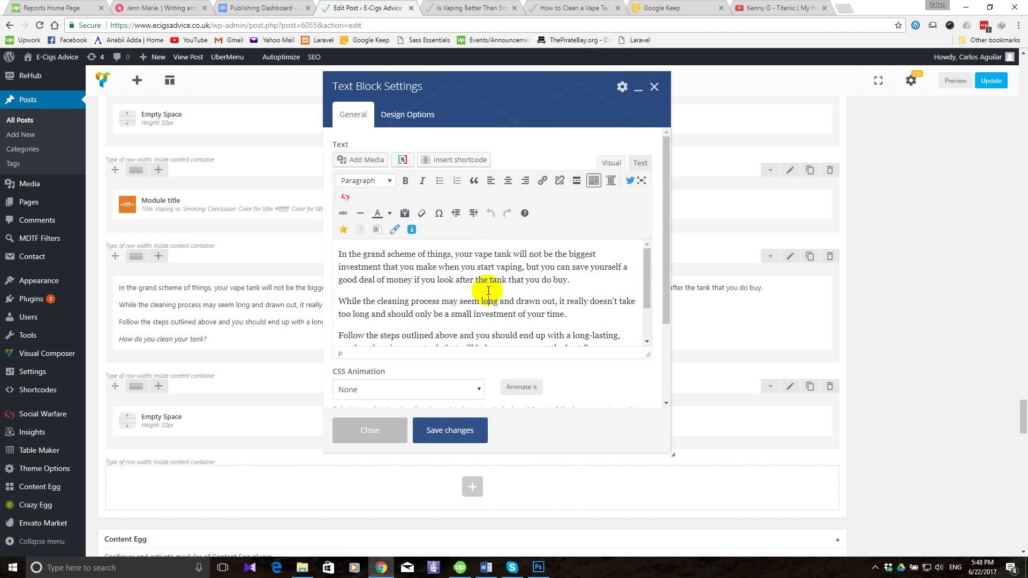
key("ctrl+a")
key("Delete")
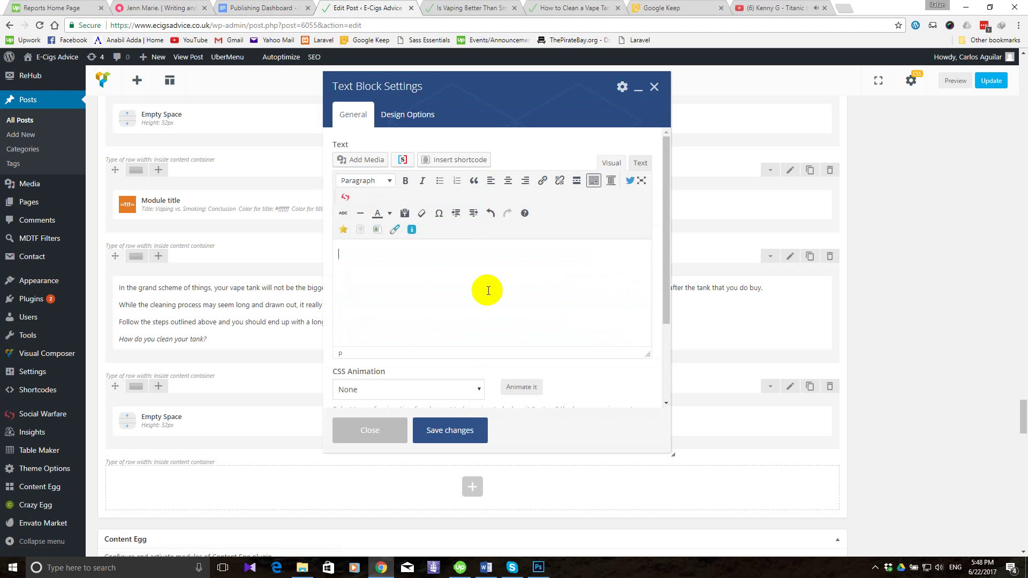
left_click(363, 162)
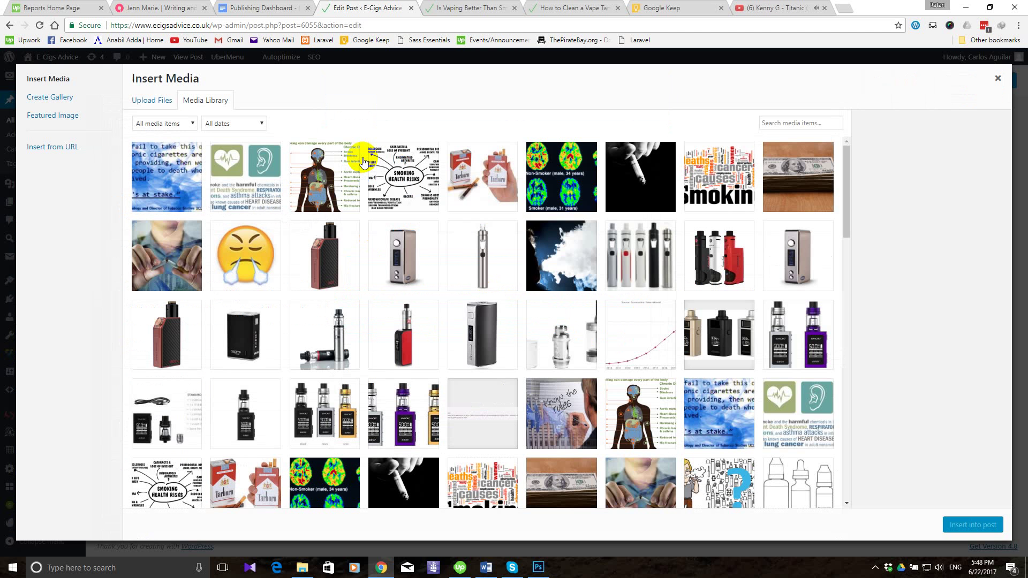
Switch to Photoshop, cancel the Image Size dialog for image018.jpg, and go back to the media library in Chrome.
left_click(546, 574)
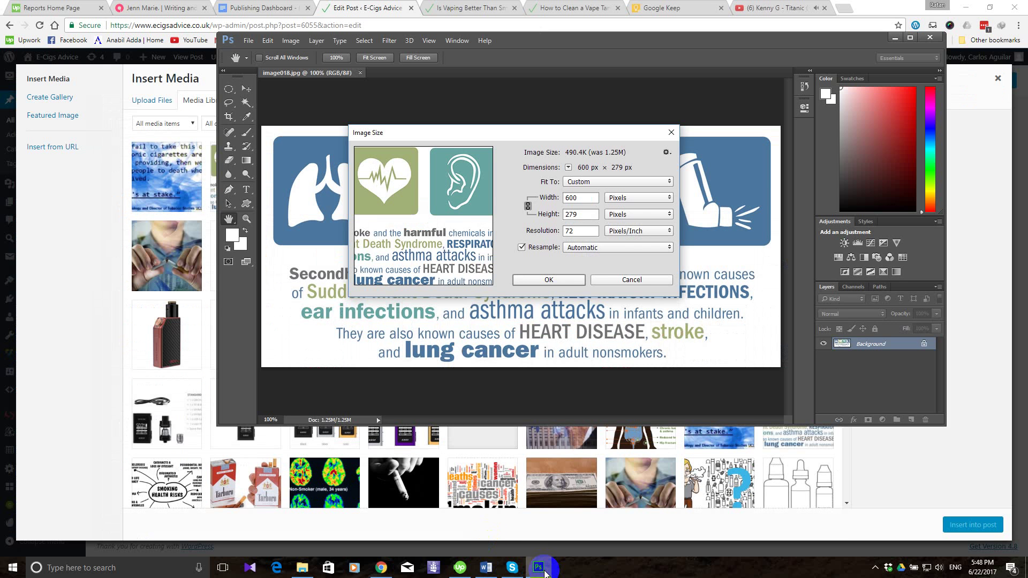
left_click(631, 280)
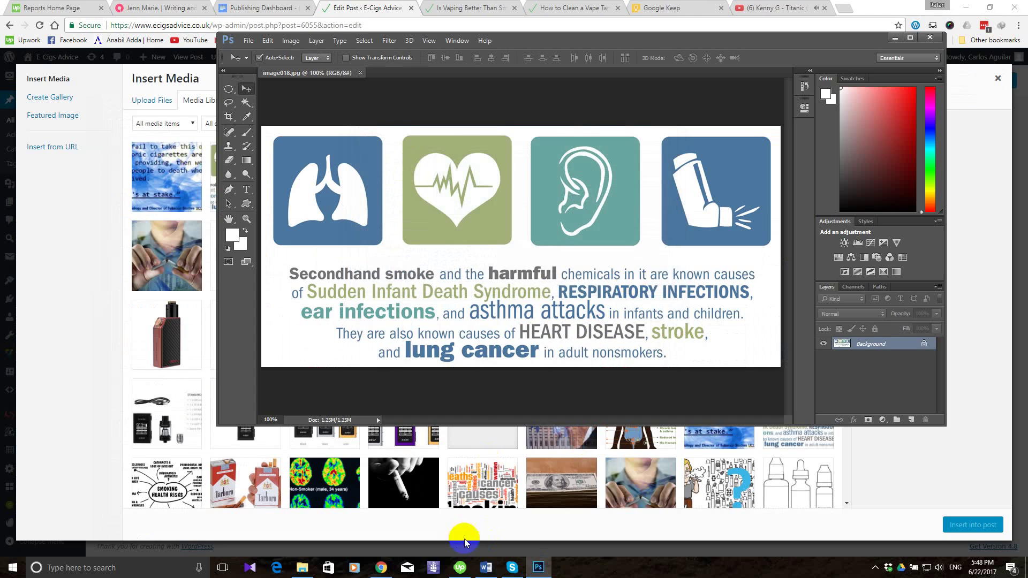
left_click(481, 569)
left_click(479, 569)
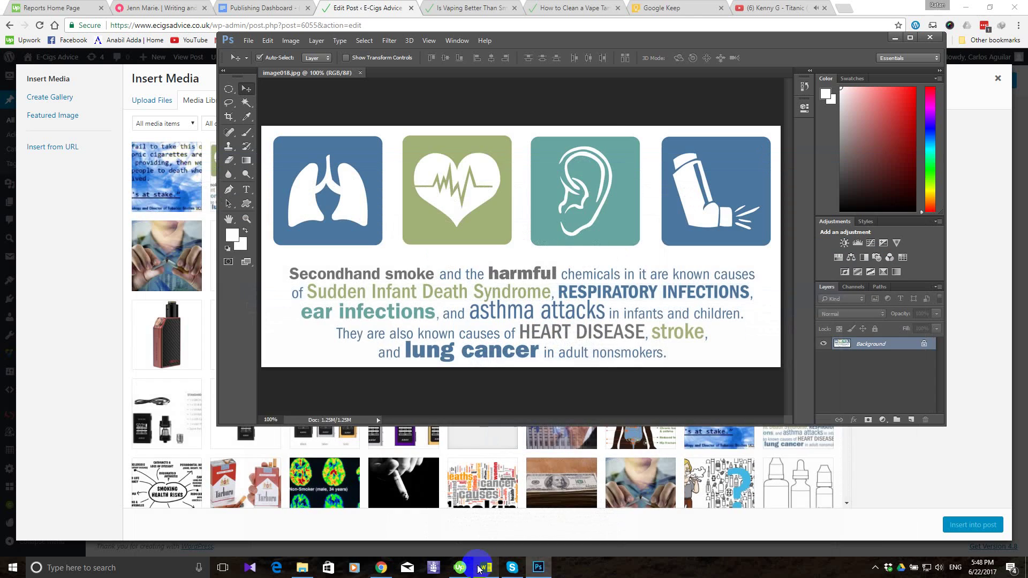
left_click(479, 570)
left_click(480, 570)
Insert the image Vaping-vs.-Smoking-Conclusion.png into the empty conclusion text block and center it.
left_click(164, 191)
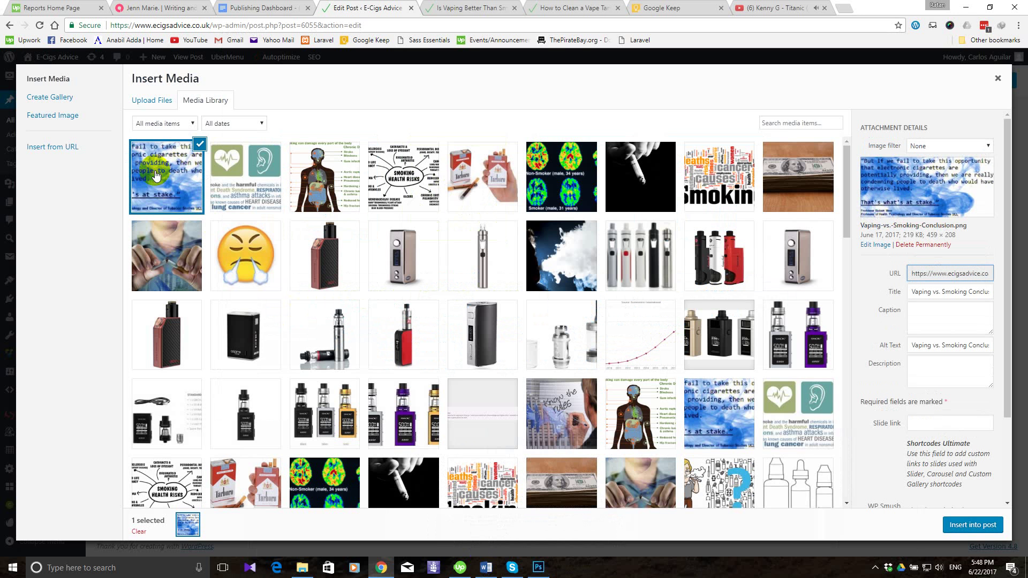
left_click(984, 525)
left_click(435, 287)
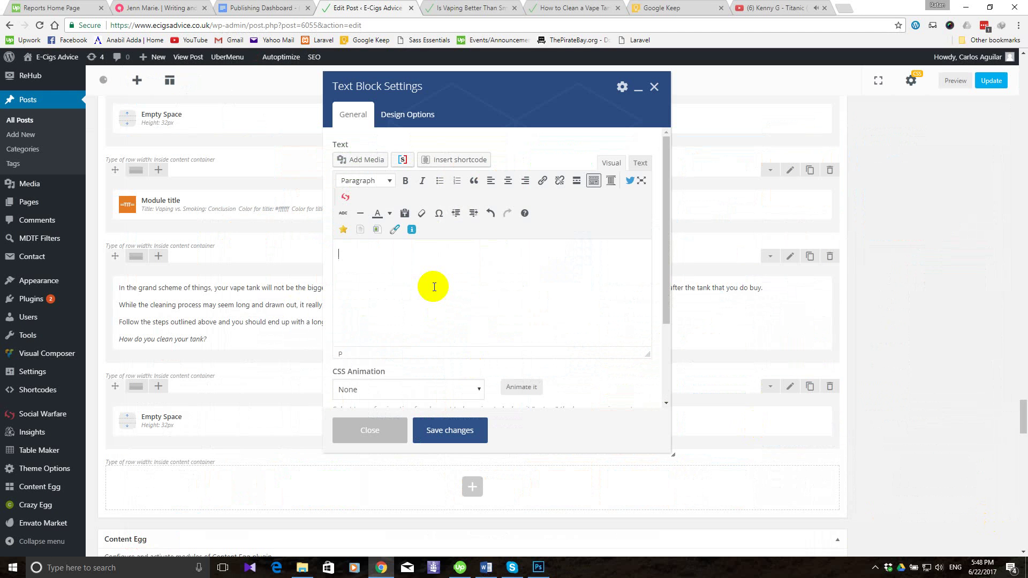
left_click(506, 181)
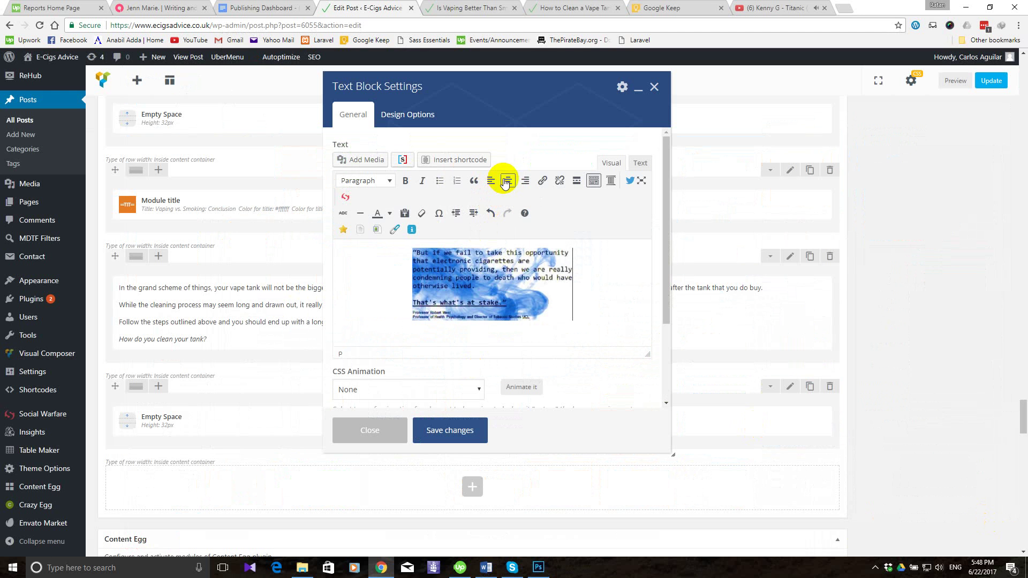
Set the conclusion image's width to 459 and height to 208 in the HTML code, and save the text block.
left_click(641, 163)
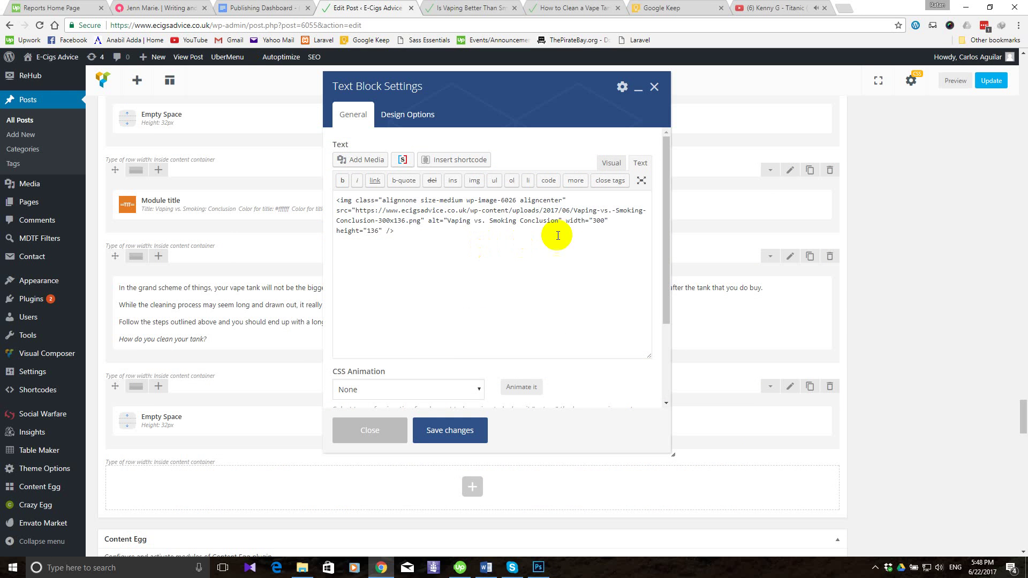
double_click(595, 221)
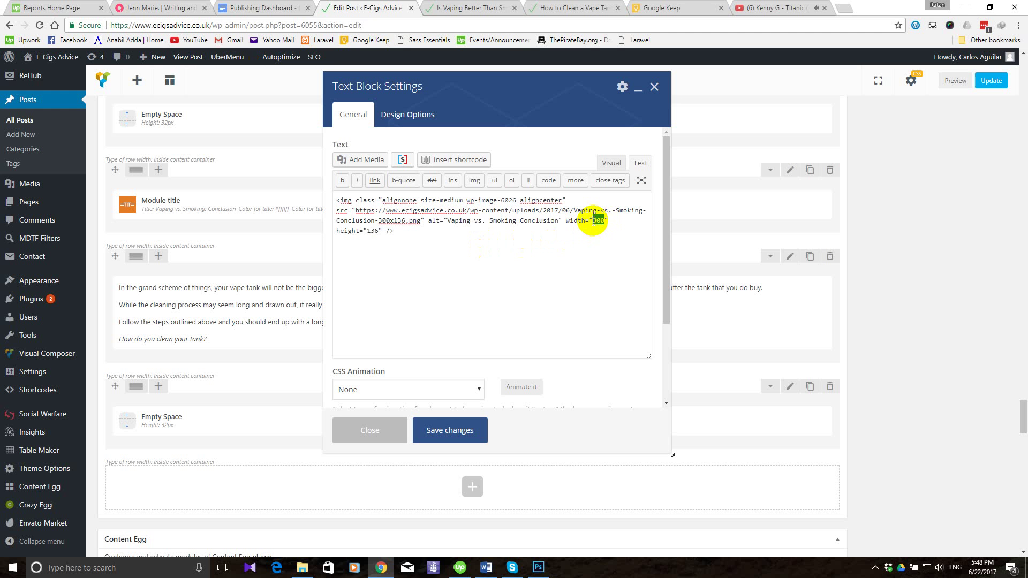
type("559")
left_click(378, 231)
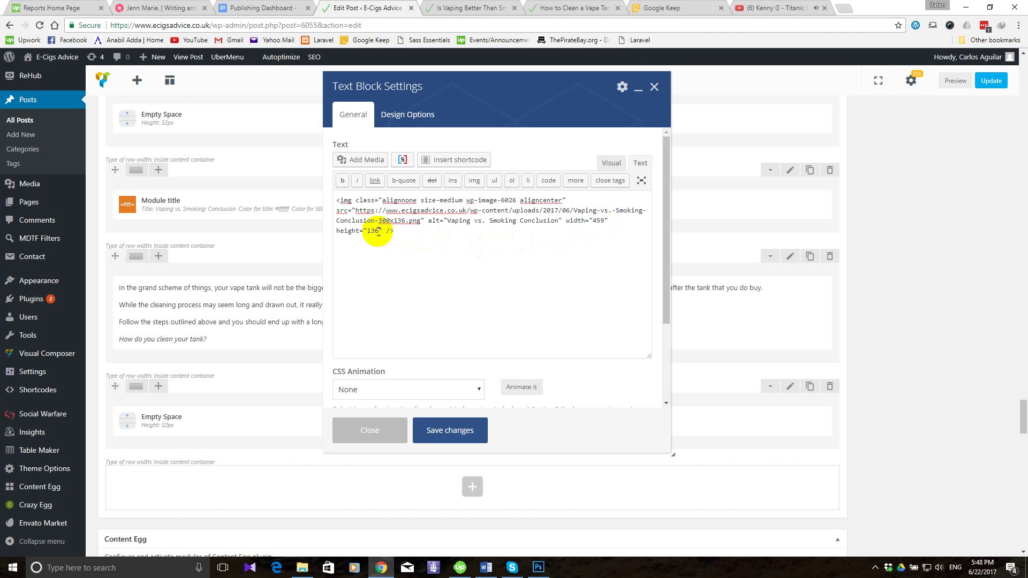
key("BackSpace")
key("BackSpace")
key("BackSpace")
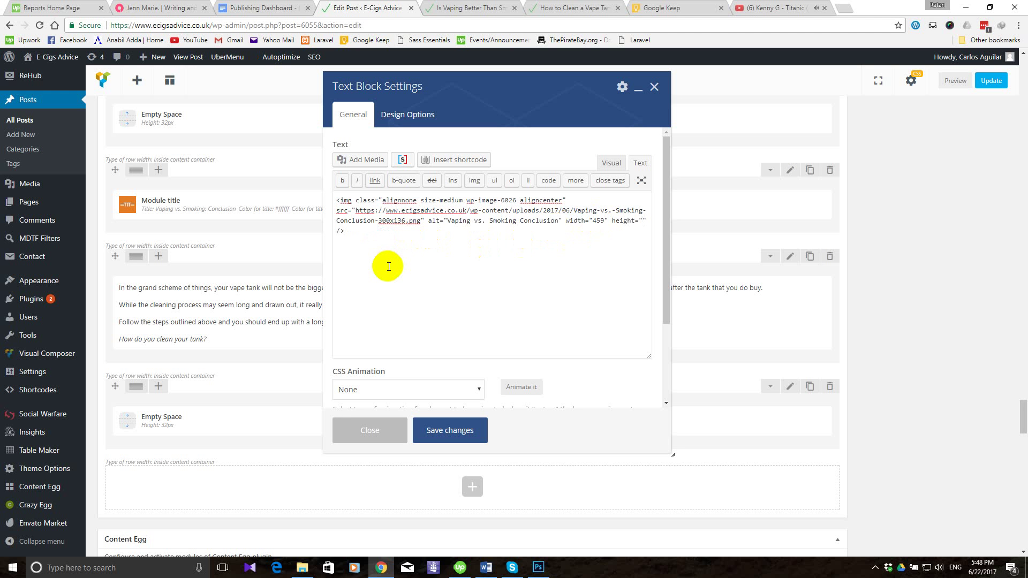
type("208")
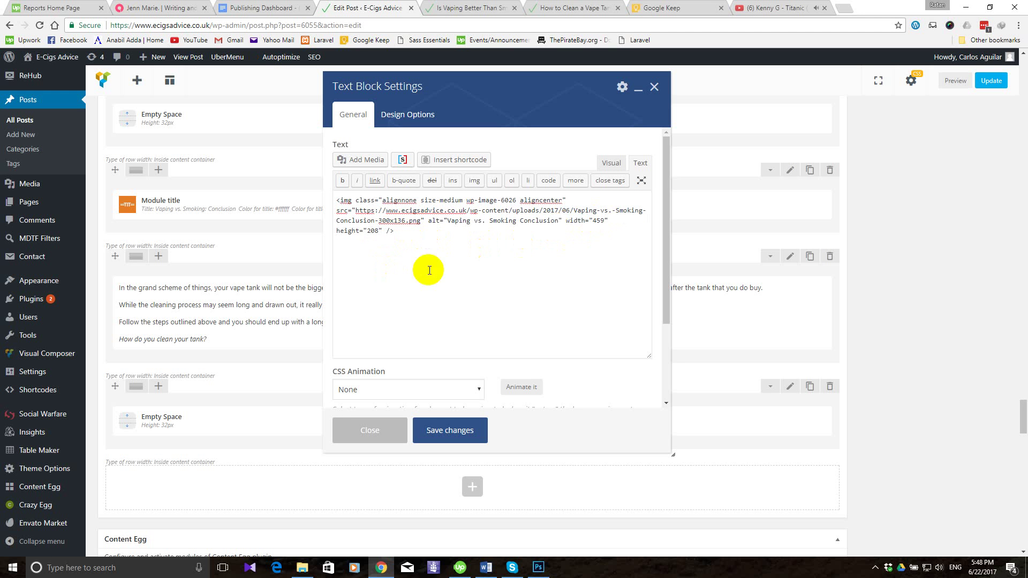
left_click(609, 164)
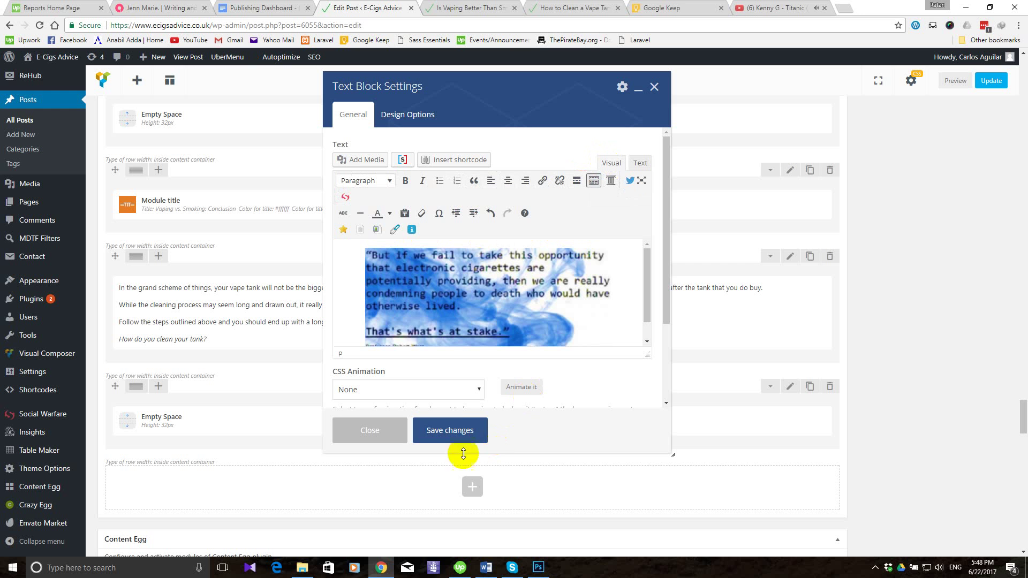
left_click(459, 432)
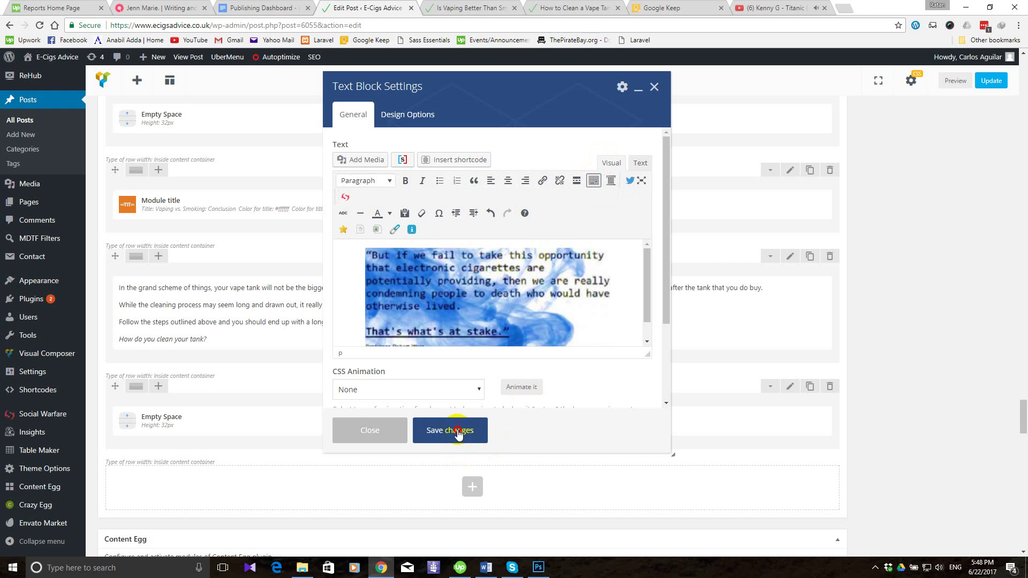
Switch to the Word document and copy everything from the first paragraph below the conclusion image through the end of the Sources list.
left_click(486, 568)
scroll(495, 482, "down", 10)
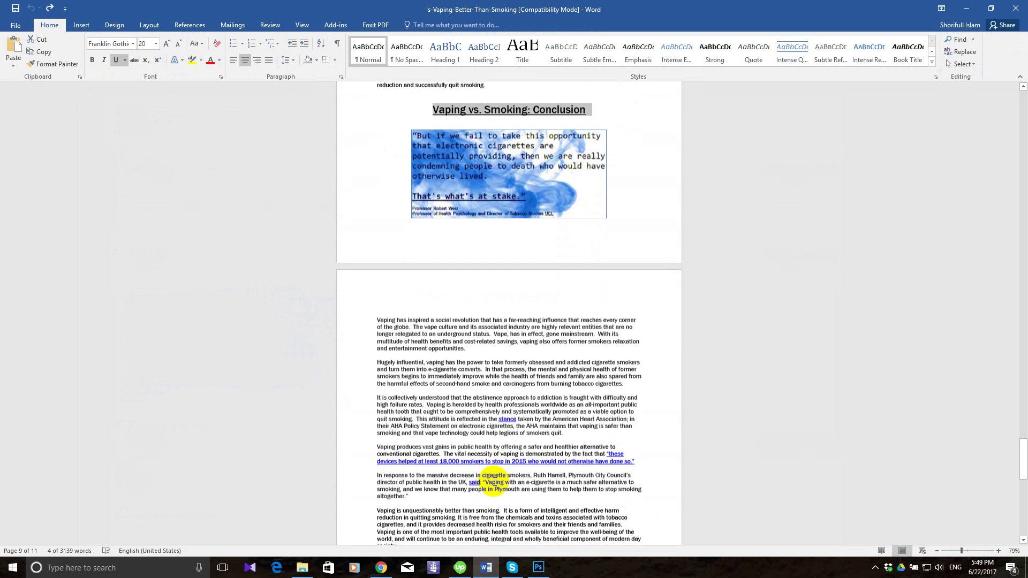
scroll(495, 481, "down", 7)
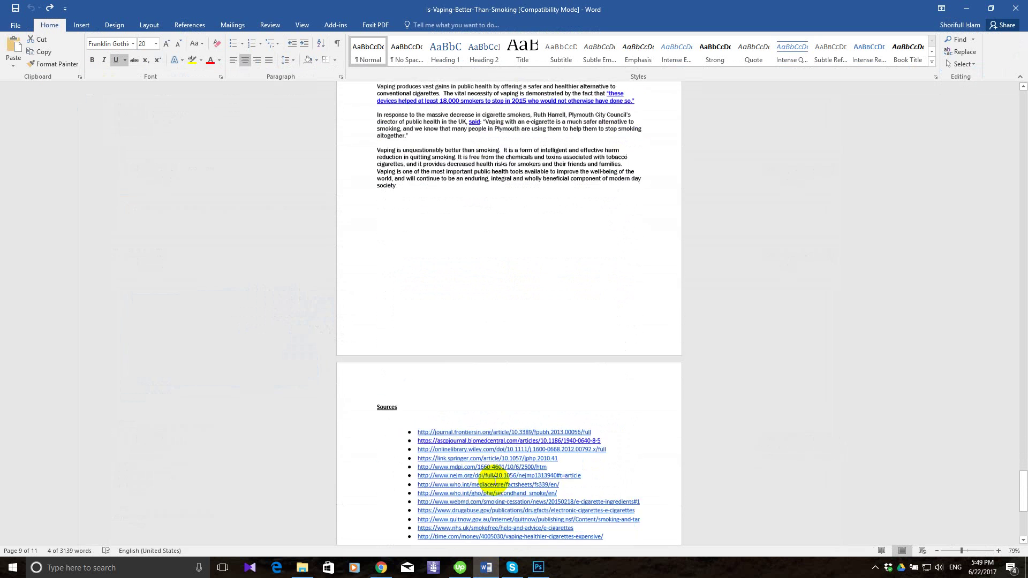
scroll(494, 481, "up", 14)
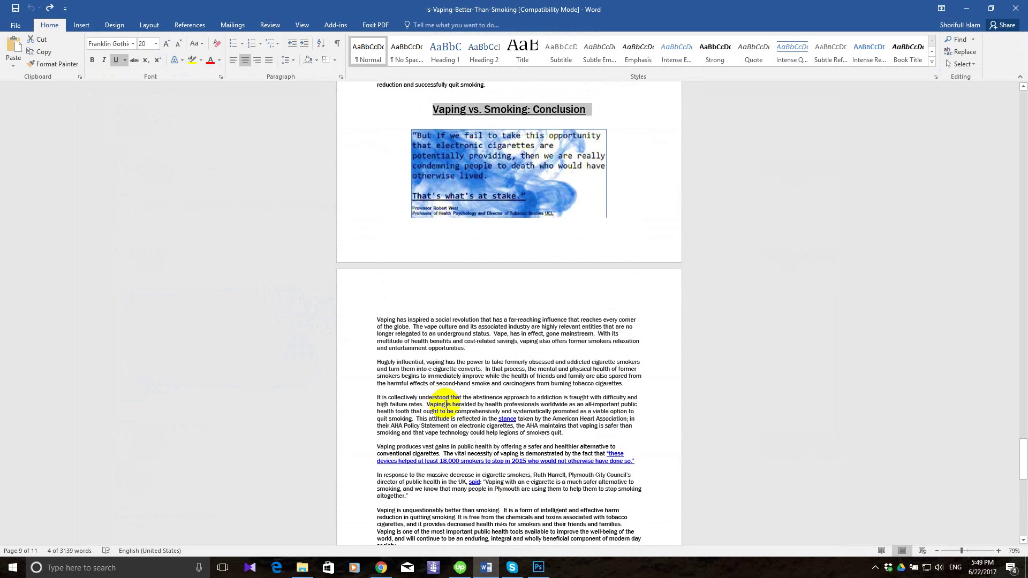
left_click(375, 319)
left_click_drag(376, 319, 629, 272)
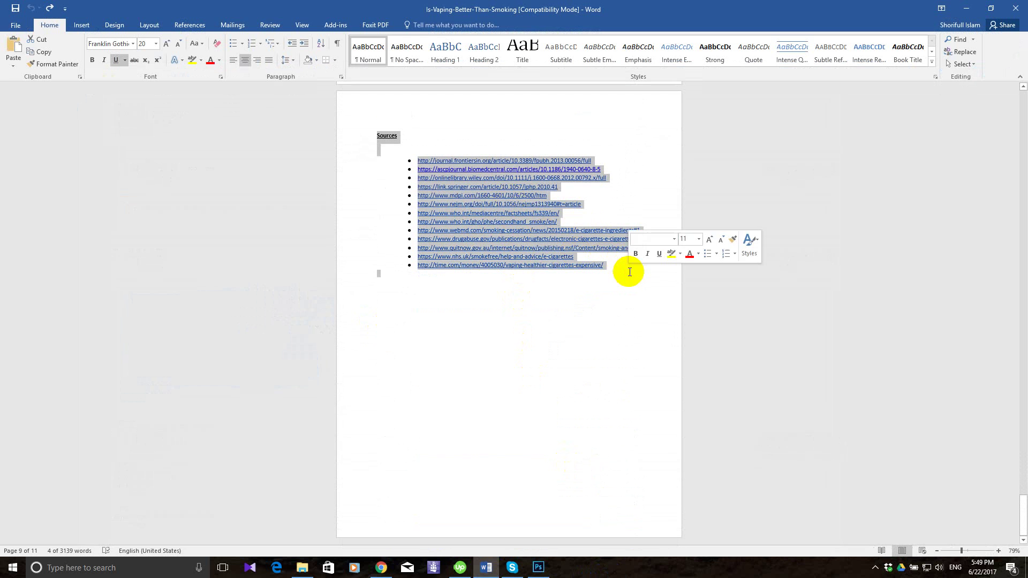
right_click(474, 218)
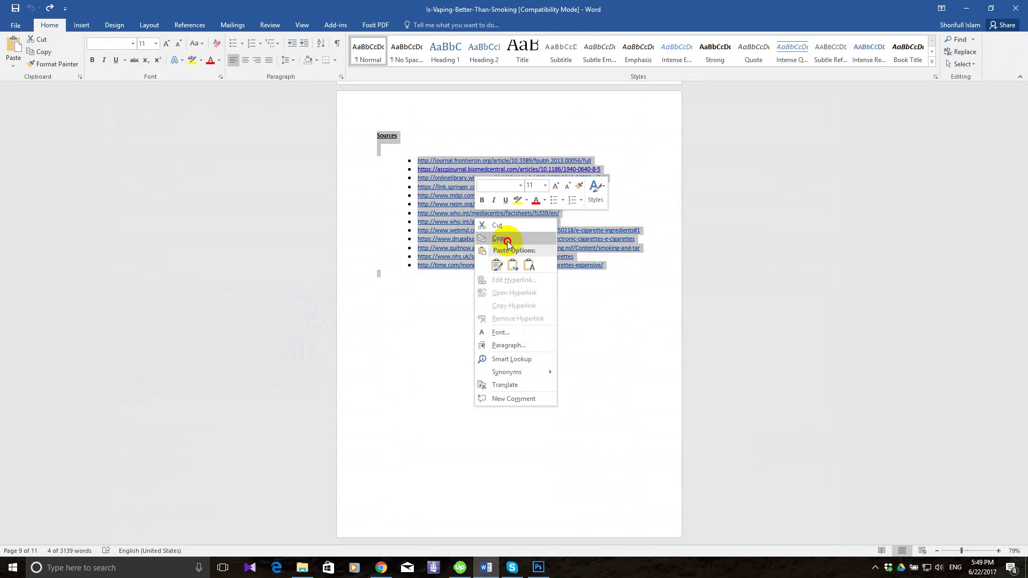
left_click(500, 238)
Return to the post in Chrome, reopen the conclusion text block for editing, and select its image.
left_click(382, 567)
mouse_move(443, 339)
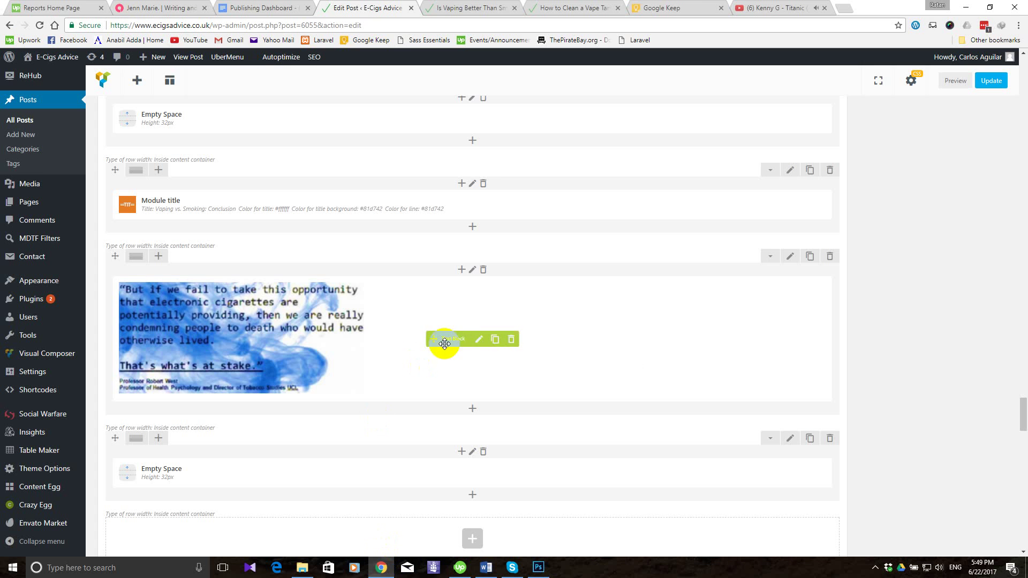
left_click(480, 338)
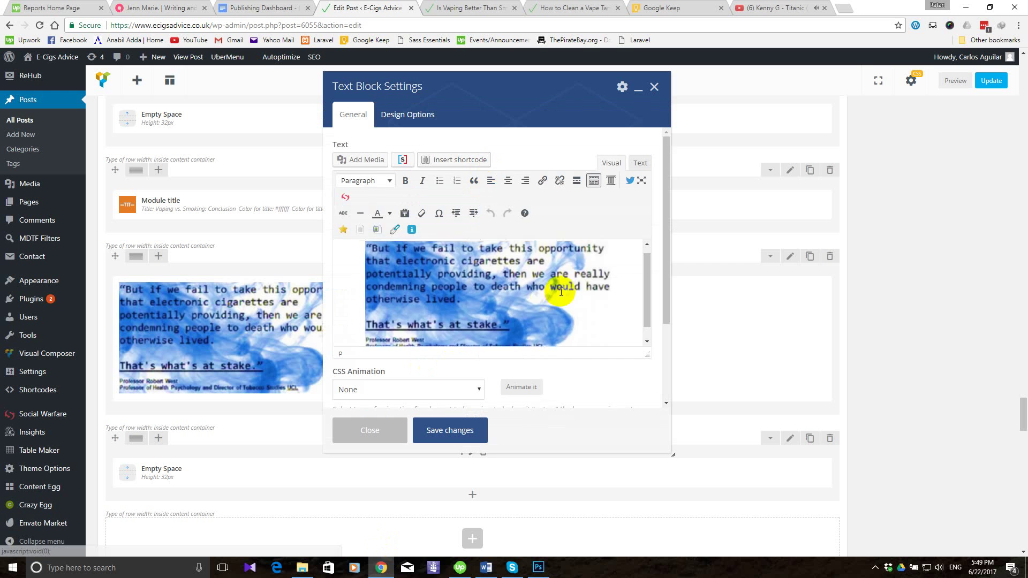
scroll(562, 292, "down", 2)
scroll(561, 292, "down", 1)
left_click(581, 223)
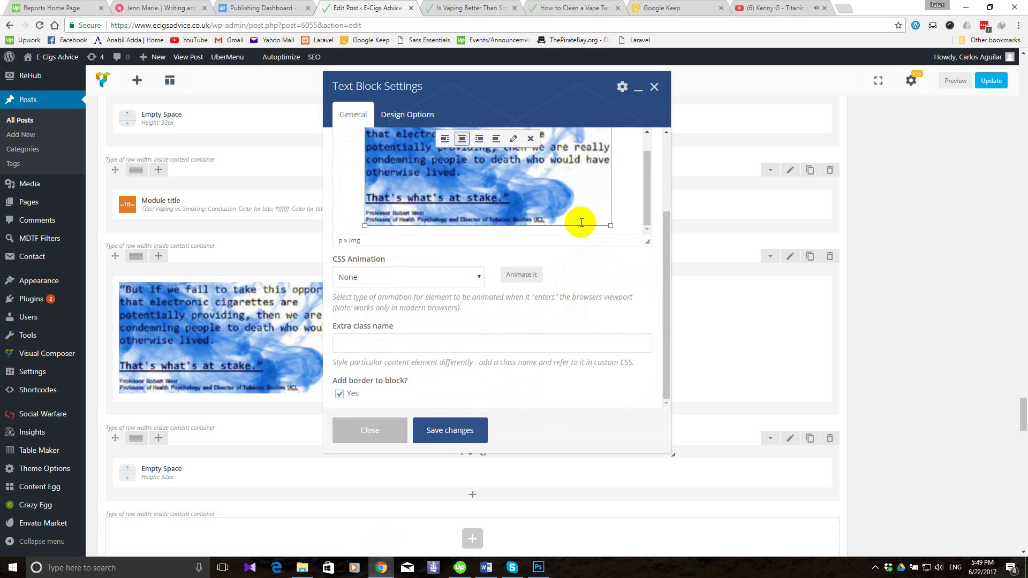
Paste the copied article text with its sources on a new line below the quote image in the text block.
left_click(619, 224)
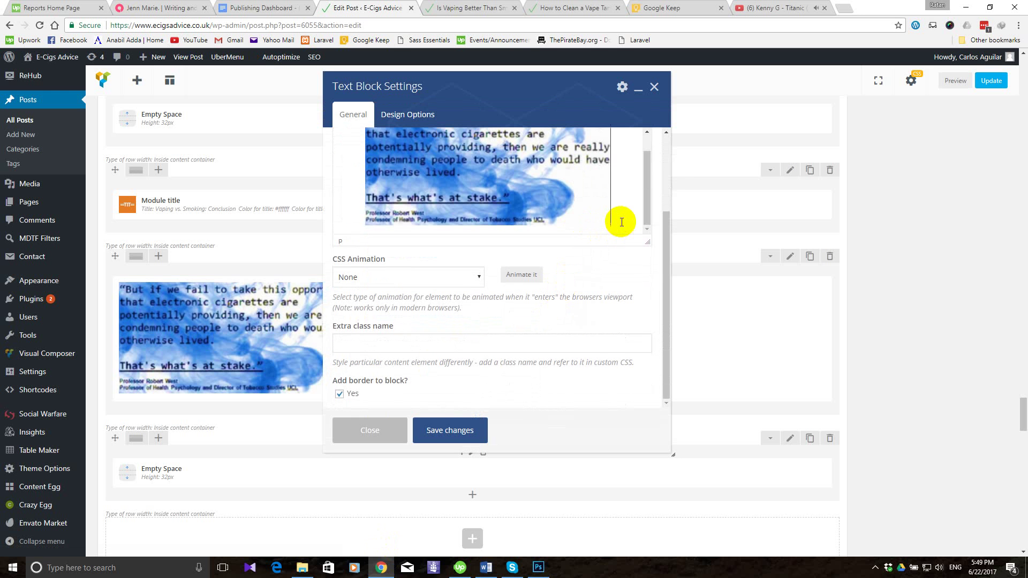
key("Return")
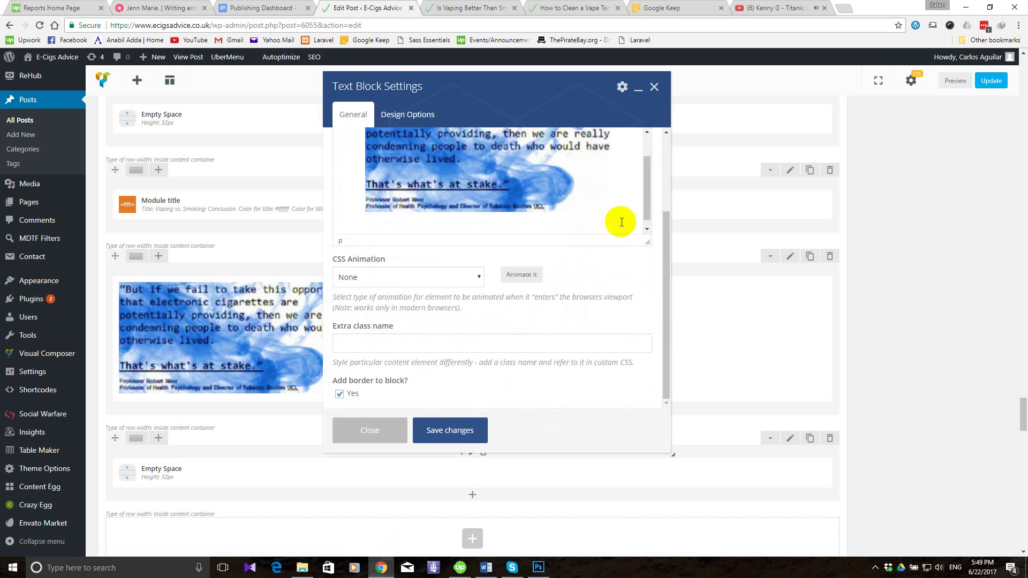
key("ctrl+v")
scroll(501, 220, "up", 5)
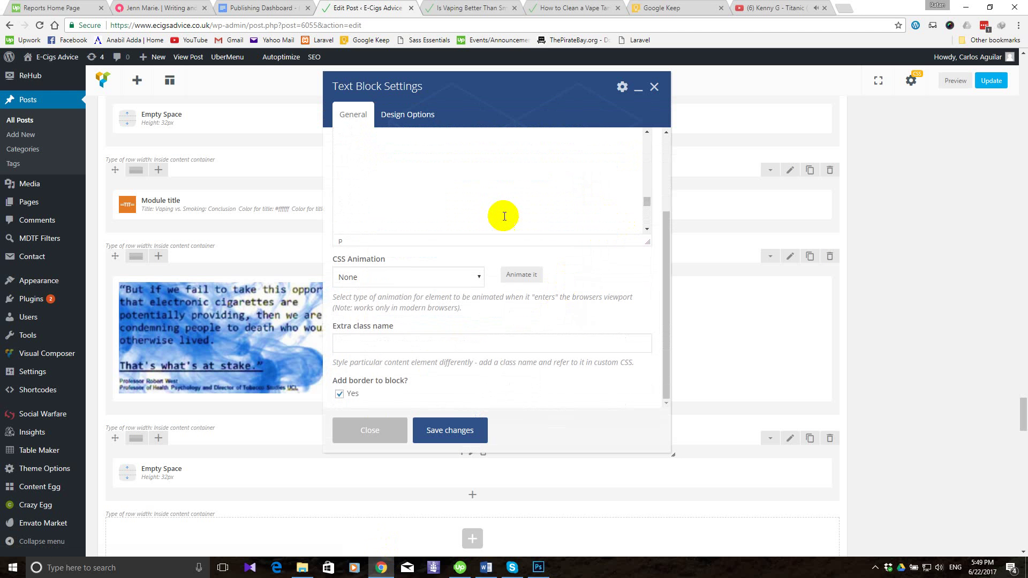
scroll(503, 217, "down", 3)
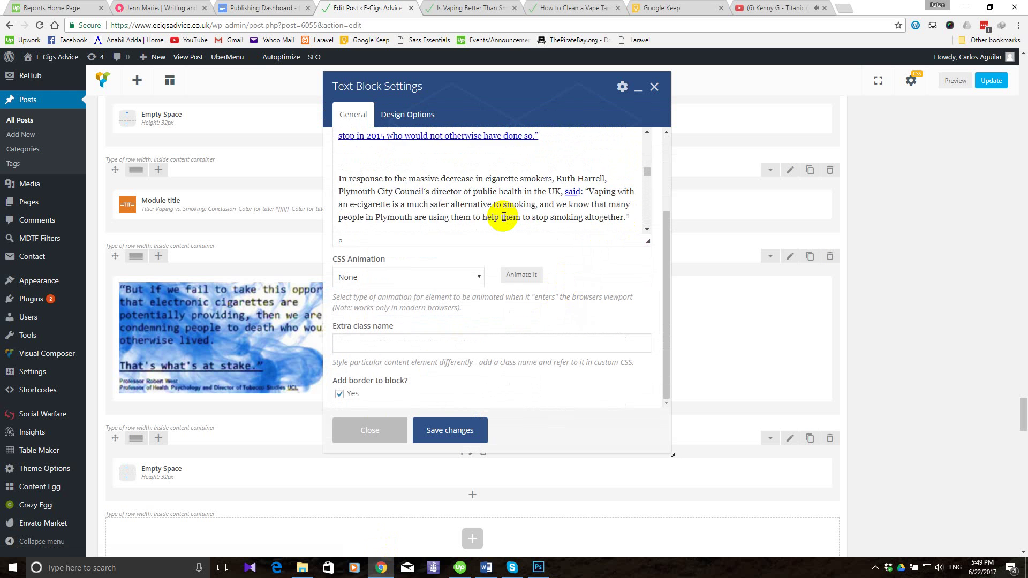
scroll(503, 216, "up", 3)
scroll(502, 217, "down", 2)
scroll(500, 218, "up", 2)
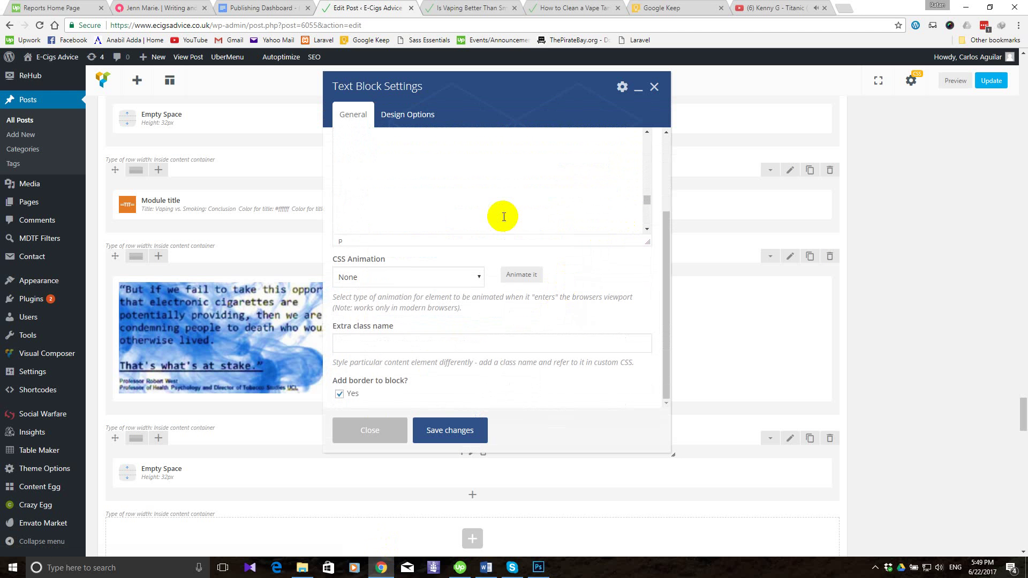
Remove the surplus blank lines above the Sources heading in the pasted text and save the text block.
scroll(354, 212, "down", 1)
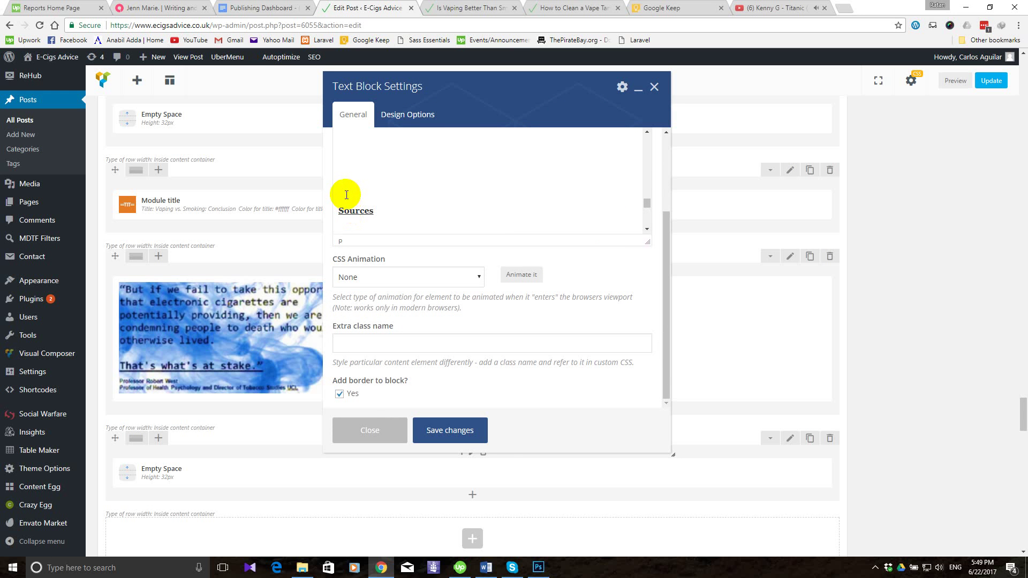
scroll(346, 195, "down", 1)
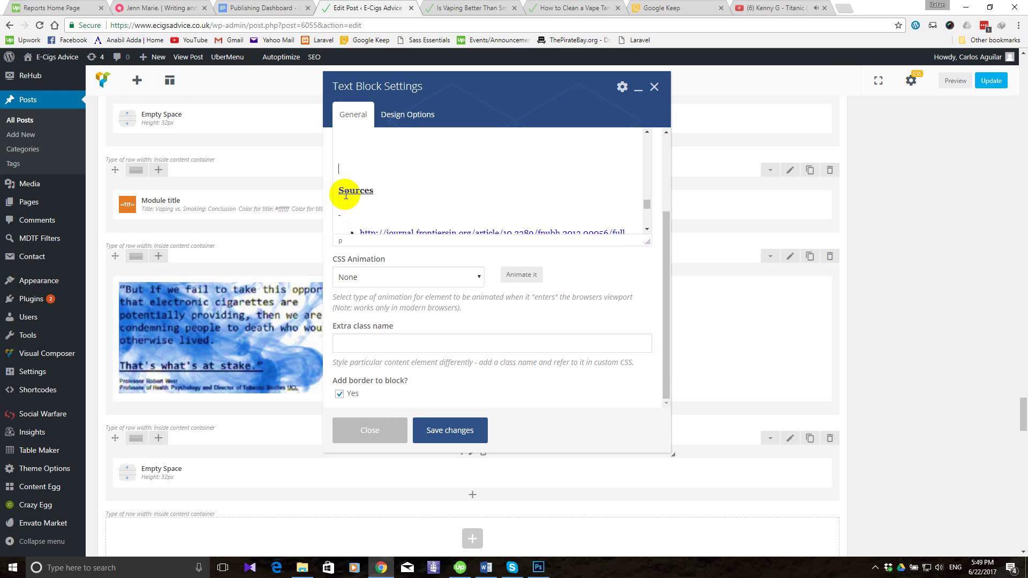
scroll(346, 195, "up", 2)
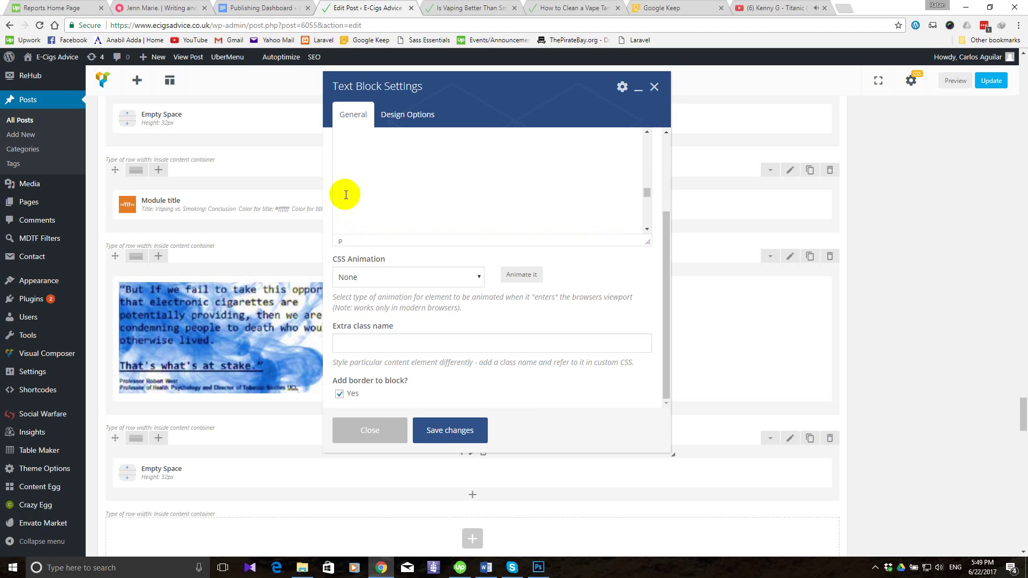
scroll(346, 195, "down", 2)
scroll(346, 195, "up", 1)
scroll(346, 195, "down", 2)
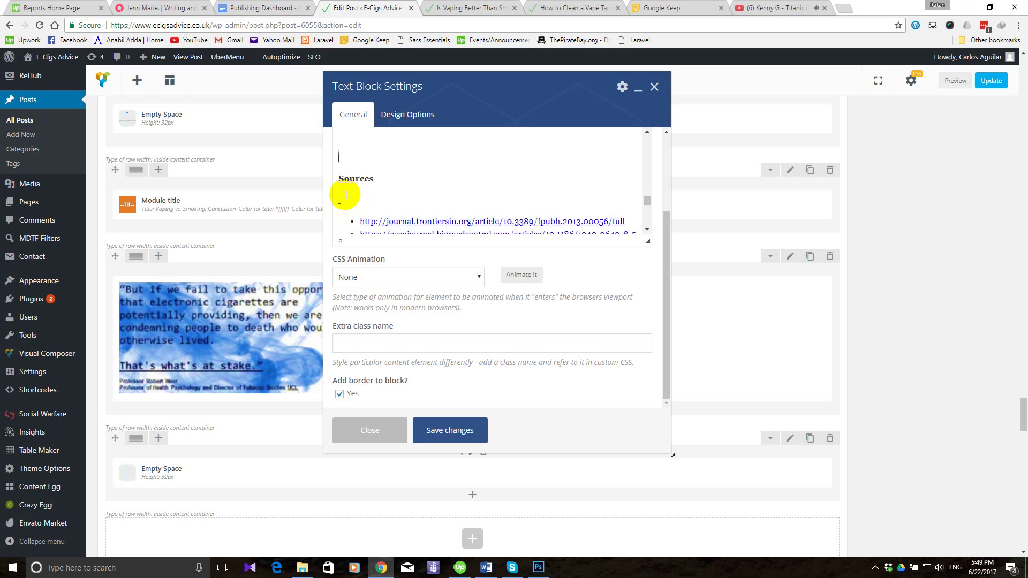
scroll(346, 195, "up", 3)
scroll(346, 195, "down", 1)
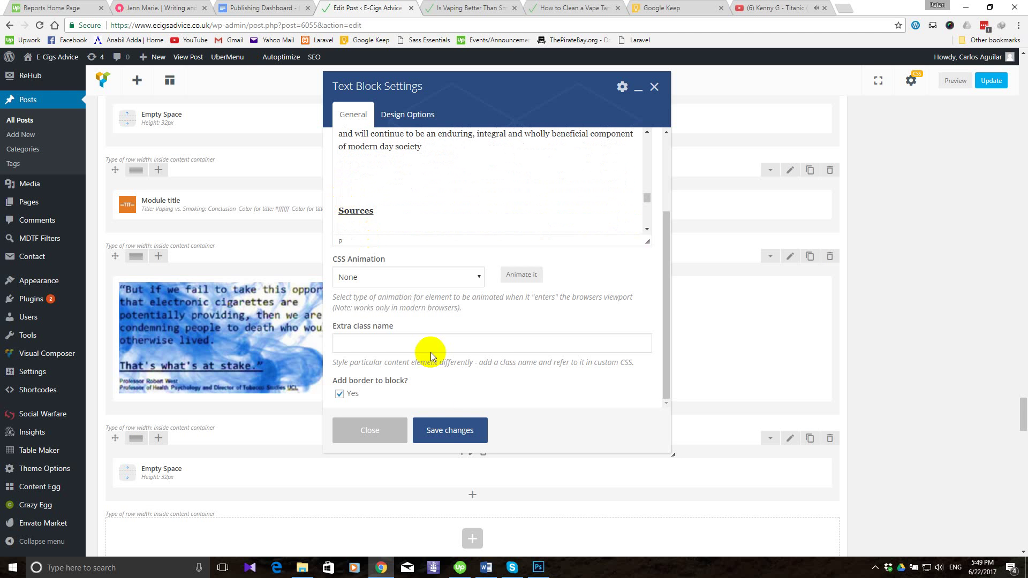
left_click(463, 427)
Review the post's rows from the conclusion up to the opening title and single image.
scroll(518, 380, "down", 10)
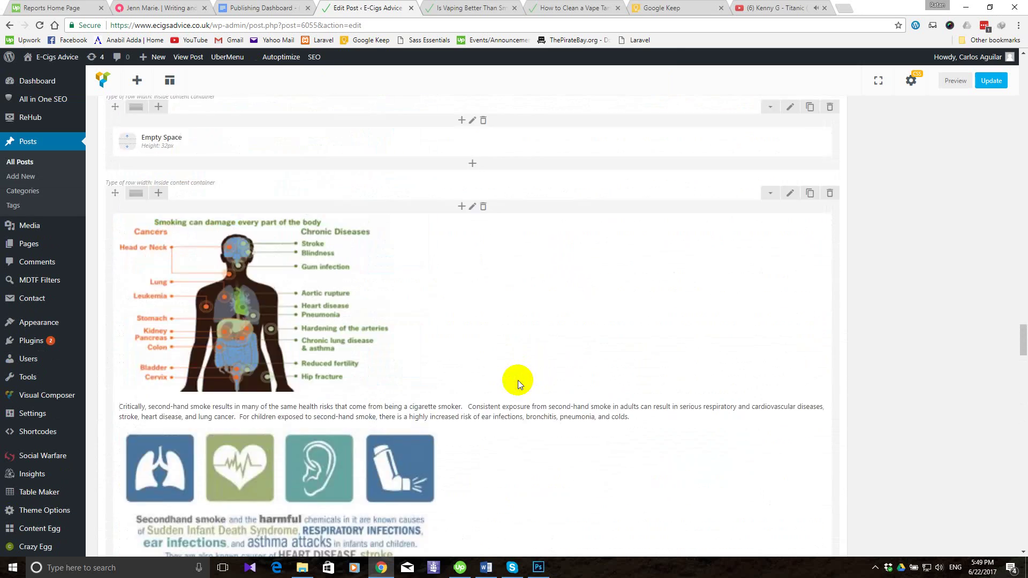
scroll(519, 380, "up", 20)
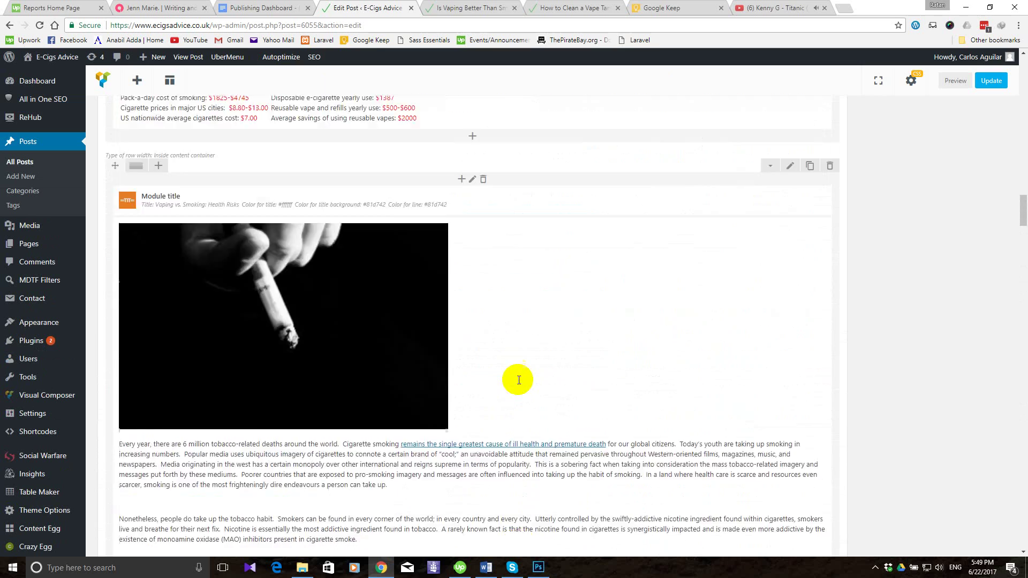
scroll(519, 380, "up", 15)
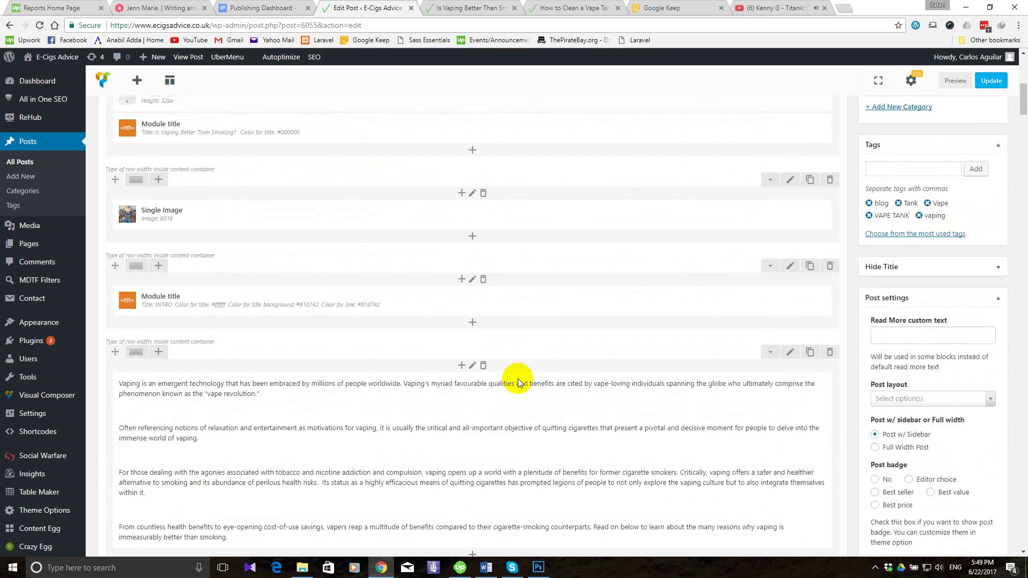
scroll(519, 380, "up", 15)
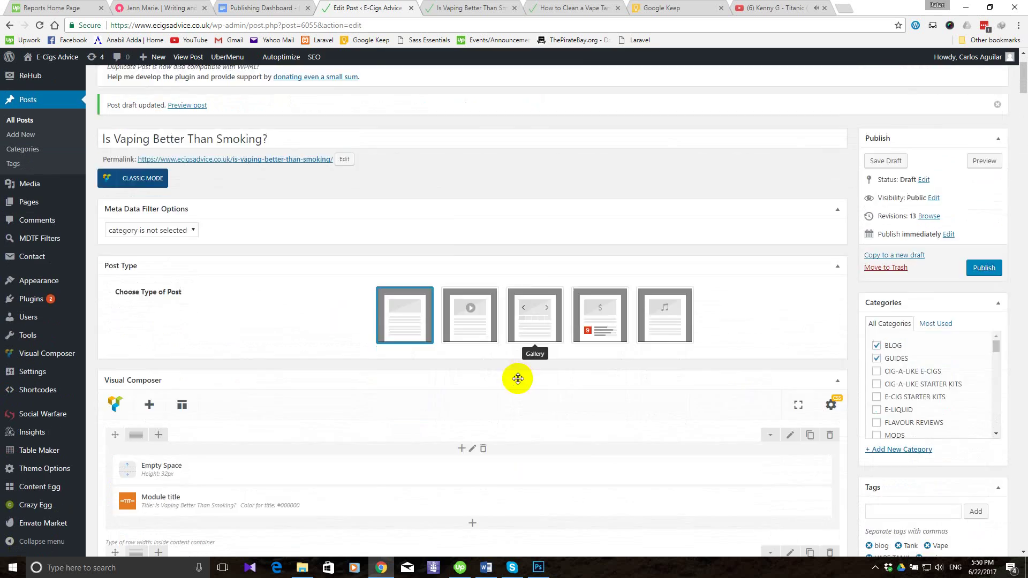
scroll(246, 407, "down", 3)
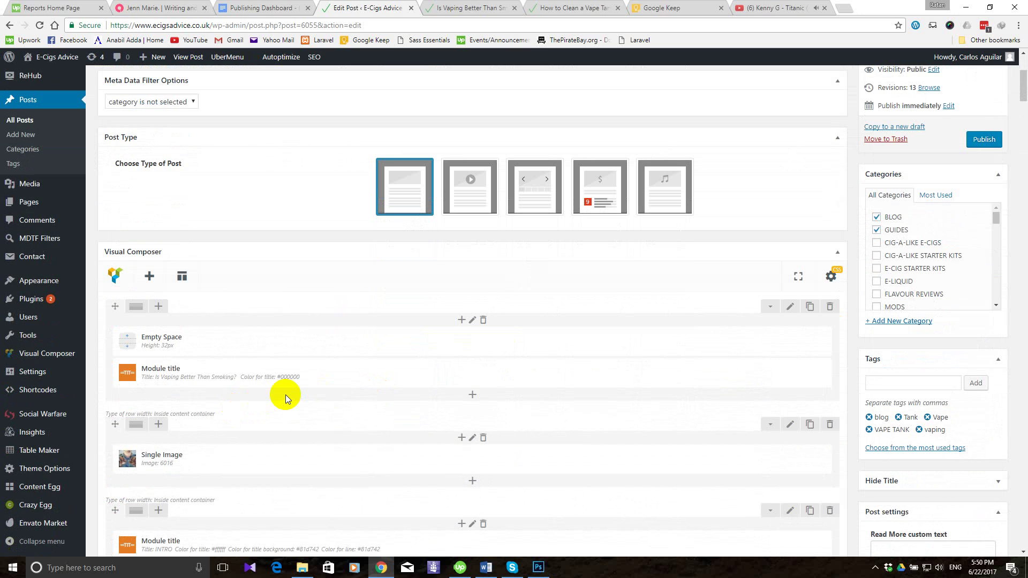
mouse_move(239, 343)
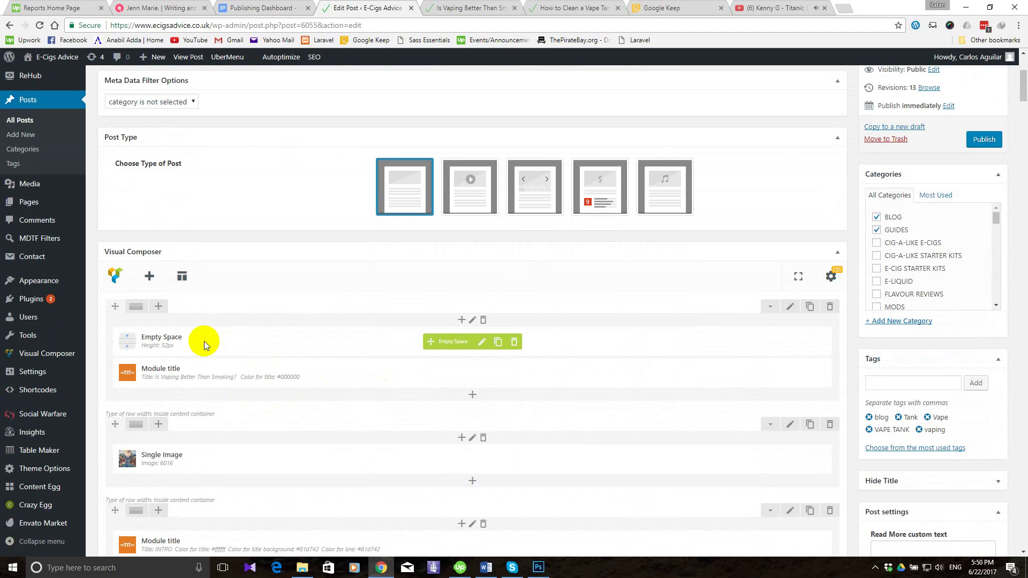
scroll(345, 420, "down", 2)
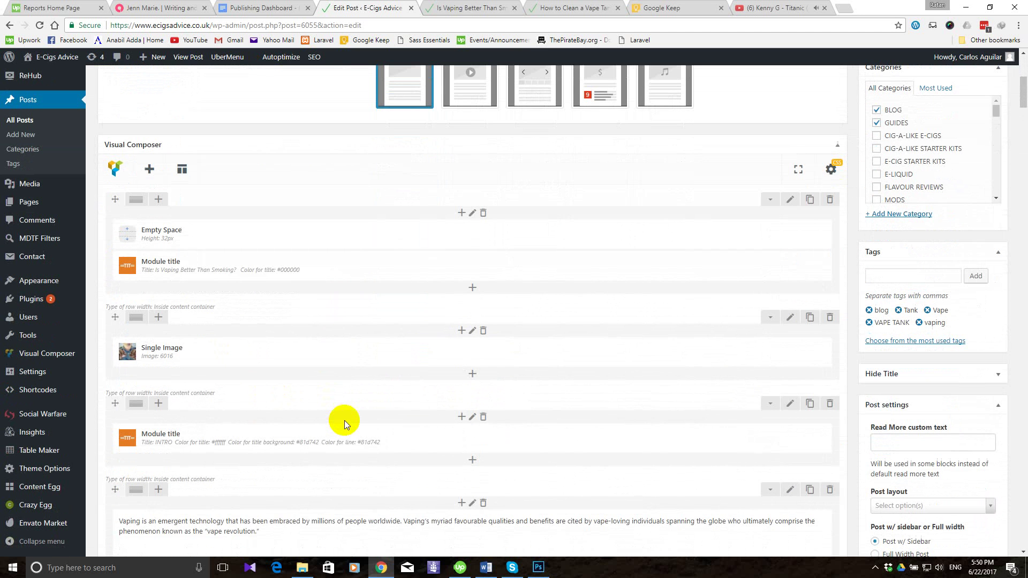
scroll(345, 434, "up", 2)
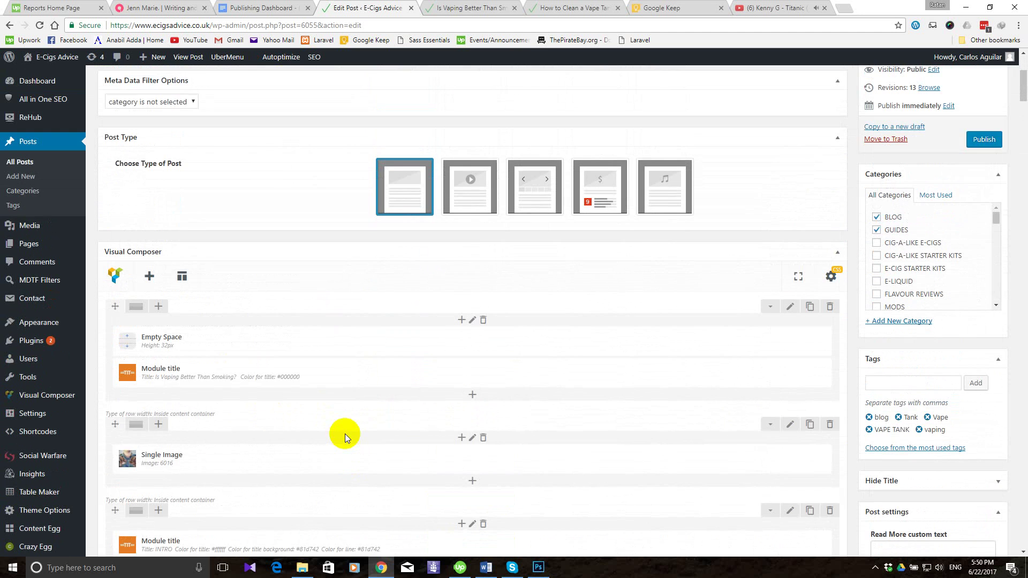
Switch to Word and compare the document's first page with the post's preview in Chrome.
left_click(486, 568)
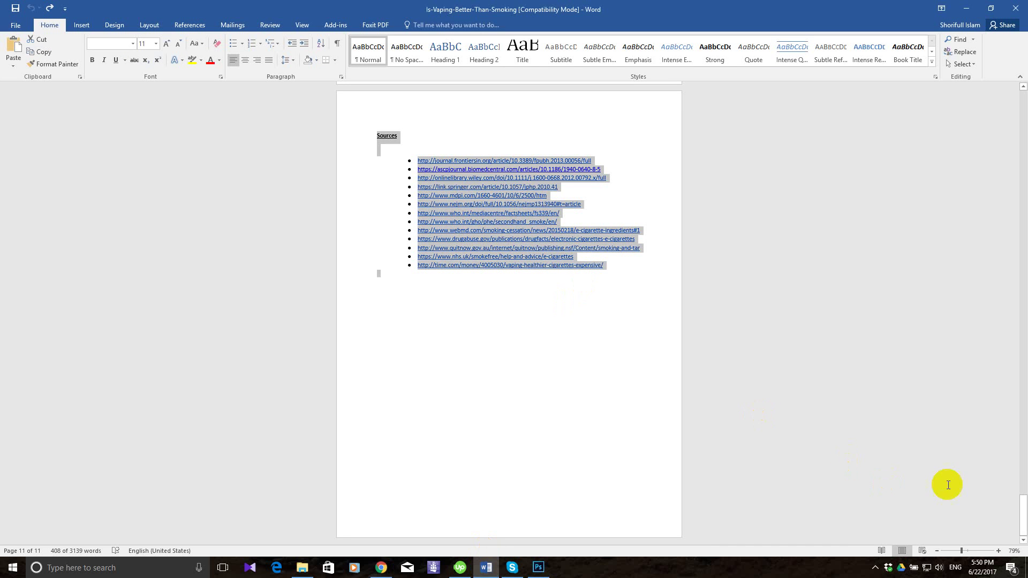
left_click_drag(1023, 511, 1022, 110)
scroll(561, 234, "up", 3)
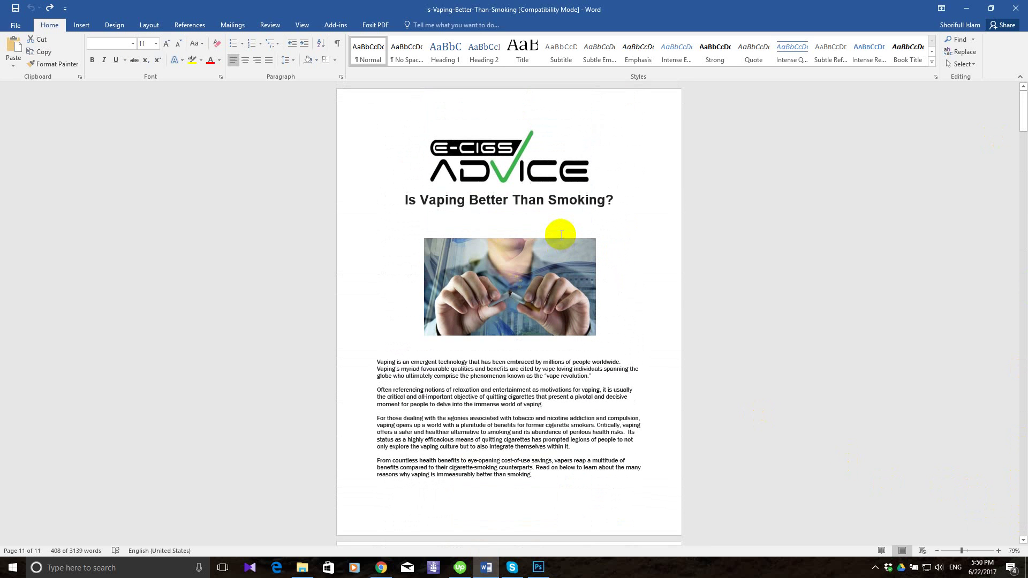
left_click(516, 160)
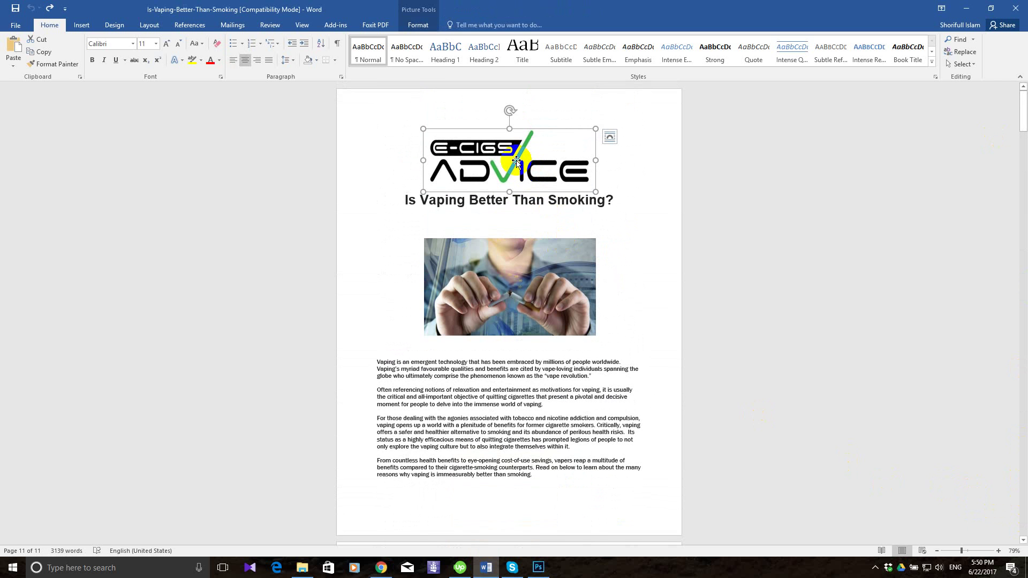
left_click(381, 568)
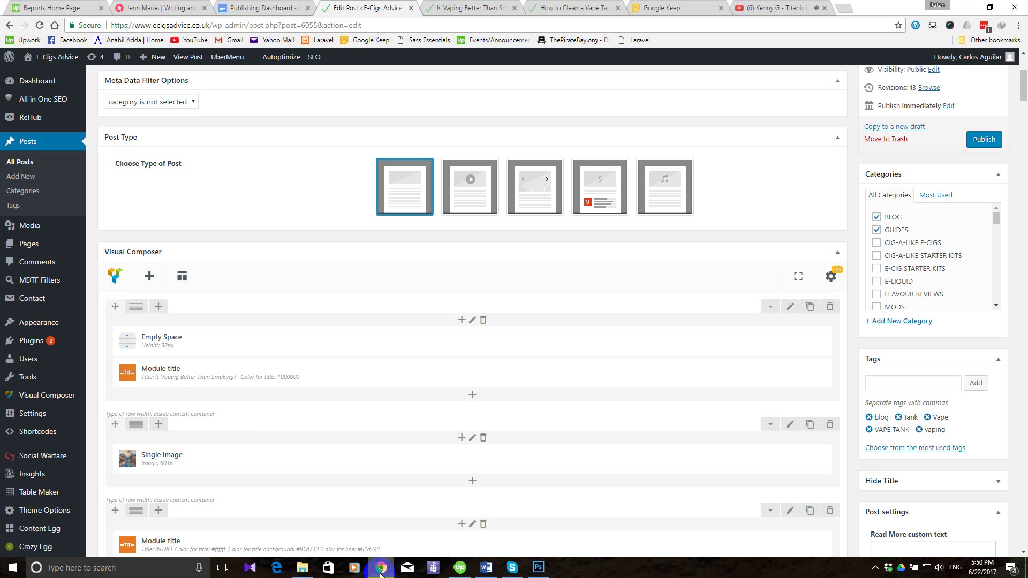
left_click(461, 7)
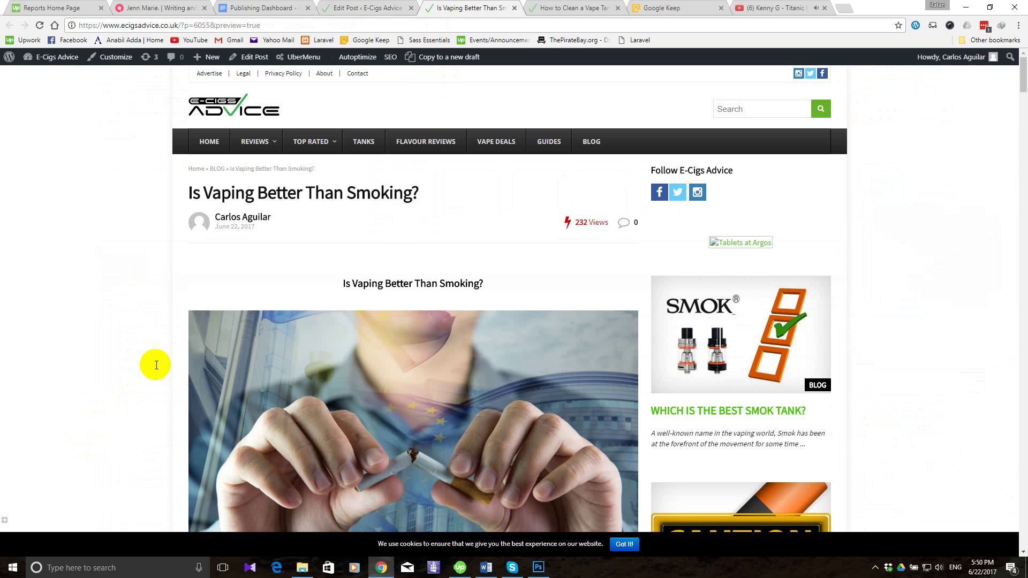
left_click(362, 7)
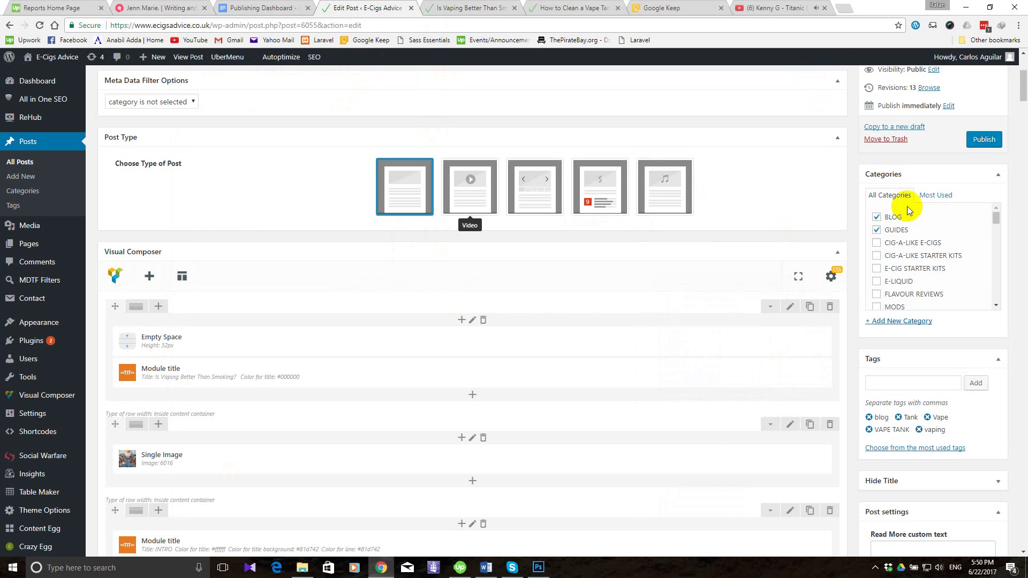
Open the settings of the "Is Vaping Better Than Smoking?" module title in the first row.
scroll(874, 205, "up", 3)
scroll(310, 344, "down", 6)
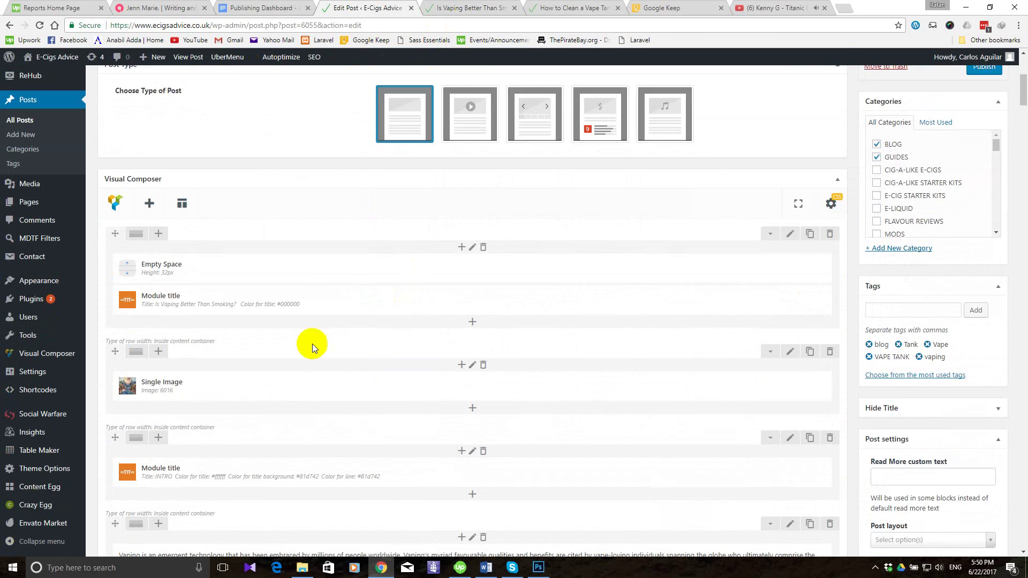
left_click(477, 267)
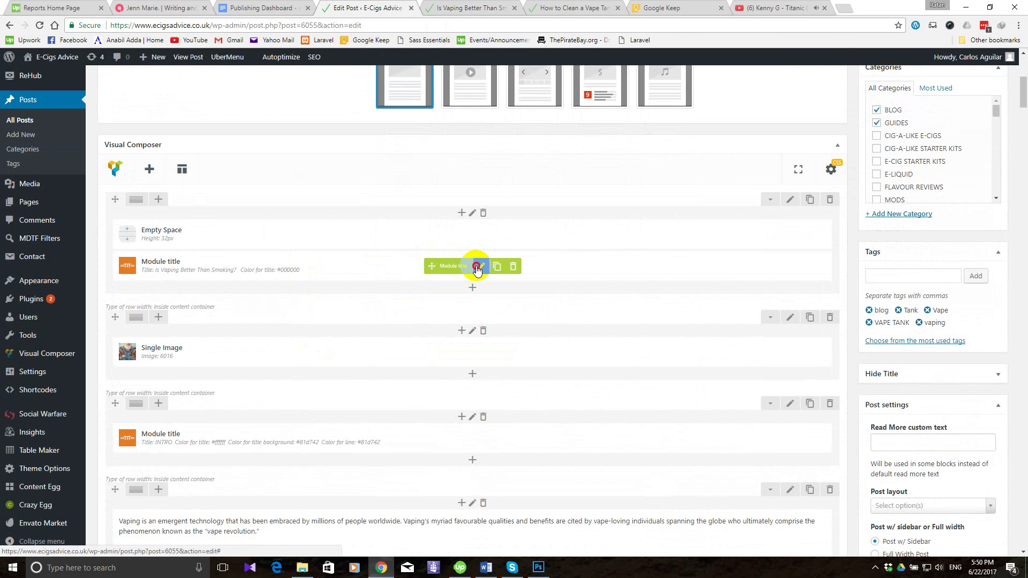
left_click(537, 568)
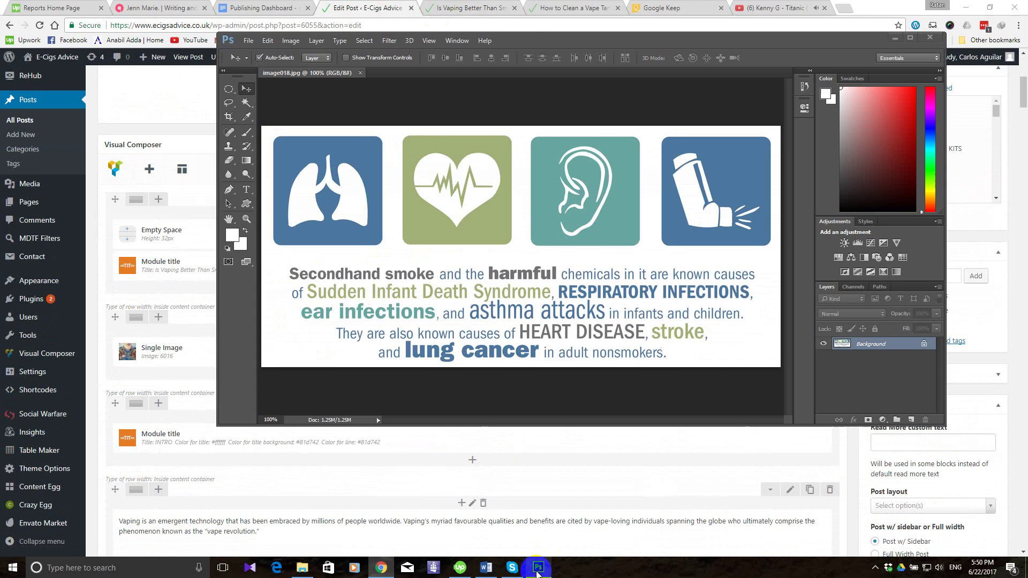
left_click(488, 570)
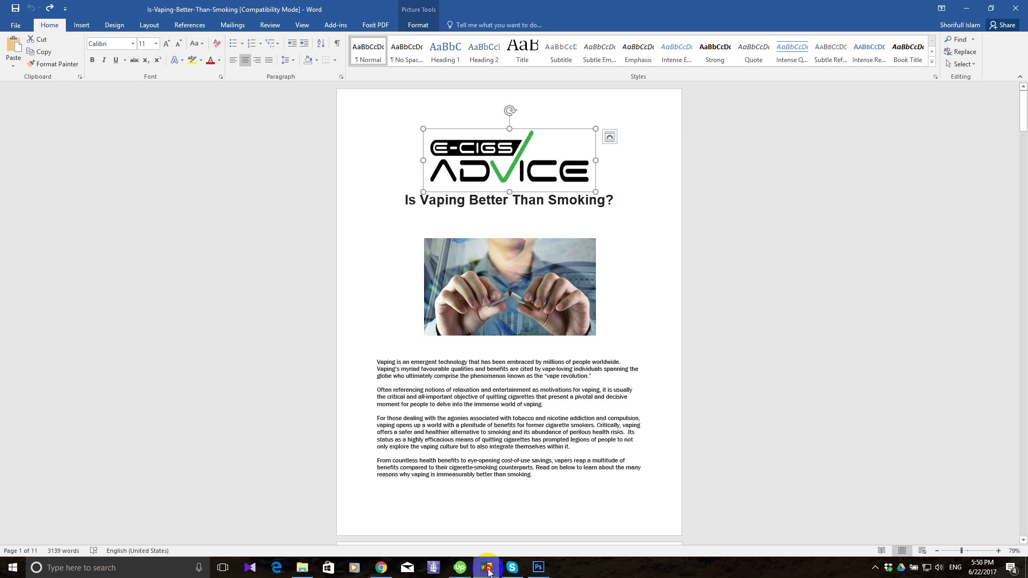
left_click(488, 570)
left_click(263, 8)
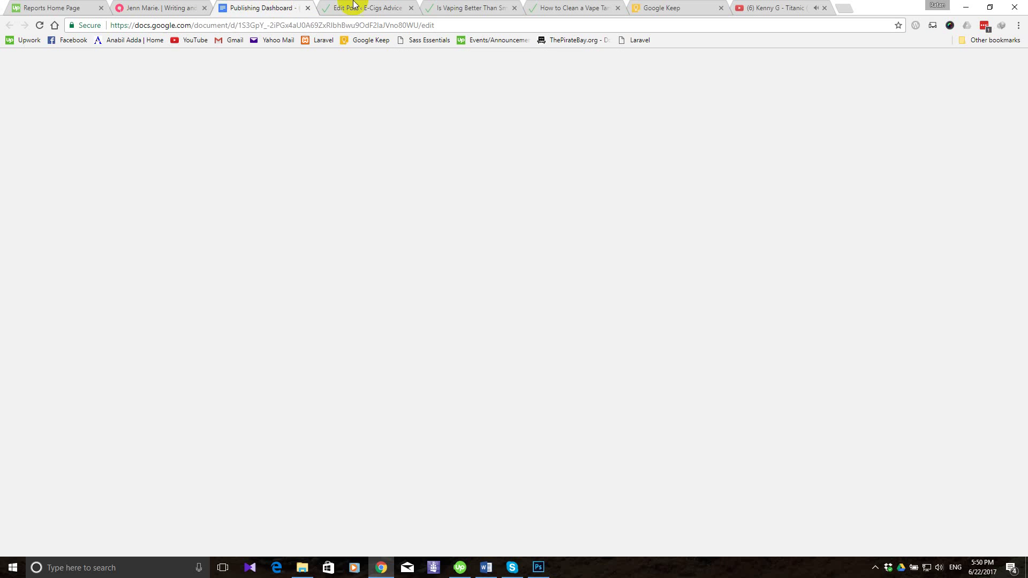
left_click(354, 6)
Set the size of the "Is Vaping Better Than Smoking?" module title to Extra Big and save the changes.
scroll(425, 240, "down", 3)
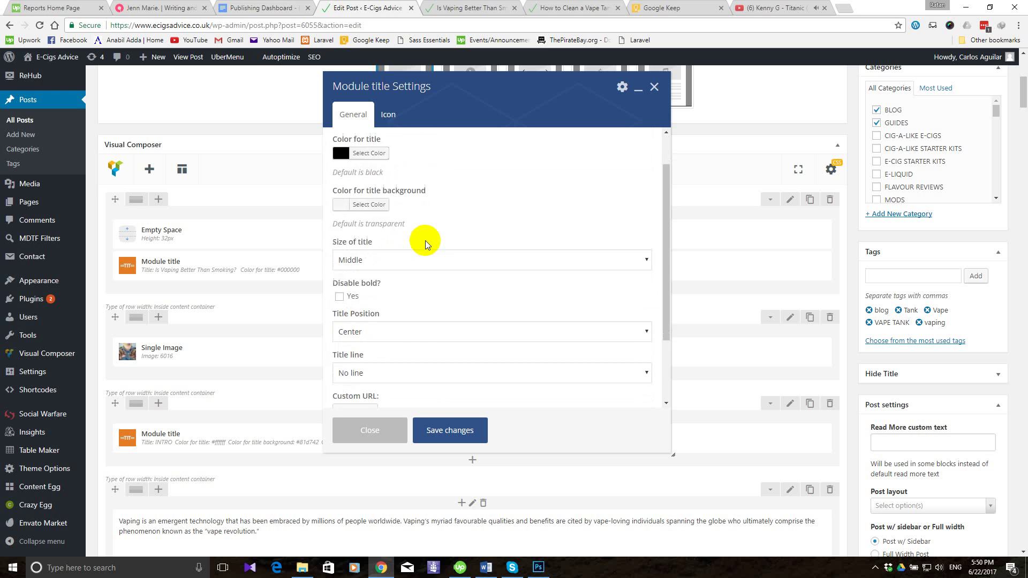
scroll(428, 305, "down", 1)
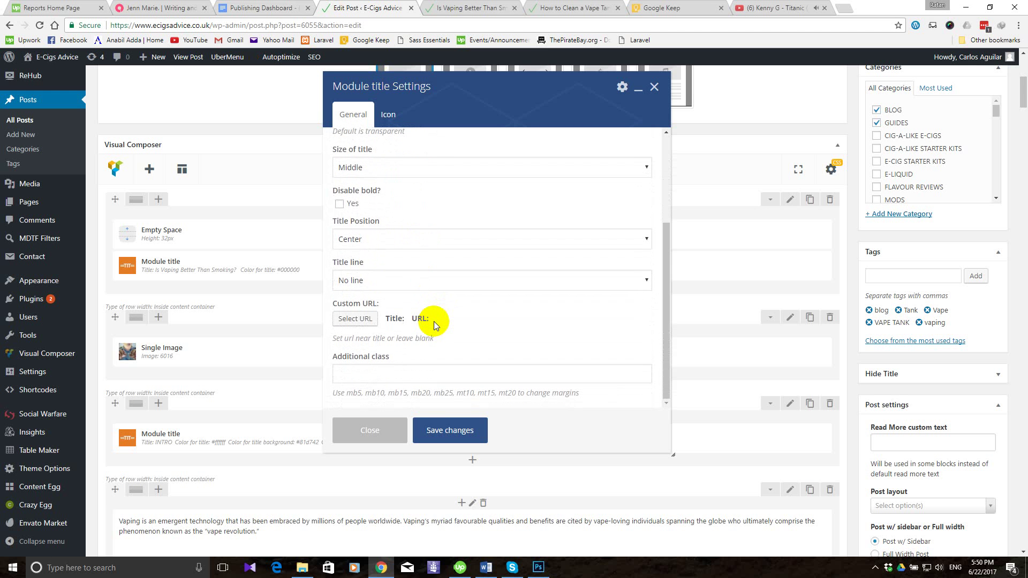
scroll(434, 321, "down", 2)
scroll(434, 321, "up", 3)
scroll(434, 321, "up", 1)
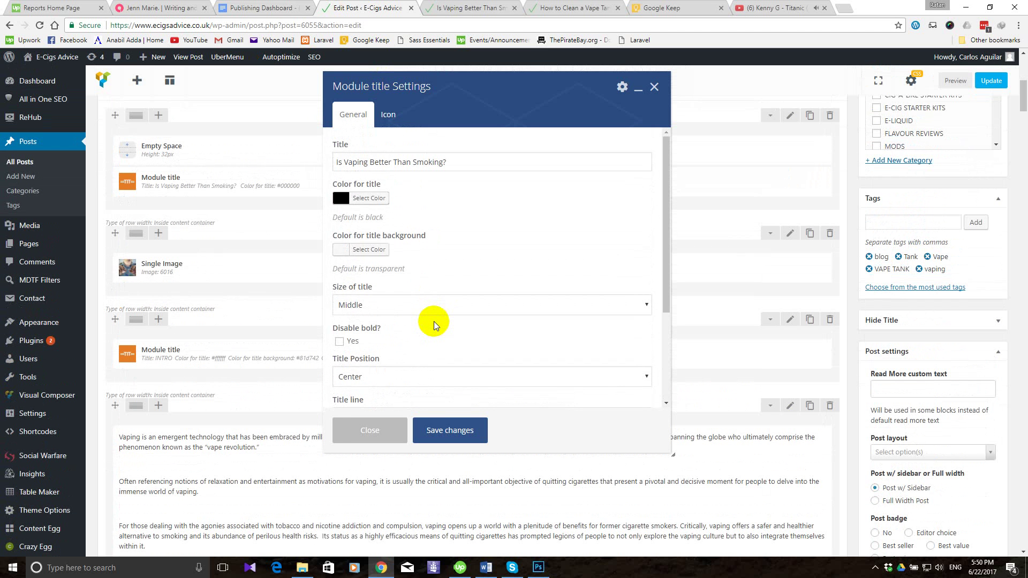
left_click(419, 304)
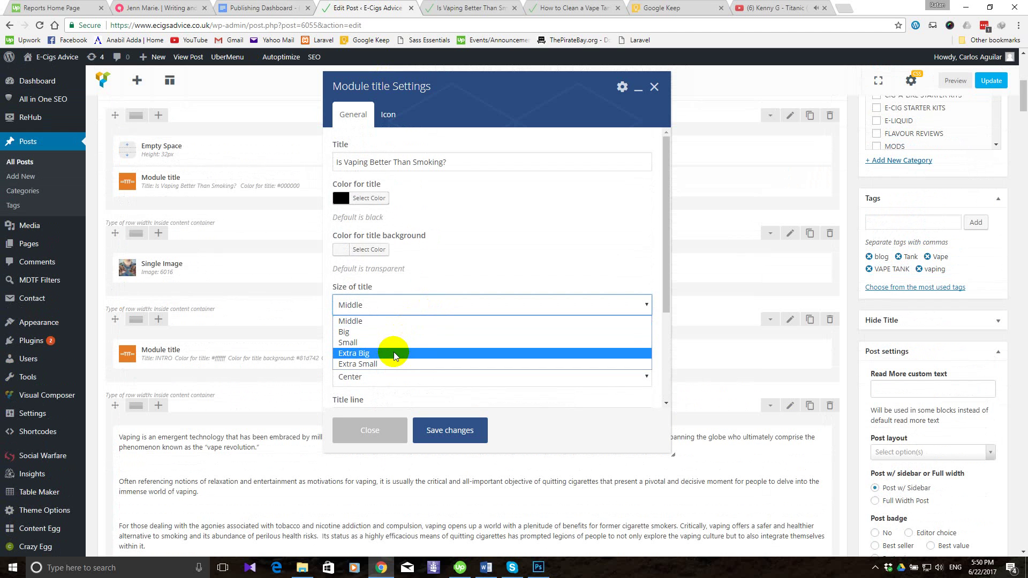
left_click(394, 354)
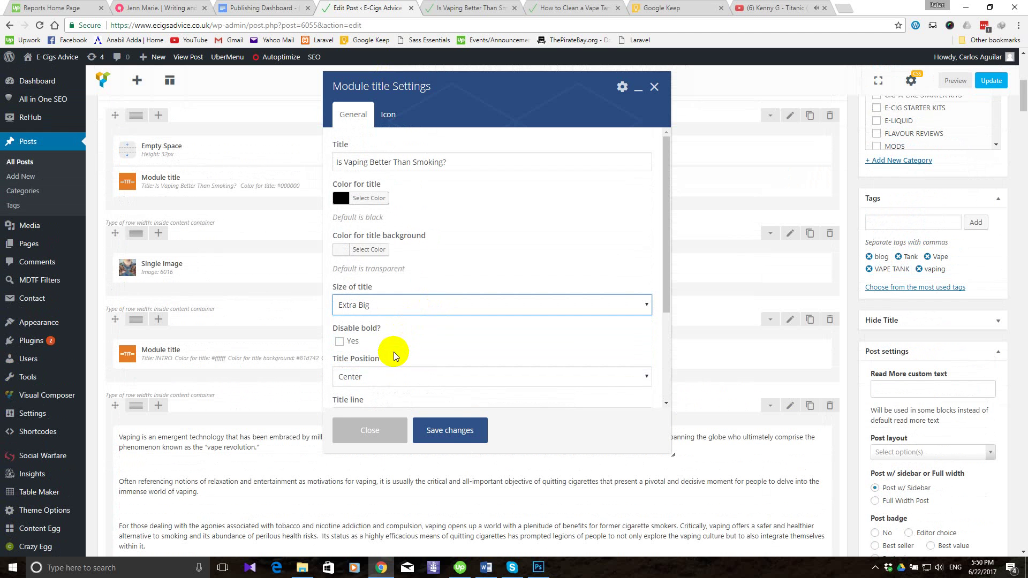
left_click(449, 427)
scroll(695, 210, "up", 8)
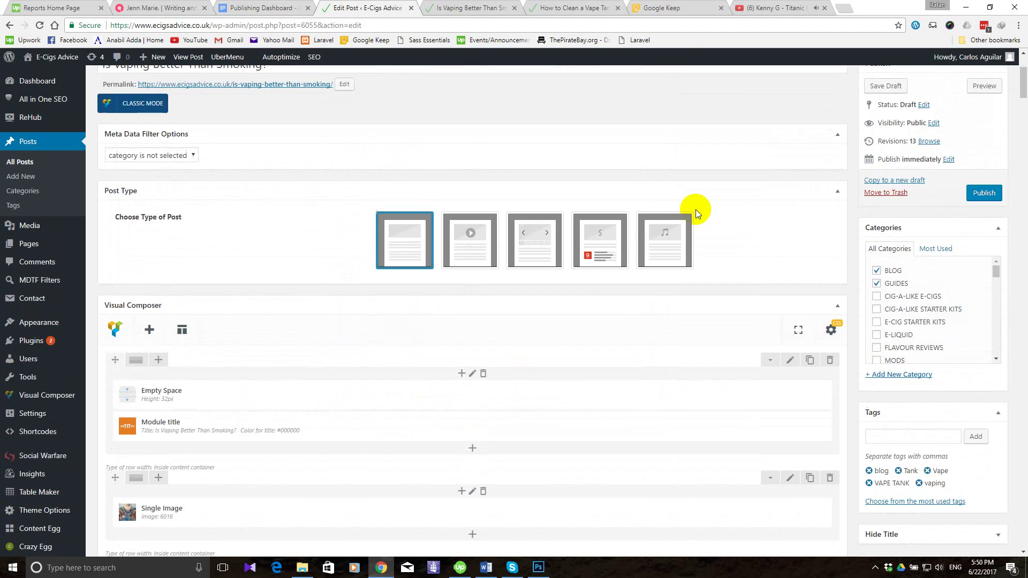
Save the post draft and reload its preview page.
left_click(868, 246)
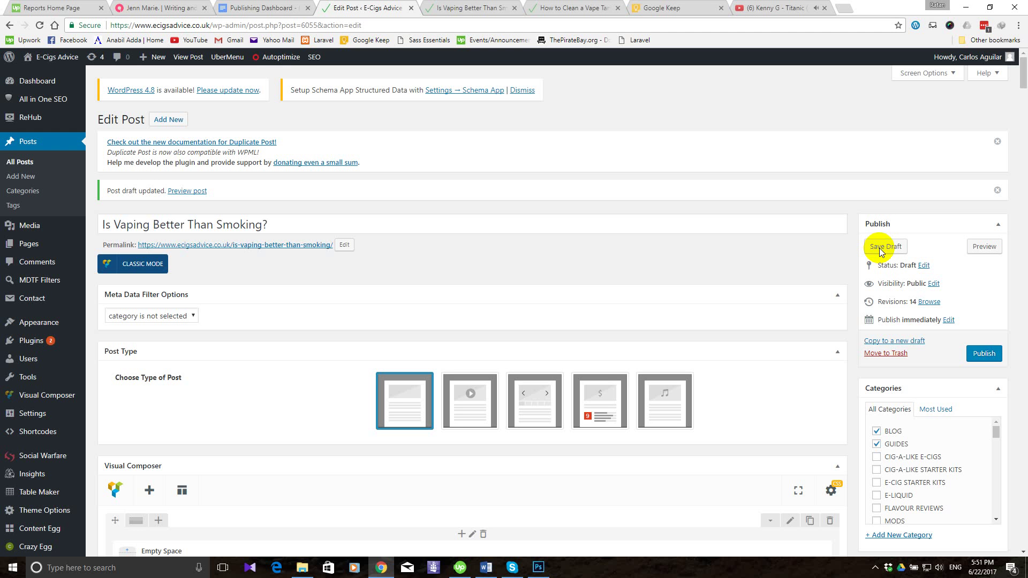
left_click(447, 6)
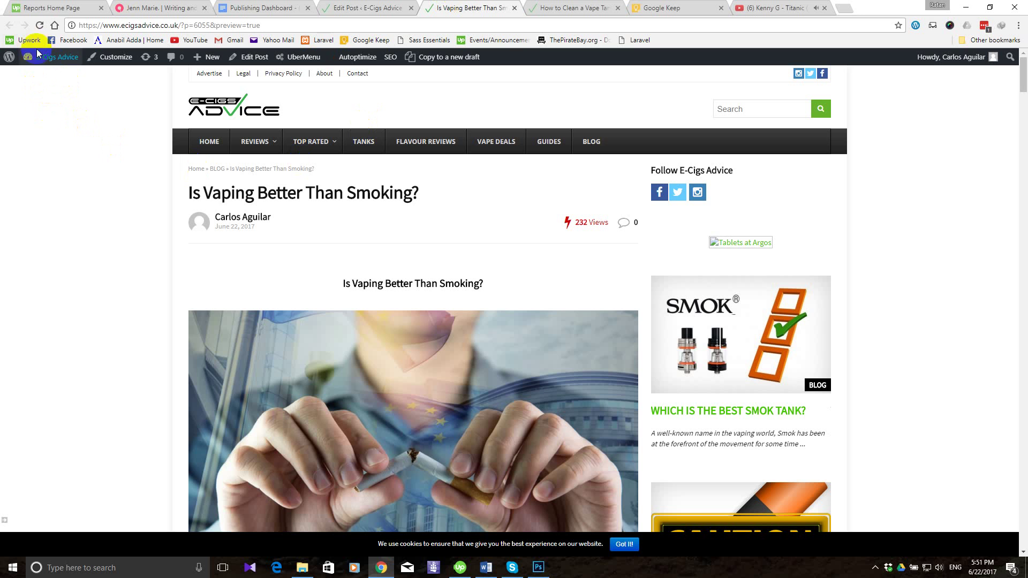
left_click(38, 24)
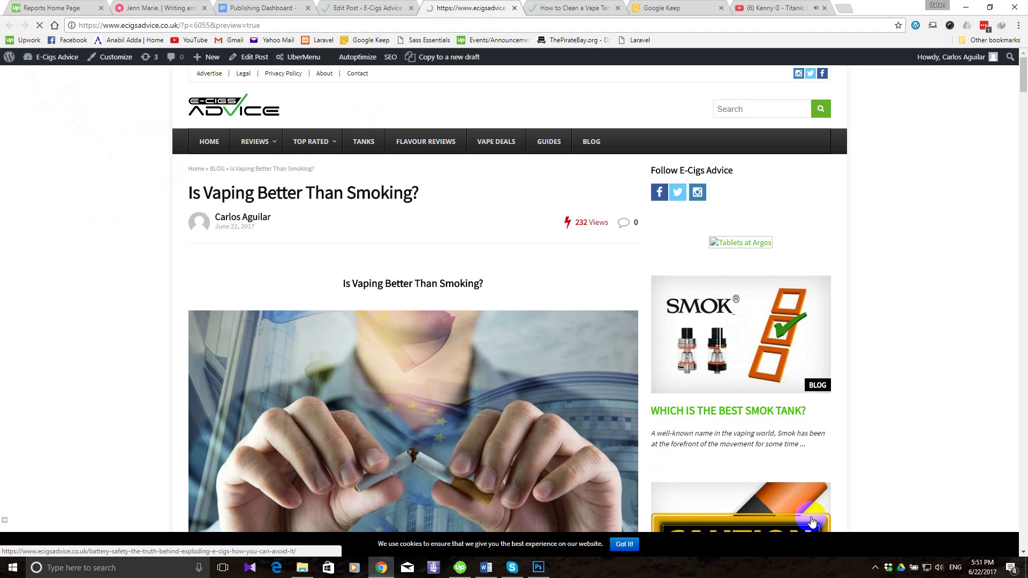
left_click(940, 568)
scroll(943, 543, "down", 11)
left_click(950, 406)
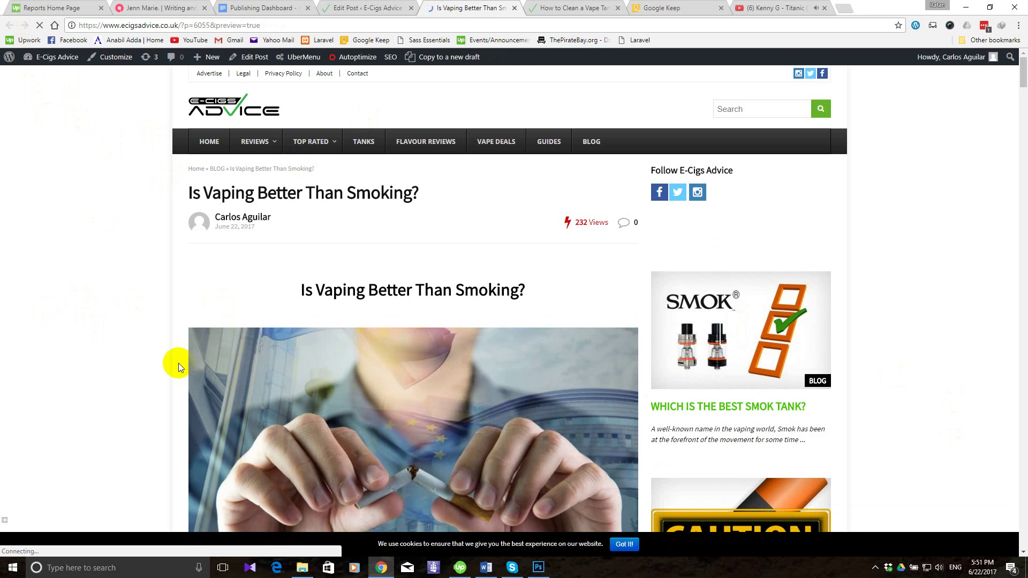
Review the reloaded post preview from the opening title through the Sources list and back to the beginning.
scroll(178, 363, "down", 15)
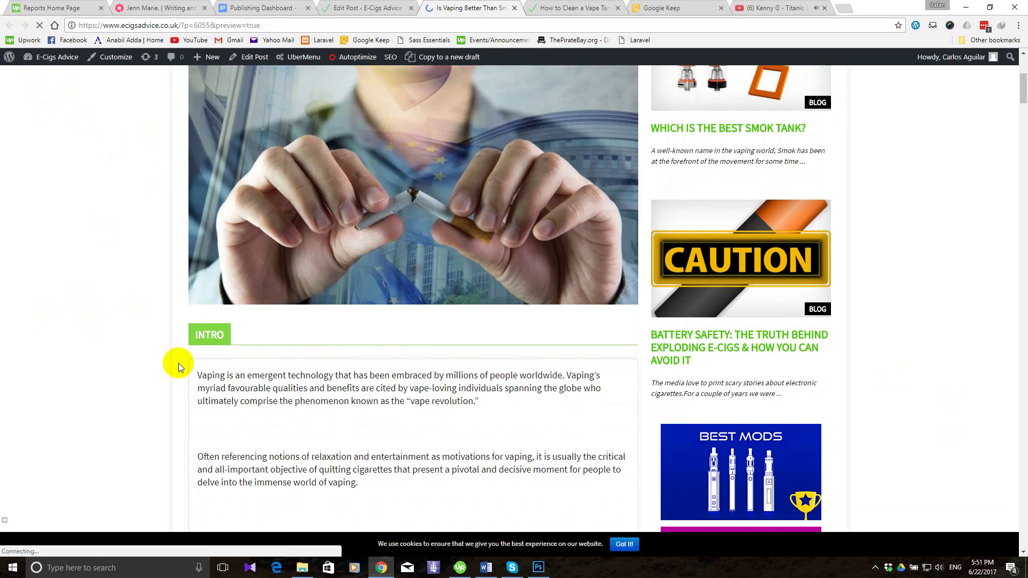
scroll(179, 363, "down", 20)
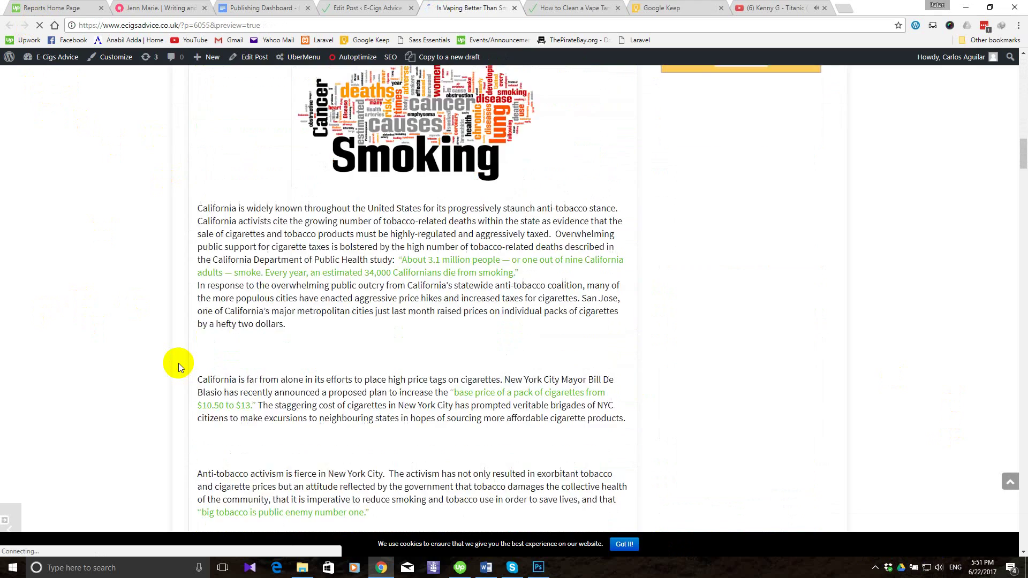
scroll(179, 363, "down", 20)
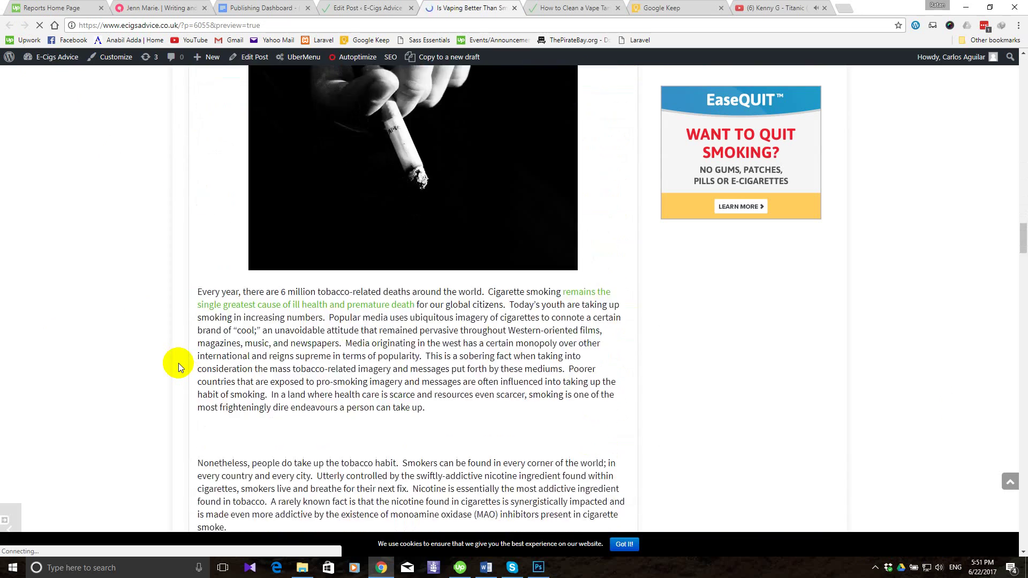
scroll(178, 364, "down", 20)
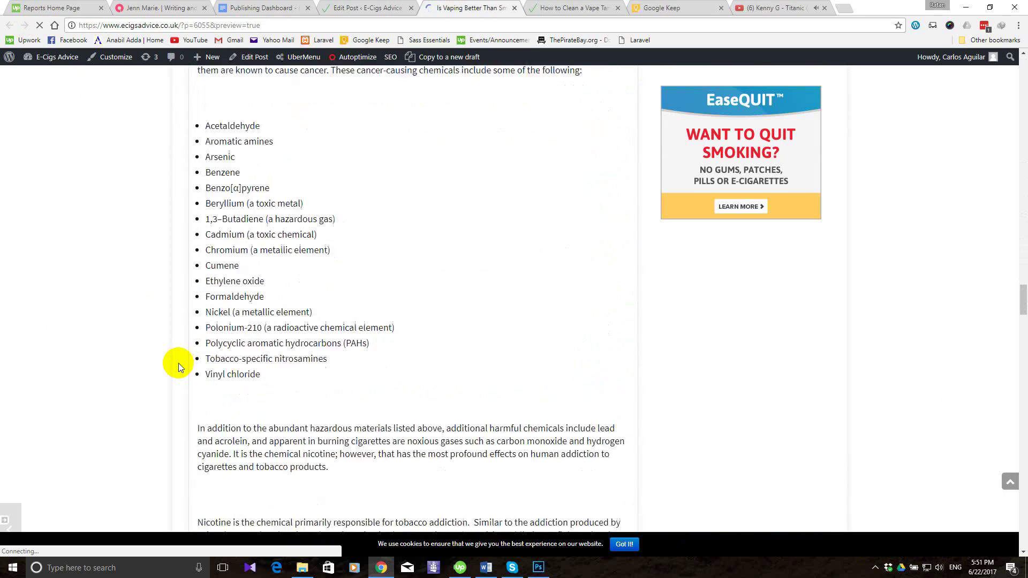
scroll(178, 363, "down", 20)
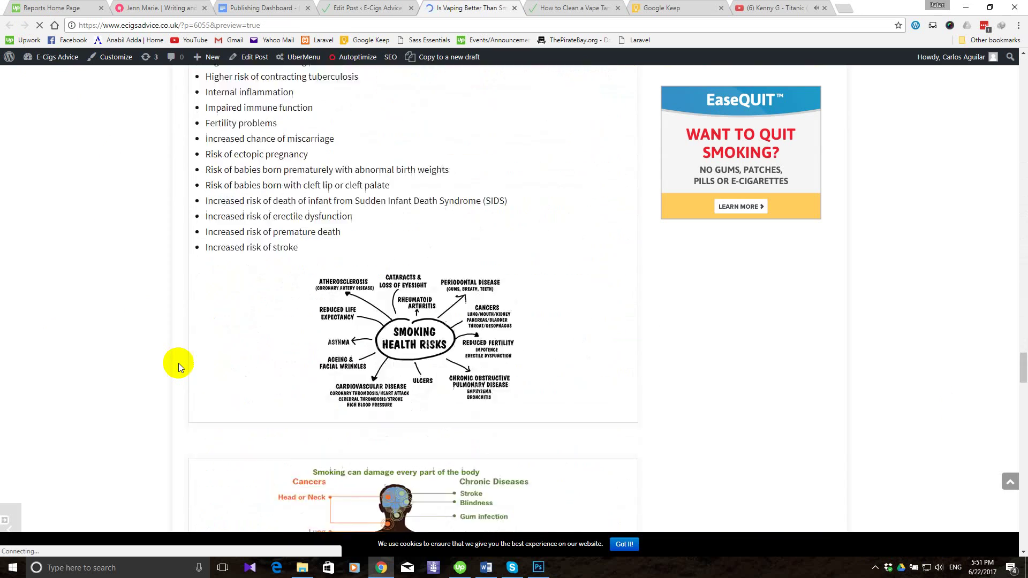
scroll(179, 363, "down", 3)
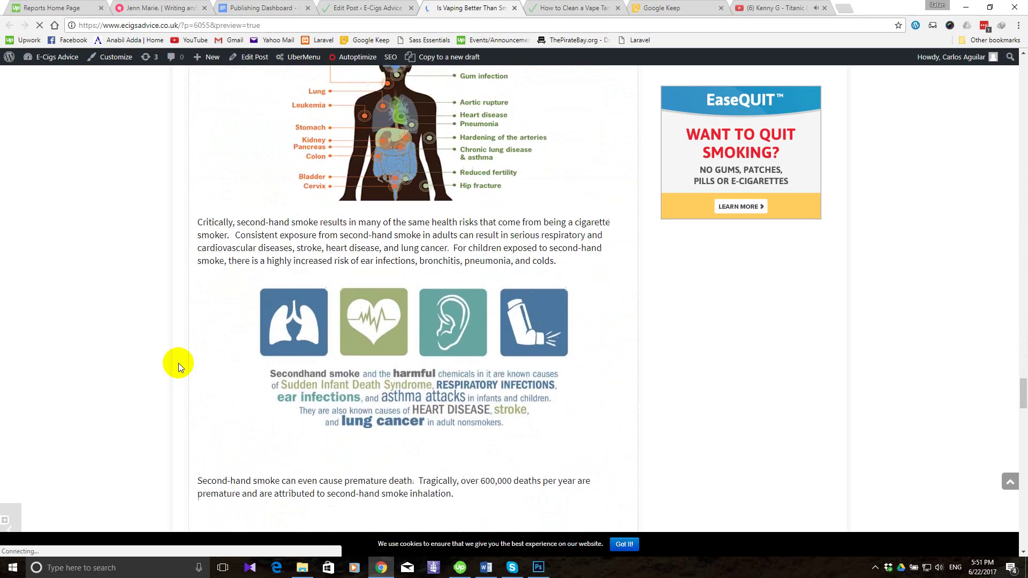
scroll(178, 363, "down", 20)
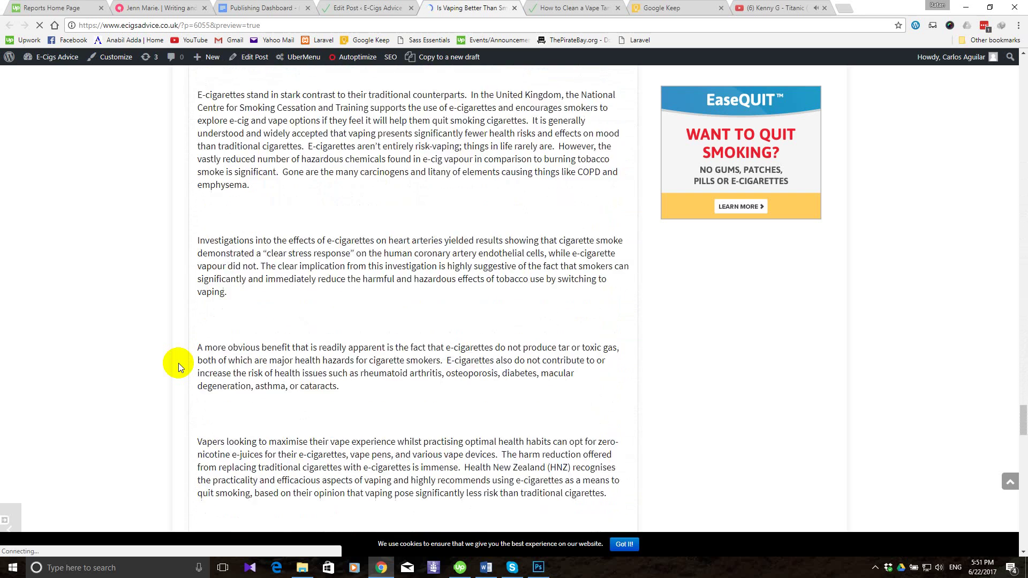
scroll(179, 363, "down", 8)
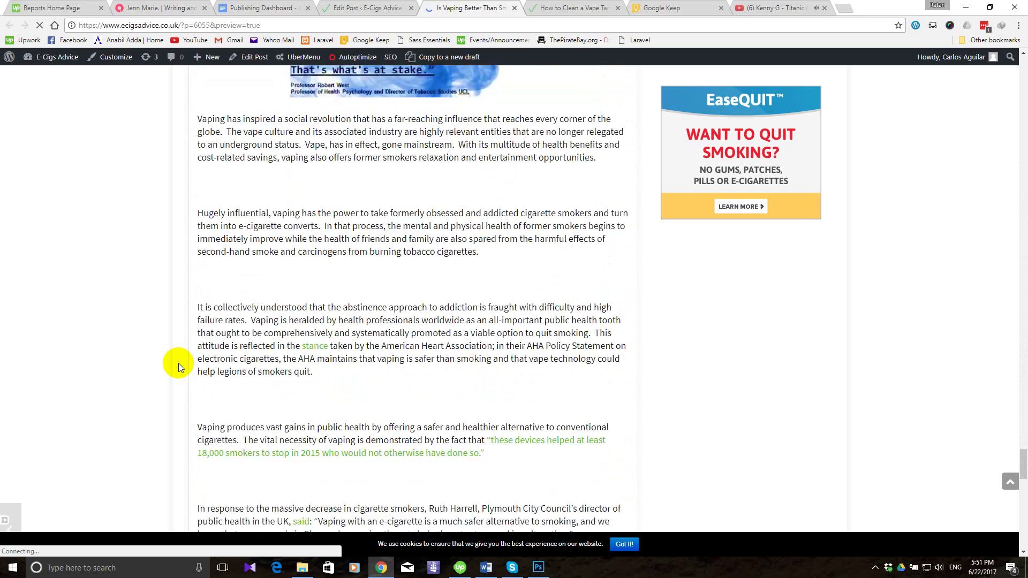
scroll(178, 363, "down", 9)
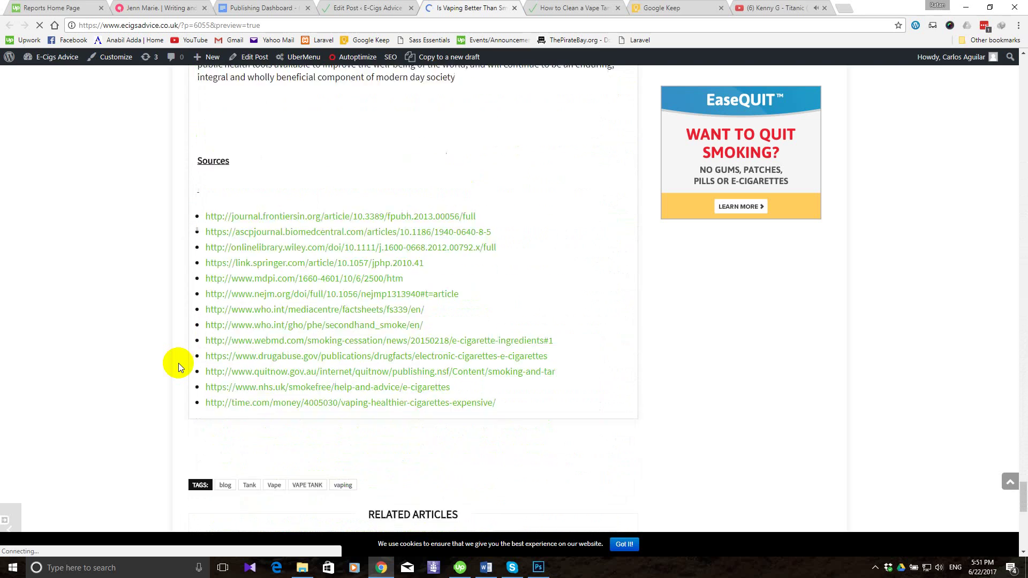
scroll(178, 363, "up", 7)
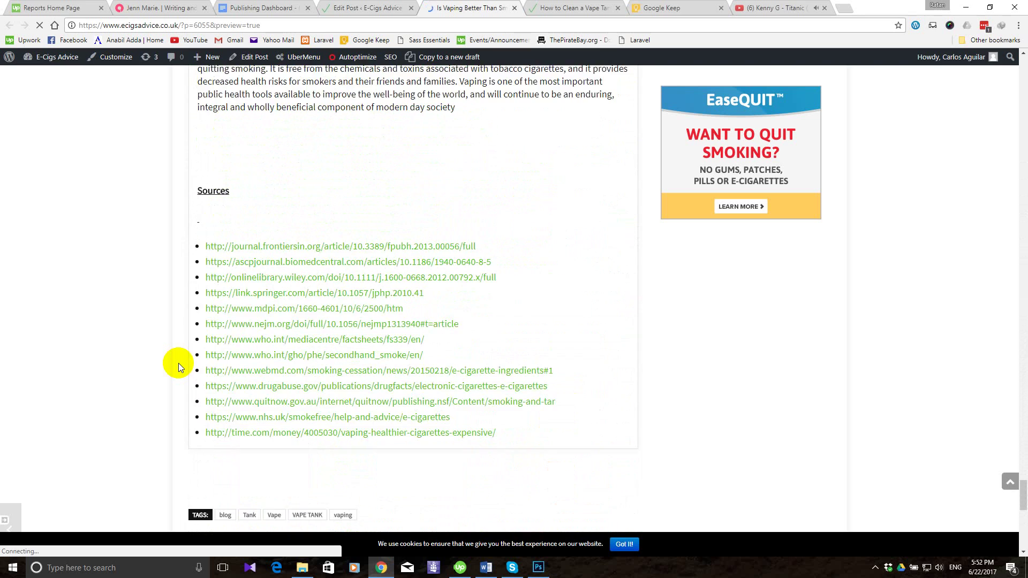
scroll(178, 364, "up", 15)
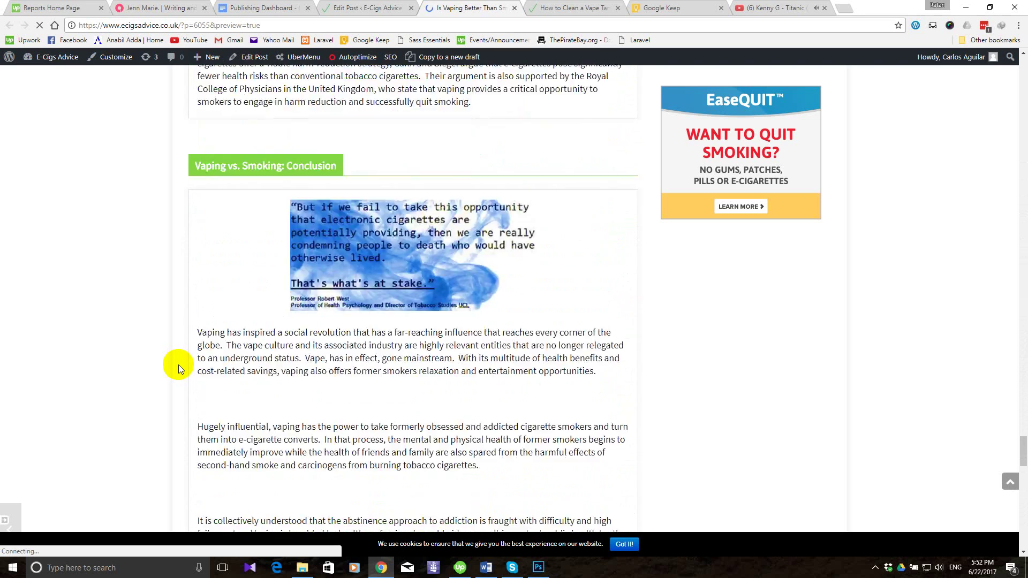
scroll(179, 366, "up", 20)
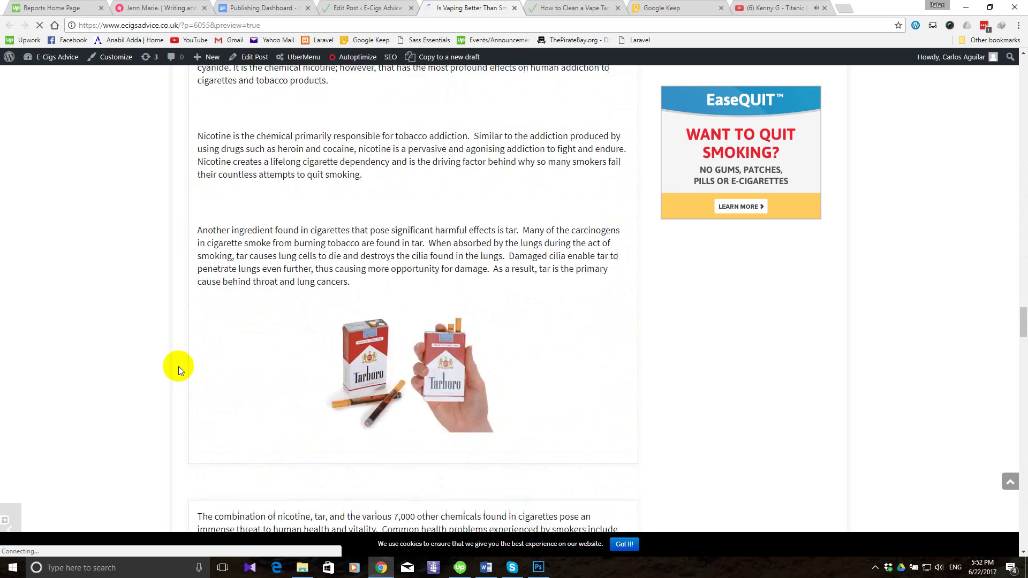
scroll(179, 365, "up", 20)
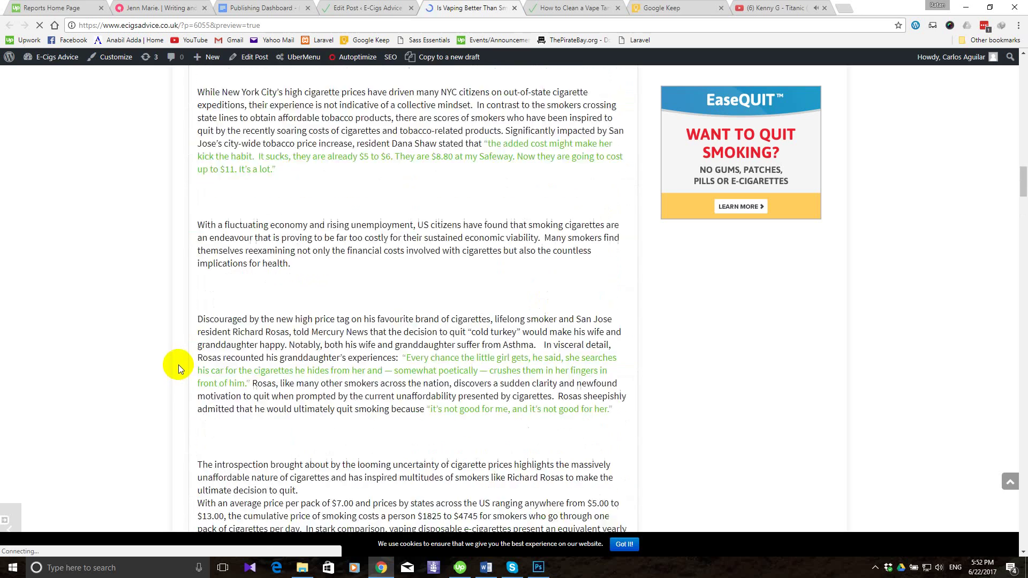
scroll(178, 364, "up", 10)
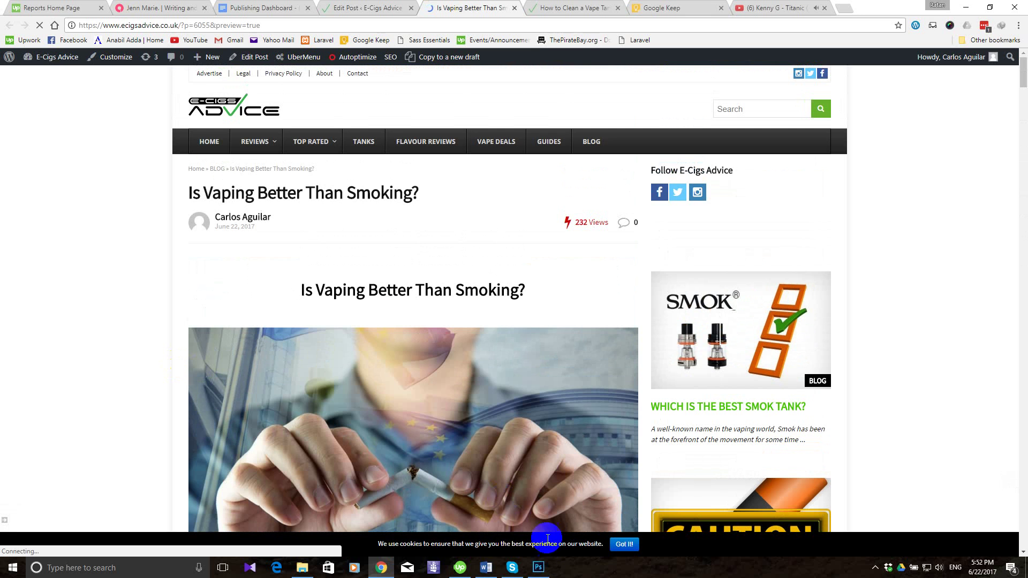
Switch to Word and look through the Is-Vaping-Better-Than-Smoking document from its first page to the Sources page.
left_click(486, 568)
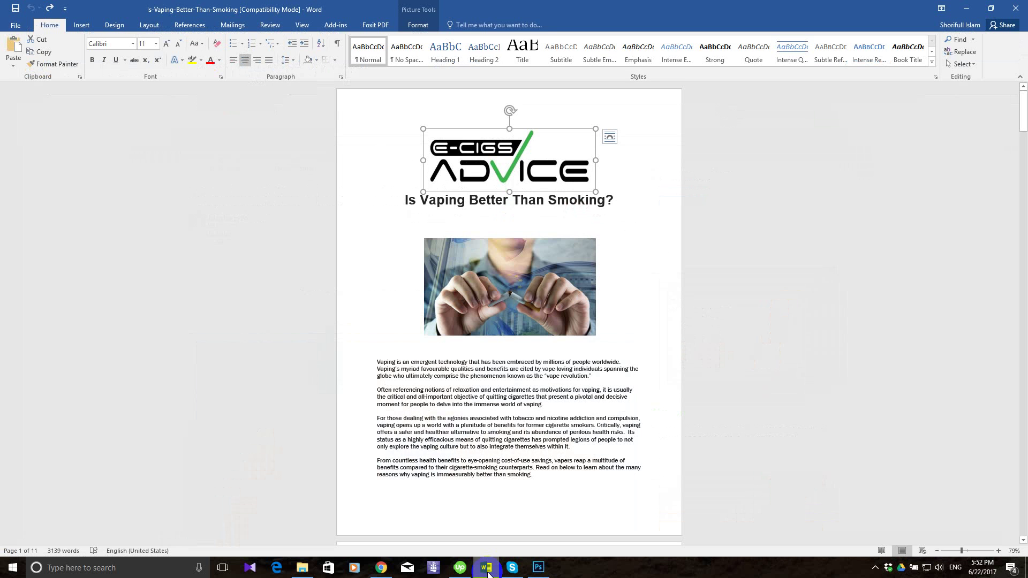
scroll(616, 401, "down", 5)
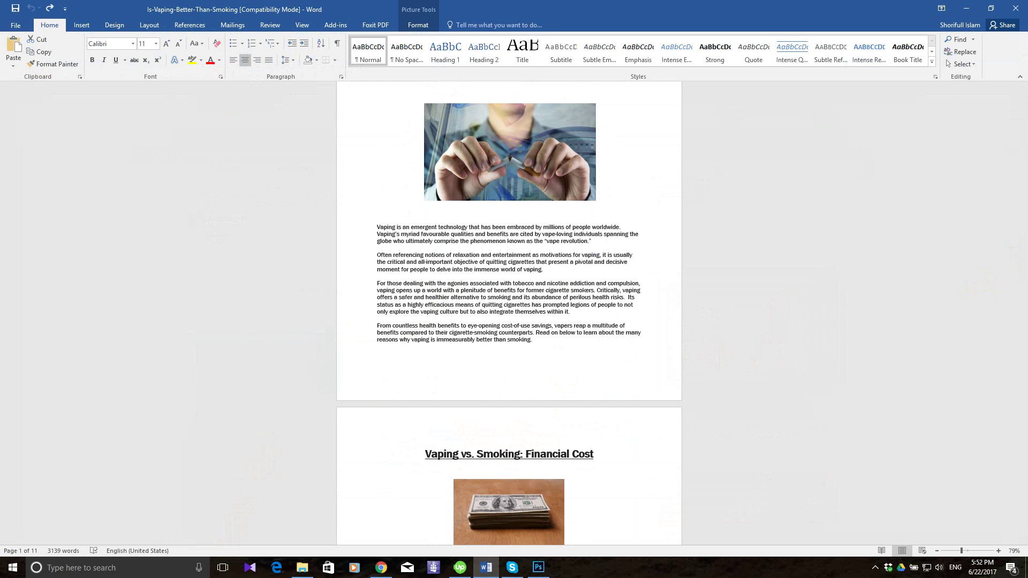
scroll(831, 201, "down", 4)
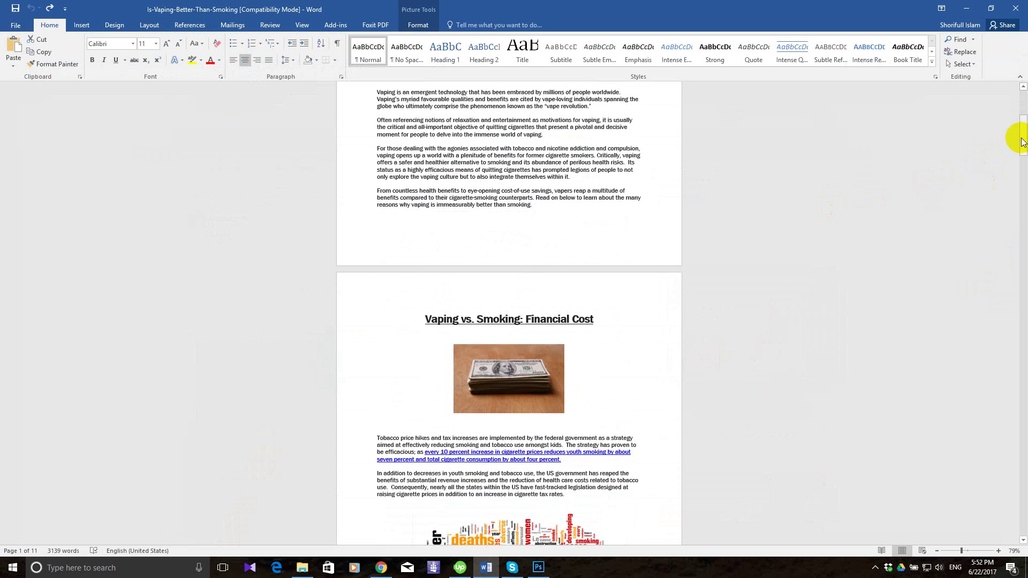
left_click(1022, 140)
left_click_drag(1022, 140, 1023, 519)
Return to Chrome, check the post's editor against its preview, and open the list of all posts.
left_click(381, 567)
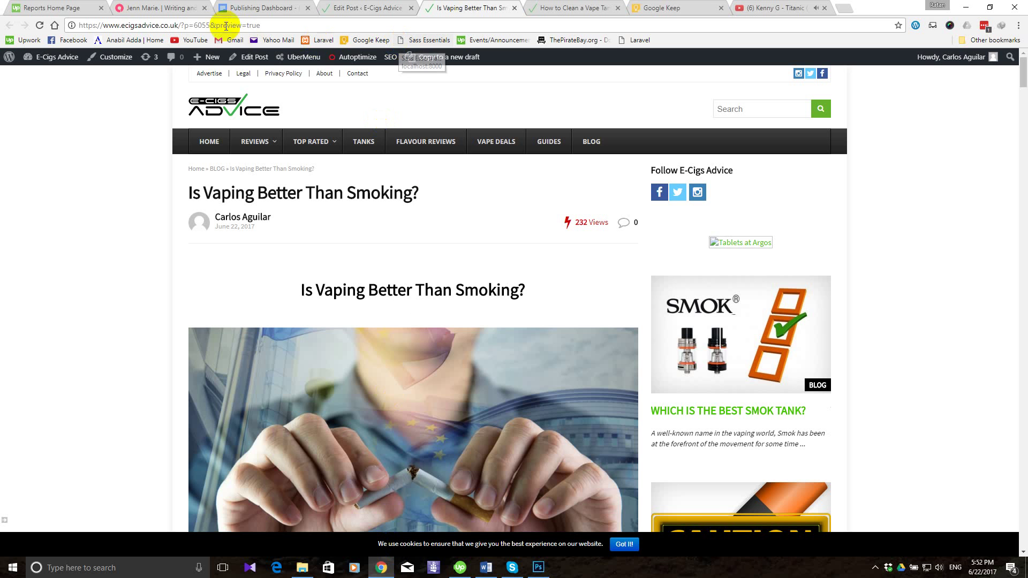
left_click(362, 7)
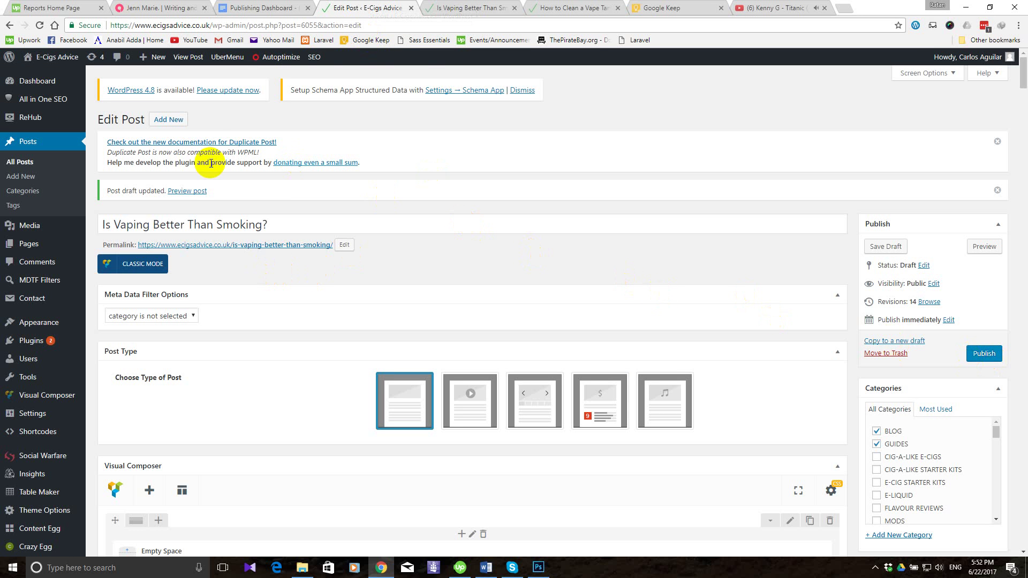
left_click(464, 6)
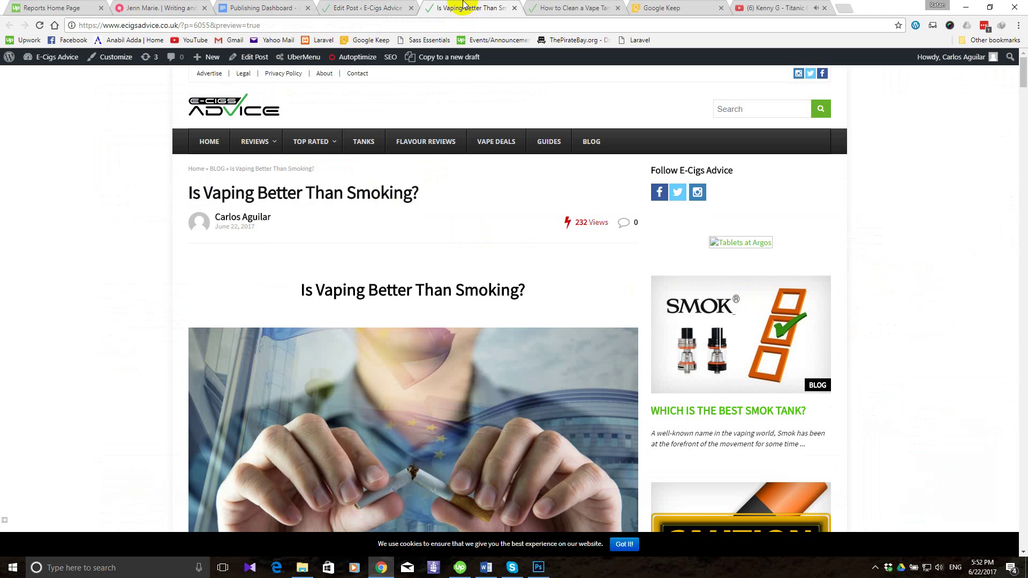
left_click(355, 8)
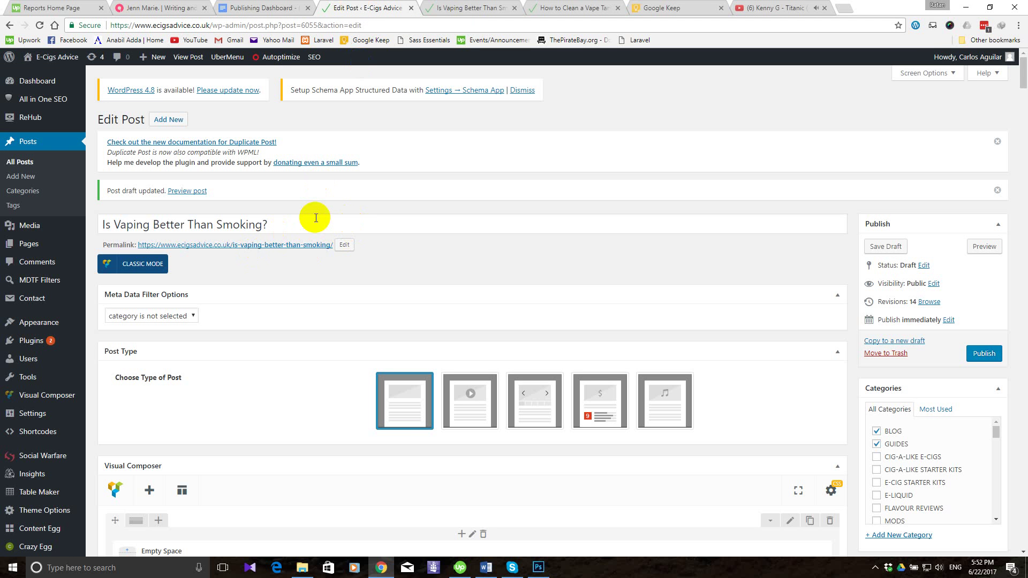
left_click(15, 163)
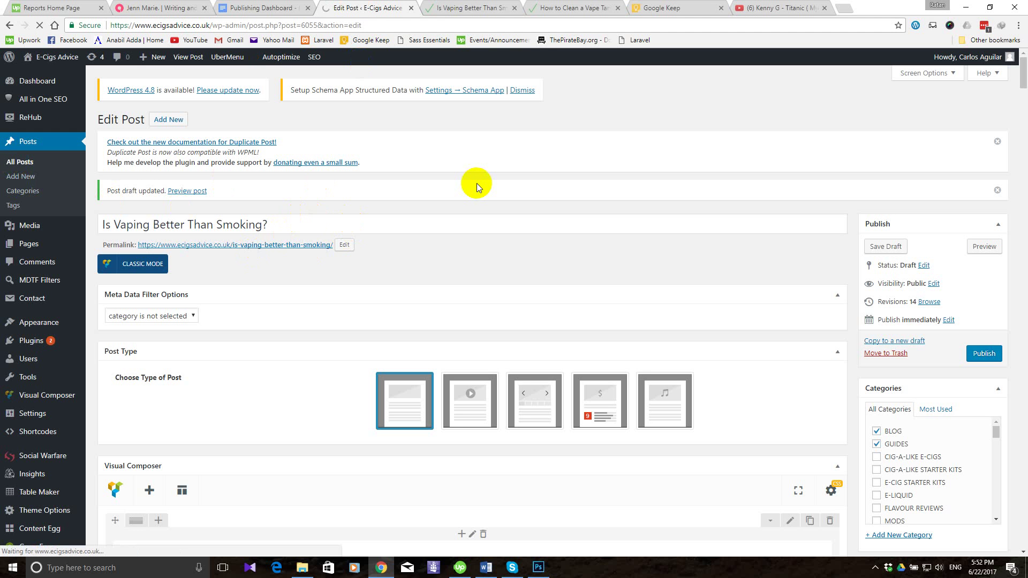
Check the Word document's Sources page and the Is-Vaping-Better-Than-Smoking_files image folder in File Explorer.
left_click(488, 567)
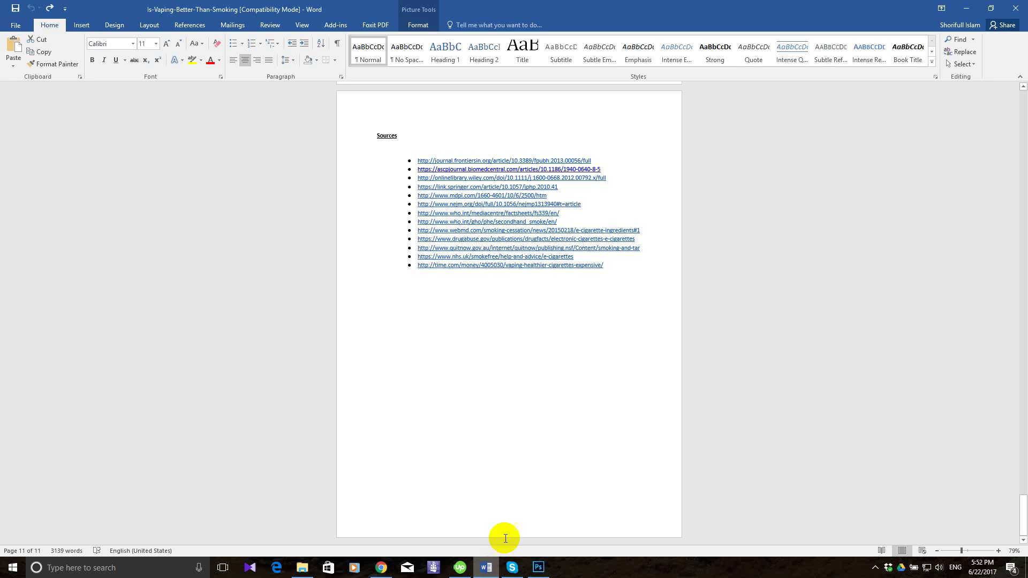
left_click(381, 568)
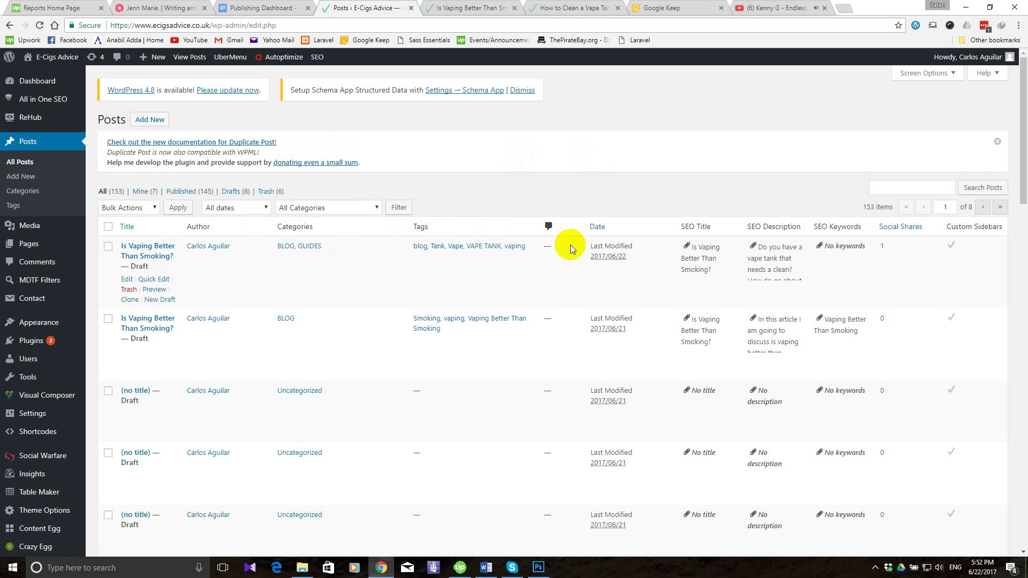
left_click(303, 568)
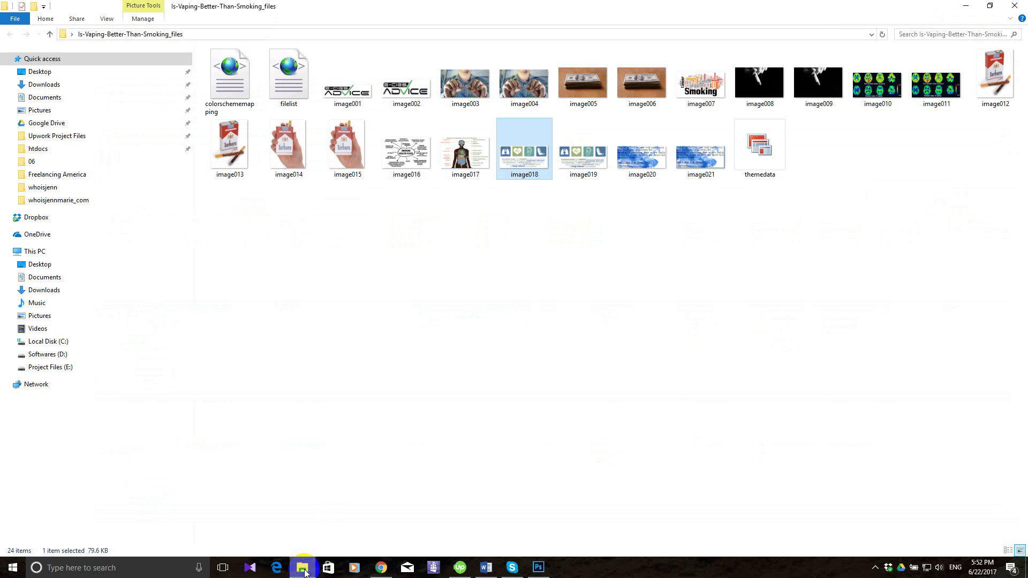
Switch back to Chrome, show its download history, and open 8-Different-Types-of-Vape-Mods-Ecigsadvice.docx.
left_click(381, 568)
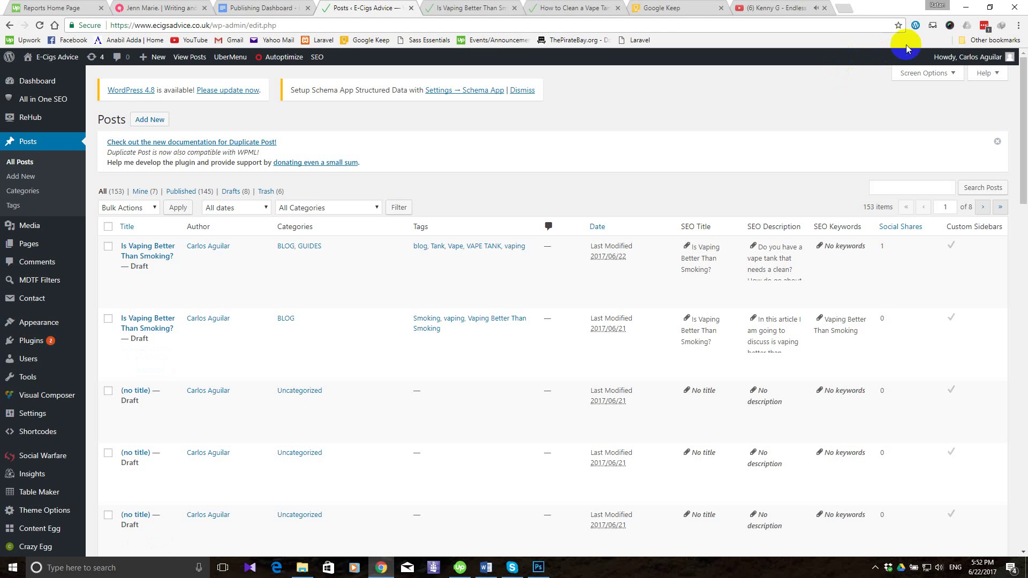
left_click(1019, 27)
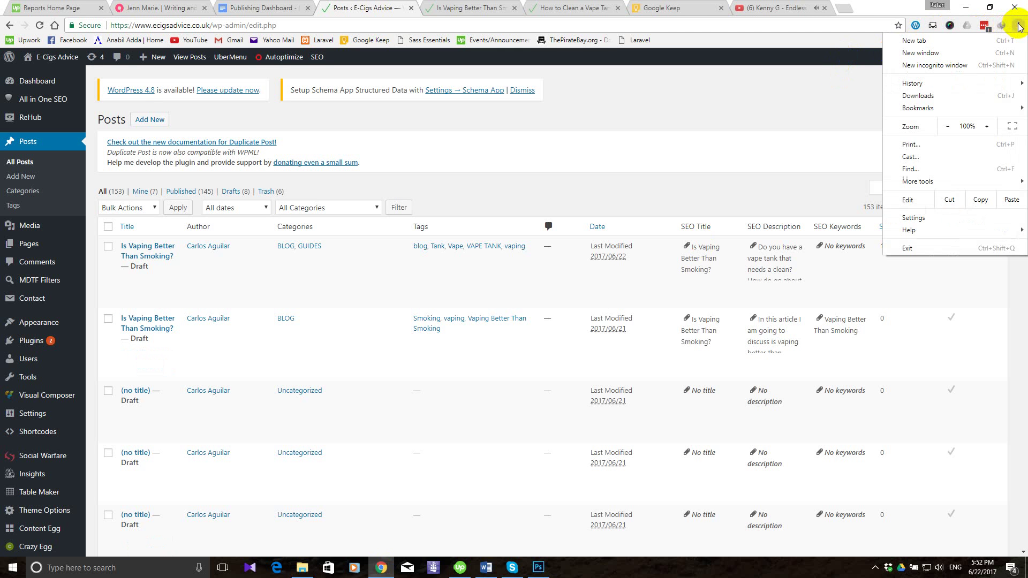
left_click(927, 95)
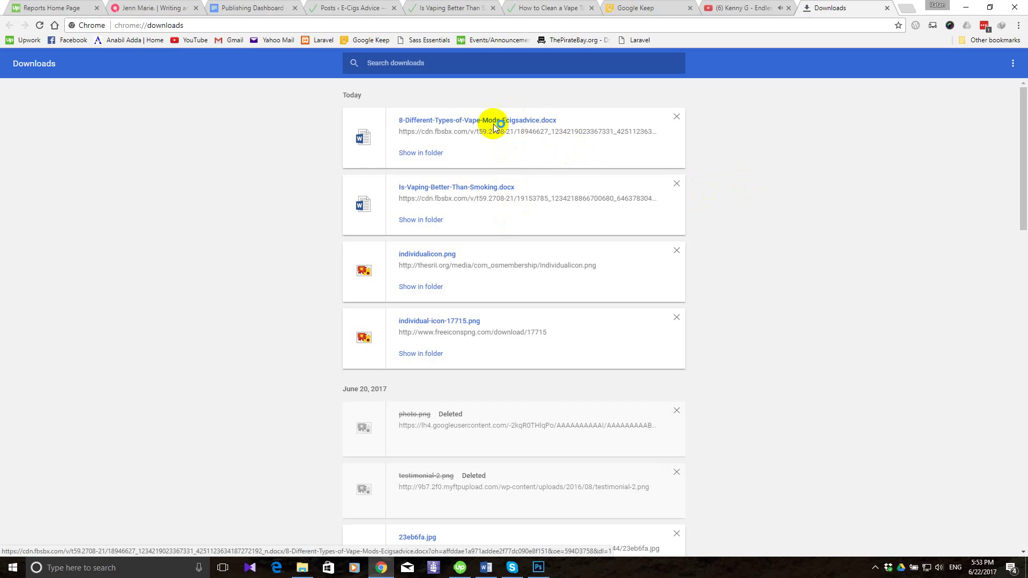
Review the "Is Vaping Better Than Smoking?" post preview, checking its sections, chemical and disease lists, and images.
left_click(458, 6)
scroll(334, 267, "down", 20)
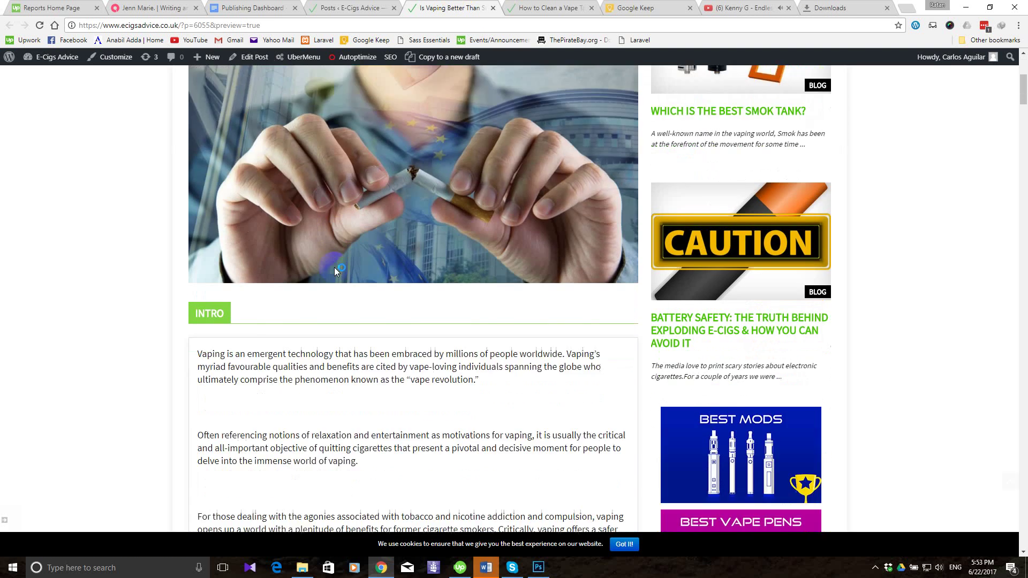
scroll(334, 267, "down", 20)
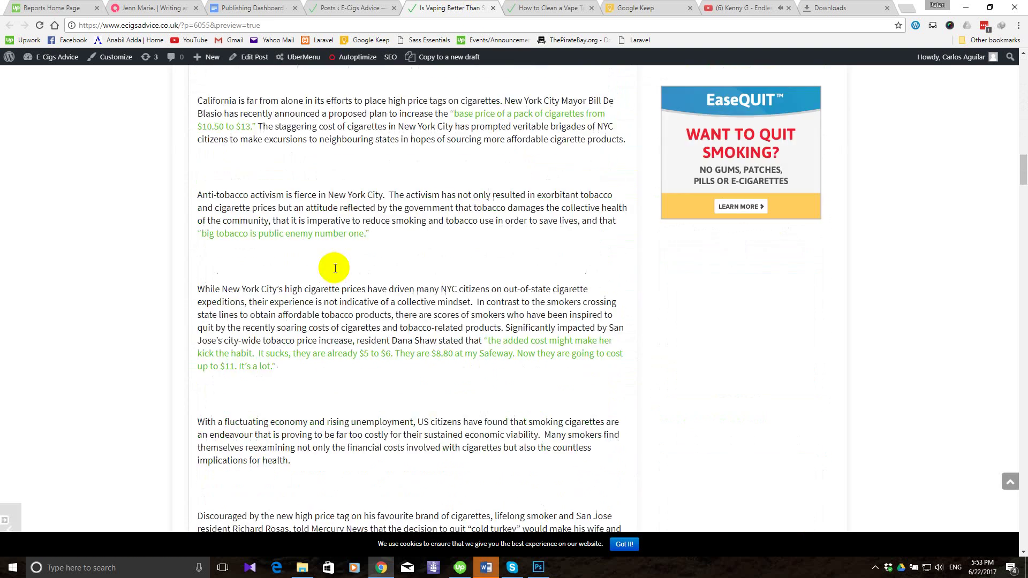
scroll(334, 267, "down", 20)
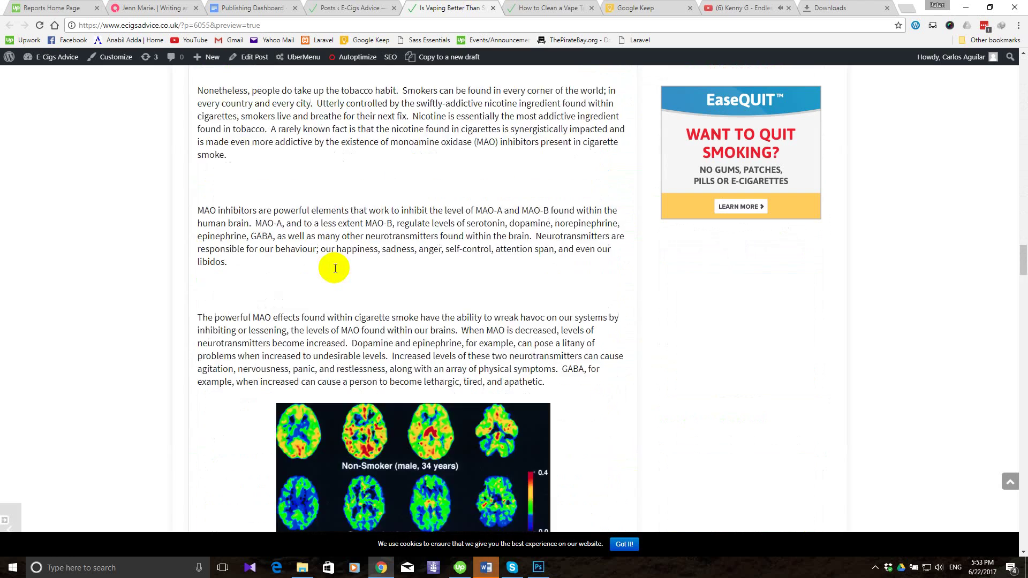
scroll(334, 272, "down", 20)
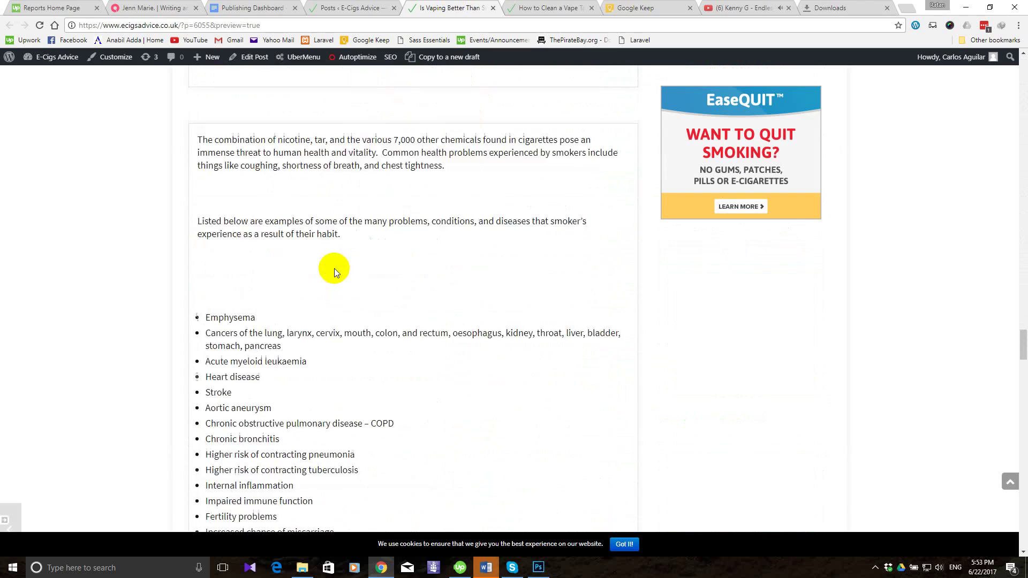
scroll(334, 269, "up", 15)
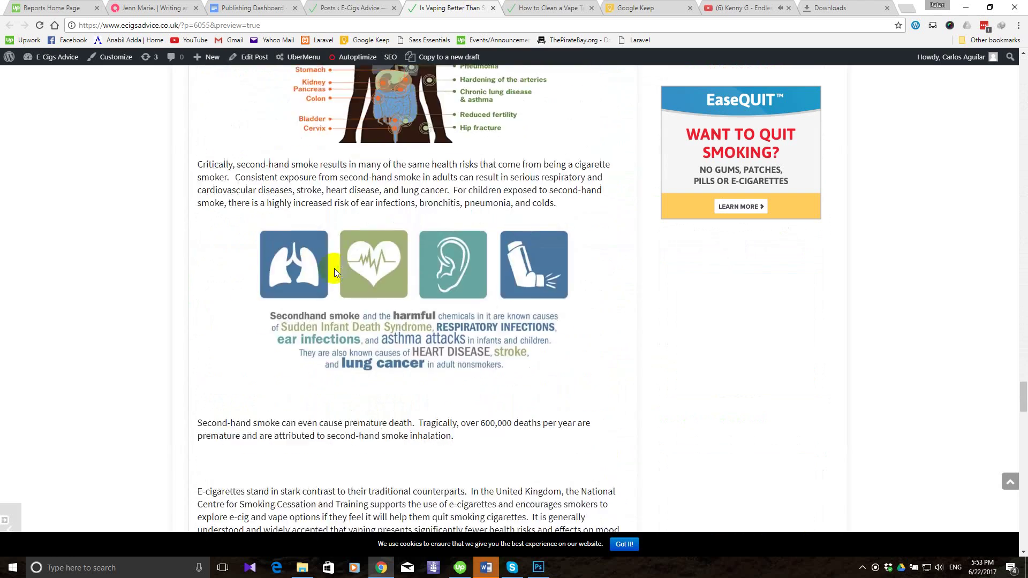
scroll(335, 268, "up", 3)
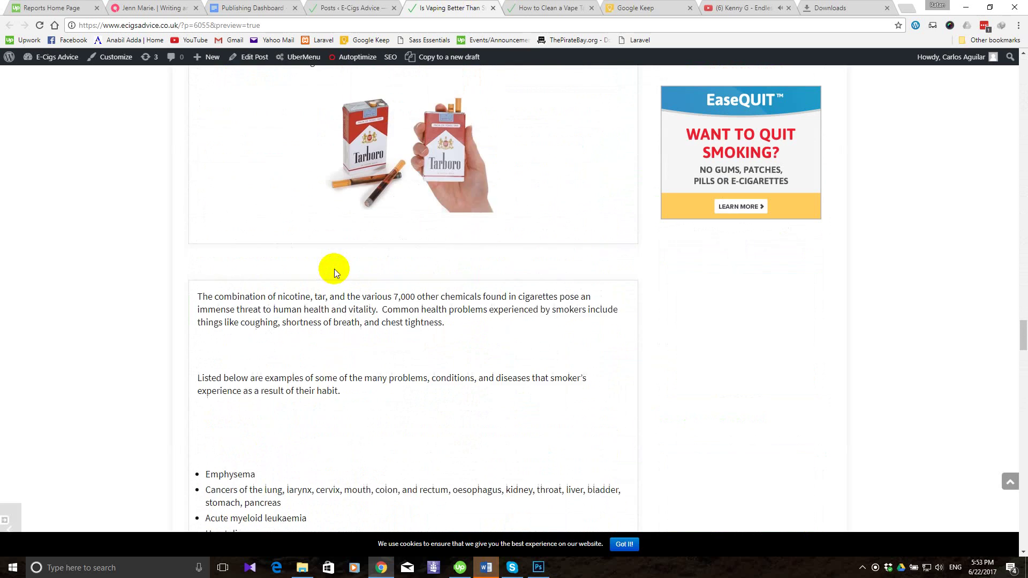
scroll(334, 269, "down", 3)
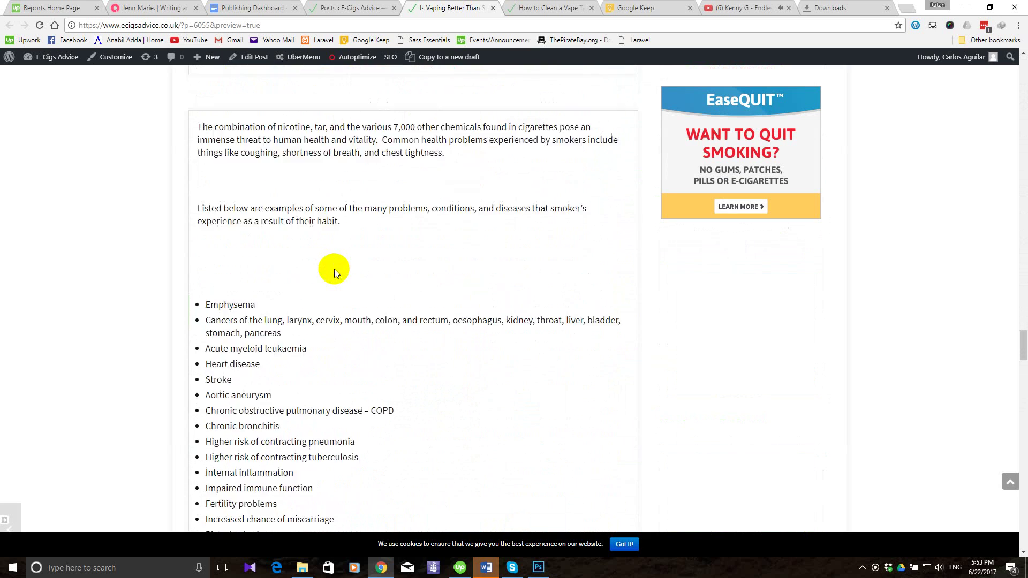
scroll(334, 269, "up", 12)
scroll(335, 270, "up", 15)
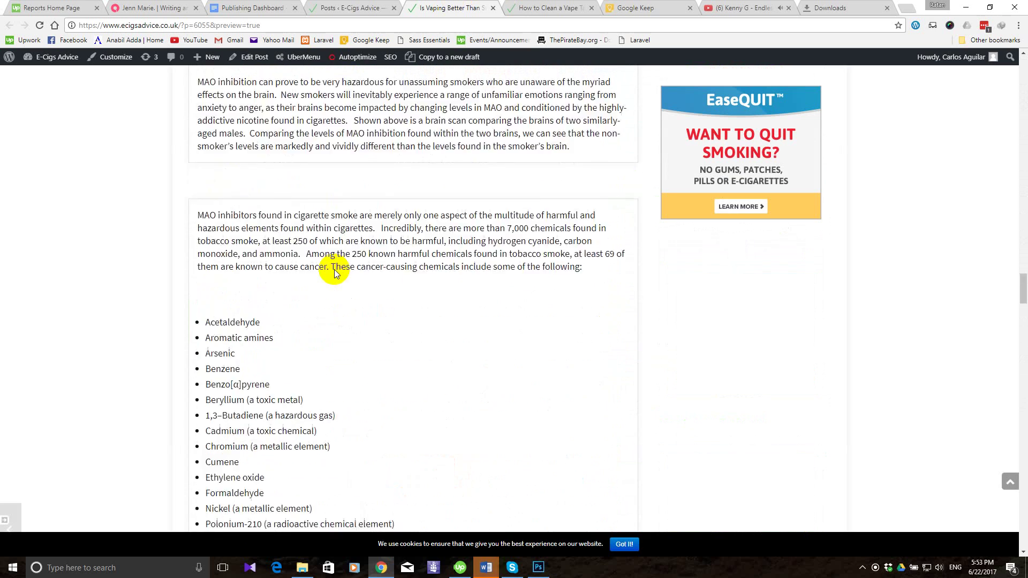
scroll(334, 272, "up", 15)
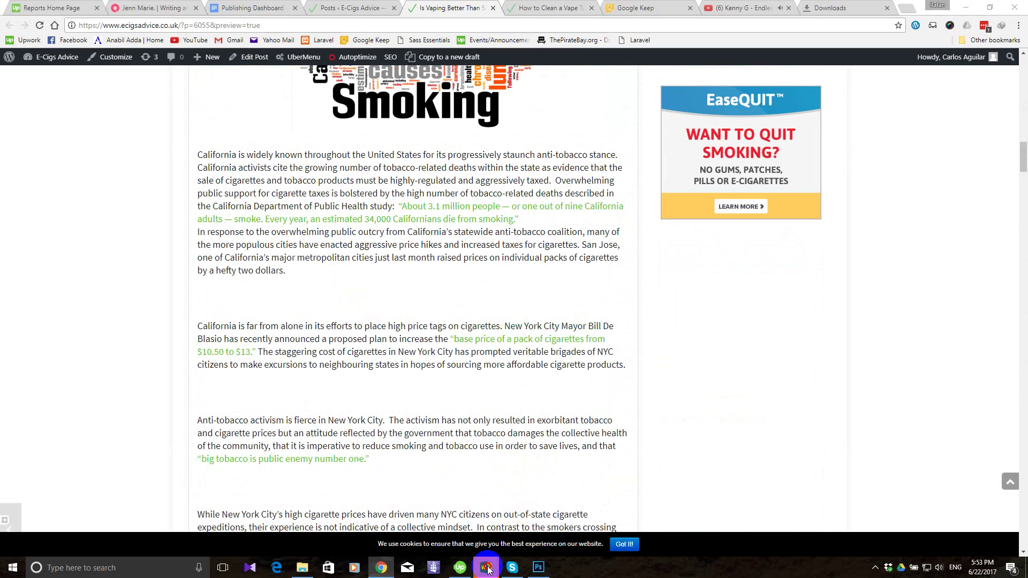
Switch to Word, skim the 8-Different-Types-of-Vape-Mods-Ecigsadvice document to its end, and enable editing.
mouse_move(486, 567)
left_click(536, 531)
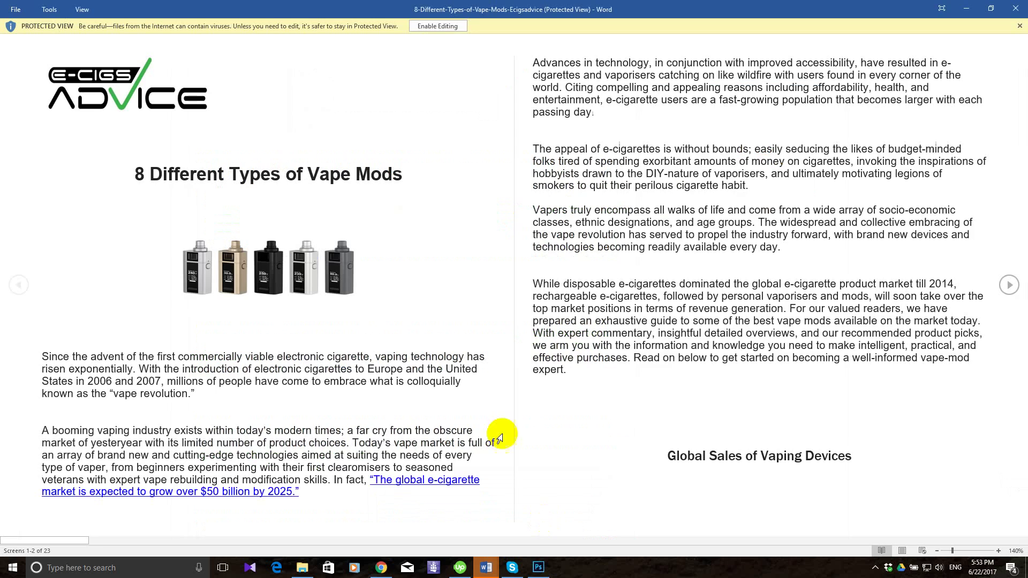
scroll(576, 353, "down", 15)
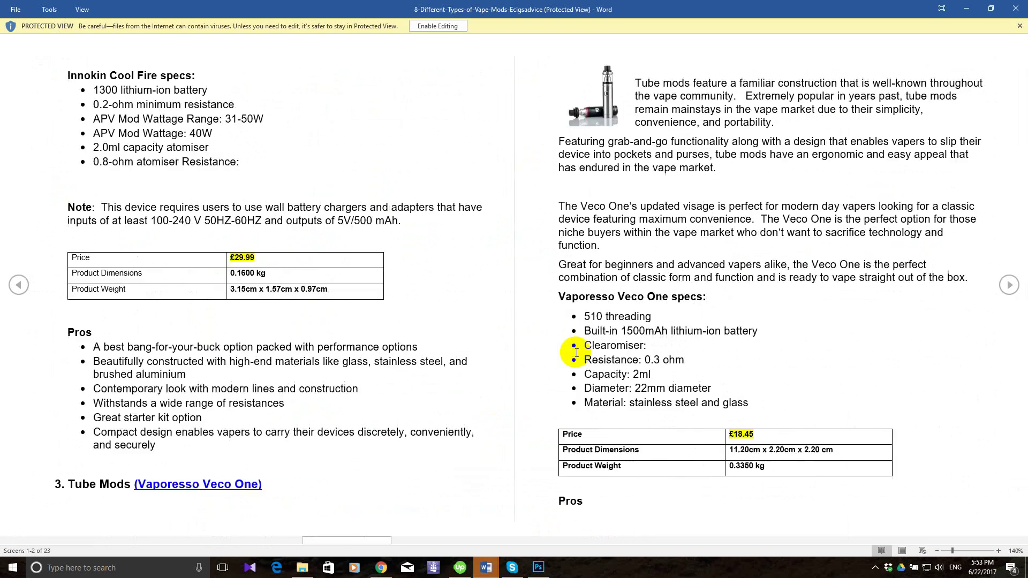
scroll(577, 352, "down", 20)
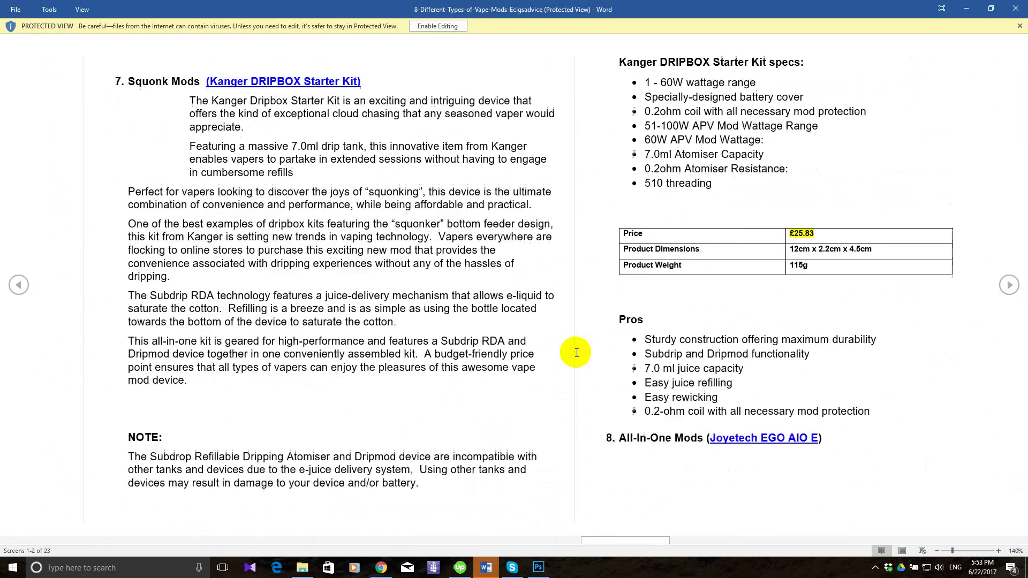
scroll(577, 353, "down", 20)
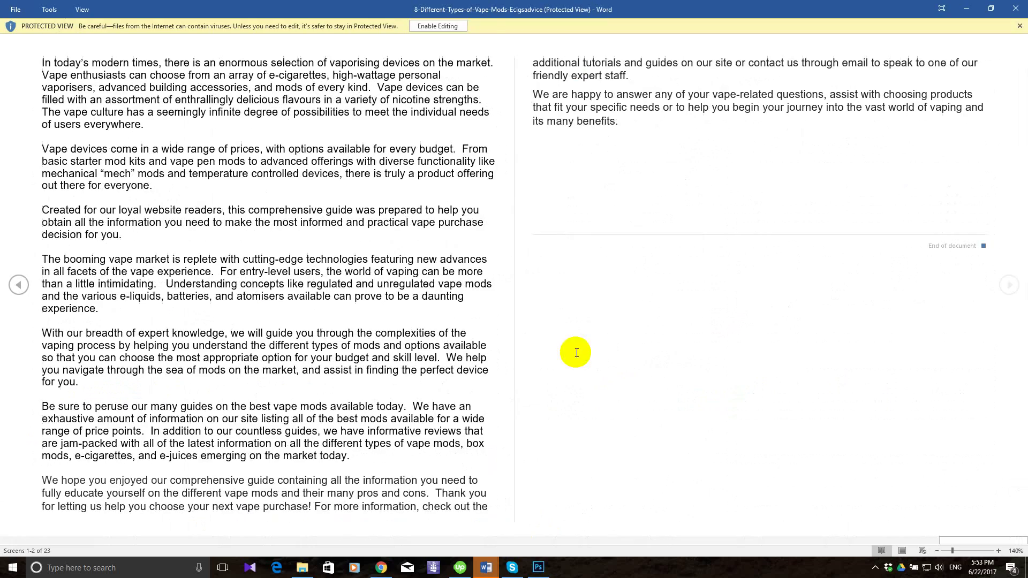
left_click(435, 26)
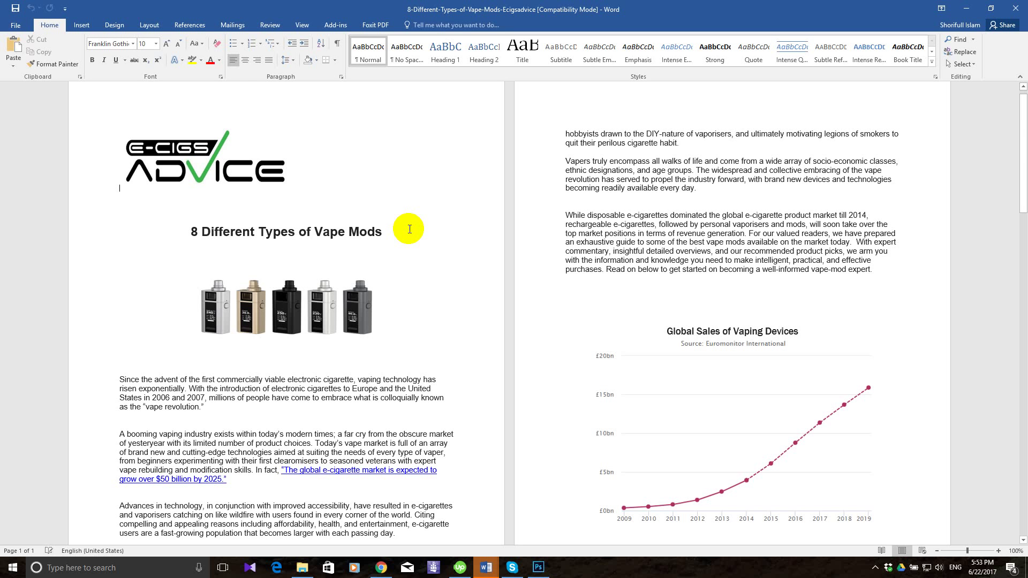
Look over the vape mods document's opening pages and change the view to one page at a time.
scroll(451, 292, "down", 18)
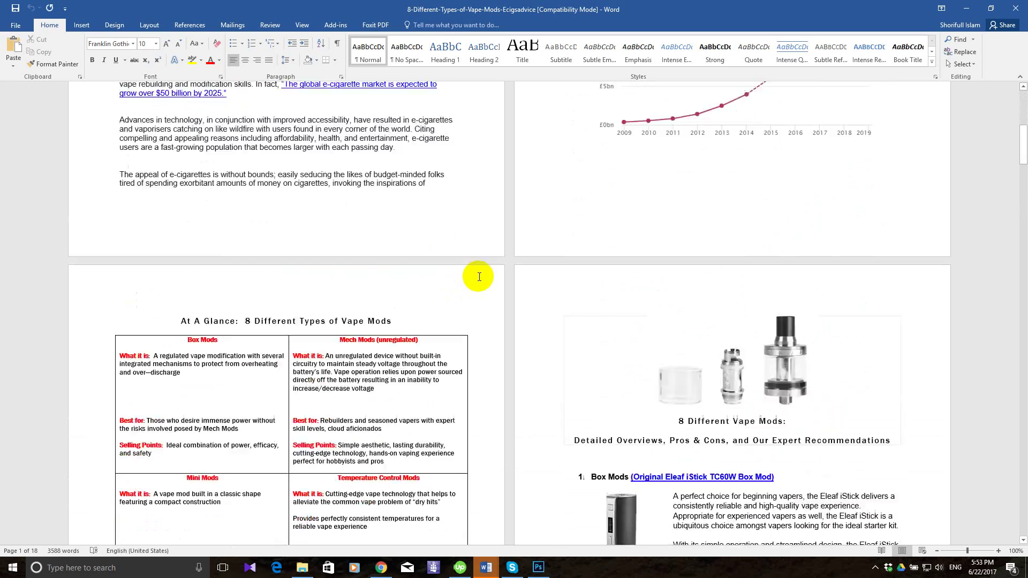
scroll(480, 277, "up", 15)
scroll(480, 277, "down", 14)
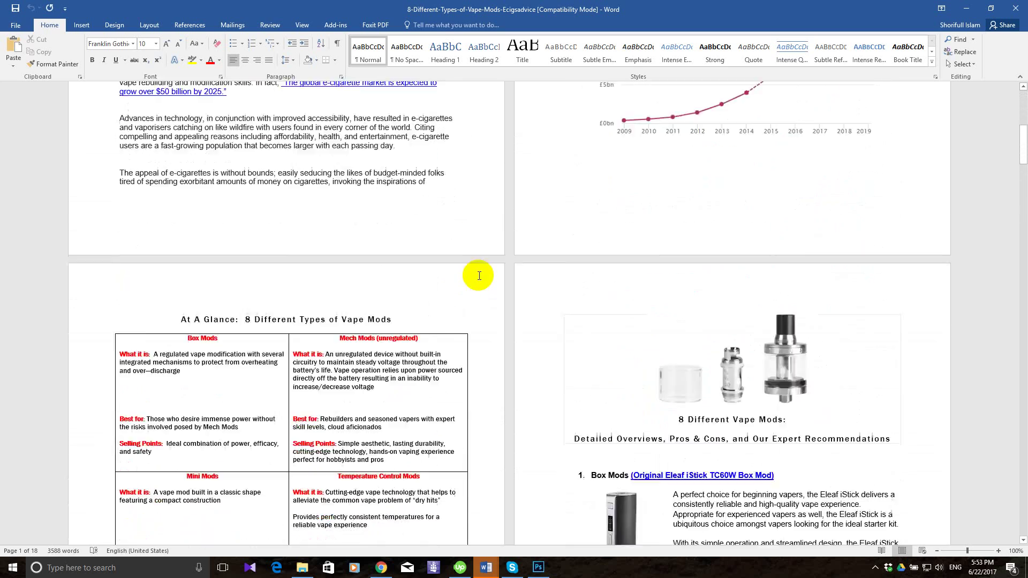
scroll(479, 277, "down", 7)
scroll(479, 277, "up", 4)
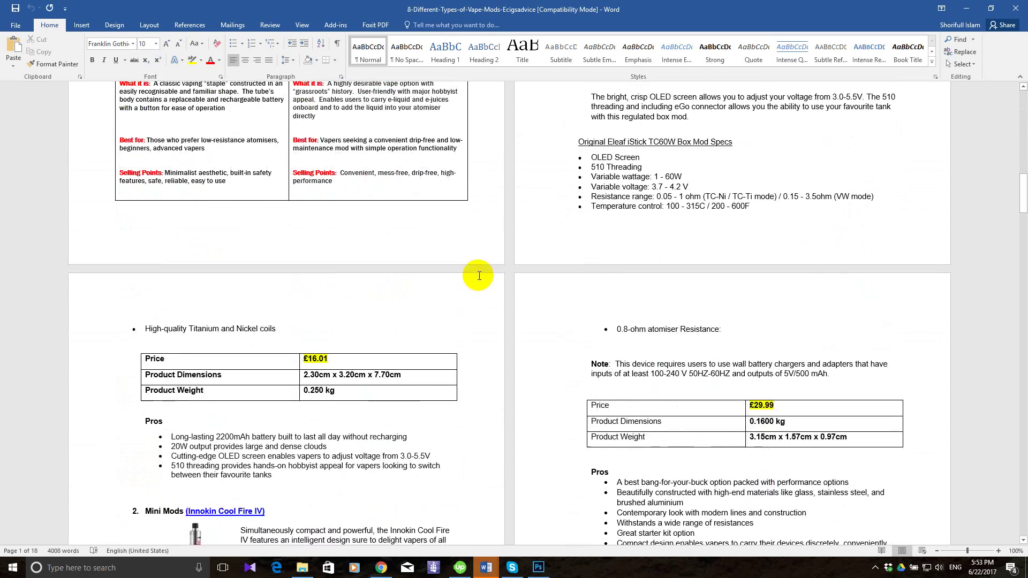
scroll(479, 276, "up", 15)
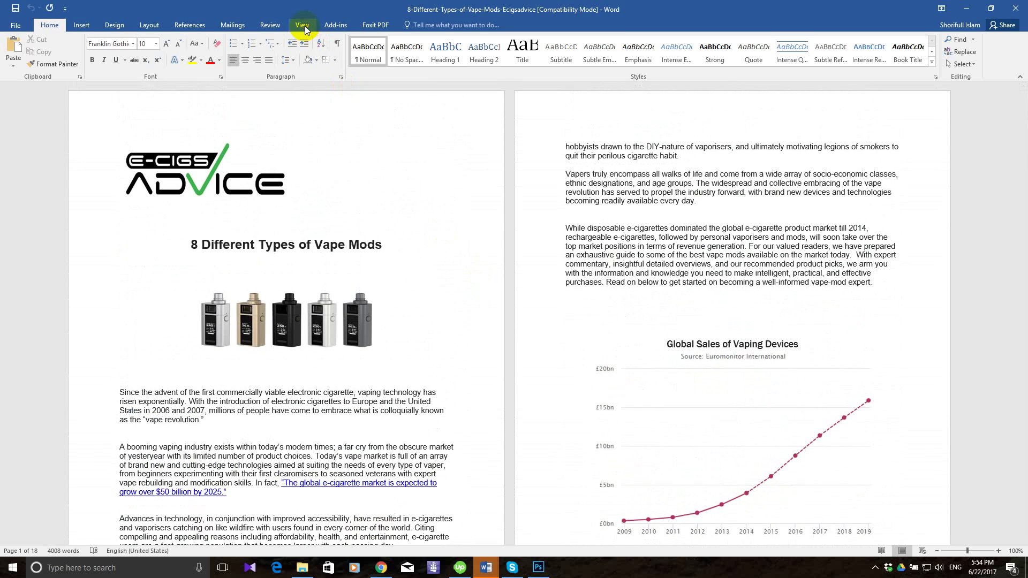
left_click(303, 26)
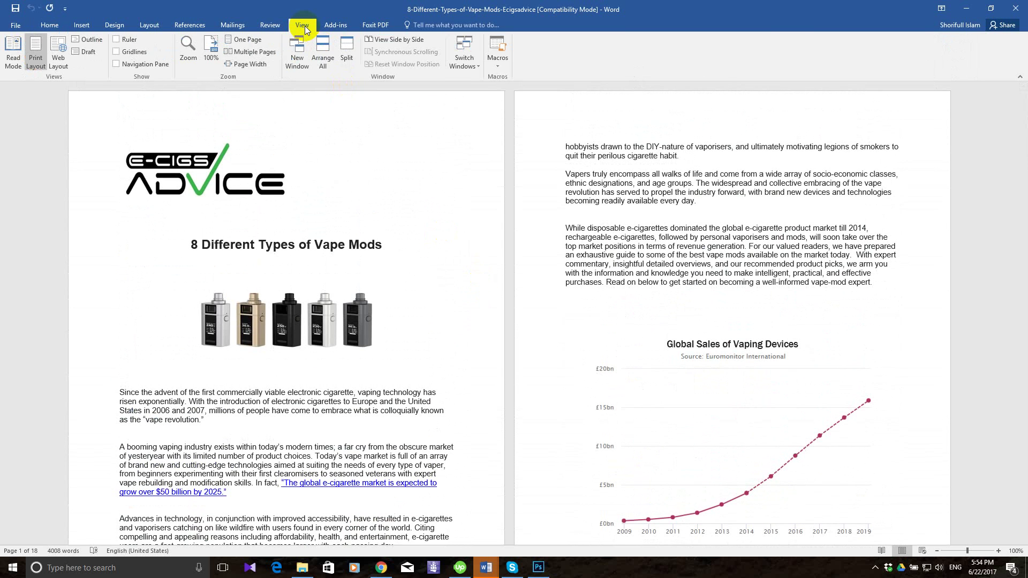
left_click(254, 41)
left_click(255, 42)
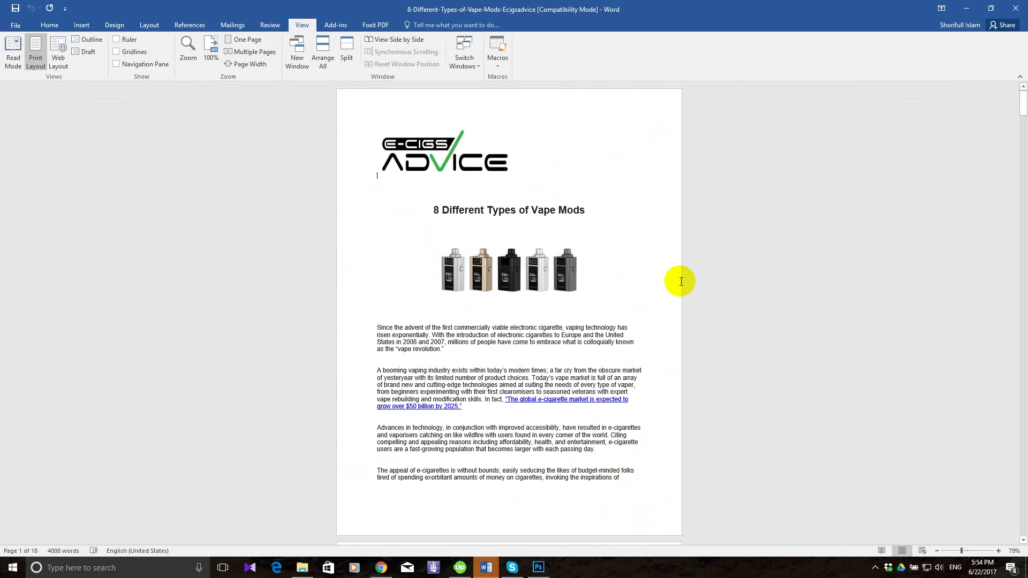
Examine the vape mods document's introduction, sales chart, At A Glance comparison table, and the Box Mods and Mini Mods sections.
scroll(681, 281, "down", 10)
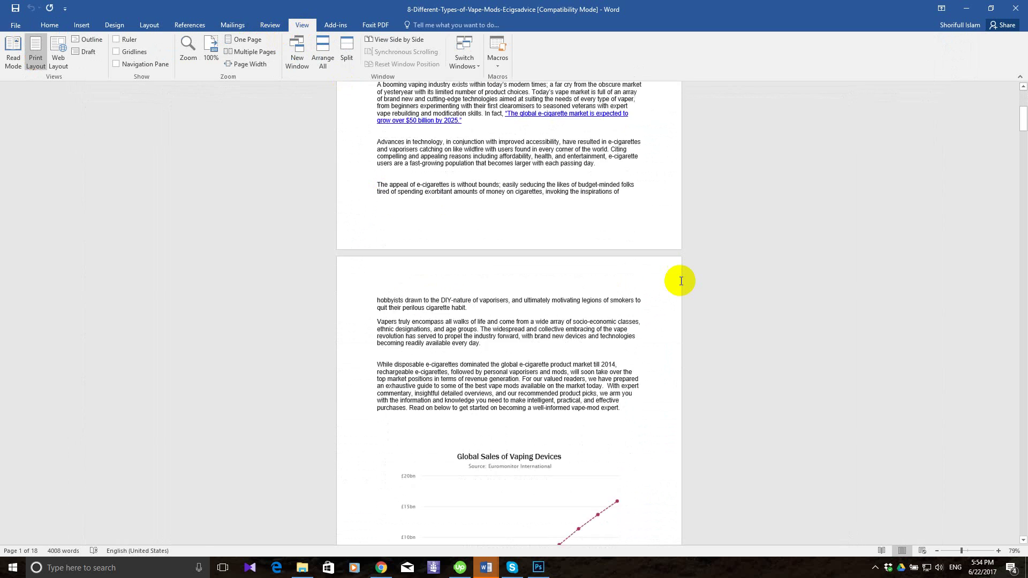
scroll(681, 282, "down", 12)
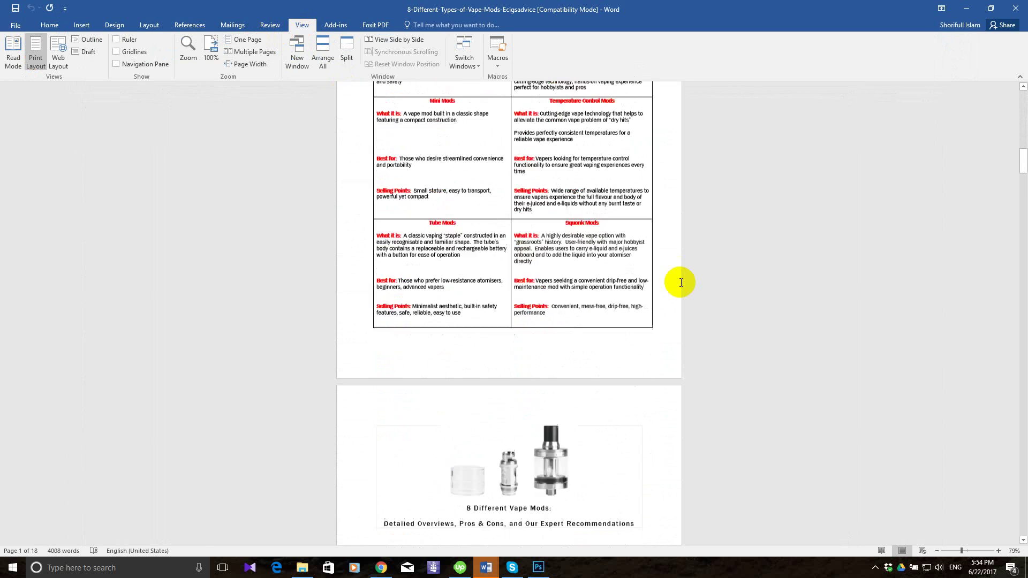
scroll(680, 281, "down", 4)
scroll(680, 281, "up", 2)
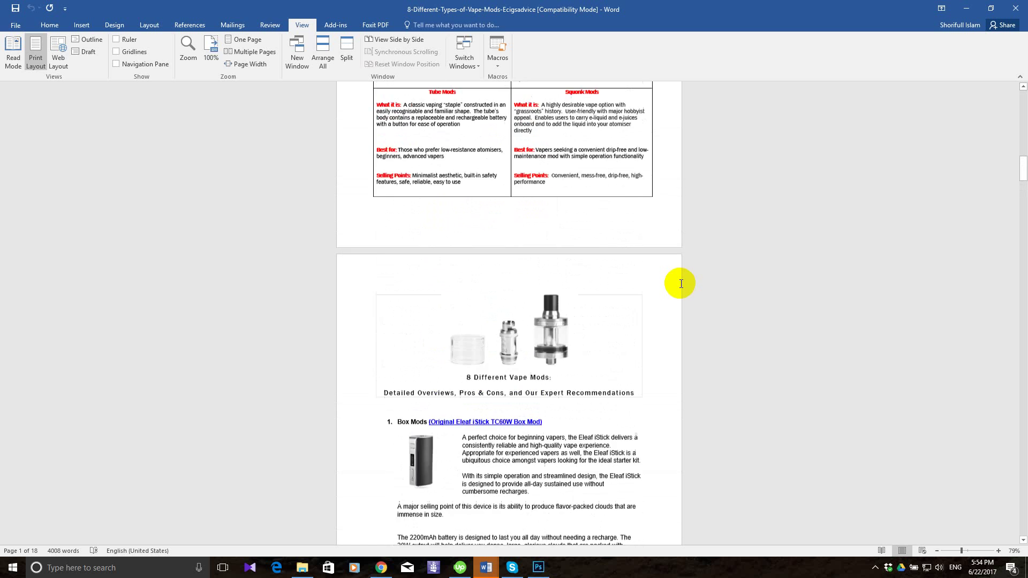
scroll(681, 284, "up", 6)
left_click(544, 245)
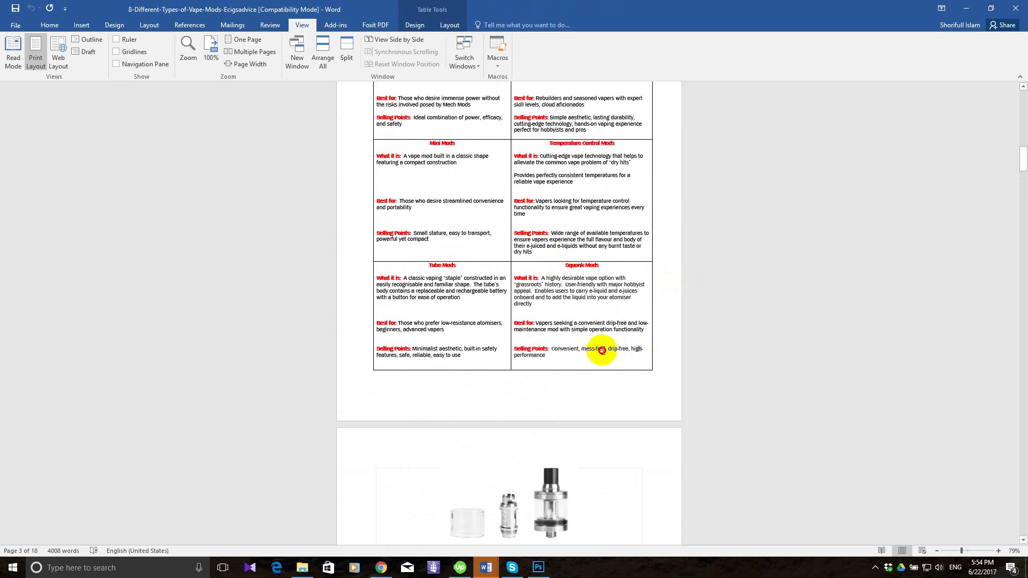
left_click(705, 371)
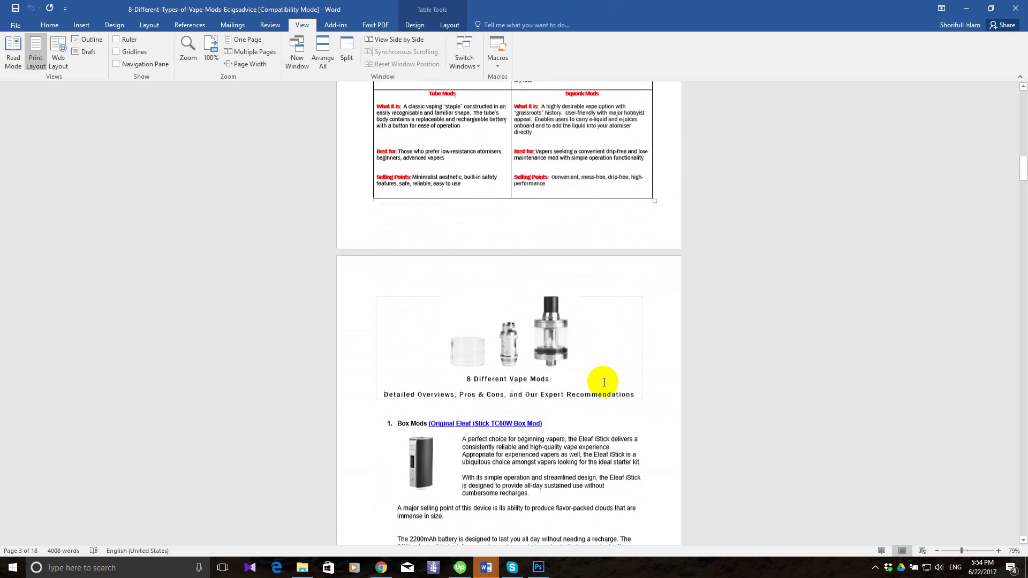
scroll(604, 382, "down", 14)
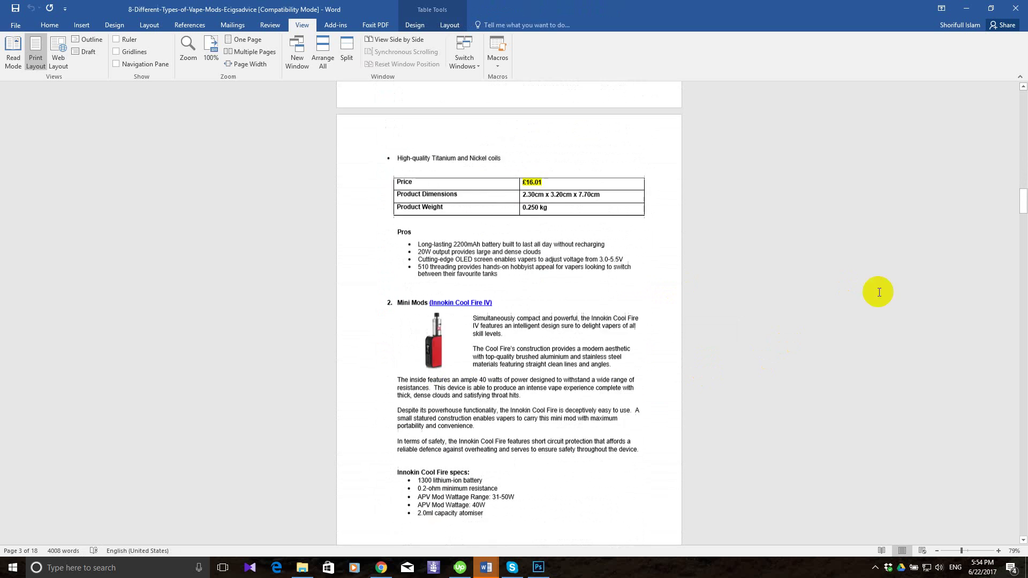
Look through the remaining mod sections from Tube Mods to the closing page, and return to the introduction.
left_click_drag(1023, 207, 1024, 223)
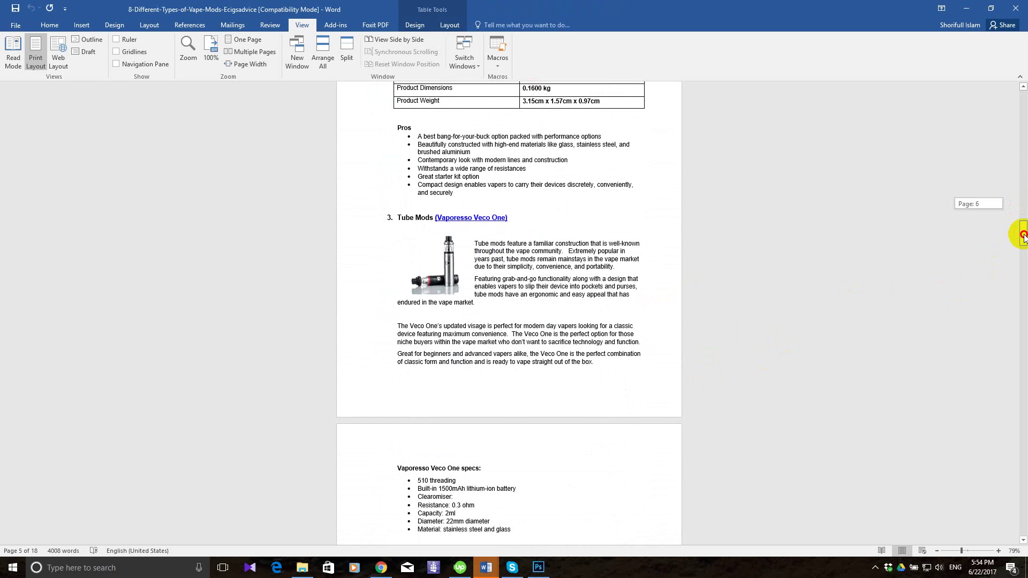
left_click_drag(1024, 247, 1023, 301)
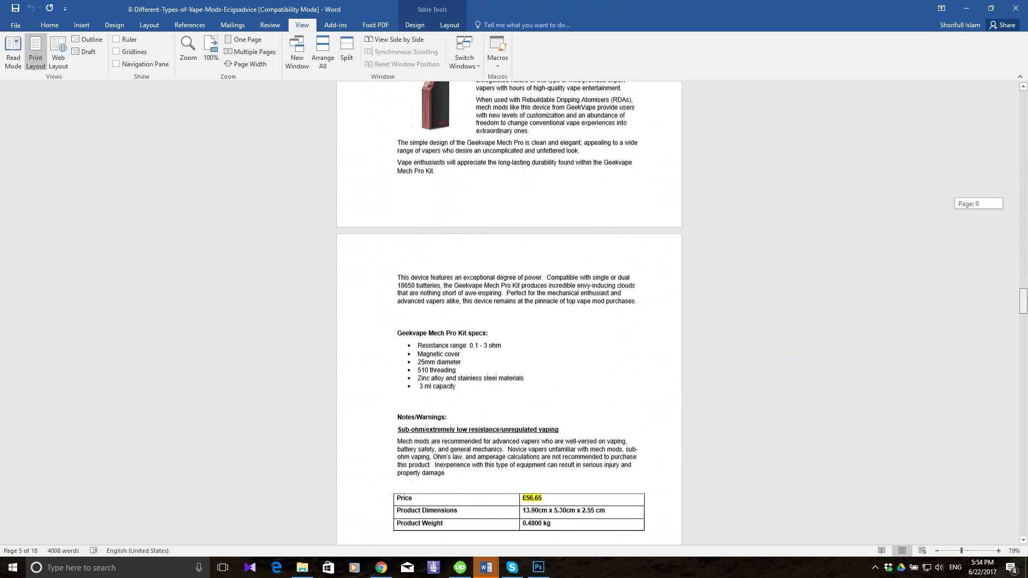
left_click_drag(1023, 355, 1024, 402)
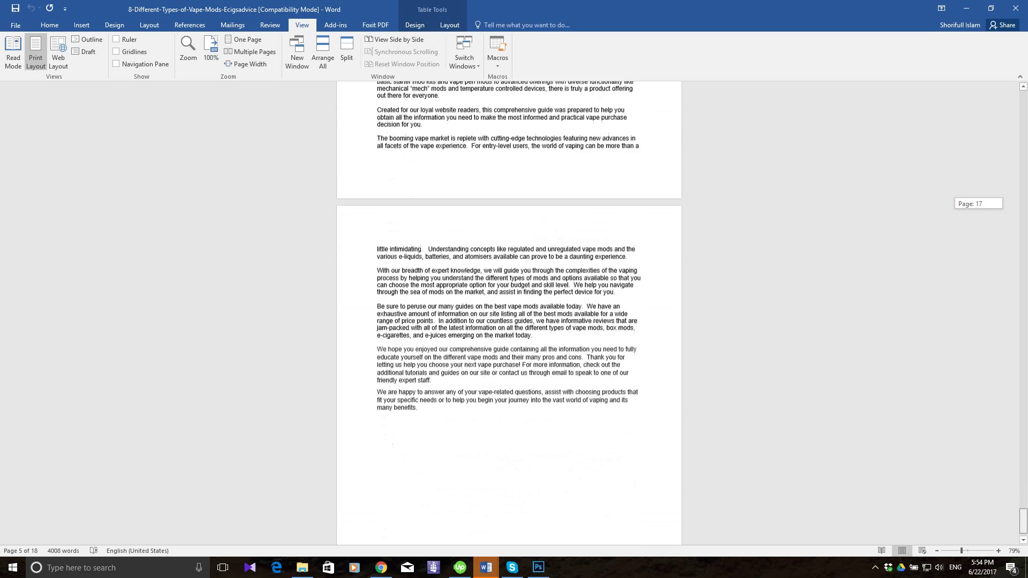
left_click_drag(1024, 521, 1024, 404)
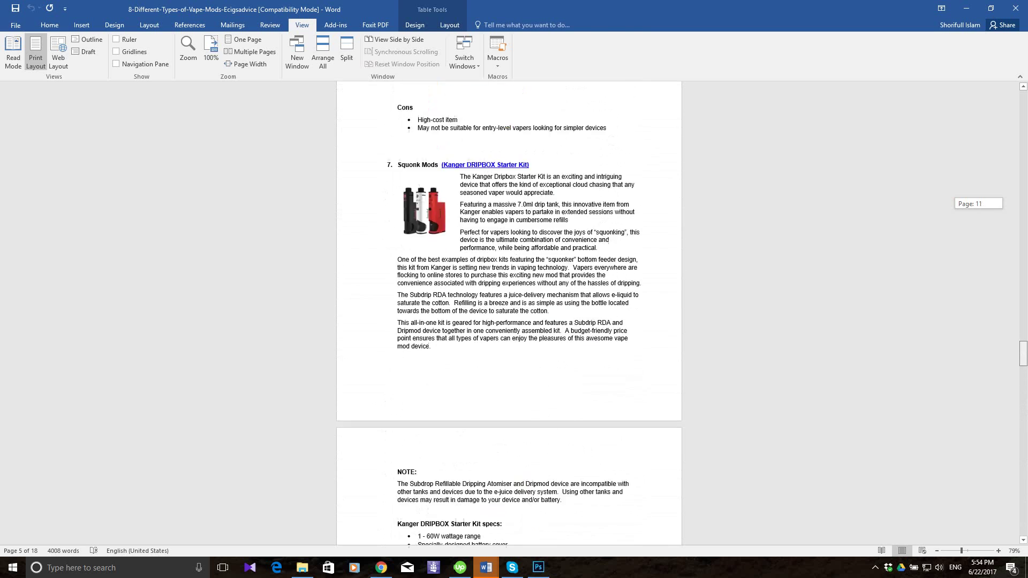
left_click_drag(1023, 354, 1023, 323)
left_click_drag(1024, 241, 1024, 143)
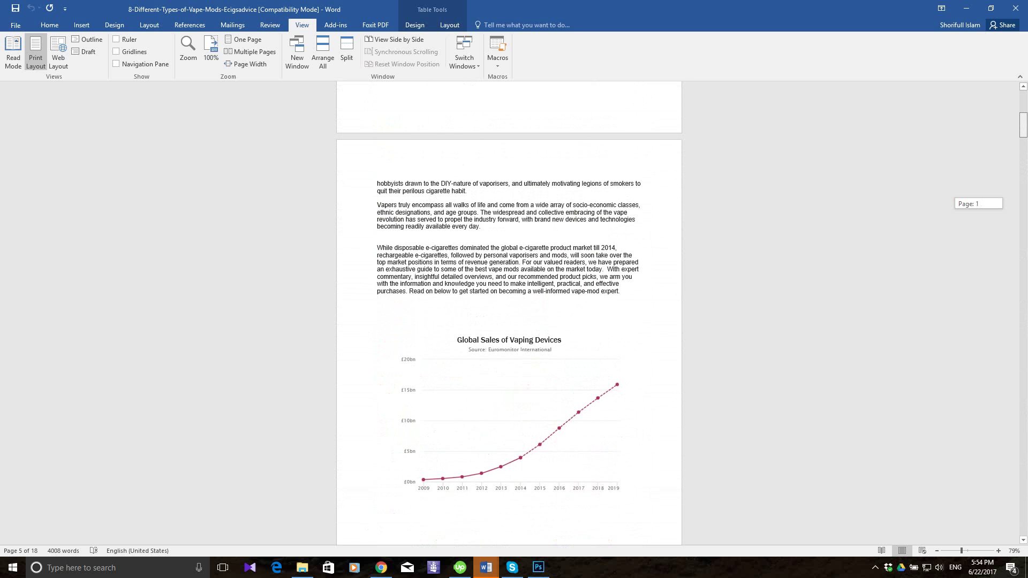
scroll(636, 327, "up", 8)
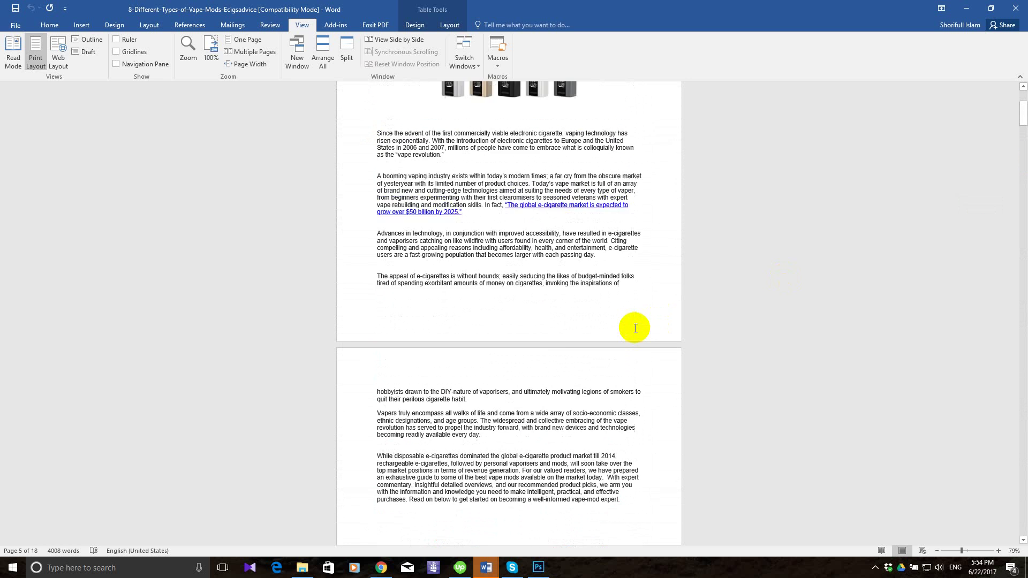
Switch to Chrome and open the preview of the "8 Different Types of Vape Mods" draft from the posts list.
left_click(381, 569)
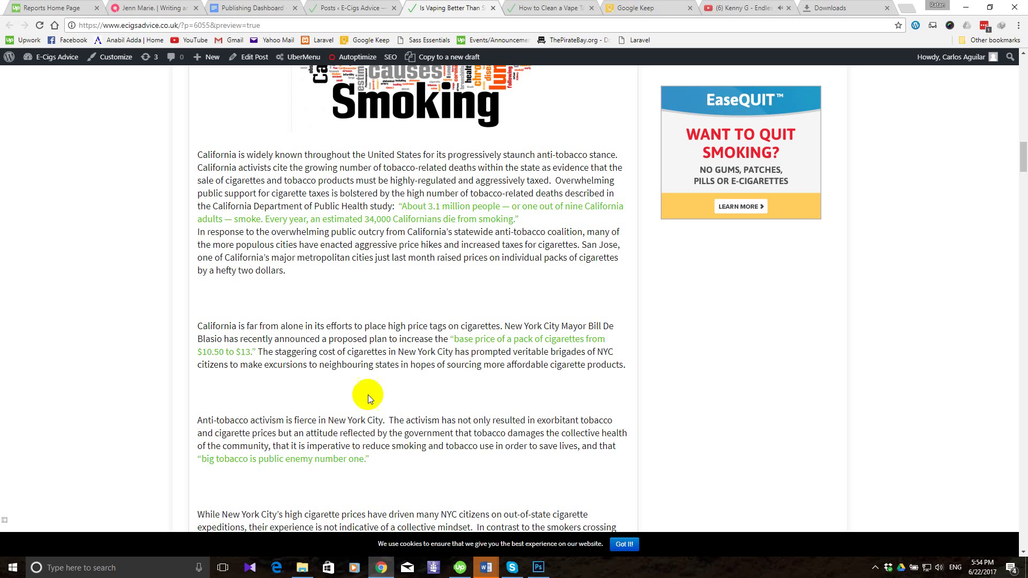
left_click(342, 5)
scroll(338, 285, "down", 4)
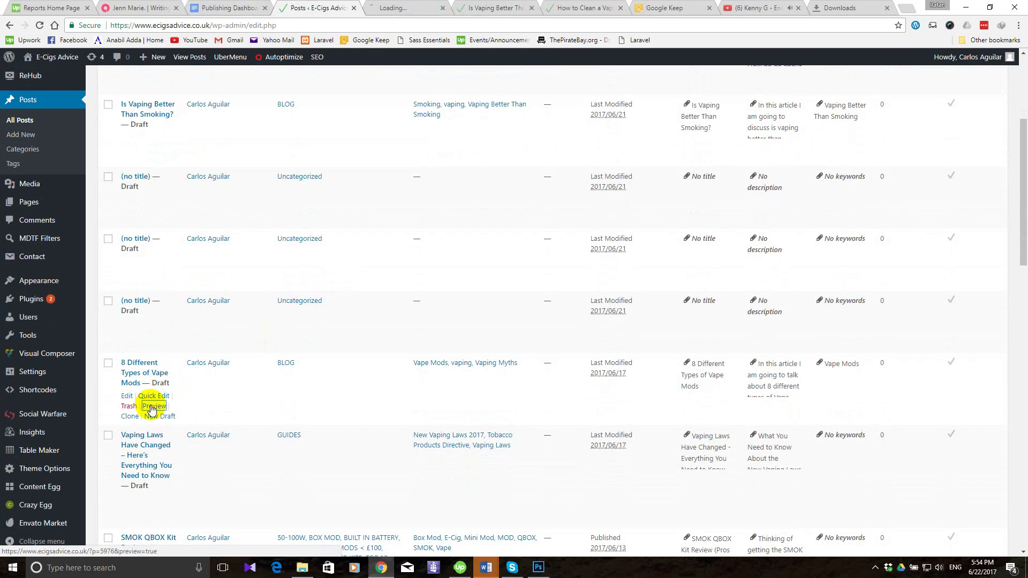
left_click(391, 6)
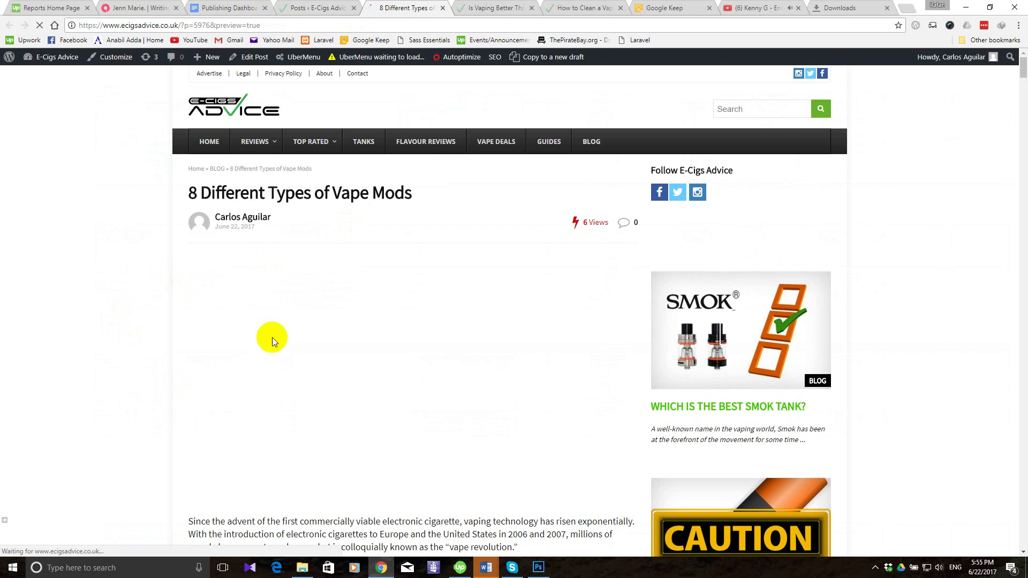
Look over the previewed article's introduction, then switch to Word and check it against the "8 Different Types of Vape Mods" document's opening page.
scroll(317, 335, "down", 10)
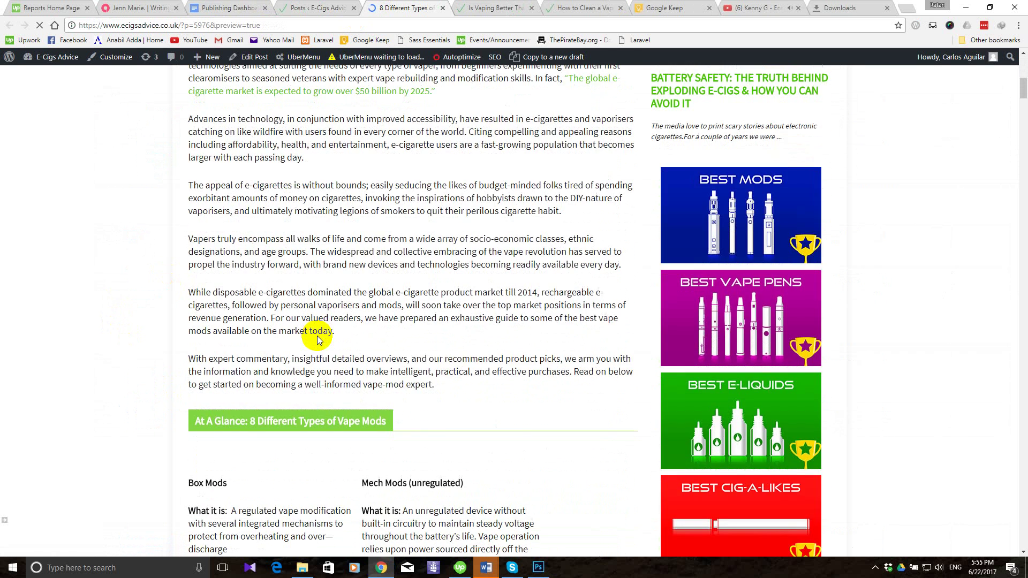
scroll(317, 336, "down", 4)
scroll(317, 336, "up", 10)
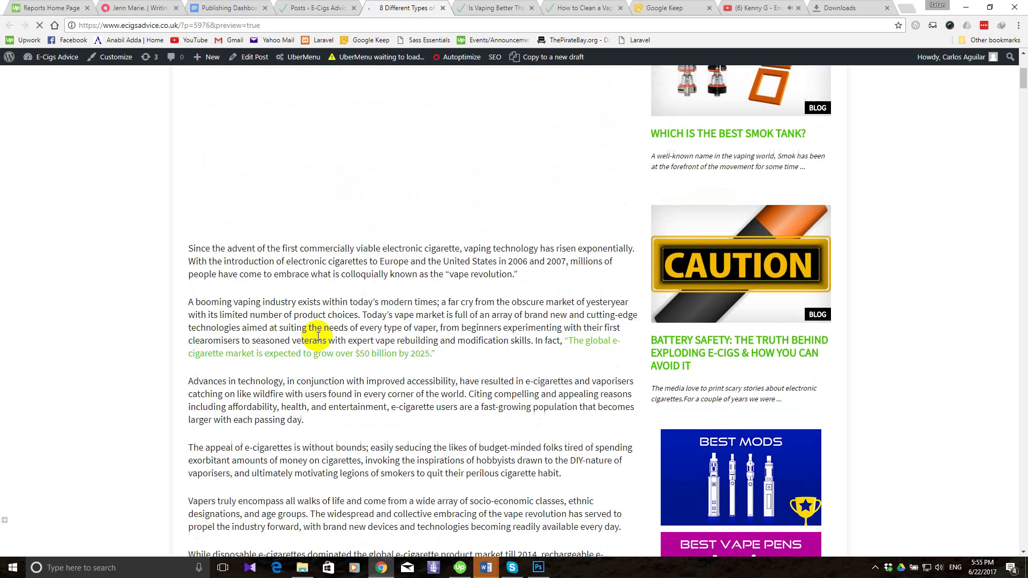
scroll(317, 335, "up", 5)
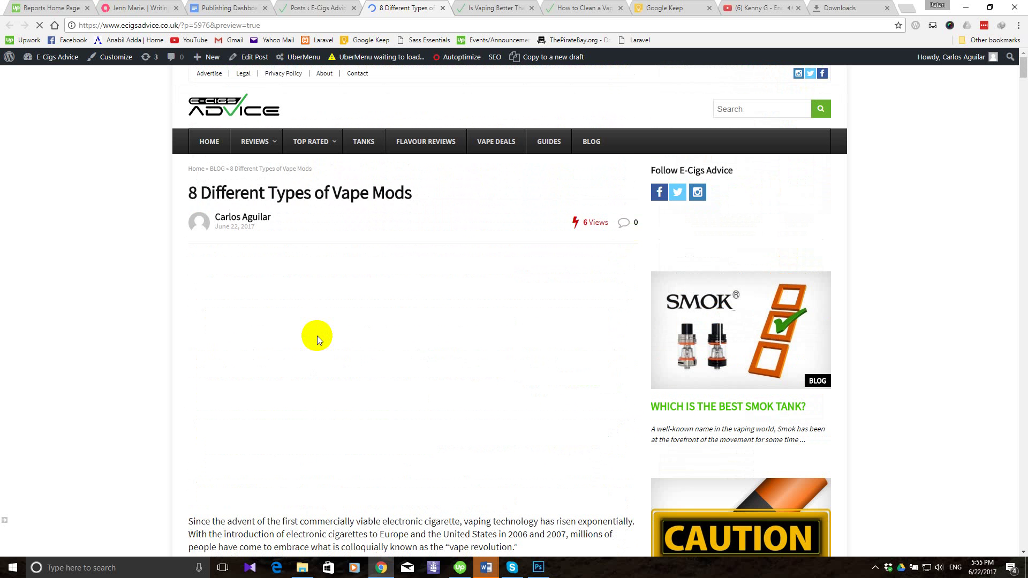
left_click(488, 570)
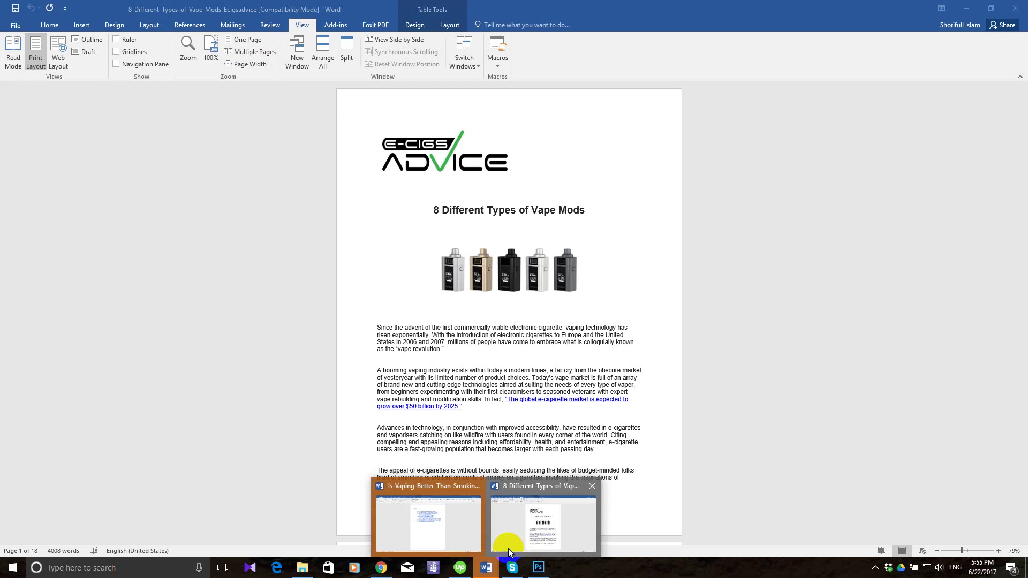
left_click(509, 548)
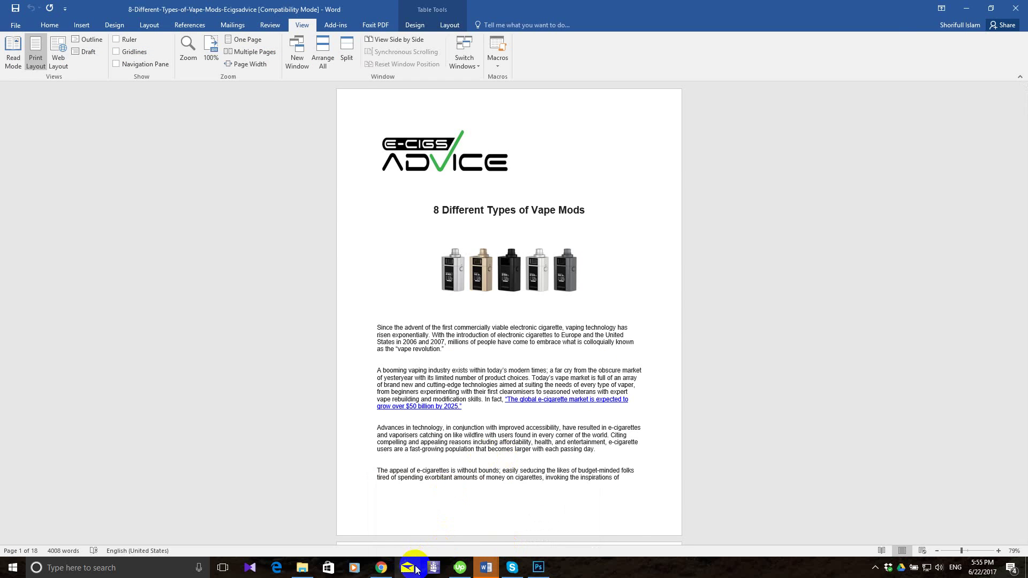
Return to Chrome and examine the vape mods preview from the At A Glance section through Box, Mini, Regulated and Mech Mods.
left_click(380, 568)
scroll(436, 292, "down", 10)
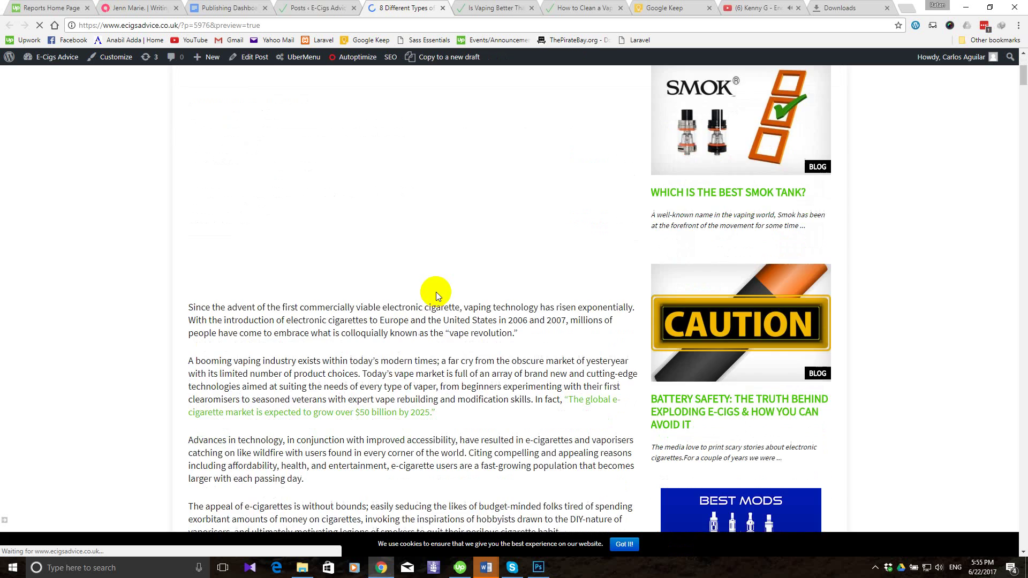
scroll(436, 291, "down", 20)
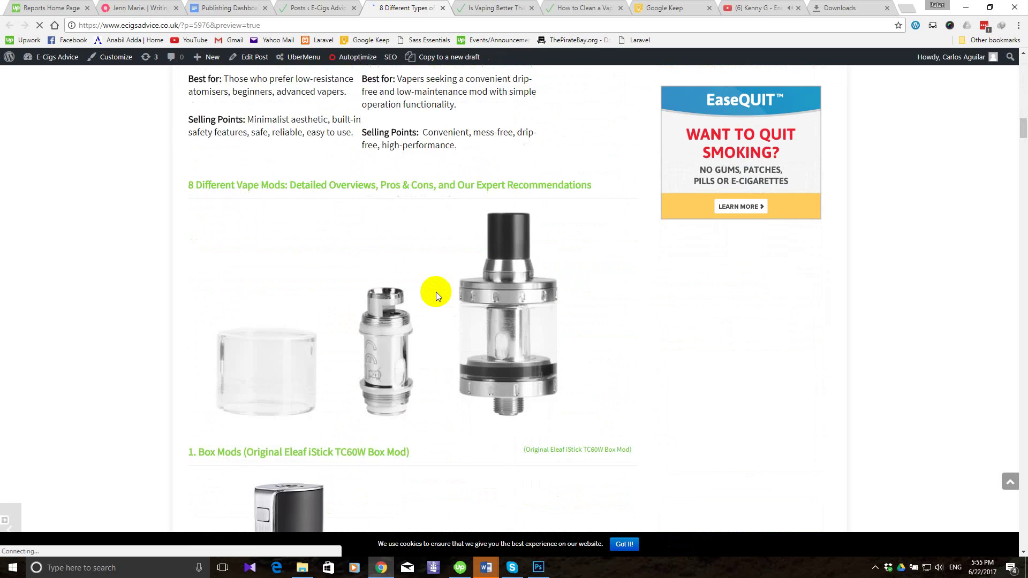
scroll(436, 291, "down", 8)
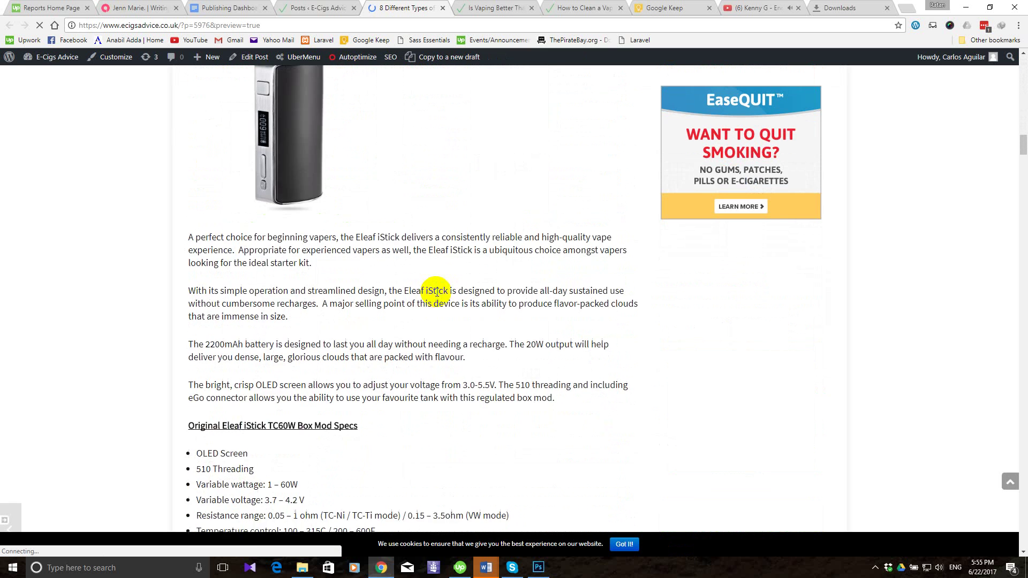
scroll(436, 292, "down", 20)
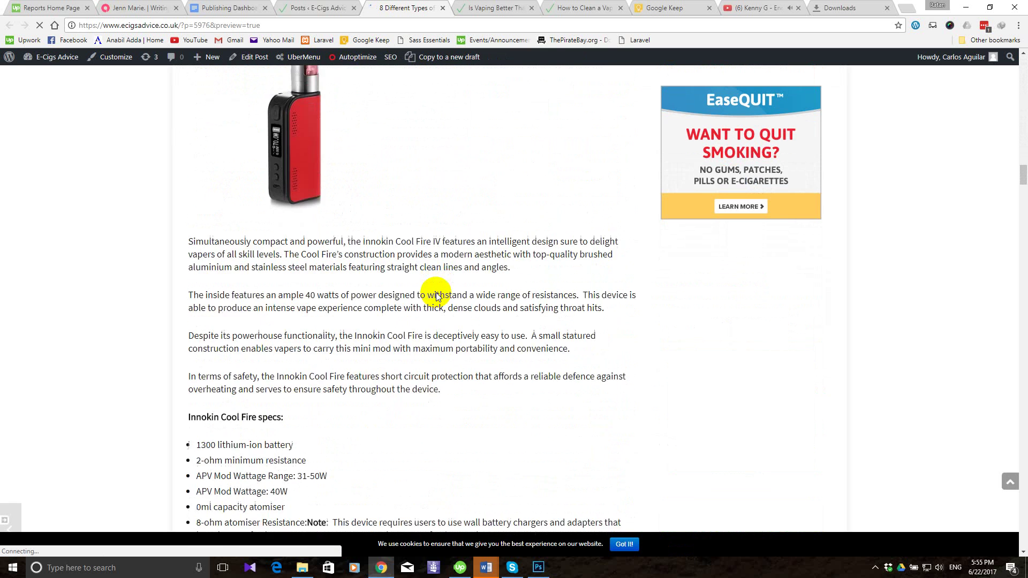
scroll(436, 292, "down", 15)
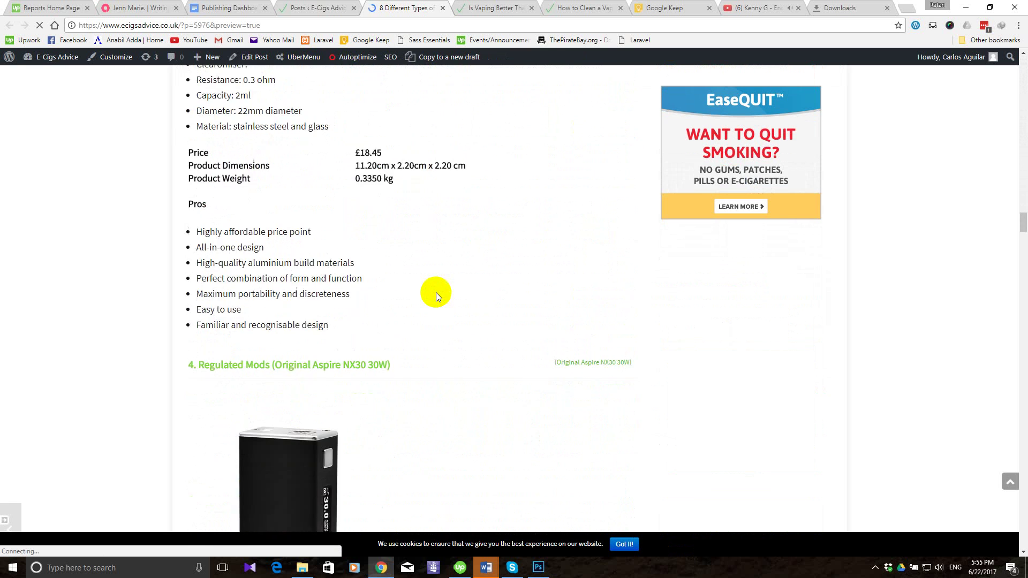
scroll(436, 292, "down", 7)
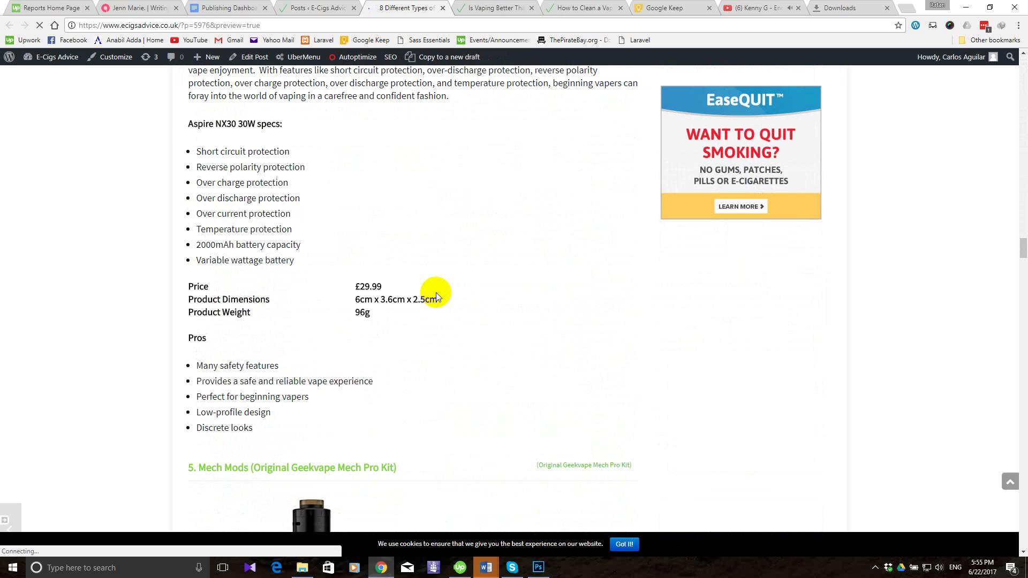
scroll(436, 292, "down", 5)
scroll(436, 292, "down", 11)
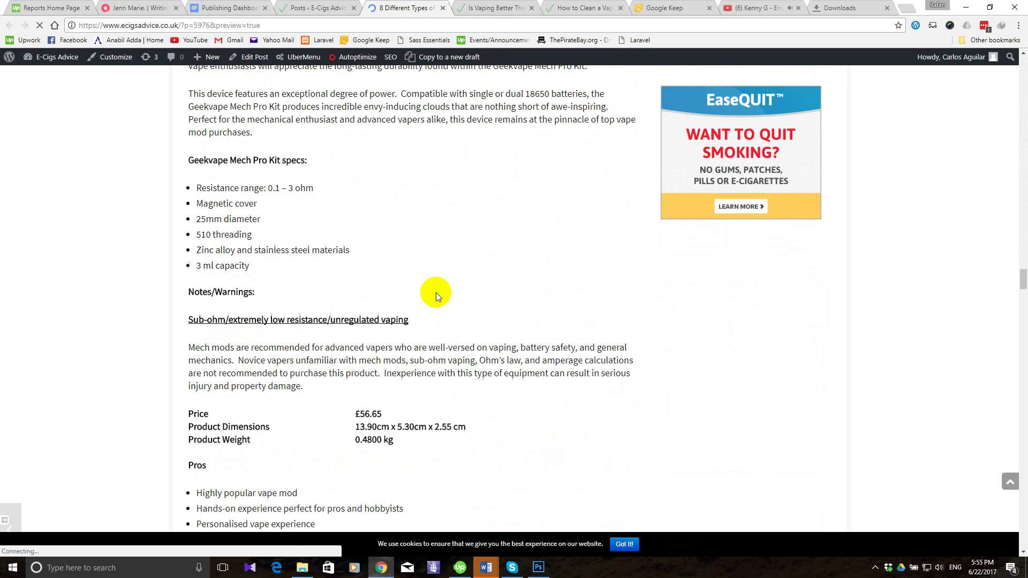
Examine the preview's Temperature Control, Squonk and All-In-One Mods sections, the skill-level recommendations and the closing paragraphs.
scroll(436, 293, "down", 6)
scroll(436, 292, "down", 20)
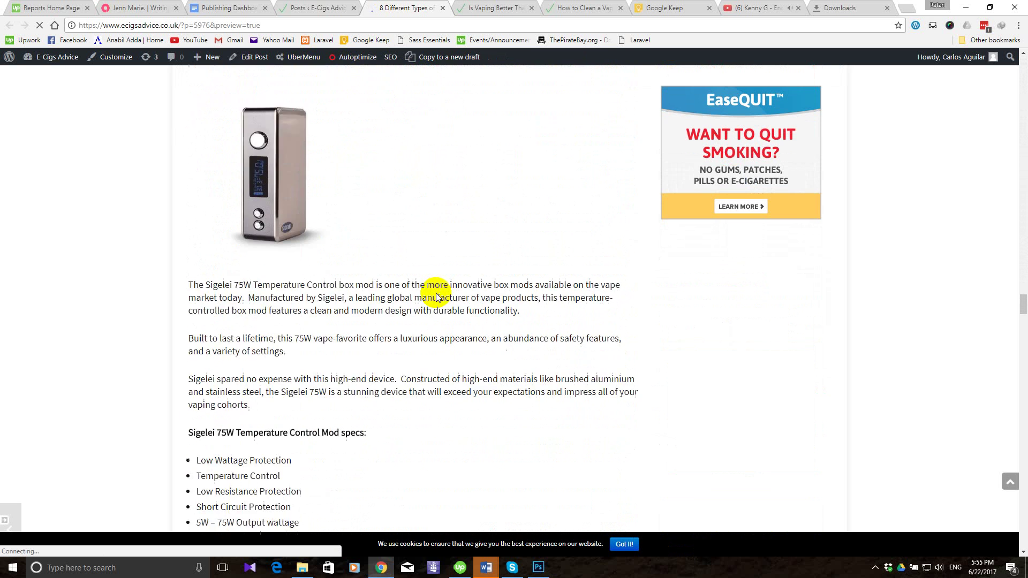
scroll(436, 293, "down", 16)
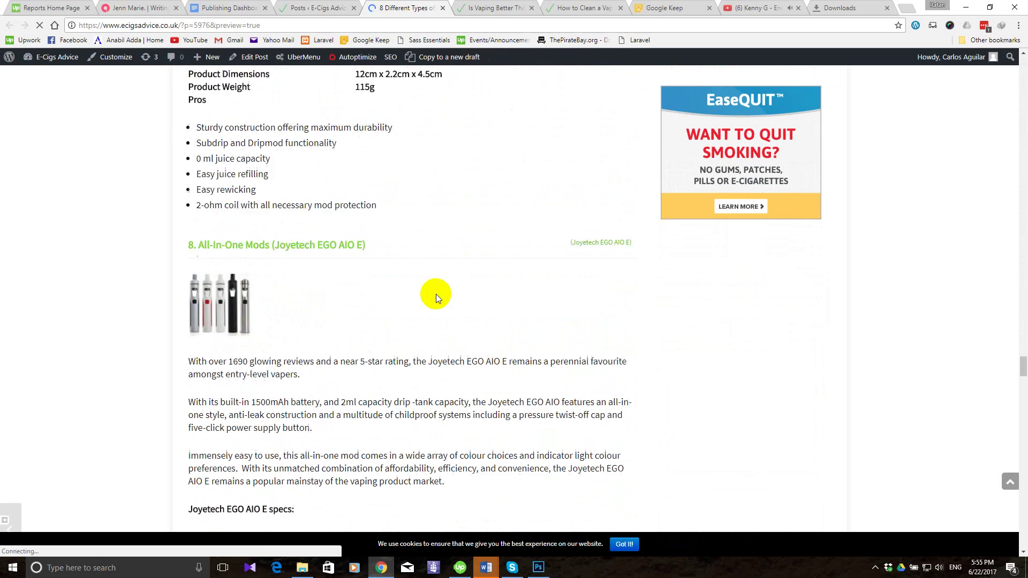
scroll(435, 294, "down", 15)
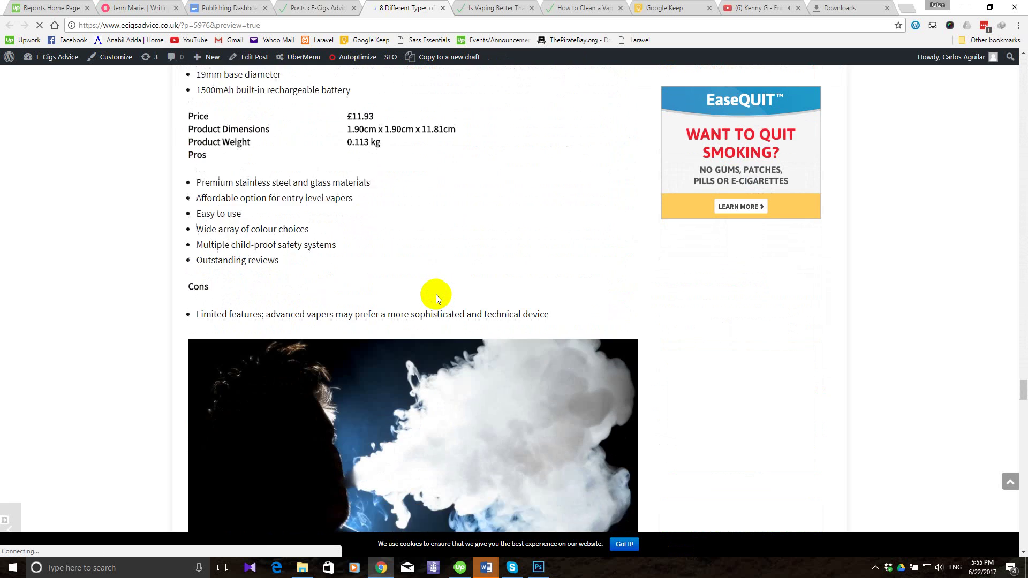
scroll(436, 294, "down", 18)
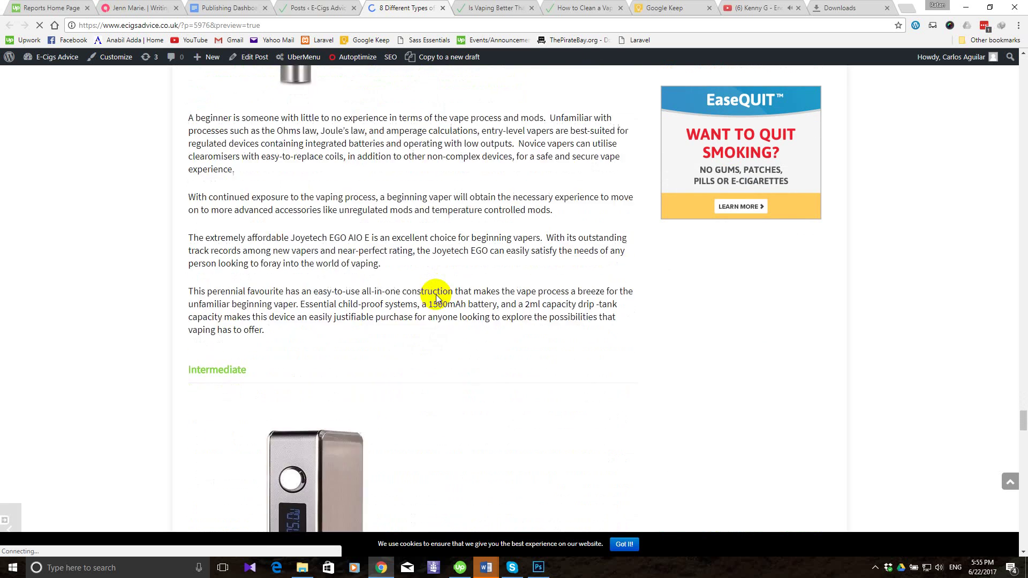
scroll(437, 295, "down", 17)
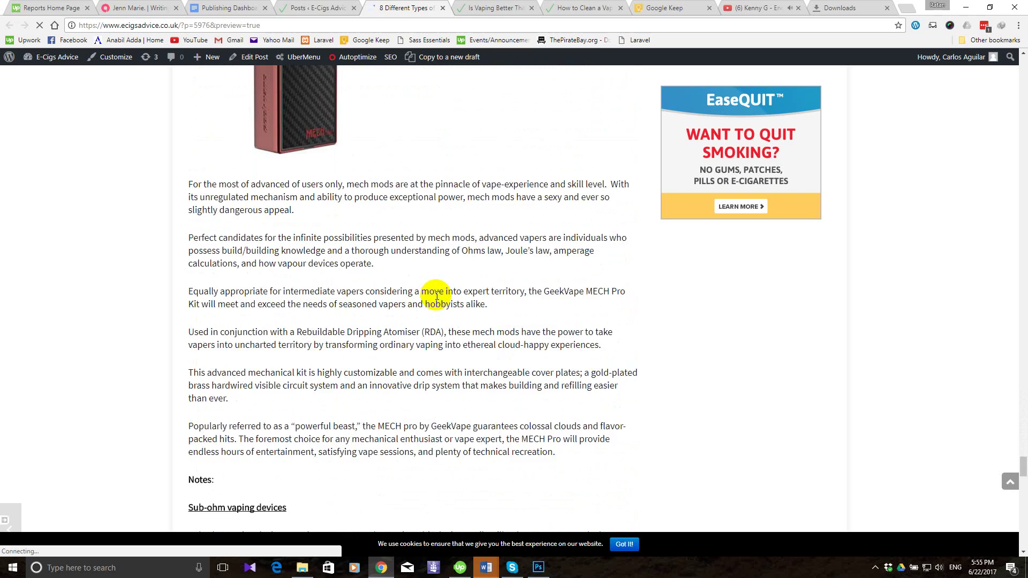
scroll(437, 299, "down", 20)
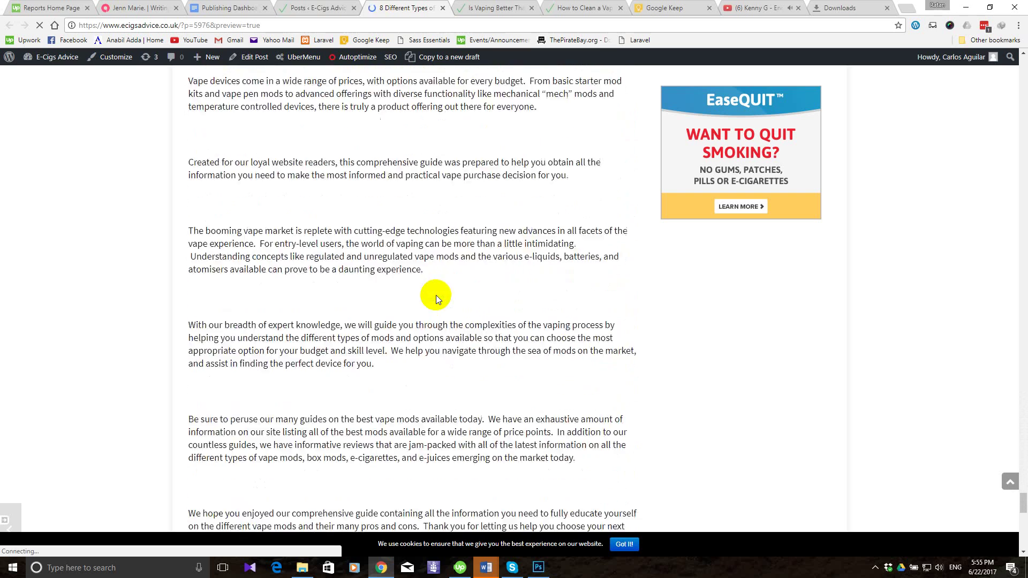
Recheck the end of the preview, from the Conclusion block back up to the Advanced and Intermediate recommendations.
scroll(438, 299, "up", 10)
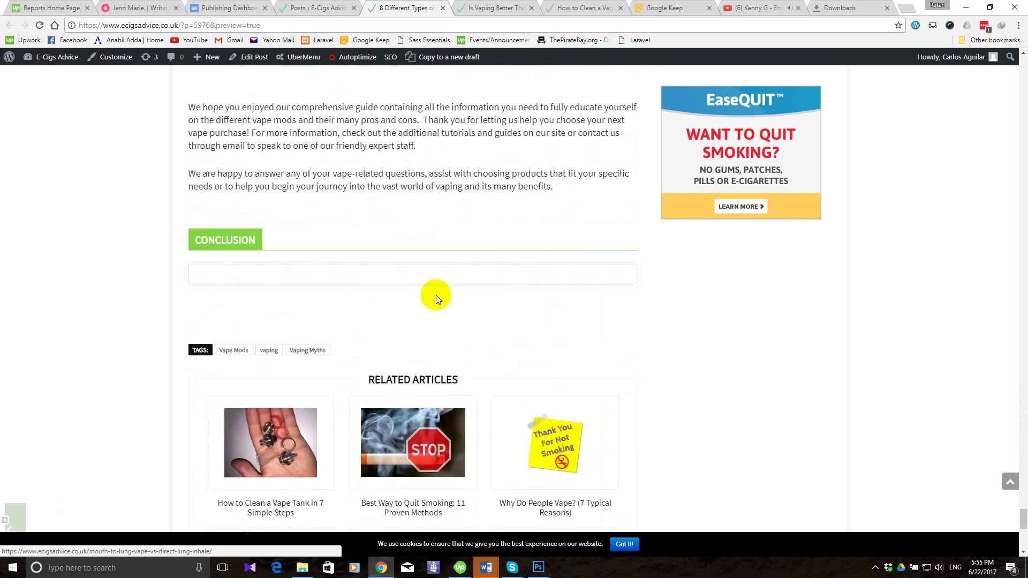
scroll(437, 295, "up", 7)
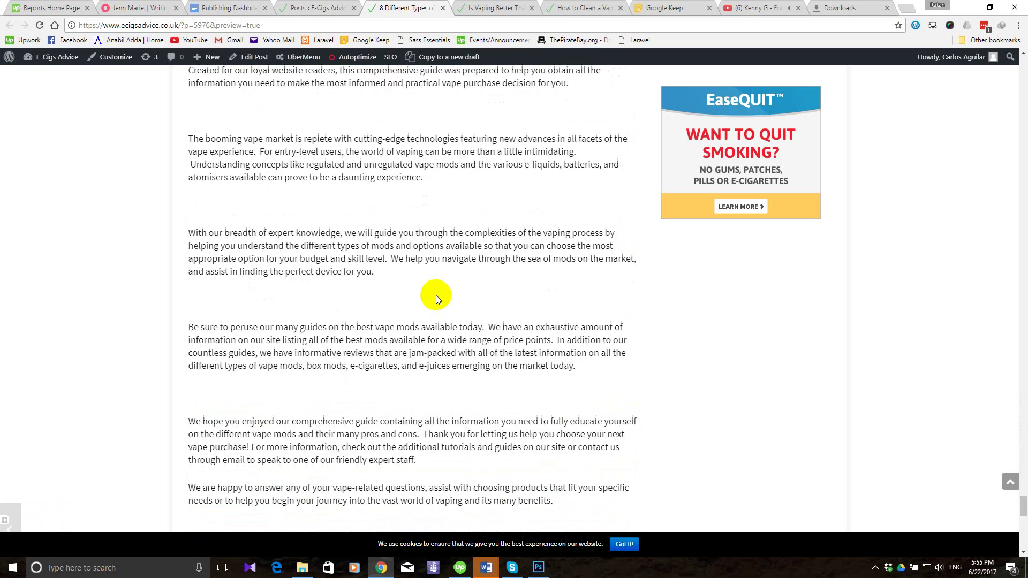
scroll(436, 297, "up", 12)
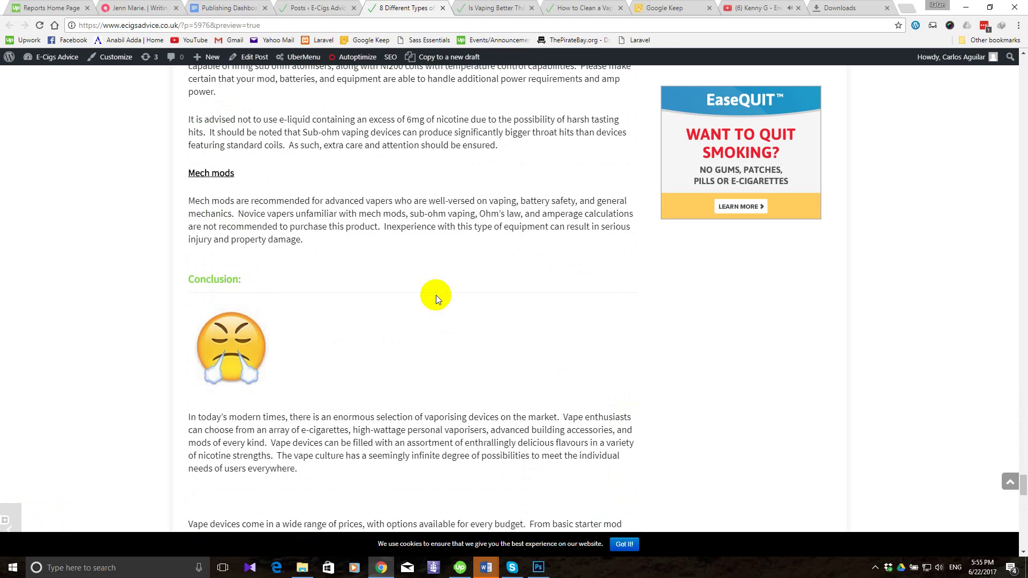
scroll(436, 295, "up", 9)
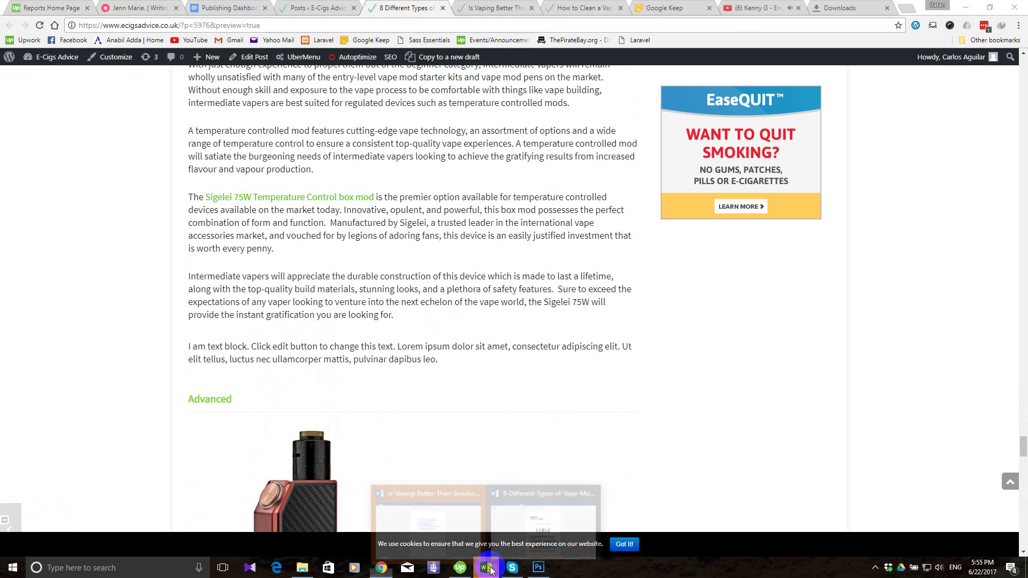
Switch to the vape mods document in Word and view its introduction and the Global Sales of Vaping Devices chart.
mouse_move(491, 570)
left_click(509, 529)
scroll(517, 428, "down", 10)
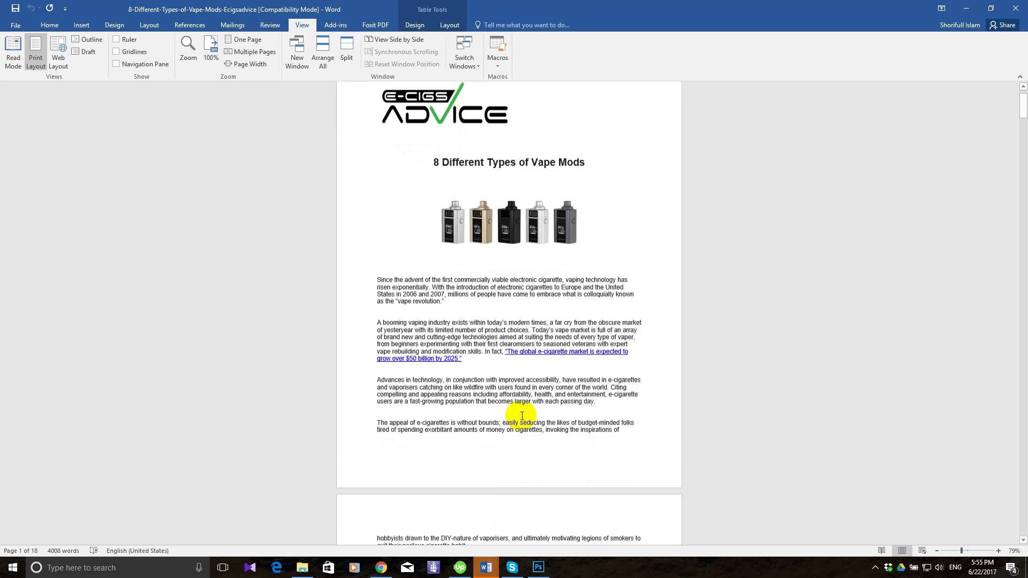
scroll(521, 417, "down", 3)
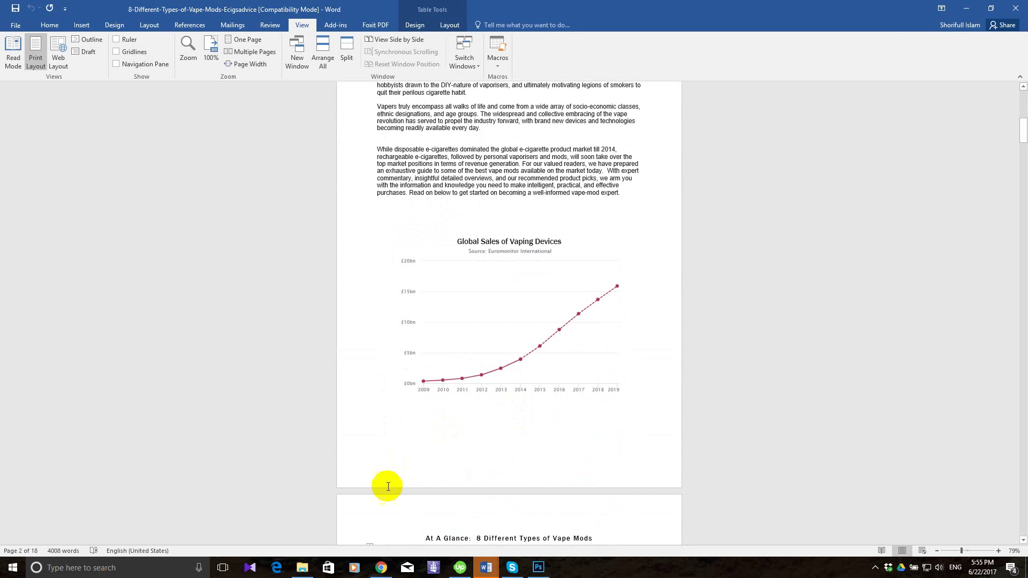
Switch back to Chrome and review the preview's mod sections in reverse order up to the article title and header image.
left_click(381, 567)
scroll(363, 380, "up", 15)
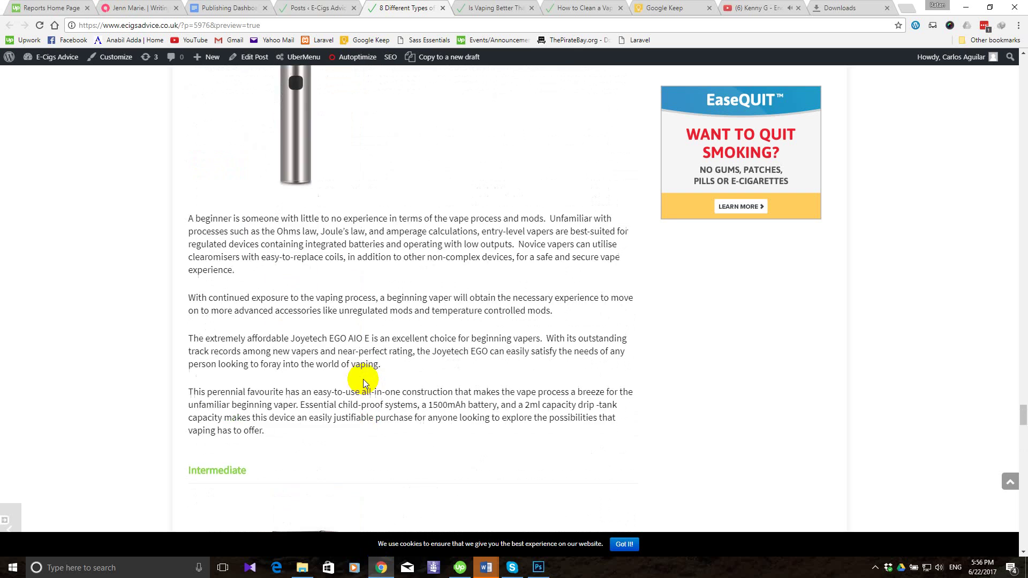
scroll(361, 378, "up", 20)
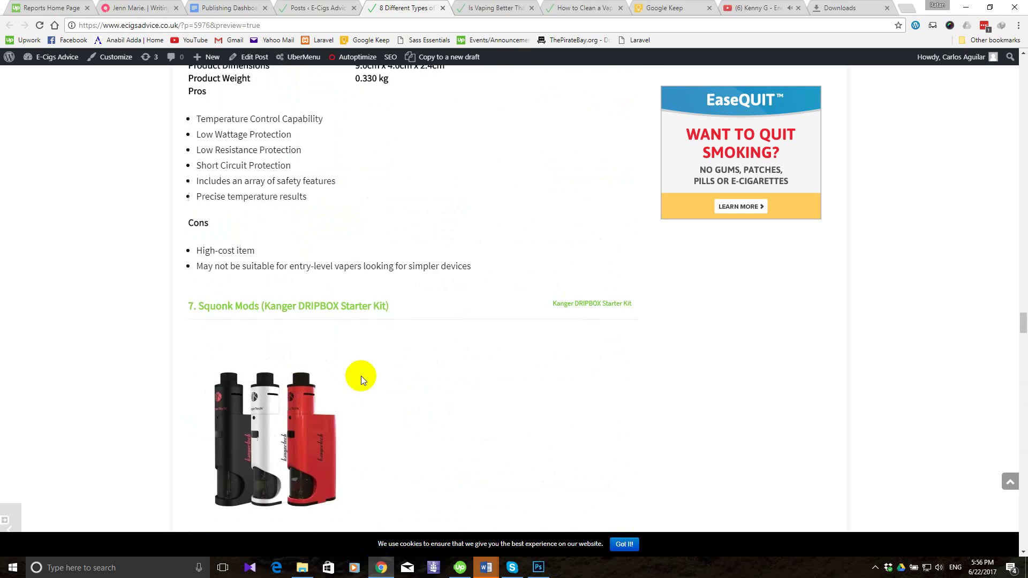
scroll(362, 374, "up", 20)
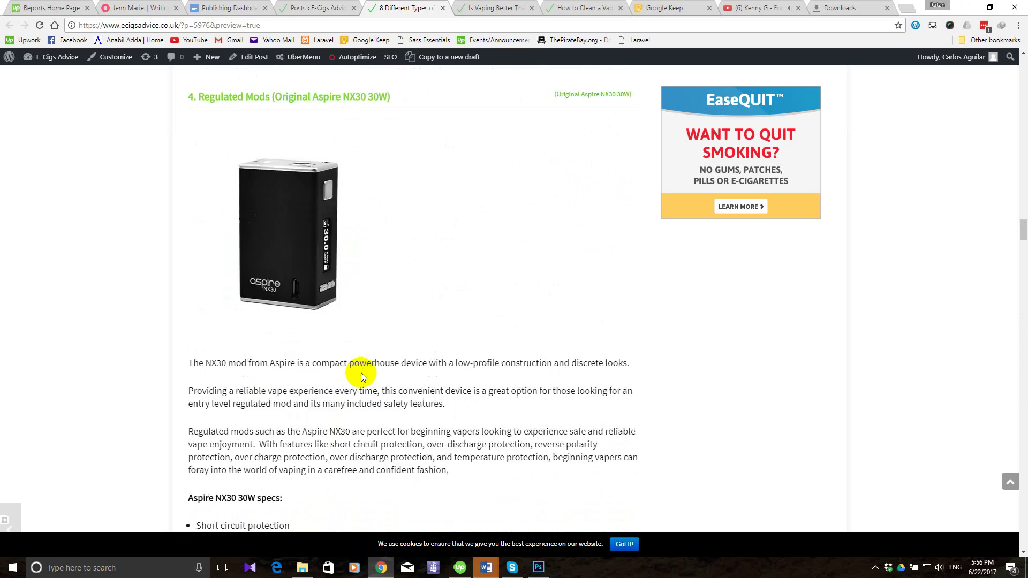
scroll(361, 373, "up", 20)
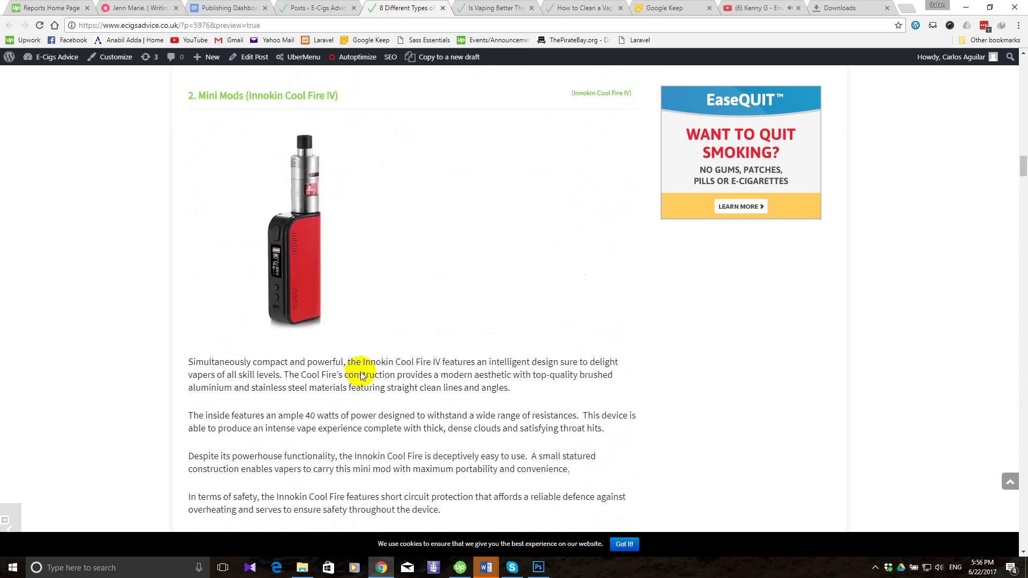
scroll(361, 371, "up", 20)
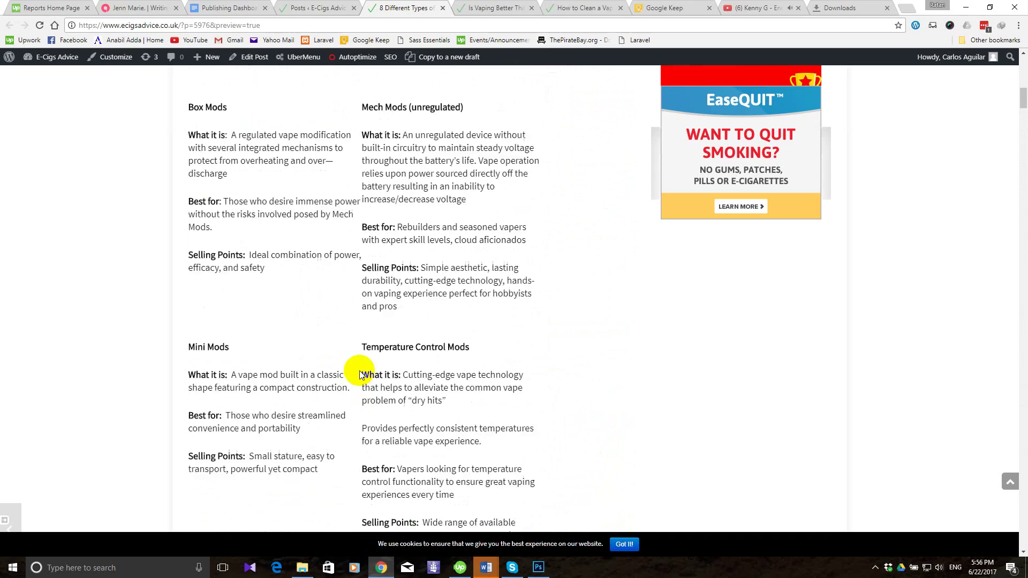
scroll(358, 370, "up", 8)
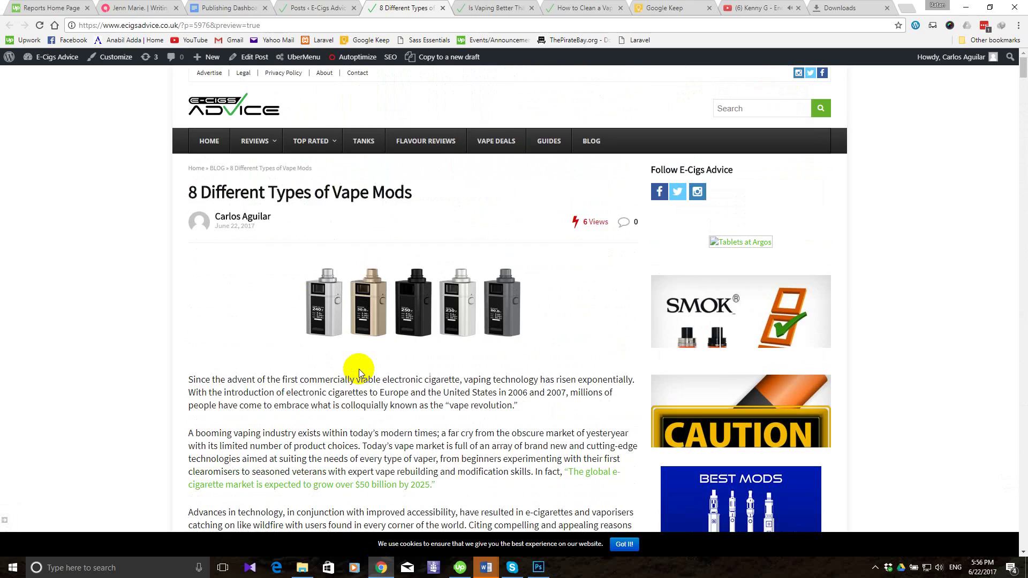
Check the At A Glance comparison and the start of the Box Mods section in the preview.
scroll(359, 370, "down", 14)
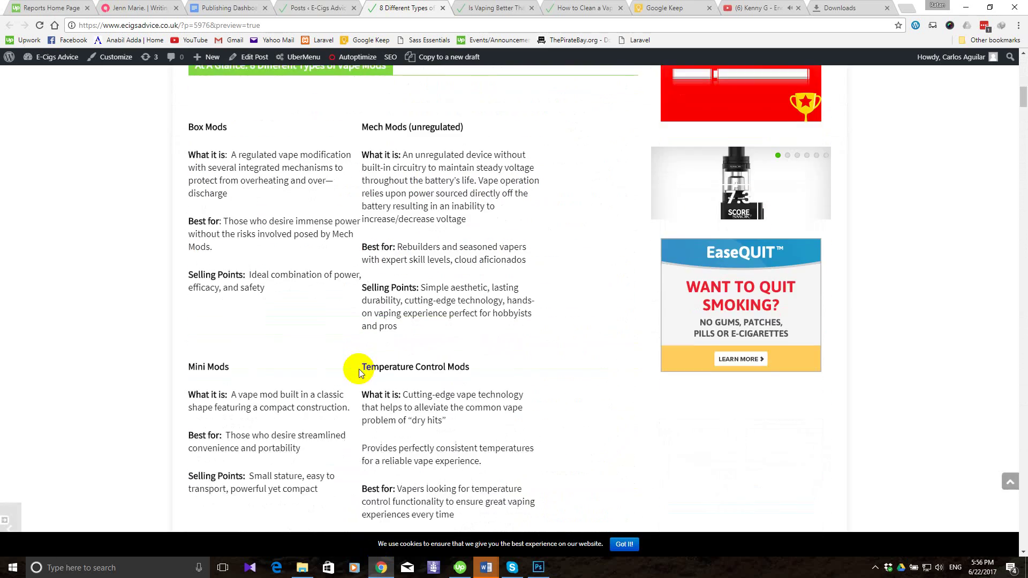
scroll(360, 373, "down", 4)
scroll(360, 373, "down", 9)
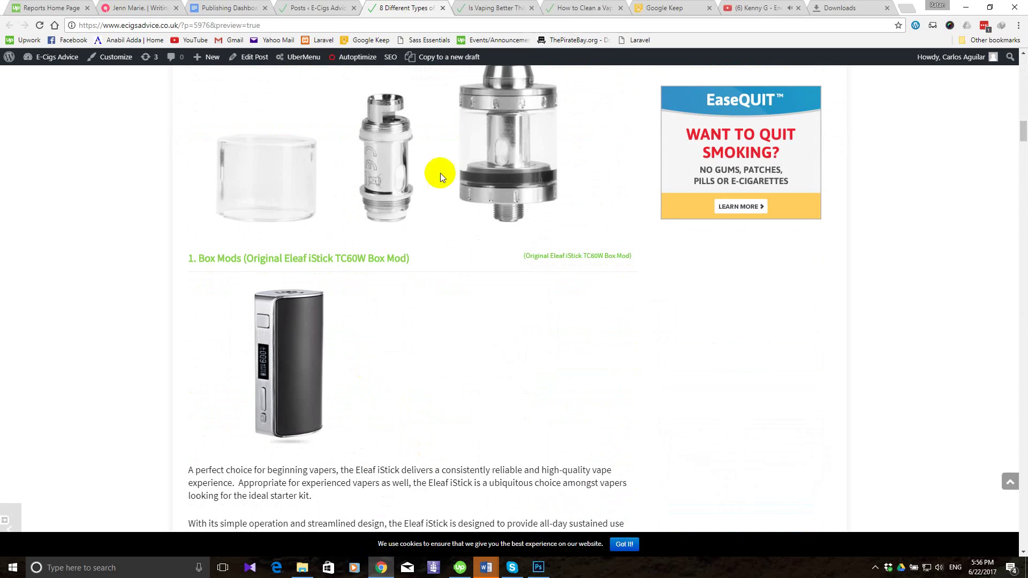
Open the "Is Vaping Better Than Smoking?" draft preview and review it from the introduction down to the Sources list.
left_click(497, 4)
scroll(365, 254, "up", 15)
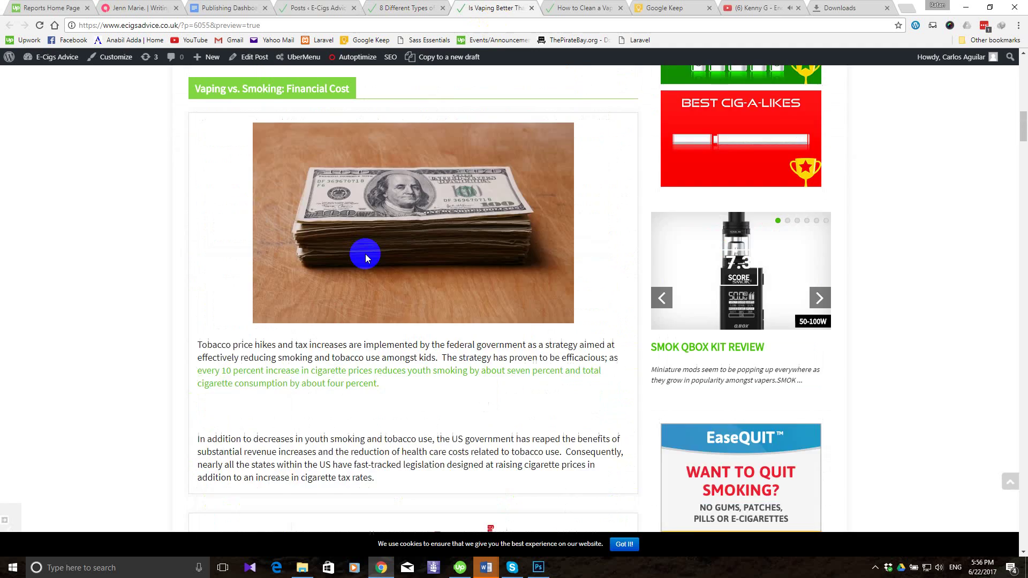
scroll(365, 254, "down", 20)
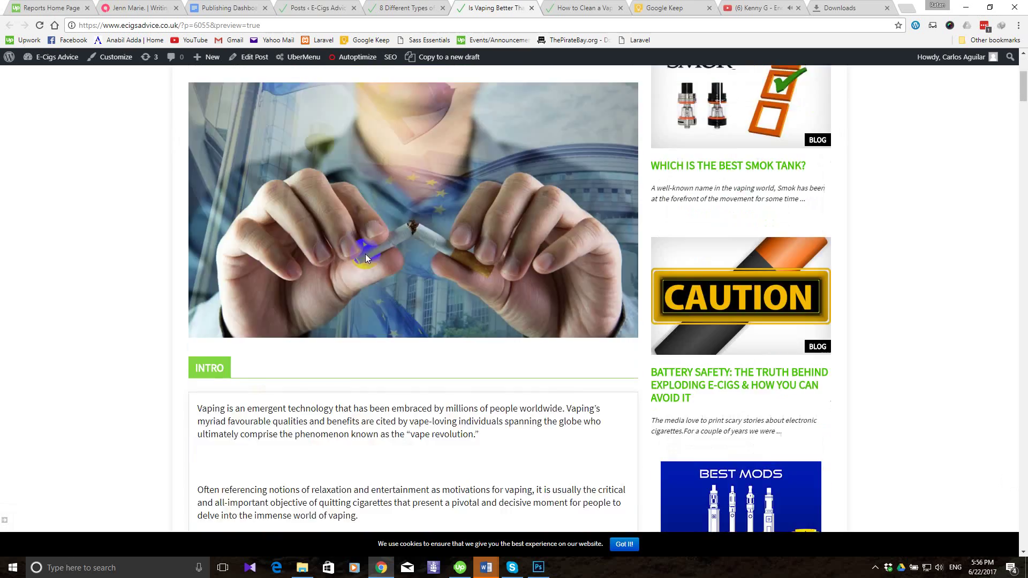
scroll(365, 254, "down", 20)
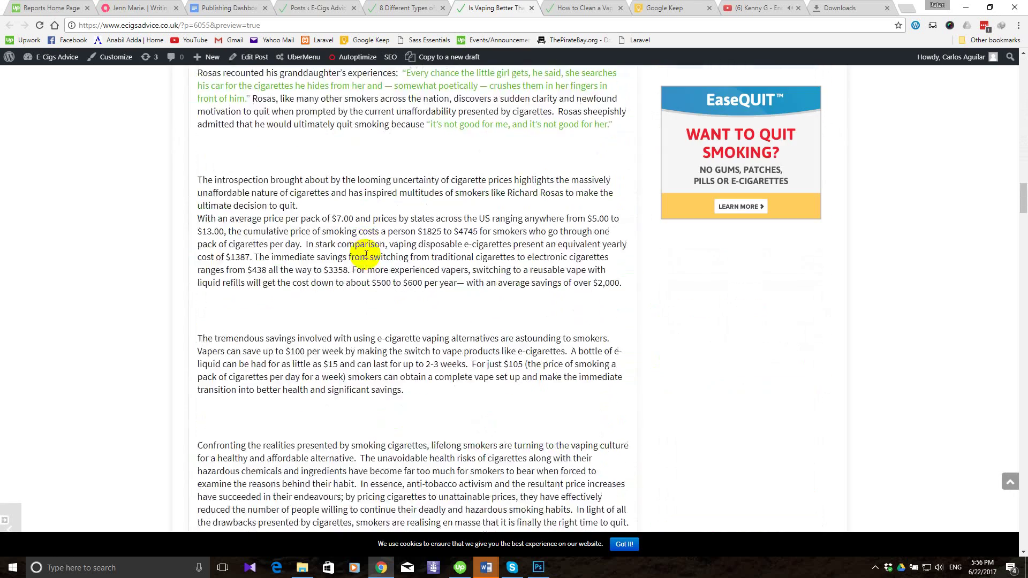
scroll(366, 254, "down", 20)
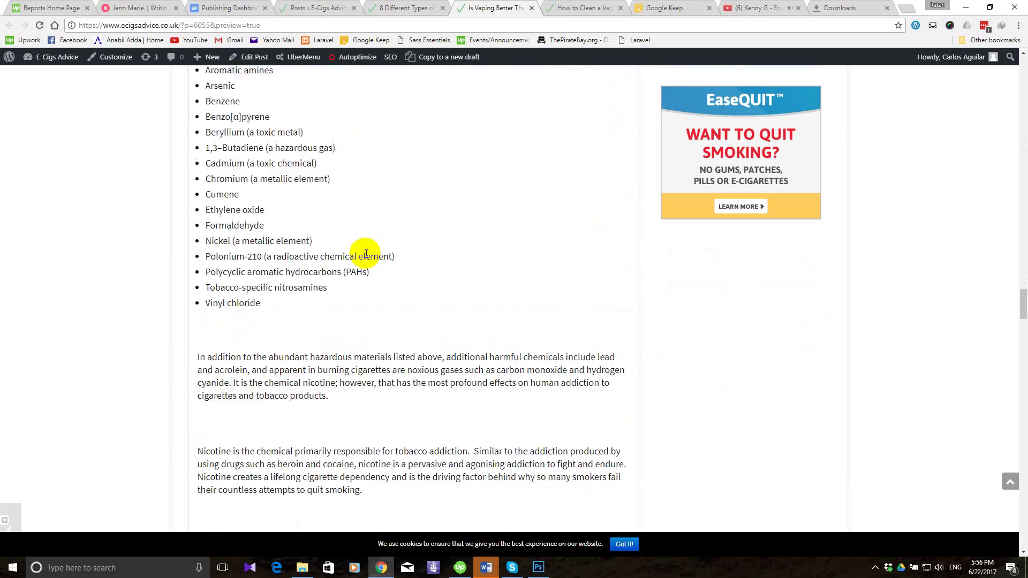
scroll(366, 253, "down", 20)
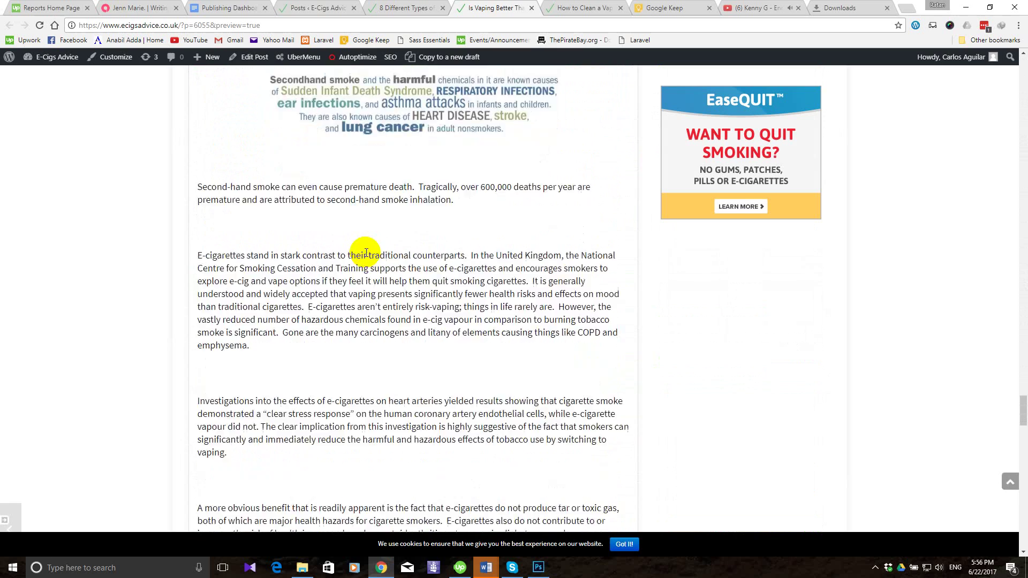
scroll(366, 252, "down", 5)
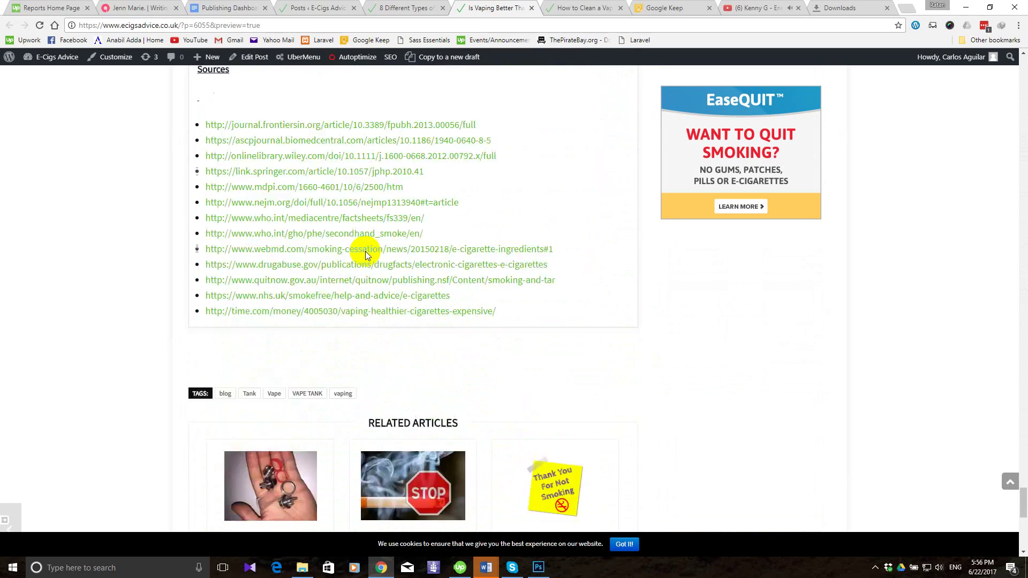
Recheck the smoking draft from Sources back up to its title and header image, ending at the Financial Cost heading.
scroll(366, 252, "up", 4)
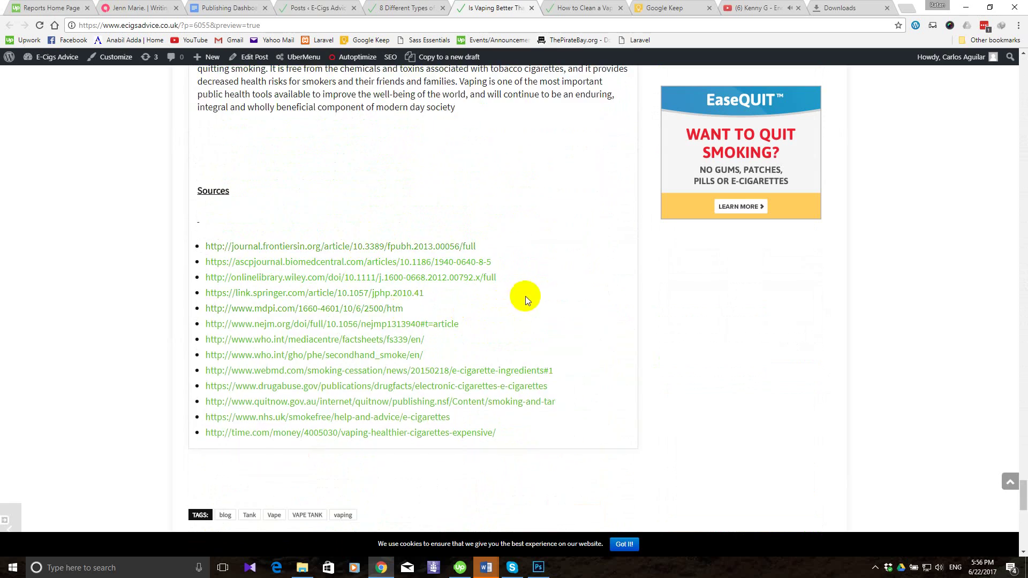
scroll(526, 297, "up", 20)
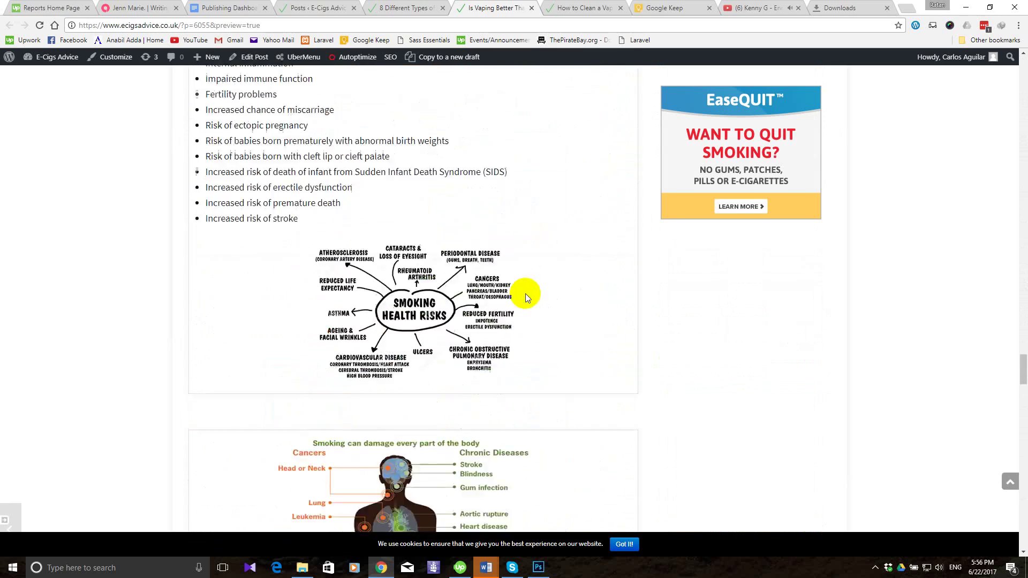
scroll(526, 293, "up", 20)
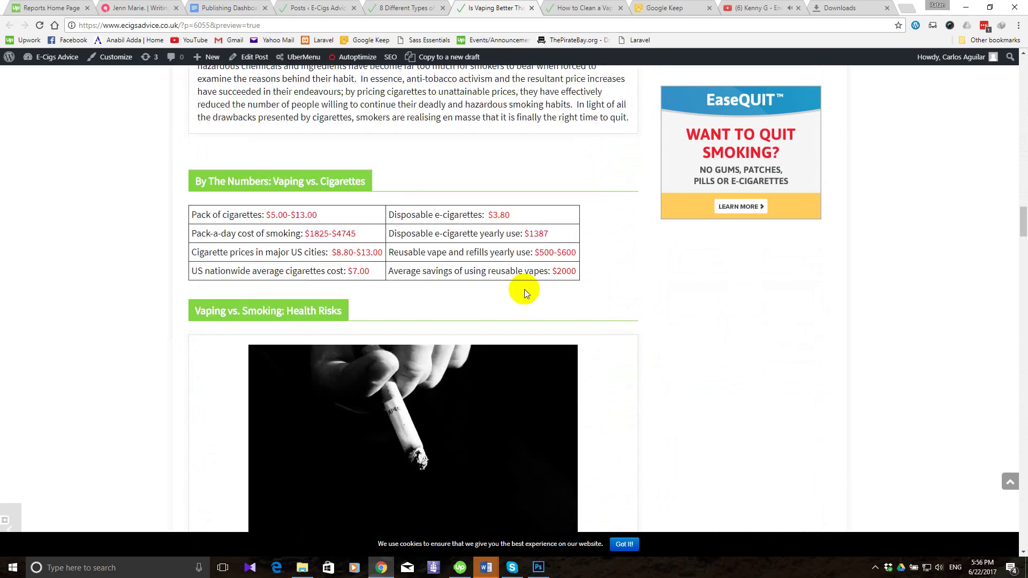
scroll(525, 292, "up", 20)
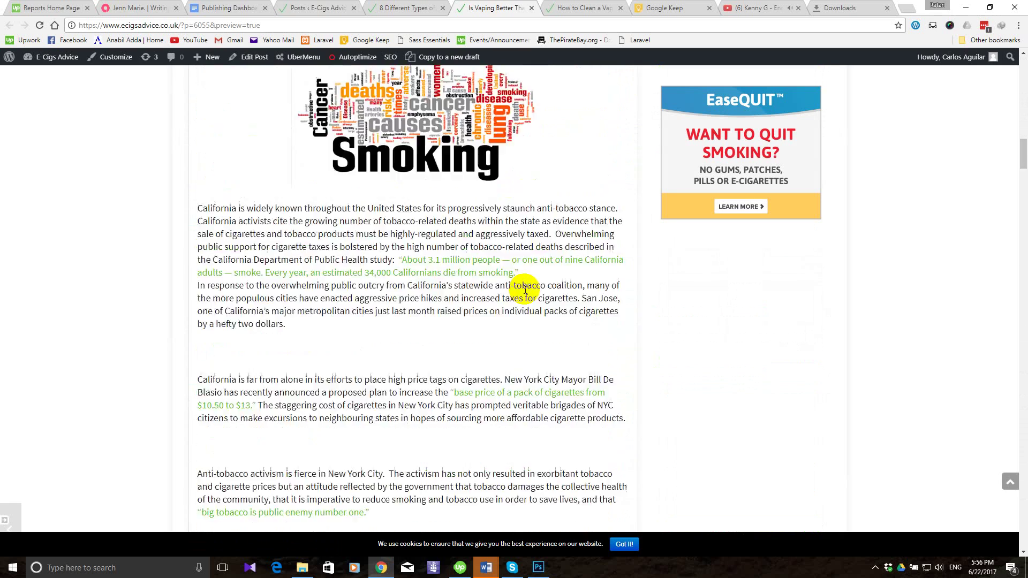
scroll(525, 290, "up", 20)
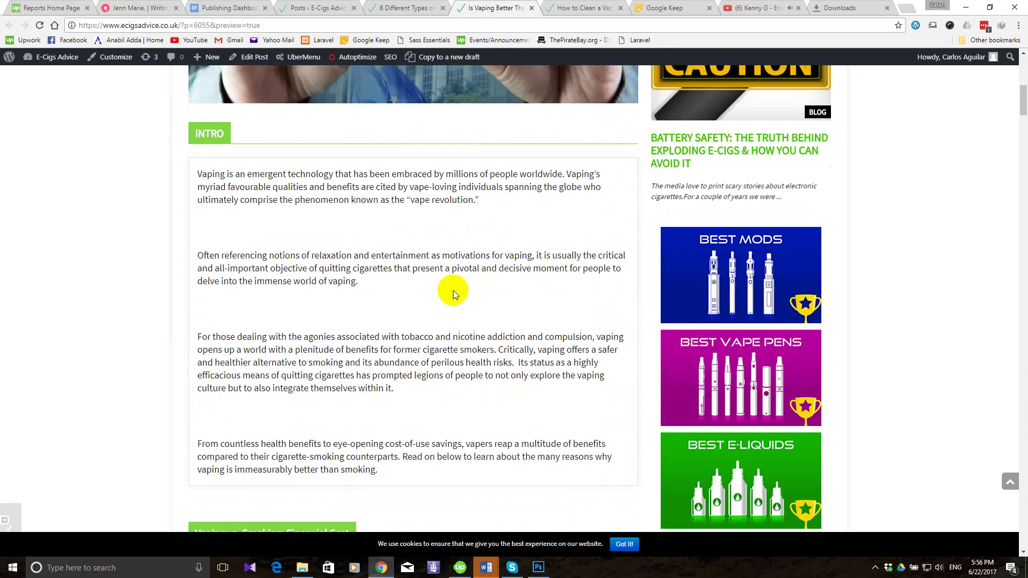
scroll(453, 290, "up", 6)
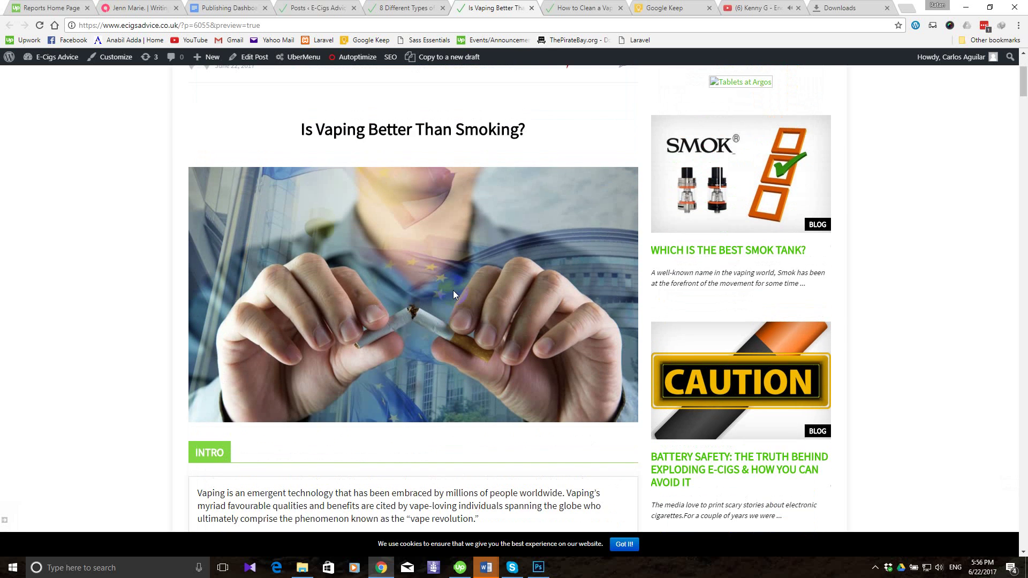
scroll(453, 290, "up", 2)
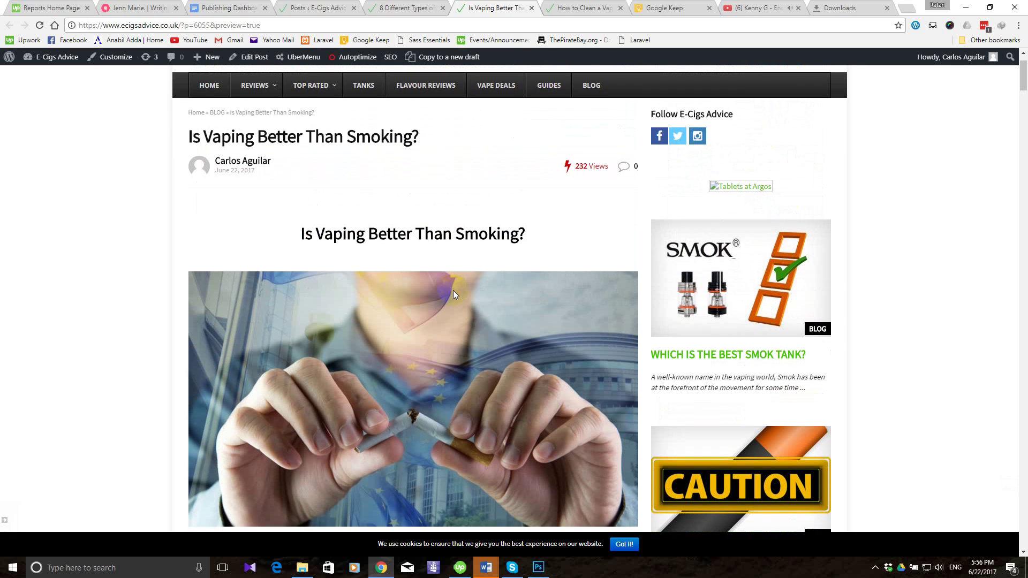
scroll(453, 291, "down", 10)
scroll(276, 271, "down", 2)
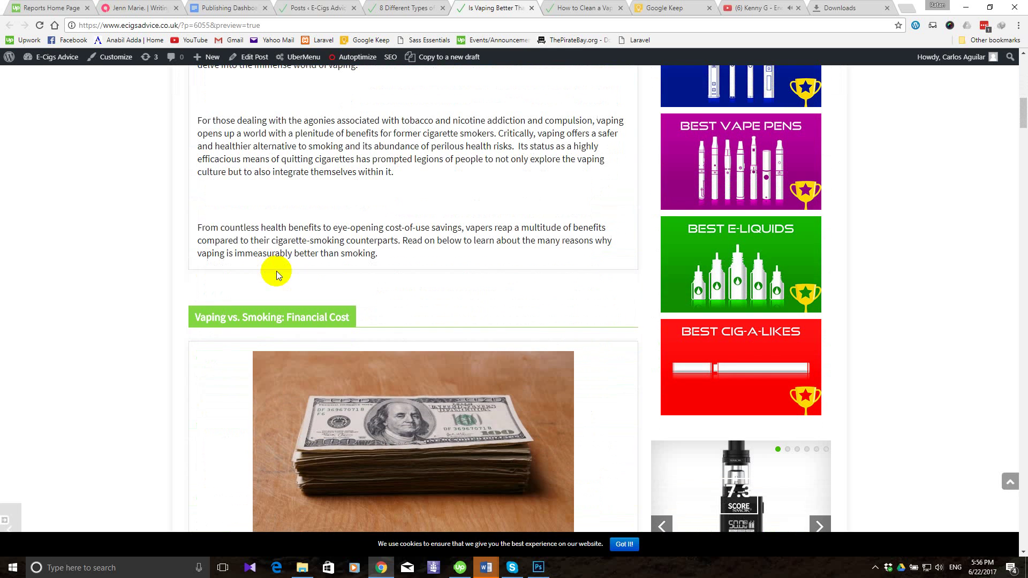
Switch to the vape mods document in Word and review its introduction, At A Glance table, Box Mods section and start of Mini Mods.
left_click(491, 569)
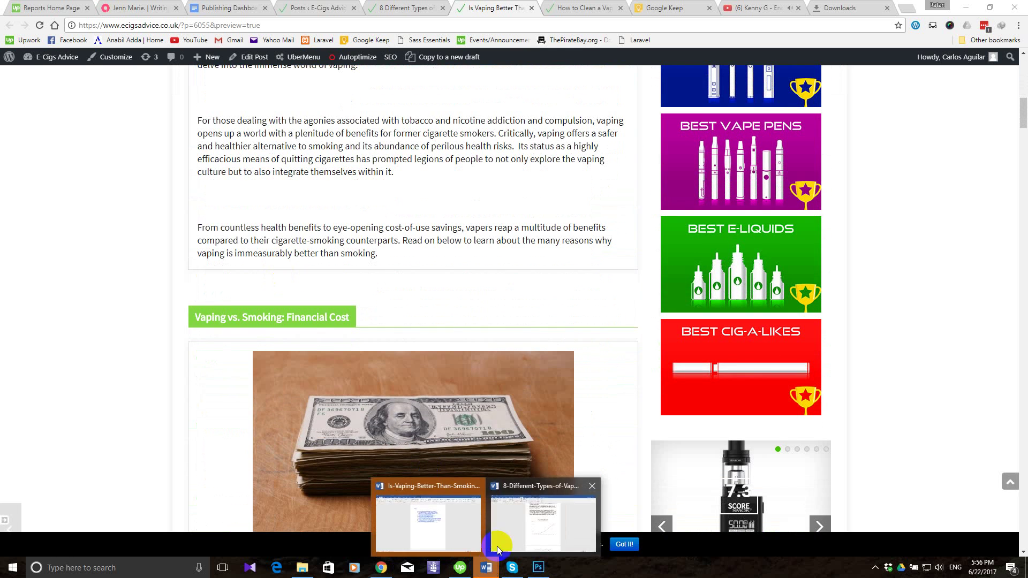
left_click(497, 547)
scroll(482, 467, "up", 5)
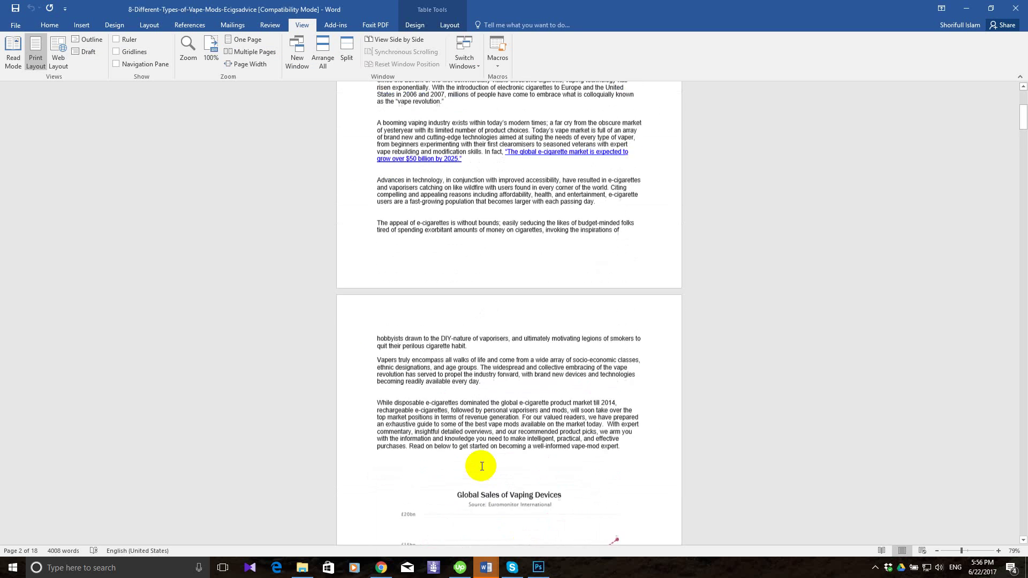
scroll(482, 466, "up", 4)
scroll(481, 466, "down", 8)
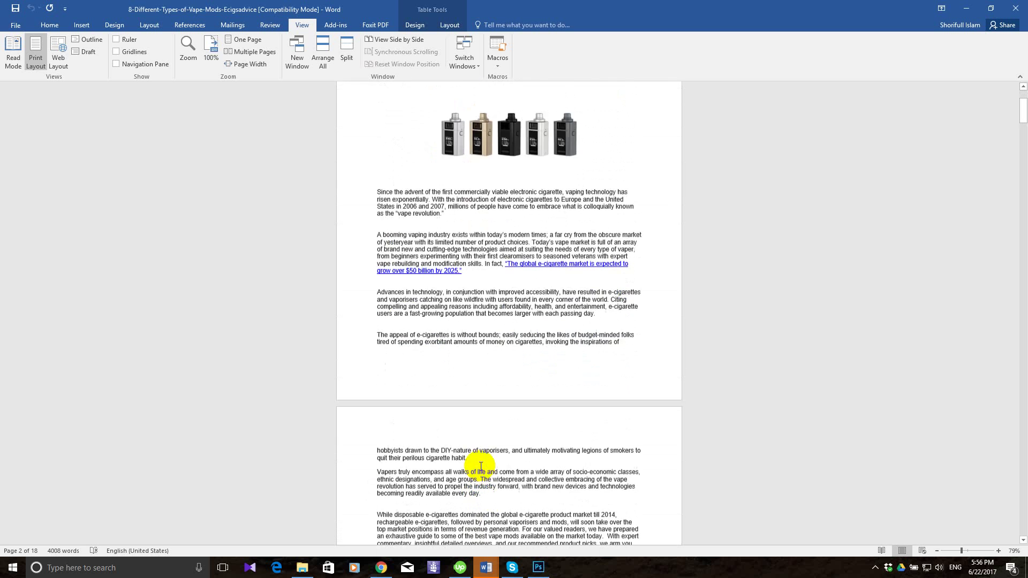
scroll(481, 466, "down", 6)
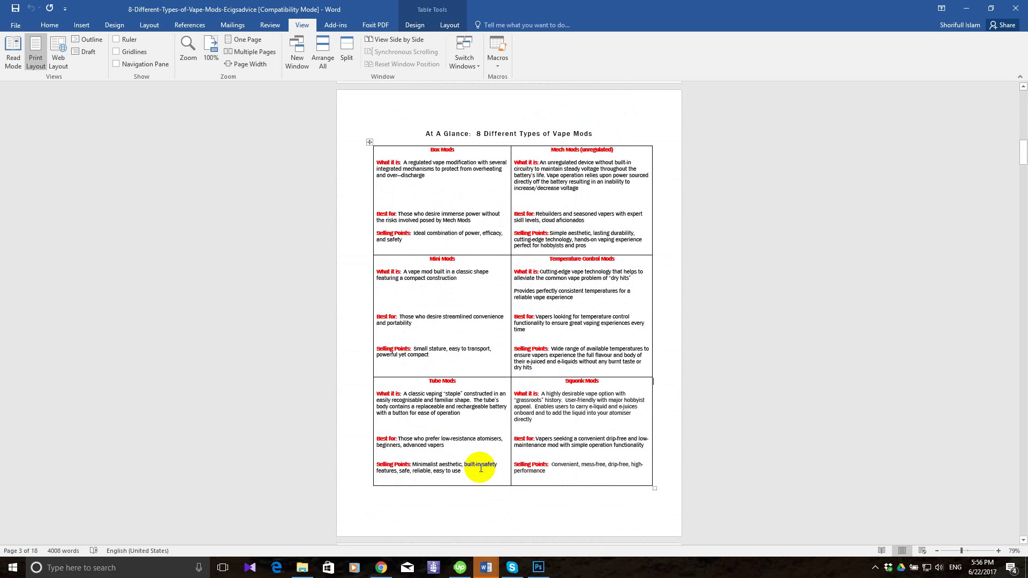
scroll(481, 469, "down", 5)
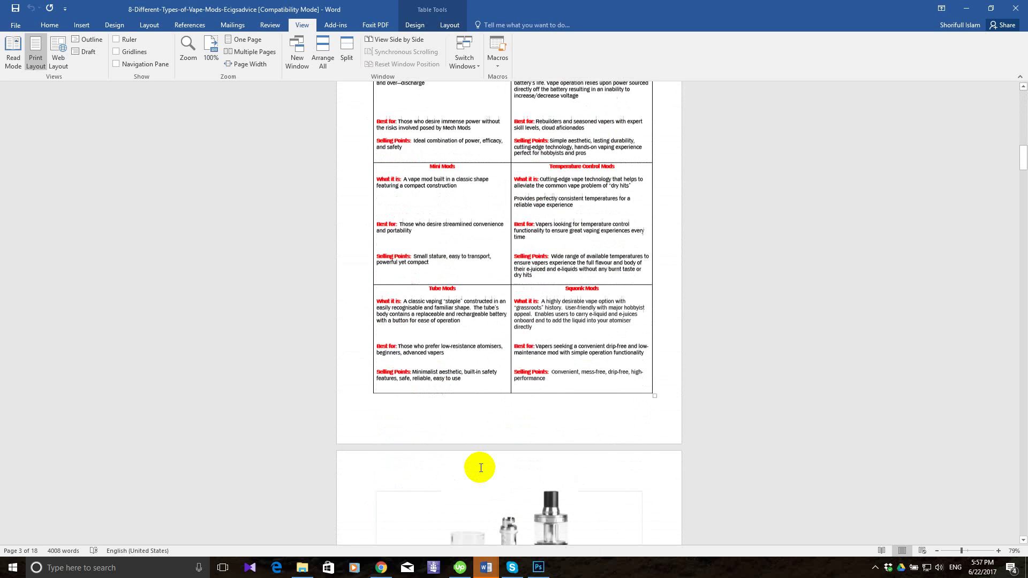
scroll(481, 469, "down", 4)
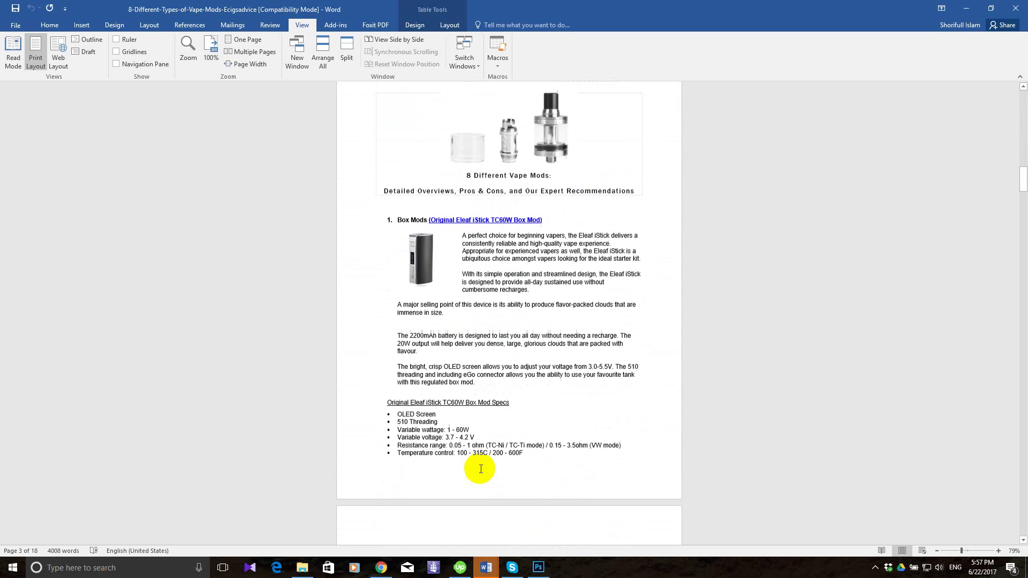
scroll(481, 470, "down", 4)
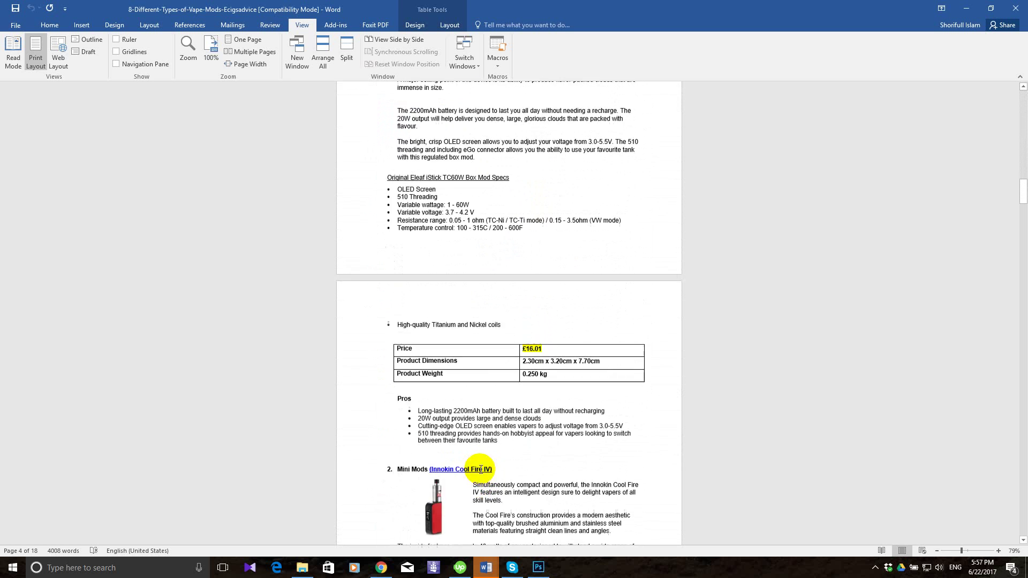
Switch back to Chrome and check the "8 Different Types of Vape Mods" preview from its title to the At A Glance heading.
left_click(381, 569)
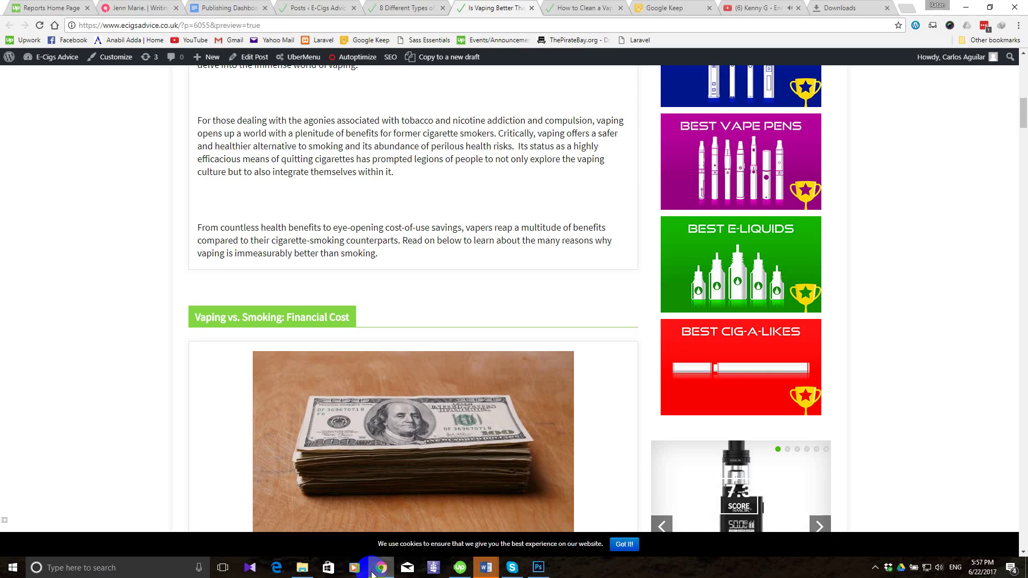
left_click(405, 5)
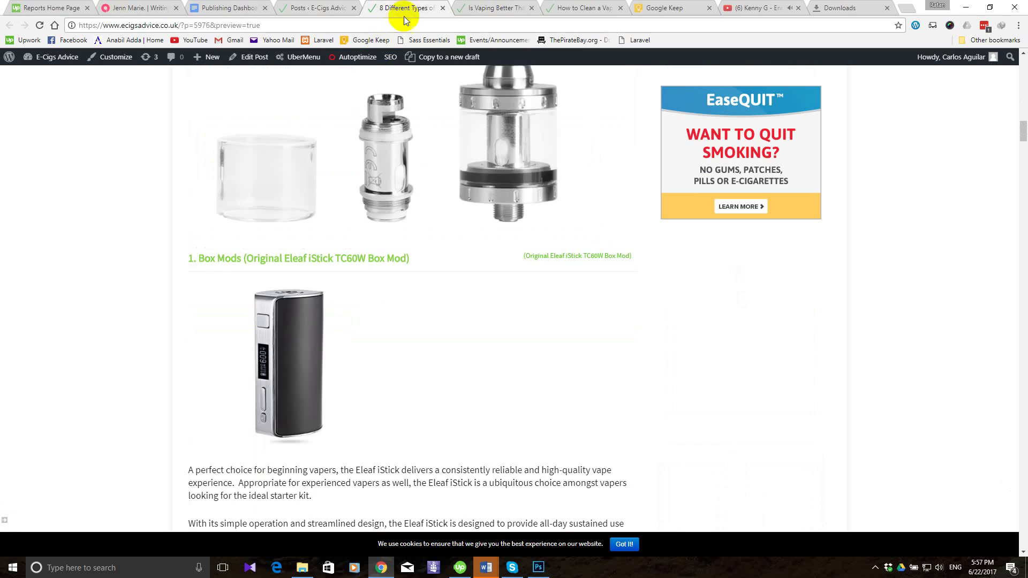
scroll(356, 257, "up", 15)
scroll(358, 131, "up", 6)
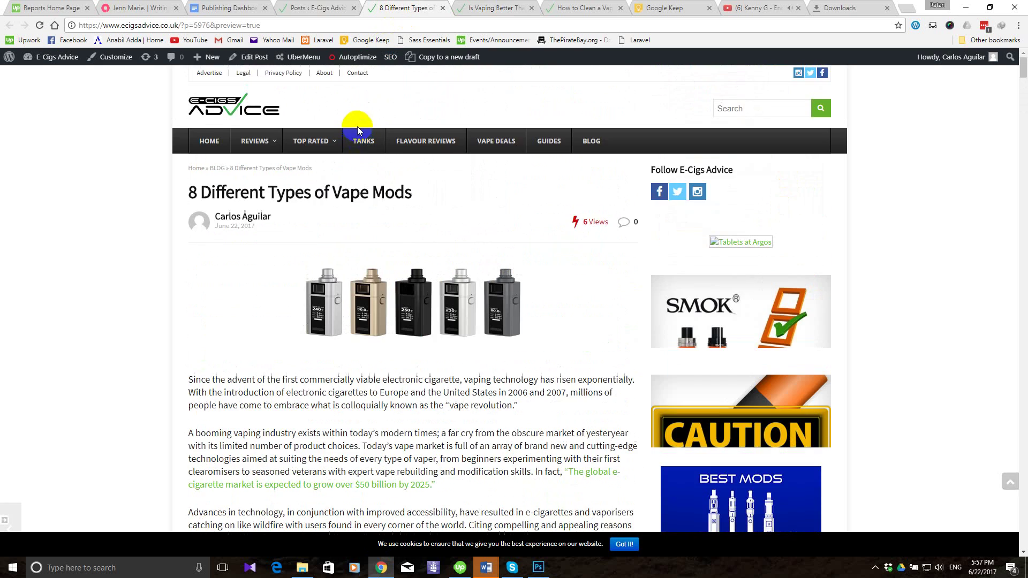
scroll(357, 131, "down", 7)
left_click(517, 549)
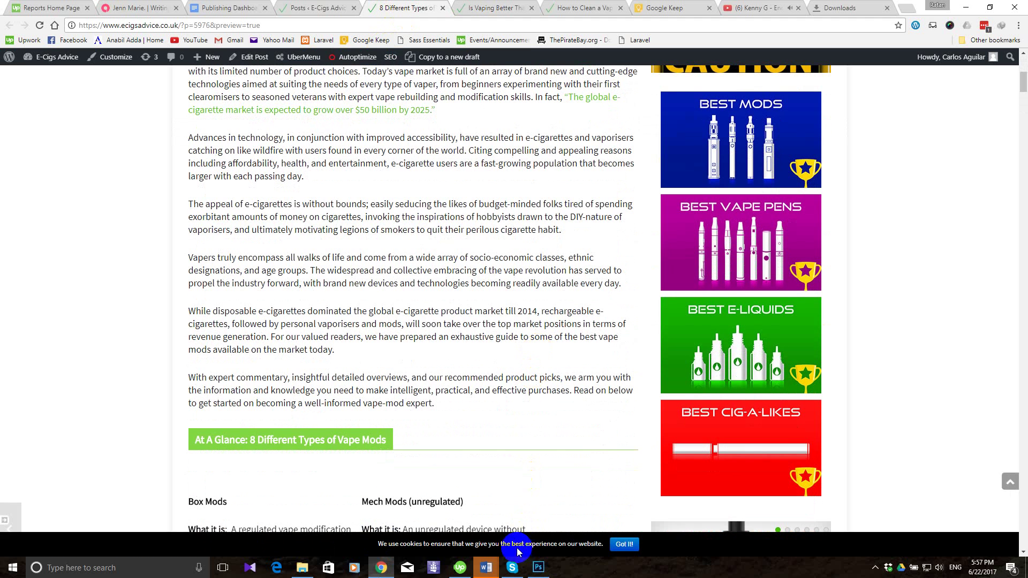
Switch to the vape mods document in Word and reduce its maximized window to a smaller one floating over the preview.
mouse_move(488, 572)
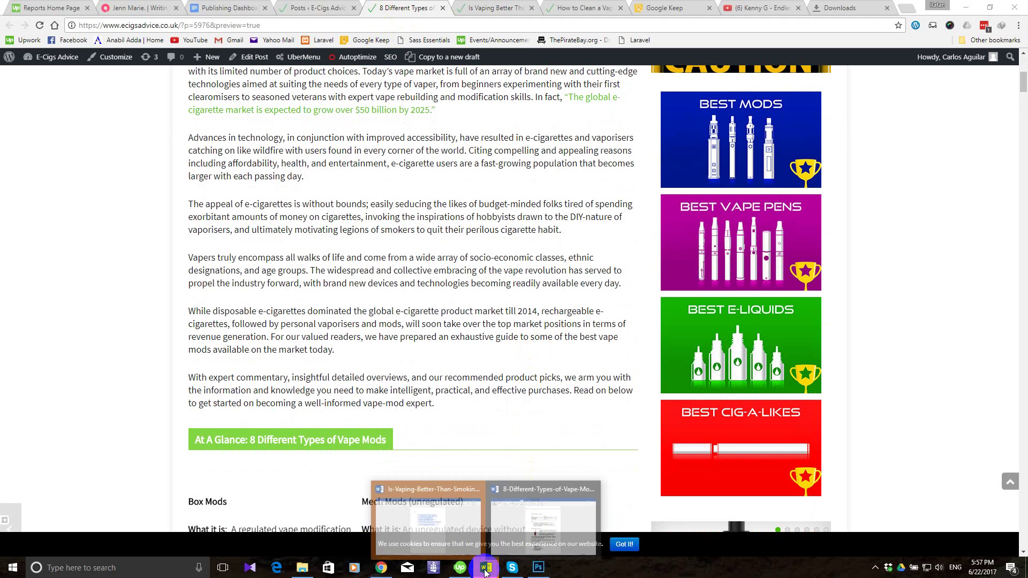
left_click(515, 538)
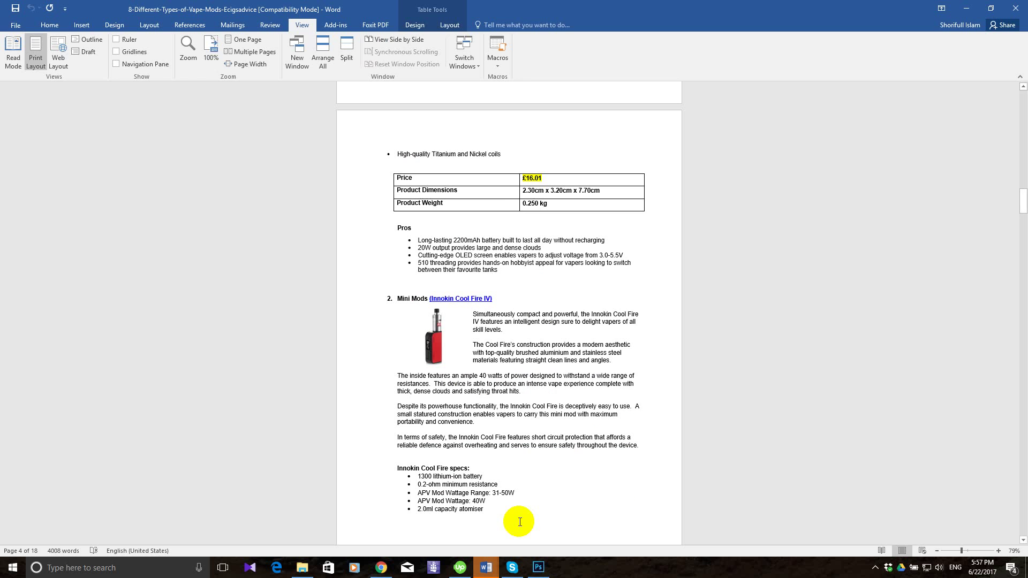
double_click(544, 4)
left_click(927, 20)
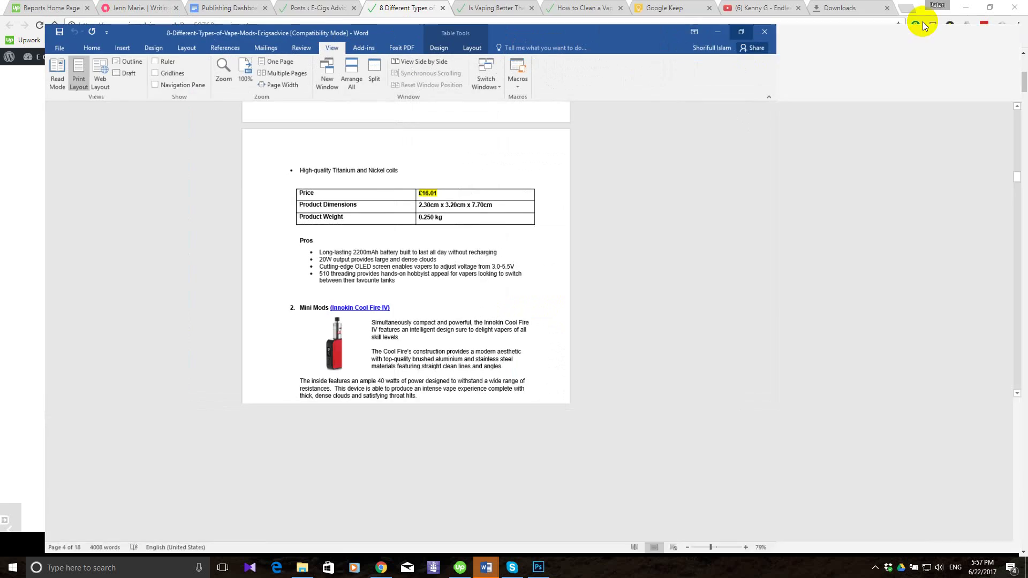
left_click(991, 6)
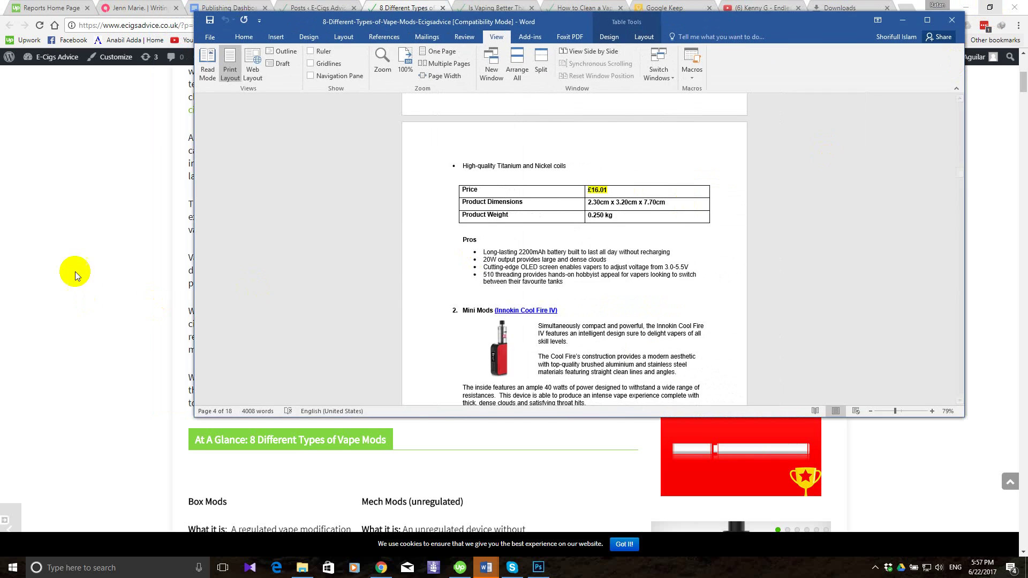
Return to the vape mods preview in Chrome and view its header image and introduction paragraphs.
left_click(75, 276)
scroll(259, 328, "up", 7)
scroll(258, 330, "down", 4)
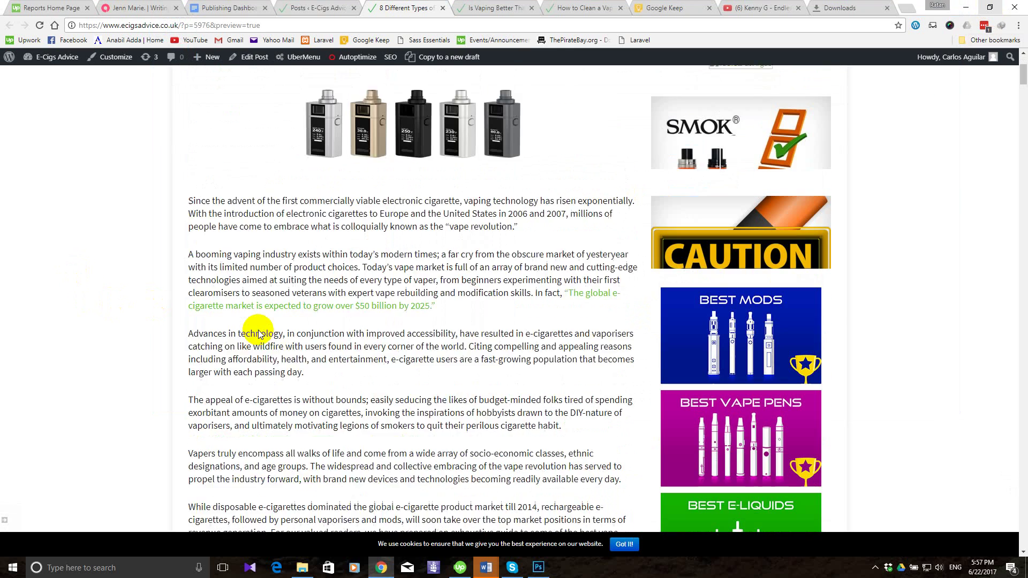
scroll(258, 330, "down", 1)
Bring the vape mods Word document back over the preview and narrow its window so both articles can be compared side by side.
mouse_move(492, 572)
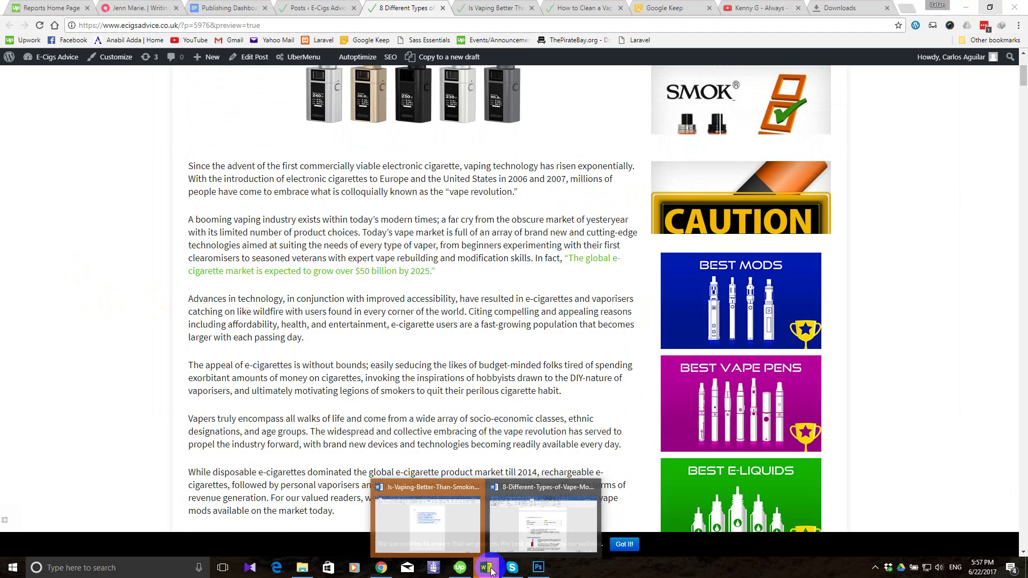
left_click(522, 537)
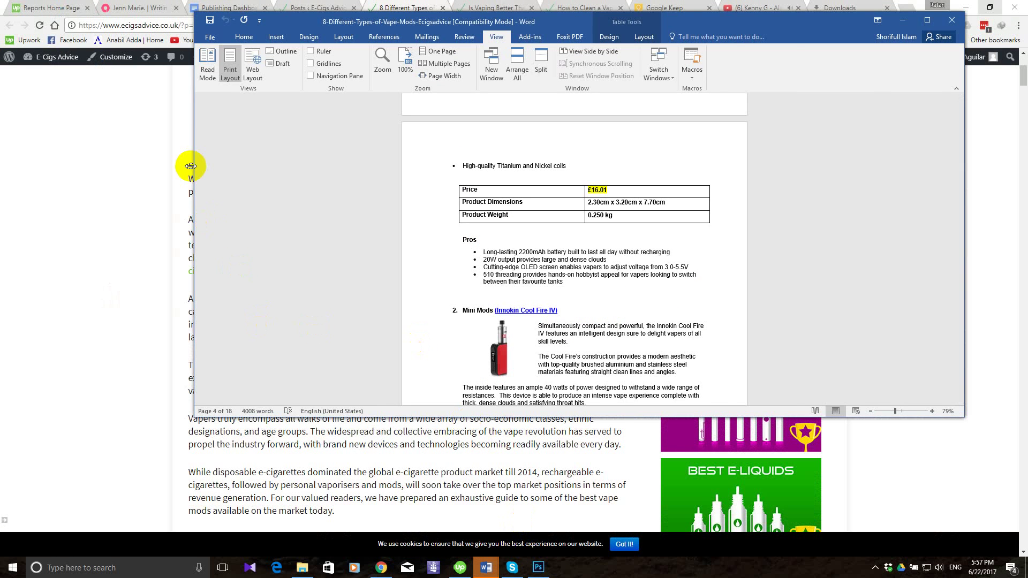
left_click_drag(190, 166, 552, 181)
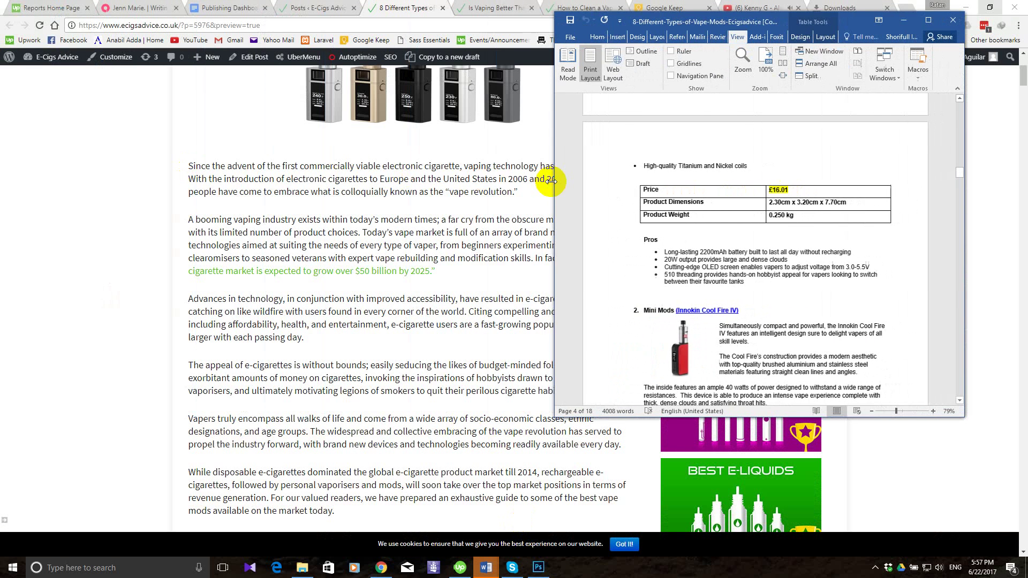
scroll(375, 228, "up", 3)
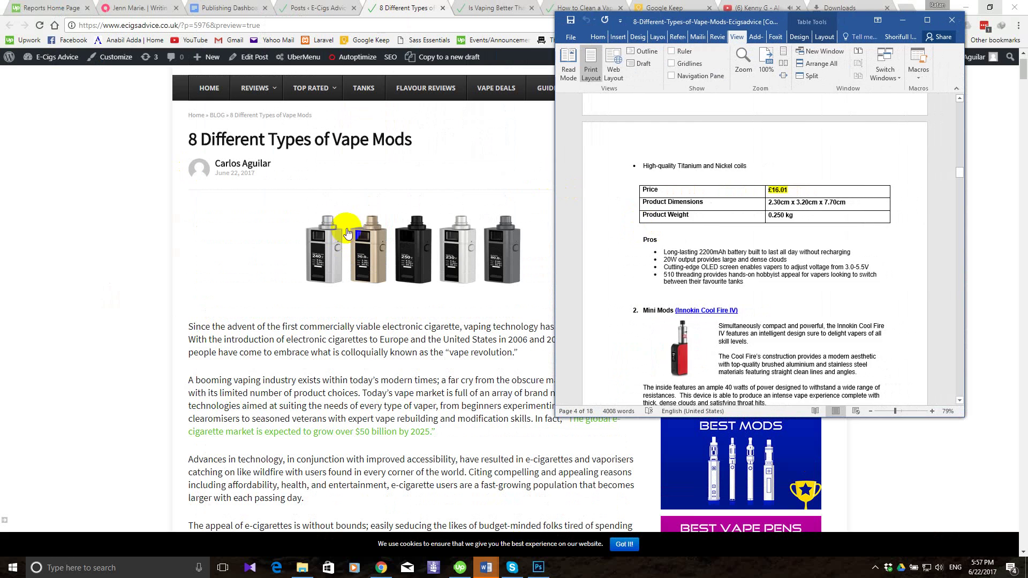
scroll(713, 244, "up", 15)
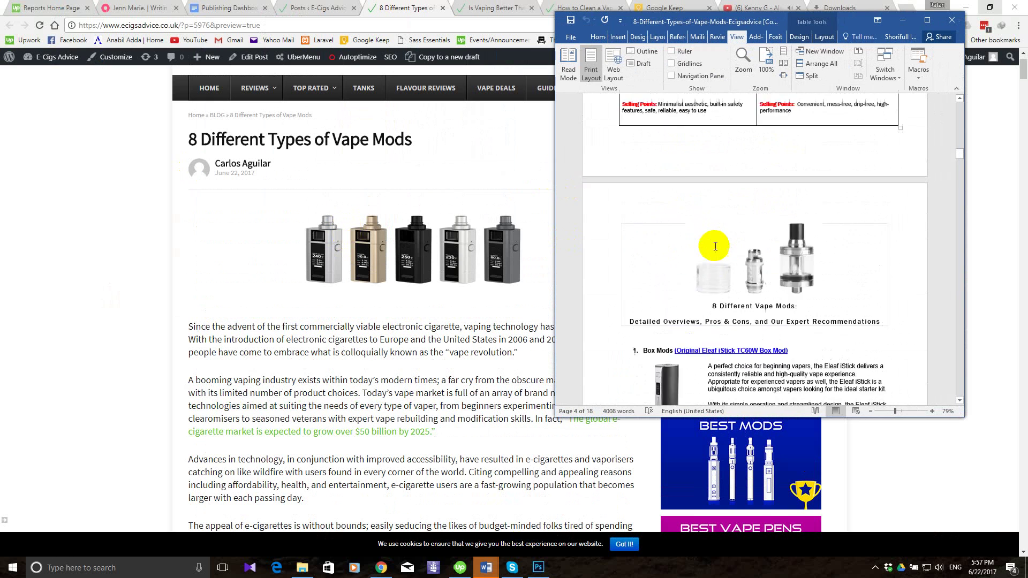
Compare the vape mods document's introduction, down to the Global Sales of Vaping Devices chart, with the same part of the preview.
scroll(715, 246, "up", 20)
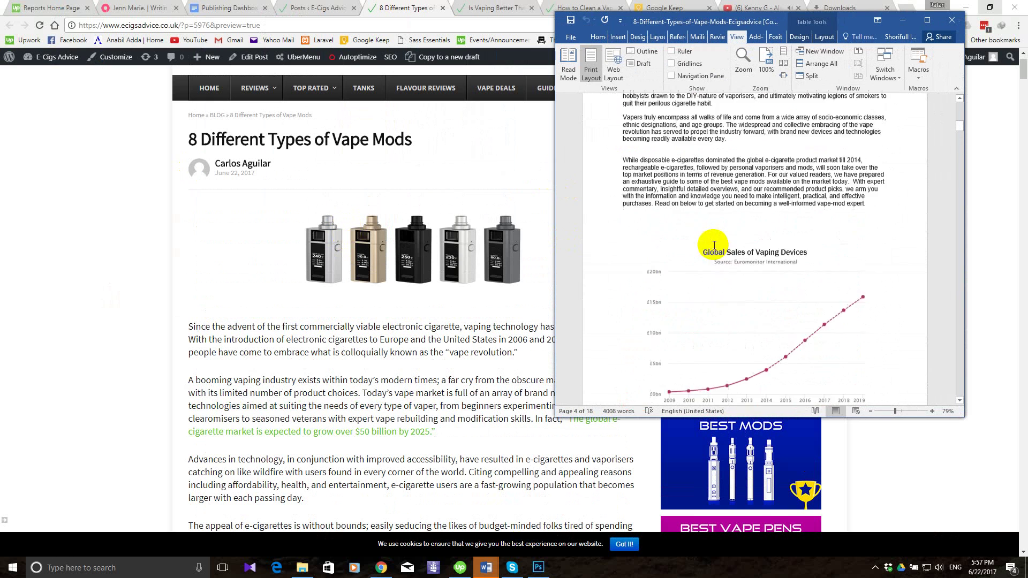
scroll(715, 245, "up", 20)
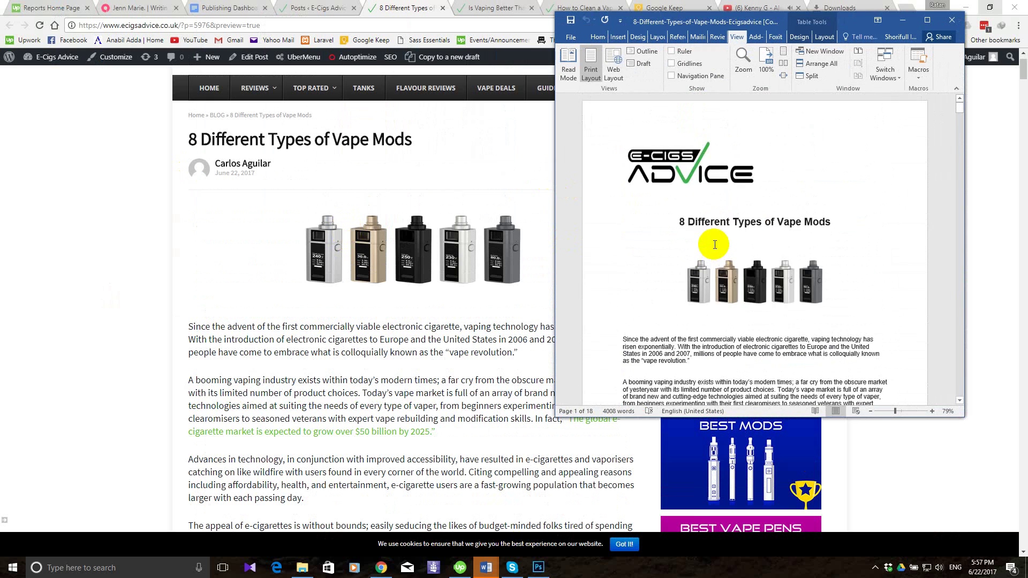
scroll(695, 331, "down", 12)
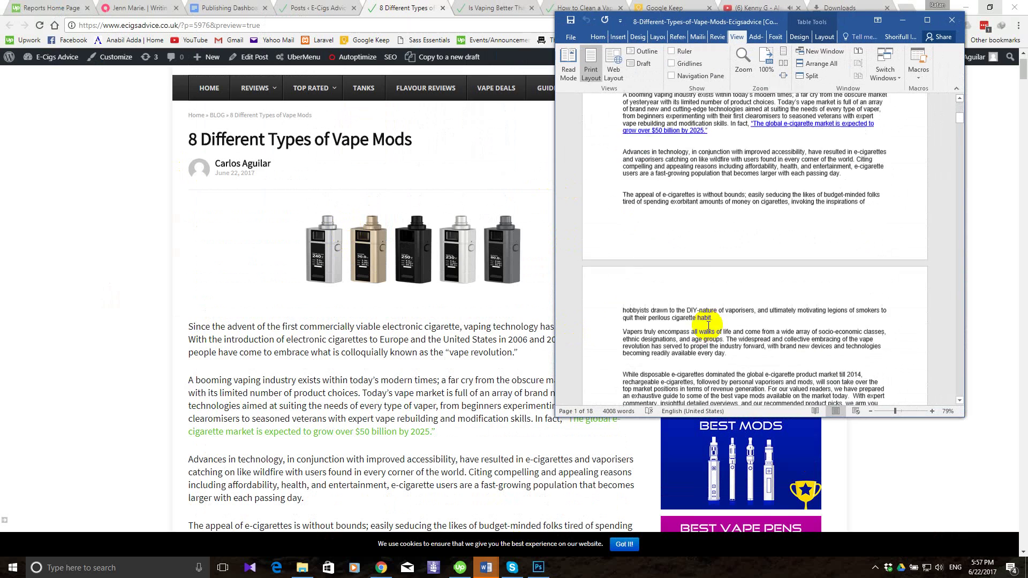
scroll(708, 326, "down", 3)
scroll(425, 328, "down", 12)
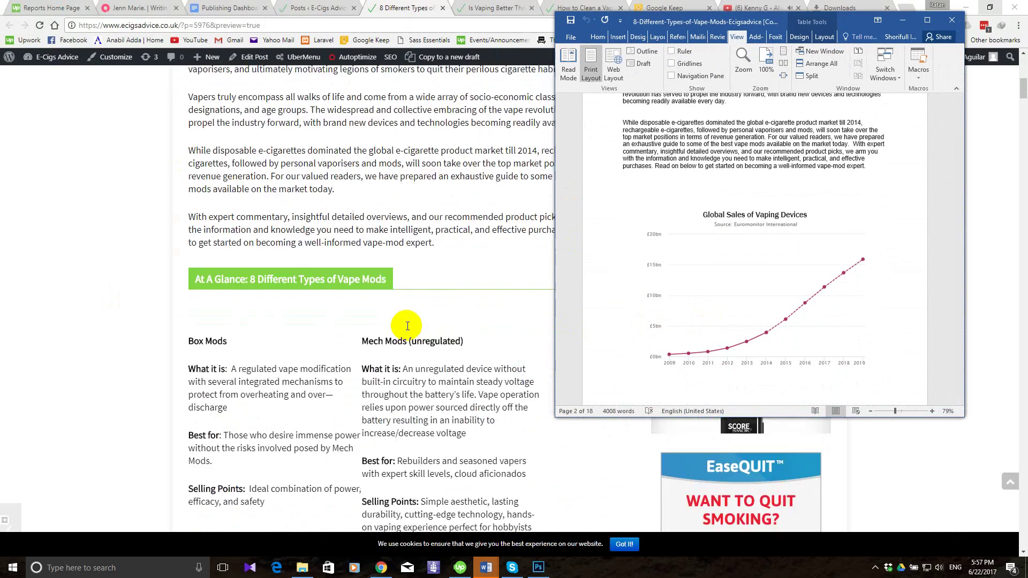
Compare the At A Glance table of vape mod types in the Word document with its layout in the preview.
scroll(408, 326, "up", 5)
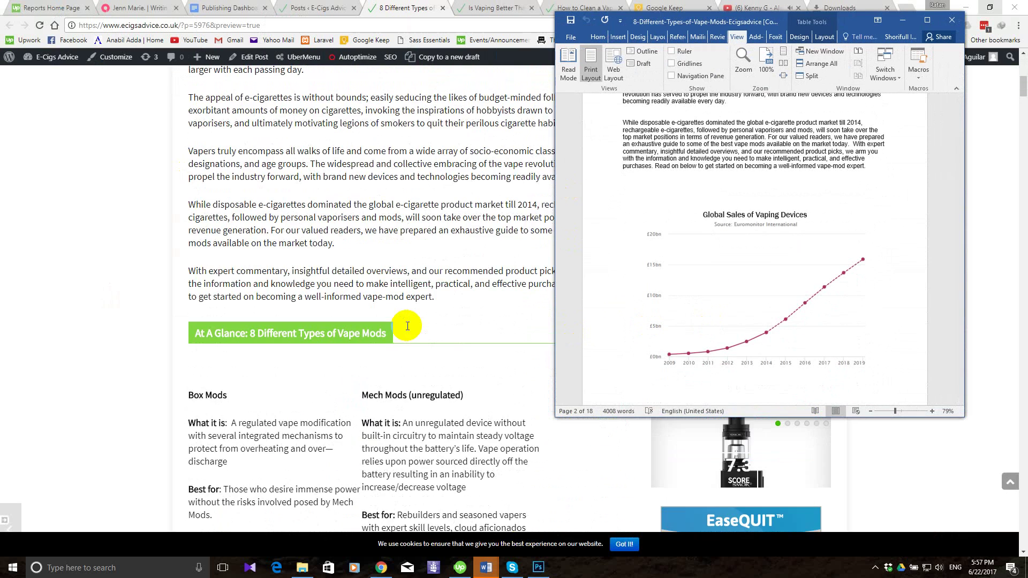
scroll(407, 326, "down", 4)
scroll(823, 217, "down", 5)
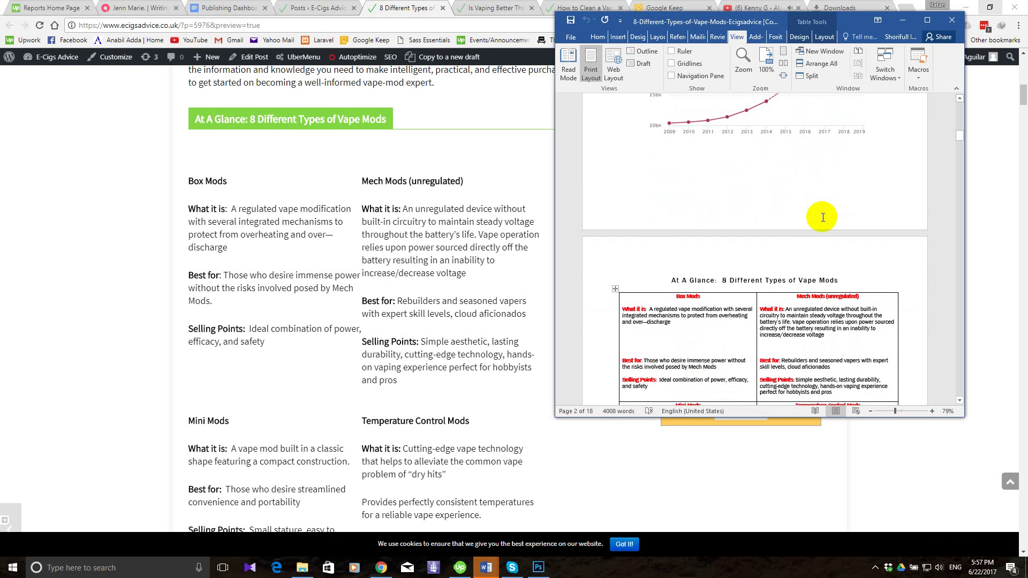
scroll(460, 215, "down", 2)
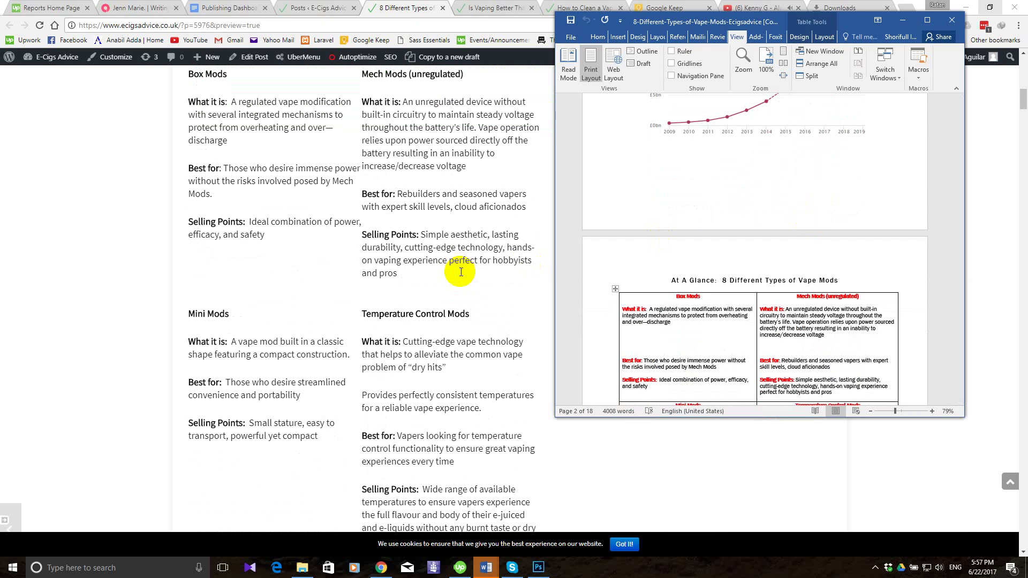
scroll(461, 273, "down", 11)
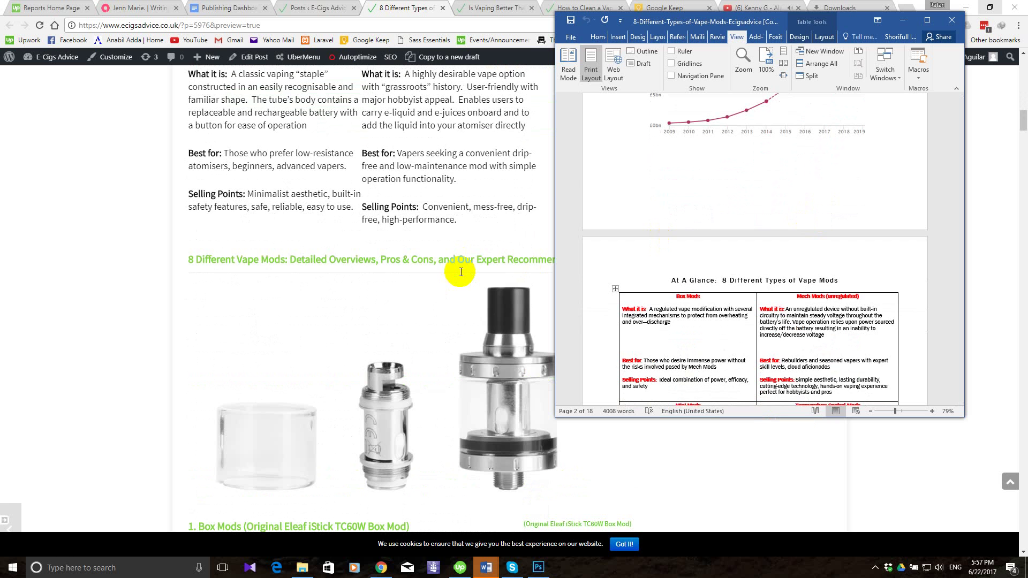
scroll(781, 252, "down", 6)
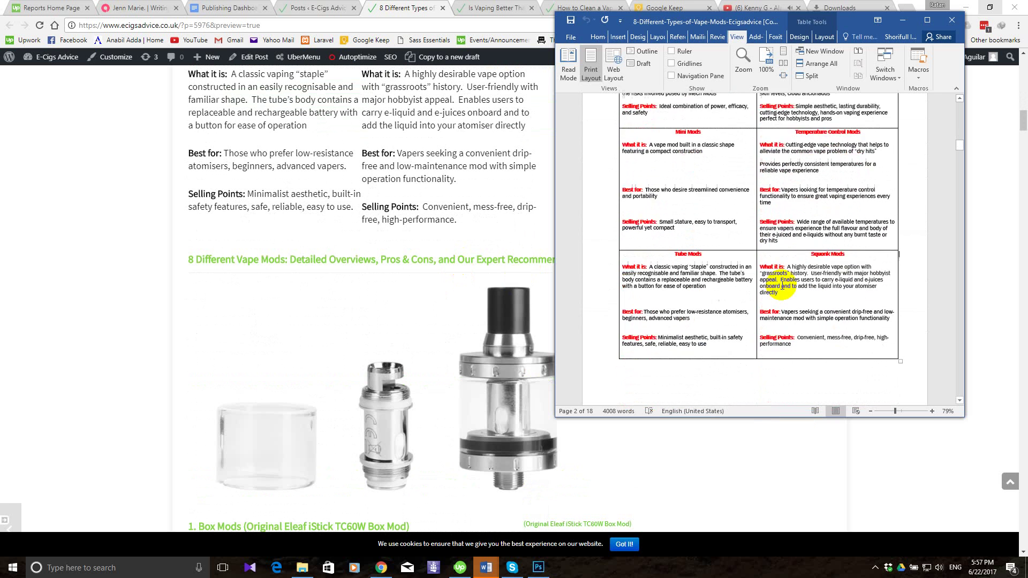
scroll(783, 286, "down", 7)
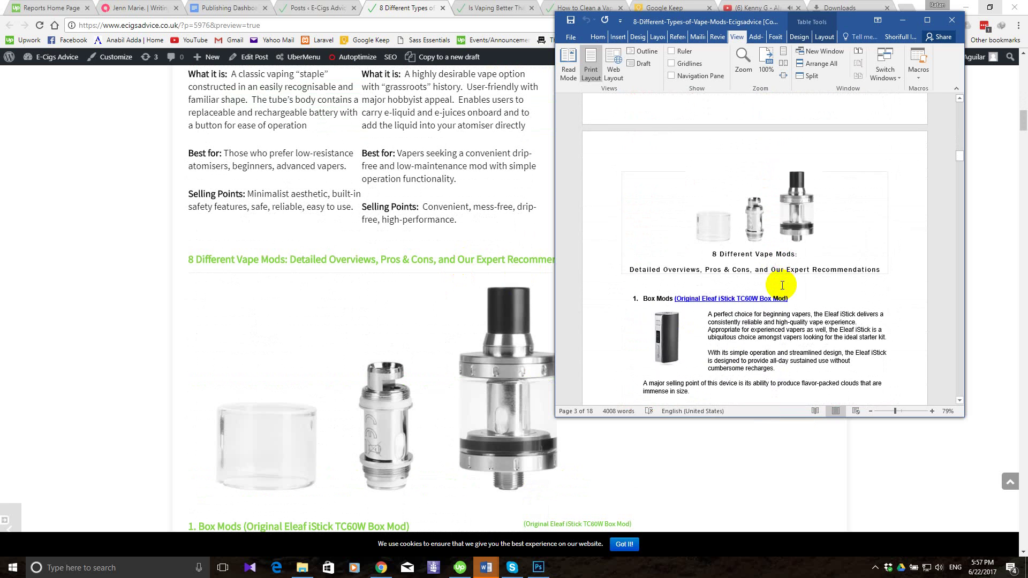
Check the document's Box Mods section and review the preview's detailed product sections from Box Mods down to Tube Mods.
scroll(782, 286, "down", 2)
scroll(400, 301, "down", 14)
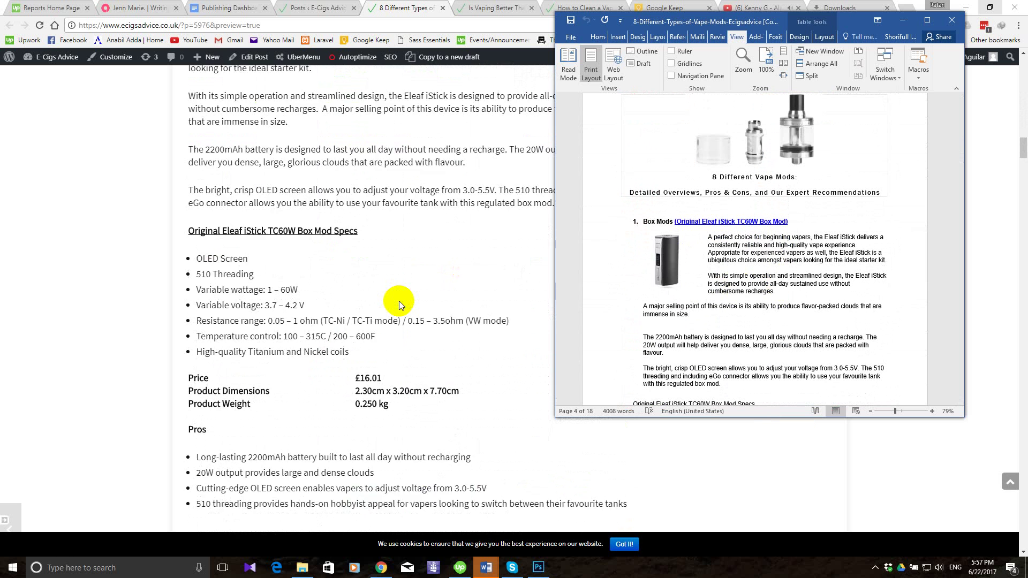
scroll(400, 301, "down", 15)
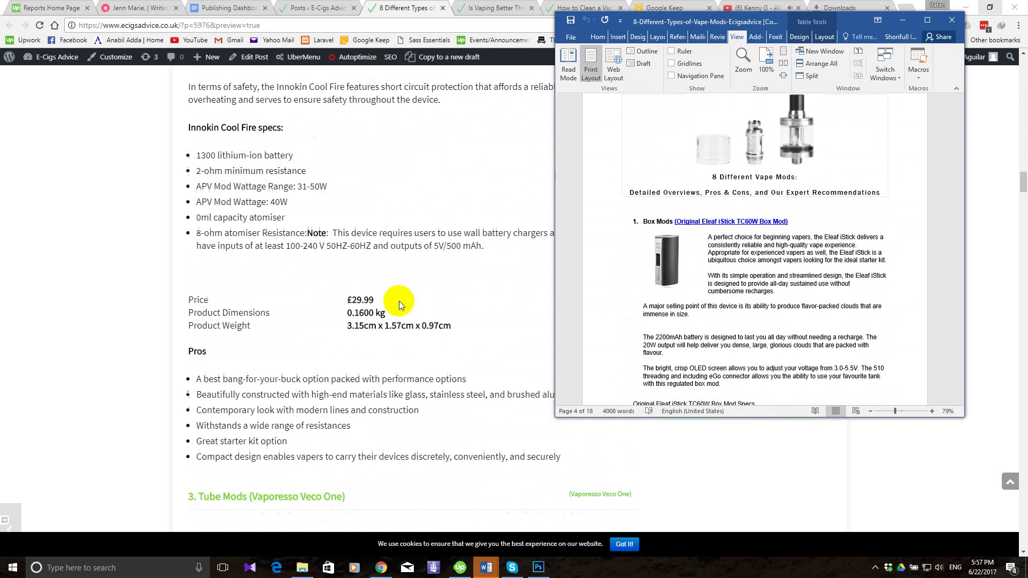
scroll(400, 301, "down", 10)
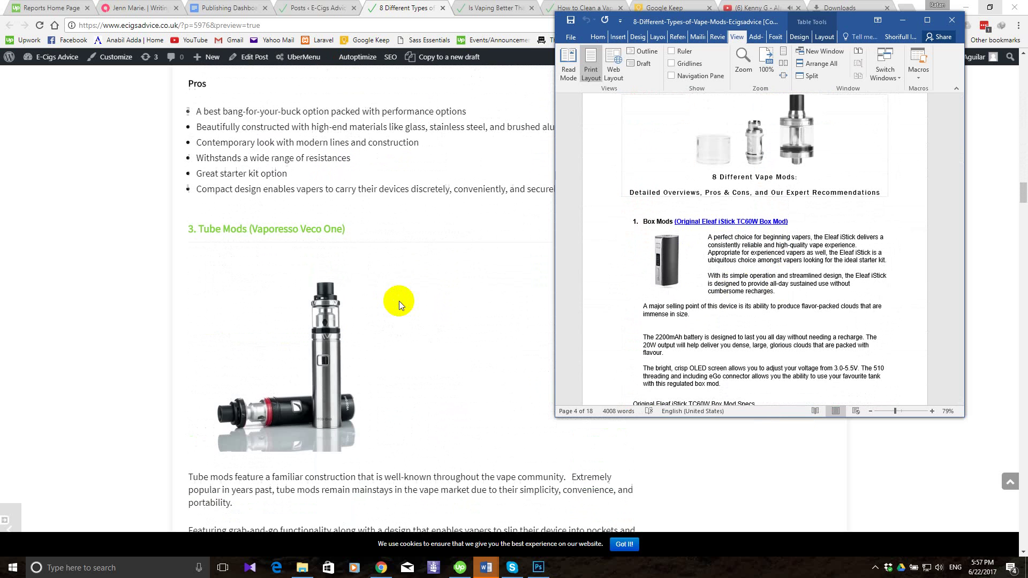
Look over the "Is Vaping Better Than Smoking?" and vape mods previews, and view the WordPress posts list.
left_click(493, 7)
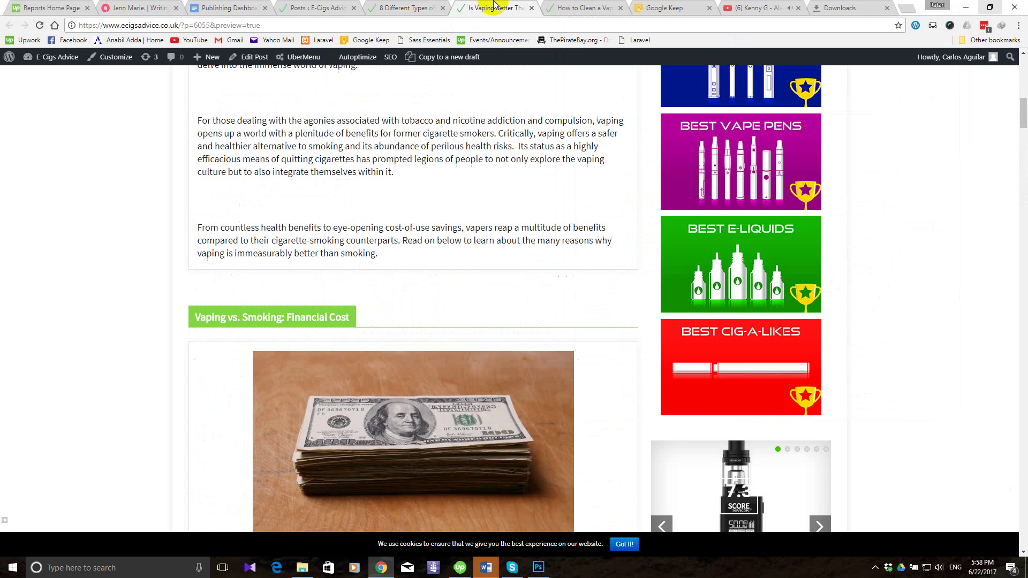
left_click(398, 7)
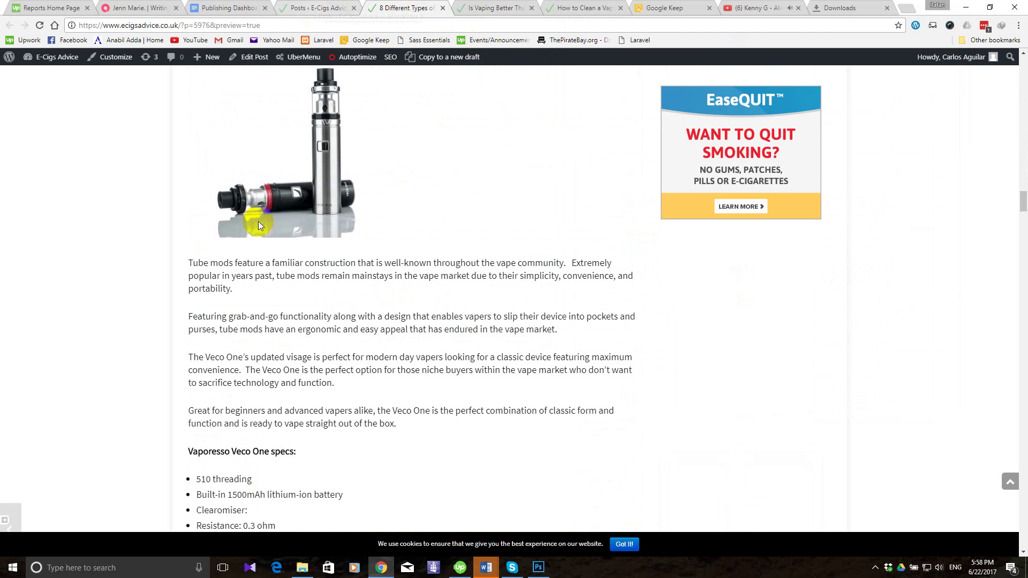
left_click(313, 8)
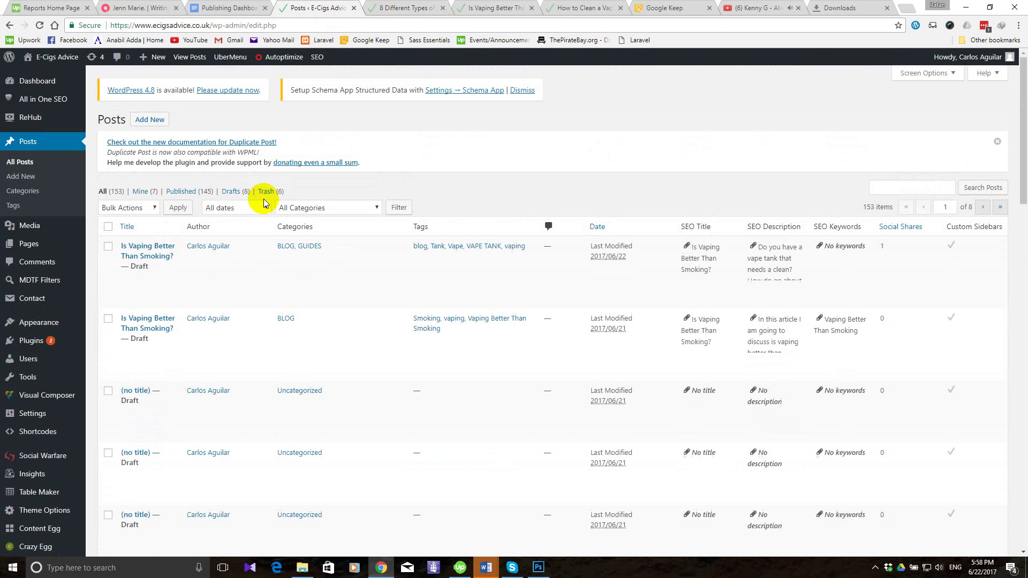
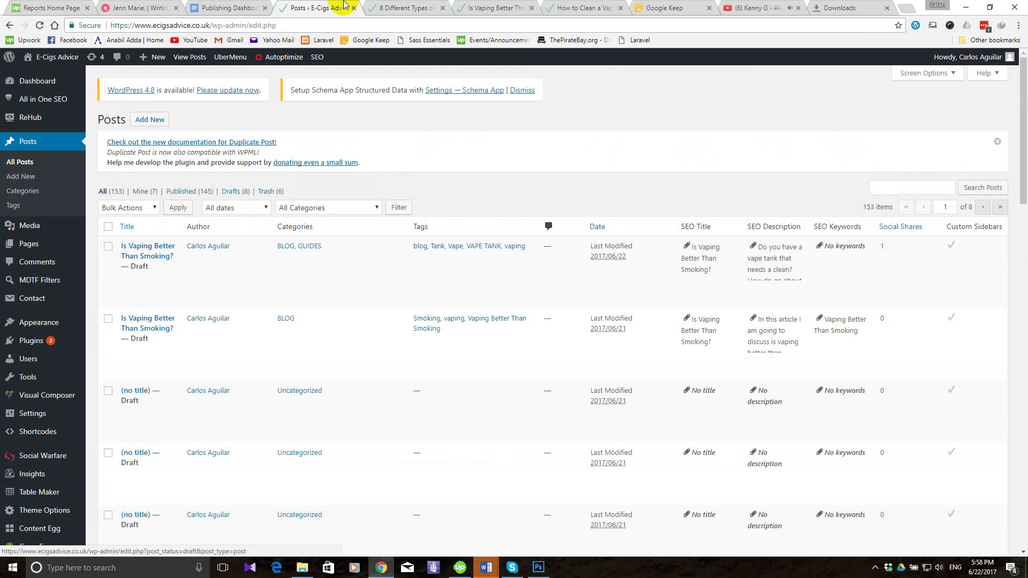
Open the "Is Vaping Better Than Smoking?" draft in the WordPress post editor from its preview.
left_click(475, 9)
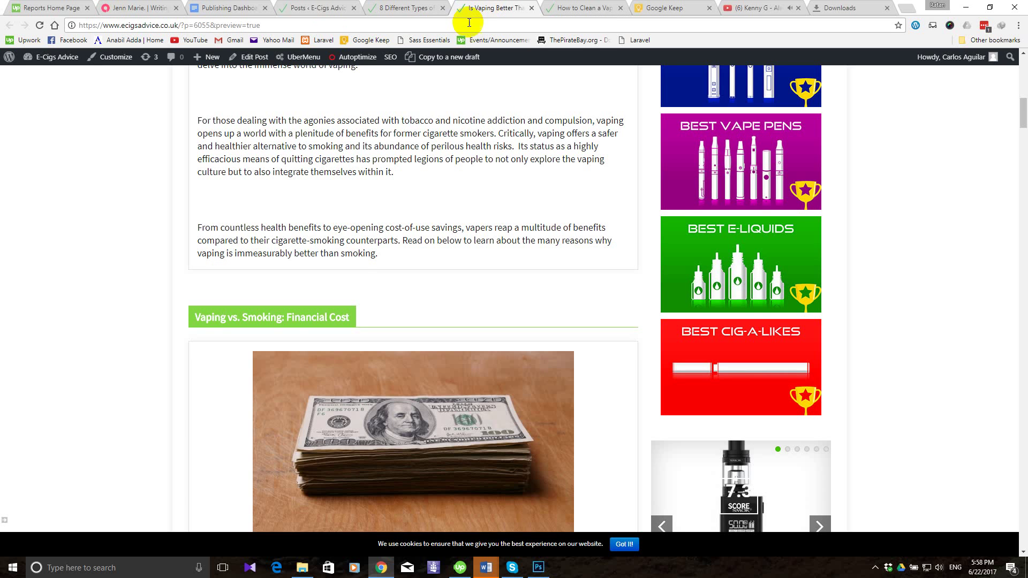
scroll(441, 165, "up", 3)
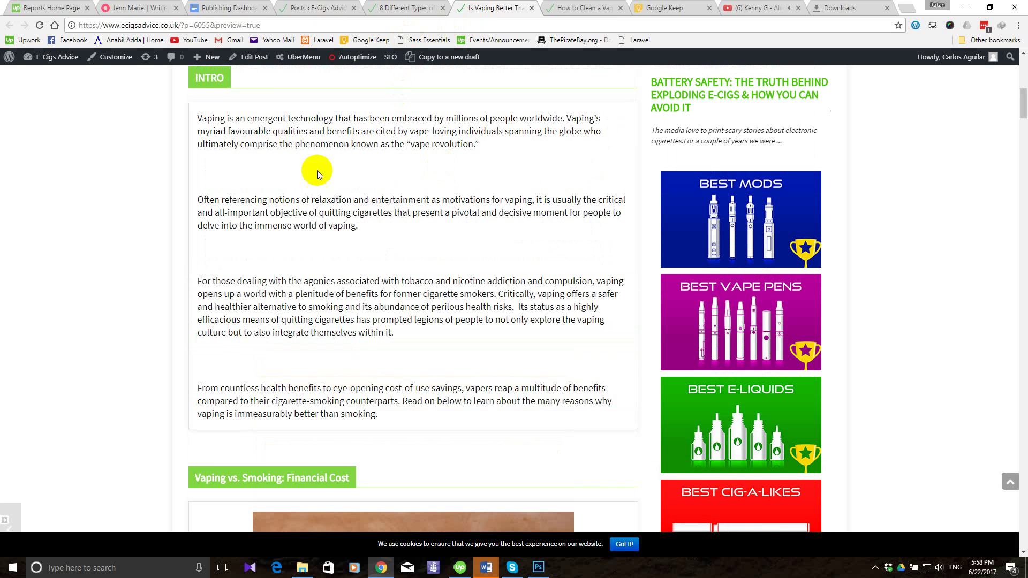
left_click(252, 57)
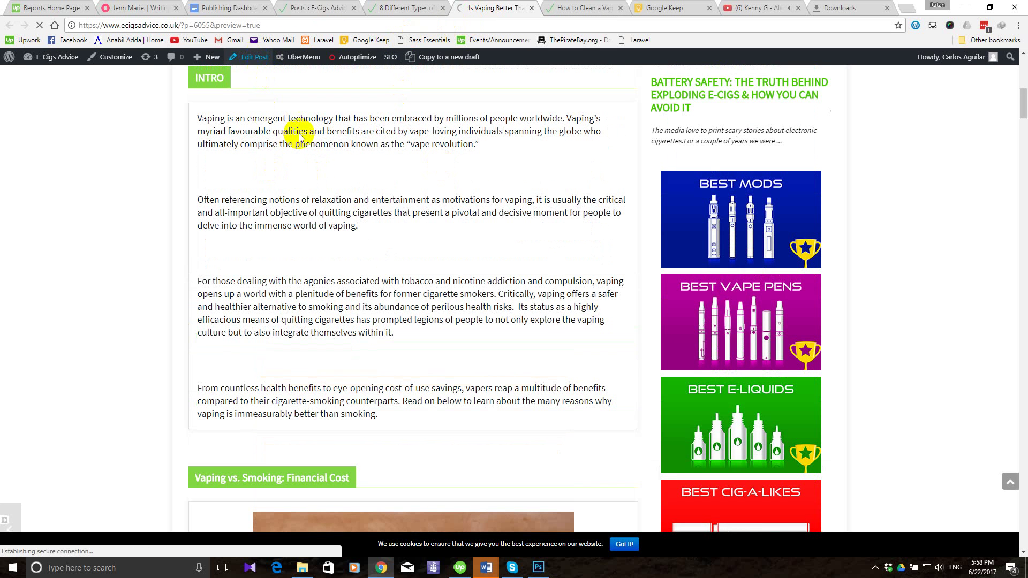
left_click(402, 7)
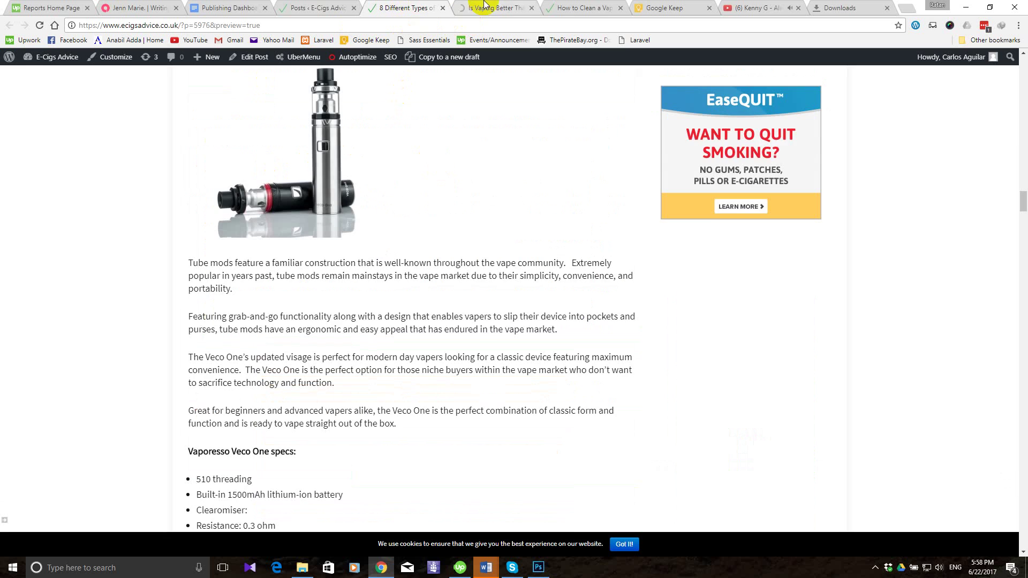
left_click(484, 5)
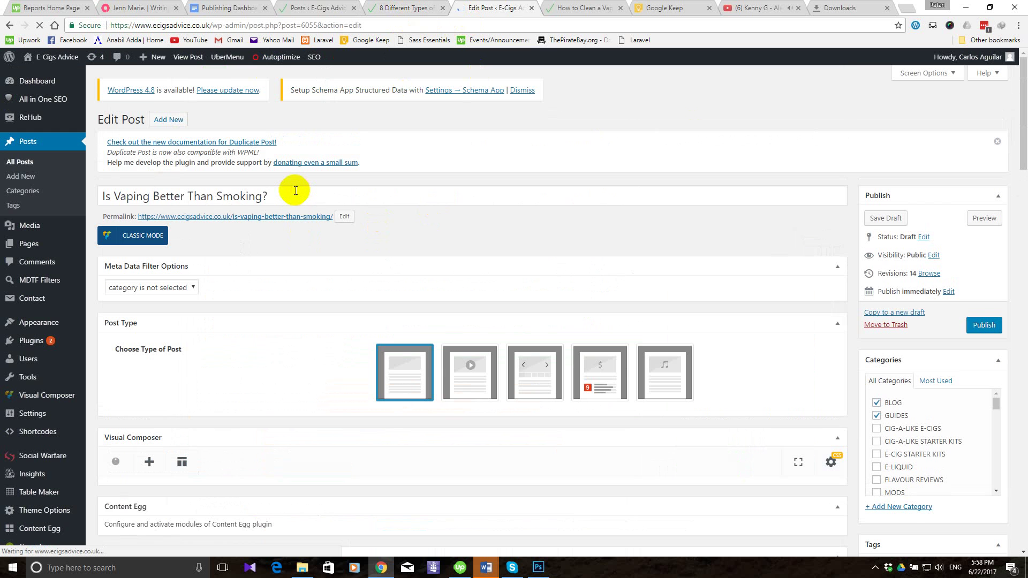
Append a hyphen, the writer's first name and "-draft" to the "Is Vaping Better Than Smoking?" post title, and save the draft.
left_click(295, 191)
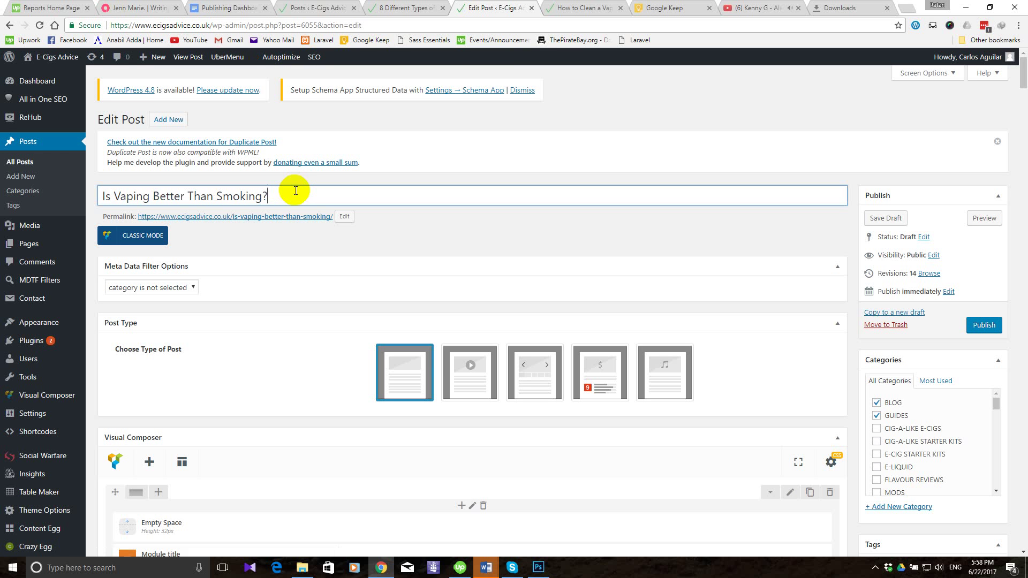
type("shor")
type("rfull")
type("-r")
type("raft")
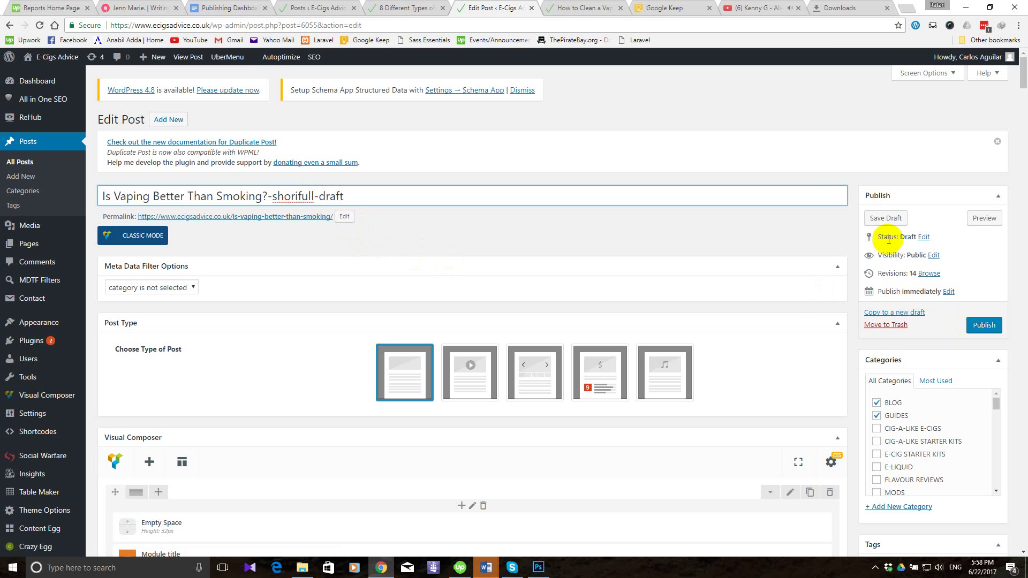
left_click(886, 219)
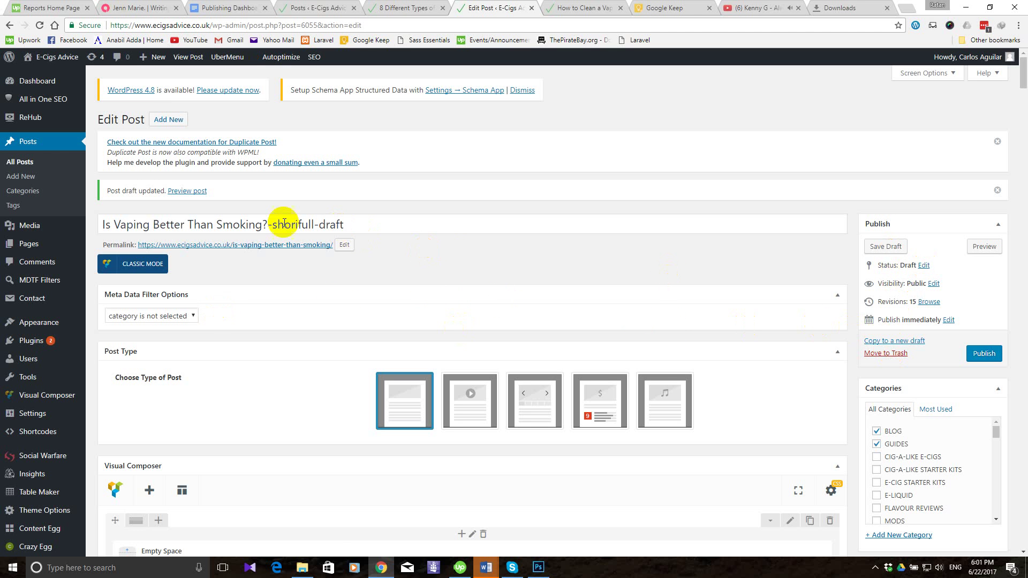
Preview the updated "Is Vaping Better Than Smoking?" draft and review the article down to its sources and related articles and back up.
left_click(190, 191)
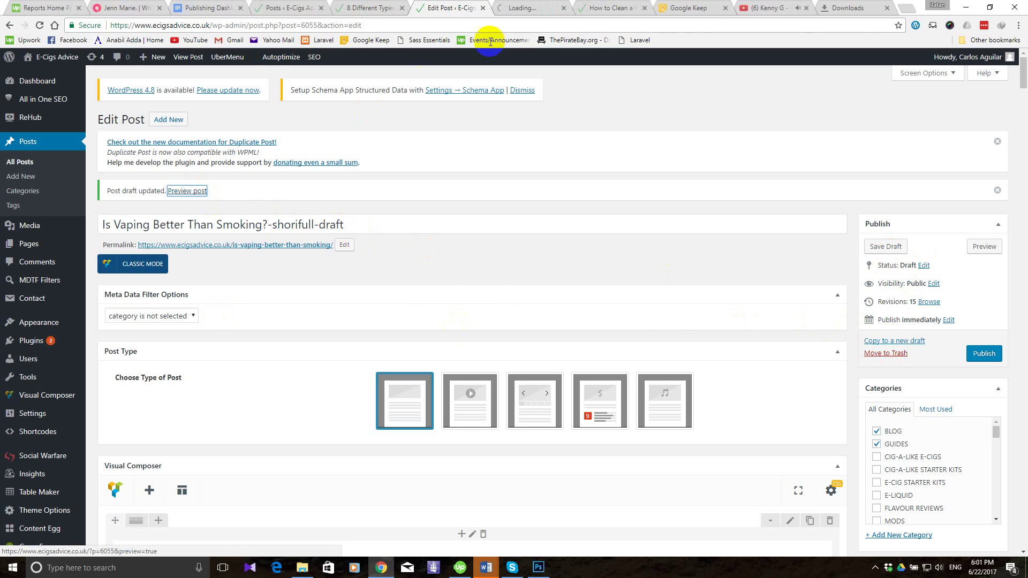
left_click(534, 6)
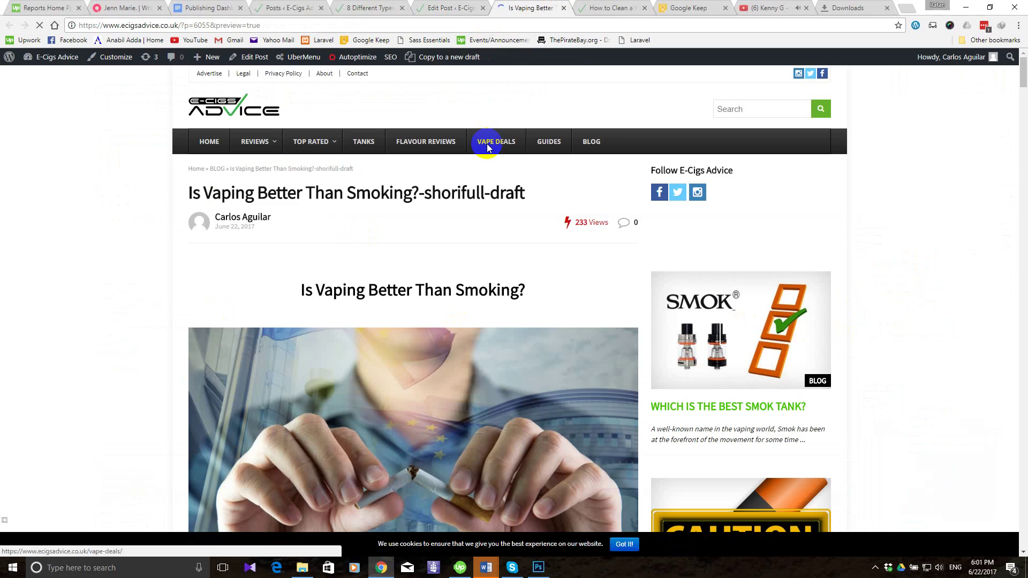
scroll(458, 245, "down", 15)
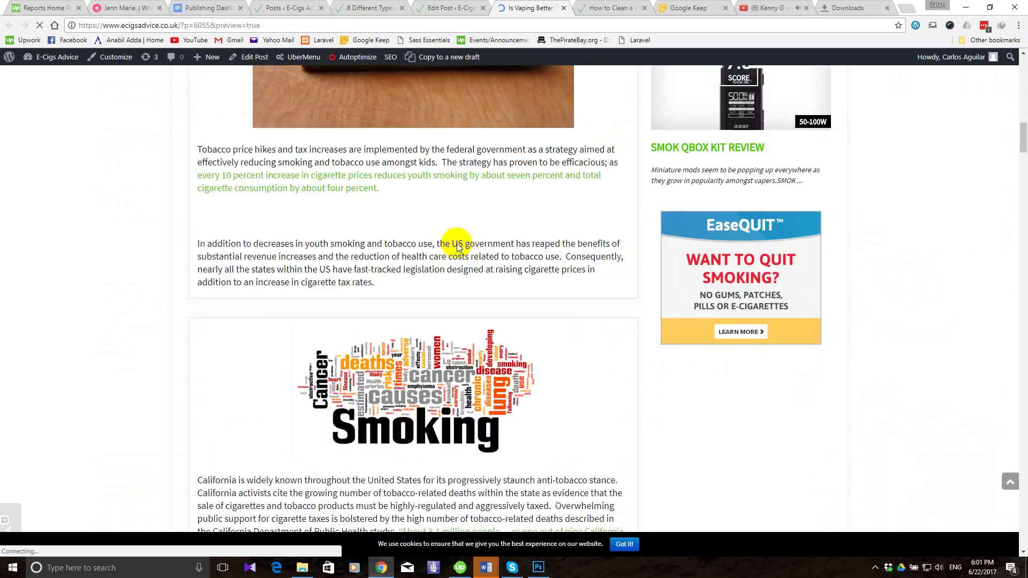
scroll(457, 247, "down", 15)
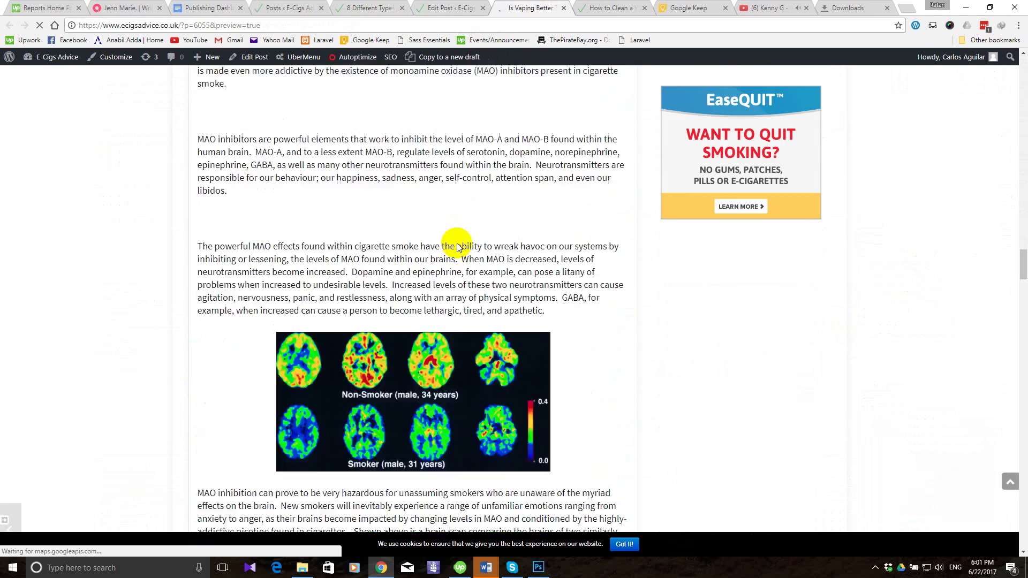
scroll(457, 247, "down", 20)
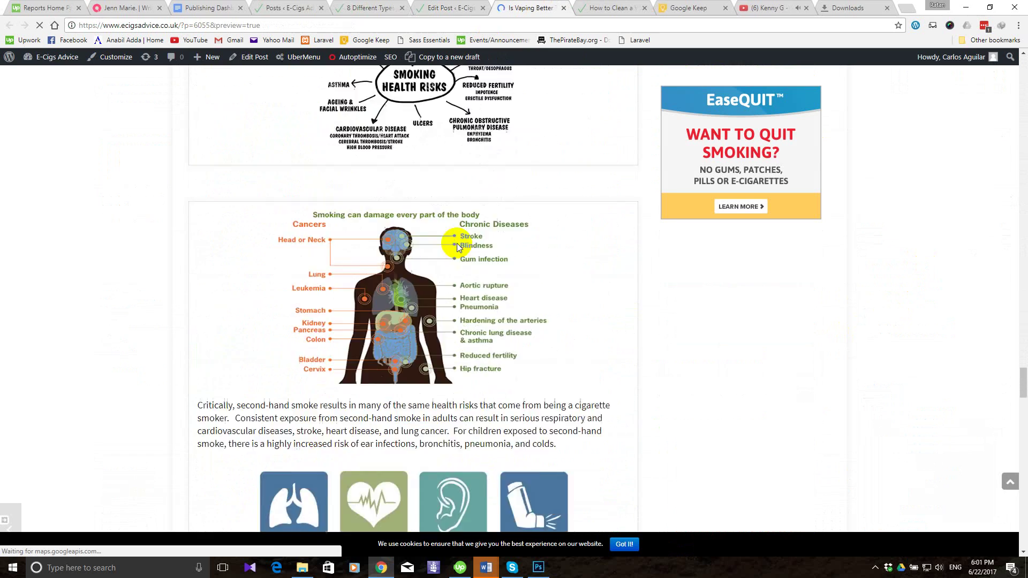
scroll(458, 246, "down", 20)
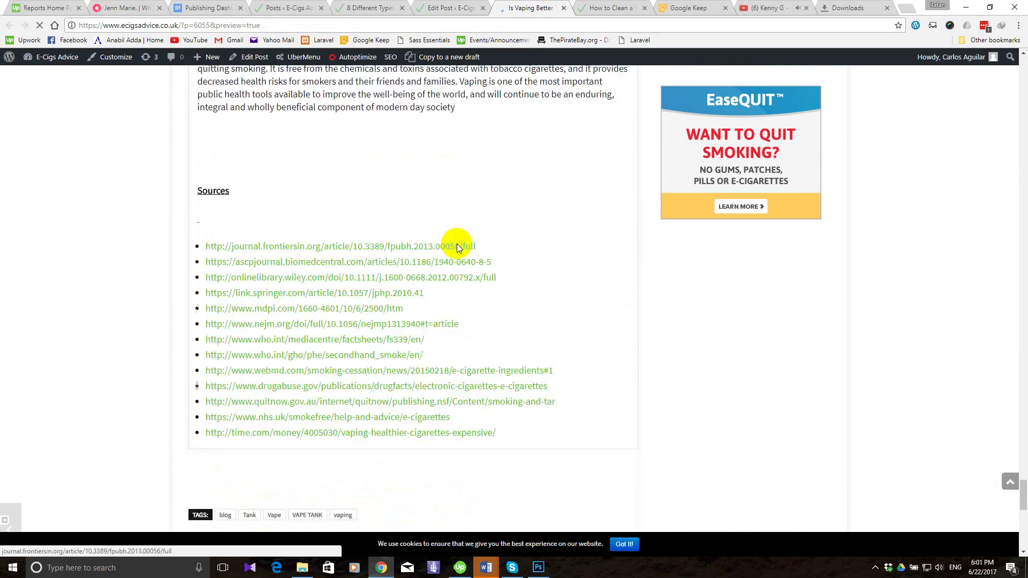
scroll(458, 247, "down", 10)
scroll(84, 334, "up", 3)
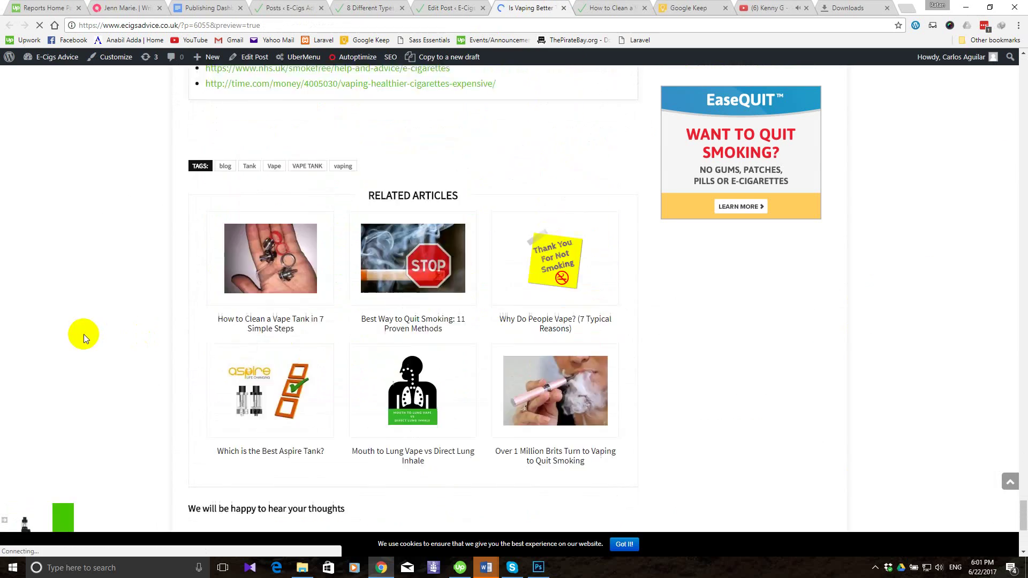
scroll(84, 335, "up", 20)
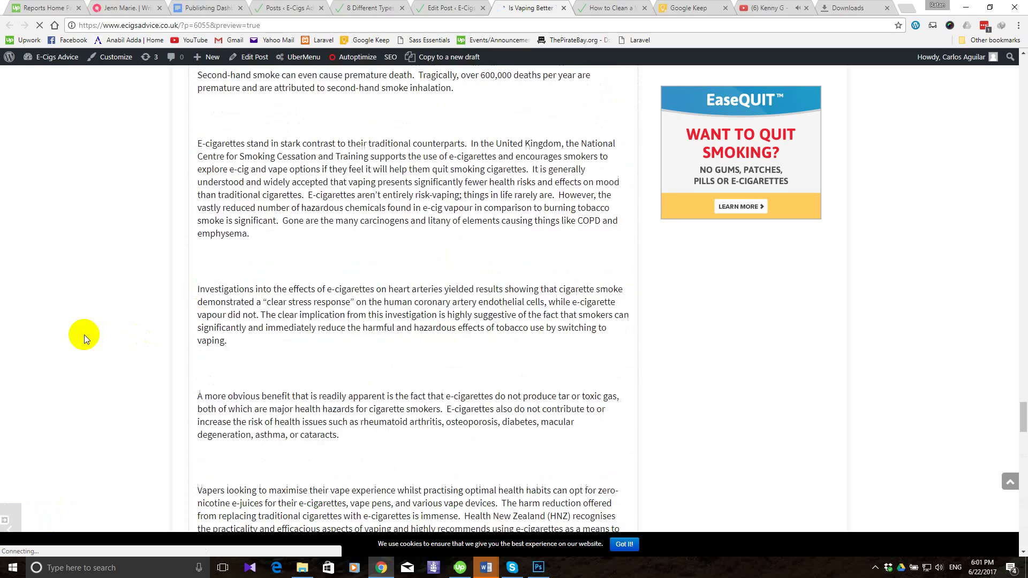
scroll(85, 335, "up", 20)
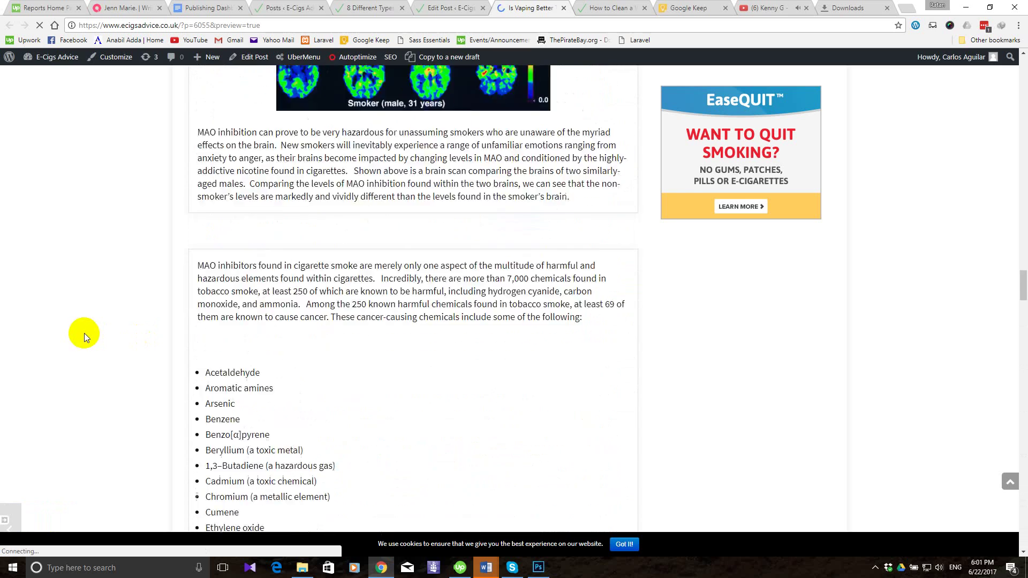
scroll(84, 333, "up", 20)
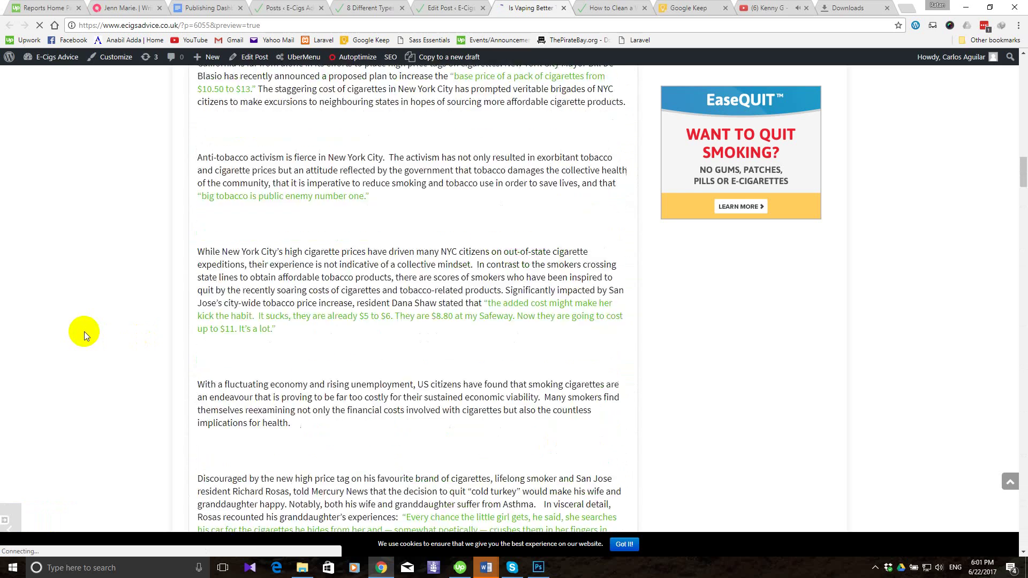
Return to the top of the "Is Vaping Better Than Smoking?" draft preview and copy its web address.
scroll(85, 332, "up", 20)
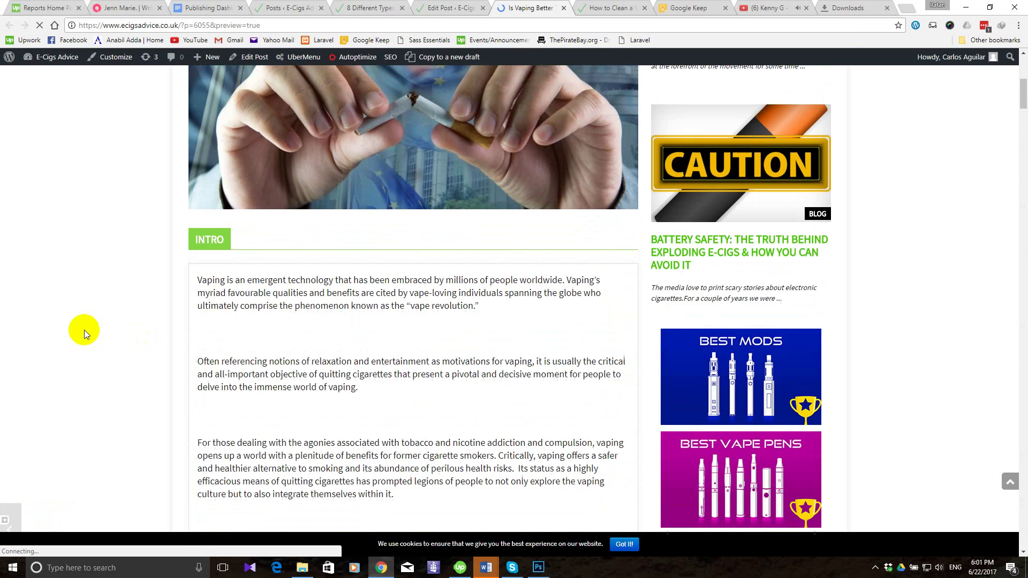
scroll(85, 333, "up", 8)
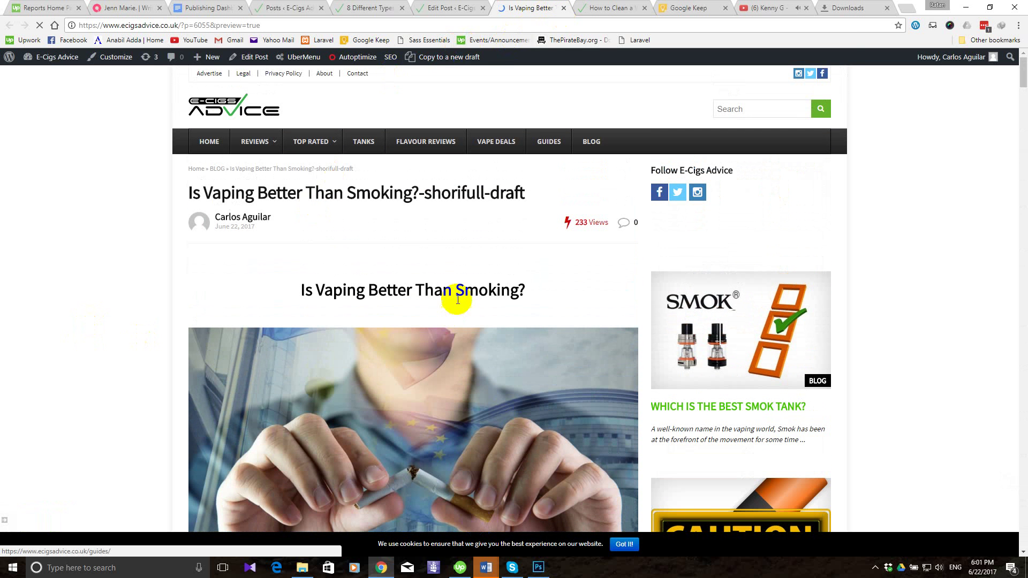
left_click(462, 8)
left_click(531, 8)
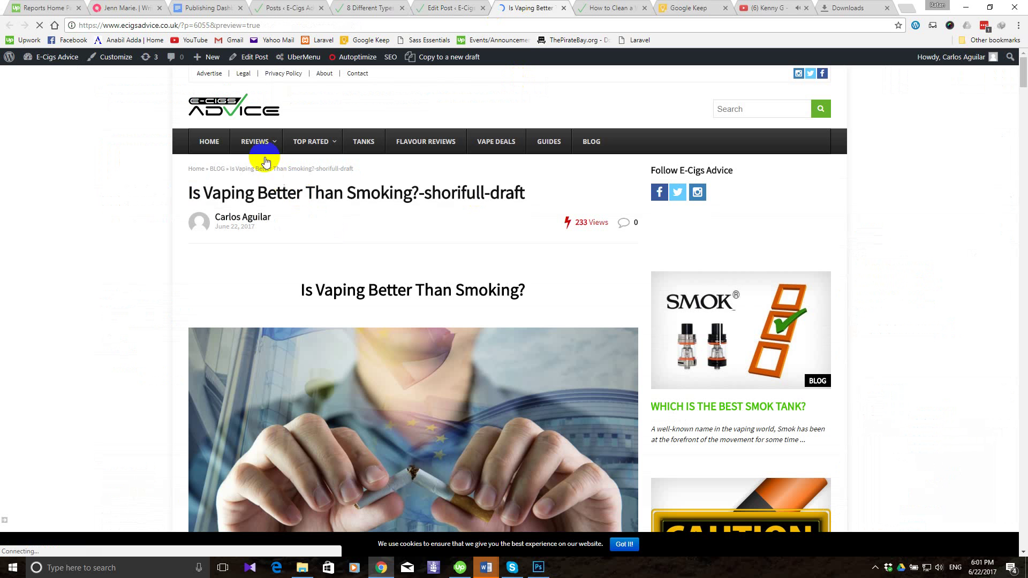
left_click(232, 141)
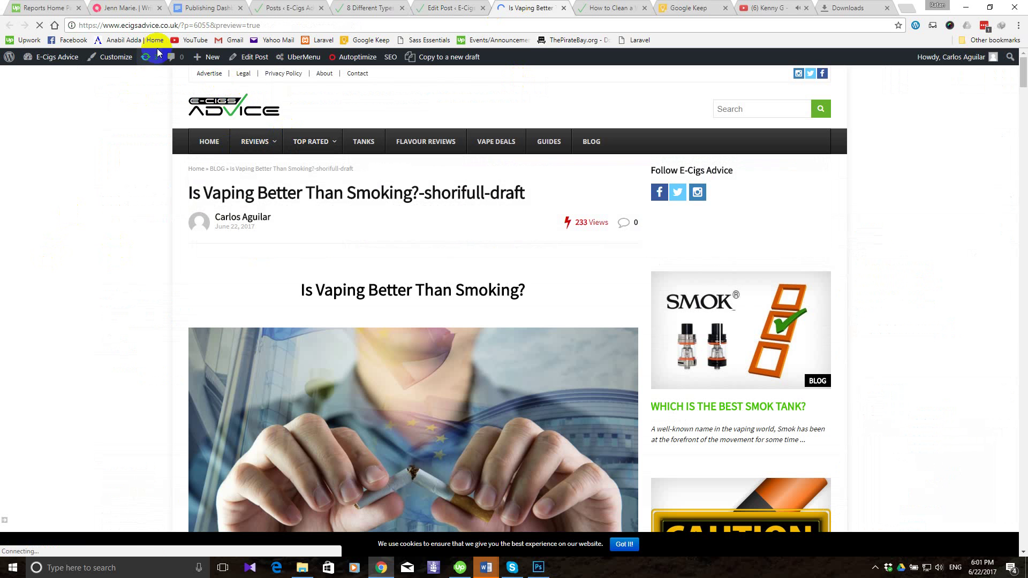
left_click(190, 24)
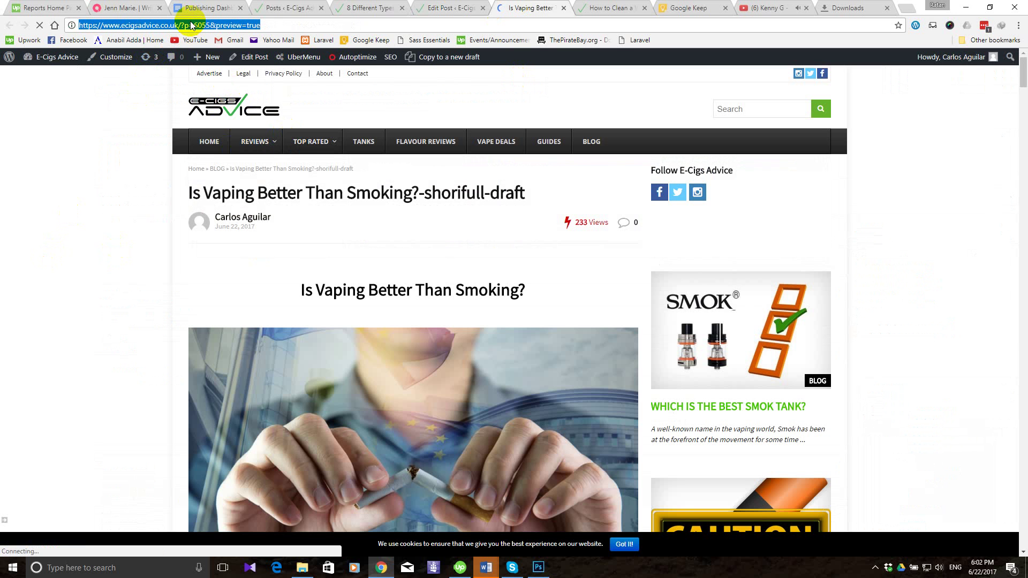
right_click(191, 24)
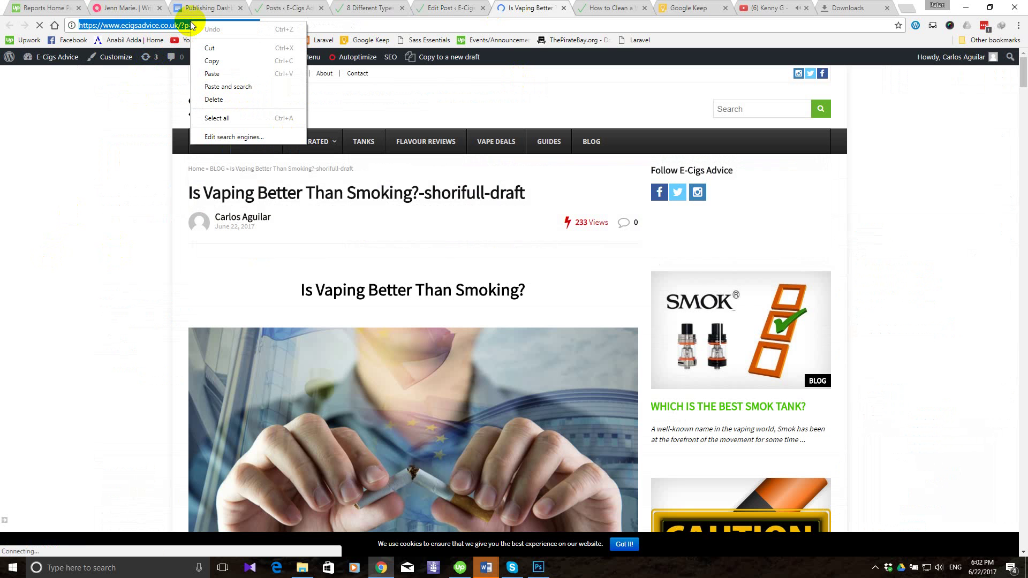
left_click(218, 63)
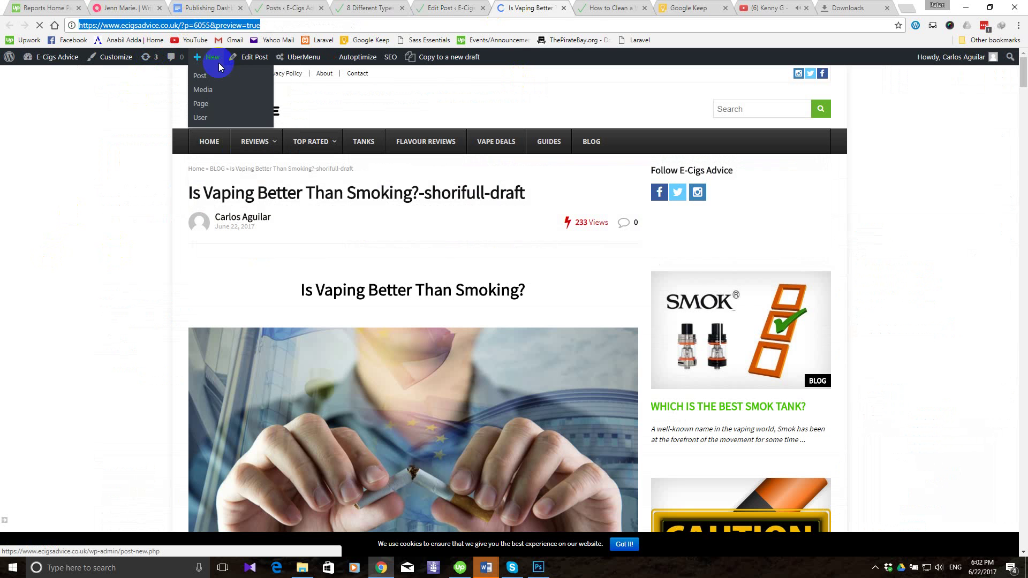
Open Facebook in place of the vape tank cleaning article and send the copied draft preview link in the project contact's chat.
left_click(603, 4)
scroll(221, 238, "up", 7)
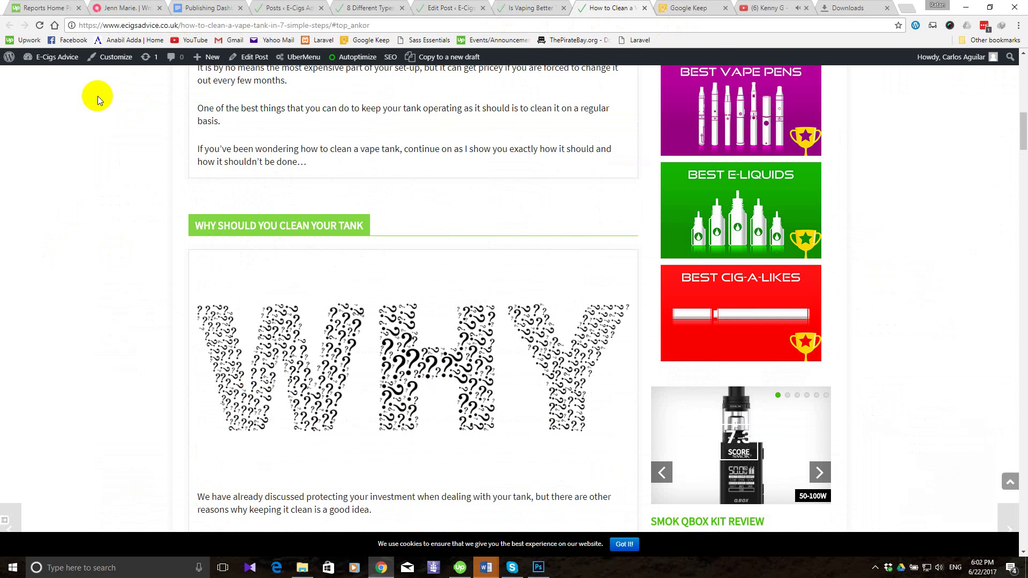
left_click(61, 41)
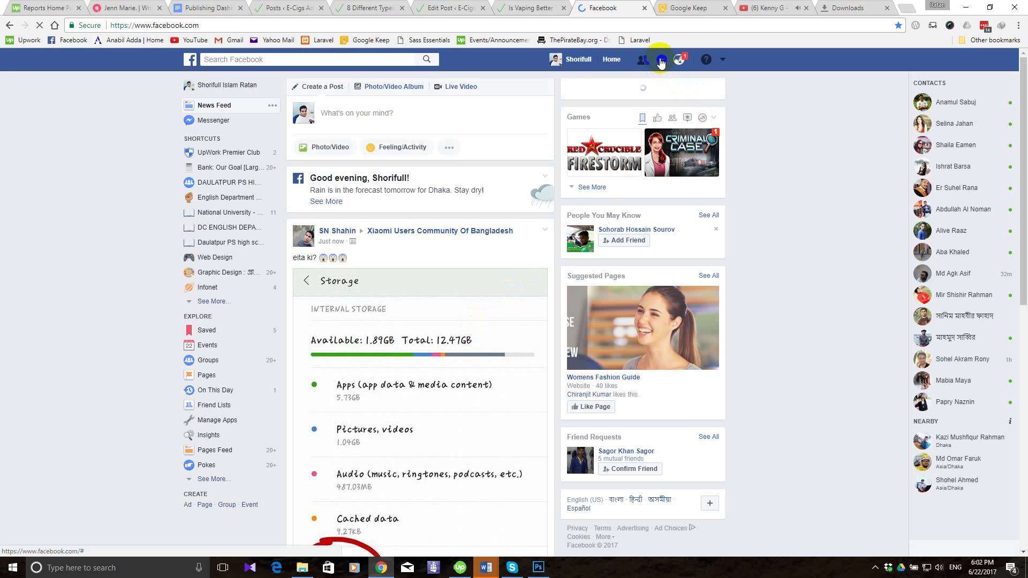
left_click(661, 62)
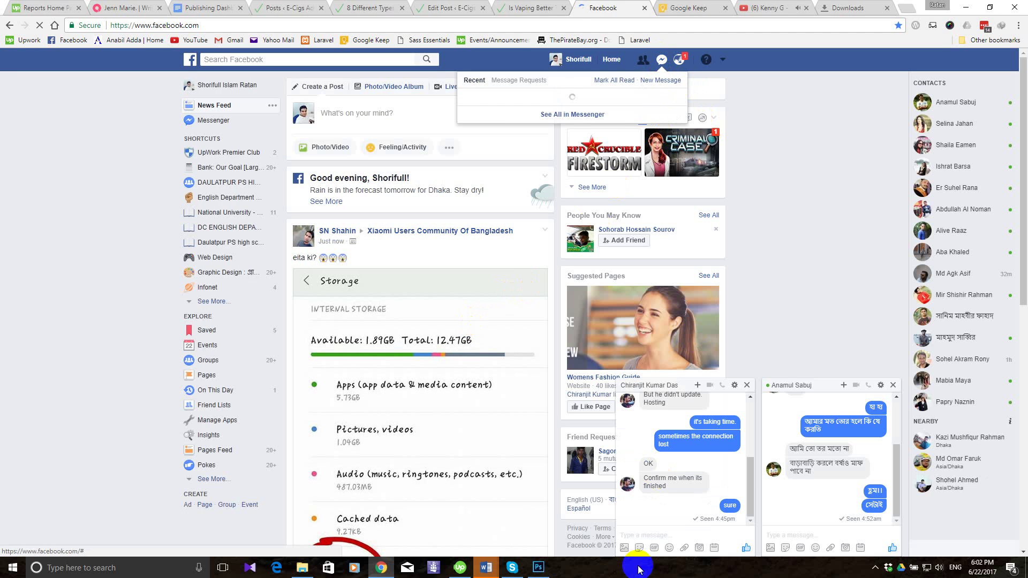
left_click(648, 537)
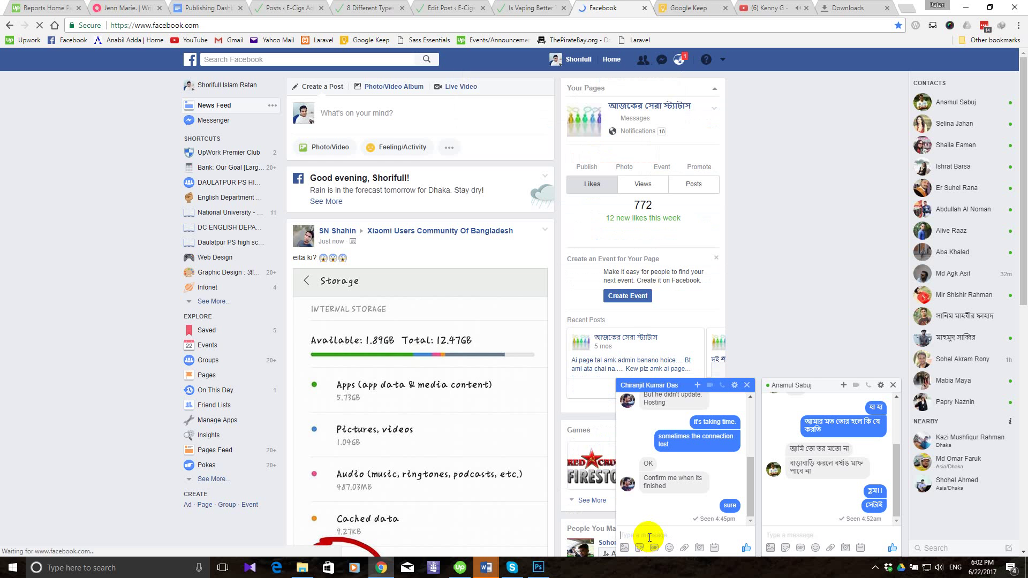
key("ctrl+v")
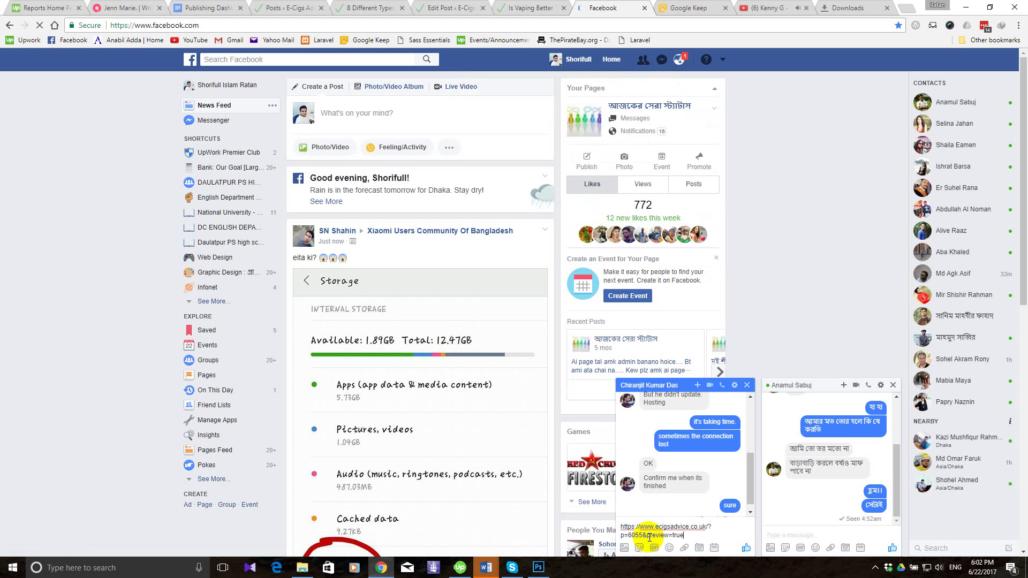
key("Return")
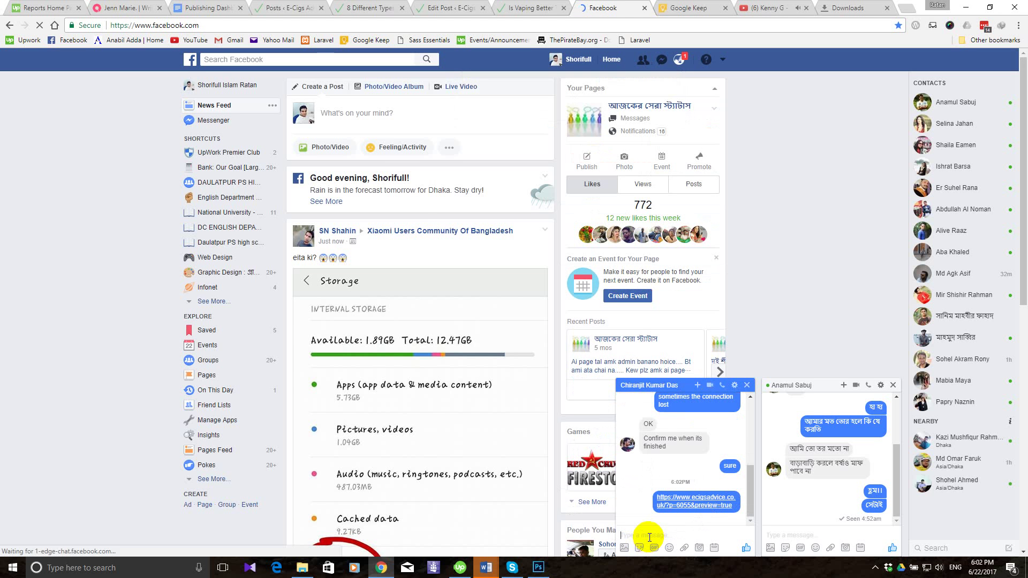
Send the same contact the messages "first one is done" and "but it's taking too much time".
type("first one is done")
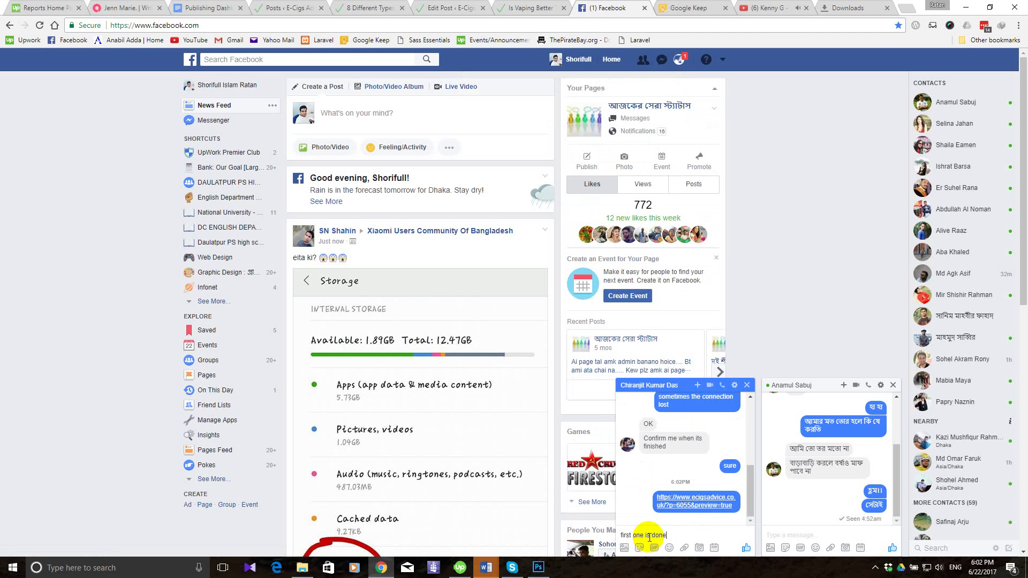
key("Return")
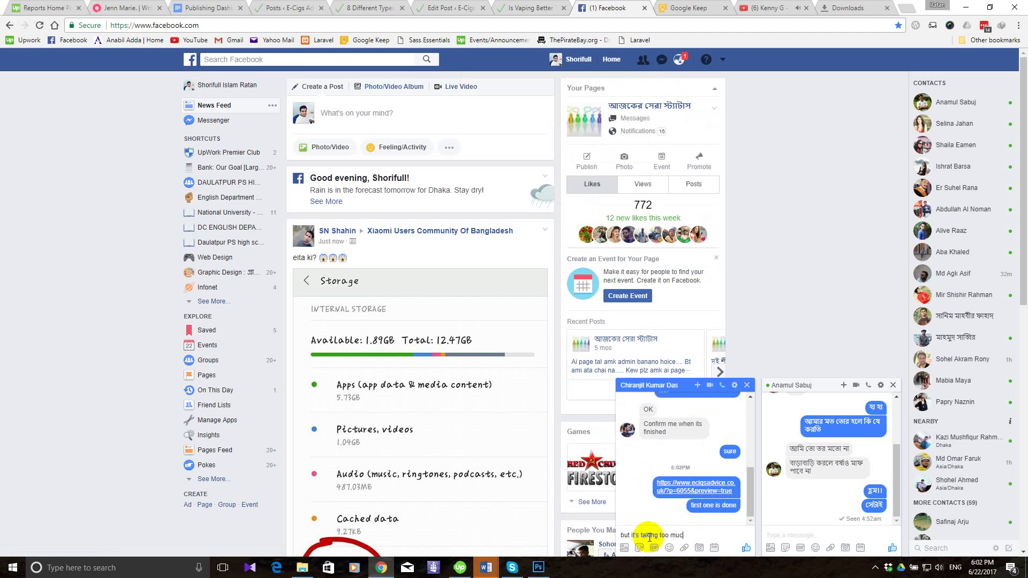
key("Return")
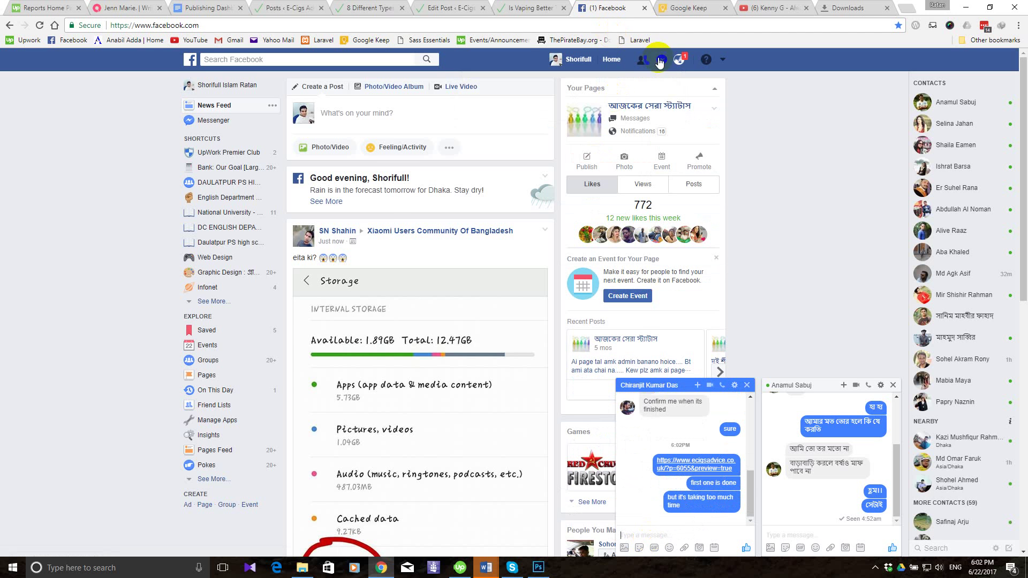
Check the Facebook notifications and view the liked post in the UpWork Bangladesh group.
left_click(678, 60)
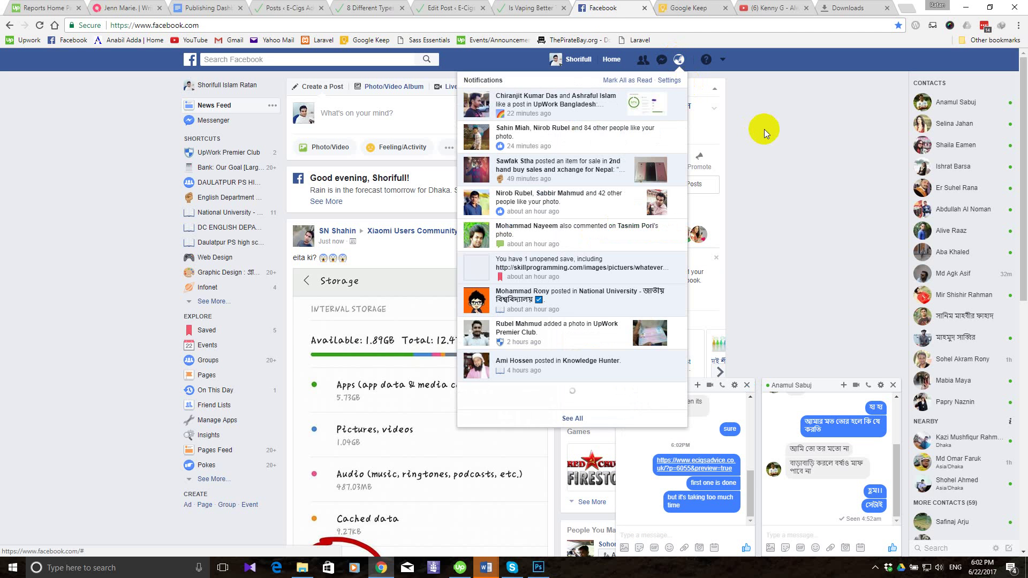
left_click(580, 102)
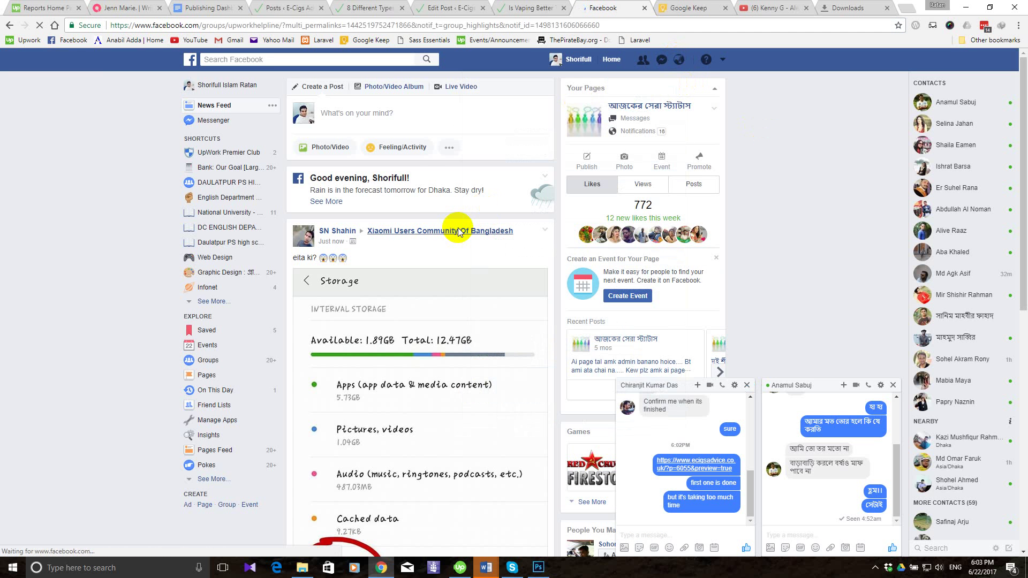
mouse_move(459, 232)
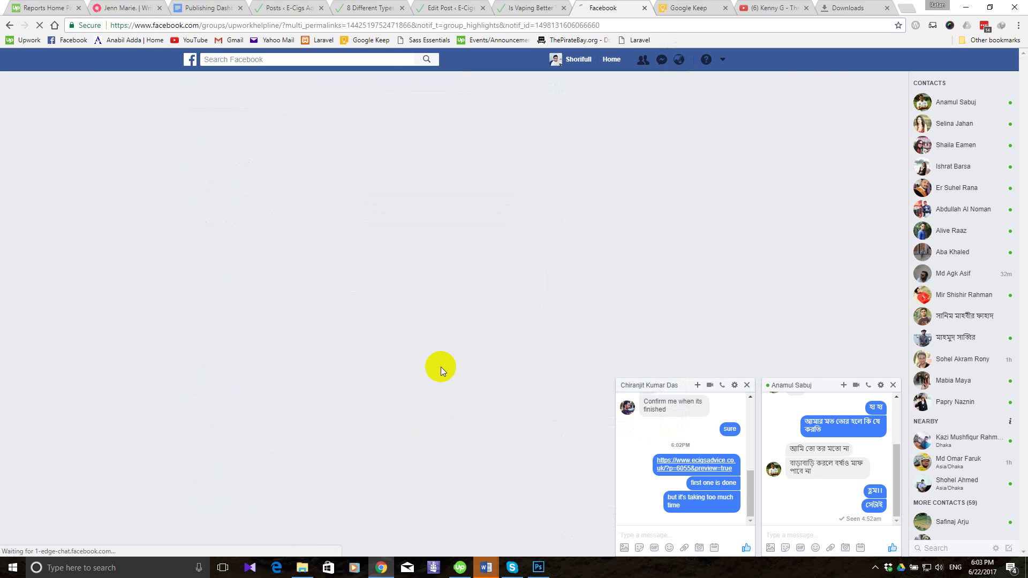
left_click(770, 8)
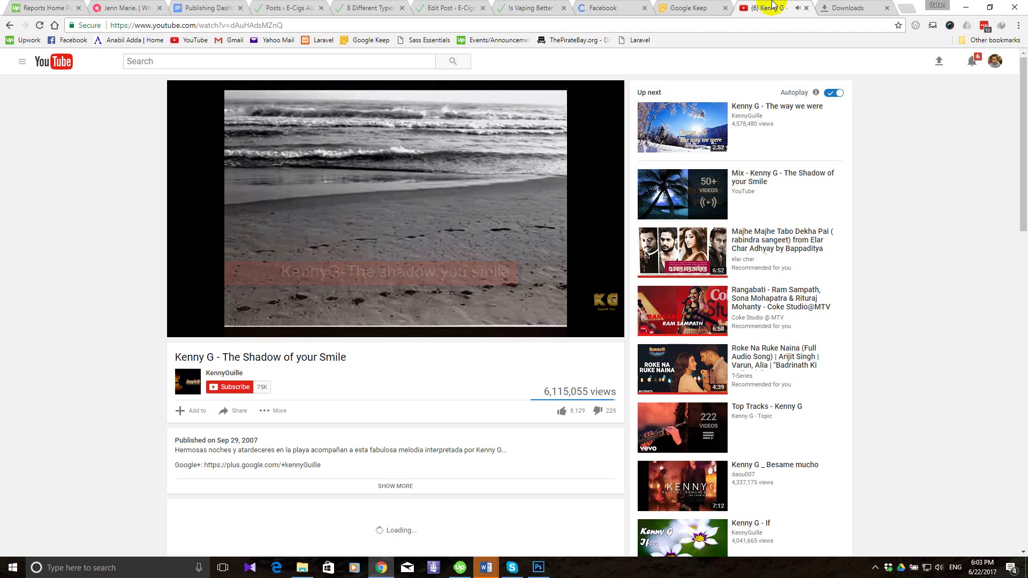
left_click(595, 7)
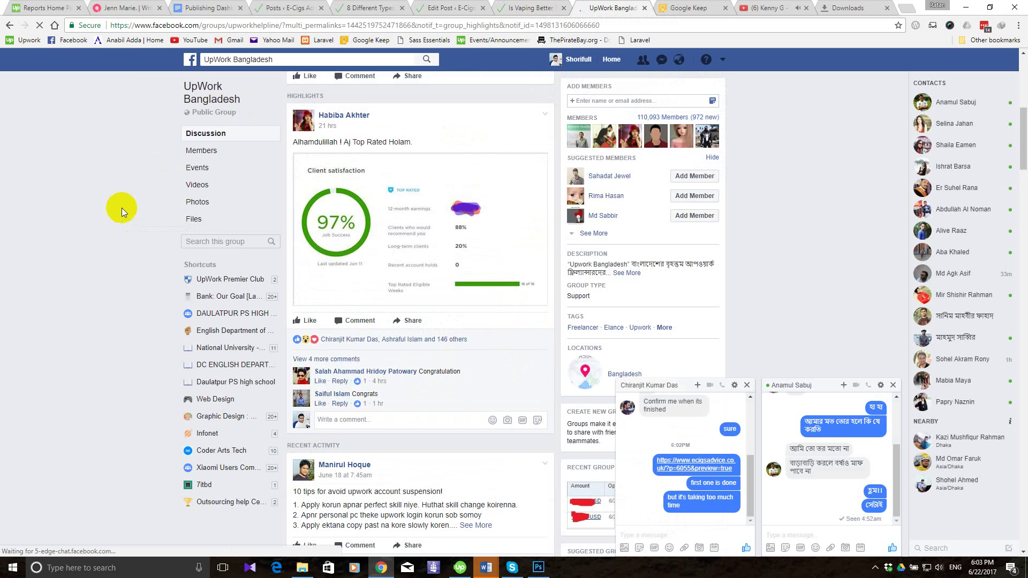
Switch to Upwork, view the My Stats page and check the notifications.
left_click(44, 8)
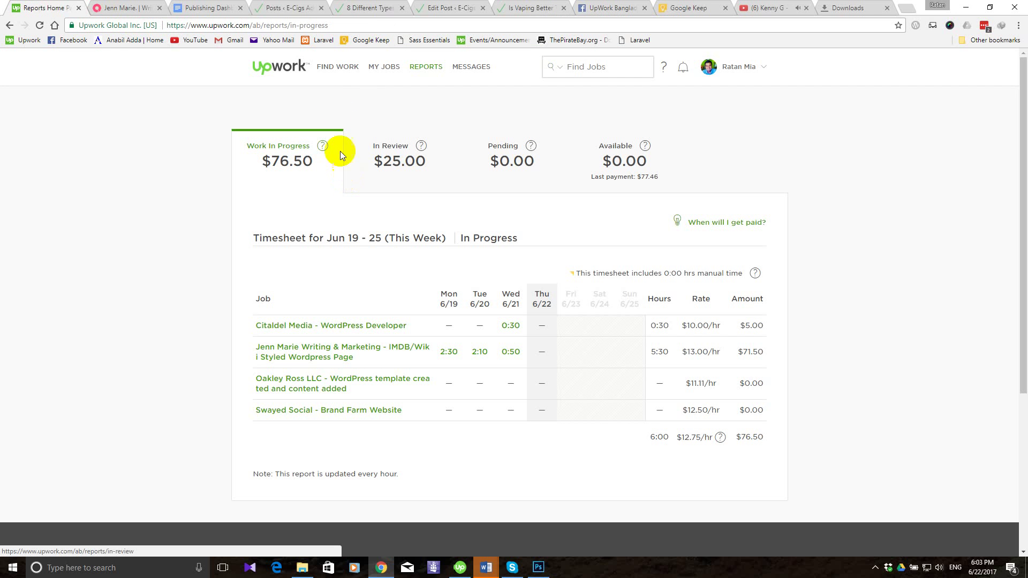
mouse_move(342, 64)
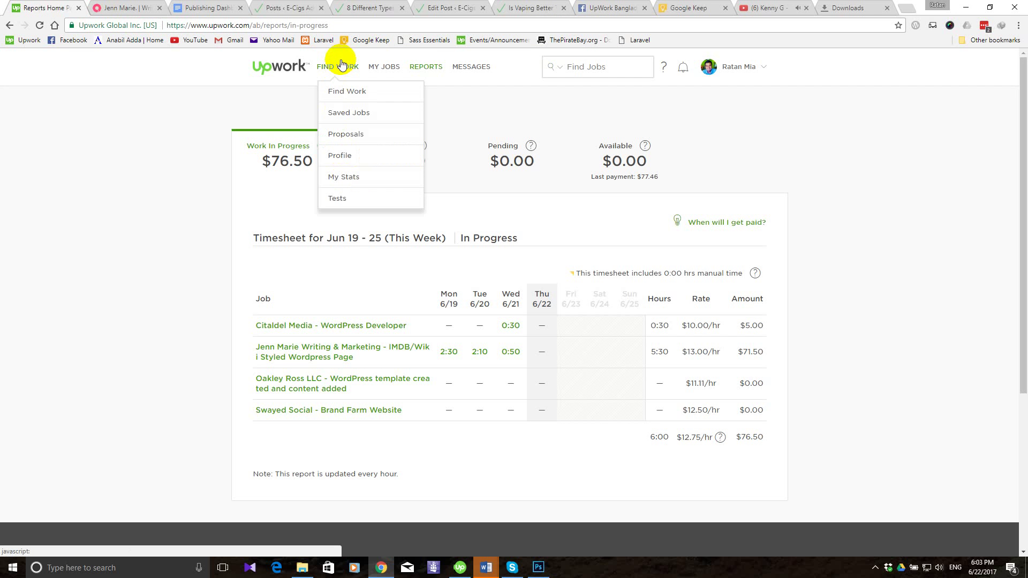
left_click(349, 179)
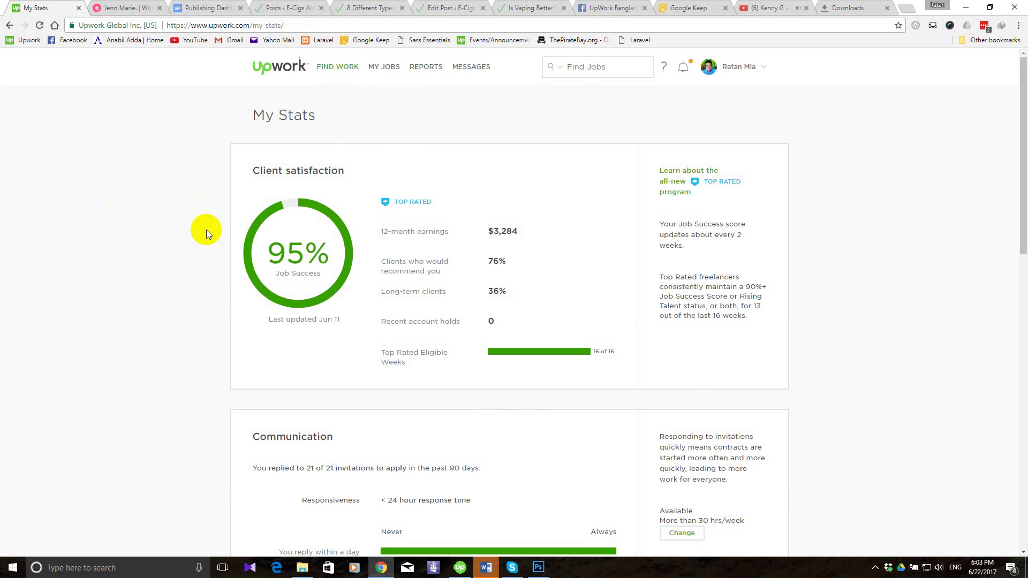
left_click(683, 68)
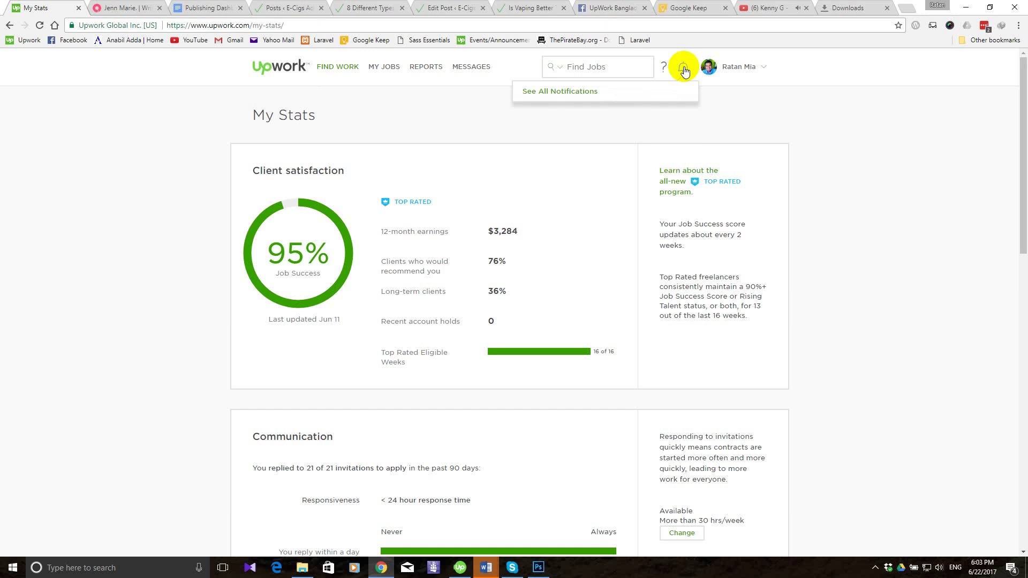
View the Upwork reports overview with this week's timesheet, and open the Find Work job feed.
mouse_move(425, 66)
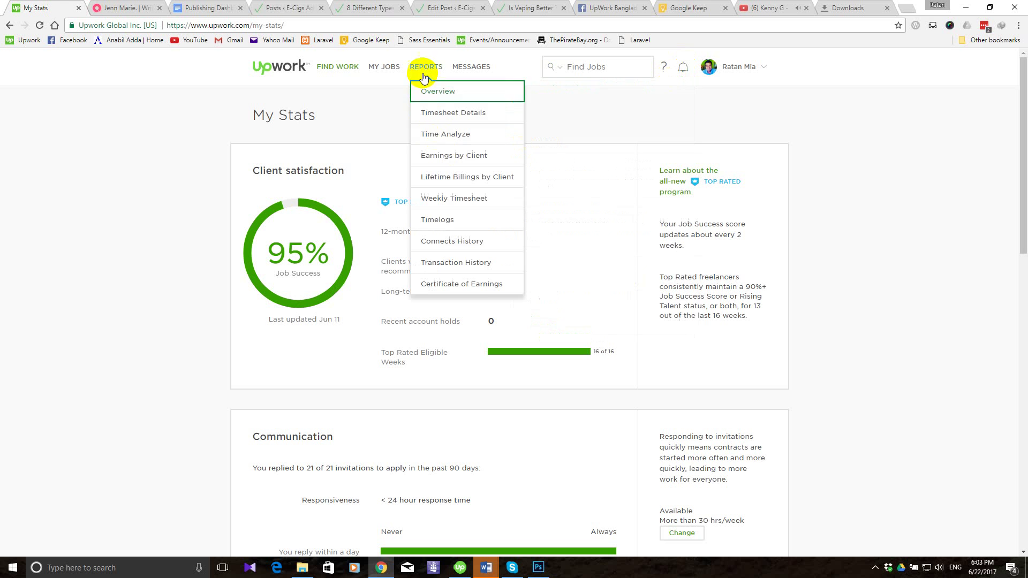
left_click(438, 90)
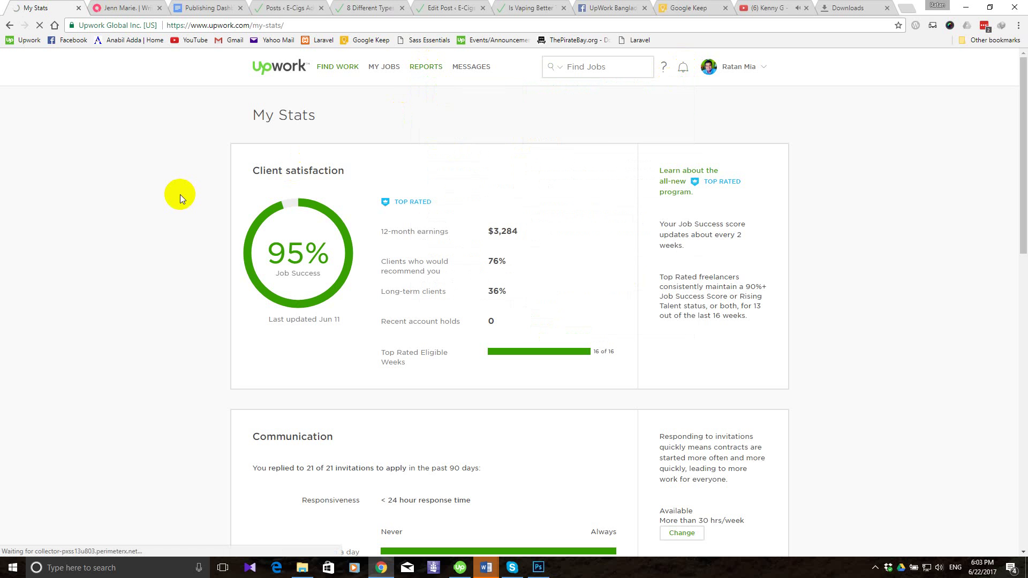
scroll(180, 195, "down", 4)
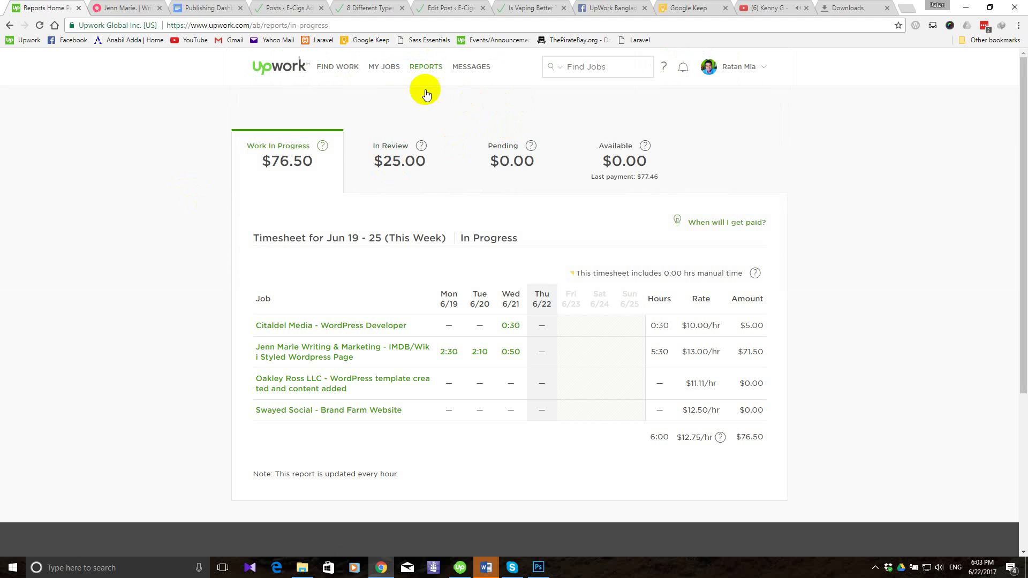
mouse_move(335, 75)
left_click(356, 92)
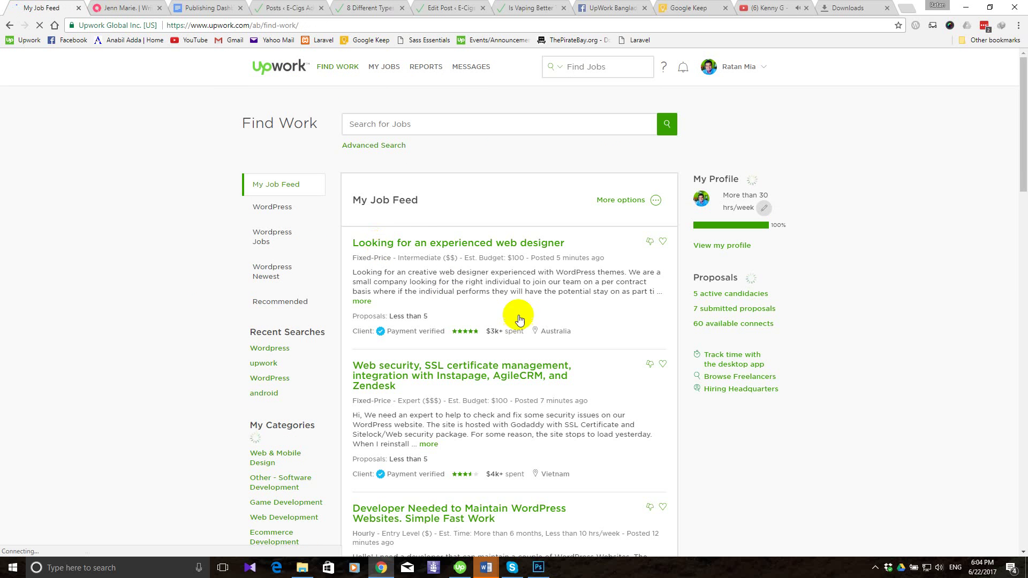
Switch to the YouTube video "Kenny G - The Shadow of your Smile" and look through its comments.
left_click(768, 7)
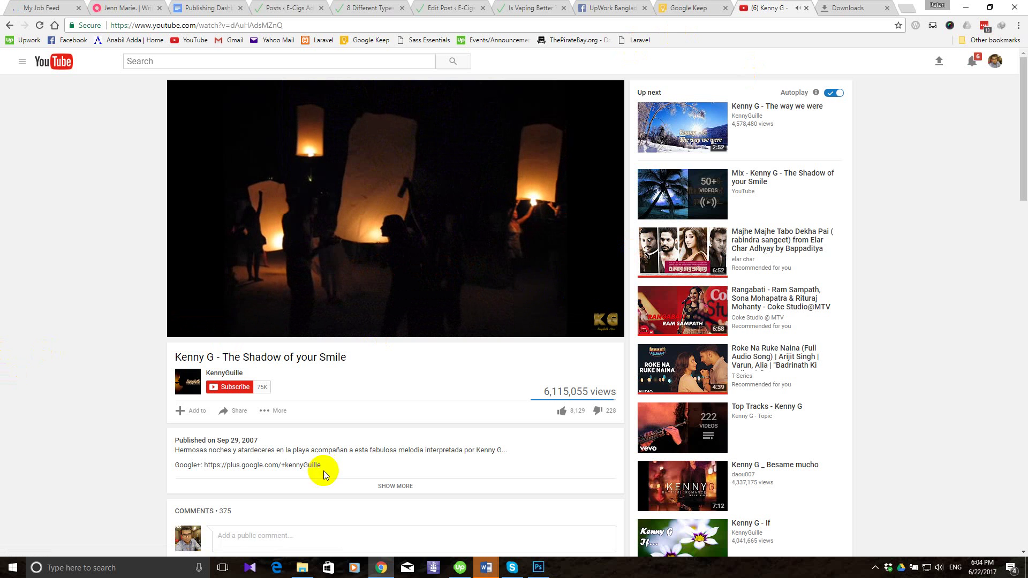
left_click(492, 572)
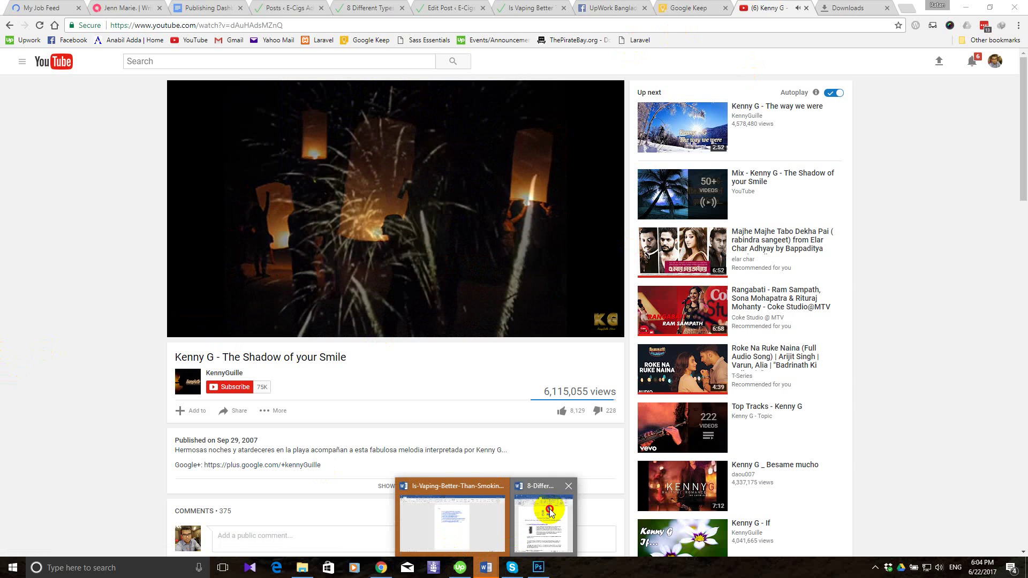
left_click(543, 511)
left_click(84, 226)
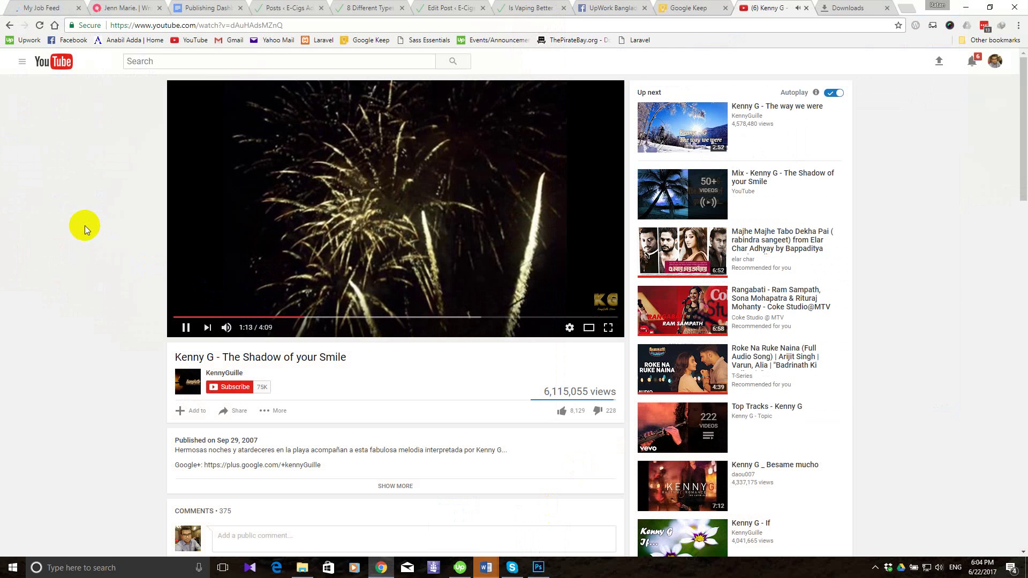
scroll(85, 226, "down", 2)
scroll(85, 226, "down", 9)
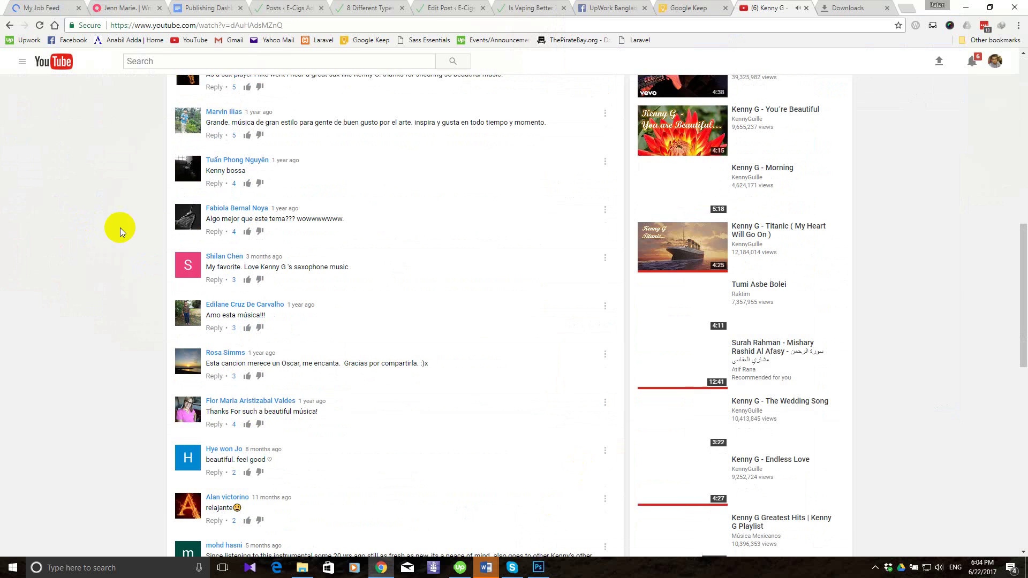
Return to the UpWork Bangladesh group on Facebook and close the chat that did not receive the draft link.
left_click(624, 6)
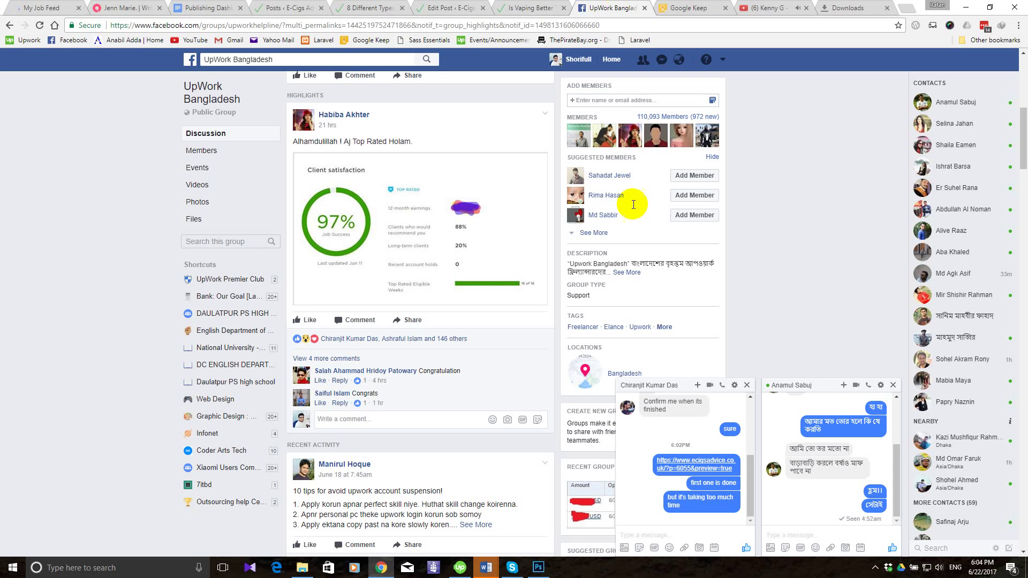
left_click(896, 384)
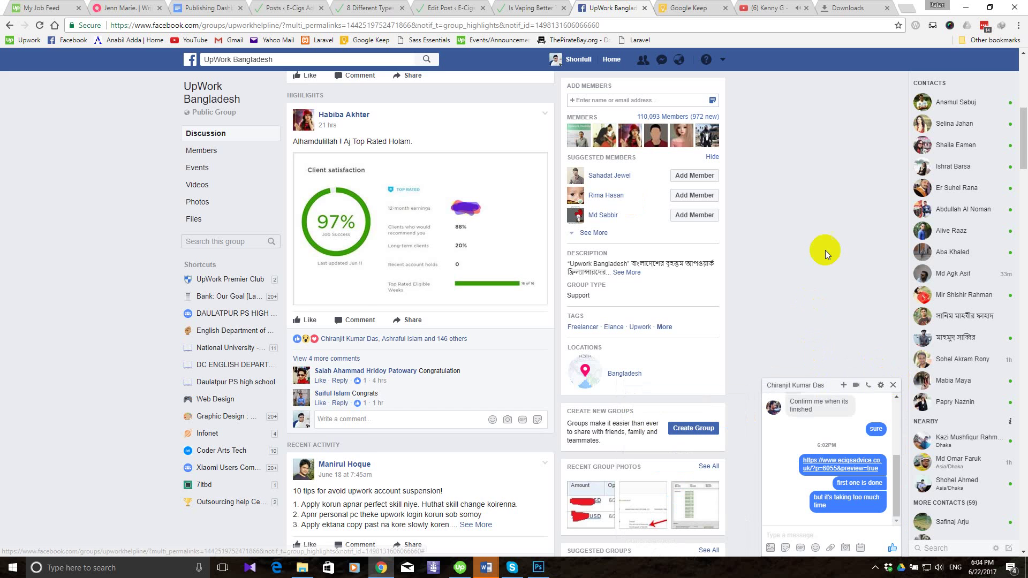
Leave the Facebook group and close the WordPress editor page of the "Is Vaping Better Than Smoking?-shorifull-draft" post.
scroll(825, 249, "up", 2)
scroll(825, 250, "up", 3)
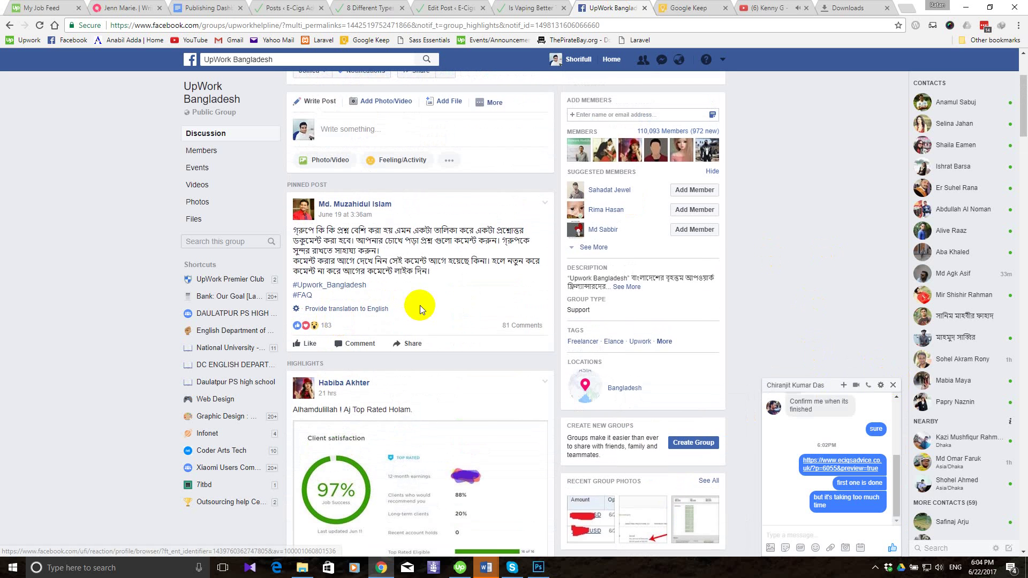
scroll(420, 306, "up", 3)
left_click(449, 8)
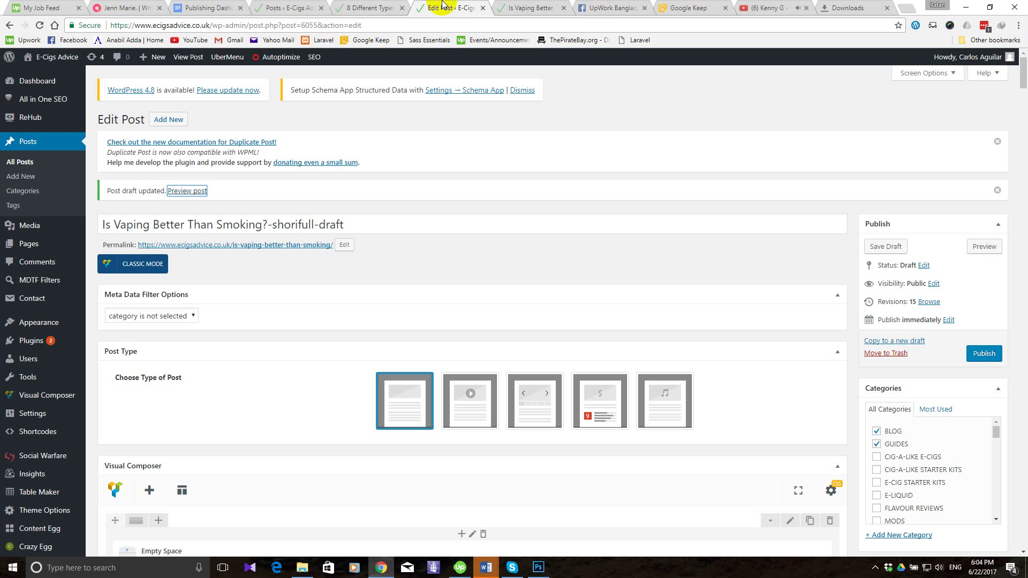
left_click(482, 9)
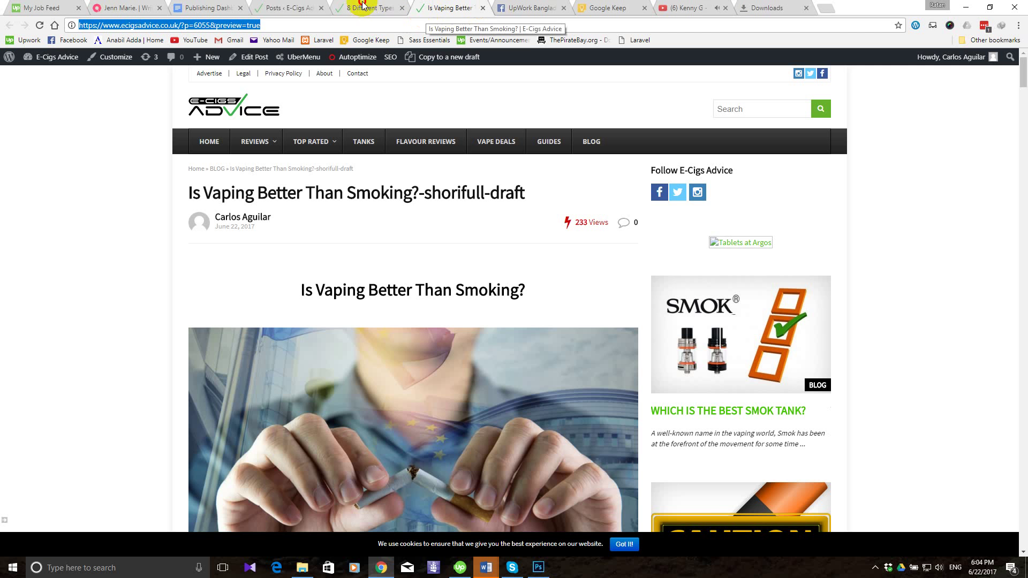
View the preview of the "8 Different Types of Vape Mods" article, going back to its beginning.
left_click(363, 7)
scroll(147, 277, "up", 20)
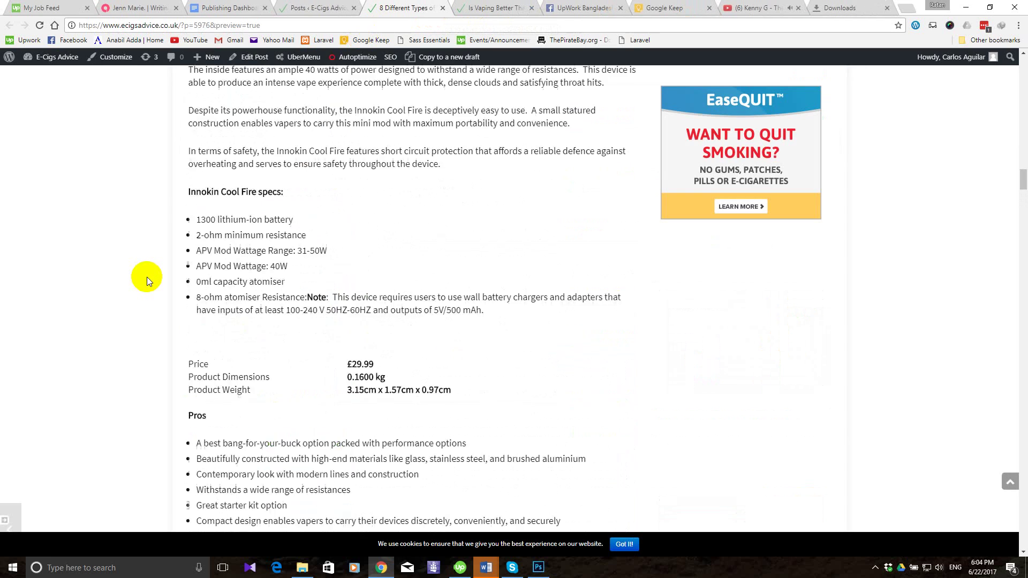
scroll(147, 277, "up", 20)
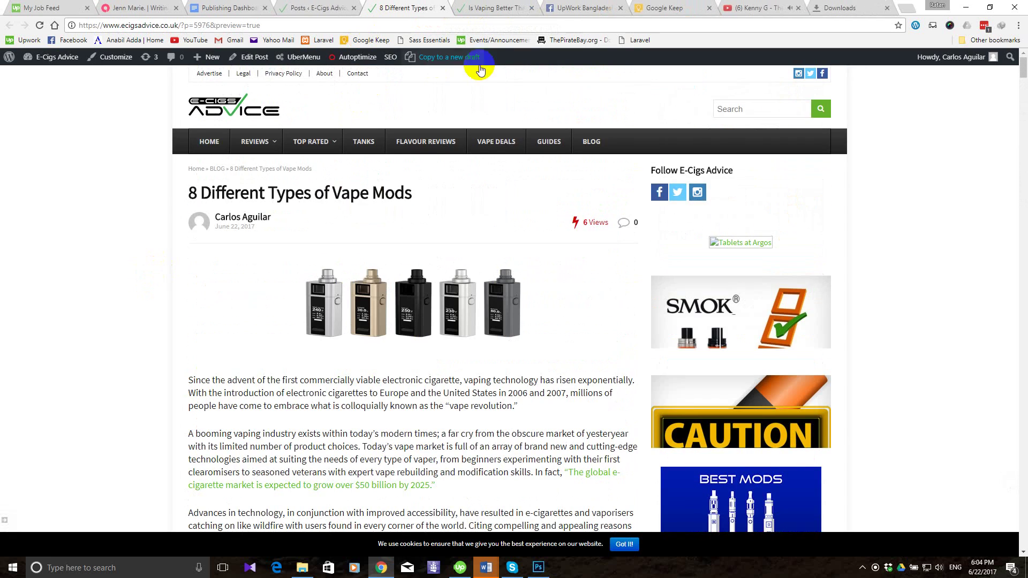
Review the preview of "Is Vaping Better Than Smoking?" from the intro to the references and related articles, checking headings, images and the cost table.
left_click(482, 7)
scroll(275, 321, "down", 20)
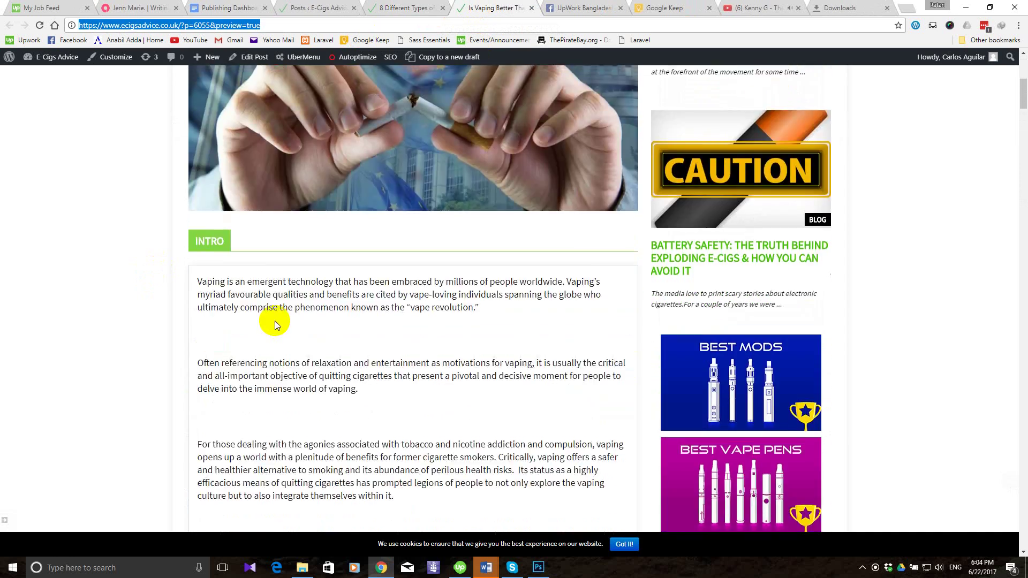
scroll(275, 321, "down", 20)
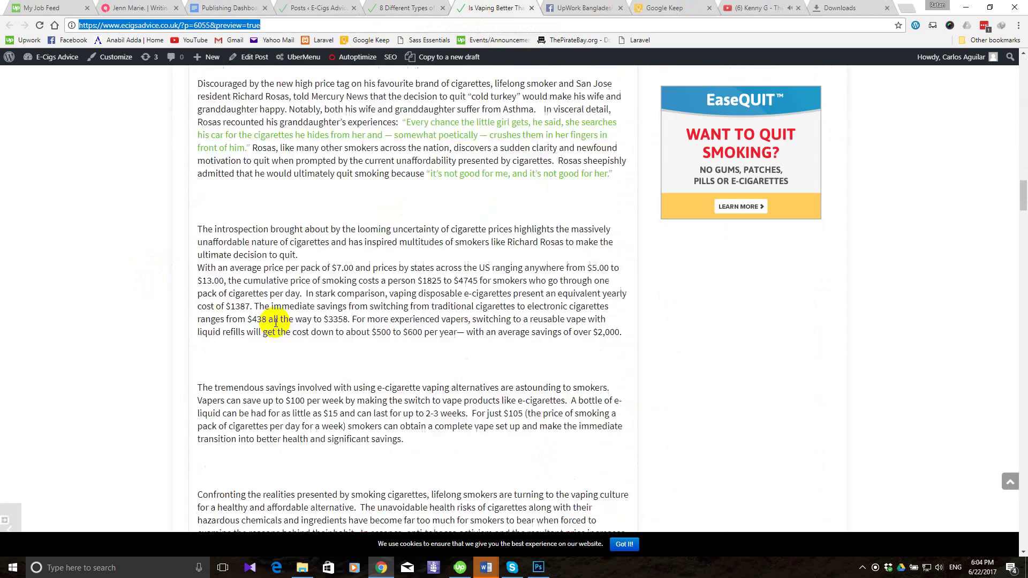
scroll(276, 322, "up", 4)
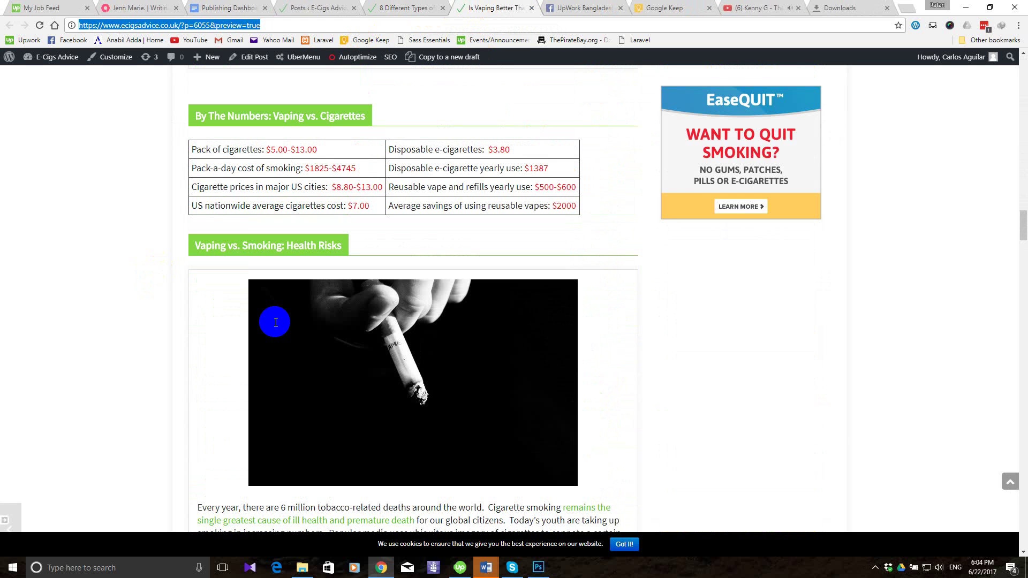
scroll(201, 320, "down", 15)
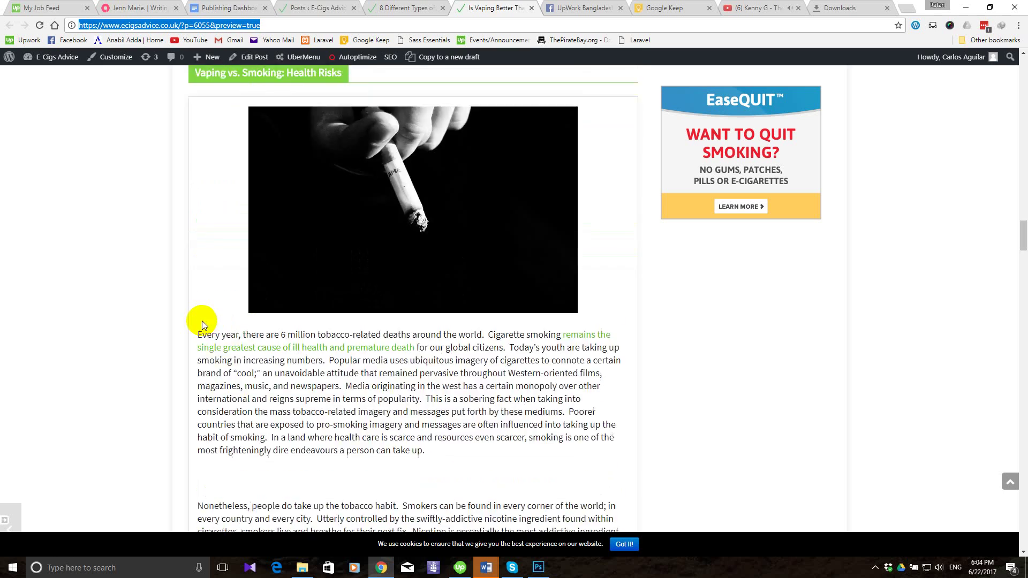
scroll(202, 320, "down", 20)
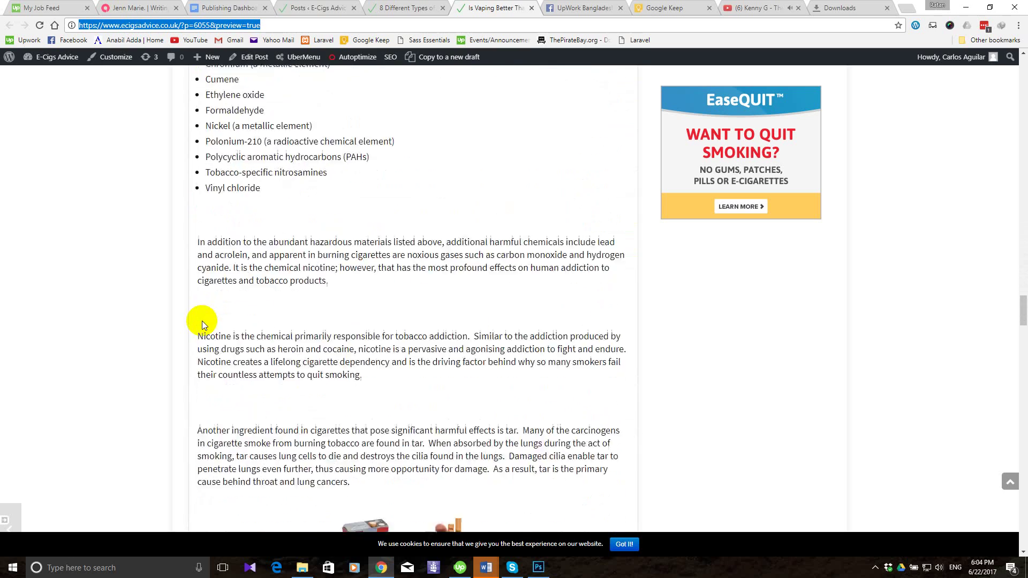
scroll(202, 320, "down", 20)
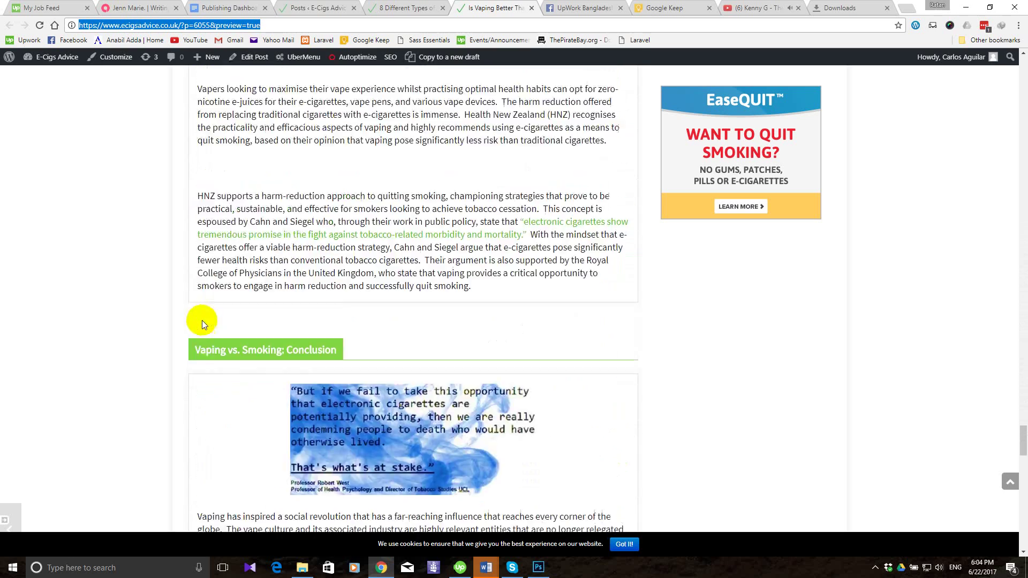
scroll(316, 441, "down", 15)
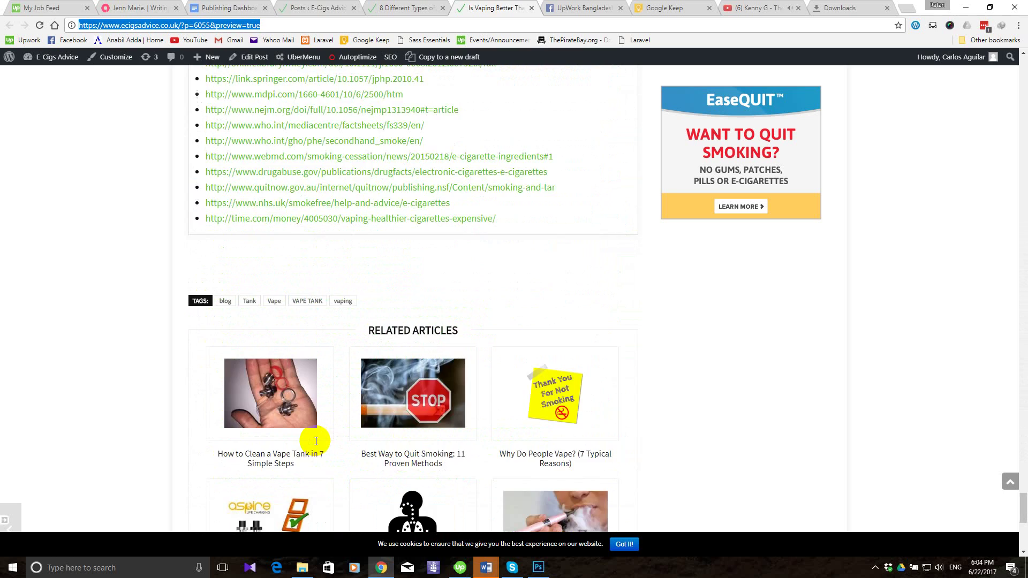
scroll(315, 440, "up", 15)
scroll(315, 441, "up", 20)
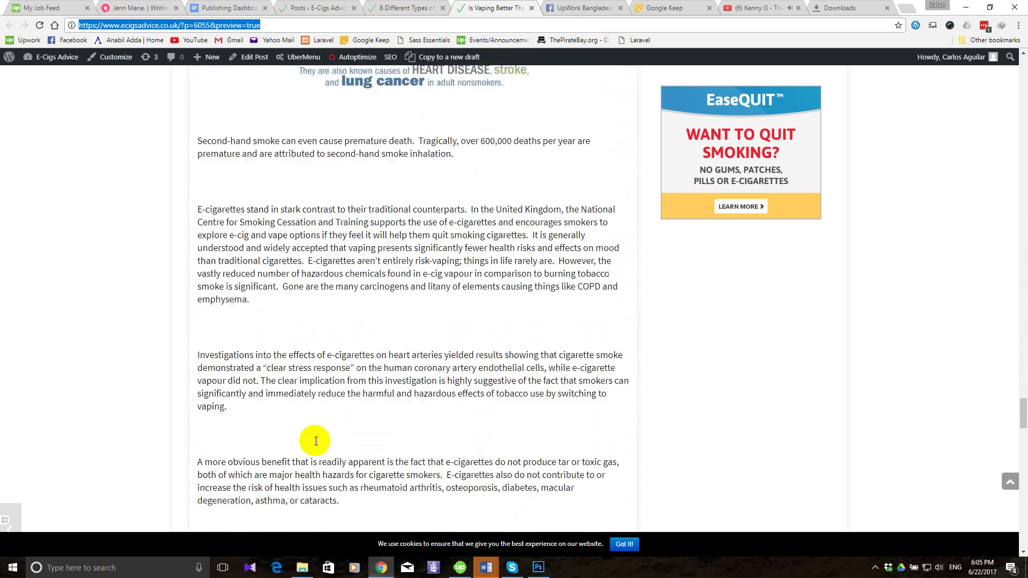
scroll(314, 442, "up", 20)
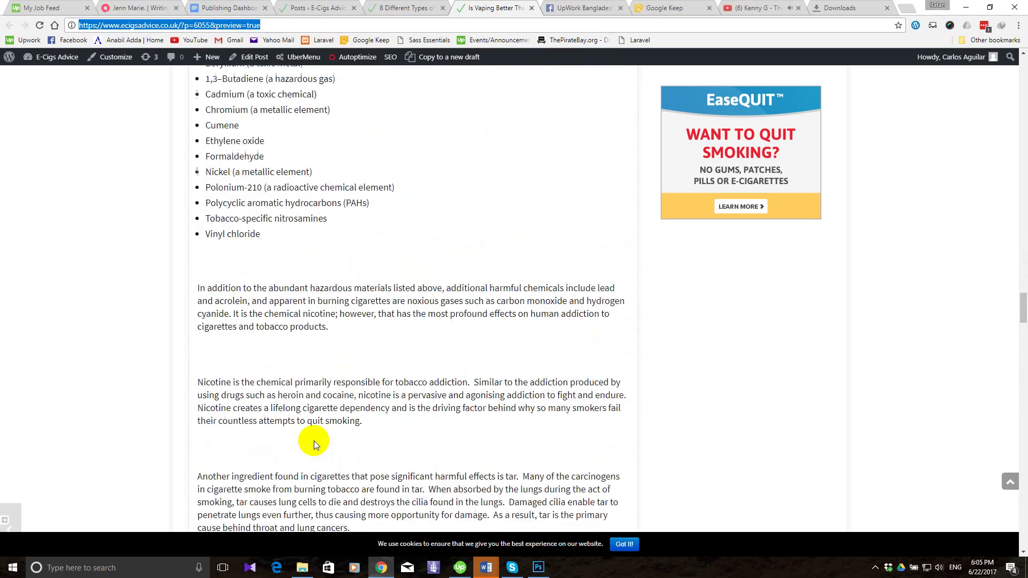
scroll(314, 441, "up", 7)
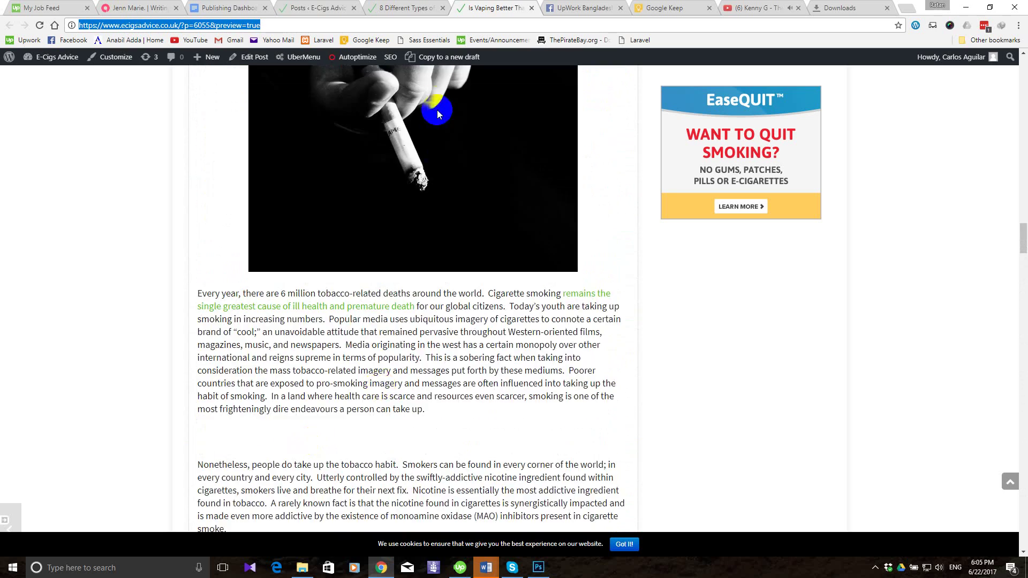
Return to the WordPress posts list and reload it.
left_click(403, 6)
left_click(327, 9)
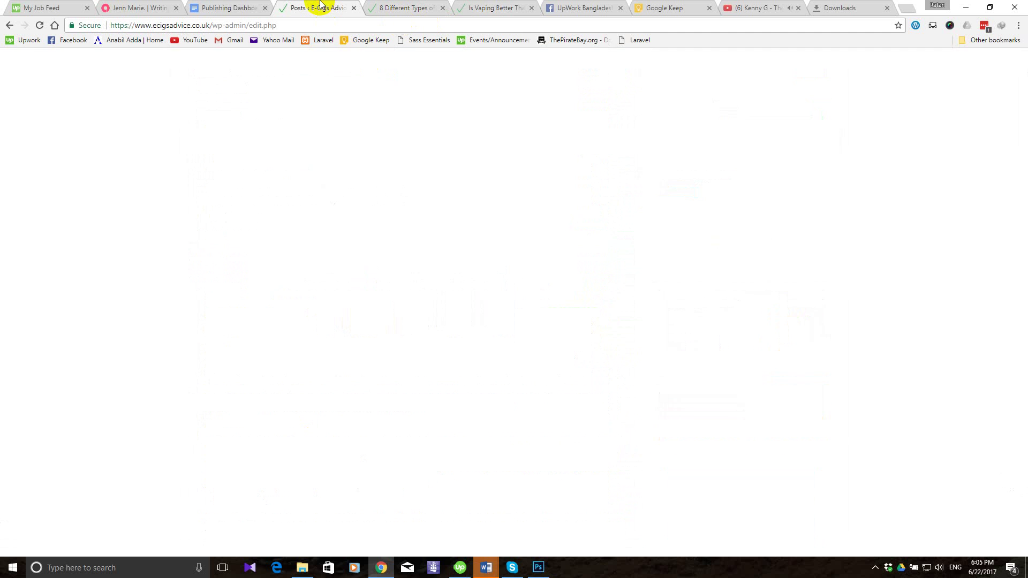
left_click(39, 25)
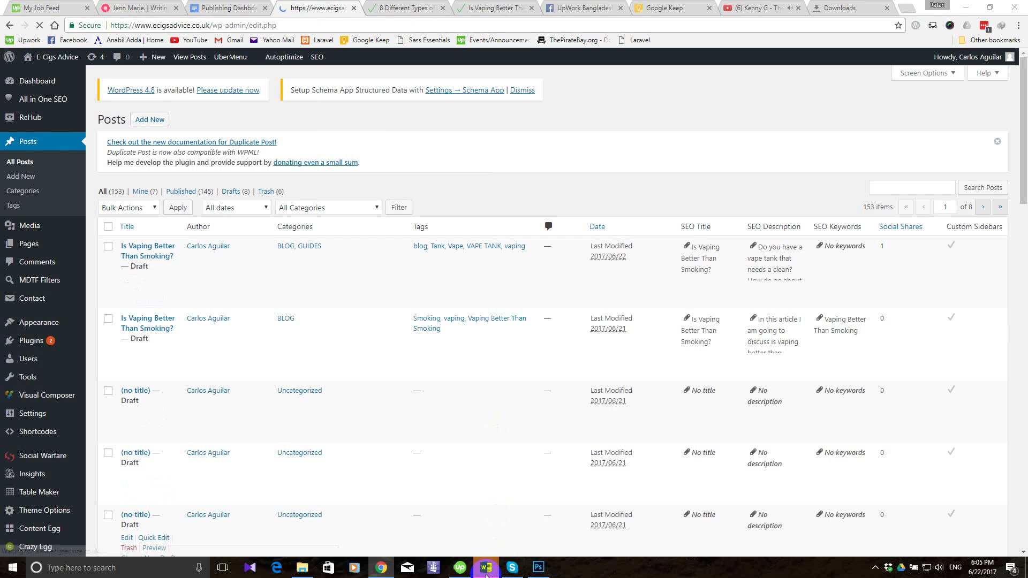
Look through the opening pages and At A Glance table of the Word document 8-Different-Types-of-Vape-Mods-Ecigsadvice, and minimize it.
mouse_move(486, 568)
left_click(538, 509)
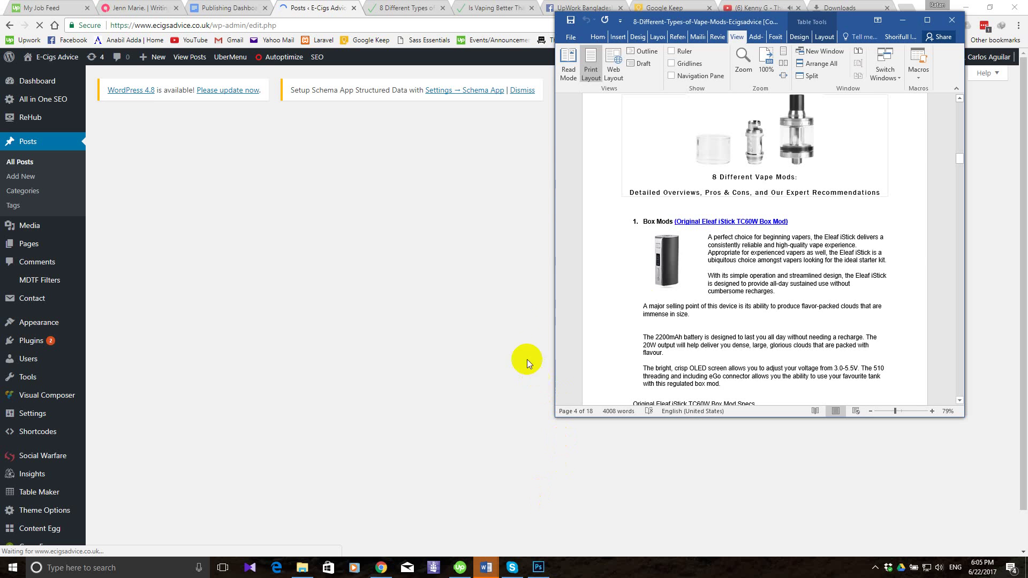
scroll(759, 313, "up", 2)
scroll(760, 313, "up", 10)
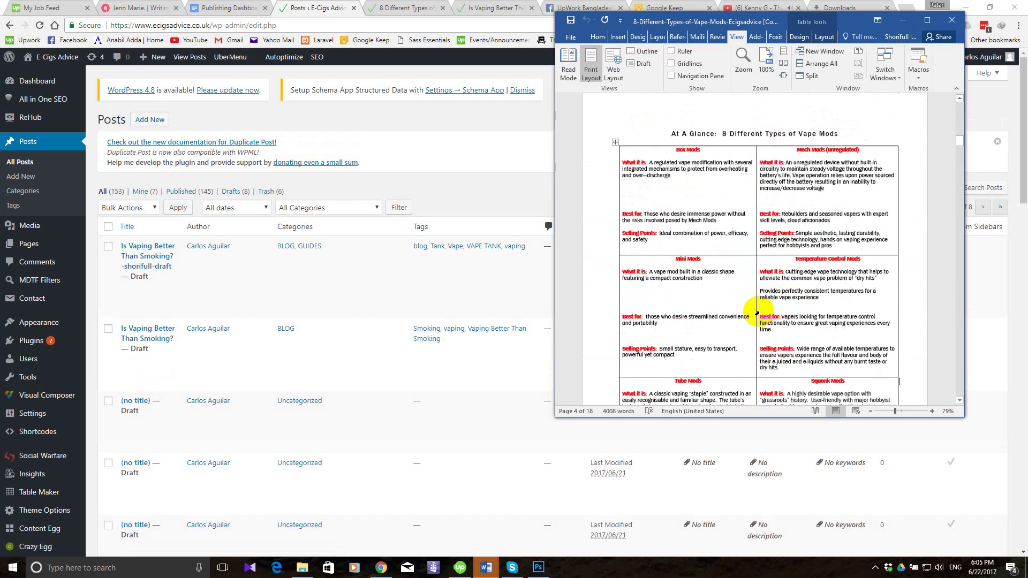
scroll(759, 314, "up", 10)
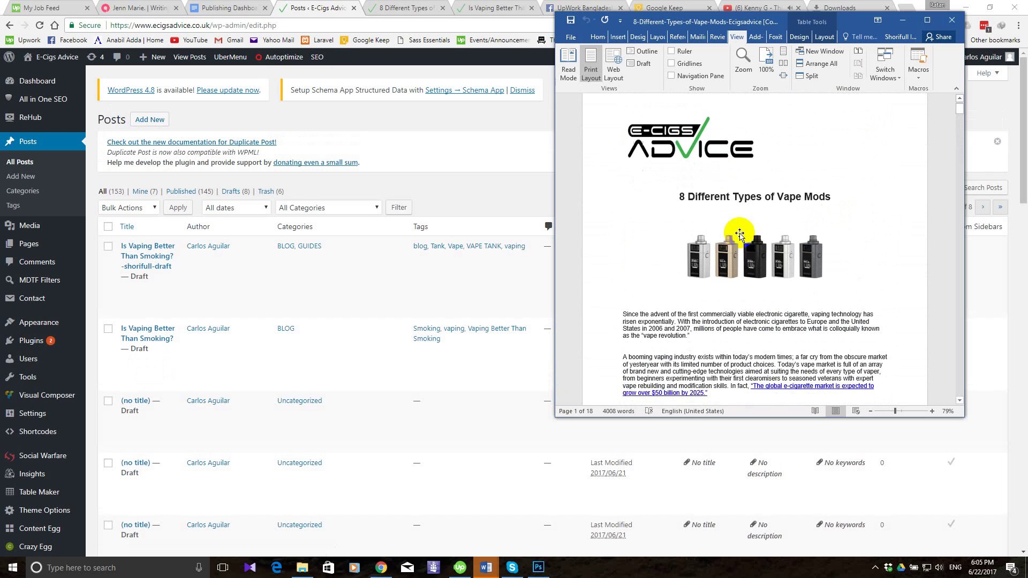
scroll(740, 233, "down", 5)
scroll(741, 234, "down", 10)
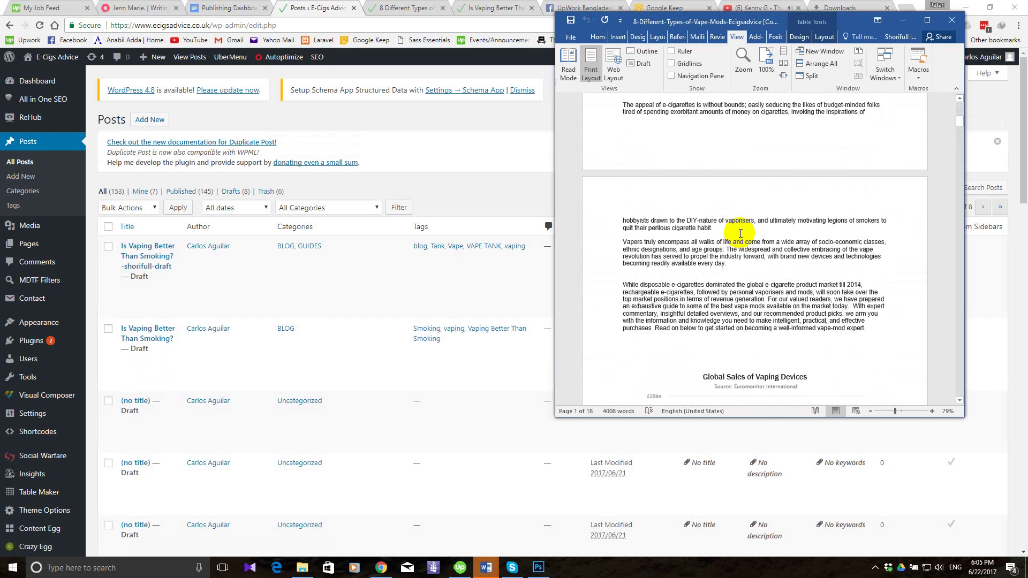
scroll(741, 233, "down", 10)
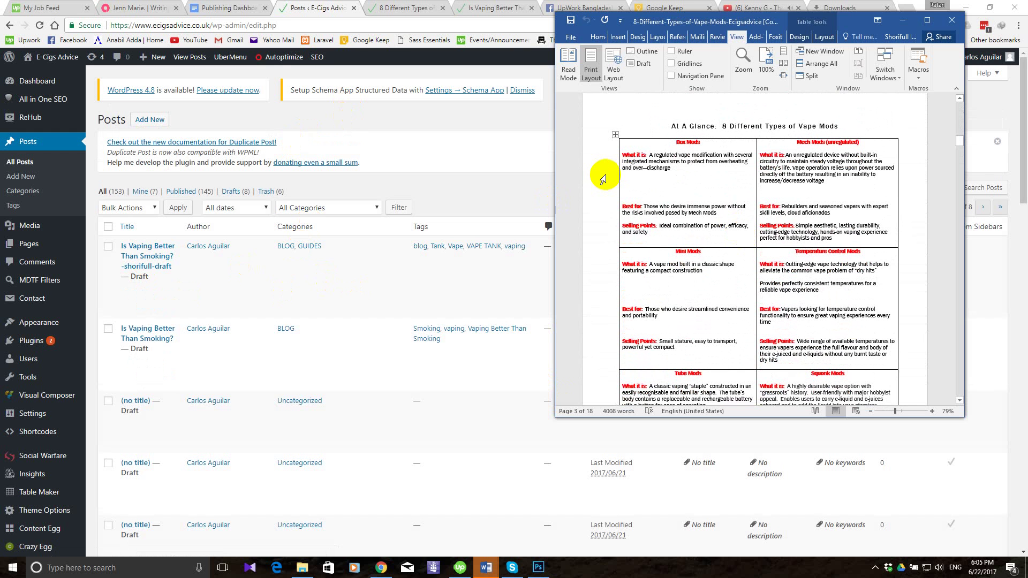
left_click(897, 21)
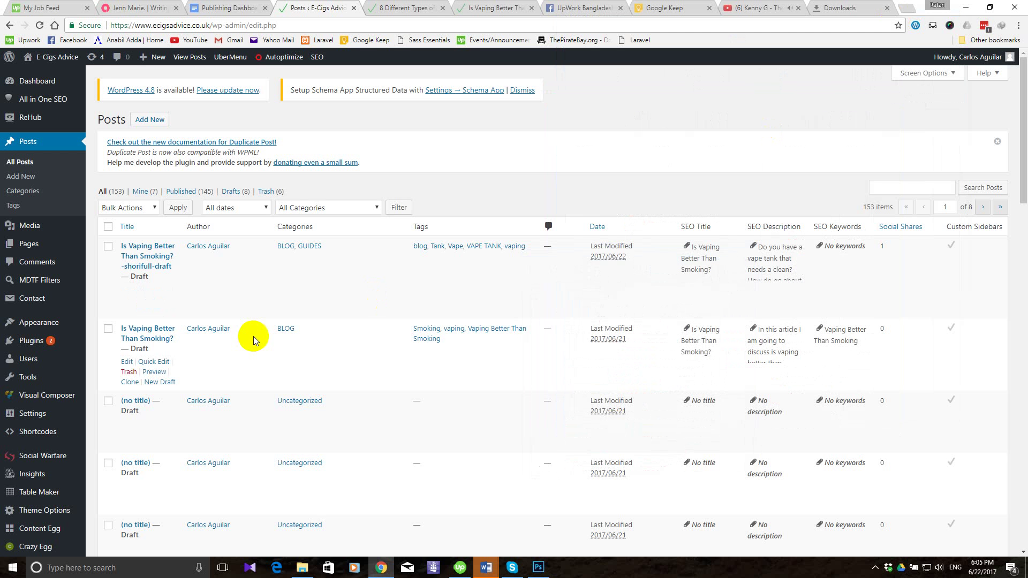
Examine the title, header image and introduction in the "8 Different Types of Vape Mods" article preview.
left_click(394, 7)
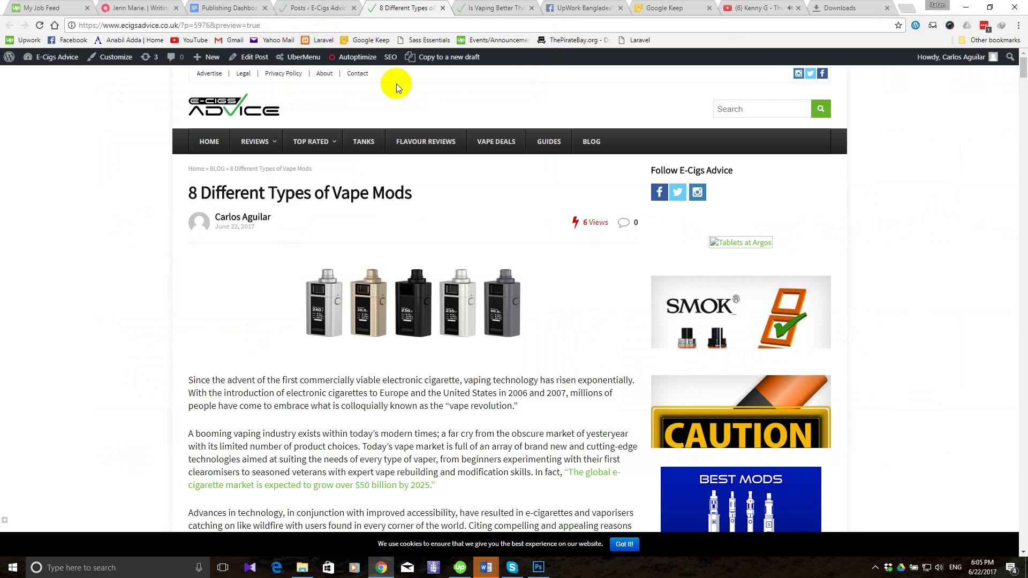
scroll(235, 264, "down", 7)
scroll(235, 264, "up", 7)
scroll(235, 264, "down", 2)
left_click(485, 569)
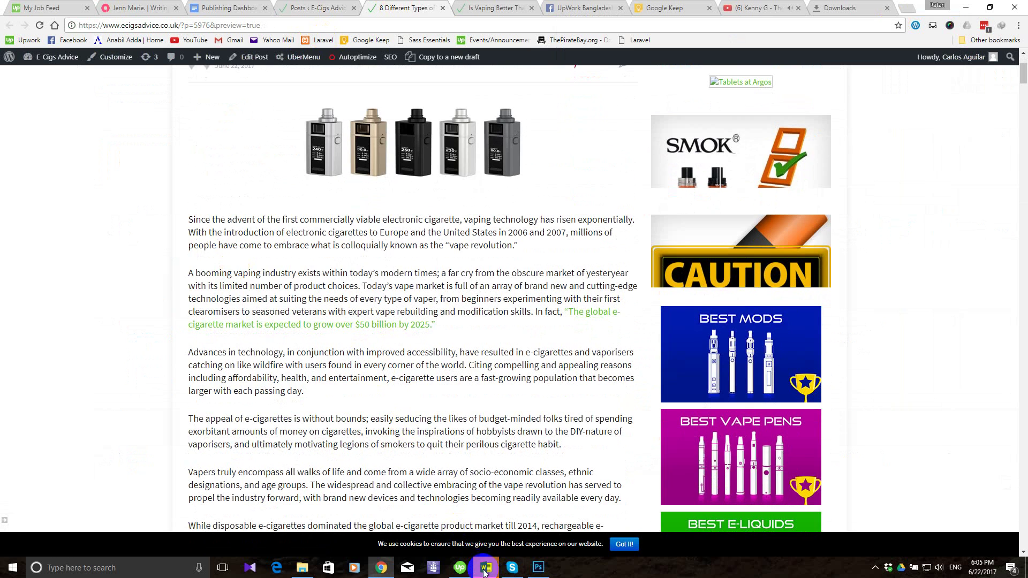
scroll(433, 170, "up", 3)
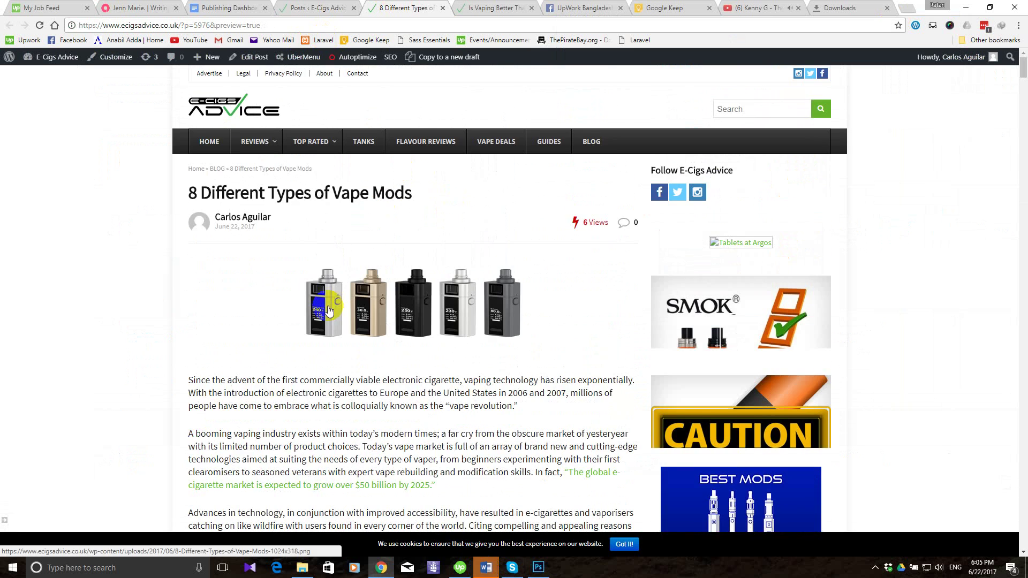
scroll(329, 310, "down", 2)
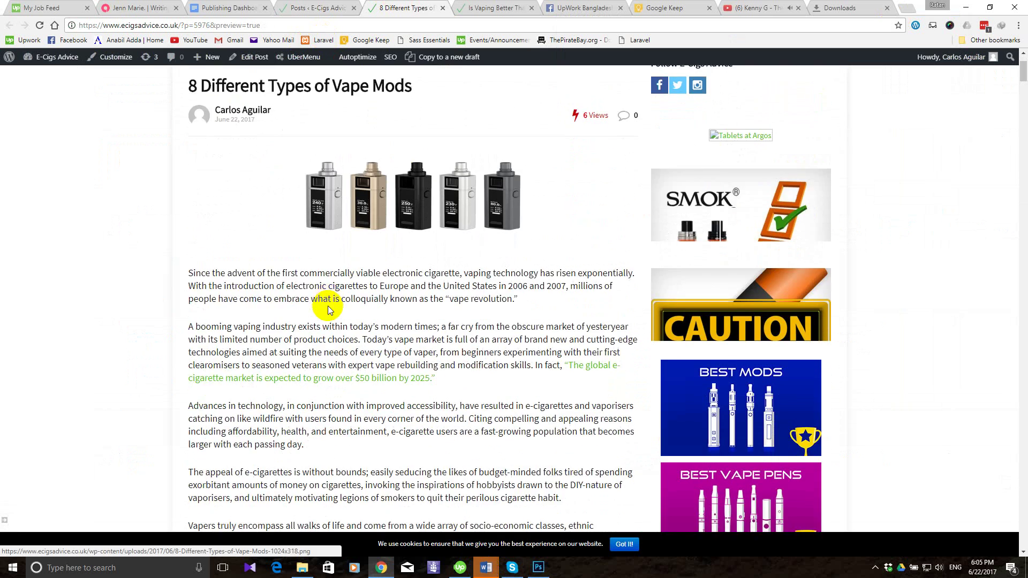
Check the At A Glance table in the Word source document, and open the "8 Different Types of Vape Mods" post for editing in WordPress.
left_click(485, 570)
left_click(542, 516)
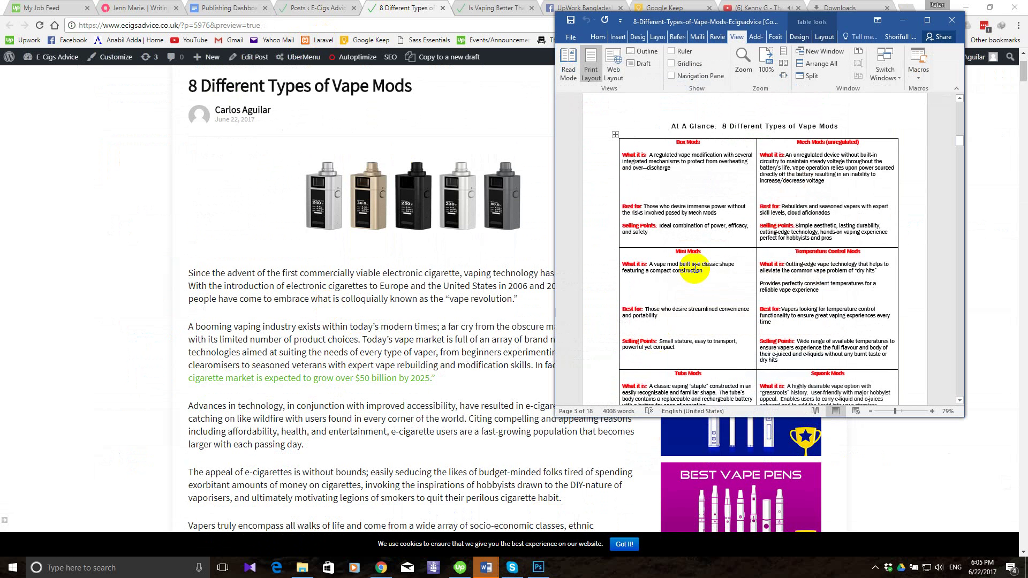
scroll(694, 268, "up", 3)
scroll(694, 268, "down", 4)
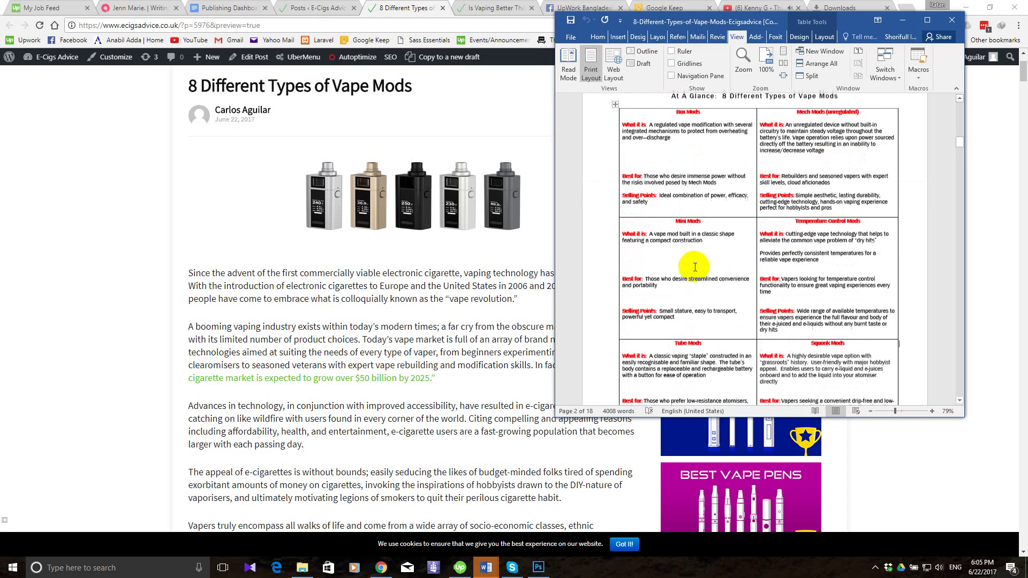
left_click(140, 239)
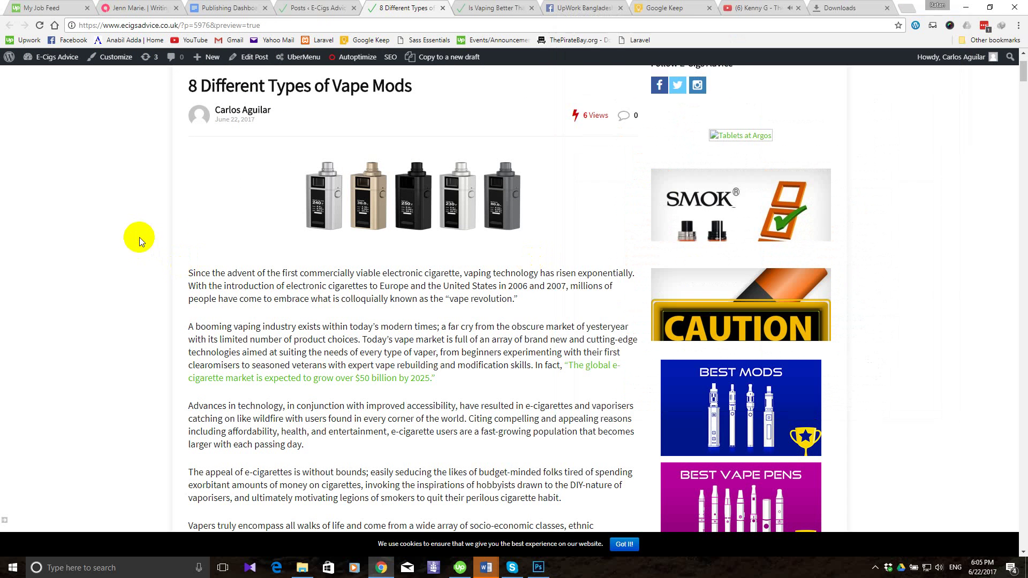
left_click(252, 58)
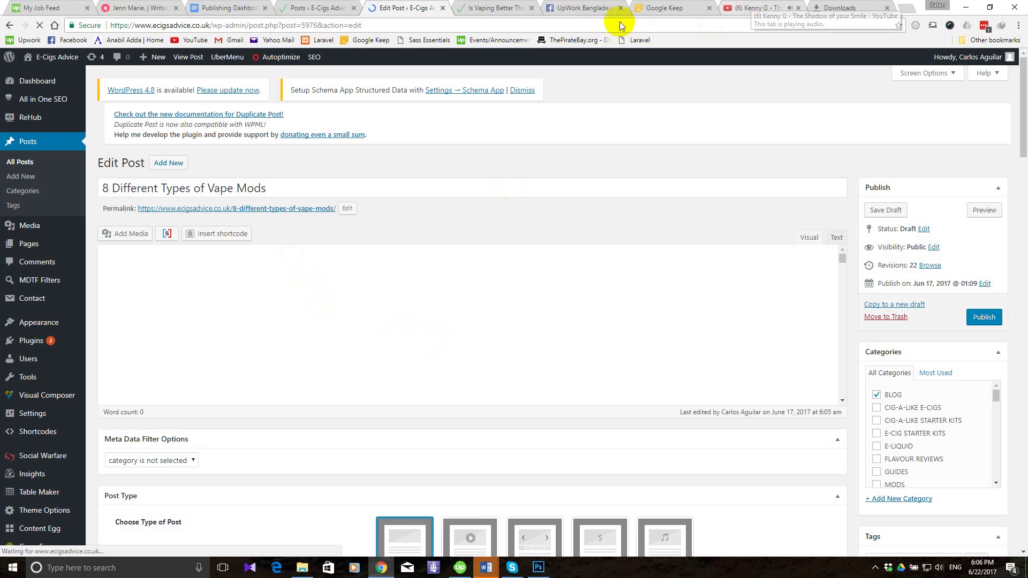
Switch to the Facebook group, close the chat containing the draft link, and briefly open and close another contact's chat.
left_click(582, 6)
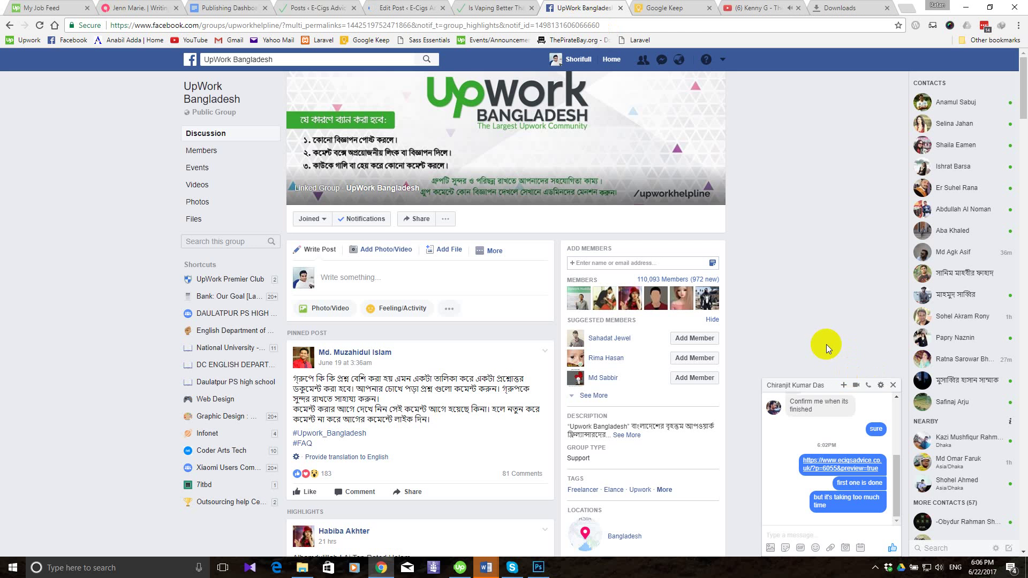
left_click(893, 385)
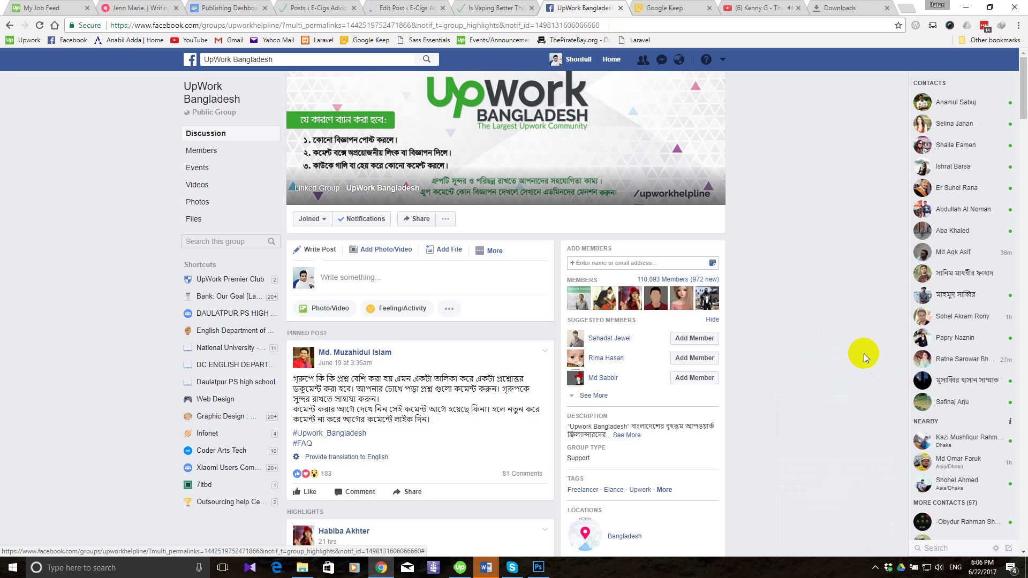
left_click(954, 364)
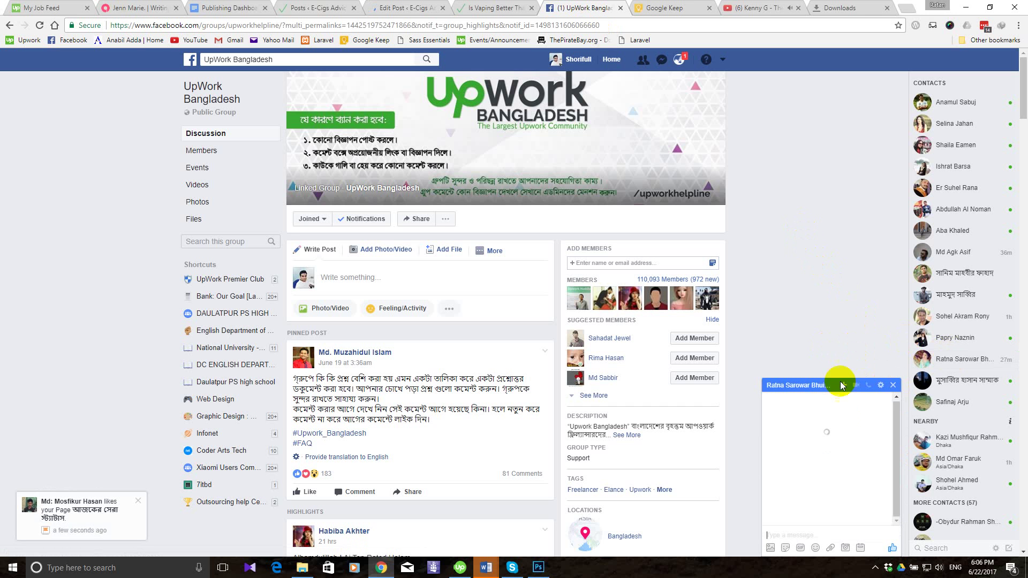
left_click(894, 386)
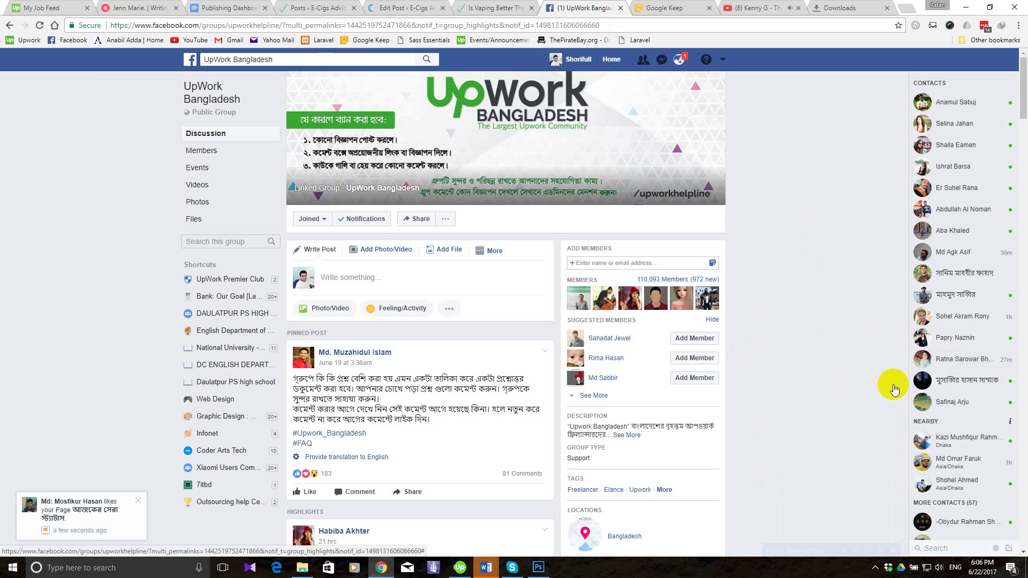
Return to the "8 Different Types of Vape Mods" post editor, inspect the HTML source of the mods comparison table, and close its settings unchanged.
left_click(396, 5)
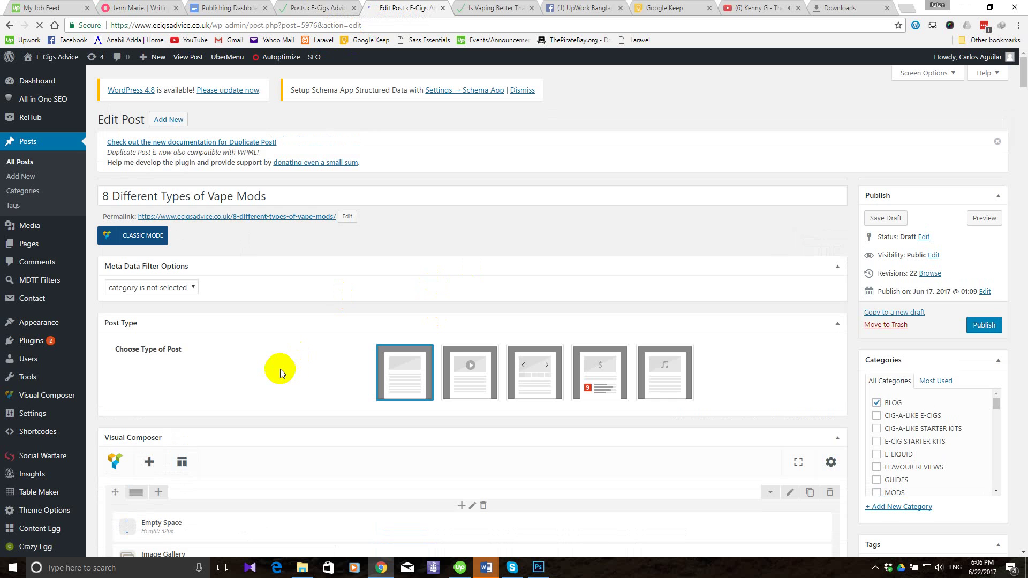
scroll(280, 368, "down", 13)
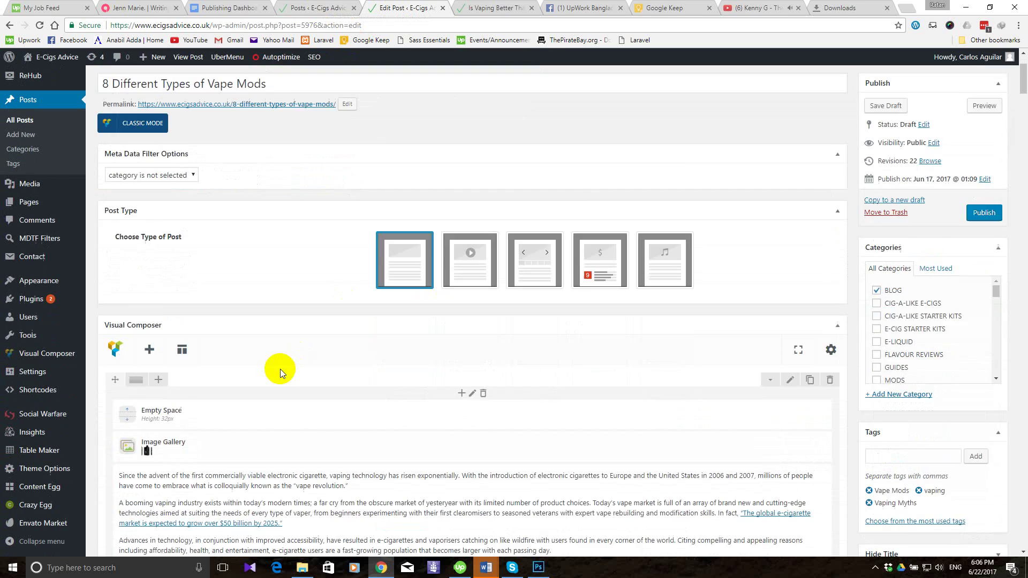
scroll(280, 369, "down", 3)
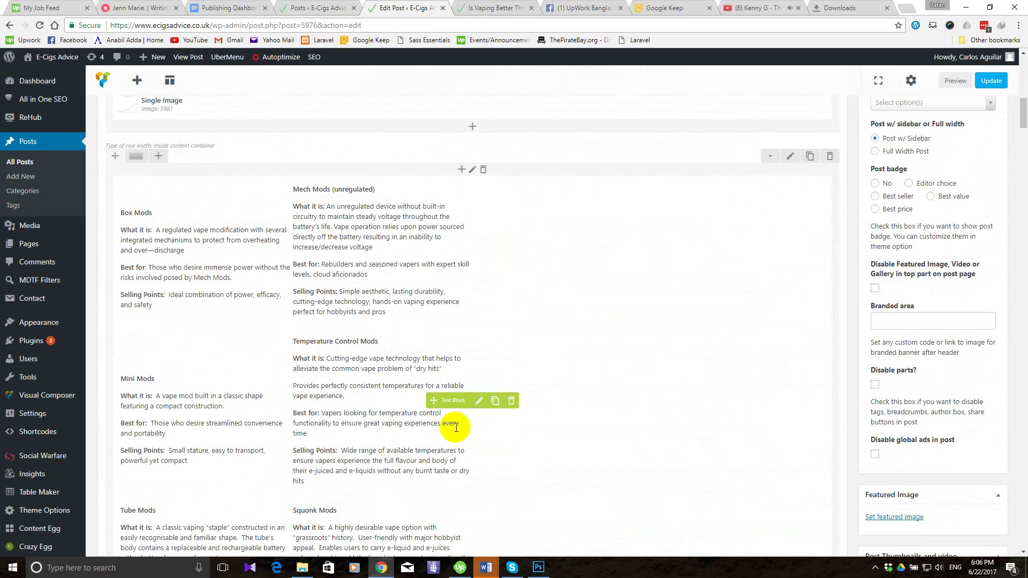
left_click(478, 404)
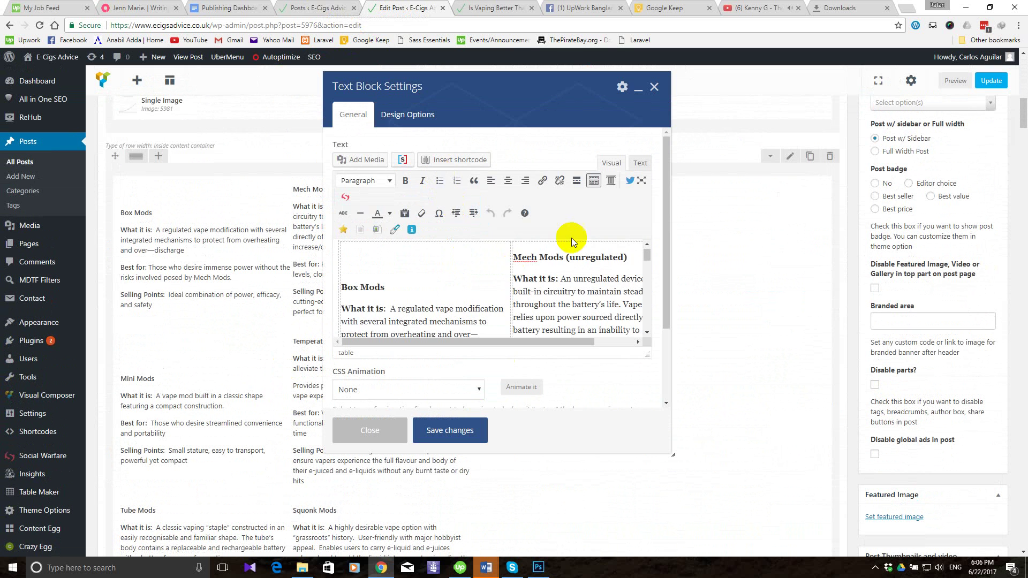
left_click(642, 164)
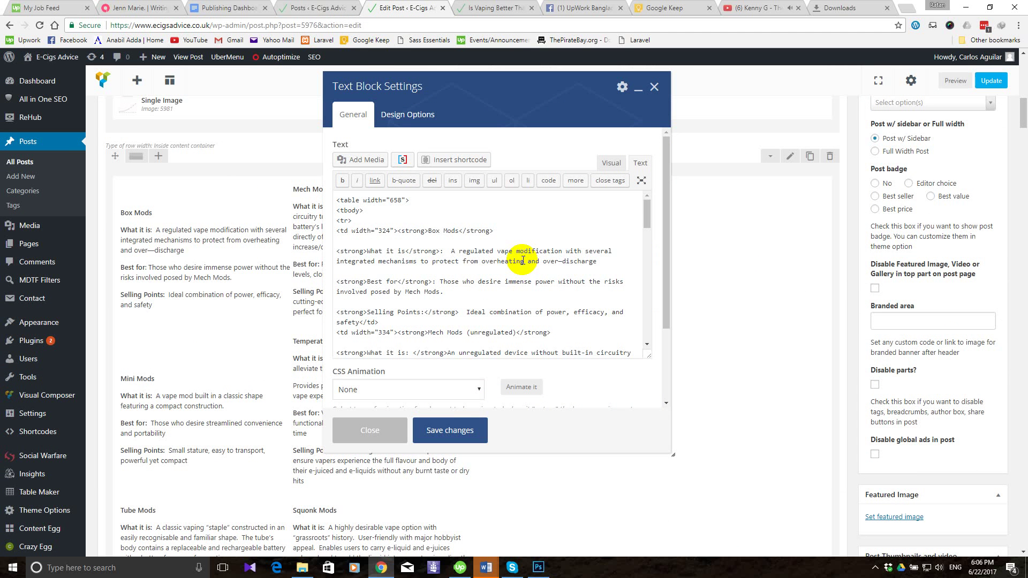
scroll(522, 261, "down", 3)
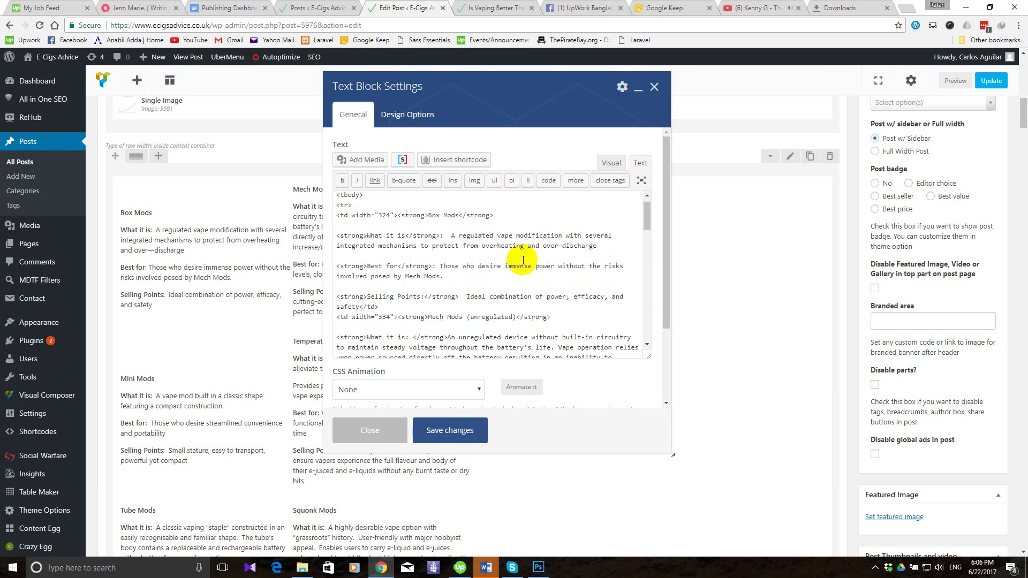
left_click(655, 87)
Look through the post's content blocks from the comparison table down to the Vaporesso Veco One section.
scroll(368, 425, "down", 8)
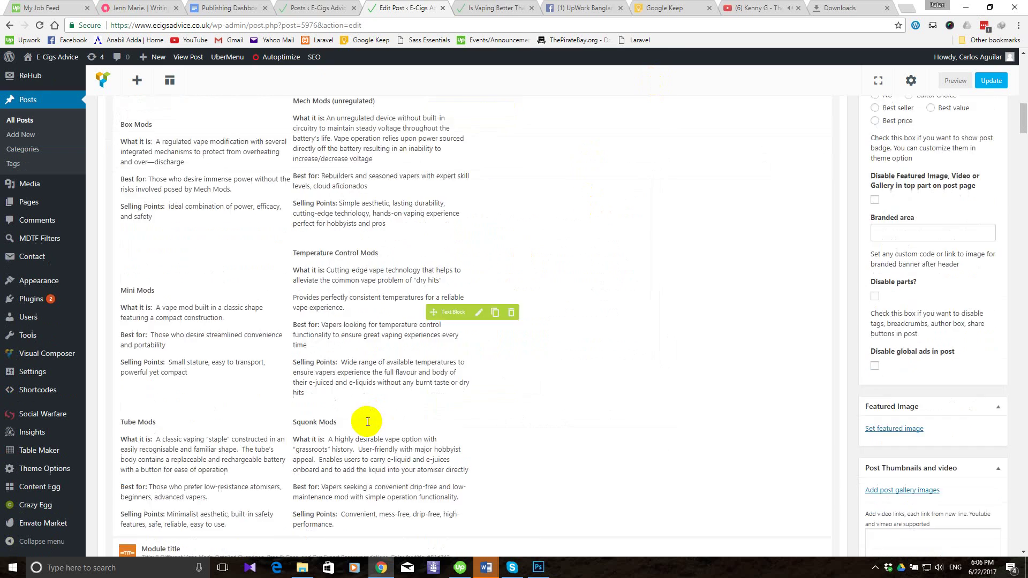
scroll(367, 425, "down", 18)
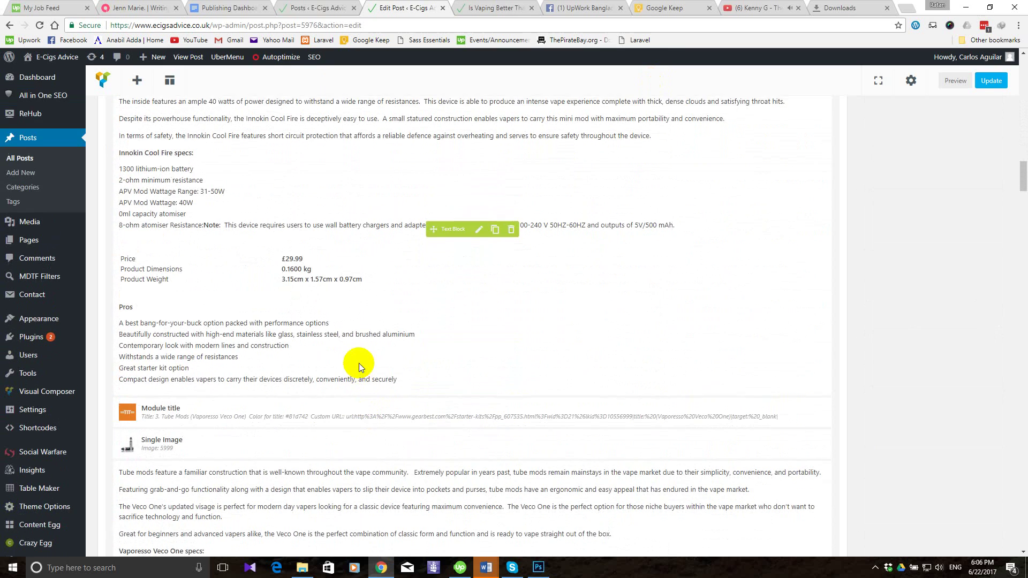
scroll(359, 329, "down", 1)
scroll(358, 324, "down", 6)
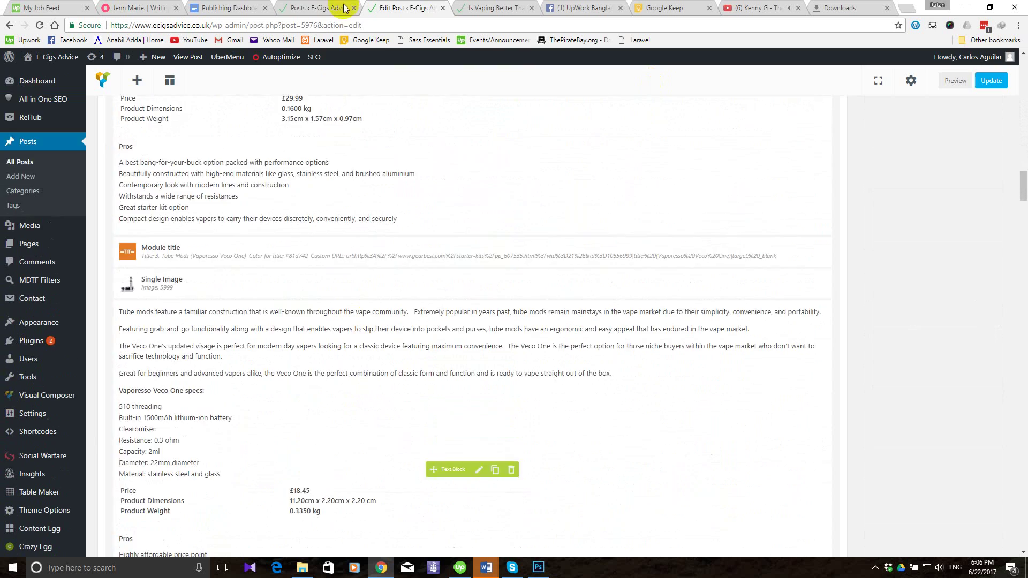
Check the WordPress posts list, and review the "8 Different Types of Vape Mods" post's title, settings and introduction in the editor.
left_click(326, 8)
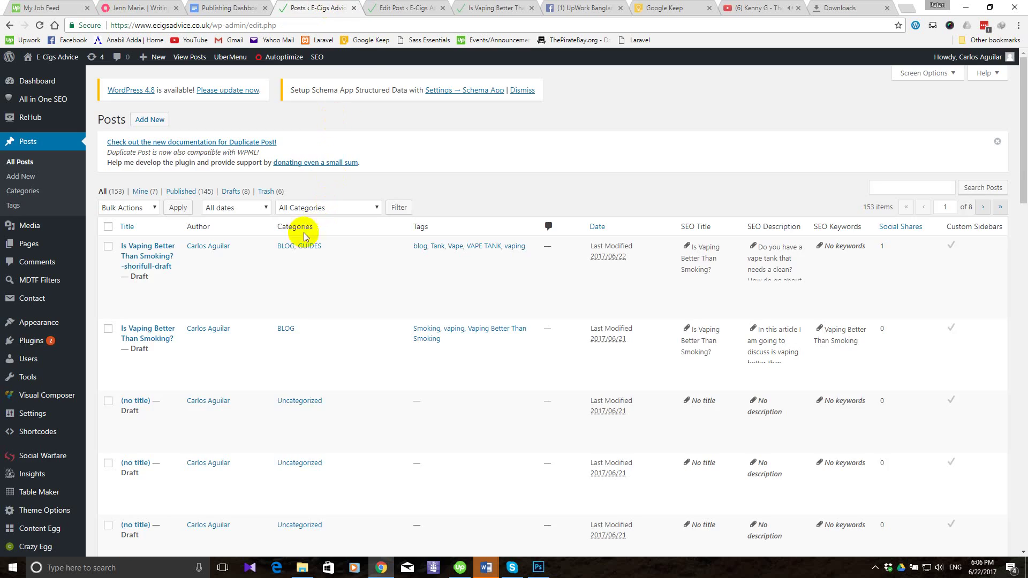
left_click(399, 8)
scroll(259, 271, "up", 5)
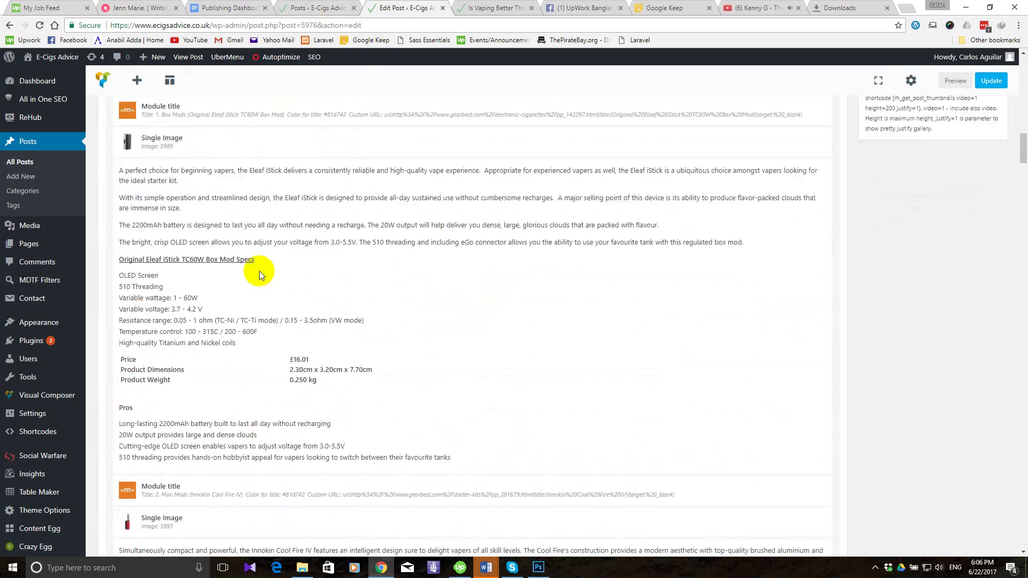
scroll(260, 274, "up", 15)
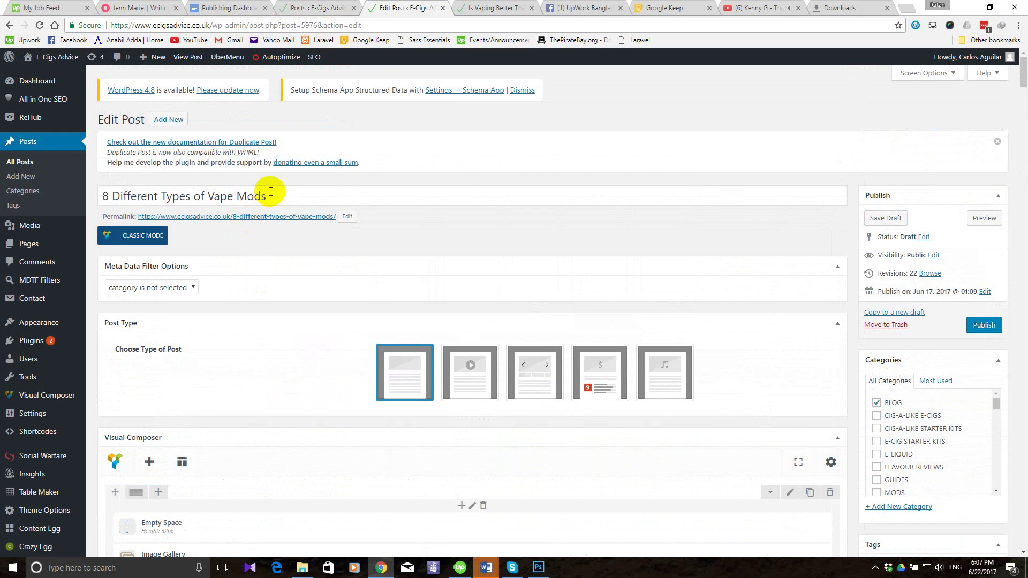
scroll(271, 193, "down", 3)
scroll(339, 446, "down", 2)
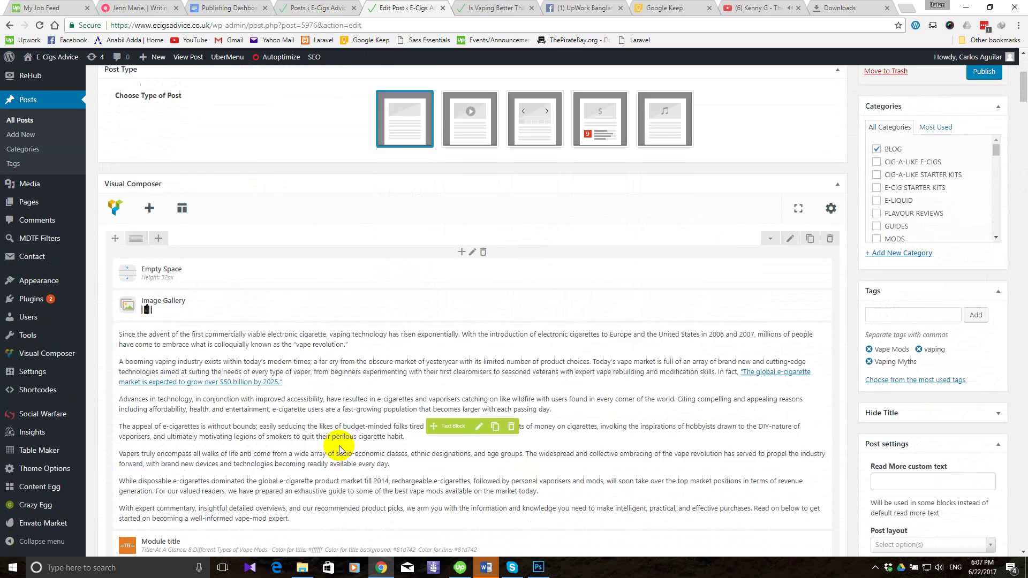
scroll(339, 445, "down", 3)
scroll(288, 418, "up", 3)
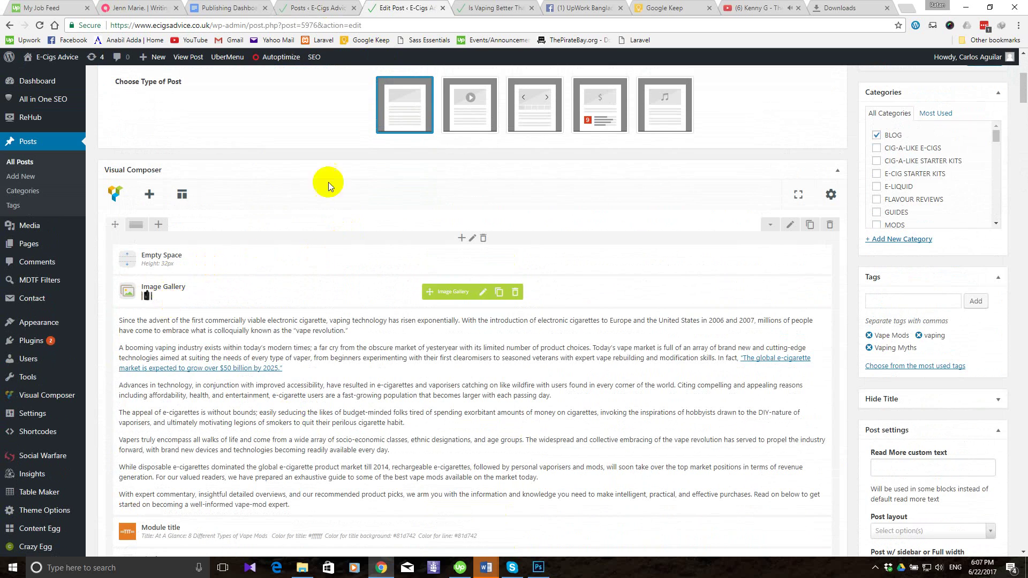
Switch to the "Is Vaping Better Than Smoking?" preview and compare its header image, intro and Financial Cost section layout.
left_click(487, 6)
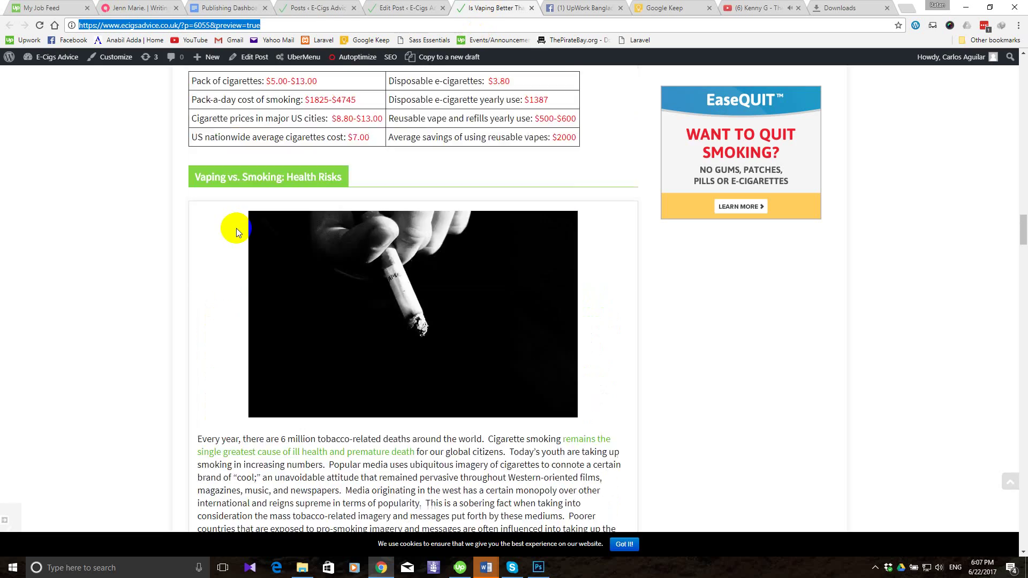
scroll(236, 228, "down", 10)
scroll(236, 229, "up", 10)
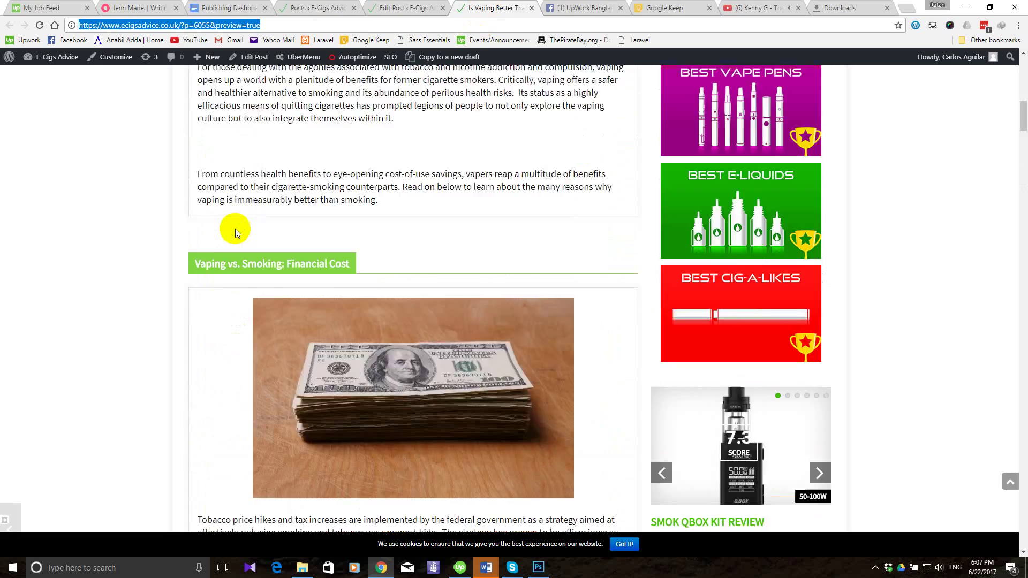
scroll(235, 229, "down", 10)
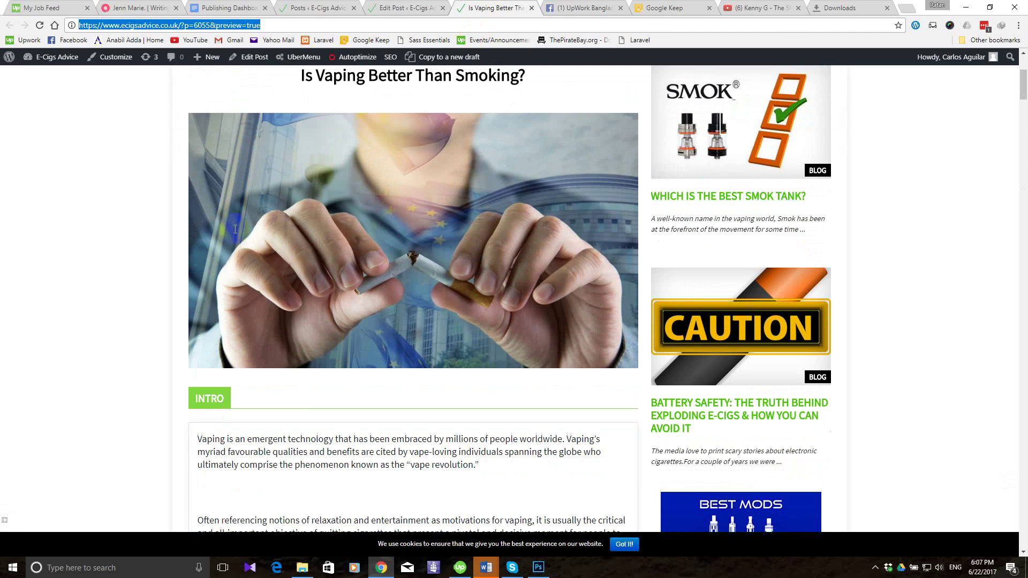
scroll(235, 229, "down", 4)
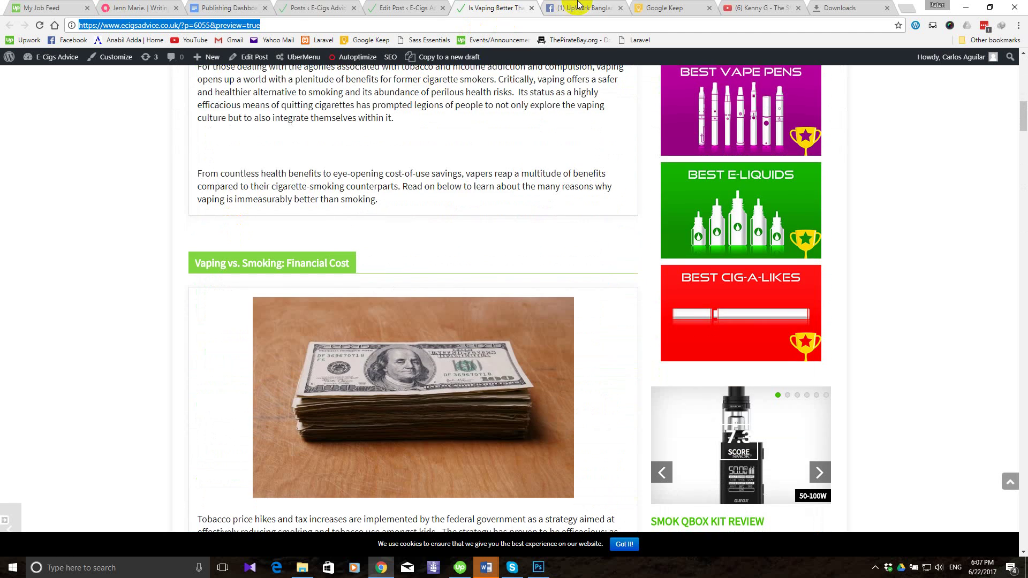
Check the Facebook notifications from the UpWork Bangladesh group page, and close the notification list.
left_click(578, 5)
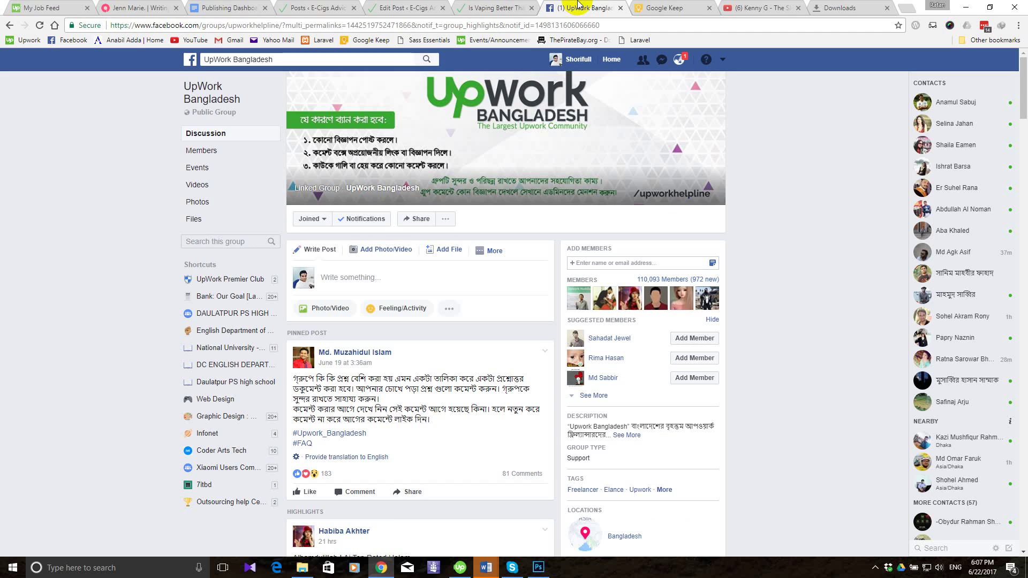
left_click(681, 60)
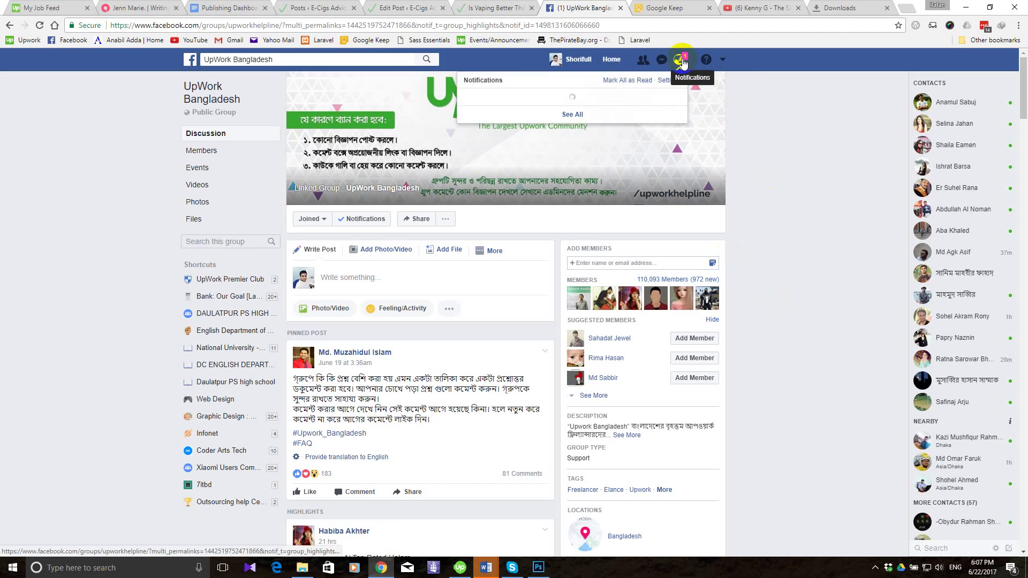
left_click(779, 199)
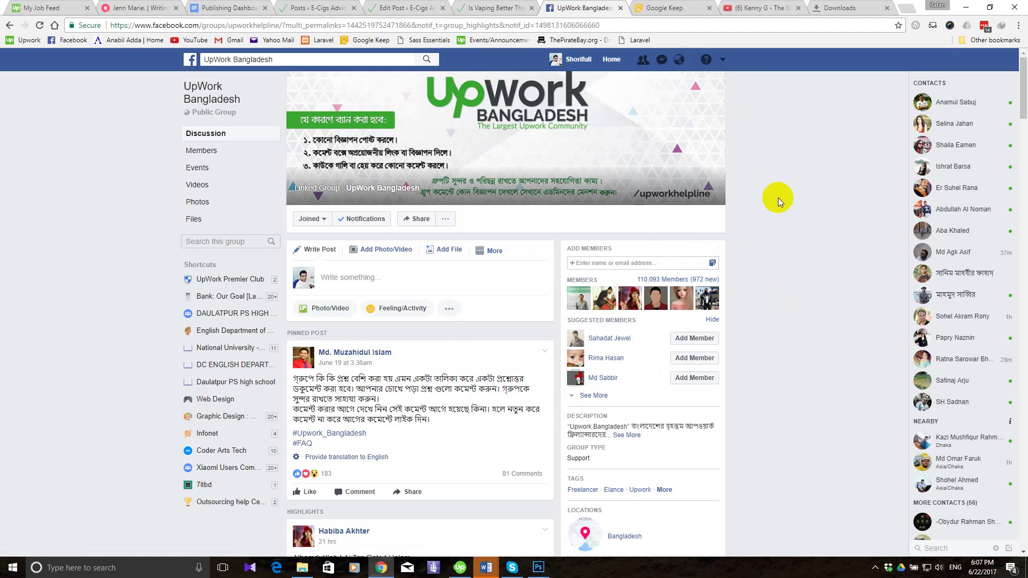
Review the whole "Is Vaping Better Than Smoking?" preview from the title through the sources to the related articles.
left_click(487, 6)
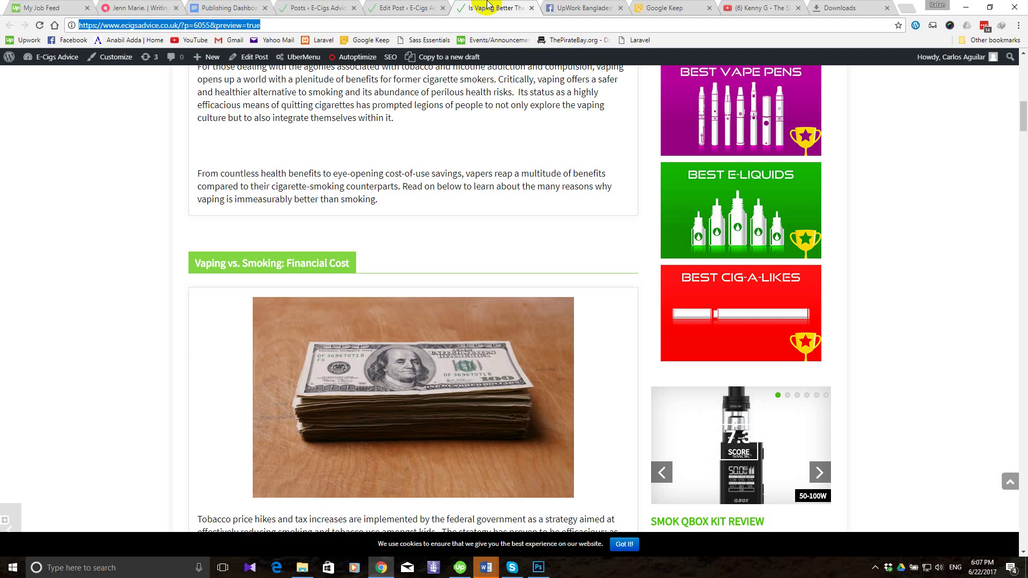
scroll(144, 355, "up", 15)
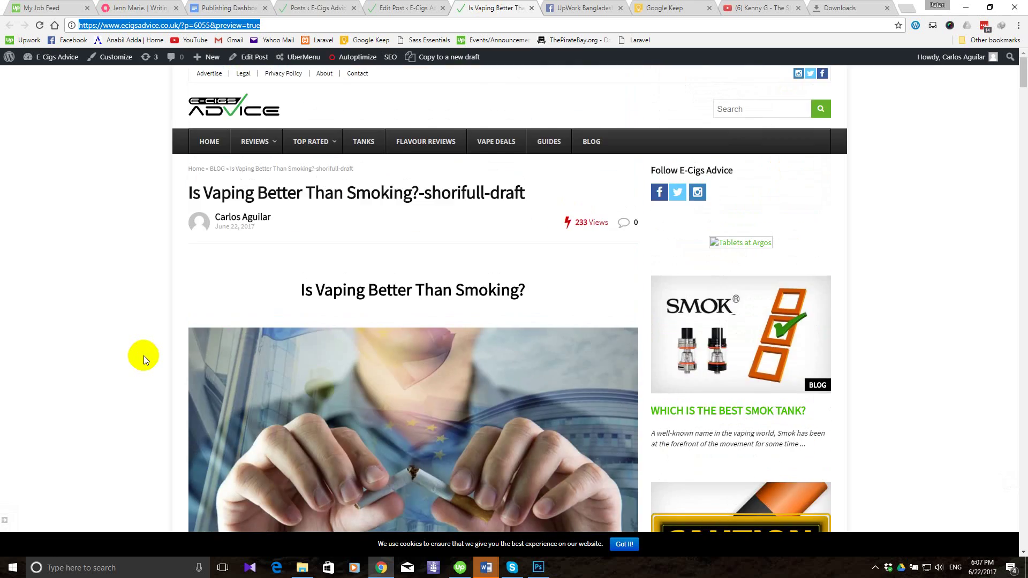
scroll(144, 356, "down", 6)
scroll(143, 356, "down", 20)
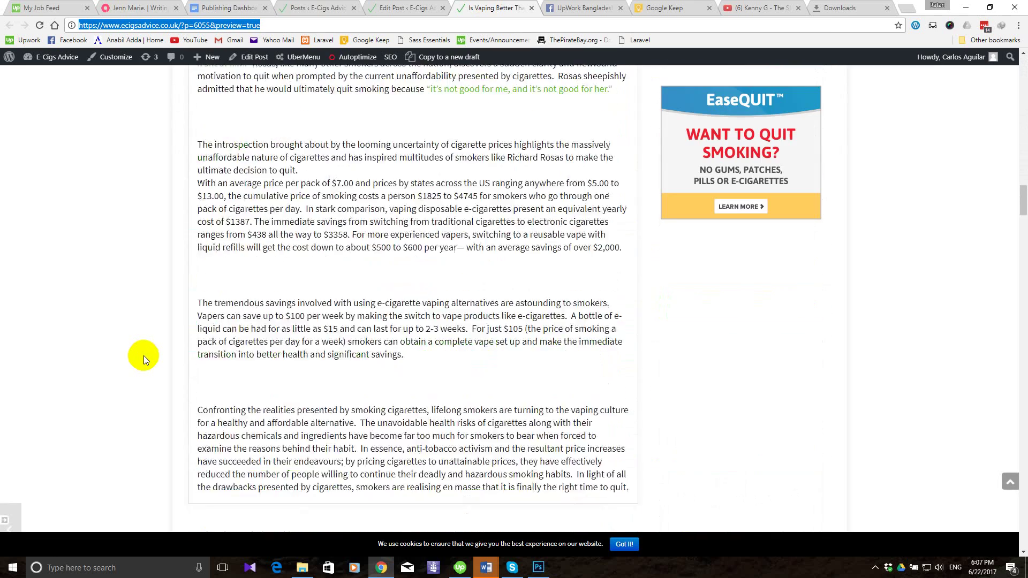
scroll(143, 356, "down", 20)
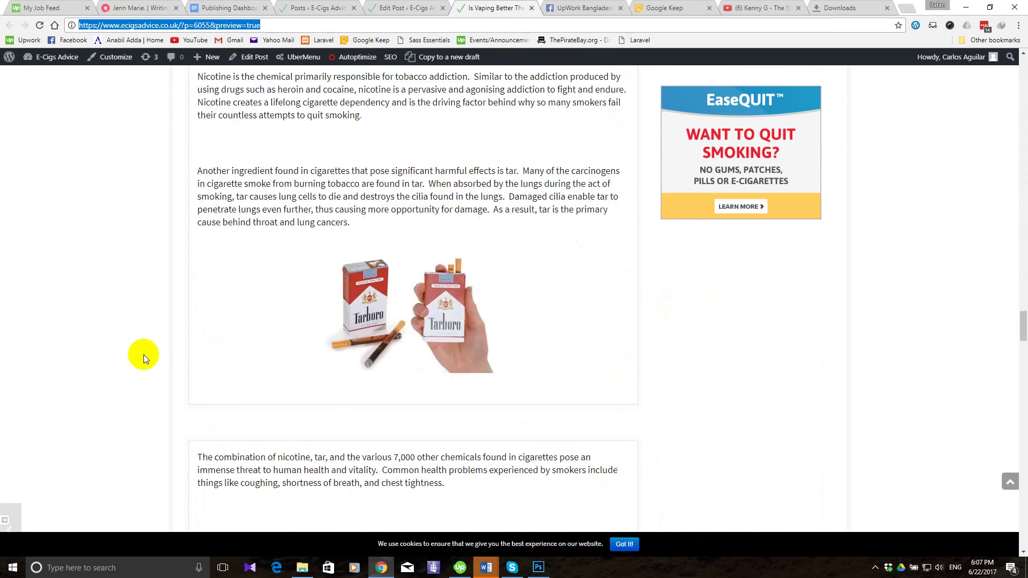
scroll(144, 355, "down", 20)
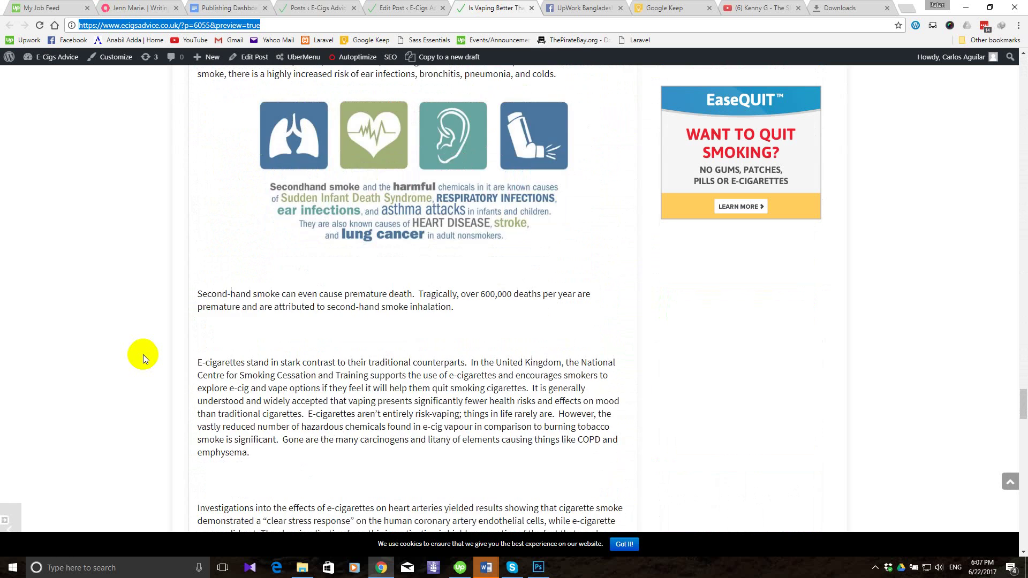
scroll(143, 355, "down", 20)
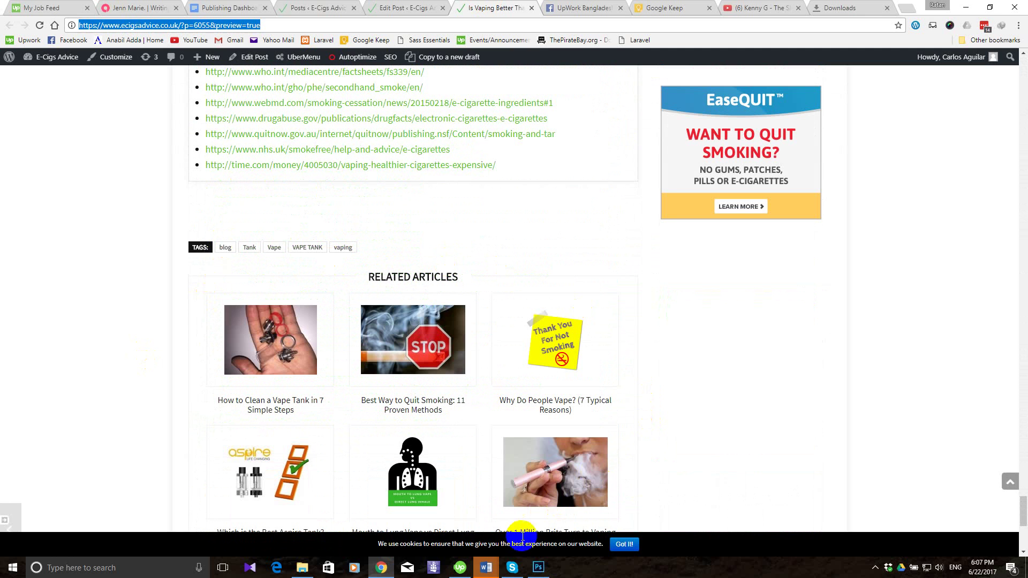
Close the Is-Vaping-Better-Than-Smoking Word document and bring up the 8-Different-Types-of-Vape-Mods-Ecigsadvice document.
left_click(489, 569)
mouse_move(500, 511)
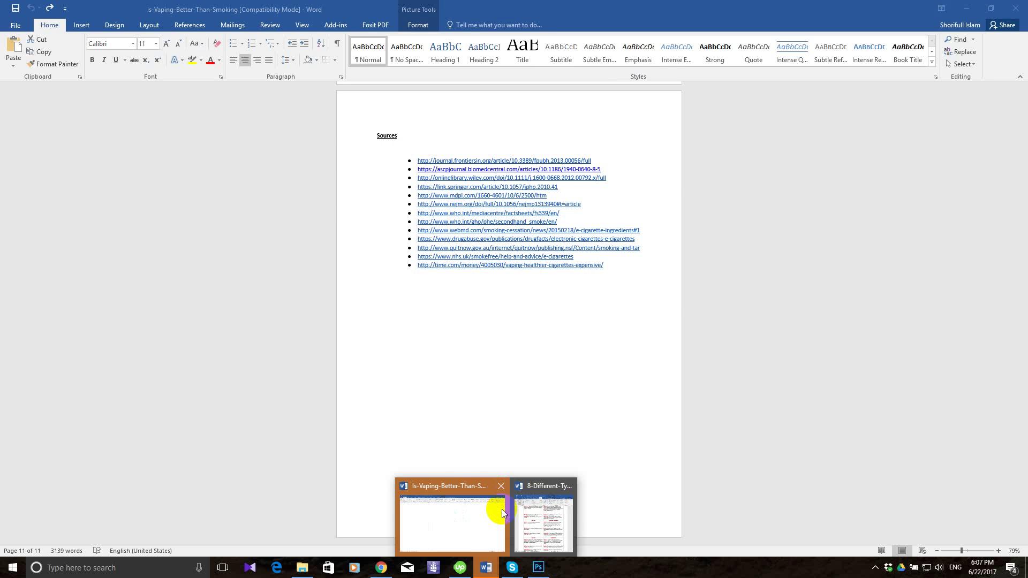
left_click(500, 486)
left_click(489, 518)
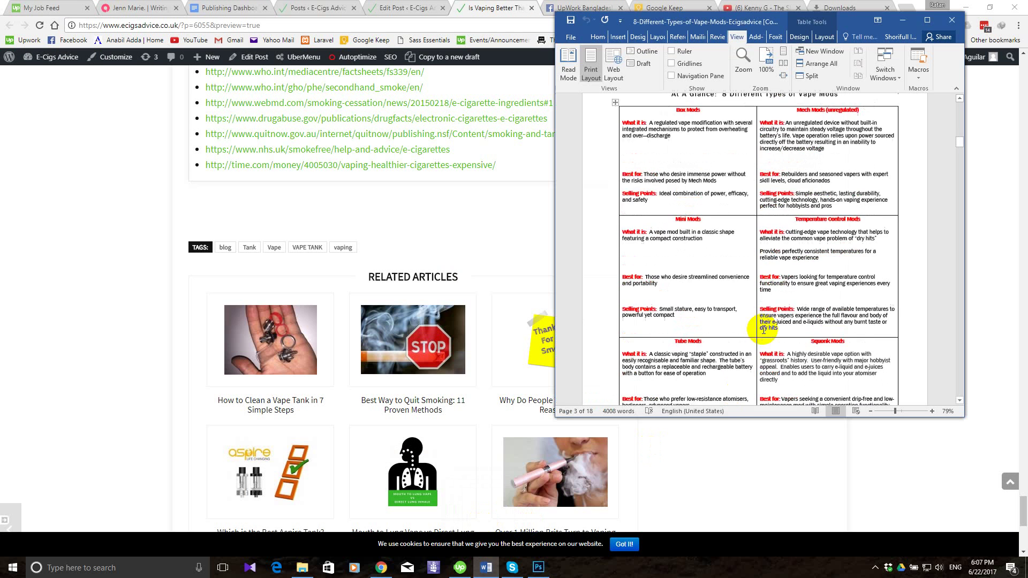
Maximize the Word document and examine its introduction, sales chart, At A Glance table and product sections through Regulated Mods.
scroll(764, 330, "up", 10)
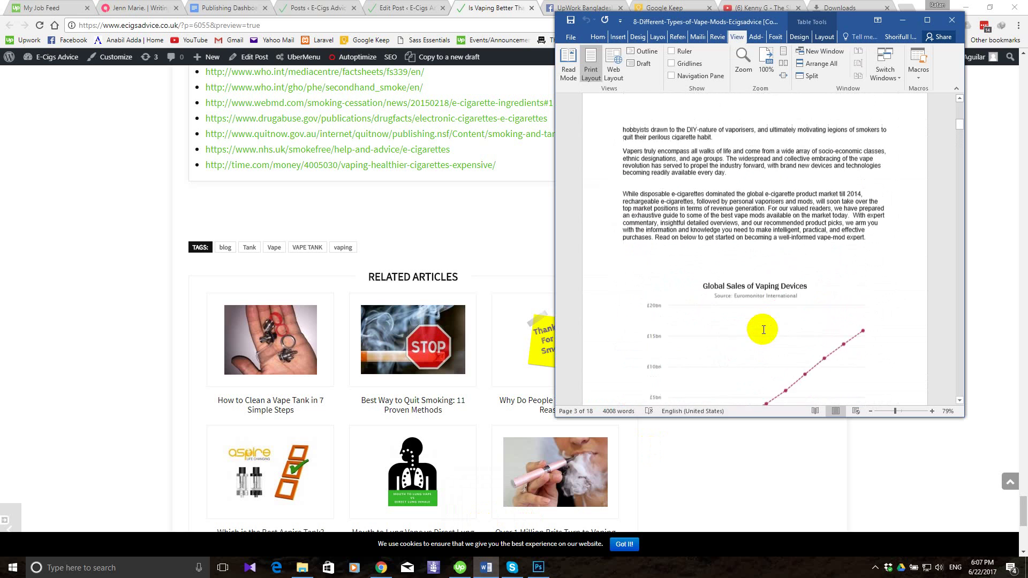
scroll(763, 330, "up", 10)
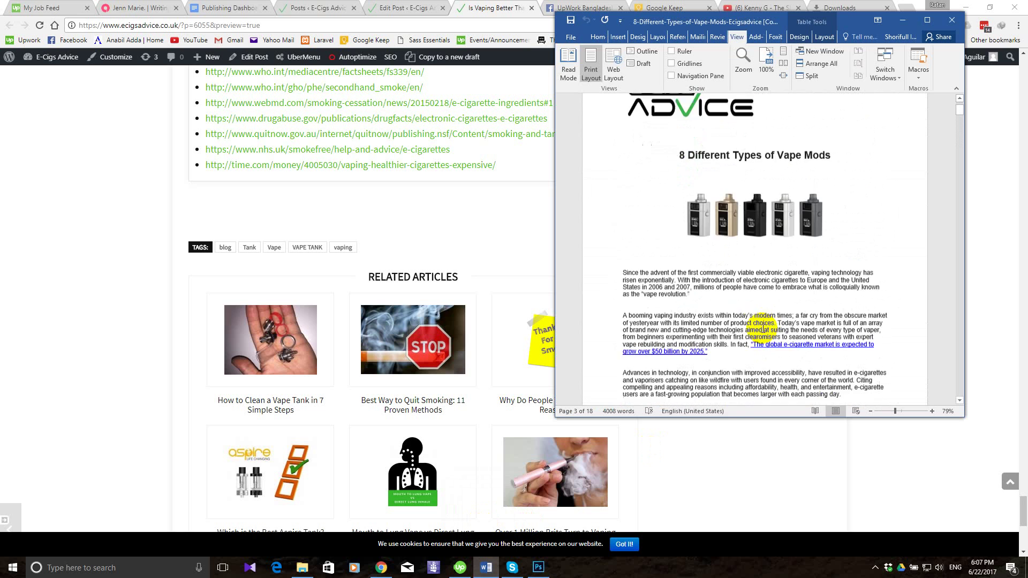
scroll(764, 330, "down", 5)
left_click(934, 26)
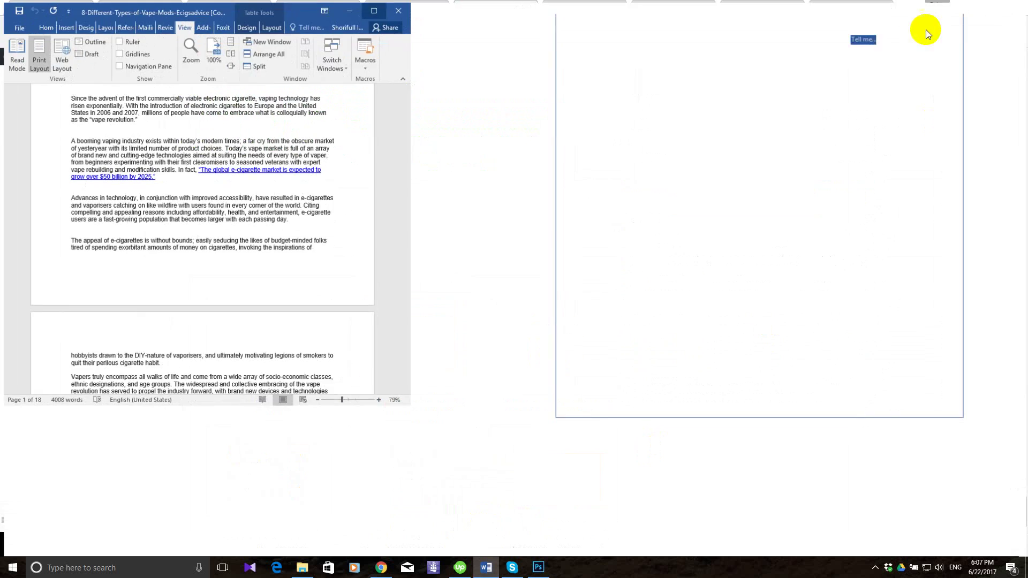
scroll(489, 230, "down", 4)
scroll(503, 239, "down", 3)
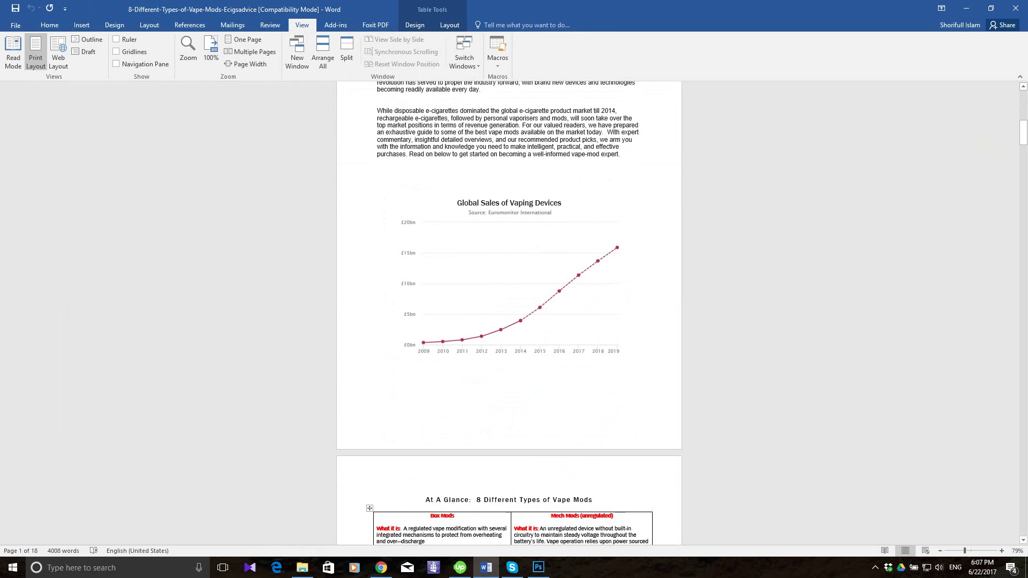
scroll(611, 211, "down", 10)
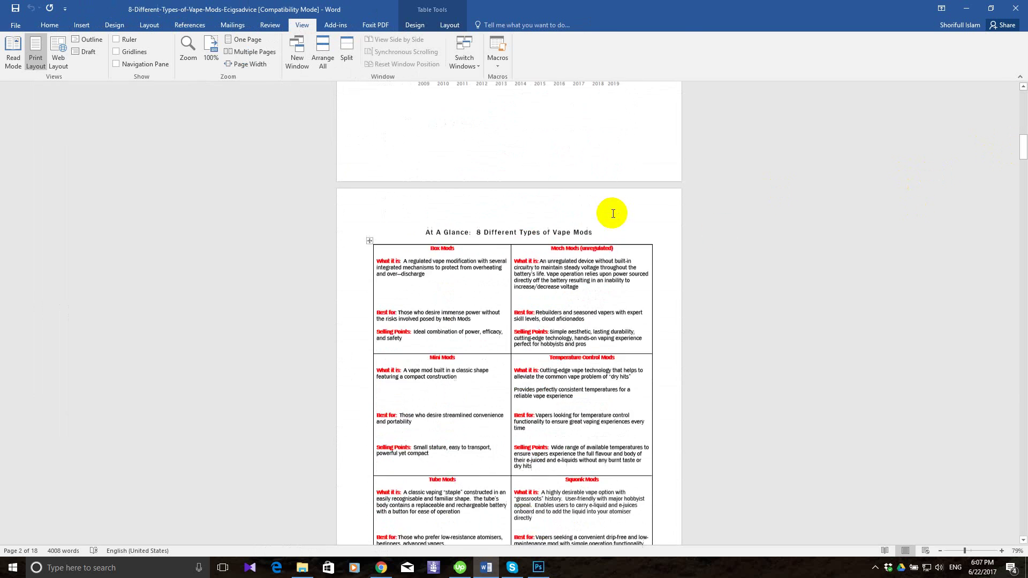
left_click_drag(1025, 160, 1025, 247)
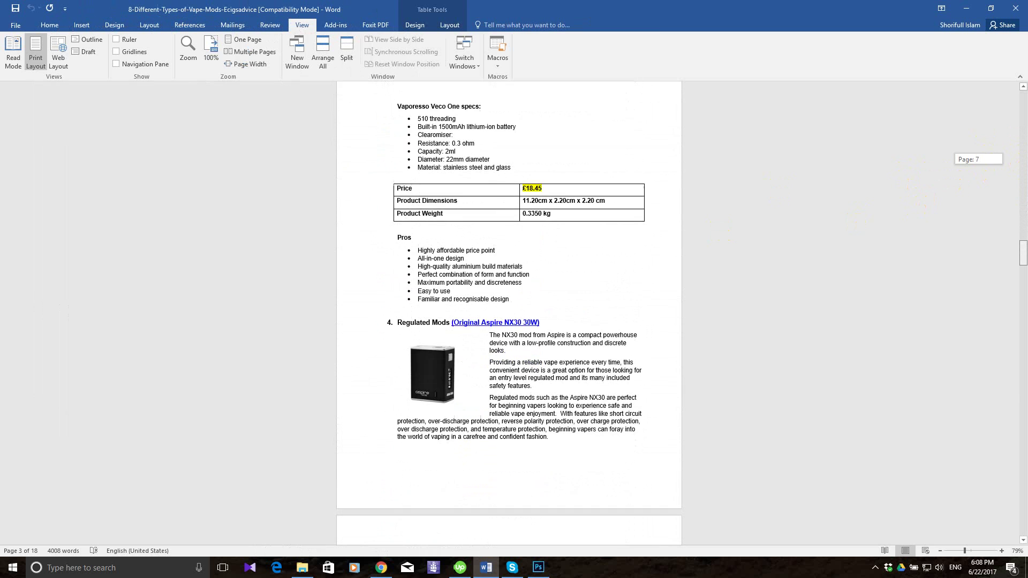
Return to the document's introduction and review it again through the sales chart, At A Glance table and Box Mods specs and price table.
left_click_drag(1023, 253, 1024, 119)
scroll(632, 246, "up", 5)
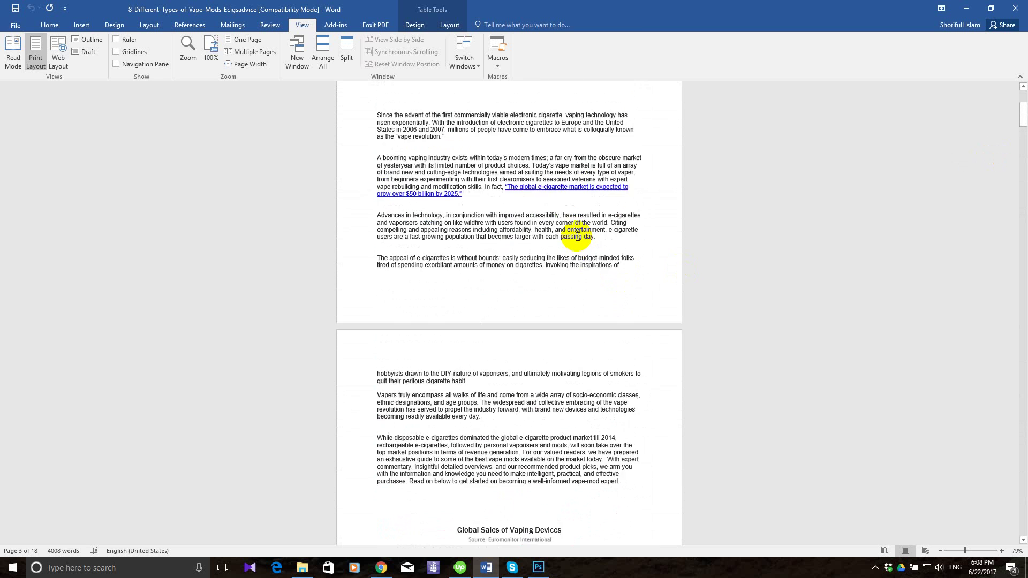
scroll(578, 238, "down", 8)
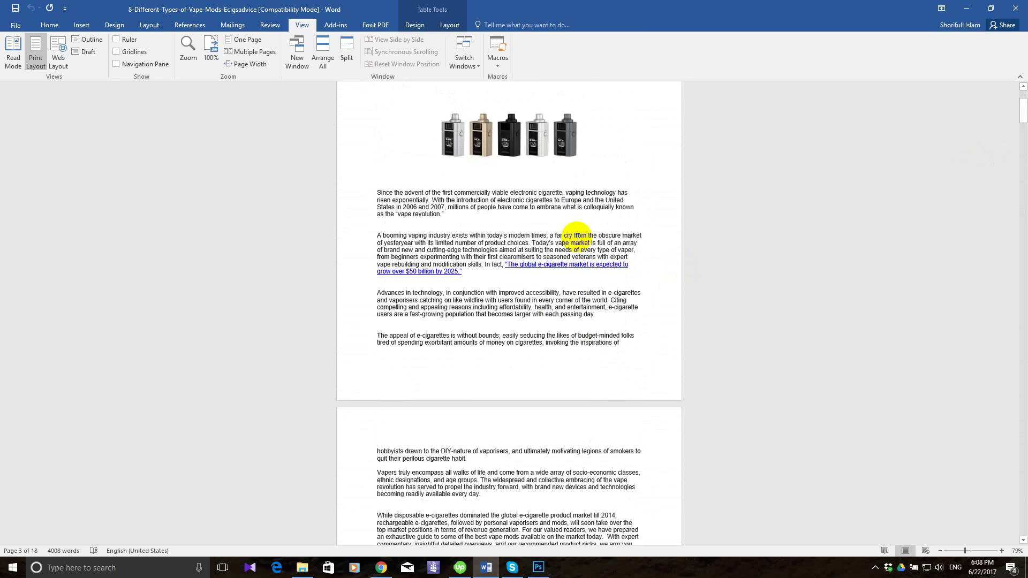
scroll(578, 237, "down", 8)
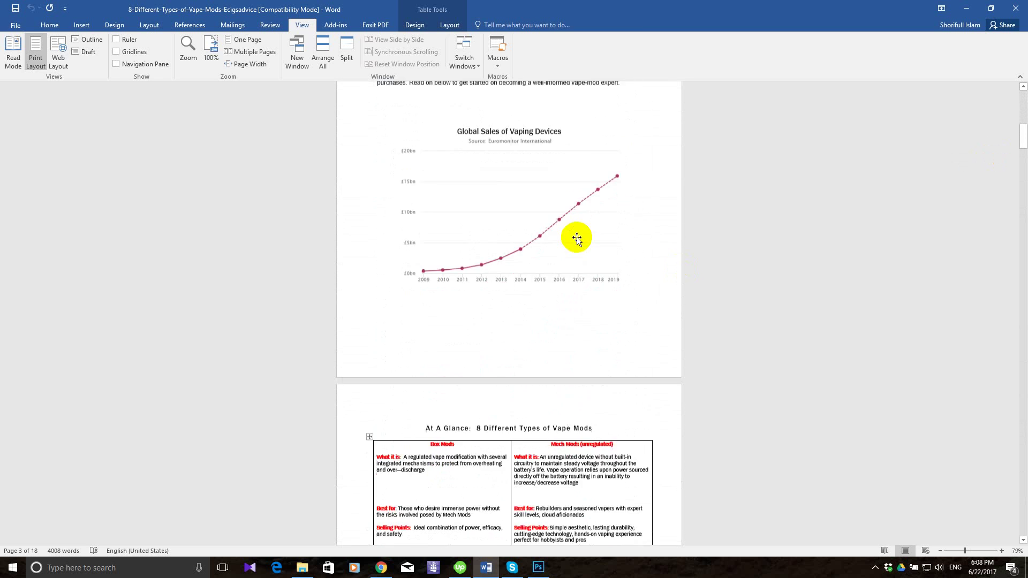
scroll(578, 238, "down", 3)
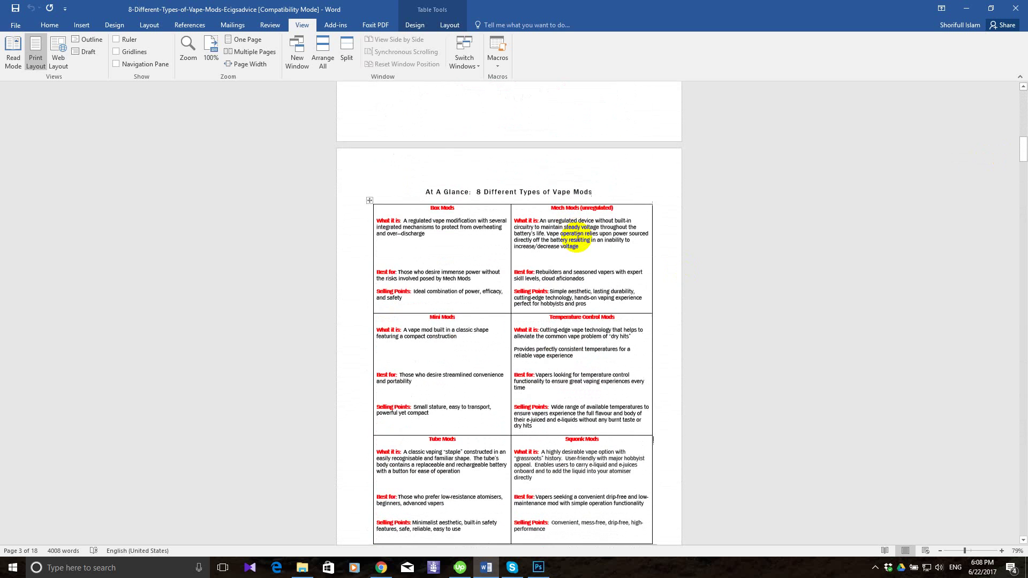
scroll(456, 296, "down", 4)
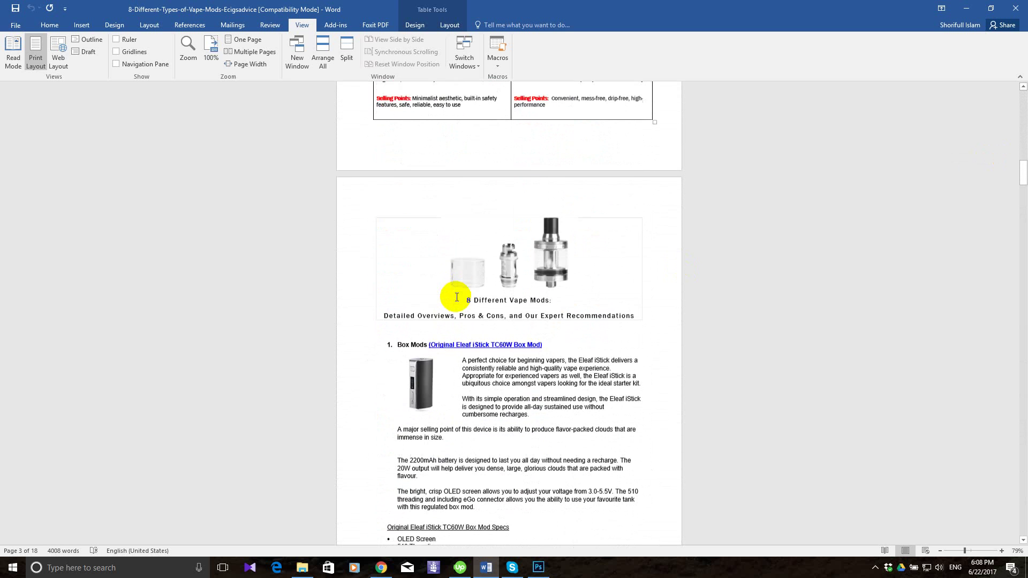
scroll(457, 297, "down", 5)
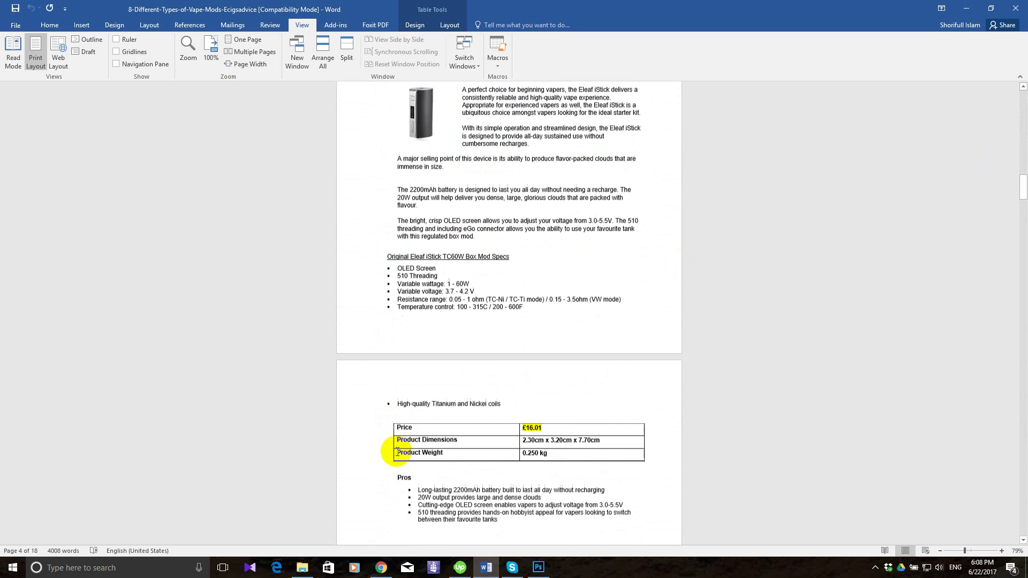